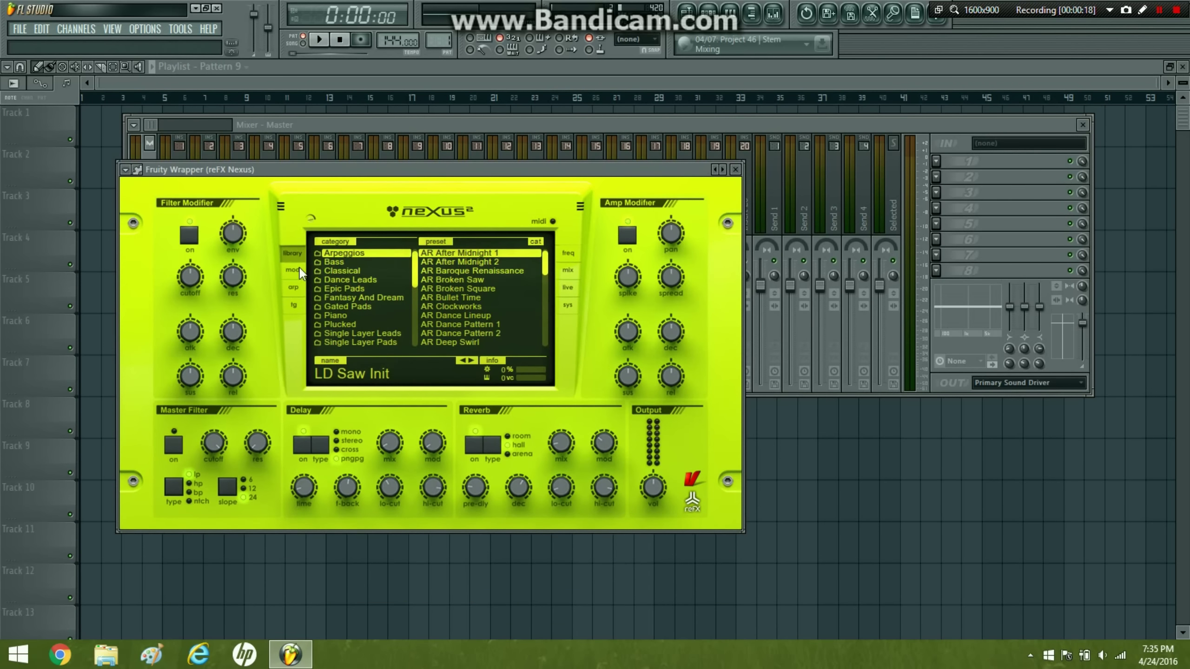
- Load the LD SnC Chord Lead Pure preset from the XP Hands Up 2016 category in the first Nexus, and close its window
{"action": "left_click", "coordinate": [293, 275]}
{"action": "left_click", "coordinate": [294, 252]}
{"action": "scroll", "coordinate": [380, 287], "scroll_direction": "down", "scroll_amount": 10}
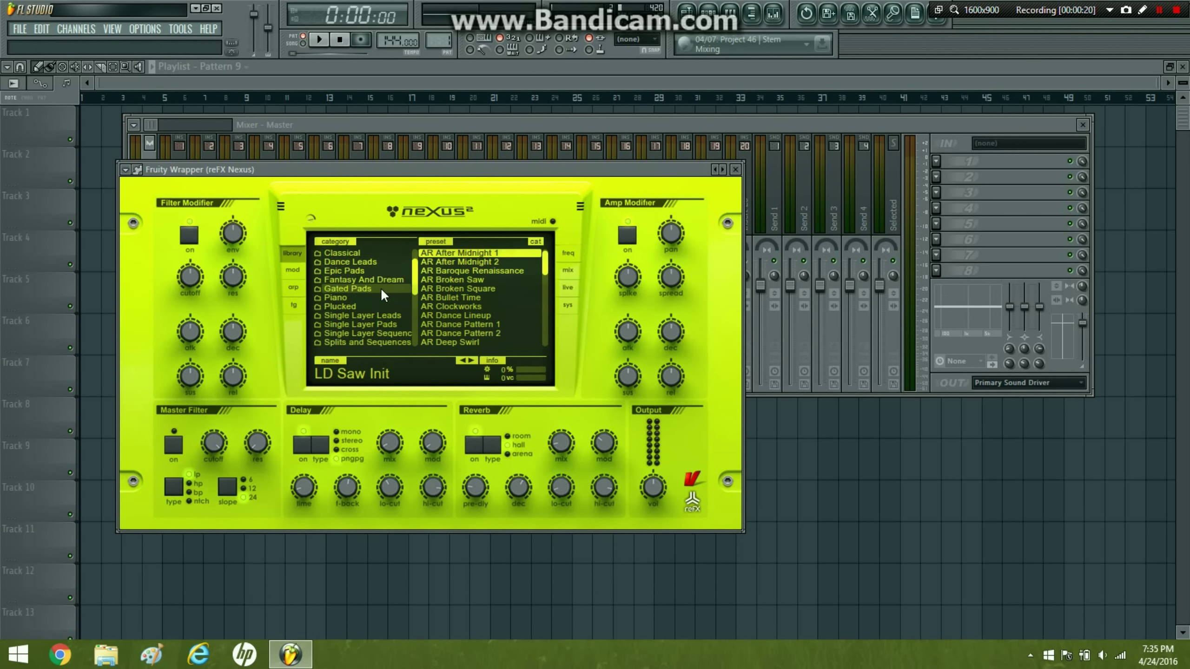
{"action": "left_click", "coordinate": [388, 289]}
{"action": "scroll", "coordinate": [448, 324], "scroll_direction": "down", "scroll_amount": 8}
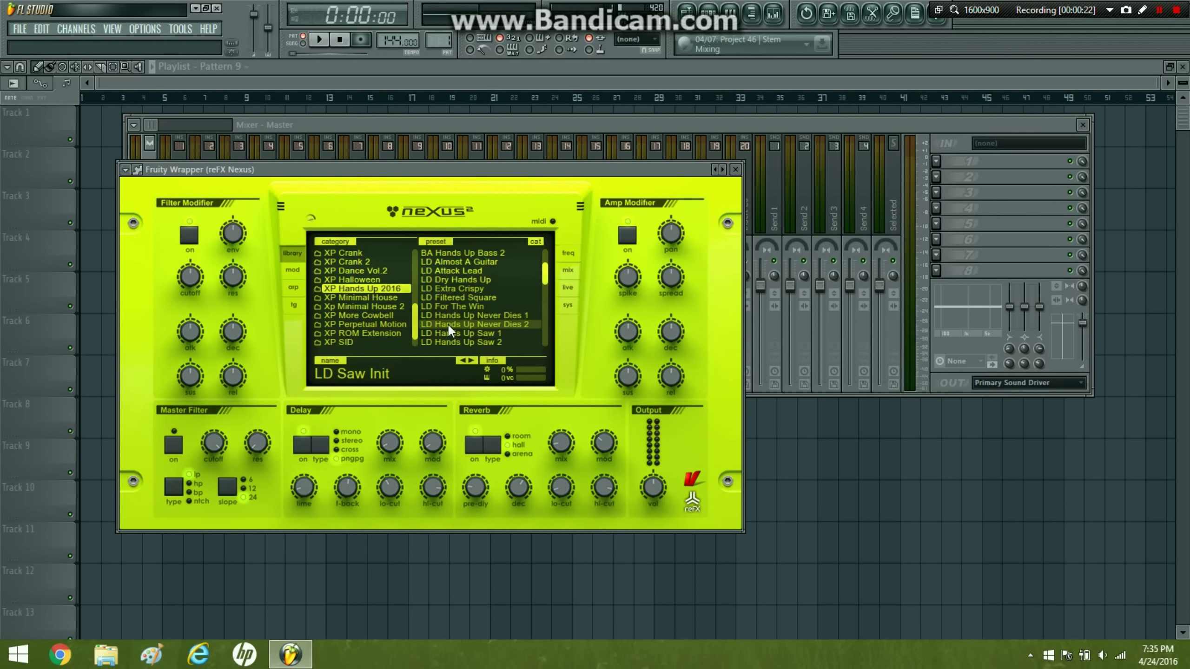
{"action": "left_click", "coordinate": [448, 324]}
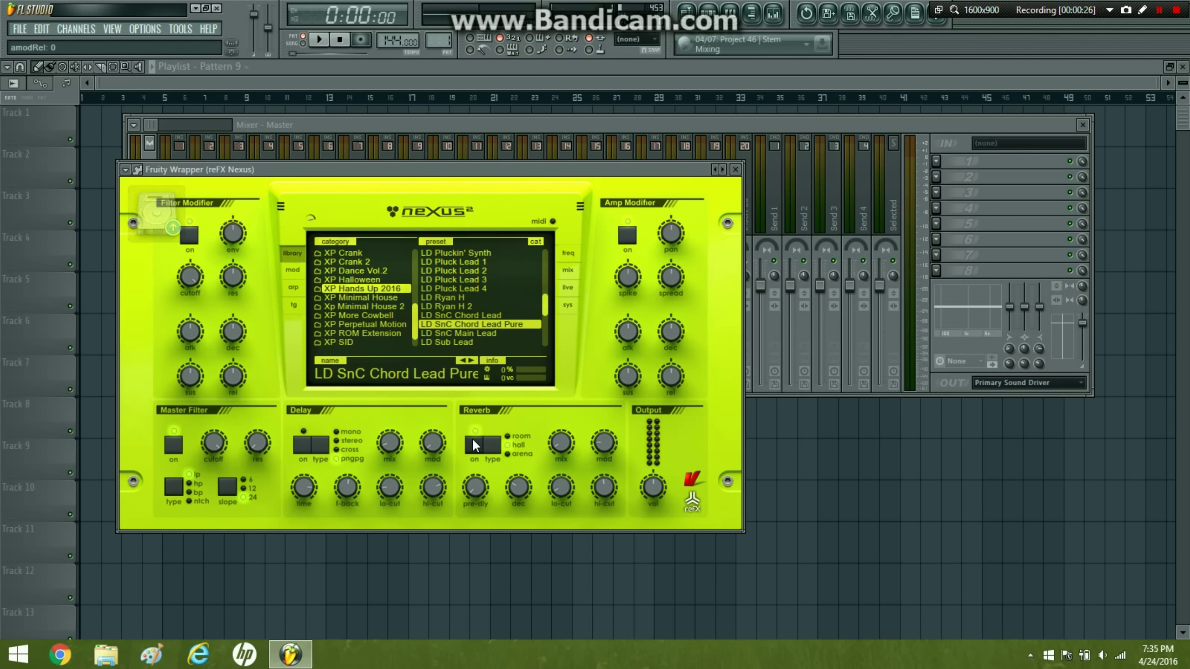
{"action": "left_click", "coordinate": [735, 169]}
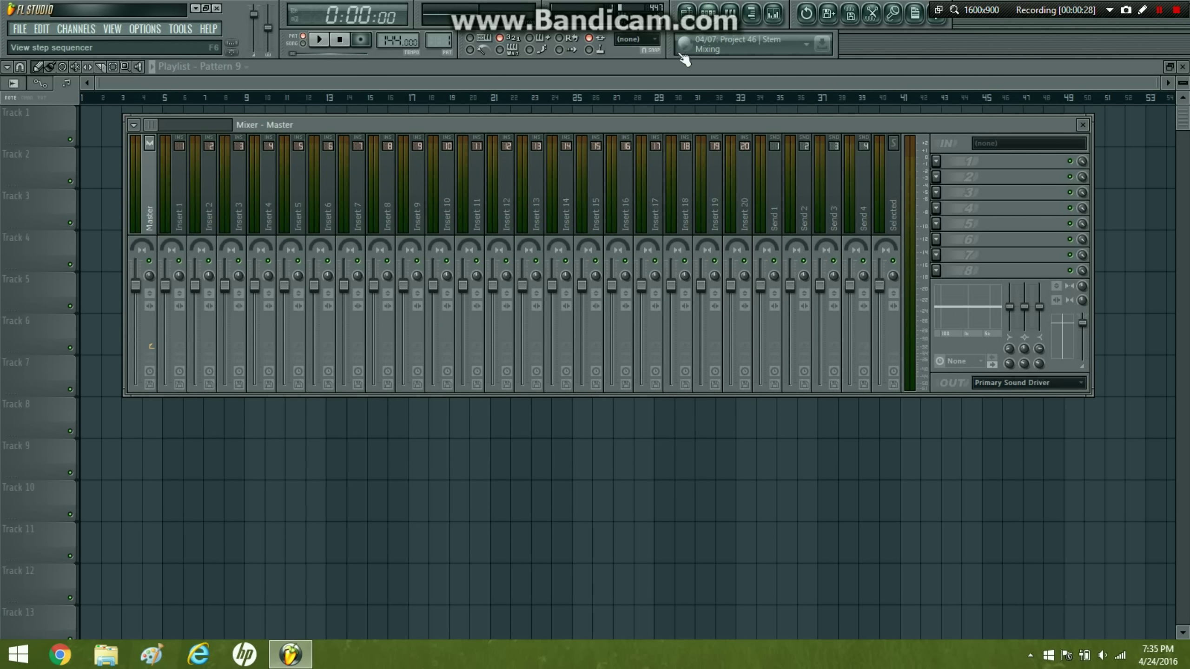
{"action": "key", "text": "F6"}
{"action": "right_click", "coordinate": [358, 344]}
{"action": "left_click", "coordinate": [385, 346]}
{"action": "left_click_drag", "start_coordinate": [171, 305], "coordinate": [70, 302]}
{"action": "left_click", "coordinate": [124, 67]}
{"action": "left_click", "coordinate": [186, 157]}
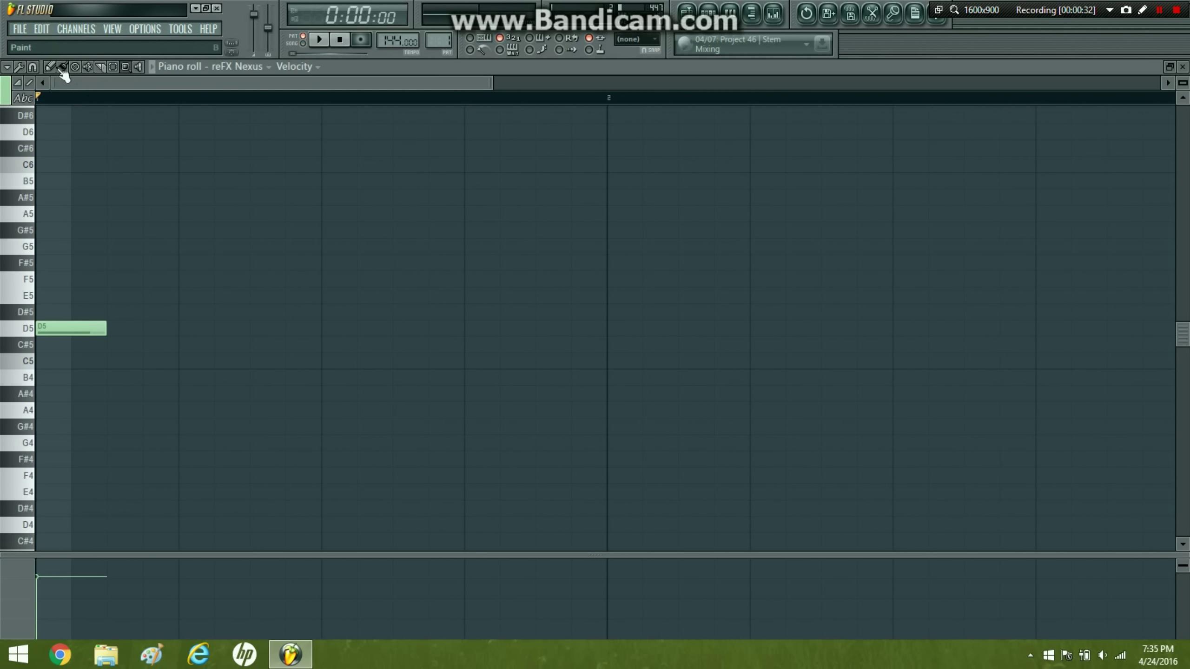
{"action": "left_click", "coordinate": [183, 330]}
{"action": "left_click_drag", "start_coordinate": [493, 84], "coordinate": [1138, 12]}
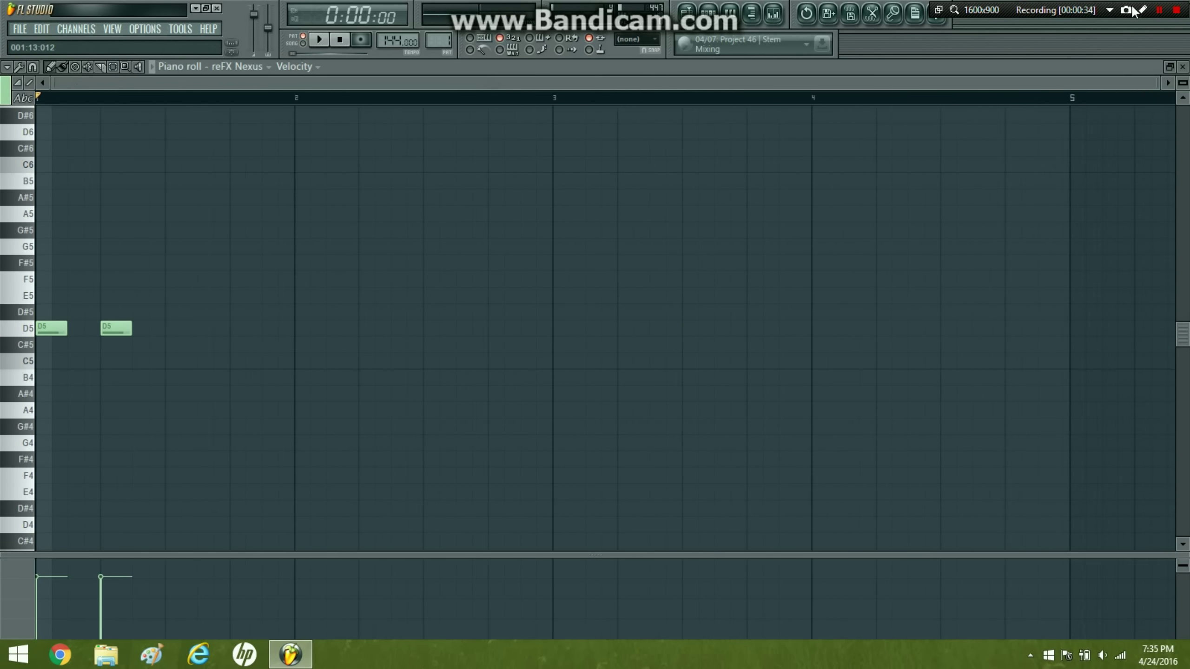
{"action": "right_click", "coordinate": [106, 328]}
{"action": "right_click", "coordinate": [49, 328]}
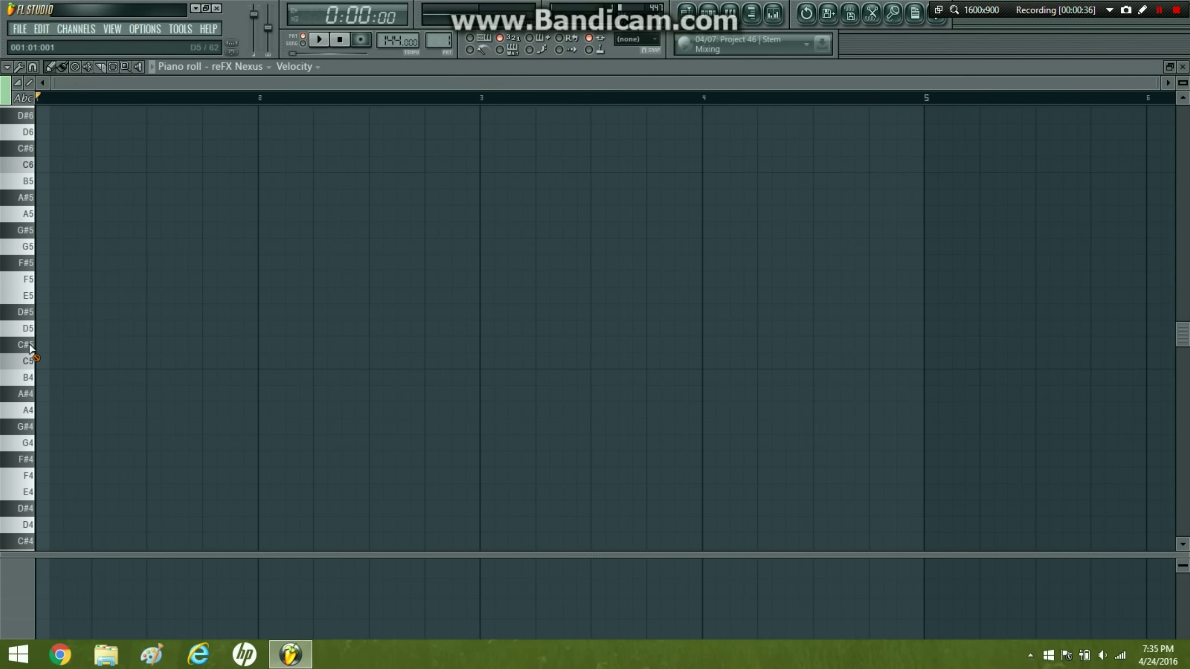
- Add two more Nexus channels and offset their windows so both preset browsers can be reached
{"action": "left_click", "coordinate": [76, 29]}
{"action": "mouse_move", "coordinate": [131, 43]}
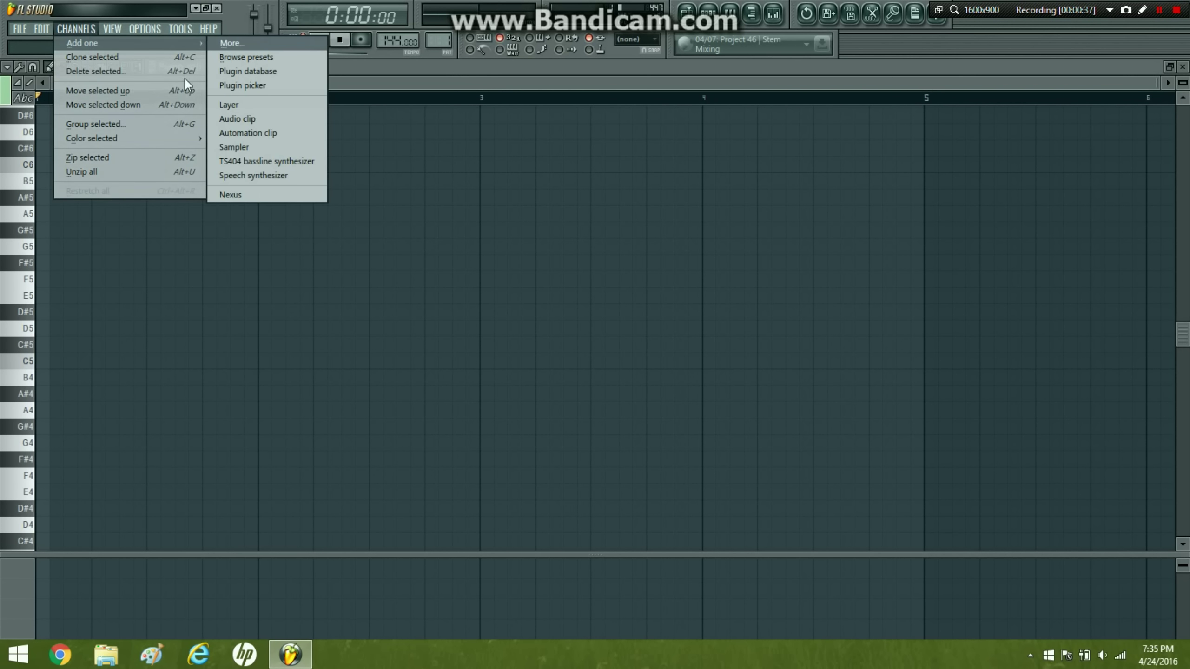
{"action": "left_click", "coordinate": [232, 194]}
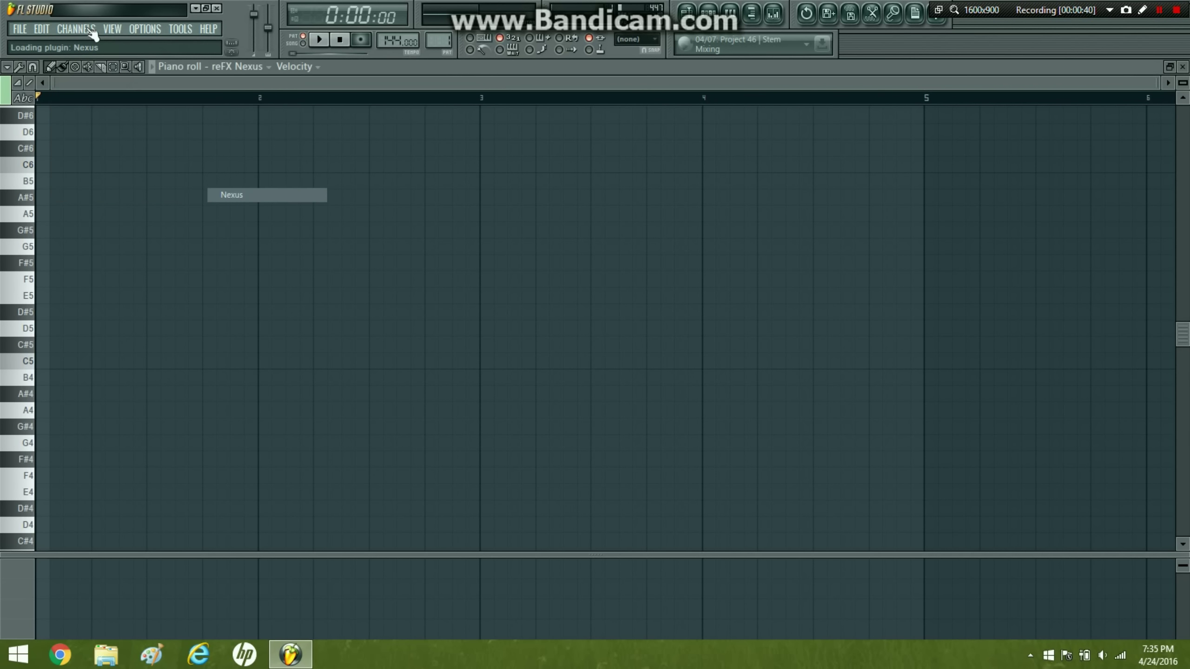
{"action": "left_click", "coordinate": [79, 28]}
{"action": "mouse_move", "coordinate": [131, 43]}
{"action": "left_click", "coordinate": [252, 200]}
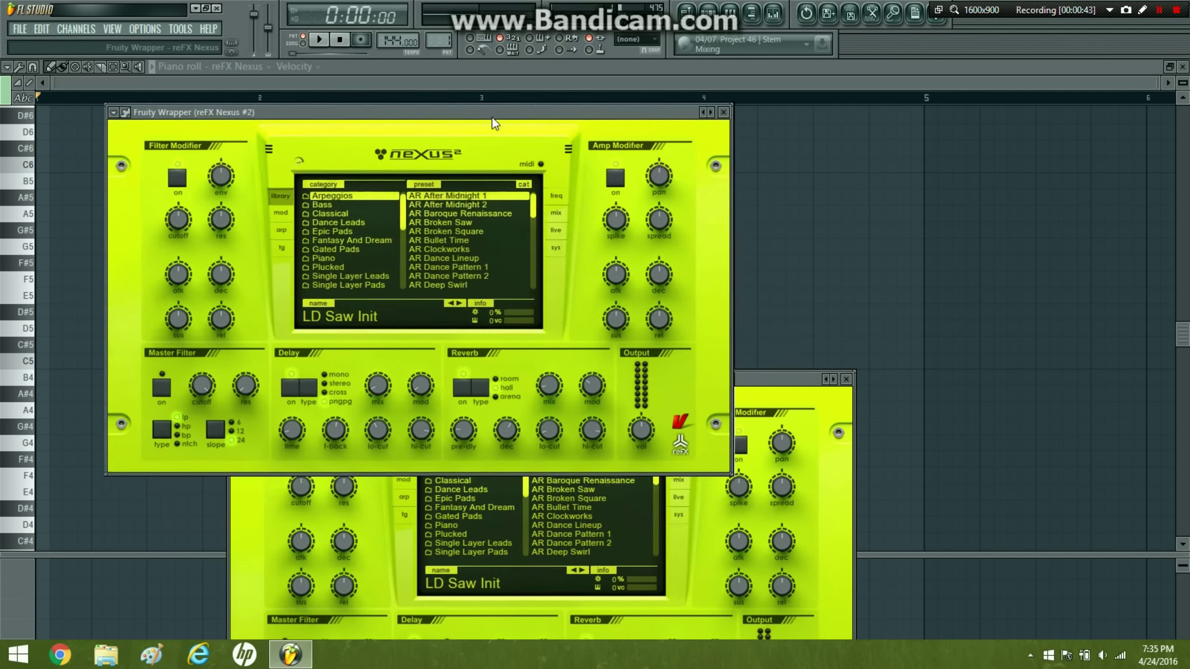
{"action": "left_click_drag", "start_coordinate": [749, 380], "coordinate": [863, 254]}
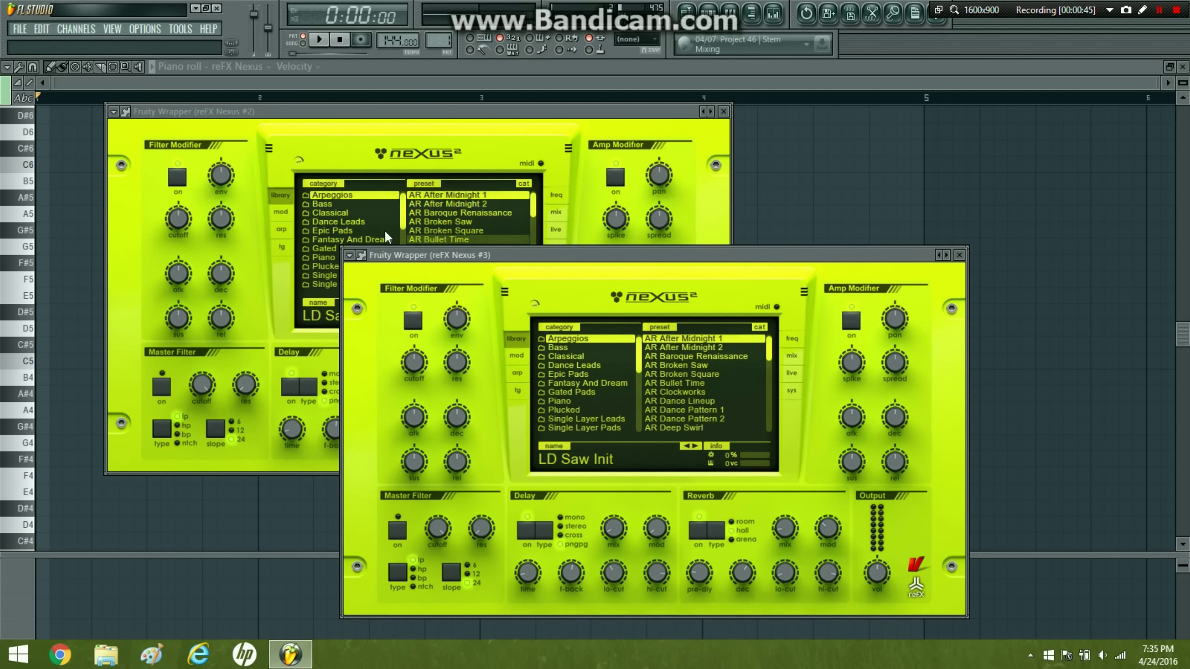
- Load the BA Trancebass 14 preset from the Bass category in Nexus #2
{"action": "left_click", "coordinate": [354, 203]}
{"action": "left_click_drag", "start_coordinate": [534, 200], "coordinate": [537, 276]}
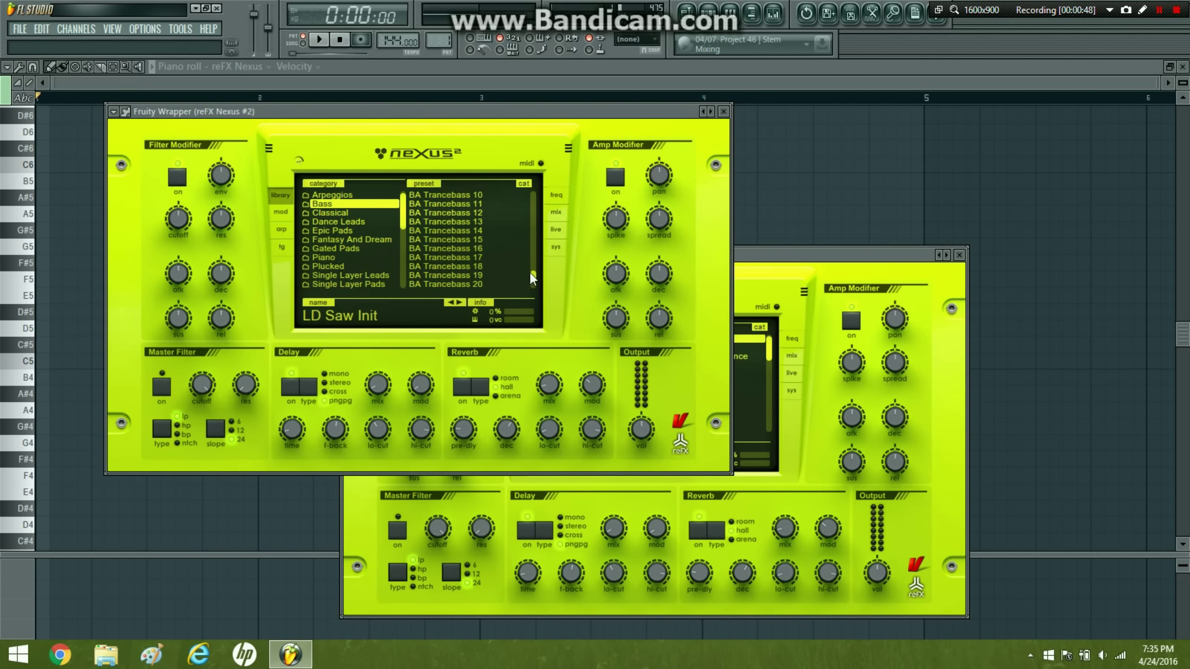
{"action": "left_click", "coordinate": [485, 229]}
- Load the LD Classic JP Leader 4 preset from the Single Layer Leads category in Nexus #3
{"action": "left_click", "coordinate": [778, 254]}
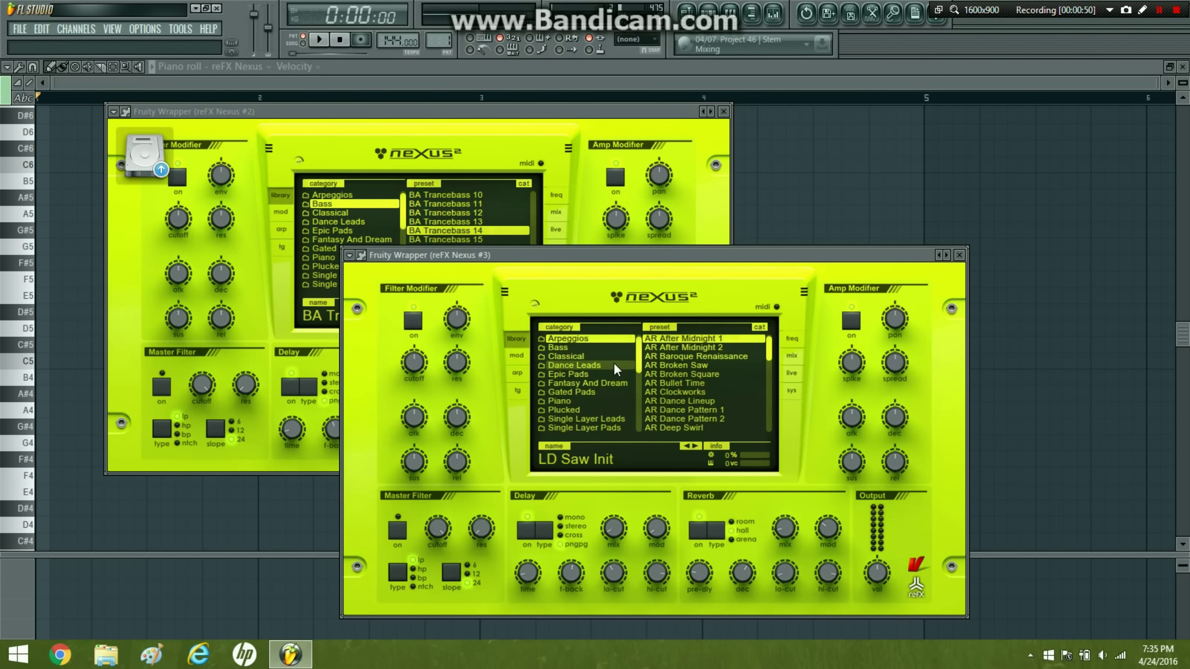
{"action": "scroll", "coordinate": [613, 388], "scroll_direction": "down", "scroll_amount": 8}
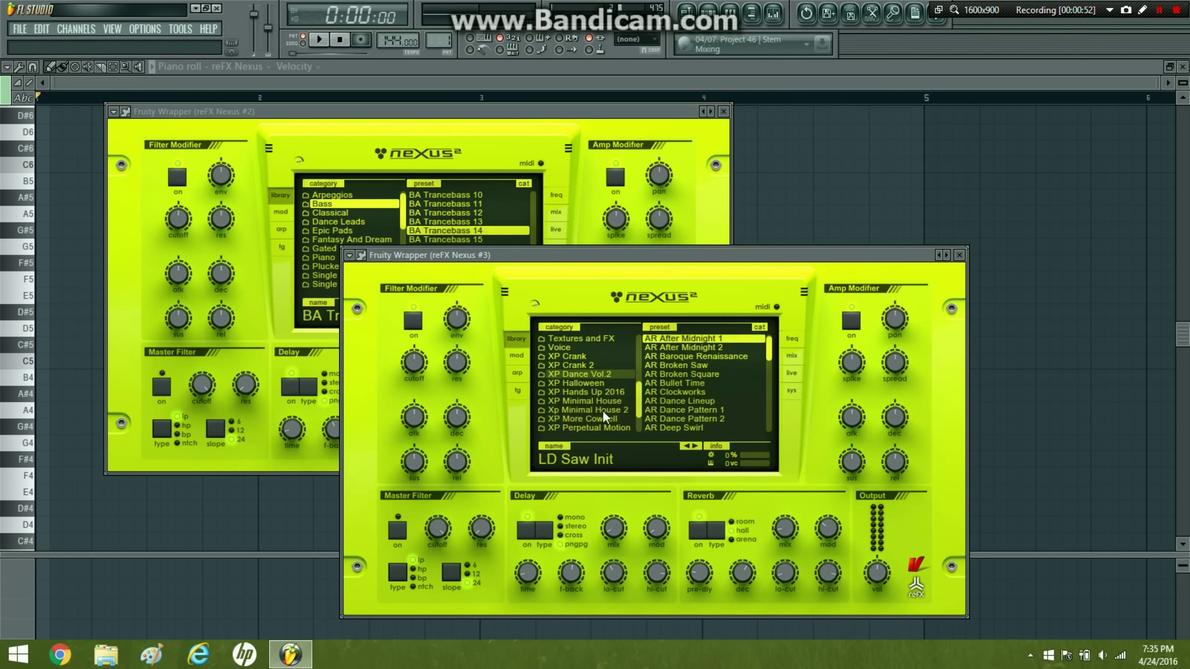
{"action": "scroll", "coordinate": [604, 415], "scroll_direction": "down", "scroll_amount": 2}
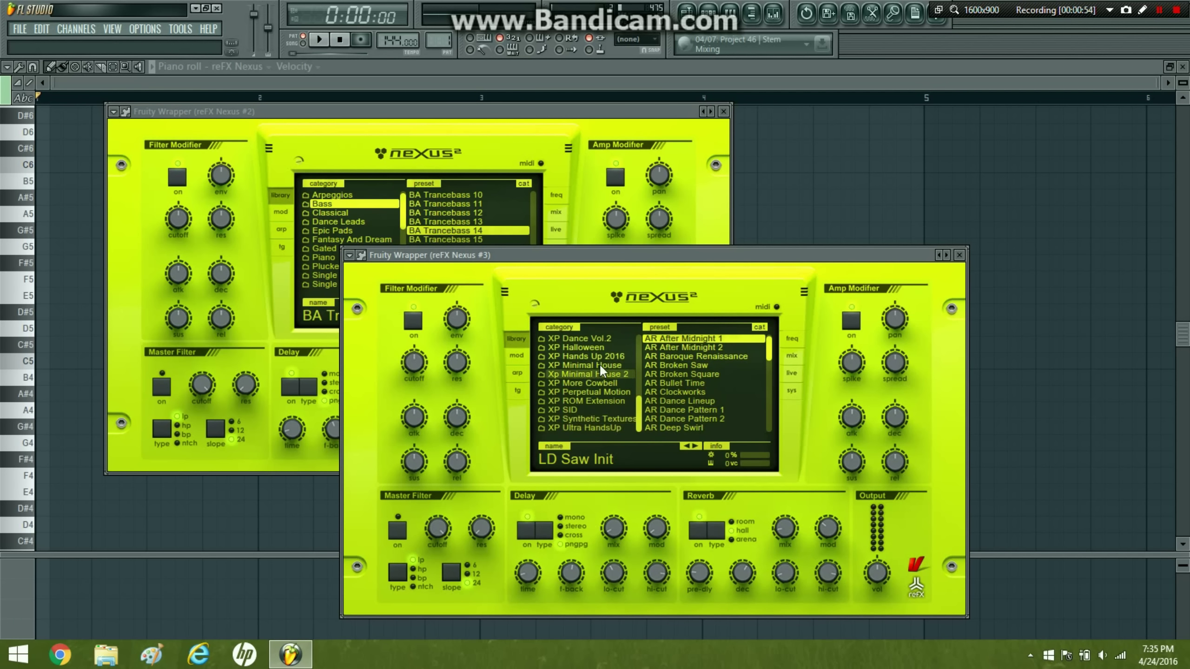
{"action": "scroll", "coordinate": [601, 367], "scroll_direction": "up", "scroll_amount": 5}
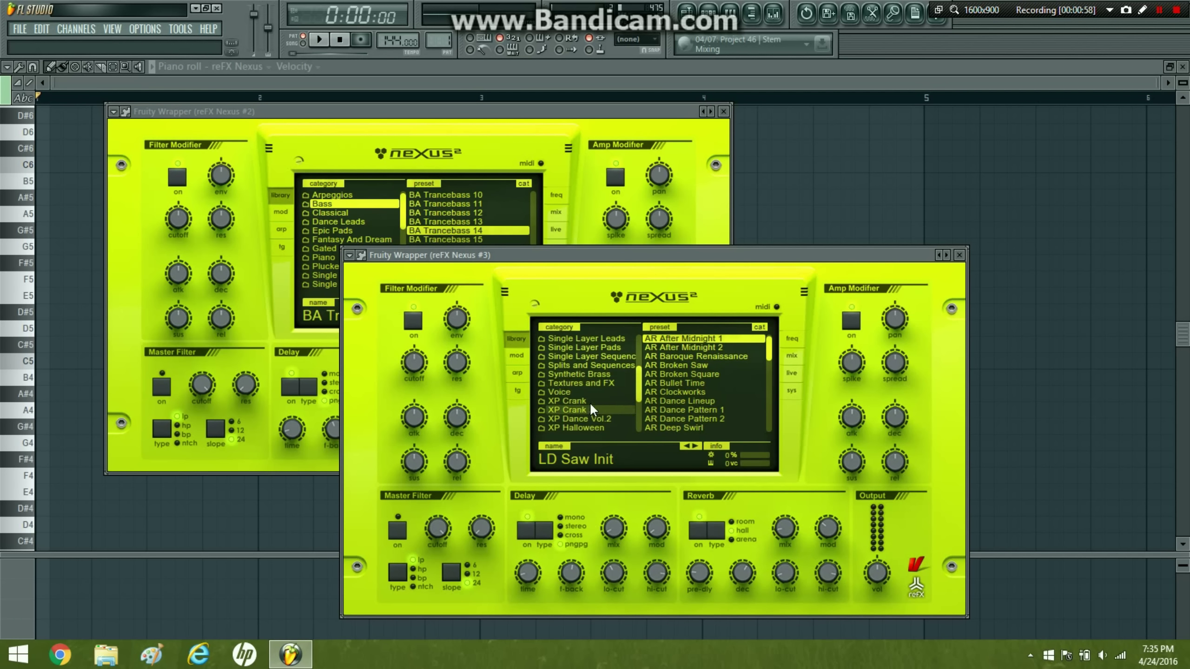
{"action": "left_click", "coordinate": [596, 338]}
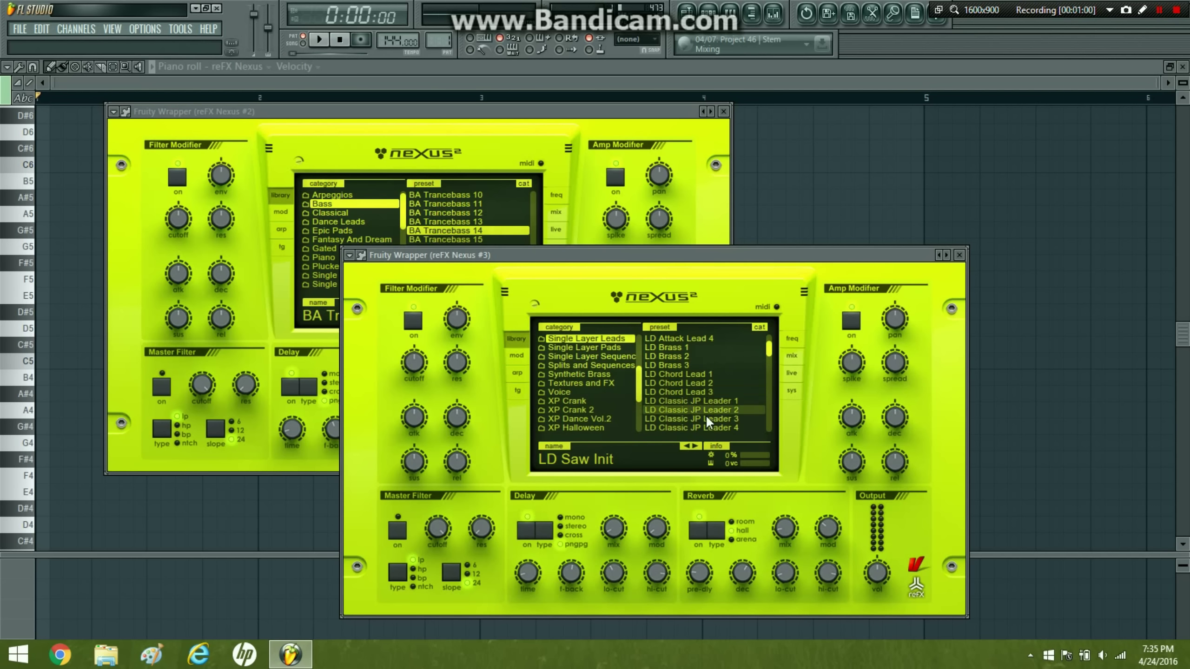
{"action": "left_click", "coordinate": [709, 427]}
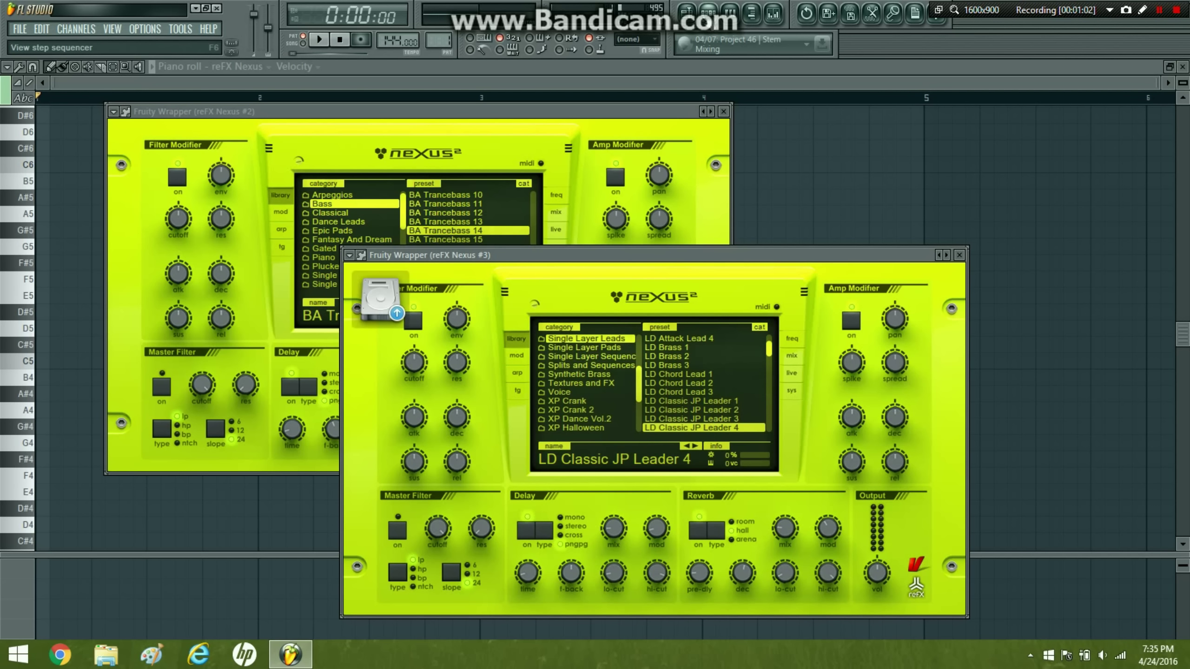
- Write an offbeat two-bar bass line for Nexus #2 with two notes each of D5, A#4, F5 and C5, and play it
{"action": "key", "text": "F6"}
{"action": "right_click", "coordinate": [333, 375]}
{"action": "left_click", "coordinate": [392, 373]}
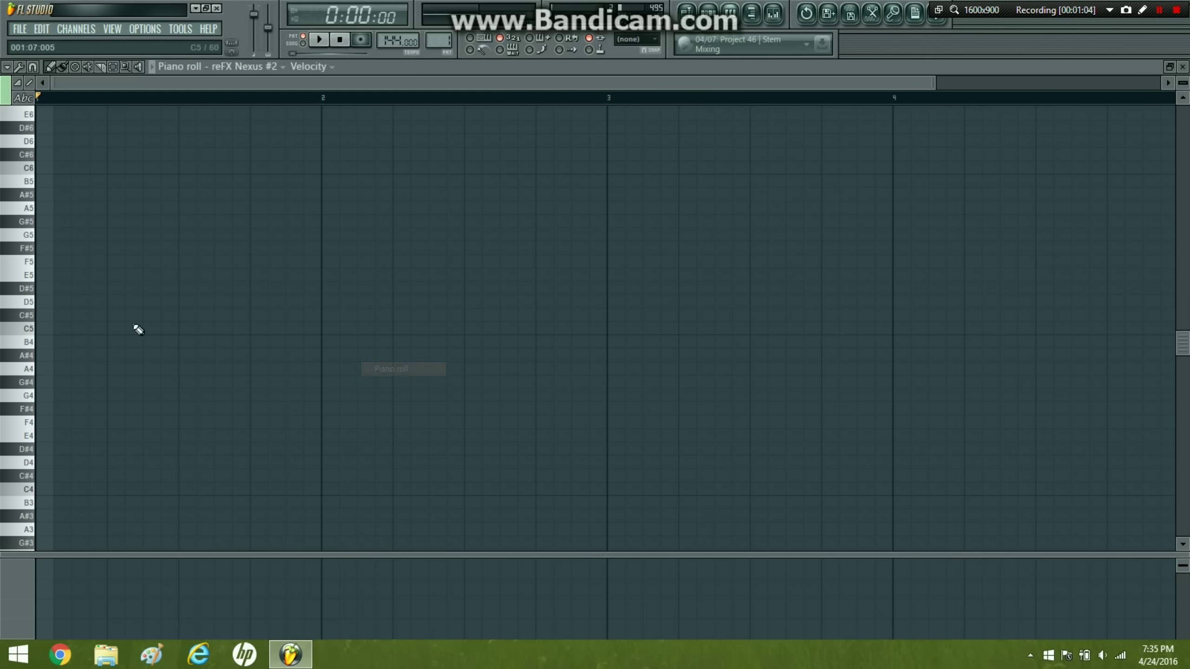
{"action": "left_click", "coordinate": [81, 302]}
{"action": "left_click", "coordinate": [157, 302]}
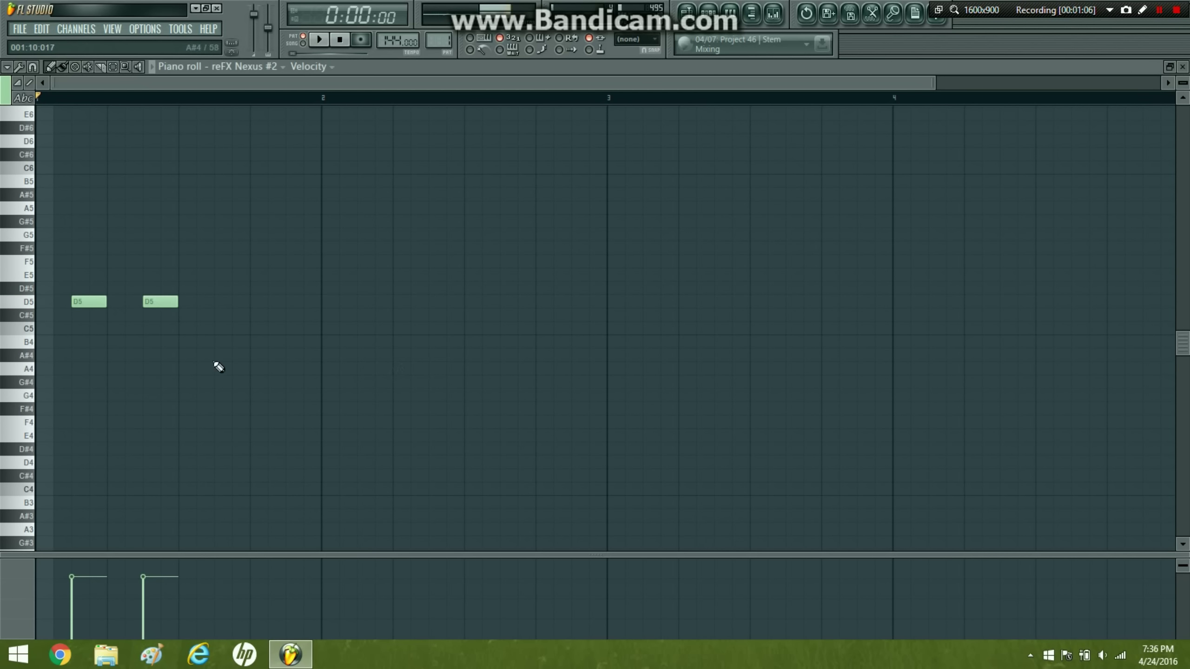
{"action": "left_click", "coordinate": [232, 355]}
{"action": "left_click", "coordinate": [290, 355]}
{"action": "left_click", "coordinate": [365, 261]}
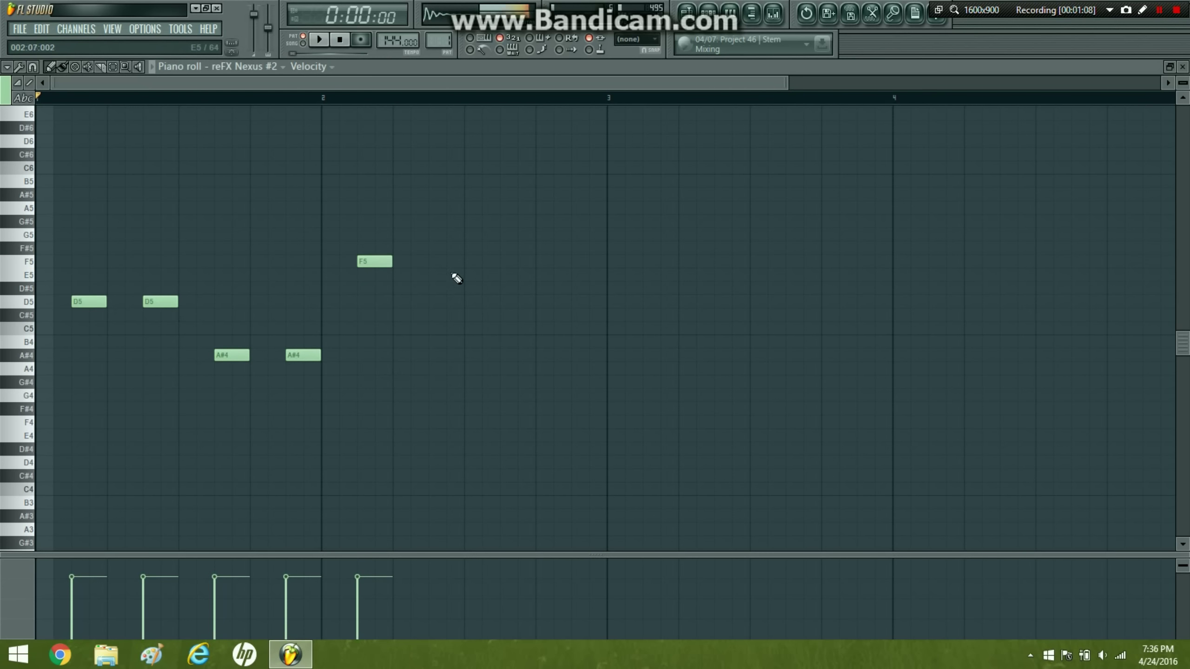
{"action": "left_click", "coordinate": [435, 261]}
{"action": "left_click", "coordinate": [510, 329]}
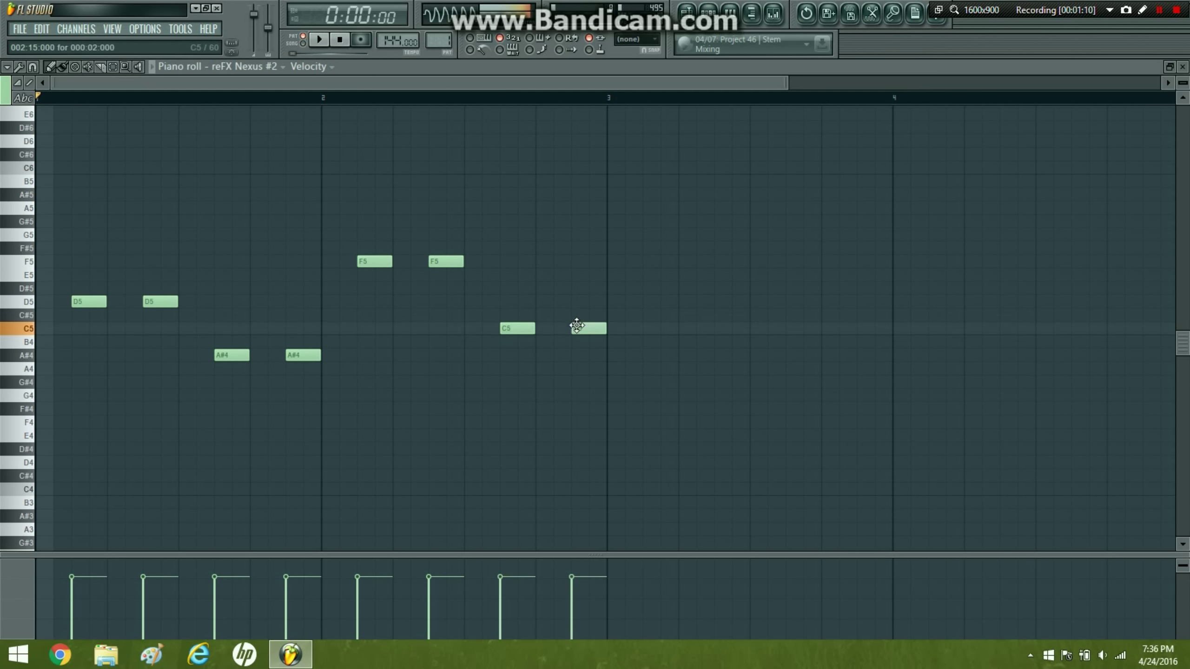
{"action": "left_click", "coordinate": [579, 329]}
{"action": "left_click", "coordinate": [326, 46]}
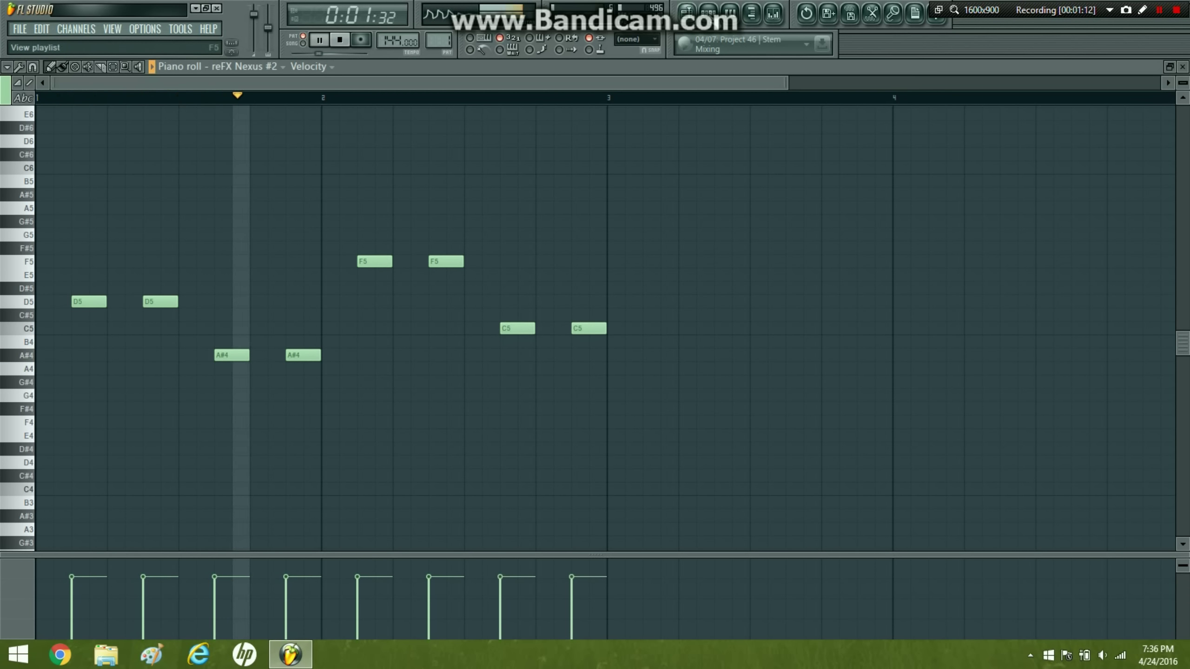
- Copy all the bass line notes from Nexus #2 into the piano roll of Nexus #3
{"action": "key", "text": "F6"}
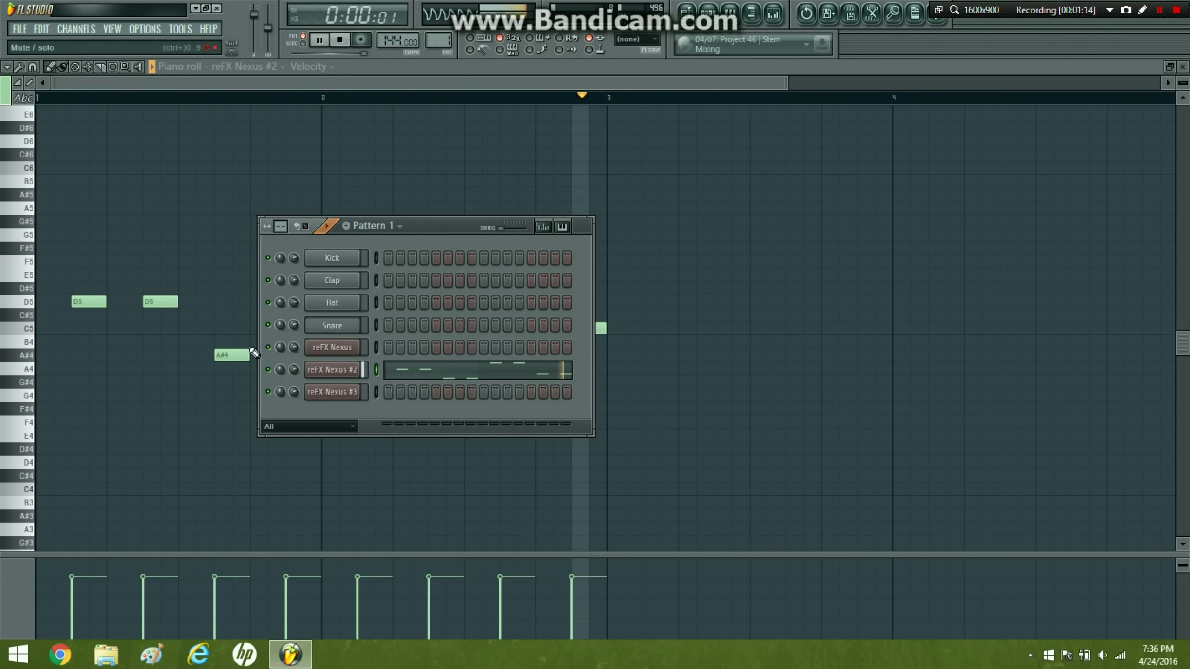
{"action": "key", "text": "F6"}
{"action": "key", "text": "ctrl+a"}
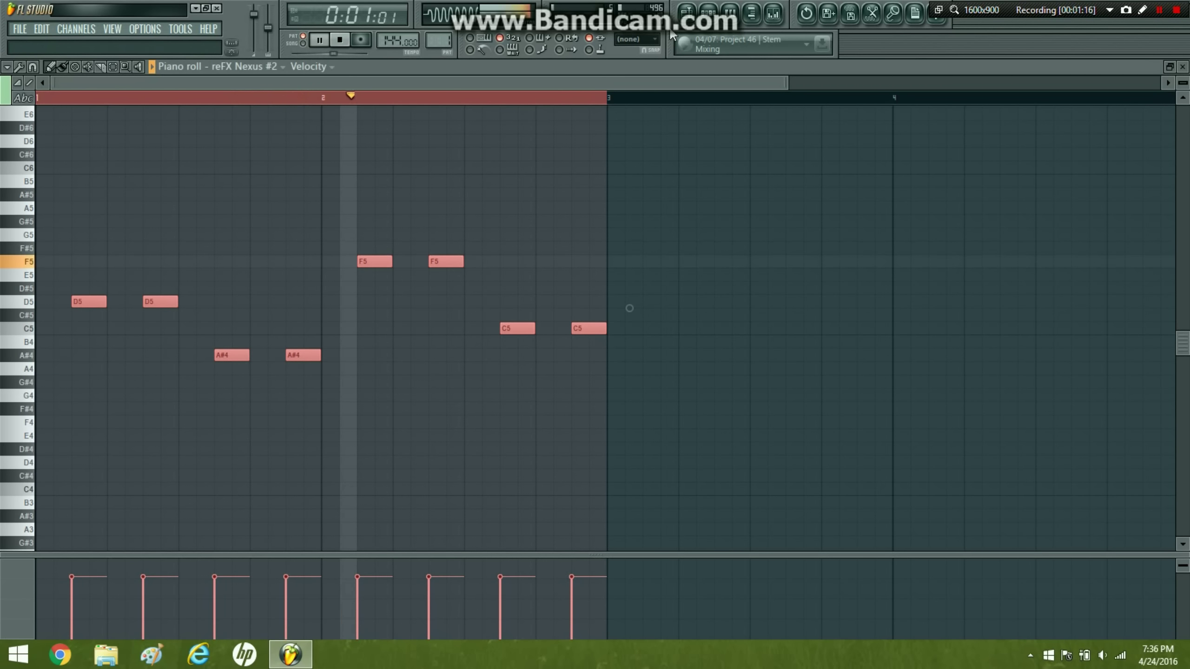
{"action": "key", "text": "F6"}
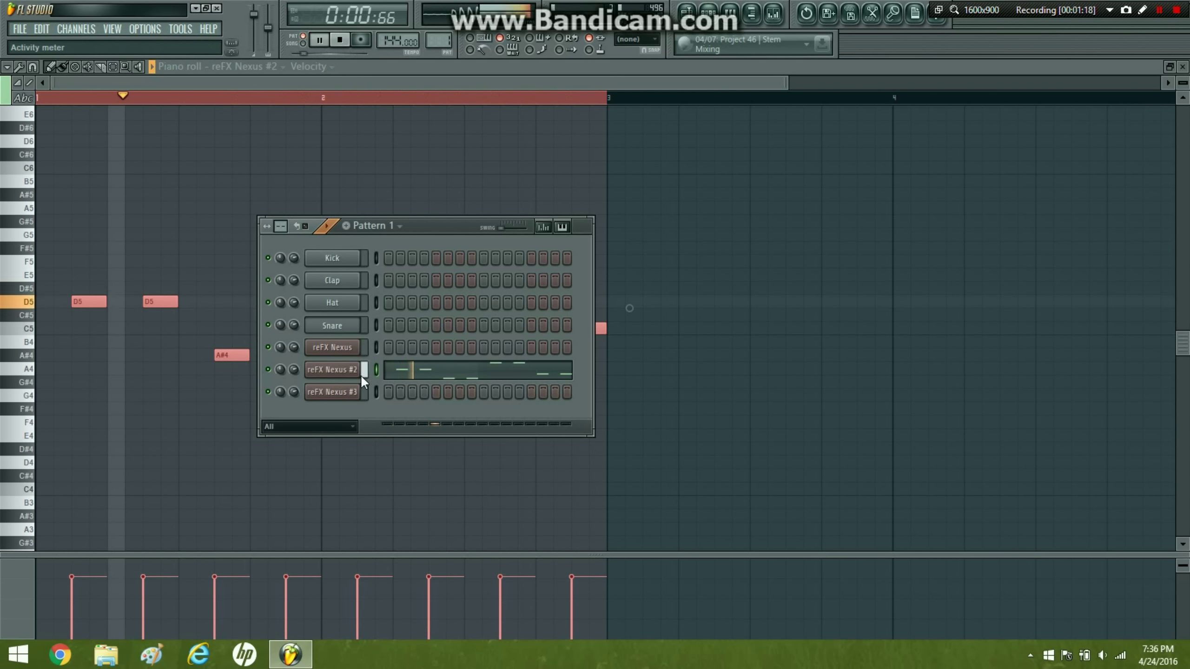
{"action": "right_click", "coordinate": [362, 393]}
{"action": "left_click", "coordinate": [368, 391]}
{"action": "key", "text": "ctrl+v"}
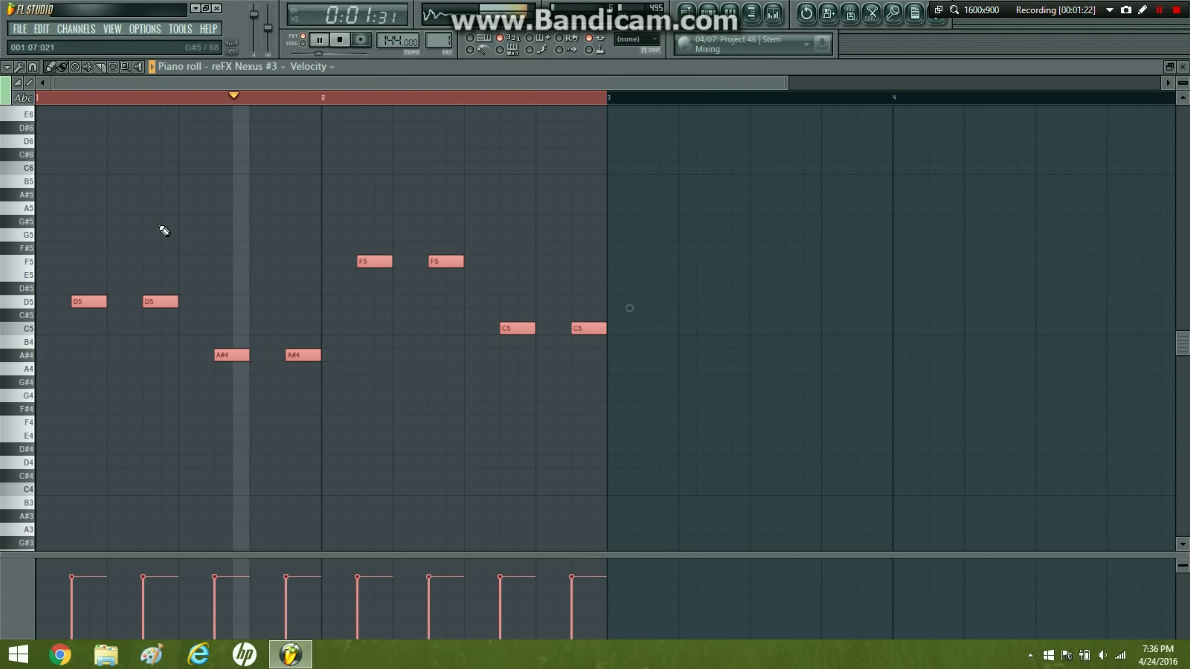
- Double the Nexus #3 notes one octave higher and one octave lower, deselect them and stop playback
{"action": "key", "text": "ctrl+Up"}
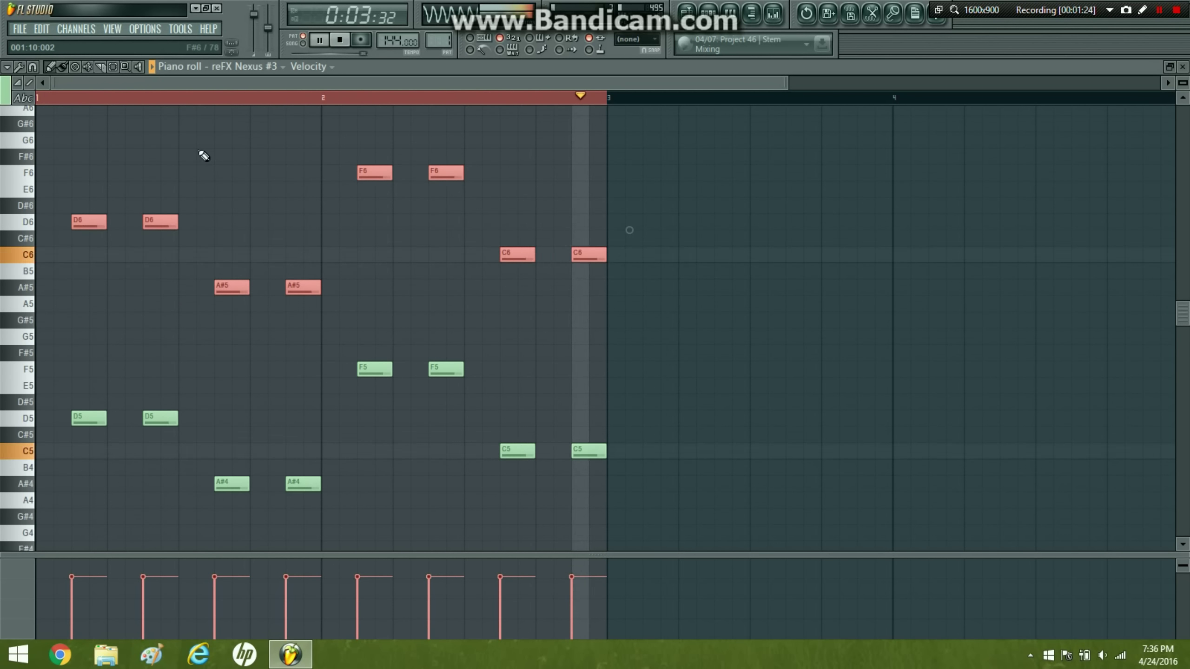
{"action": "key", "text": "ctrl+v"}
{"action": "key", "text": "ctrl+Down"}
{"action": "left_click", "coordinate": [129, 98], "text": "ctrl"}
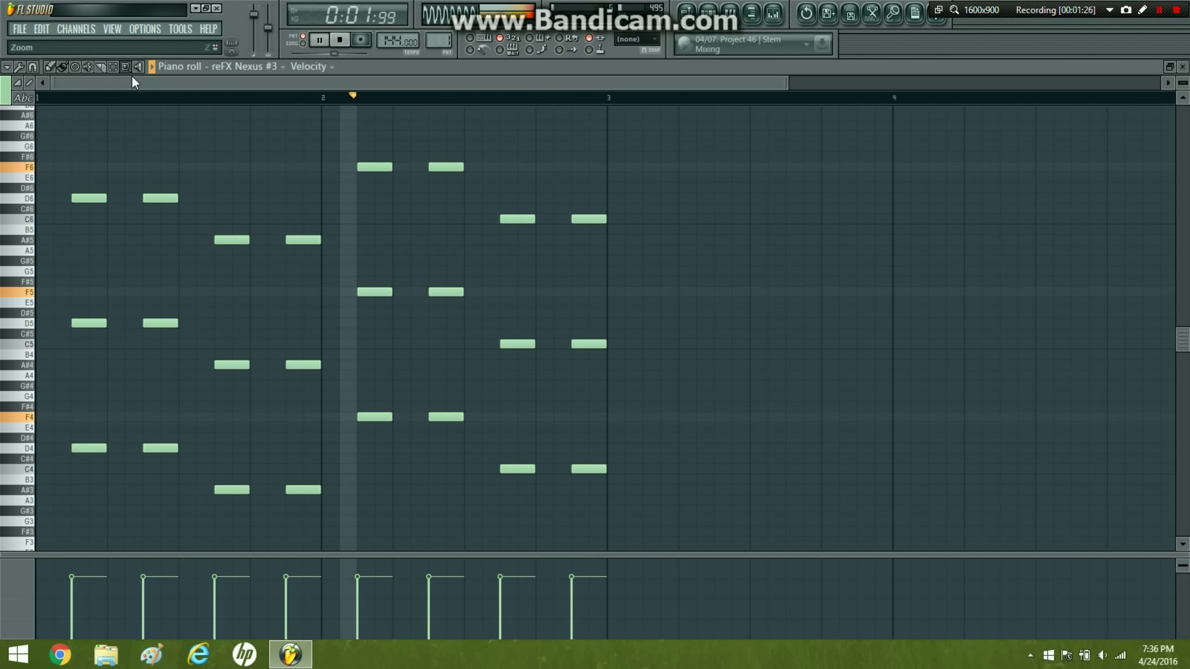
{"action": "scroll", "coordinate": [170, 87], "scroll_direction": "up", "scroll_amount": 1}
{"action": "left_click", "coordinate": [340, 39]}
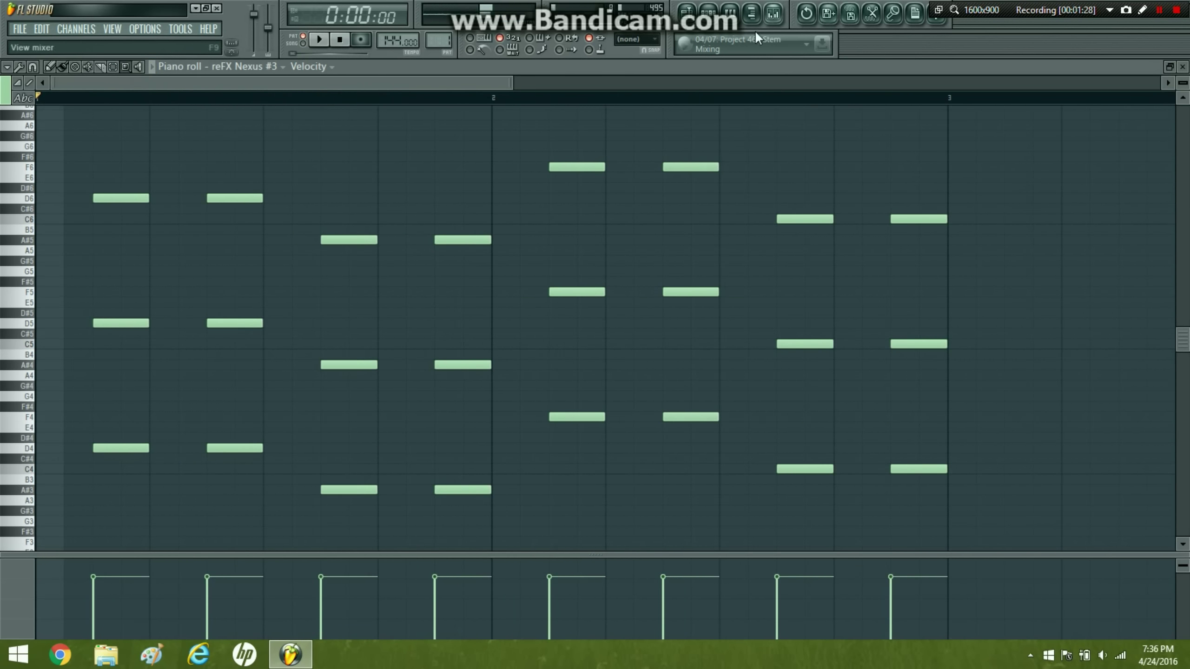
- Load Fruity Limiter into effect slot 8 of the Master mixer track and reposition its window
{"action": "left_click", "coordinate": [773, 13]}
{"action": "left_click", "coordinate": [937, 271]}
{"action": "mouse_move", "coordinate": [970, 282]}
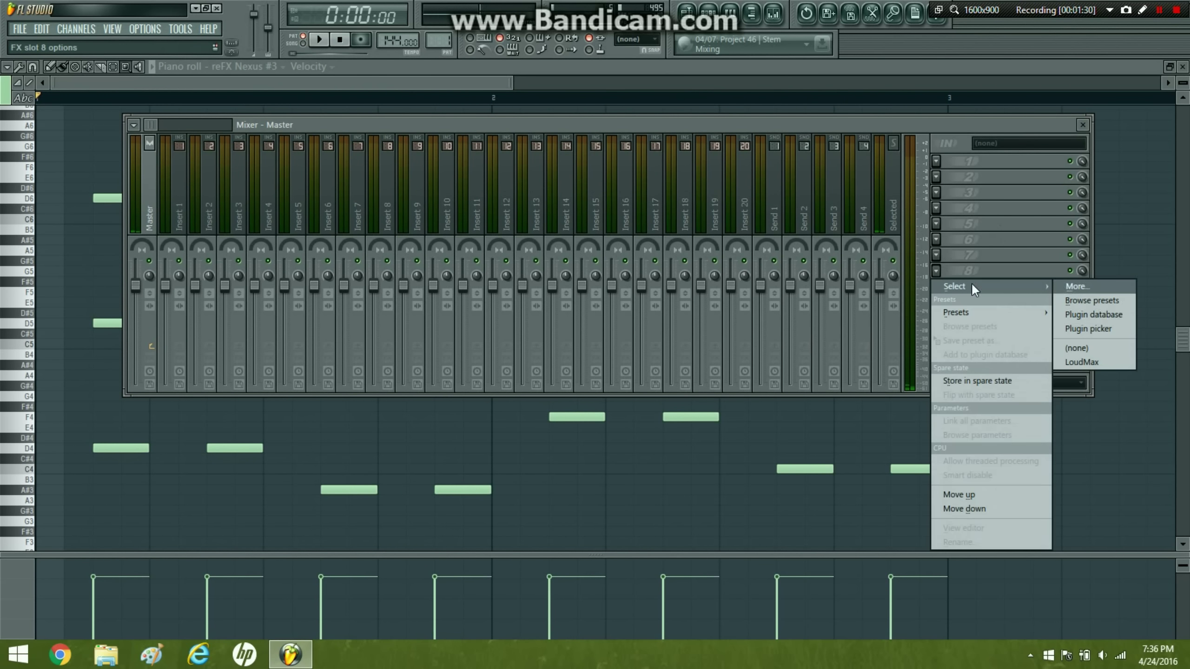
{"action": "left_click", "coordinate": [1082, 329]}
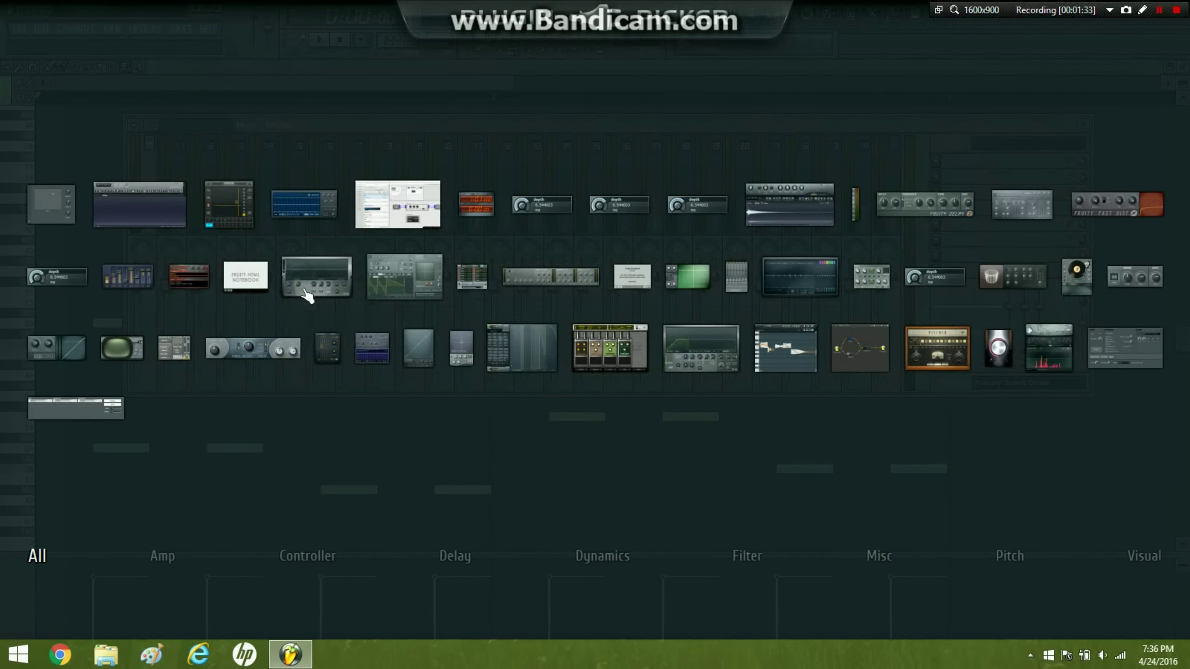
{"action": "left_click", "coordinate": [308, 293]}
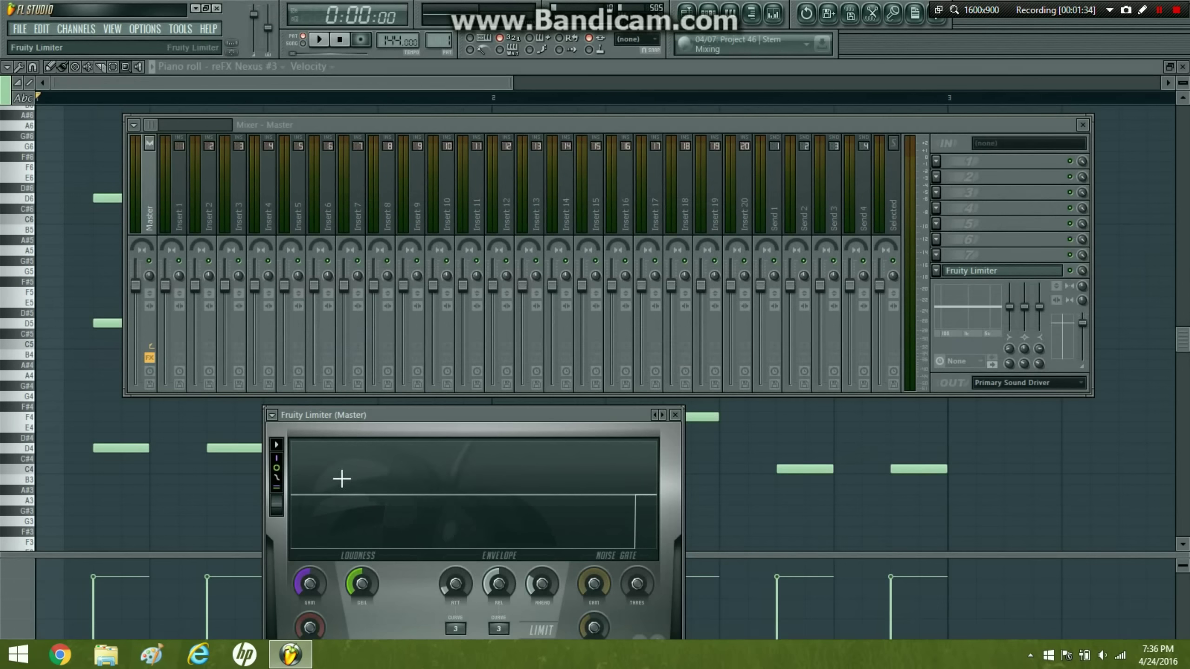
{"action": "left_click_drag", "start_coordinate": [346, 414], "coordinate": [364, 367]}
- Link the three Nexus channels to consecutive mixer tracks starting from Insert 1
{"action": "left_click", "coordinate": [708, 14]}
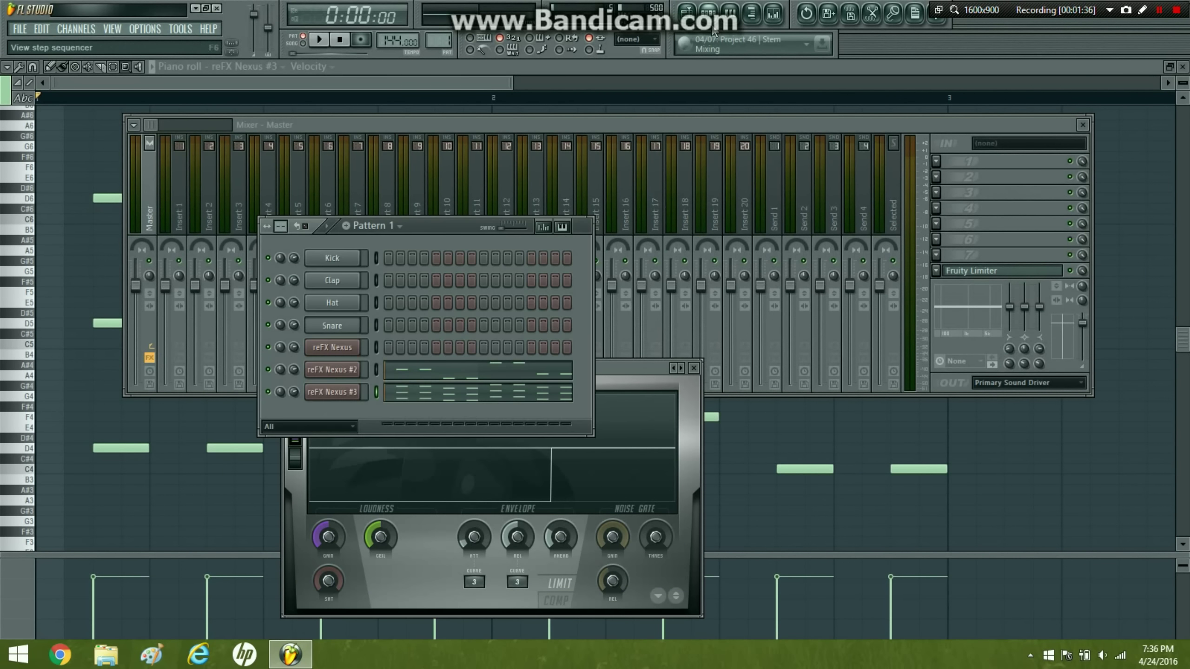
{"action": "right_click", "coordinate": [177, 197]}
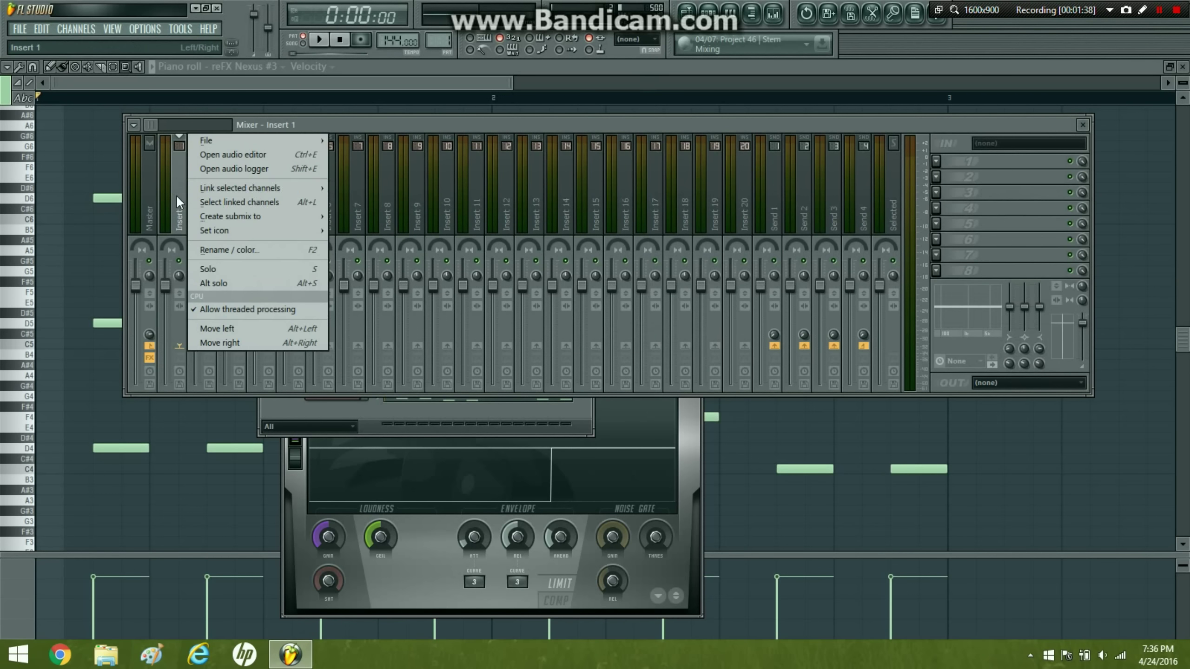
{"action": "mouse_move", "coordinate": [301, 187]}
{"action": "left_click", "coordinate": [387, 204]}
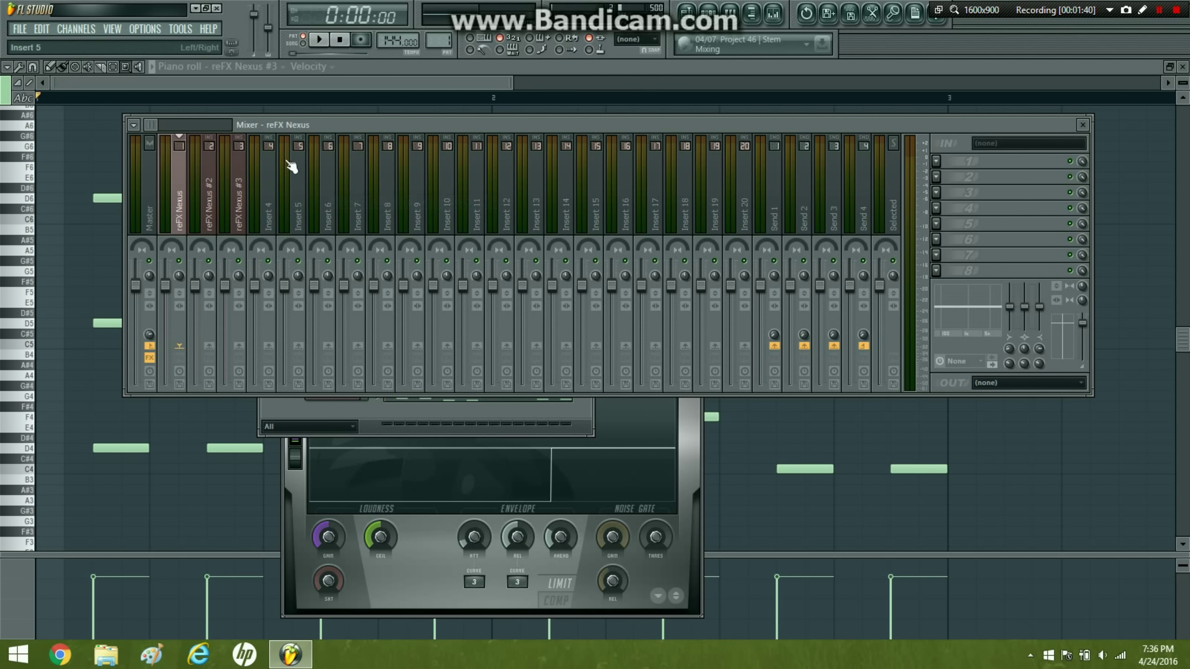
- Lower the mixer volumes of Nexus #2, Nexus #3 and the first Nexus track, setting the last to about 58%, and preview the balance
{"action": "left_click", "coordinate": [202, 292]}
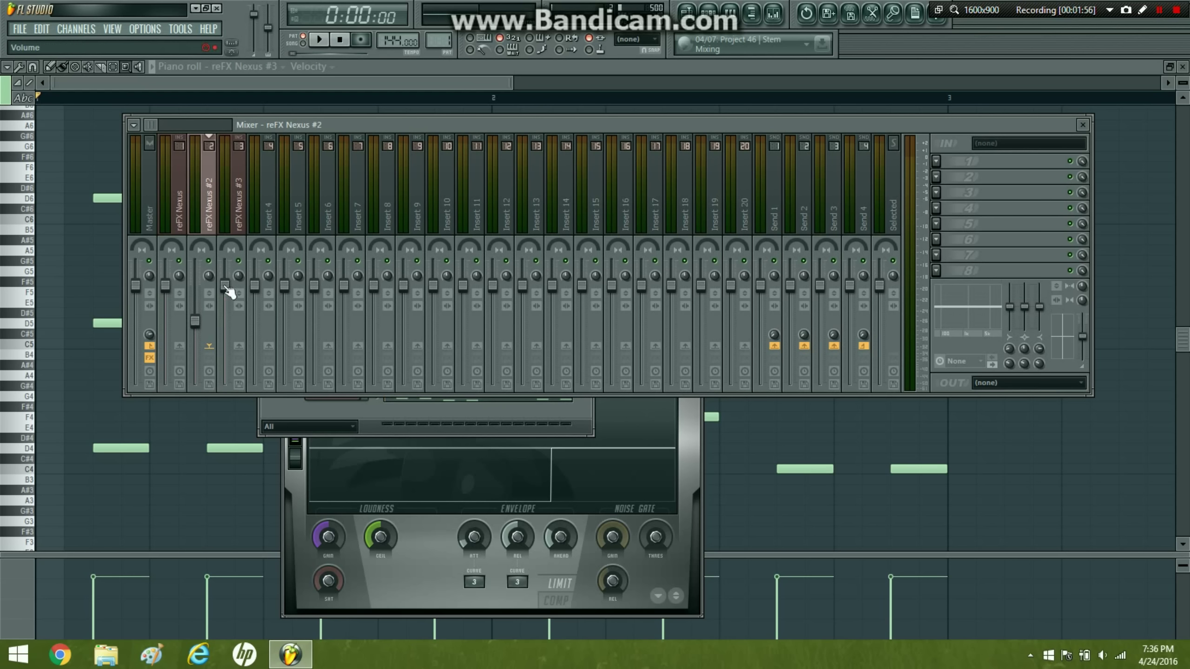
{"action": "left_click_drag", "start_coordinate": [227, 286], "coordinate": [225, 323]}
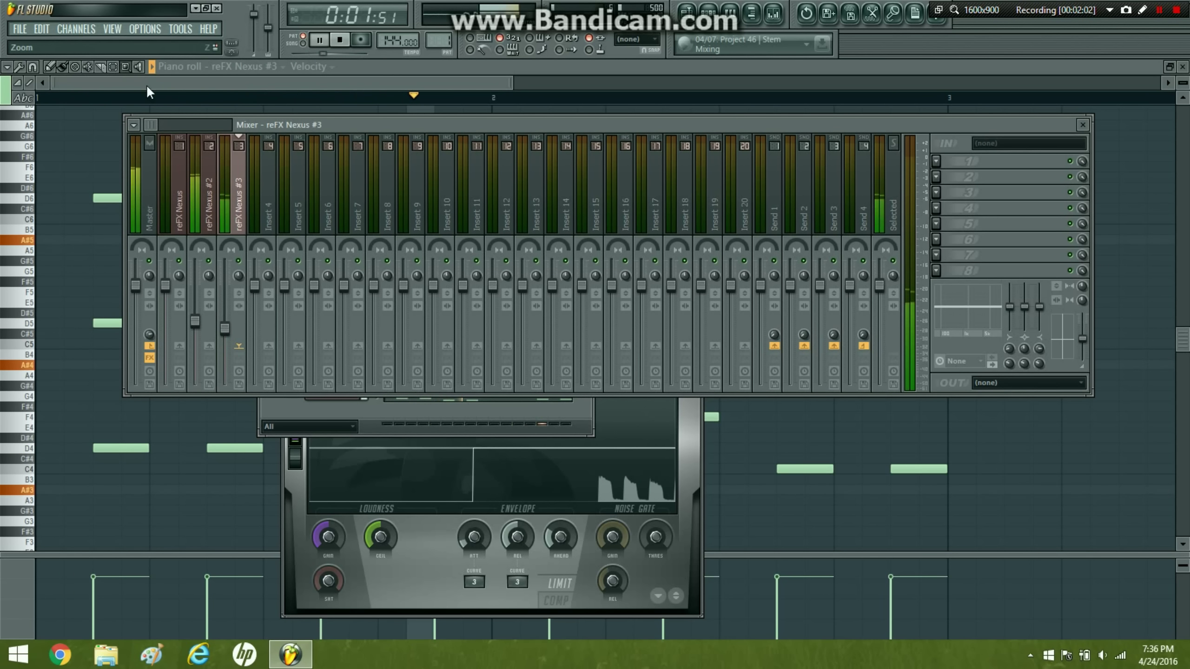
{"action": "key", "text": "space"}
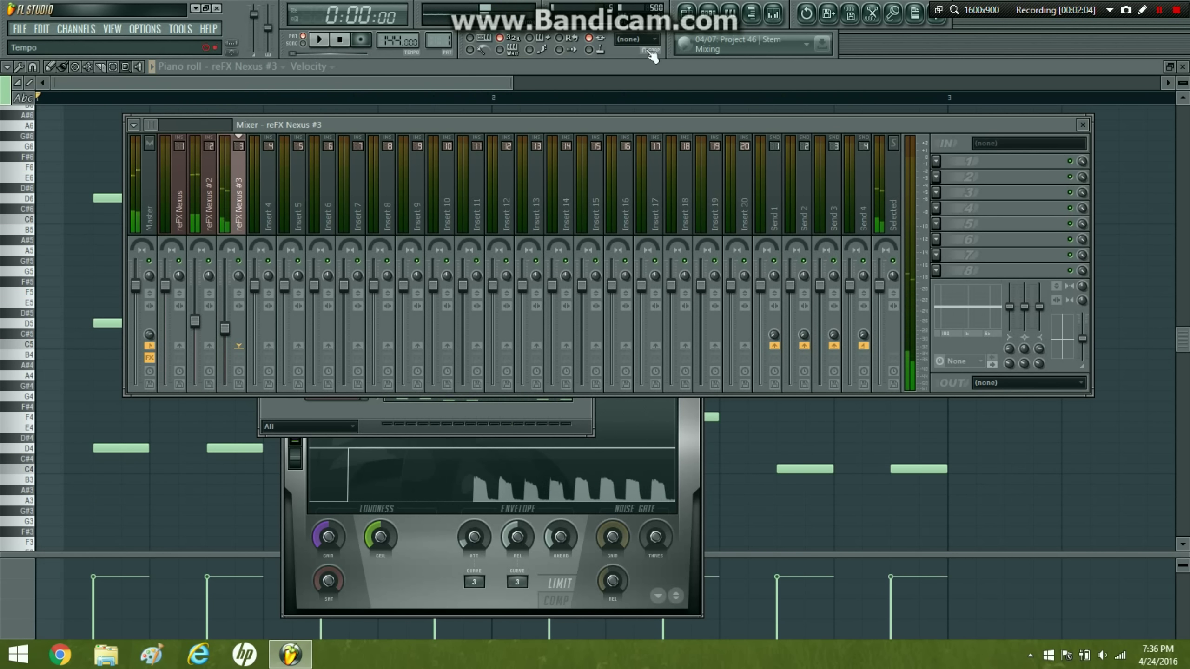
{"action": "left_click", "coordinate": [181, 204]}
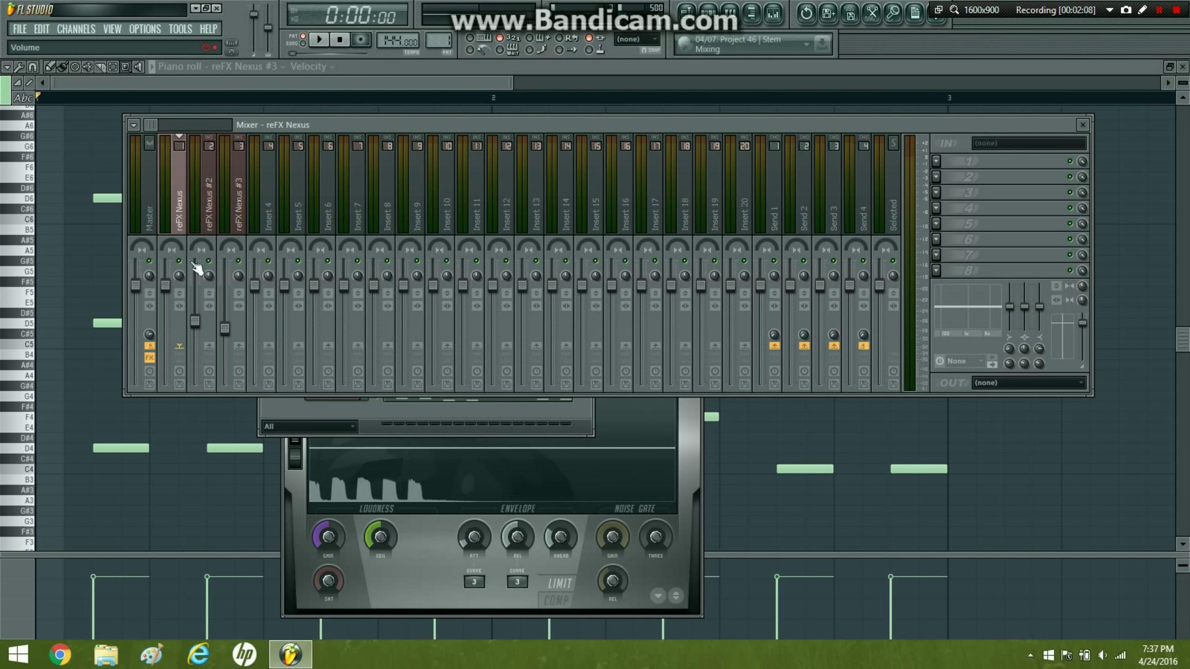
{"action": "left_click_drag", "start_coordinate": [171, 292], "coordinate": [171, 333]}
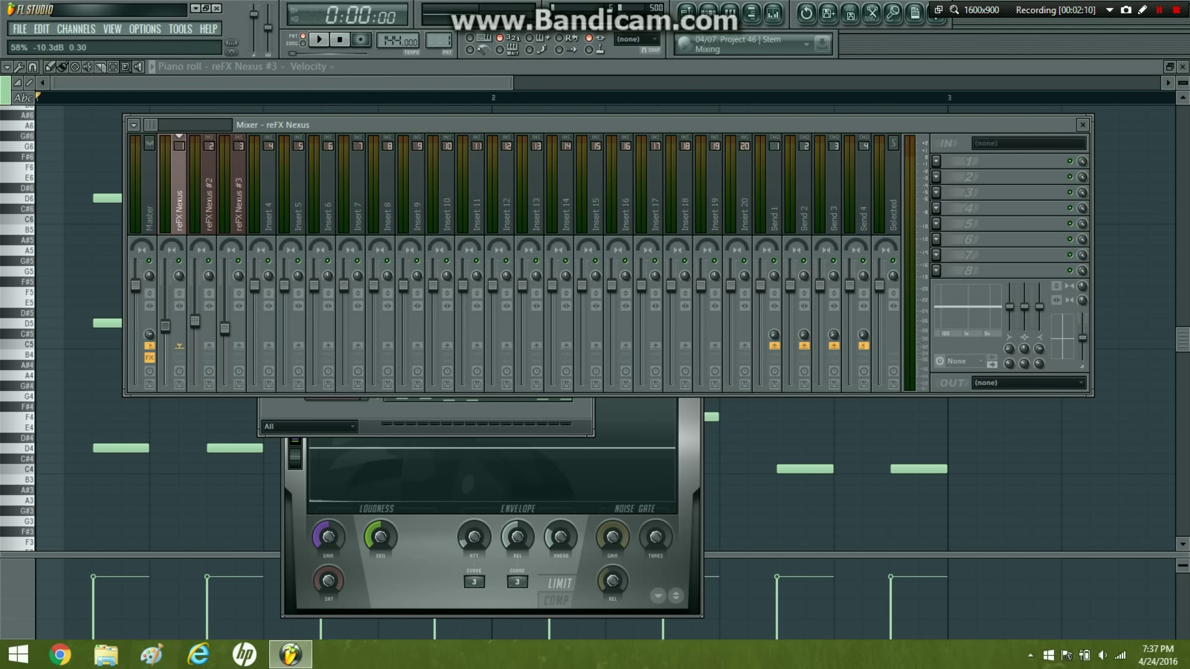
{"action": "left_click", "coordinate": [340, 39]}
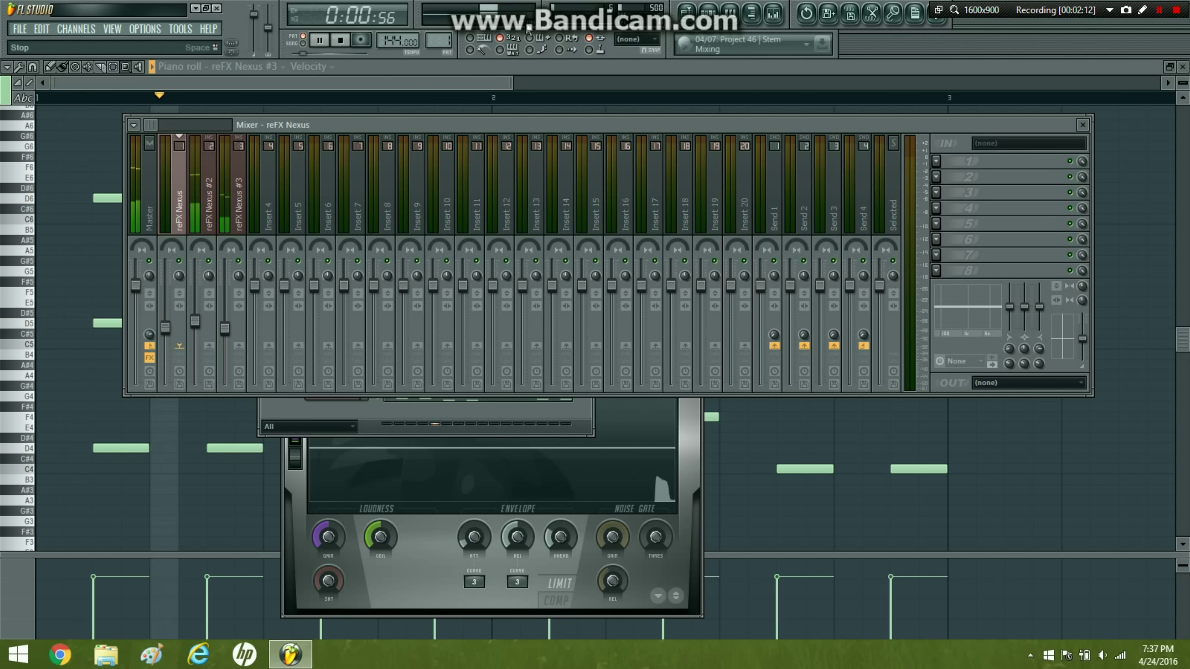
- Open the first reFX Nexus channel's piano roll with the timeline zoomed out to about five bars
{"action": "left_click", "coordinate": [708, 13]}
{"action": "right_click", "coordinate": [364, 347]}
{"action": "left_click", "coordinate": [383, 347]}
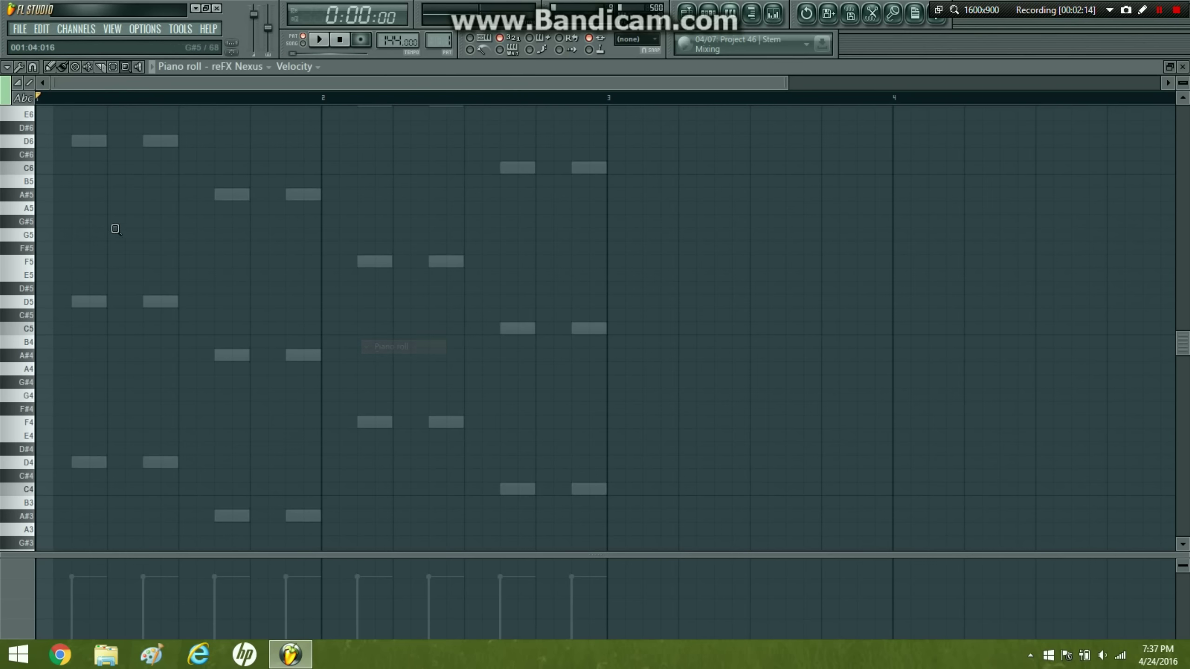
{"action": "scroll", "coordinate": [298, 100], "scroll_direction": "up", "scroll_amount": 4}
{"action": "left_click_drag", "start_coordinate": [509, 79], "coordinate": [1091, 81]}
{"action": "scroll", "coordinate": [326, 230], "scroll_direction": "up", "scroll_amount": 3}
{"action": "left_click", "coordinate": [68, 222]}
{"action": "left_click_drag", "start_coordinate": [68, 221], "coordinate": [43, 221]}
{"action": "left_click", "coordinate": [93, 219]}
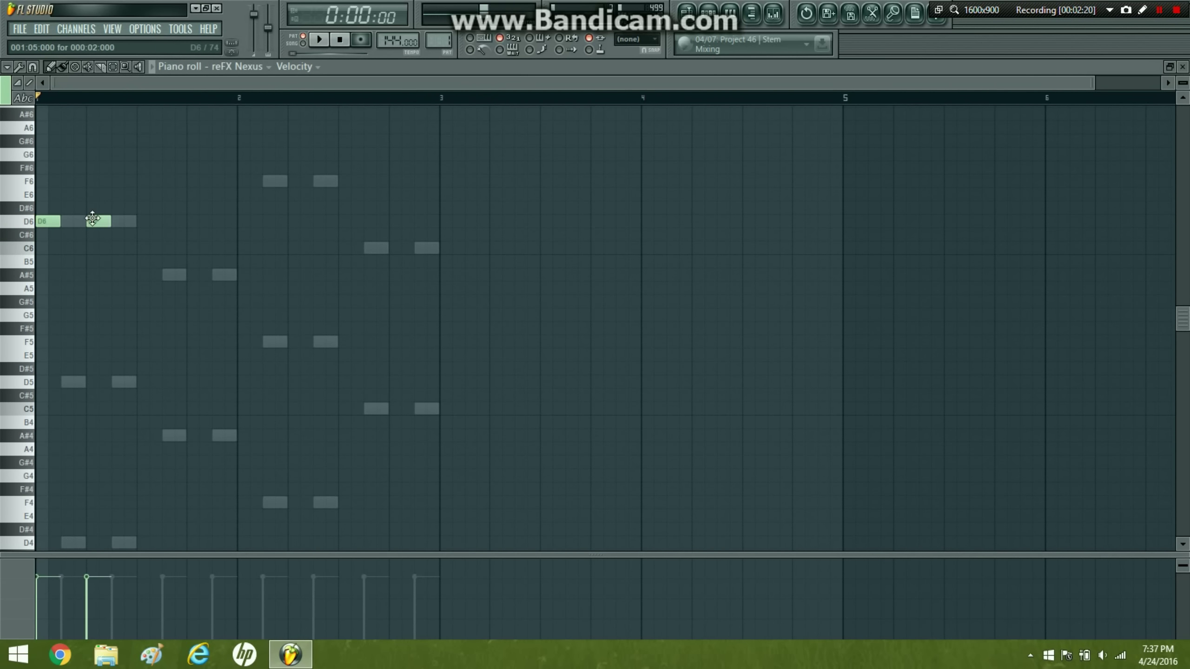
{"action": "right_click", "coordinate": [89, 221]}
- Place two F6 notes, each two steps long, on steps 1 and 5 of bar 1
{"action": "left_click", "coordinate": [53, 182]}
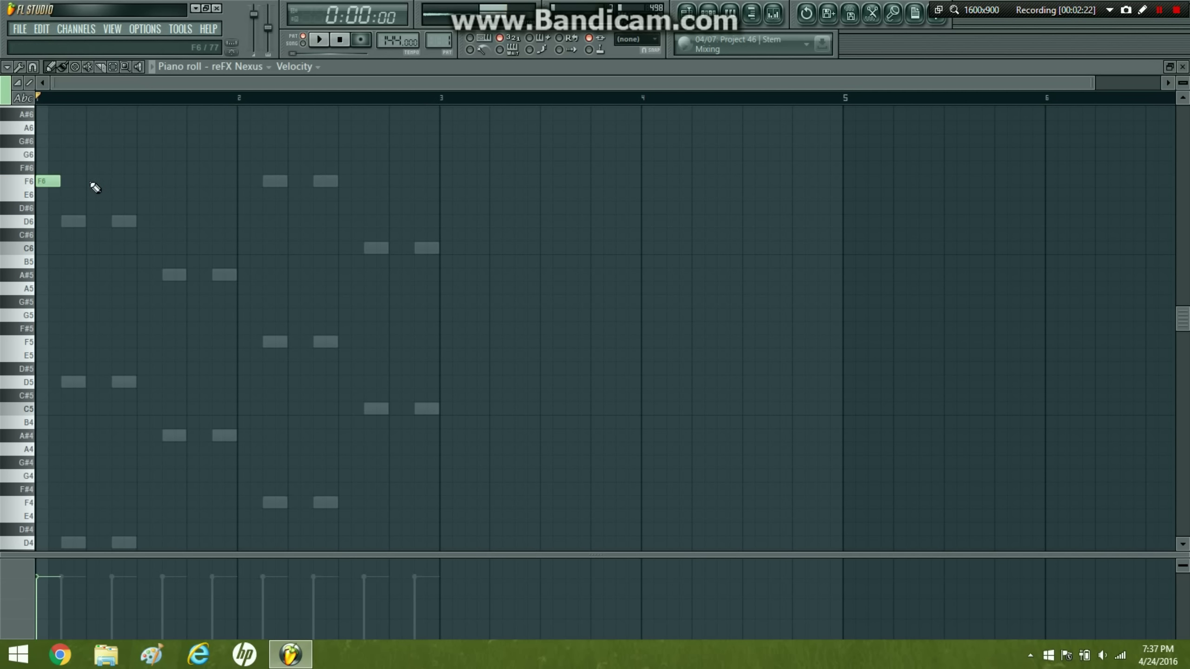
{"action": "left_click", "coordinate": [87, 180]}
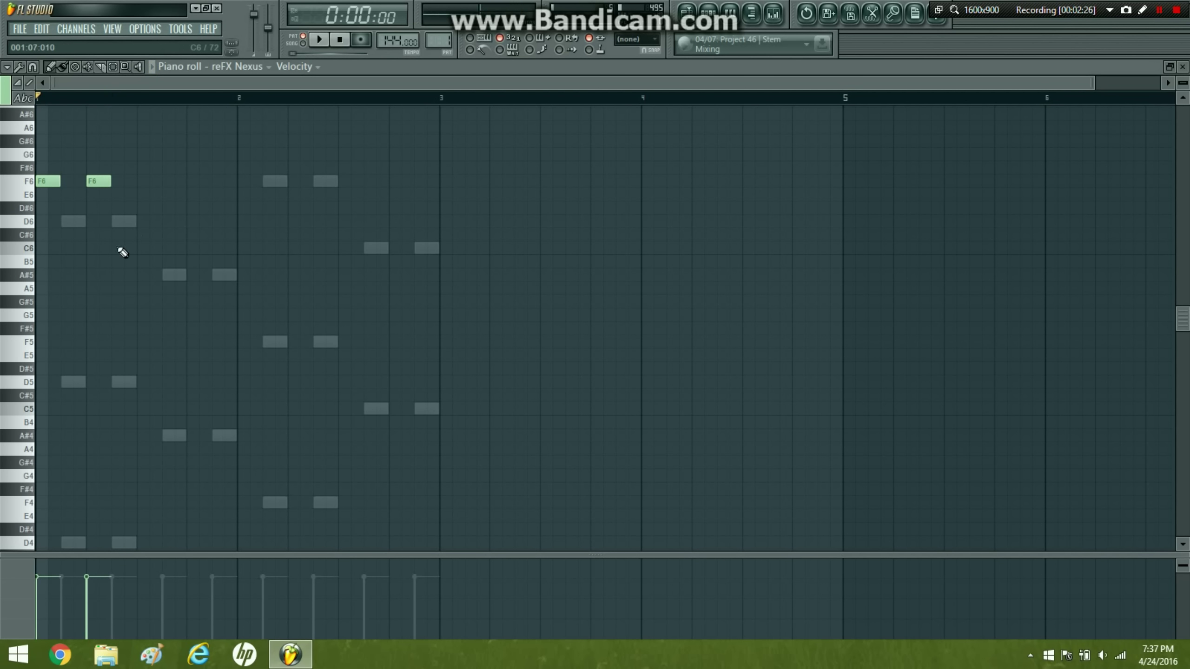
{"action": "scroll", "coordinate": [122, 176], "scroll_direction": "up", "scroll_amount": 2}
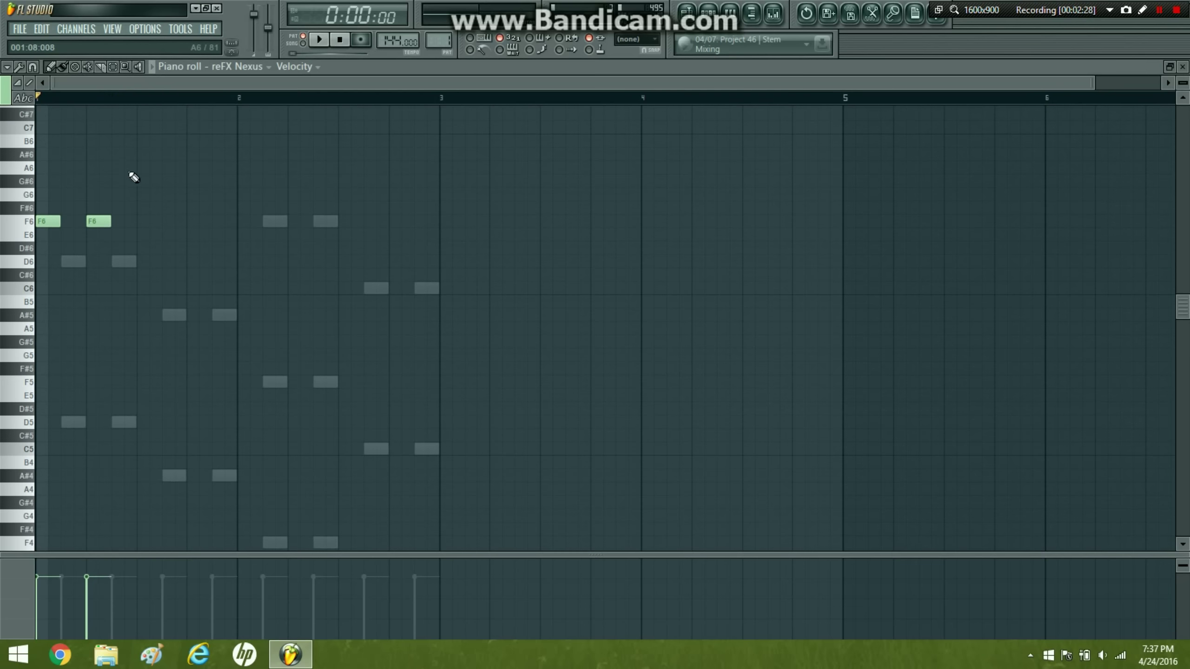
{"action": "left_click", "coordinate": [145, 168]}
{"action": "left_click", "coordinate": [198, 193]}
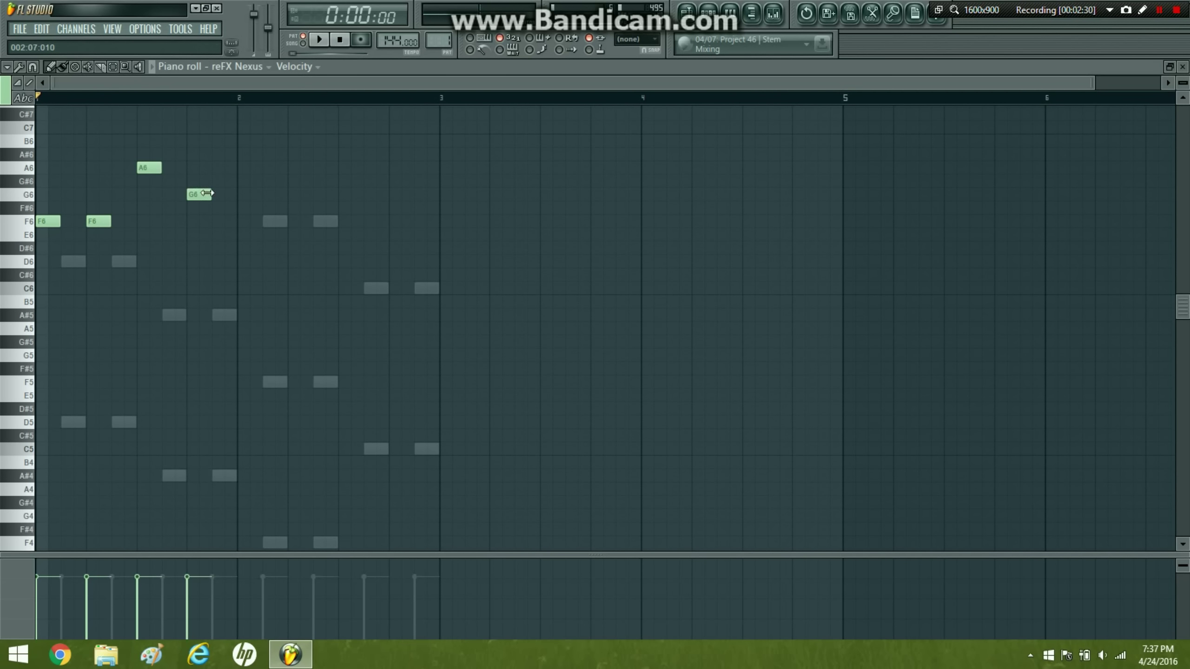
{"action": "right_click", "coordinate": [205, 193]}
{"action": "left_click", "coordinate": [142, 157]}
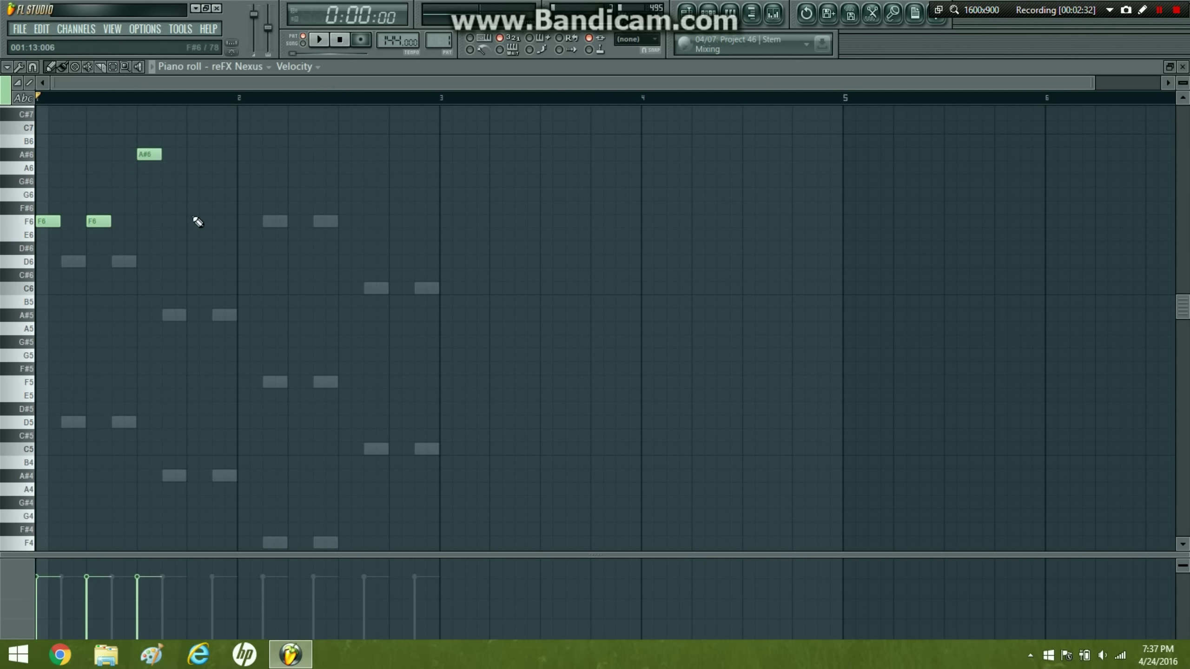
- Add C6, D6 and A#5 notes on steps 7, 9 and 13 of bar 1, and play the melody
{"action": "left_click", "coordinate": [118, 262]}
{"action": "left_click", "coordinate": [116, 288]}
{"action": "left_click", "coordinate": [138, 261]}
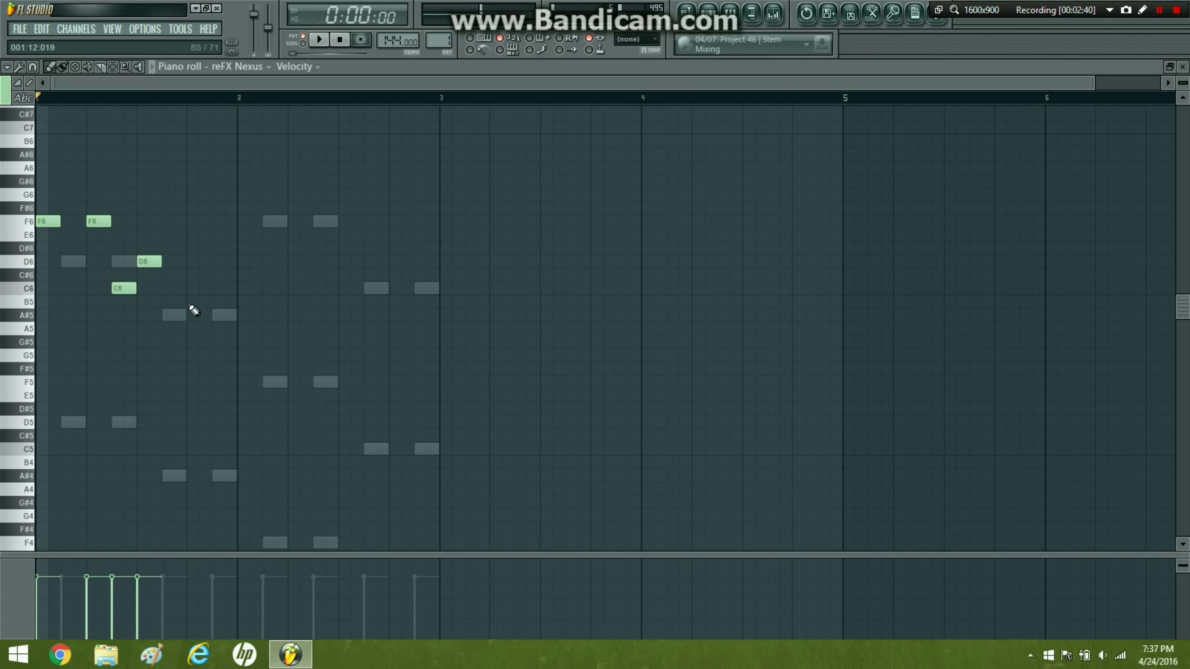
{"action": "left_click", "coordinate": [189, 315]}
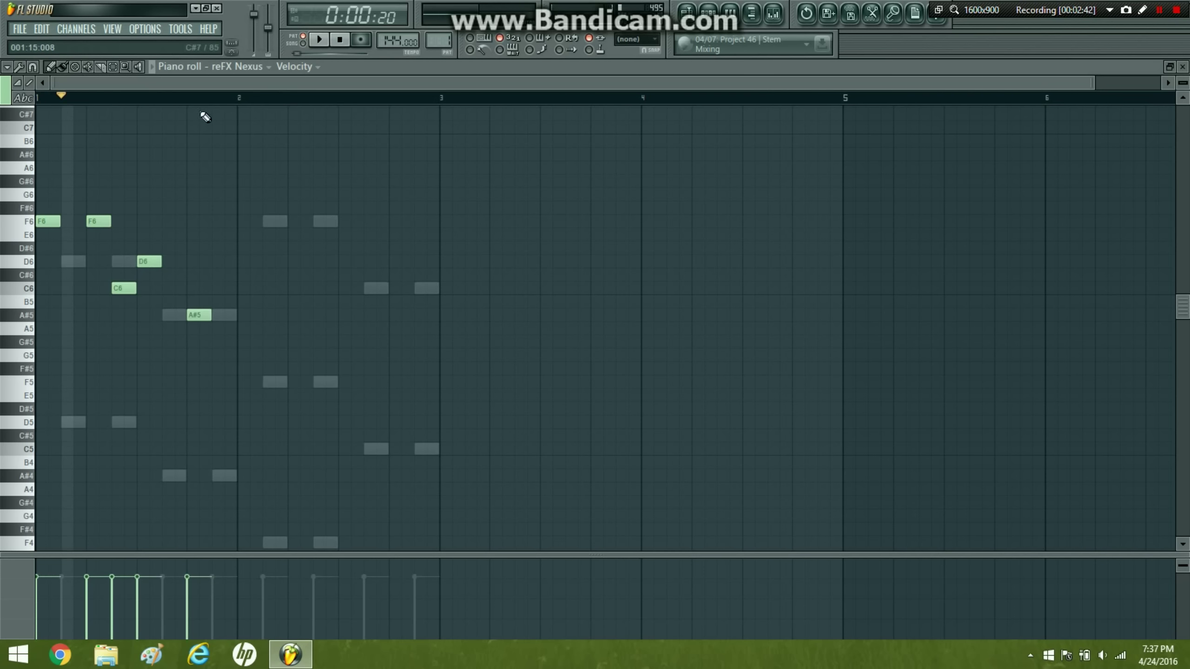
{"action": "left_click", "coordinate": [322, 43]}
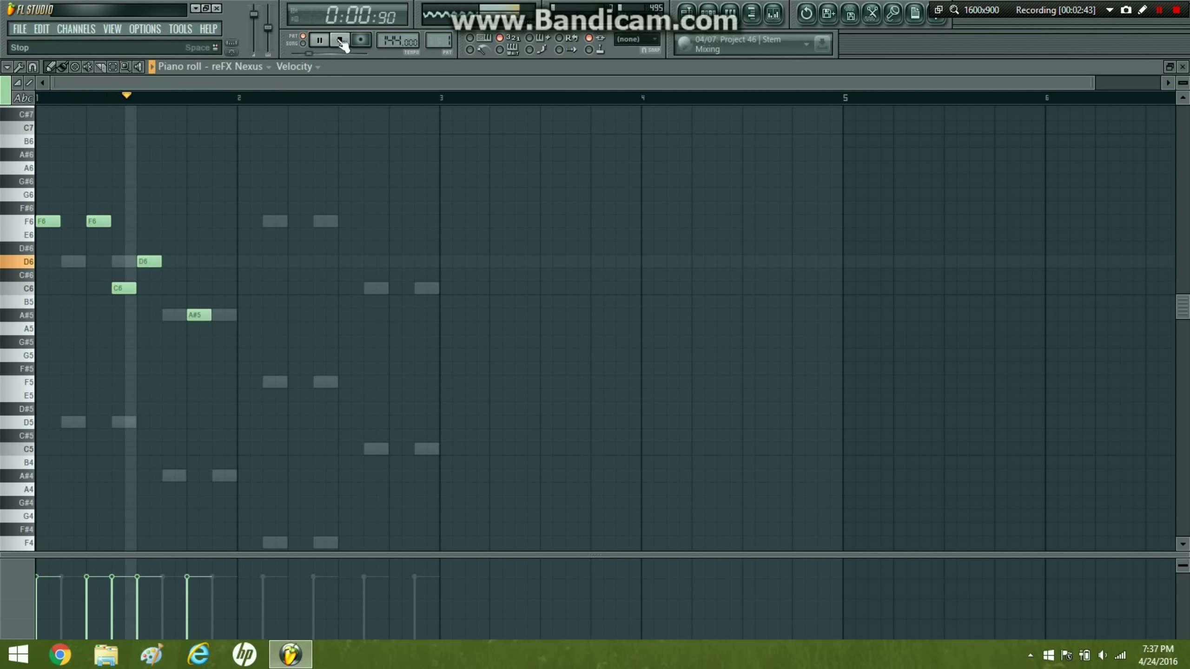
{"action": "key", "text": "space"}
- Raise the A#5 note in bar 1 to C6, add an A5 note at the start of bar 2, and play the melody
{"action": "left_click", "coordinate": [196, 288]}
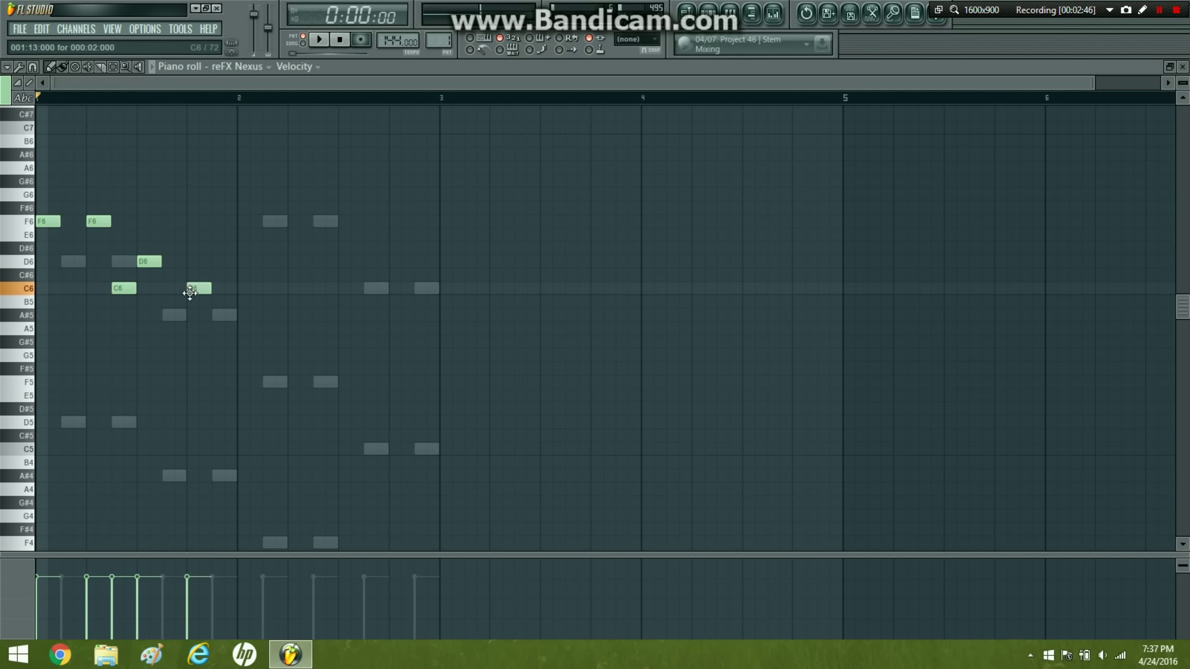
{"action": "left_click", "coordinate": [241, 328]}
{"action": "left_click", "coordinate": [323, 47]}
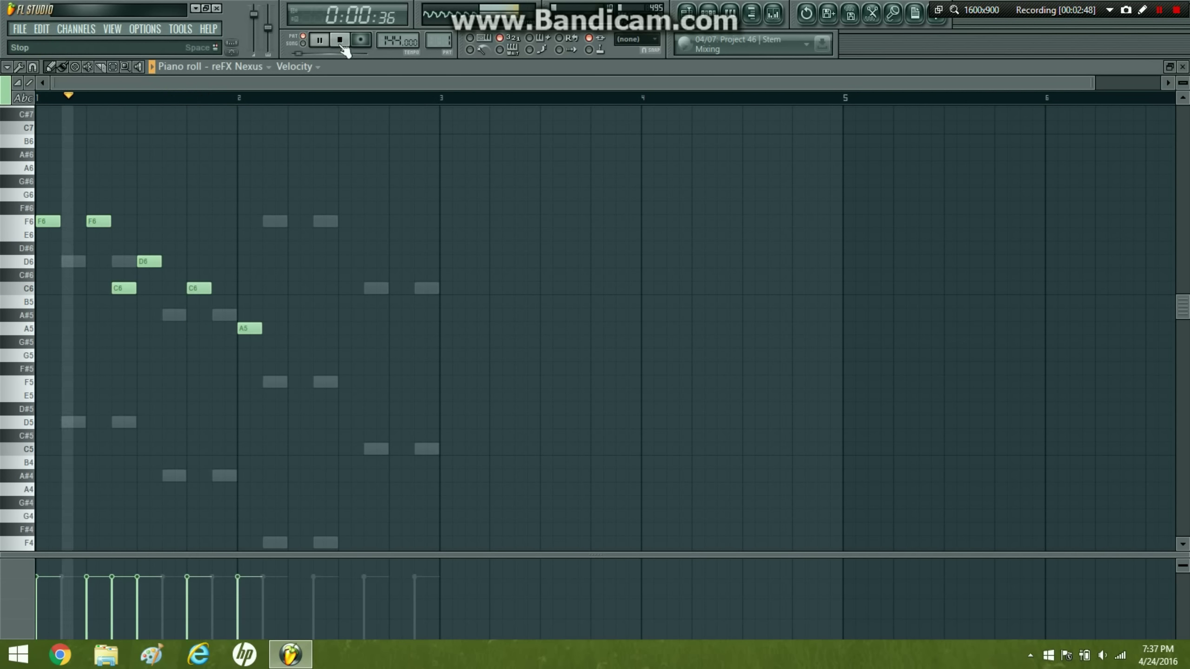
{"action": "left_click", "coordinate": [342, 45]}
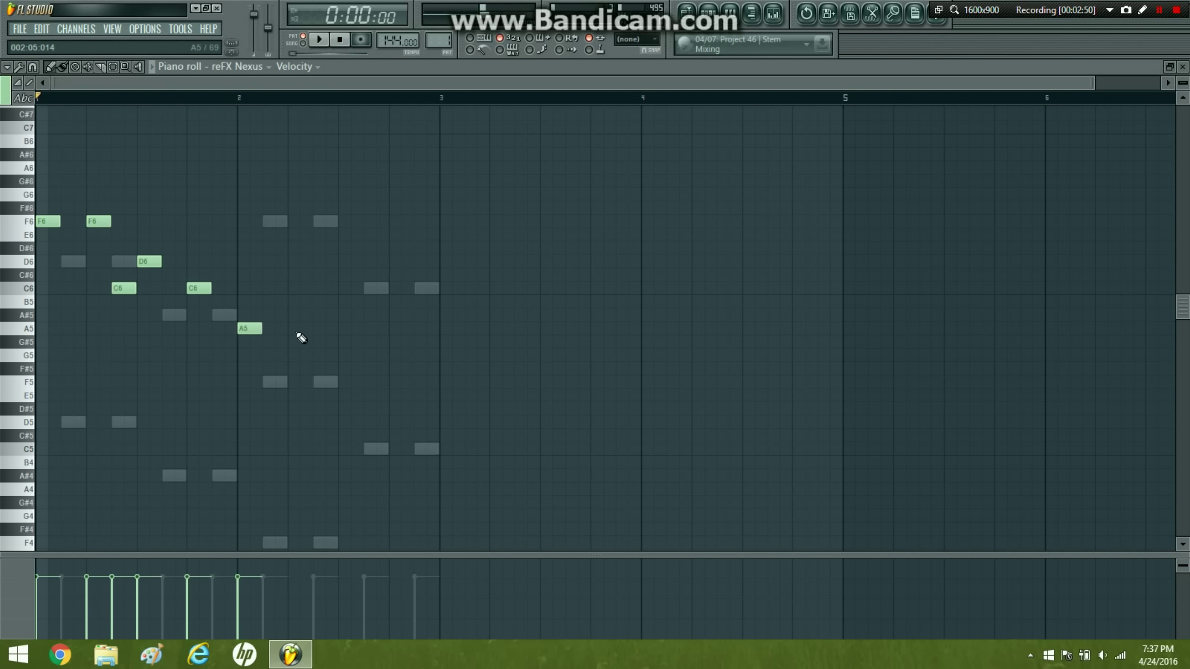
- Continue bar 2 from step 5 with A5, C6, G6, C7, G6 and E6 notes, and play the melody
{"action": "left_click", "coordinate": [295, 328]}
{"action": "left_click", "coordinate": [317, 288]}
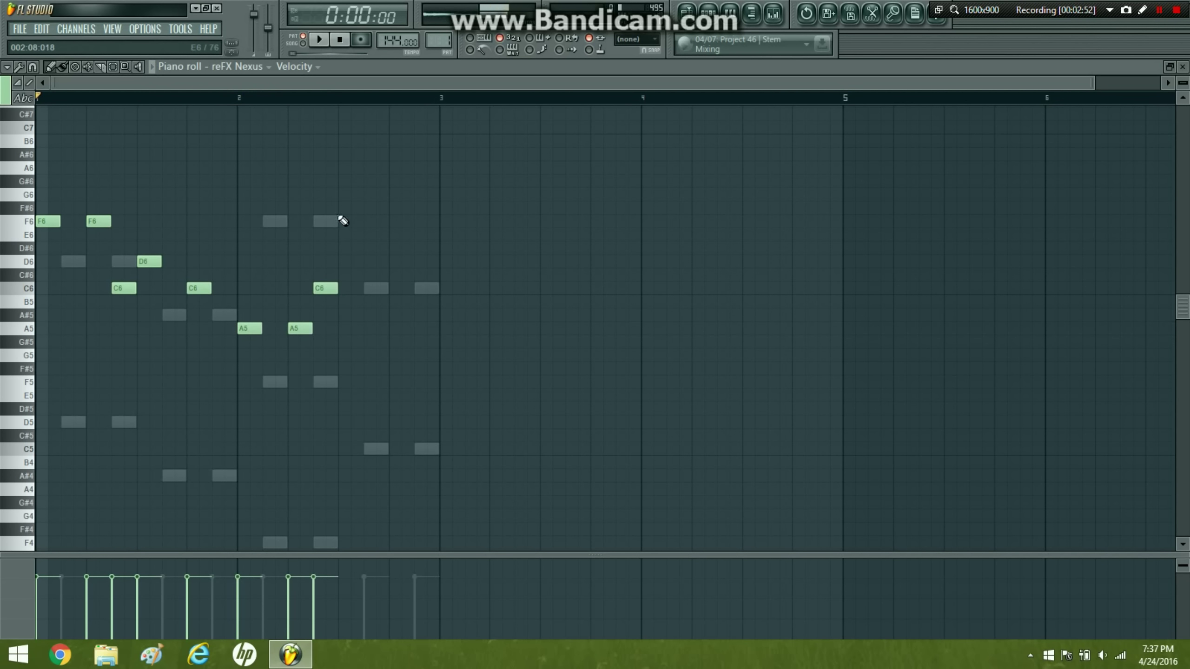
{"action": "left_click", "coordinate": [349, 194]}
{"action": "left_click_drag", "start_coordinate": [375, 168], "coordinate": [375, 127]}
{"action": "left_click", "coordinate": [396, 194]}
{"action": "left_click", "coordinate": [434, 220]}
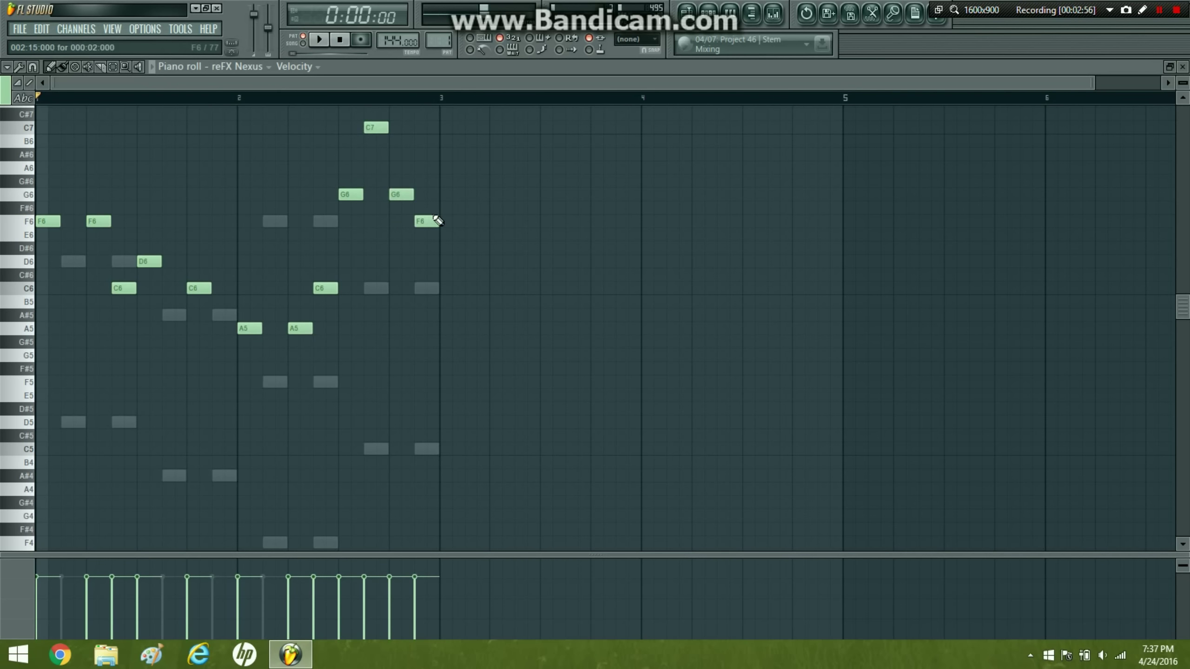
{"action": "left_click", "coordinate": [414, 234]}
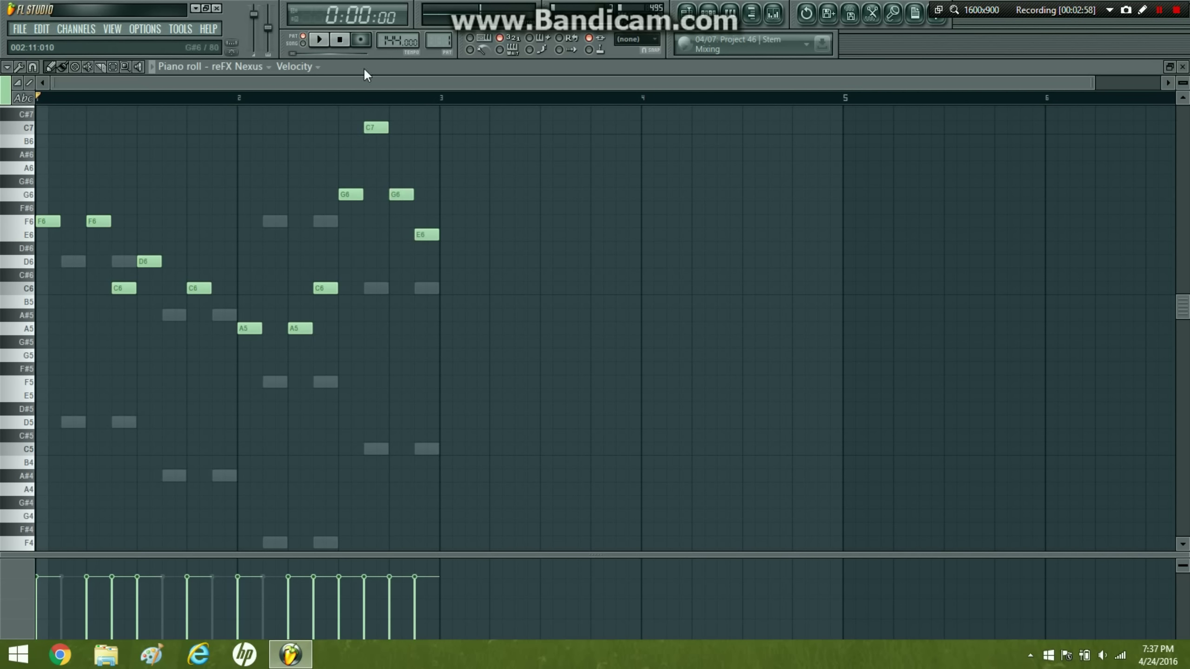
{"action": "left_click", "coordinate": [330, 40]}
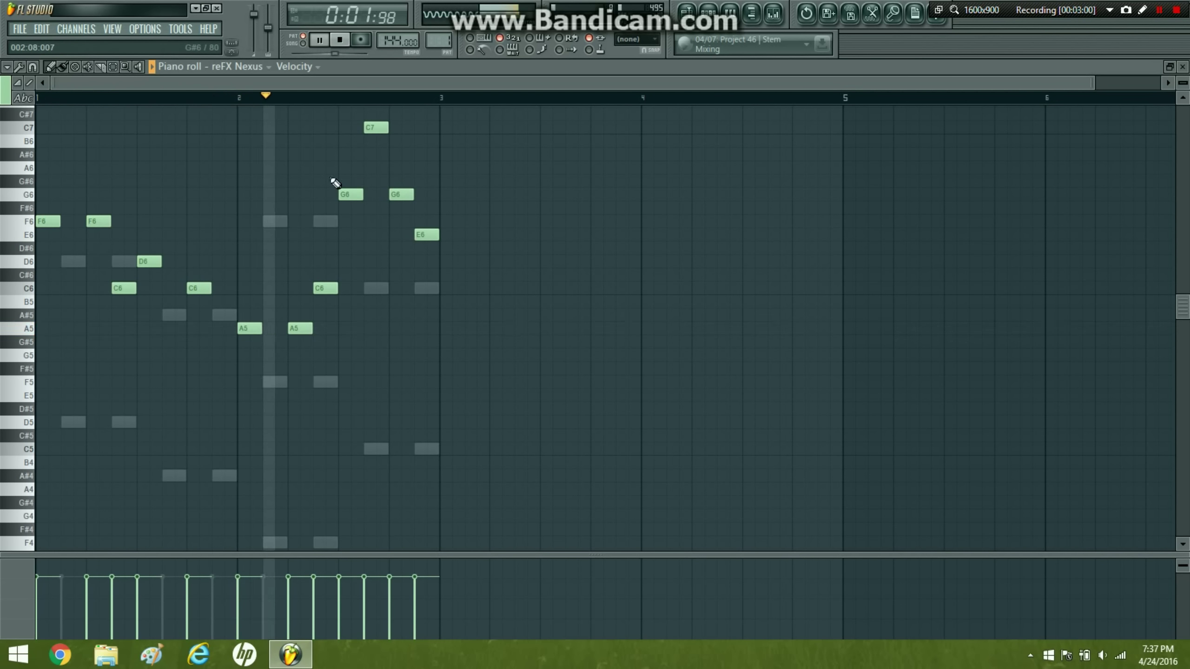
{"action": "left_click", "coordinate": [330, 53]}
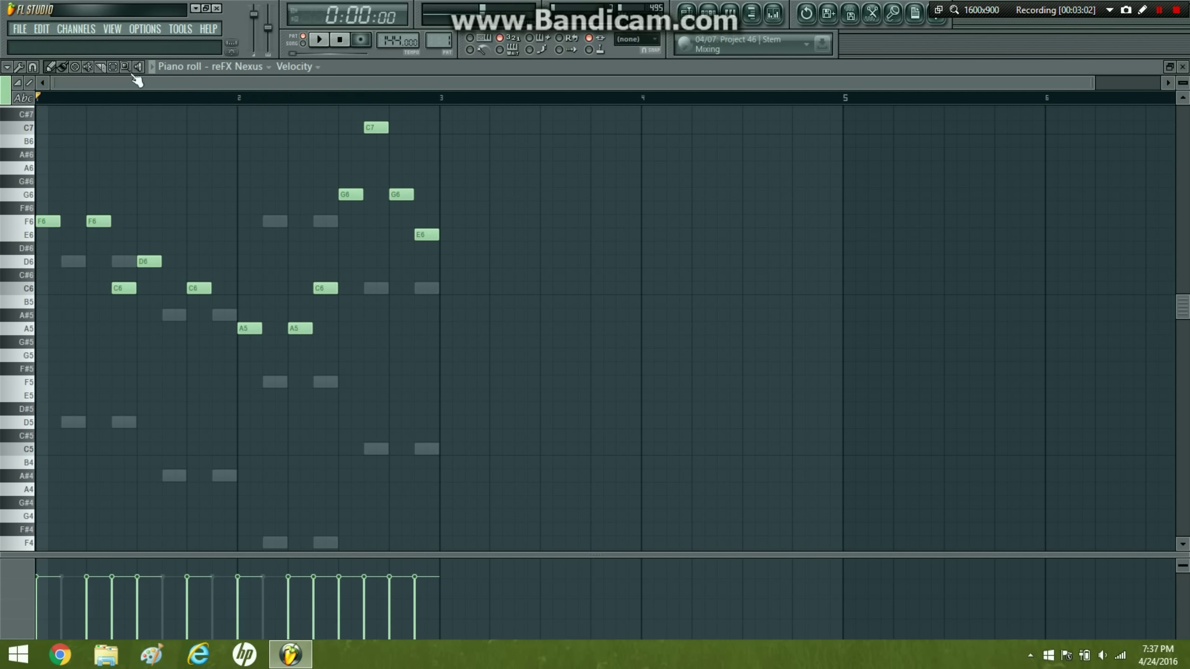
- Replace the C7 note in bar 2 with a one-step A6 note and play the melody
{"action": "right_click", "coordinate": [384, 127]}
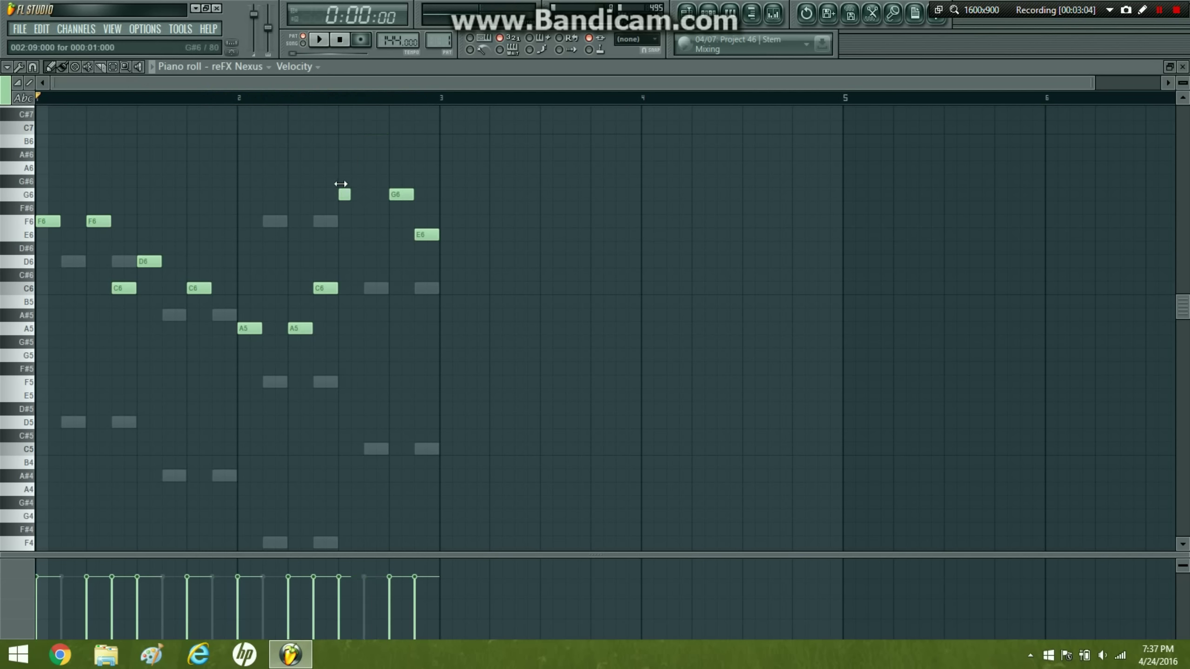
{"action": "left_click", "coordinate": [377, 169]}
{"action": "mouse_move", "coordinate": [375, 154]}
{"action": "left_mouse_down"}
{"action": "mouse_move", "coordinate": [372, 167]}
{"action": "mouse_move", "coordinate": [352, 149]}
{"action": "left_mouse_up"}
{"action": "left_click", "coordinate": [321, 39]}
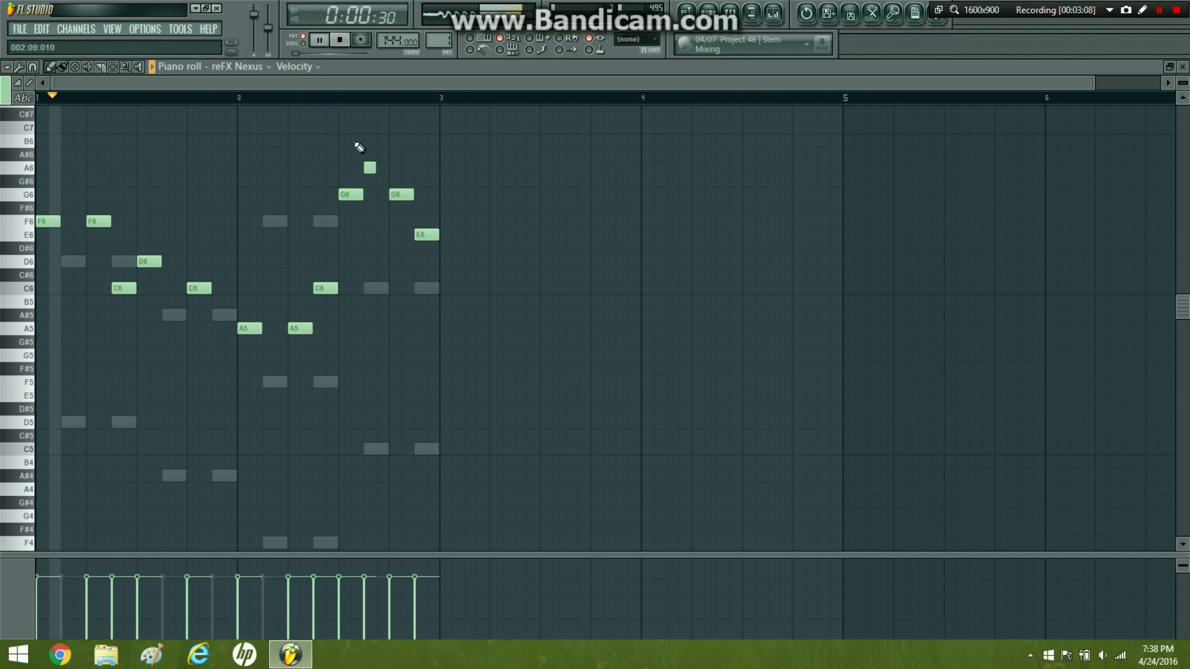
{"action": "left_click", "coordinate": [346, 43]}
- Replace the closing E6 note of bar 2 with a one-step E6 note and play the melody
{"action": "right_click", "coordinate": [425, 233]}
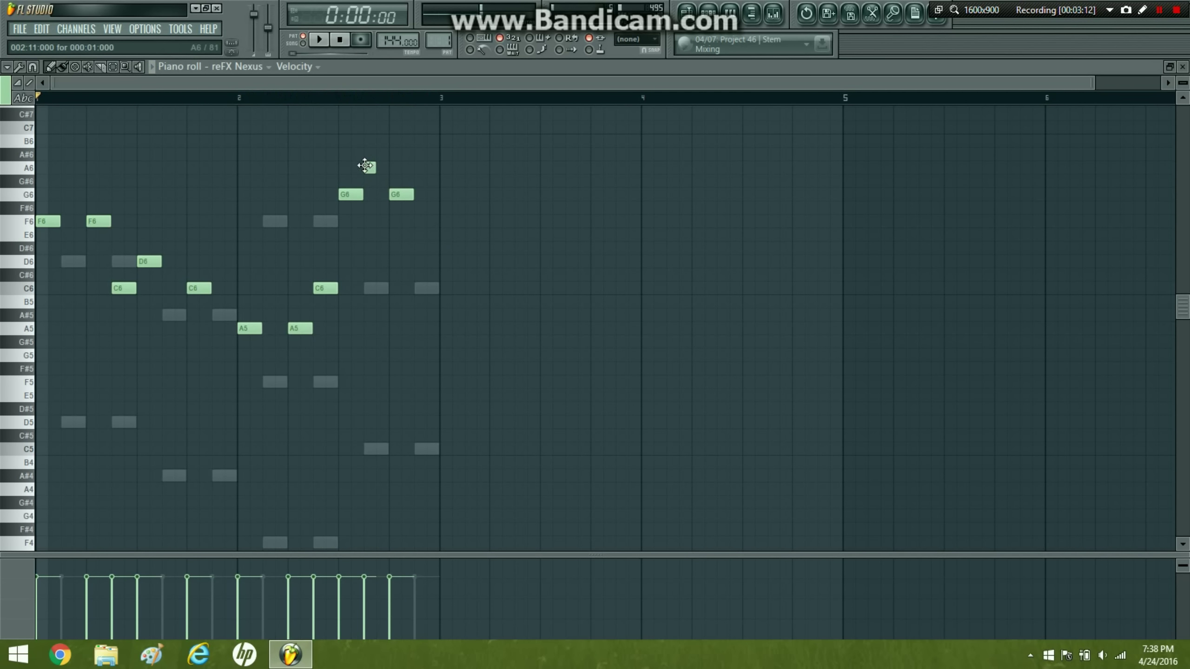
{"action": "left_click", "coordinate": [420, 235]}
{"action": "left_click", "coordinate": [321, 40]}
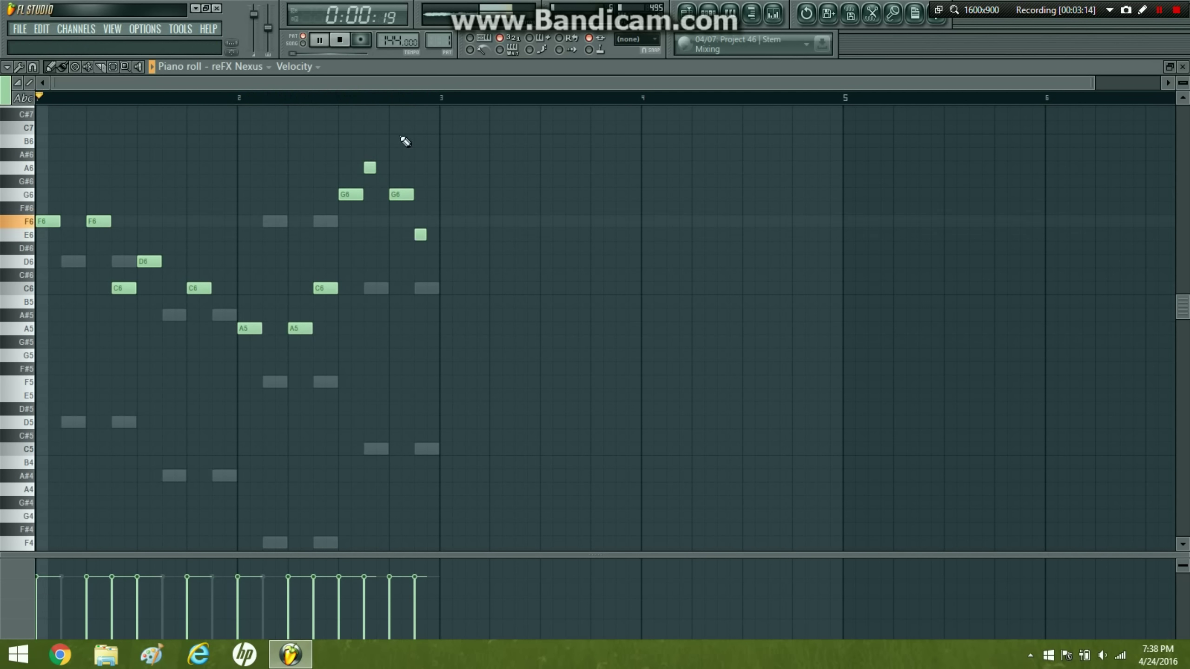
{"action": "left_click", "coordinate": [341, 41]}
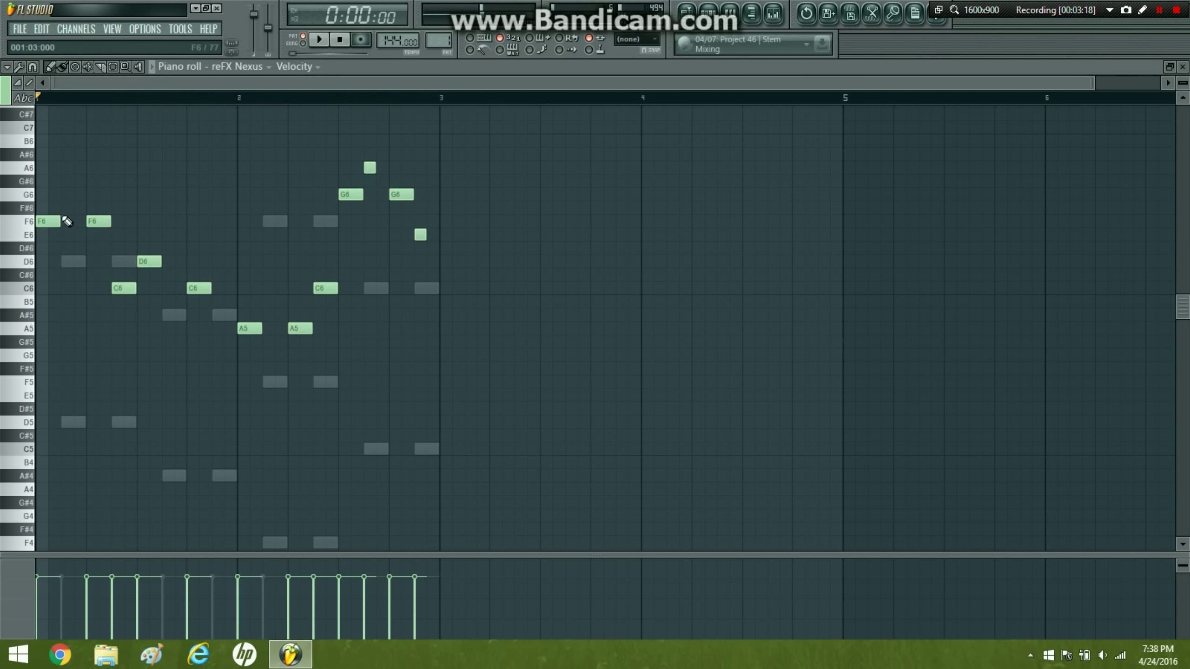
- Add three D5 notes and two A#4 notes beneath the bar 1 melody, matching its rhythm
{"action": "scroll", "coordinate": [115, 306], "scroll_direction": "down", "scroll_amount": 3}
{"action": "left_click", "coordinate": [47, 302]}
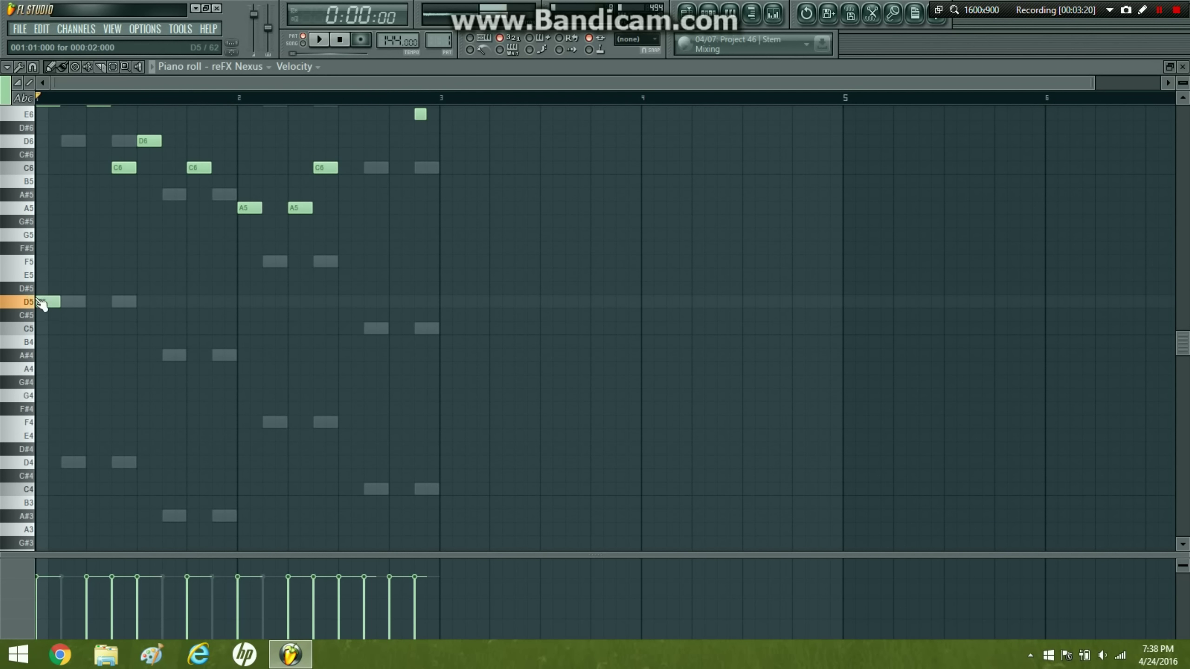
{"action": "scroll", "coordinate": [92, 328], "scroll_direction": "up", "scroll_amount": 2}
{"action": "left_click", "coordinate": [100, 383]}
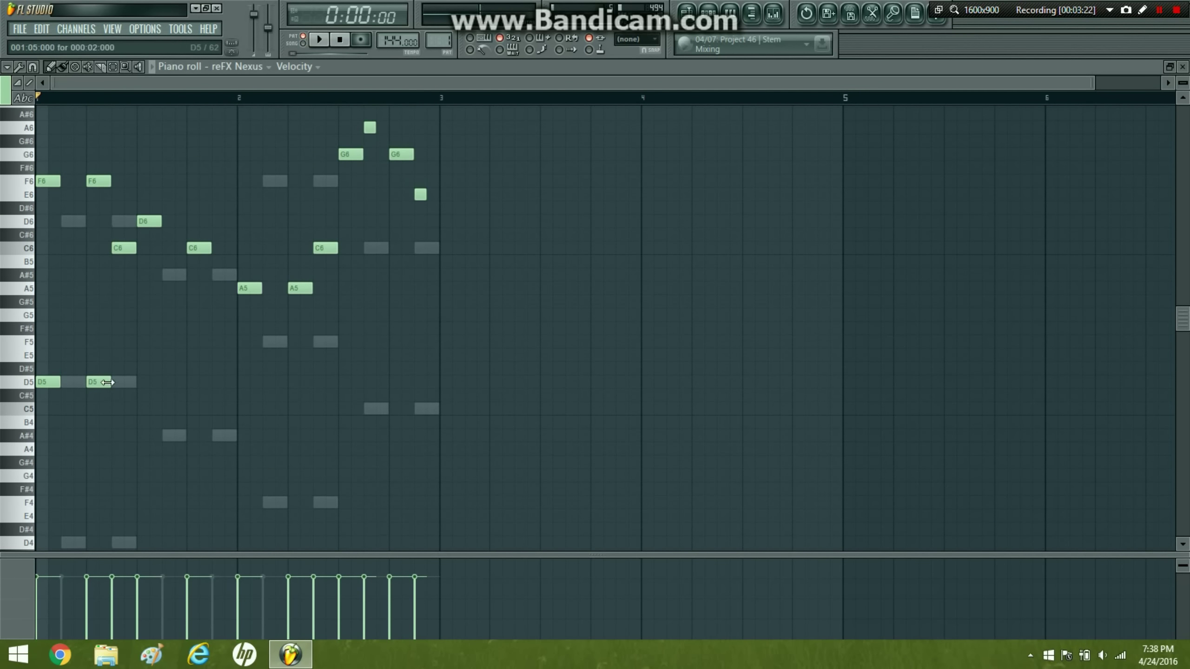
{"action": "left_click", "coordinate": [117, 383]}
{"action": "left_click", "coordinate": [149, 436]}
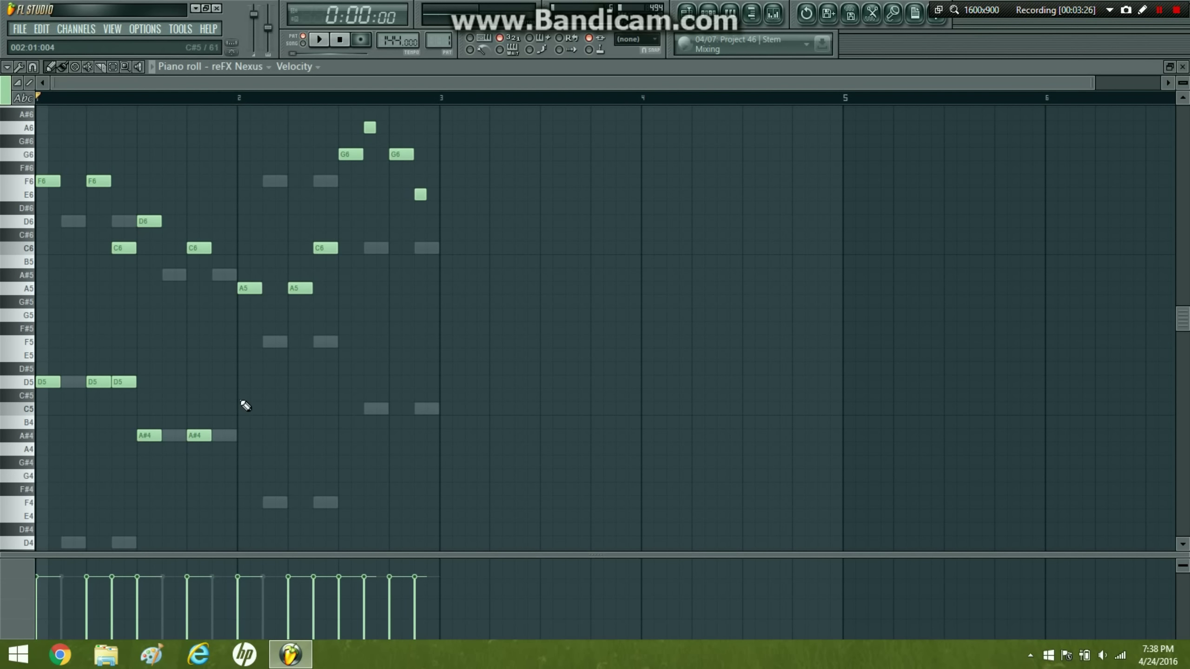
- Add three F5 notes beneath the first half of the bar 2 melody, at steps 1, 5 and 7
{"action": "left_click", "coordinate": [237, 355]}
{"action": "left_click_drag", "start_coordinate": [233, 337], "coordinate": [234, 335]}
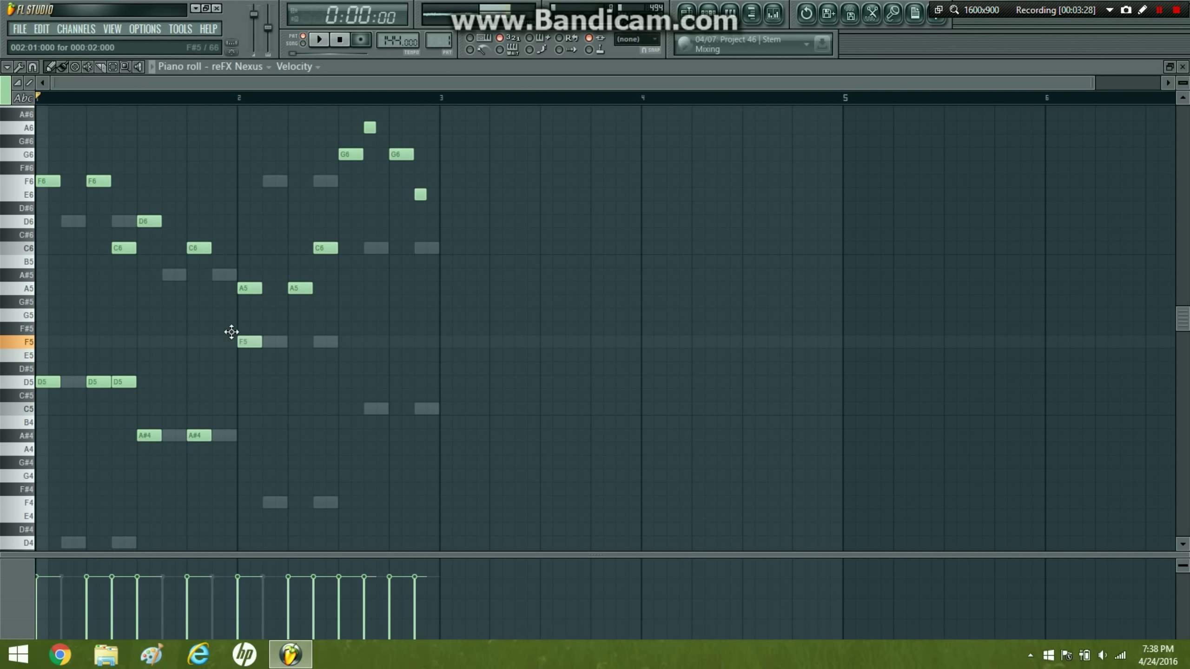
{"action": "left_click", "coordinate": [292, 342]}
{"action": "left_click", "coordinate": [323, 341]}
- Add four C5 notes beneath the second half of bar 2, making the second and fourth one step long, and play the melody
{"action": "left_click_drag", "start_coordinate": [353, 411], "coordinate": [341, 410]}
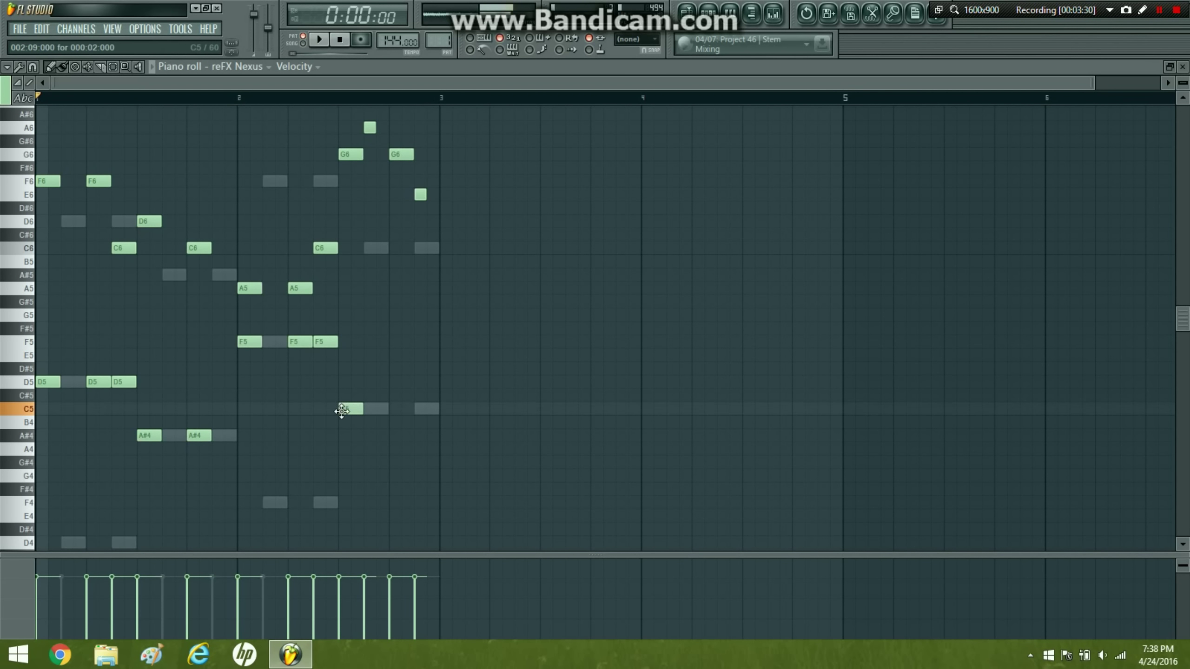
{"action": "left_click", "coordinate": [373, 411]}
{"action": "left_click", "coordinate": [397, 411]}
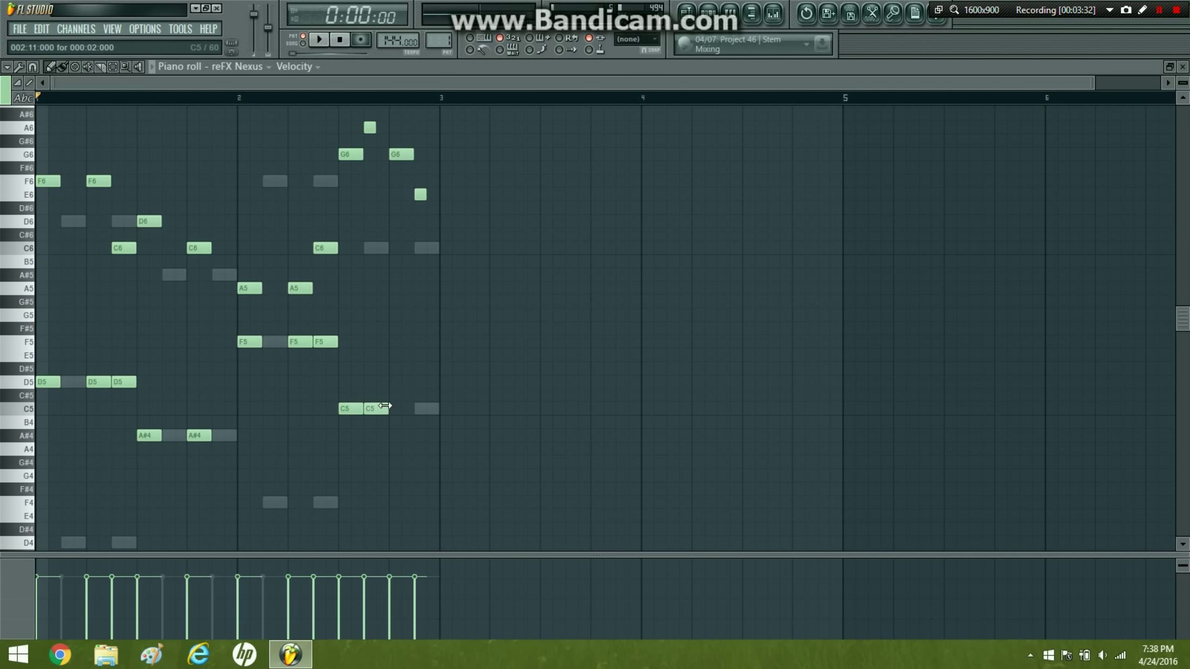
{"action": "left_click", "coordinate": [396, 409]}
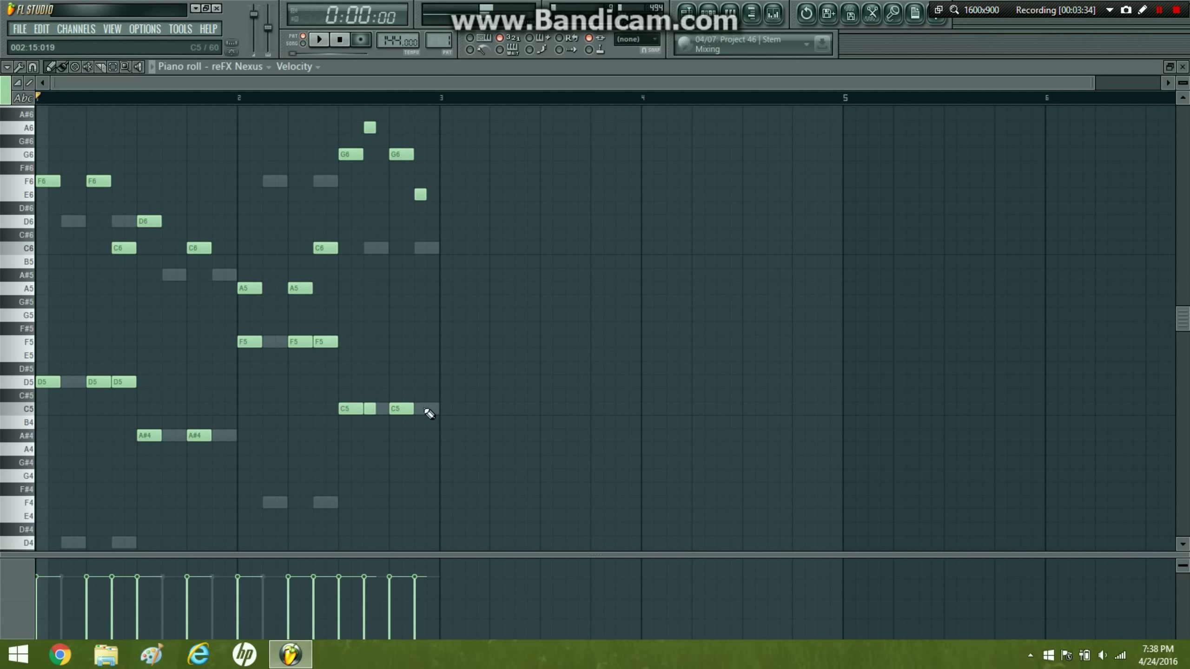
{"action": "key", "text": "space"}
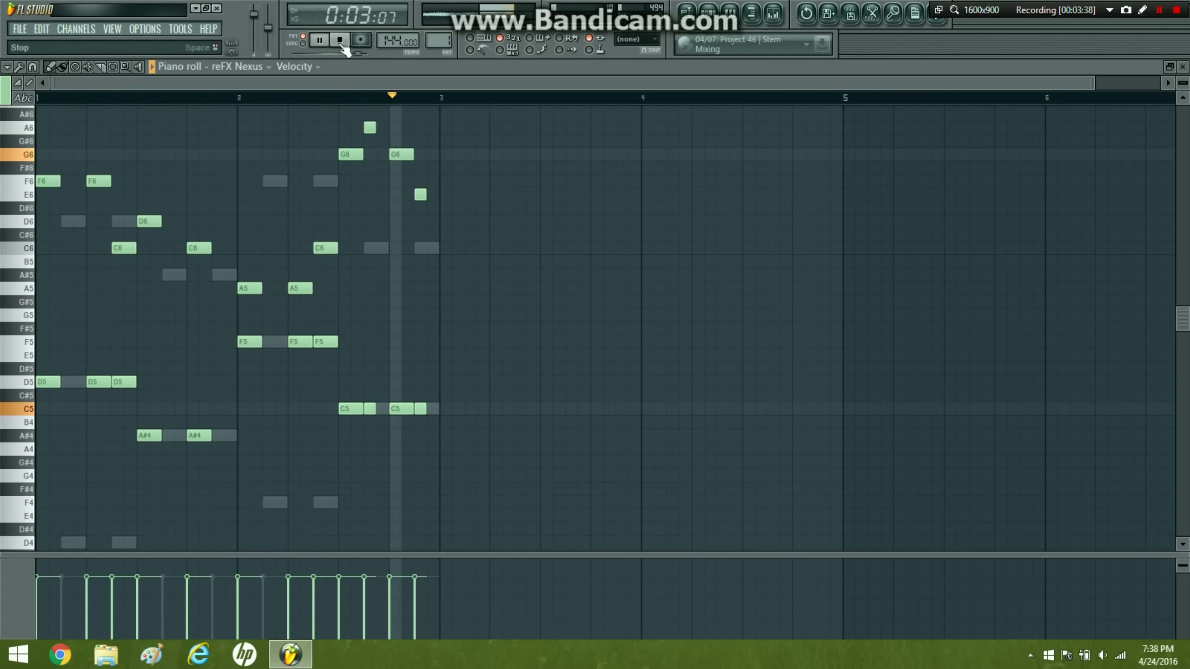
{"action": "left_click", "coordinate": [343, 46]}
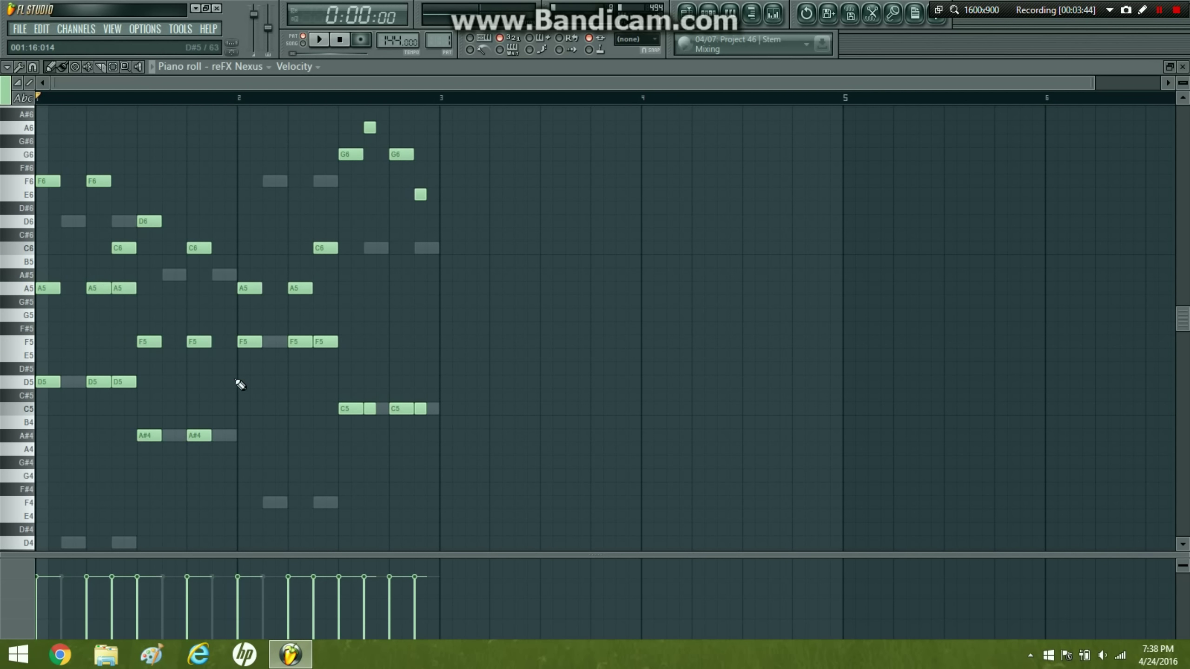
- Fill out the chords with A5 and F5 notes in bar 1 and C5 and G5 notes in bar 2, and play the melody
{"action": "key", "text": "space"}
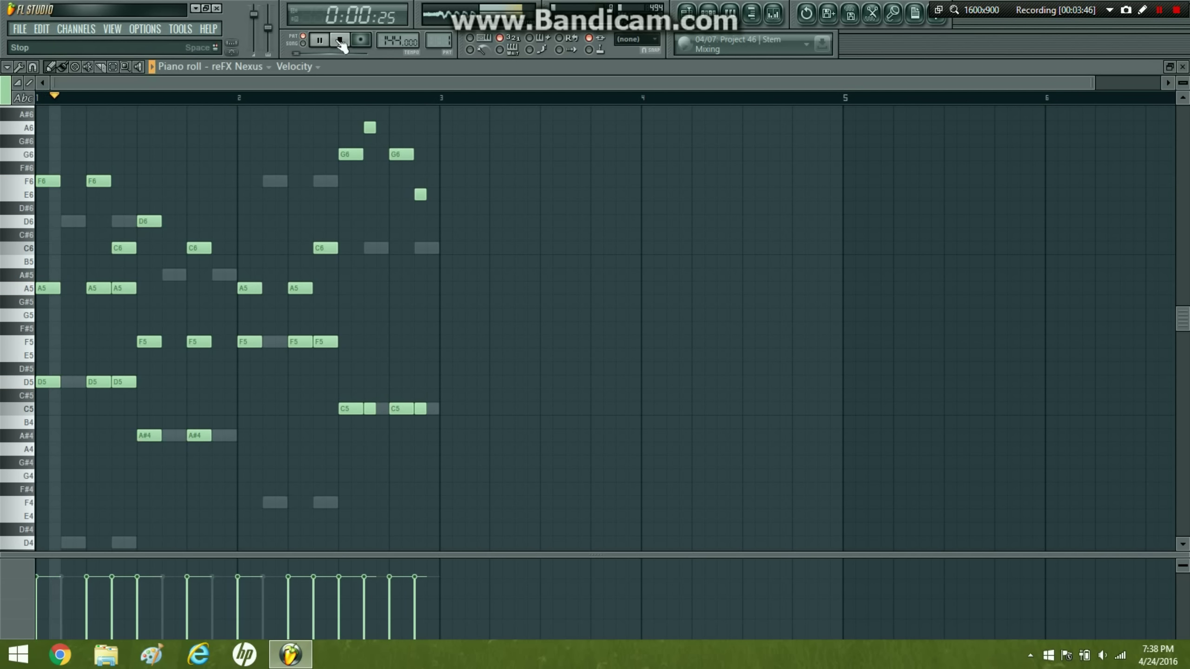
{"action": "left_click", "coordinate": [341, 40]}
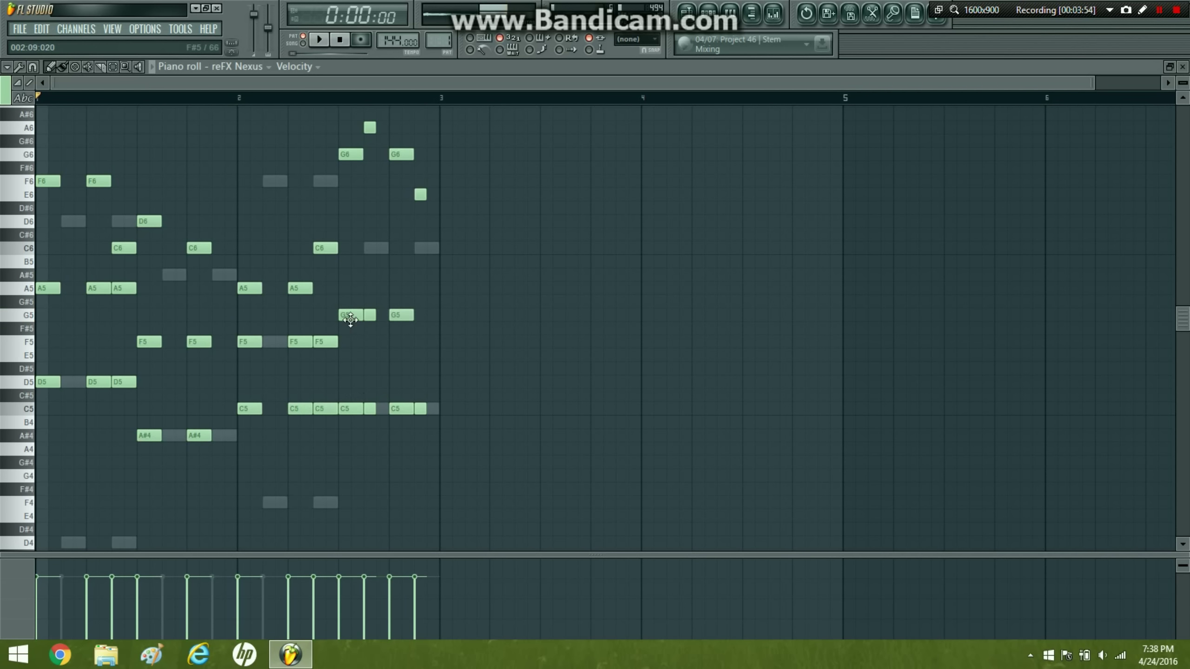
{"action": "left_click", "coordinate": [330, 41]}
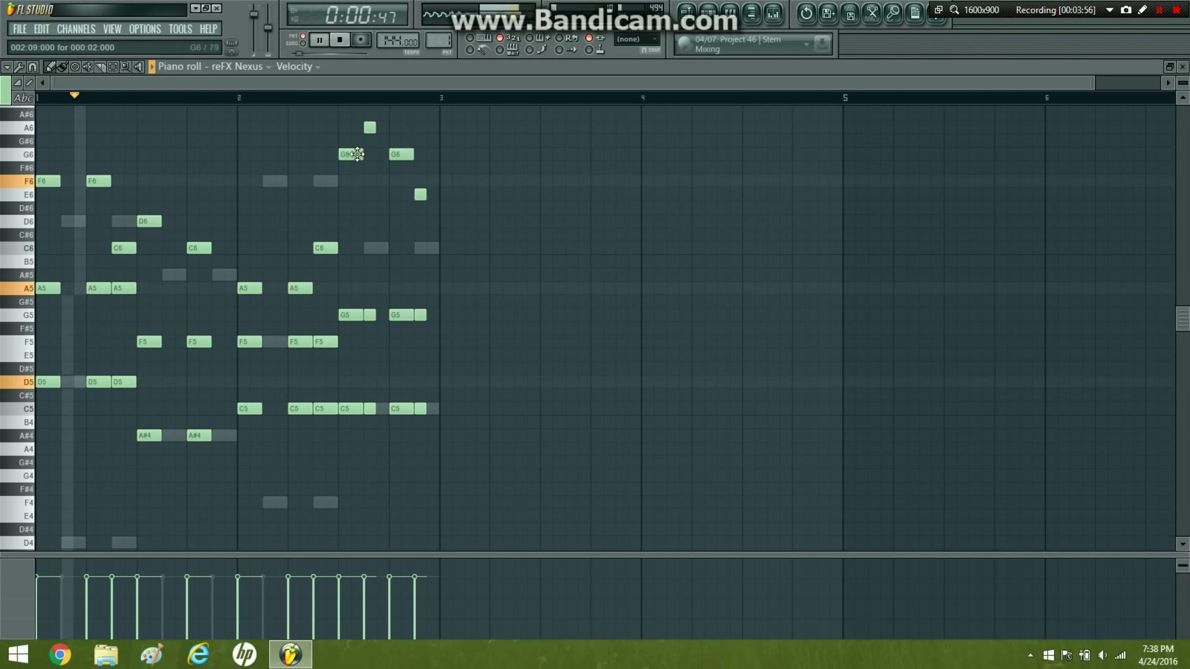
{"action": "left_click", "coordinate": [340, 41]}
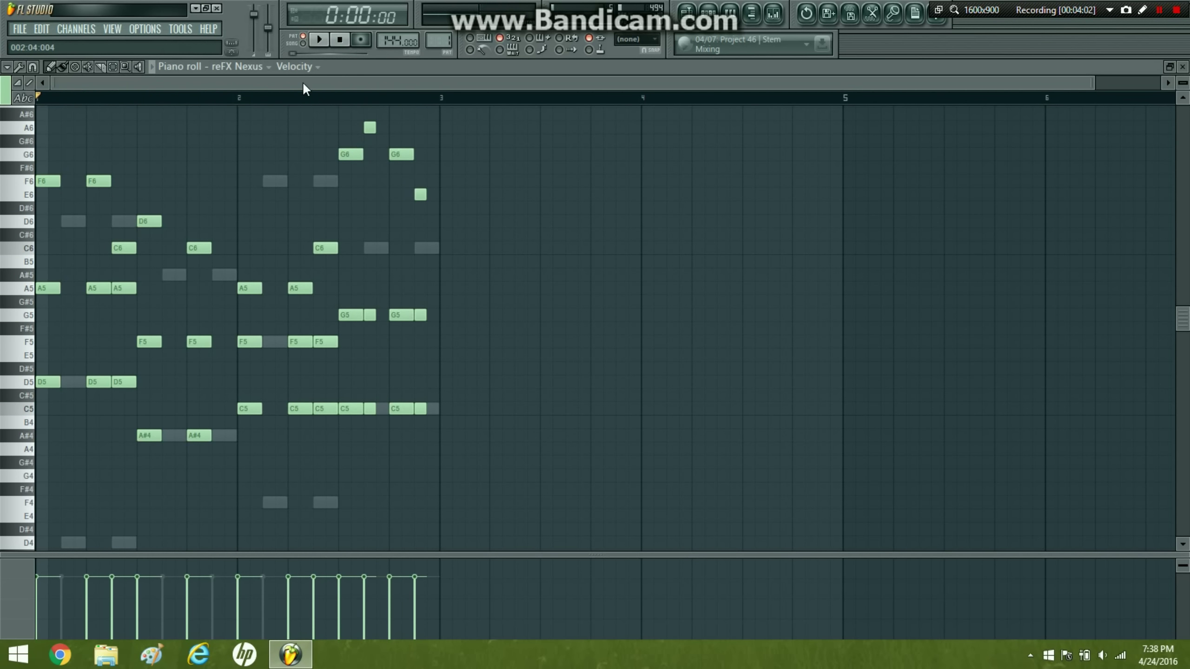
- Transpose all notes of the reFX Nexus melody down four semitones
{"action": "key", "text": "shift+Down"}
{"action": "key", "text": "shift+Down"}
{"action": "key", "text": "shift+2"}
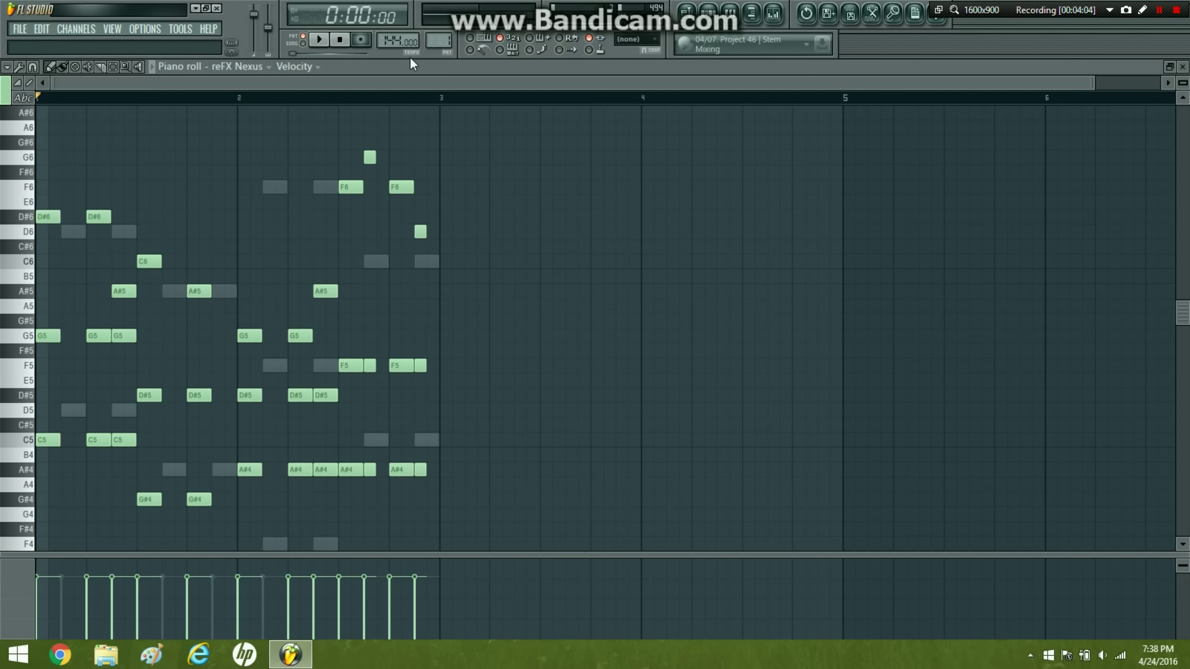
{"action": "key", "text": "shift+Down"}
{"action": "key", "text": "shift+Down"}
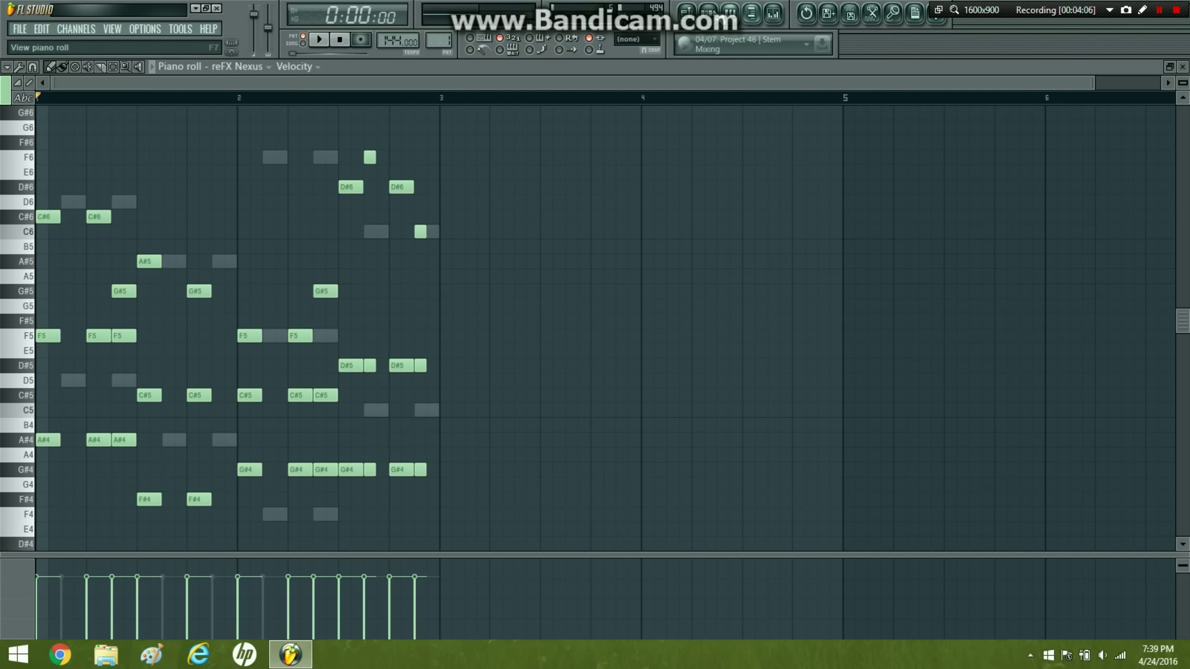
- Transpose the notes of reFX Nexus #2 and reFX Nexus #3 down four semitones, and play the pattern
{"action": "left_click", "coordinate": [709, 14]}
{"action": "left_click", "coordinate": [440, 371]}
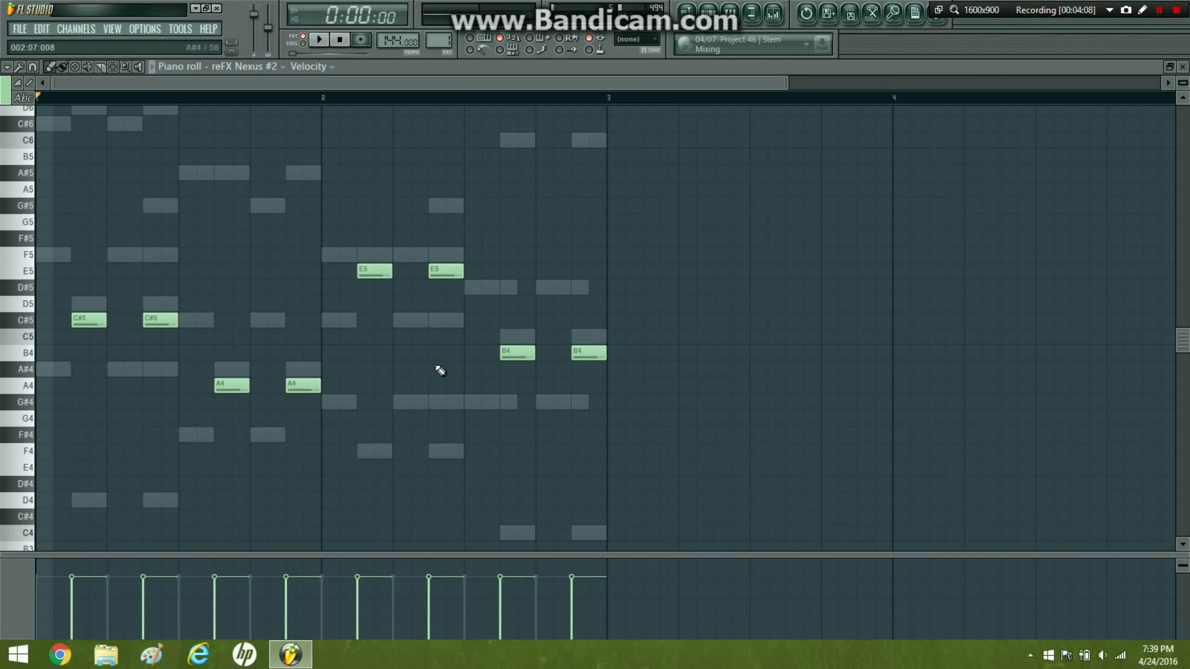
{"action": "left_click", "coordinate": [710, 14]}
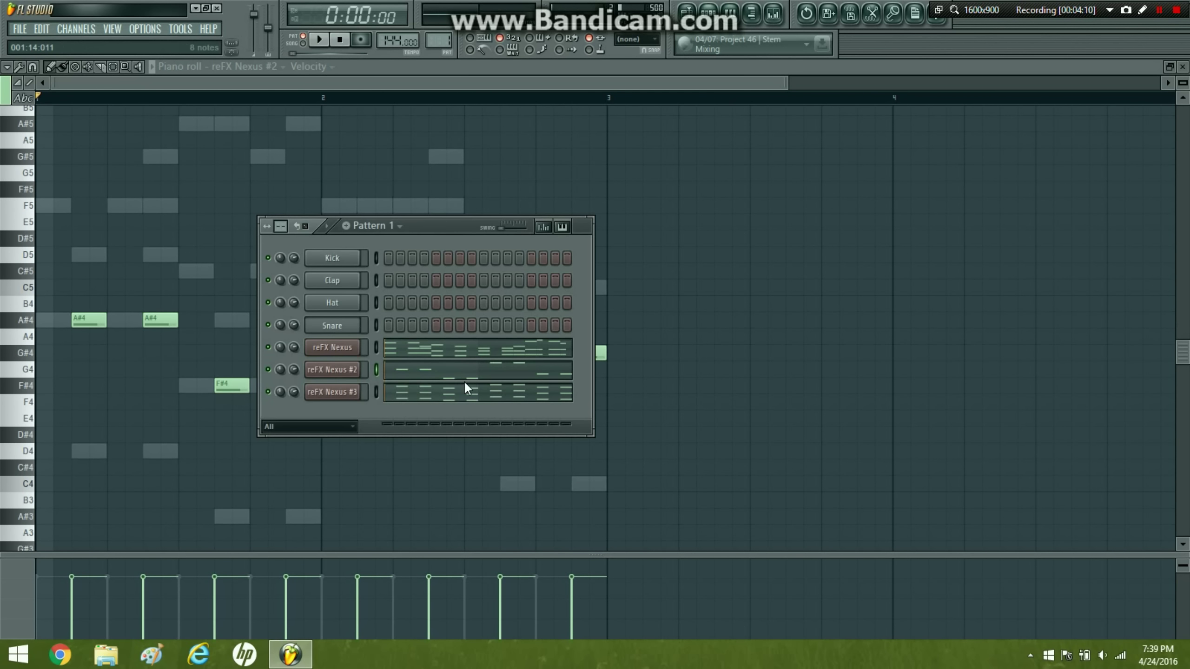
{"action": "left_click", "coordinate": [465, 388]}
{"action": "key", "text": "shift+Down"}
{"action": "key", "text": "shift+Down"}
{"action": "key", "text": "shift+Down"}
{"action": "key", "text": "shift+Down"}
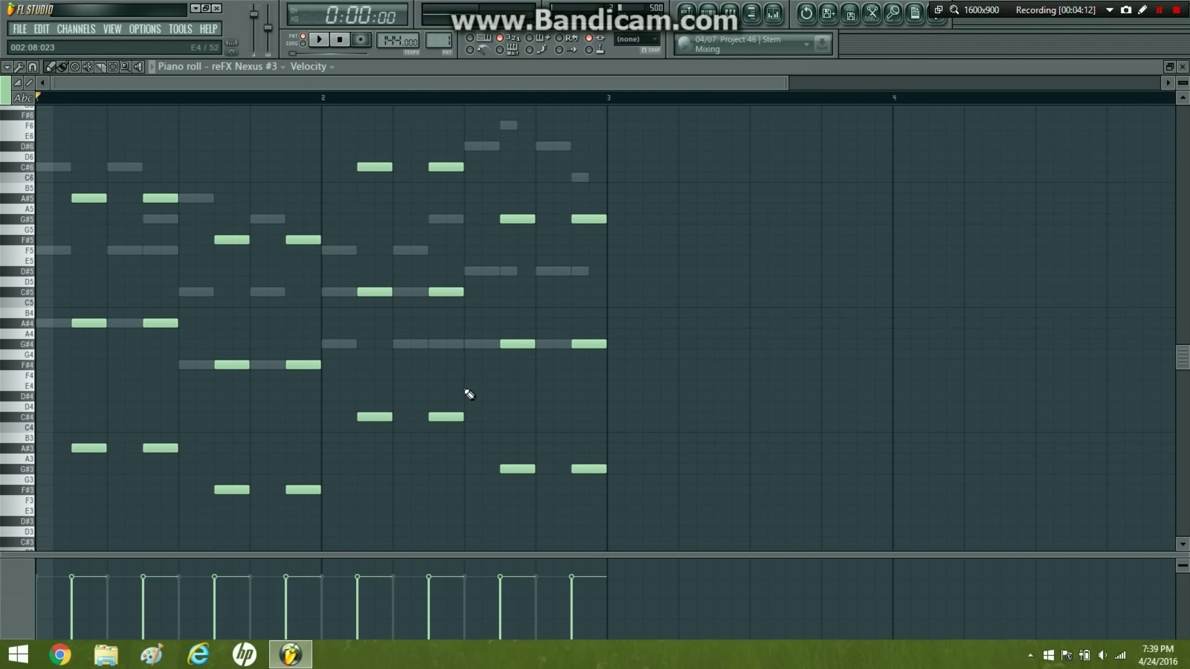
{"action": "scroll", "coordinate": [95, 87], "scroll_direction": "up", "scroll_amount": 2}
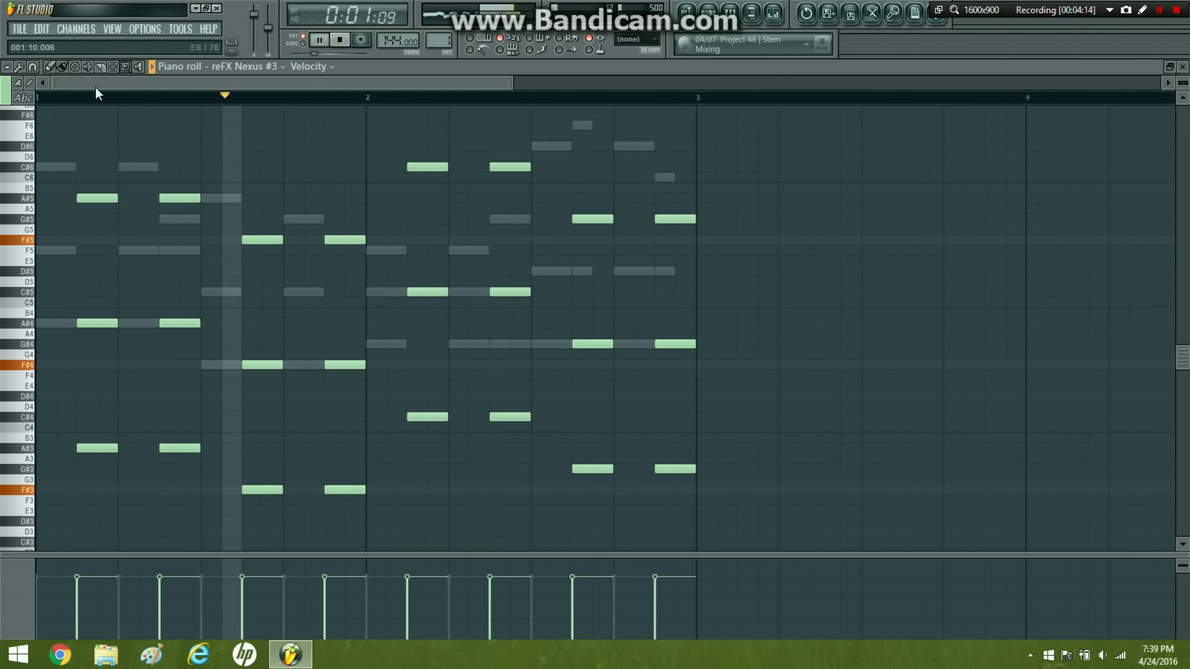
- Duplicate the two-bar reFX Nexus melody with its chords into bars 3 and 4
{"action": "left_click", "coordinate": [708, 14]}
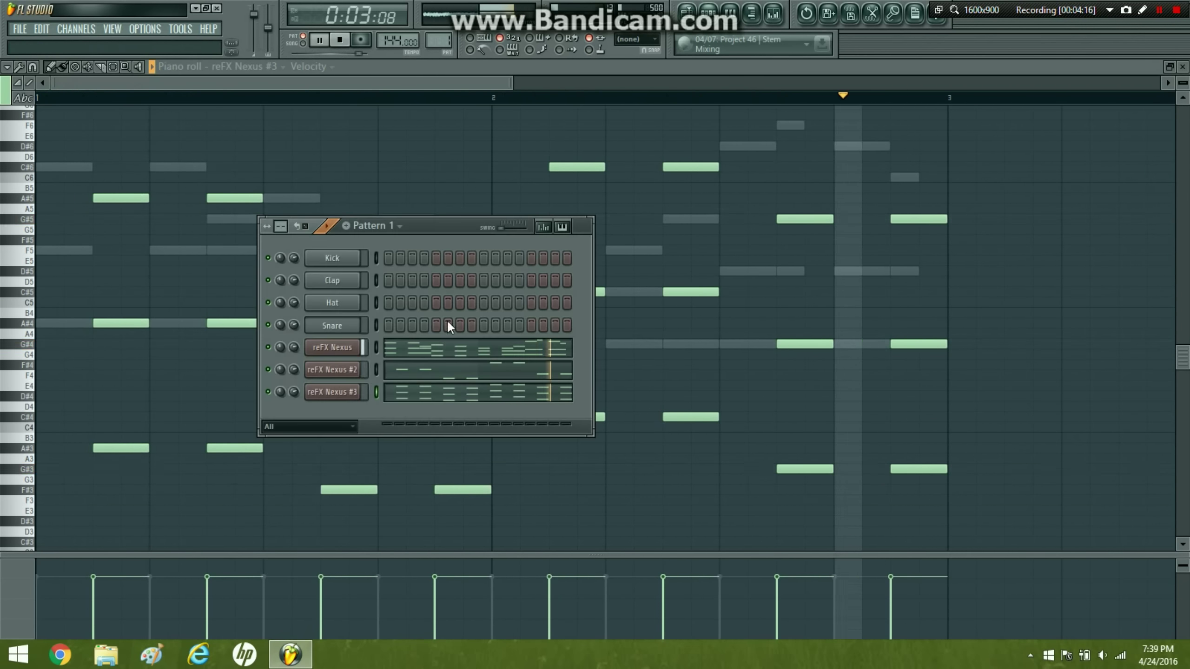
{"action": "left_click", "coordinate": [446, 324]}
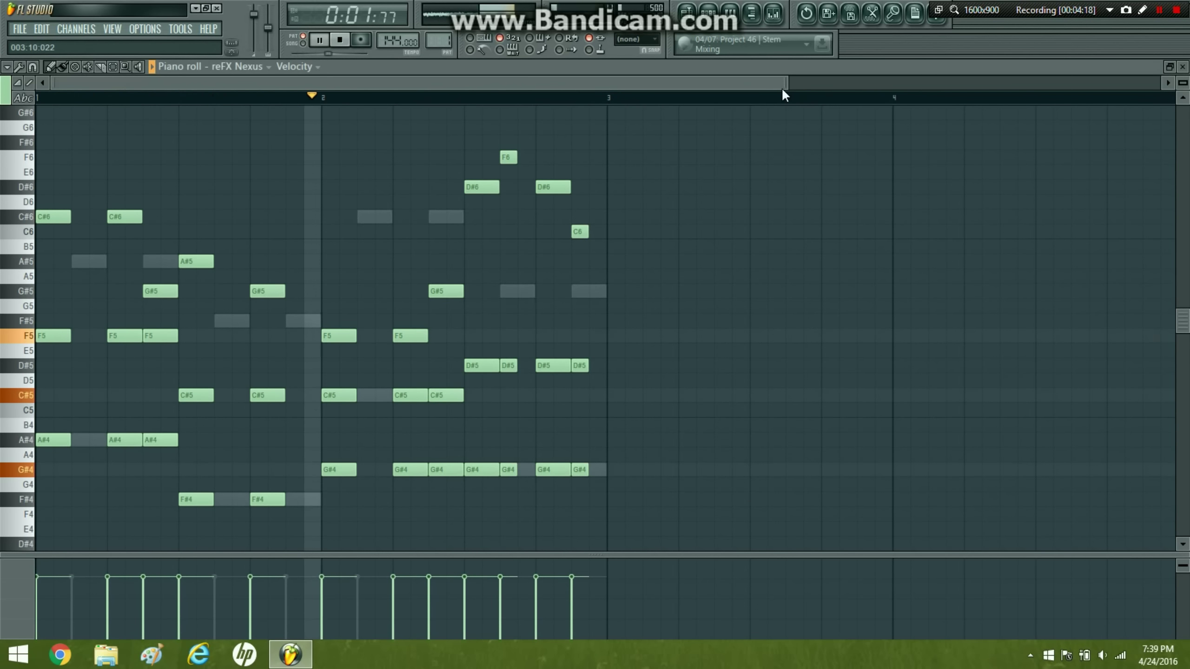
{"action": "left_click_drag", "start_coordinate": [786, 84], "coordinate": [1158, 84]}
{"action": "key", "text": "space"}
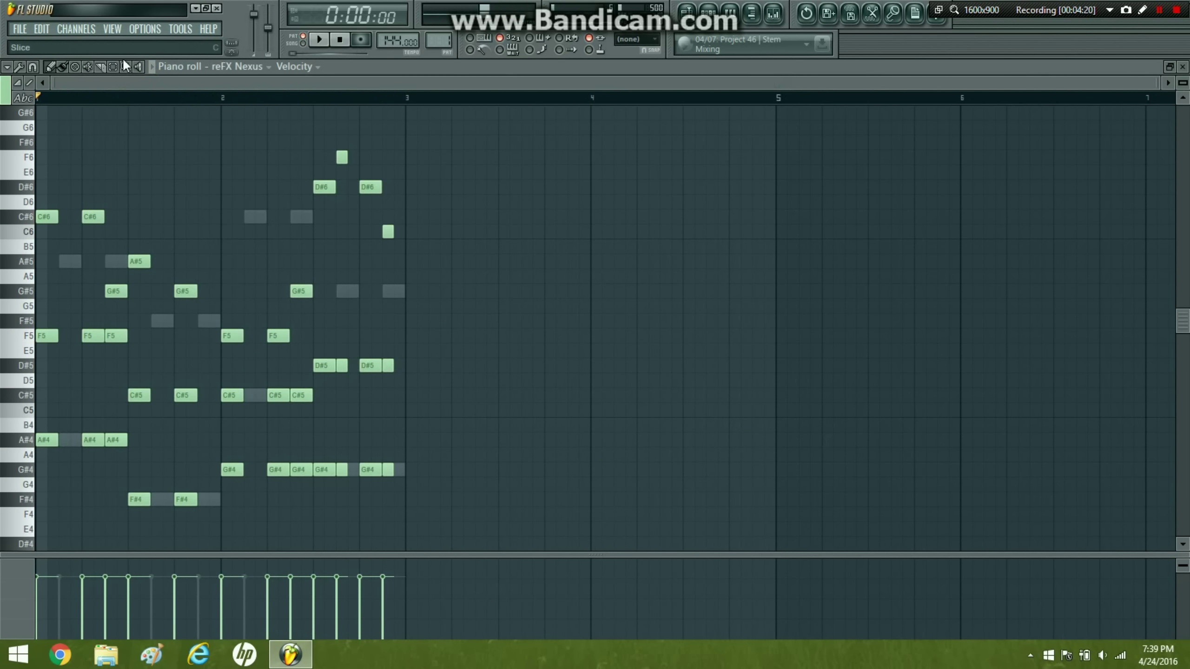
{"action": "left_click_drag", "start_coordinate": [557, 532], "coordinate": [37, 135]}
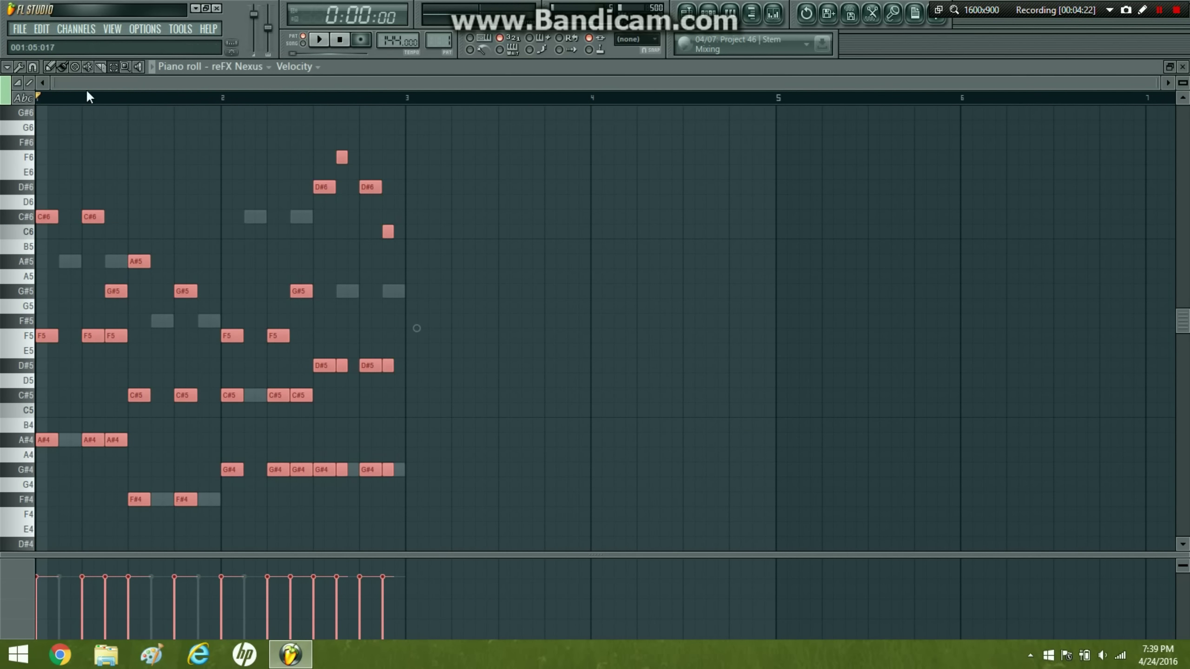
{"action": "left_click_drag", "start_coordinate": [40, 221], "coordinate": [409, 186]}
- Add one-step C6, F5 and A#4 notes at step 3 of bar 3, and play the melody
{"action": "left_click", "coordinate": [472, 163]}
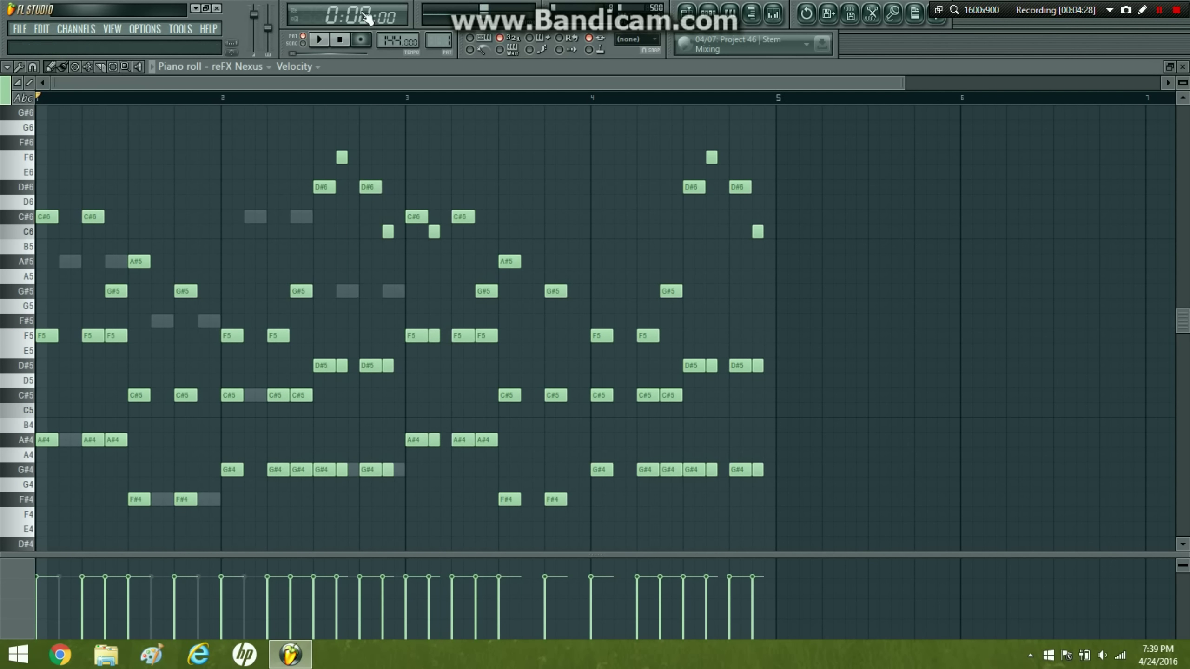
{"action": "left_click", "coordinate": [317, 42]}
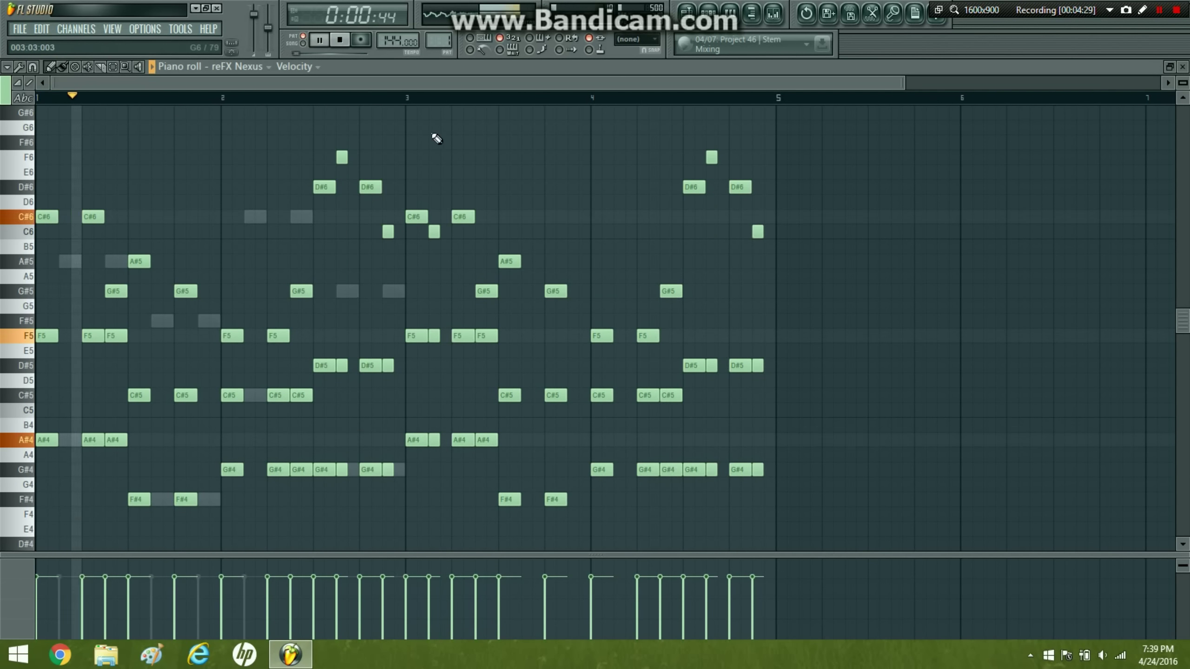
{"action": "left_click", "coordinate": [340, 41]}
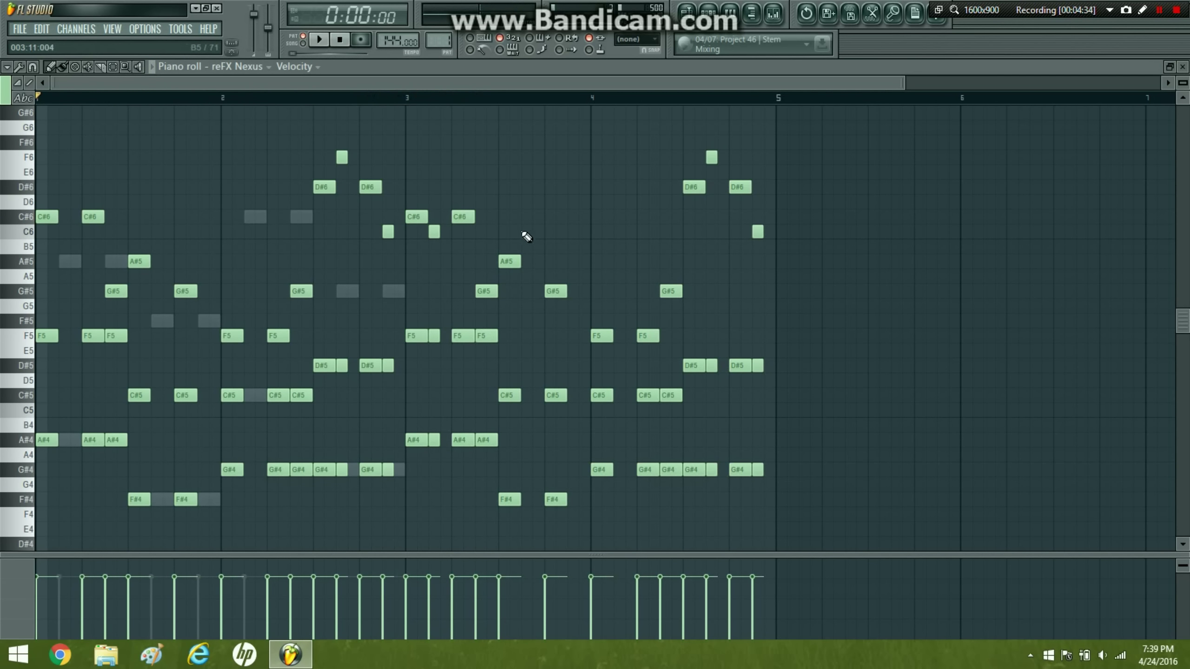
- During playback, add one-step C#6, C#5 and F#4 notes at step 11 of bar 3 and F#5, C#5 and F#4 notes at step 15
{"action": "left_click", "coordinate": [331, 46]}
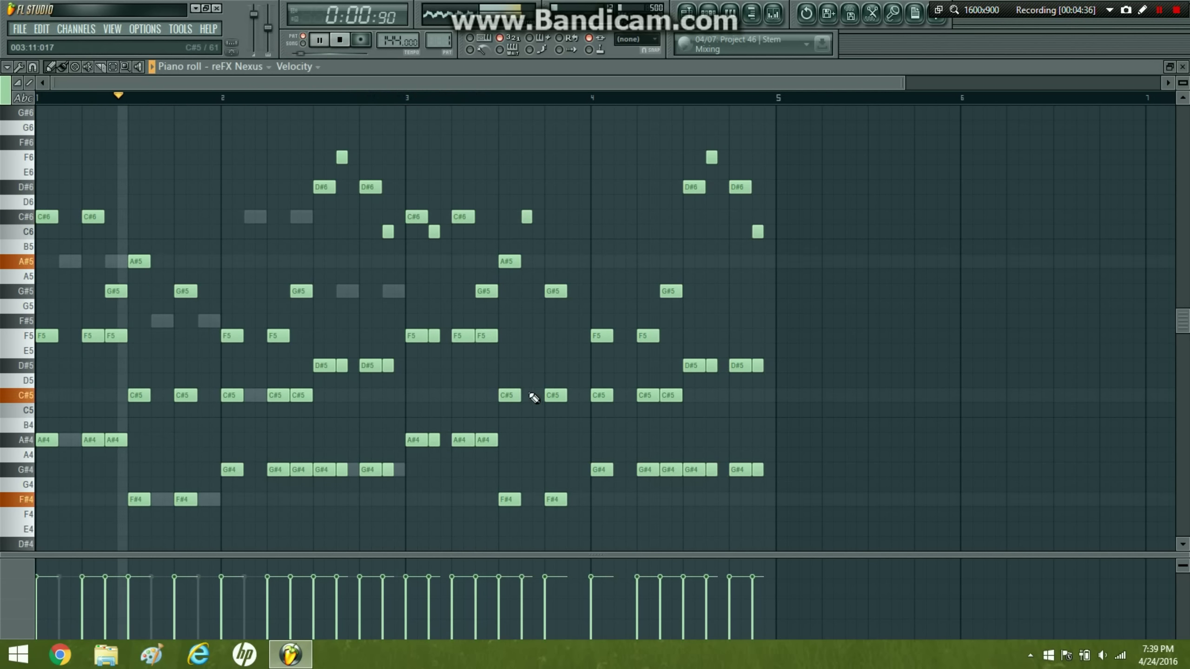
{"action": "left_click", "coordinate": [529, 395]}
{"action": "left_click", "coordinate": [573, 320]}
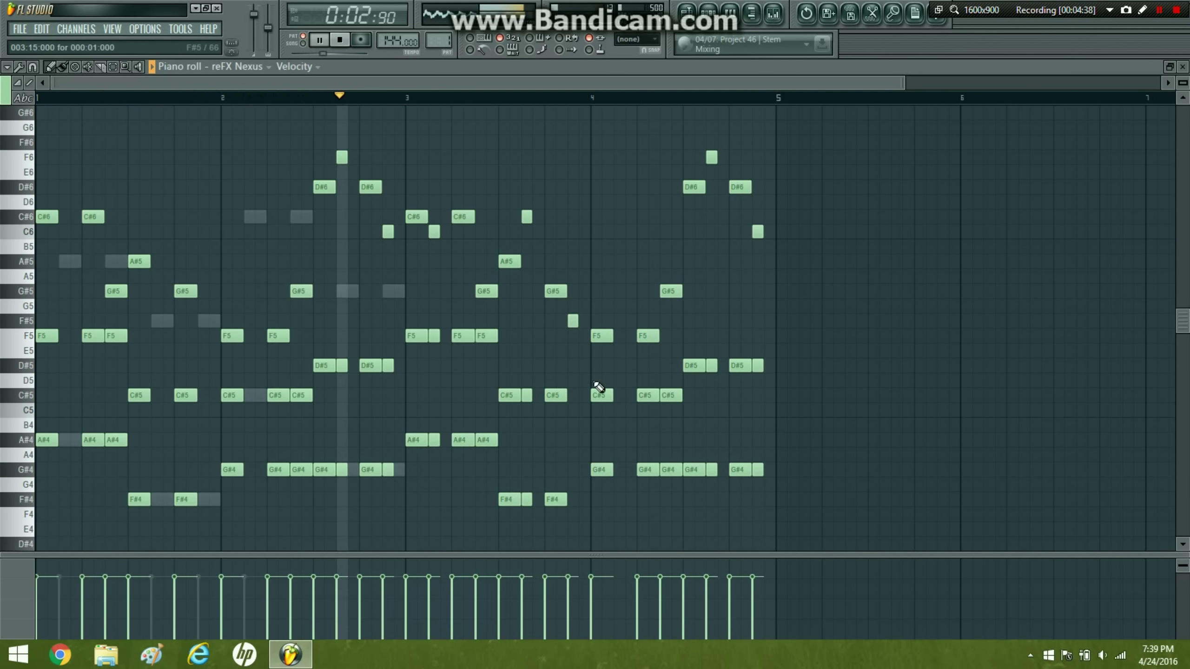
{"action": "left_click", "coordinate": [573, 396]}
{"action": "left_click", "coordinate": [573, 498]}
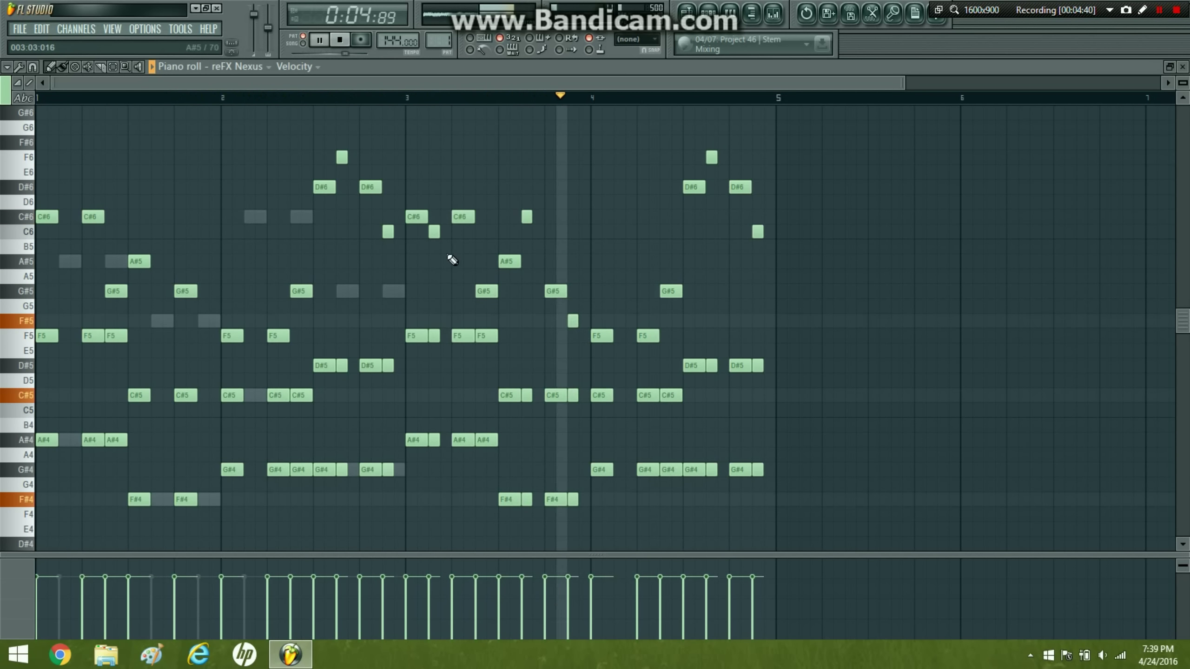
{"action": "left_click", "coordinate": [343, 41]}
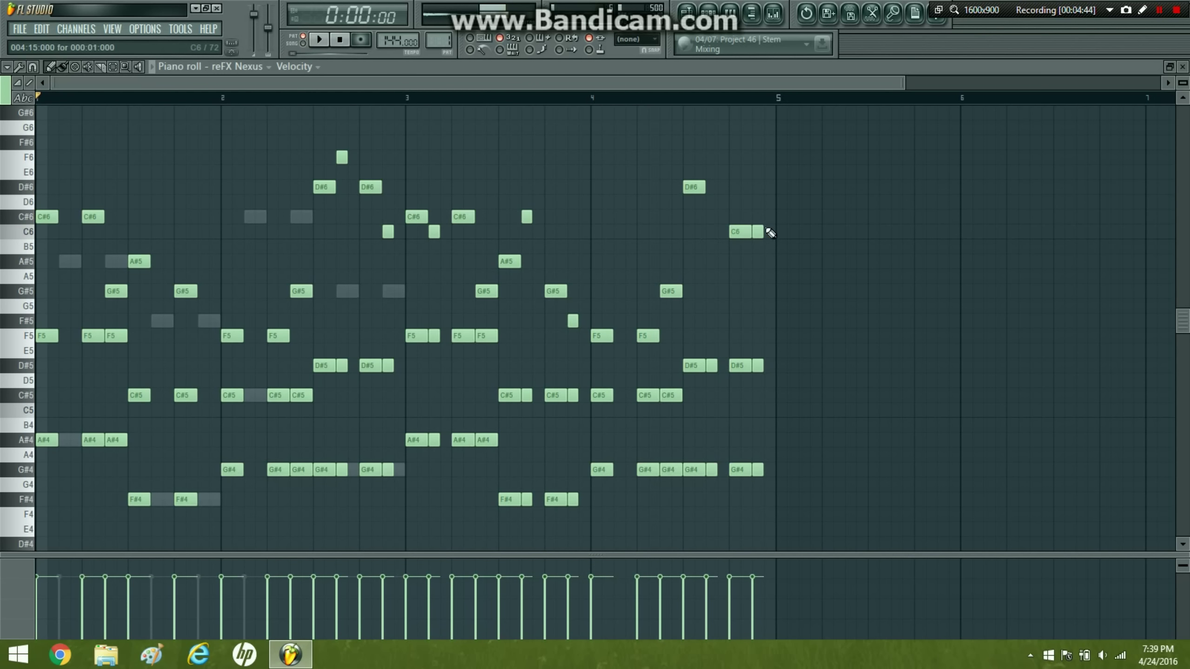
- Replace the D#6 note at step 13 of bar 4 with C6, and delete the one-step notes at steps 11 and 15
{"action": "right_click", "coordinate": [711, 366]}
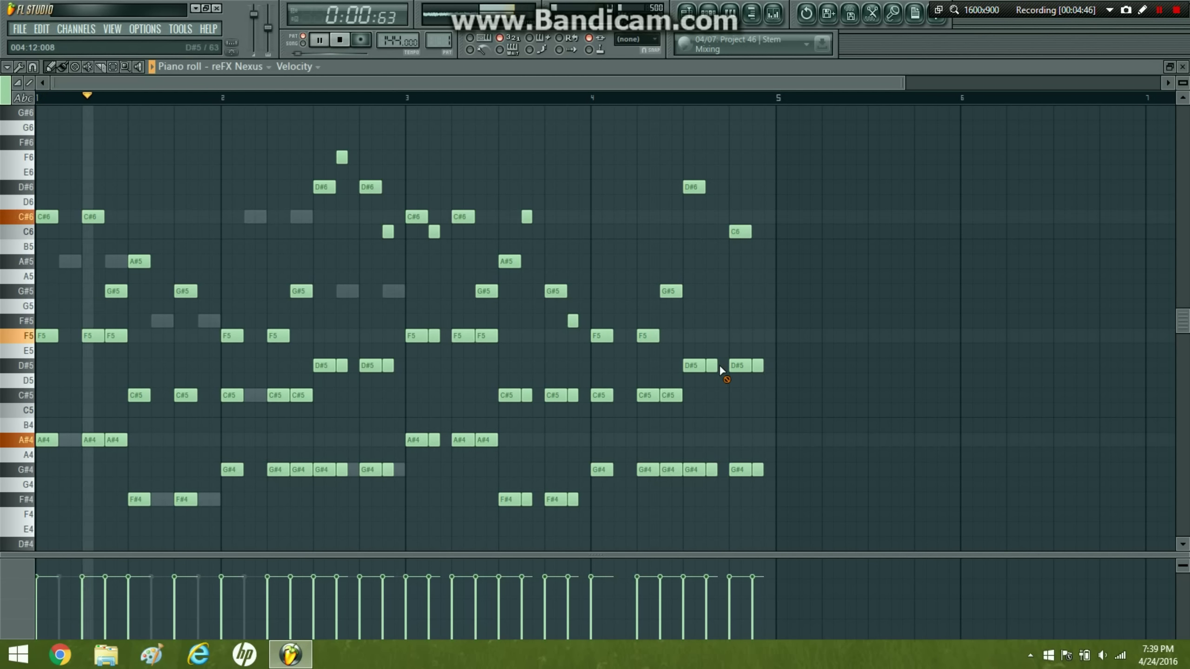
{"action": "right_click", "coordinate": [711, 469]}
{"action": "right_click", "coordinate": [757, 469]}
{"action": "right_click", "coordinate": [757, 366]}
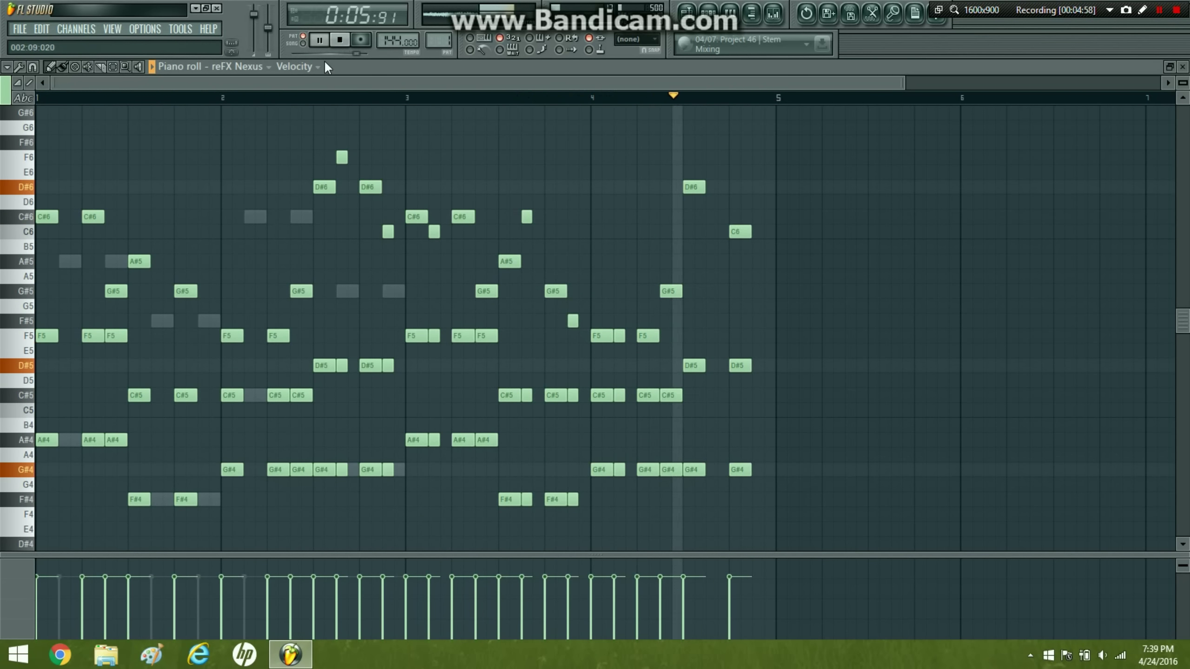
- Add one-step C#6, D#5 and G#4 notes at step 11 of bar 4
{"action": "left_click", "coordinate": [712, 217]}
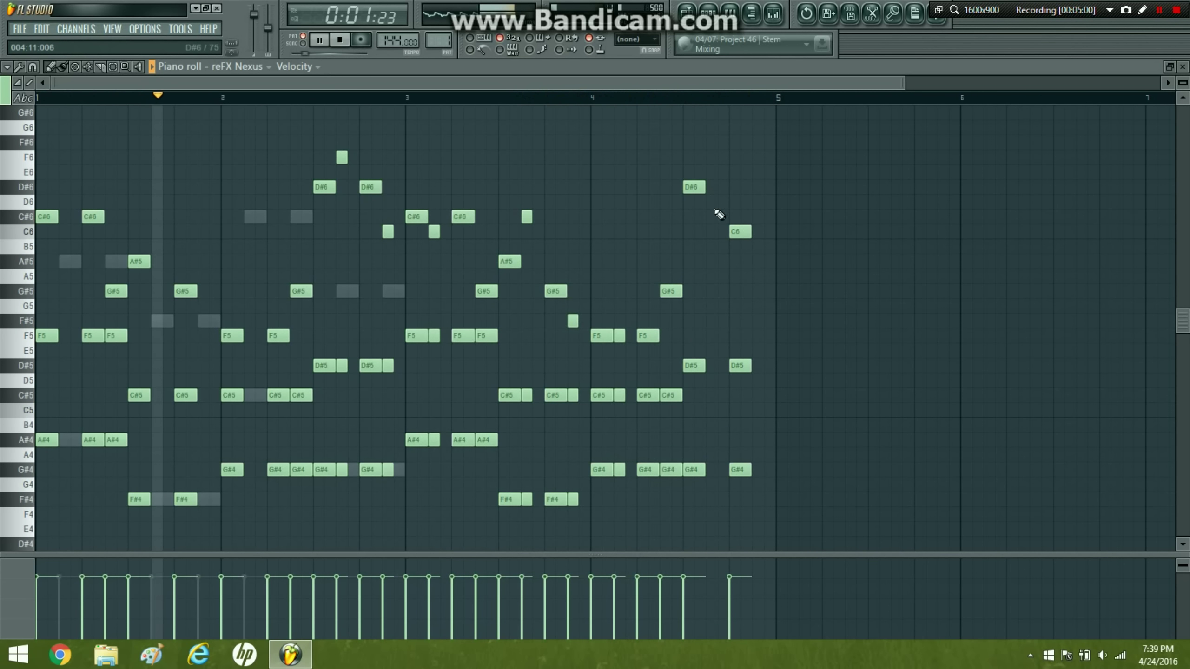
{"action": "left_click", "coordinate": [712, 365]}
{"action": "left_click", "coordinate": [712, 469]}
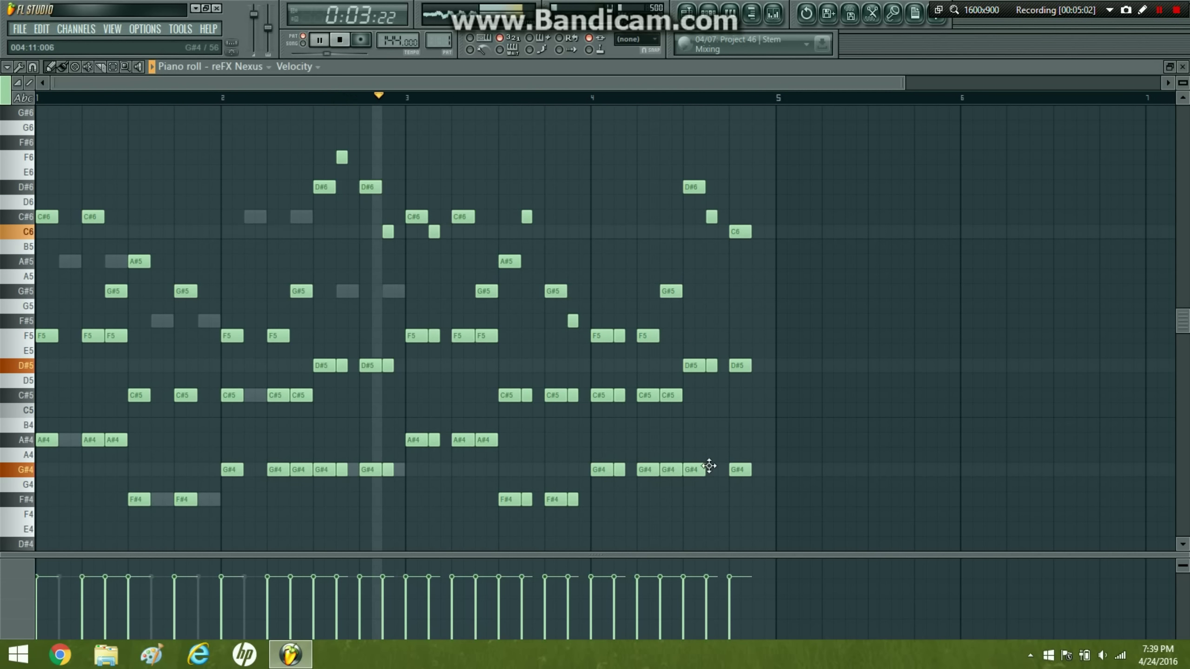
- Duplicate the two-bar reFX Nexus #2 notes into bars 3 and 4, and bring up the channel rack
{"action": "left_click", "coordinate": [708, 13]}
{"action": "left_click", "coordinate": [463, 371]}
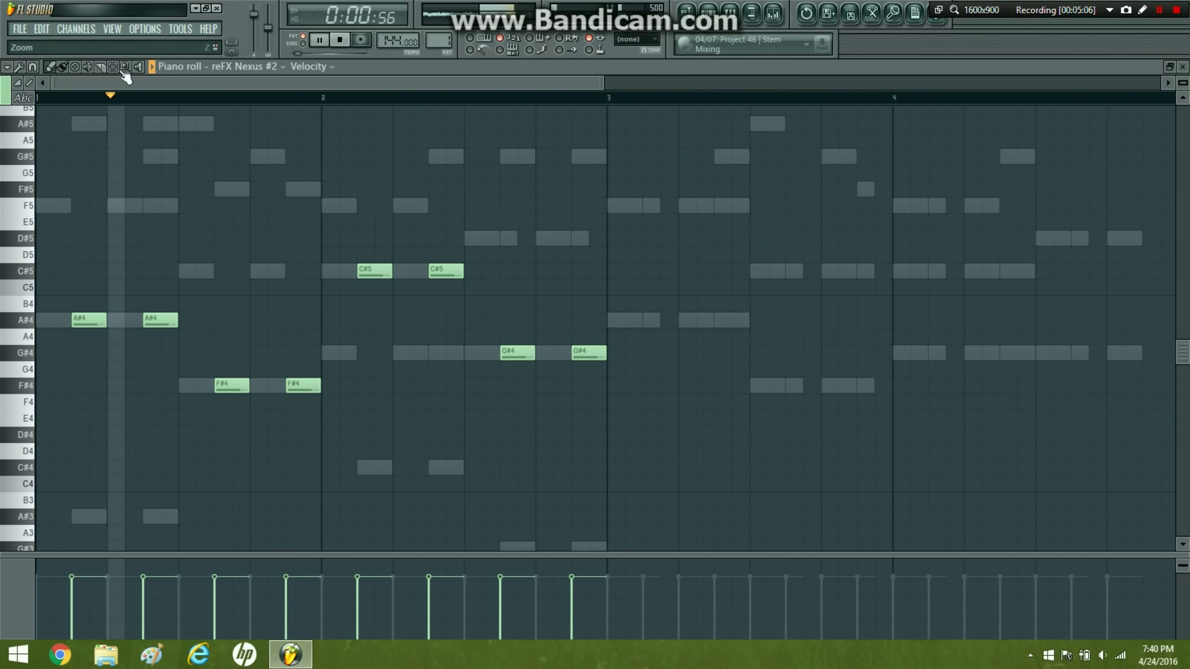
{"action": "left_click_drag", "start_coordinate": [604, 83], "coordinate": [1157, 82]}
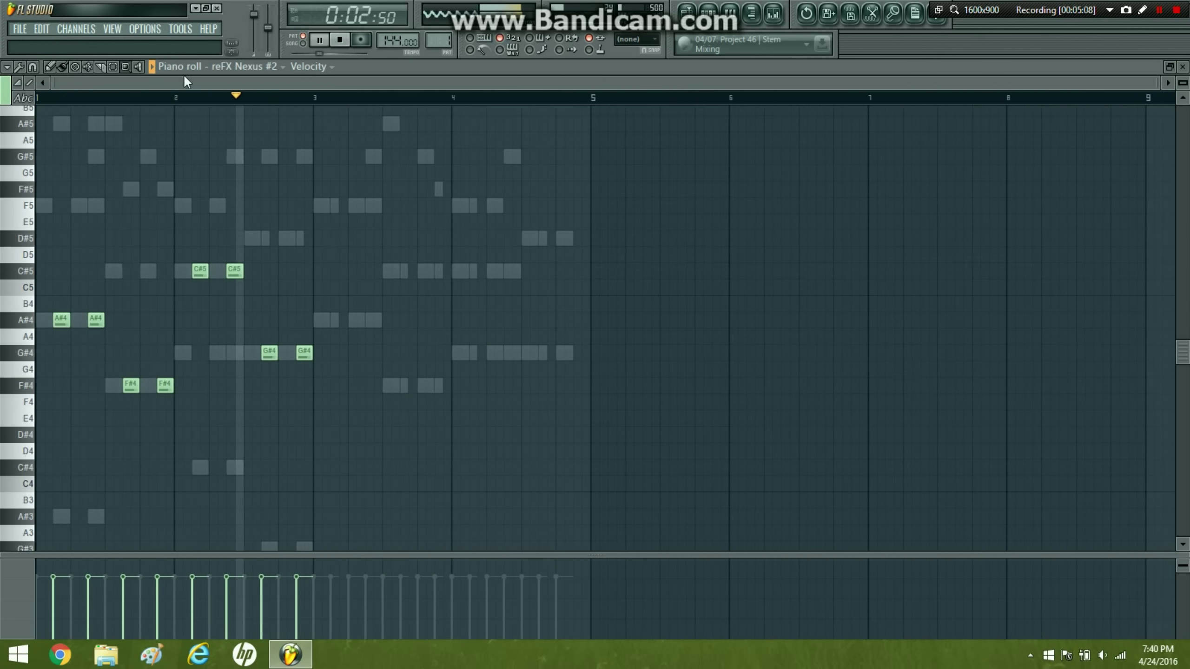
{"action": "key", "text": "ctrl+a"}
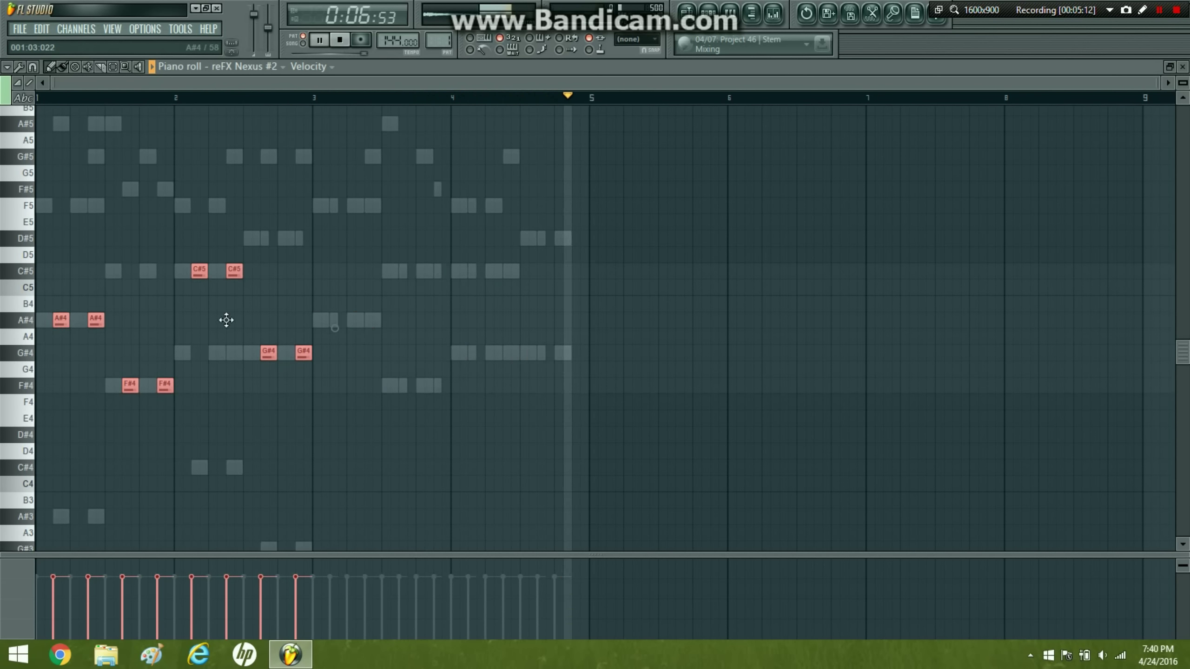
{"action": "key", "text": "ctrl+b"}
{"action": "key", "text": "ctrl+d"}
{"action": "left_click", "coordinate": [710, 12]}
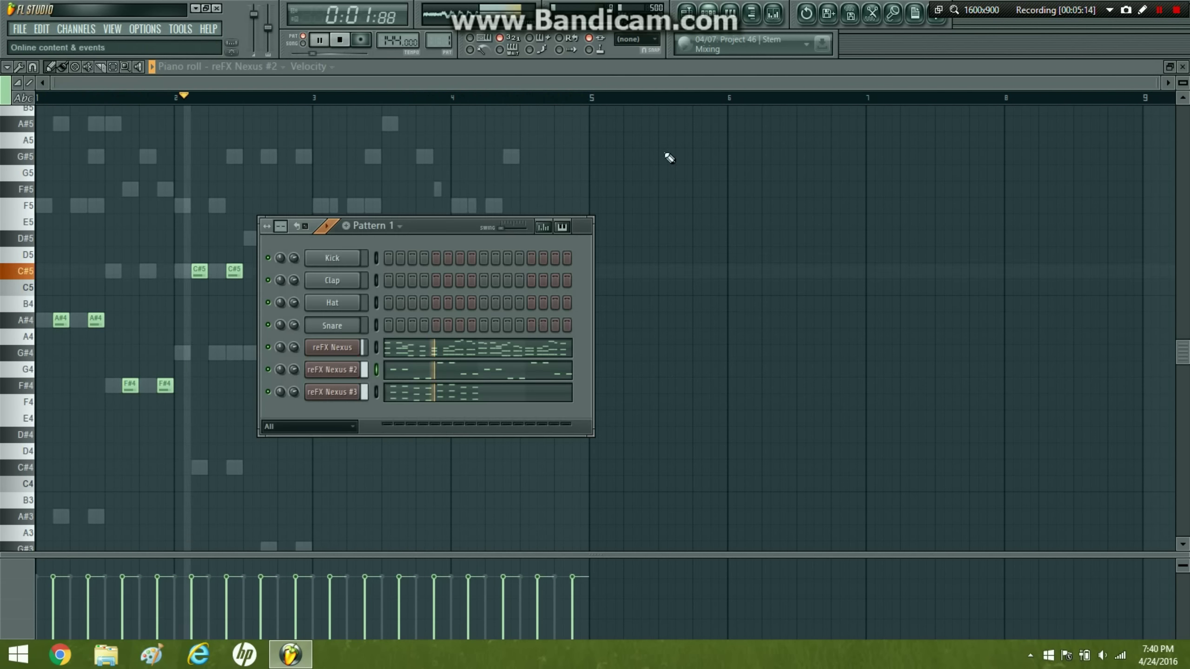
- Duplicate the two-bar reFX Nexus #3 notes into bars 3 and 4, delete the stray E6 note, and stop playback
{"action": "left_click", "coordinate": [529, 391]}
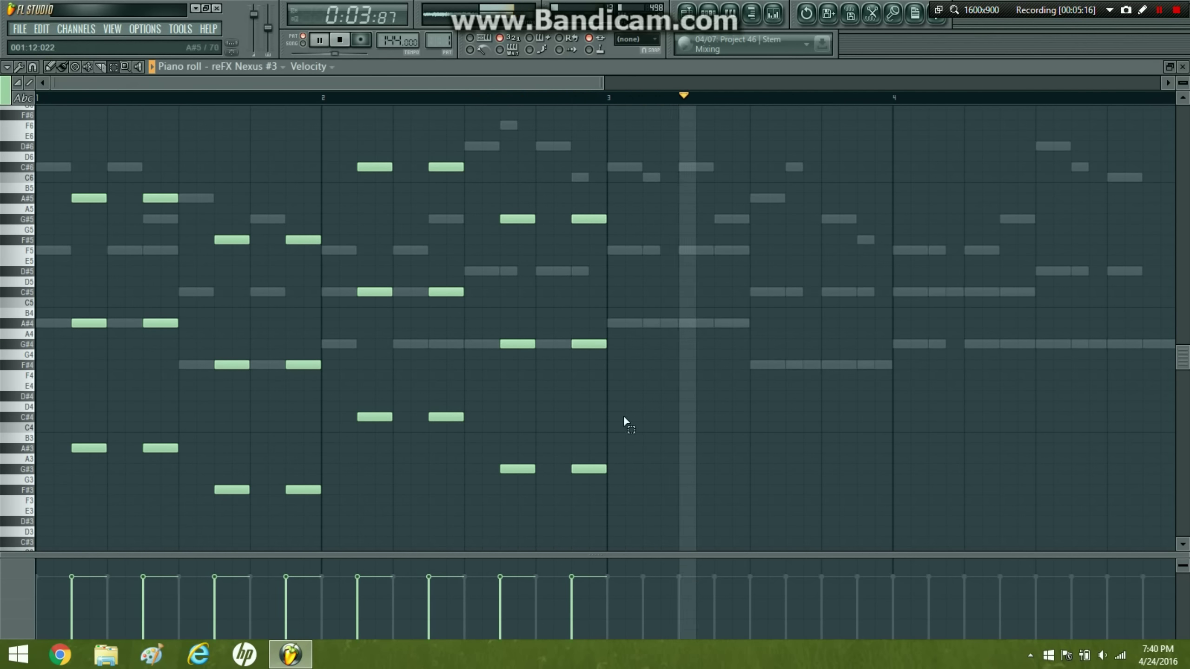
{"action": "left_click_drag", "start_coordinate": [738, 506], "coordinate": [56, 140]}
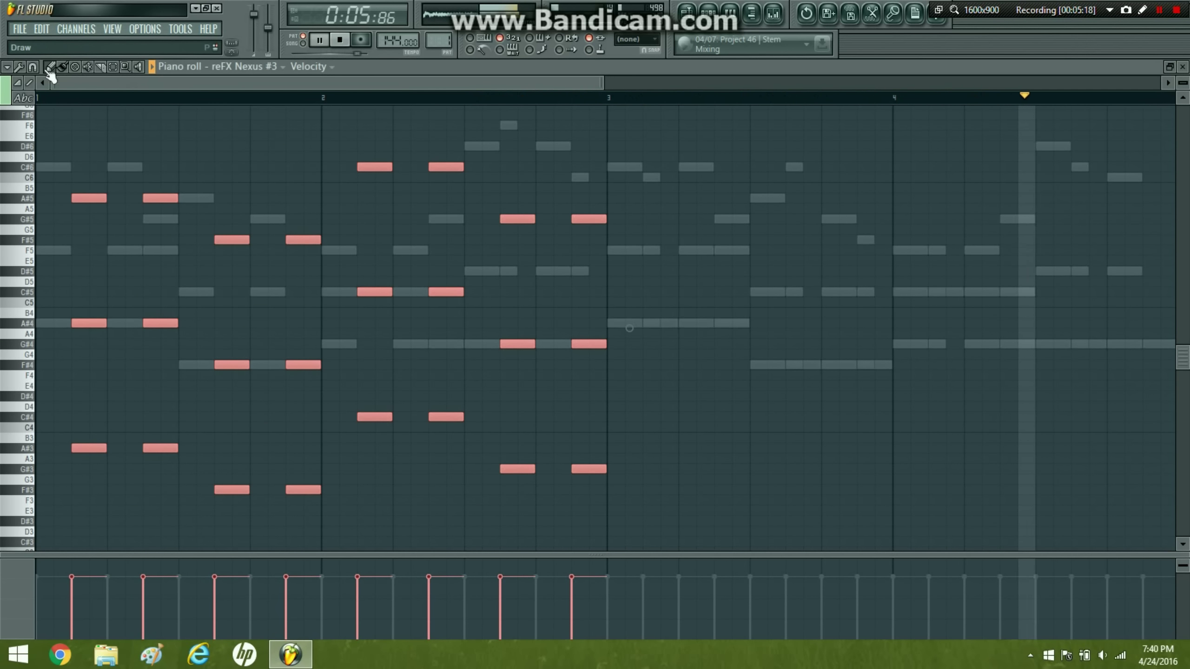
{"action": "key", "text": "ctrl+b"}
{"action": "left_click", "coordinate": [676, 135]}
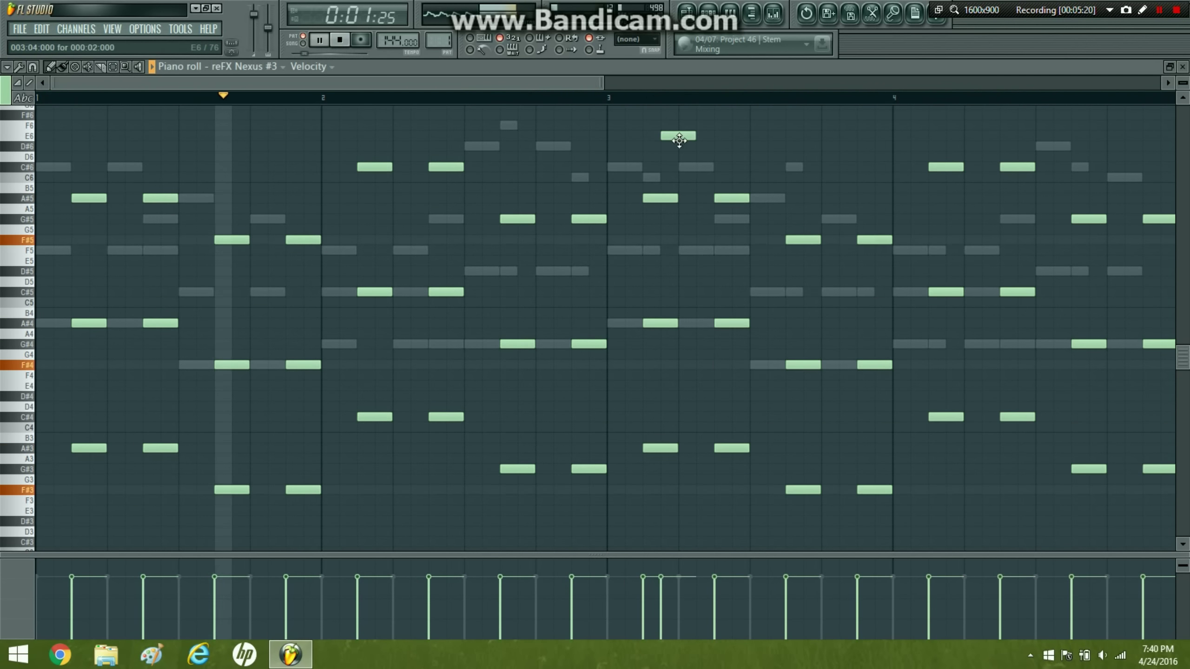
{"action": "right_click", "coordinate": [684, 135]}
{"action": "left_click_drag", "start_coordinate": [603, 83], "coordinate": [1188, 27]}
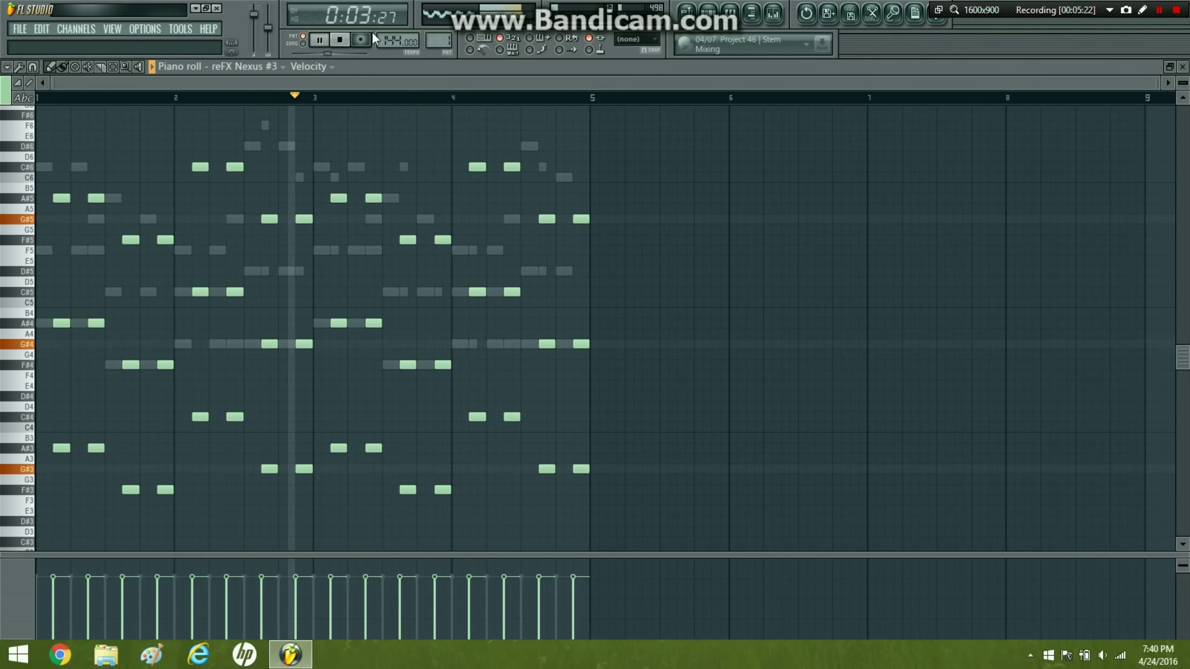
{"action": "left_click", "coordinate": [125, 67]}
{"action": "key", "text": "F6"}
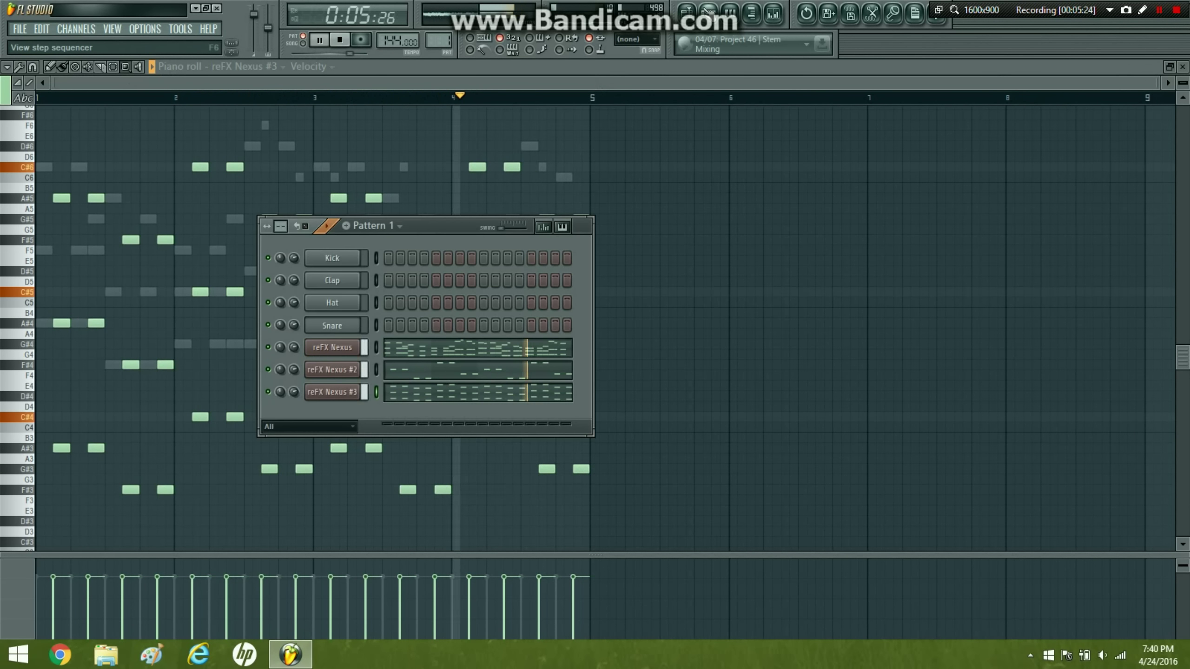
{"action": "key", "text": "space"}
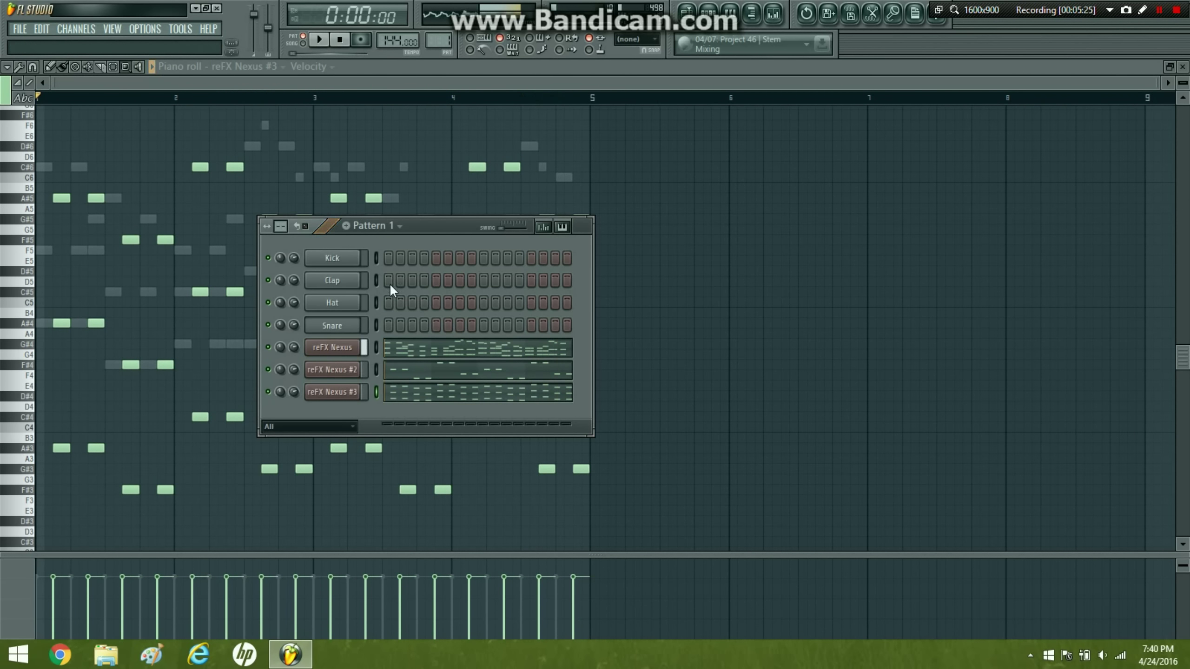
- Move all reFX Nexus #2 notes from Pattern 1 into the same channel of Pattern 2
{"action": "left_click", "coordinate": [401, 379]}
{"action": "key", "text": "ctrl+x"}
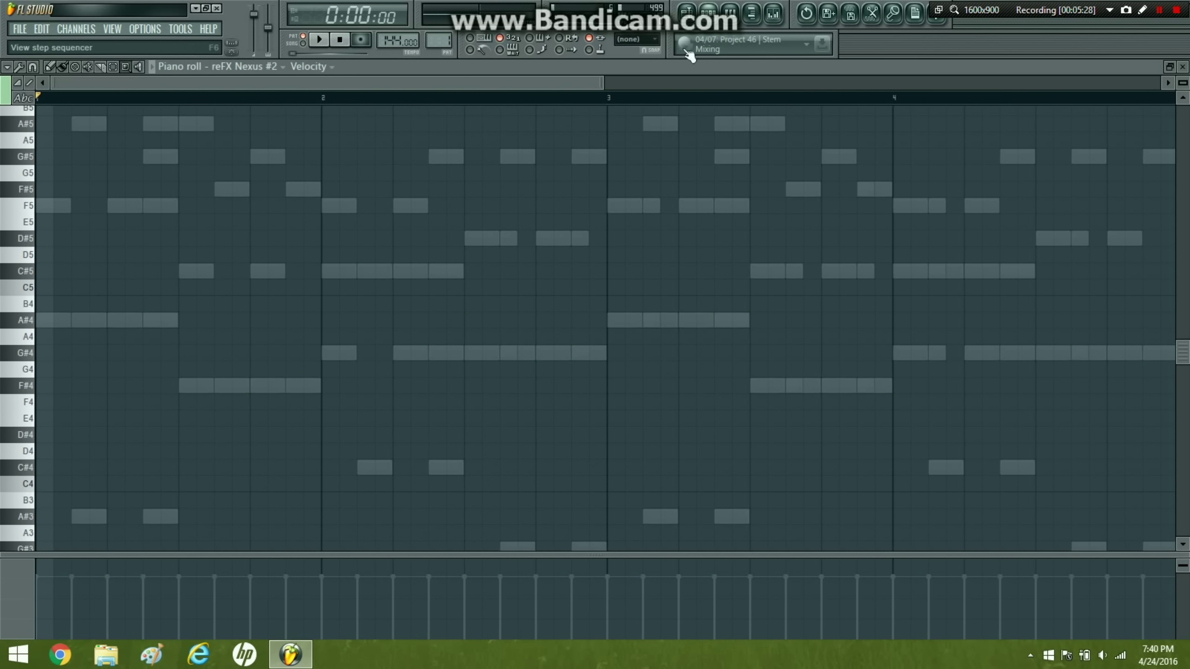
{"action": "key", "text": "F6"}
{"action": "left_click", "coordinate": [352, 225]}
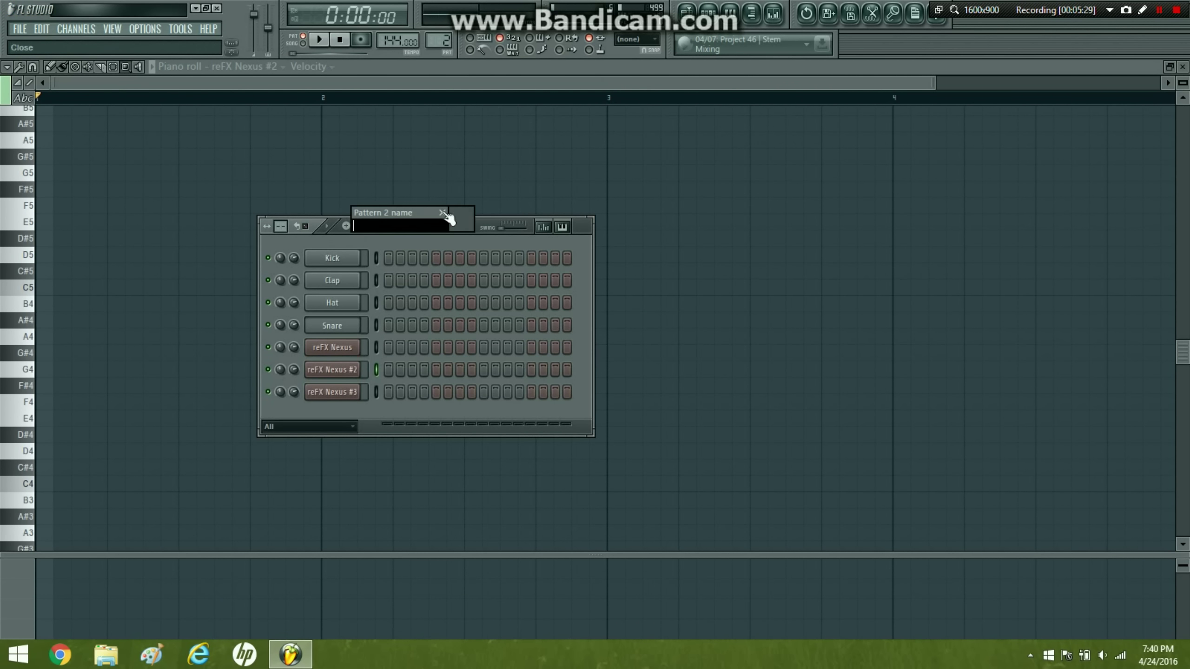
{"action": "right_click", "coordinate": [355, 372]}
{"action": "left_click", "coordinate": [372, 371]}
{"action": "key", "text": "ctrl+v"}
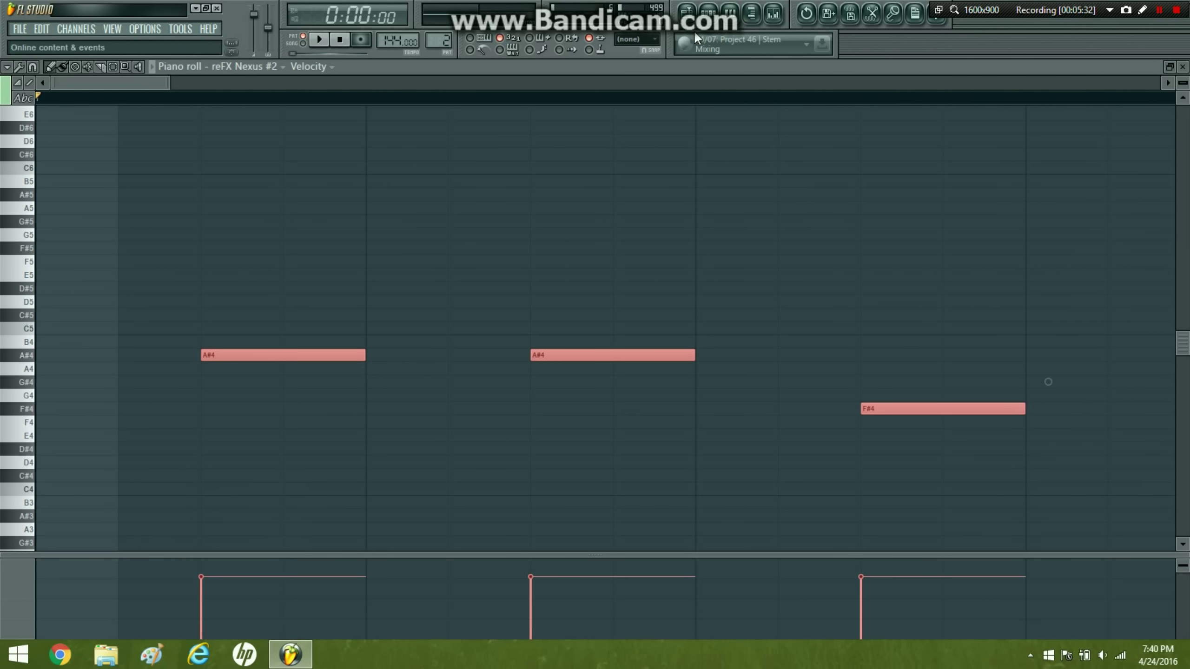
- Return to Pattern 1 and cut all of its reFX Nexus #3 notes
{"action": "key", "text": "F6"}
{"action": "left_click", "coordinate": [377, 227]}
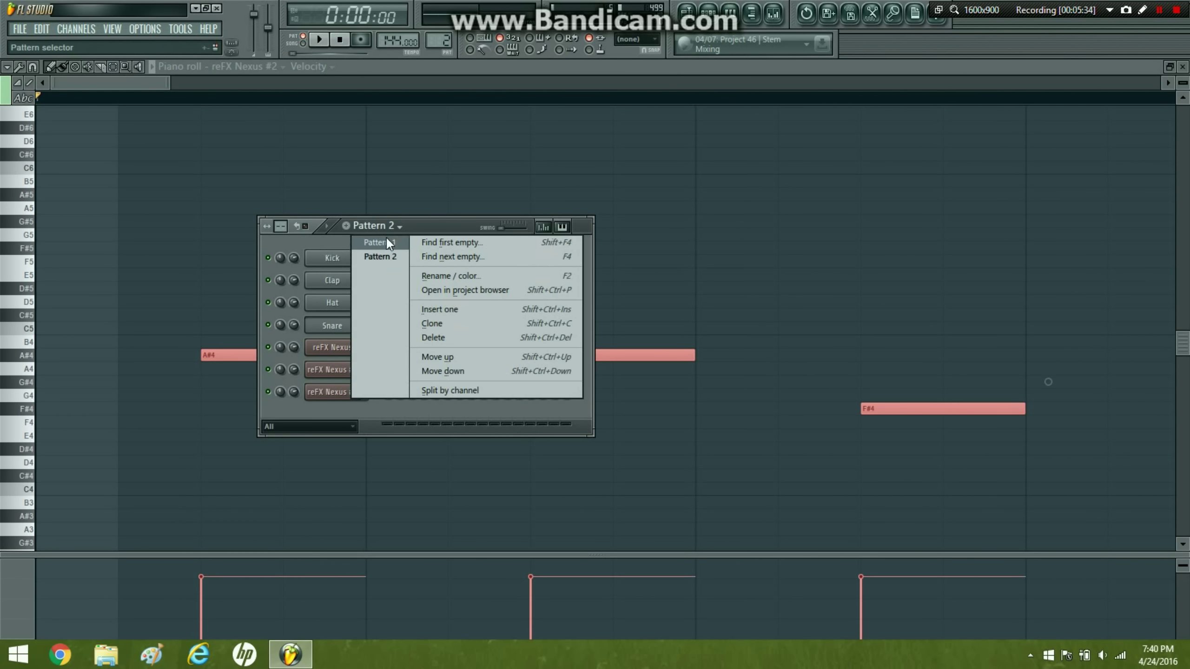
{"action": "left_click", "coordinate": [385, 242]}
{"action": "left_click", "coordinate": [445, 392]}
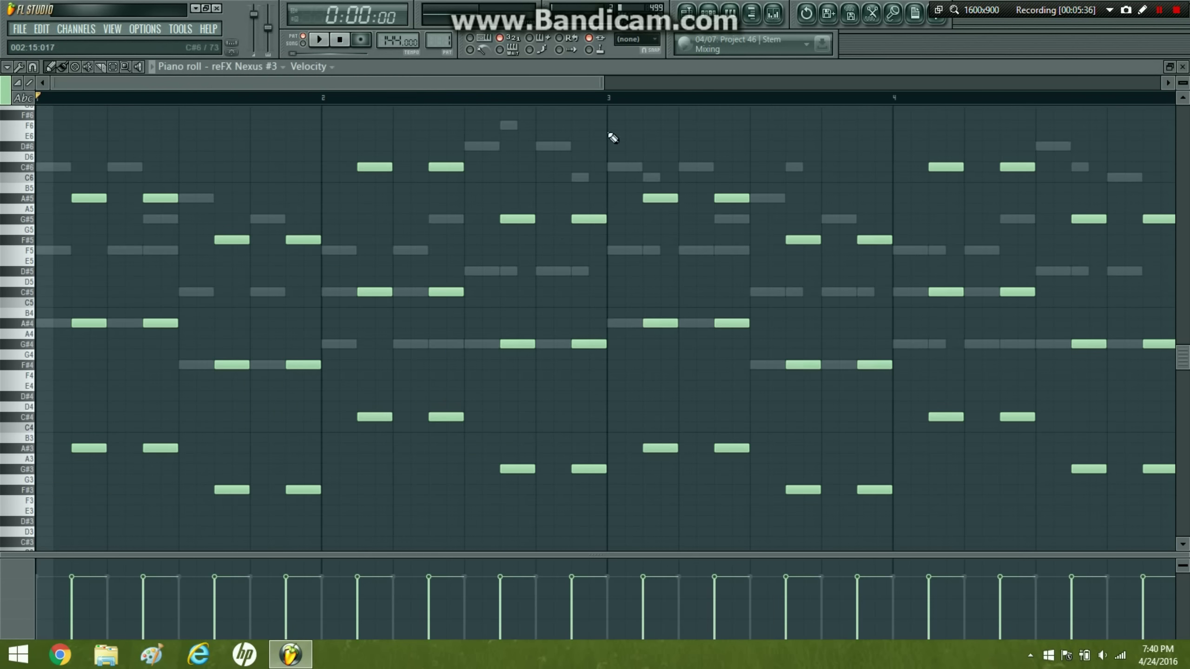
{"action": "key", "text": "ctrl+x"}
- Switch to Pattern 2 and paste the cut notes into the reFX Nexus #3 channel's piano roll
{"action": "left_click", "coordinate": [708, 13]}
{"action": "left_click", "coordinate": [396, 227]}
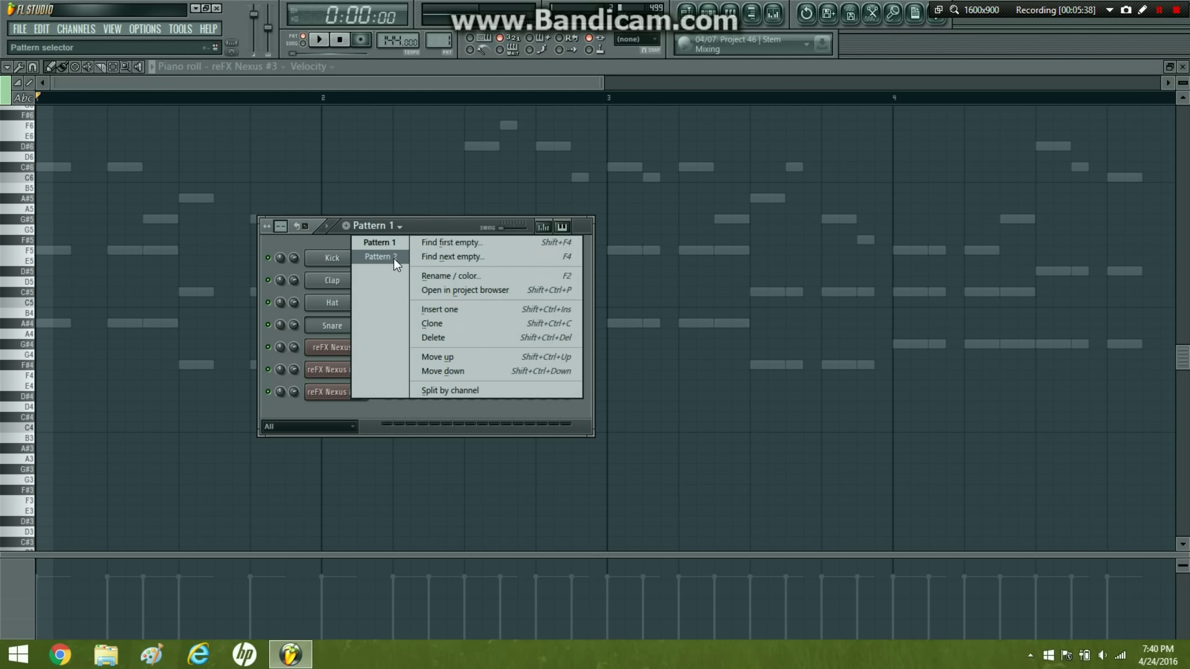
{"action": "left_click", "coordinate": [394, 259]}
{"action": "right_click", "coordinate": [351, 391]}
{"action": "left_click", "coordinate": [389, 395]}
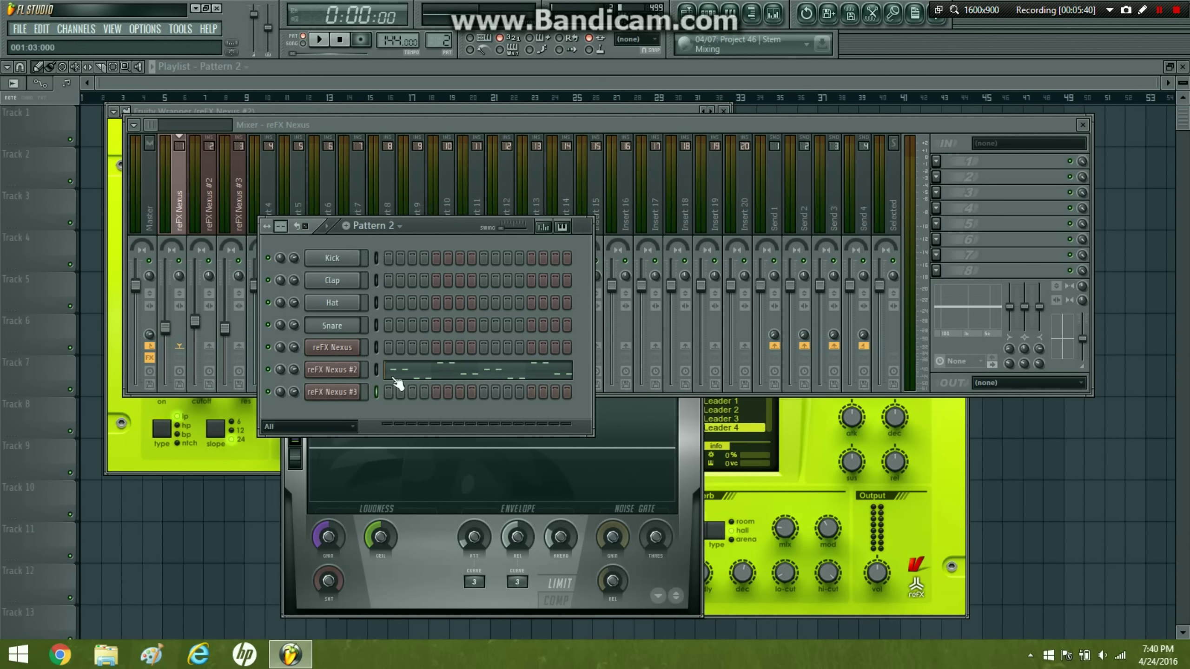
{"action": "right_click", "coordinate": [396, 389]}
{"action": "left_click", "coordinate": [398, 399]}
{"action": "key", "text": "ctrl+v"}
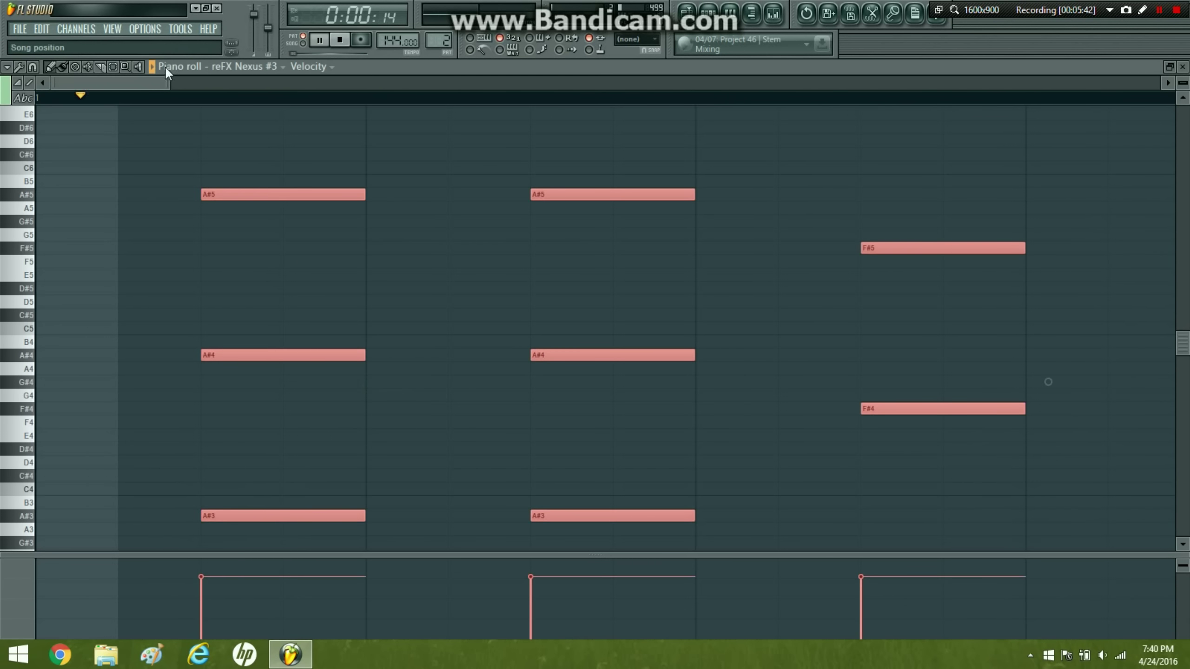
- Play back Pattern 2 to check all four bars of the pasted notes, and stop playback
{"action": "left_click", "coordinate": [126, 67]}
{"action": "right_click", "coordinate": [249, 120]}
{"action": "left_click", "coordinate": [113, 67]}
{"action": "left_click", "coordinate": [148, 100]}
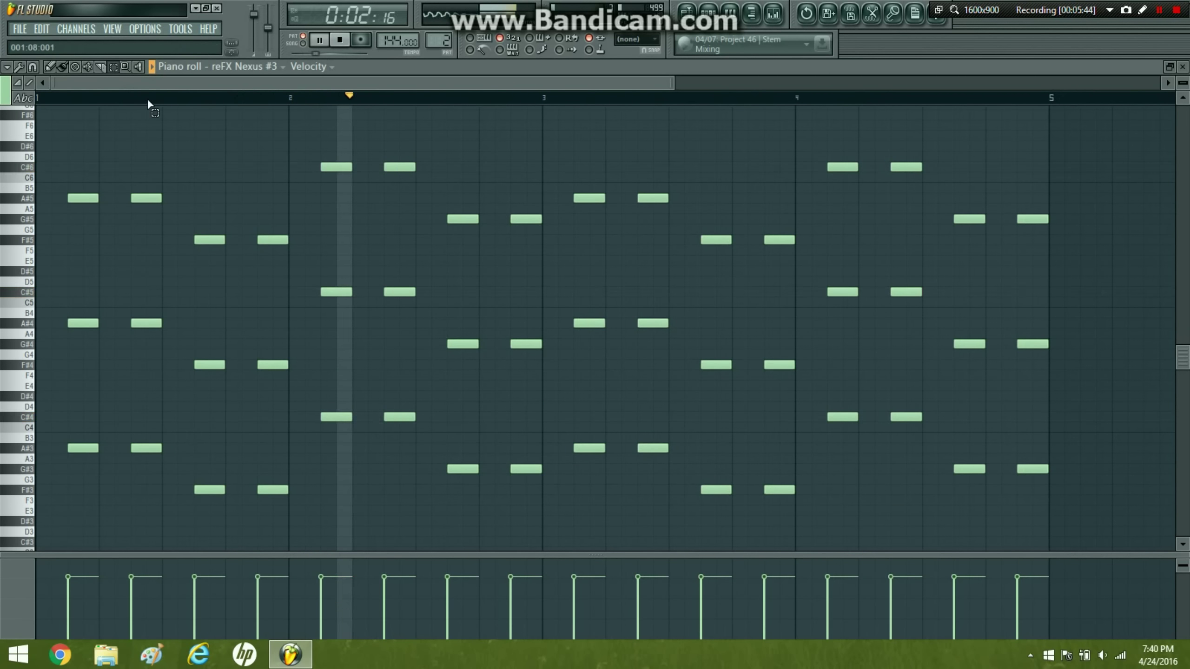
{"action": "key", "text": "space"}
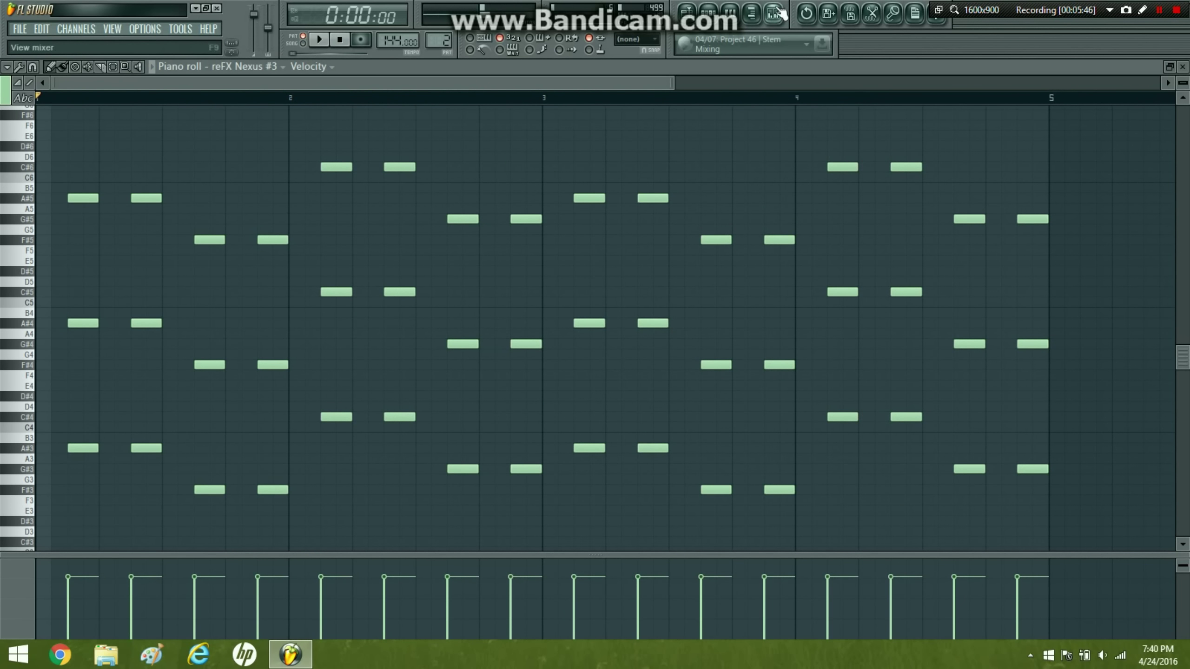
- Add Maximus to the first effect slot of the mixer's Master track
{"action": "left_click", "coordinate": [774, 13]}
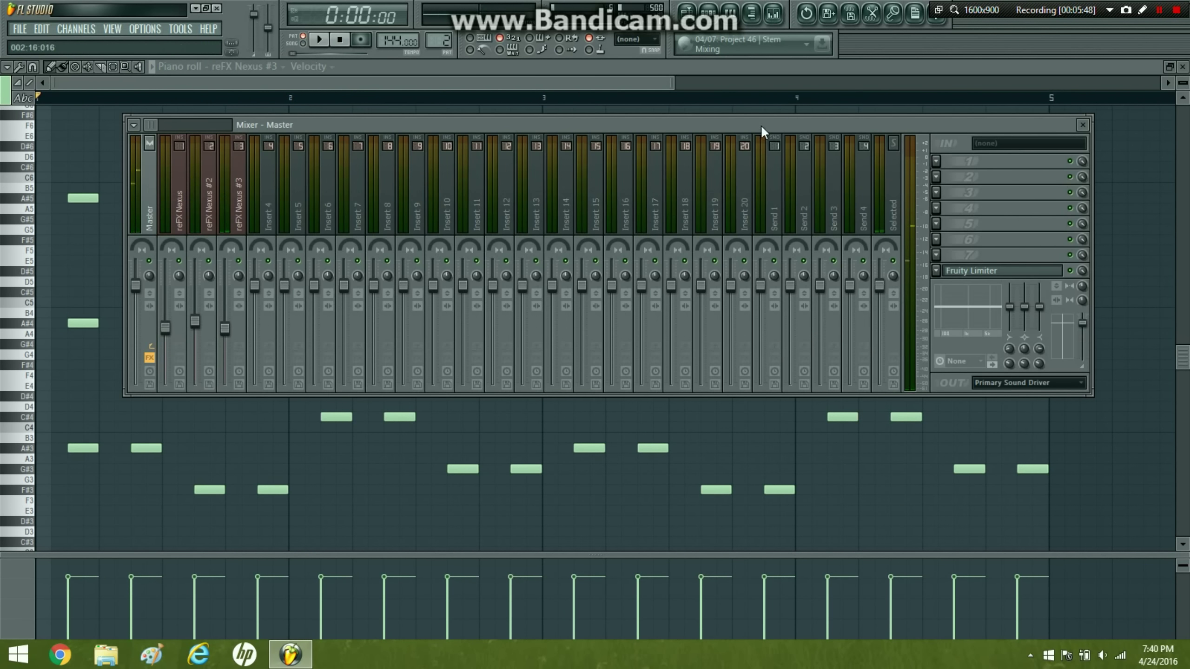
{"action": "left_click", "coordinate": [943, 165]}
{"action": "mouse_move", "coordinate": [1007, 177]}
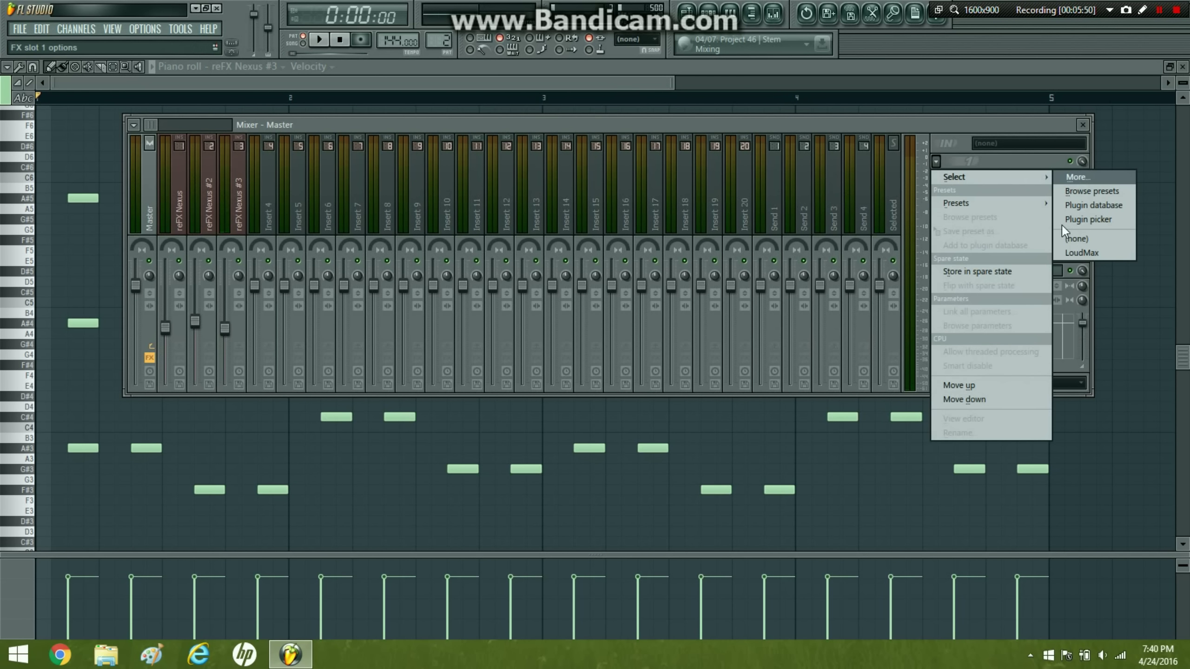
{"action": "left_click", "coordinate": [1084, 220]}
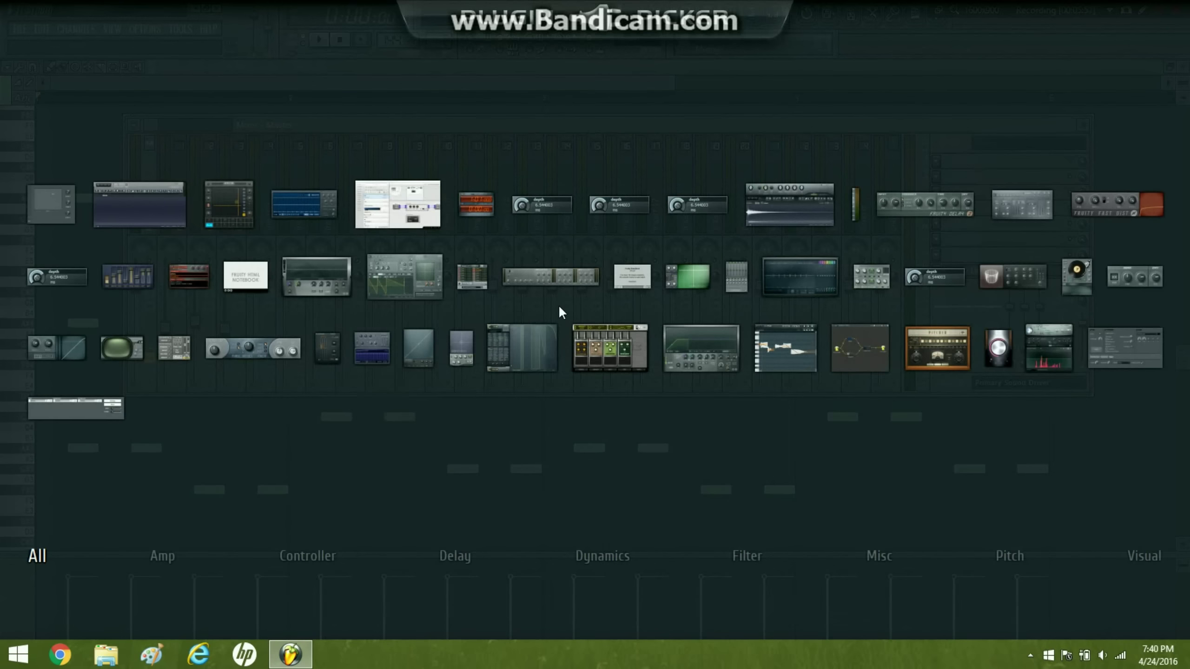
{"action": "left_click", "coordinate": [56, 210]}
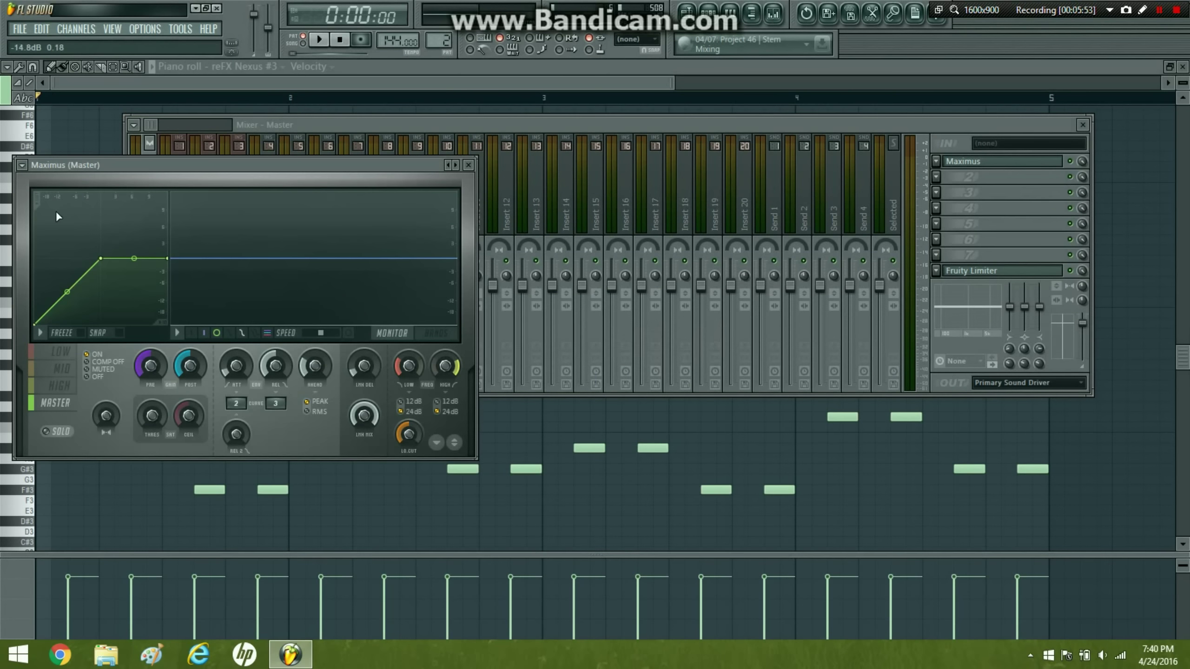
- Load the Hard Master preset in Maximus, audition Pattern 2 through it, and close the effect window
{"action": "left_click", "coordinate": [23, 165]}
{"action": "mouse_move", "coordinate": [56, 203]}
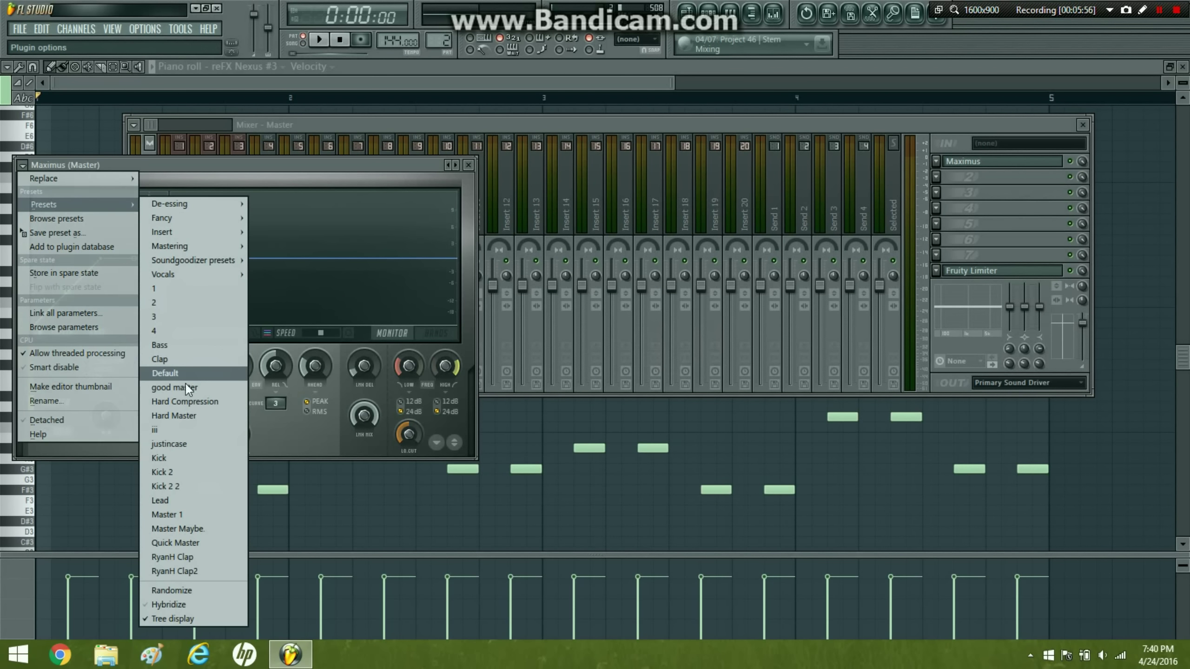
{"action": "left_click", "coordinate": [197, 414]}
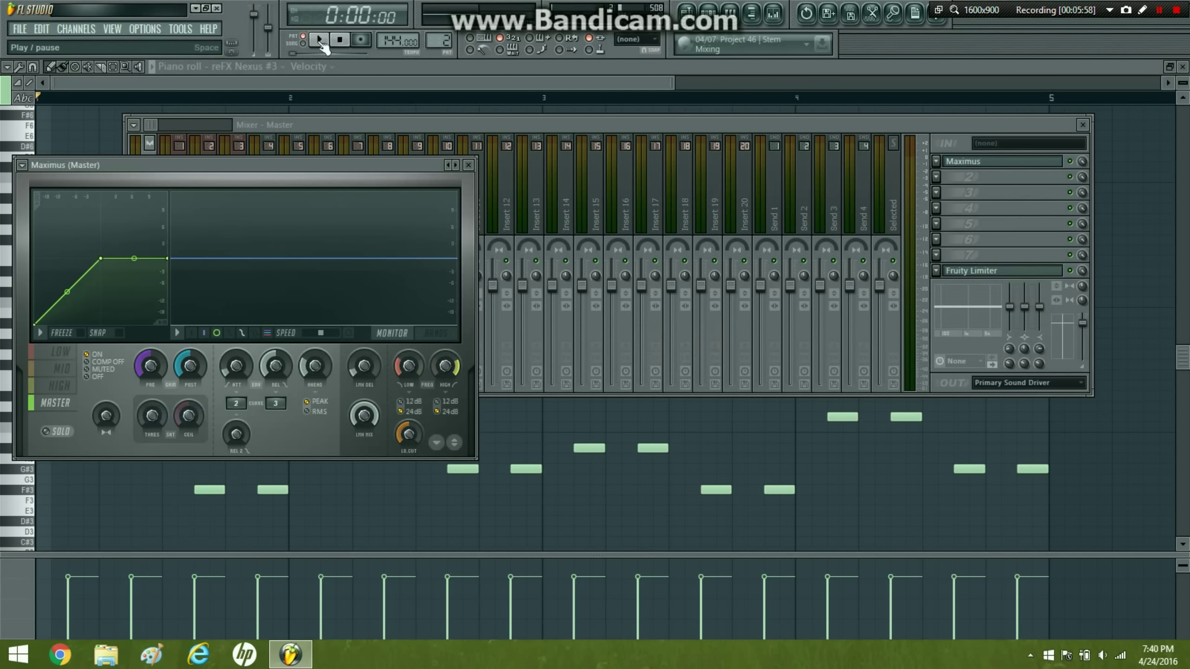
{"action": "left_click", "coordinate": [320, 42]}
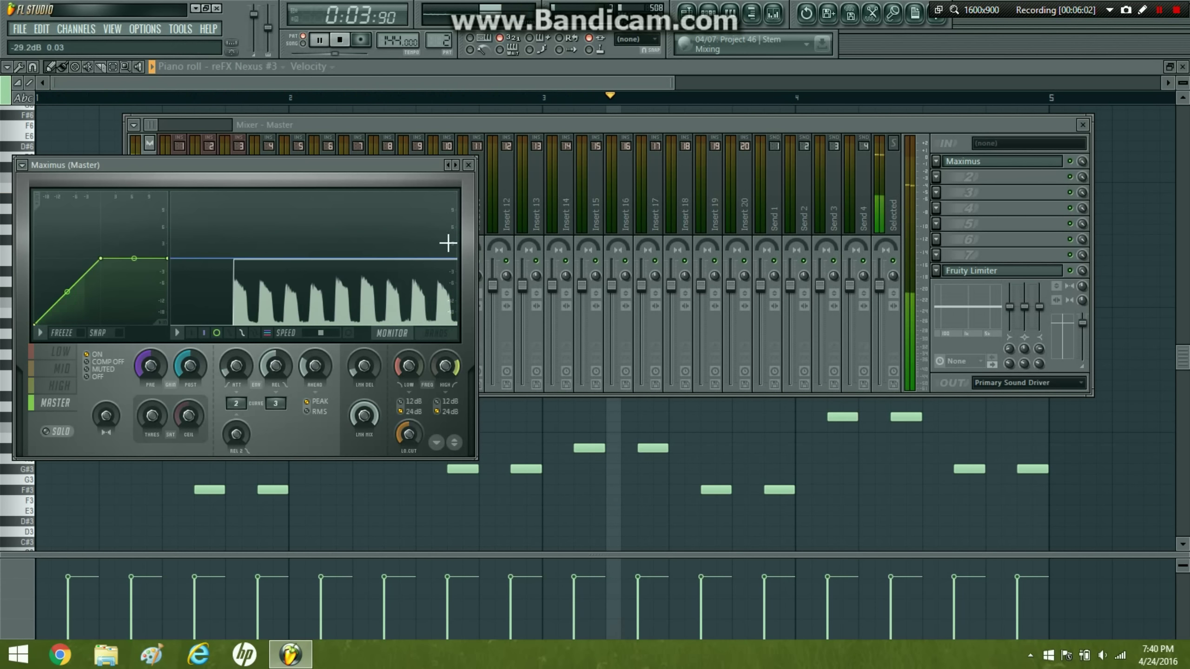
{"action": "left_click", "coordinate": [468, 165]}
- Place Pattern 1 on playlist Track 1 and Pattern 2 on Track 2, each at bars 1 and 5, and audition them in song mode
{"action": "left_click", "coordinate": [687, 13]}
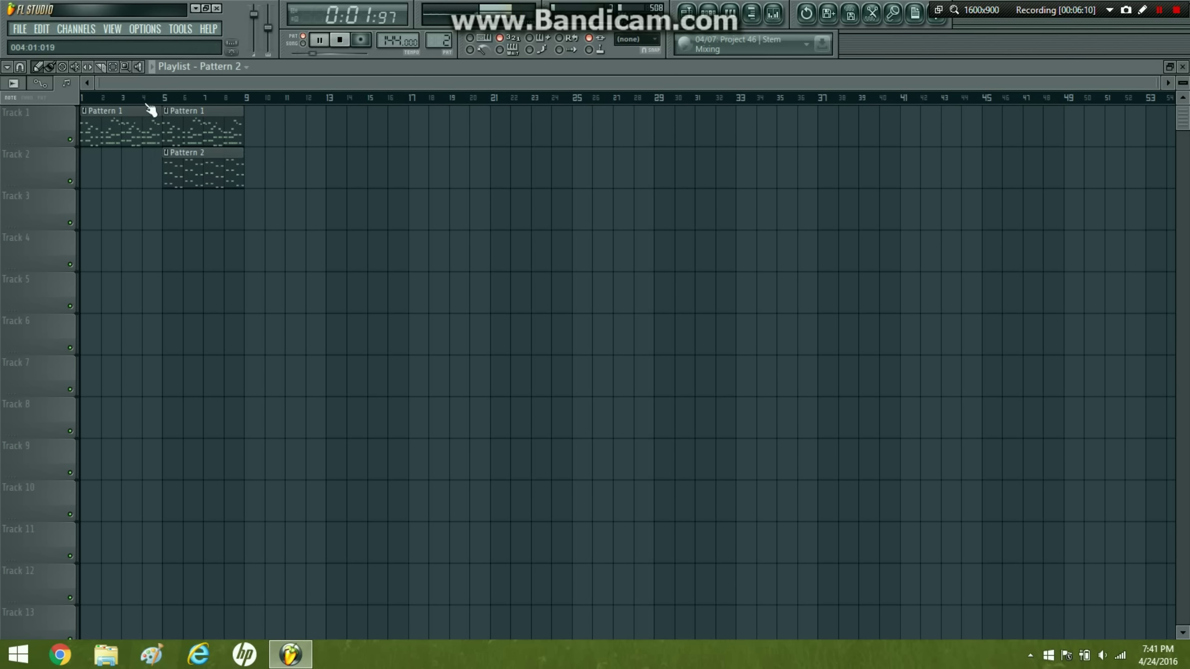
{"action": "key", "text": "l"}
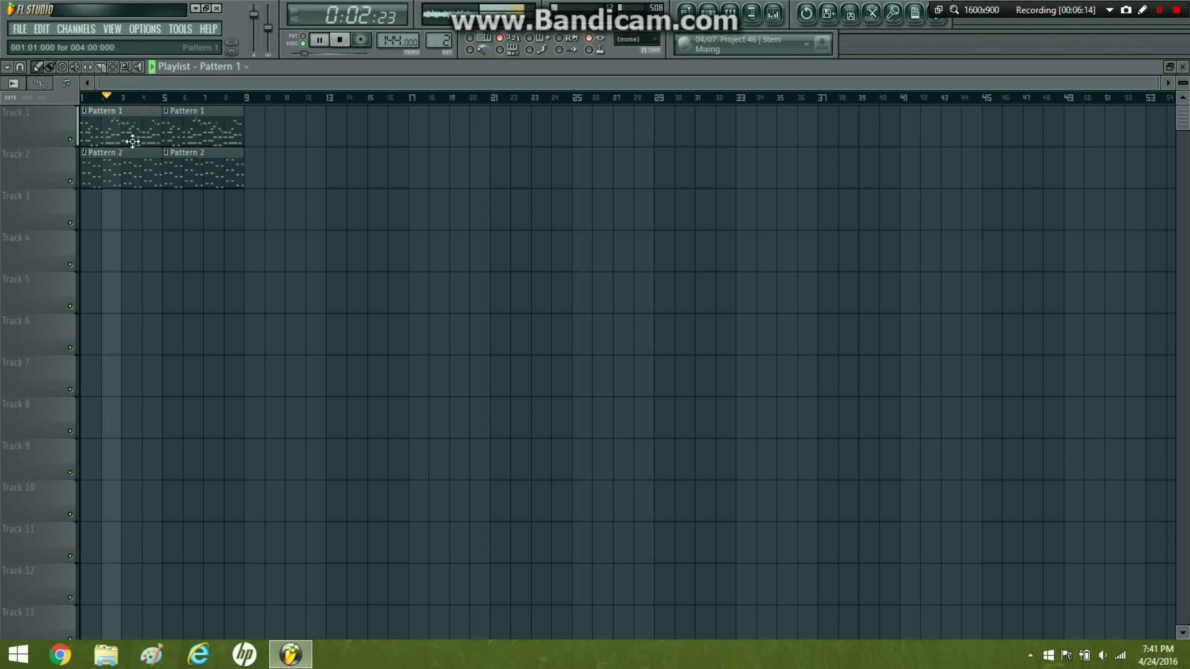
{"action": "left_click", "coordinate": [341, 41]}
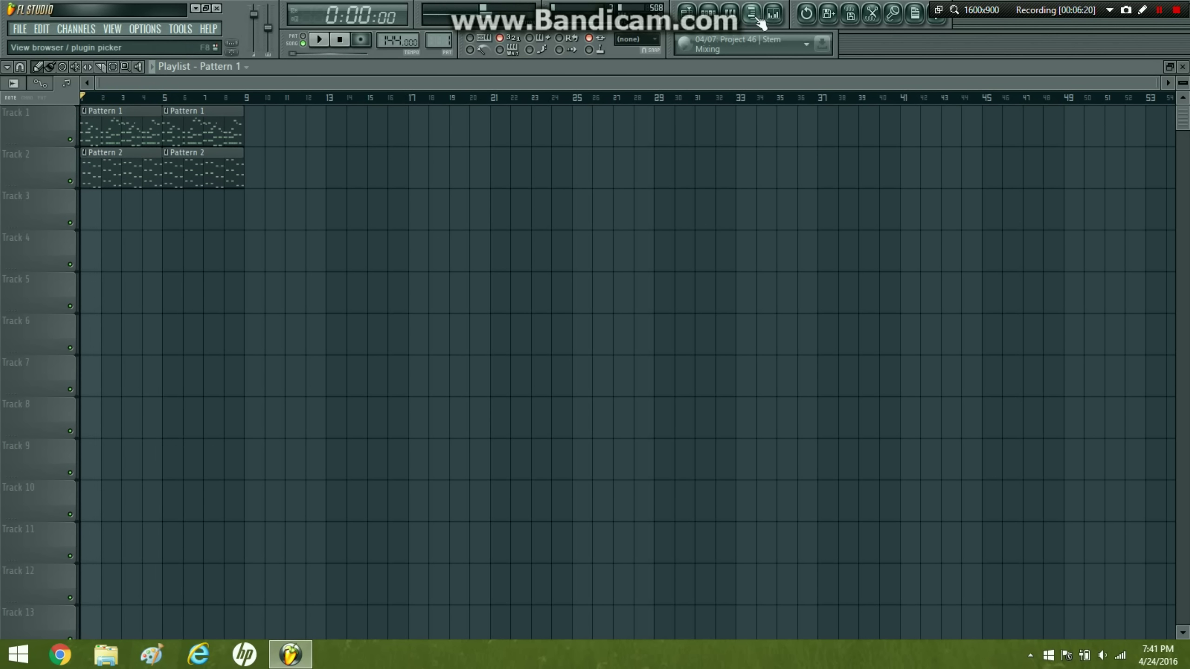
- Open the sample browser's Packs folder and look through the 700 MB sample pack for suitable sounds
{"action": "key", "text": "alt+F8"}
{"action": "scroll", "coordinate": [112, 425], "scroll_direction": "up", "scroll_amount": 7}
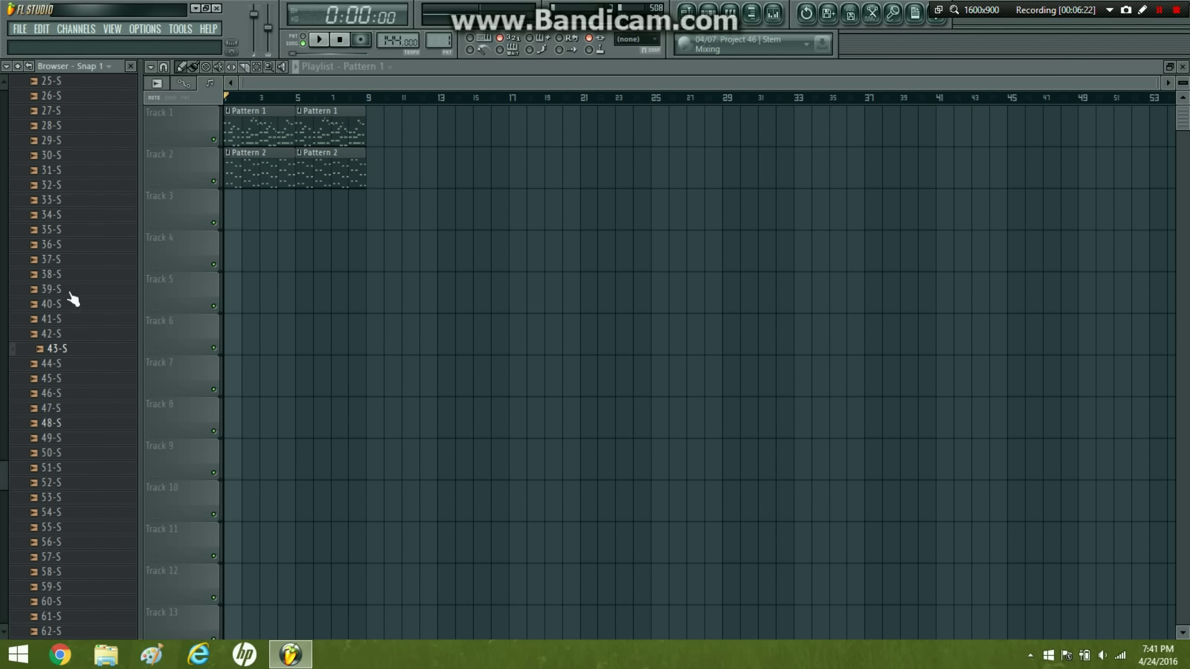
{"action": "left_click", "coordinate": [17, 67]}
{"action": "left_click", "coordinate": [60, 334]}
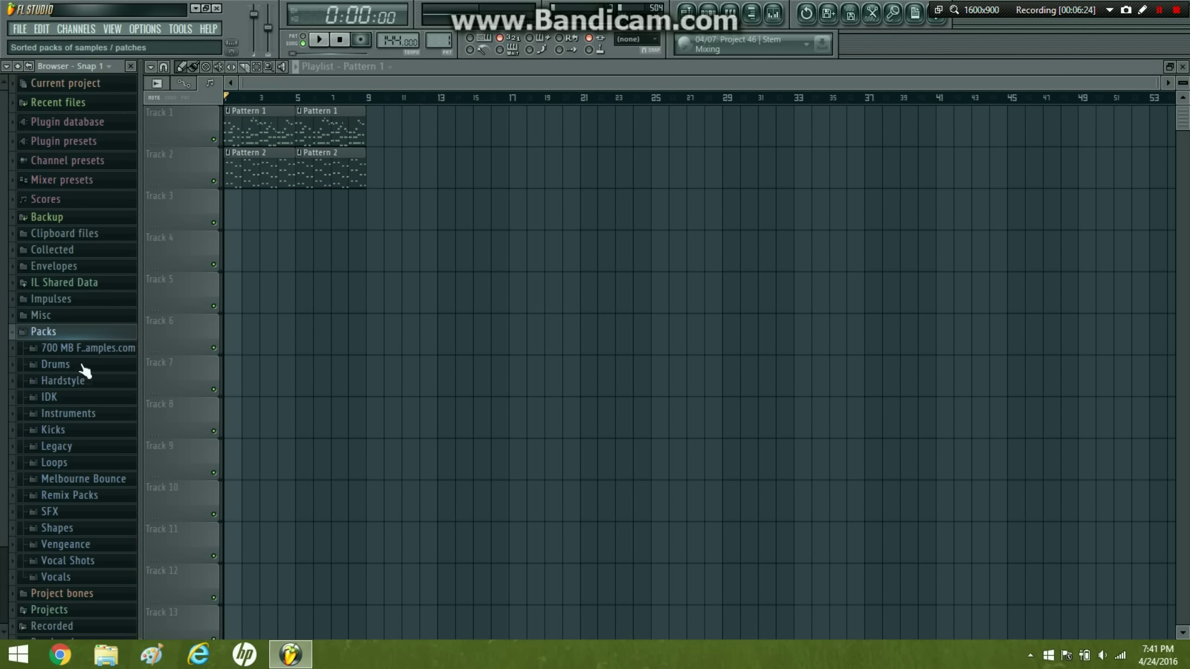
{"action": "scroll", "coordinate": [88, 380], "scroll_direction": "down", "scroll_amount": 5}
{"action": "left_click", "coordinate": [52, 305]}
{"action": "scroll", "coordinate": [94, 331], "scroll_direction": "down", "scroll_amount": 4}
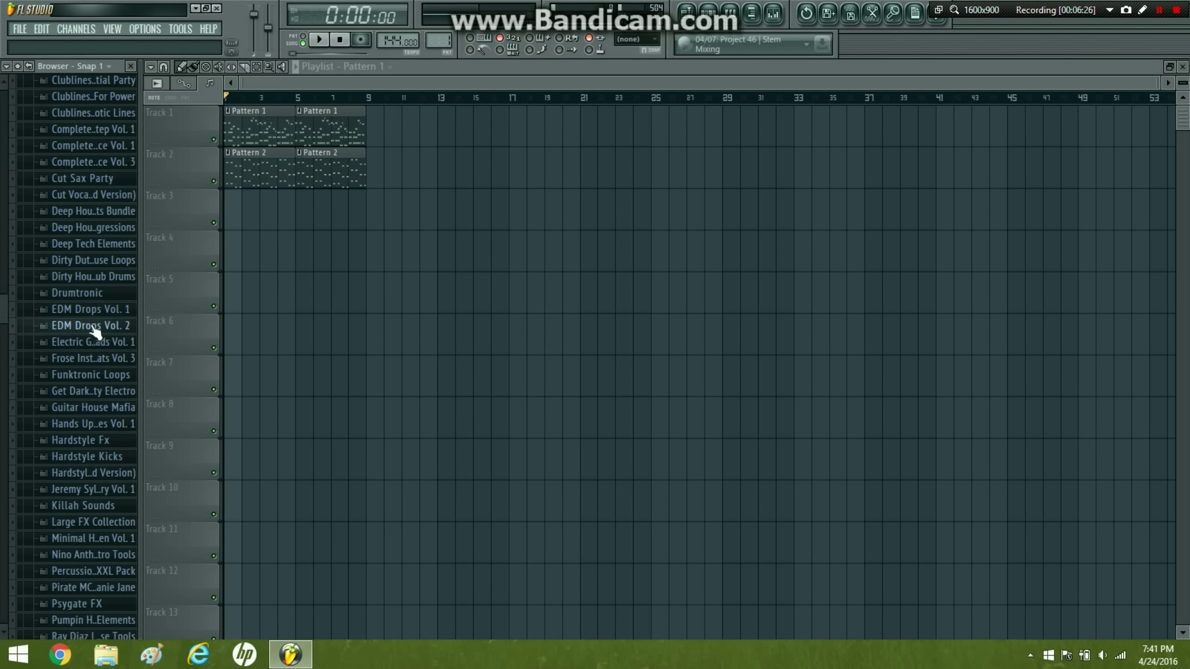
{"action": "scroll", "coordinate": [92, 234], "scroll_direction": "up", "scroll_amount": 4}
{"action": "left_click", "coordinate": [90, 128]}
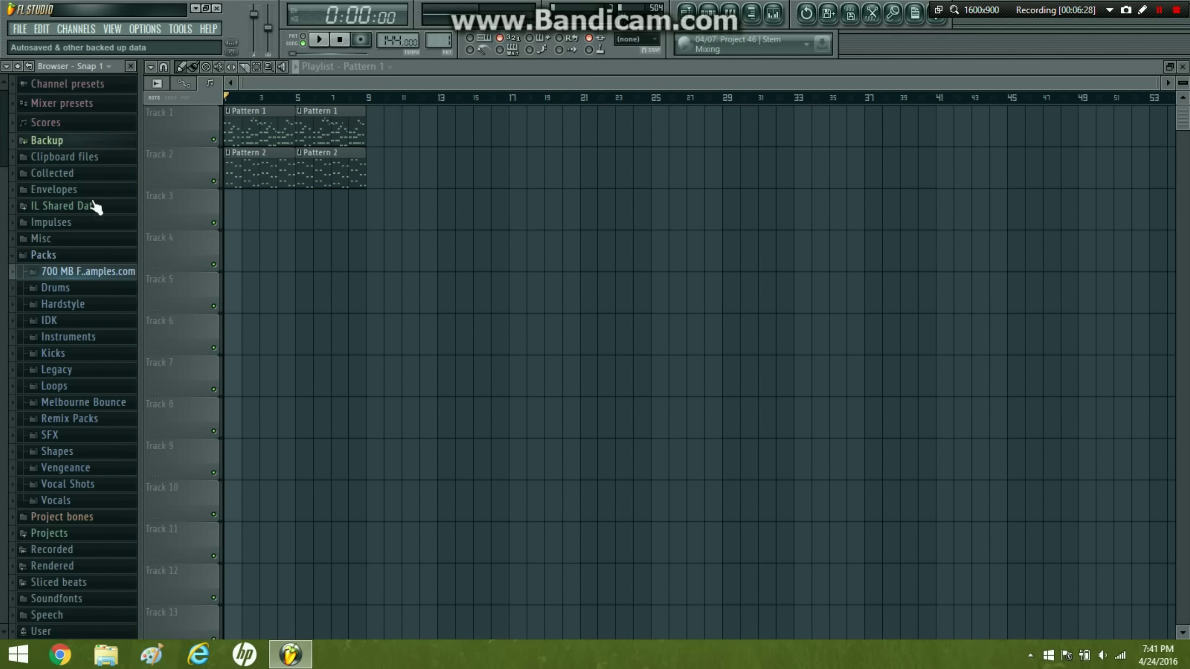
- Look through the Remix Packs and Vengeance folders and audition the VDX1 Master Robin Kit 143BPM Kick sample
{"action": "left_click", "coordinate": [82, 418]}
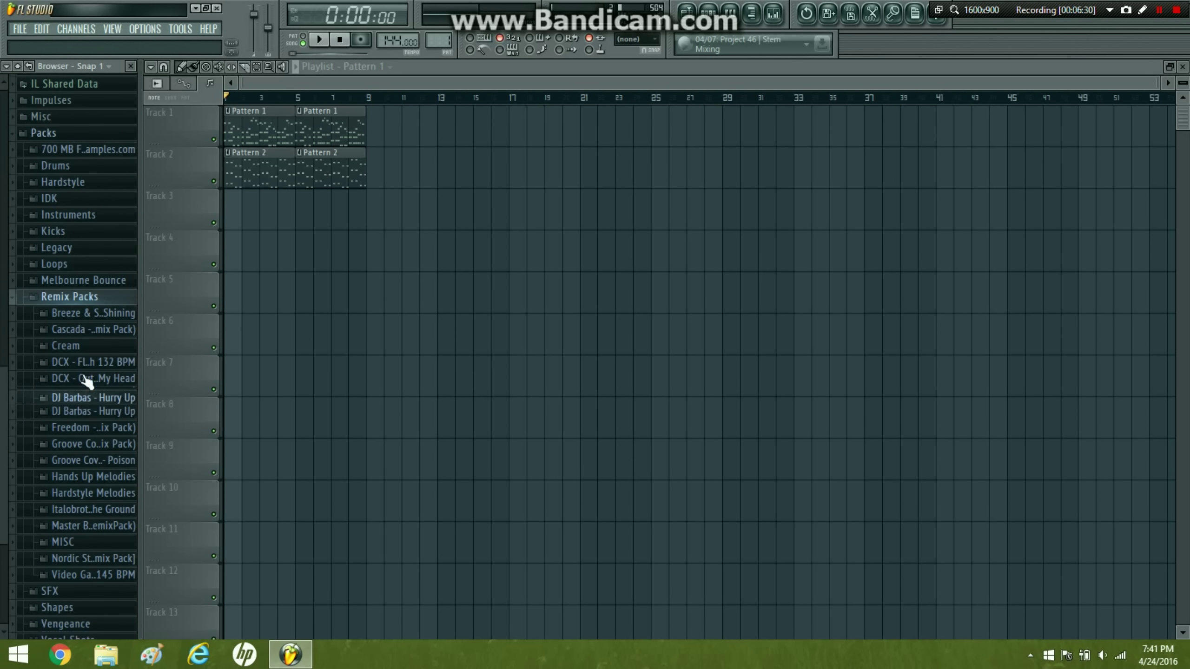
{"action": "scroll", "coordinate": [87, 206], "scroll_direction": "down", "scroll_amount": 3}
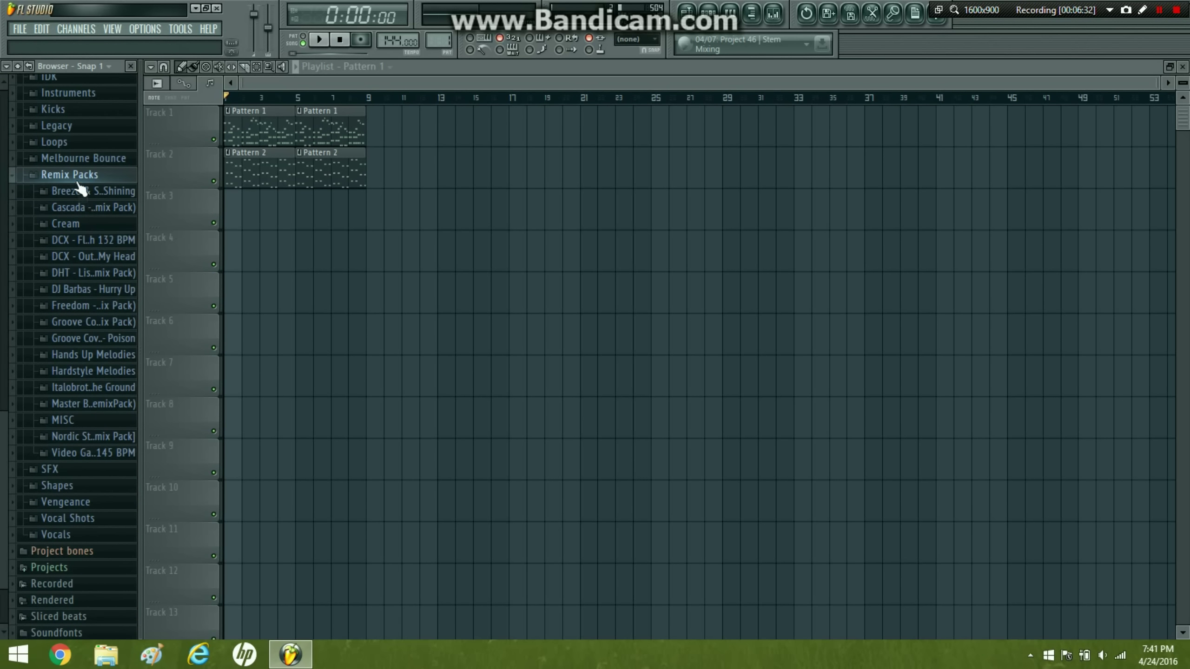
{"action": "left_click", "coordinate": [78, 180]}
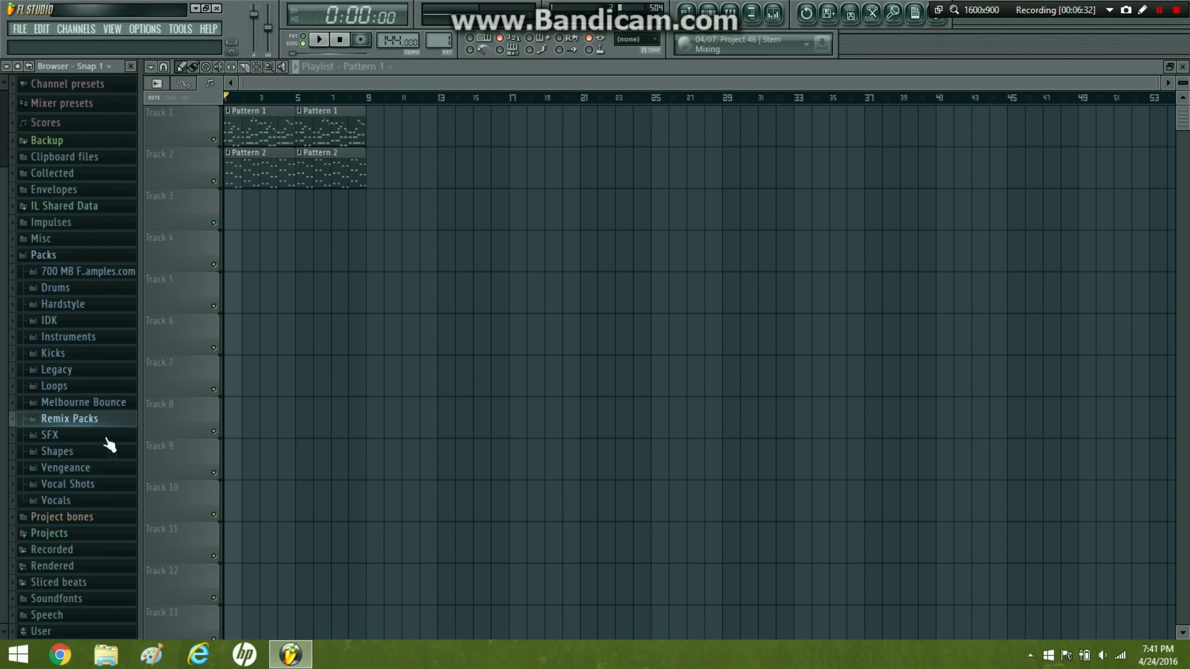
{"action": "left_click", "coordinate": [88, 473]}
{"action": "left_click", "coordinate": [111, 399]}
{"action": "scroll", "coordinate": [111, 286], "scroll_direction": "down", "scroll_amount": 3}
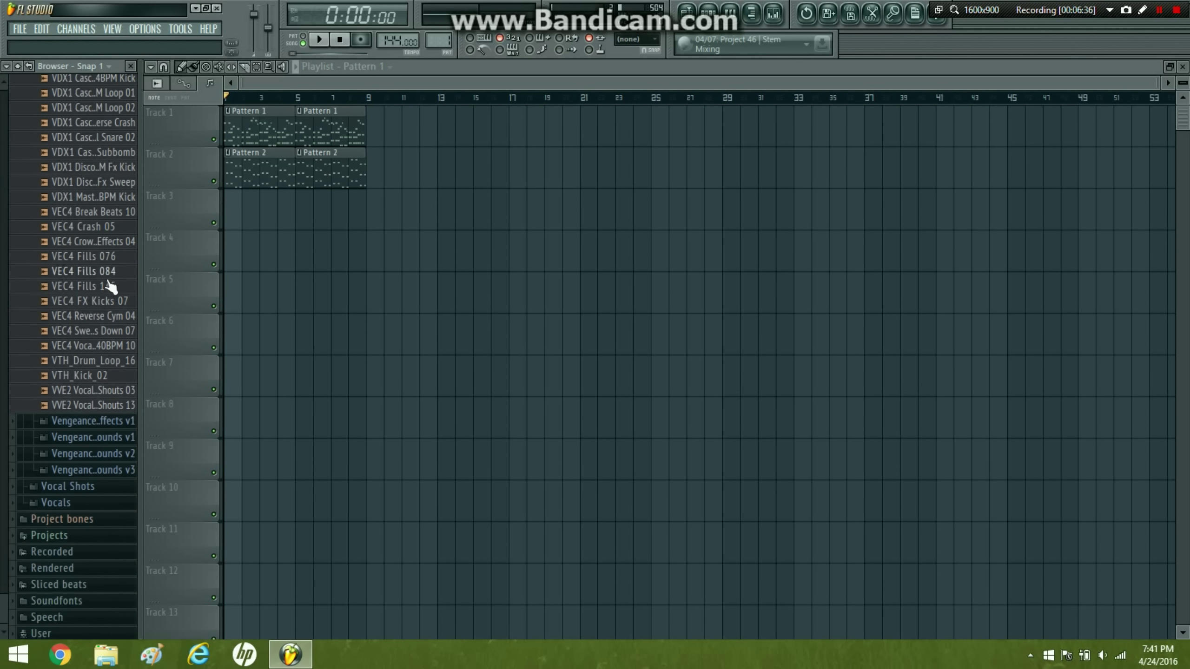
{"action": "scroll", "coordinate": [107, 277], "scroll_direction": "up", "scroll_amount": 3}
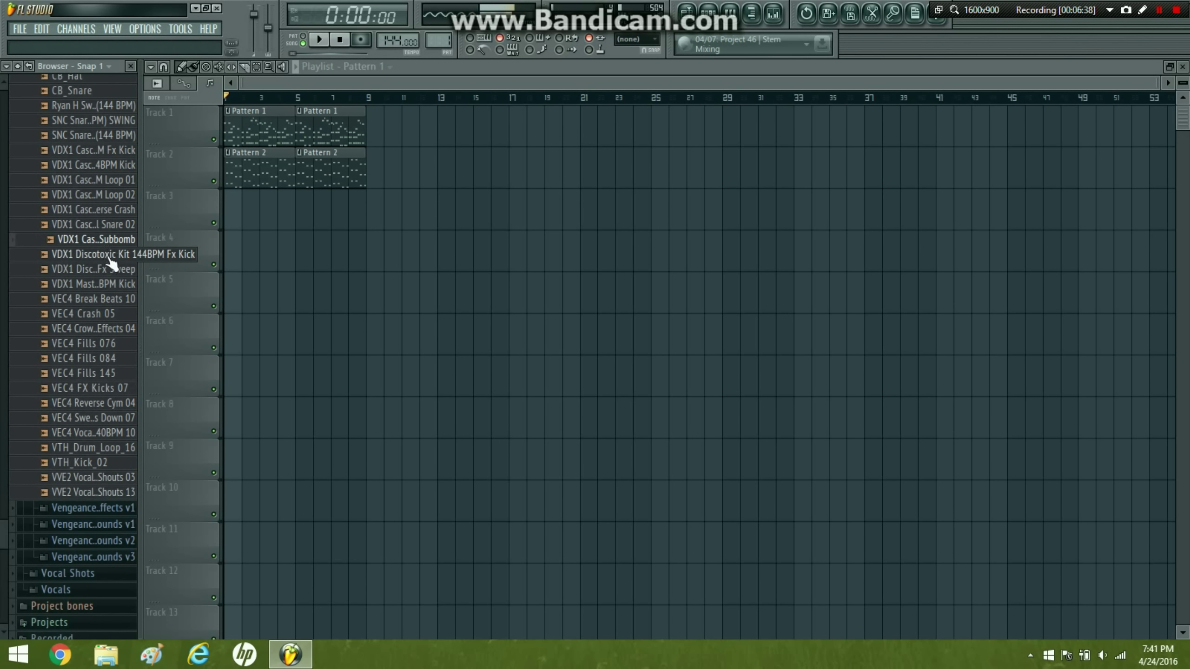
{"action": "left_click", "coordinate": [124, 286]}
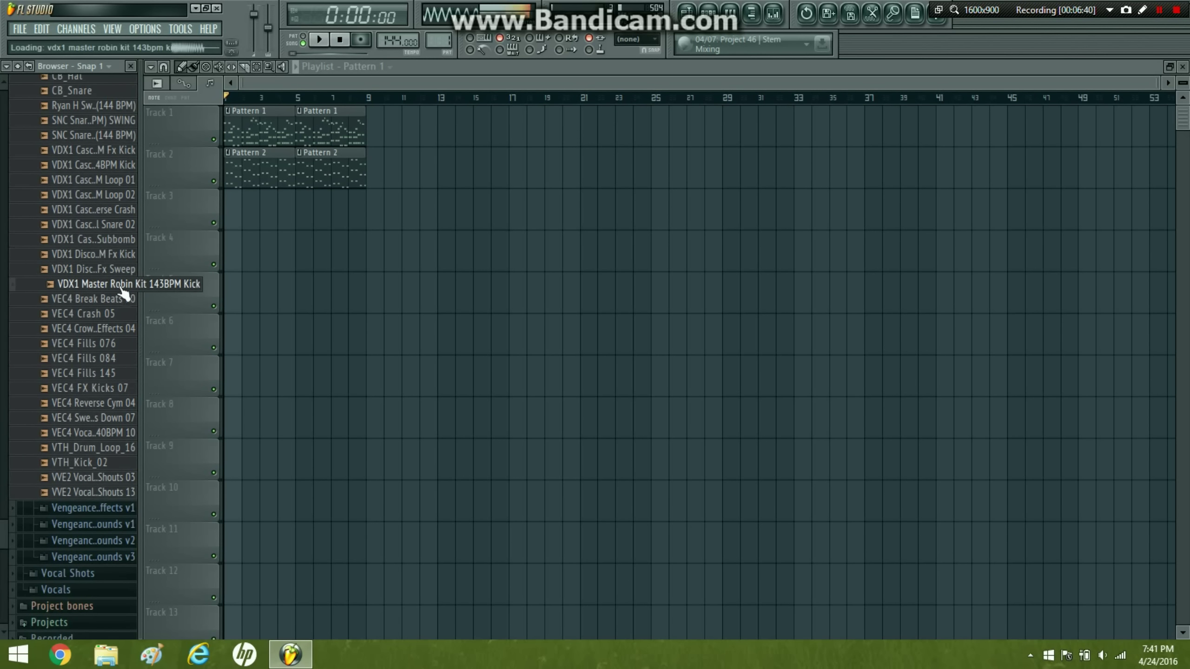
- Load the VDX1 Master Robin Kit 143BPM Kick sample onto the first channel of the step sequencer, replacing its kick
{"action": "left_click", "coordinate": [752, 14]}
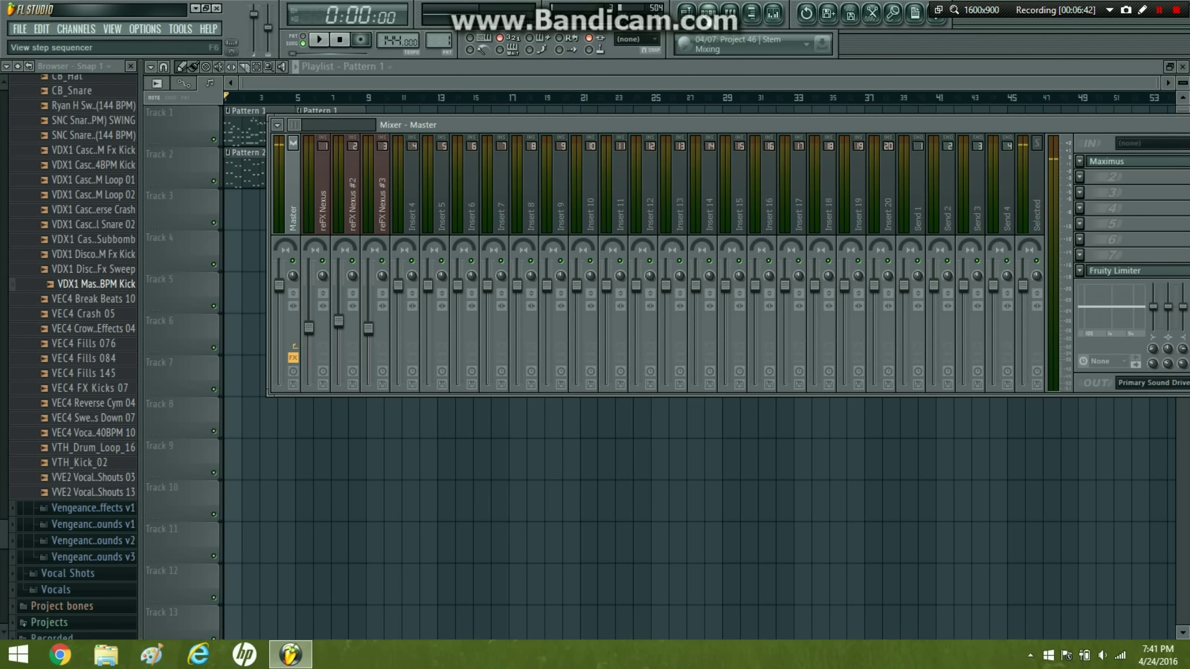
{"action": "left_click", "coordinate": [708, 13]}
{"action": "left_click_drag", "start_coordinate": [94, 294], "coordinate": [498, 258]}
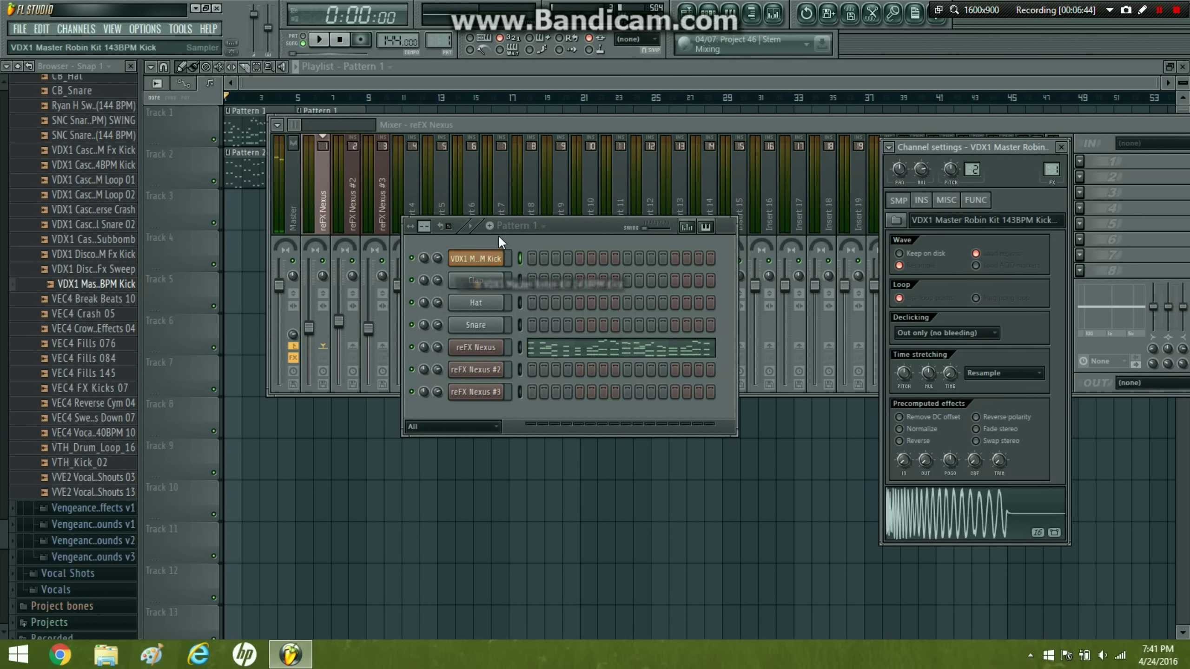
- Switch to Pattern 3, fill the kick channel on every fourth step, and play the pattern
{"action": "left_click", "coordinate": [492, 227]}
{"action": "left_click", "coordinate": [593, 219]}
{"action": "key", "text": "Return"}
{"action": "key", "text": "Return"}
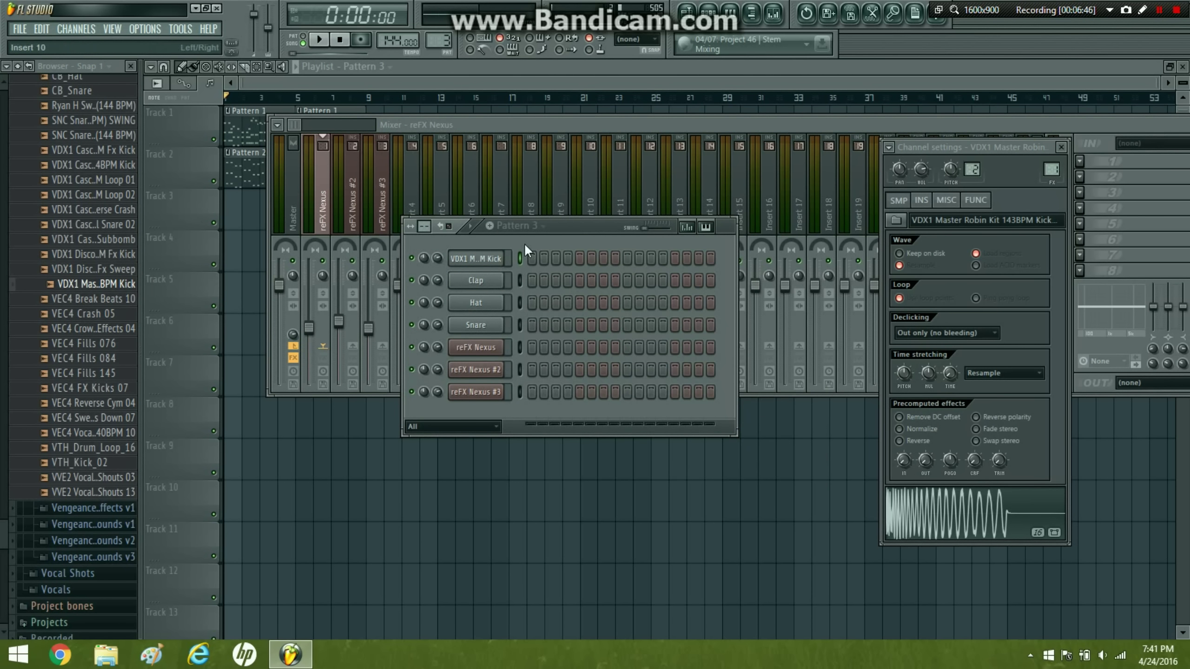
{"action": "right_click", "coordinate": [504, 251]}
{"action": "left_click", "coordinate": [542, 377]}
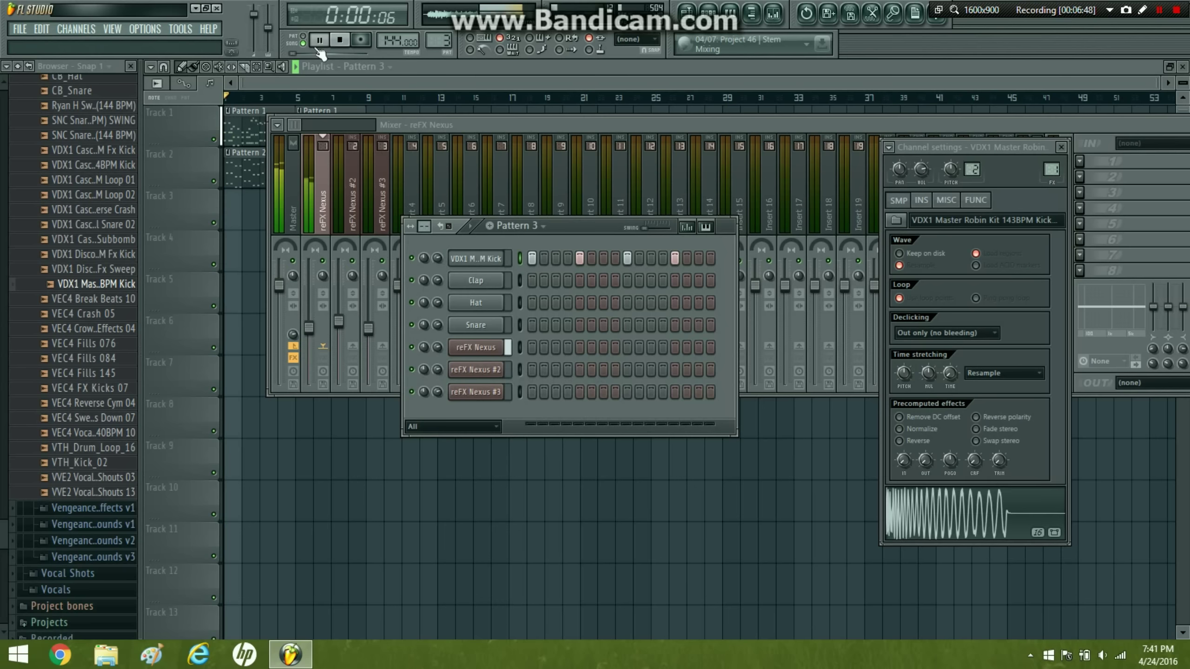
- Hide the sample browser, link the kick channel to mixer Insert 4, and lower that track's volume to about 94%
{"action": "left_click", "coordinate": [130, 66]}
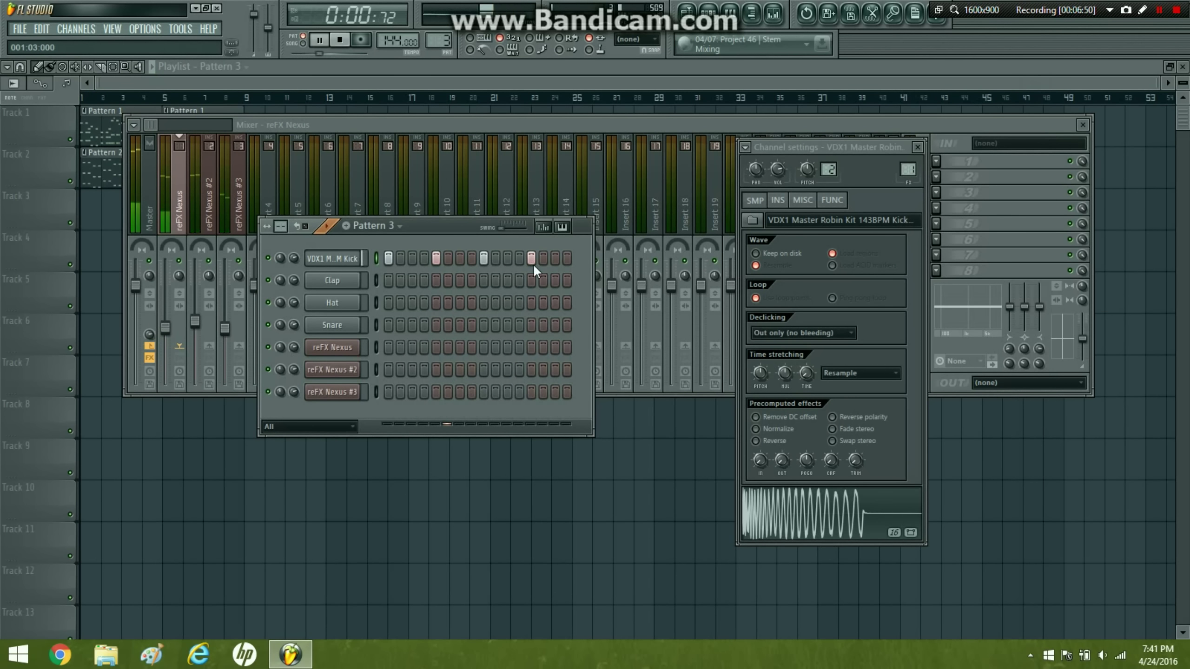
{"action": "key", "text": "Escape"}
{"action": "right_click", "coordinate": [269, 187]}
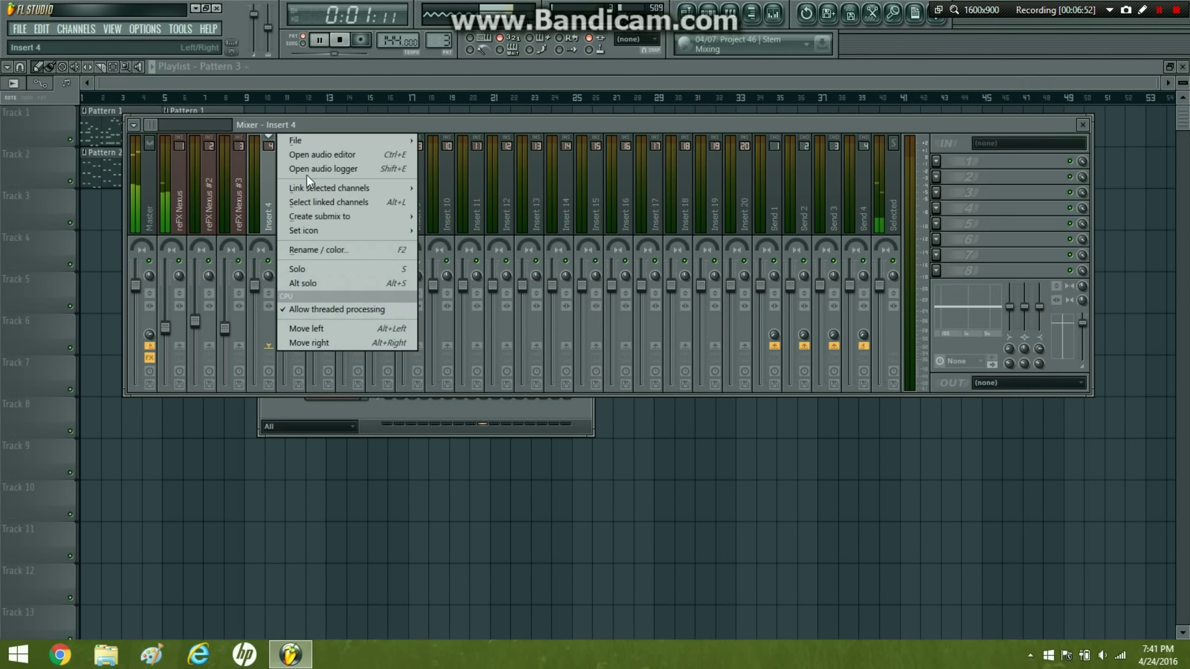
{"action": "left_click", "coordinate": [438, 190]}
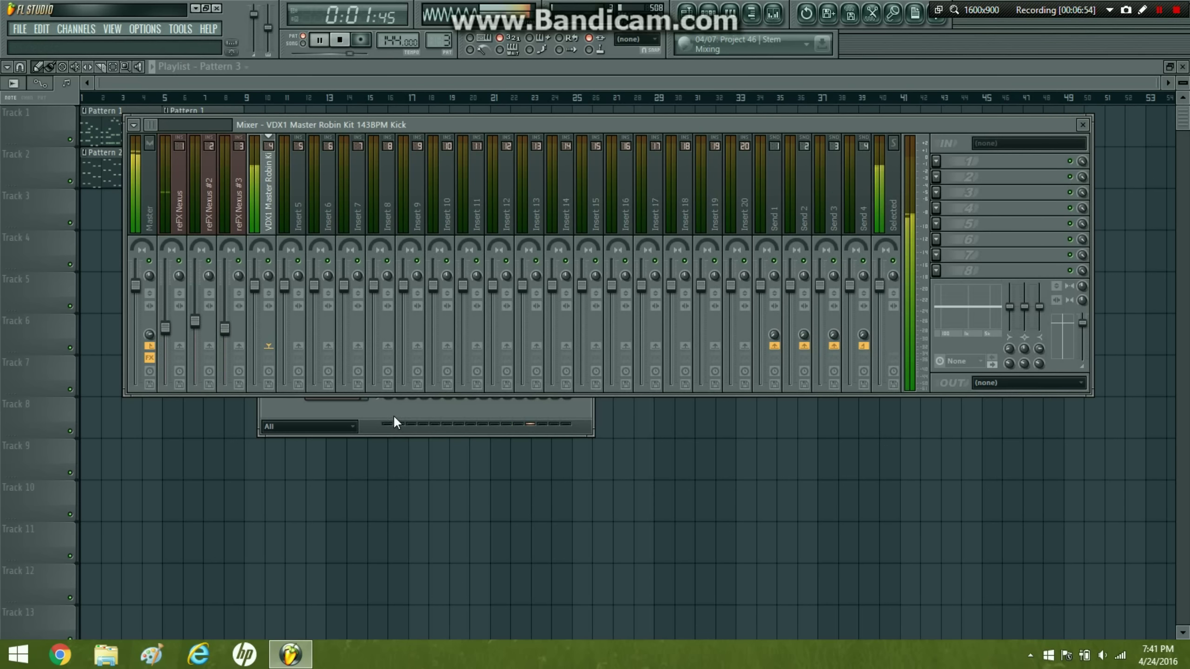
{"action": "left_click", "coordinate": [393, 415]}
{"action": "left_click", "coordinate": [255, 285]}
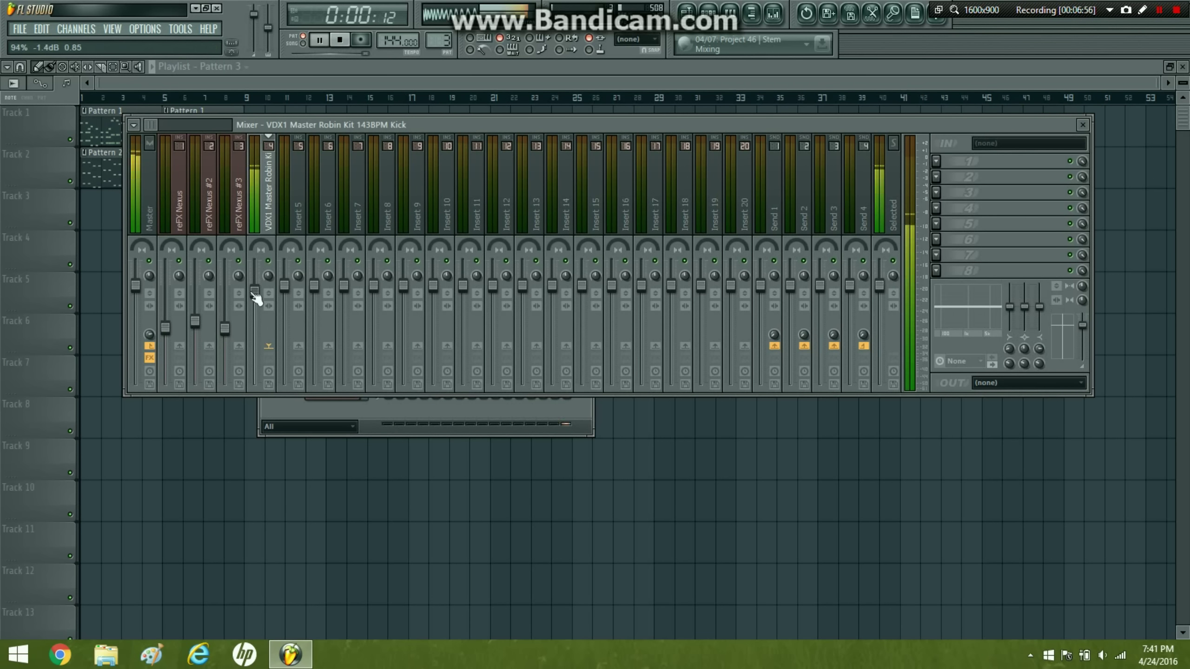
- Add Fruity Limiter to the first effect slot of the reFX Nexus mixer track
{"action": "left_click", "coordinate": [936, 161]}
{"action": "left_click", "coordinate": [1086, 217]}
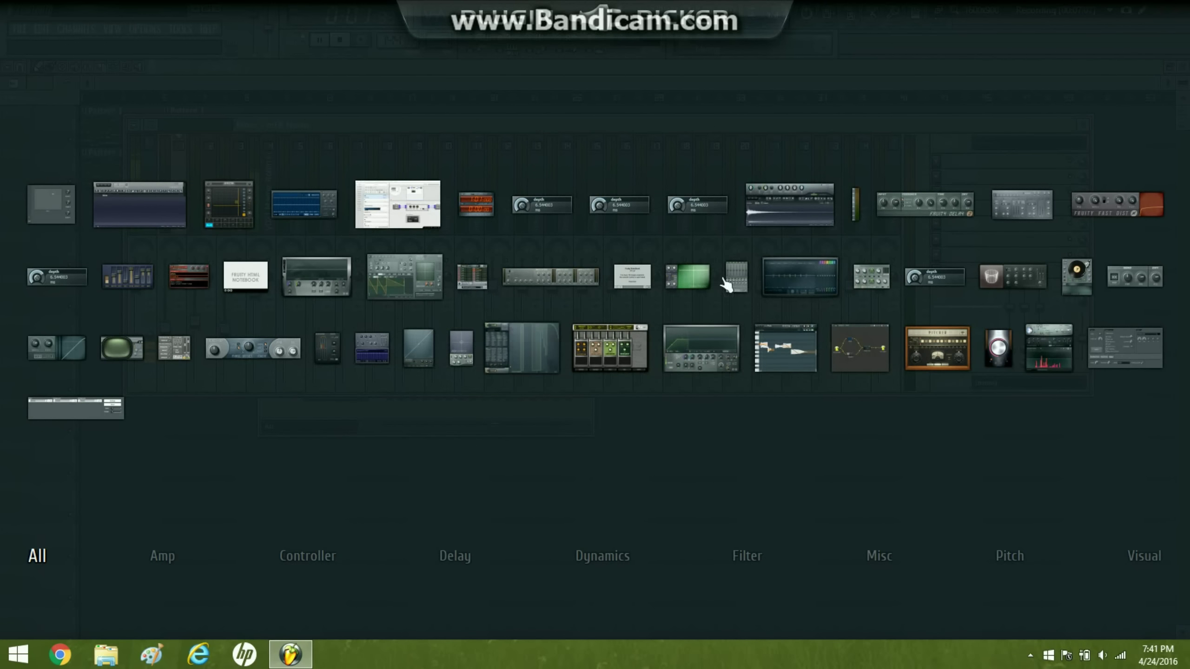
{"action": "left_click", "coordinate": [301, 284]}
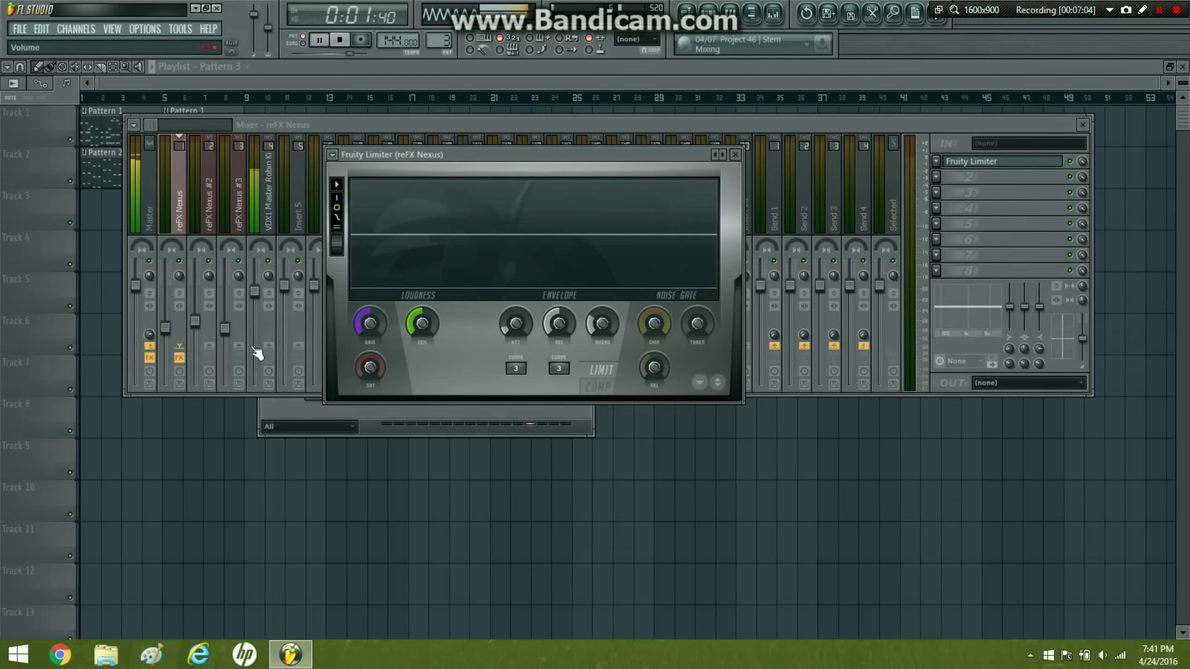
- Try to sidechain the reFX Nexus mixer track to the kick track
{"action": "right_click", "coordinate": [269, 346]}
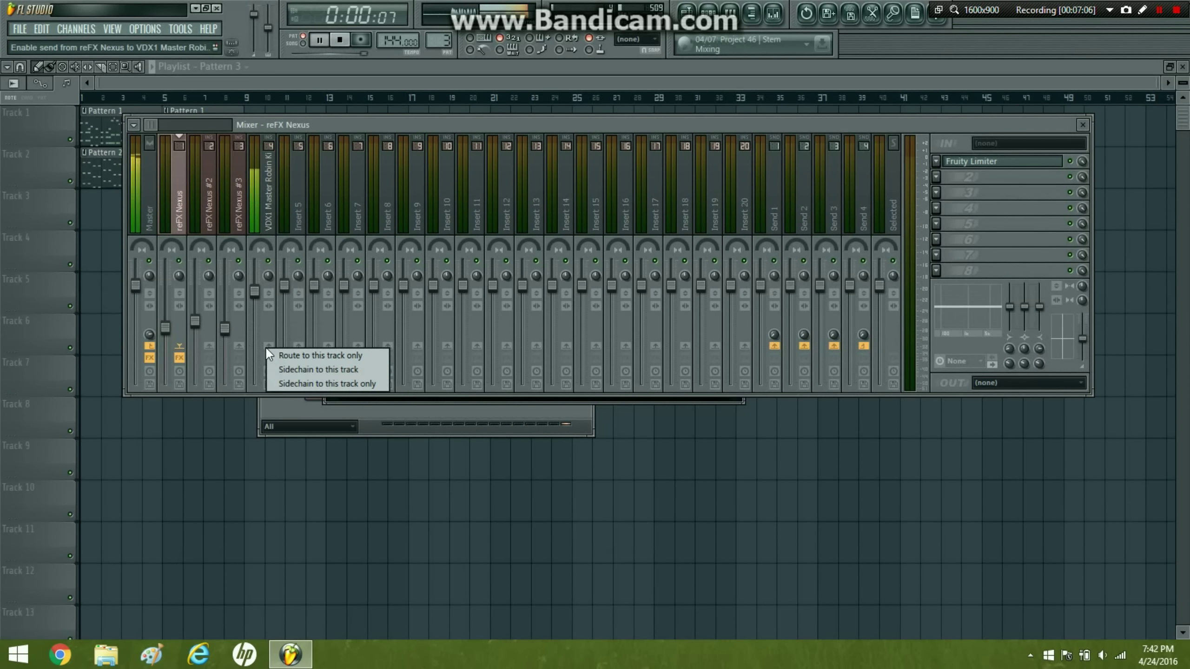
{"action": "left_click", "coordinate": [303, 369]}
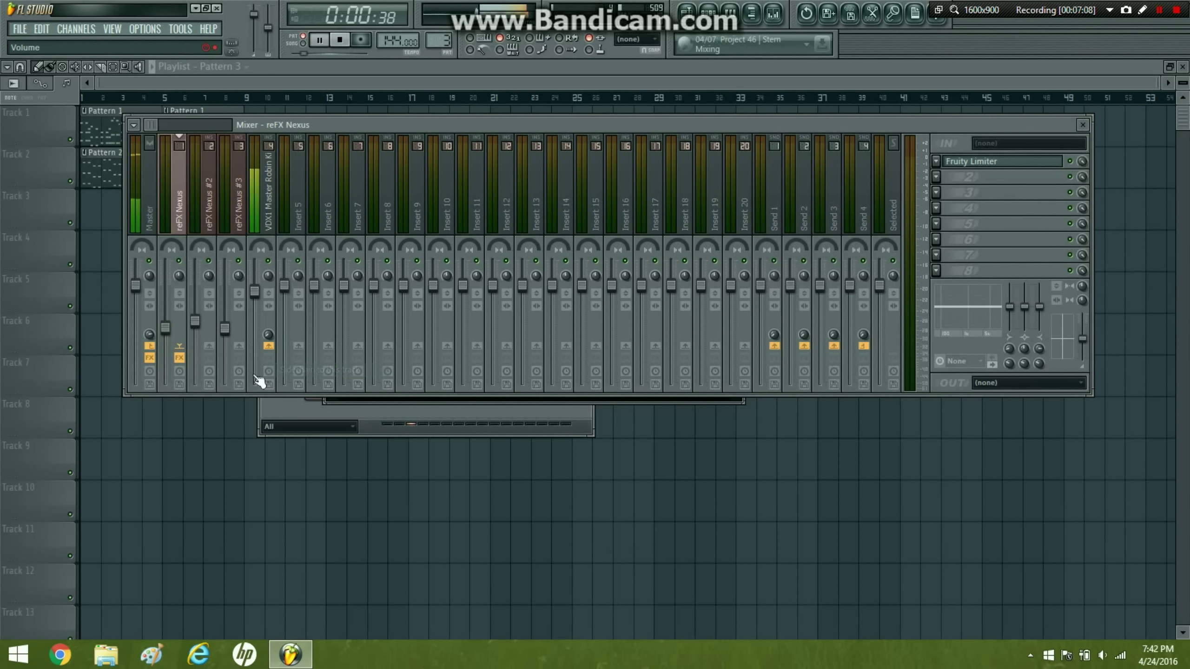
- Load the Sidechain 2 preset in the reFX Nexus track's Fruity Limiter and close the effect window
{"action": "left_click", "coordinate": [984, 162]}
{"action": "left_click", "coordinate": [331, 156]}
{"action": "mouse_move", "coordinate": [367, 192]}
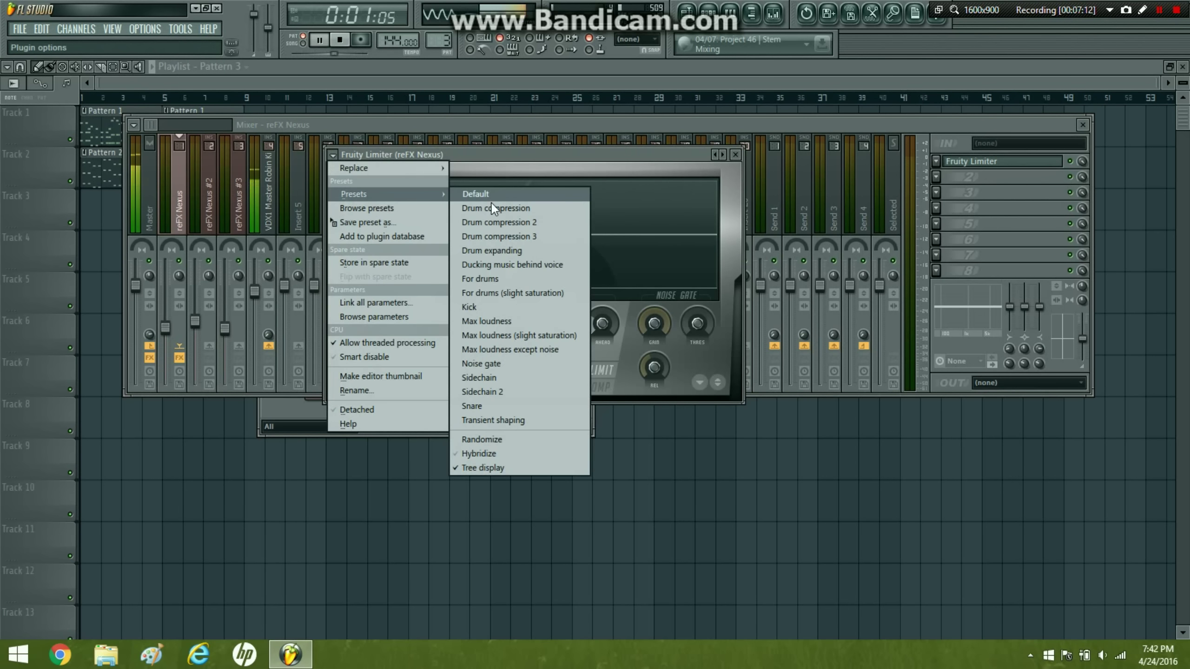
{"action": "left_click", "coordinate": [509, 392]}
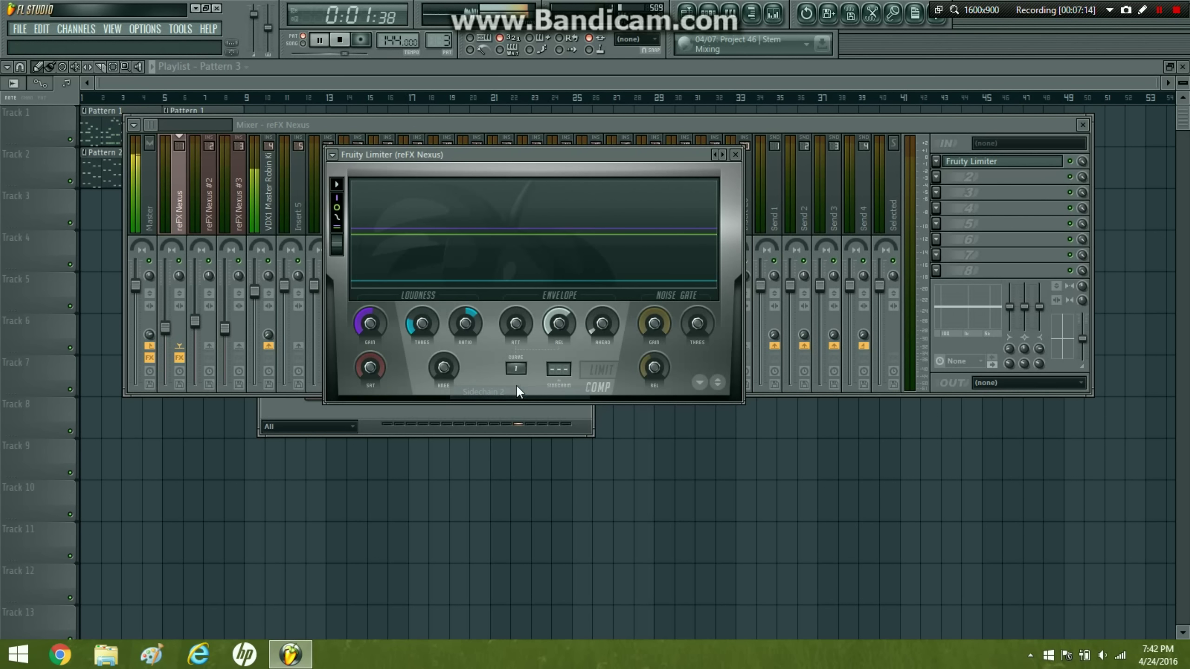
{"action": "left_click", "coordinate": [735, 155]}
- Remove the send from the reFX Nexus mixer track to the kick track
{"action": "left_click", "coordinate": [262, 192]}
{"action": "left_click", "coordinate": [178, 211]}
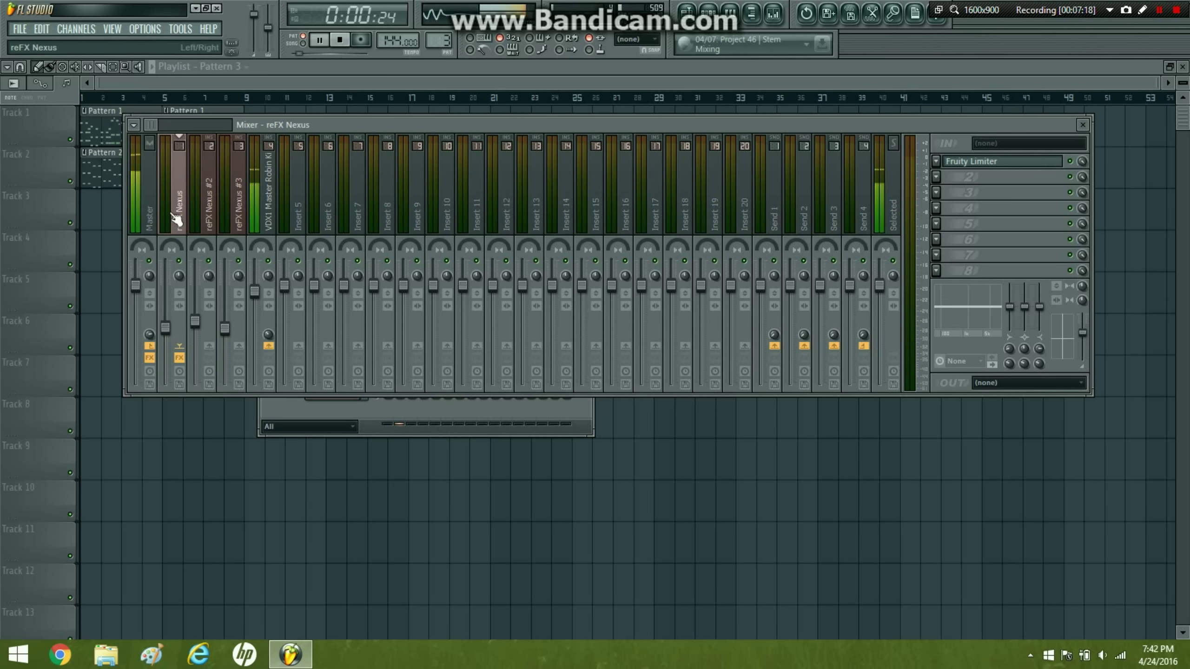
{"action": "left_click", "coordinate": [269, 346]}
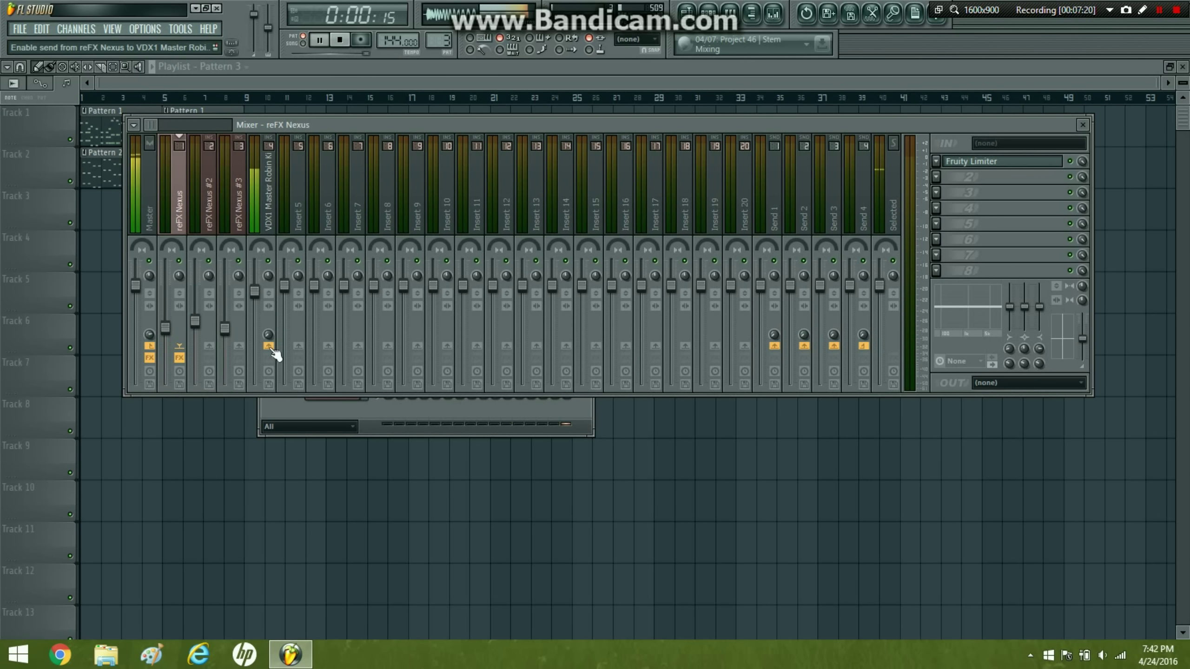
- Sidechain the kick track to the reFX Nexus track and set that track's Fruity Limiter sidechain input to 1
{"action": "left_click", "coordinate": [258, 206]}
{"action": "right_click", "coordinate": [180, 349]}
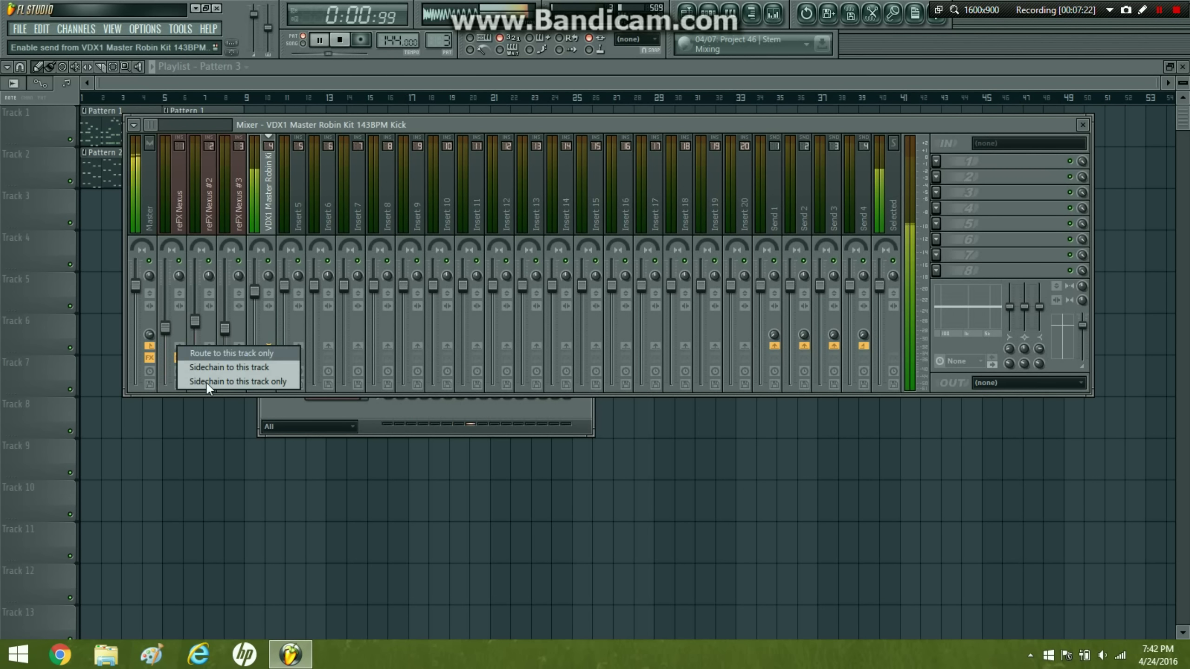
{"action": "left_click", "coordinate": [212, 373]}
{"action": "left_click", "coordinate": [175, 196]}
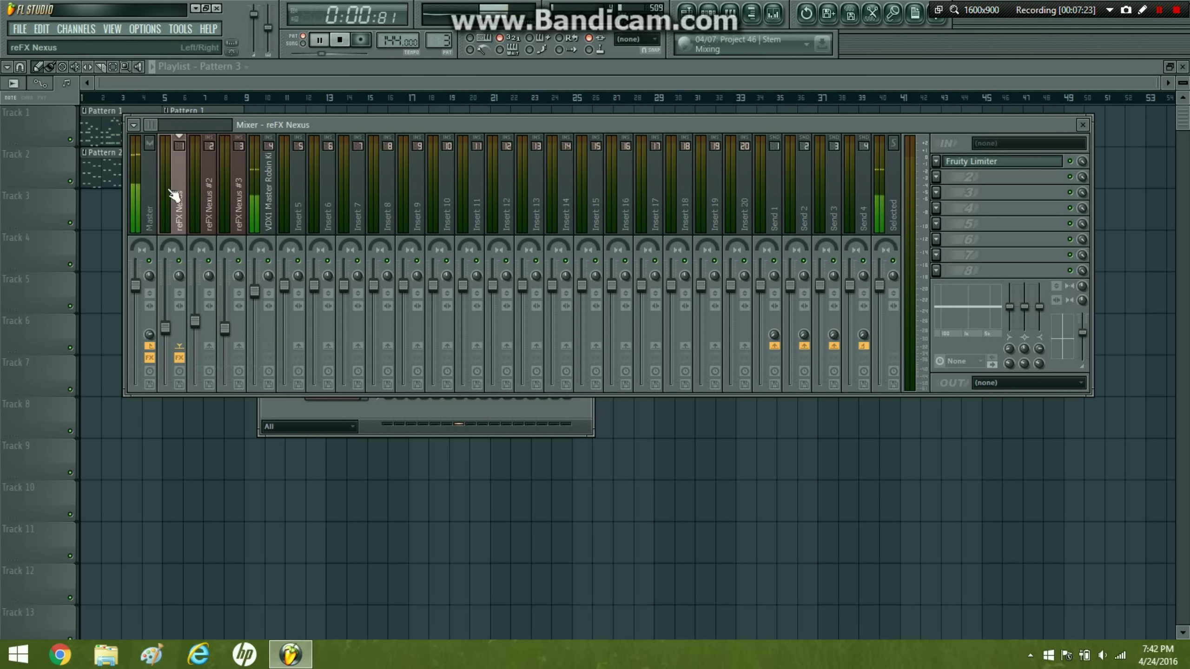
{"action": "left_click", "coordinate": [982, 162]}
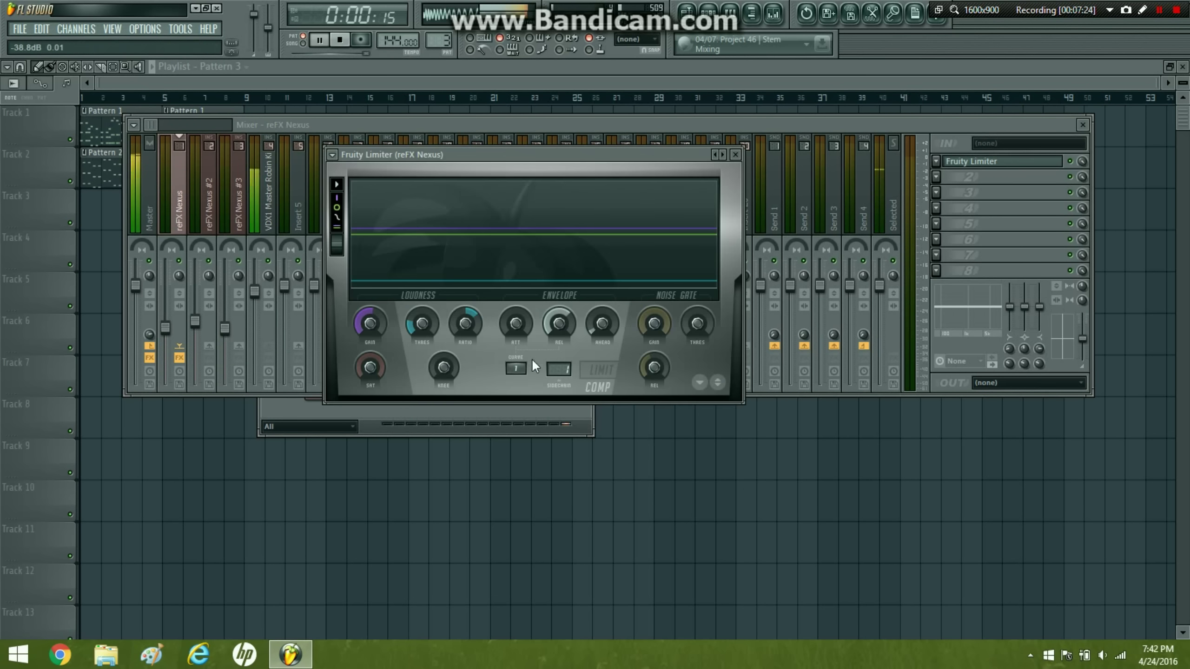
{"action": "left_click", "coordinate": [735, 156]}
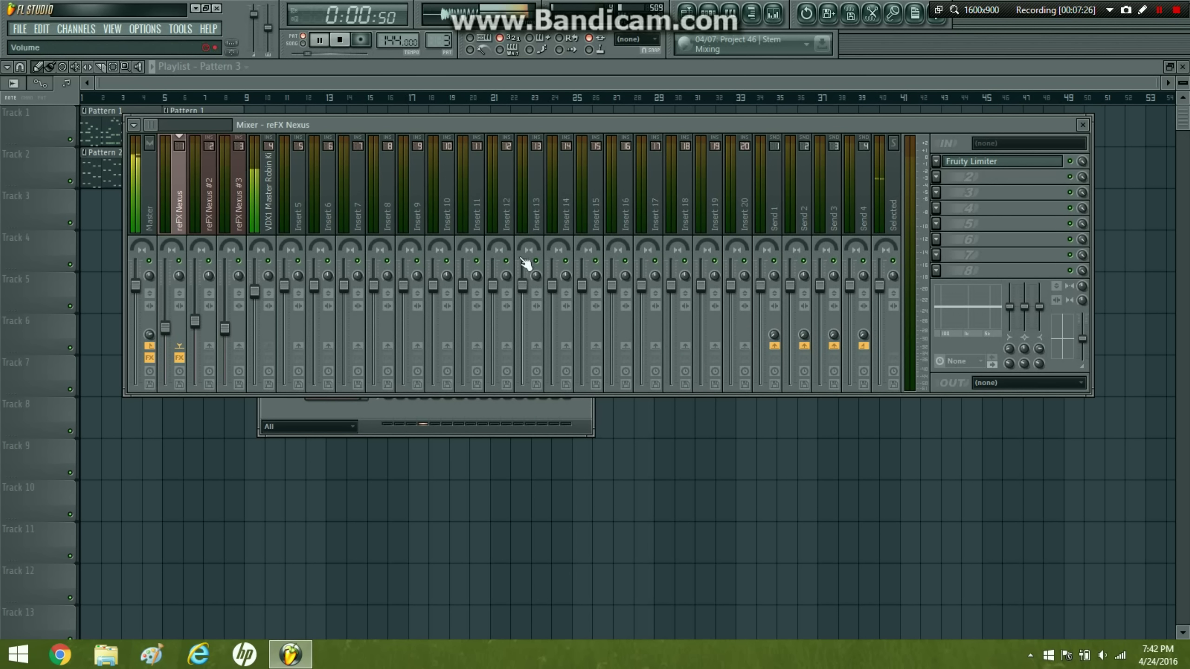
- Replace the first Pattern 2 clip on playlist Track 2 with Pattern 3 clips at bars 1, 2 and 3
{"action": "left_click", "coordinate": [102, 208]}
{"action": "left_click", "coordinate": [100, 166]}
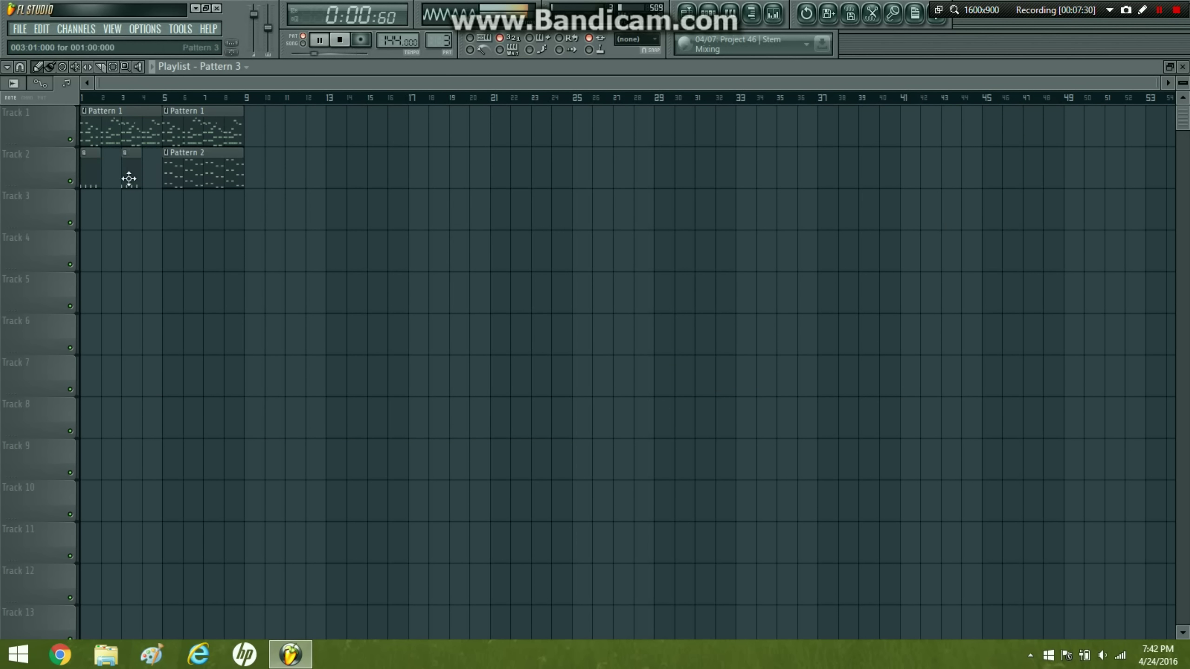
{"action": "left_click_drag", "start_coordinate": [128, 178], "coordinate": [108, 178]}
{"action": "left_click", "coordinate": [83, 96]}
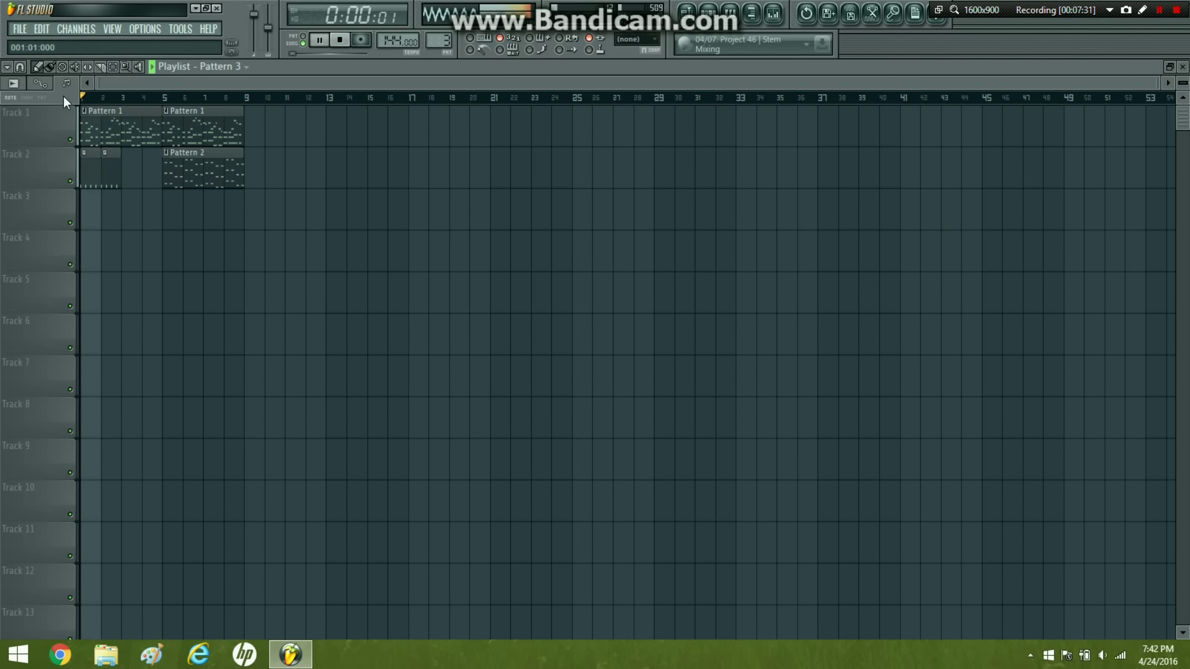
{"action": "left_click", "coordinate": [128, 164]}
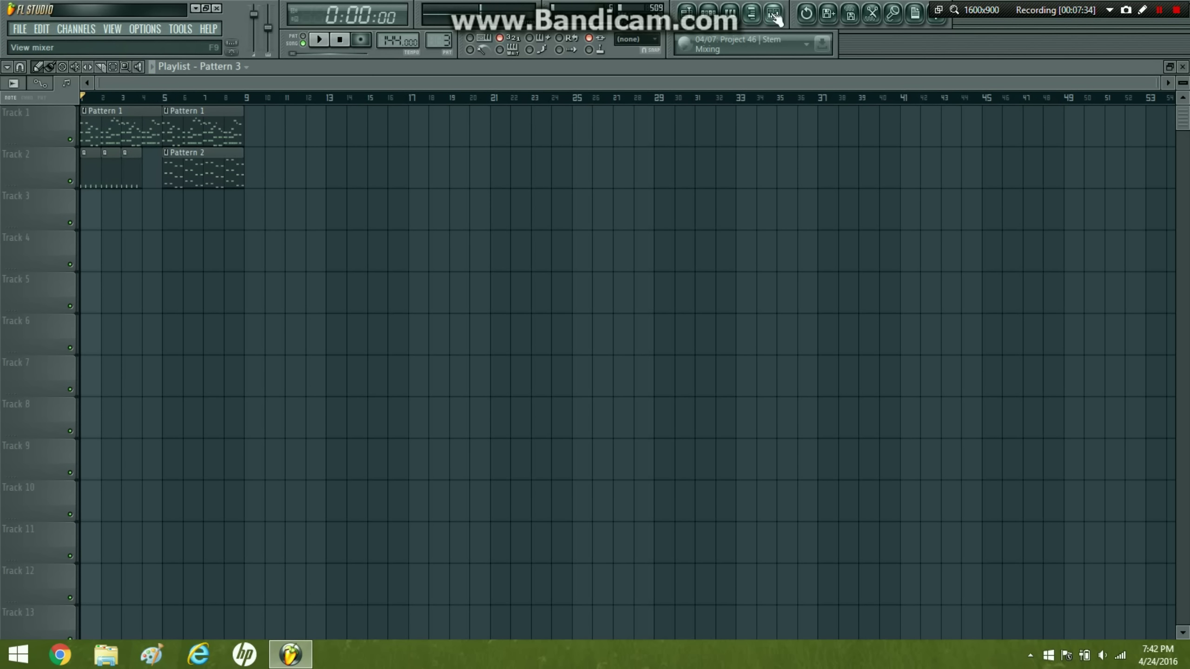
- Play the song from the start with the reFX Nexus track's Fruity Limiter open to check the kick's sidechain ducking
{"action": "key", "text": "F9"}
{"action": "left_click", "coordinate": [970, 163]}
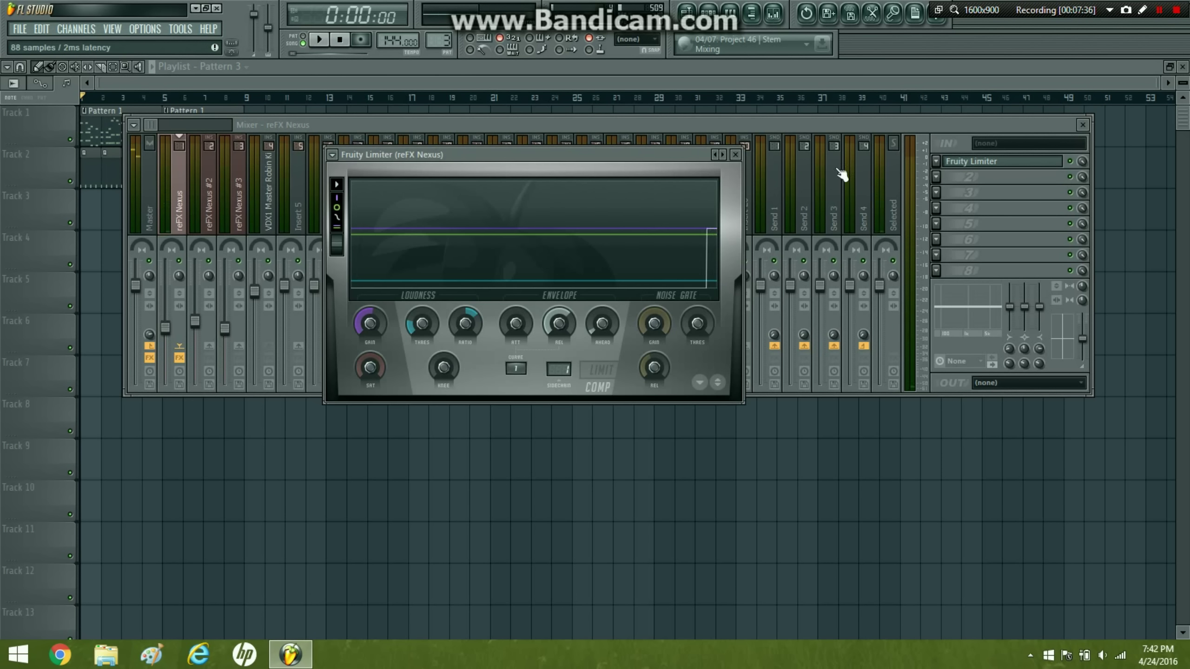
{"action": "key", "text": "space"}
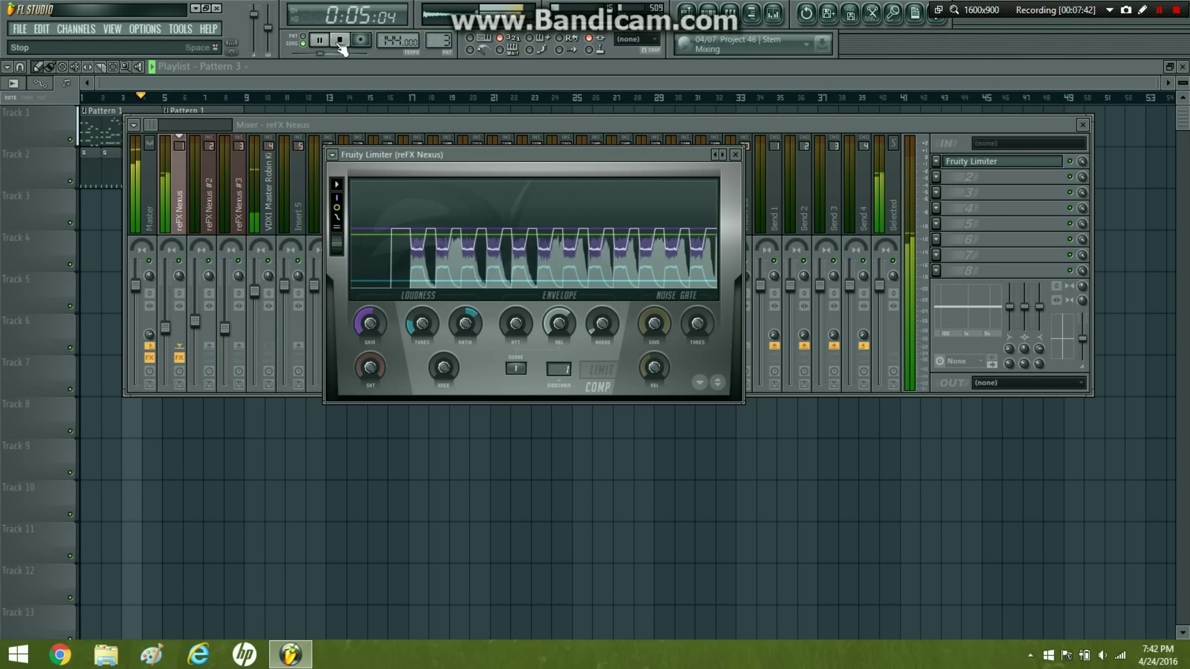
{"action": "left_click", "coordinate": [121, 97]}
{"action": "left_click_drag", "start_coordinate": [121, 98], "coordinate": [2, 107]}
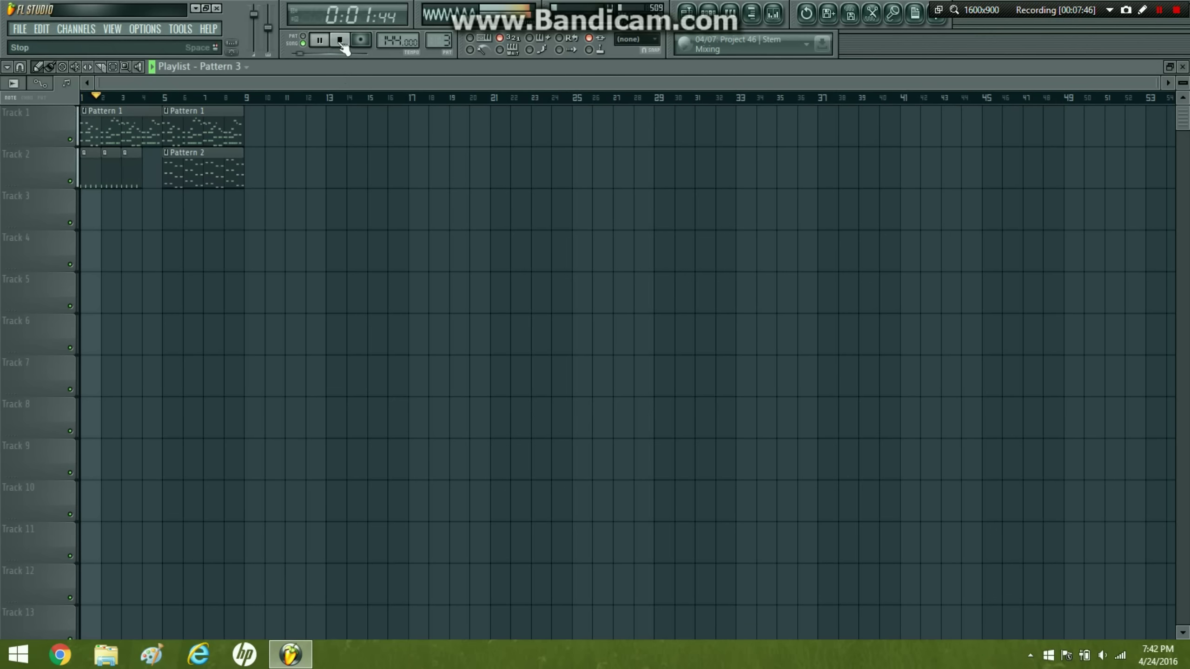
{"action": "key", "text": "F9"}
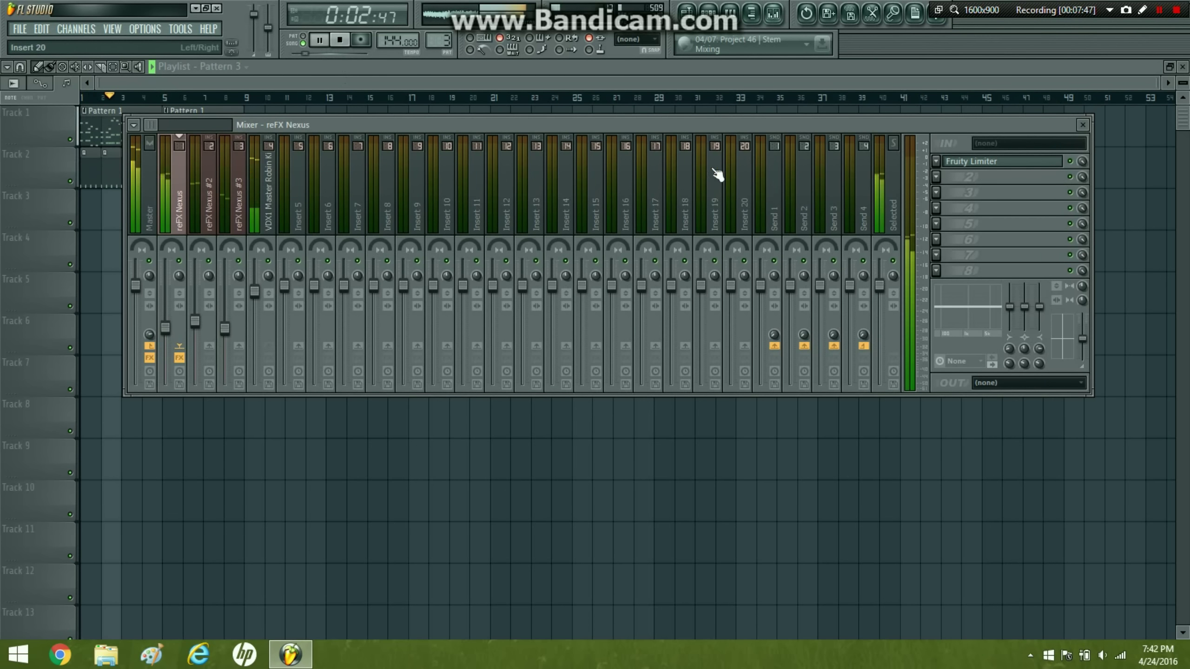
{"action": "left_click", "coordinate": [984, 162]}
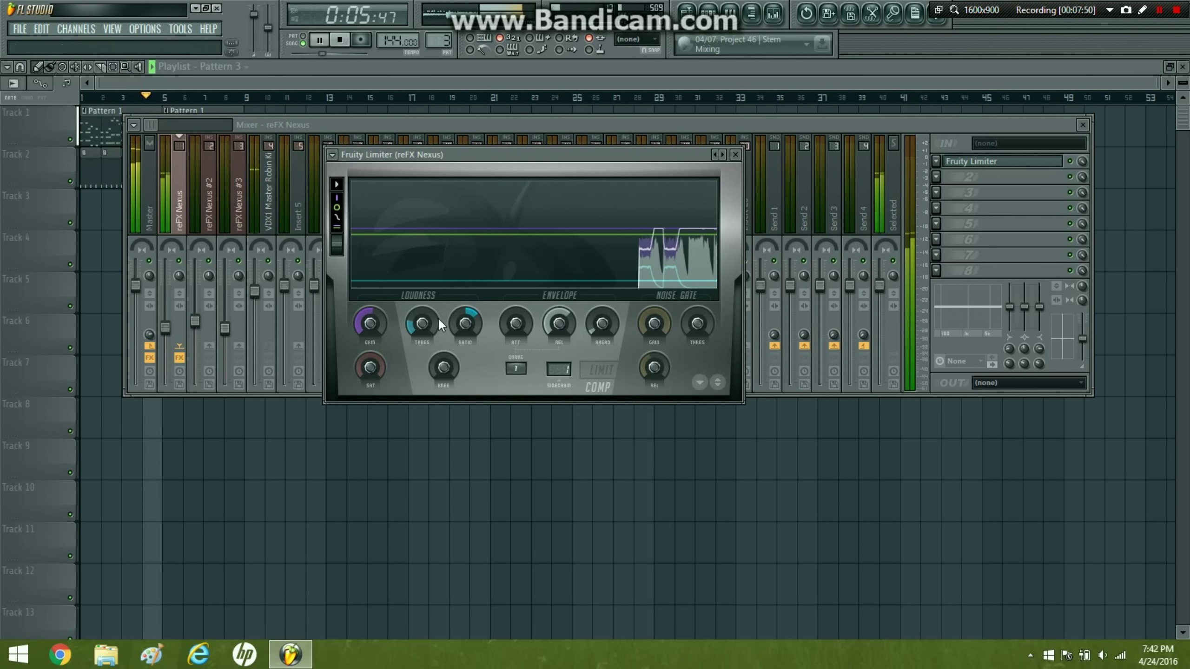
{"action": "left_click", "coordinate": [102, 98]}
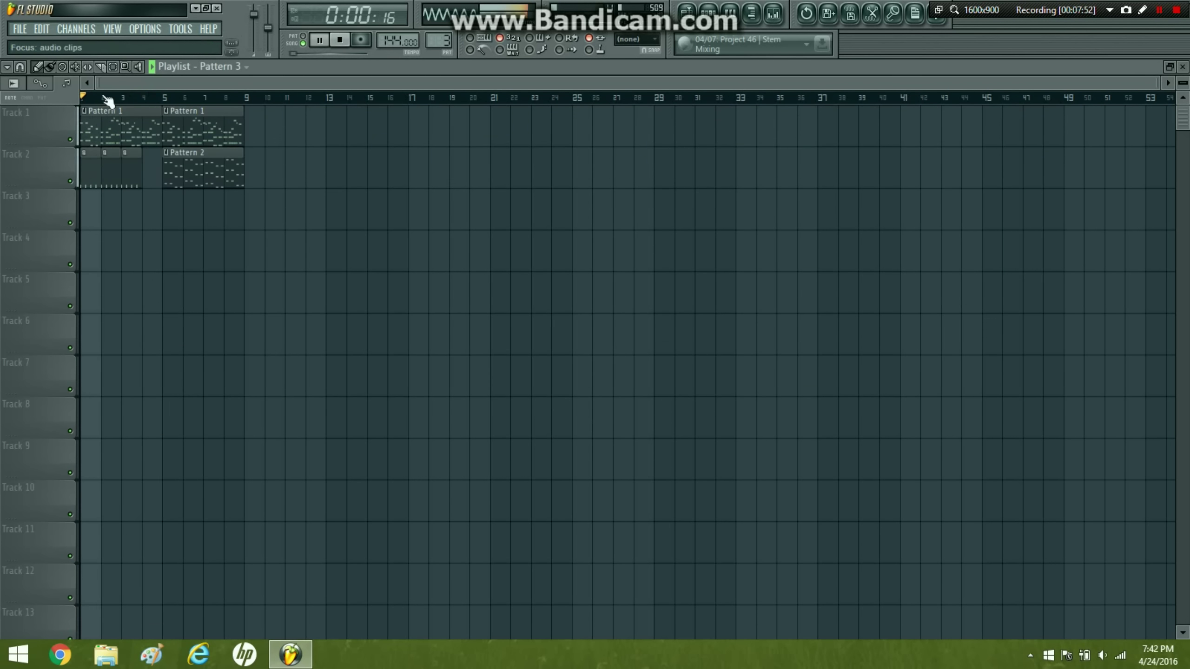
- Load the Sidechain 2 preset in the reFX Nexus mixer track's Fruity Limiter
{"action": "left_click", "coordinate": [774, 19]}
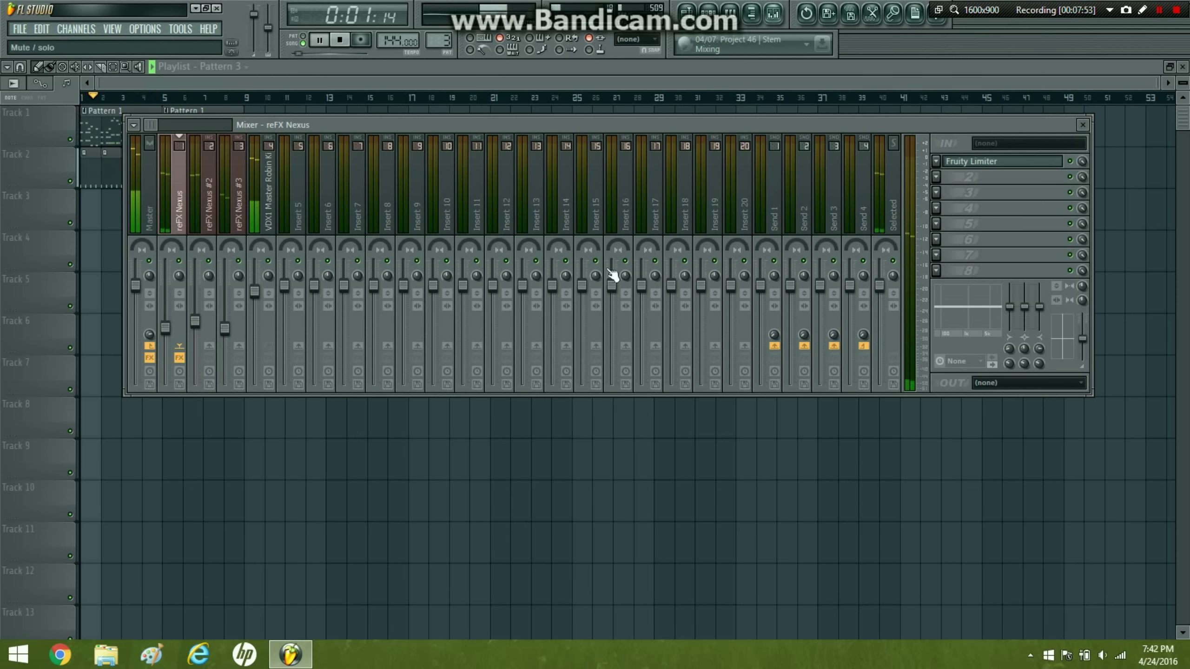
{"action": "left_click", "coordinate": [974, 164]}
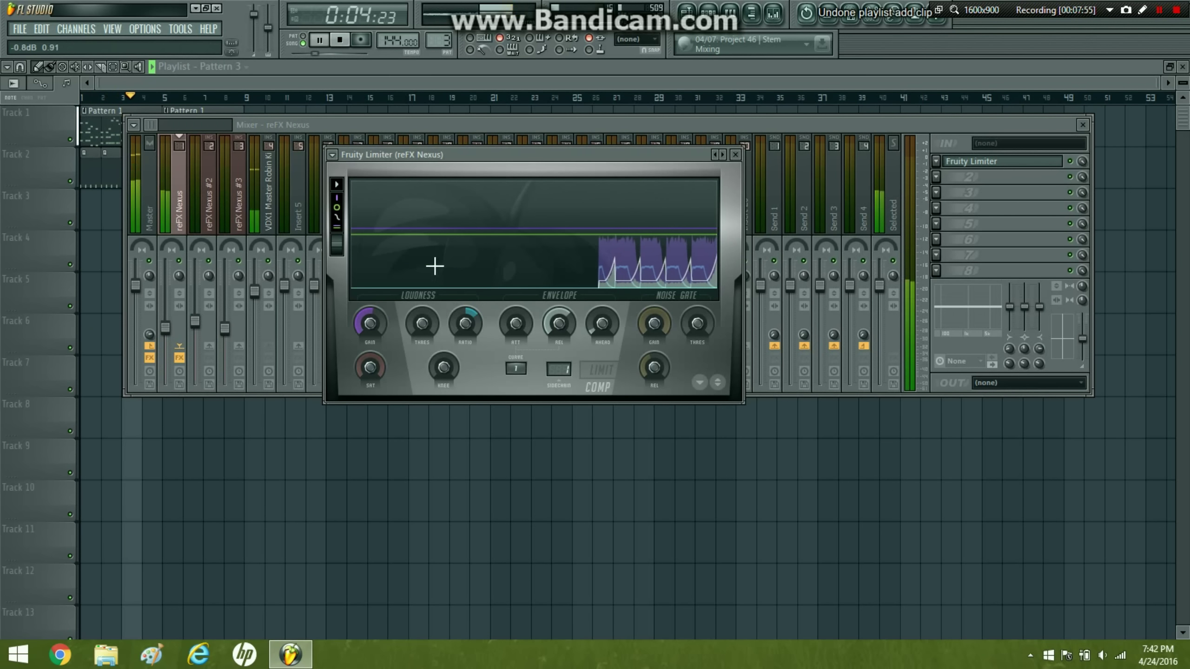
{"action": "left_click", "coordinate": [333, 155]}
{"action": "mouse_move", "coordinate": [361, 193]}
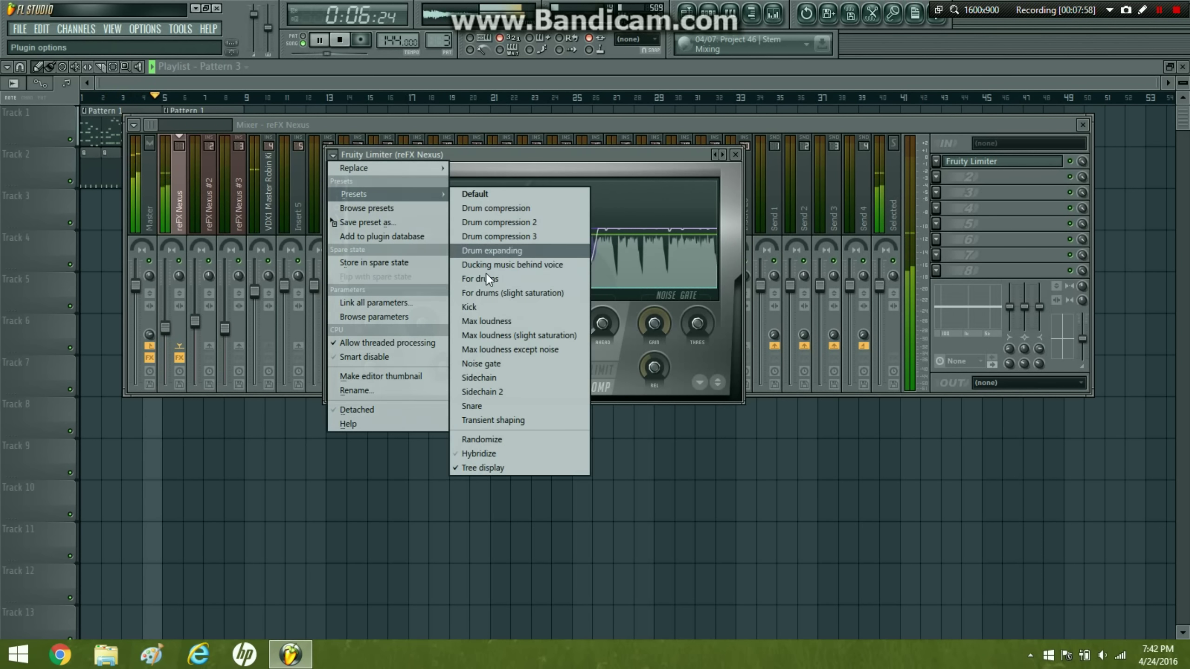
{"action": "left_click", "coordinate": [509, 395]}
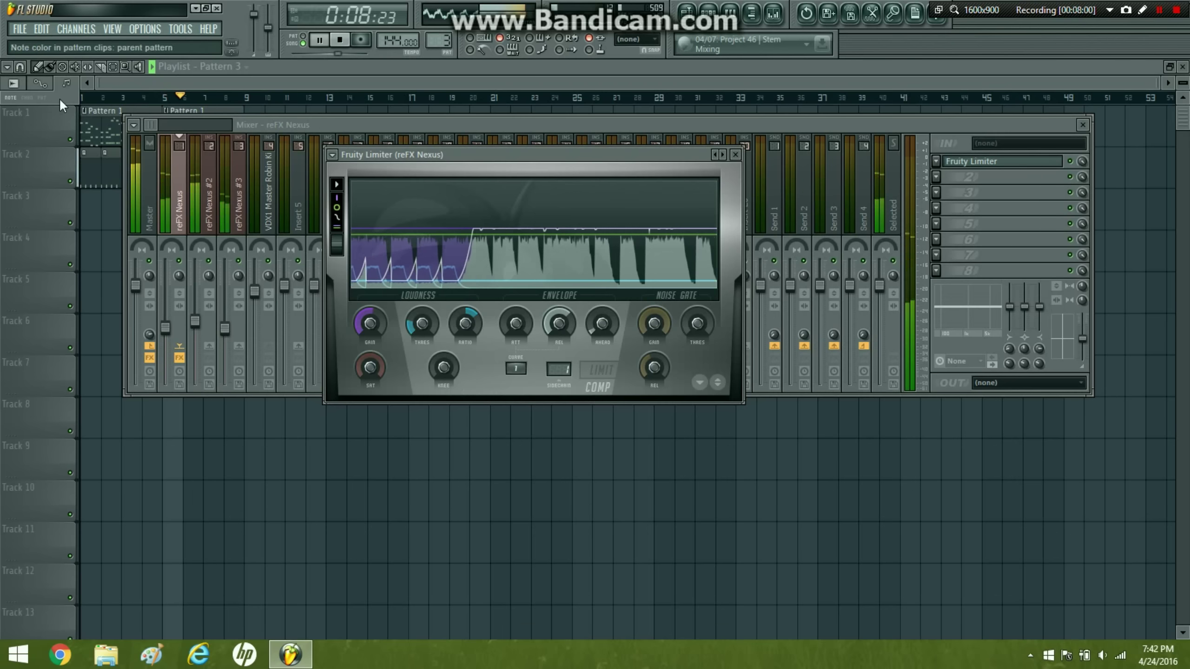
- Replay the song from the start and check the ducking in the reFX Nexus track's Fruity Limiter
{"action": "left_click", "coordinate": [87, 98]}
{"action": "left_click", "coordinate": [774, 14]}
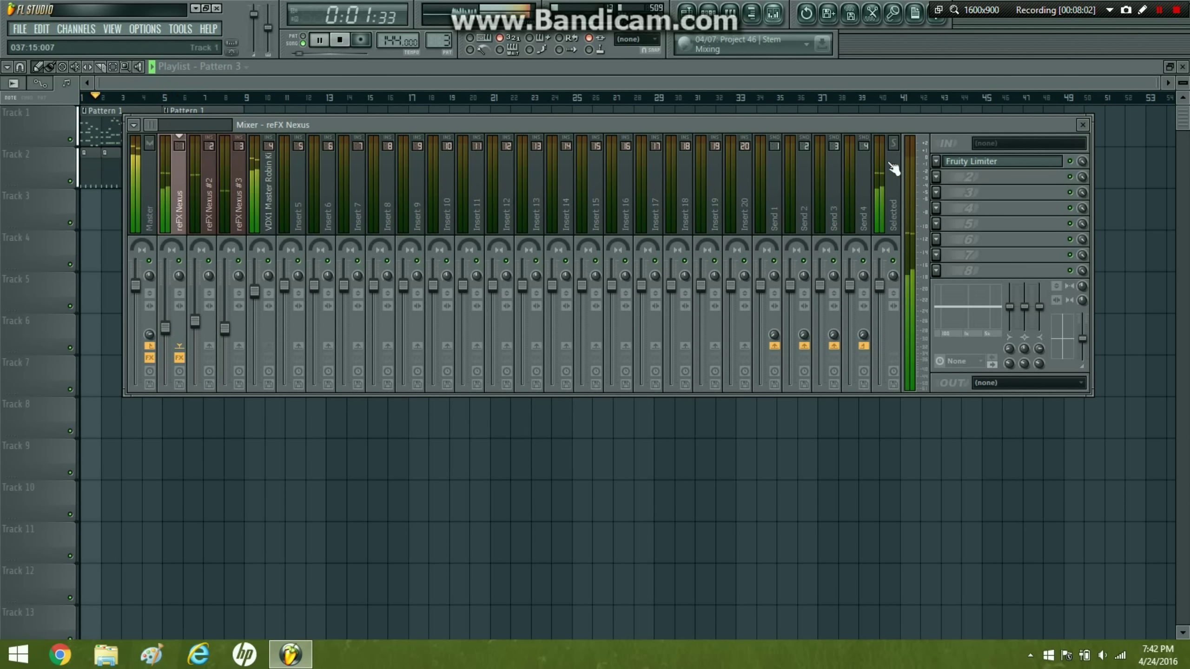
{"action": "left_click", "coordinate": [960, 164]}
{"action": "left_click", "coordinate": [792, 434]}
{"action": "right_click", "coordinate": [798, 443]}
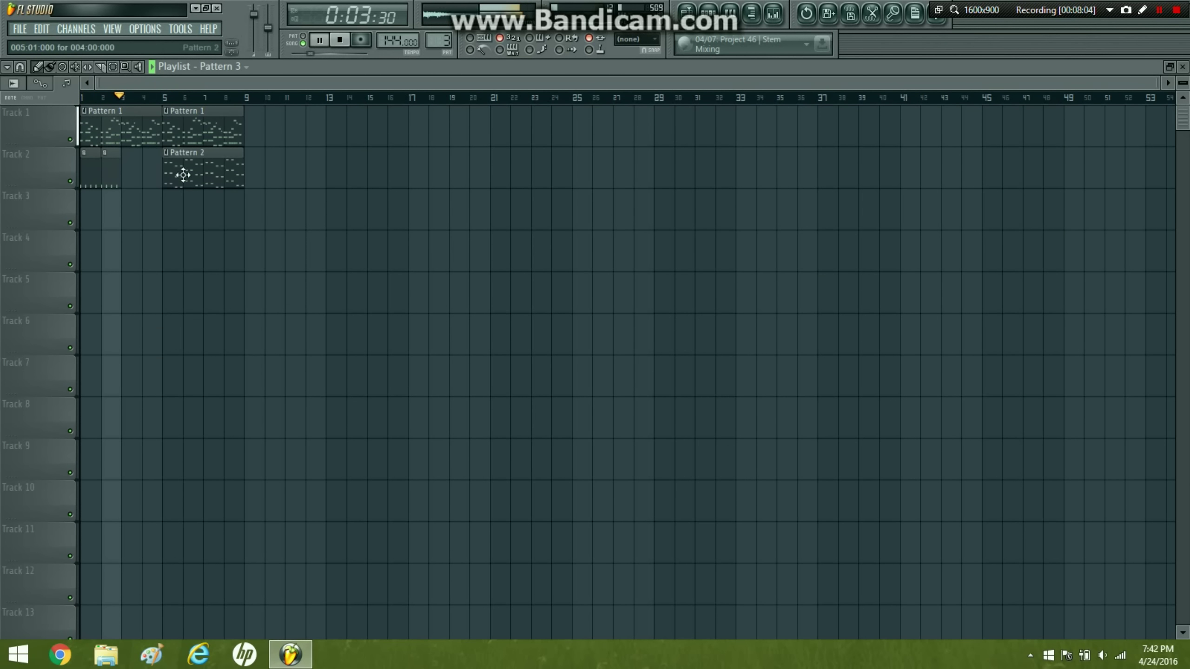
- Replace Track 2's Pattern 3 clips with a Pattern 2 clip at bar 1 and place Pattern 3 clips at bars 1 to 4 of Track 3
{"action": "right_click", "coordinate": [115, 183]}
{"action": "left_click", "coordinate": [340, 40]}
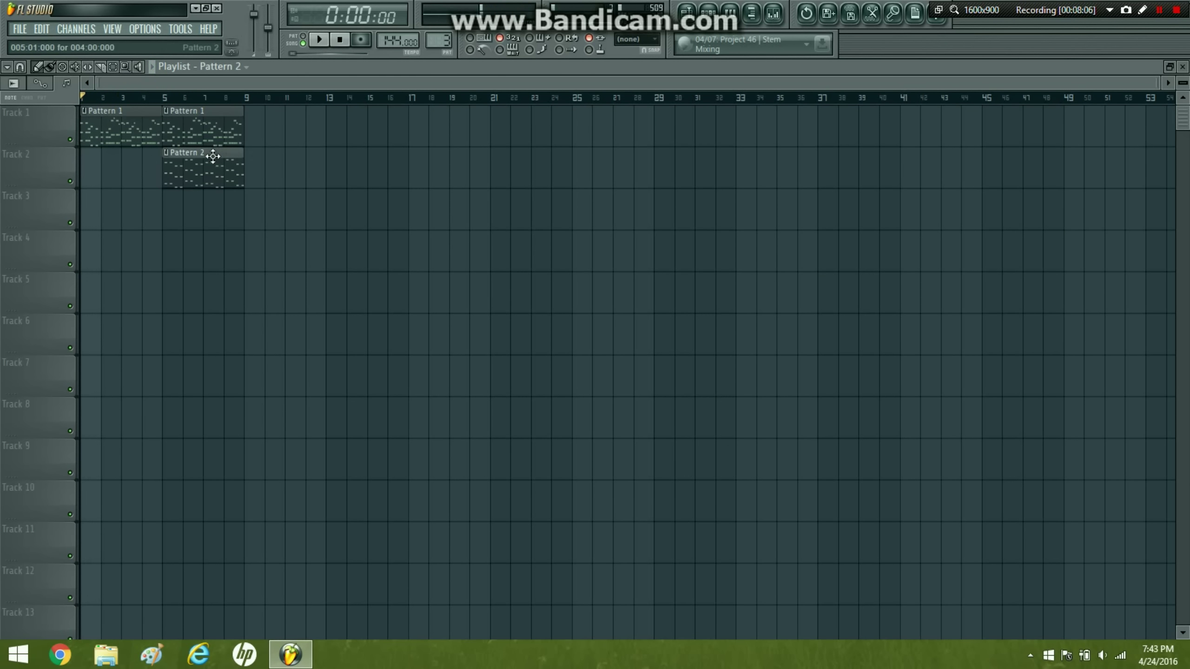
{"action": "left_click", "coordinate": [93, 169]}
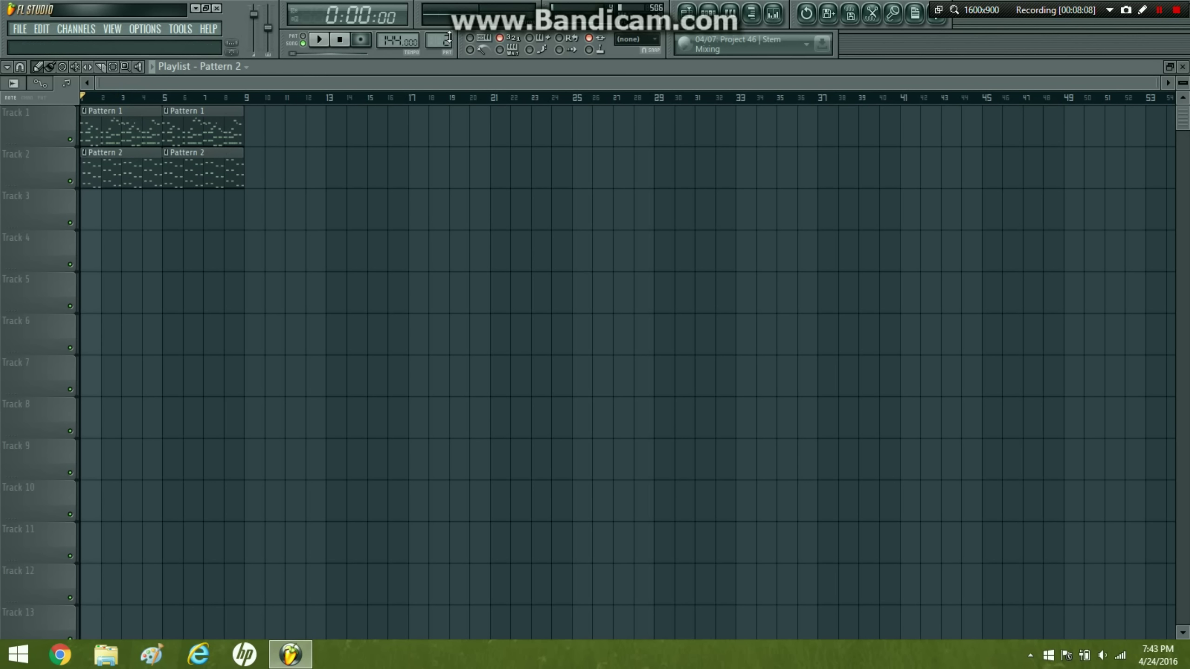
{"action": "left_click", "coordinate": [90, 211]}
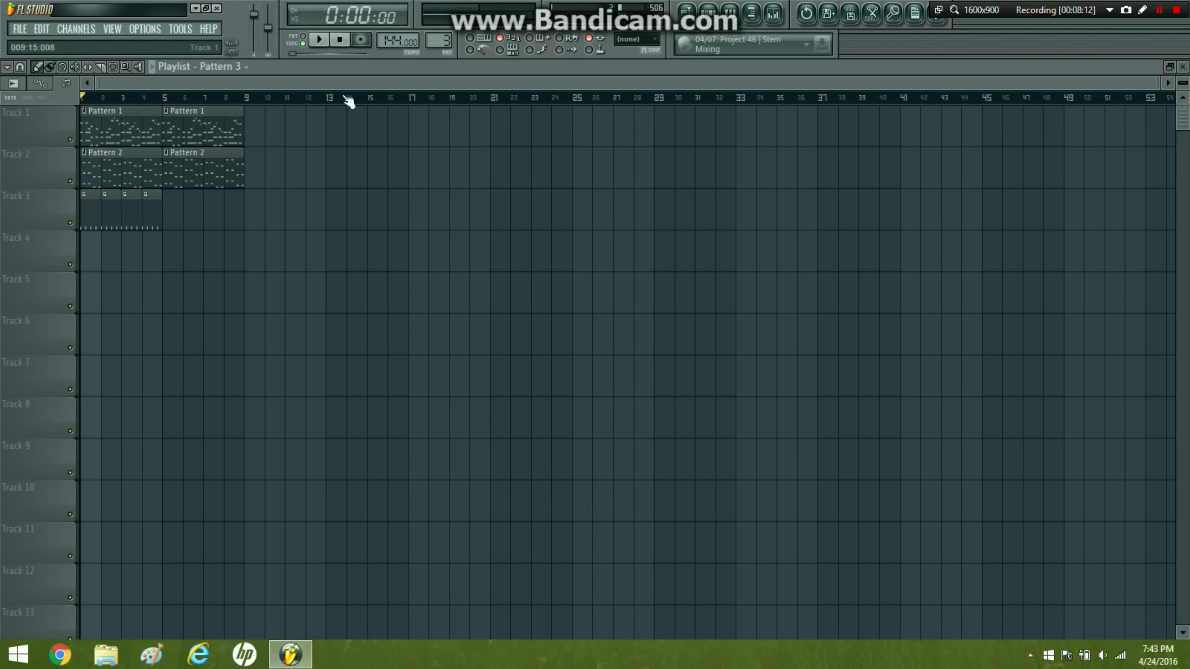
{"action": "left_click", "coordinate": [319, 40]}
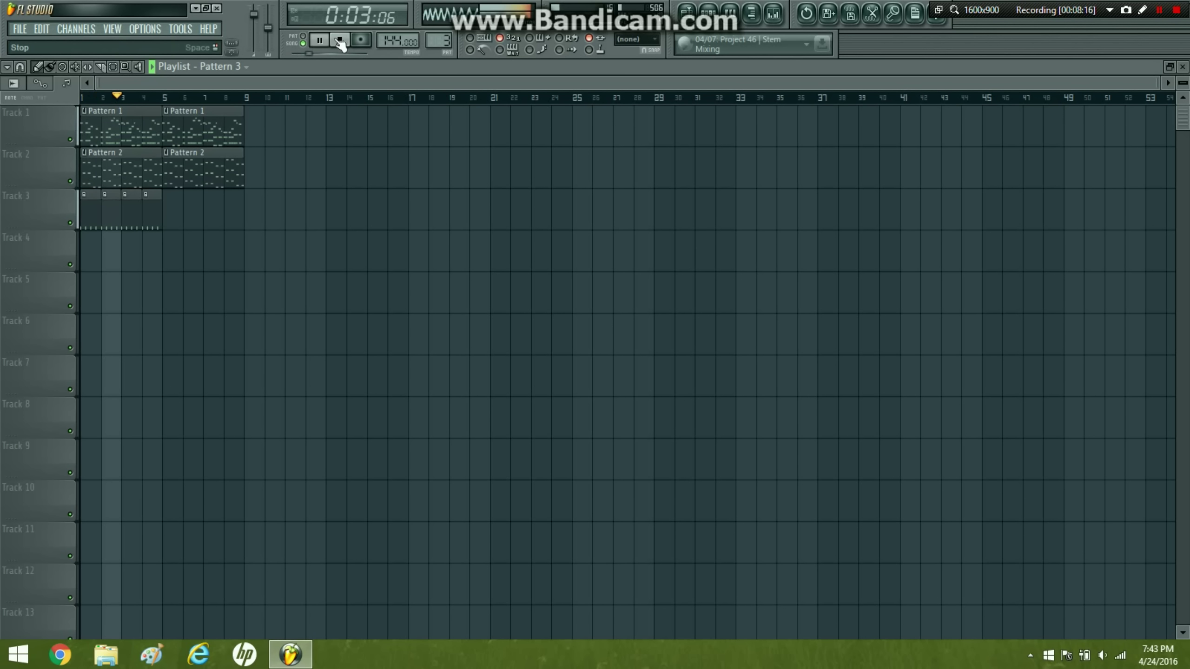
{"action": "left_click", "coordinate": [340, 42]}
- Insert LoudMax in the first effect slot of the kick's mixer track with its threshold at -3.1 dB
{"action": "left_click", "coordinate": [773, 13]}
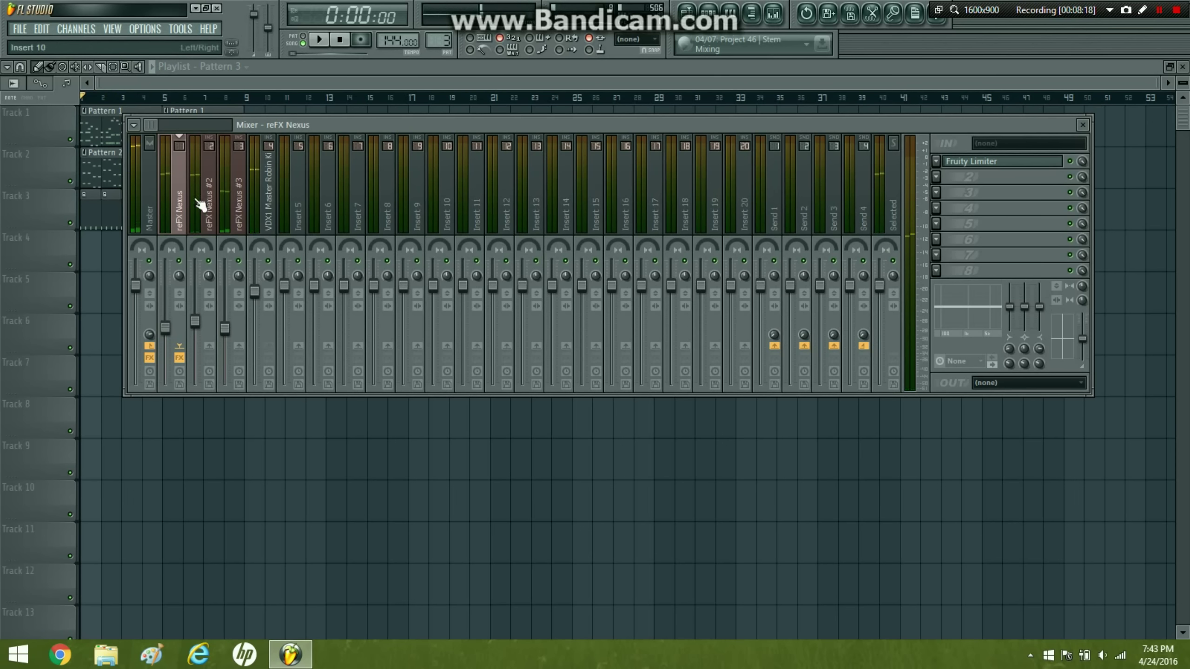
{"action": "left_click", "coordinate": [264, 192]}
{"action": "left_click", "coordinate": [933, 160]}
{"action": "mouse_move", "coordinate": [993, 177]}
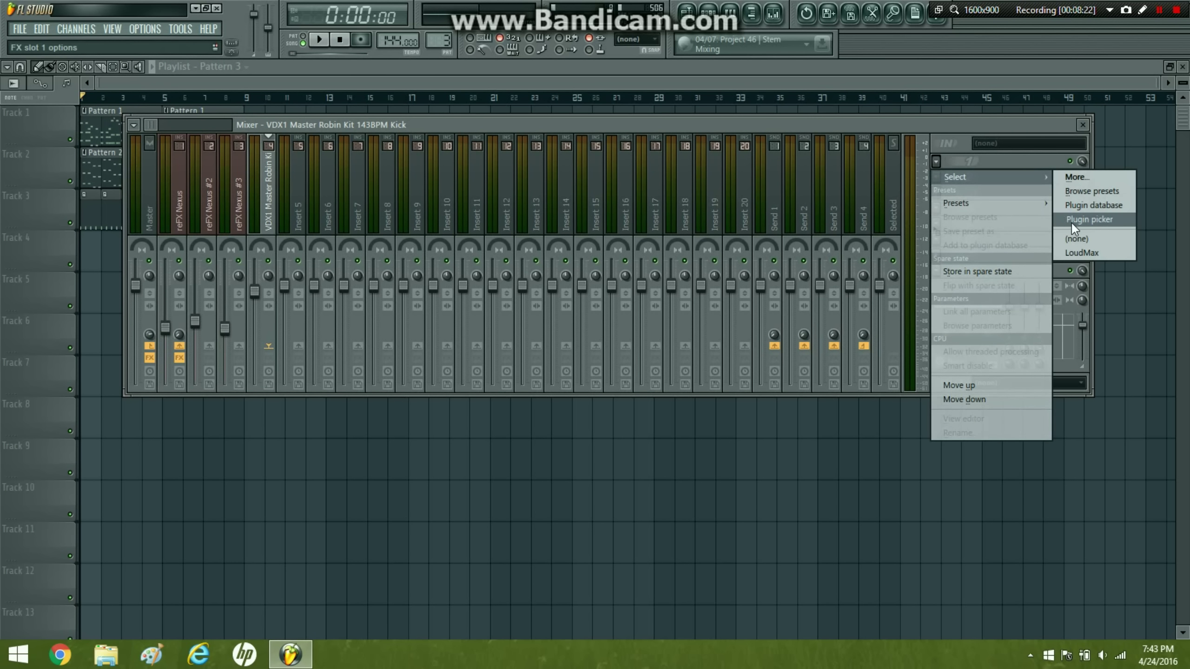
{"action": "left_click", "coordinate": [1079, 252]}
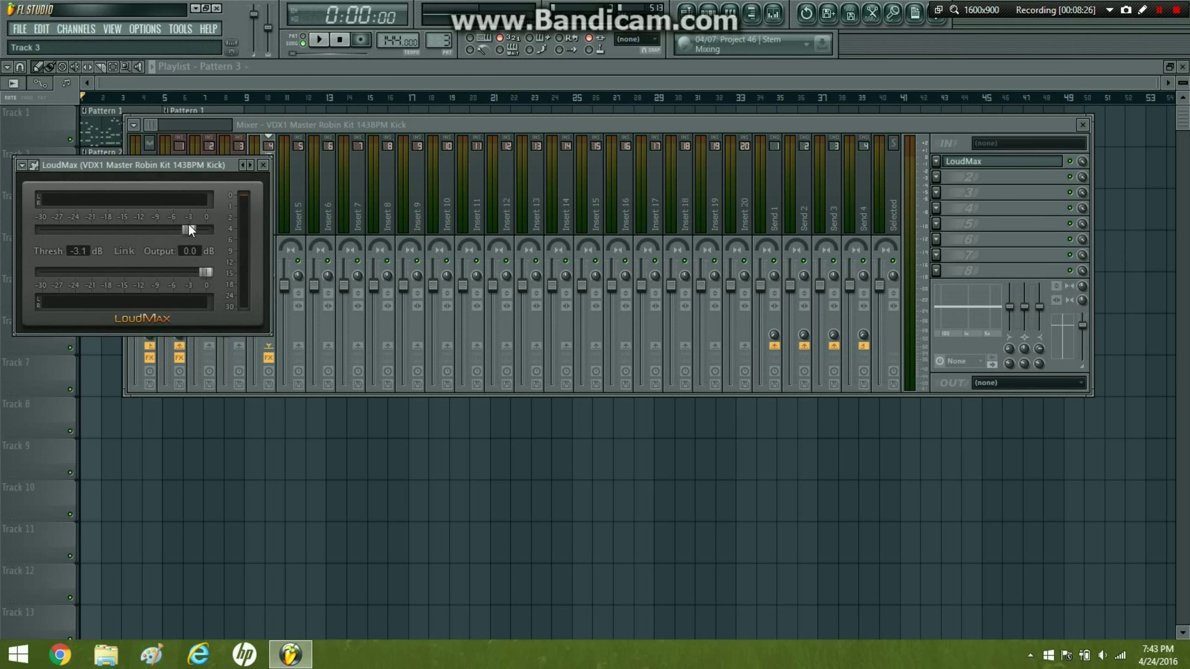
{"action": "left_click", "coordinate": [263, 165]}
- Add Fruity Parametric EQ 2 to the kick track's second effect slot and load its Kick 2 preset
{"action": "left_click", "coordinate": [936, 176]}
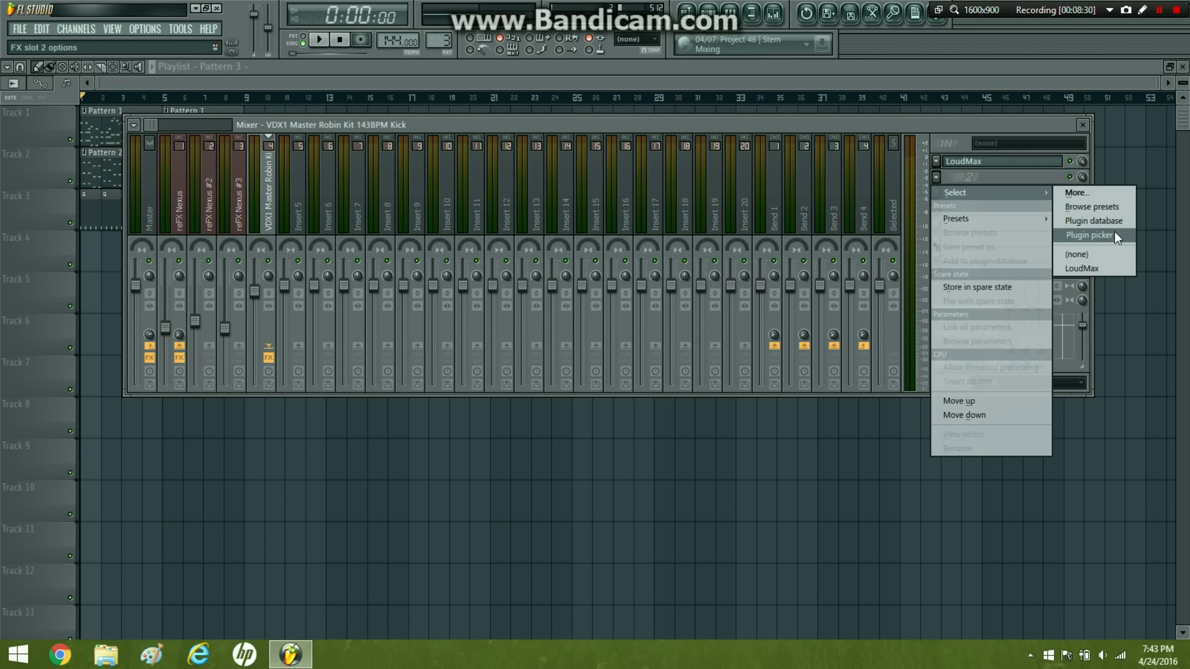
{"action": "left_click", "coordinate": [1114, 231]}
{"action": "mouse_move", "coordinate": [715, 344]}
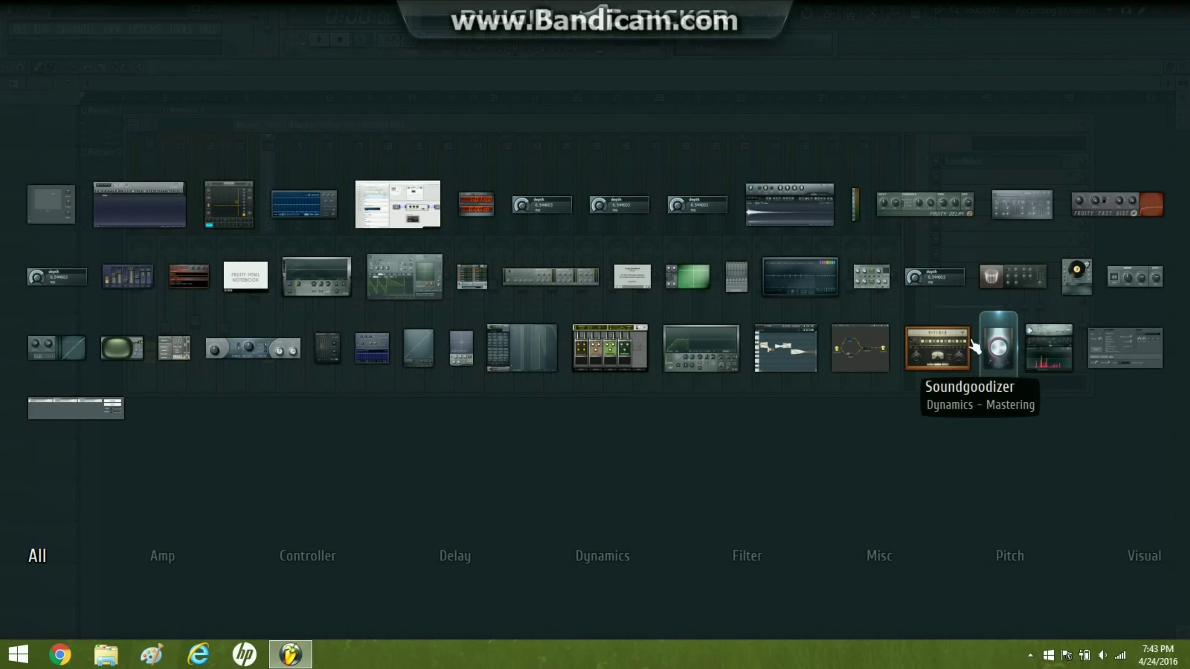
{"action": "left_click", "coordinate": [810, 288]}
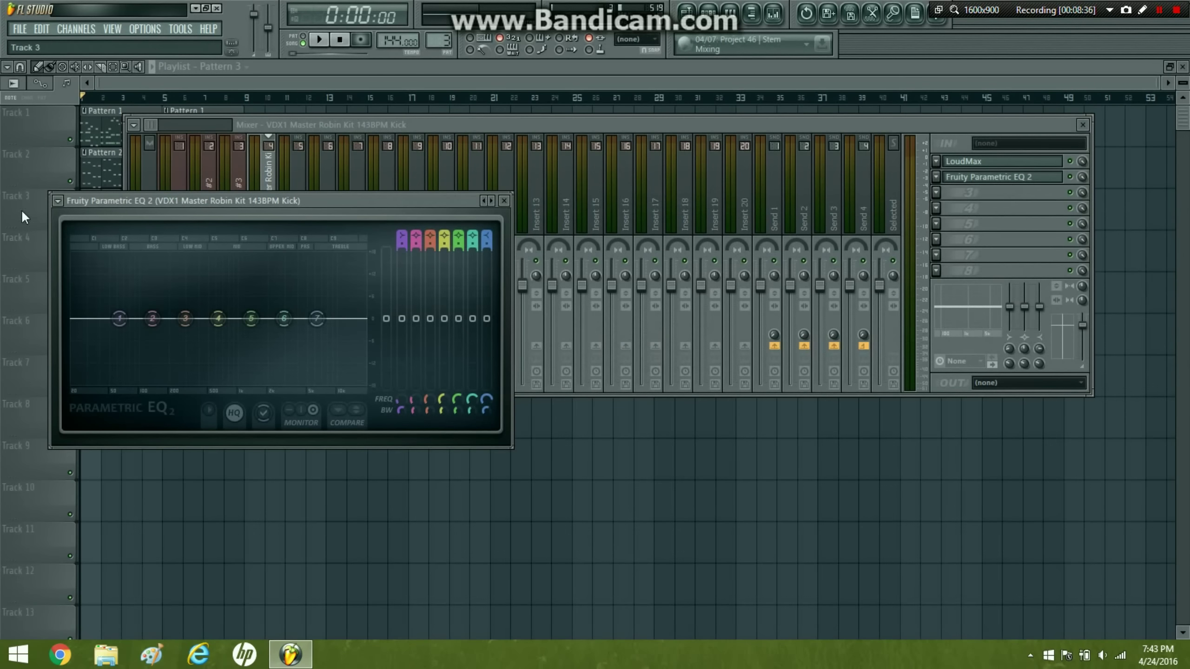
{"action": "left_click", "coordinate": [57, 205]}
{"action": "mouse_move", "coordinate": [76, 241]}
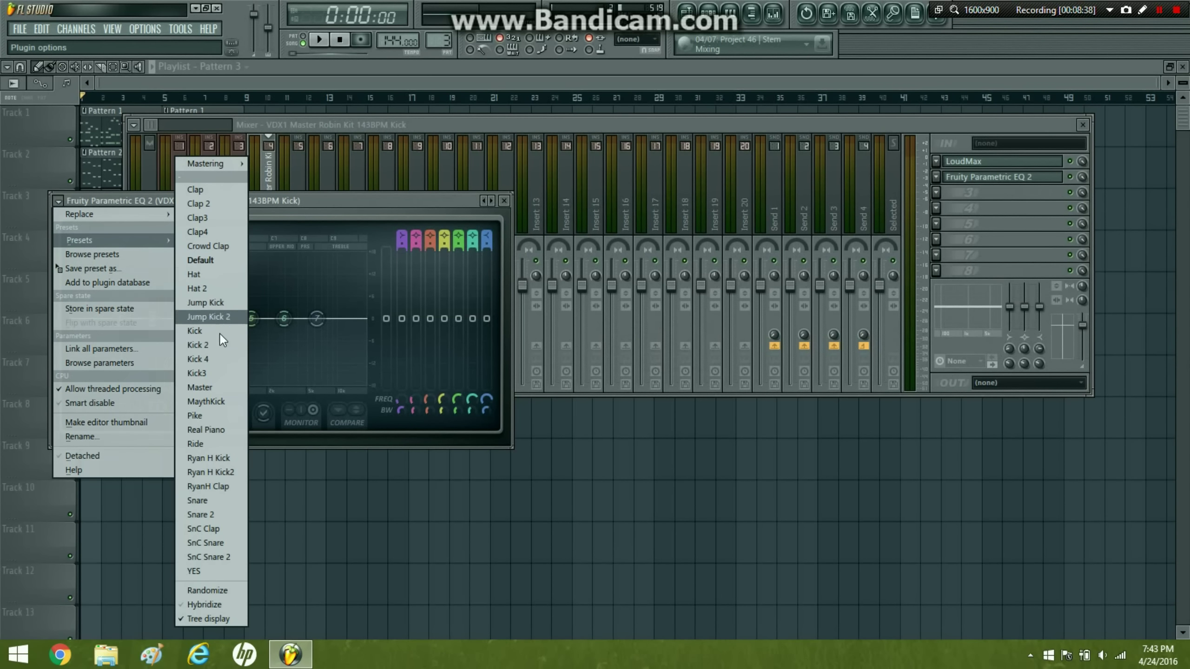
{"action": "left_click", "coordinate": [205, 373]}
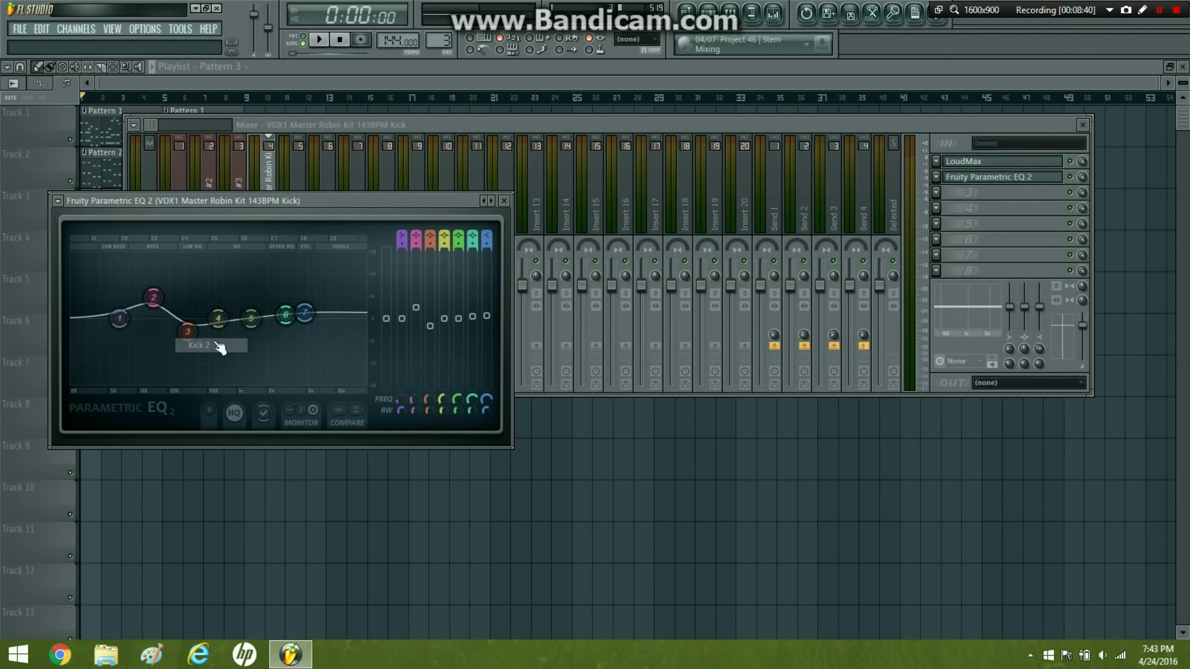
{"action": "left_click", "coordinate": [503, 201]}
- Add Soundgoodizer to the kick track's third effect slot and switch it to mode C with a low amount
{"action": "left_click", "coordinate": [947, 188]}
{"action": "mouse_move", "coordinate": [985, 208]}
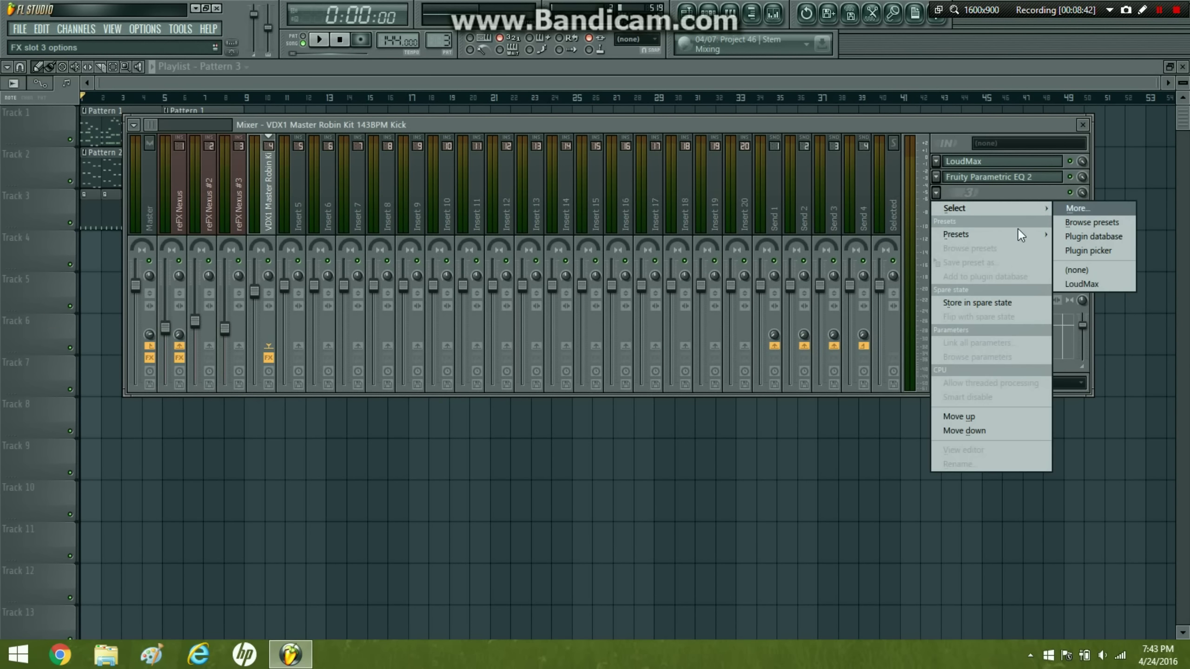
{"action": "left_click", "coordinate": [1066, 251]}
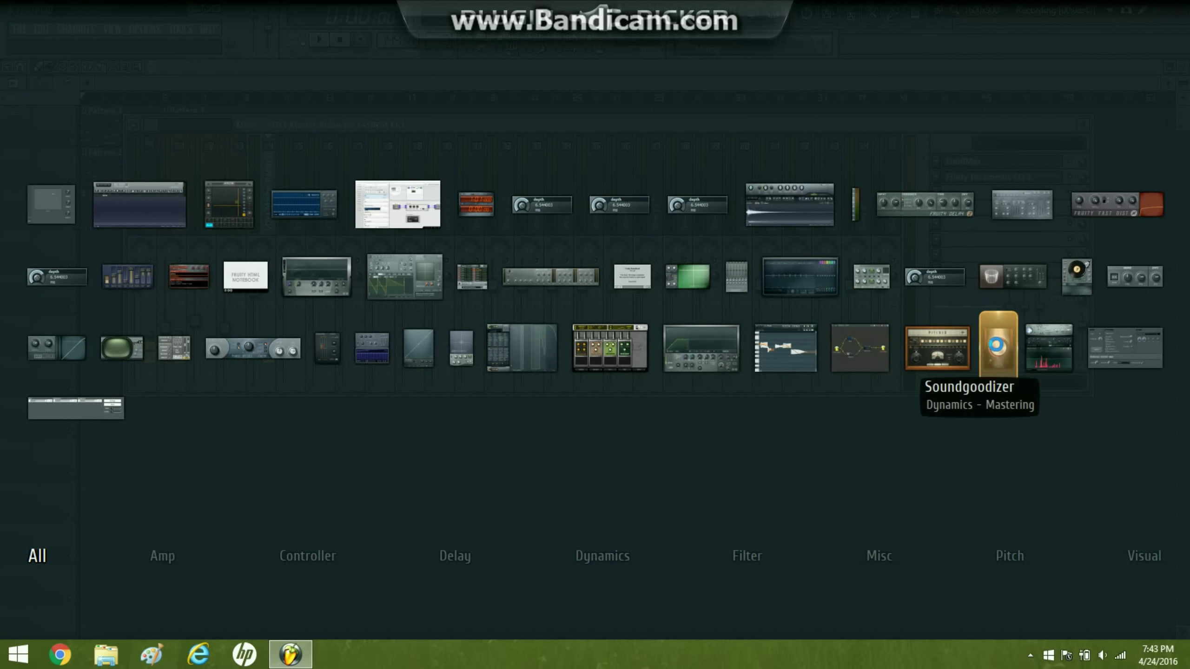
{"action": "left_click", "coordinate": [998, 346]}
{"action": "left_click", "coordinate": [181, 430]}
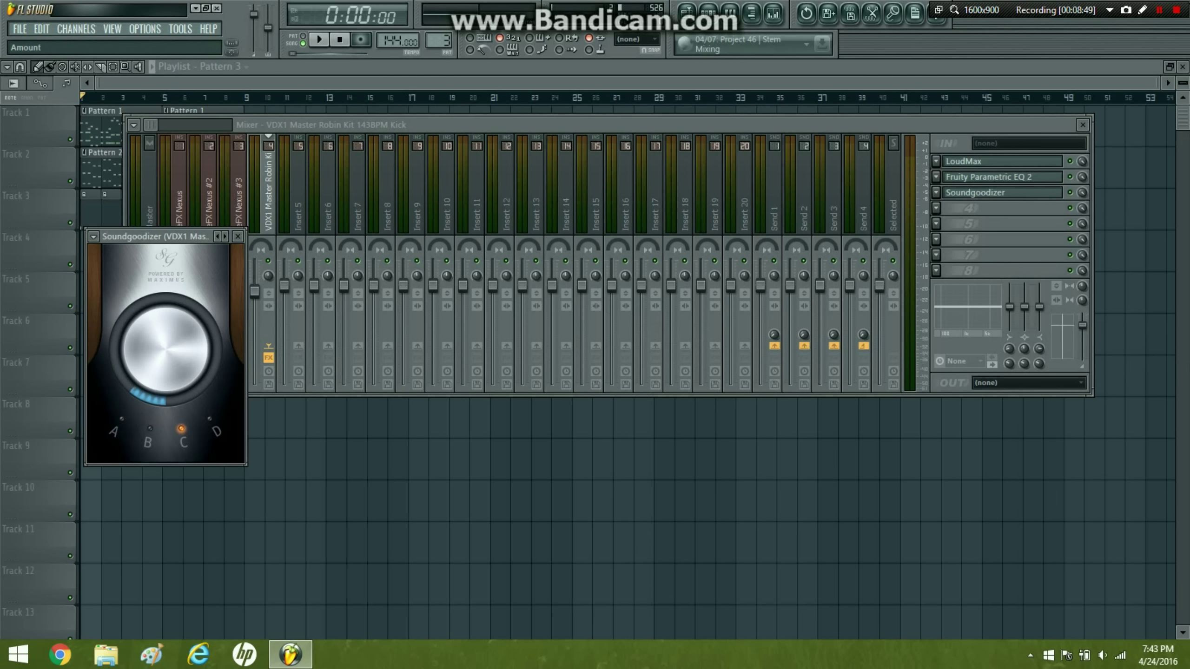
- Play the song to judge the processed kick and slightly raise the reFX Nexus track's volume fader
{"action": "left_click", "coordinate": [329, 41]}
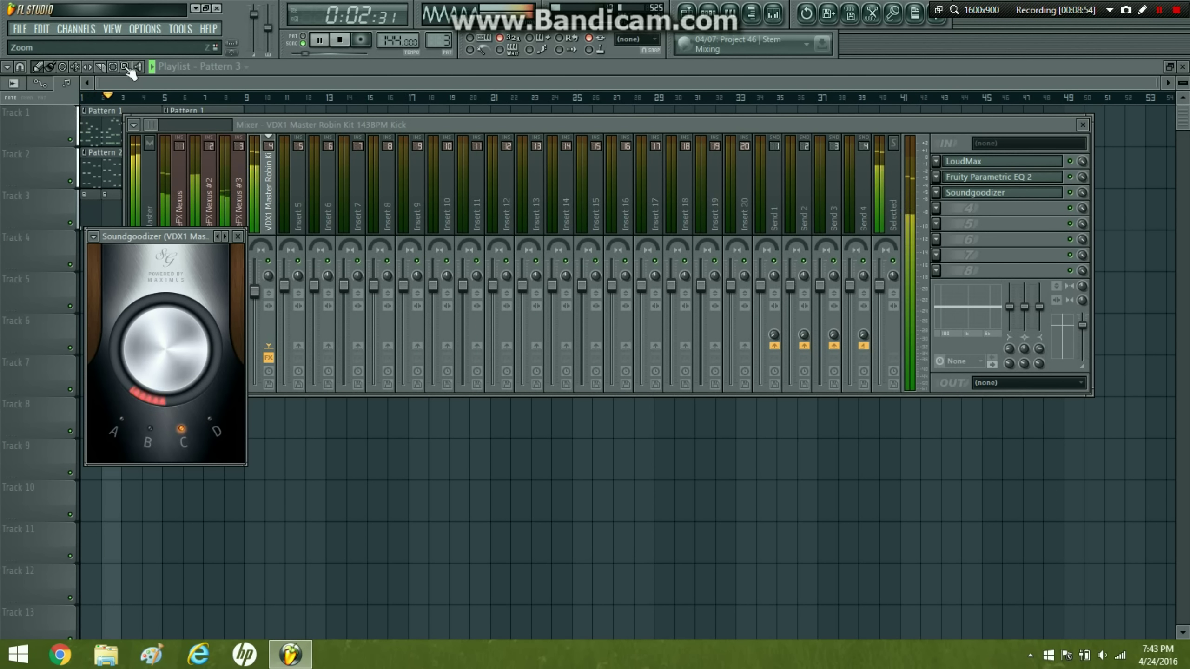
{"action": "left_click", "coordinate": [341, 40]}
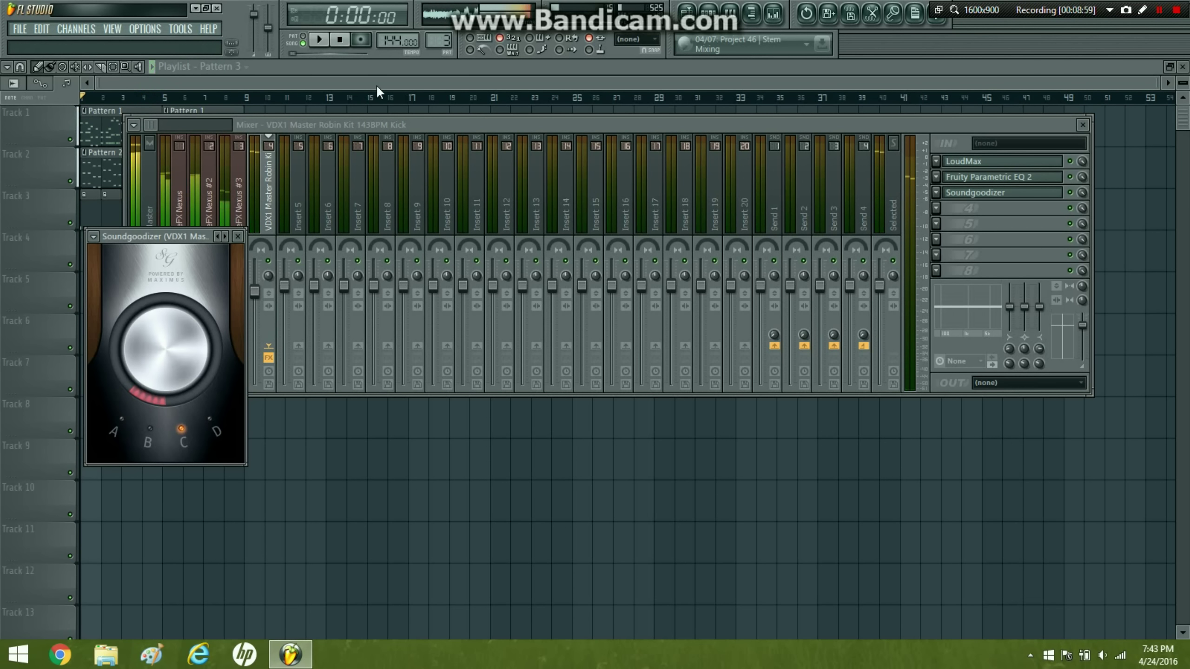
{"action": "left_click", "coordinate": [288, 125]}
{"action": "left_click", "coordinate": [165, 324]}
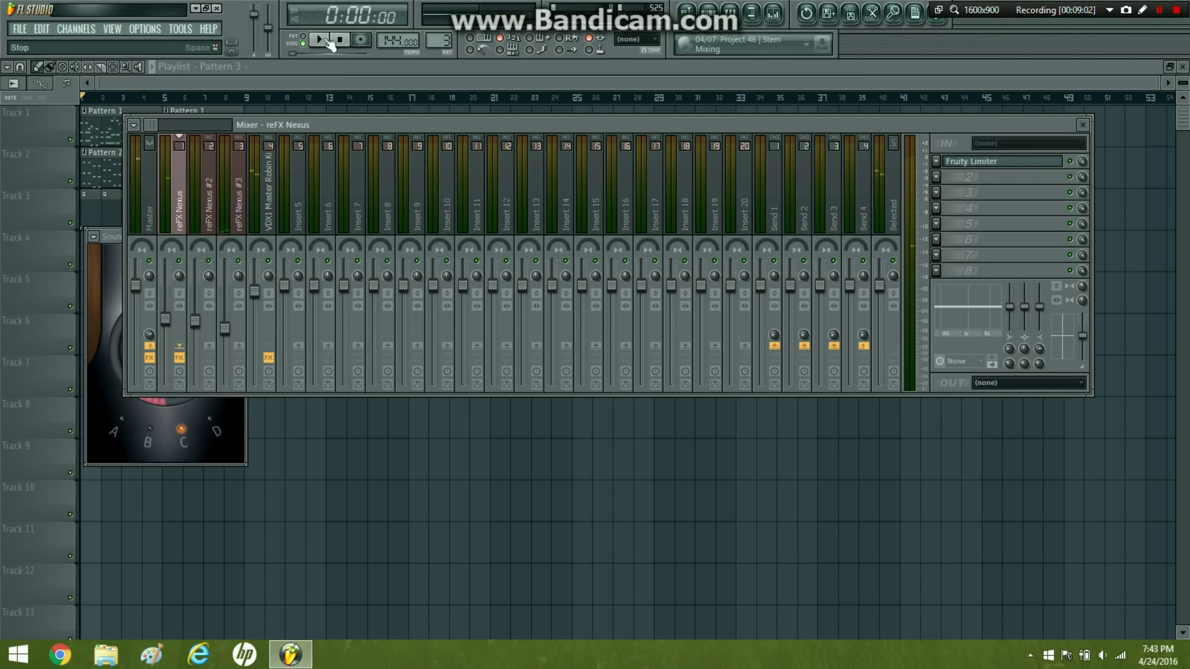
{"action": "key", "text": "space"}
- Extend the kick on playlist Track 3 by placing Pattern 3 clips at bars 5 to 8
{"action": "left_click", "coordinate": [130, 116]}
{"action": "left_click", "coordinate": [354, 151]}
{"action": "right_click", "coordinate": [351, 150]}
{"action": "left_click", "coordinate": [155, 215]}
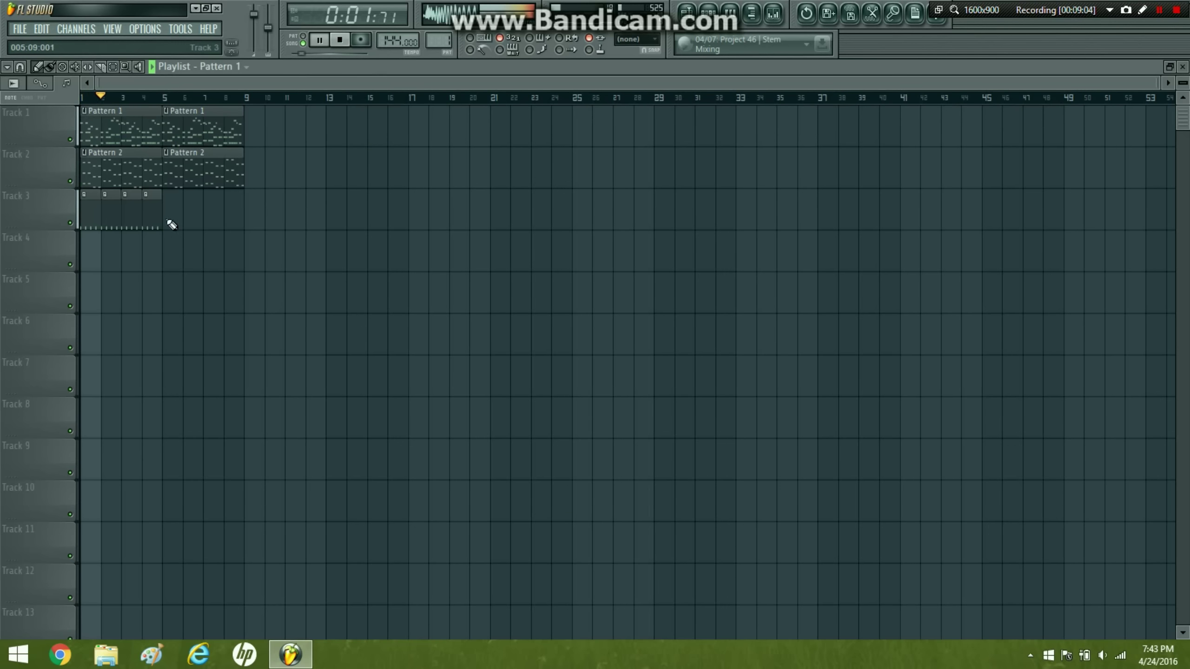
{"action": "left_click", "coordinate": [174, 216]}
{"action": "left_click", "coordinate": [210, 213]}
{"action": "left_click", "coordinate": [191, 212]}
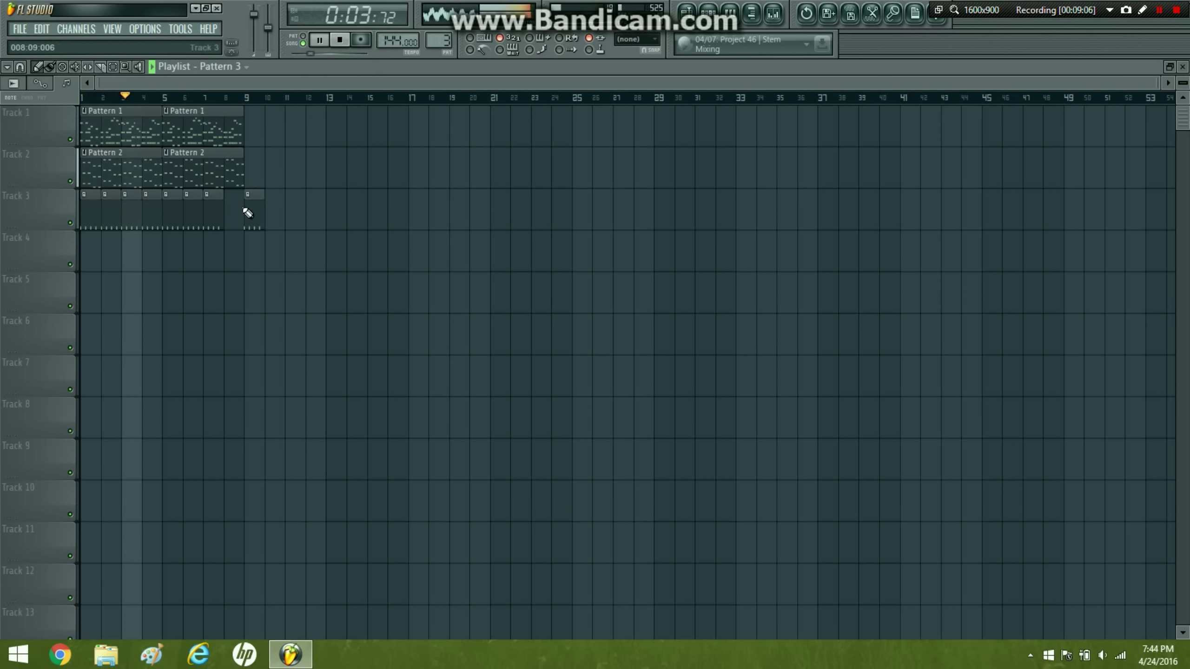
{"action": "left_click", "coordinate": [230, 204]}
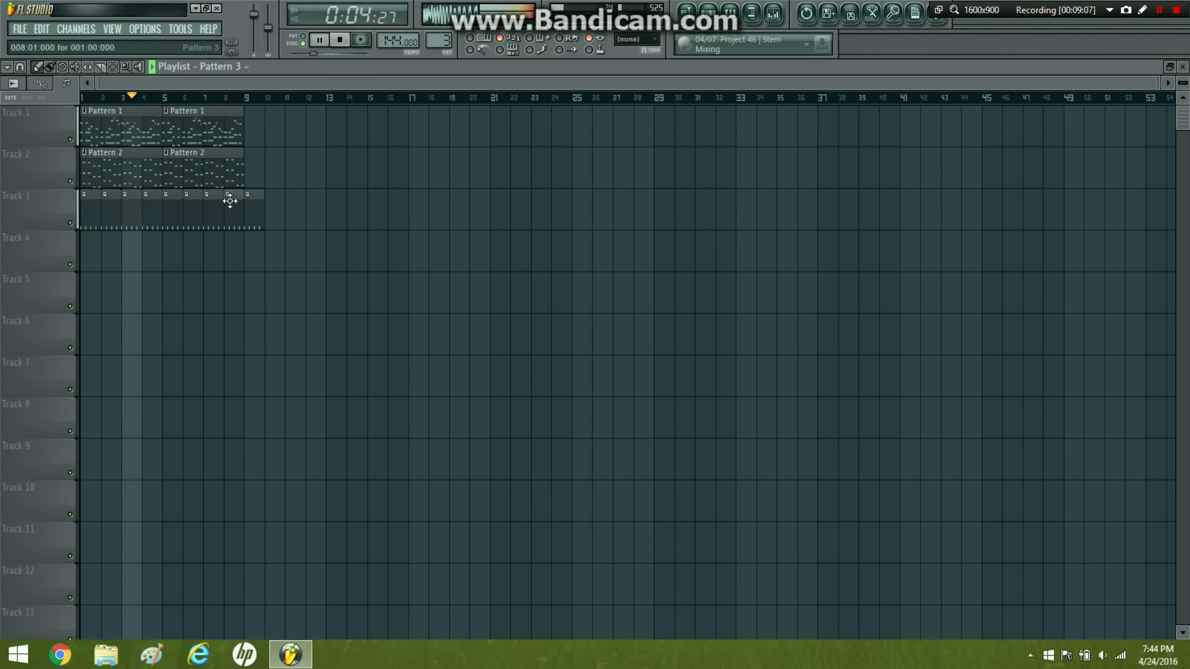
{"action": "left_click", "coordinate": [341, 40]}
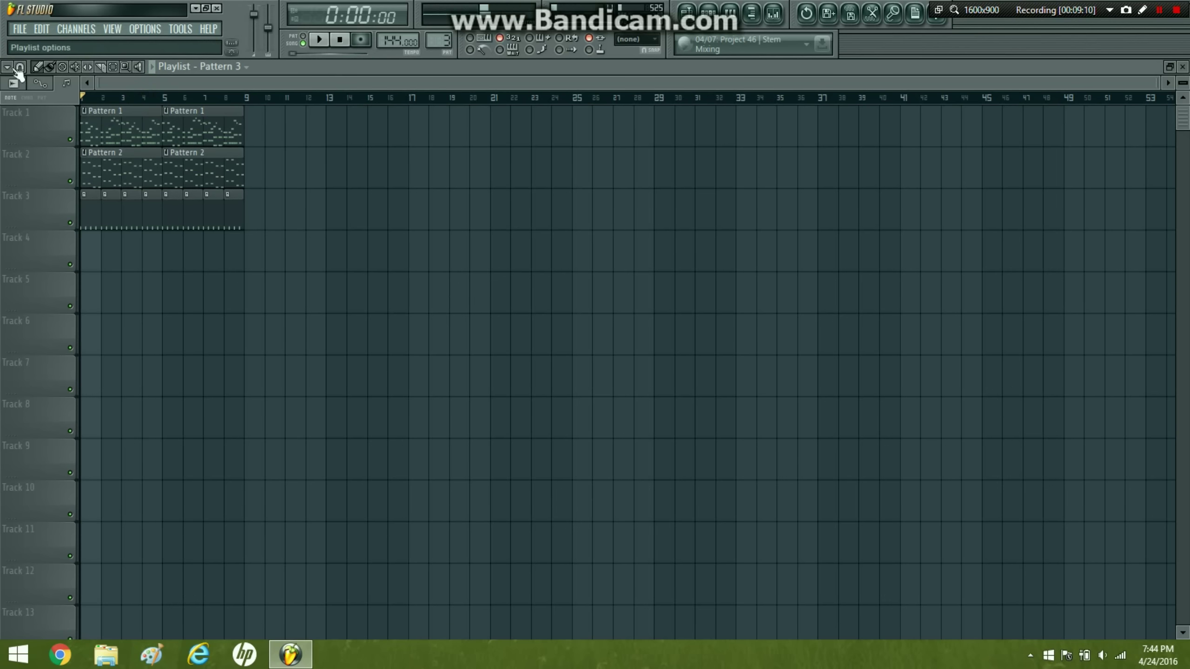
- Set the playlist's snap to Step for fine clip editing around bar 4
{"action": "left_click", "coordinate": [20, 66]}
{"action": "left_click", "coordinate": [43, 283]}
{"action": "left_click", "coordinate": [20, 66]}
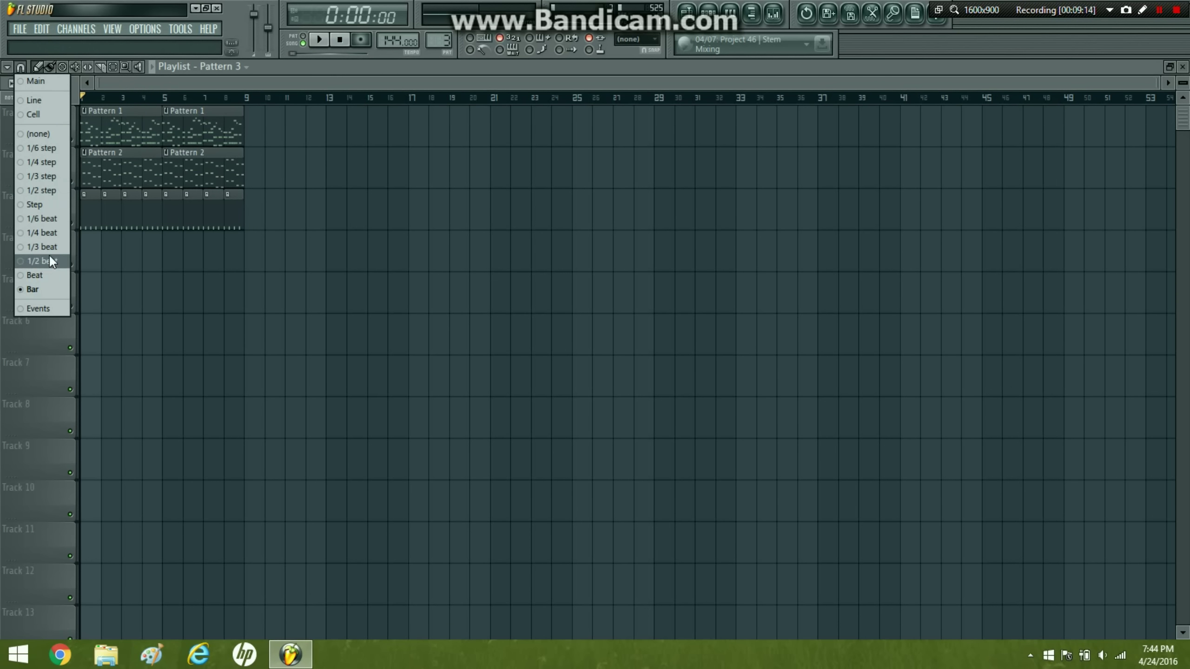
{"action": "left_click", "coordinate": [48, 274]}
{"action": "left_click_drag", "start_coordinate": [122, 117], "coordinate": [220, 271]}
{"action": "left_click", "coordinate": [20, 66]}
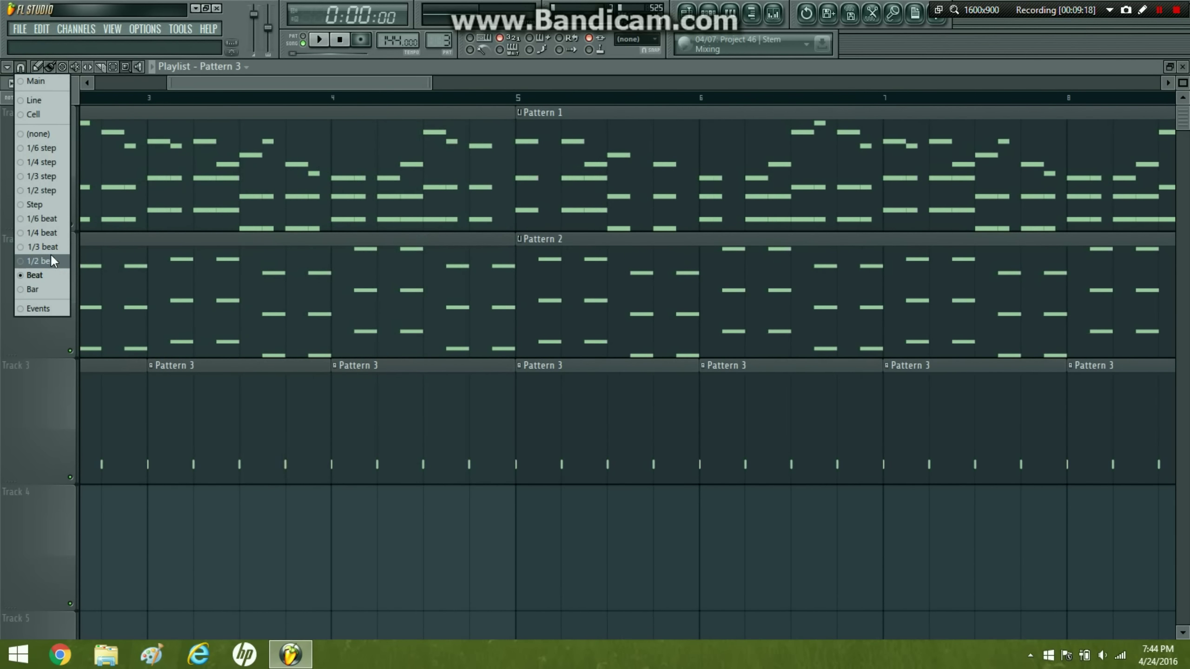
{"action": "left_click", "coordinate": [40, 204]}
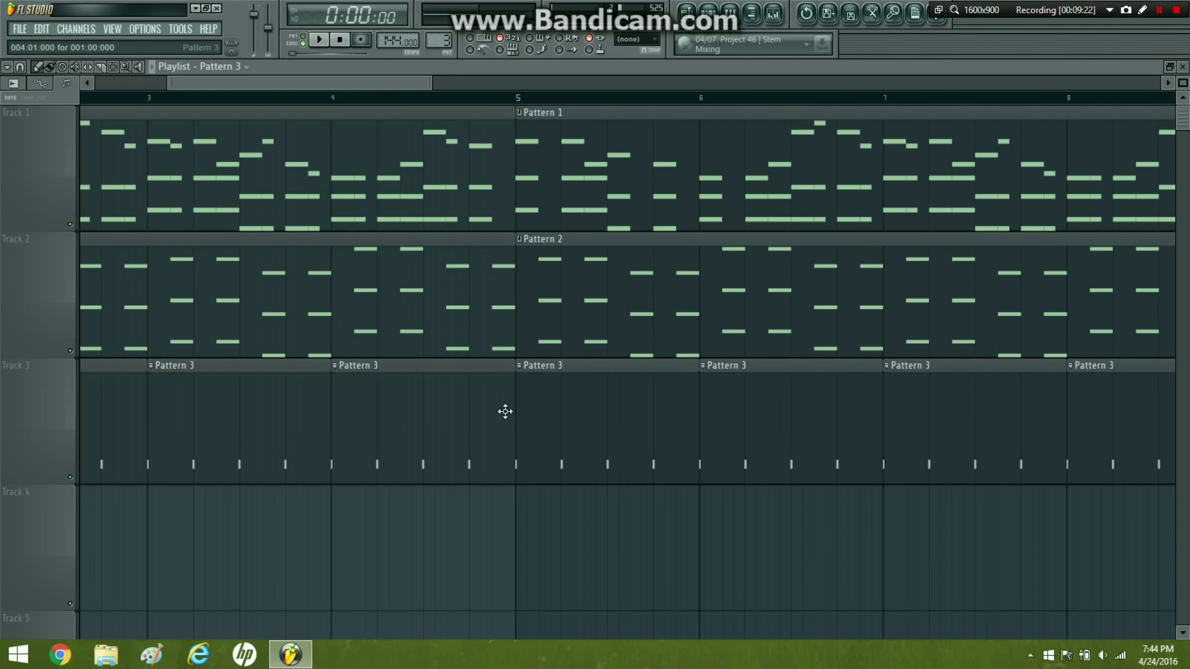
- Shorten Track 3's Pattern 3 clip at bar 4 to one step and repeat it on beats 2, 3 and 4 and half a beat after beat 4
{"action": "mouse_move", "coordinate": [505, 410]}
{"action": "left_mouse_down"}
{"action": "mouse_move", "coordinate": [431, 396]}
{"action": "mouse_move", "coordinate": [330, 411]}
{"action": "left_mouse_up"}
{"action": "left_click", "coordinate": [387, 419]}
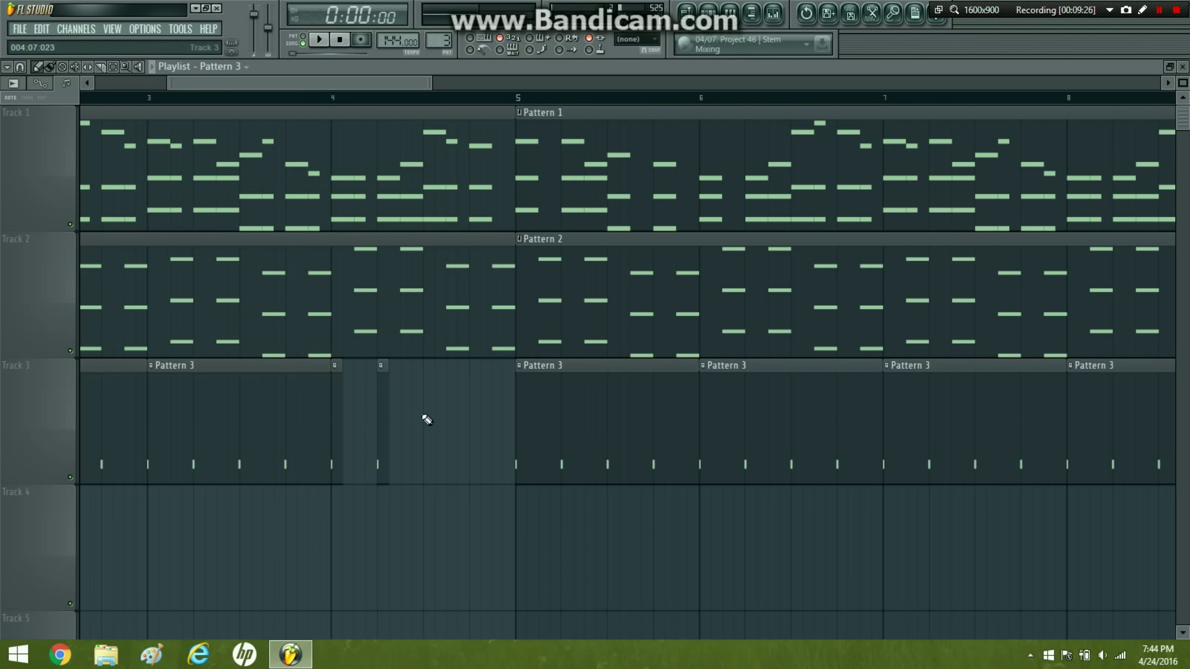
{"action": "left_click", "coordinate": [425, 417]}
{"action": "left_click", "coordinate": [470, 419]}
{"action": "left_click", "coordinate": [494, 412]}
{"action": "key", "text": "space"}
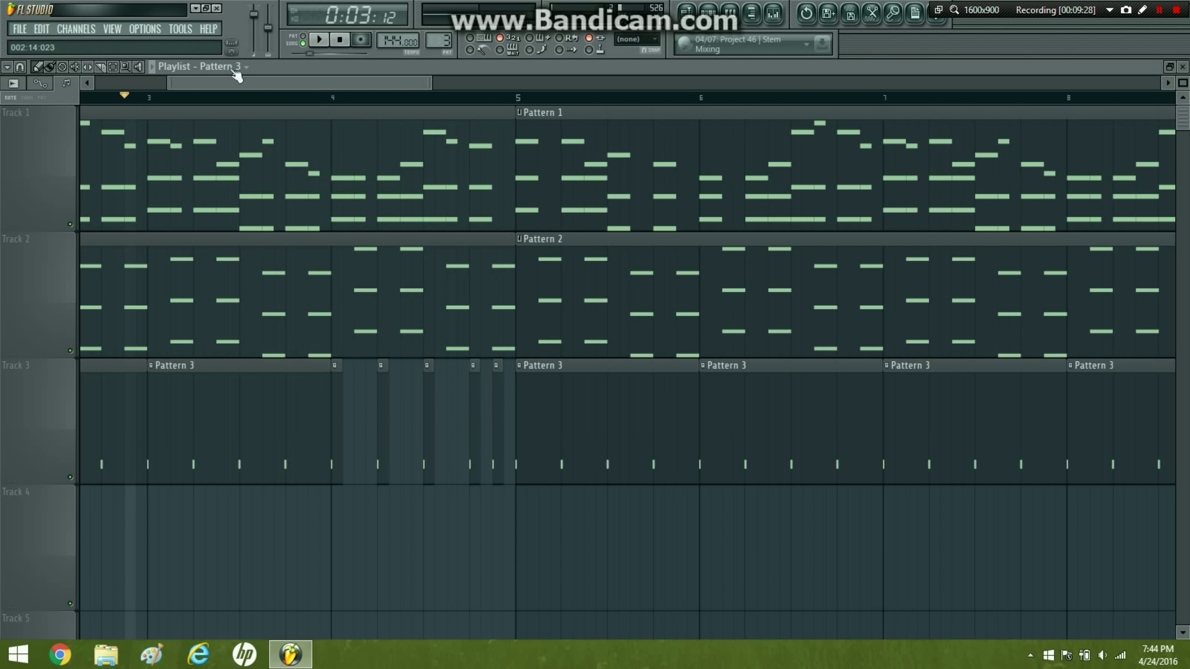
- Trim the last two steps off the first Pattern 2 clip on Track 2 and set the playlist's snap to Bar
{"action": "left_click_drag", "start_coordinate": [515, 253], "coordinate": [492, 253]}
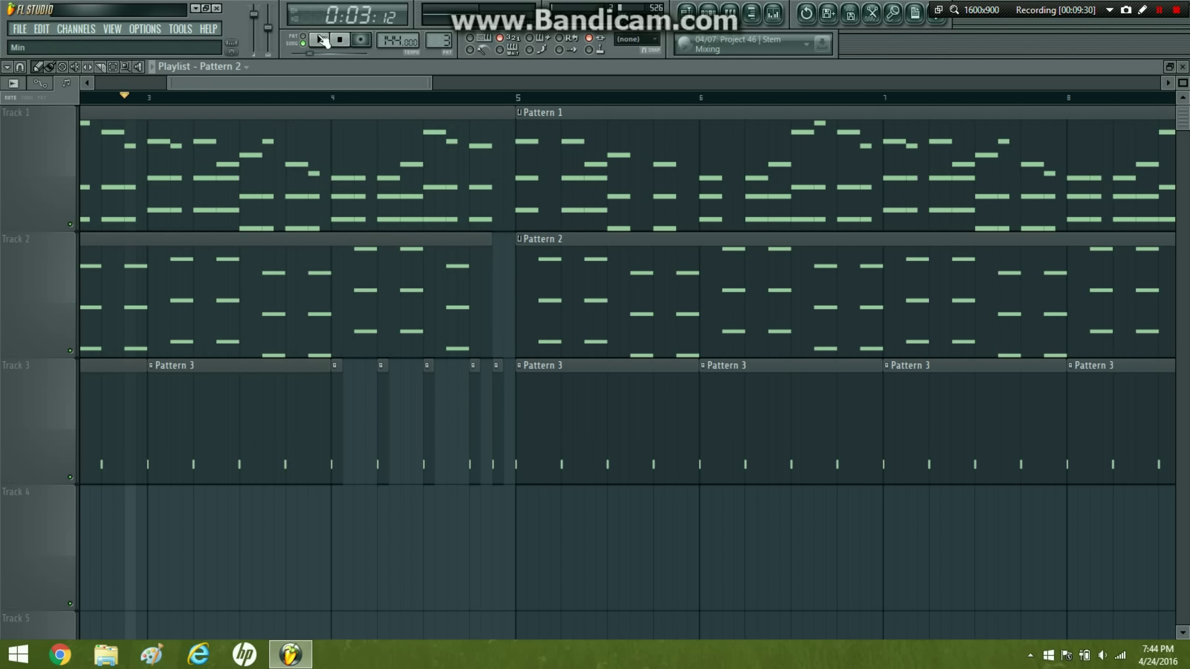
{"action": "left_click", "coordinate": [19, 68]}
{"action": "left_click", "coordinate": [42, 290]}
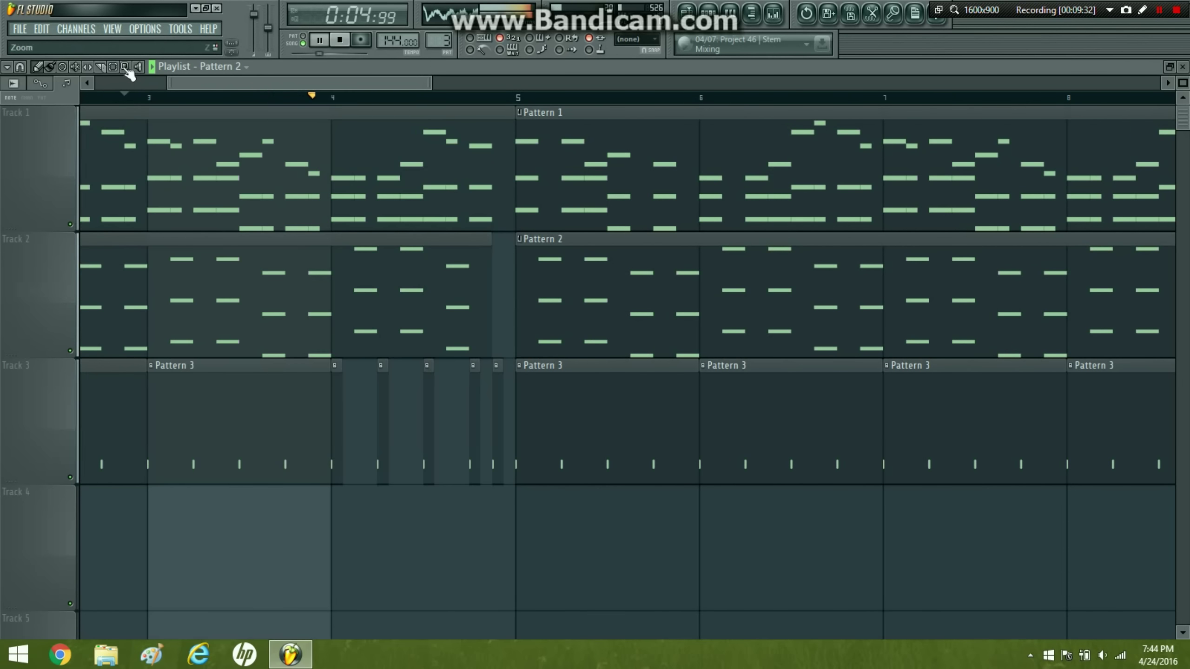
- Replace the trimmed Pattern 2 clip on Track 2 with a full four-bar clip at bar 1 and play from bar 4
{"action": "right_click", "coordinate": [244, 155], "text": "ctrl"}
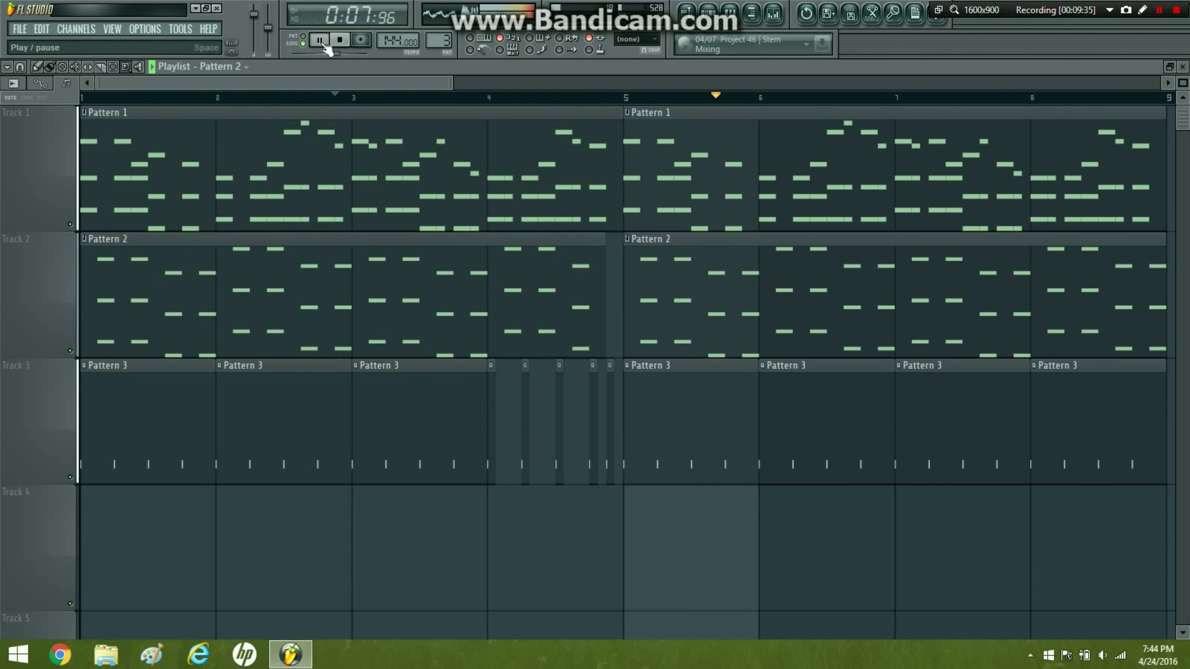
{"action": "key", "text": "space"}
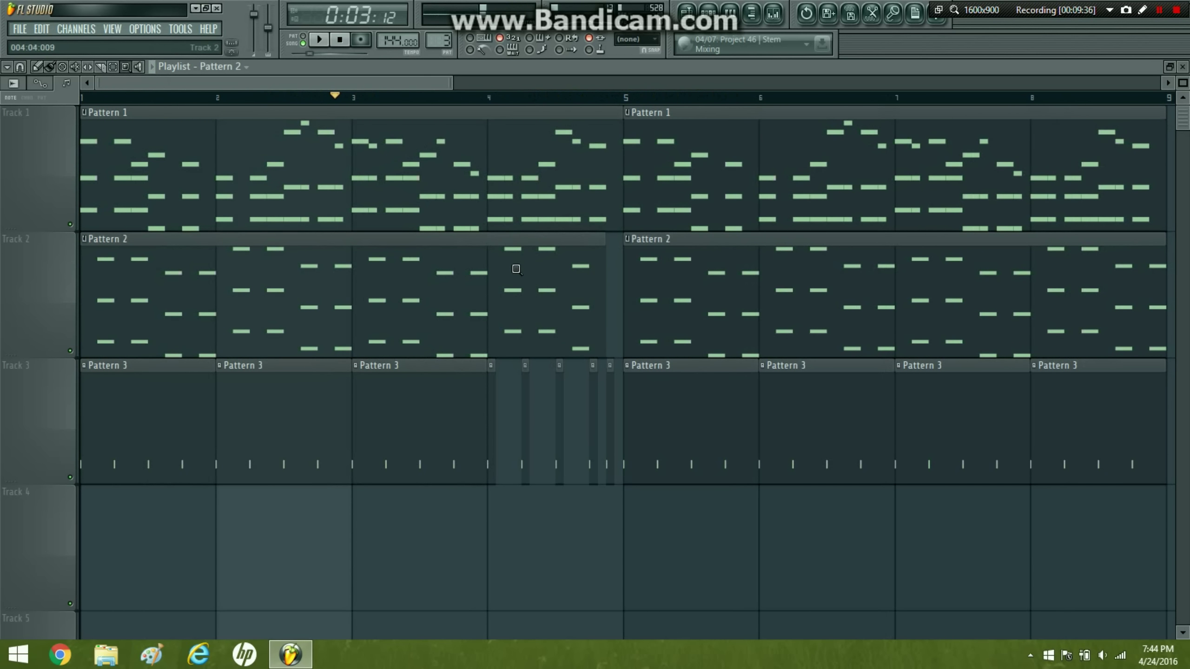
{"action": "right_click", "coordinate": [409, 306]}
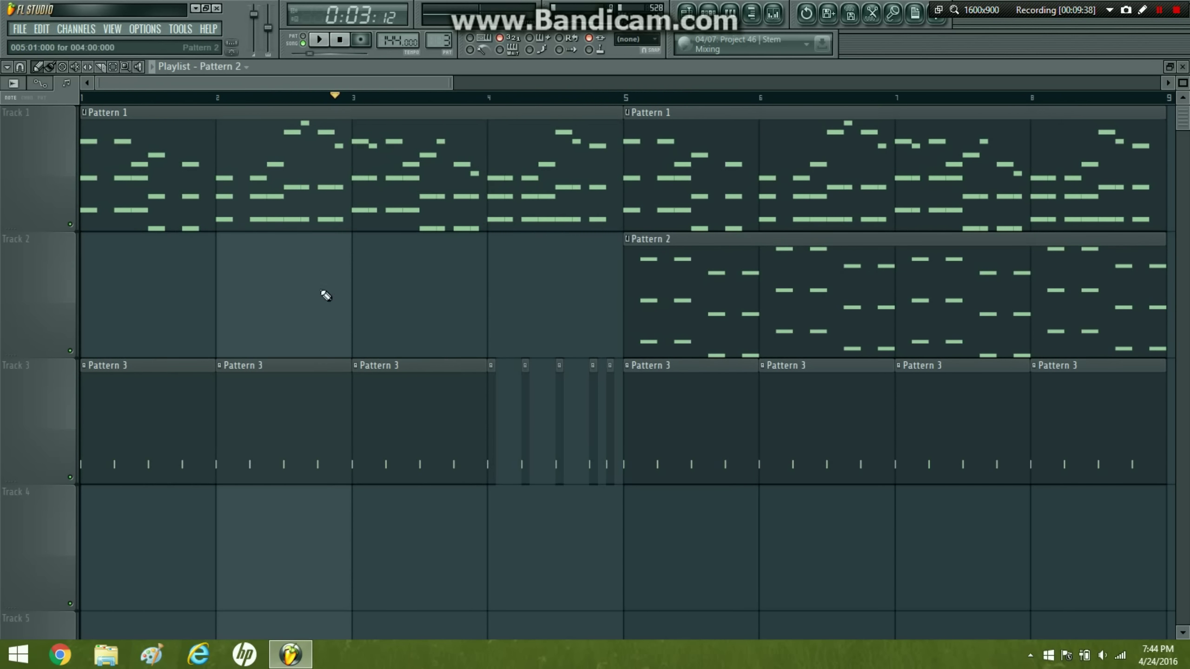
{"action": "left_click_drag", "start_coordinate": [365, 290], "coordinate": [6, 262]}
{"action": "left_click", "coordinate": [488, 97]}
{"action": "key", "text": "space"}
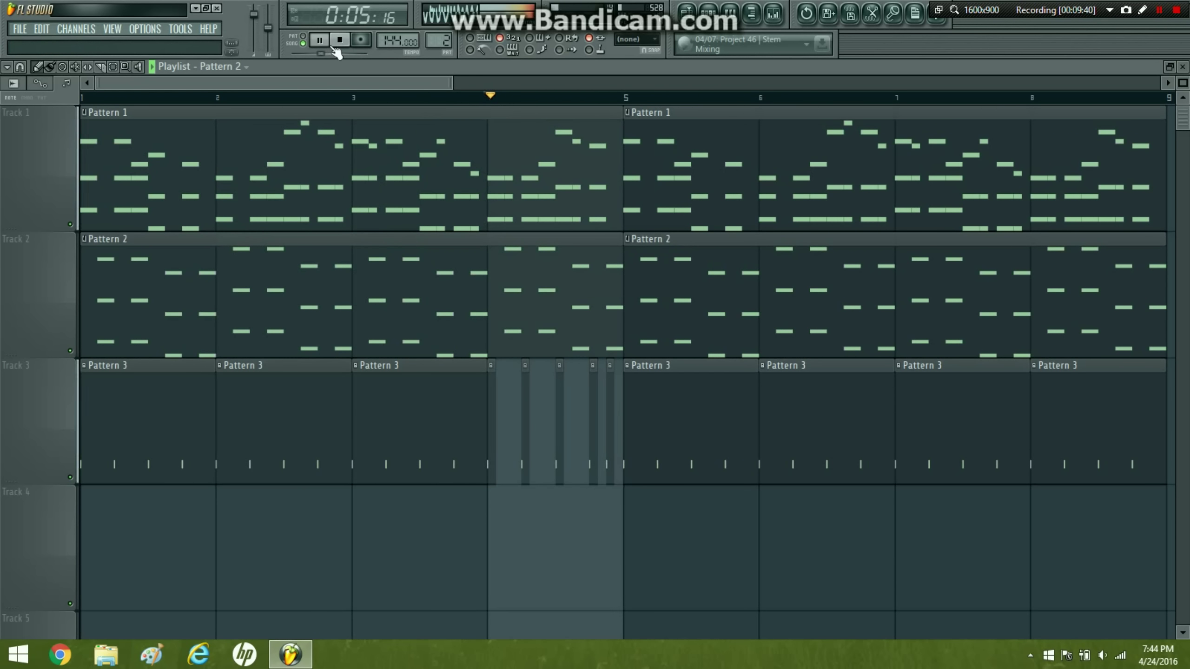
{"action": "left_click", "coordinate": [20, 67]}
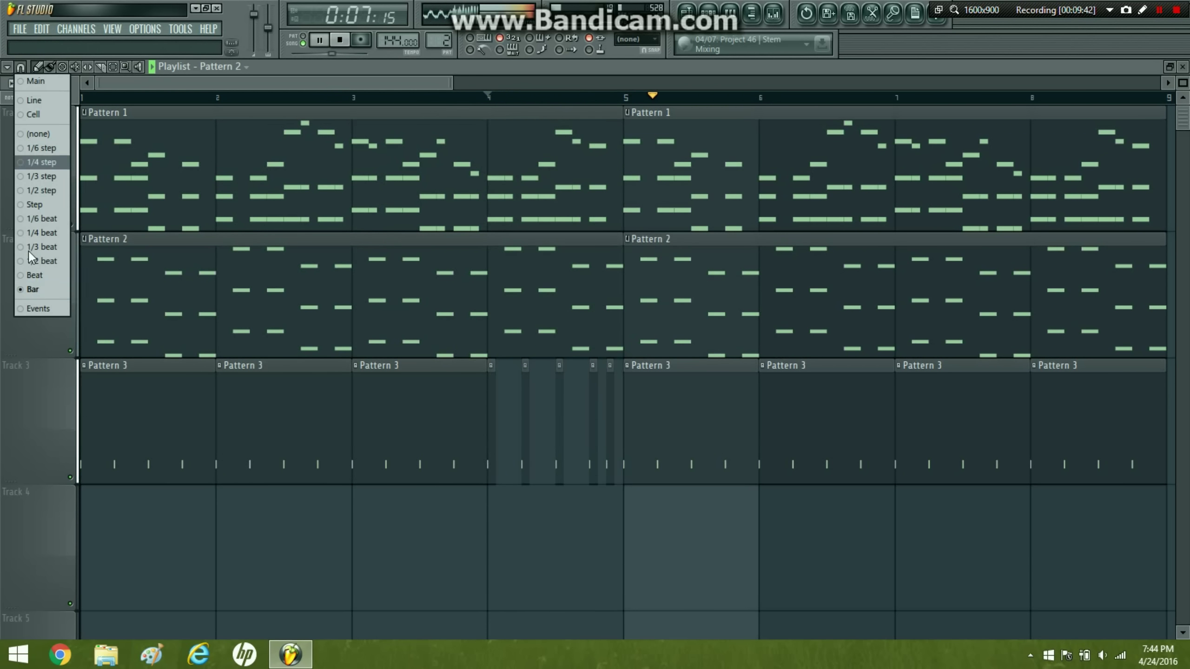
{"action": "left_click", "coordinate": [41, 285]}
{"action": "left_click", "coordinate": [357, 40]}
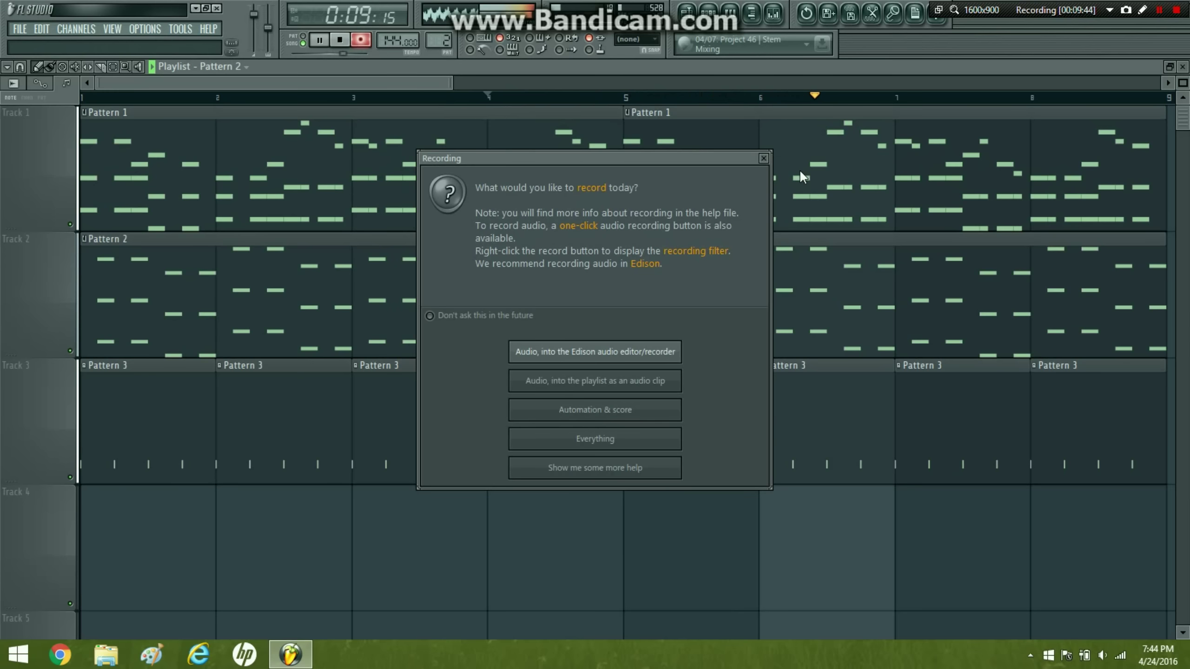
{"action": "key", "text": "Escape"}
{"action": "key", "text": "space"}
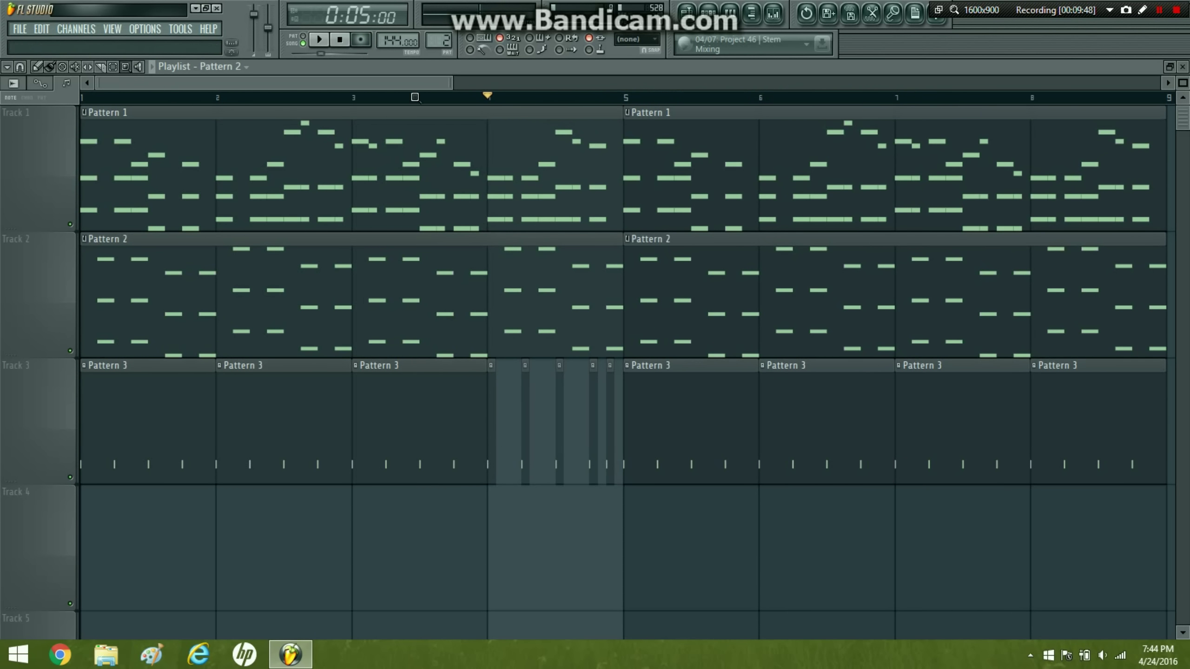
- Stop playback at the song start and delete all Pattern 2 and Pattern 3 clips from Tracks 2 and 3
{"action": "left_click_drag", "start_coordinate": [451, 82], "coordinate": [1143, 37]}
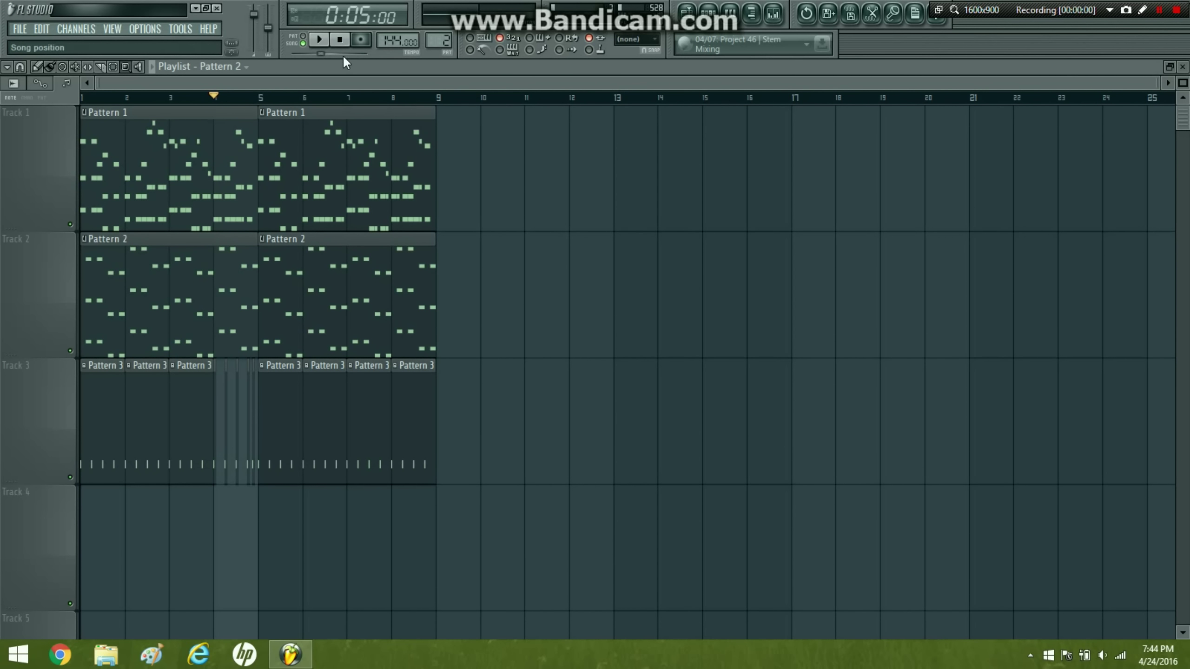
{"action": "left_click", "coordinate": [339, 40]}
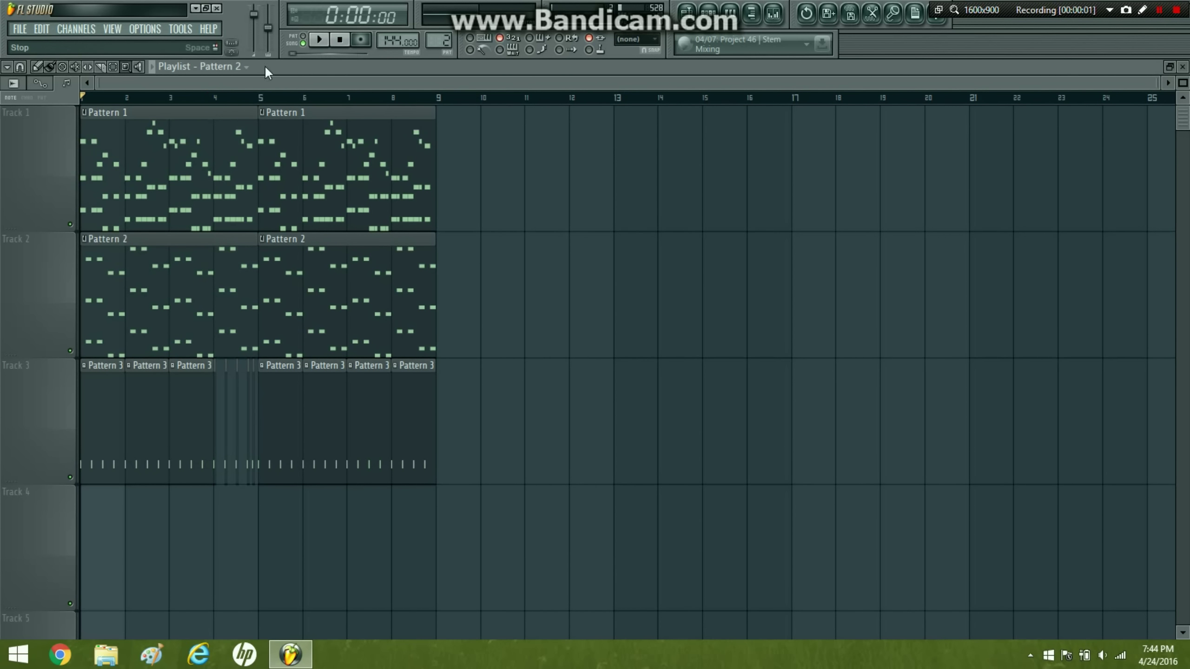
{"action": "right_click", "coordinate": [136, 252]}
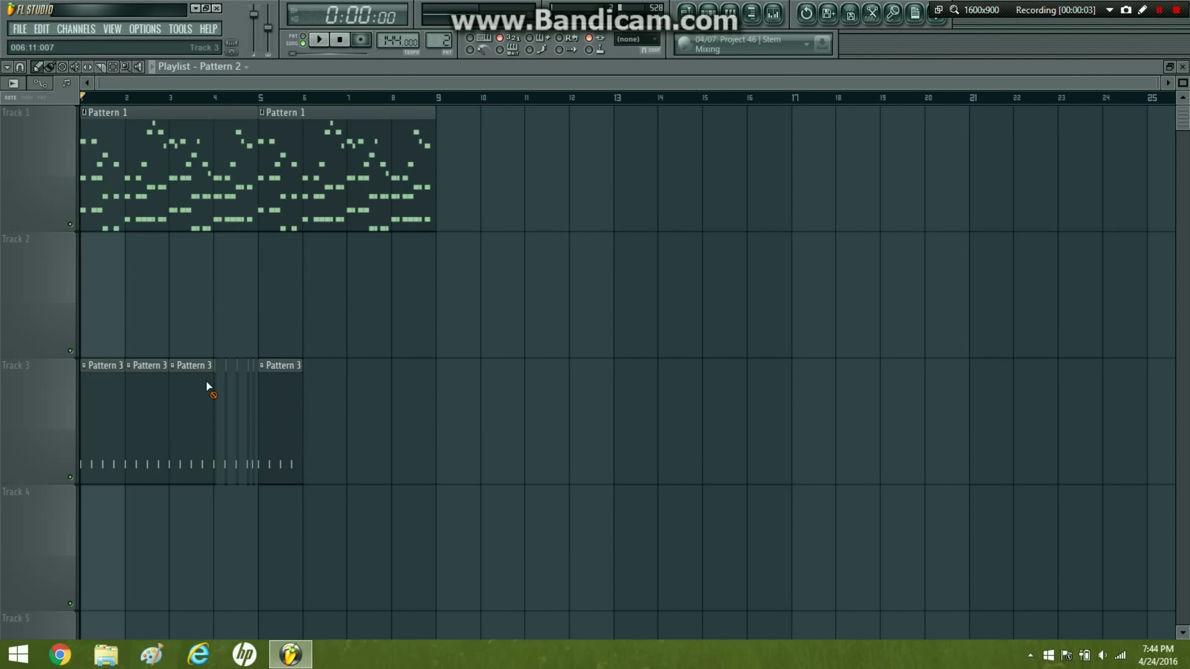
- Add a Pattern 1 clip at bar 9 on Track 1 and clear the other clips except the one at bar 1
{"action": "left_click", "coordinate": [452, 160]}
{"action": "left_click", "coordinate": [630, 153]}
{"action": "left_click", "coordinate": [477, 265]}
{"action": "right_click", "coordinate": [478, 266]}
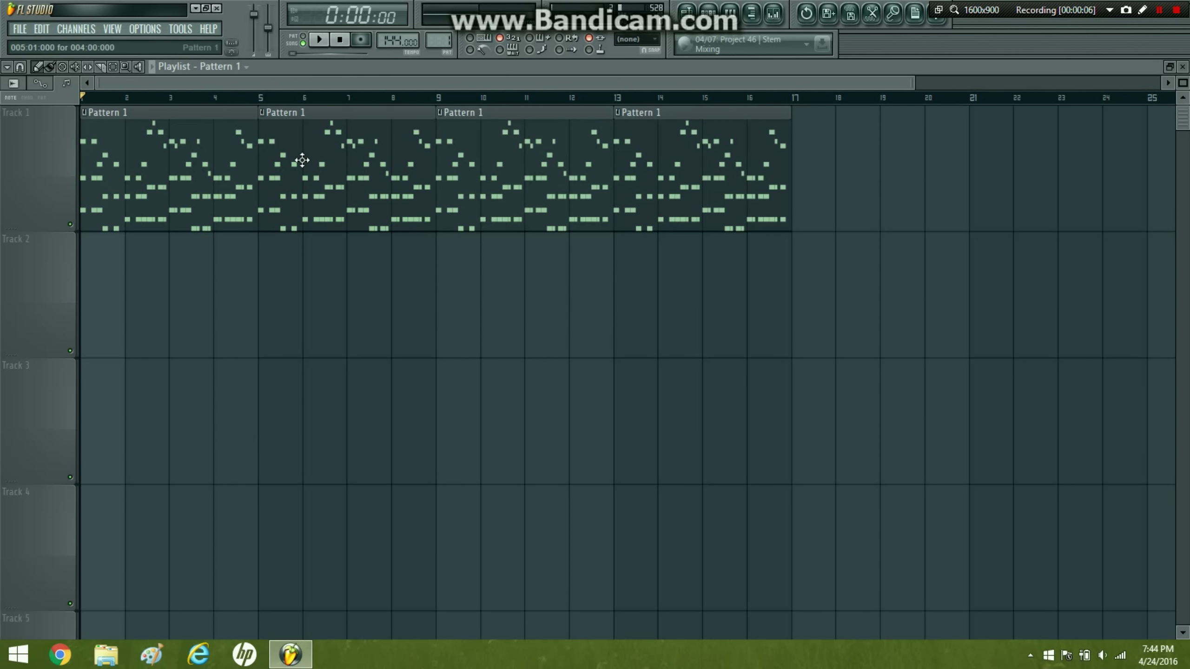
{"action": "right_click", "coordinate": [302, 161]}
{"action": "right_click", "coordinate": [647, 157]}
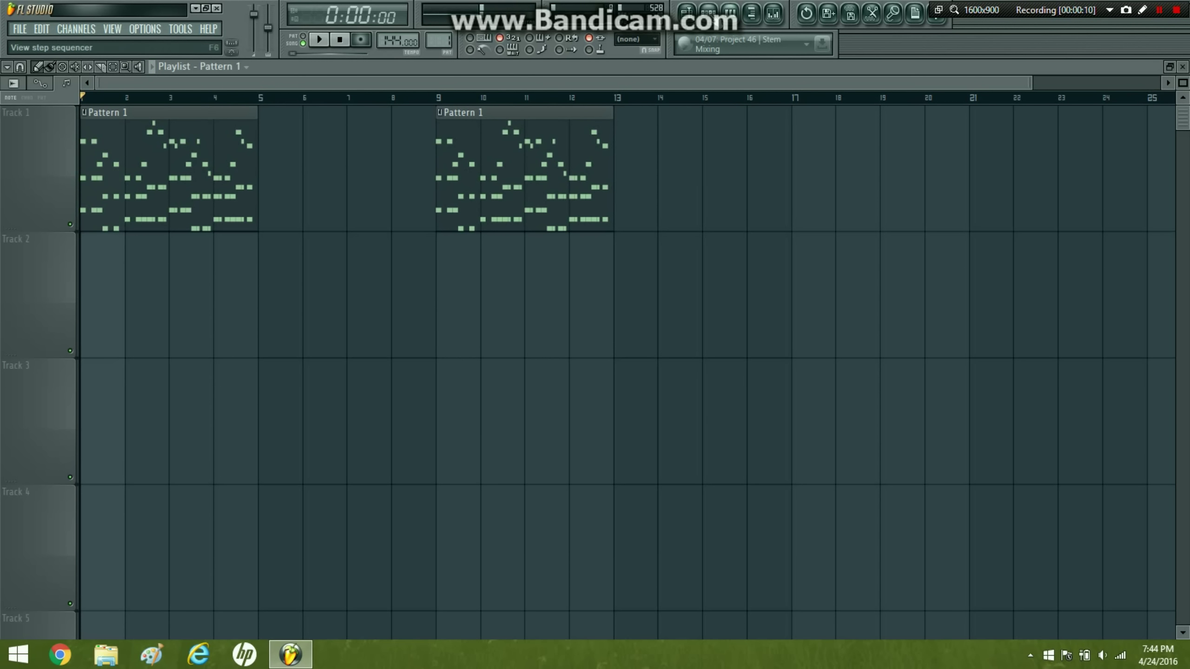
- Open the reFX Nexus plugin and create a playlist automation clip for its master filter cutoff on Track 2
{"action": "left_click", "coordinate": [730, 13]}
{"action": "left_click", "coordinate": [332, 349]}
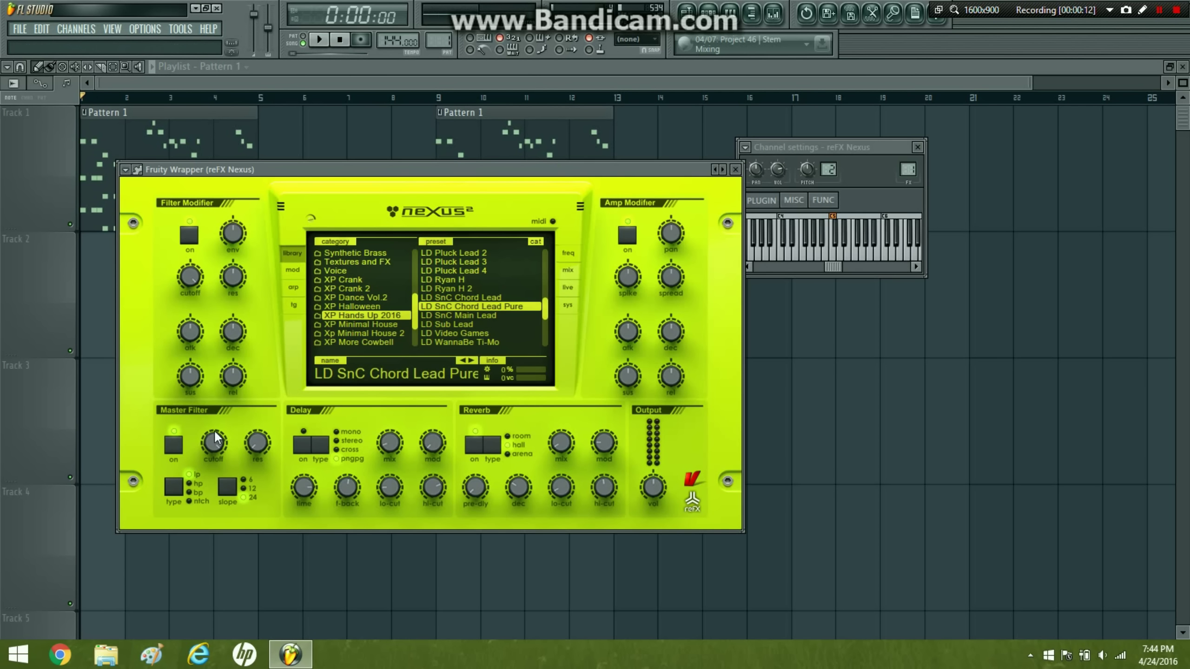
{"action": "left_click", "coordinate": [601, 49]}
{"action": "left_click", "coordinate": [653, 121]}
{"action": "left_click", "coordinate": [894, 124]}
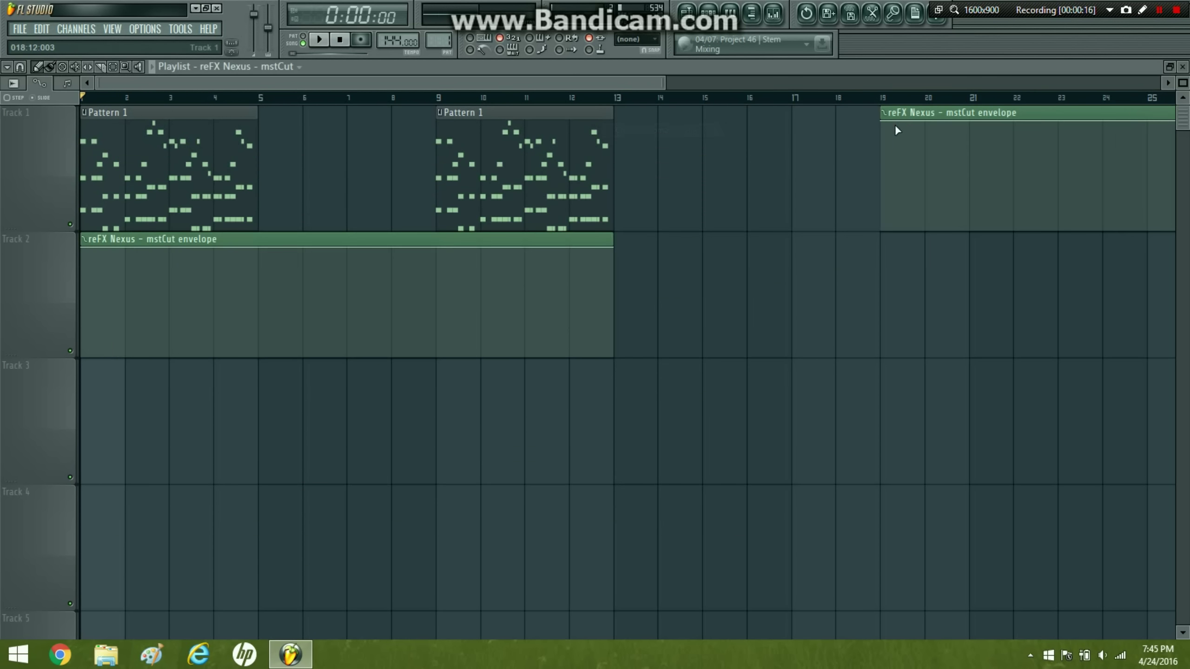
{"action": "key", "text": "ctrl+z"}
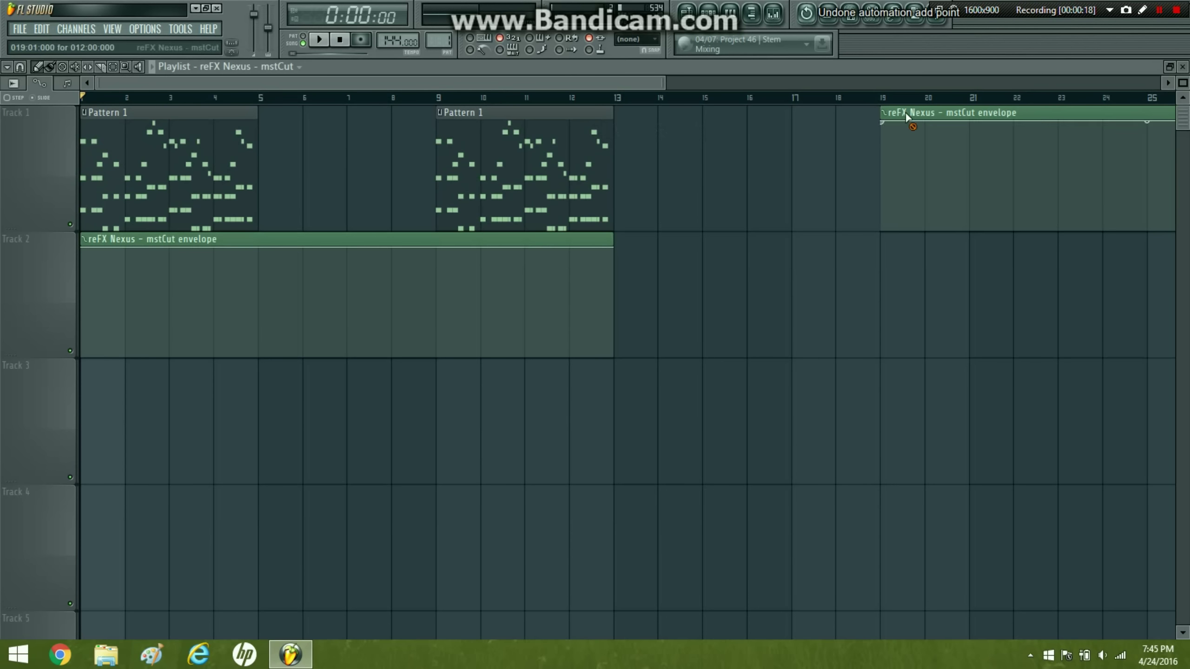
- Shape the cutoff envelope from a low start through bar 5 up to 100% at bar 9, and move the second Pattern 1 clip to bar 5
{"action": "left_click_drag", "start_coordinate": [88, 253], "coordinate": [82, 310]}
{"action": "right_click", "coordinate": [256, 325]}
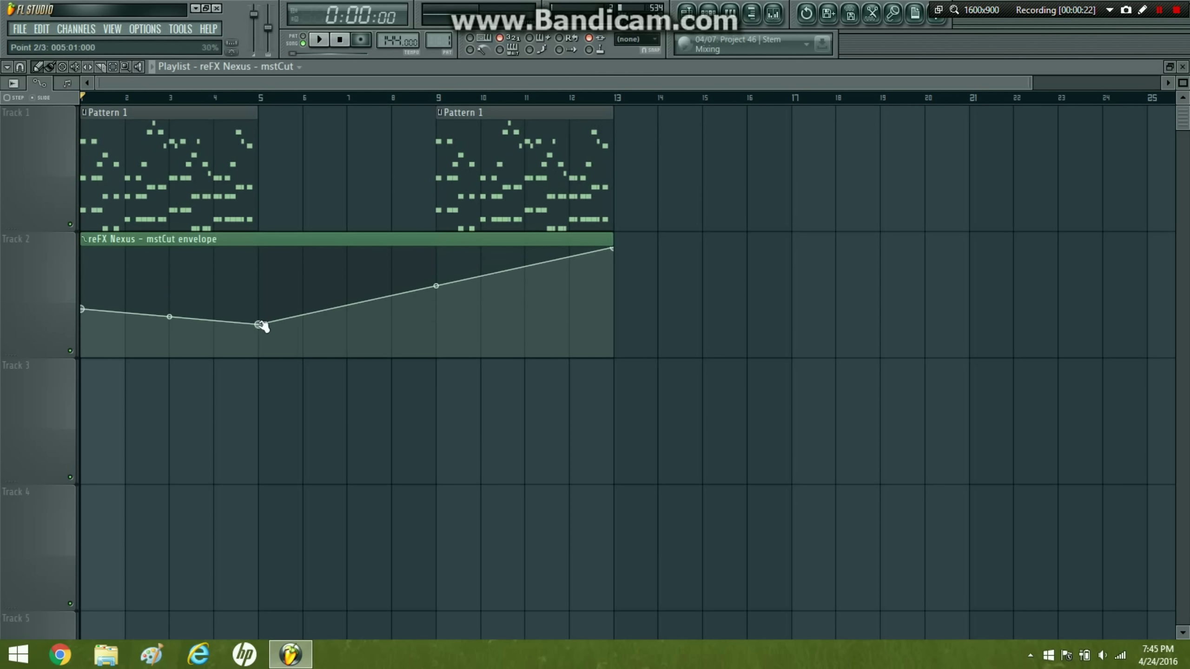
{"action": "left_click_drag", "start_coordinate": [260, 325], "coordinate": [264, 310]}
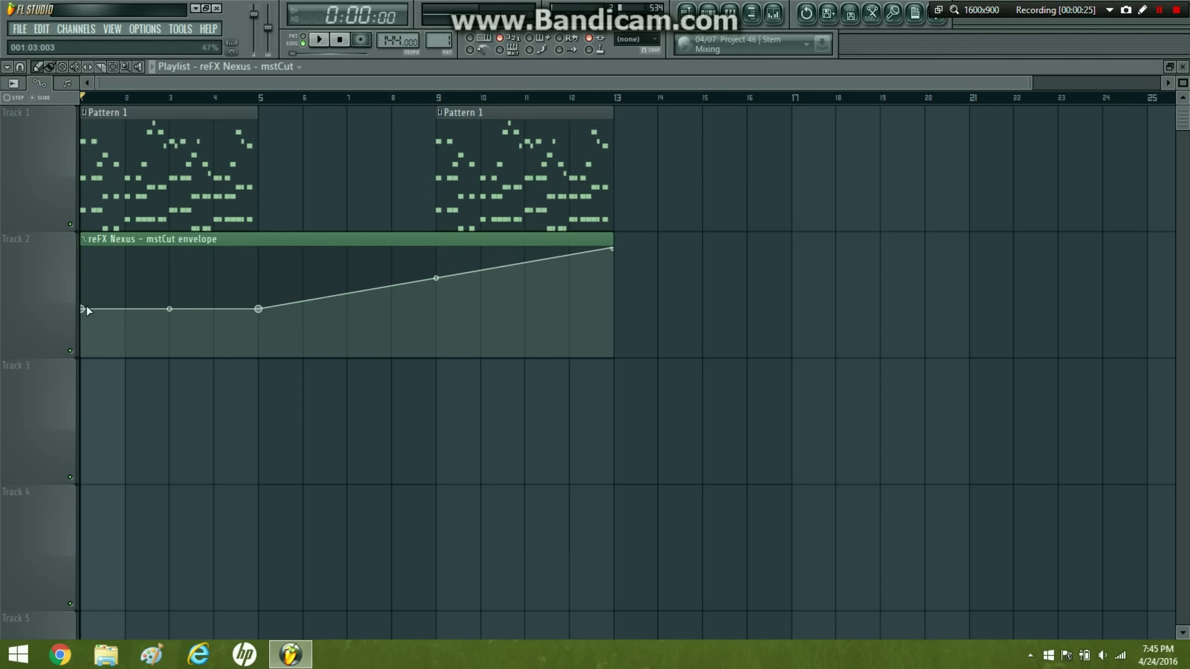
{"action": "left_click_drag", "start_coordinate": [87, 311], "coordinate": [157, 322]}
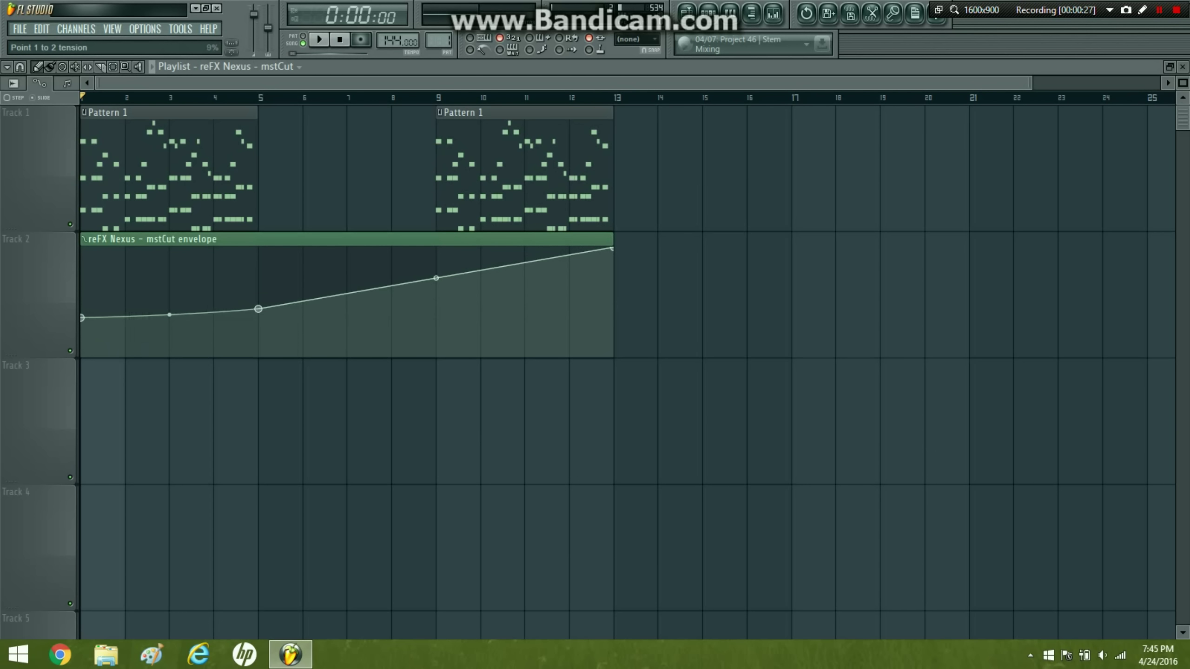
{"action": "left_click_drag", "start_coordinate": [436, 278], "coordinate": [432, 235]}
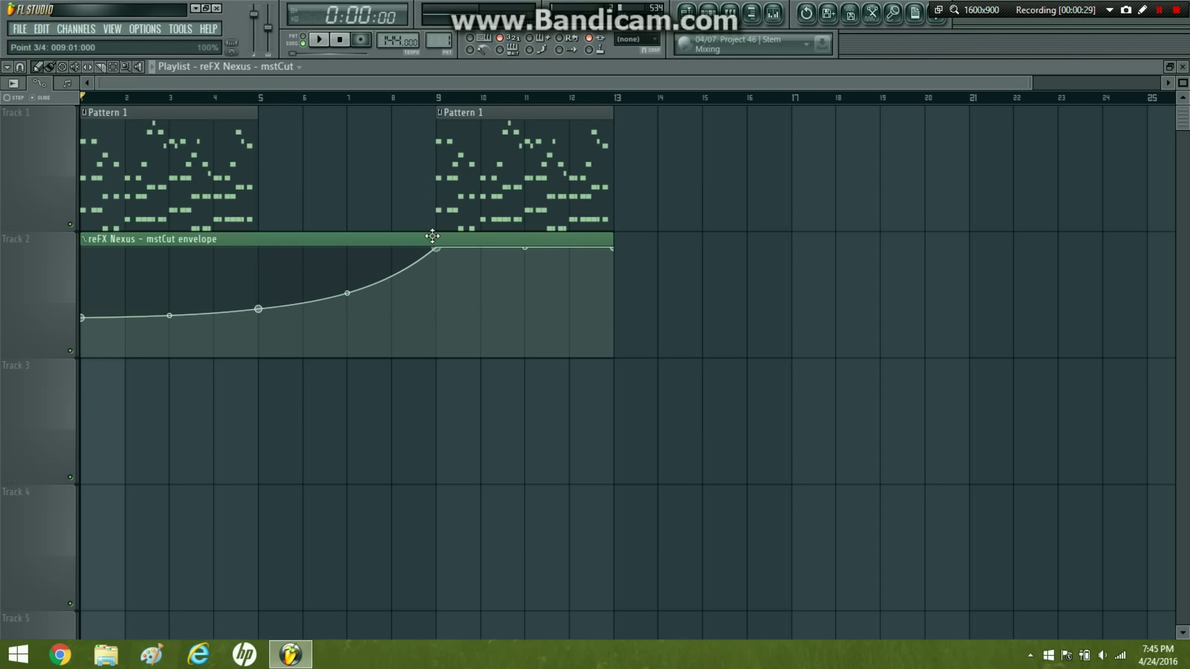
{"action": "left_click_drag", "start_coordinate": [473, 186], "coordinate": [296, 187]}
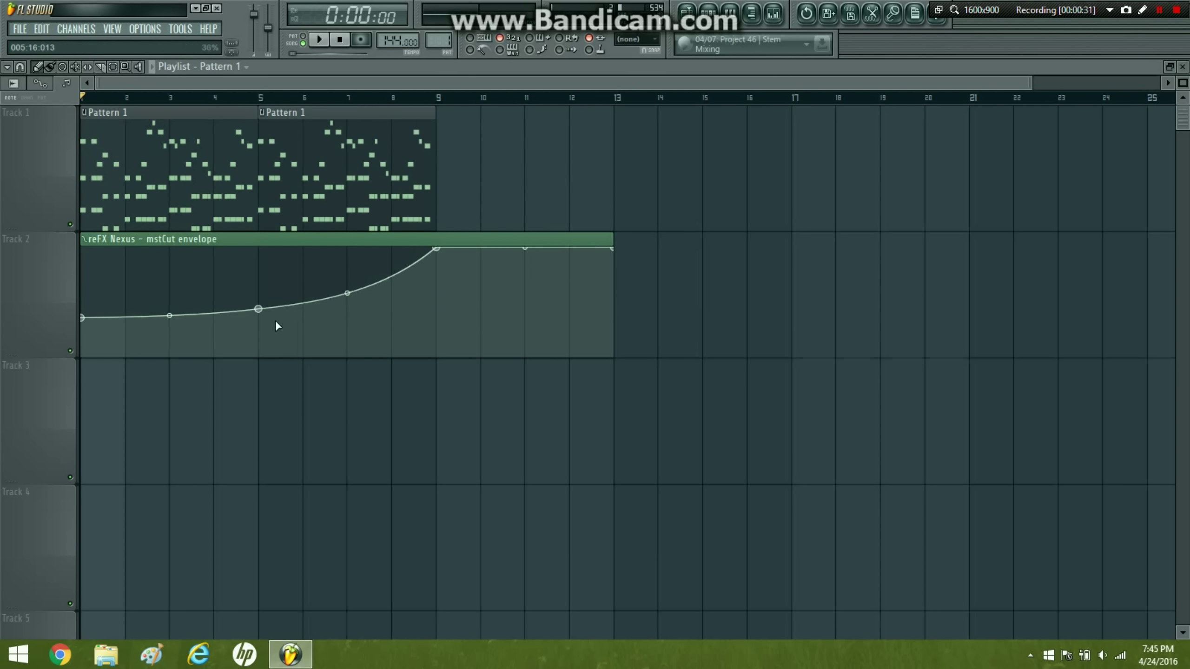
- Reshape the cutoff envelope to peak at bar 8, drop at bar 9 and rise to bar 12, with the clip ending at bar 13
{"action": "left_click_drag", "start_coordinate": [439, 250], "coordinate": [438, 351]}
{"action": "right_click", "coordinate": [429, 257]}
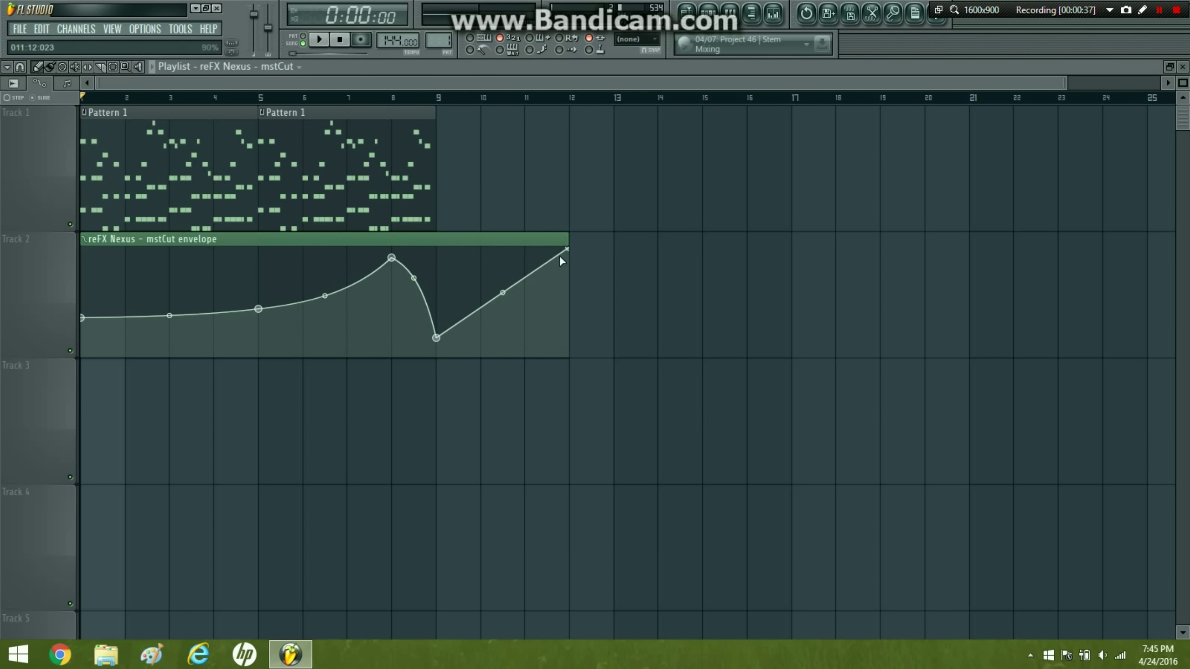
{"action": "left_click_drag", "start_coordinate": [564, 236], "coordinate": [613, 235]}
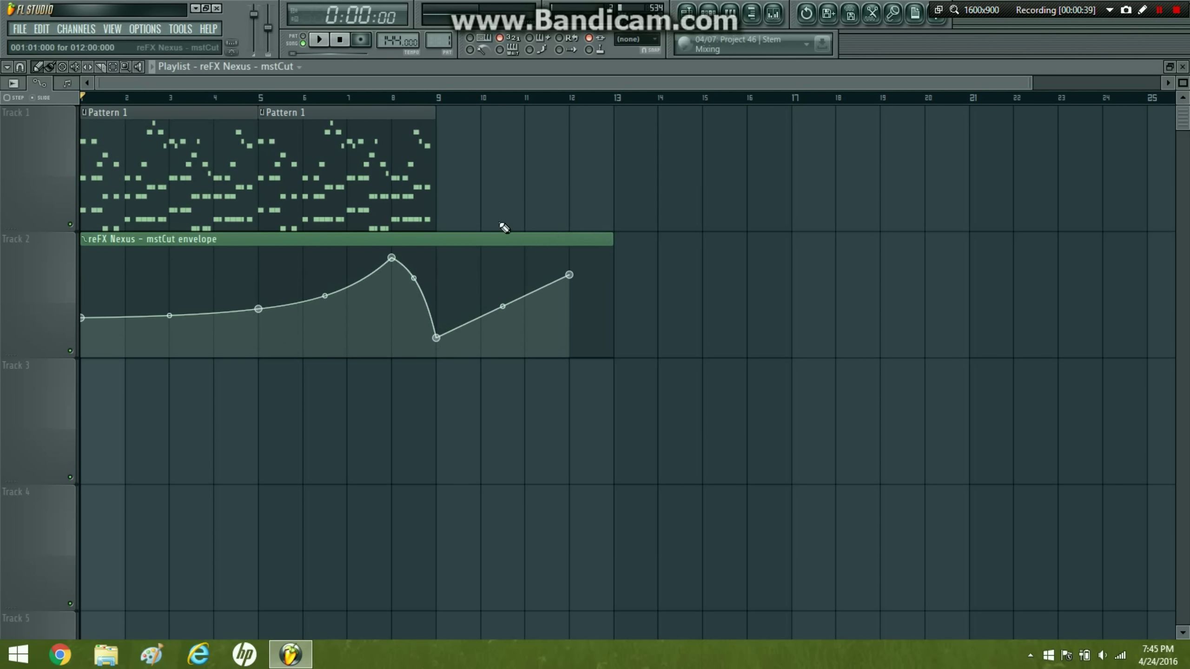
- Place a Pattern 1 clip shortened to one bar at bar 9 and repeat it at bars 10 and 11 during playback
{"action": "left_click", "coordinate": [470, 185]}
{"action": "left_click_drag", "start_coordinate": [607, 171], "coordinate": [480, 171]}
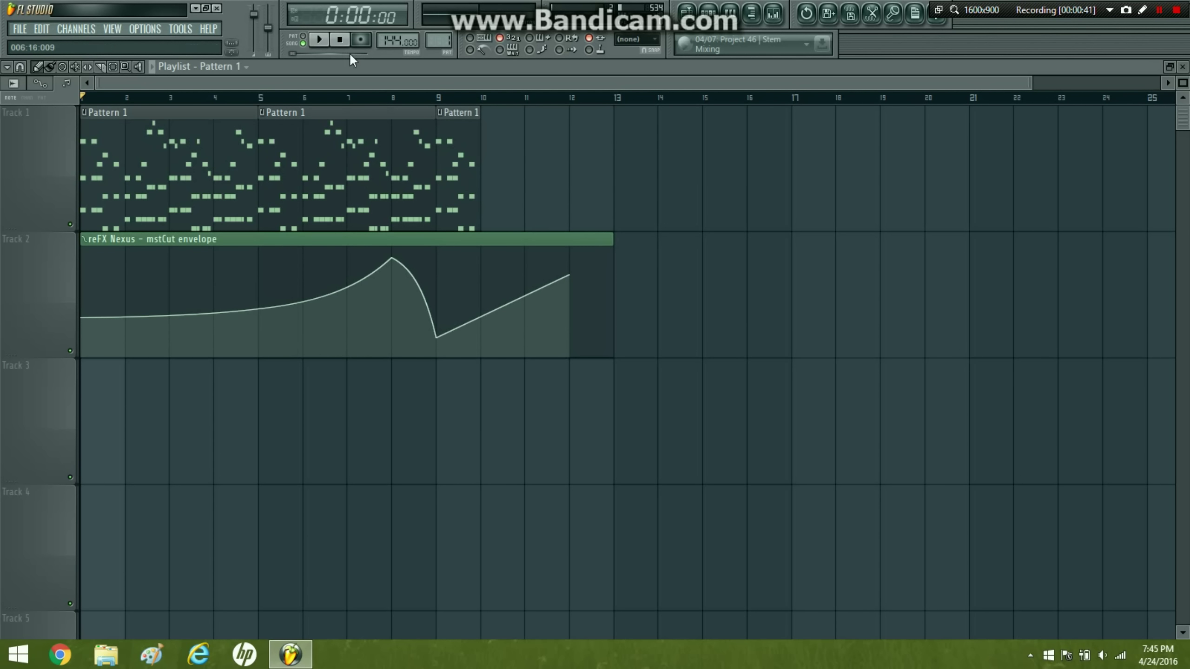
{"action": "key", "text": "space"}
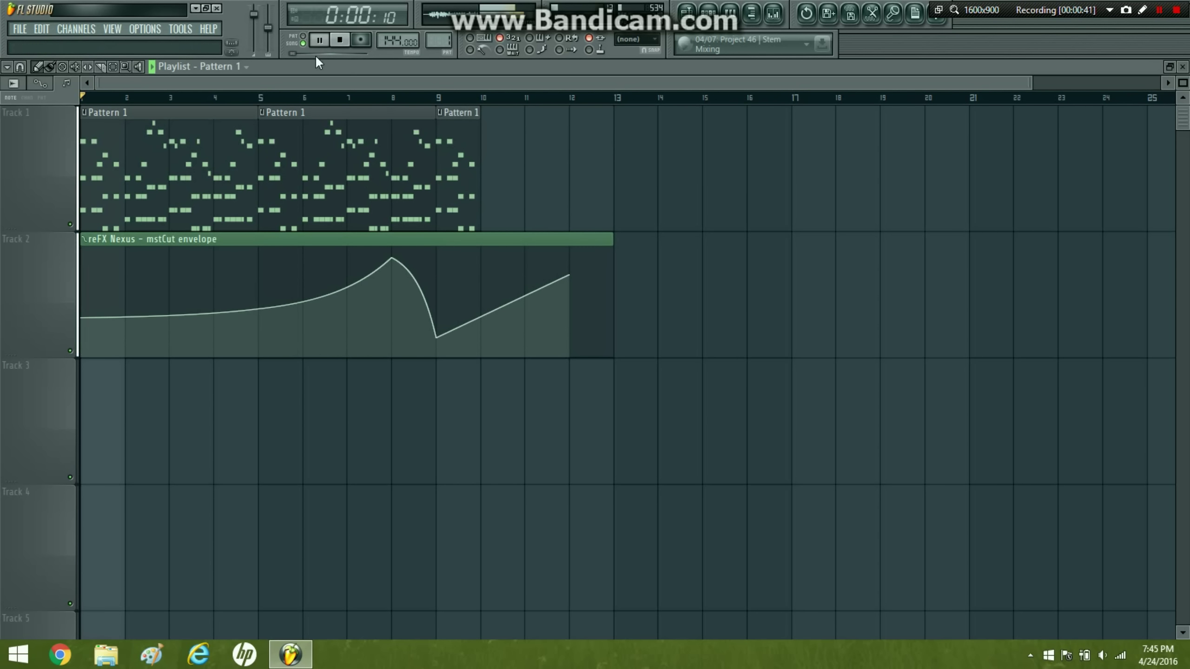
{"action": "left_click", "coordinate": [490, 185]}
{"action": "left_click", "coordinate": [530, 170]}
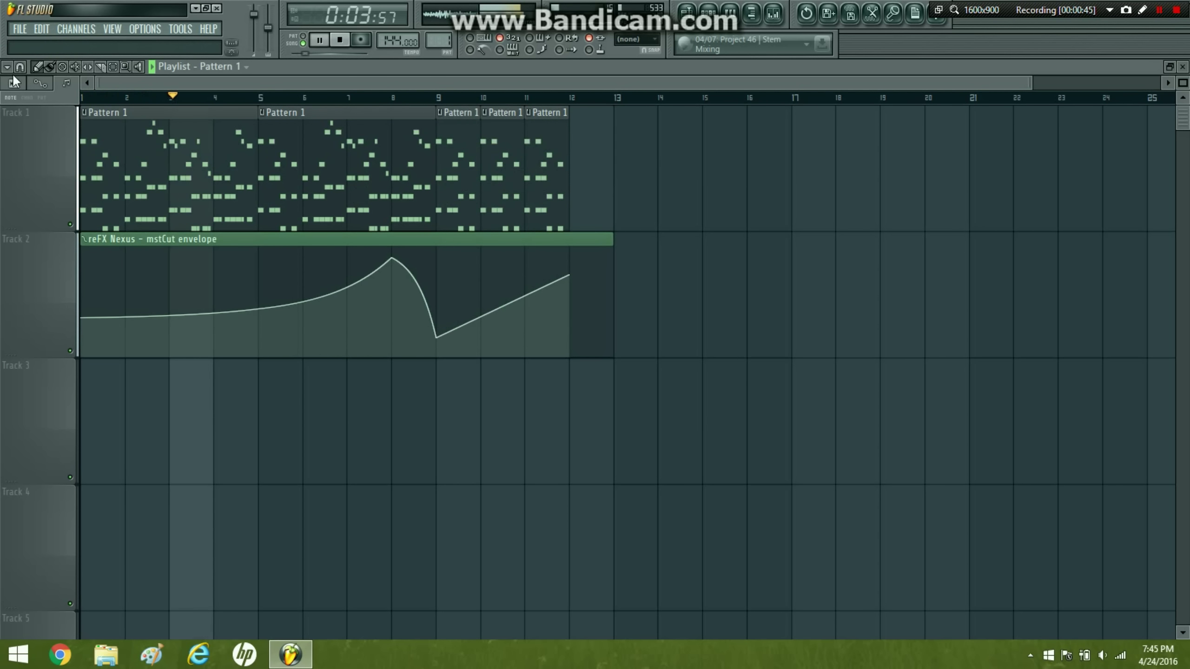
- Set the playlist's snap to Beat, trim the bar 11 Pattern 1 clip to half a bar and repeat it to fill the bar
{"action": "left_click", "coordinate": [20, 66]}
{"action": "left_click", "coordinate": [40, 261]}
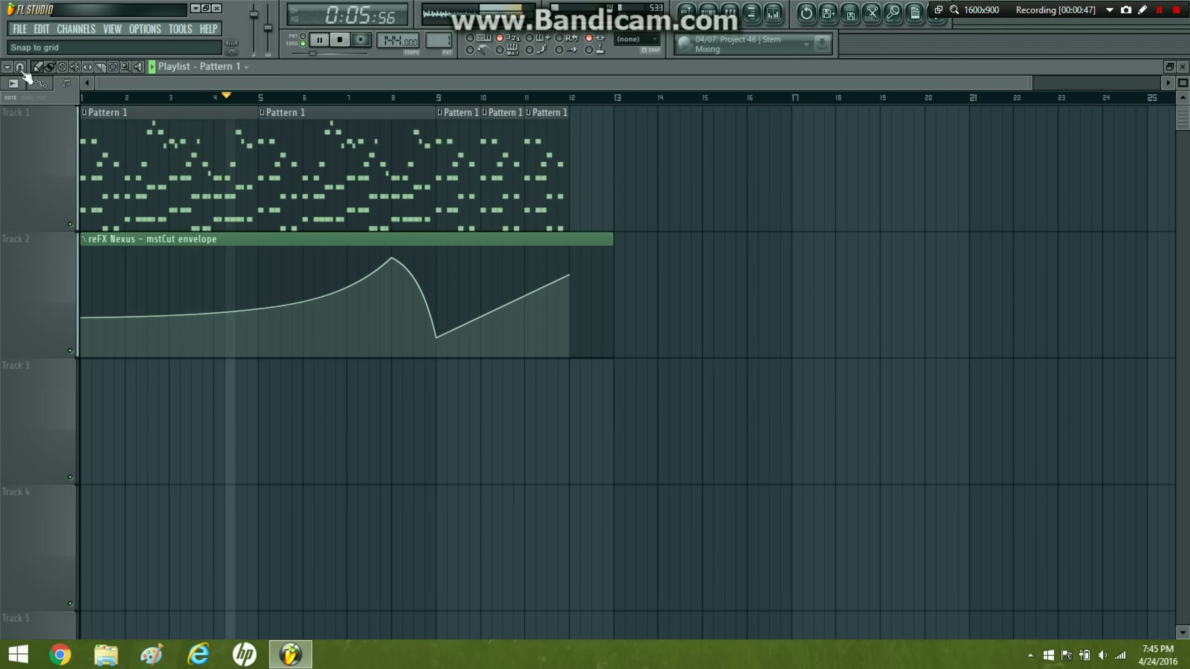
{"action": "left_click", "coordinate": [20, 66]}
{"action": "left_click", "coordinate": [43, 272]}
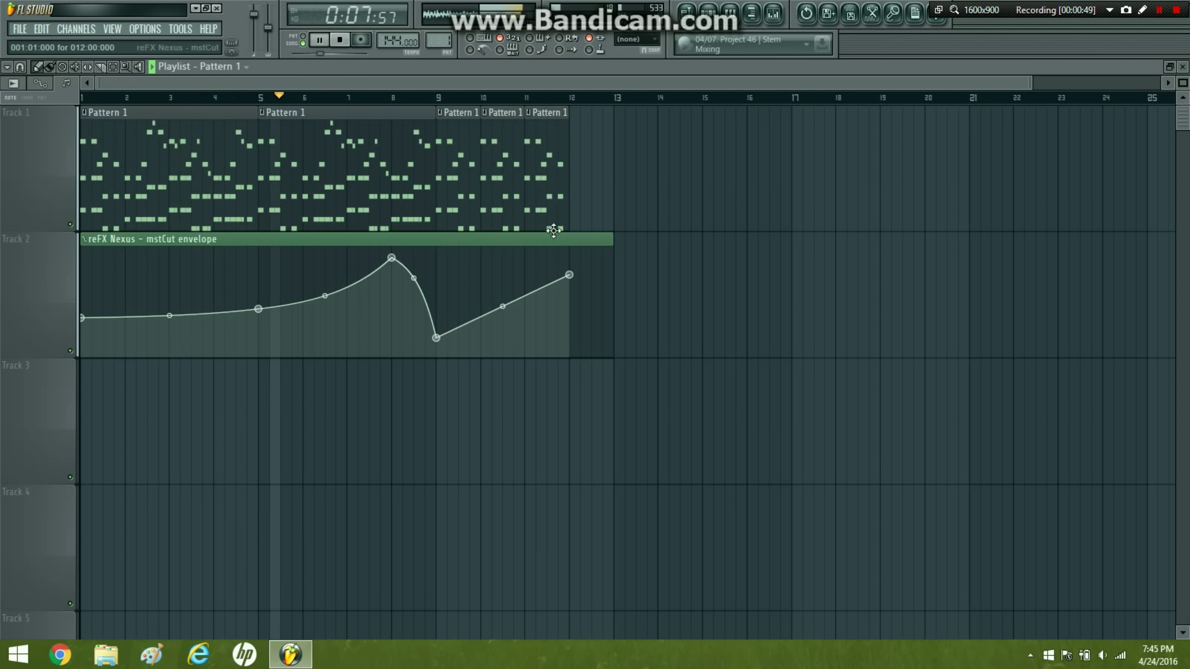
{"action": "left_click_drag", "start_coordinate": [568, 178], "coordinate": [540, 178]}
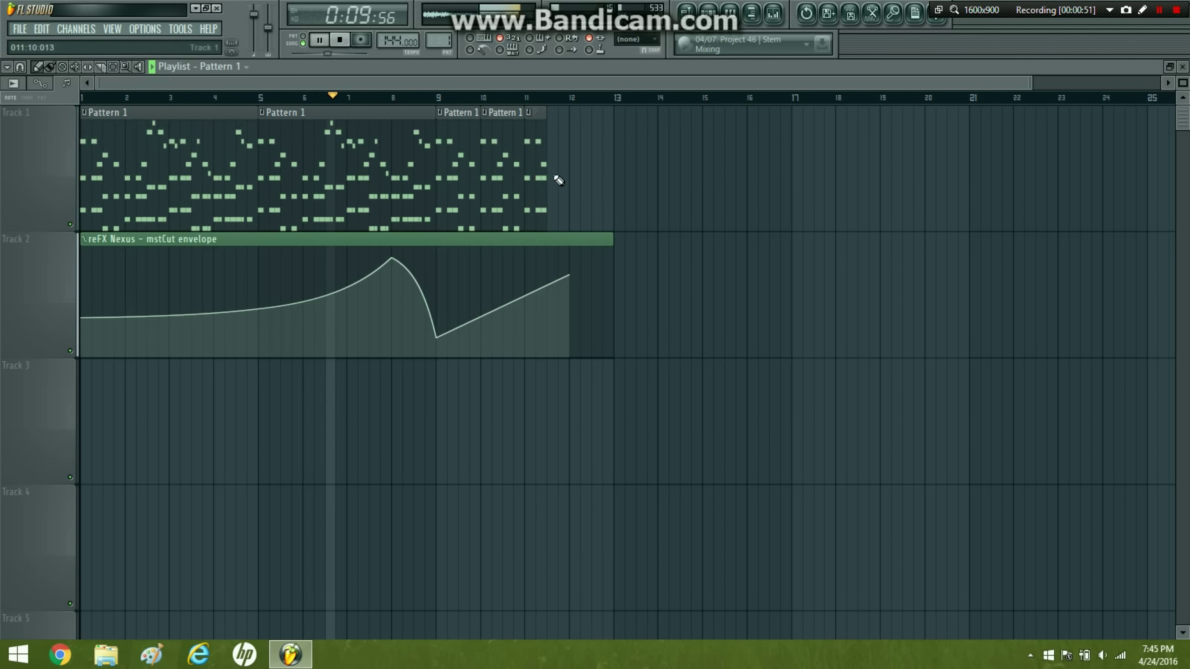
{"action": "left_click", "coordinate": [554, 174]}
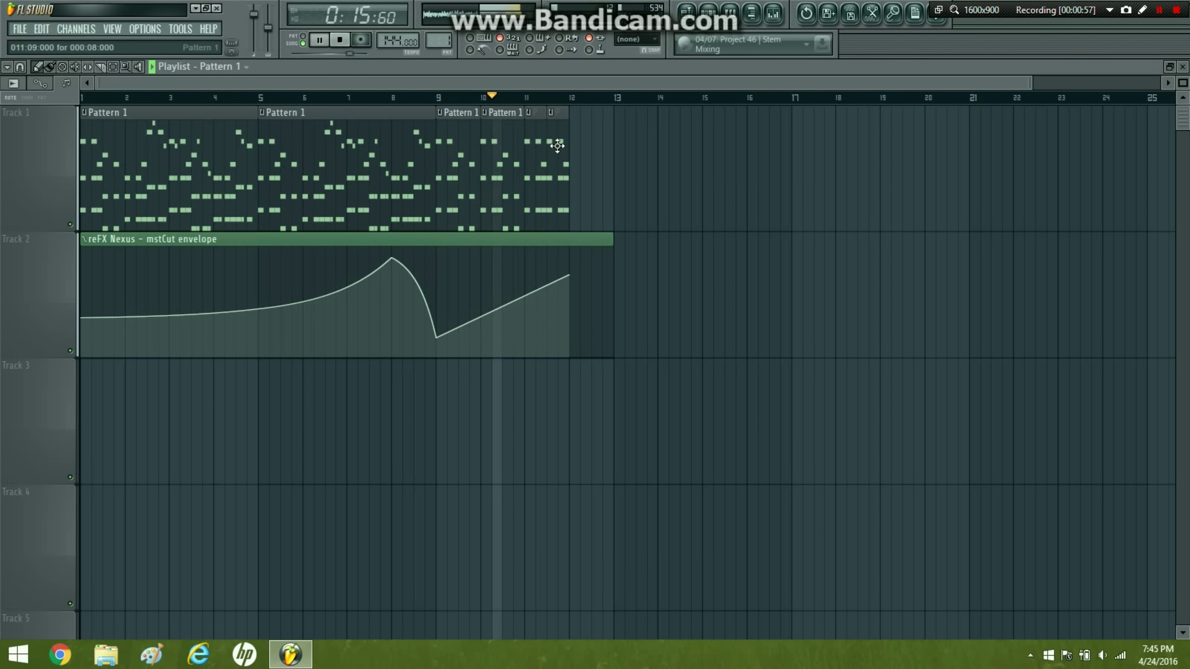
- Fill bar 12 on Track 1 with three one-beat Pattern 1 clips followed by a one-beat slice from the pattern's end
{"action": "left_click", "coordinate": [574, 151]}
{"action": "left_click", "coordinate": [588, 156]}
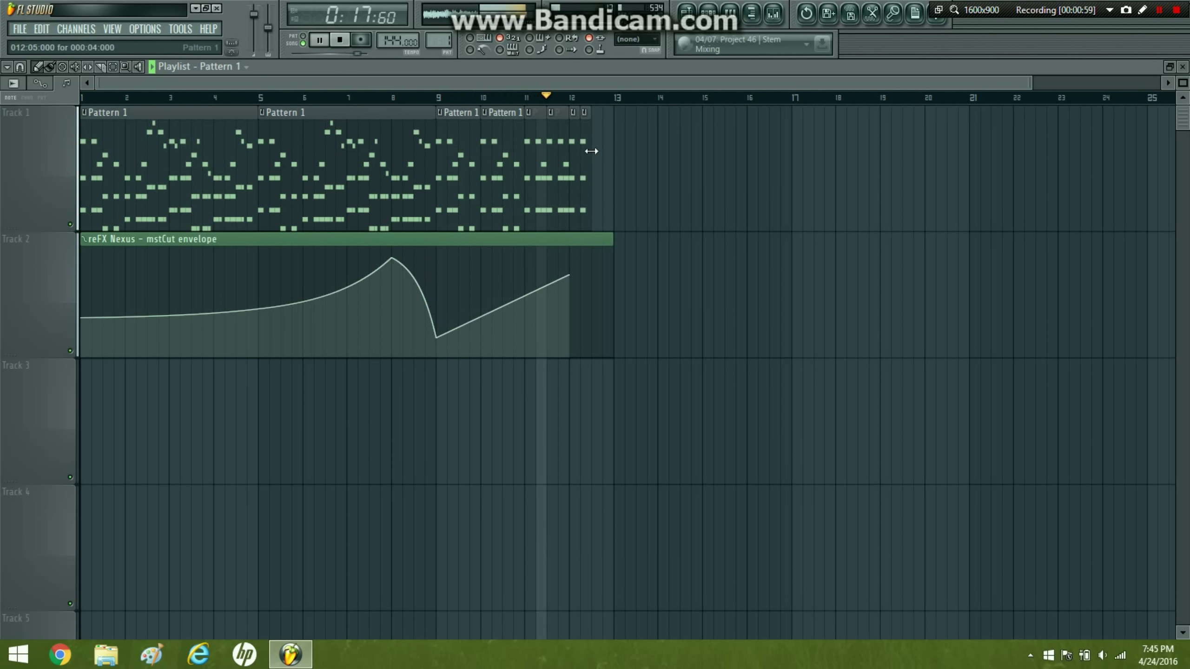
{"action": "left_click", "coordinate": [599, 156]}
{"action": "left_click", "coordinate": [341, 41]}
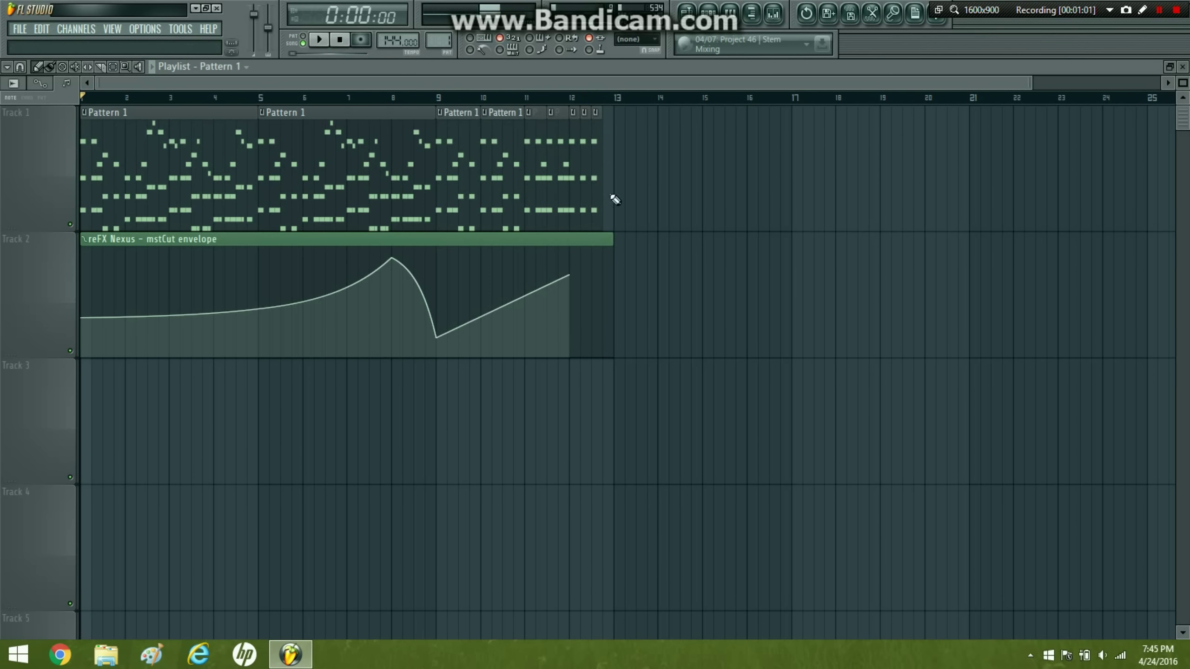
{"action": "left_click", "coordinate": [752, 178]}
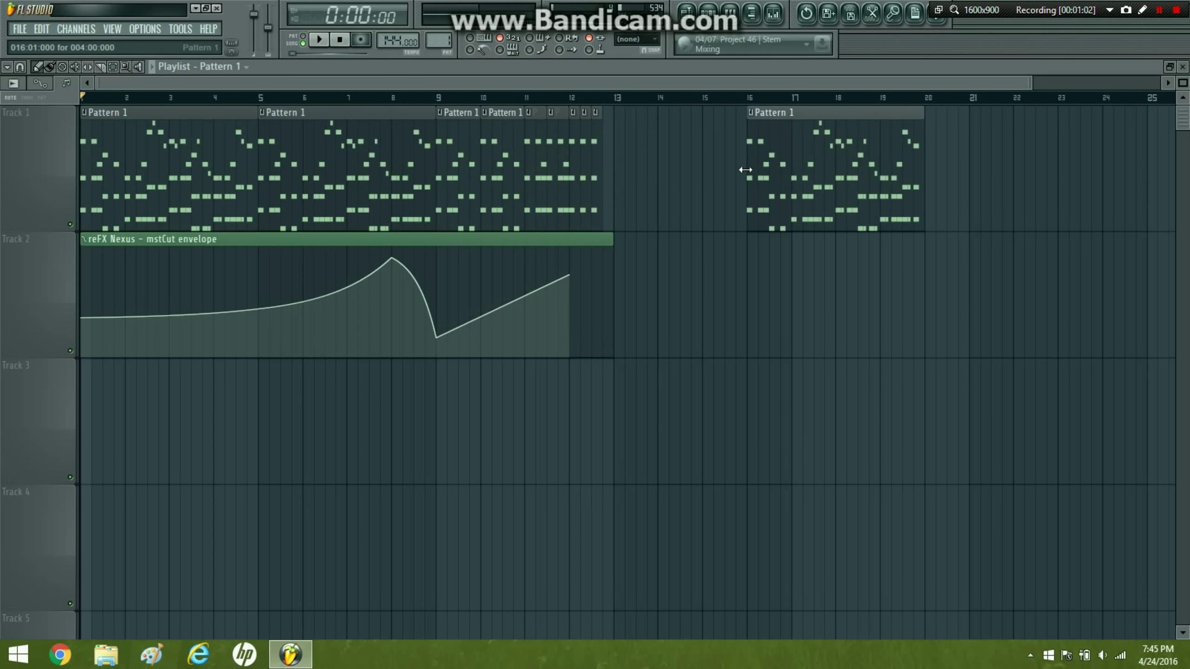
{"action": "left_click_drag", "start_coordinate": [750, 171], "coordinate": [606, 170]}
- Play from bar 10 and extend the cutoff envelope with a curve rising to its maximum at bar 13
{"action": "left_click", "coordinate": [490, 97]}
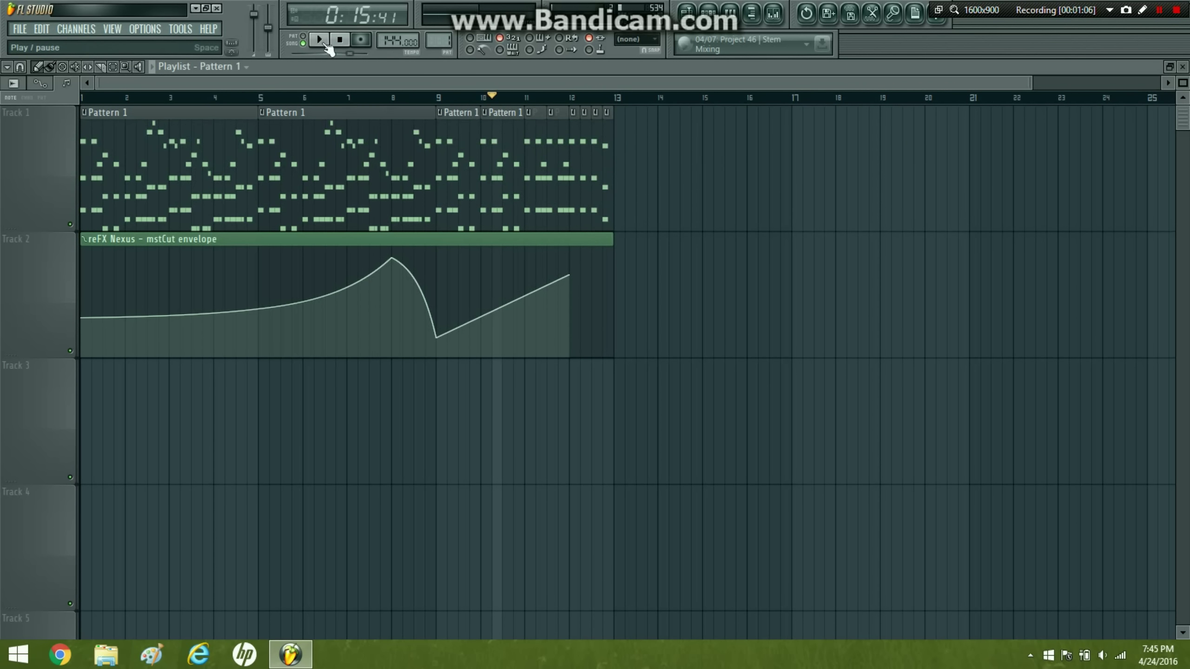
{"action": "left_click", "coordinate": [327, 43]}
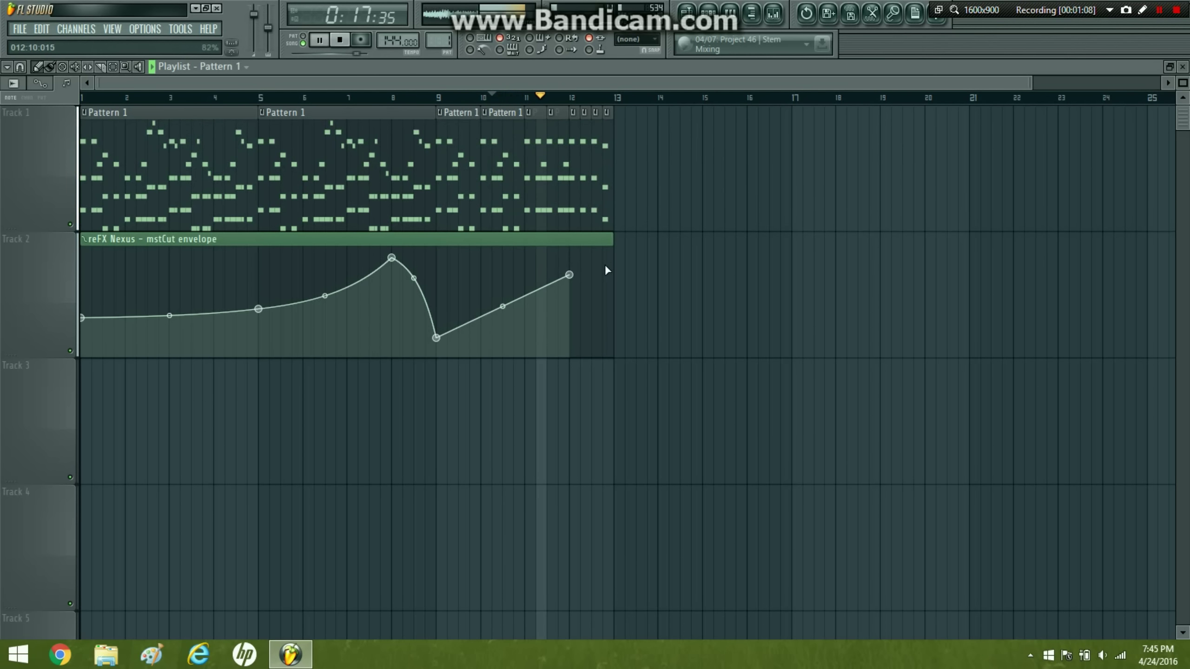
{"action": "left_click_drag", "start_coordinate": [608, 270], "coordinate": [619, 229]}
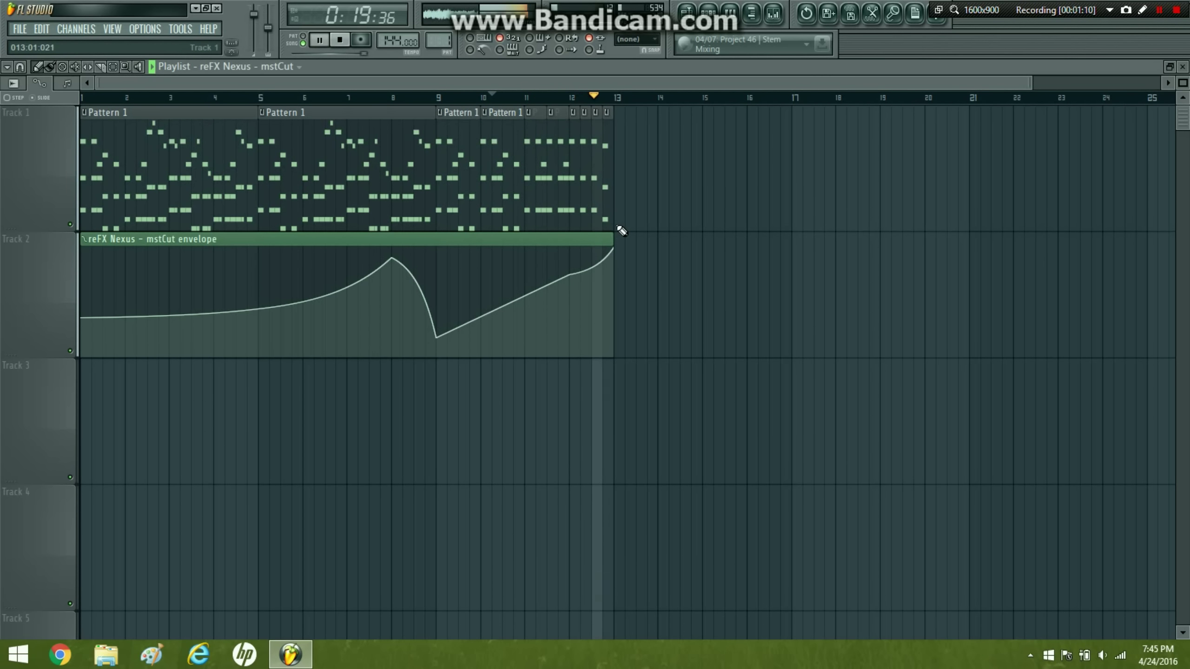
- Add a four-bar Pattern 1 clip at bar 13 on Track 1 and set the playlist's snap to Bar
{"action": "left_click", "coordinate": [628, 143]}
{"action": "left_click", "coordinate": [19, 66]}
{"action": "left_click", "coordinate": [33, 289]}
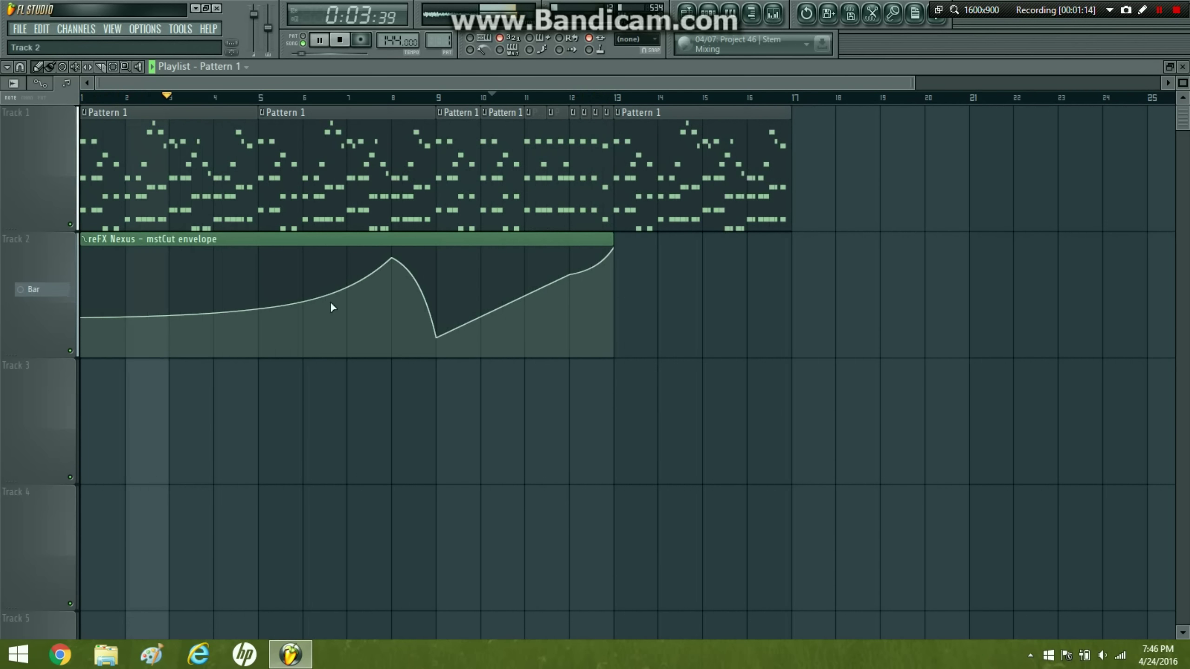
- Straighten the cutoff envelope's final rise, raise its bar 8 peak slightly, and extend the clip to bar 17
{"action": "right_click", "coordinate": [591, 268]}
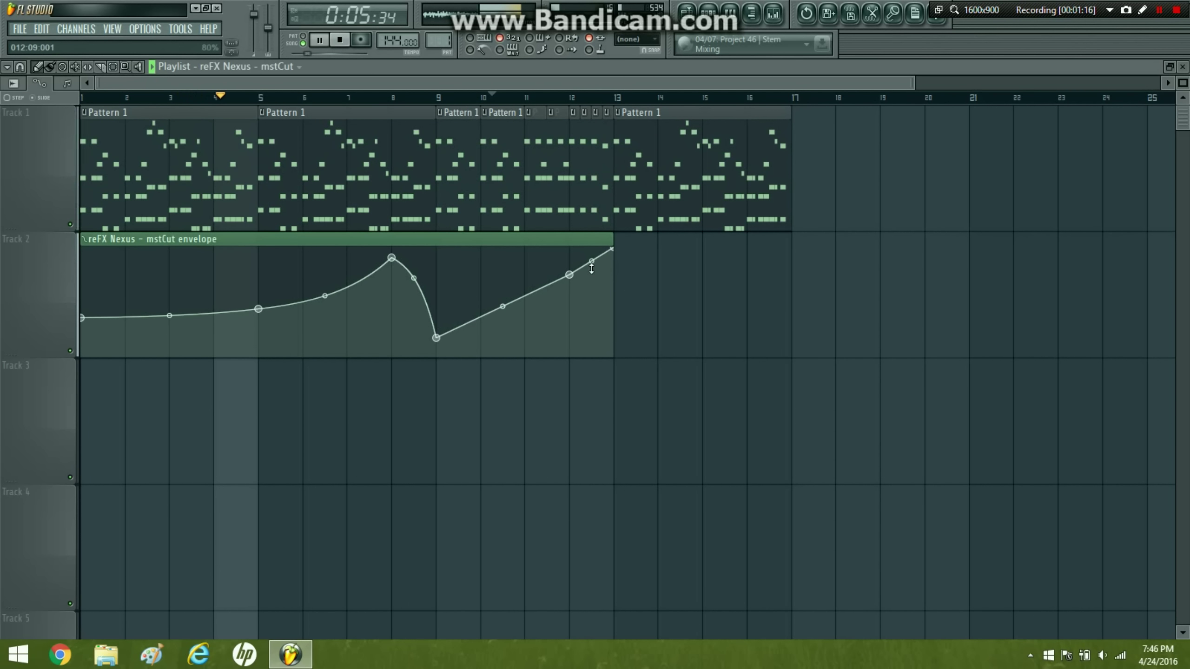
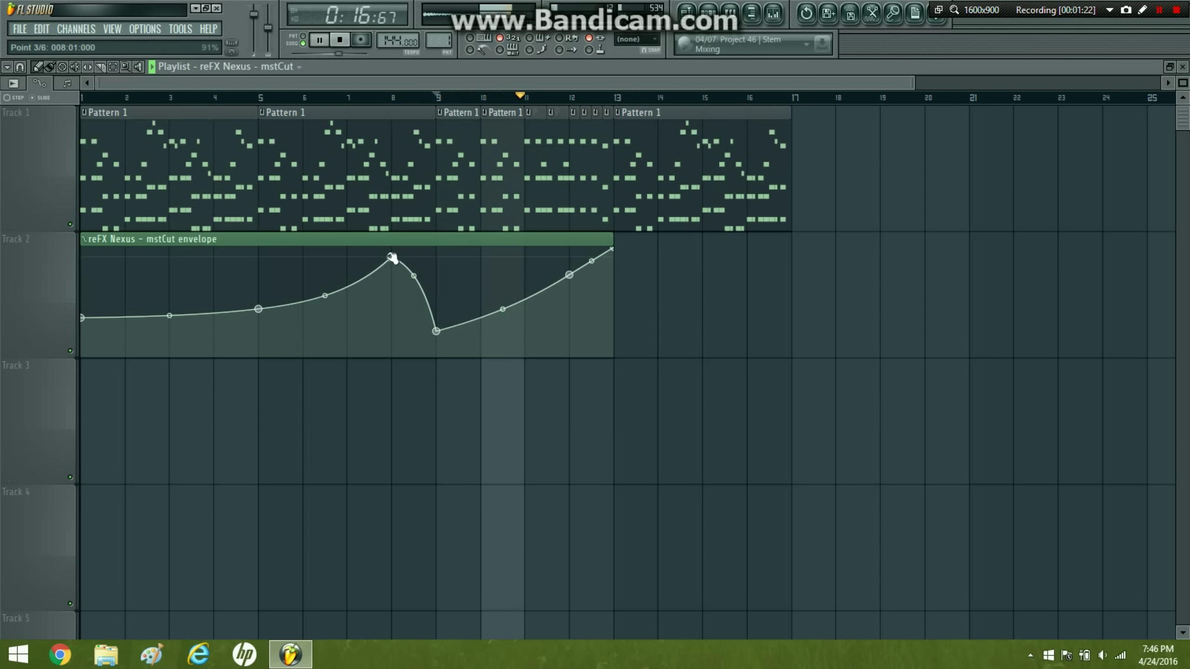
{"action": "left_click_drag", "start_coordinate": [392, 258], "coordinate": [384, 256]}
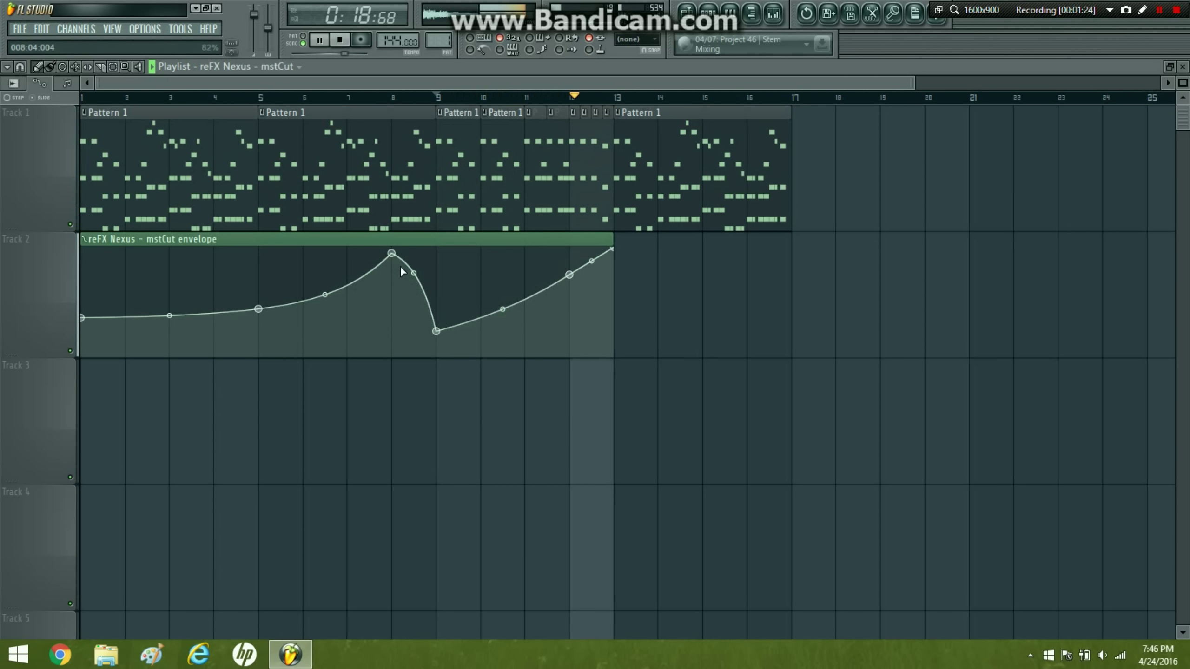
{"action": "left_click", "coordinate": [342, 40]}
{"action": "left_click_drag", "start_coordinate": [609, 243], "coordinate": [794, 226]}
- Place another four-bar Pattern 1 clip at bar 17 on Track 1
{"action": "left_click", "coordinate": [746, 181]}
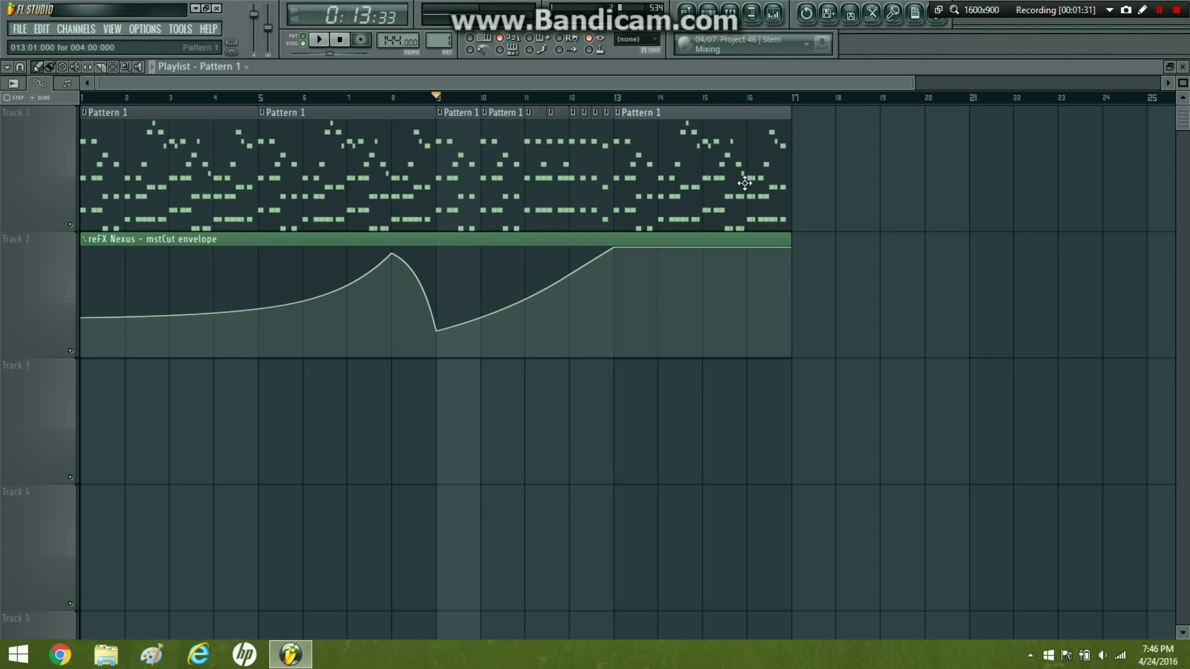
{"action": "left_click", "coordinate": [852, 178]}
{"action": "right_click", "coordinate": [851, 178]}
{"action": "left_click", "coordinate": [798, 179]}
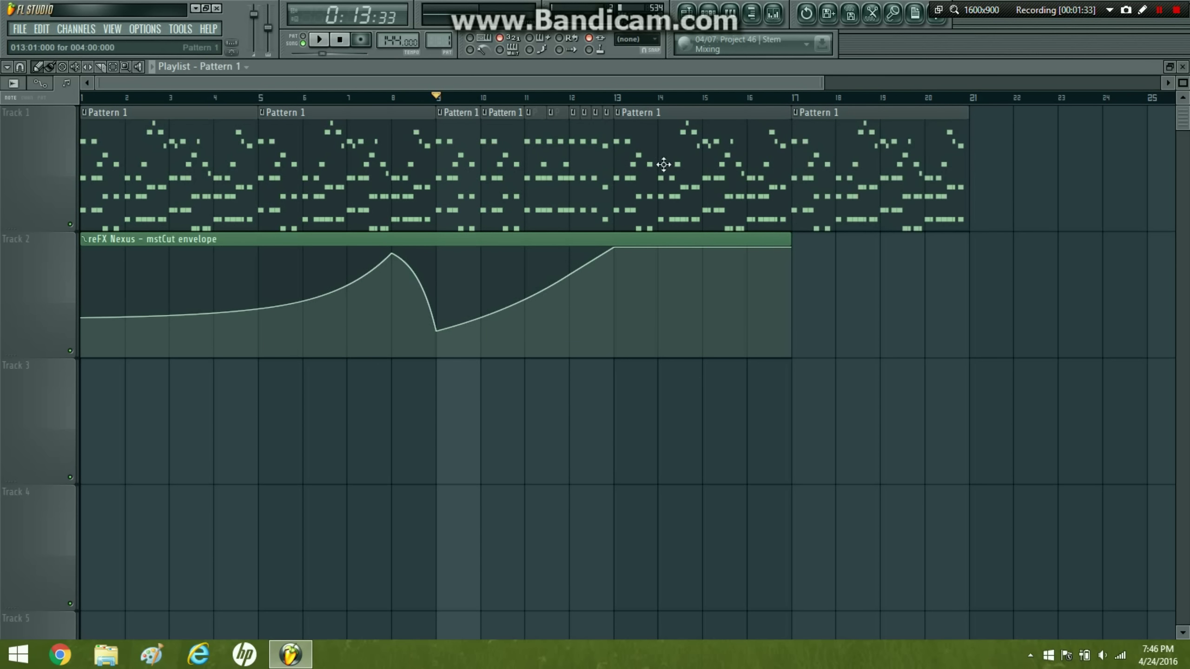
- Select Pattern 2 and place four-bar clips of it on Track 3 at bars 13 and 17
{"action": "left_click", "coordinate": [730, 13]}
{"action": "left_click", "coordinate": [383, 229]}
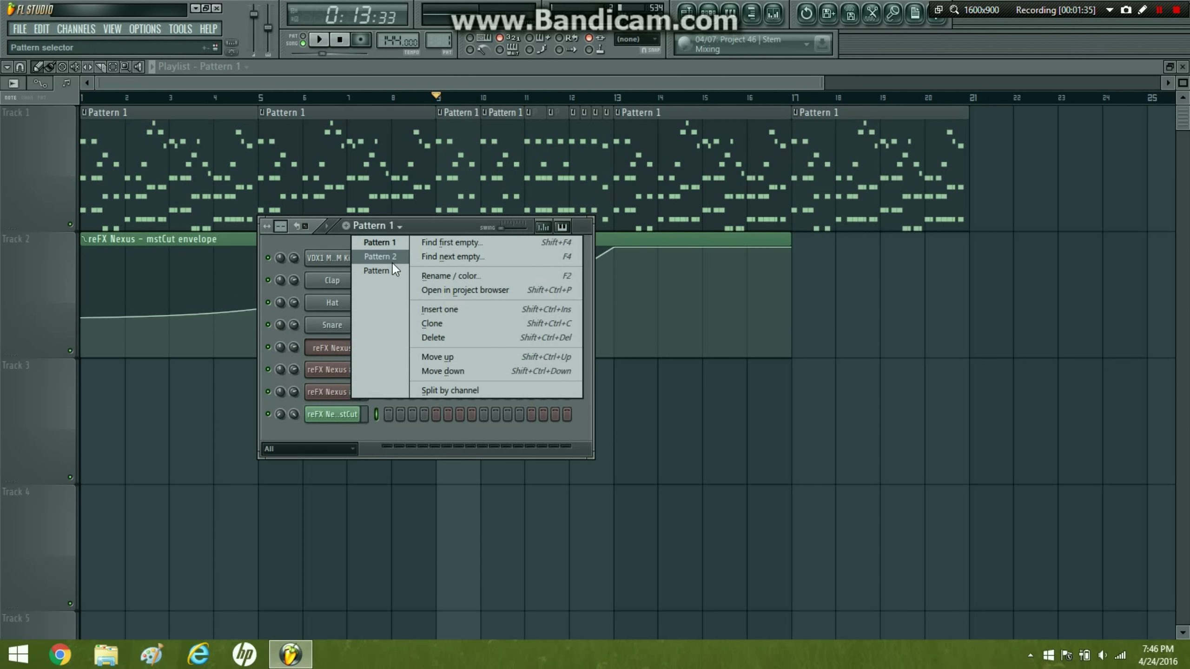
{"action": "left_click", "coordinate": [387, 259]}
{"action": "left_click", "coordinate": [644, 388]}
{"action": "right_click", "coordinate": [687, 393]}
{"action": "left_click", "coordinate": [623, 384]}
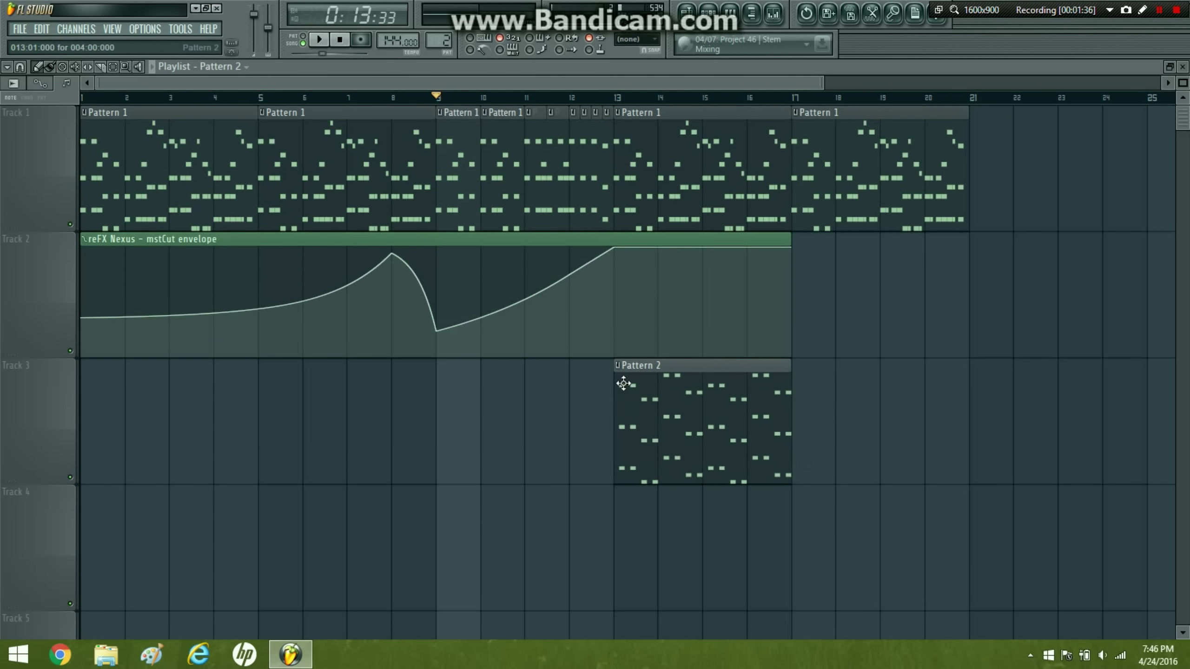
{"action": "left_click", "coordinate": [796, 386]}
- Play the transition from bar 12 and fill bars 13 to 20 on Track 4 with one-bar Pattern 3 clips
{"action": "left_click", "coordinate": [340, 40]}
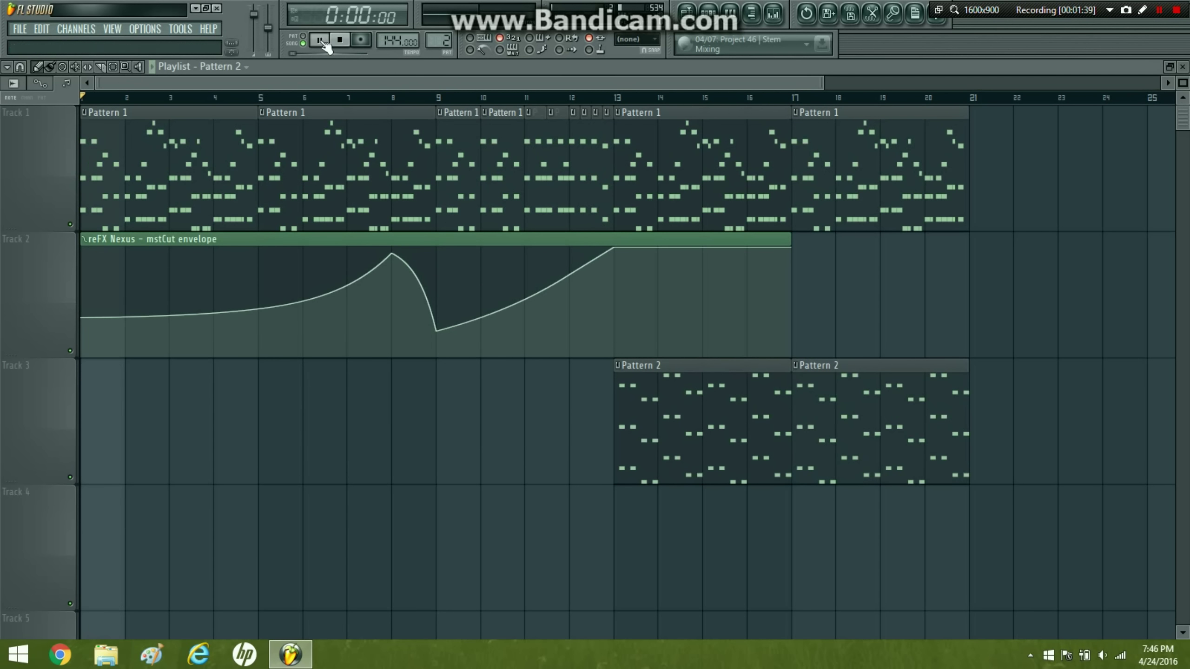
{"action": "left_click", "coordinate": [626, 222]}
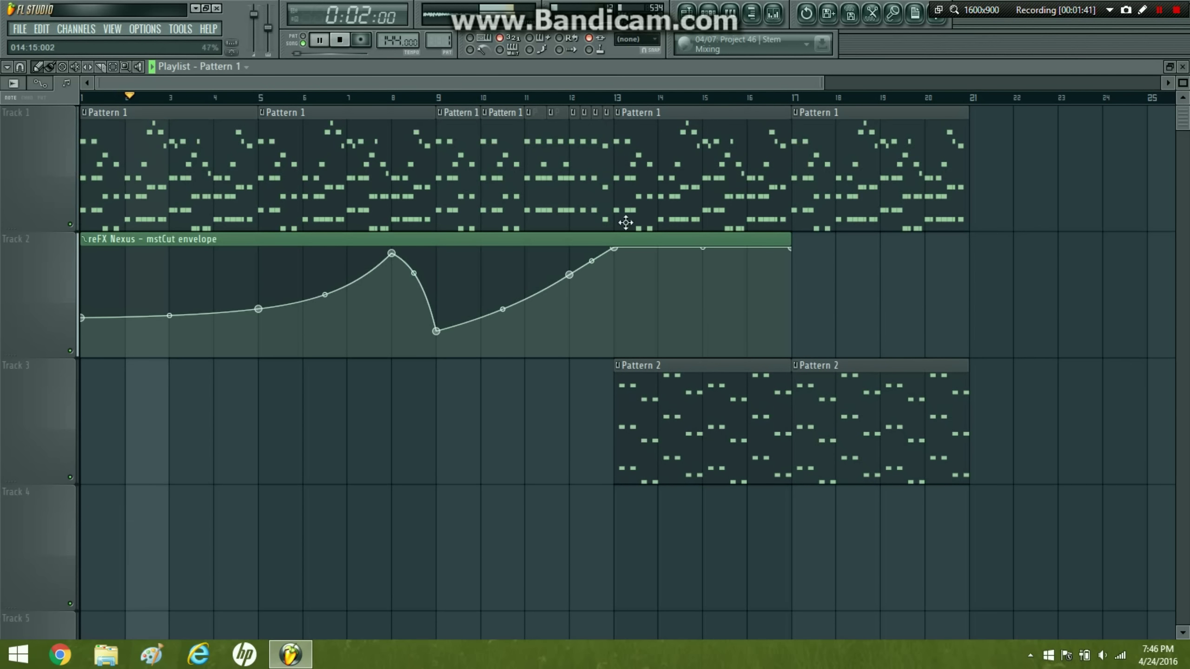
{"action": "left_click", "coordinate": [576, 101]}
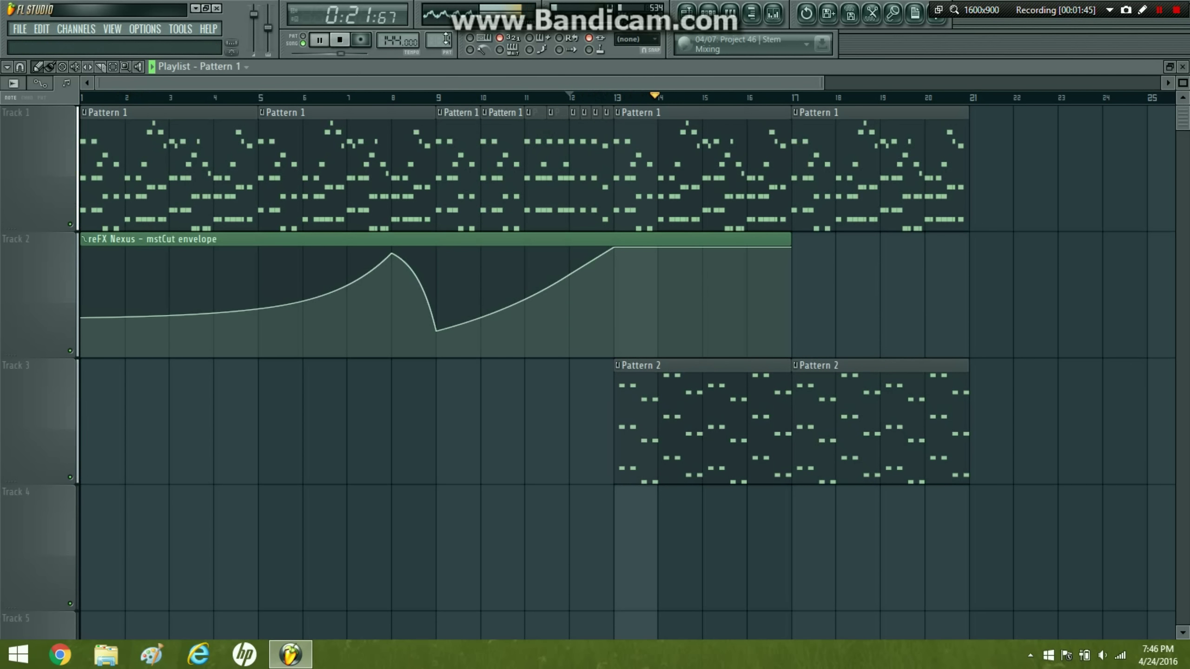
{"action": "left_click_drag", "start_coordinate": [630, 526], "coordinate": [827, 528]}
{"action": "left_click", "coordinate": [887, 521]}
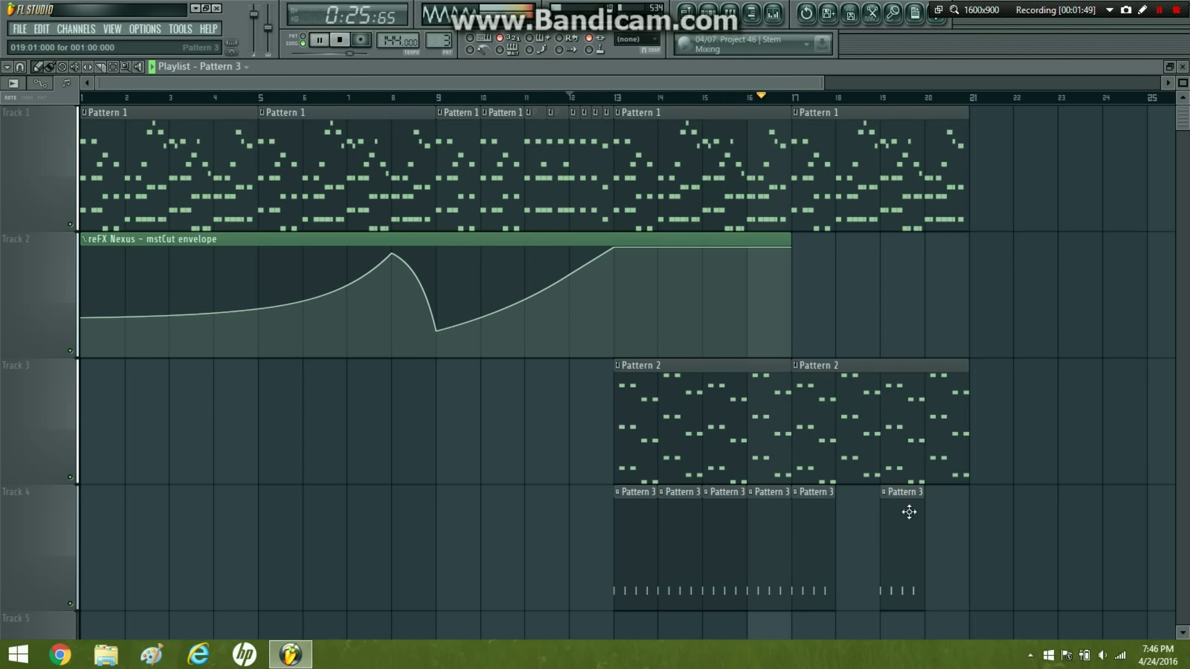
{"action": "left_click", "coordinate": [873, 510]}
{"action": "left_click", "coordinate": [932, 509]}
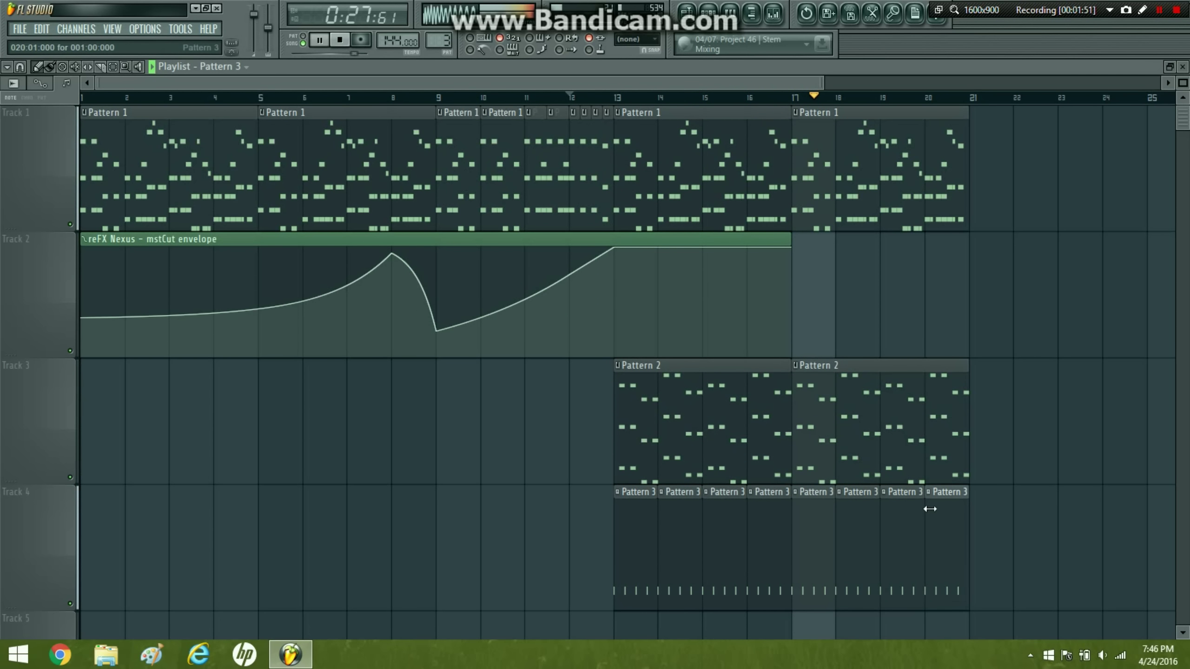
- Audition the arrangement from the beginning and stop playback
{"action": "left_click_drag", "start_coordinate": [481, 98], "coordinate": [89, 117]}
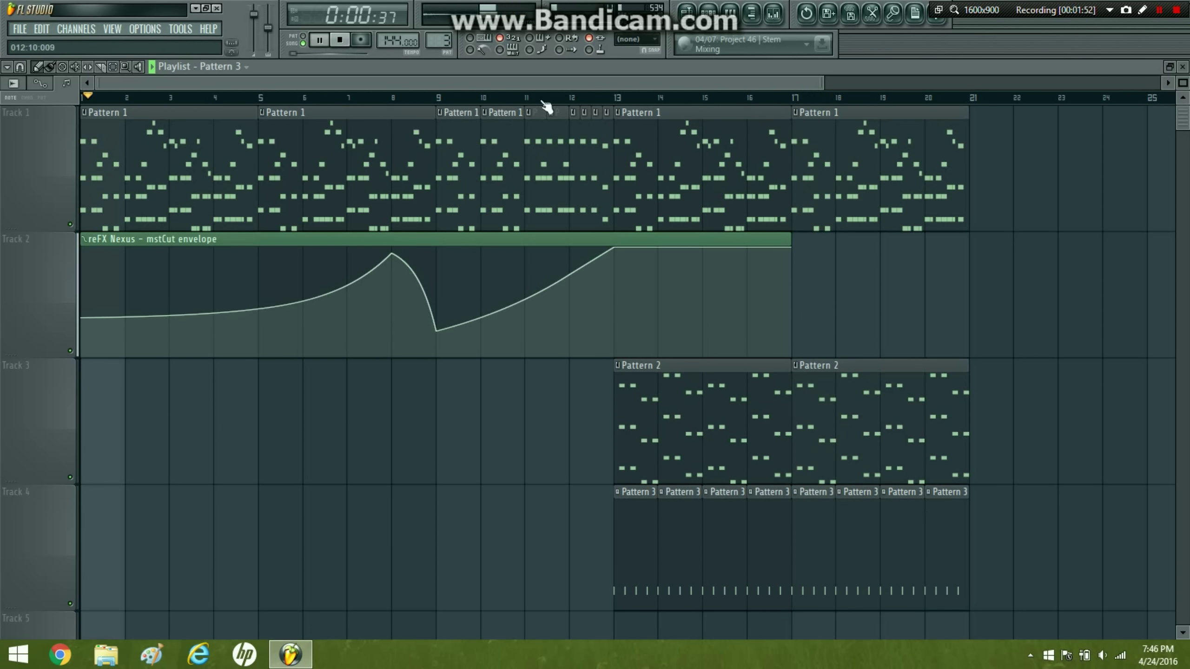
{"action": "double_click", "coordinate": [126, 68]}
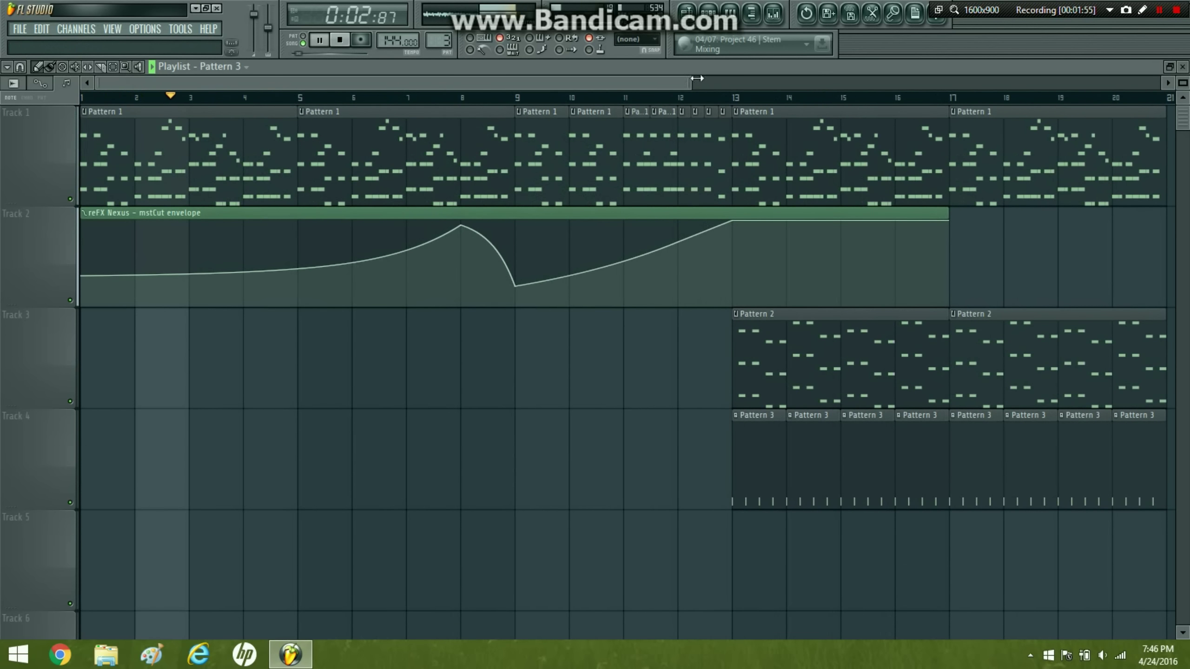
{"action": "left_click_drag", "start_coordinate": [697, 78], "coordinate": [1157, 80]}
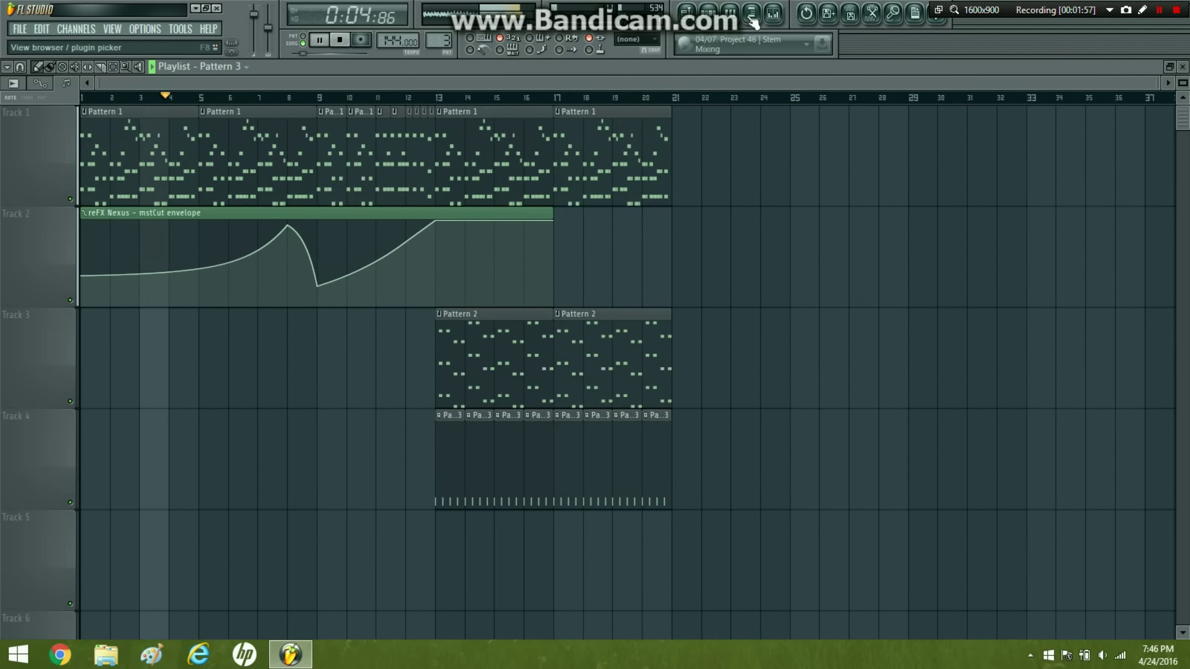
{"action": "left_click", "coordinate": [339, 40]}
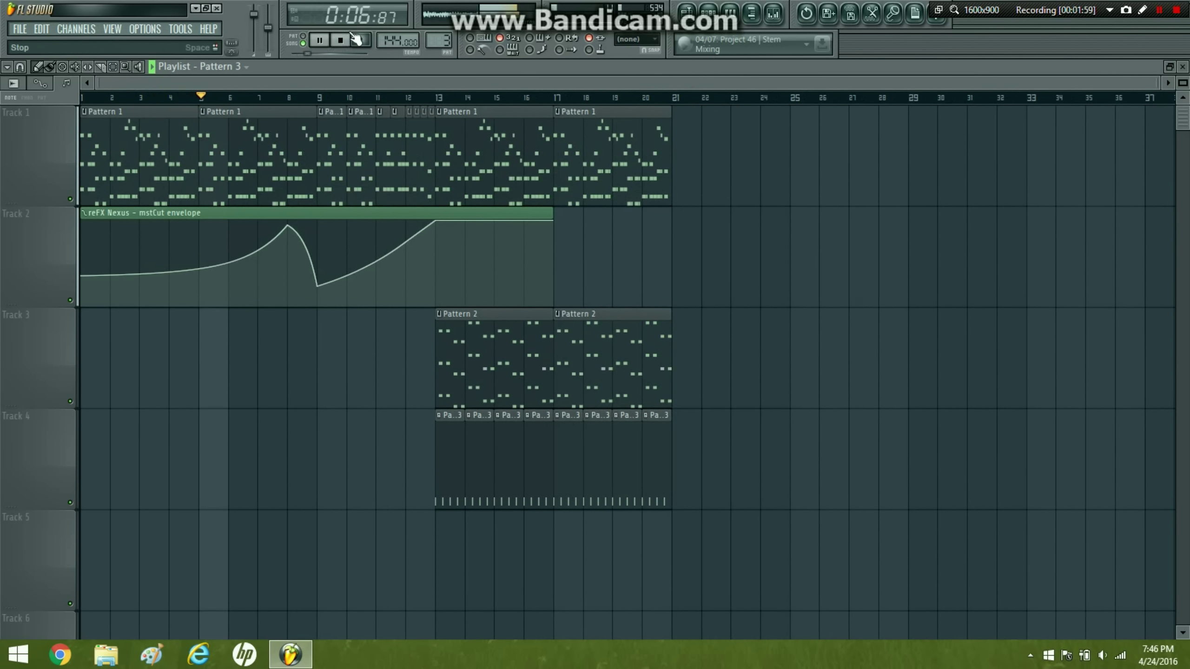
- Show the sample browser and open the Vengeance Essential Clubsounds v1 folder, closing the Misc or Unknown folder
{"action": "left_click", "coordinate": [751, 13]}
{"action": "scroll", "coordinate": [103, 340], "scroll_direction": "up", "scroll_amount": 3}
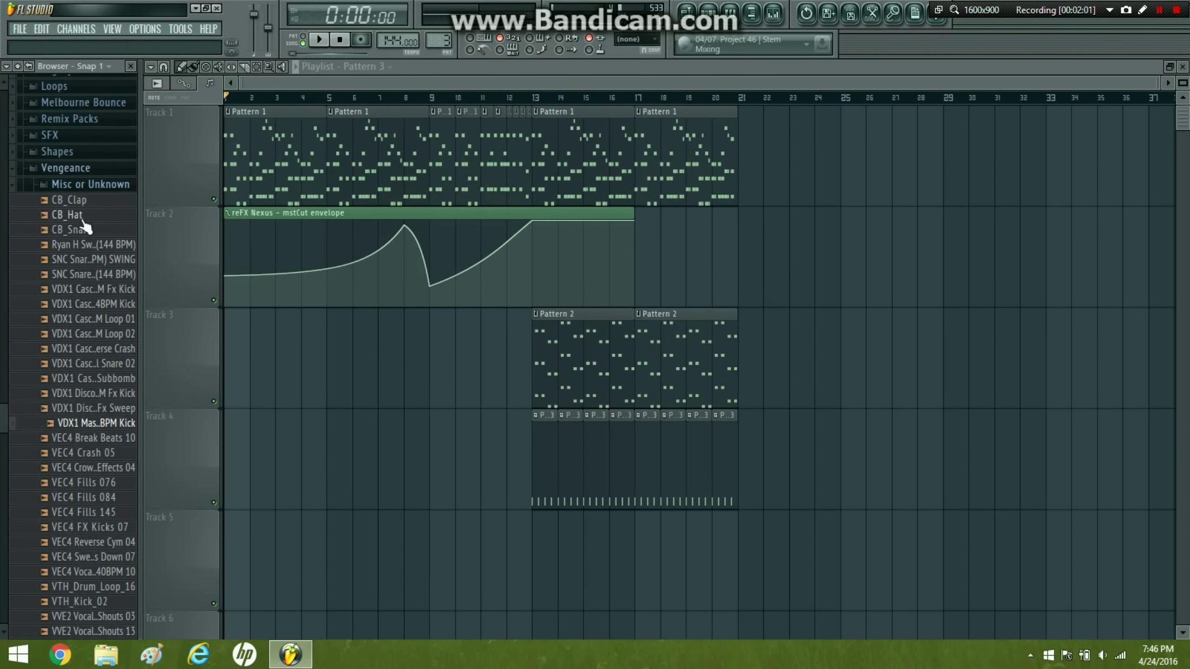
{"action": "left_click", "coordinate": [75, 184]}
{"action": "scroll", "coordinate": [98, 417], "scroll_direction": "up", "scroll_amount": 5}
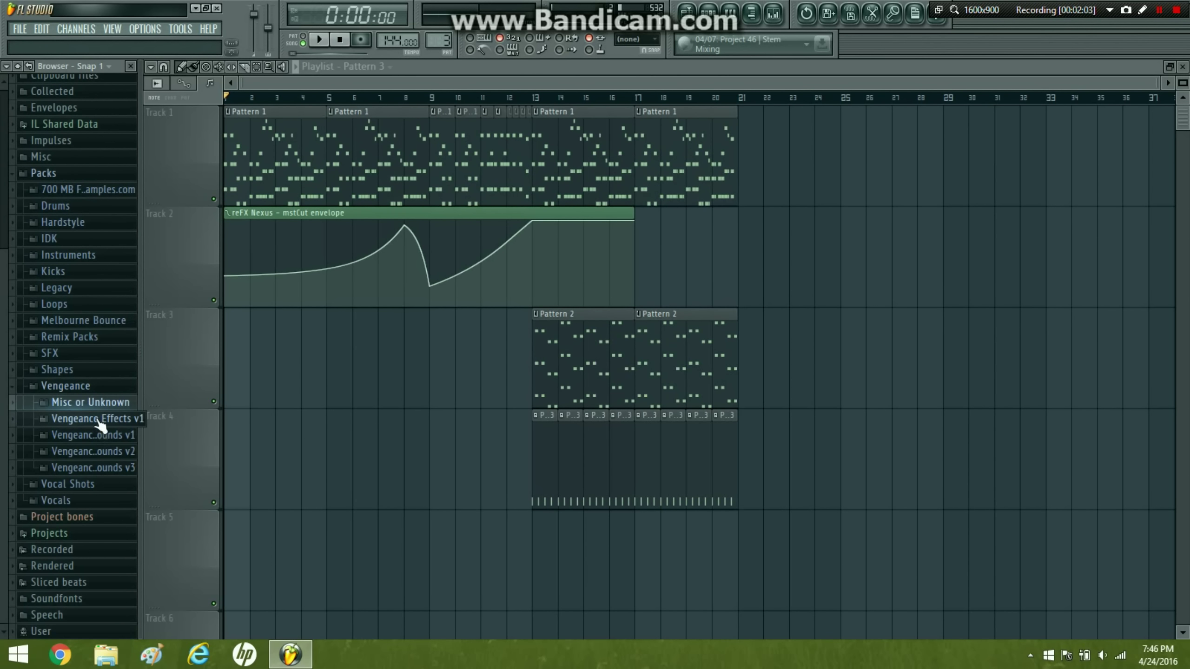
{"action": "left_click", "coordinate": [99, 419]}
{"action": "left_click", "coordinate": [97, 419]}
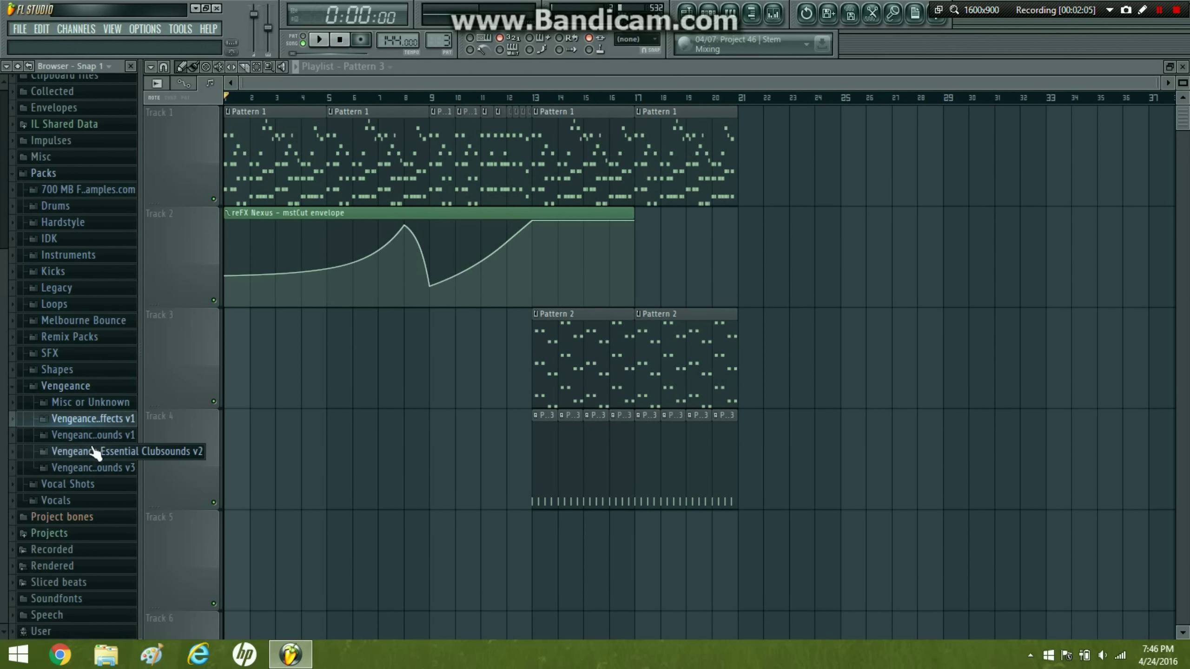
{"action": "left_click", "coordinate": [94, 452]}
{"action": "scroll", "coordinate": [75, 422], "scroll_direction": "down", "scroll_amount": 6}
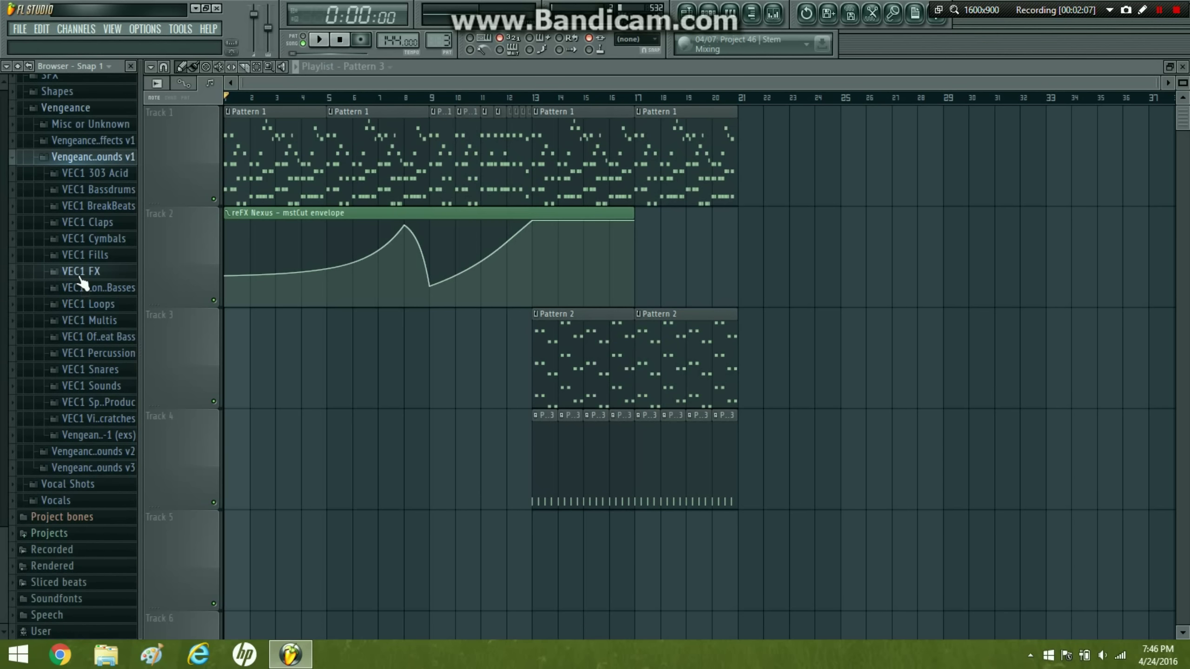
- Add the VEC1 FX 084 sample from the VEC1 FX folder to Track 5, starting at bar 1
{"action": "left_click", "coordinate": [81, 271]}
{"action": "scroll", "coordinate": [92, 417], "scroll_direction": "down", "scroll_amount": 10}
{"action": "scroll", "coordinate": [94, 422], "scroll_direction": "down", "scroll_amount": 12}
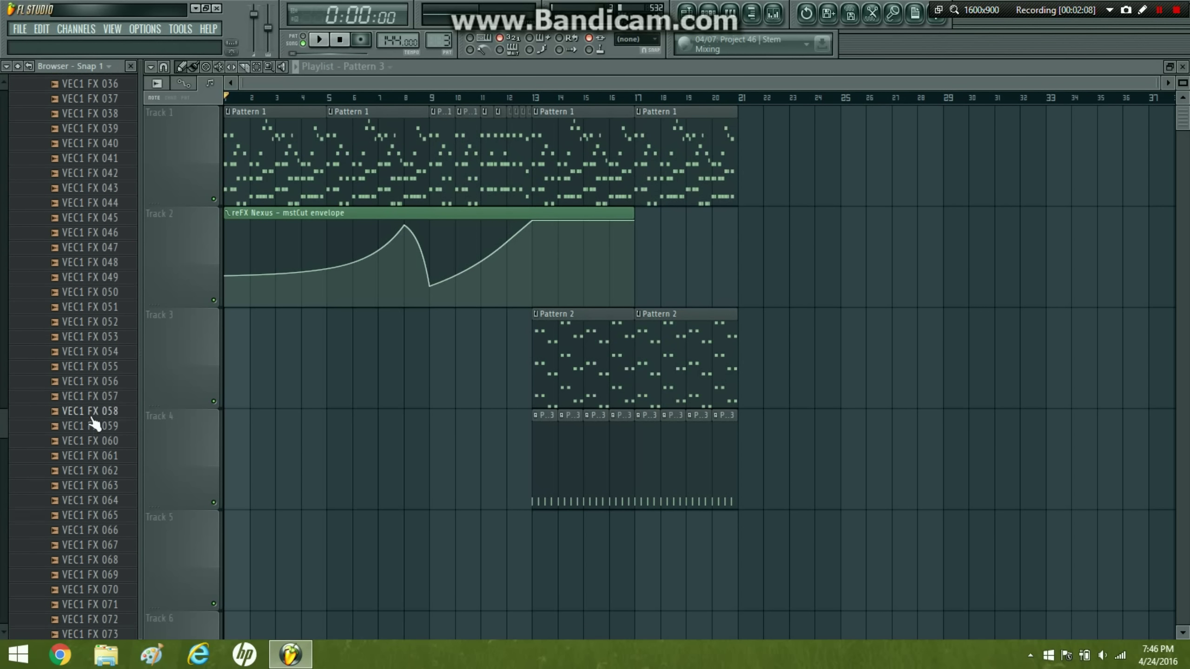
{"action": "left_click_drag", "start_coordinate": [90, 395], "coordinate": [312, 232]}
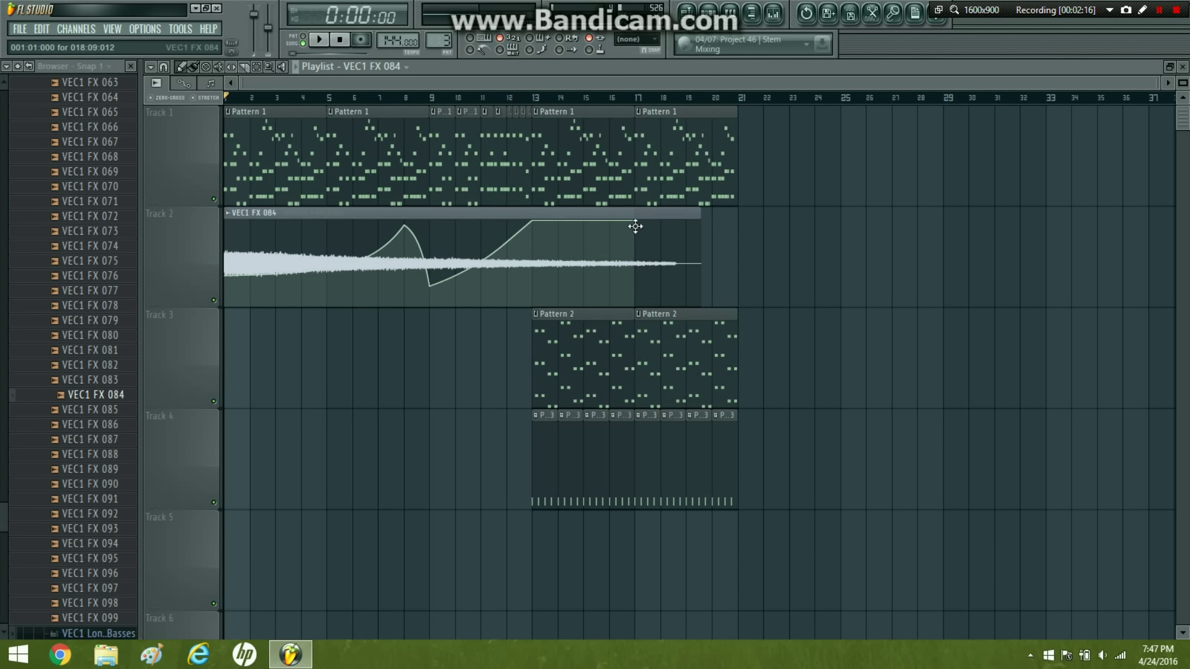
{"action": "left_click_drag", "start_coordinate": [638, 281], "coordinate": [412, 520]}
- Play the arrangement briefly, collapse the browser tree and reopen the Vengeance Essential Clubsounds v1 folder within Packs
{"action": "key", "text": "space"}
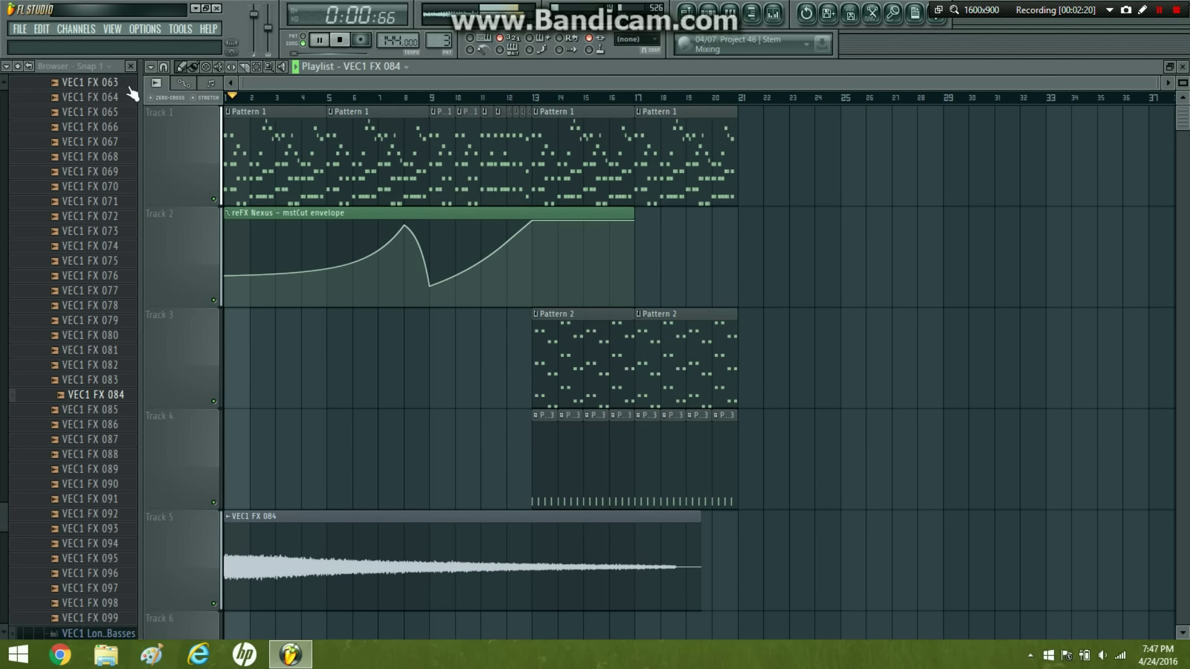
{"action": "left_click", "coordinate": [131, 67]}
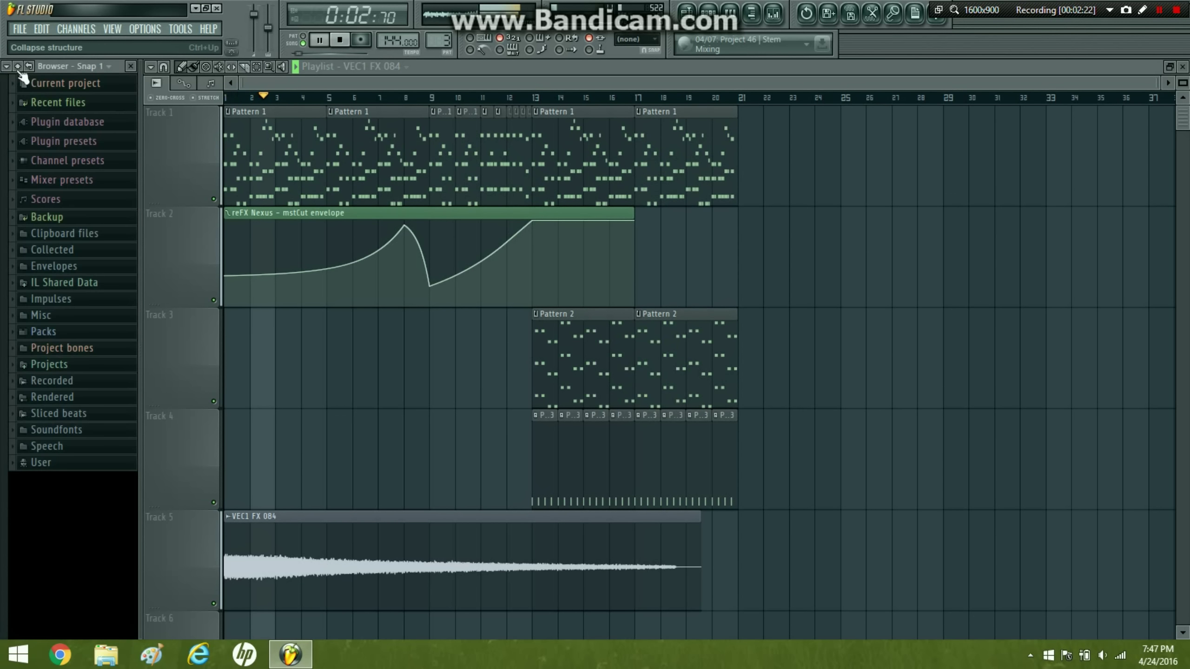
{"action": "left_click", "coordinate": [87, 333]}
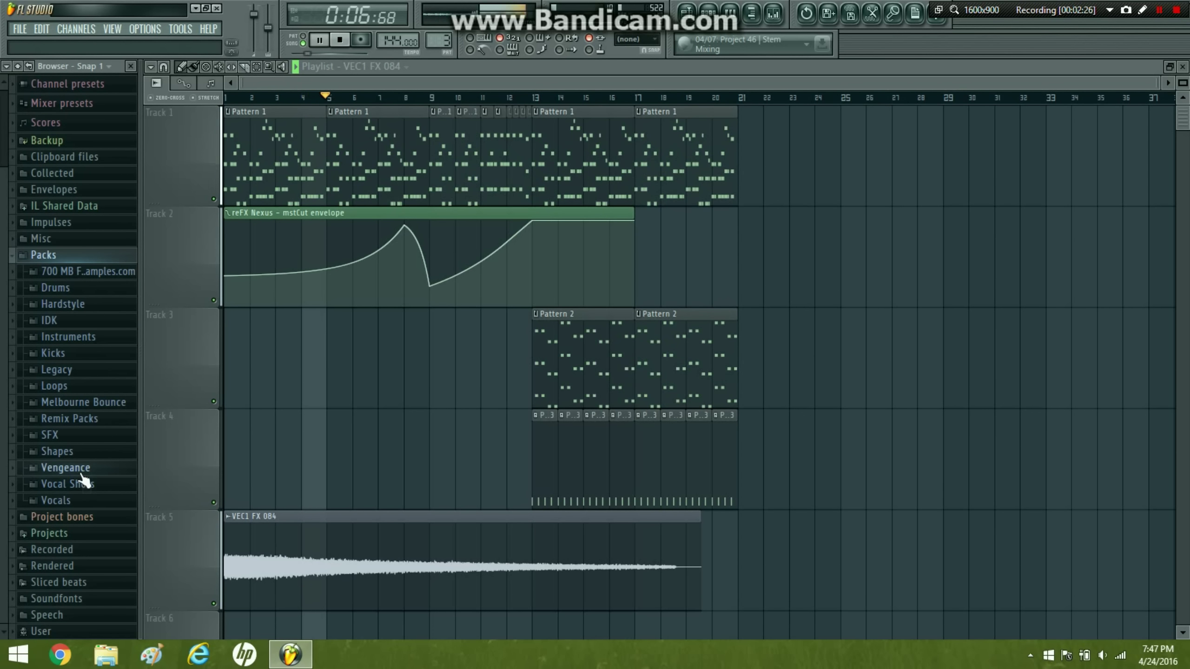
{"action": "left_click", "coordinate": [82, 469]}
{"action": "key", "text": "space"}
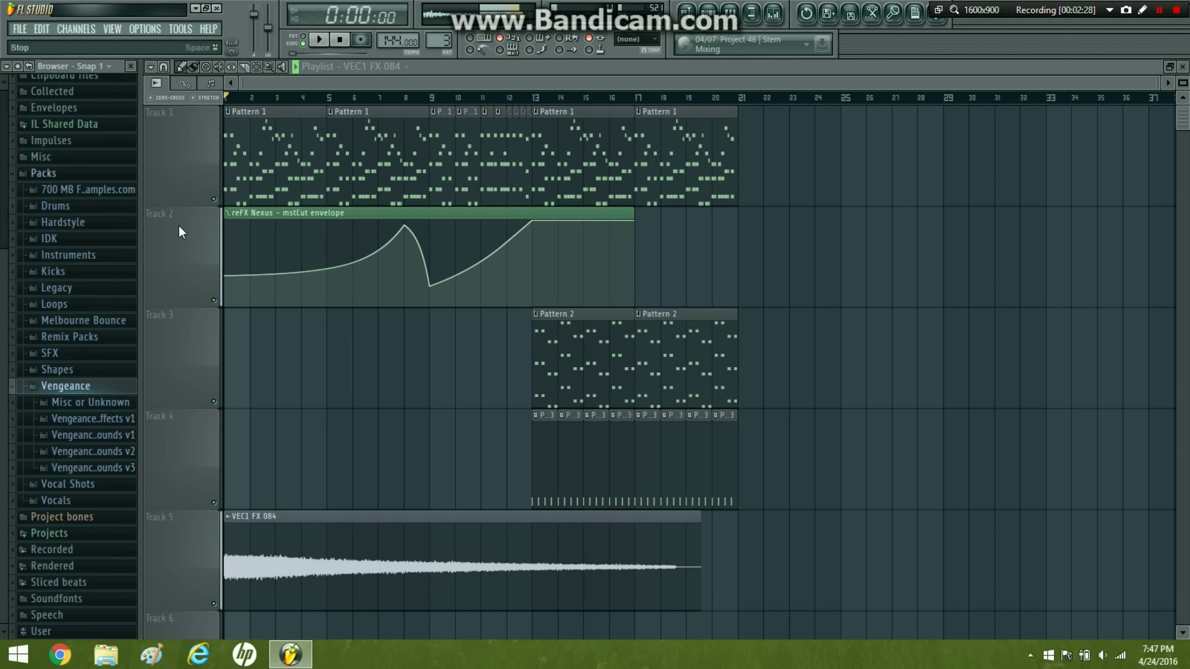
{"action": "left_click", "coordinate": [97, 501]}
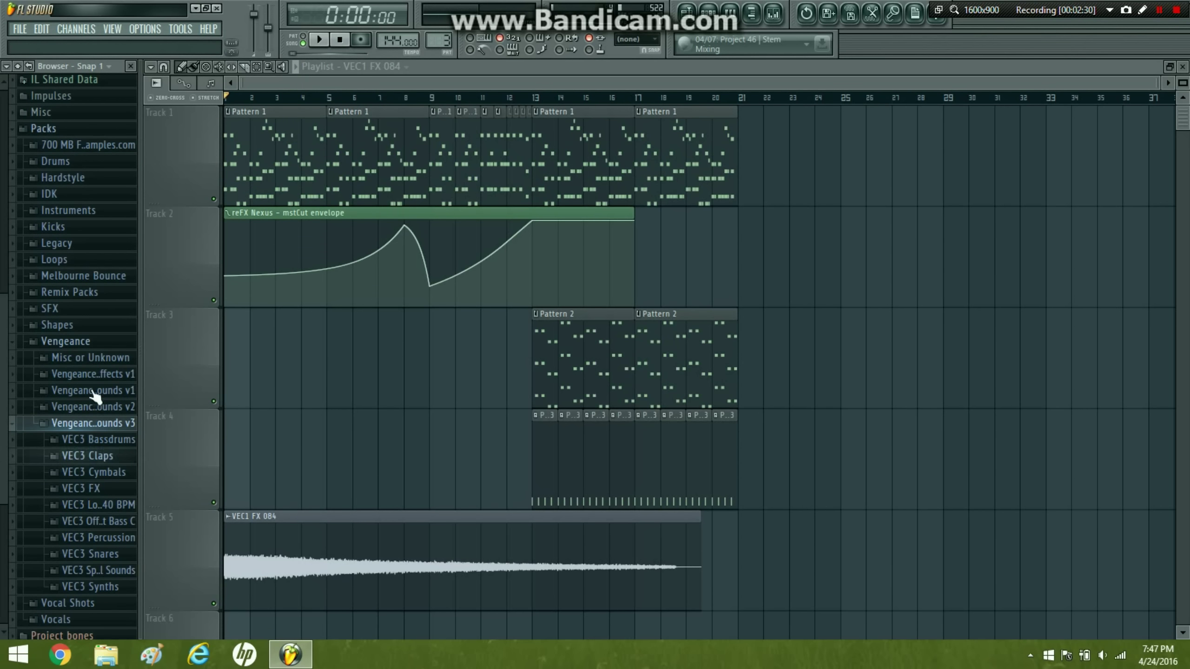
{"action": "left_click", "coordinate": [118, 374]}
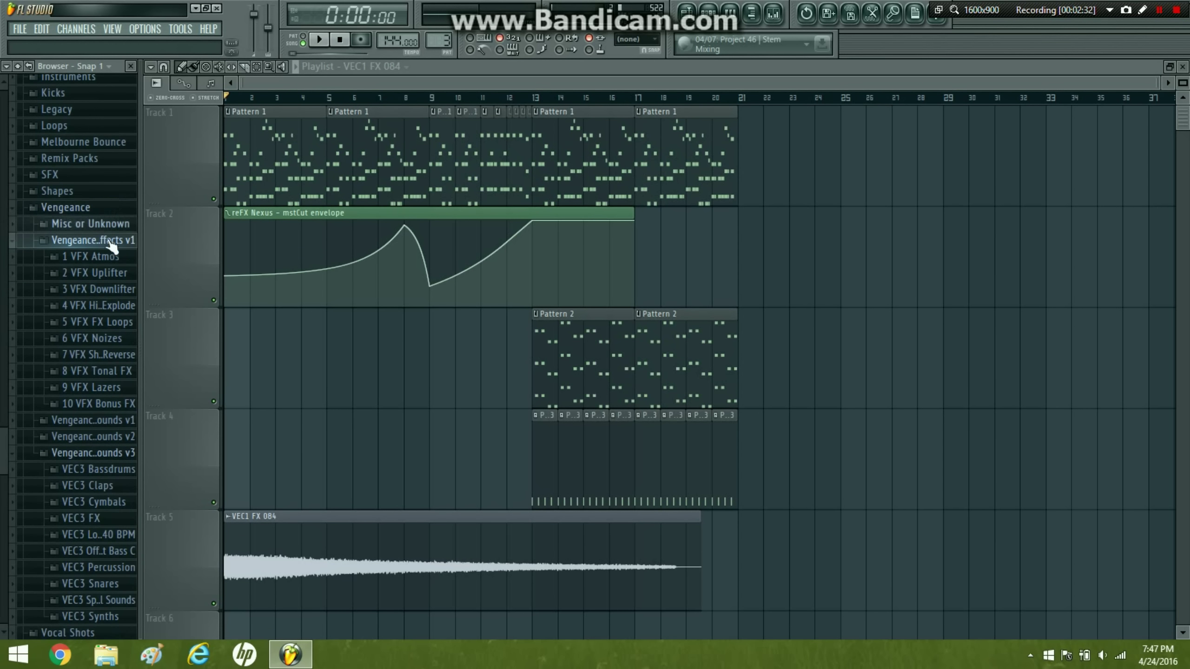
{"action": "left_click", "coordinate": [114, 239]}
{"action": "left_click", "coordinate": [96, 274]}
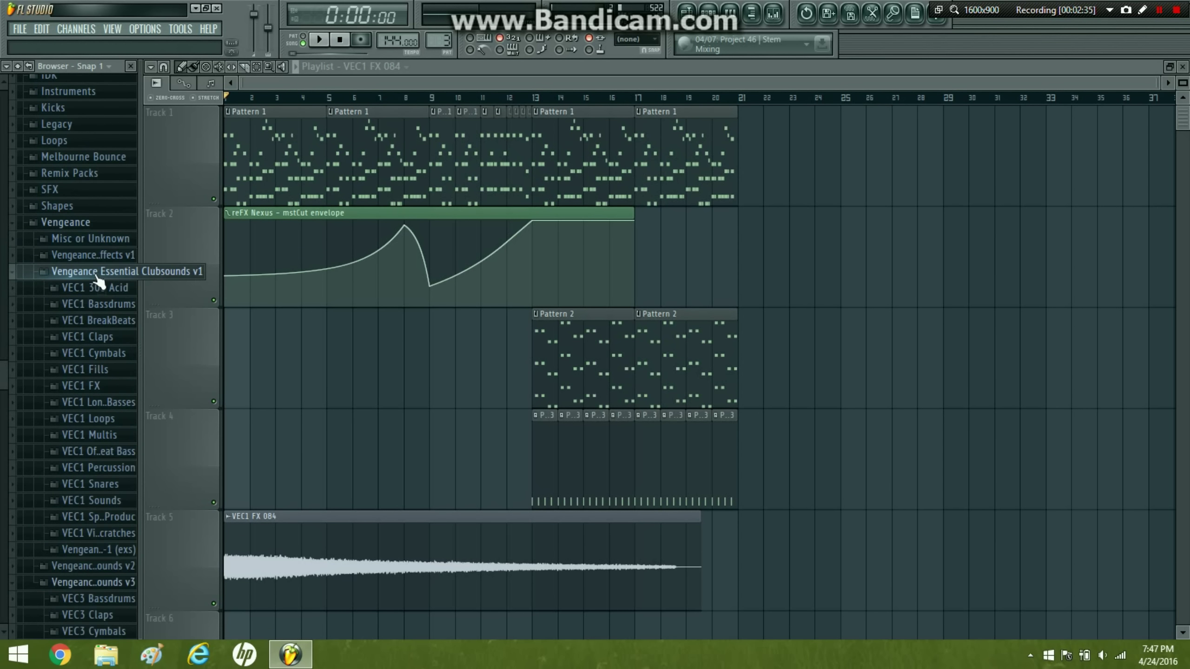
- Audition samples in the VEC1 Claps folder and add VEC1 Clap 051 to Track 3 at bar 1
{"action": "left_click", "coordinate": [113, 353]}
{"action": "scroll", "coordinate": [118, 370], "scroll_direction": "down", "scroll_amount": 10}
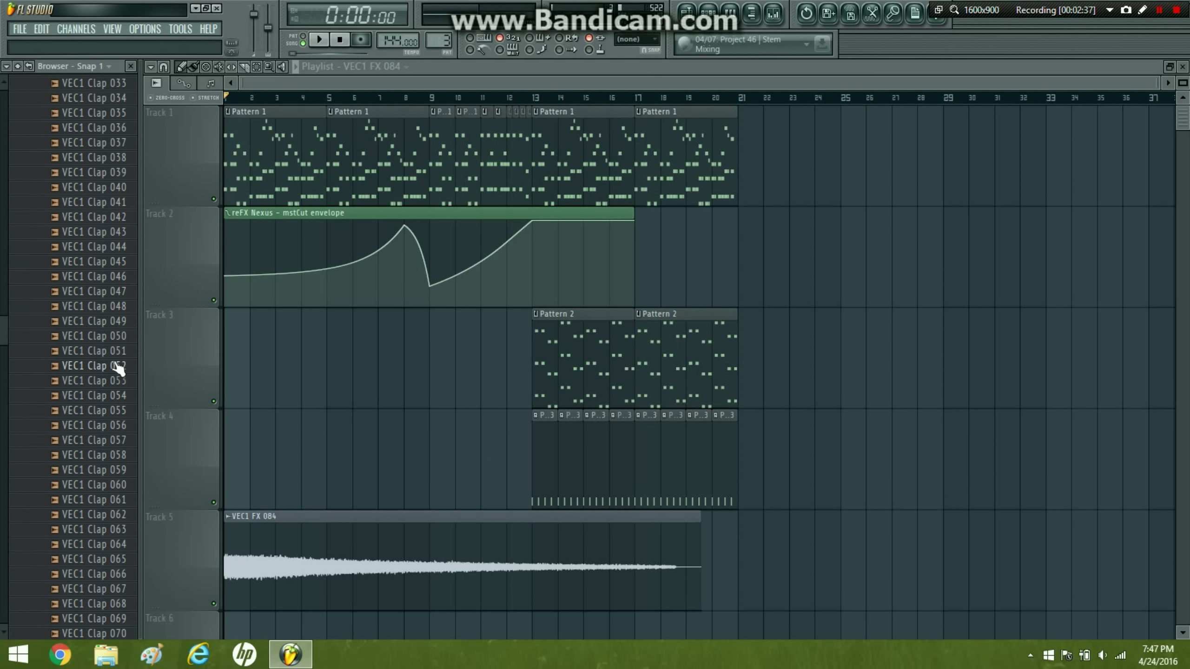
{"action": "left_click", "coordinate": [114, 300]}
{"action": "left_click", "coordinate": [115, 307]}
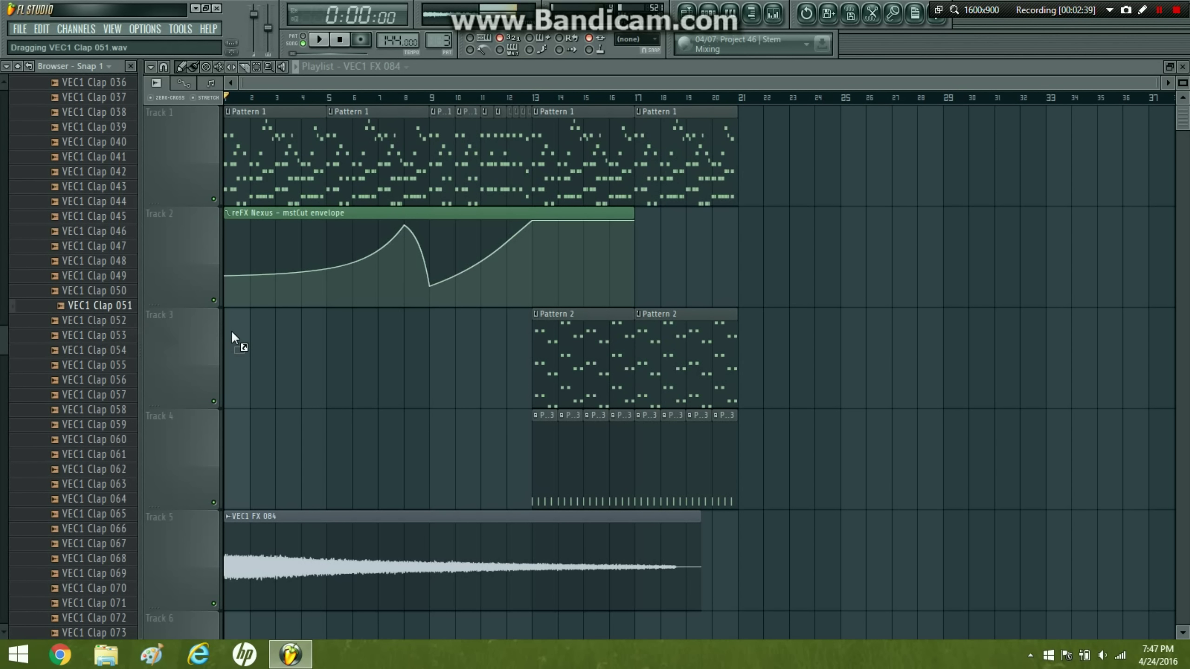
{"action": "left_click_drag", "start_coordinate": [233, 333], "coordinate": [233, 333]}
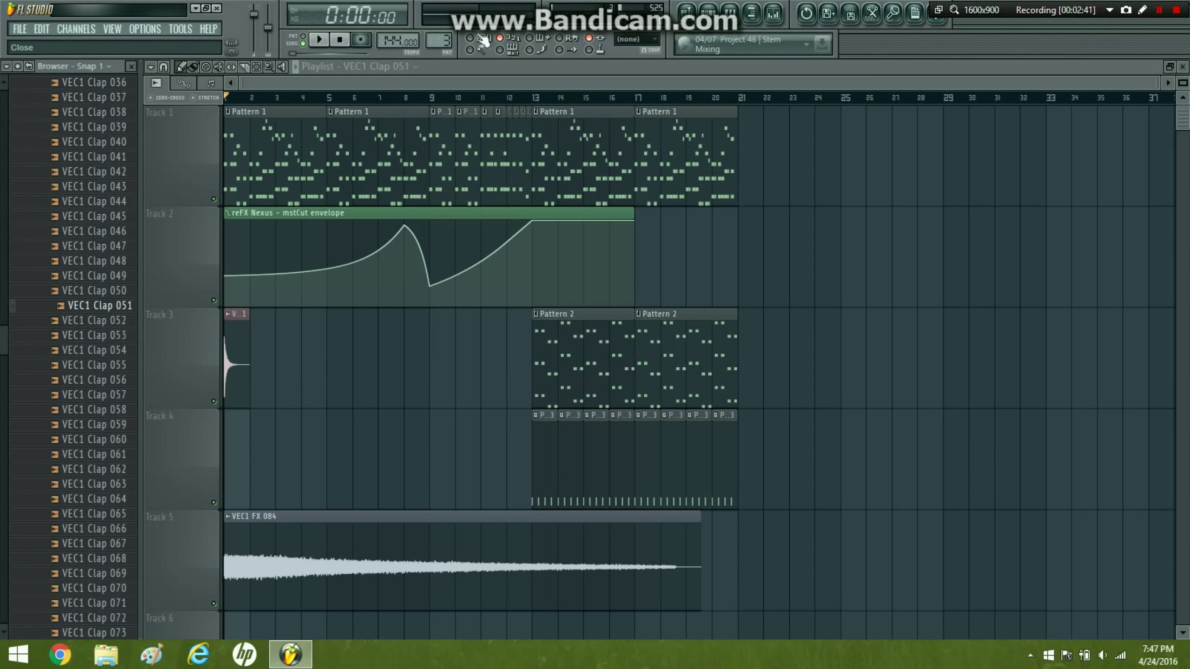
- Hide the sample browser and link the VEC1 Clap 051 channel to mixer track Insert 5
{"action": "key", "text": "alt+F8"}
{"action": "key", "text": "F6"}
{"action": "left_click", "coordinate": [349, 281]}
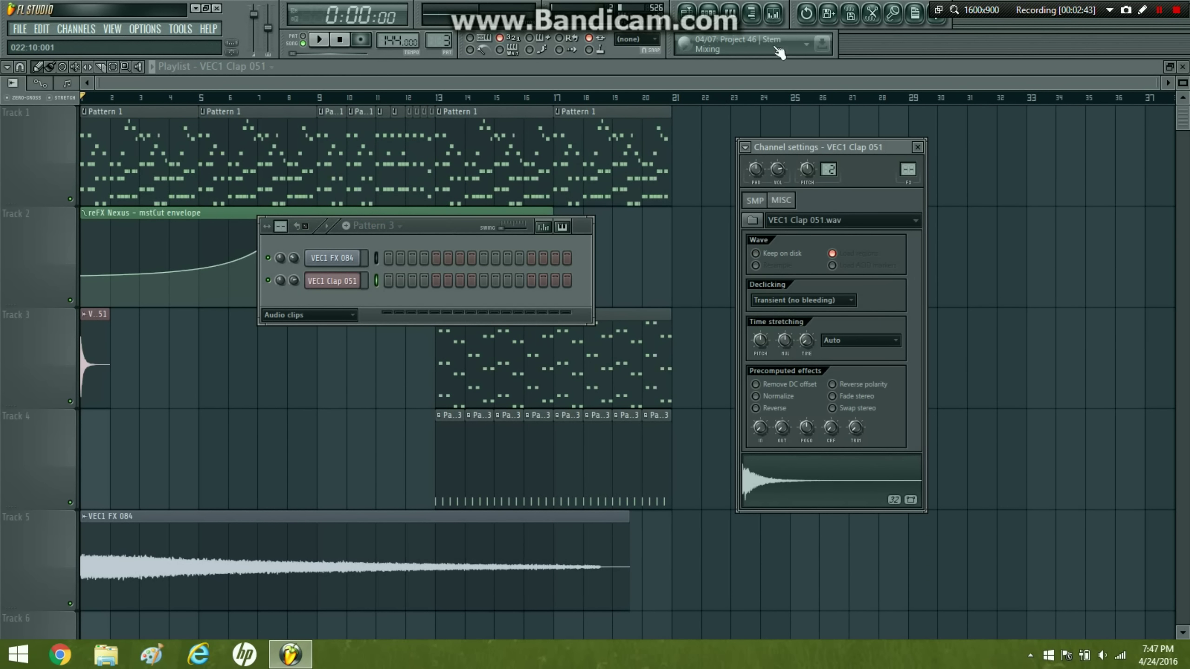
{"action": "left_click", "coordinate": [774, 13]}
{"action": "right_click", "coordinate": [291, 190]}
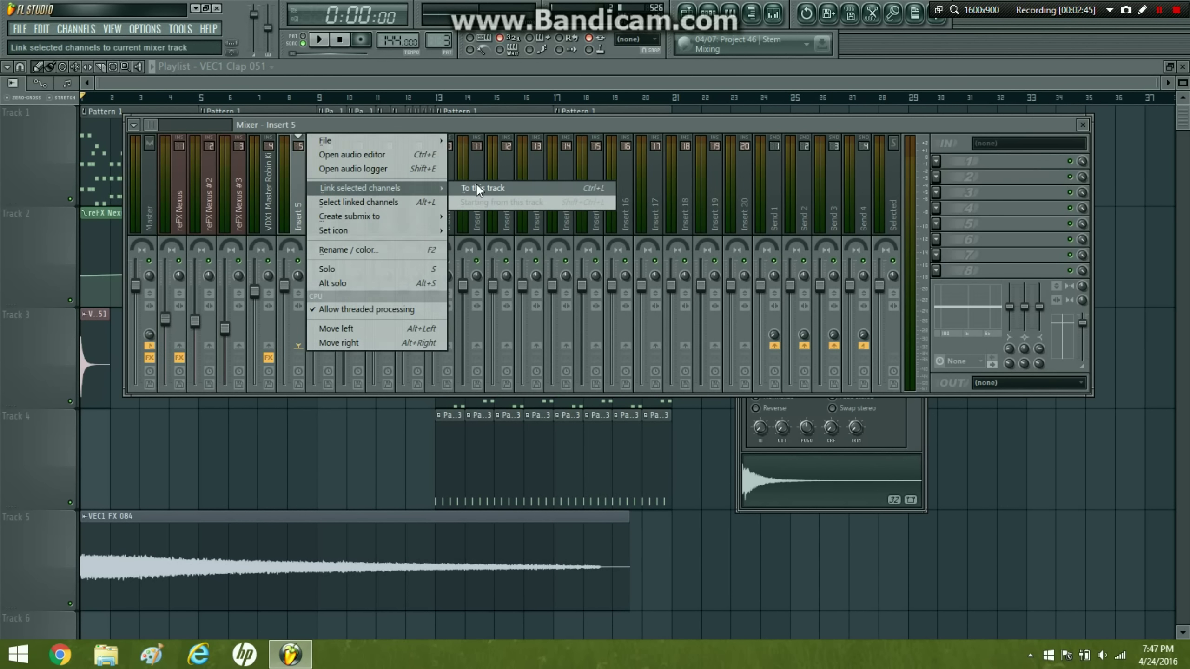
{"action": "left_click", "coordinate": [476, 184]}
- Rename mixer Insert 5 as Crowd Clap and lower its volume to 90% (-2.3 dB)
{"action": "right_click", "coordinate": [300, 205]}
{"action": "left_click", "coordinate": [359, 248]}
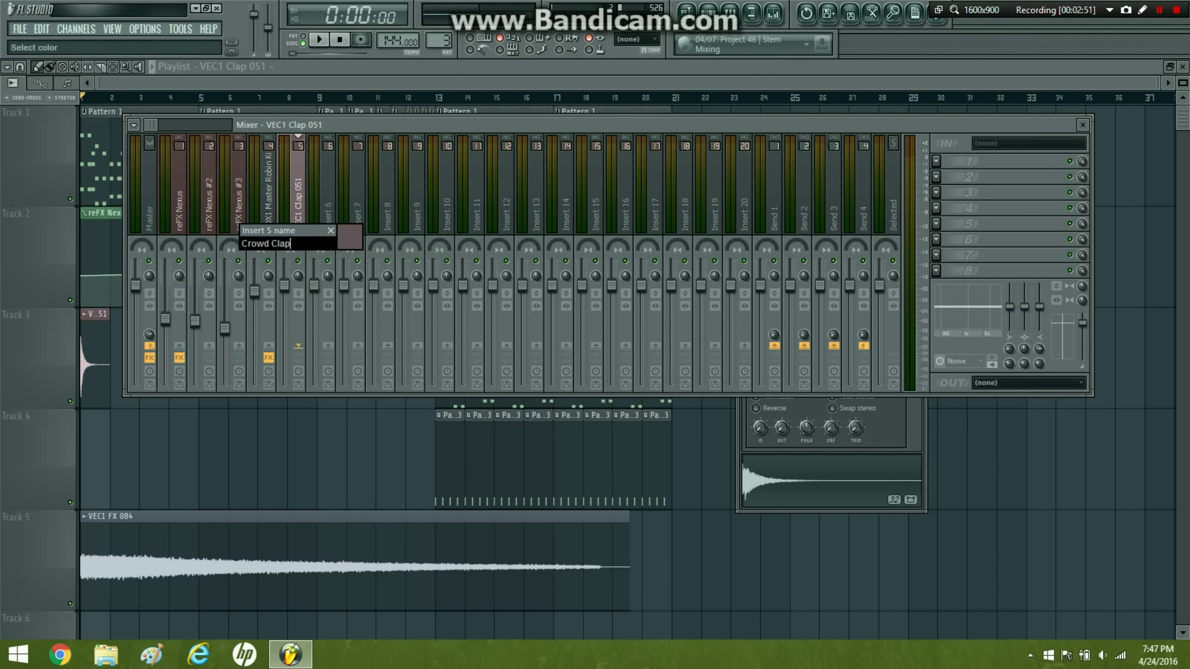
{"action": "key", "text": "Return"}
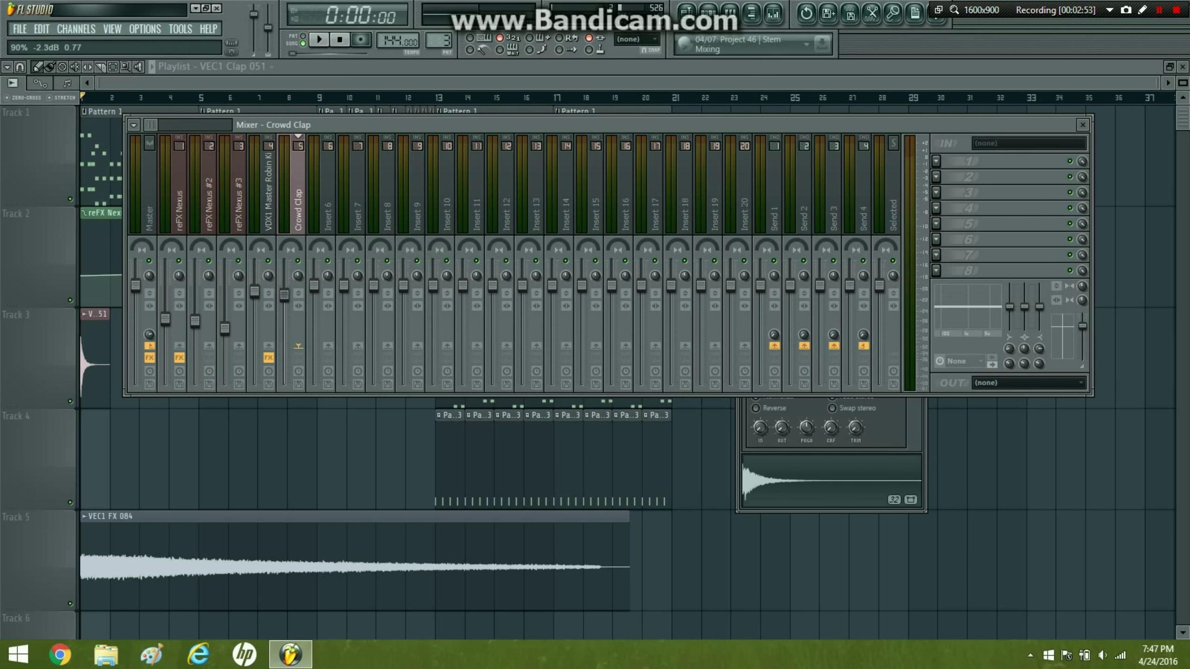
- Add Fruity Parametric EQ 2 to the first effect slot of the Crowd Clap mixer track
{"action": "left_click", "coordinate": [937, 161]}
{"action": "mouse_move", "coordinate": [965, 176]}
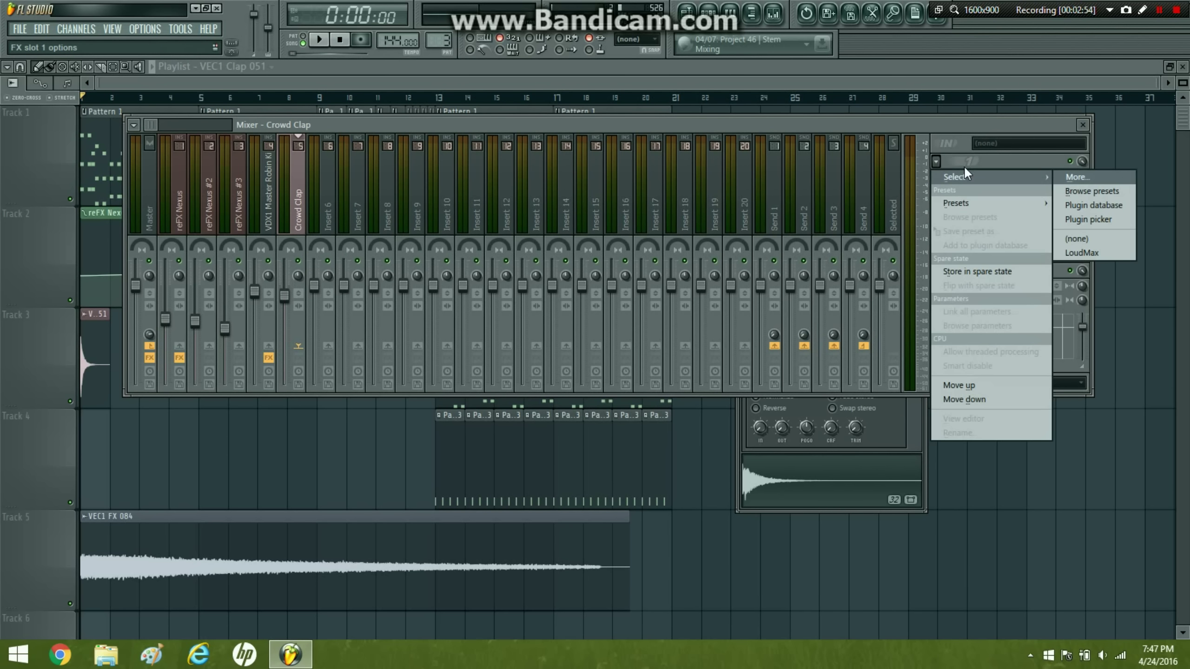
{"action": "left_click", "coordinate": [1067, 218]}
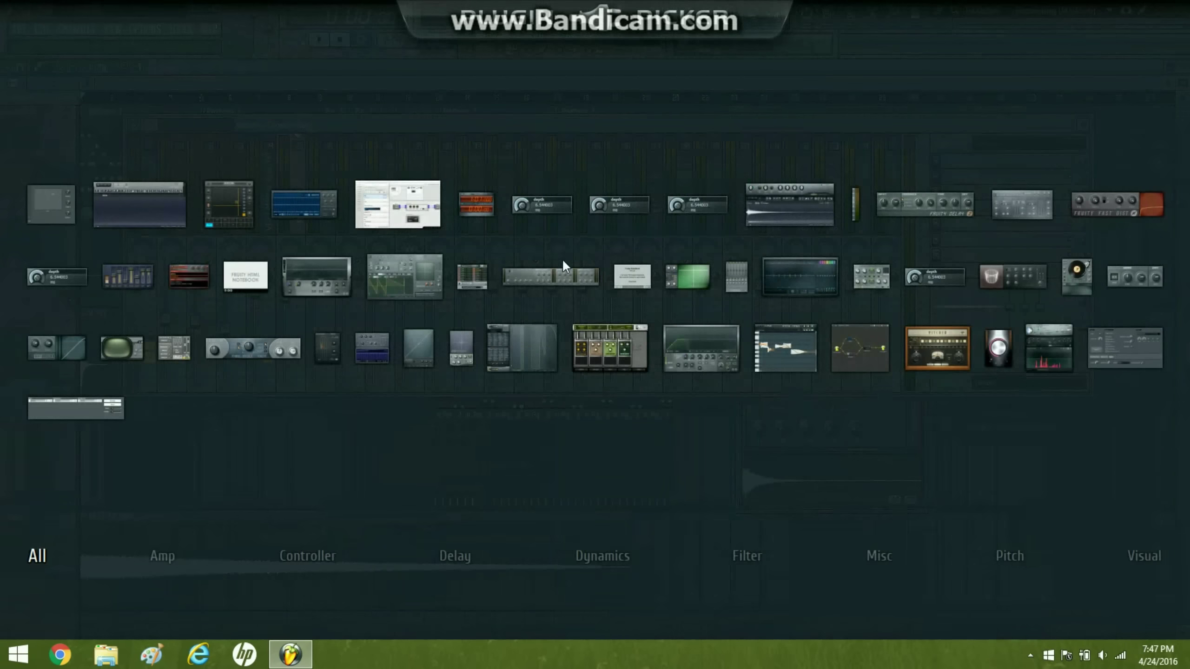
{"action": "left_click", "coordinate": [773, 274]}
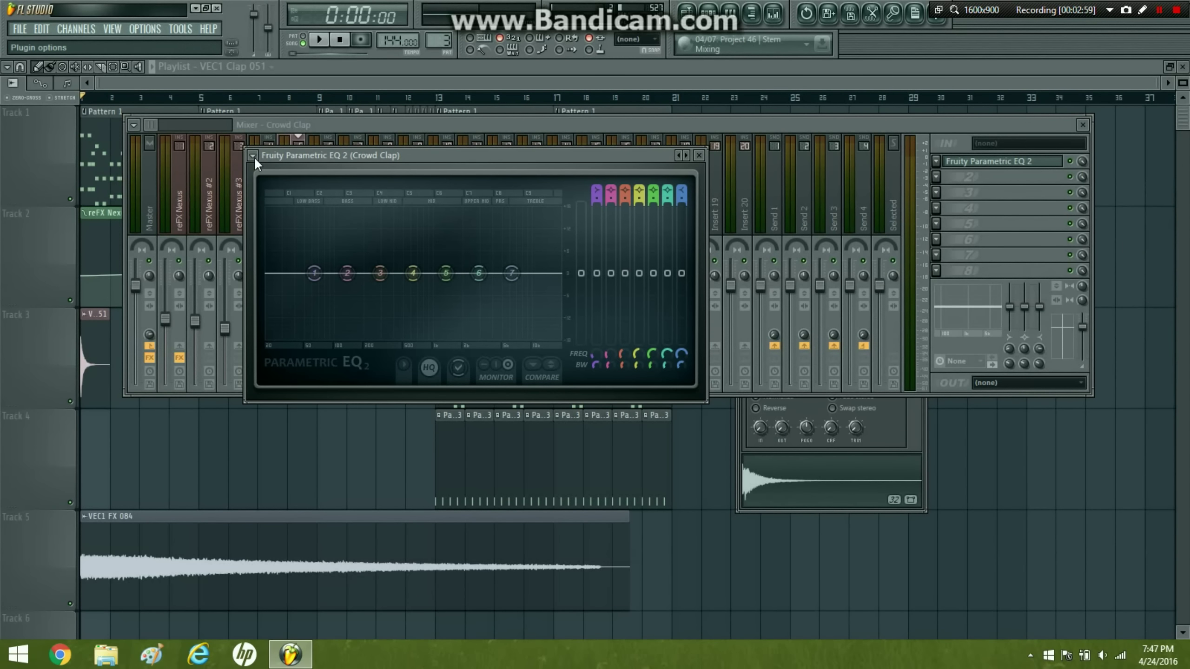
- Load the Crowd Clap preset in Fruity Parametric EQ 2 and play the arrangement briefly to check it
{"action": "left_click", "coordinate": [254, 156]}
{"action": "mouse_move", "coordinate": [272, 202]}
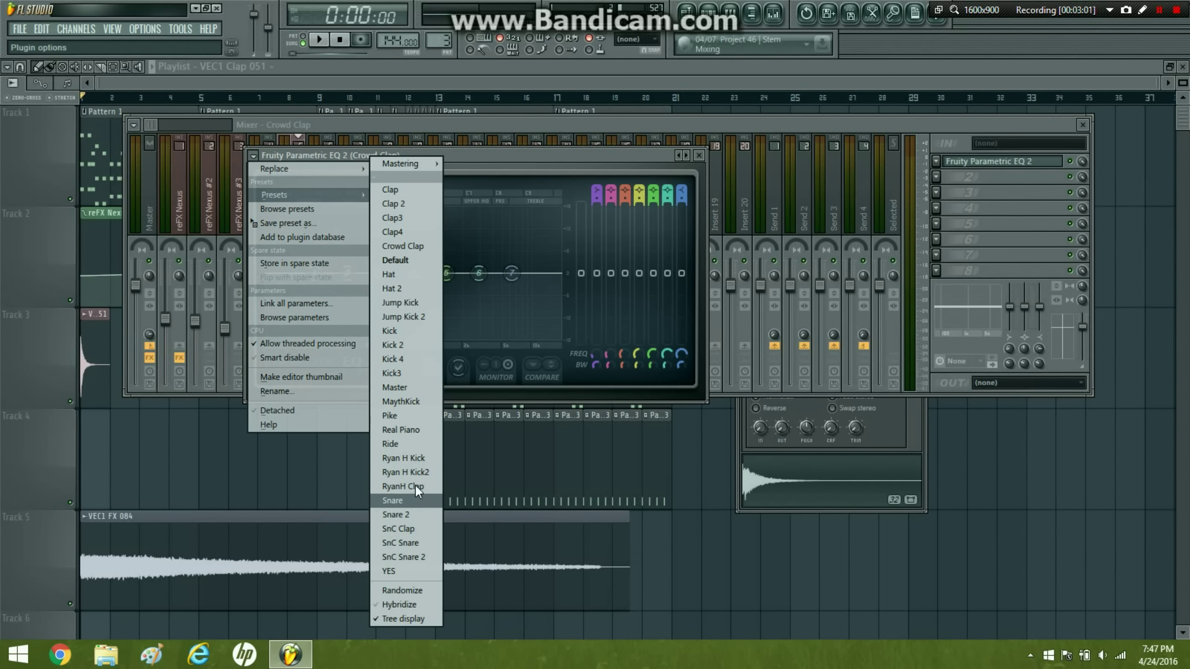
{"action": "left_click", "coordinate": [411, 261]}
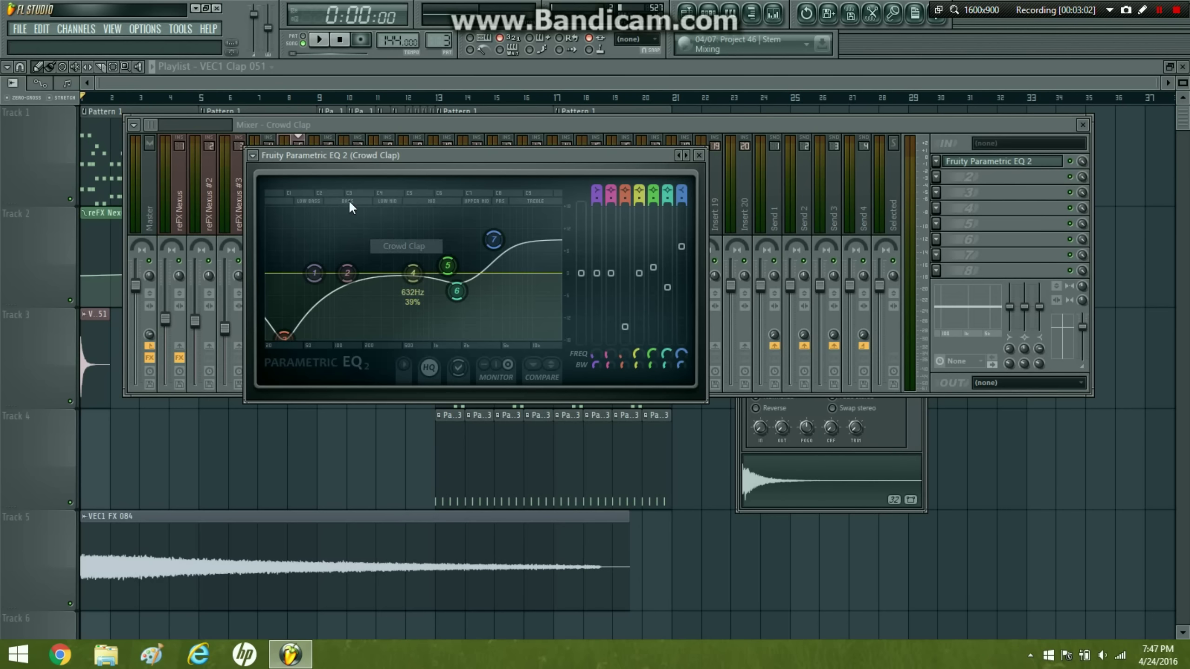
{"action": "left_click", "coordinate": [320, 40]}
{"action": "left_click", "coordinate": [340, 40]}
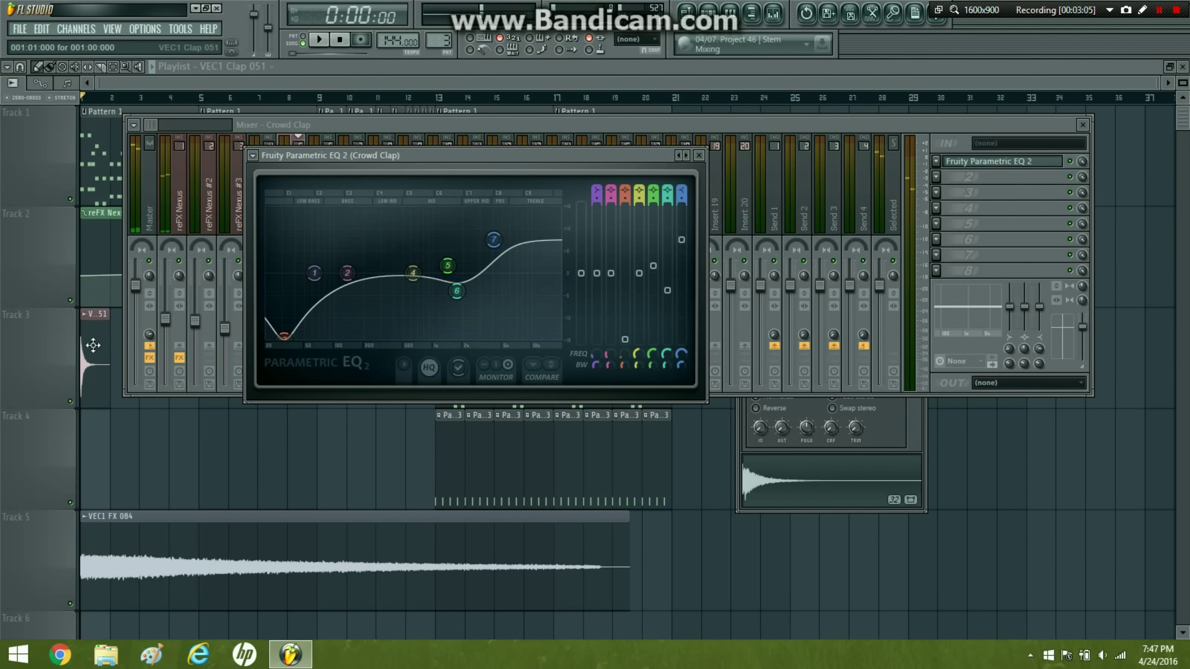
{"action": "left_click", "coordinate": [112, 351]}
{"action": "left_click", "coordinate": [146, 352]}
{"action": "left_click", "coordinate": [176, 351]}
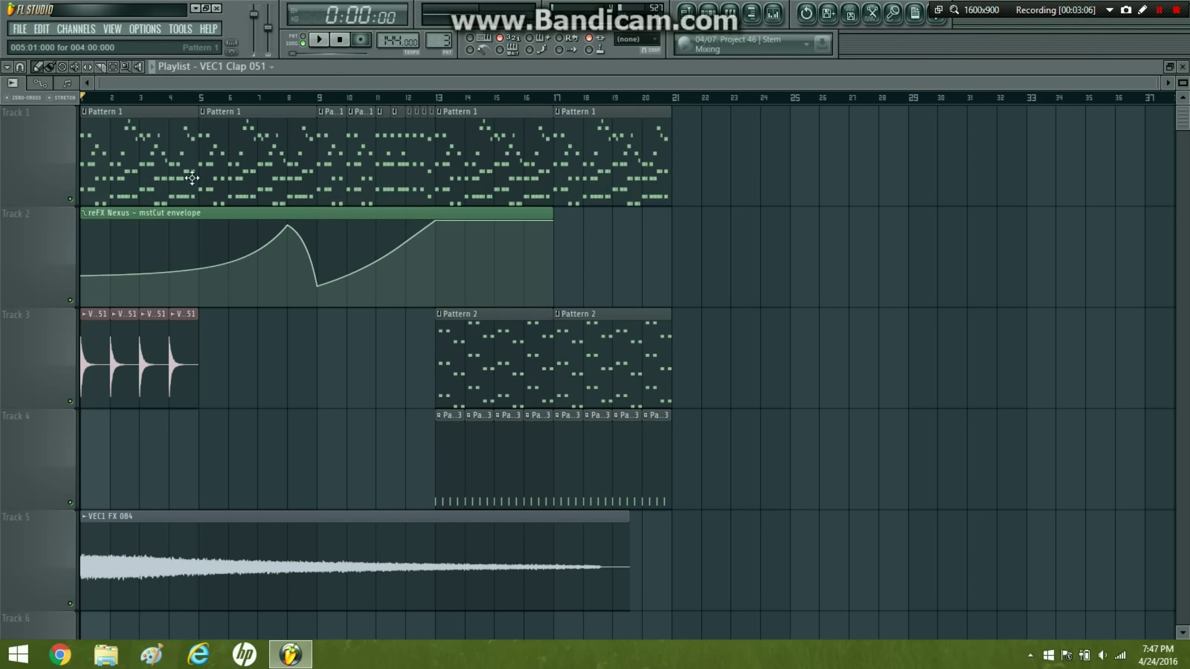
- Delete the claps from bars 1 to 4 of Track 3 and set the playlist snapping to Beat
{"action": "right_click", "coordinate": [191, 394]}
{"action": "left_click", "coordinate": [20, 66]}
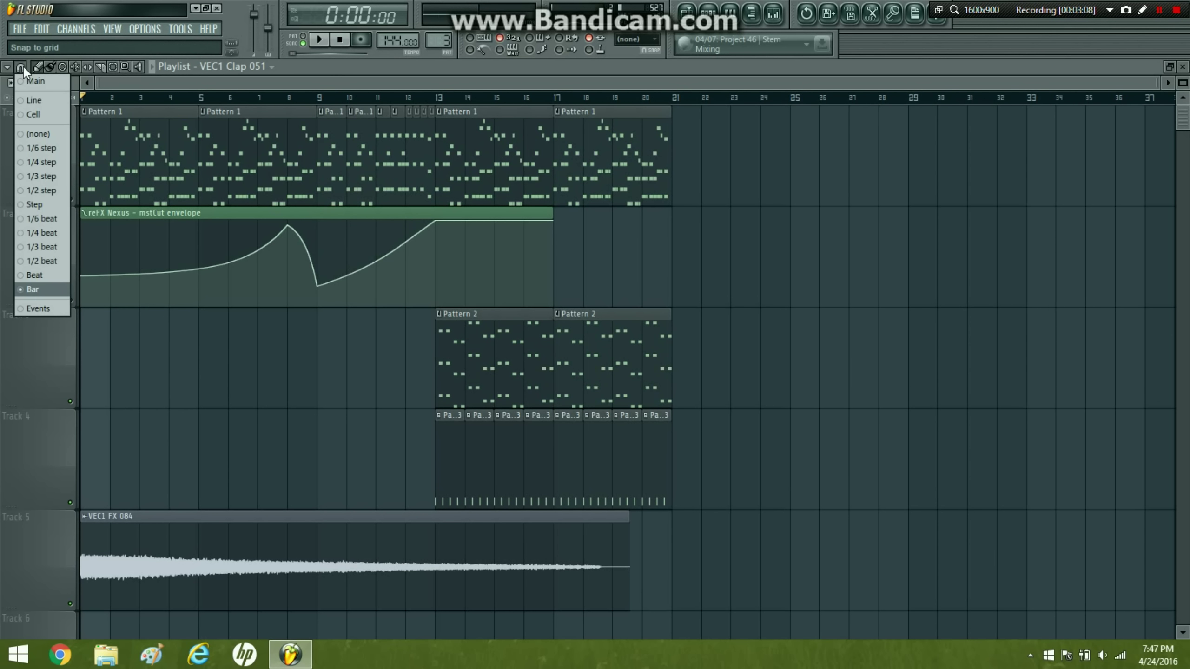
{"action": "left_click", "coordinate": [19, 275]}
- Place VEC1 Clap 051 on all four beats of bar 9 in Track 3
{"action": "mouse_move", "coordinate": [216, 356]}
{"action": "left_mouse_down"}
{"action": "mouse_move", "coordinate": [319, 356]}
{"action": "mouse_move", "coordinate": [335, 337]}
{"action": "left_mouse_up"}
{"action": "right_click", "coordinate": [300, 361]}
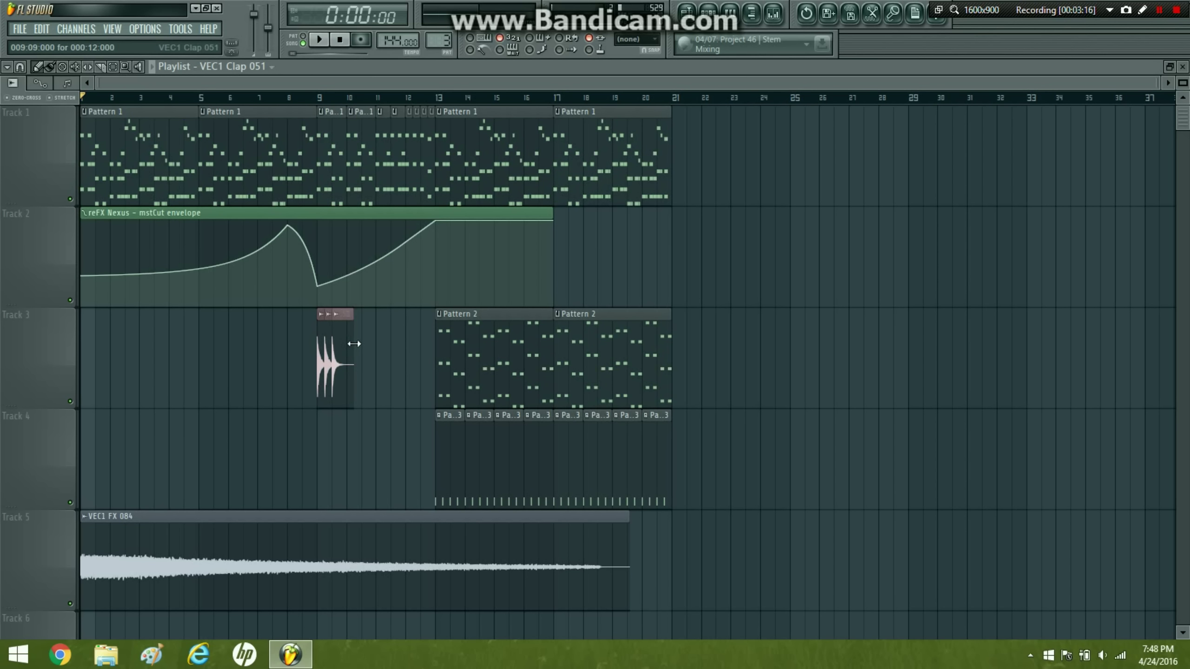
{"action": "left_click_drag", "start_coordinate": [396, 360], "coordinate": [334, 344]}
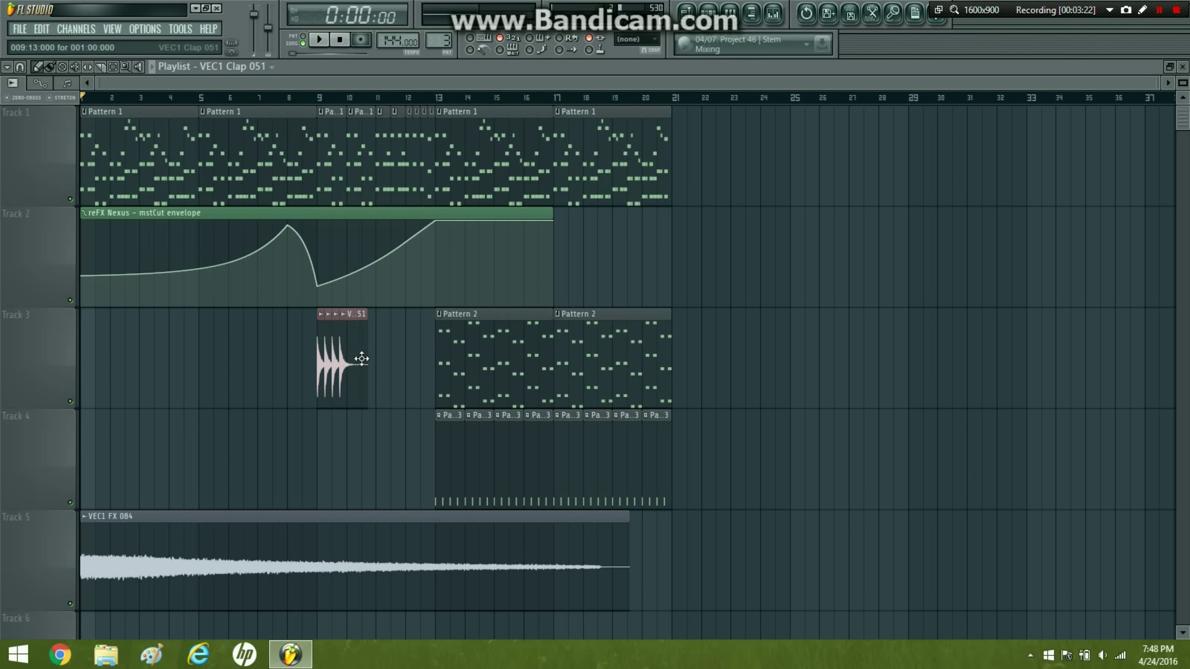
- Play the arrangement from bar 9 and add another clap on Track 3 at the start of bar 10
{"action": "left_click", "coordinate": [322, 98]}
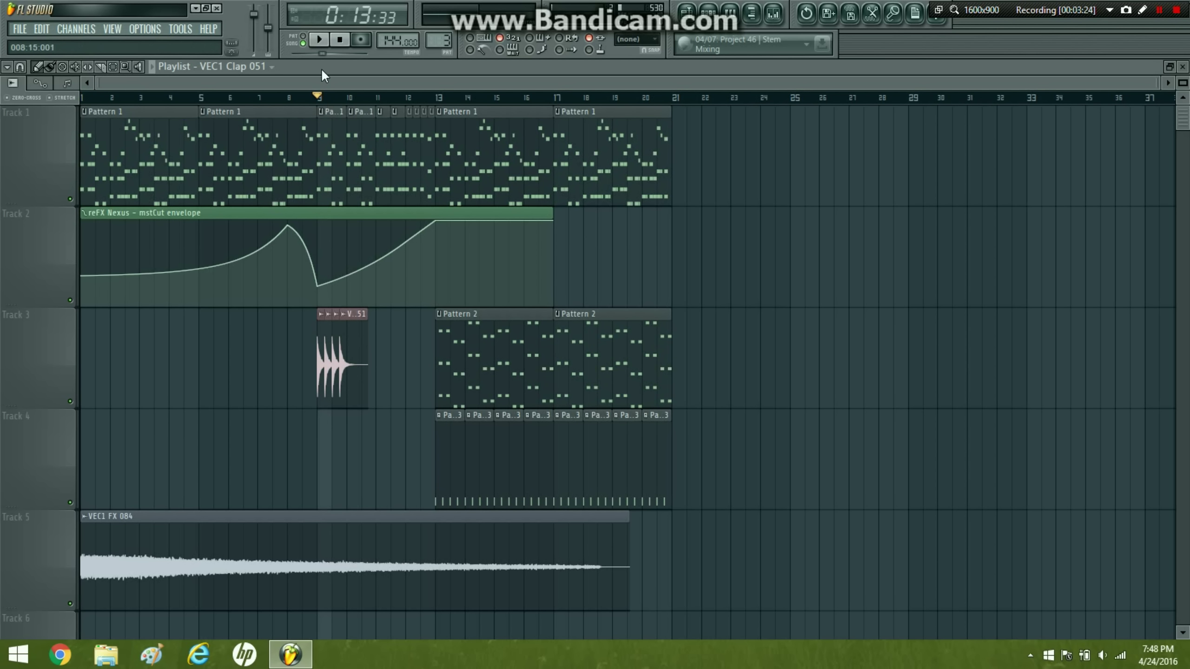
{"action": "left_click", "coordinate": [321, 40]}
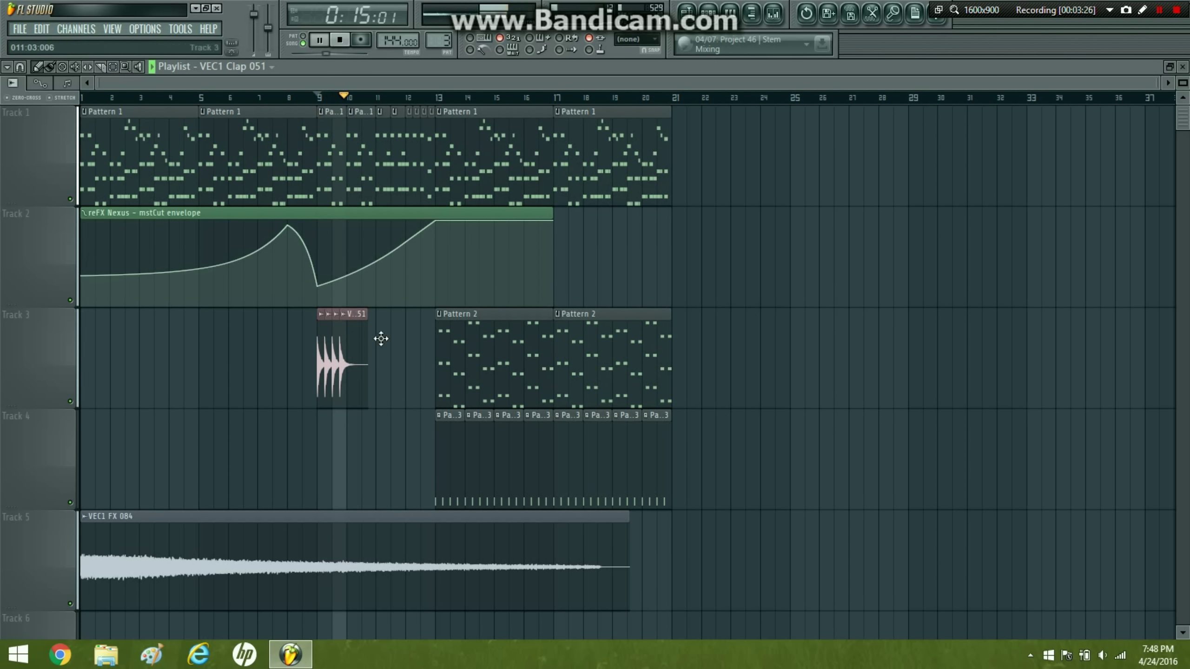
{"action": "left_click_drag", "start_coordinate": [380, 341], "coordinate": [342, 328]}
{"action": "left_click", "coordinate": [340, 41]}
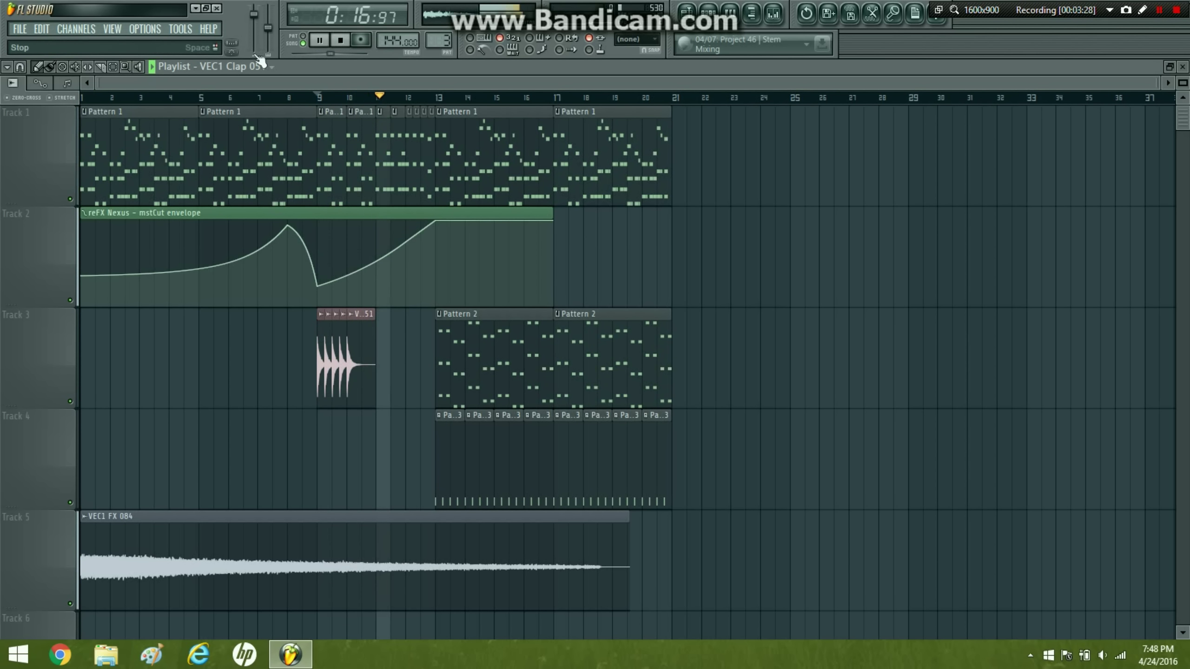
- Add claps on beats 2 to 4 of bar 10 and the first beat of bar 11 while the build-up plays
{"action": "left_click_drag", "start_coordinate": [252, 538], "coordinate": [549, 197]}
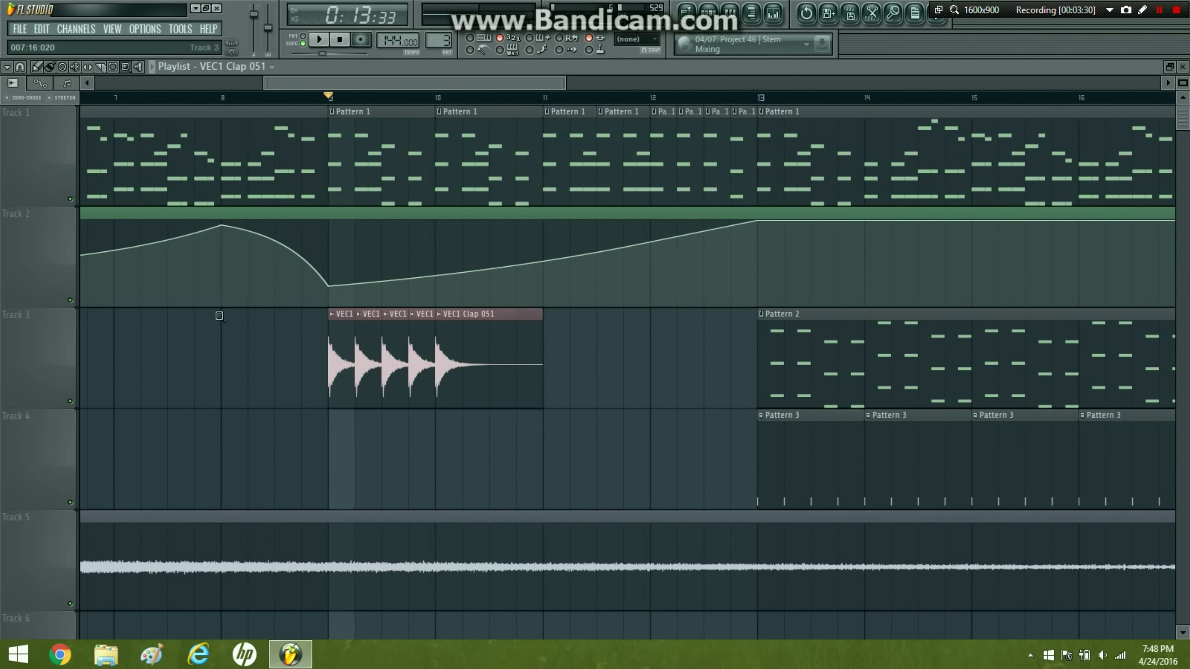
{"action": "double_click", "coordinate": [440, 336]}
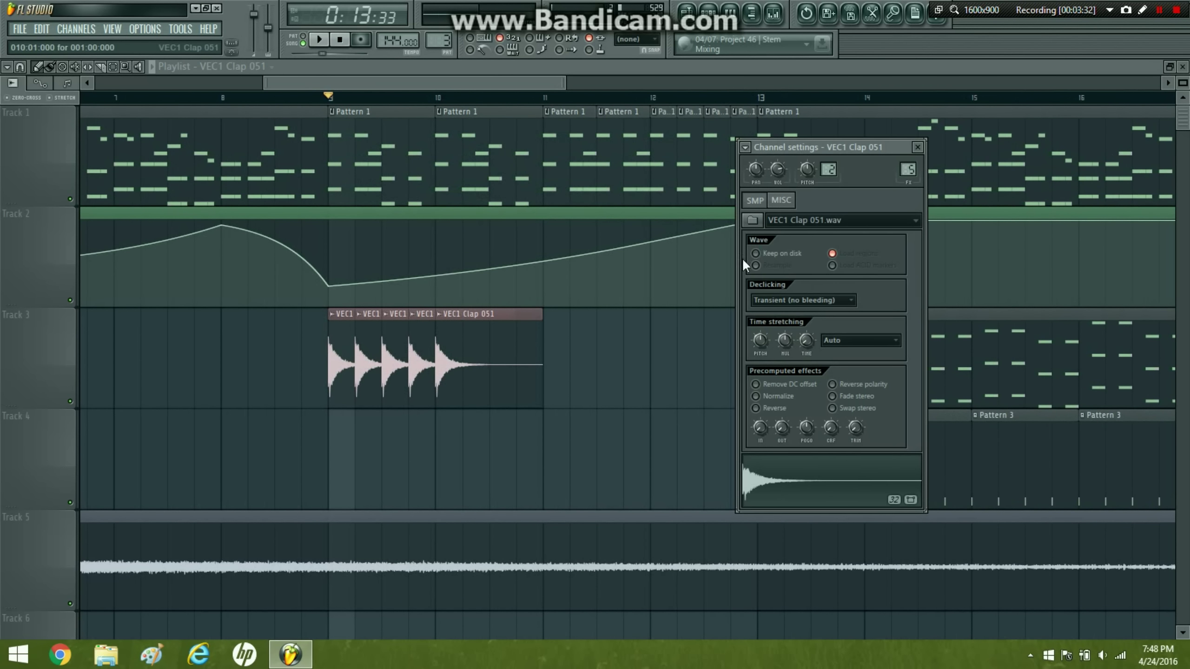
{"action": "left_click", "coordinate": [320, 41]}
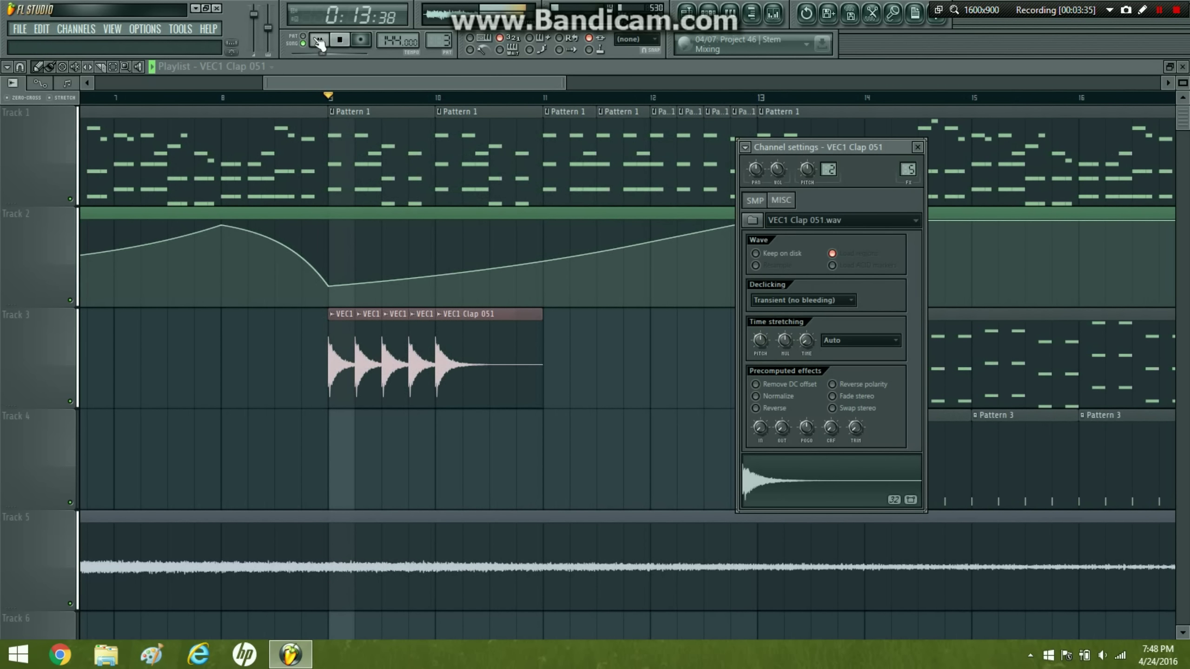
{"action": "left_click", "coordinate": [489, 338]}
{"action": "left_click_drag", "start_coordinate": [584, 338], "coordinate": [480, 319]}
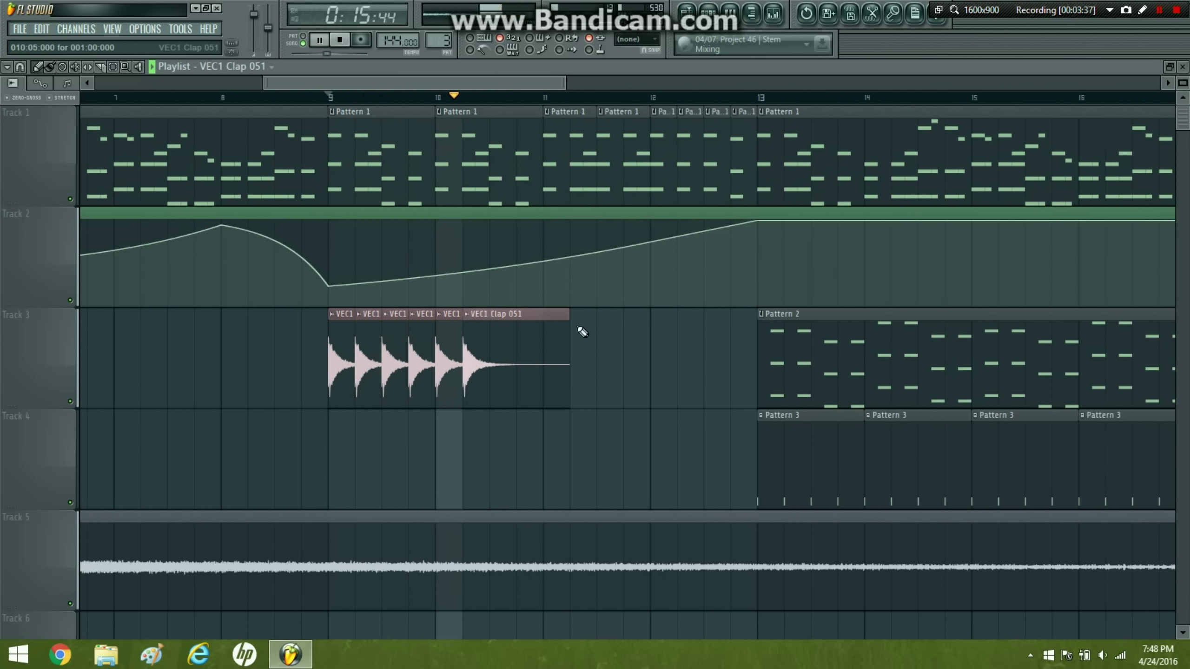
{"action": "left_click_drag", "start_coordinate": [593, 335], "coordinate": [528, 321]}
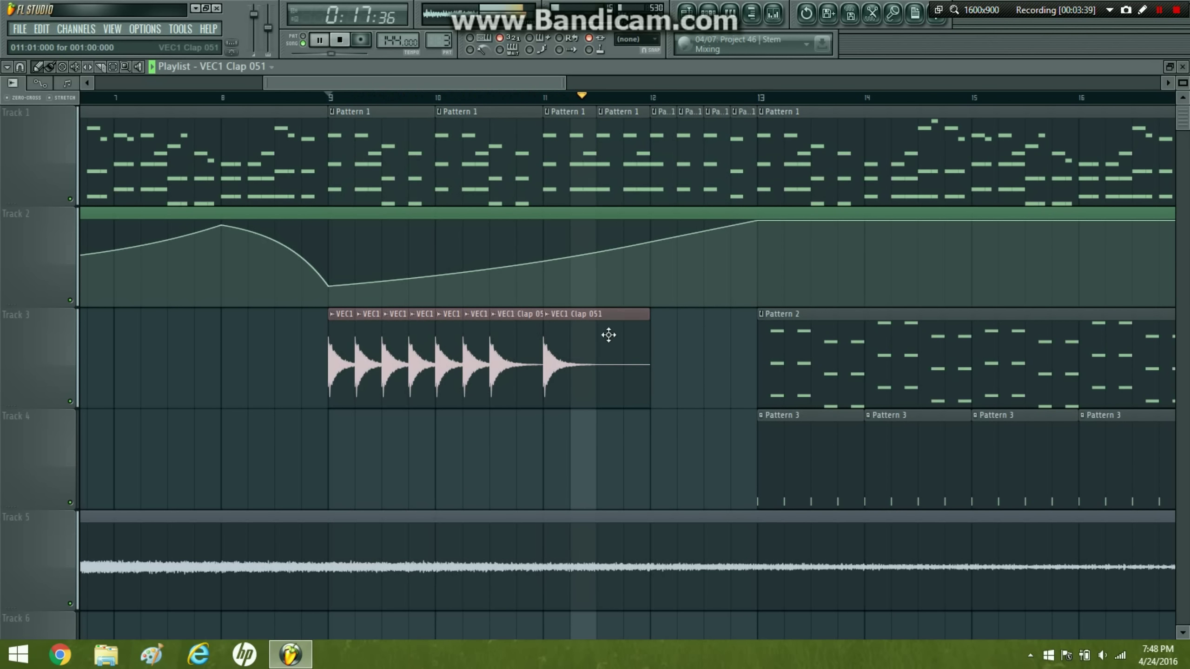
{"action": "left_click_drag", "start_coordinate": [608, 334], "coordinate": [528, 335]}
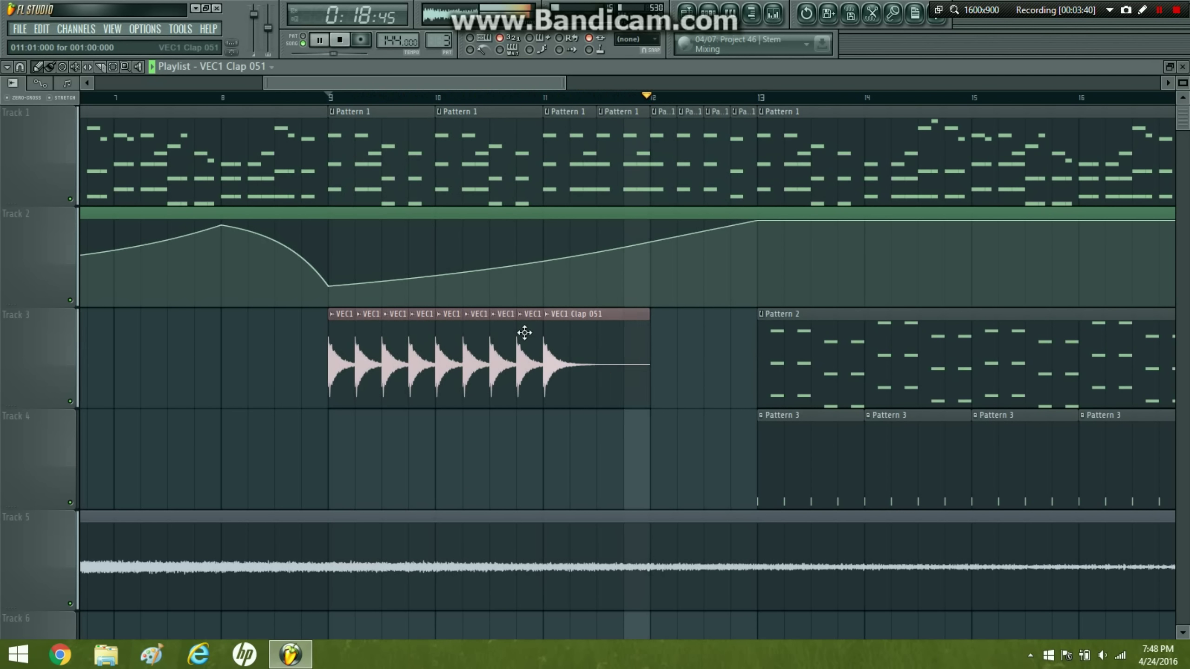
{"action": "left_click", "coordinate": [339, 41]}
- Continue the claps on Track 3 over the remaining beats of bar 11 and the first two beats of bar 12
{"action": "left_click_drag", "start_coordinate": [670, 384], "coordinate": [608, 365]}
{"action": "left_click_drag", "start_coordinate": [713, 349], "coordinate": [635, 355]}
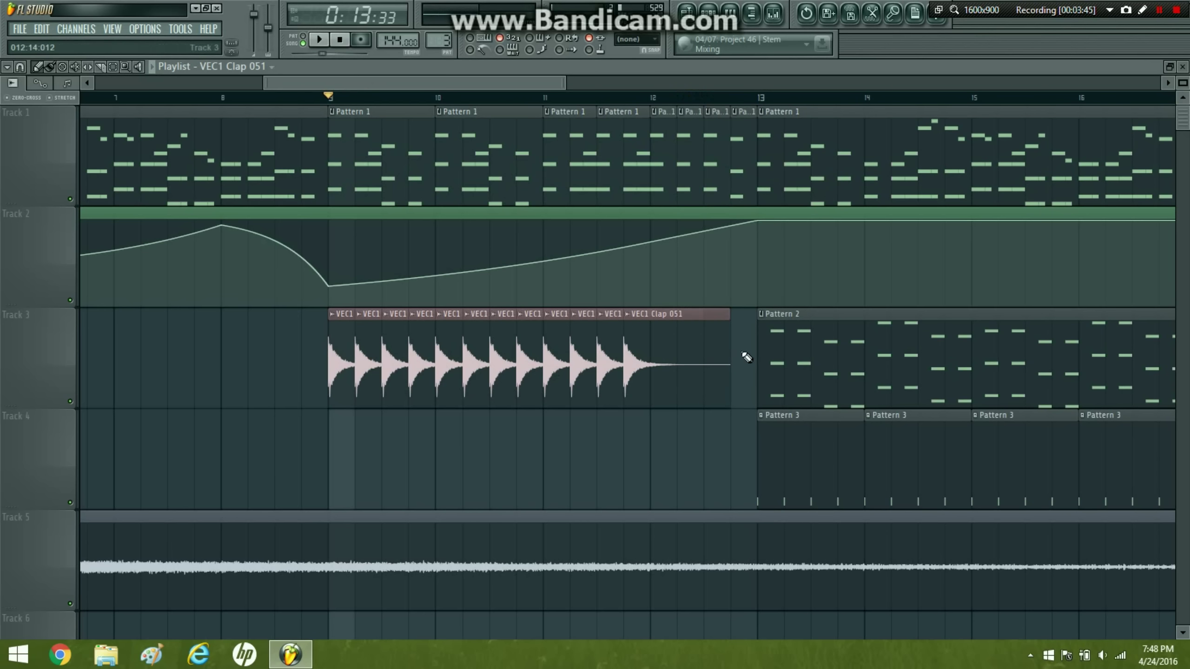
{"action": "left_click_drag", "start_coordinate": [747, 357], "coordinate": [651, 347]}
{"action": "left_click", "coordinate": [687, 444]}
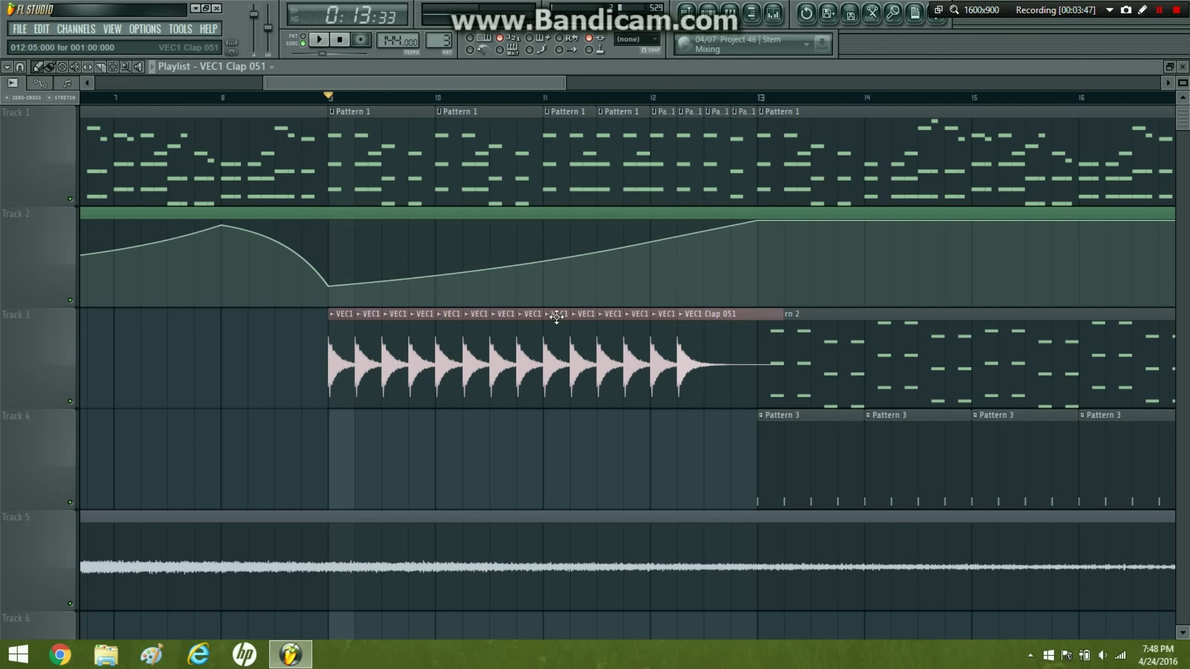
- Set the playlist snapping to 1/2 beat and fill bar 12 of Track 3 with claps on every half beat
{"action": "left_click", "coordinate": [20, 67]}
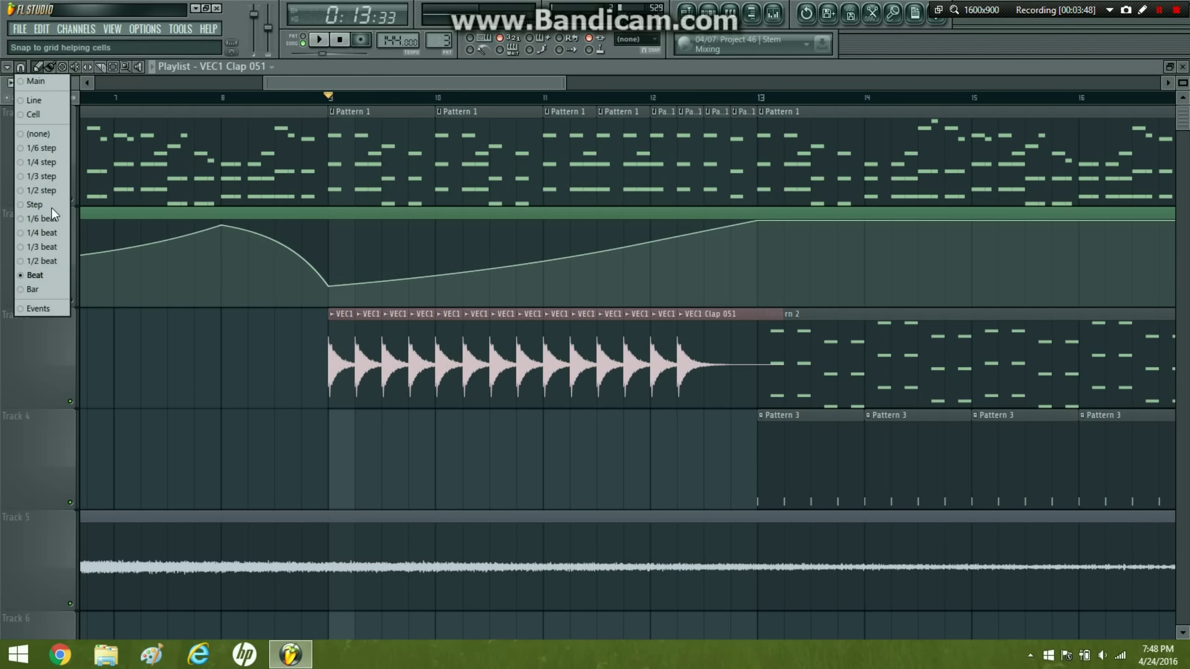
{"action": "left_click", "coordinate": [61, 256]}
{"action": "left_click_drag", "start_coordinate": [667, 451], "coordinate": [706, 359]}
{"action": "left_click_drag", "start_coordinate": [728, 447], "coordinate": [699, 325]}
{"action": "left_click_drag", "start_coordinate": [722, 443], "coordinate": [716, 316]}
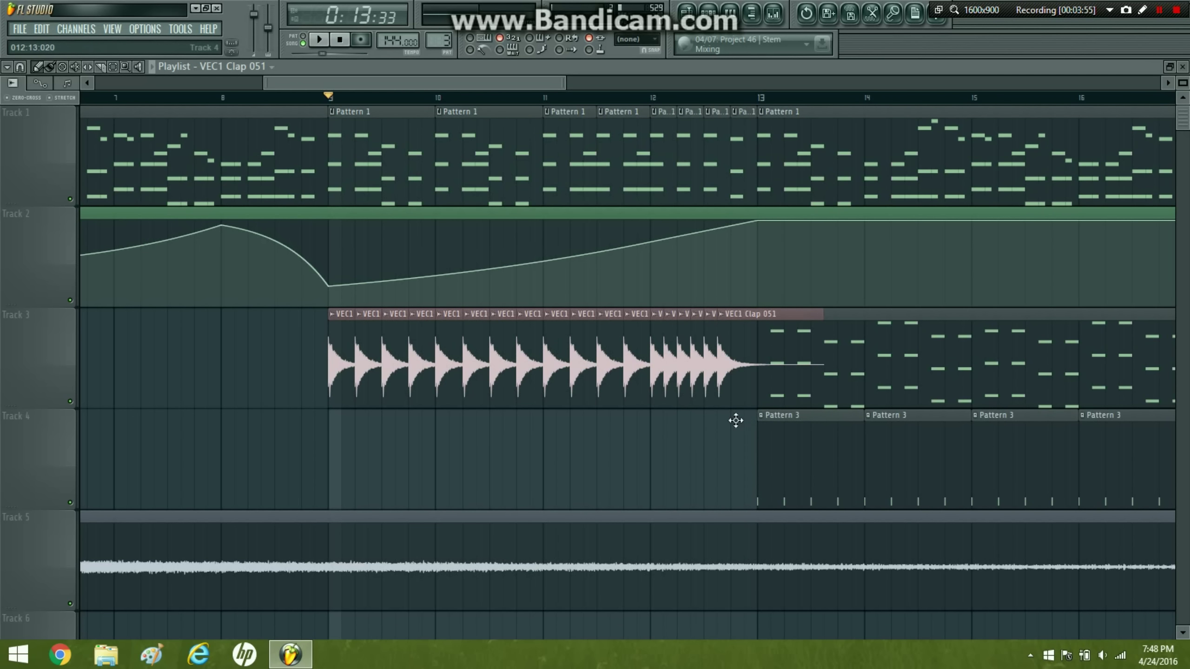
{"action": "left_click_drag", "start_coordinate": [737, 438], "coordinate": [746, 323]}
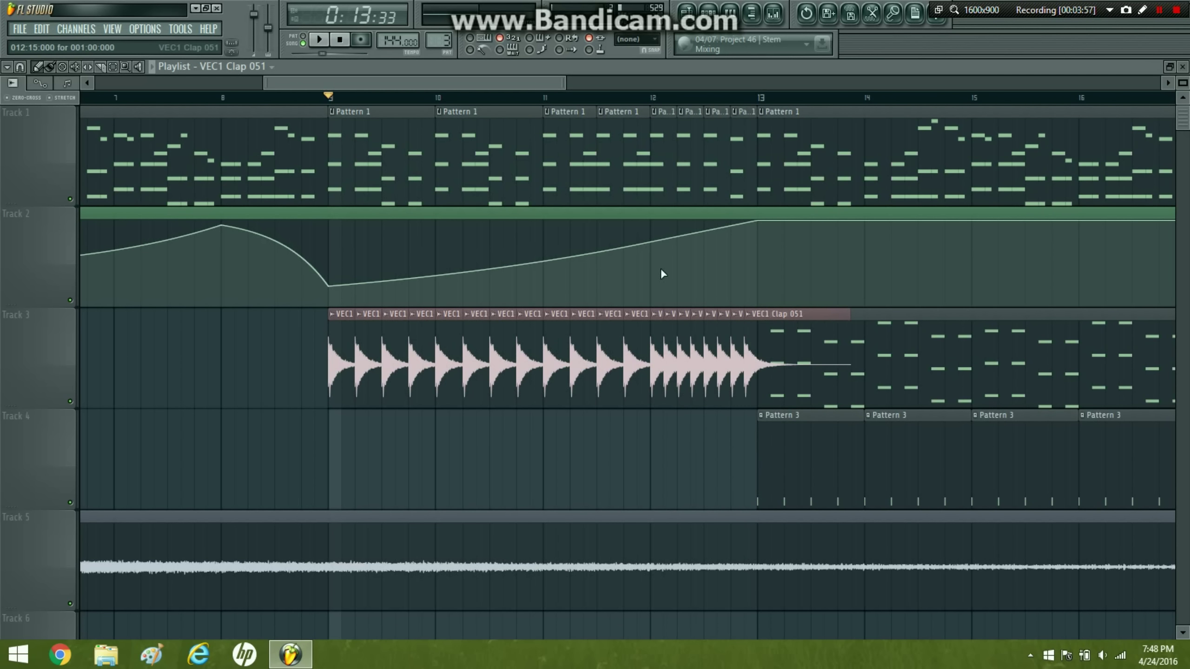
- Play the build-up from bar 9, show the sample browser and collapse the VEC1 Claps folder
{"action": "left_click", "coordinate": [328, 40]}
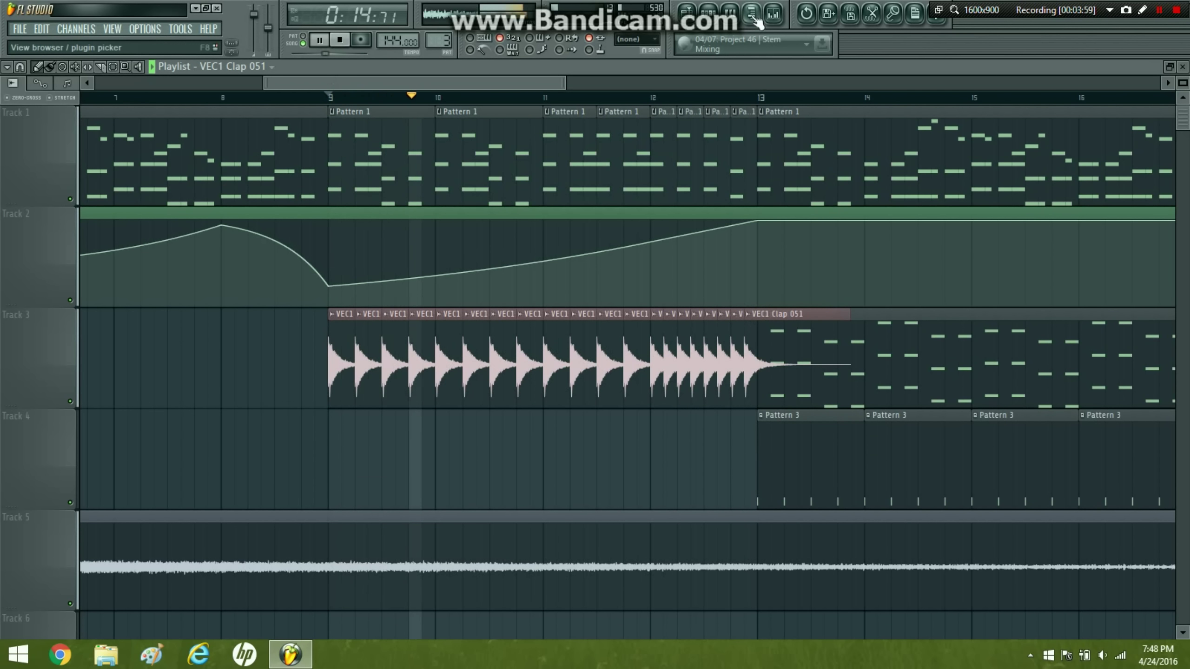
{"action": "key", "text": "alt+F8"}
{"action": "left_click", "coordinate": [99, 303]}
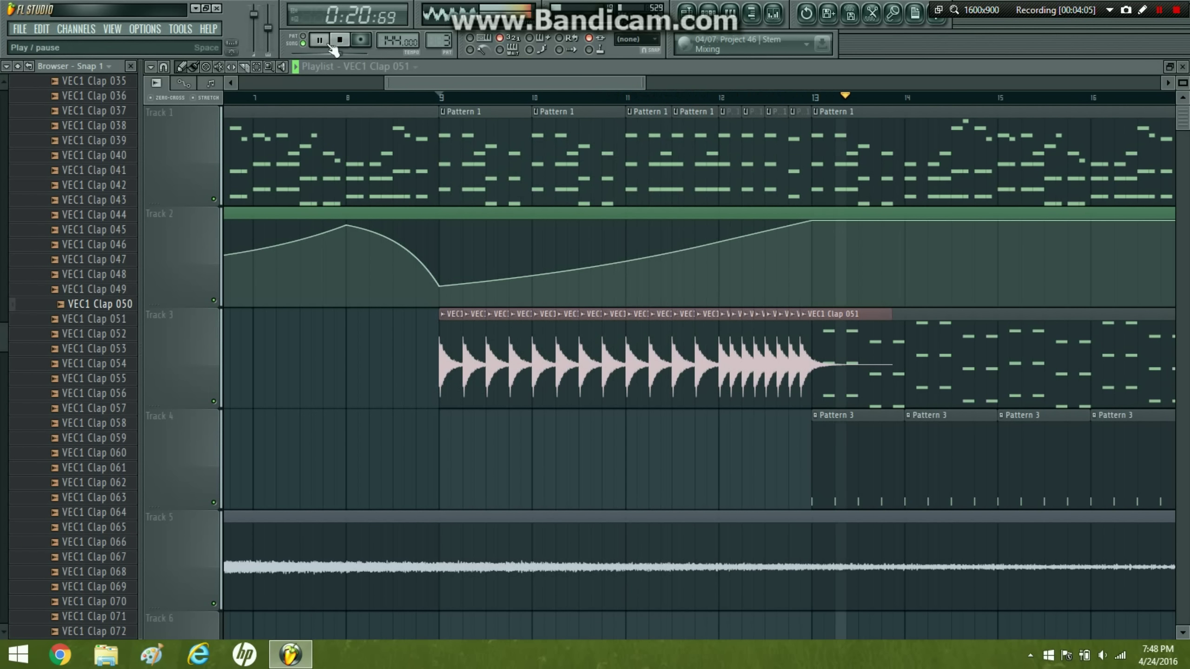
{"action": "key", "text": "space"}
{"action": "scroll", "coordinate": [96, 205], "scroll_direction": "up", "scroll_amount": 15}
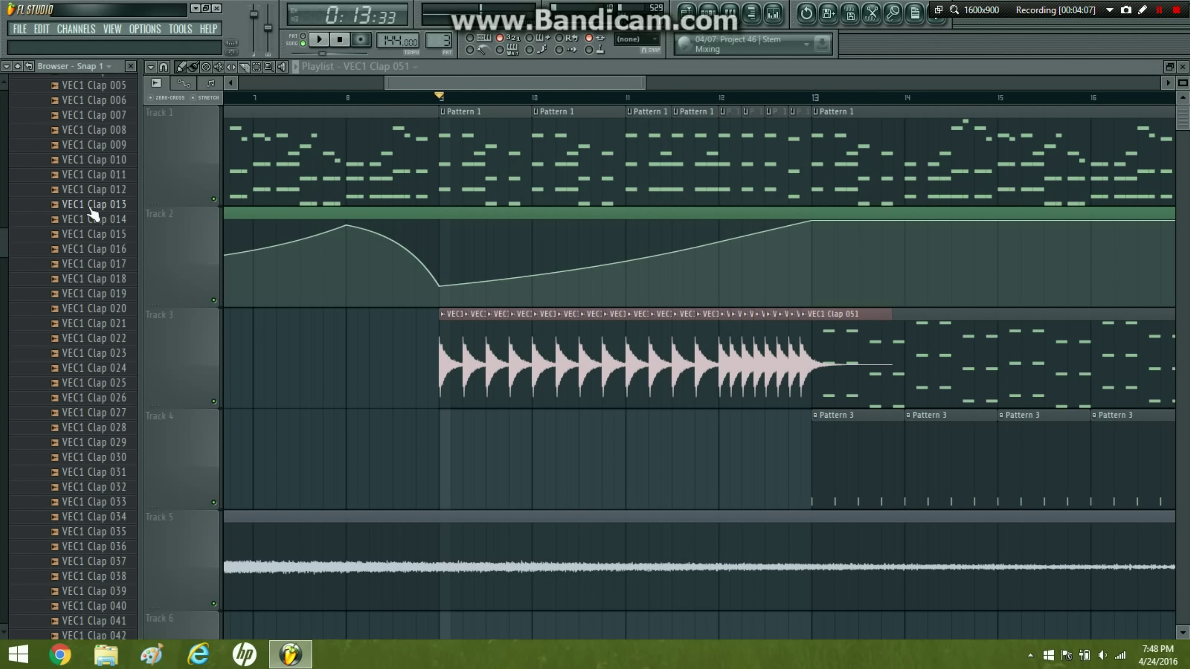
{"action": "left_click", "coordinate": [96, 274]}
{"action": "left_click", "coordinate": [528, 314]}
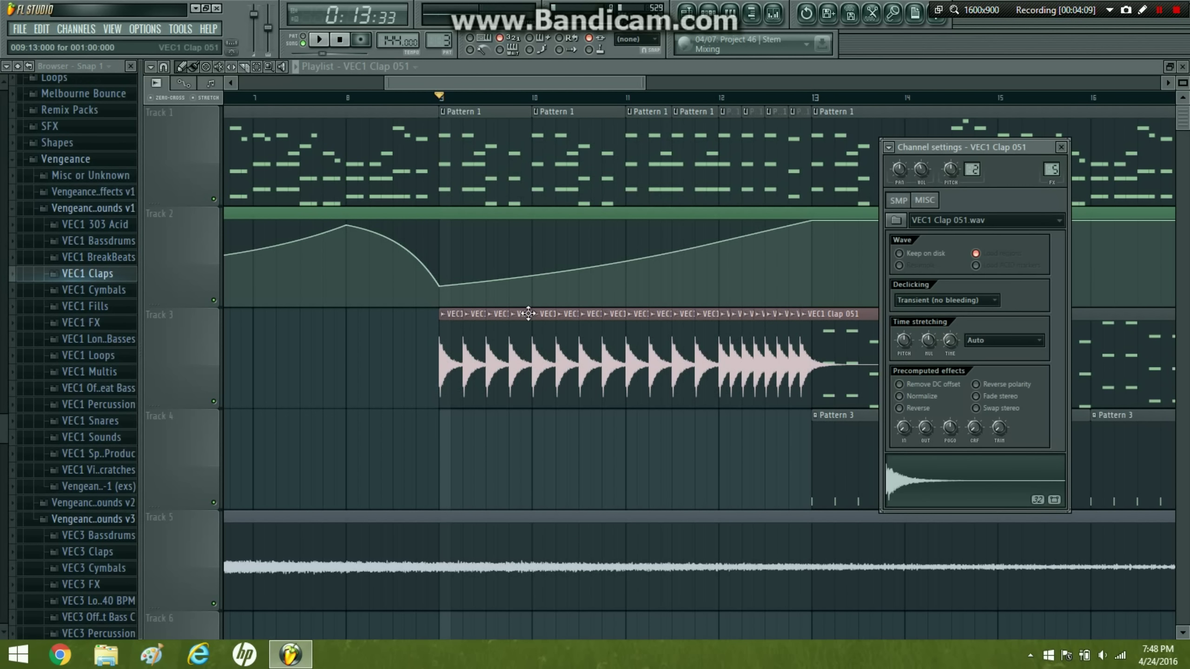
{"action": "right_click", "coordinate": [922, 165]}
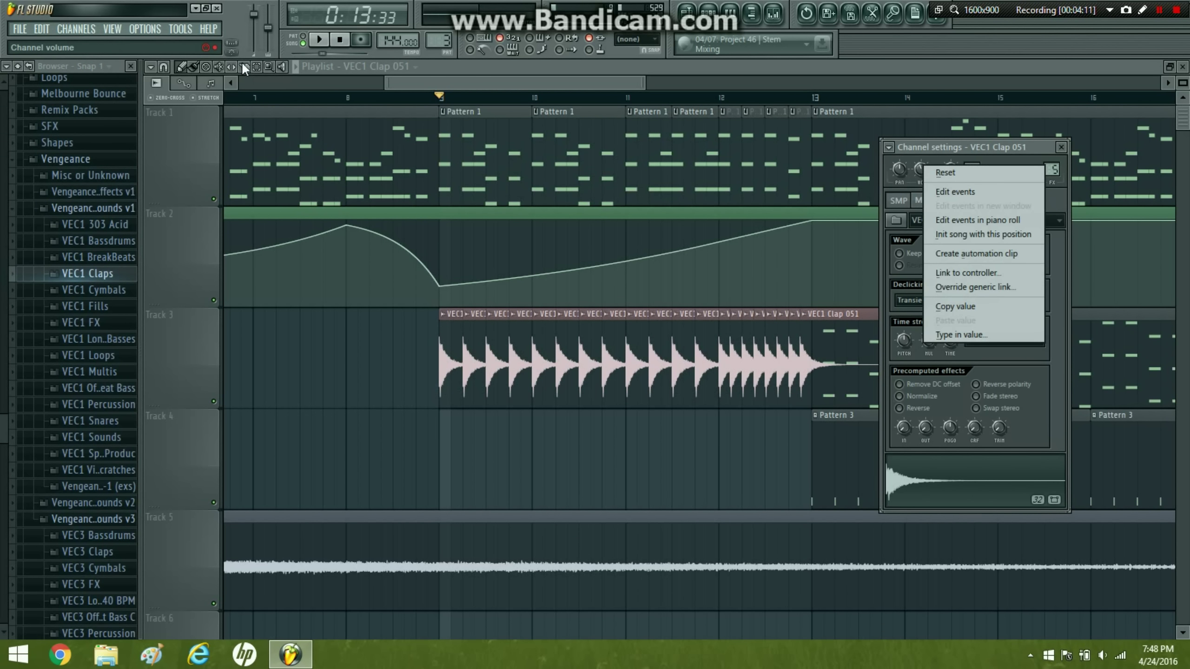
{"action": "left_click", "coordinate": [254, 66]}
- Create a channel volume automation clip for the VEC1 Clap 051 sample spanning bars 9 to 12
{"action": "left_click_drag", "start_coordinate": [435, 99], "coordinate": [810, 92]}
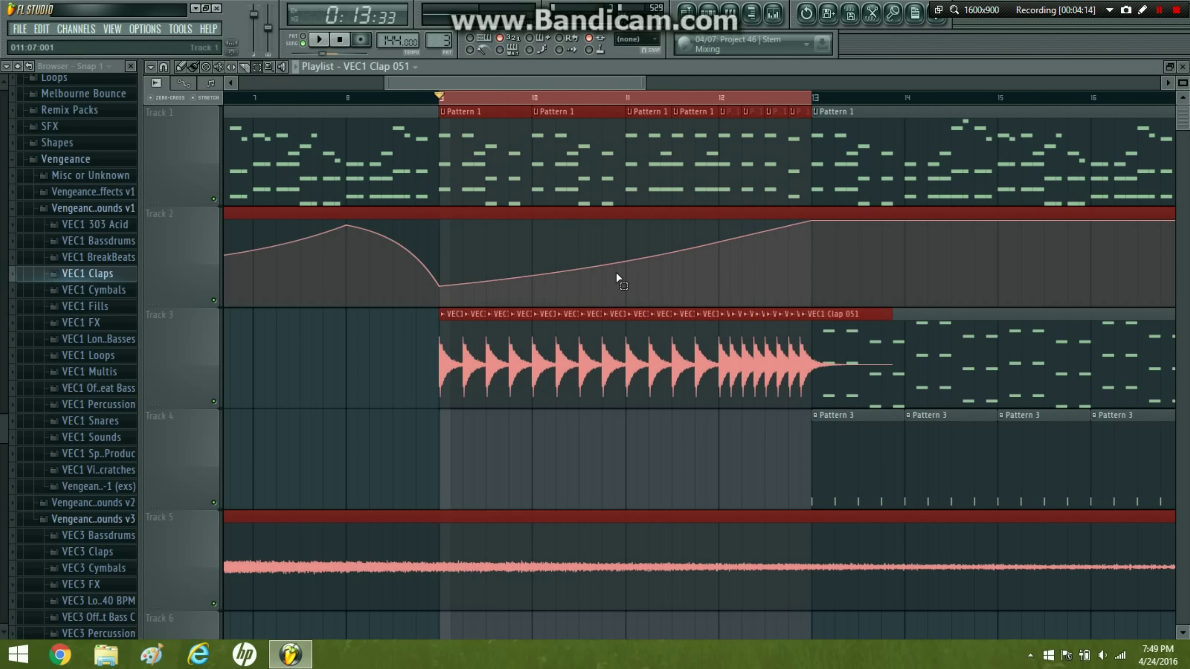
{"action": "double_click", "coordinate": [555, 392]}
{"action": "right_click", "coordinate": [924, 173]}
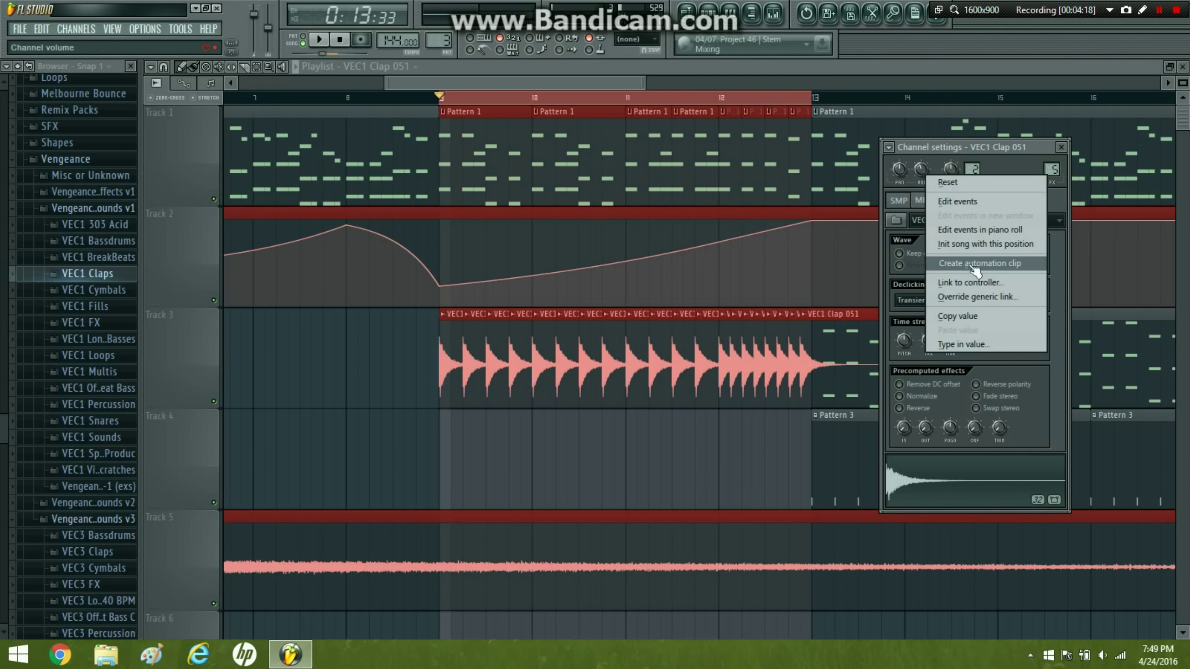
{"action": "left_click", "coordinate": [969, 264]}
- Raise the end point of the clap volume envelope at bar 13 to 56% and play the build-up
{"action": "left_click", "coordinate": [301, 104]}
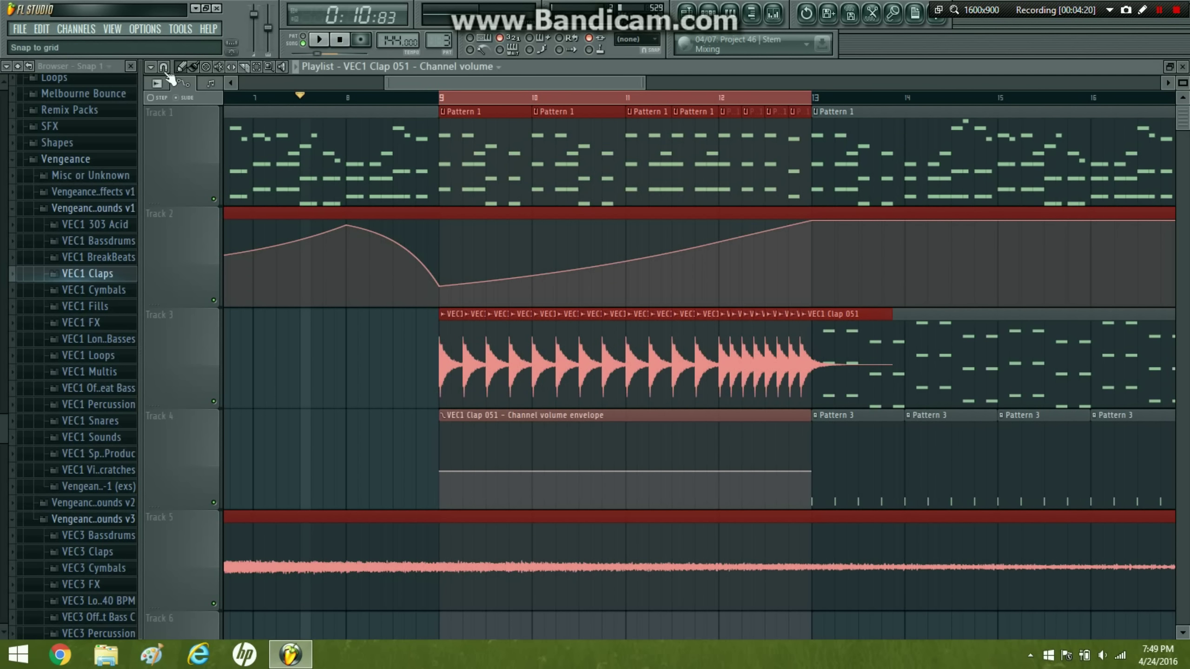
{"action": "left_click", "coordinate": [131, 66]}
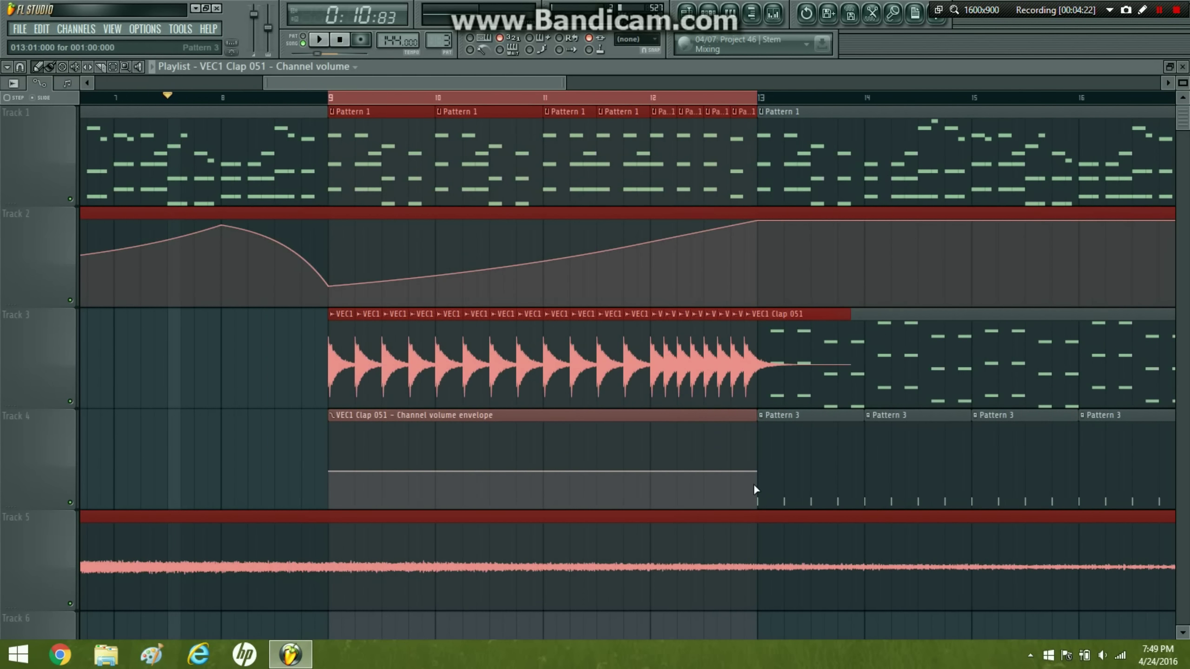
{"action": "left_click_drag", "start_coordinate": [762, 473], "coordinate": [761, 463]}
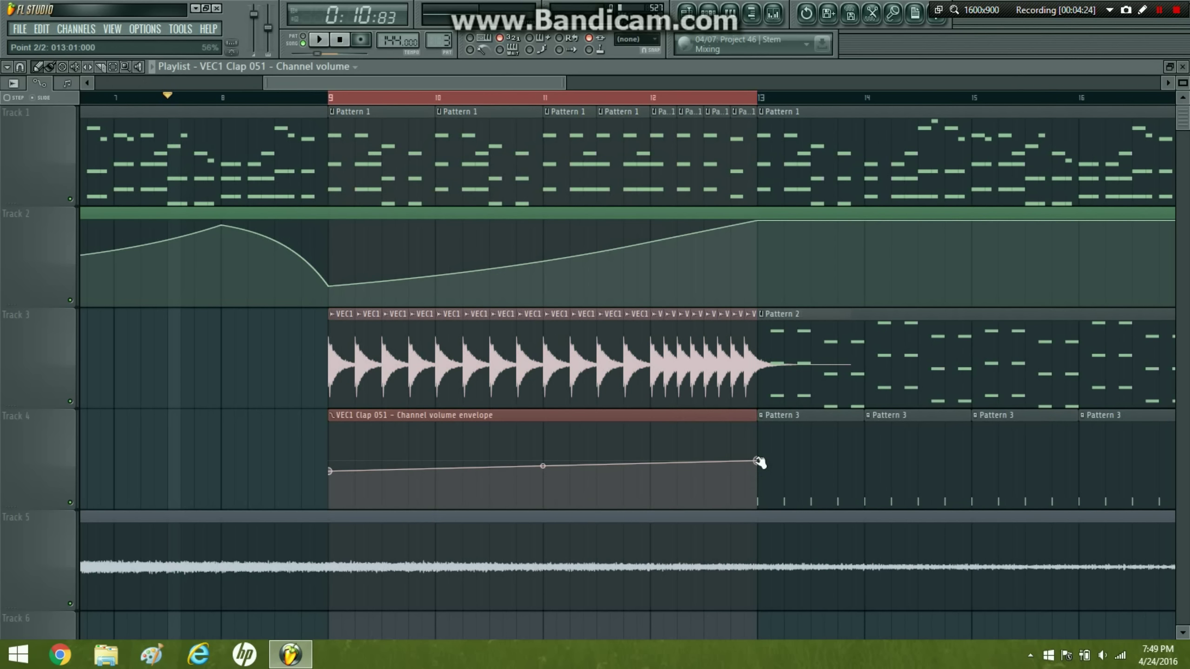
{"action": "left_click", "coordinate": [322, 40]}
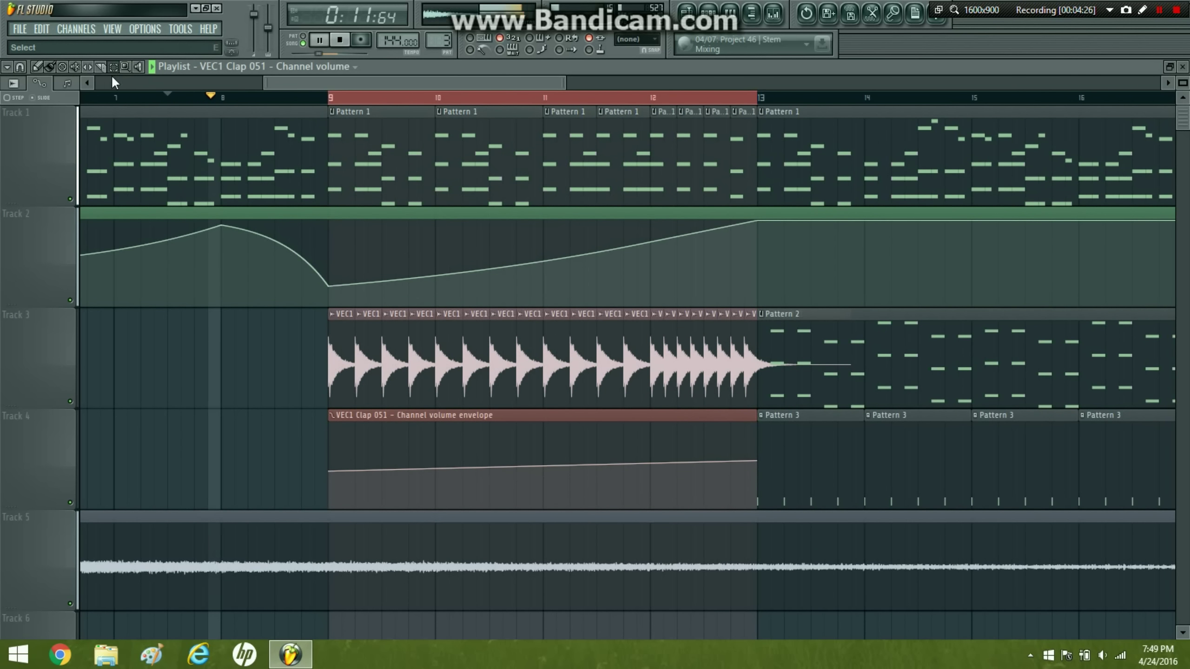
{"action": "double_click", "coordinate": [126, 68]}
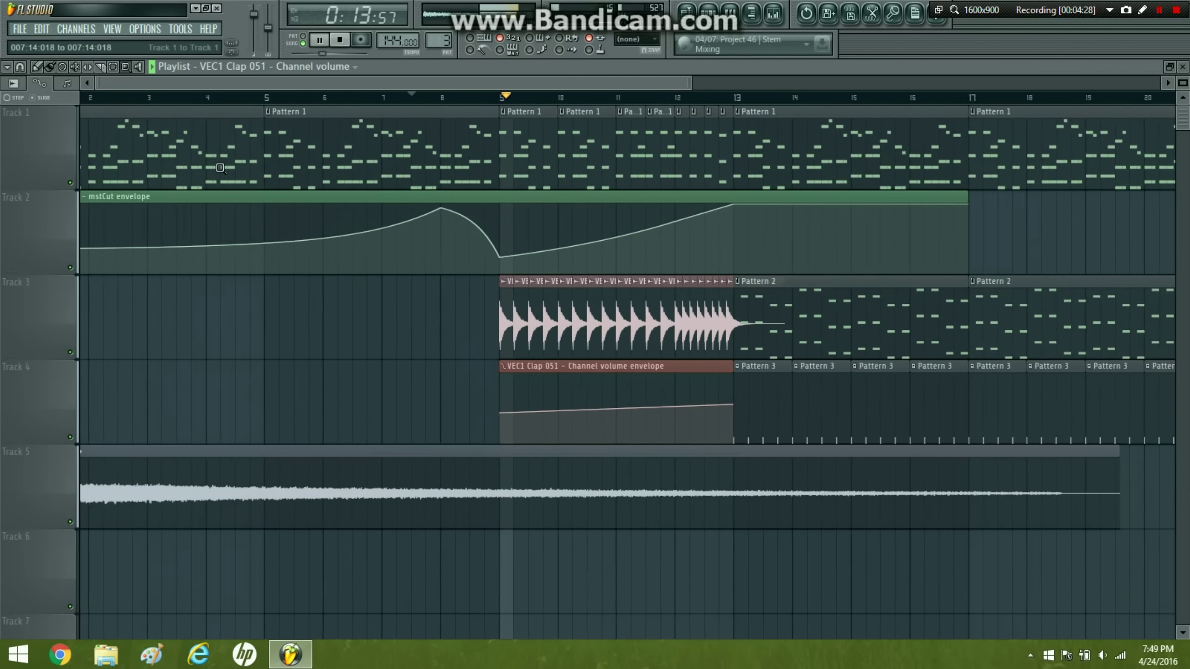
{"action": "left_click", "coordinate": [37, 68]}
{"action": "left_click", "coordinate": [19, 81]}
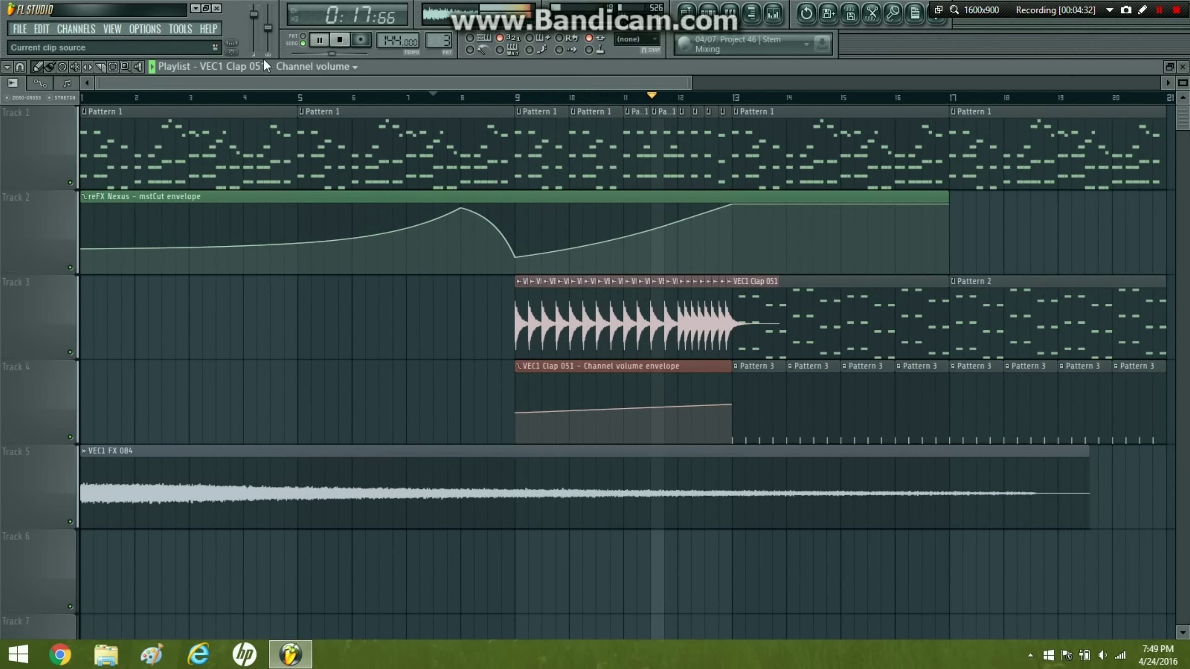
{"action": "left_click", "coordinate": [349, 43]}
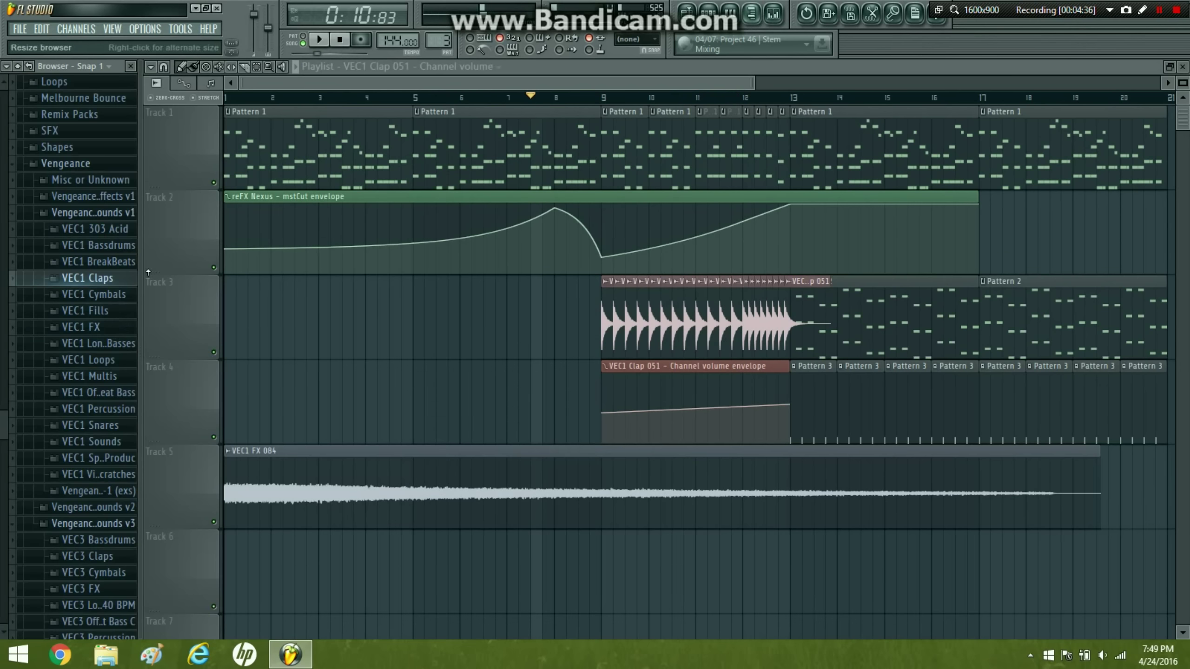
- Place VEC4 Crowd Effects 04 from the Misc or Unknown folder on Track 6 at bar 1 and lower its channel volume to about 22%
{"action": "key", "text": "alt+F8"}
{"action": "left_click", "coordinate": [109, 332]}
{"action": "scroll", "coordinate": [108, 332], "scroll_direction": "up", "scroll_amount": 5}
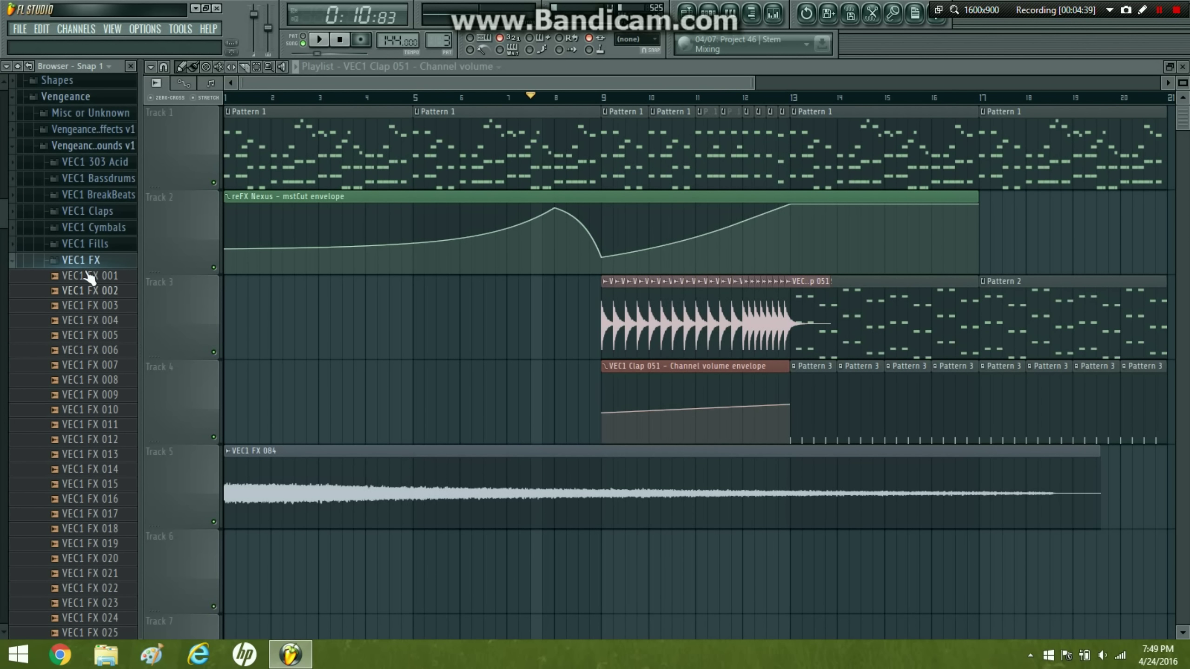
{"action": "scroll", "coordinate": [95, 81], "scroll_direction": "up", "scroll_amount": 2}
{"action": "left_click", "coordinate": [104, 206]}
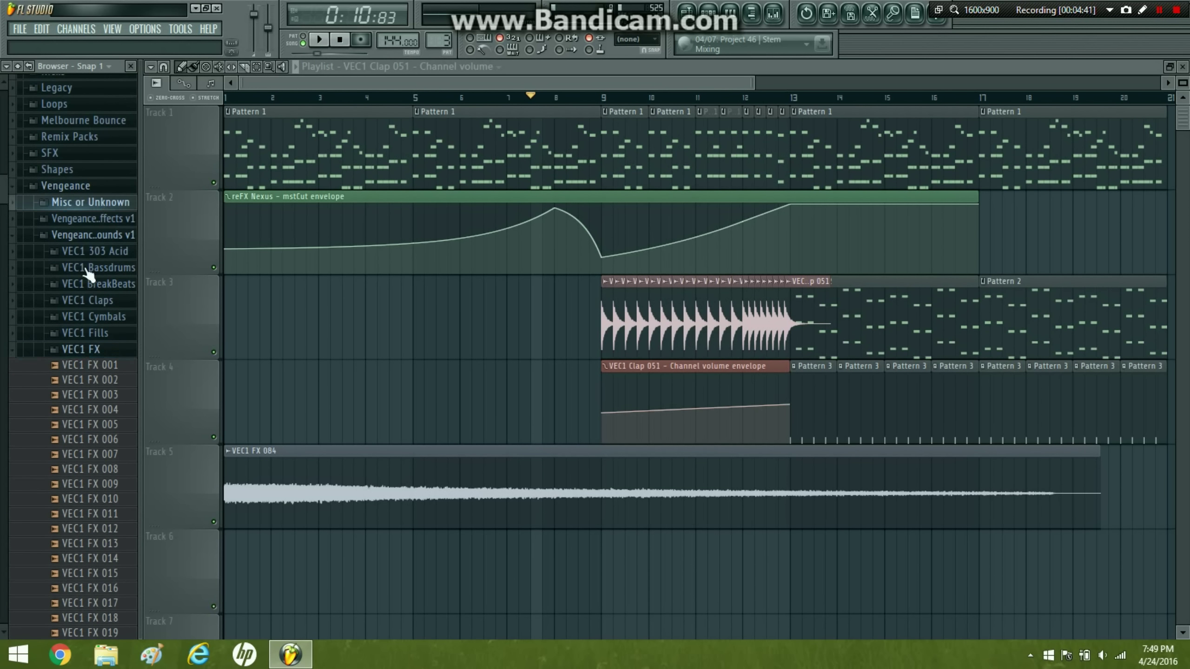
{"action": "scroll", "coordinate": [71, 335], "scroll_direction": "down", "scroll_amount": 7}
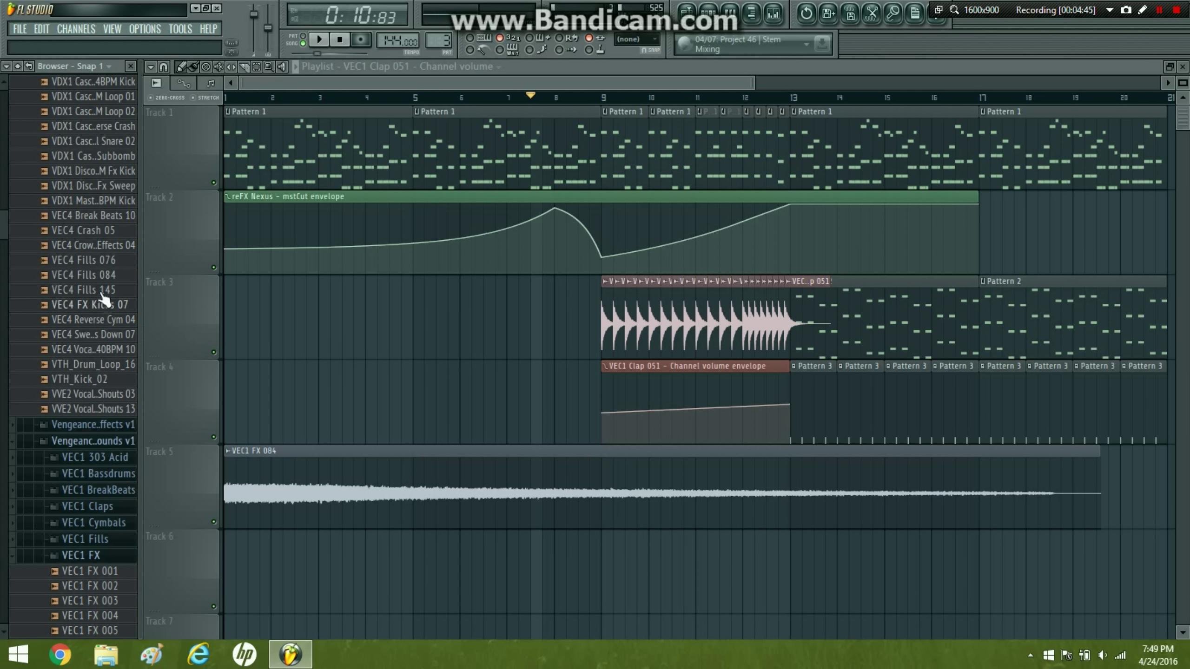
{"action": "left_click_drag", "start_coordinate": [94, 245], "coordinate": [325, 572]}
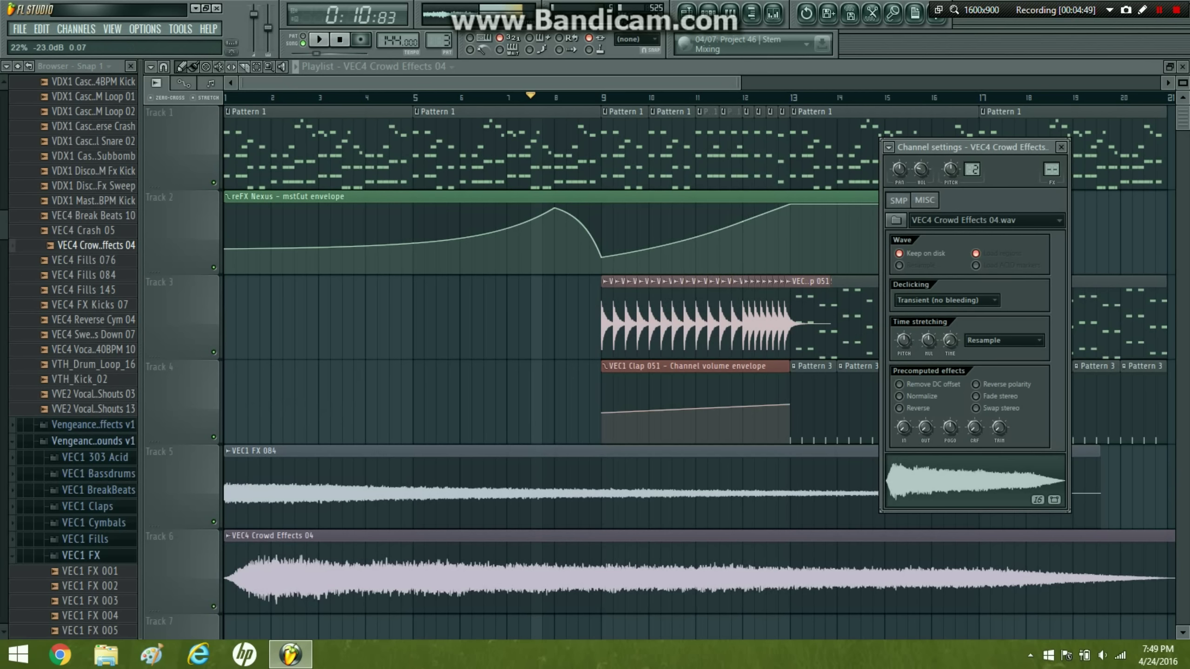
- Play the song from the start and review the crowd effect's channel settings while it plays
{"action": "left_click", "coordinate": [274, 101]}
{"action": "key", "text": "space"}
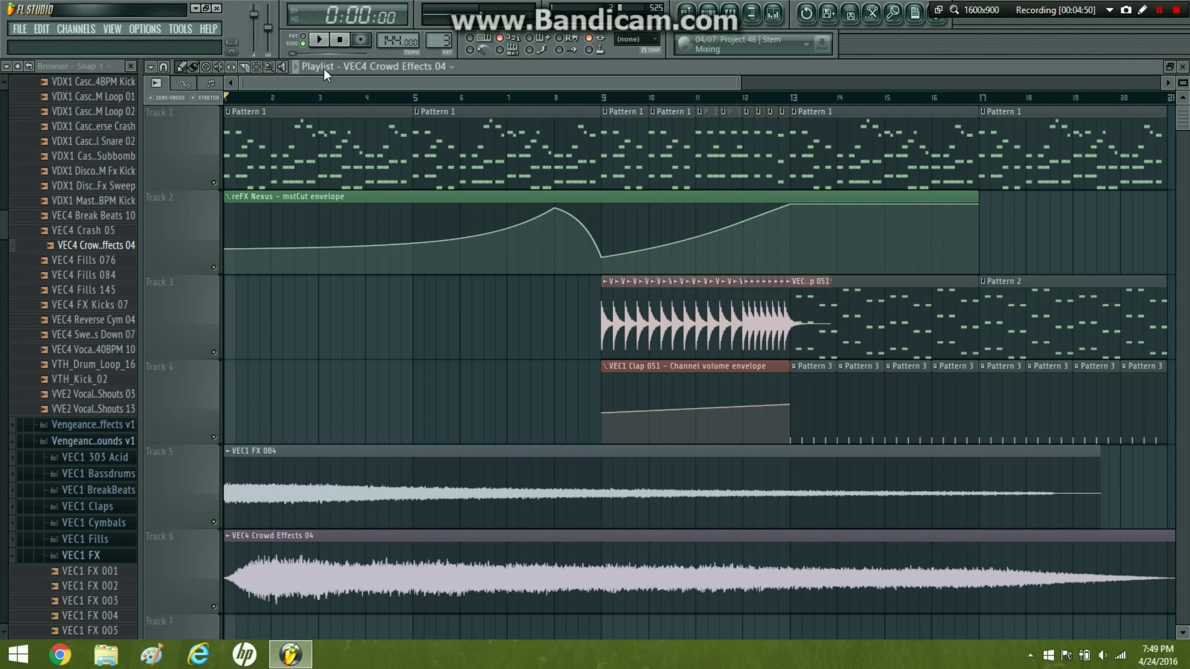
{"action": "double_click", "coordinate": [564, 540]}
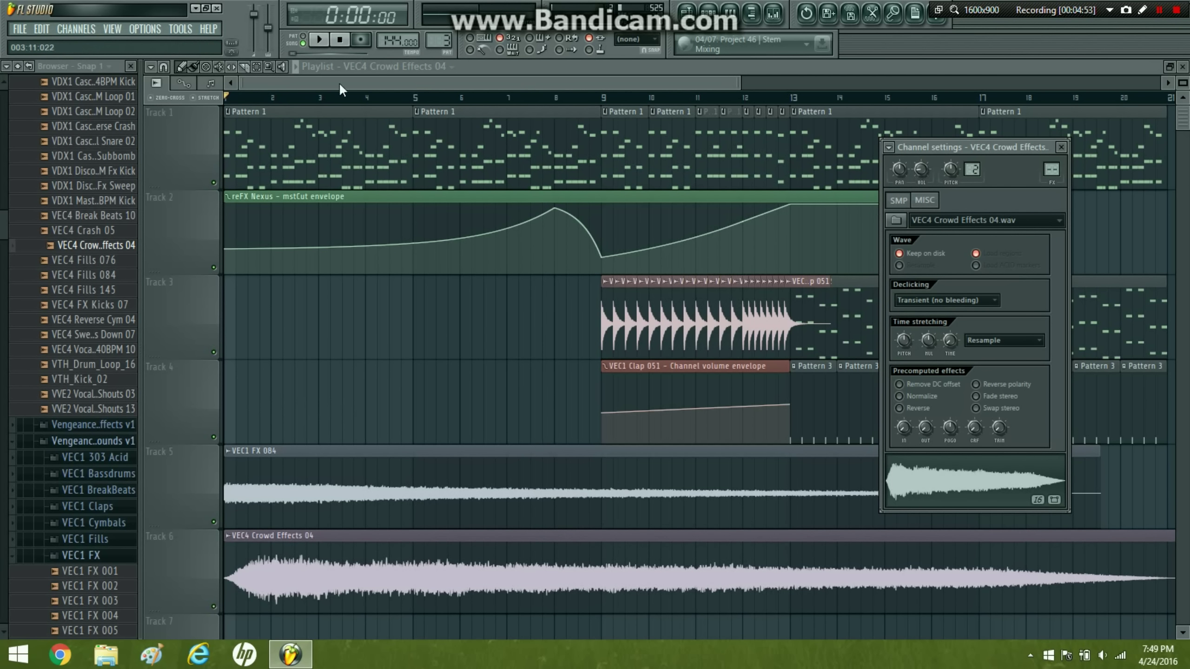
{"action": "key", "text": "space"}
{"action": "left_click", "coordinate": [131, 67]}
{"action": "left_click", "coordinate": [131, 66]}
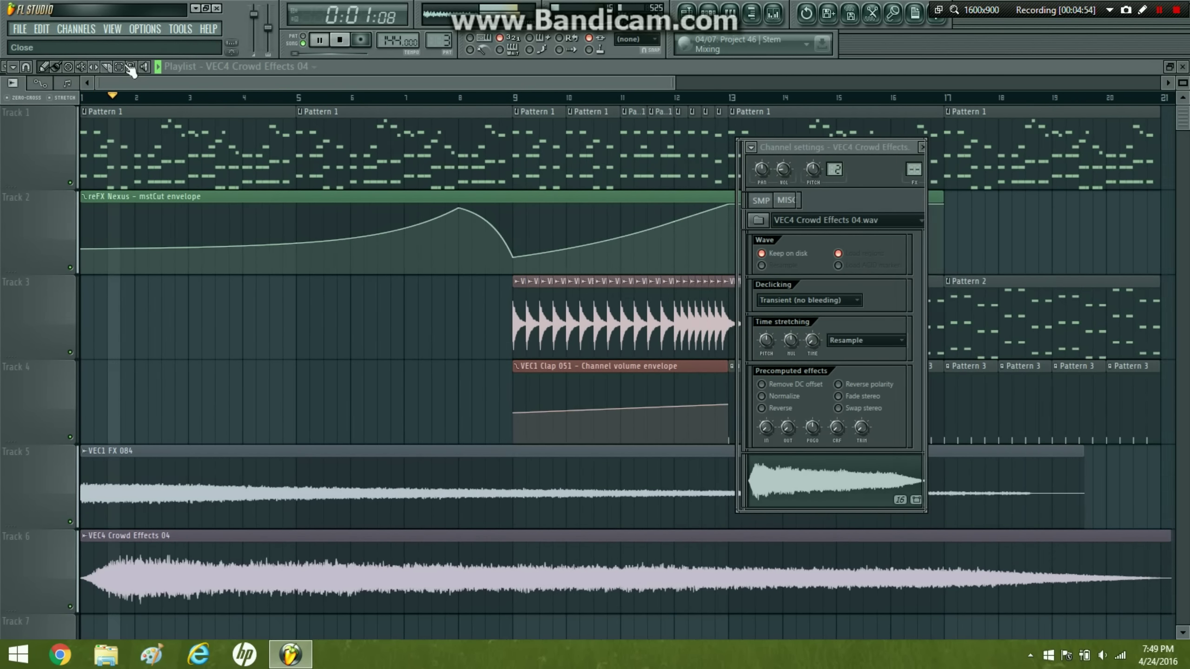
{"action": "right_click", "coordinate": [255, 231]}
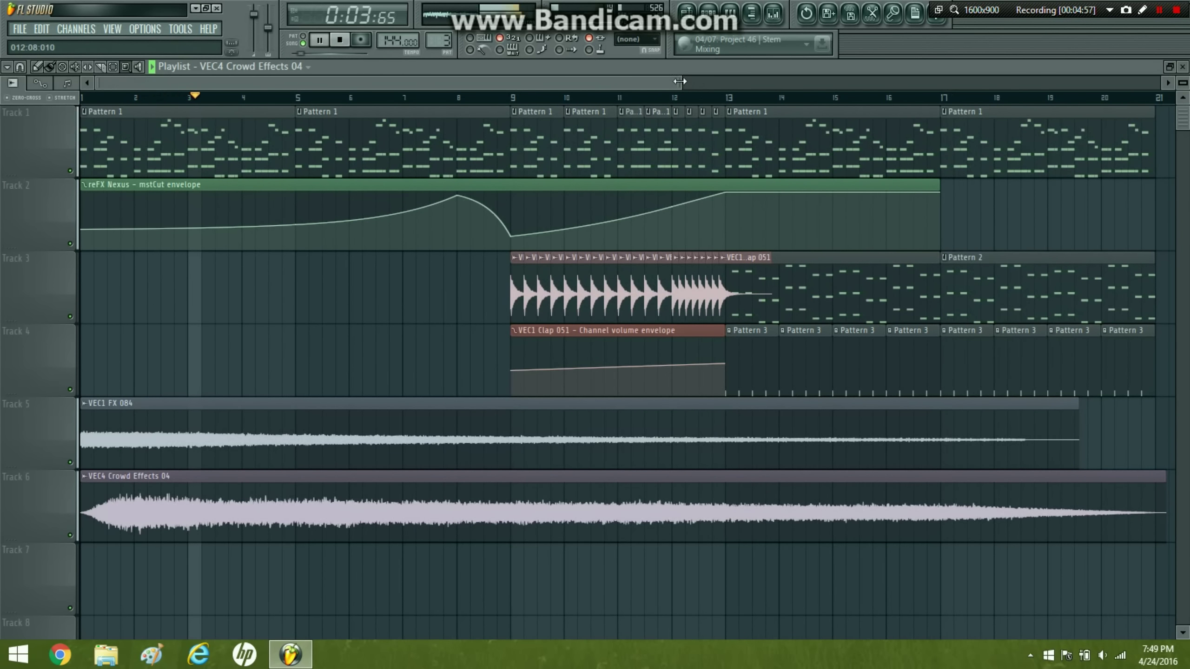
{"action": "left_click_drag", "start_coordinate": [679, 81], "coordinate": [788, 81]}
{"action": "double_click", "coordinate": [305, 489]}
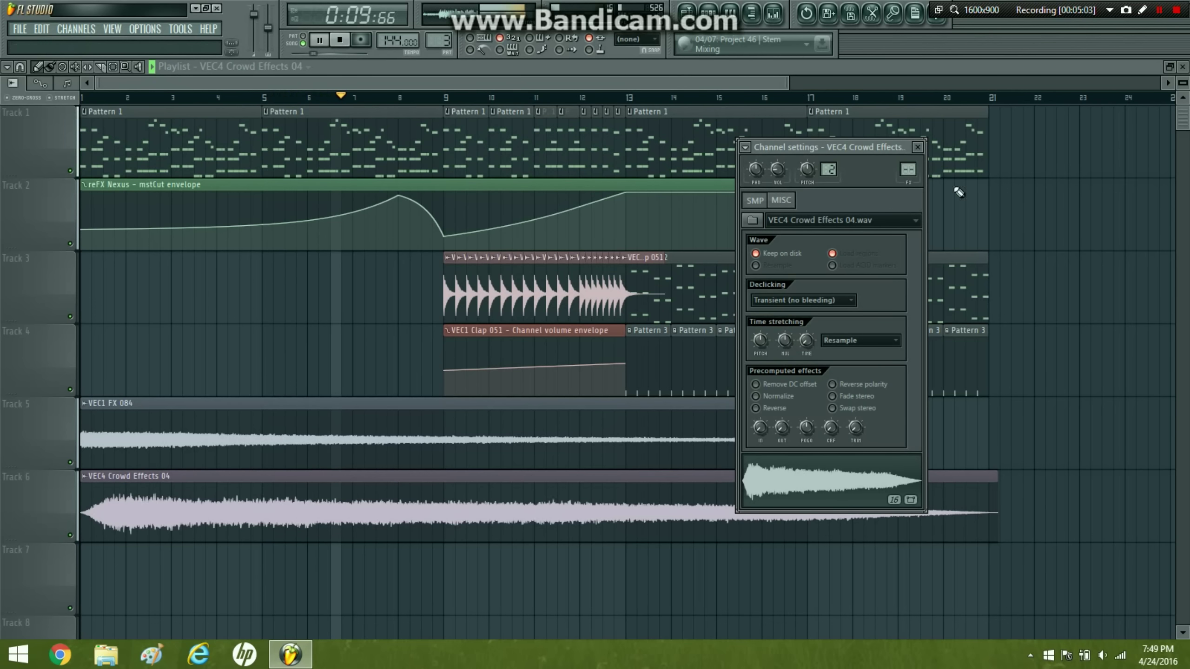
{"action": "left_click", "coordinate": [1008, 202]}
{"action": "right_click", "coordinate": [1007, 203]}
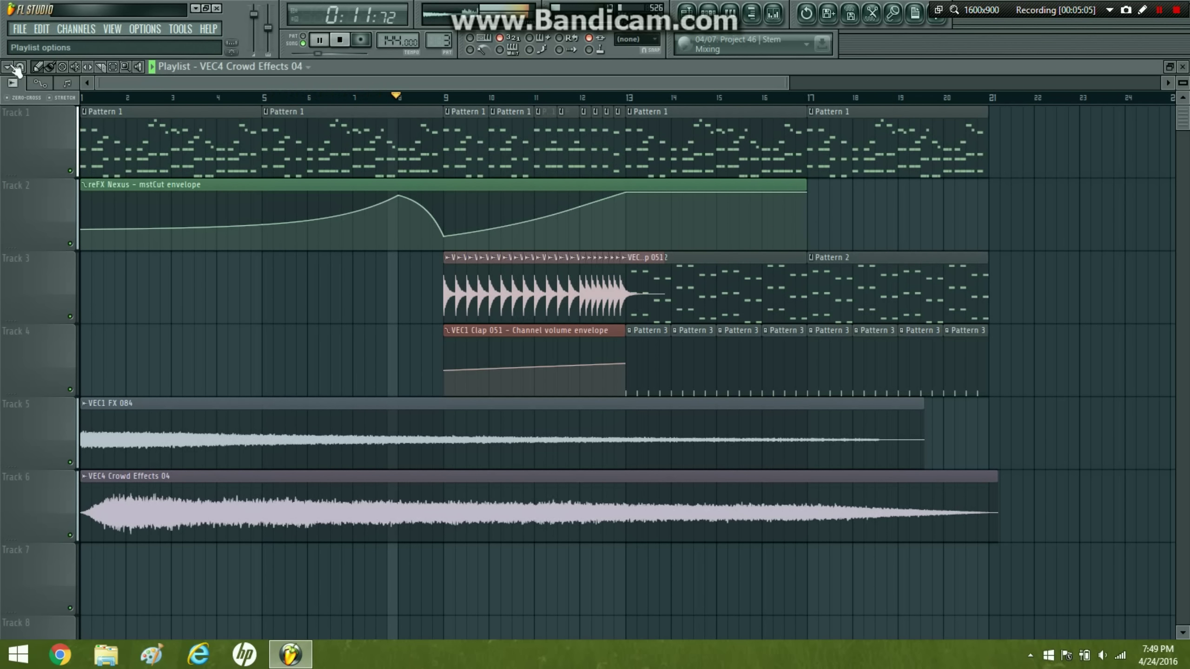
{"action": "left_click", "coordinate": [342, 41]}
- Show Pattern 2 in the step sequencer and open its kick channel
{"action": "left_click", "coordinate": [720, 28]}
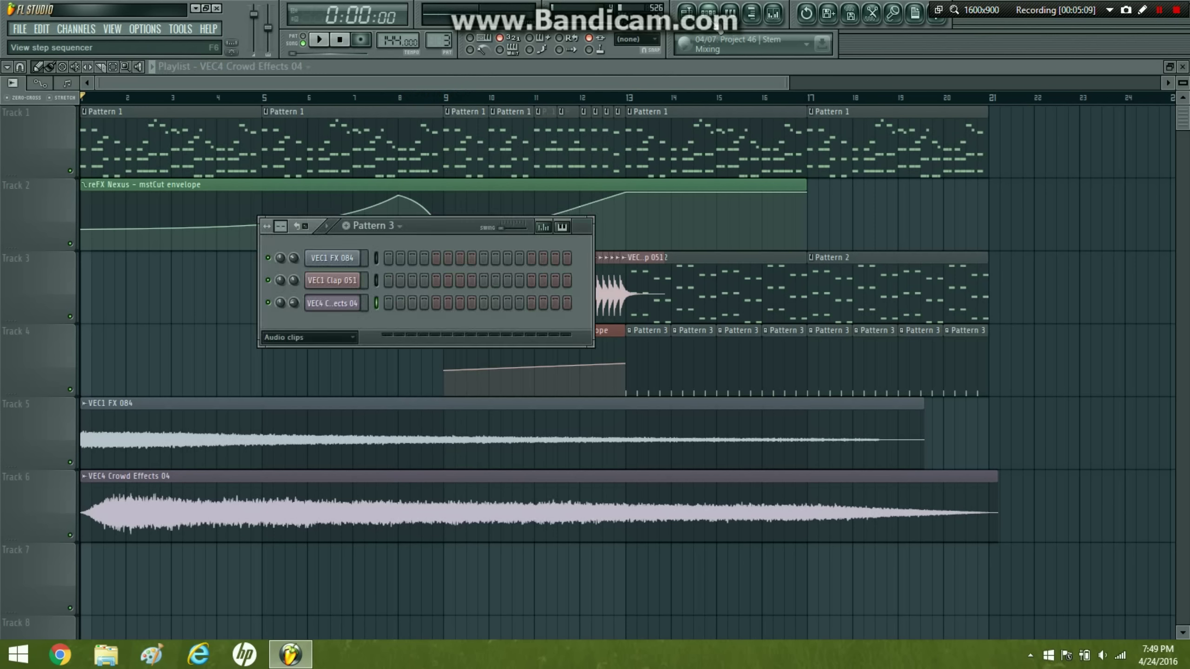
{"action": "left_click", "coordinate": [366, 227]}
{"action": "left_click", "coordinate": [380, 257]}
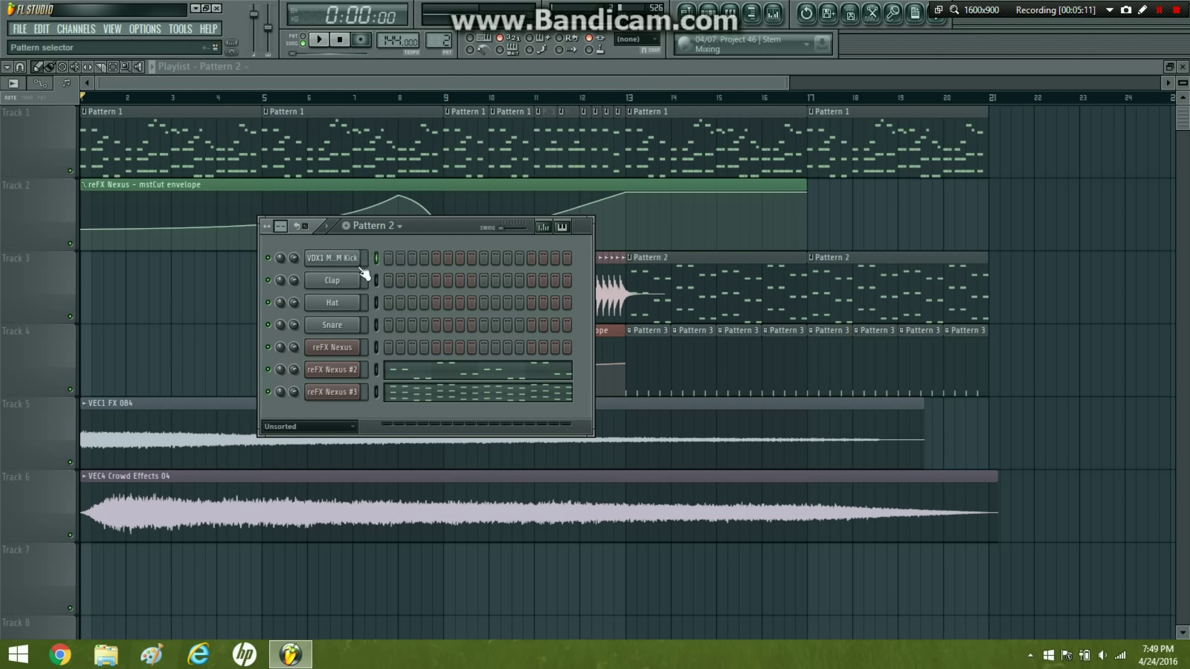
{"action": "left_click", "coordinate": [347, 259]}
{"action": "left_click", "coordinate": [230, 334]}
{"action": "right_click", "coordinate": [233, 336]}
- Collapse the VEC1 FX folder in the sample browser and list the Misc or Unknown samples
{"action": "left_click", "coordinate": [753, 16]}
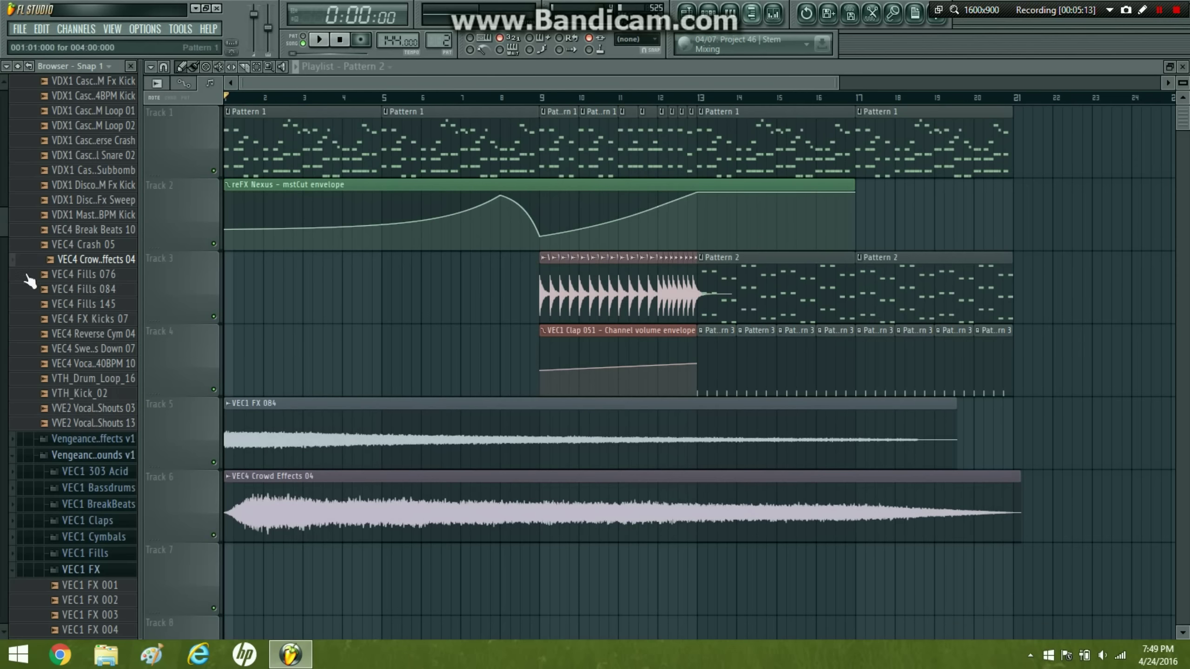
{"action": "scroll", "coordinate": [89, 290], "scroll_direction": "up", "scroll_amount": 1}
{"action": "scroll", "coordinate": [91, 290], "scroll_direction": "up", "scroll_amount": 4}
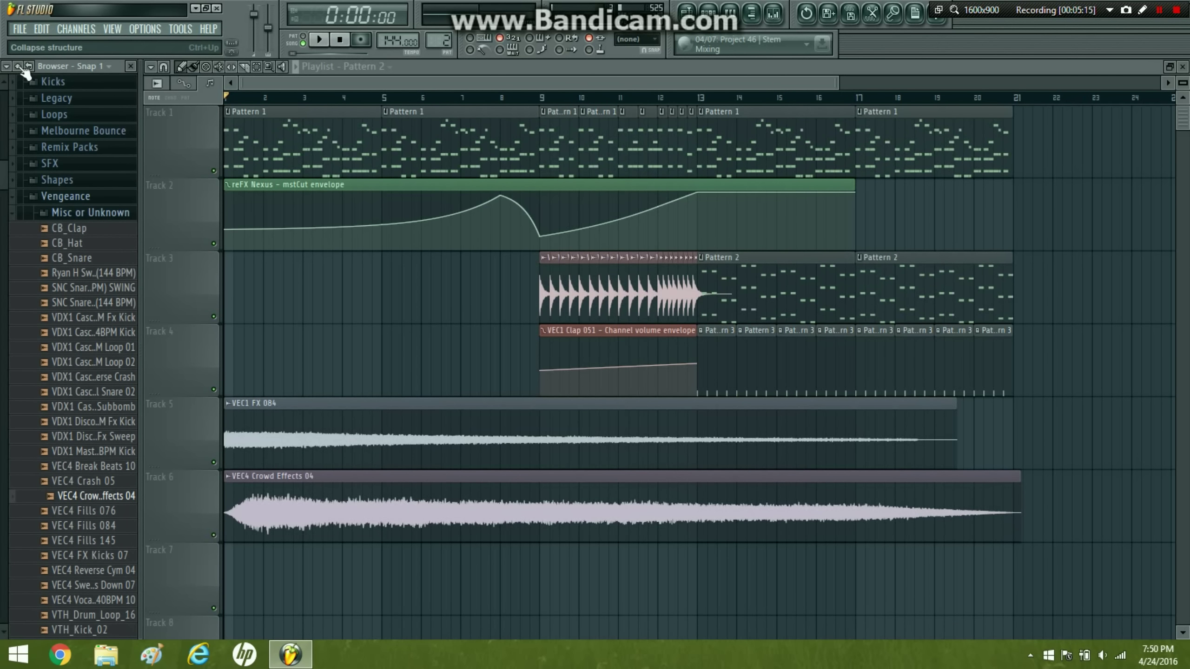
{"action": "left_click", "coordinate": [54, 212]}
{"action": "scroll", "coordinate": [118, 333], "scroll_direction": "down", "scroll_amount": 2}
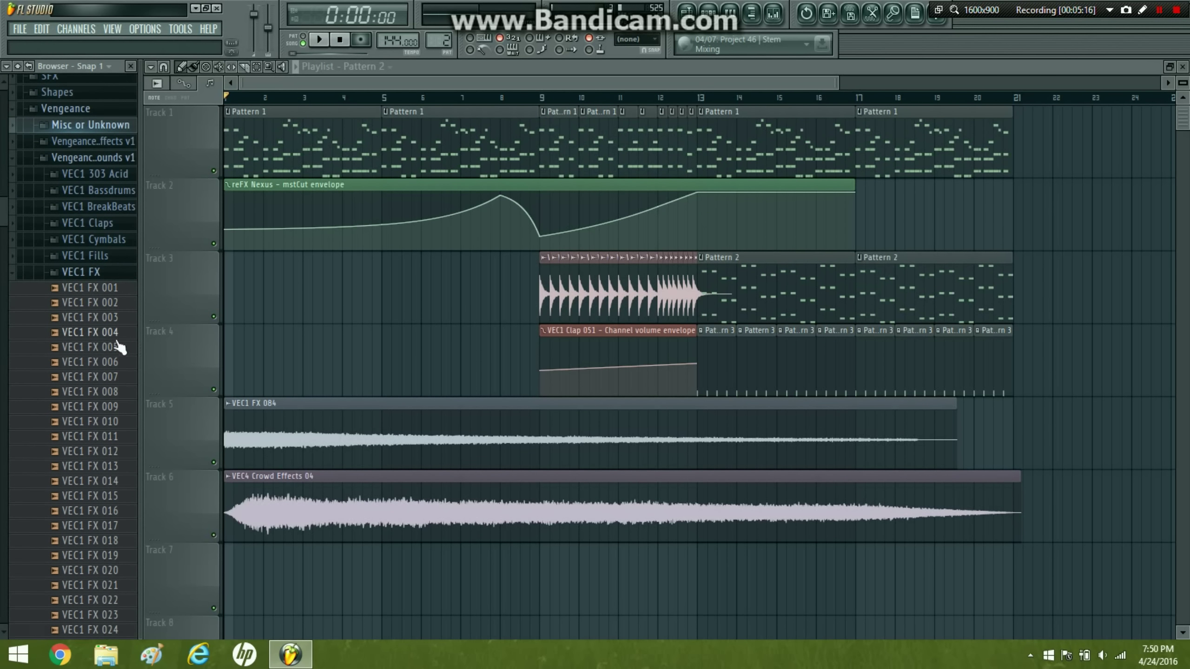
{"action": "left_click", "coordinate": [96, 270]}
{"action": "left_click", "coordinate": [83, 127]}
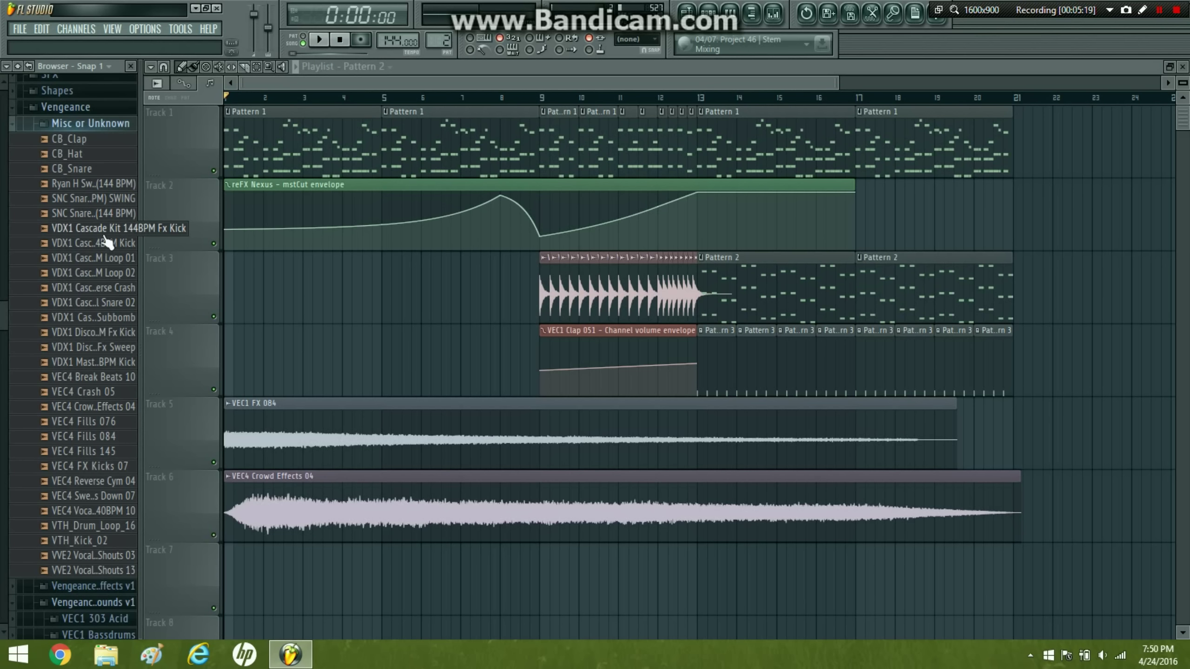
- Set the playlist snapping to Bar and place the VDX1 Cascade Kit 144BPM Subbomb sample on Track 3 at bar 5
{"action": "left_click", "coordinate": [165, 68]}
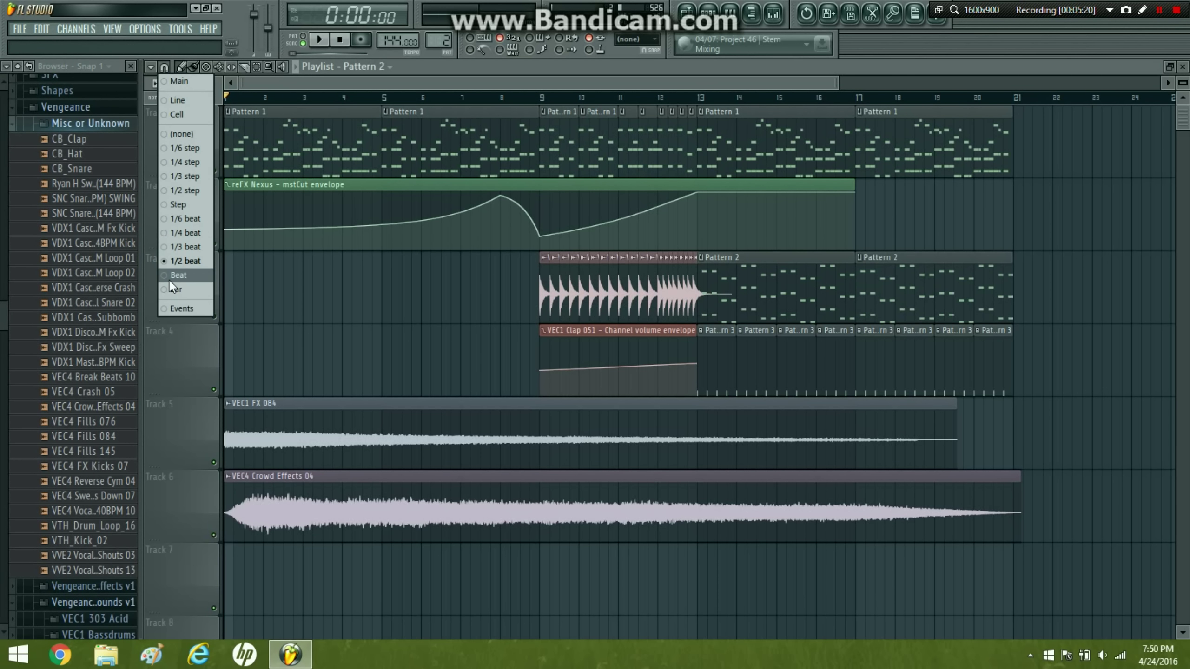
{"action": "left_click", "coordinate": [171, 284]}
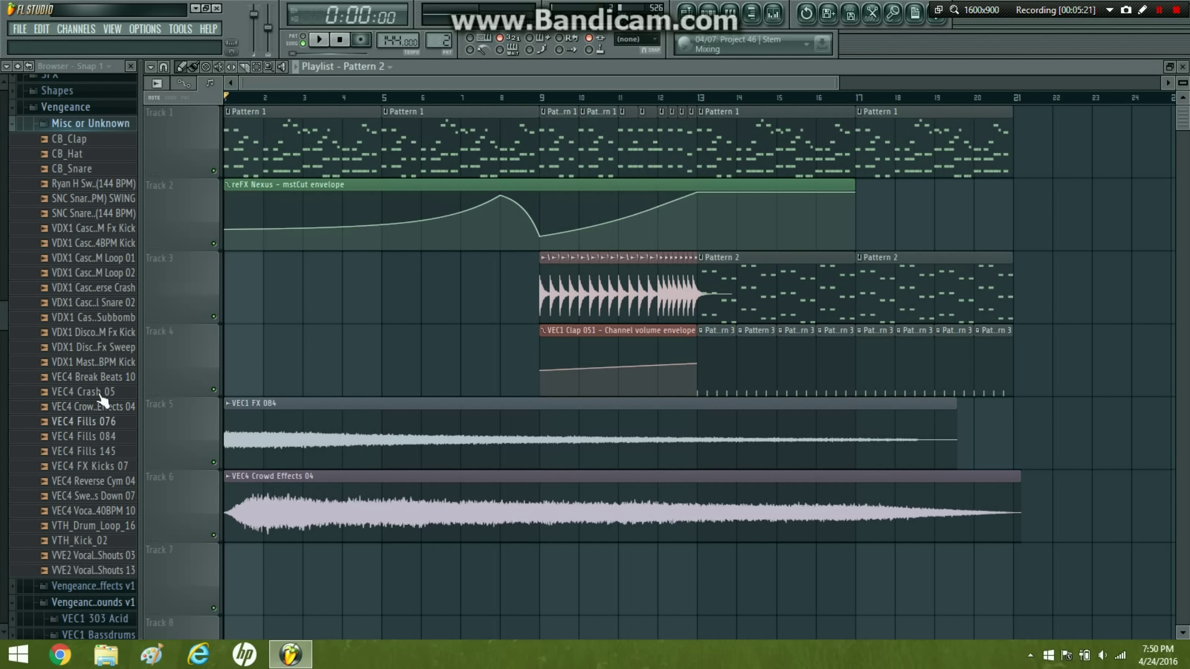
{"action": "left_click", "coordinate": [96, 324]}
{"action": "left_click_drag", "start_coordinate": [166, 315], "coordinate": [388, 305]}
- Open the mixer, move it below Track 3 and open the Subbomb sample's channel settings
{"action": "left_click", "coordinate": [773, 13]}
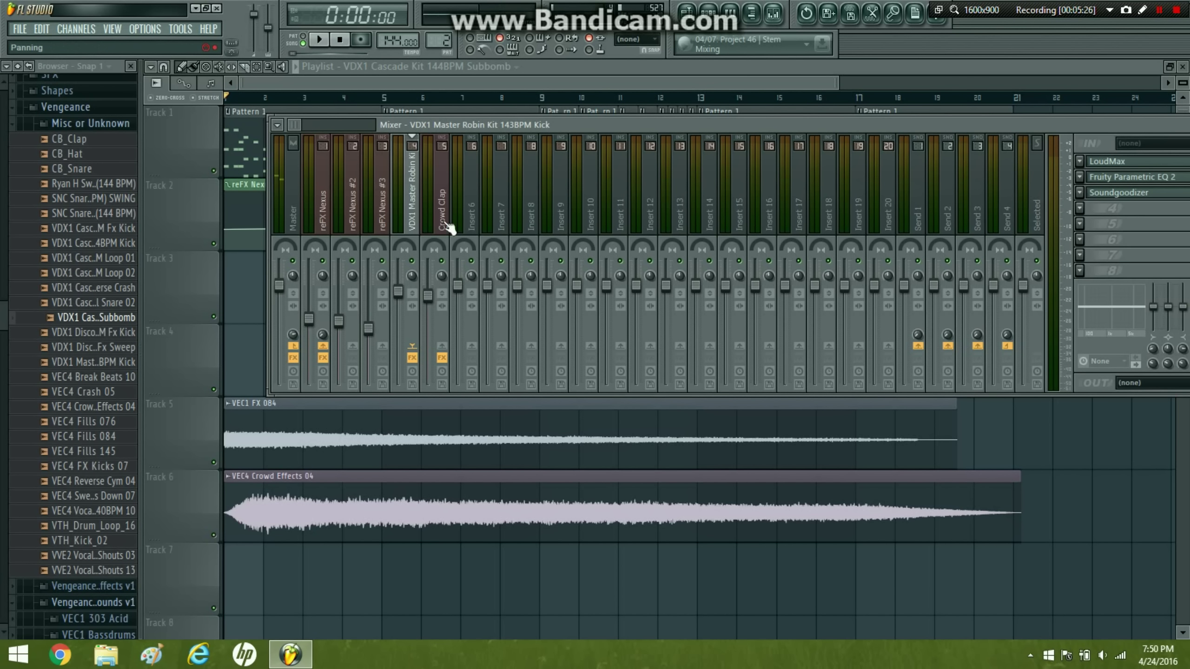
{"action": "left_click_drag", "start_coordinate": [591, 128], "coordinate": [534, 334]}
{"action": "double_click", "coordinate": [407, 276]}
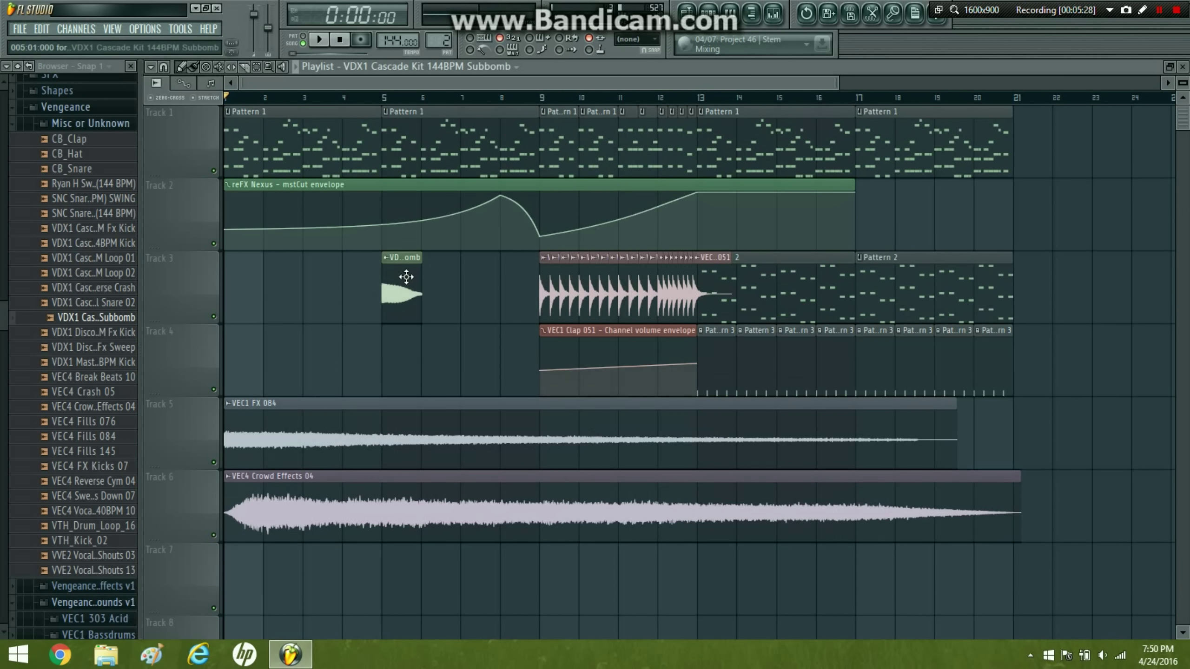
{"action": "left_click", "coordinate": [774, 14]}
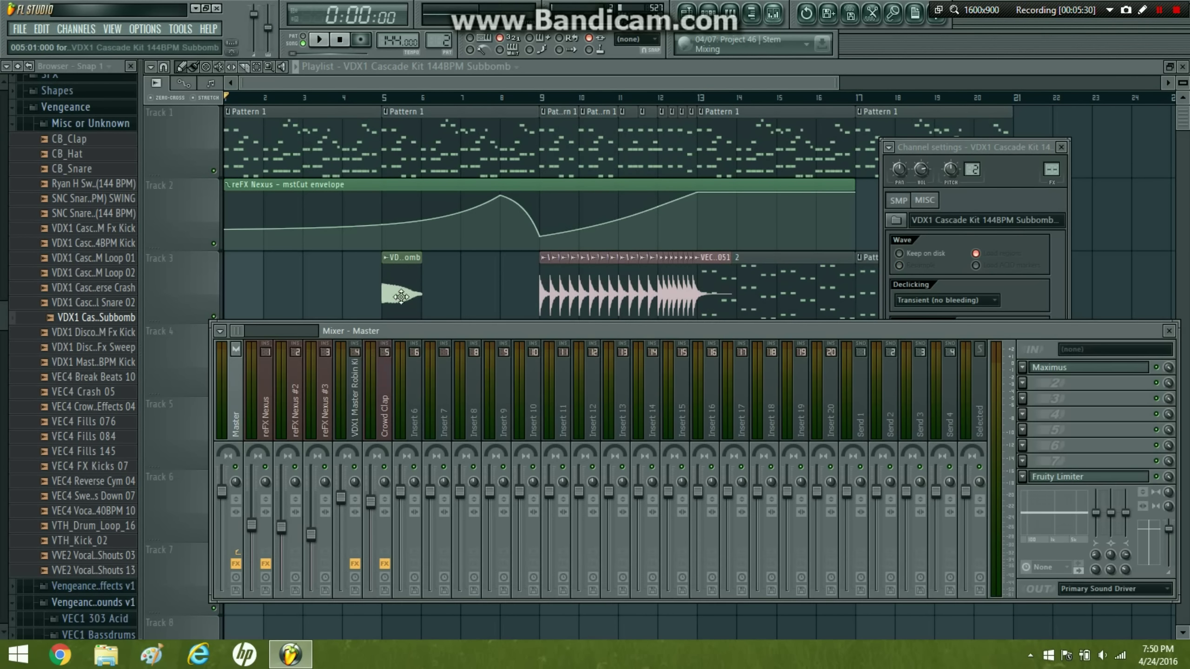
- Link the Subbomb channel to the VDX1 Master Robin Kit 143BPM Kick mixer track
{"action": "right_click", "coordinate": [354, 388]}
{"action": "mouse_move", "coordinate": [410, 394]}
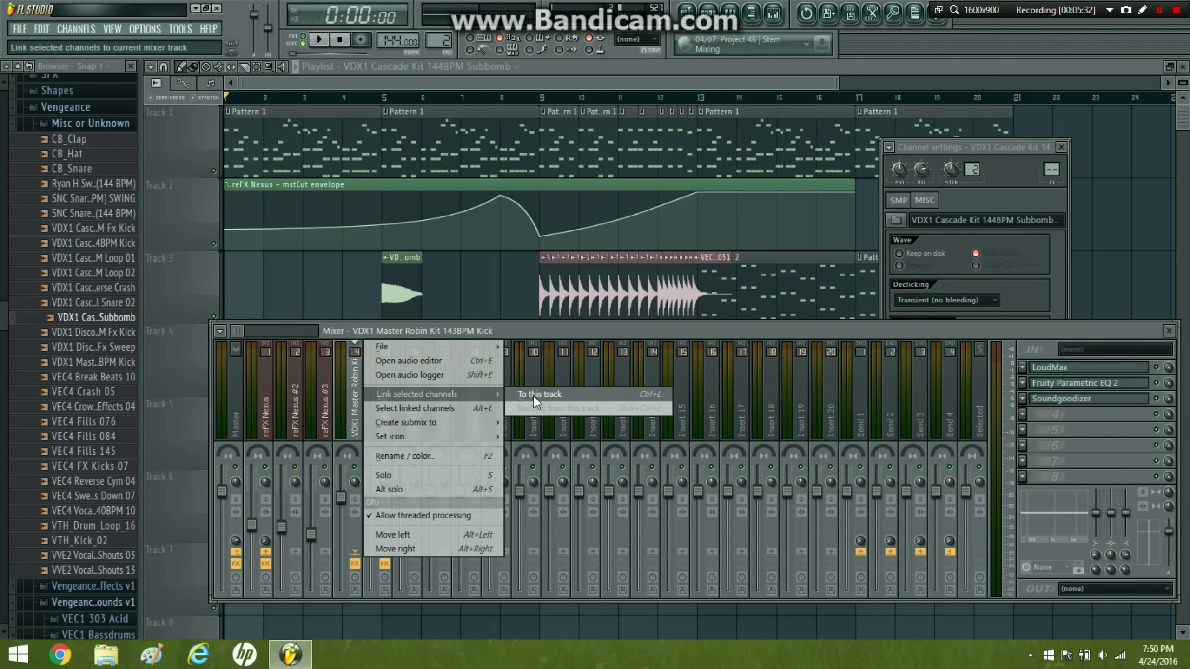
{"action": "left_click", "coordinate": [708, 13]}
{"action": "left_click", "coordinate": [708, 13]}
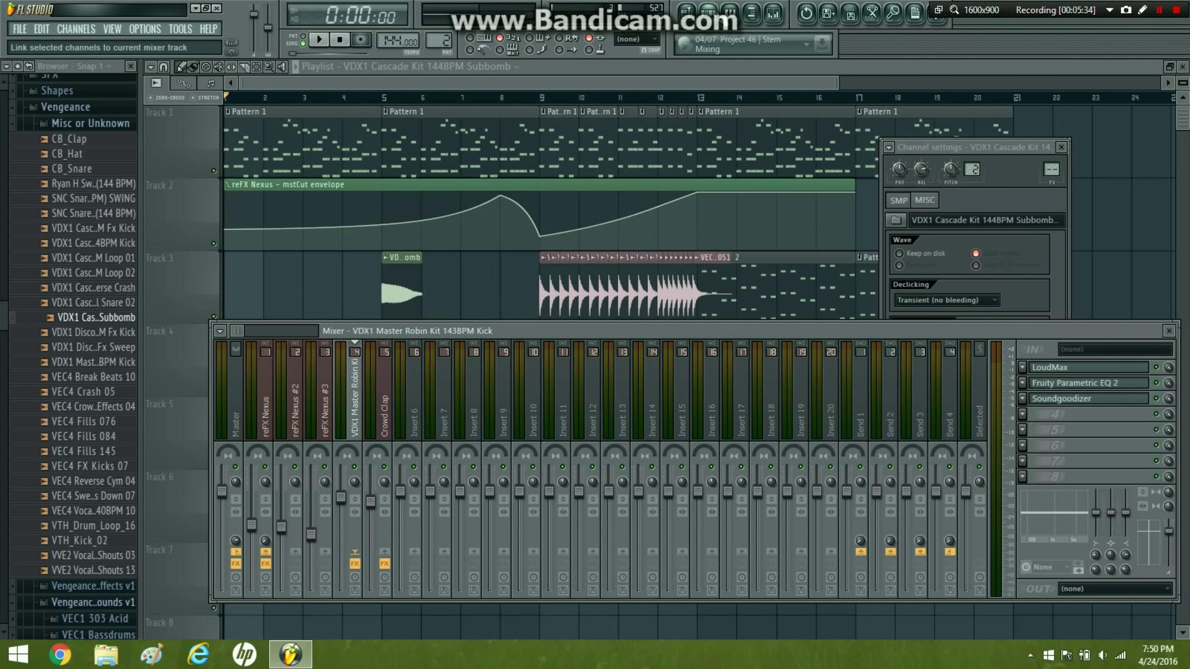
{"action": "left_click", "coordinate": [709, 13]}
{"action": "left_click", "coordinate": [374, 331]}
{"action": "right_click", "coordinate": [362, 343]}
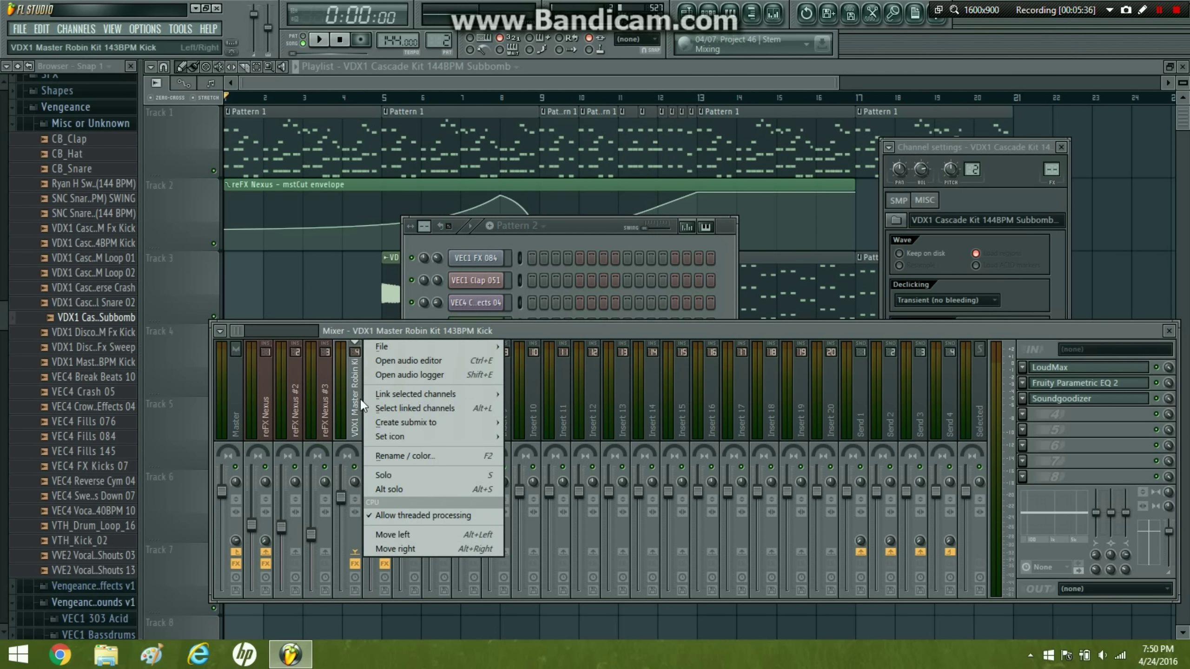
{"action": "mouse_move", "coordinate": [410, 394]}
{"action": "left_click", "coordinate": [530, 398]}
- Play the song from bar 5 and preview the VDX1 Cascade Kit 144BPM Reverse Crash sample
{"action": "left_click", "coordinate": [393, 99]}
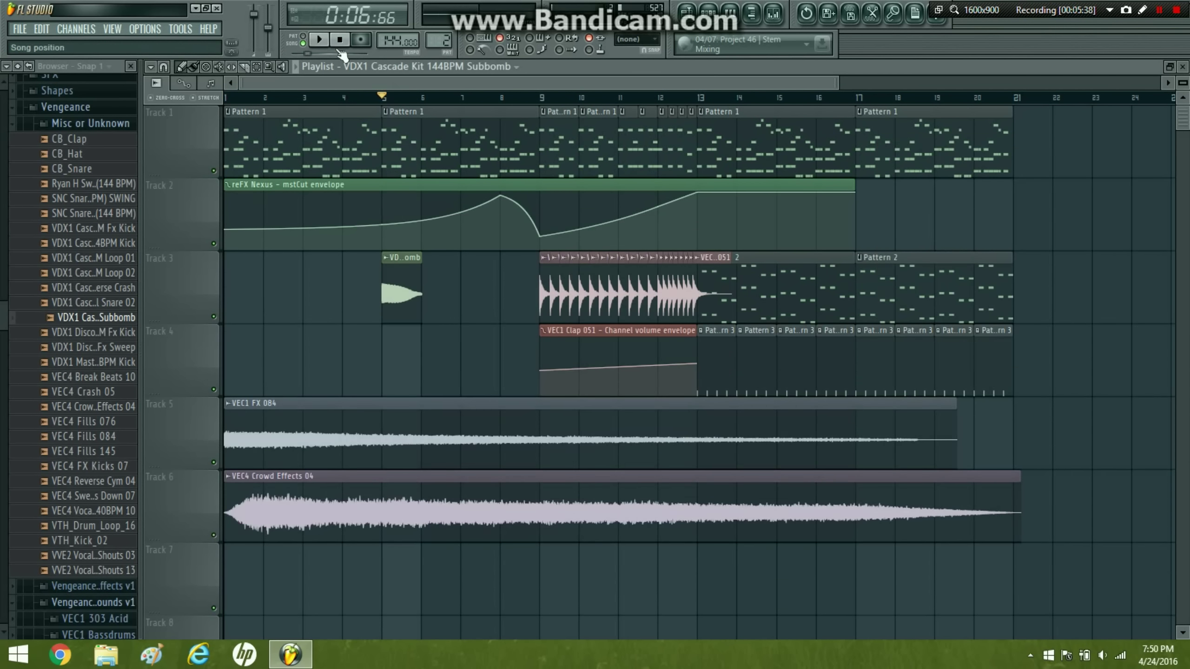
{"action": "left_click", "coordinate": [319, 40]}
{"action": "left_click", "coordinate": [340, 42]}
{"action": "left_click", "coordinate": [94, 287]}
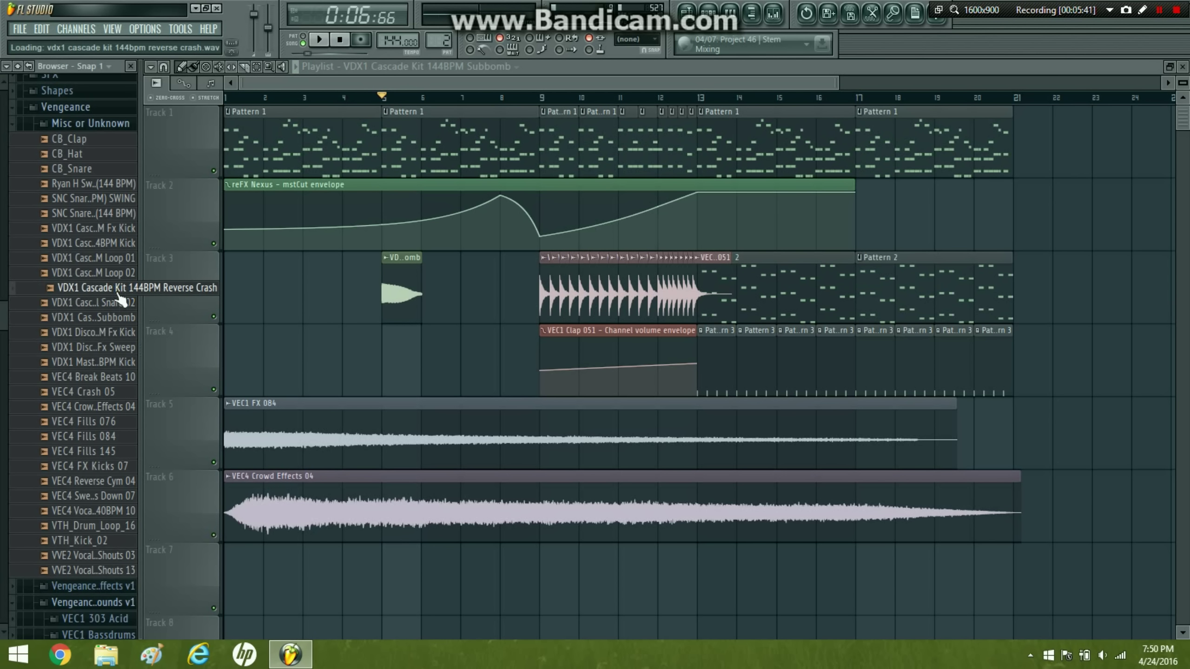
- Preview the VEC3 FX Reverbkicks samples, place VEC3 FX Reverbkicks 21 on Track 4 at bar 5 and set its volume to 38%
{"action": "left_click", "coordinate": [89, 123]}
{"action": "scroll", "coordinate": [96, 382], "scroll_direction": "down", "scroll_amount": 1}
{"action": "scroll", "coordinate": [96, 382], "scroll_direction": "down", "scroll_amount": 3}
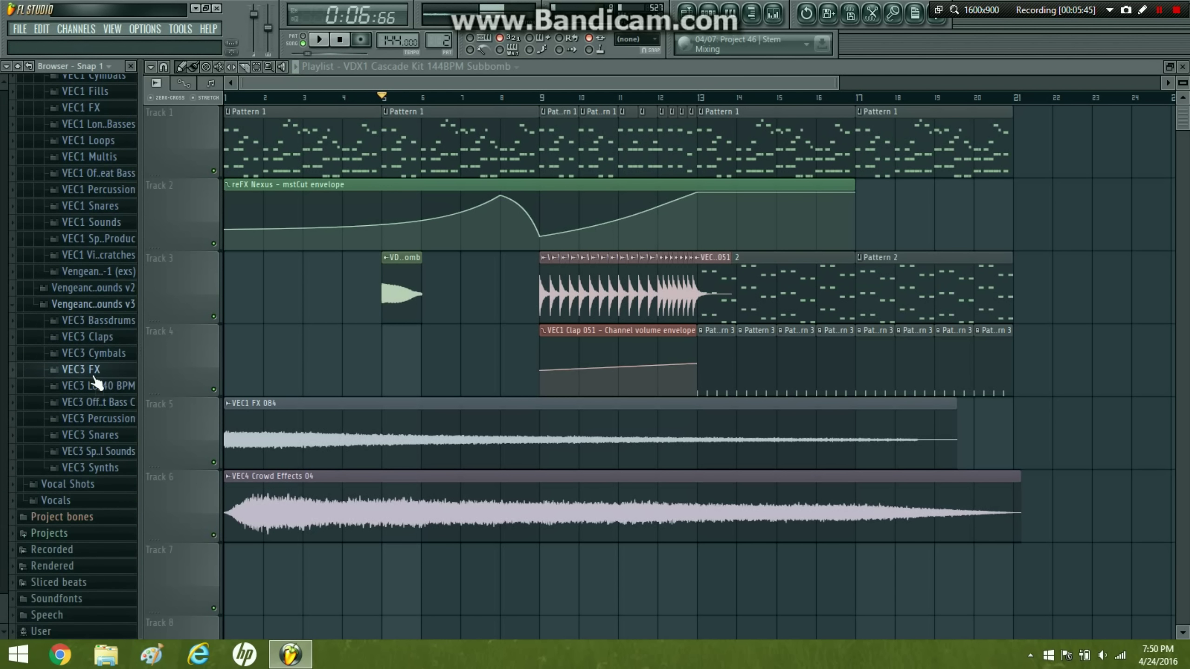
{"action": "left_click", "coordinate": [95, 375]}
{"action": "left_click", "coordinate": [98, 427]}
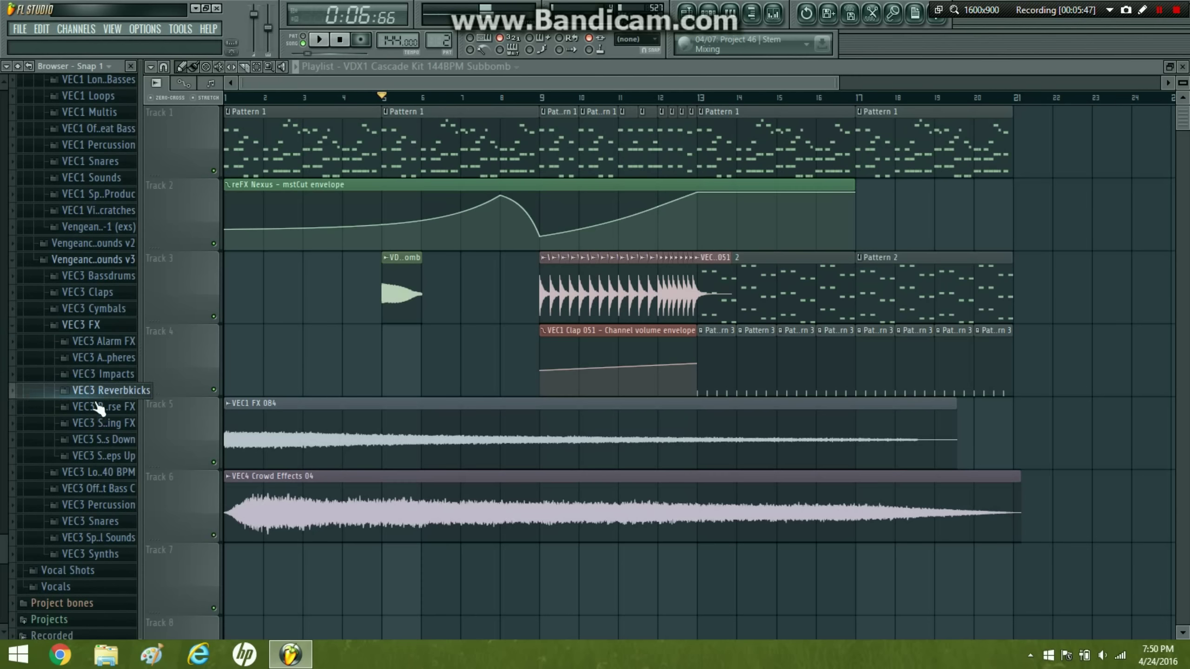
{"action": "left_click", "coordinate": [101, 438]}
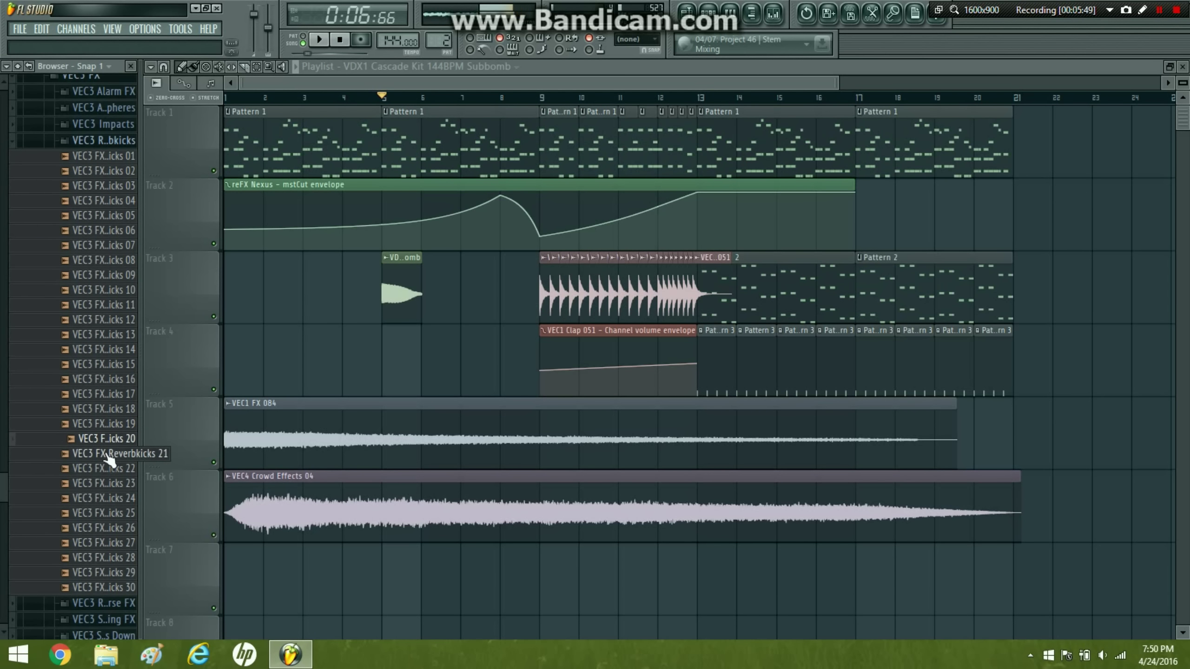
{"action": "left_click", "coordinate": [108, 456]}
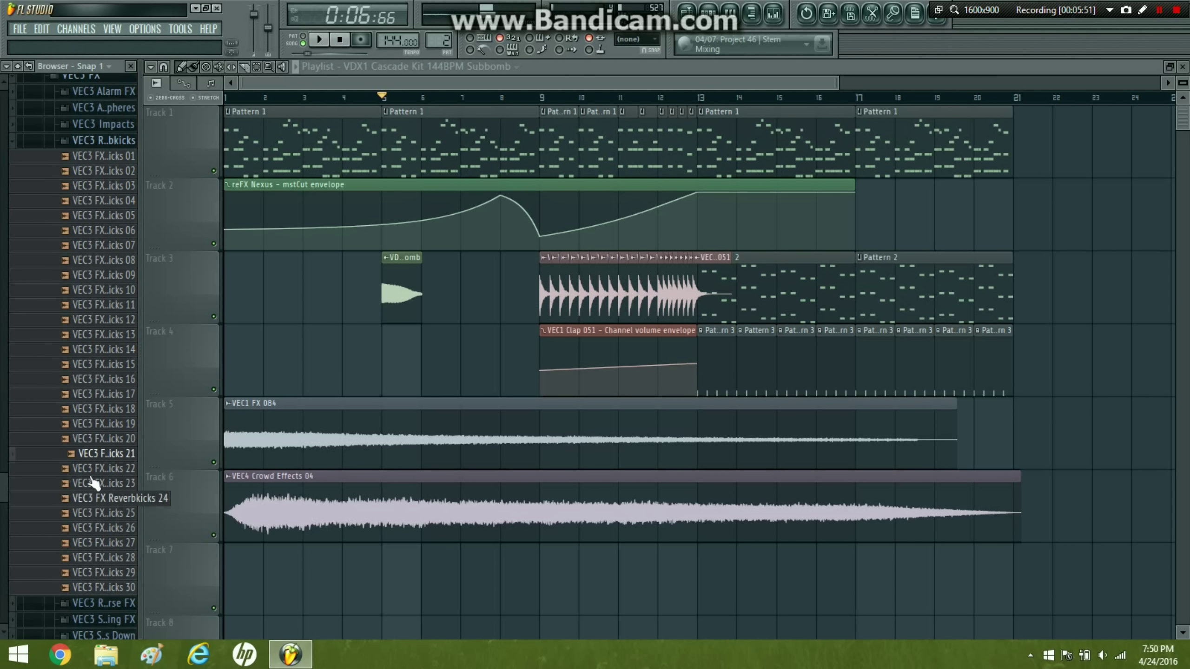
{"action": "left_click_drag", "start_coordinate": [107, 453], "coordinate": [389, 356]}
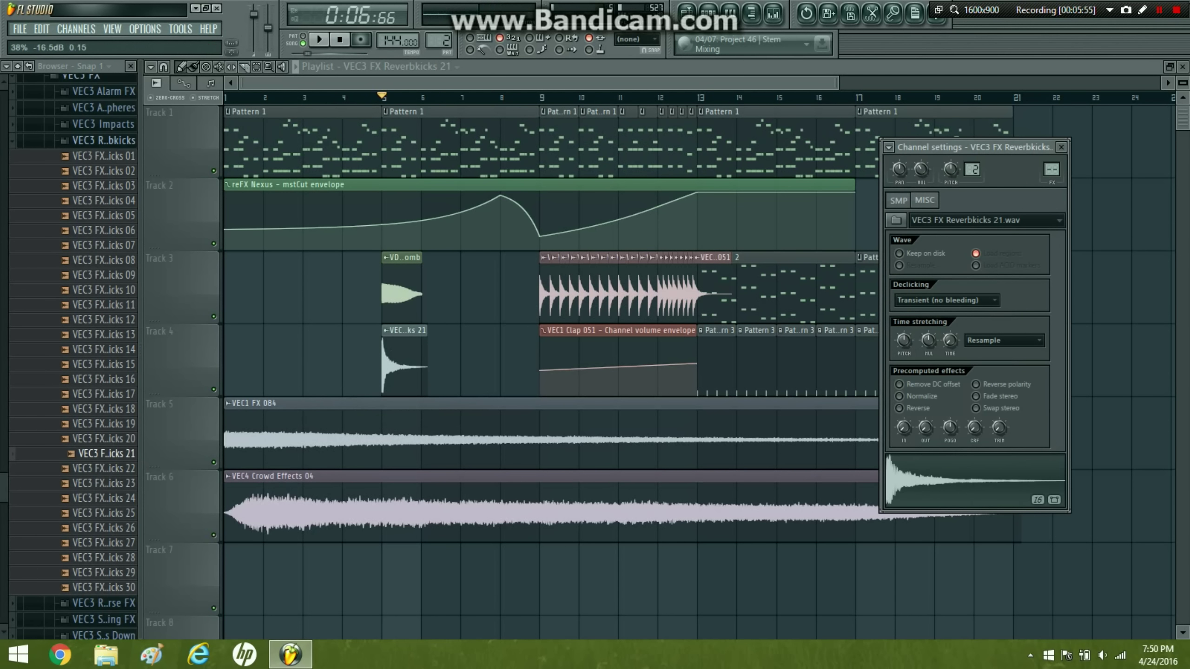
- Set the Subbomb channel's volume to 75% and play the song from bar 1 with the browser hidden
{"action": "left_click", "coordinate": [391, 280]}
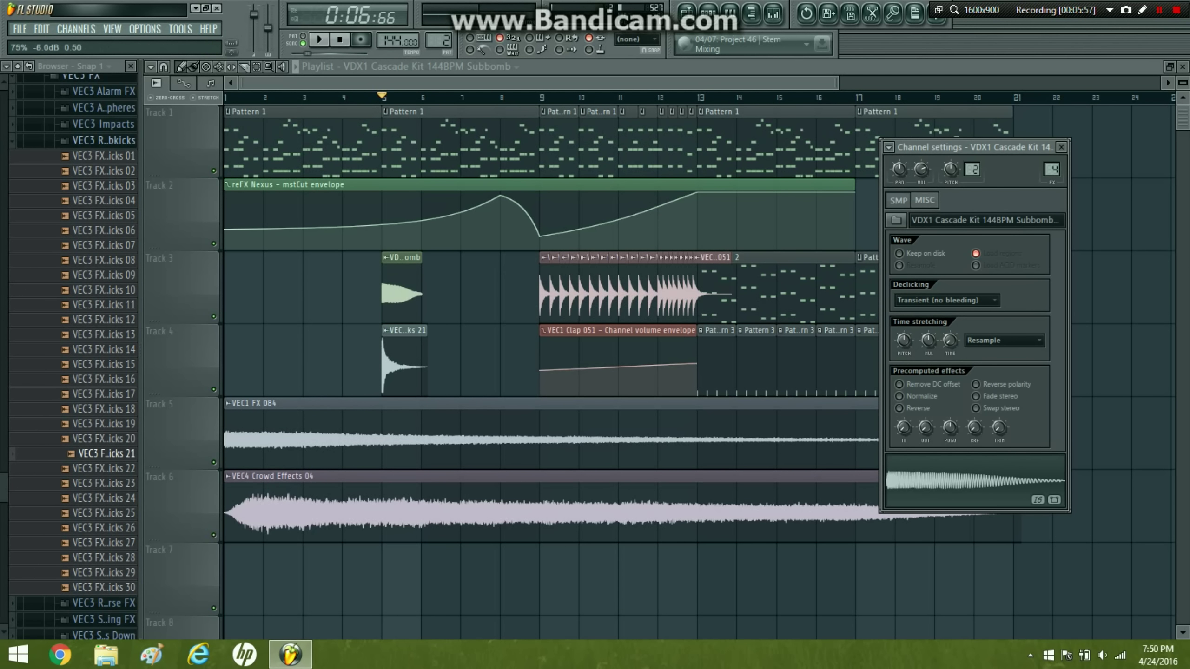
{"action": "key", "text": "space"}
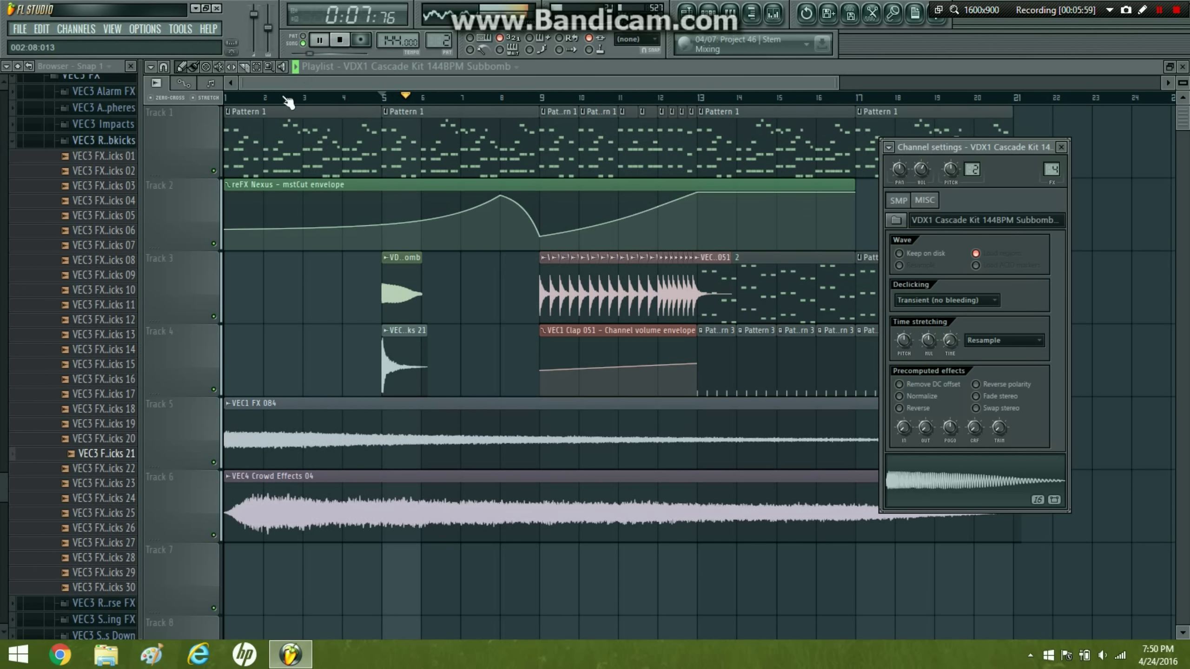
{"action": "left_click", "coordinate": [226, 98]}
{"action": "left_click", "coordinate": [131, 67]}
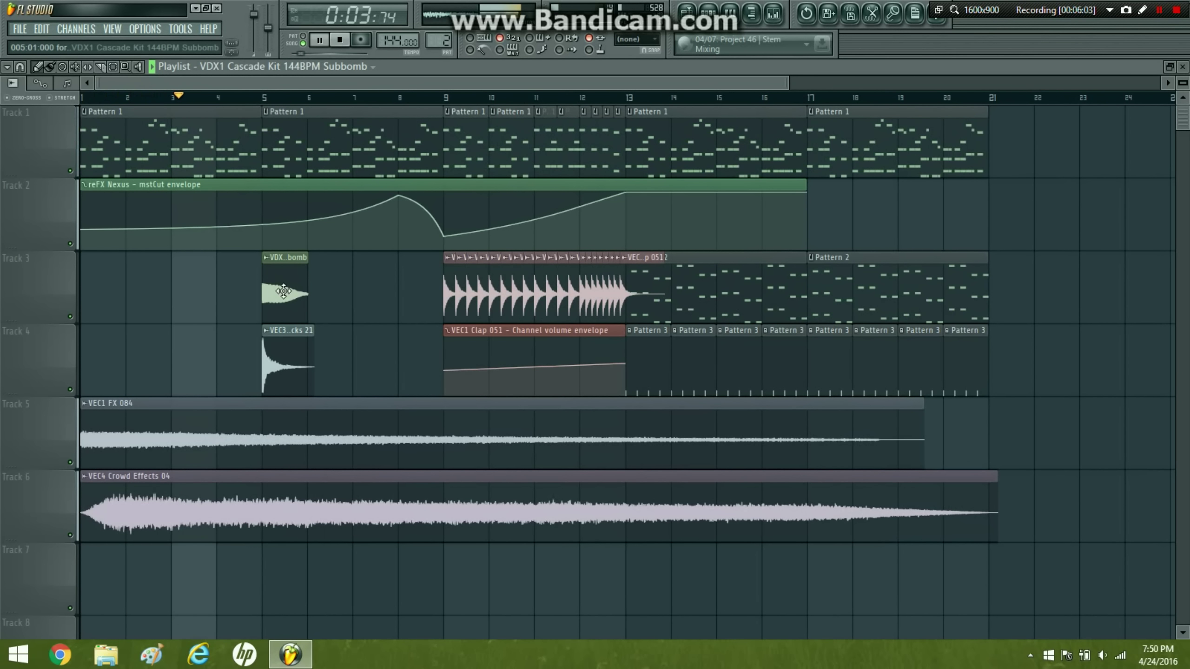
- Move the Subbomb clip on Track 3 and the Reverbkicks 21 clip on Track 4 to bar 8
{"action": "left_click_drag", "start_coordinate": [270, 286], "coordinate": [407, 286]}
{"action": "left_click_drag", "start_coordinate": [264, 370], "coordinate": [402, 370]}
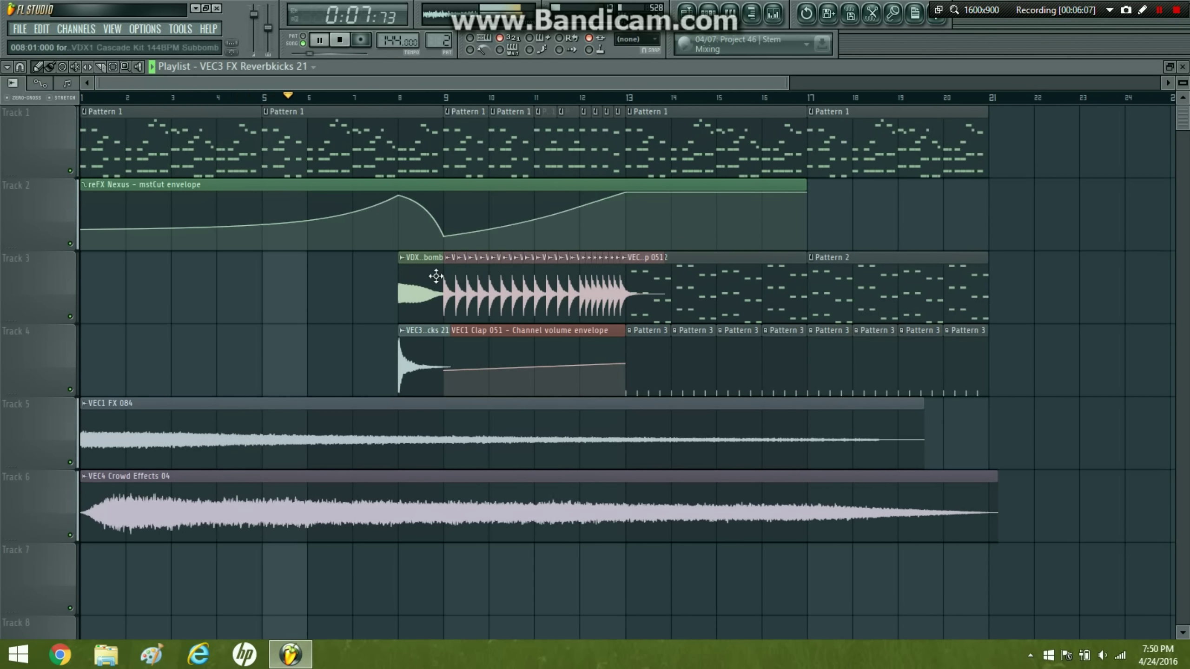
{"action": "left_click", "coordinate": [891, 235]}
{"action": "right_click", "coordinate": [900, 235]}
- Check the channel settings of the Subbomb and Reverbkicks 21 clips, and stop playback with the song position at bar 8
{"action": "double_click", "coordinate": [412, 296]}
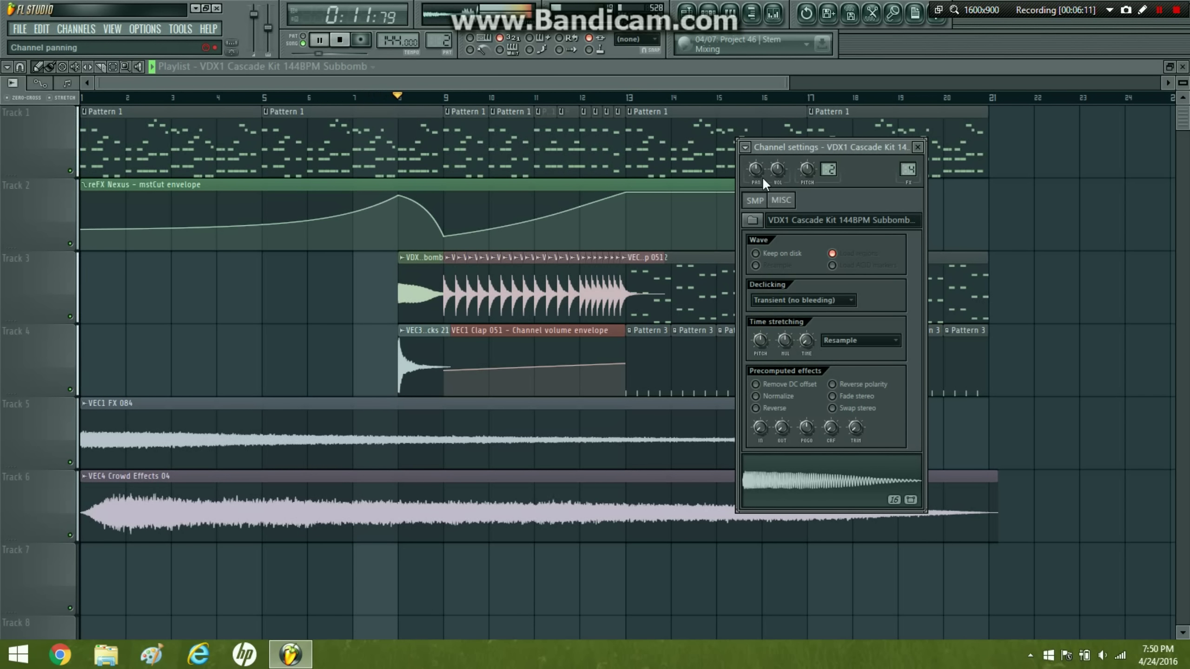
{"action": "double_click", "coordinate": [425, 349]}
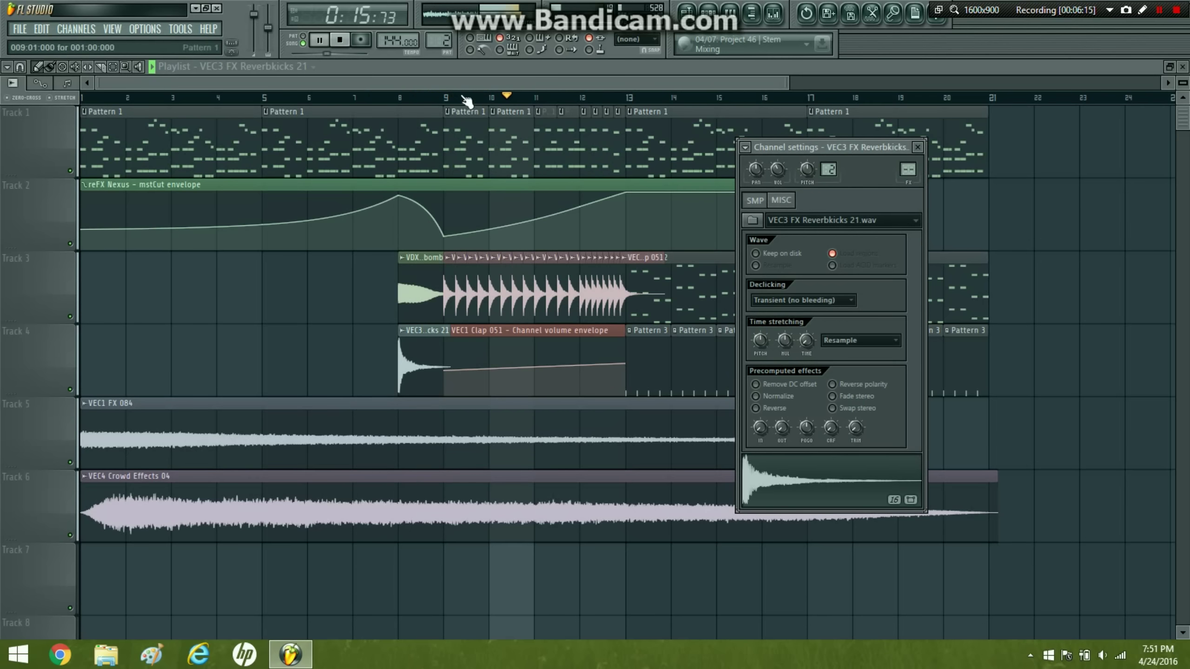
{"action": "left_click", "coordinate": [398, 99]}
{"action": "left_click", "coordinate": [346, 42]}
- Find VEC3 FX Sweep Up 28 among the VEC3 sweep-up samples and place it on Track 7 at bar 7
{"action": "left_click", "coordinate": [752, 14]}
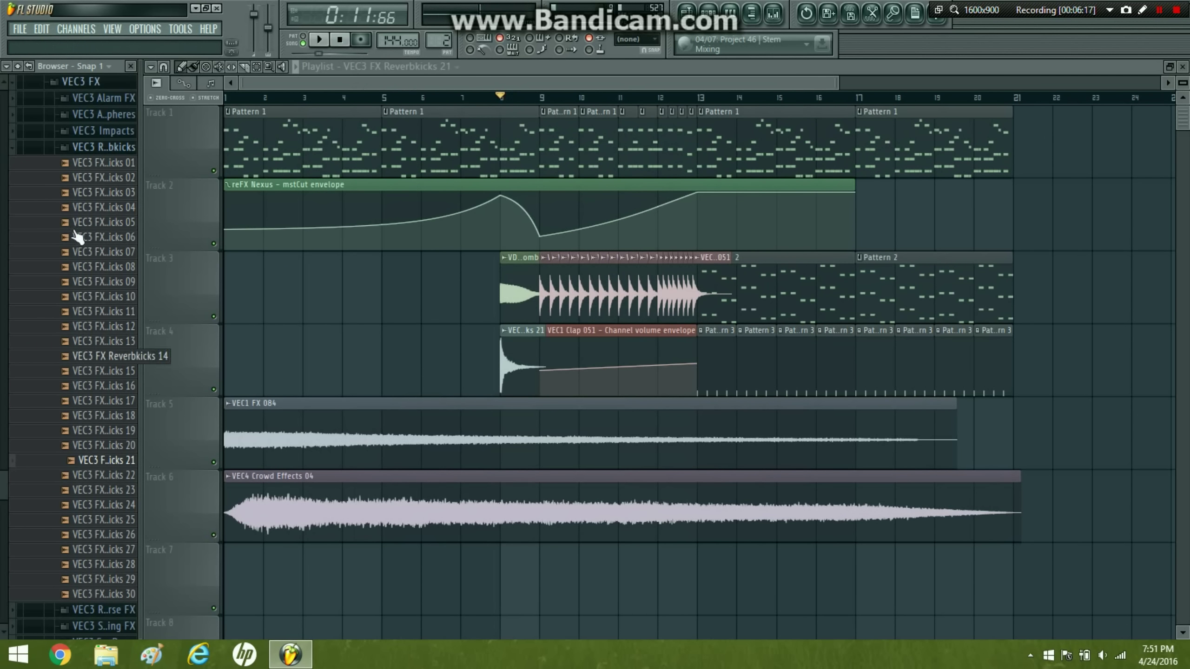
{"action": "left_click", "coordinate": [103, 147]}
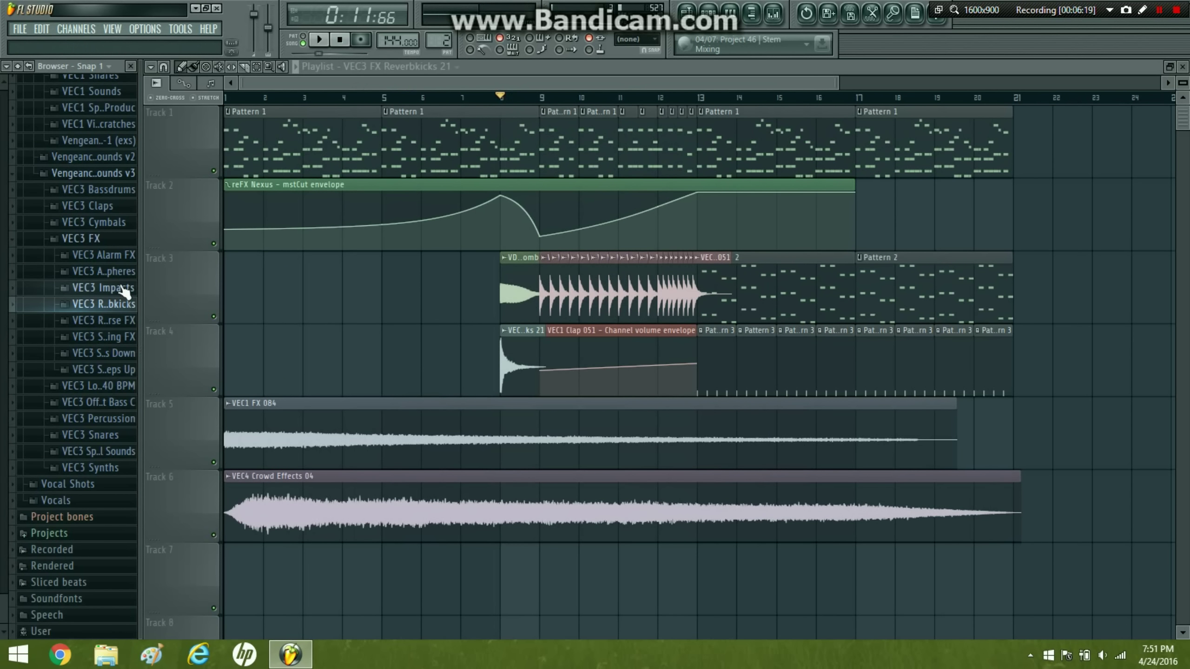
{"action": "left_click", "coordinate": [125, 371]}
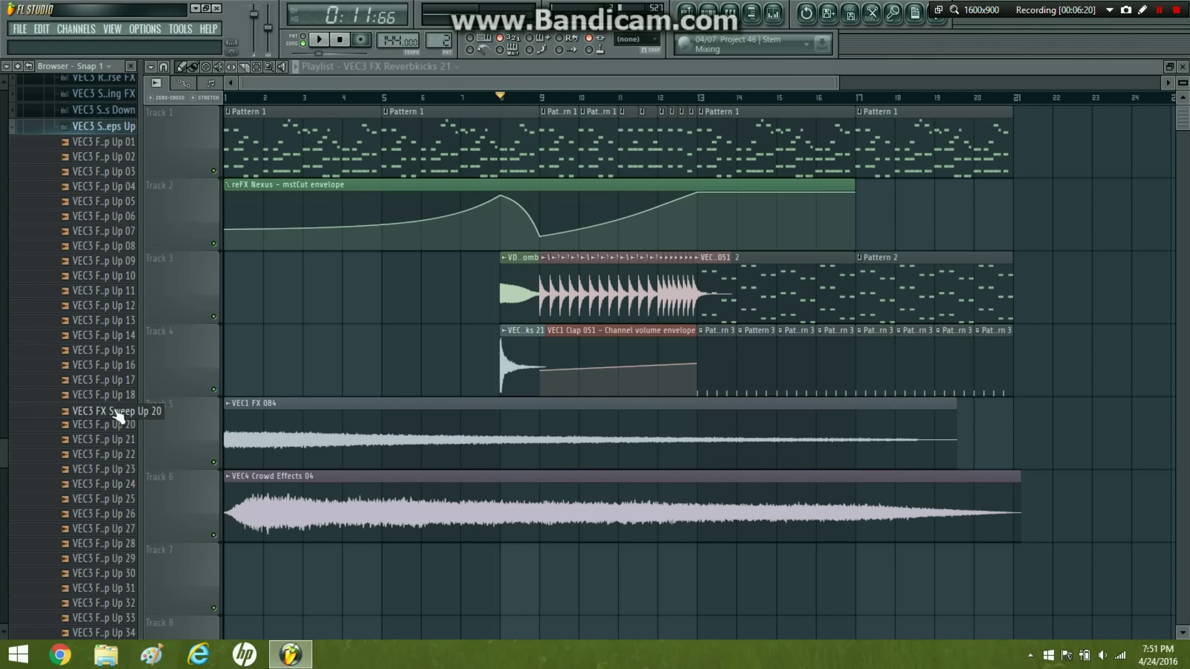
{"action": "scroll", "coordinate": [117, 415], "scroll_direction": "down", "scroll_amount": 4}
{"action": "left_click", "coordinate": [111, 370]}
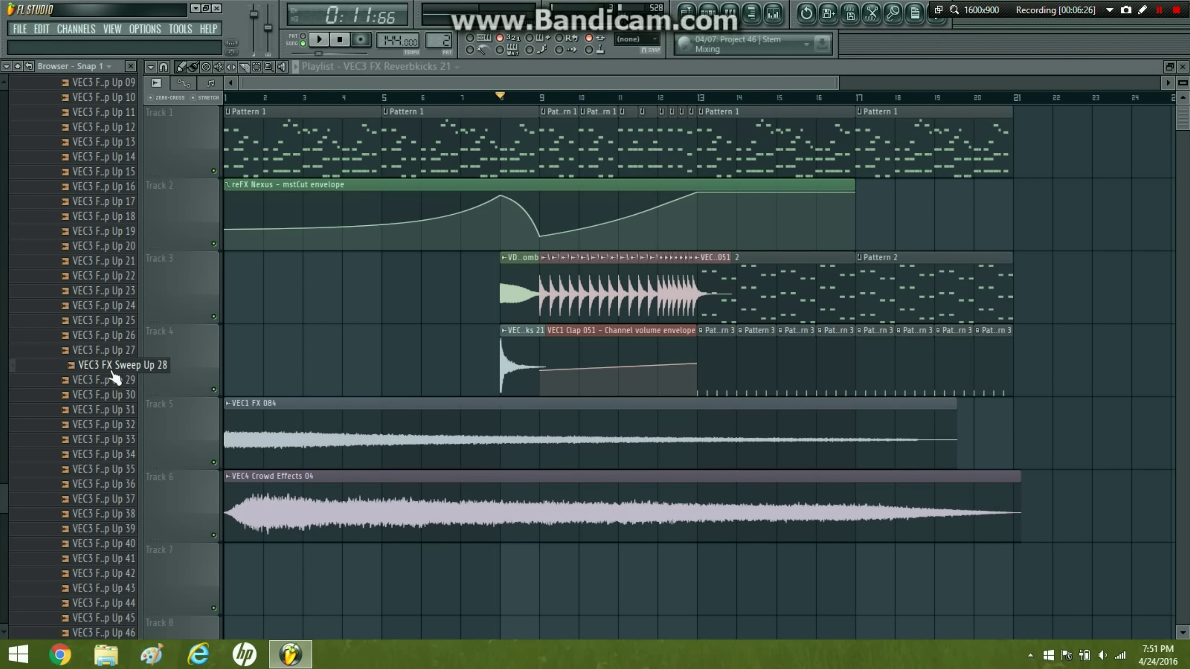
{"action": "left_click_drag", "start_coordinate": [113, 372], "coordinate": [464, 579]}
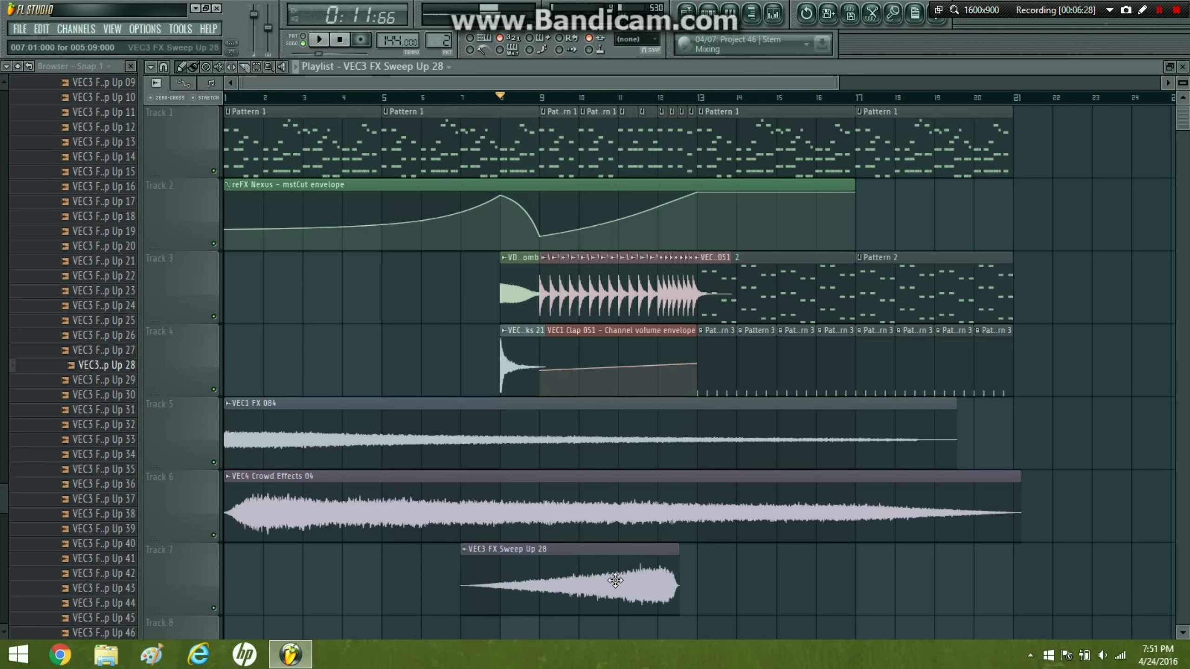
- Turn playlist snapping off, shift the Sweep Up 28 clip to end just past bar 13 and set its channel volume to 25%
{"action": "left_click", "coordinate": [131, 66]}
{"action": "left_click", "coordinate": [22, 65]}
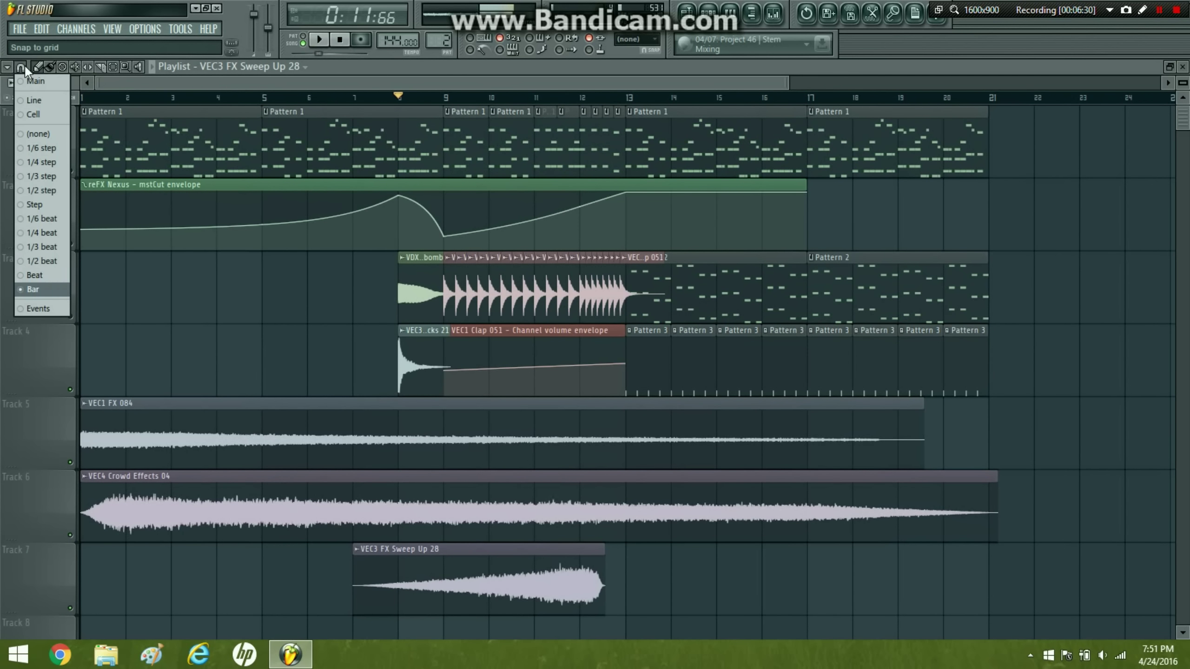
{"action": "left_click", "coordinate": [35, 134]}
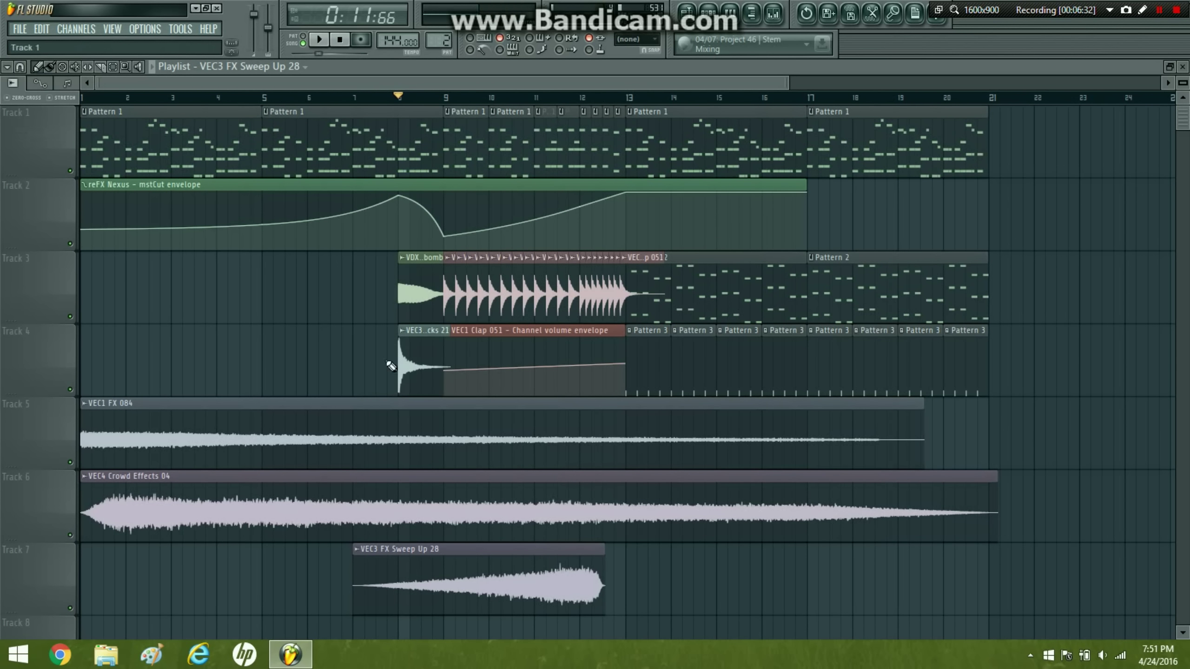
{"action": "left_click_drag", "start_coordinate": [583, 587], "coordinate": [611, 584]}
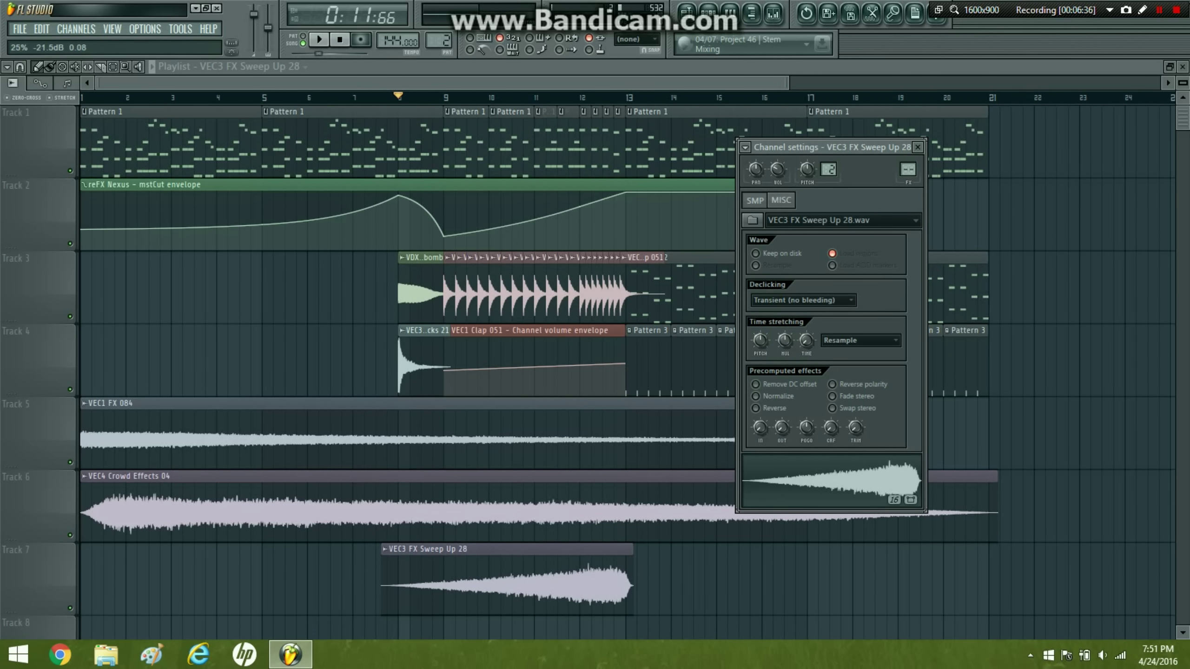
- Set the playlist snapping back to Bar and play the build-up from bar 8
{"action": "left_click", "coordinate": [319, 40]}
{"action": "left_click", "coordinate": [21, 66]}
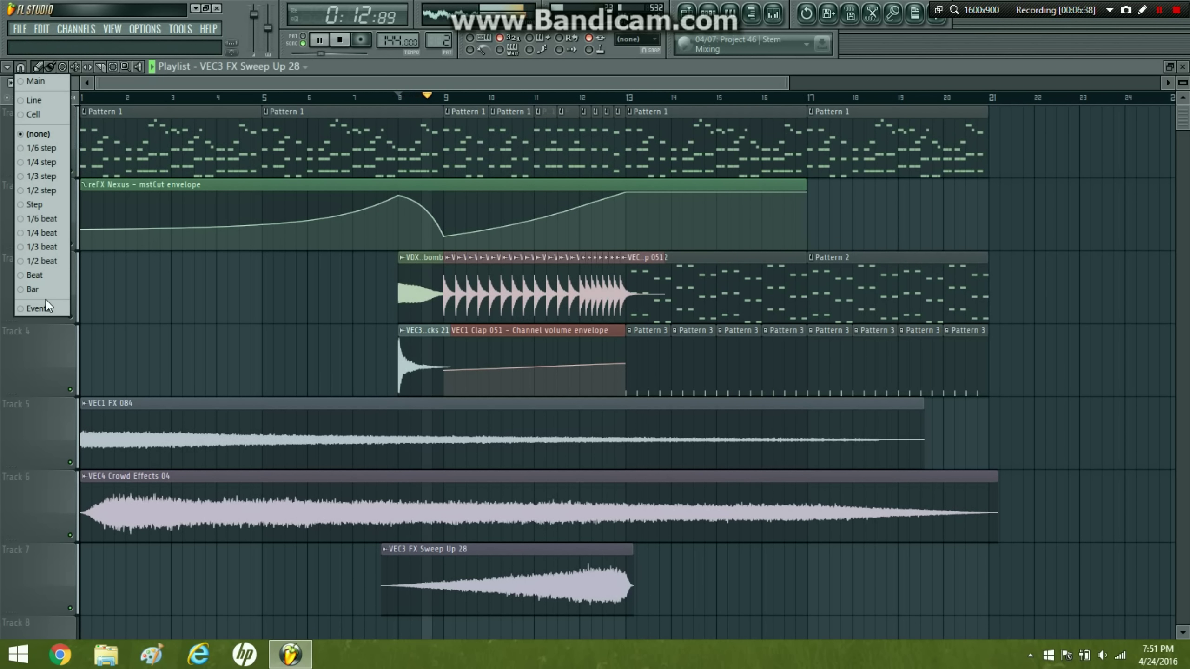
{"action": "left_click", "coordinate": [44, 291]}
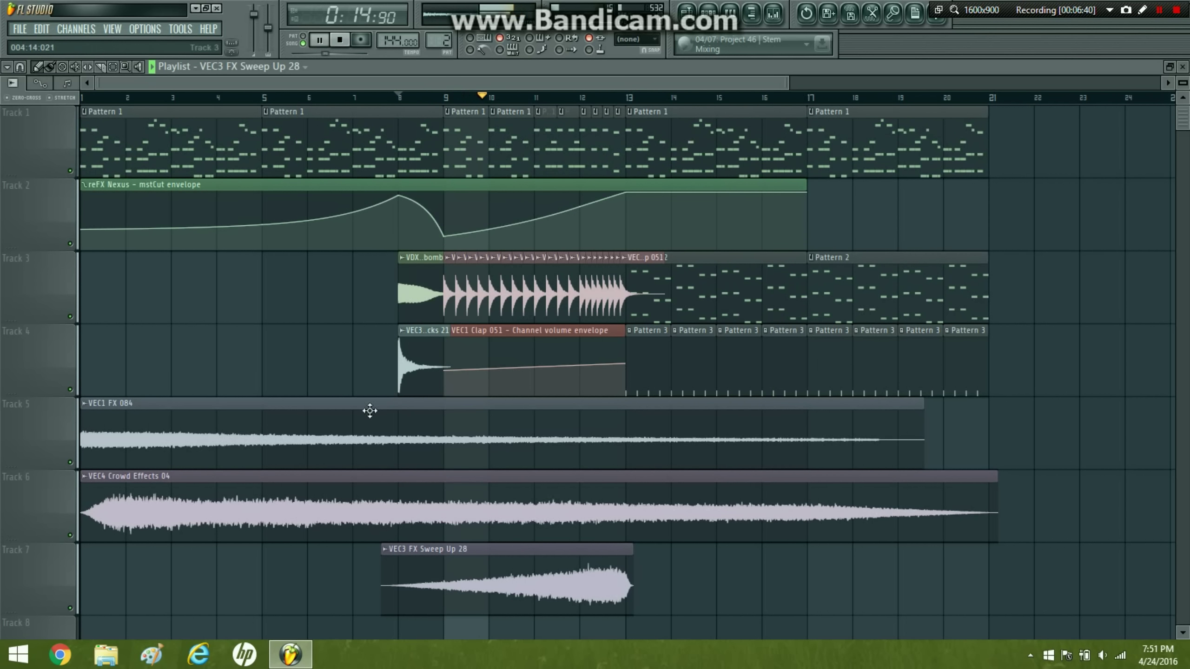
{"action": "double_click", "coordinate": [508, 556]}
{"action": "left_click", "coordinate": [1065, 220]}
{"action": "right_click", "coordinate": [1066, 220]}
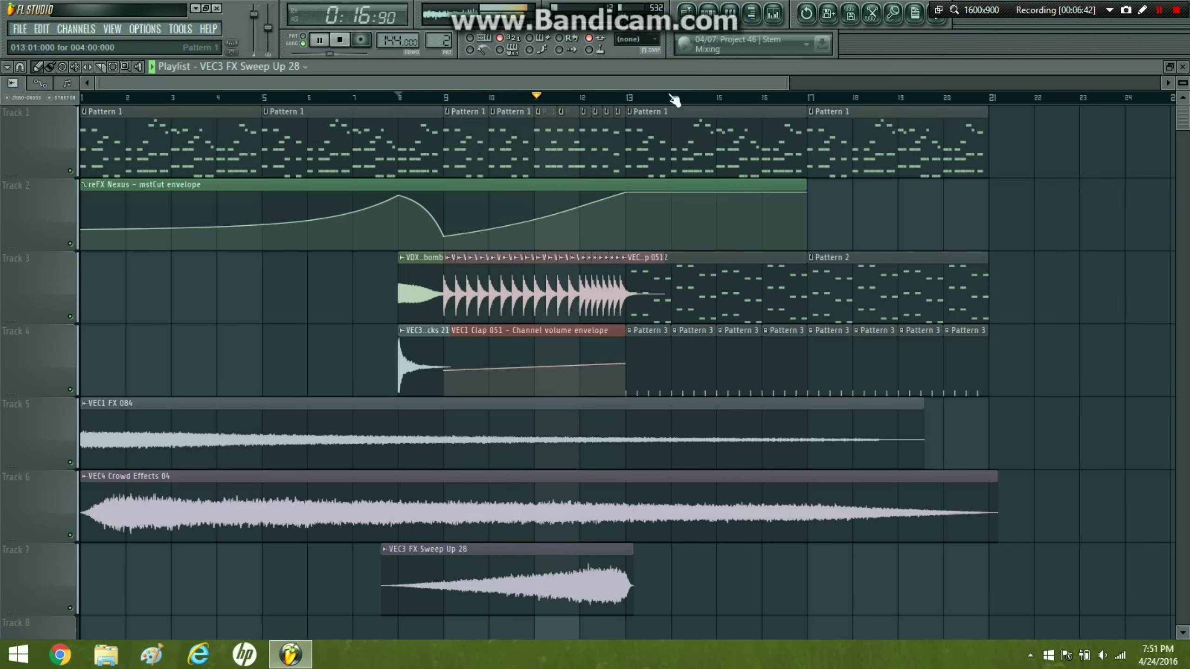
{"action": "left_click_drag", "start_coordinate": [790, 82], "coordinate": [894, 82]}
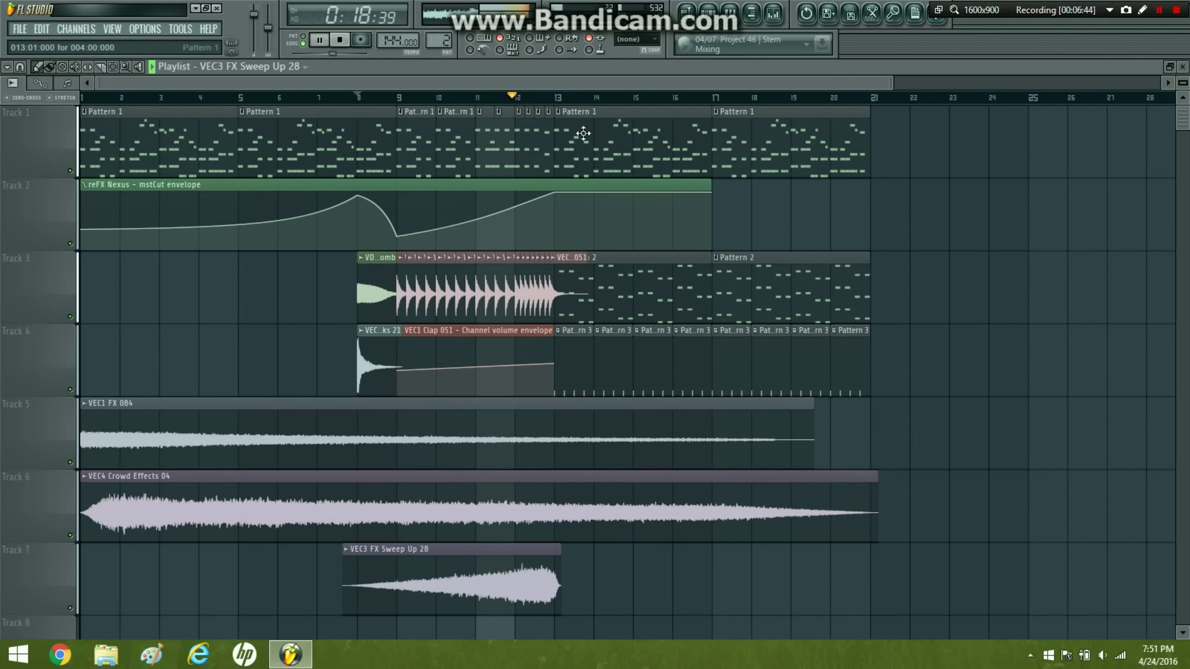
{"action": "left_click", "coordinate": [340, 40]}
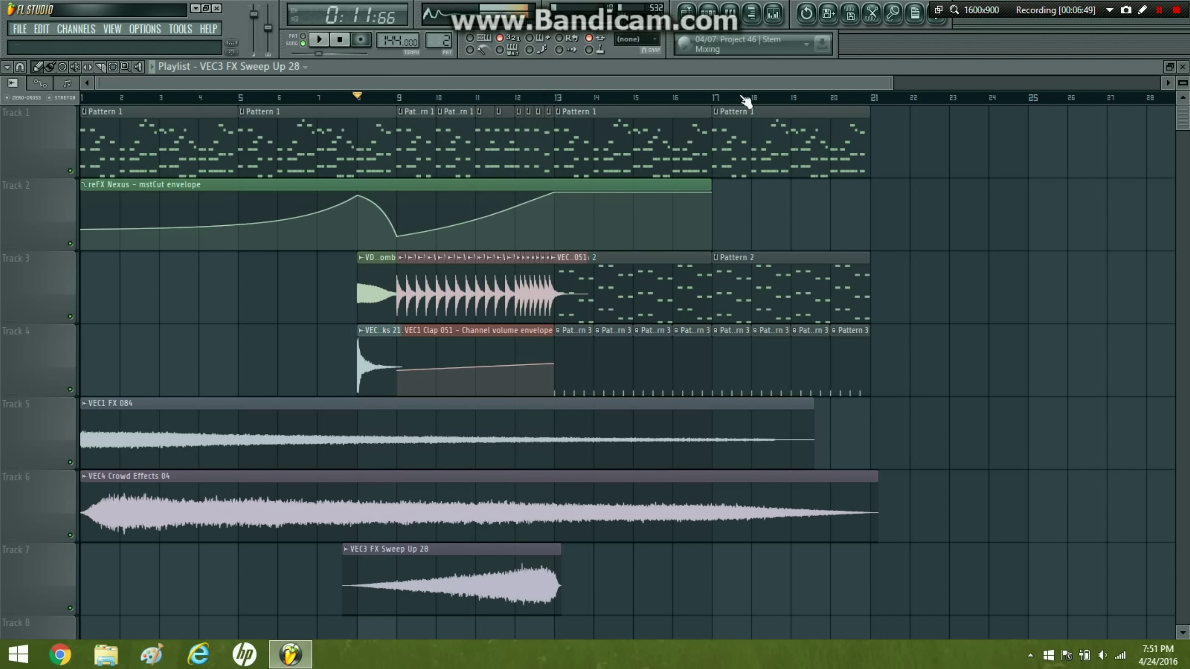
- Replay the build-up from bar 8 to listen to the sweep, then stop playback
{"action": "left_click", "coordinate": [762, 239]}
{"action": "right_click", "coordinate": [762, 239]}
{"action": "left_click", "coordinate": [320, 42]}
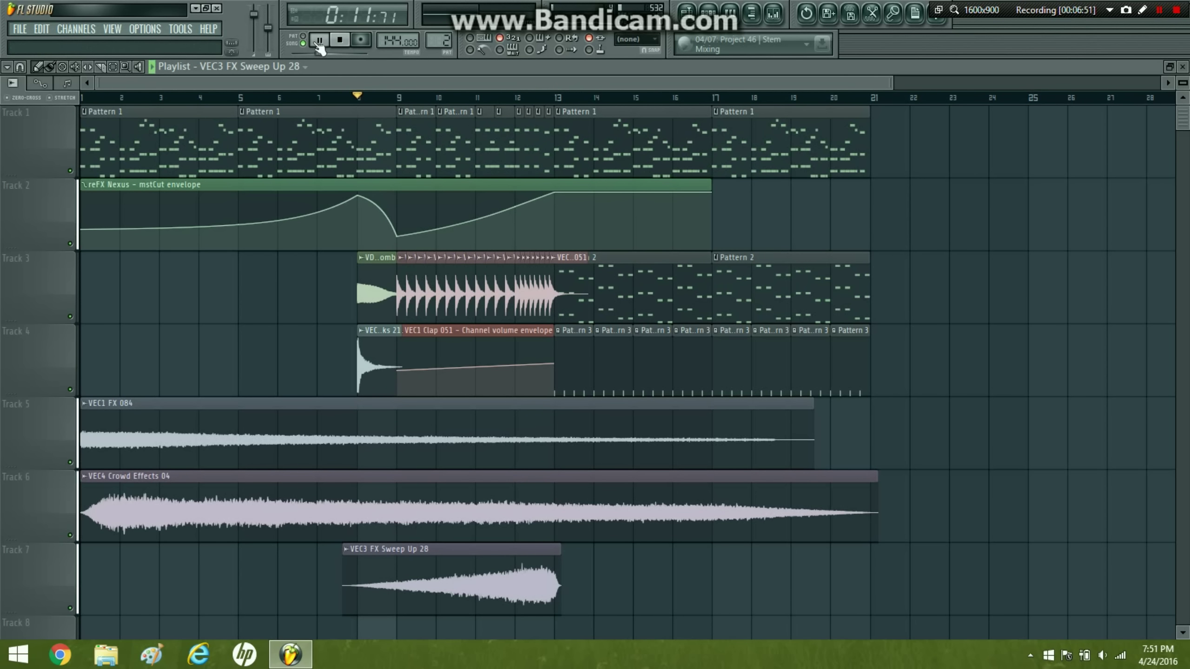
{"action": "left_click", "coordinate": [754, 14]}
{"action": "left_click", "coordinate": [756, 15]}
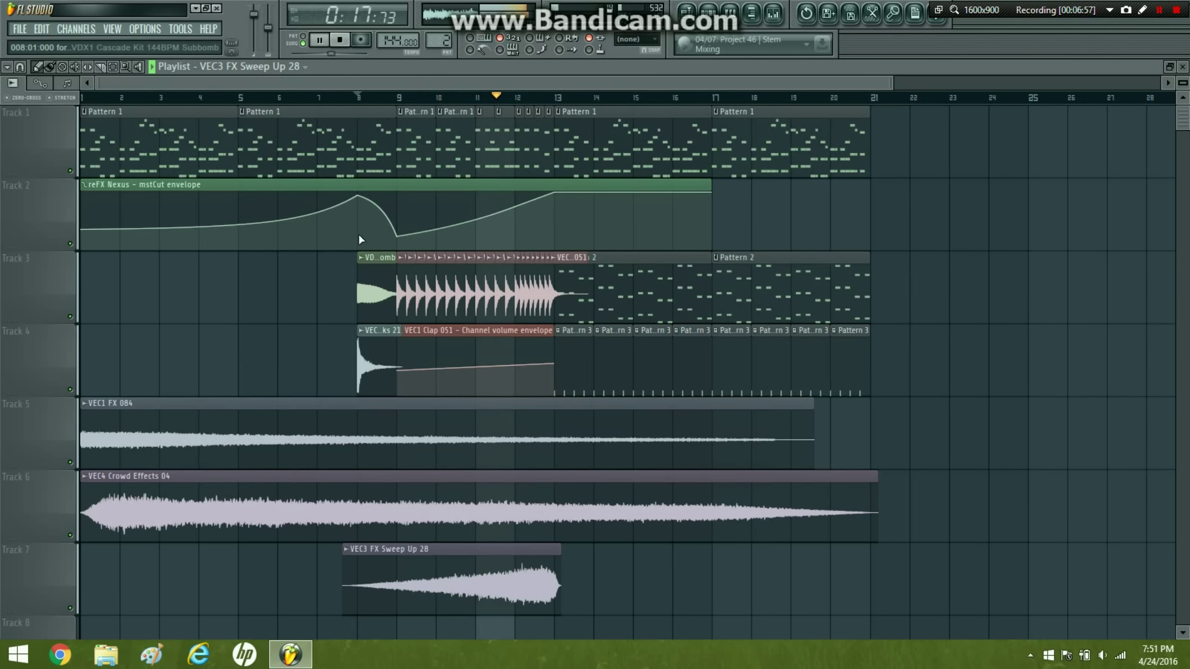
{"action": "left_click", "coordinate": [346, 43]}
- Shift the drop's Pattern 1, Pattern 2 and Pattern 3 clips one bar later, from bar 14 to bar 22
{"action": "left_click", "coordinate": [738, 255]}
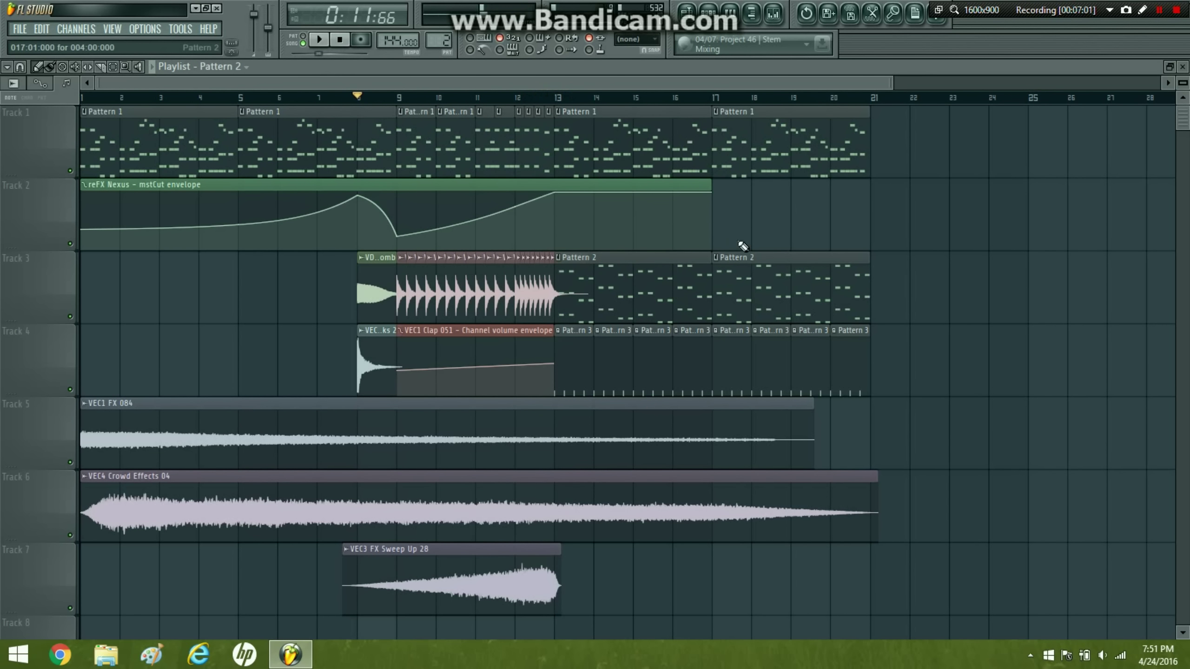
{"action": "left_click_drag", "start_coordinate": [584, 283], "coordinate": [619, 287]}
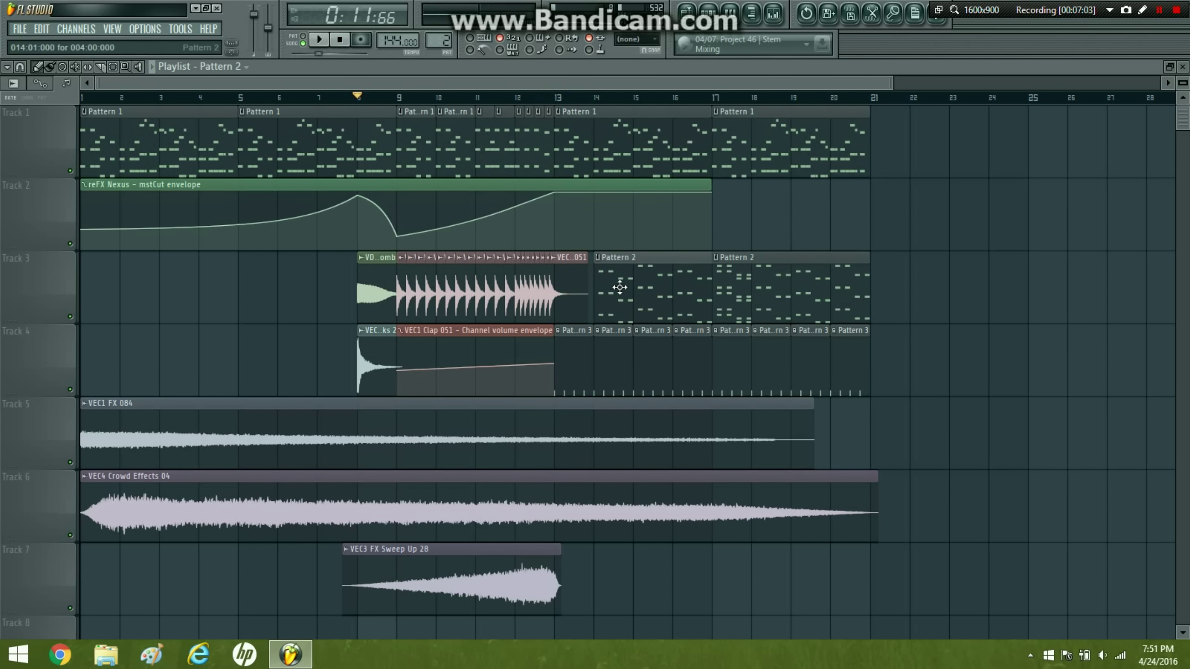
{"action": "left_click_drag", "start_coordinate": [759, 288], "coordinate": [787, 294]}
{"action": "left_click_drag", "start_coordinate": [593, 134], "coordinate": [619, 144]}
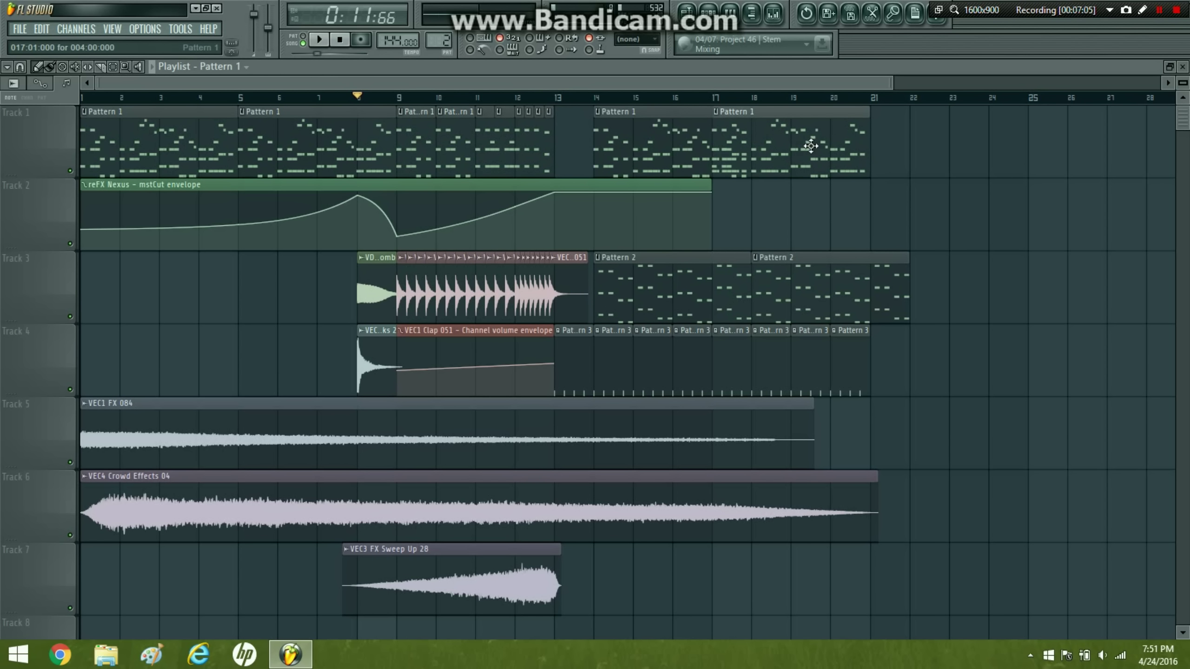
{"action": "left_click_drag", "start_coordinate": [812, 147], "coordinate": [851, 147]}
{"action": "right_click", "coordinate": [581, 346]}
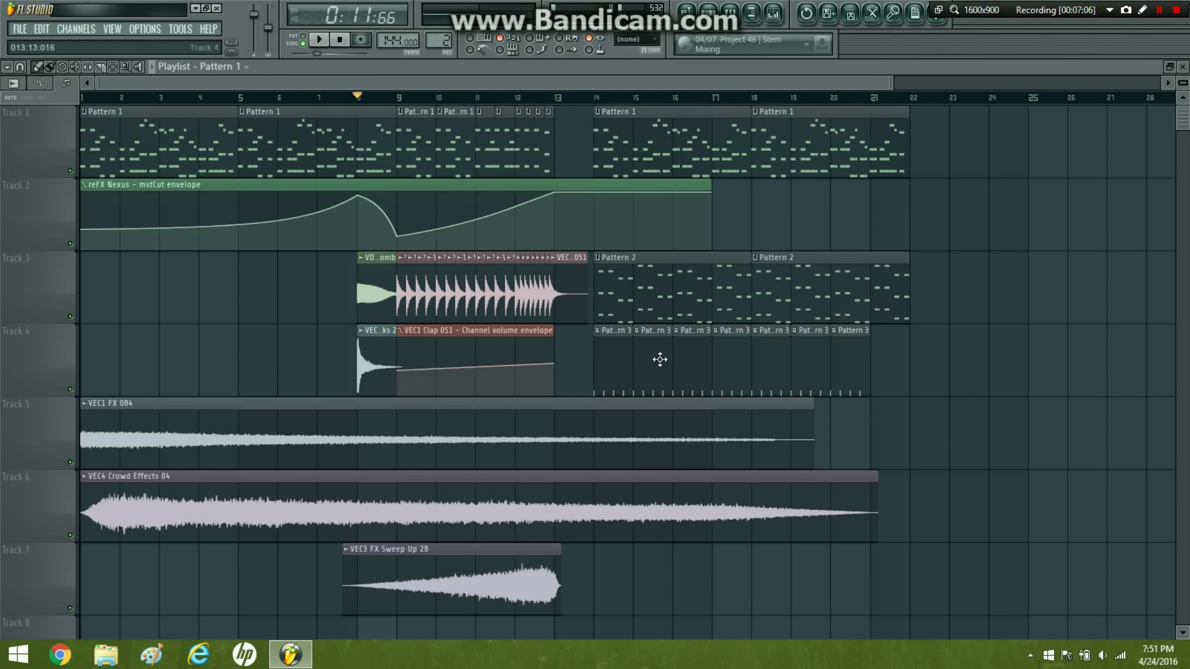
{"action": "left_click", "coordinate": [878, 357]}
- Play from bar 11 and place a copy of the Subbomb clip on Track 3 at bar 13
{"action": "left_click", "coordinate": [488, 101]}
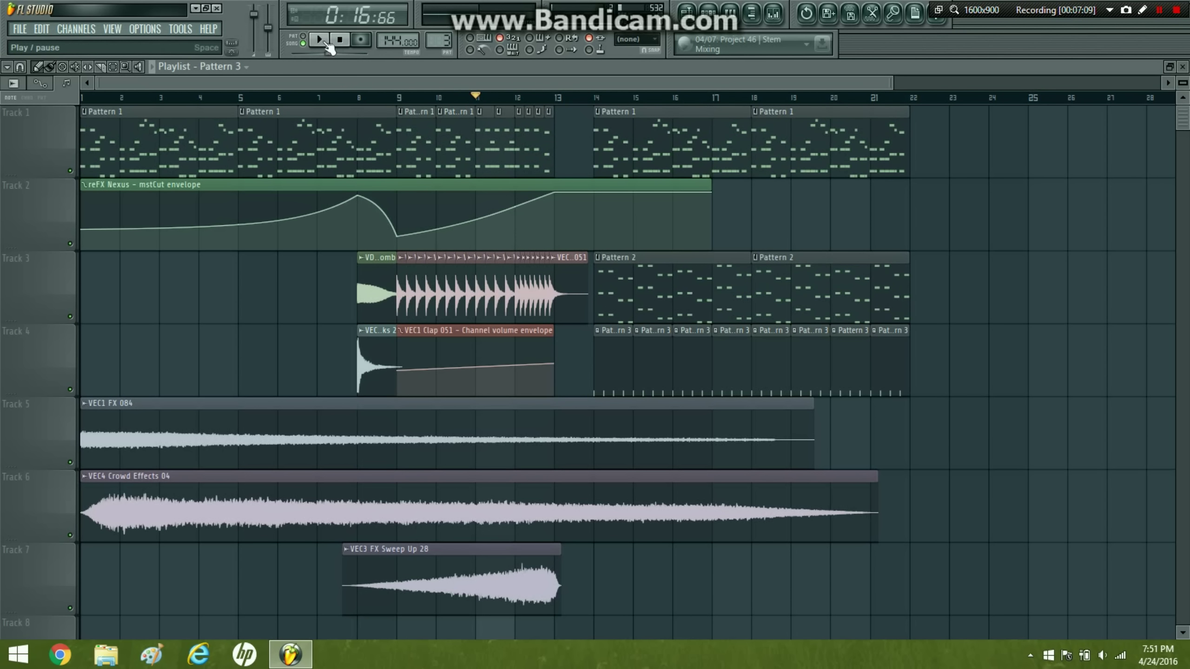
{"action": "left_click", "coordinate": [330, 42]}
{"action": "left_click", "coordinate": [377, 293]}
{"action": "left_click", "coordinate": [574, 299]}
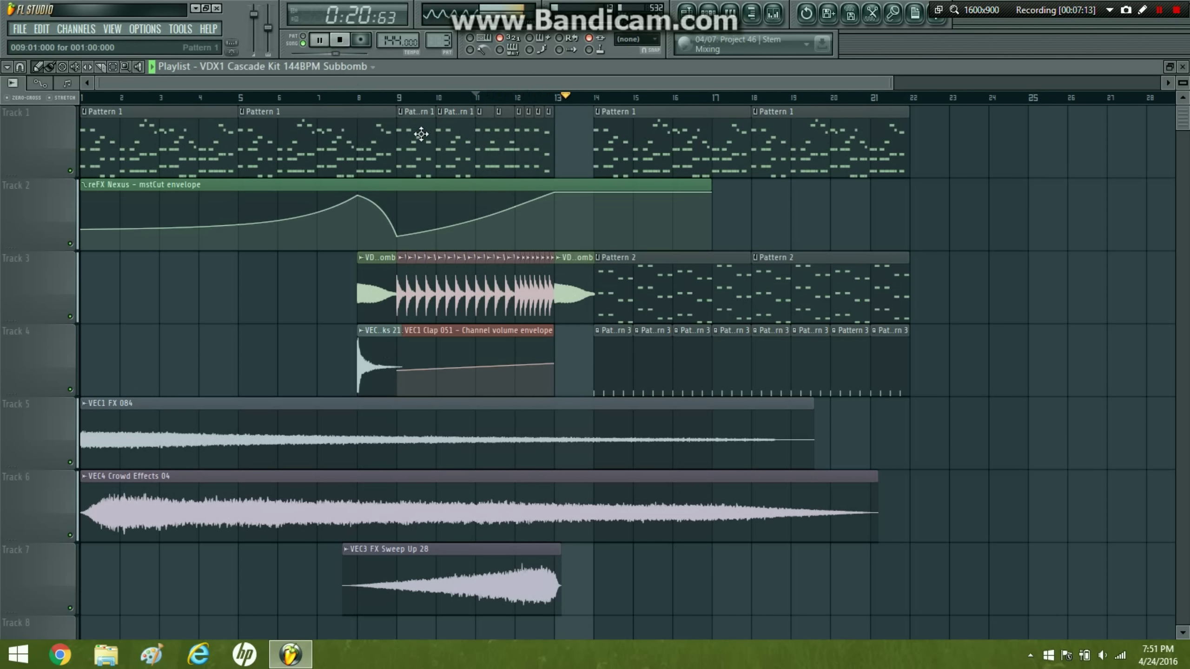
{"action": "left_click", "coordinate": [345, 42]}
{"action": "left_click", "coordinate": [778, 155]}
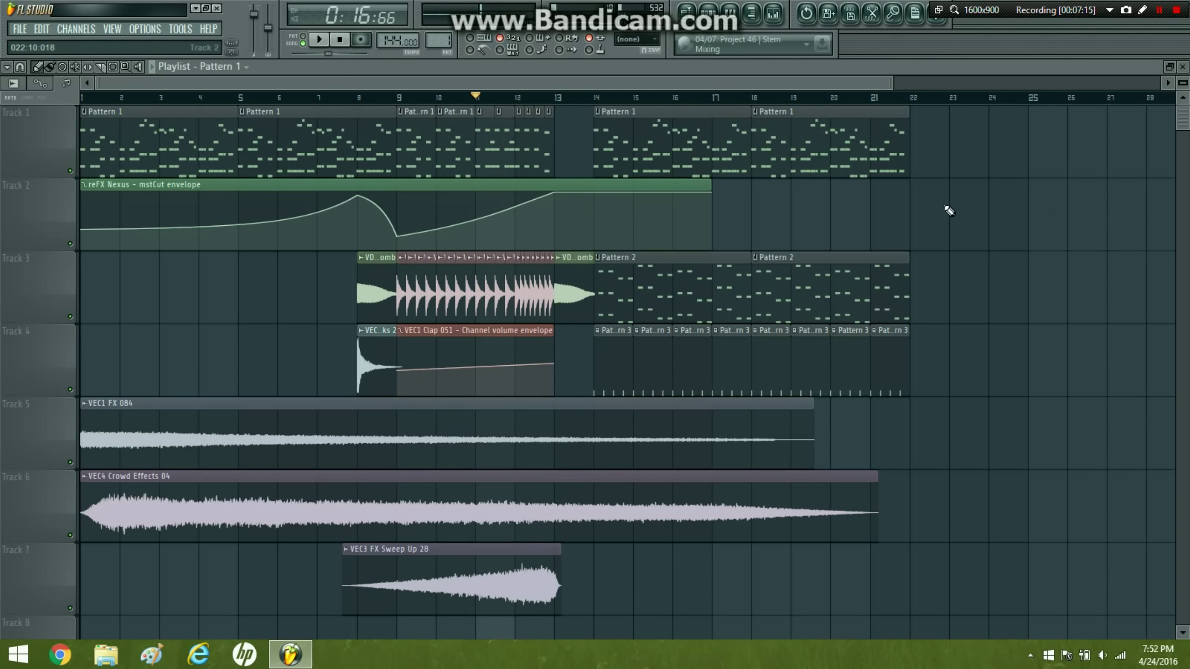
{"action": "left_click_drag", "start_coordinate": [967, 212], "coordinate": [931, 209]}
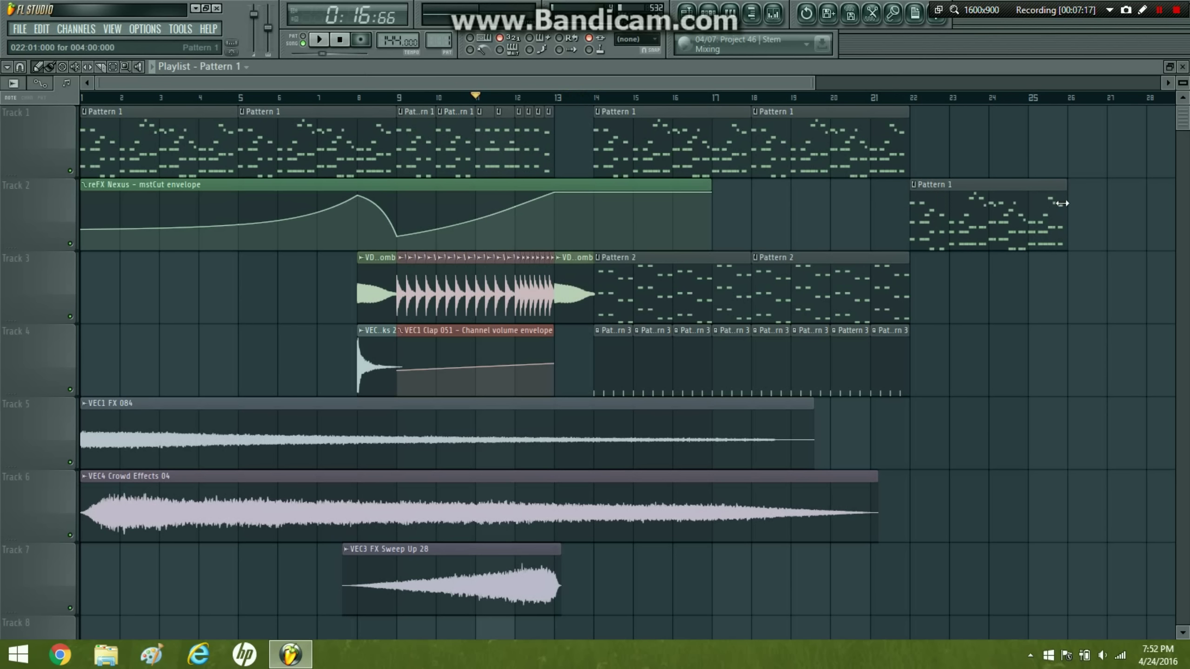
{"action": "mouse_move", "coordinate": [1063, 204]}
{"action": "left_mouse_down"}
{"action": "mouse_move", "coordinate": [982, 200]}
{"action": "mouse_move", "coordinate": [1063, 202]}
{"action": "left_mouse_up"}
{"action": "right_click", "coordinate": [1036, 222]}
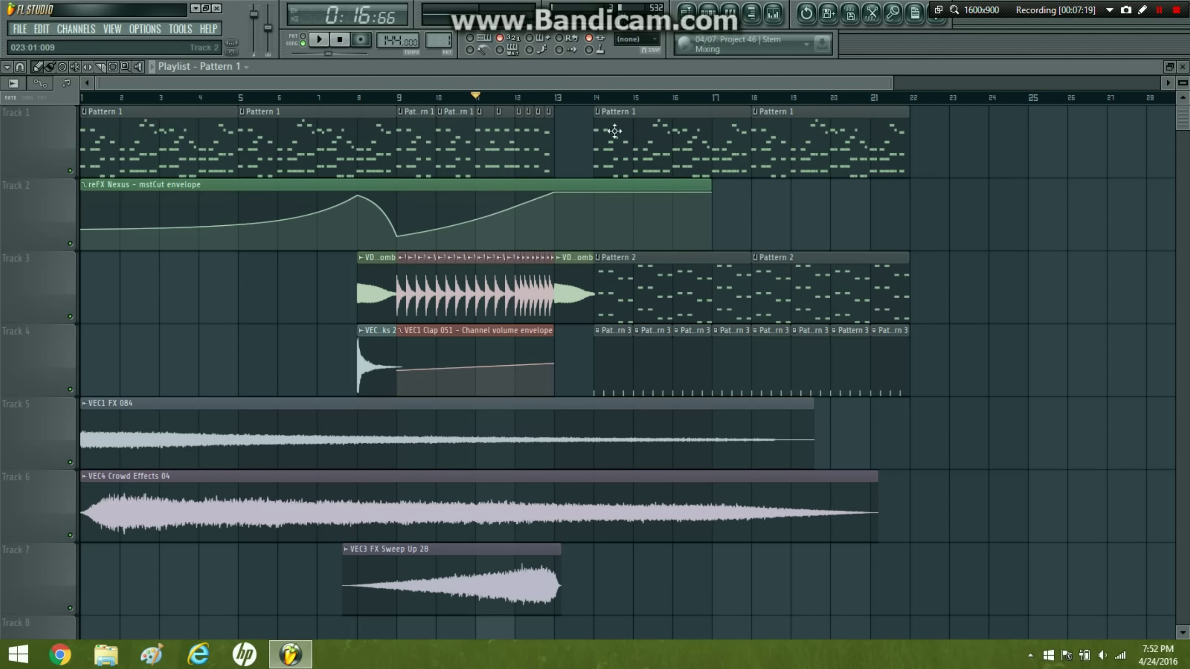
- Play the song from bar 11 and place a Pattern 1 clip on Track 2 at bar 22
{"action": "key", "text": "space"}
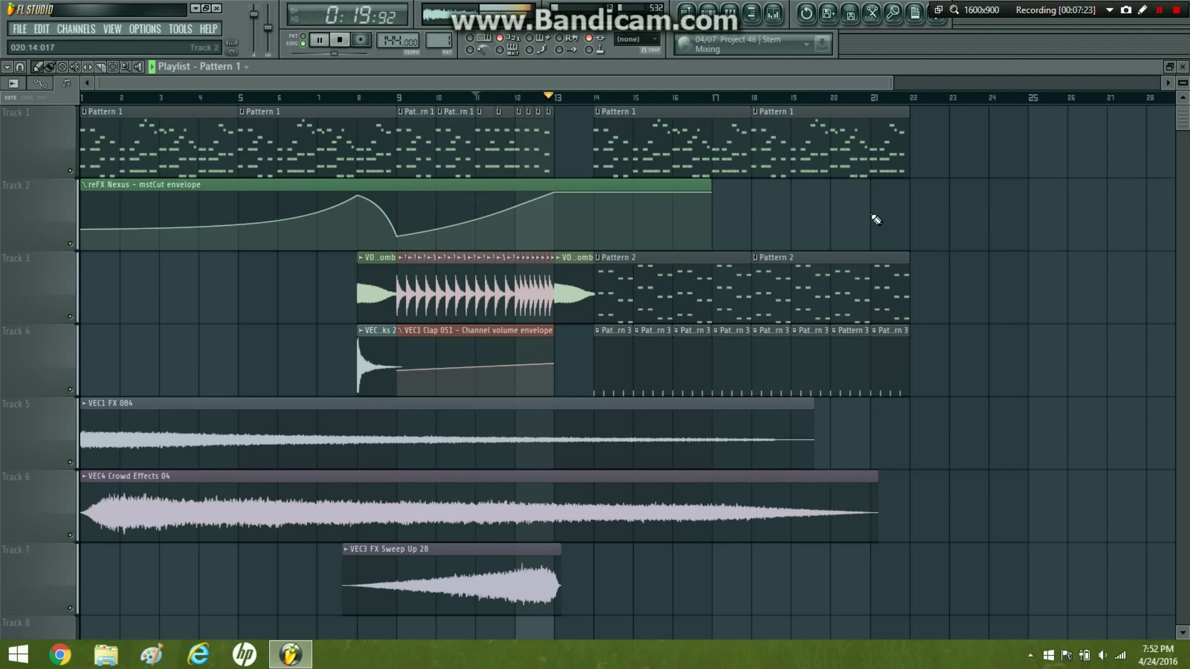
{"action": "left_click", "coordinate": [911, 206]}
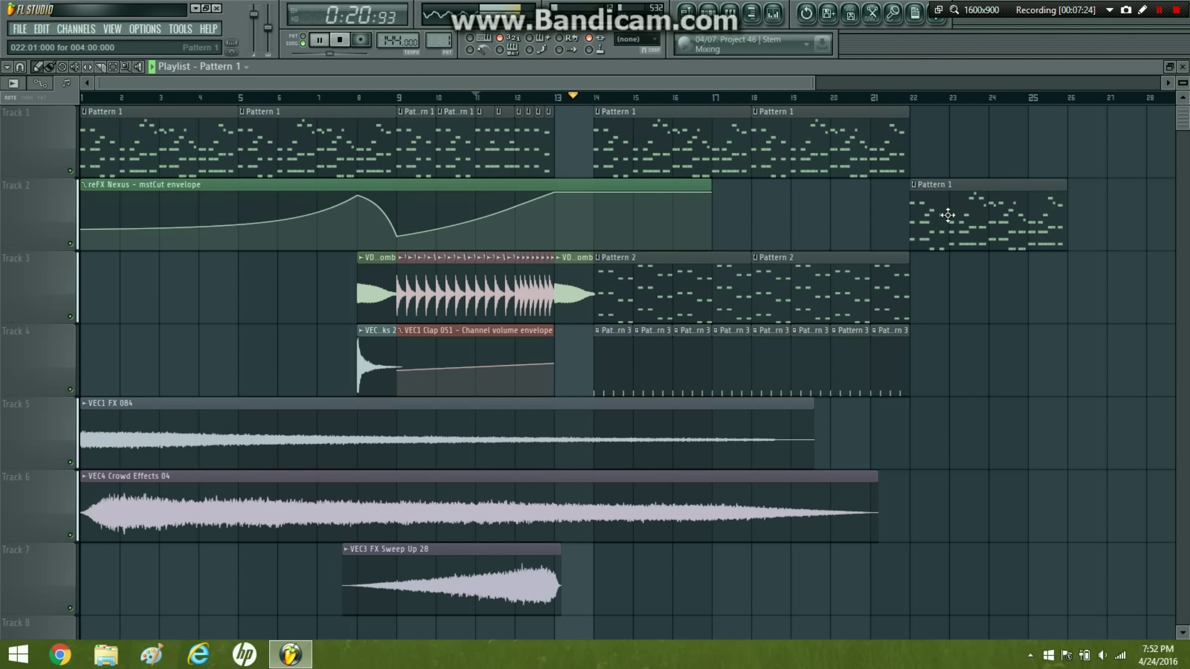
- Delete the extra Pattern 1 clips at bars 22 and 18 on Track 2
{"action": "right_click", "coordinate": [913, 207]}
{"action": "left_click", "coordinate": [766, 214]}
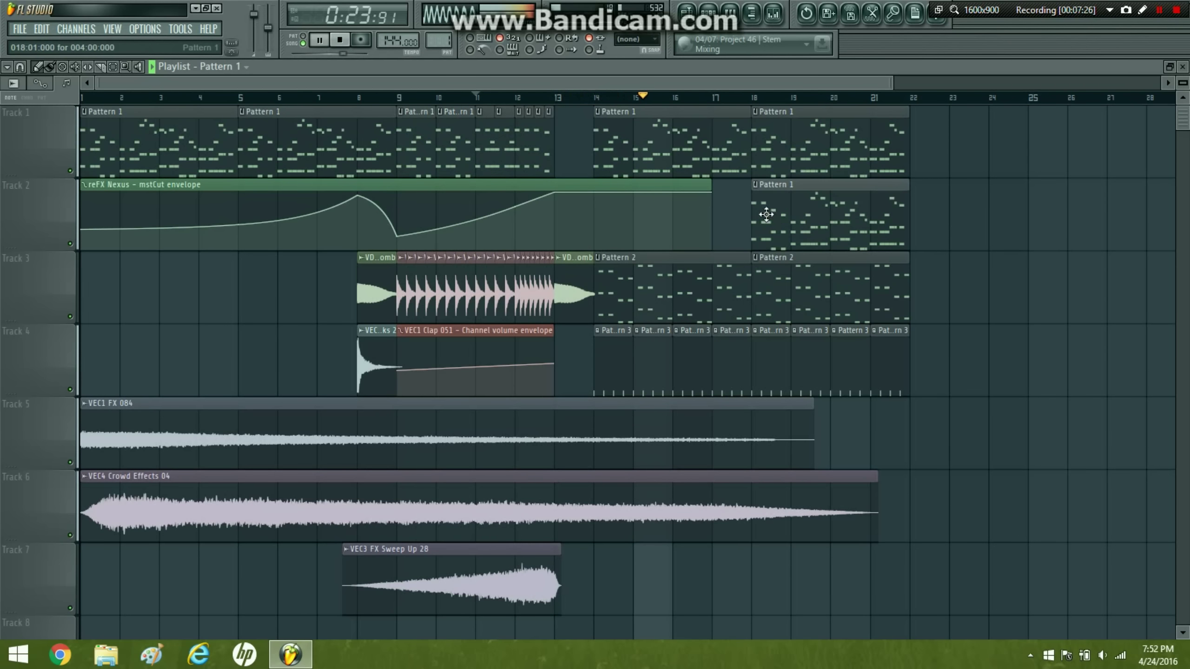
{"action": "right_click", "coordinate": [781, 218]}
- Play the arrangement from bar 11 and inspect Pattern 1's notes in the piano roll
{"action": "left_click", "coordinate": [474, 99]}
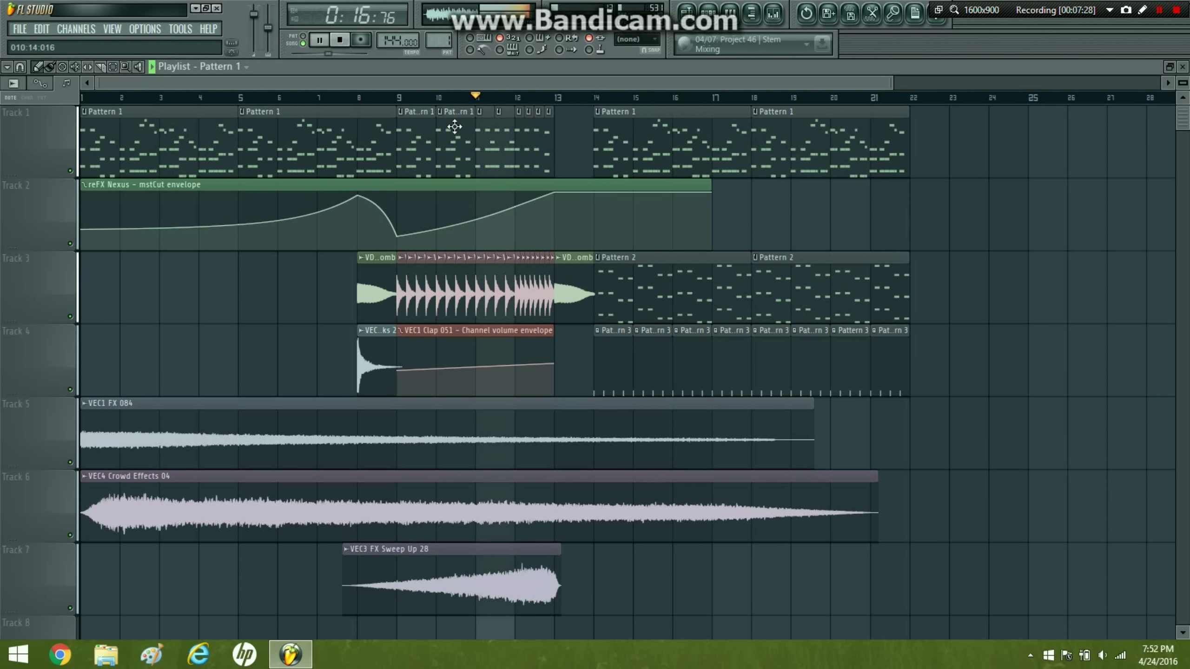
{"action": "double_click", "coordinate": [657, 133]}
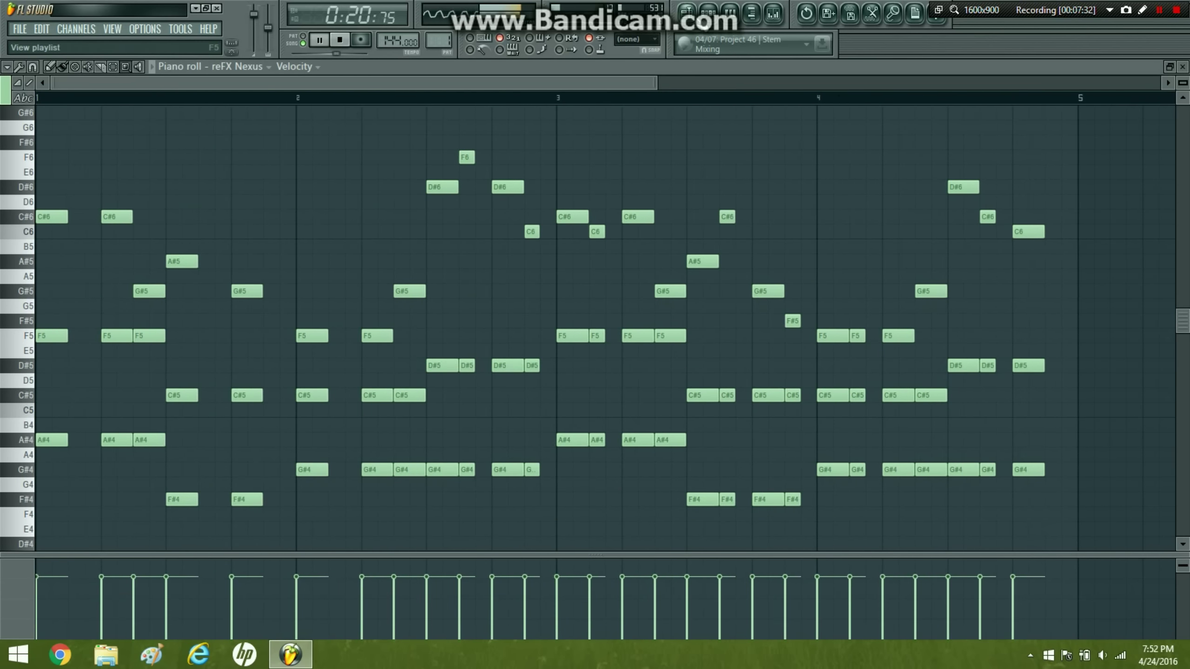
{"action": "left_click", "coordinate": [688, 13]}
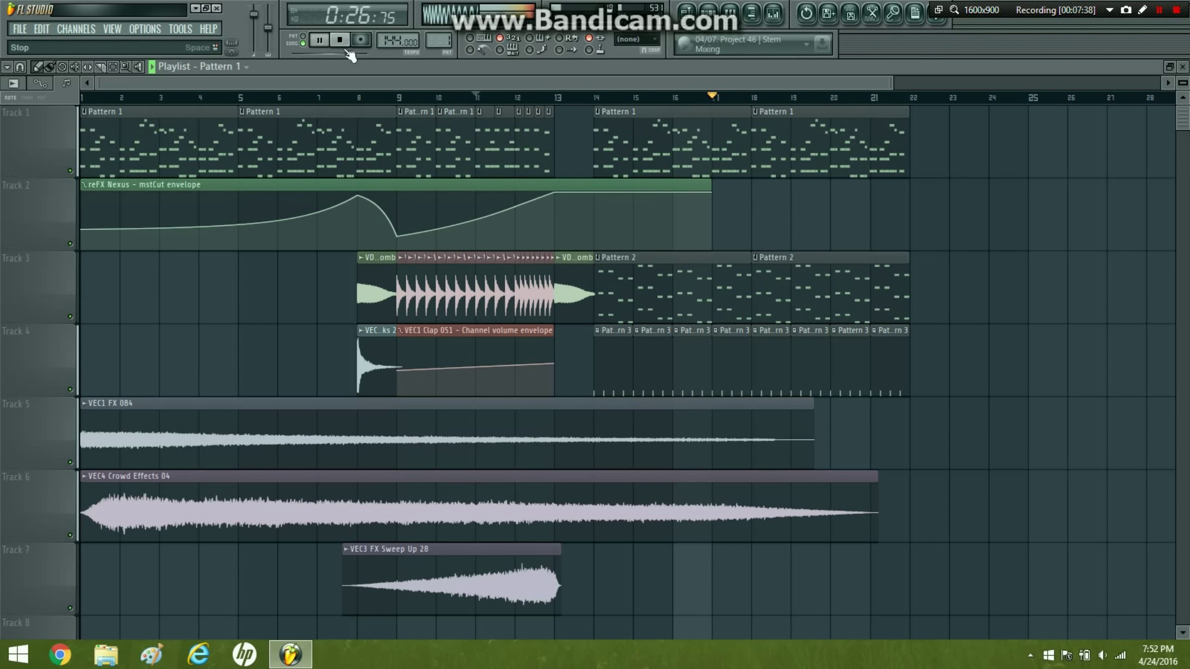
{"action": "key", "text": "space"}
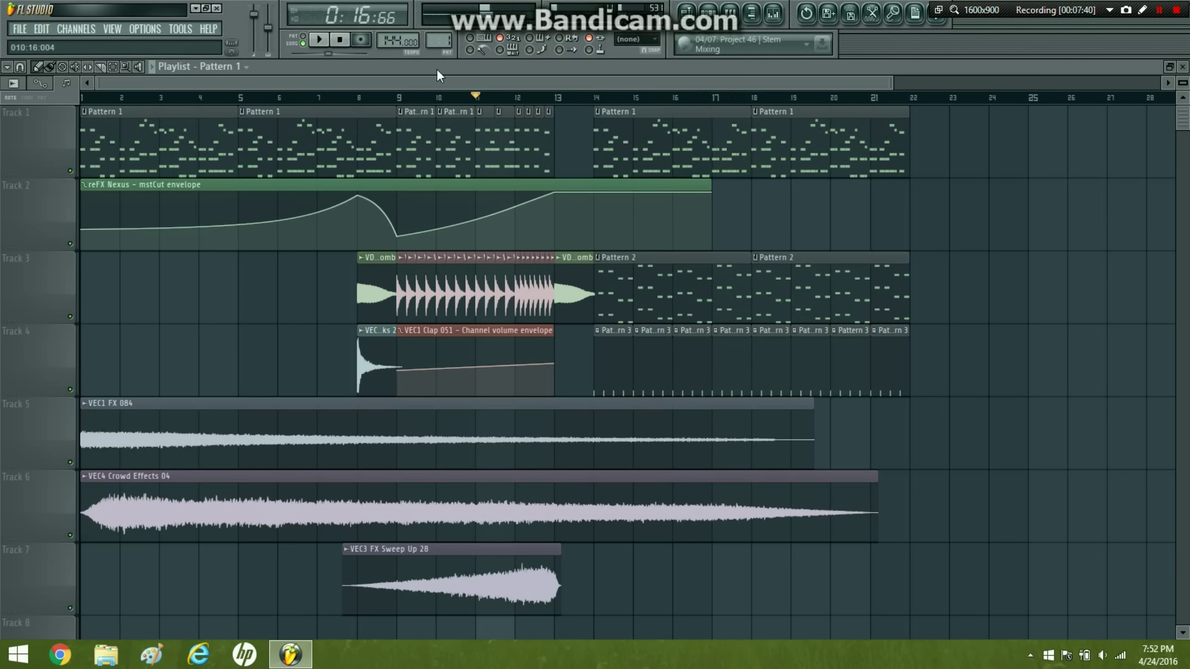
{"action": "left_click", "coordinate": [326, 44]}
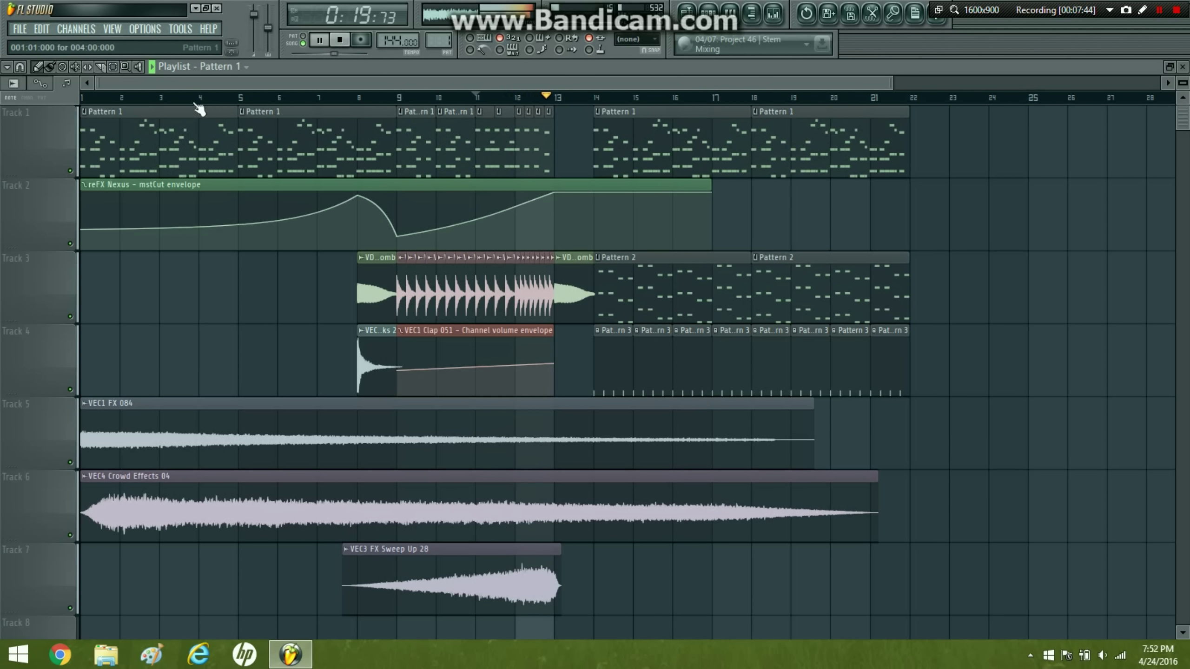
- Set snapping to Beat and place a one-beat Pattern 3 clip at bar 13 on Track 4
{"action": "left_click", "coordinate": [19, 66]}
{"action": "left_click", "coordinate": [28, 276]}
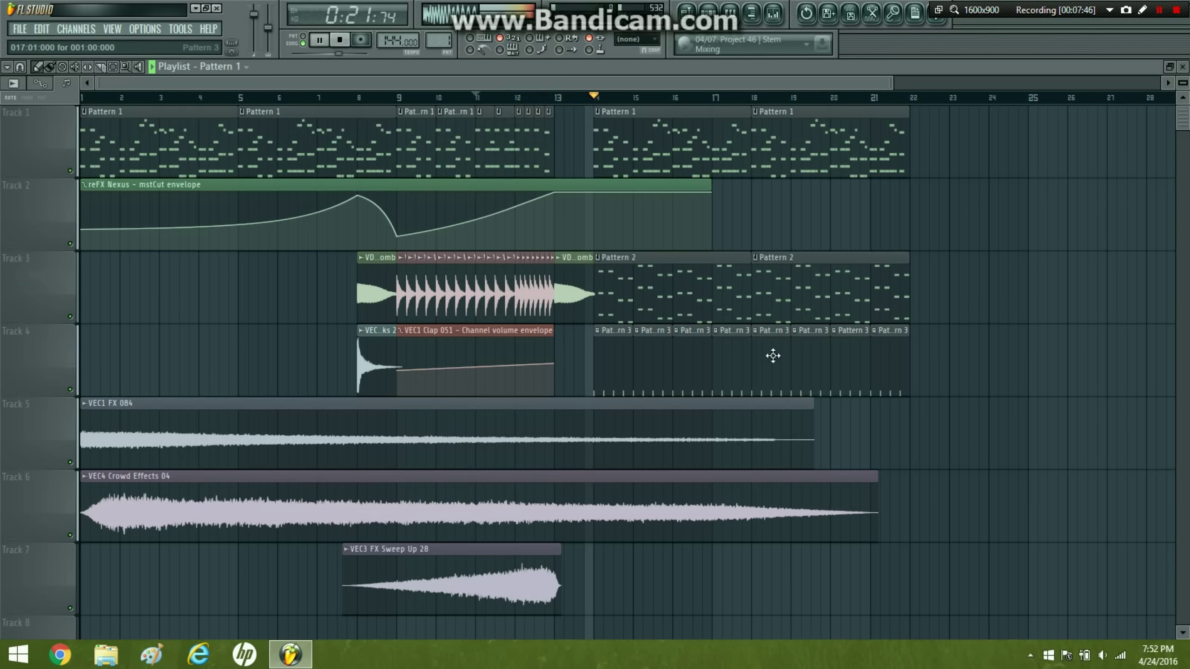
{"action": "left_click", "coordinate": [903, 344]}
{"action": "left_click", "coordinate": [924, 312]}
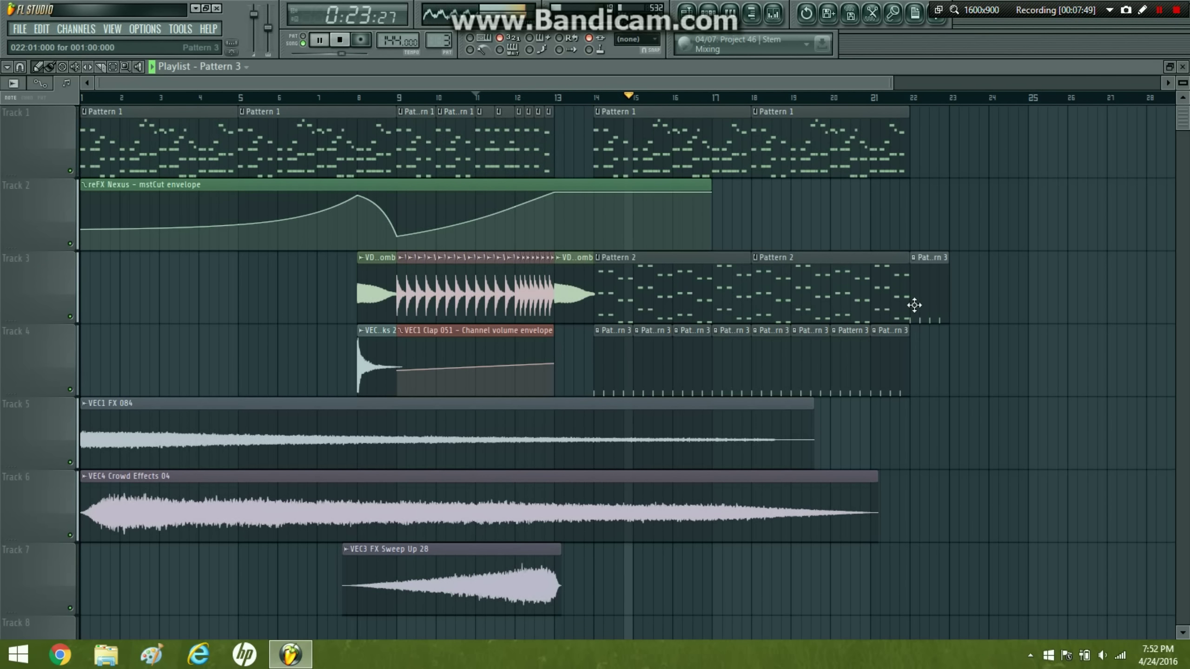
{"action": "right_click", "coordinate": [943, 292]}
{"action": "left_click", "coordinate": [553, 378]}
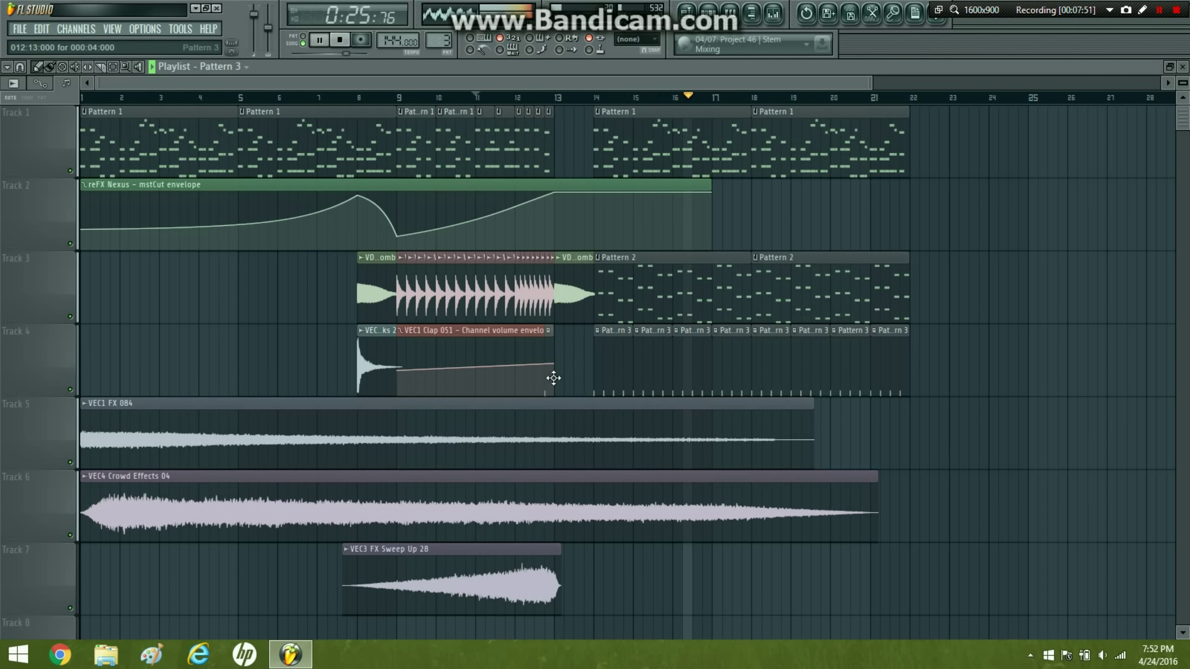
{"action": "left_click_drag", "start_coordinate": [553, 378], "coordinate": [564, 380]}
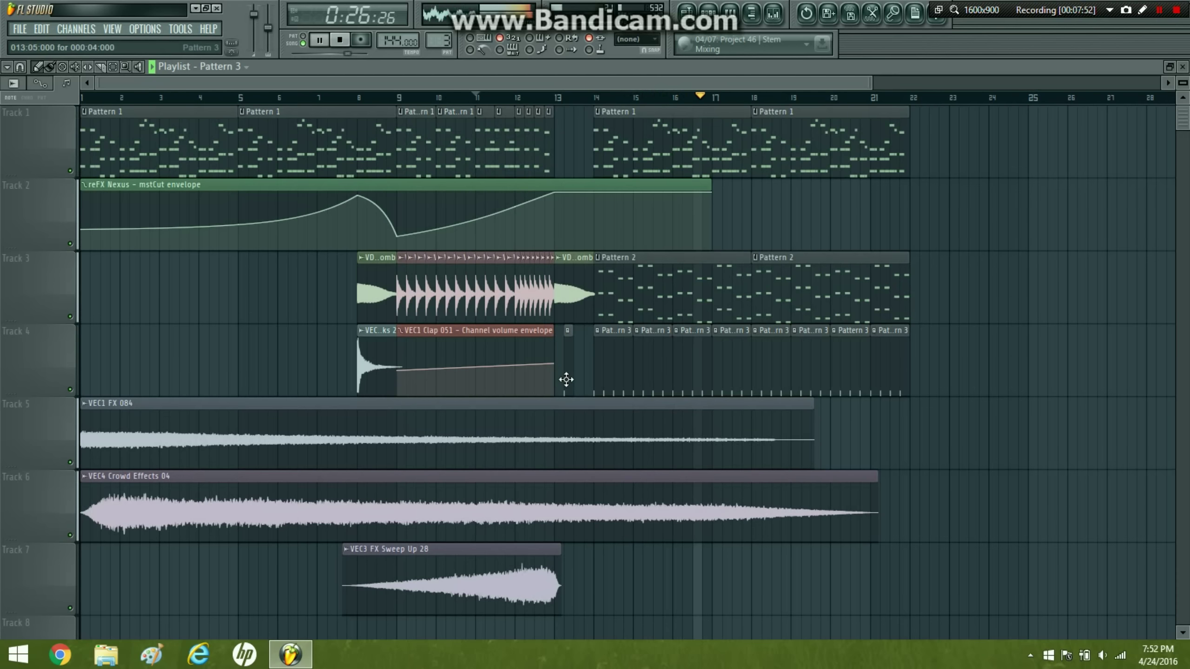
{"action": "left_click", "coordinate": [551, 100]}
- Set snapping to Bar and fill the gap at bar 13 on Track 1 with a one-bar Pattern 1 clip
{"action": "left_click", "coordinate": [20, 66]}
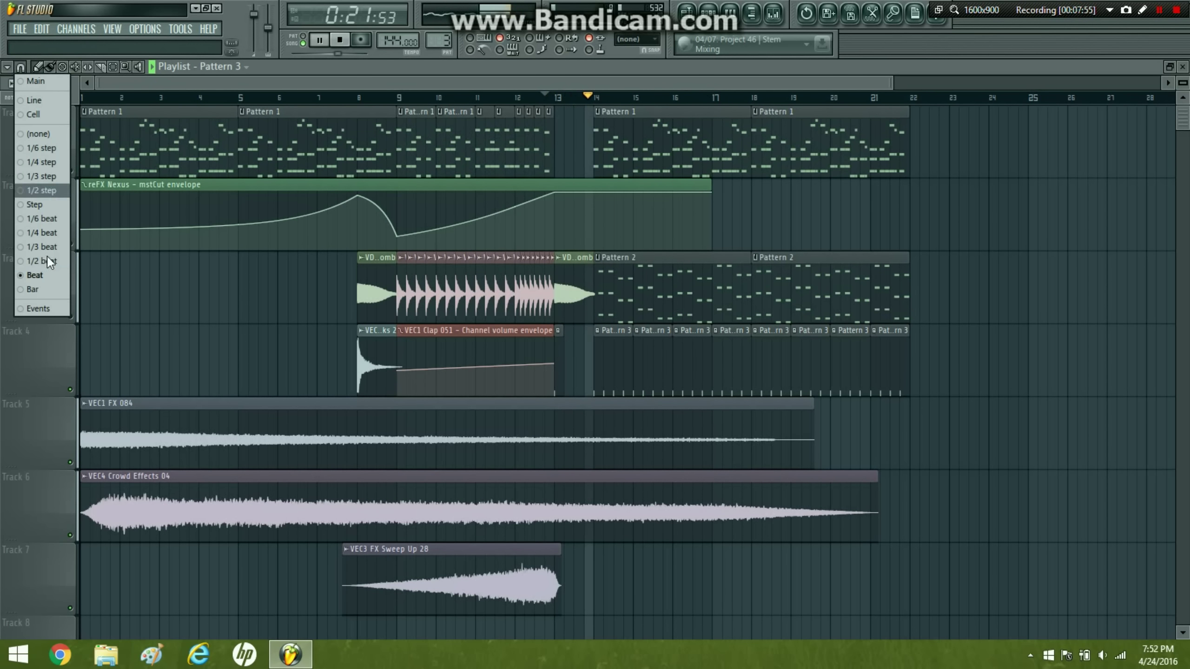
{"action": "left_click", "coordinate": [49, 290]}
{"action": "left_click", "coordinate": [662, 115]}
{"action": "double_click", "coordinate": [917, 155]}
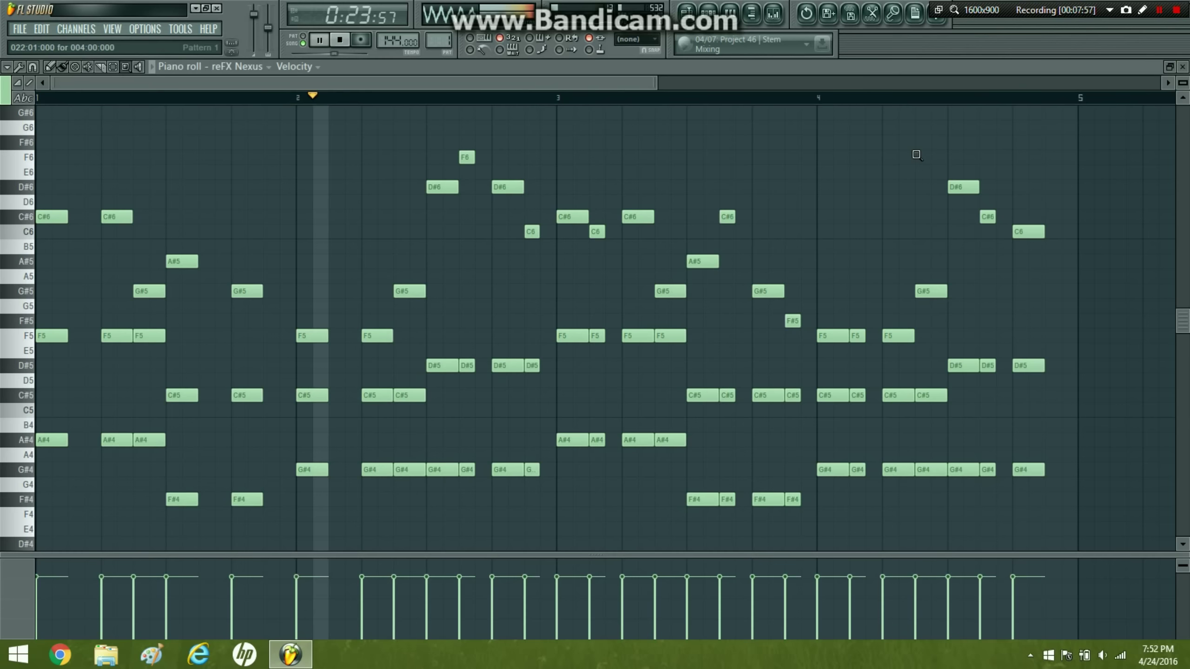
{"action": "left_click", "coordinate": [1045, 123]}
{"action": "left_click", "coordinate": [687, 14]}
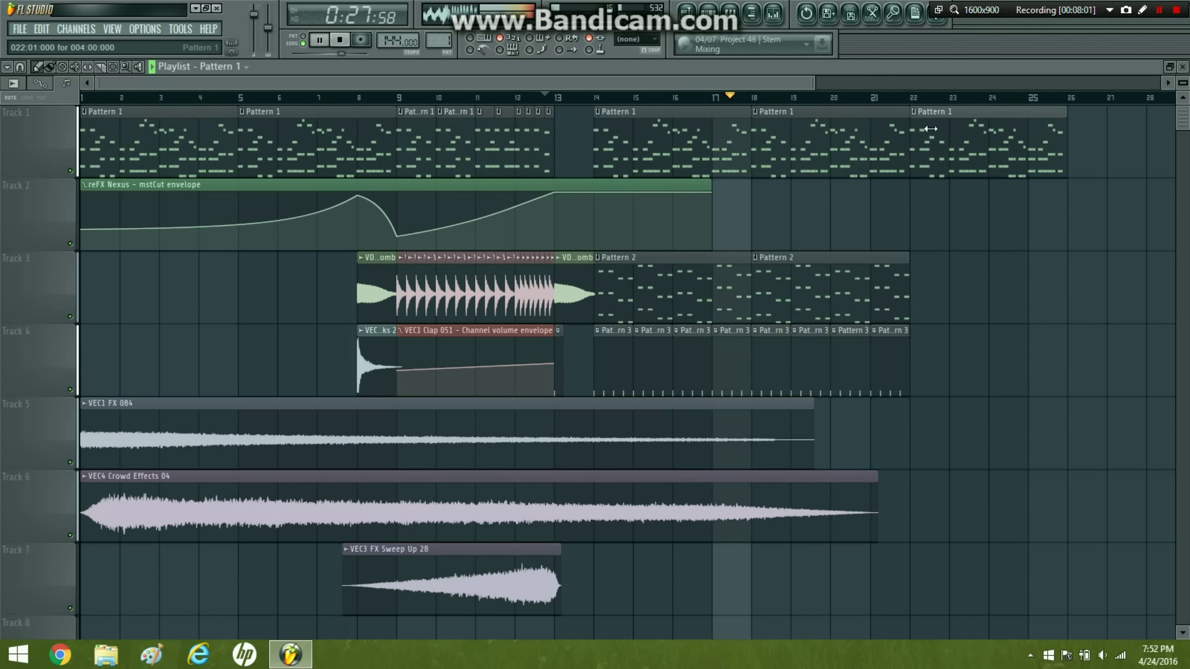
{"action": "right_click", "coordinate": [917, 132]}
{"action": "left_click", "coordinate": [566, 136]}
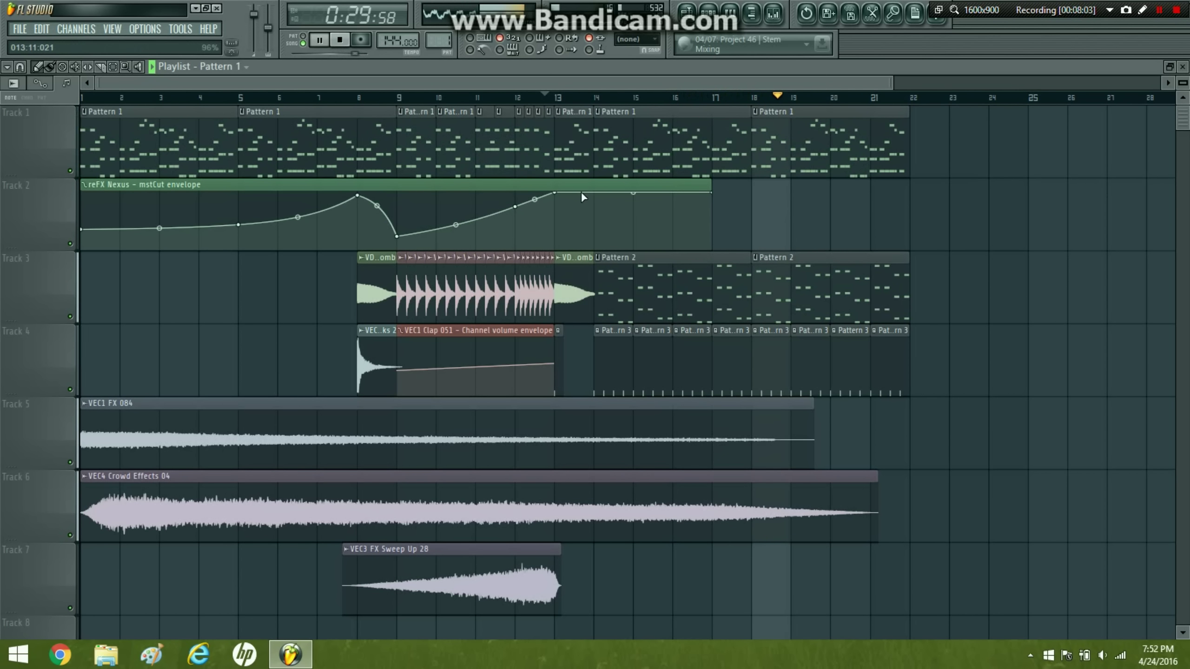
- Shape the Nexus mstCut envelope to drop sharply at bar 13 and rise to 100% at bar 14, and play the transition
{"action": "left_click_drag", "start_coordinate": [568, 220], "coordinate": [599, 179]}
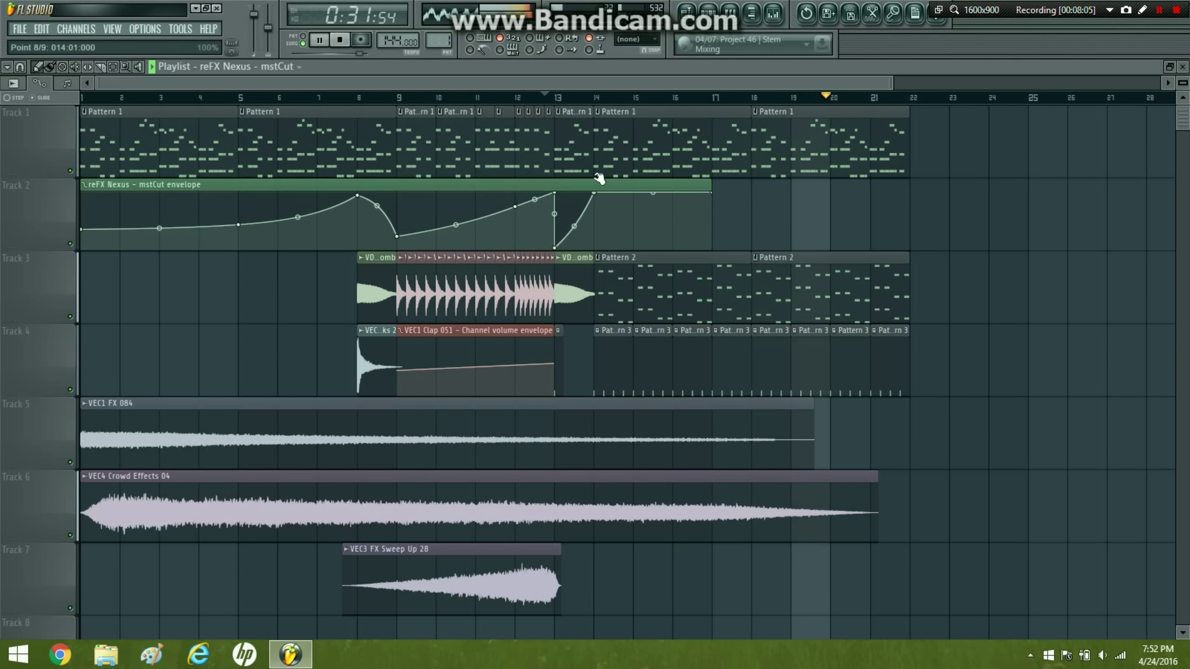
{"action": "left_click", "coordinate": [520, 97]}
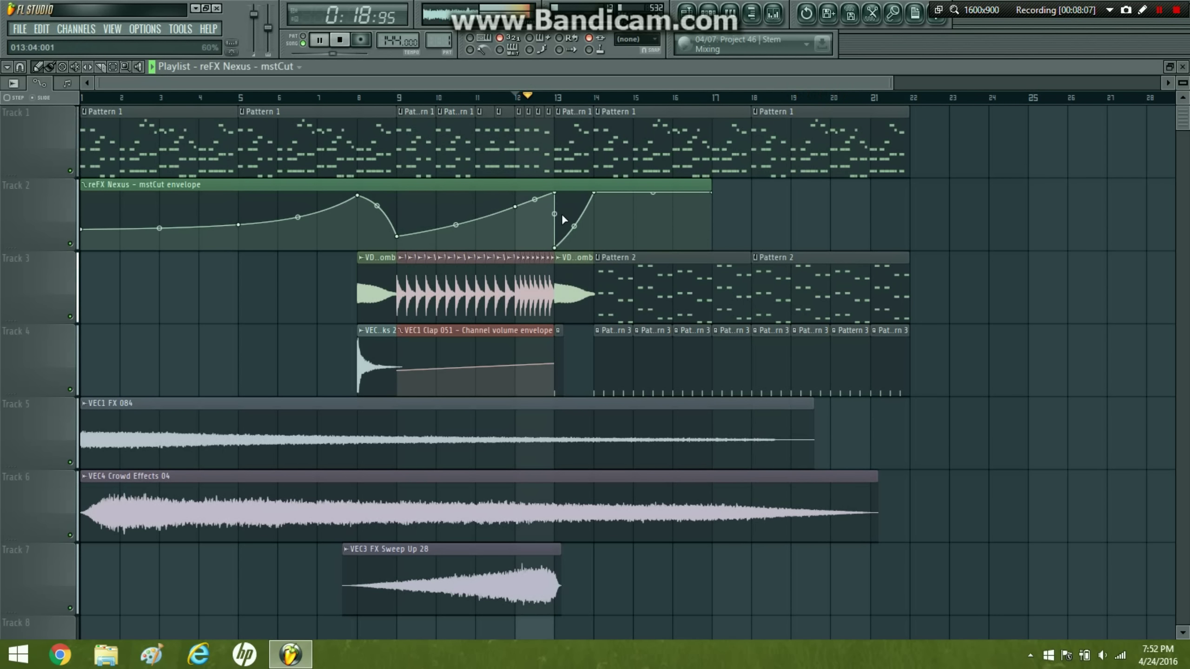
{"action": "left_click", "coordinate": [645, 148]}
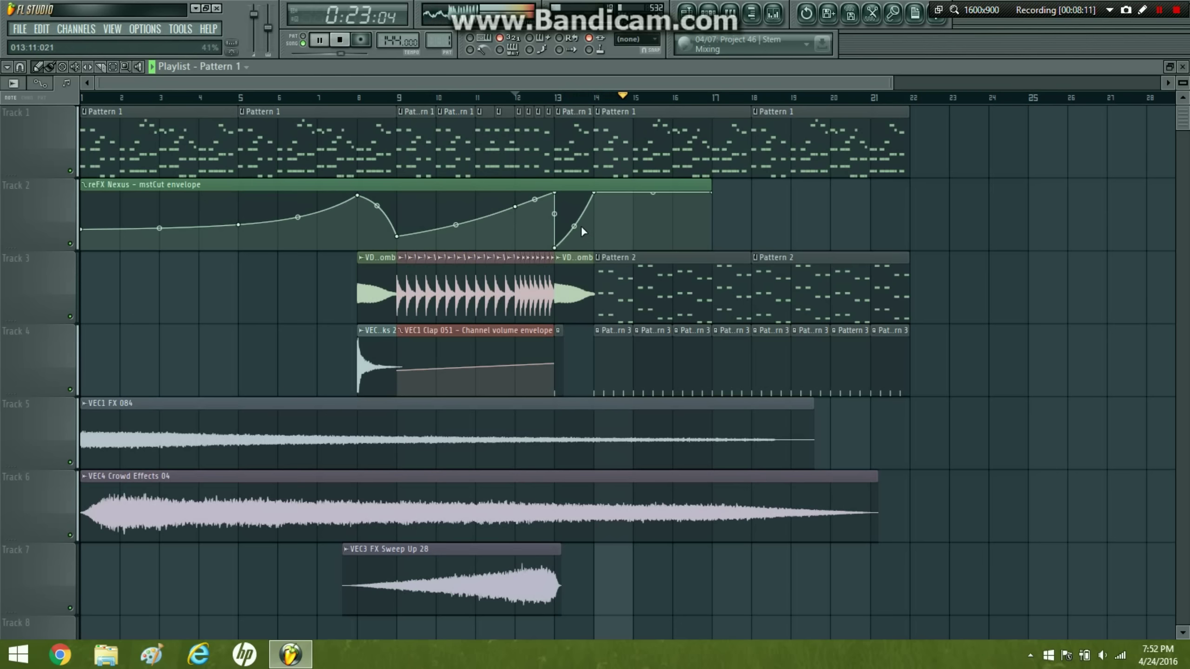
{"action": "mouse_move", "coordinate": [581, 228]}
{"action": "left_mouse_down"}
{"action": "mouse_move", "coordinate": [556, 239]}
{"action": "mouse_move", "coordinate": [575, 210]}
{"action": "left_mouse_up"}
{"action": "left_click", "coordinate": [529, 97]}
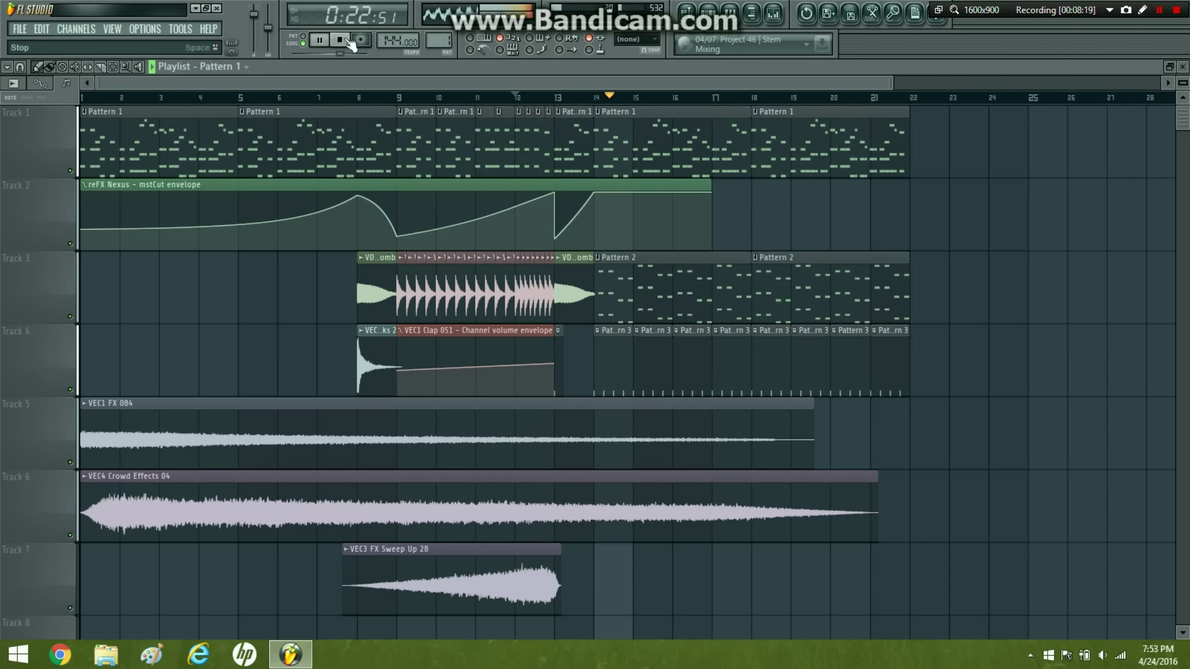
{"action": "key", "text": "space"}
- Find VEC4 Crash 05 in the Vengeance samples' Misc or Unknown folder and place it on Track 7 at bars 1, 8 and 14
{"action": "left_click", "coordinate": [753, 15]}
{"action": "scroll", "coordinate": [79, 193], "scroll_direction": "up", "scroll_amount": 5}
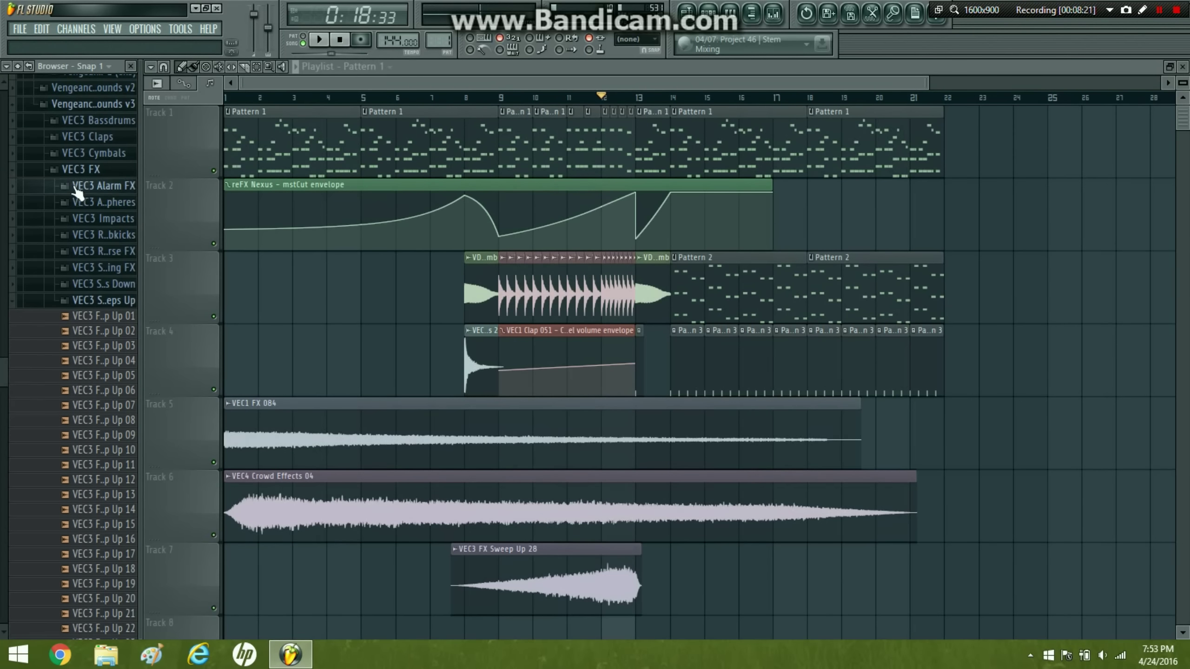
{"action": "scroll", "coordinate": [110, 183], "scroll_direction": "up", "scroll_amount": 5}
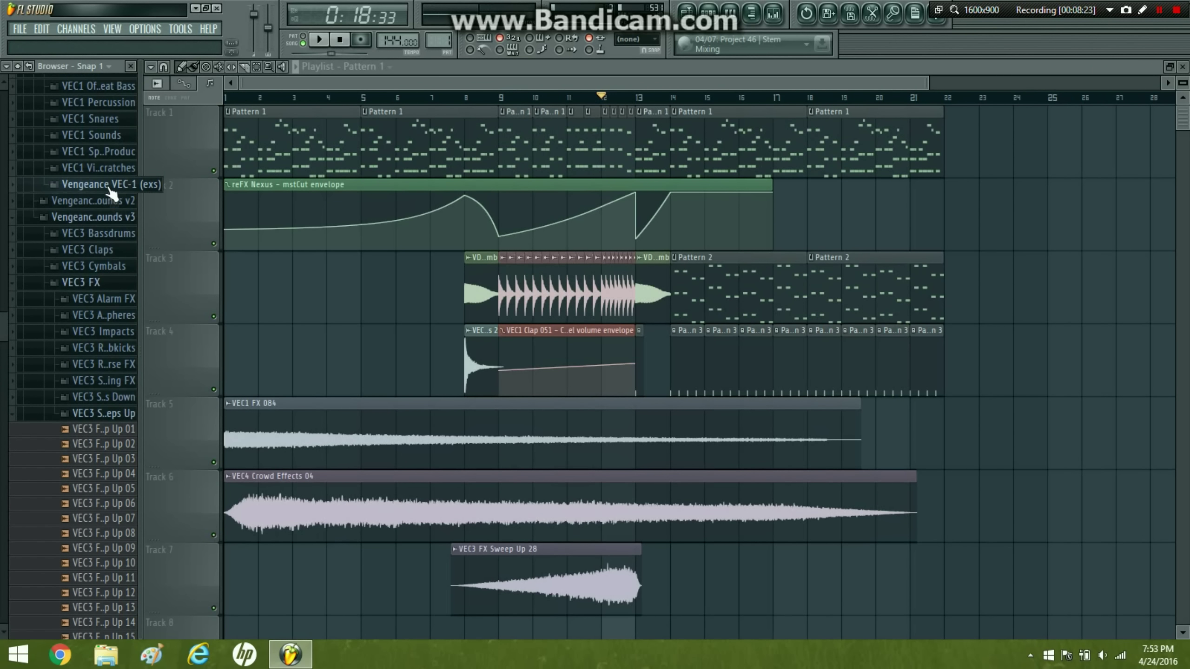
{"action": "scroll", "coordinate": [108, 187], "scroll_direction": "up", "scroll_amount": 8}
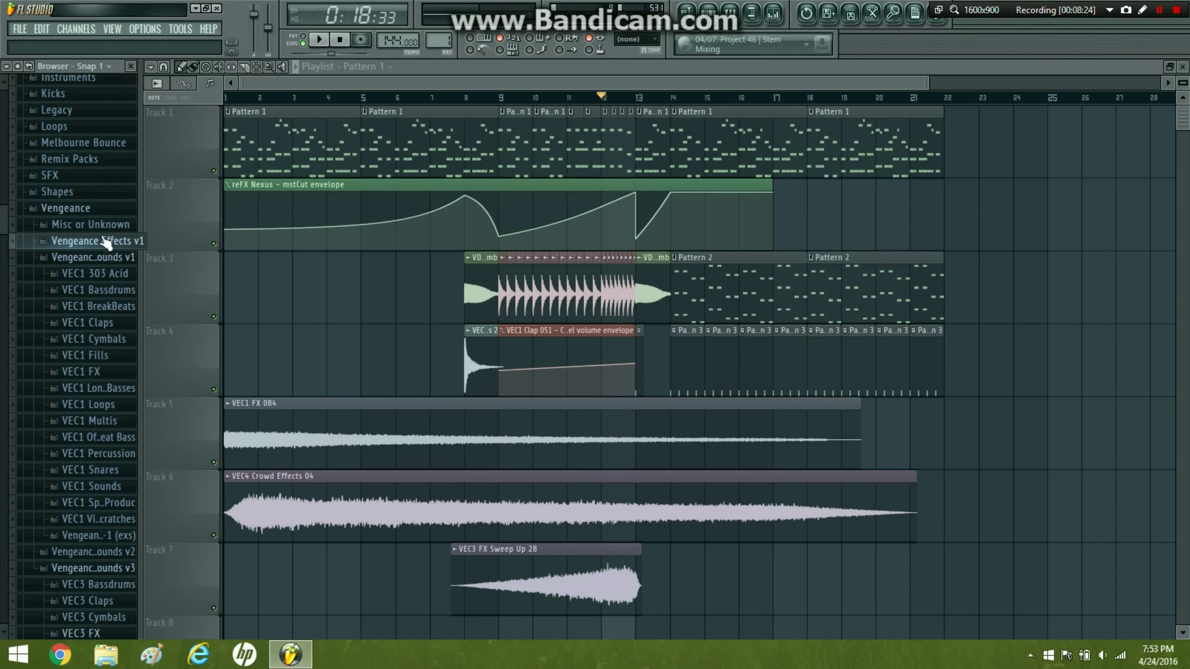
{"action": "scroll", "coordinate": [103, 277], "scroll_direction": "down", "scroll_amount": 2}
{"action": "left_click", "coordinate": [92, 152]}
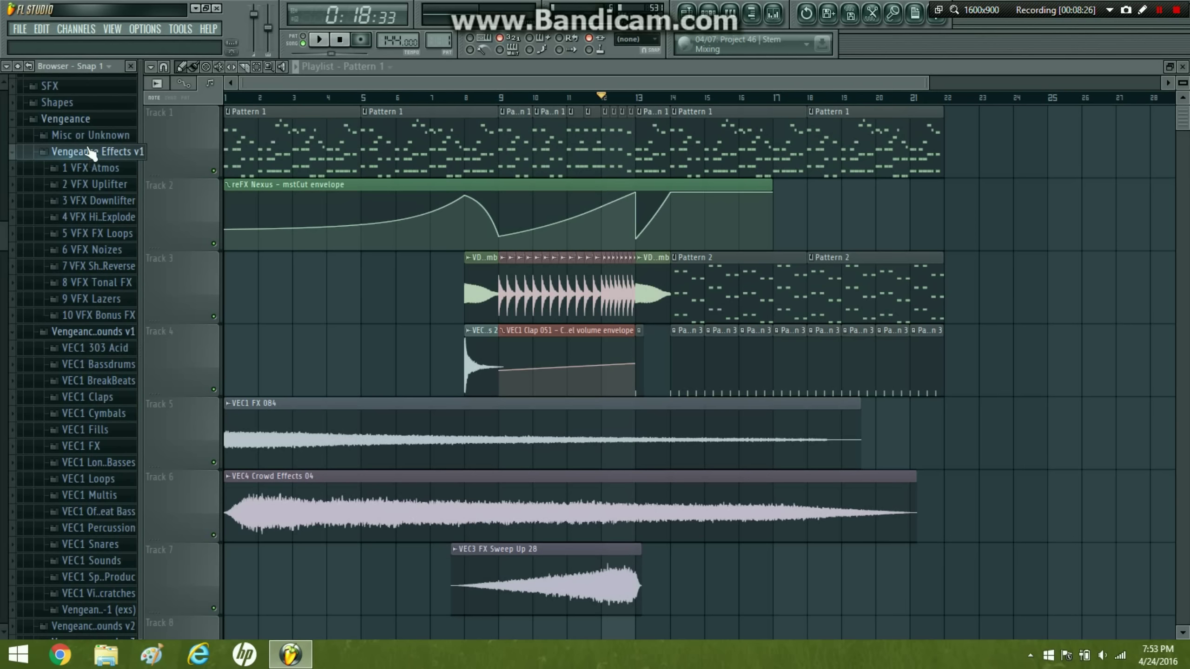
{"action": "left_click", "coordinate": [91, 135]}
{"action": "scroll", "coordinate": [100, 281], "scroll_direction": "down", "scroll_amount": 3}
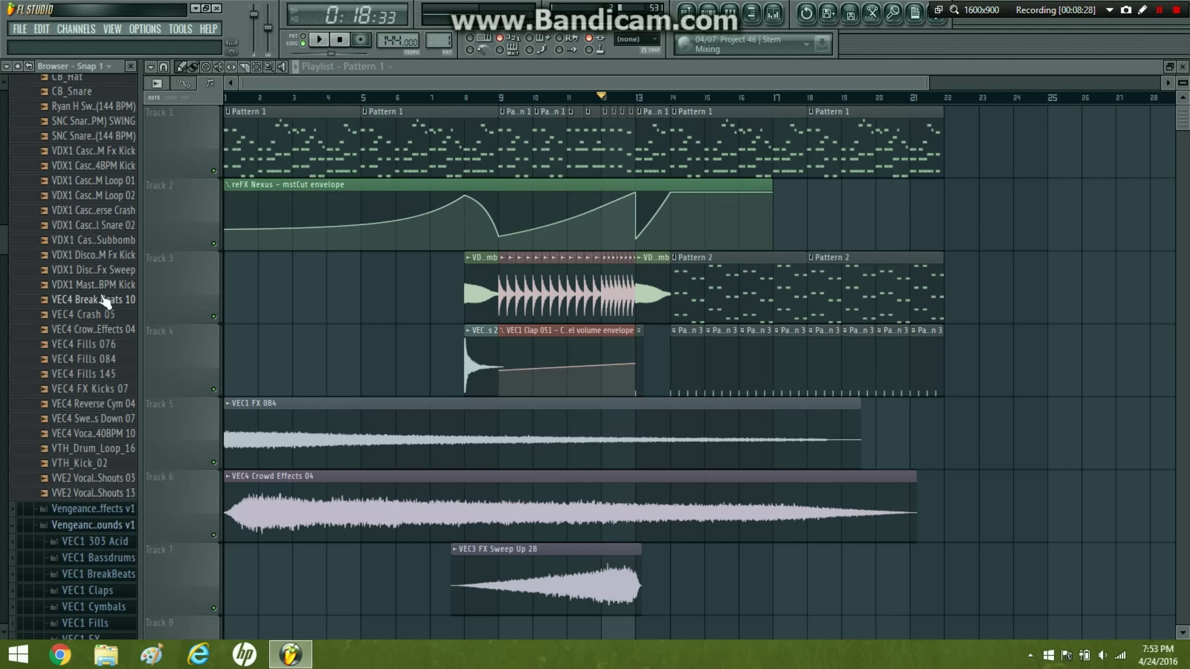
{"action": "left_click", "coordinate": [109, 211]}
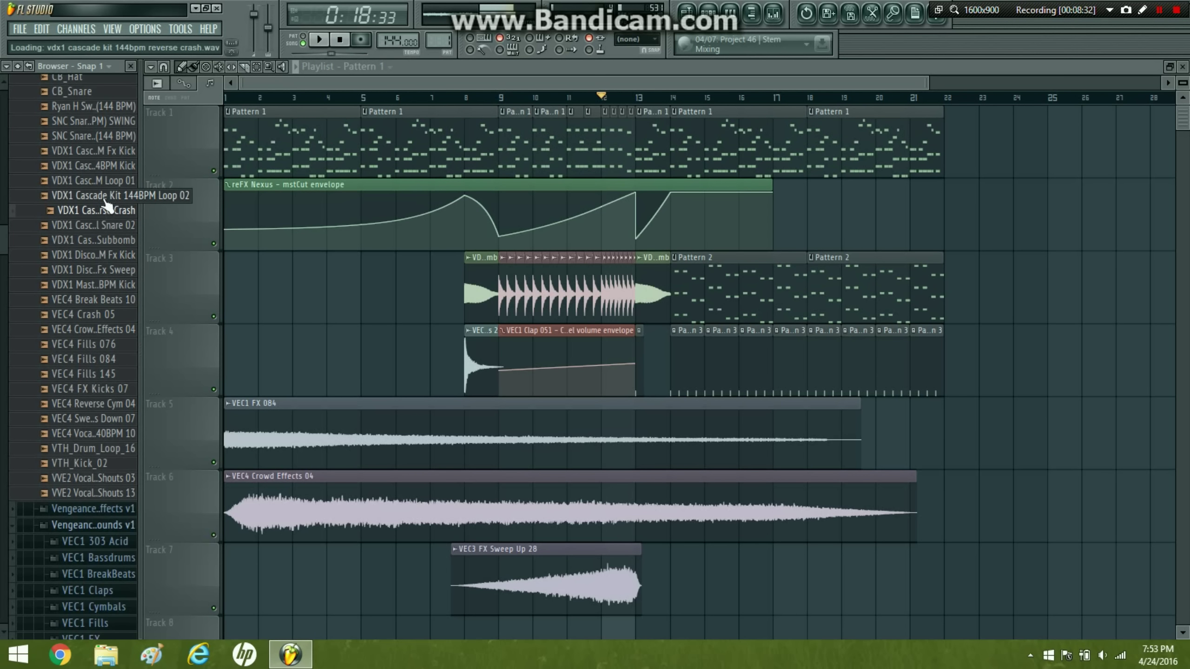
{"action": "left_click", "coordinate": [88, 314]}
{"action": "left_click_drag", "start_coordinate": [89, 314], "coordinate": [534, 579]}
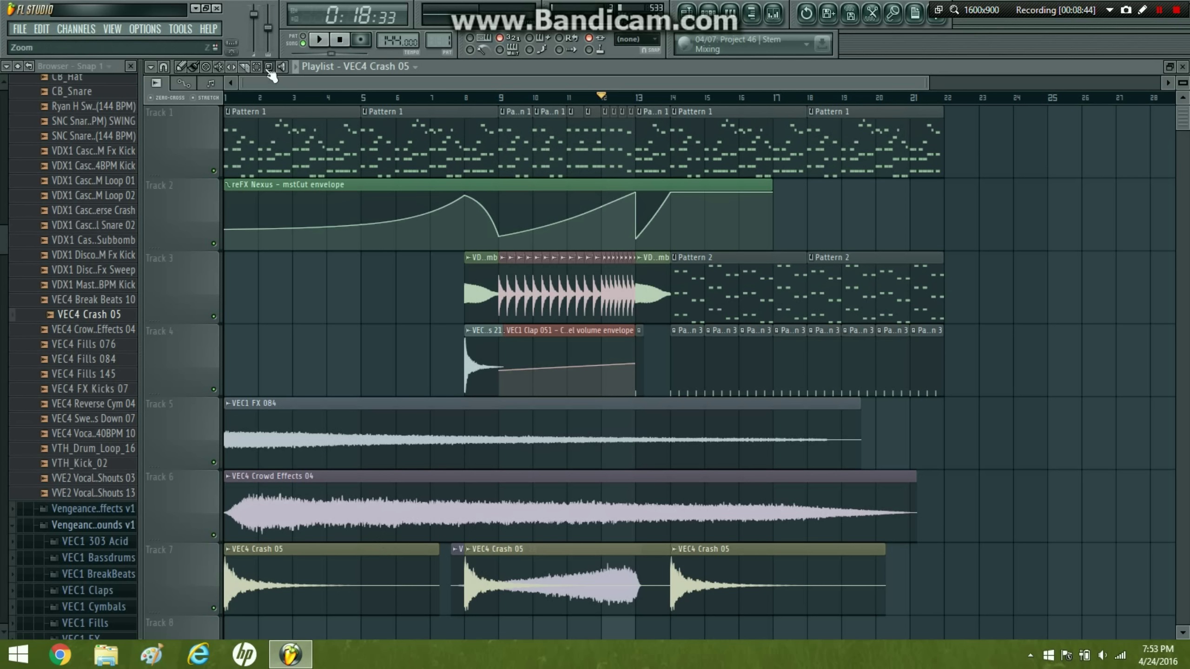
- Time-stretch the VEC4 Crash 05 clip at bar 1 to a length of 6:01:019 with snapping off, and return snapping to Bar
{"action": "left_click_drag", "start_coordinate": [490, 614], "coordinate": [206, 478]}
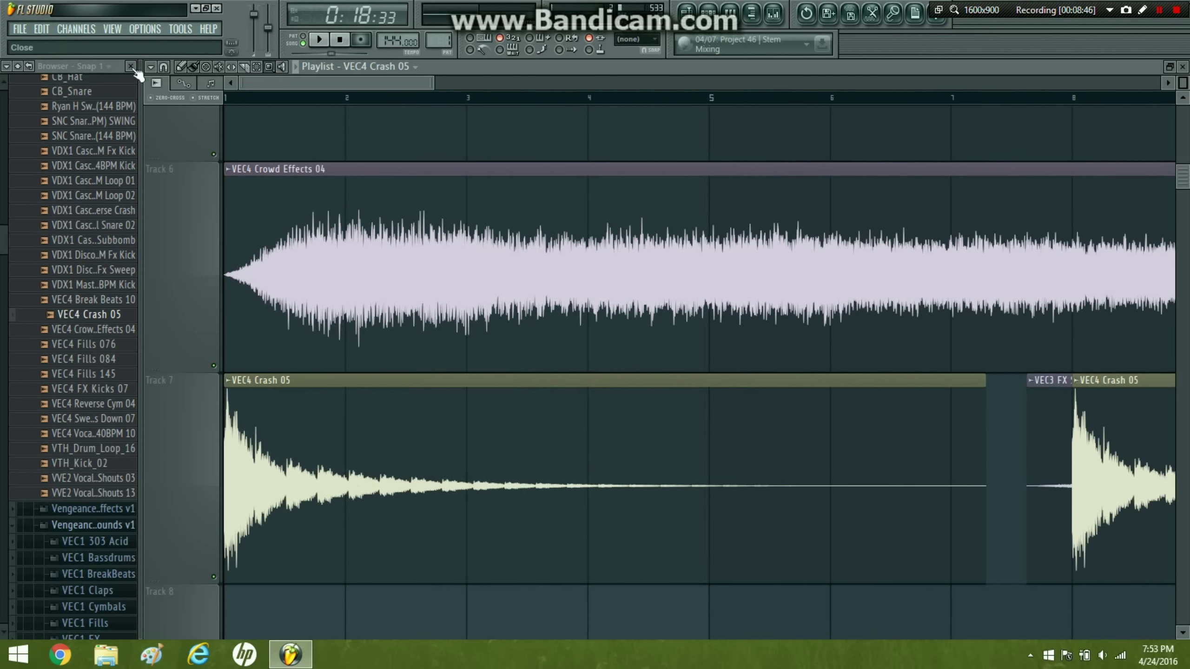
{"action": "left_click", "coordinate": [132, 67]}
{"action": "left_click", "coordinate": [22, 66]}
{"action": "left_click", "coordinate": [37, 134]}
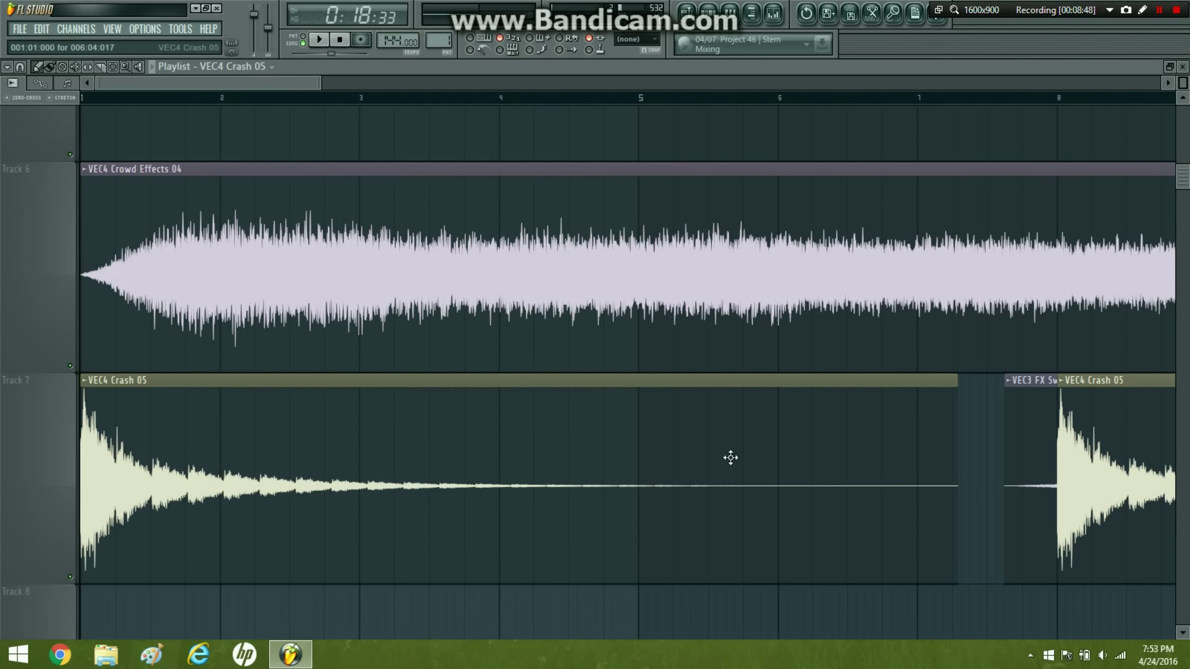
{"action": "left_click_drag", "start_coordinate": [954, 462], "coordinate": [928, 461]}
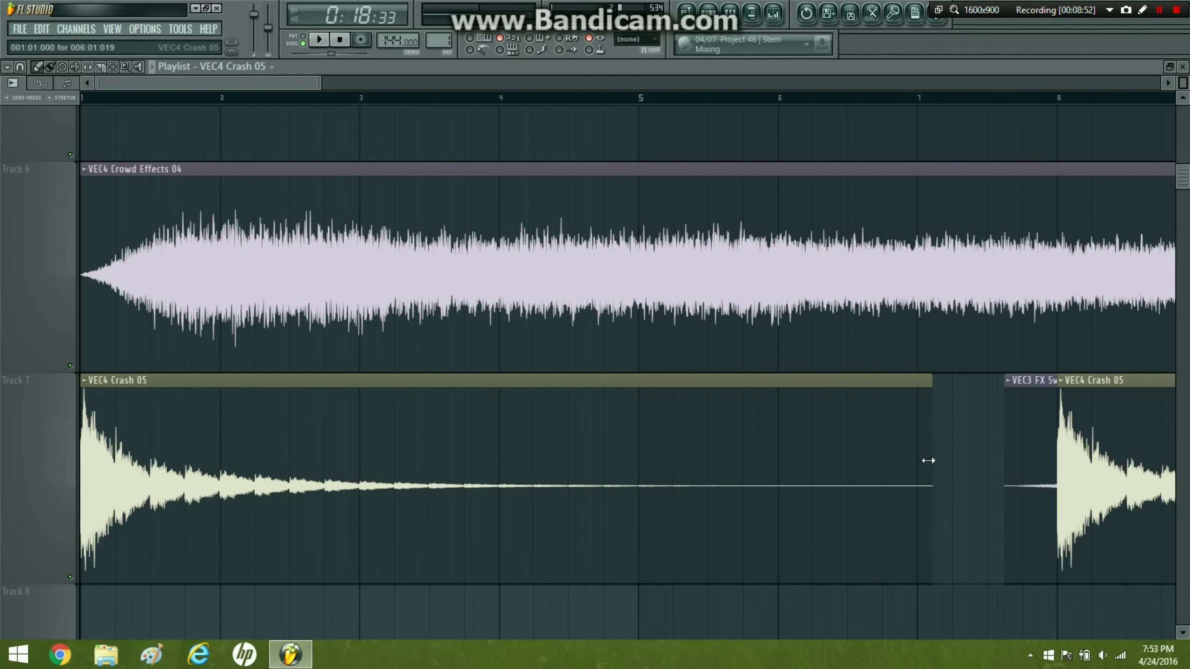
{"action": "double_click", "coordinate": [333, 419]}
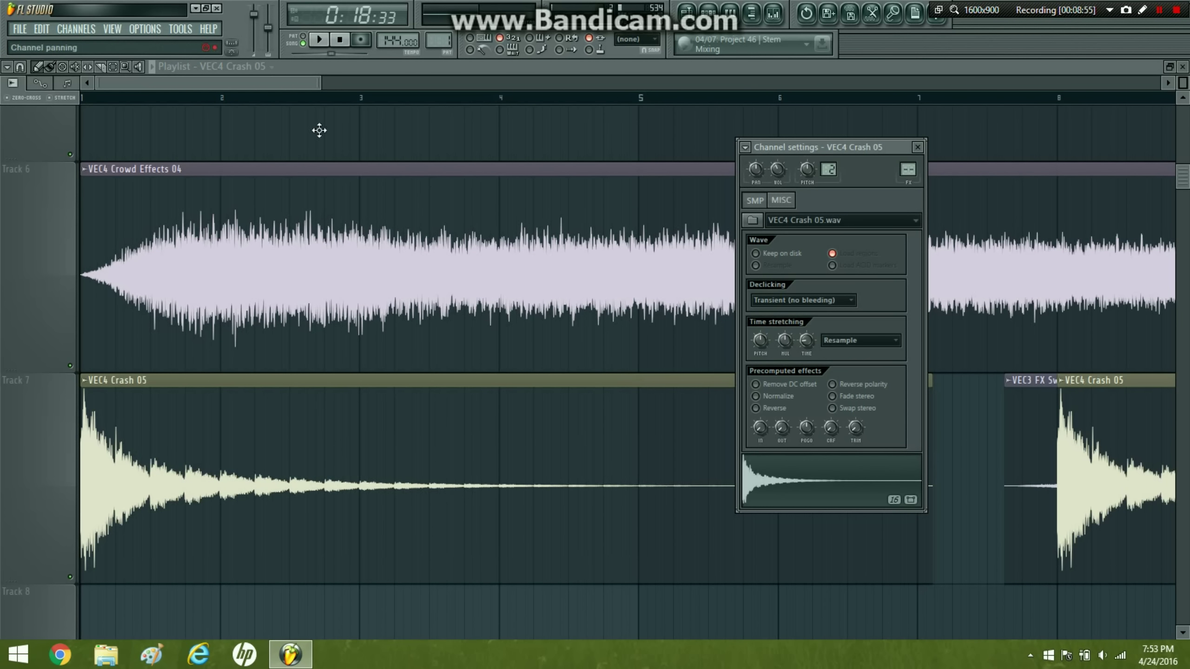
{"action": "left_click", "coordinate": [21, 66]}
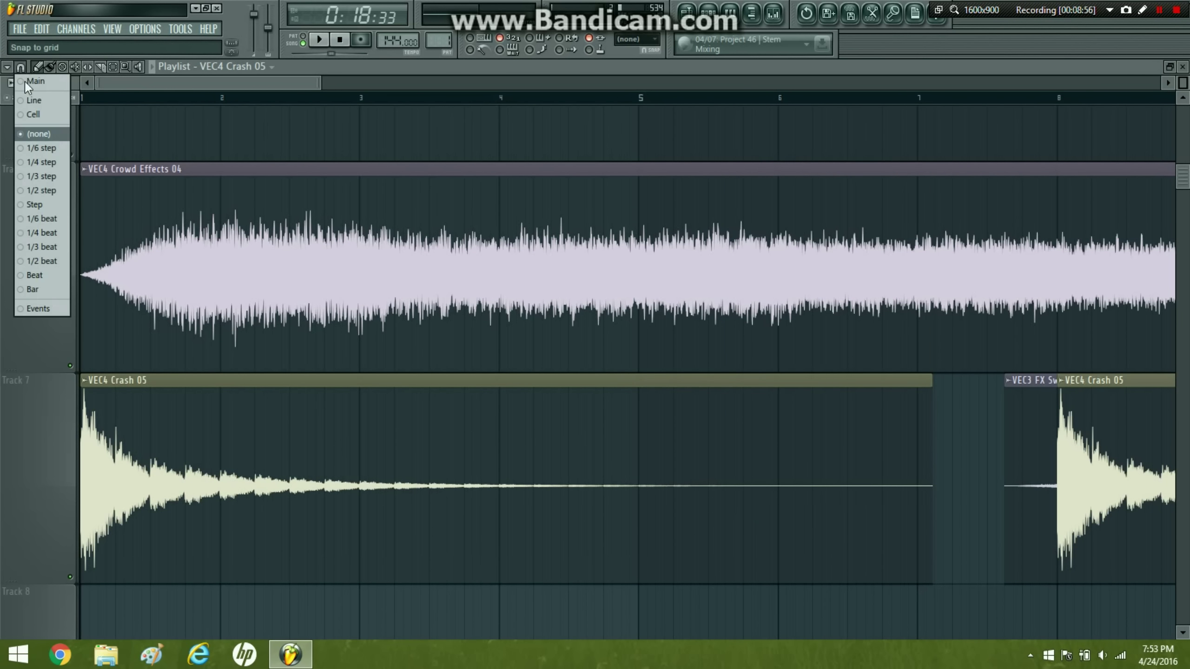
{"action": "left_click", "coordinate": [27, 286]}
{"action": "key", "text": "shift+4"}
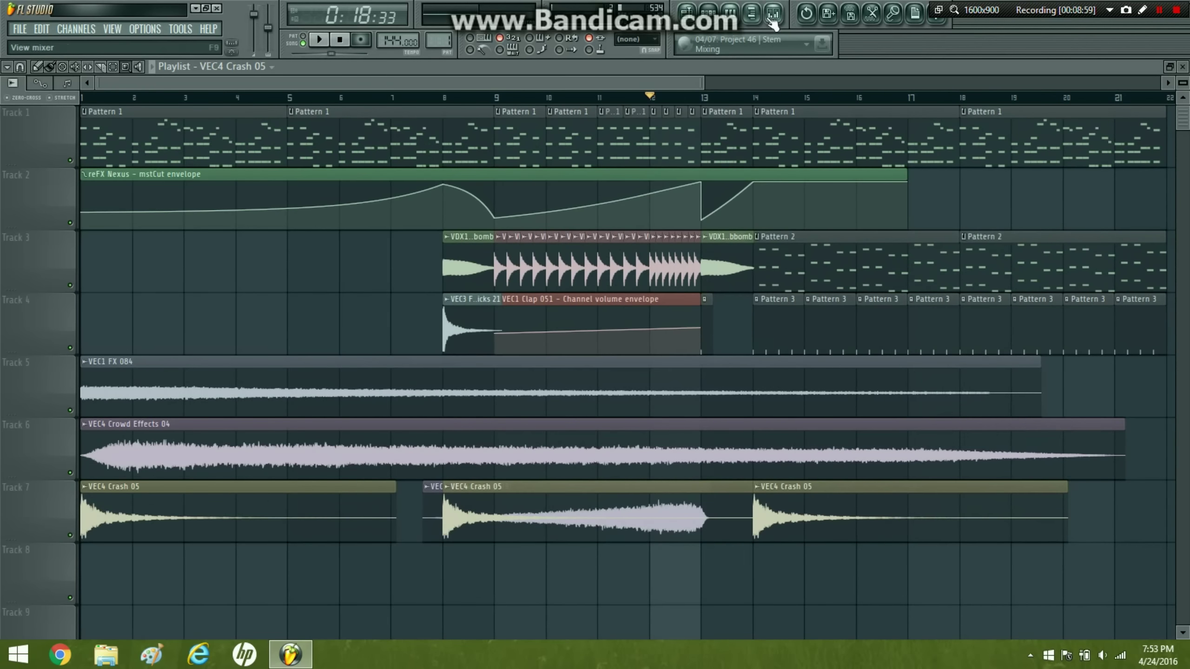
- Add the VEC4 Reverse Cym 04 sample to Track 8 and, with snapping off, align its end with the crash at bar 8
{"action": "left_click", "coordinate": [753, 15]}
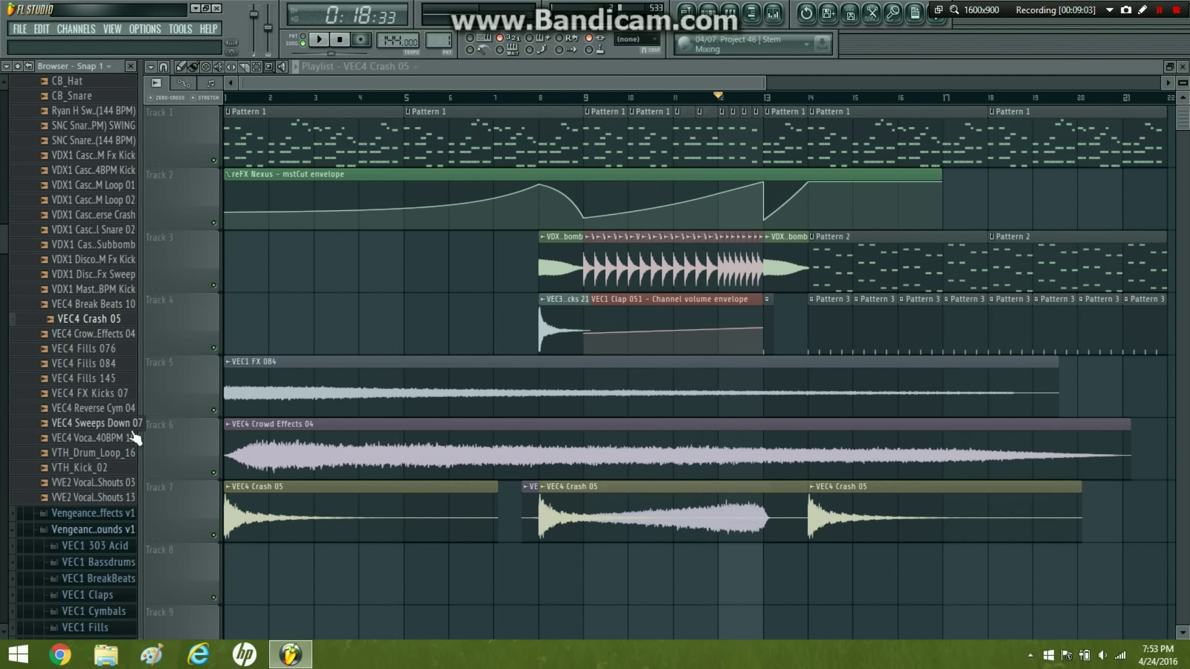
{"action": "left_click_drag", "start_coordinate": [122, 408], "coordinate": [514, 574]}
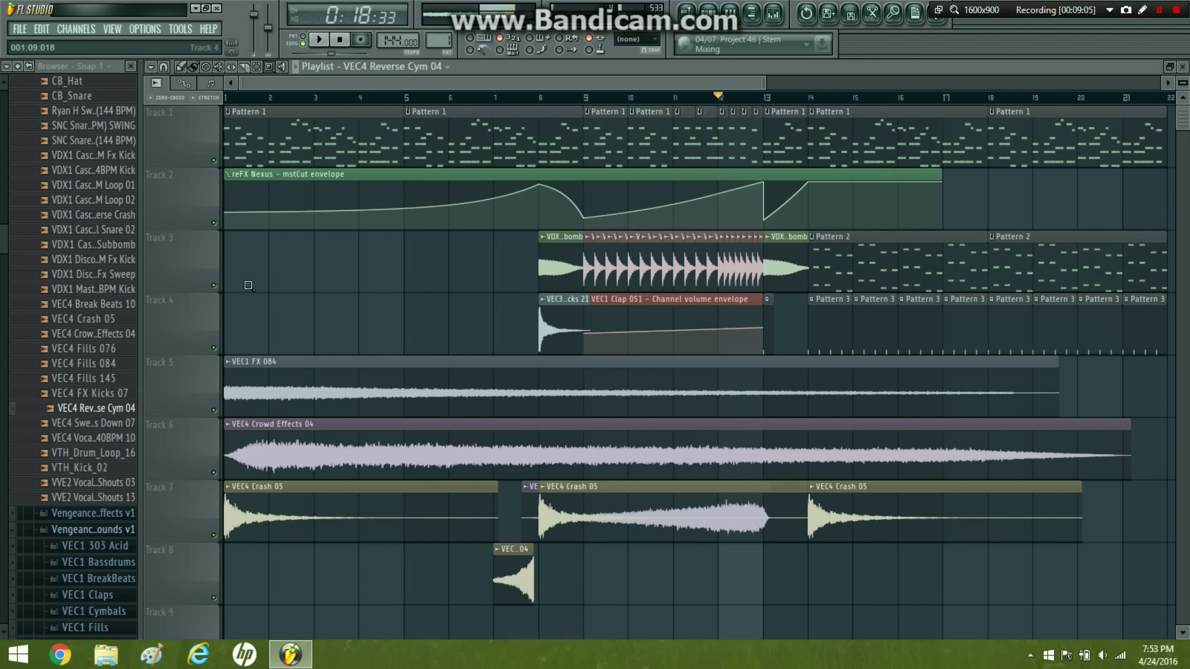
{"action": "left_click", "coordinate": [131, 67]}
{"action": "left_click", "coordinate": [20, 68]}
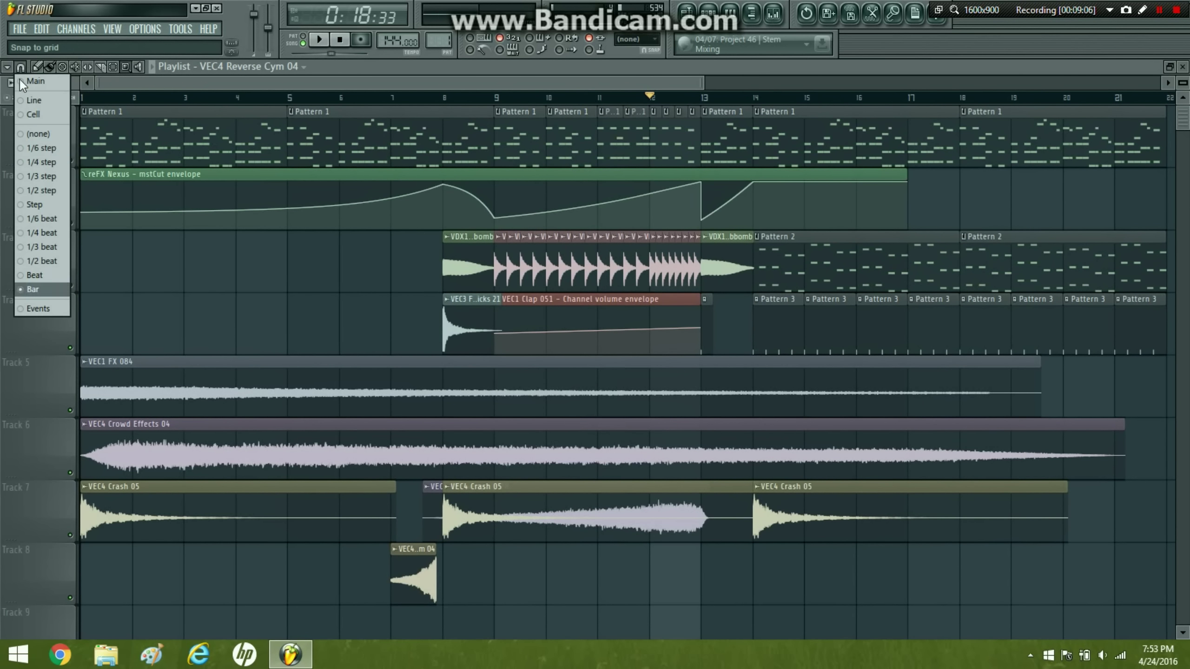
{"action": "left_click", "coordinate": [48, 134]}
{"action": "left_click_drag", "start_coordinate": [422, 581], "coordinate": [427, 585]}
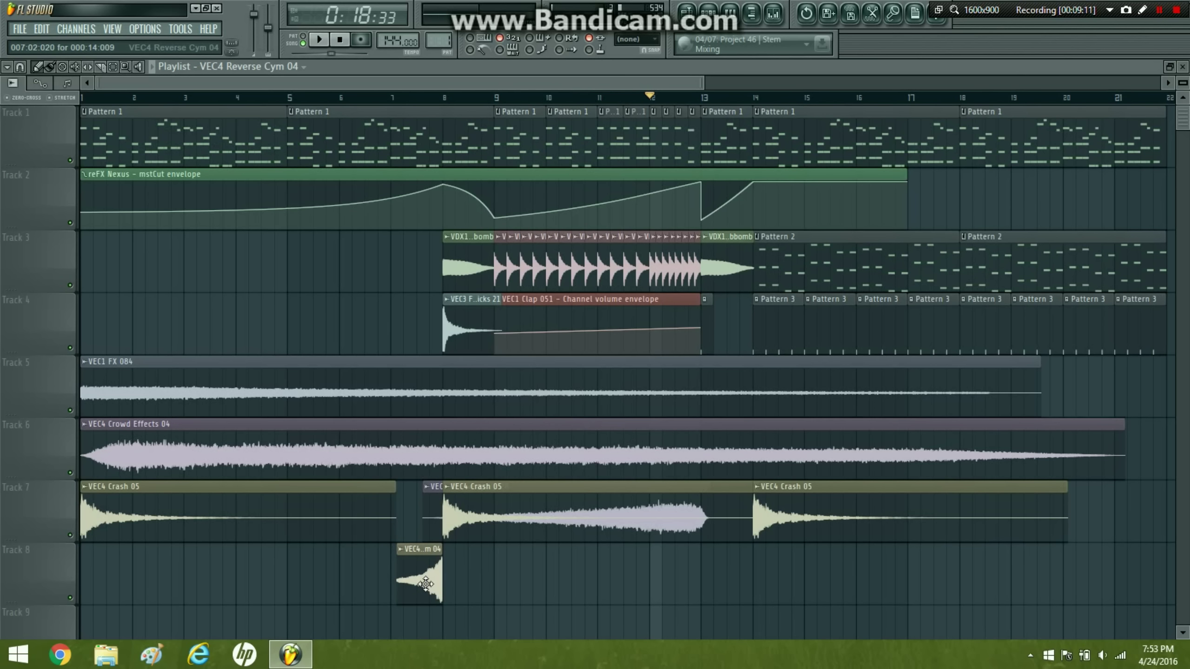
- Set playlist snapping to Bar and copy the VEC4 Reverse Cym 04 clip on Track 8 so it ends at bar 14
{"action": "left_click", "coordinate": [20, 66]}
{"action": "left_click", "coordinate": [49, 277]}
{"action": "left_click", "coordinate": [19, 67]}
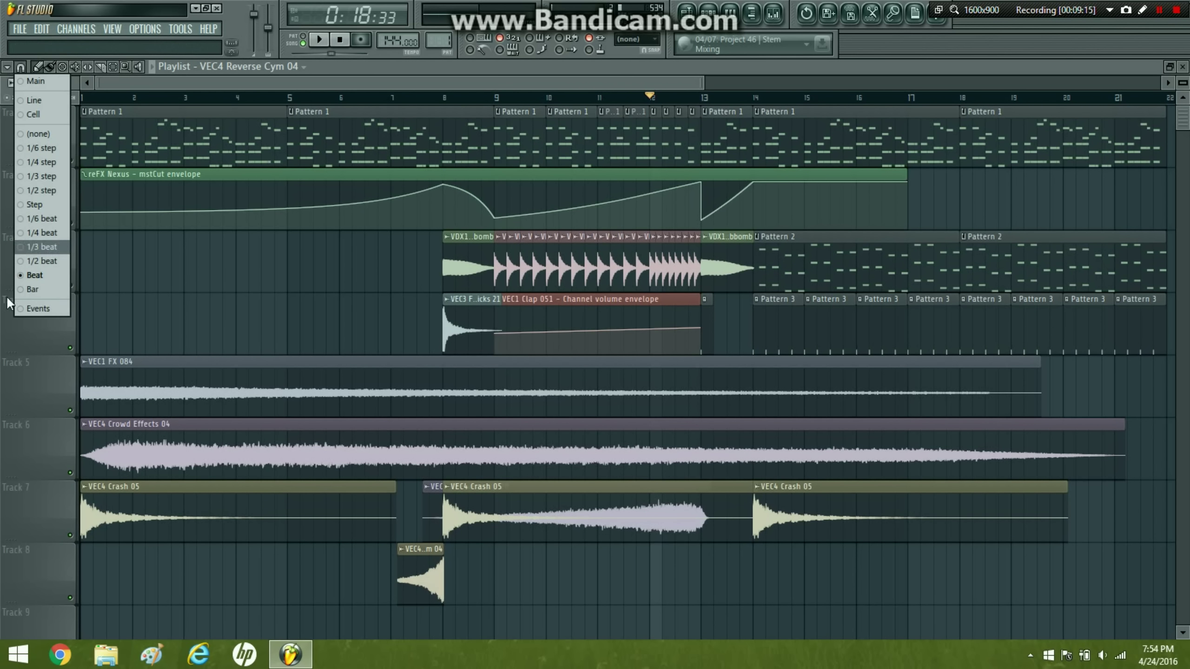
{"action": "left_click", "coordinate": [39, 283]}
{"action": "left_click_drag", "start_coordinate": [425, 573], "coordinate": [719, 572]}
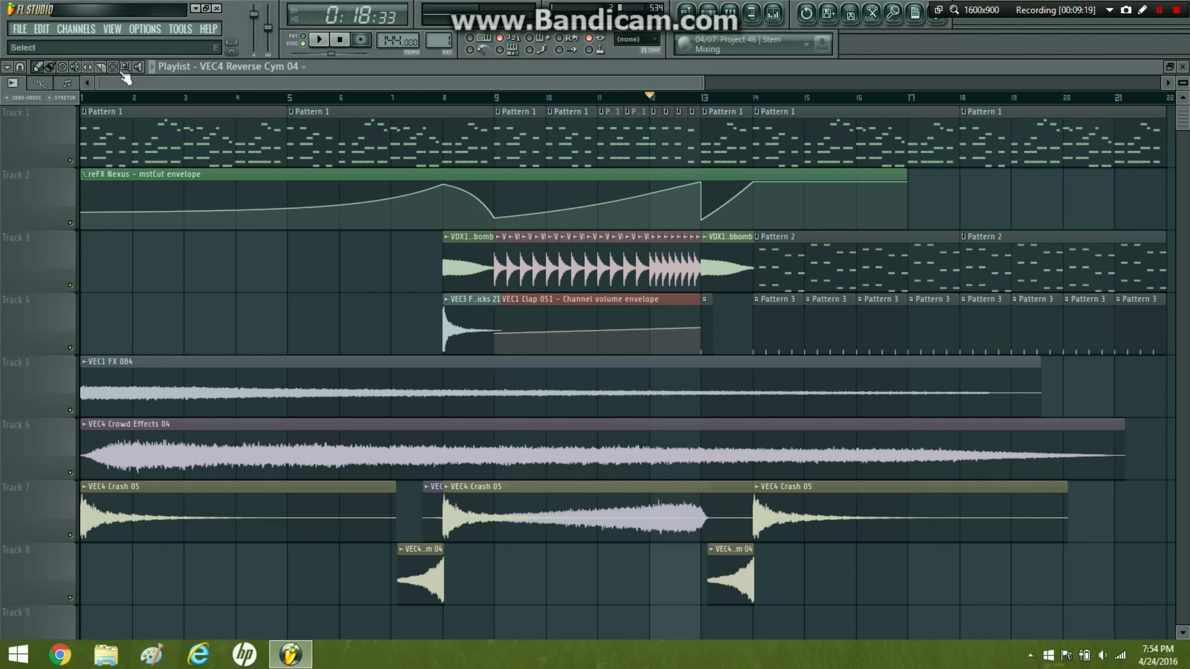
- Move both VEC4 Reverse Cym 04 clips up to Track 7 and open the reverse cymbal's and VEC4 Crash 05's channel settings
{"action": "left_click_drag", "start_coordinate": [390, 578], "coordinate": [868, 565]}
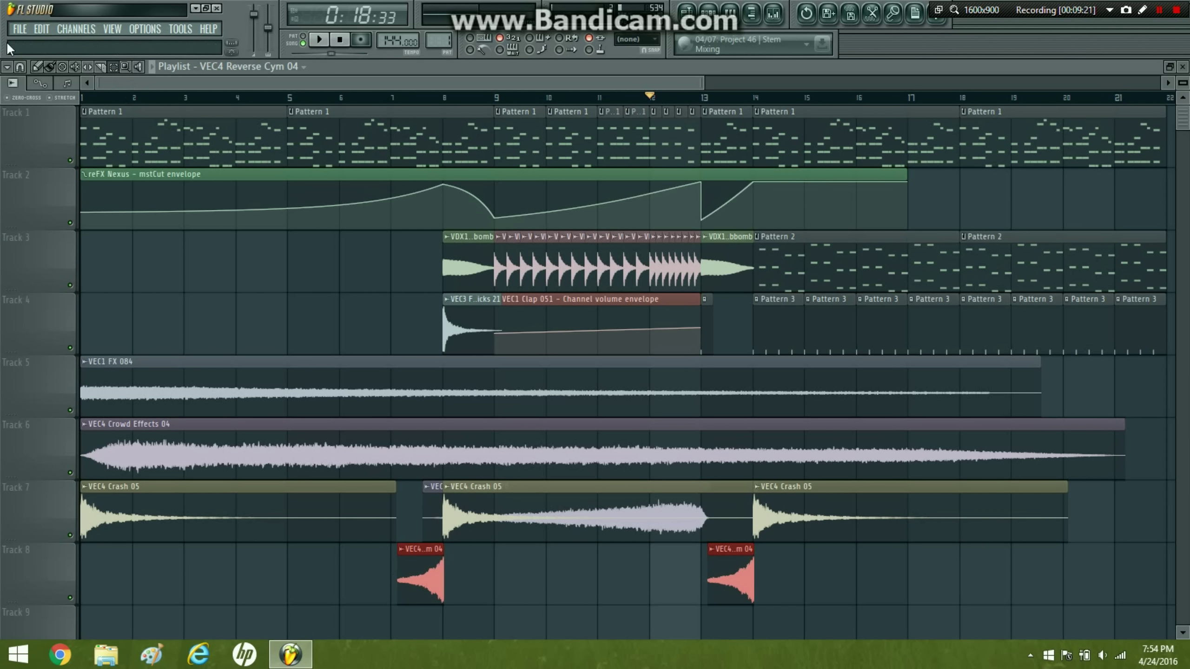
{"action": "left_click_drag", "start_coordinate": [430, 565], "coordinate": [430, 511]}
{"action": "double_click", "coordinate": [410, 517]}
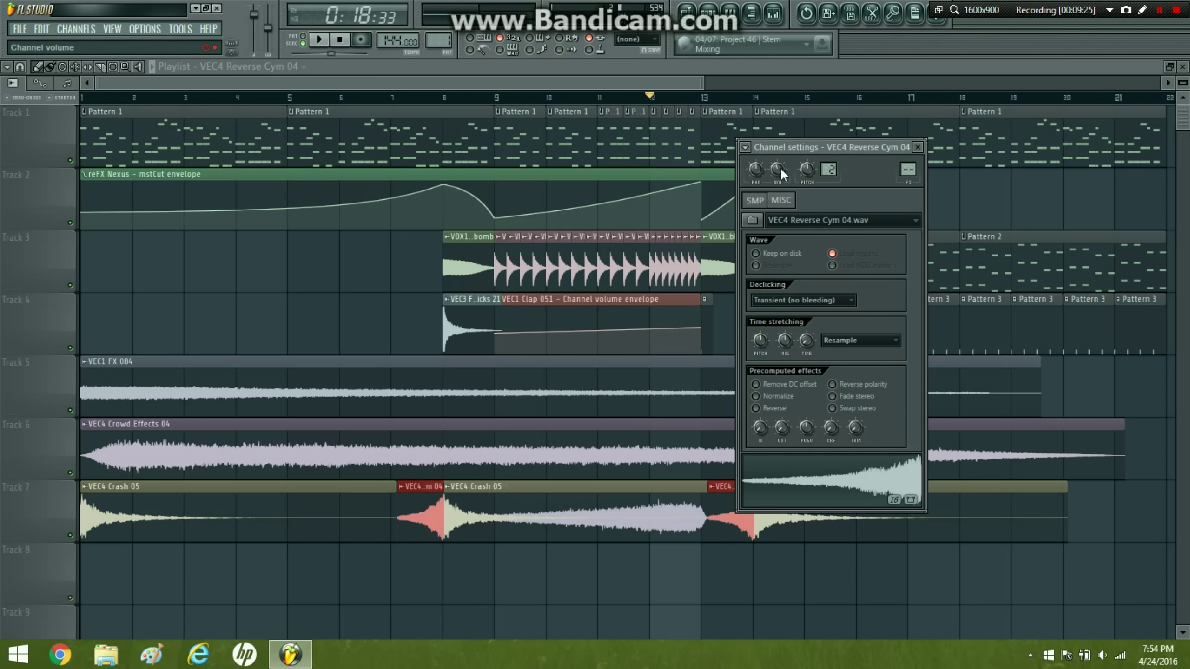
{"action": "double_click", "coordinate": [967, 532]}
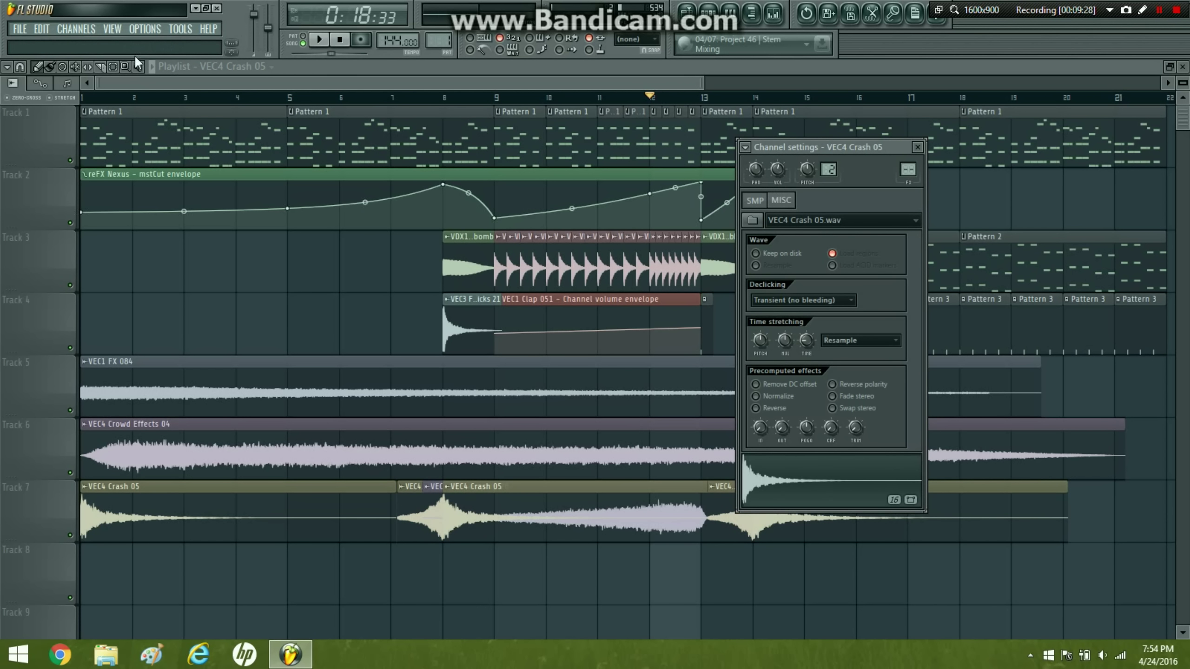
- Play the arrangement from bar 1 and check the channel settings of VEC4 Reverse Cym 04
{"action": "left_click", "coordinate": [87, 99]}
{"action": "left_click", "coordinate": [322, 40]}
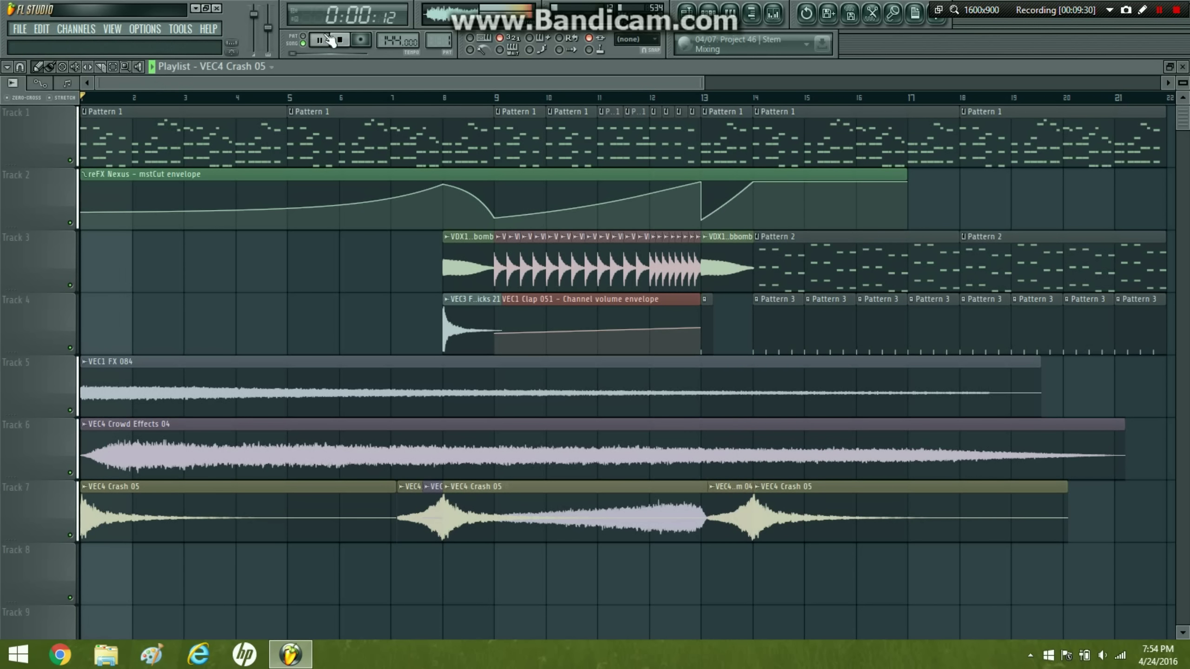
{"action": "left_click", "coordinate": [240, 119]}
{"action": "left_click", "coordinate": [301, 276]}
{"action": "right_click", "coordinate": [301, 277]}
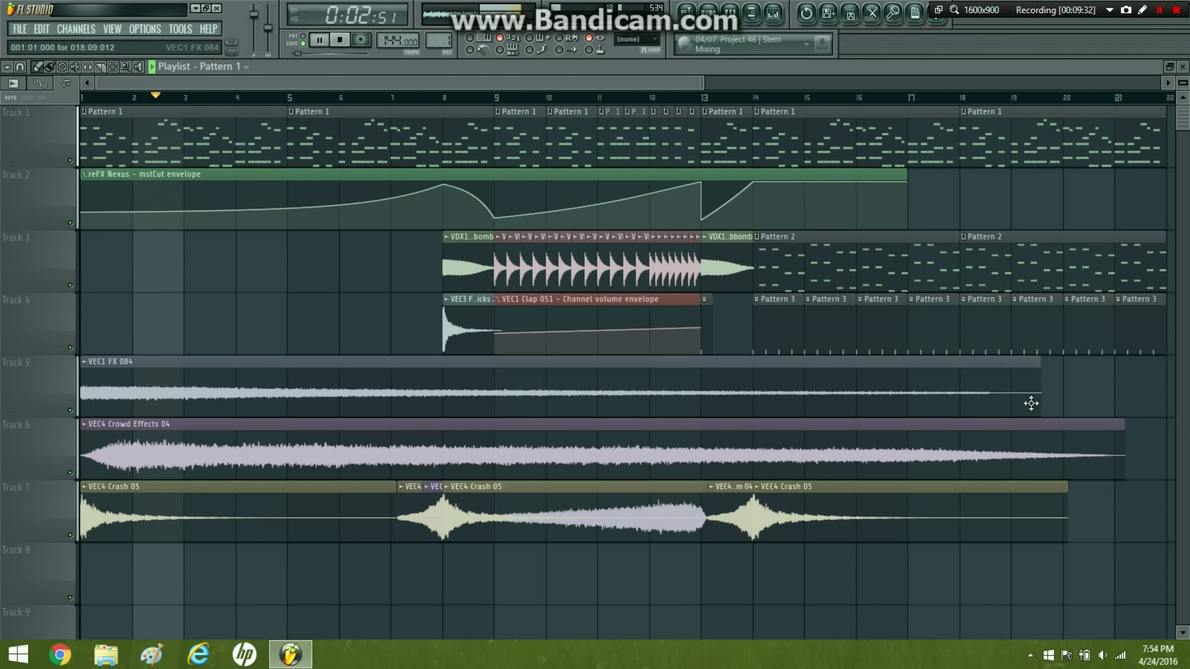
{"action": "left_click", "coordinate": [1105, 390]}
{"action": "right_click", "coordinate": [1105, 390]}
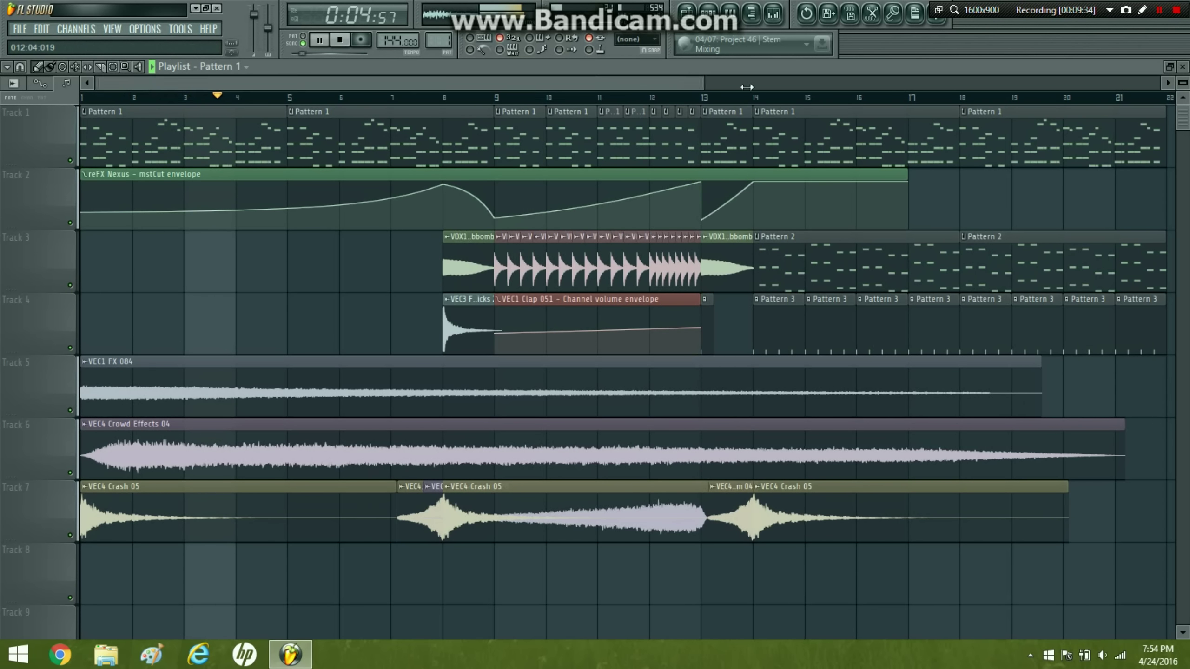
{"action": "scroll", "coordinate": [869, 150], "scroll_direction": "down", "scroll_amount": 3}
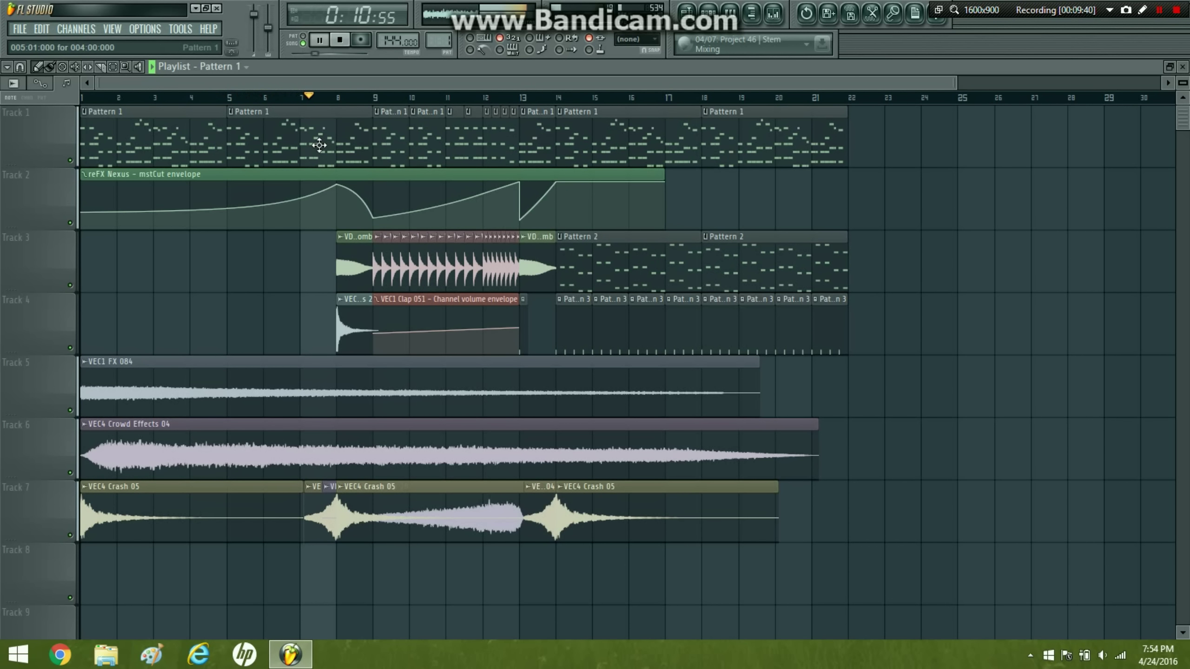
{"action": "double_click", "coordinate": [536, 500]}
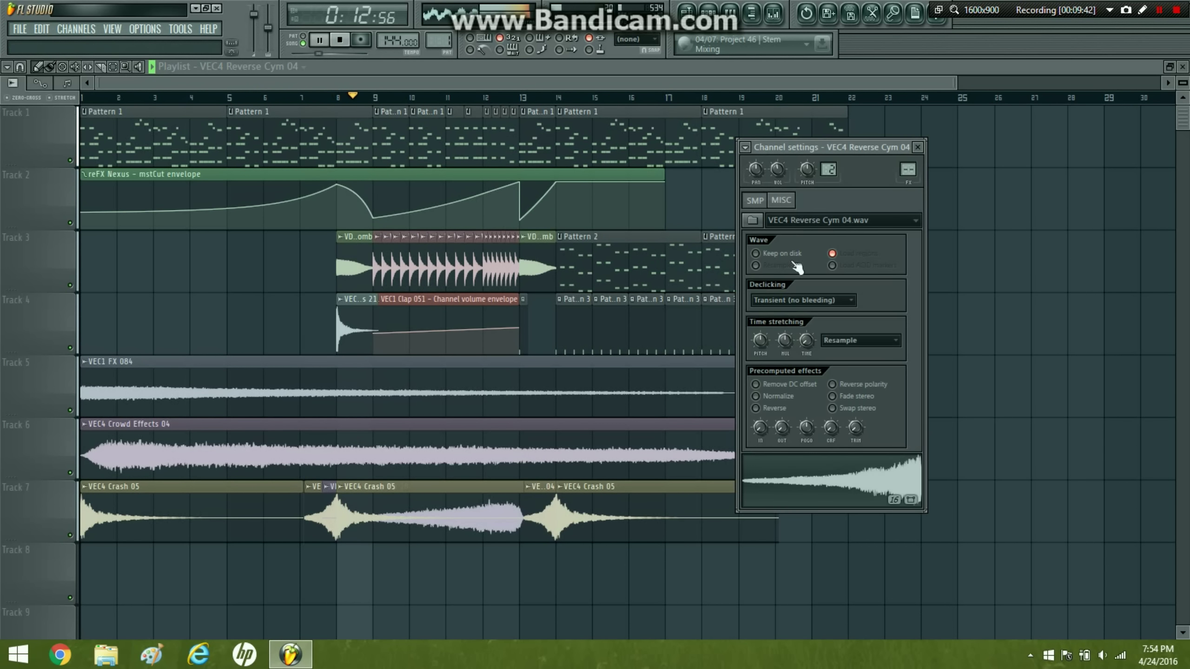
{"action": "left_click", "coordinate": [960, 128]}
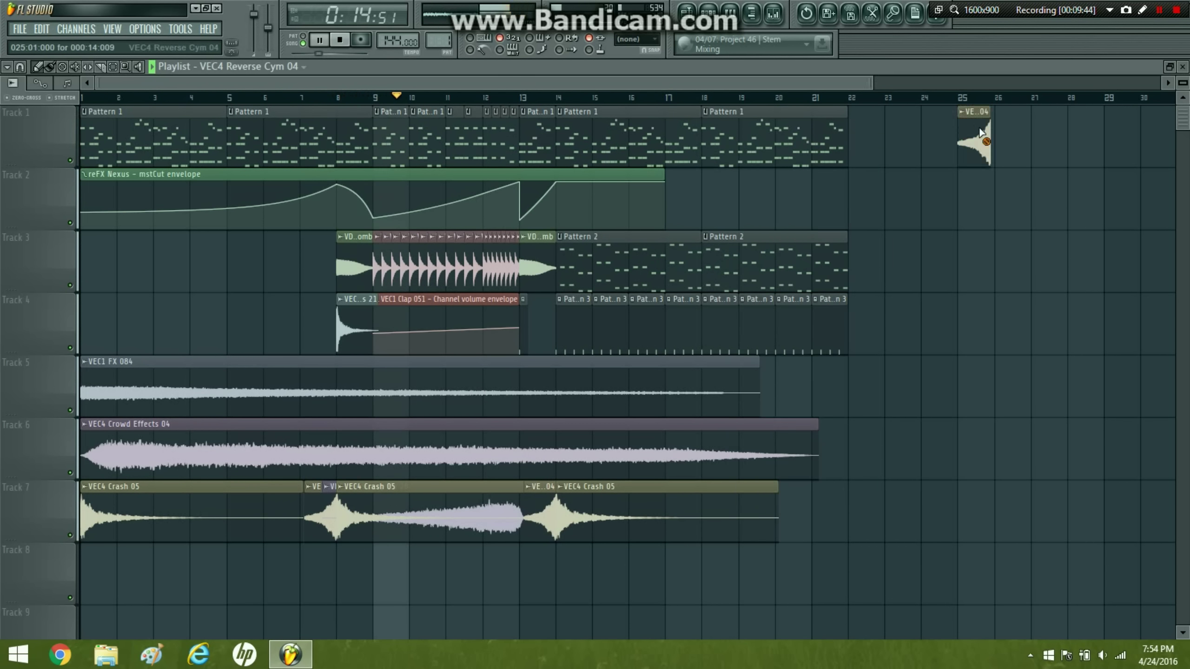
{"action": "right_click", "coordinate": [961, 130]}
- Try the bar 8 crash and its reverse cymbal one bar later at bar 9, and replay the transition
{"action": "mouse_move", "coordinate": [363, 505]}
{"action": "left_mouse_down"}
{"action": "mouse_move", "coordinate": [387, 505]}
{"action": "mouse_move", "coordinate": [338, 515]}
{"action": "mouse_move", "coordinate": [358, 519]}
{"action": "left_mouse_up"}
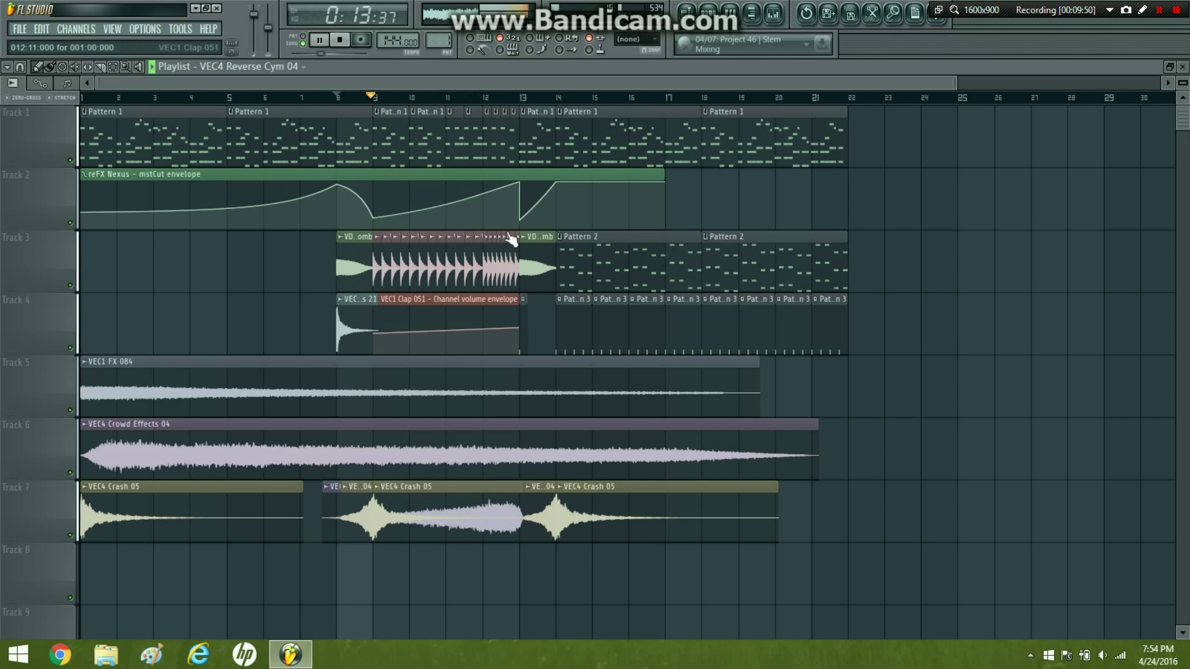
{"action": "mouse_move", "coordinate": [346, 498]}
{"action": "left_mouse_down"}
{"action": "mouse_move", "coordinate": [324, 497]}
{"action": "mouse_move", "coordinate": [370, 497]}
{"action": "left_mouse_up"}
{"action": "left_click", "coordinate": [322, 96]}
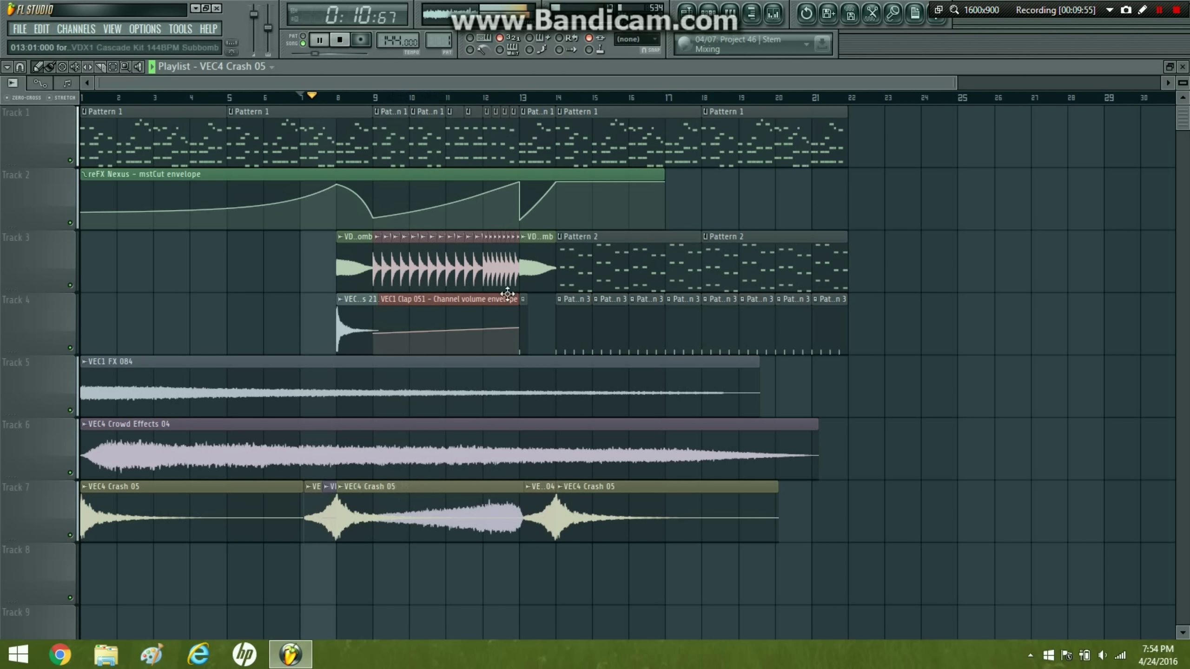
- Try a straight slope between bars 8 and 9 of the mstCut envelope, play from bar 7, and restore the curve
{"action": "left_click", "coordinate": [353, 150]}
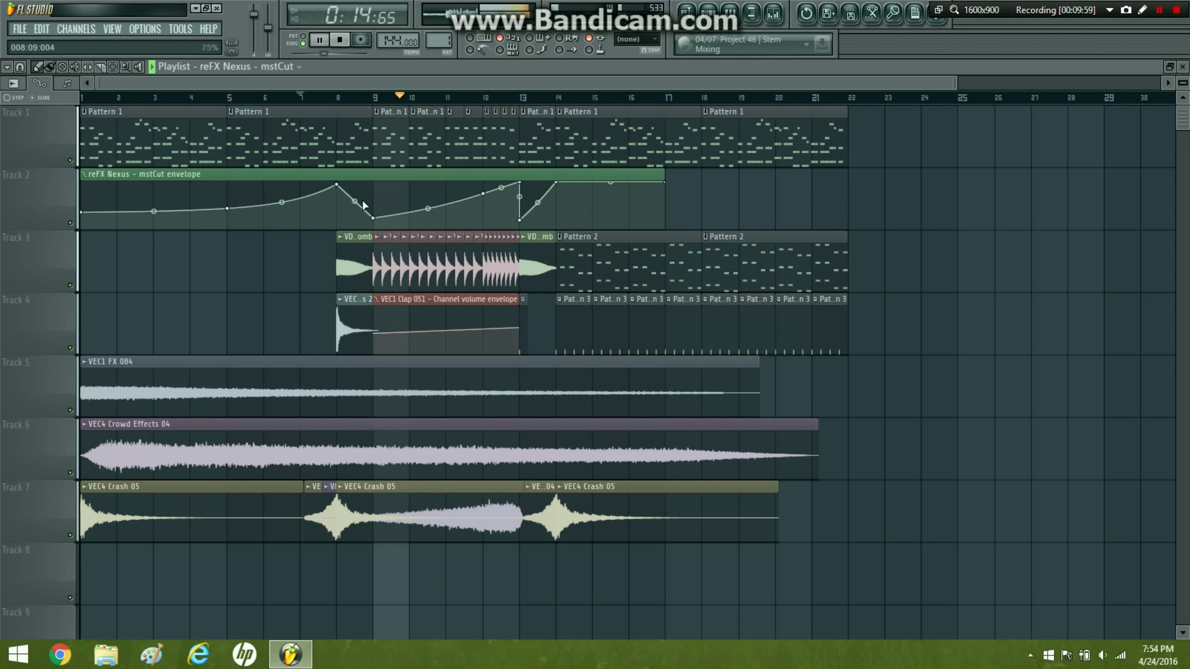
{"action": "key", "text": "space"}
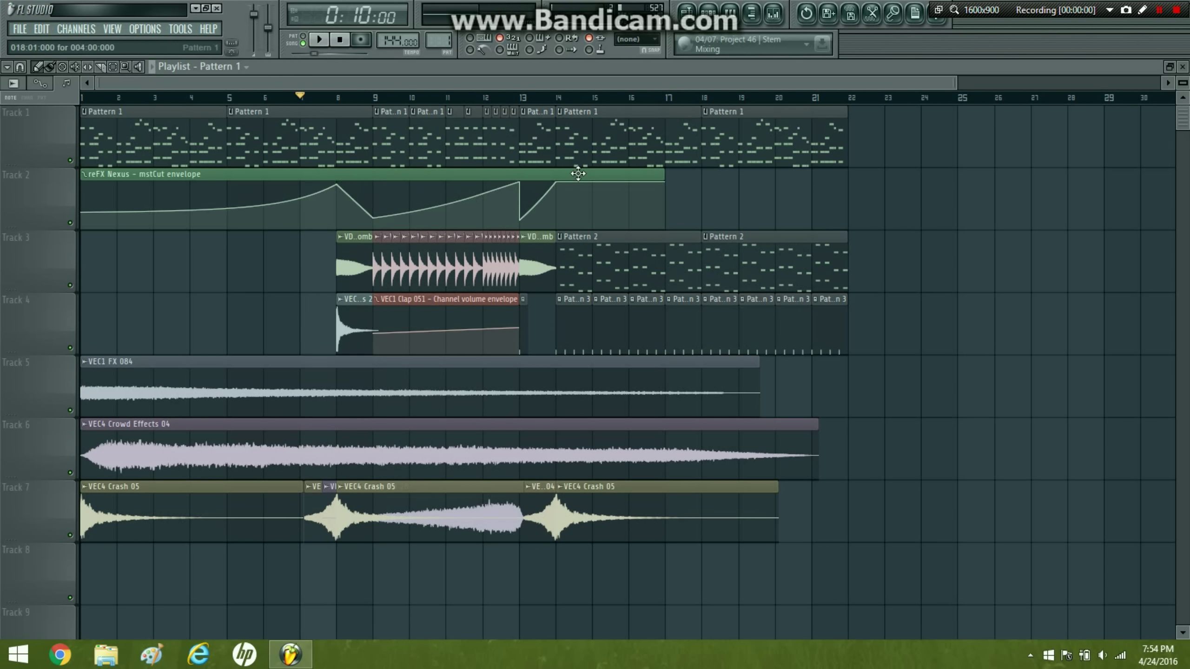
{"action": "left_click", "coordinate": [323, 41]}
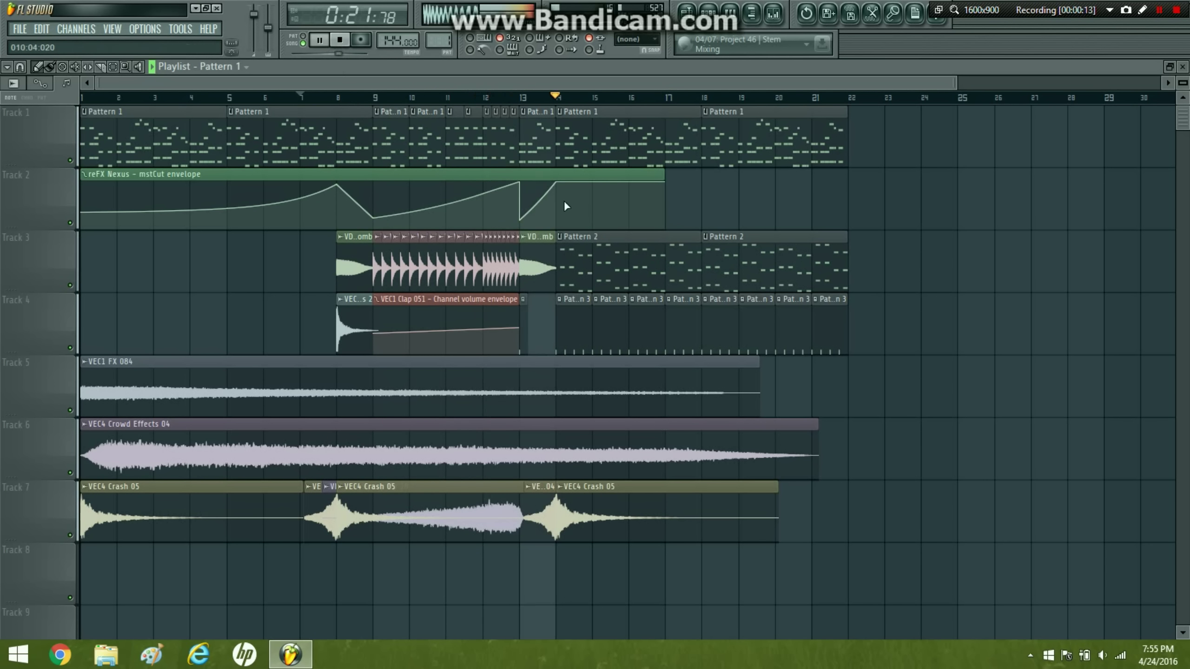
{"action": "left_click", "coordinate": [354, 197]}
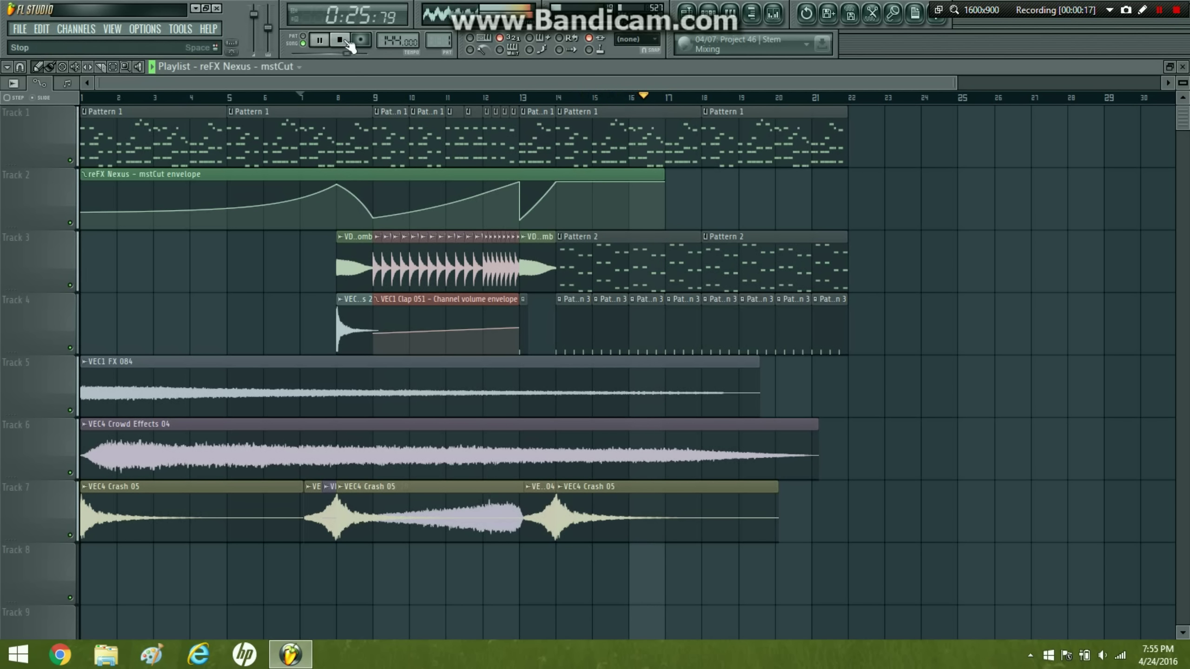
{"action": "left_click", "coordinate": [348, 42]}
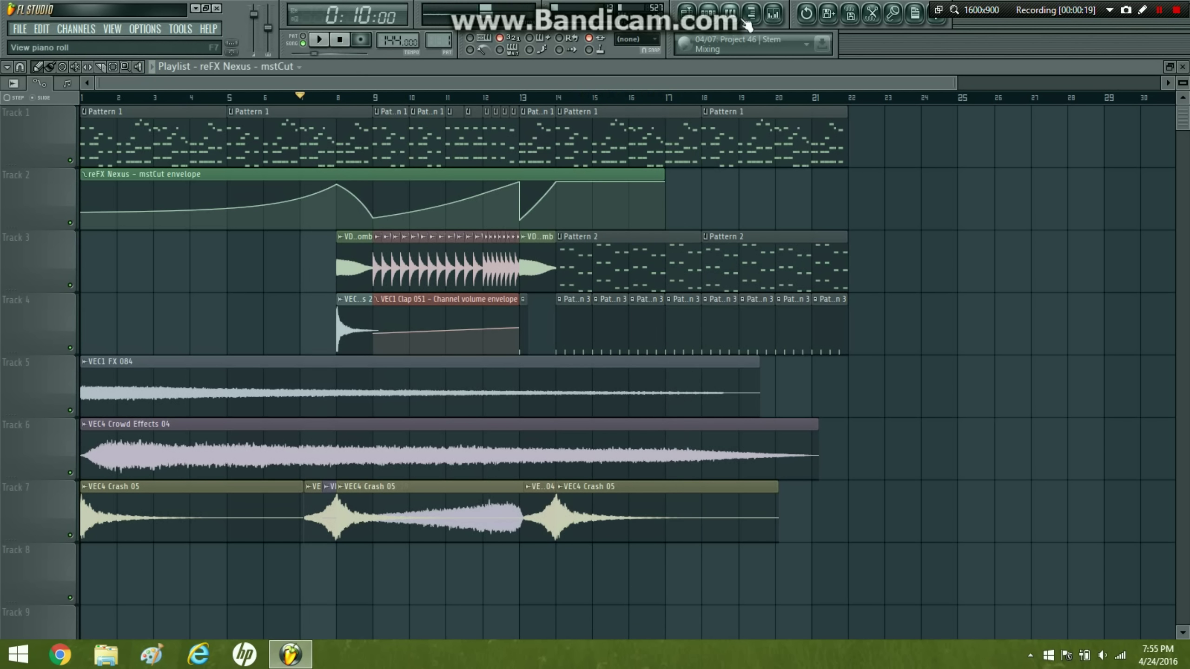
- Show the sample browser and collapse the Vengeance Misc or Unknown folder
{"action": "key", "text": "alt+F8"}
{"action": "scroll", "coordinate": [111, 356], "scroll_direction": "up", "scroll_amount": 5}
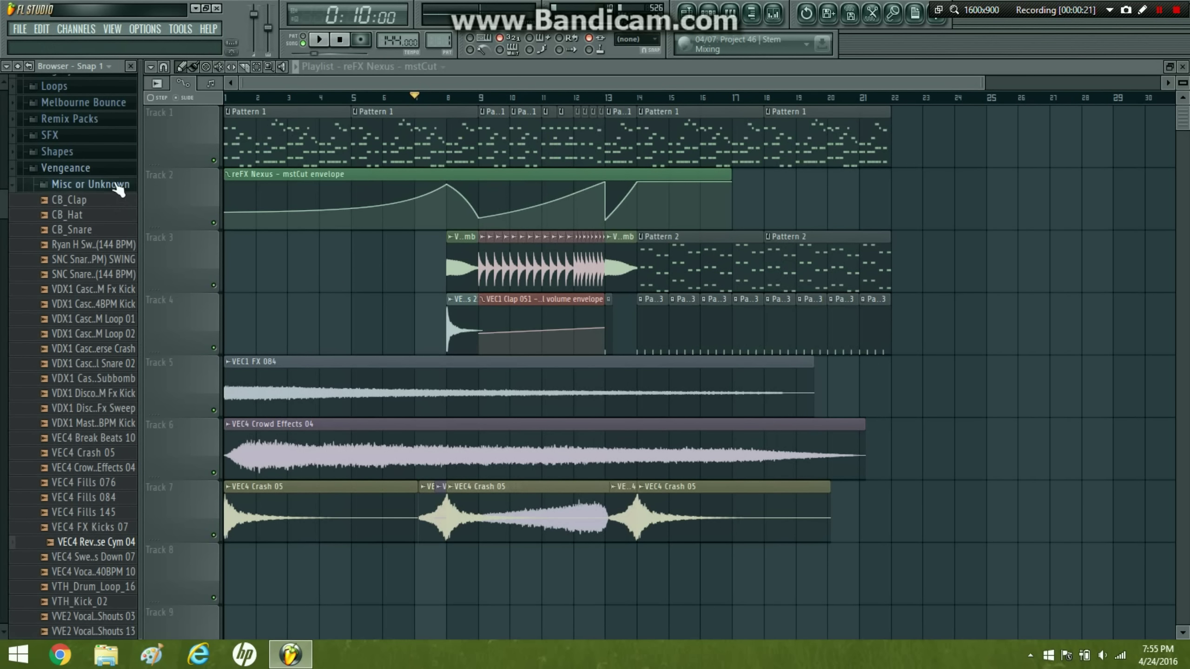
{"action": "left_click", "coordinate": [118, 185]}
{"action": "scroll", "coordinate": [120, 362], "scroll_direction": "down", "scroll_amount": 3}
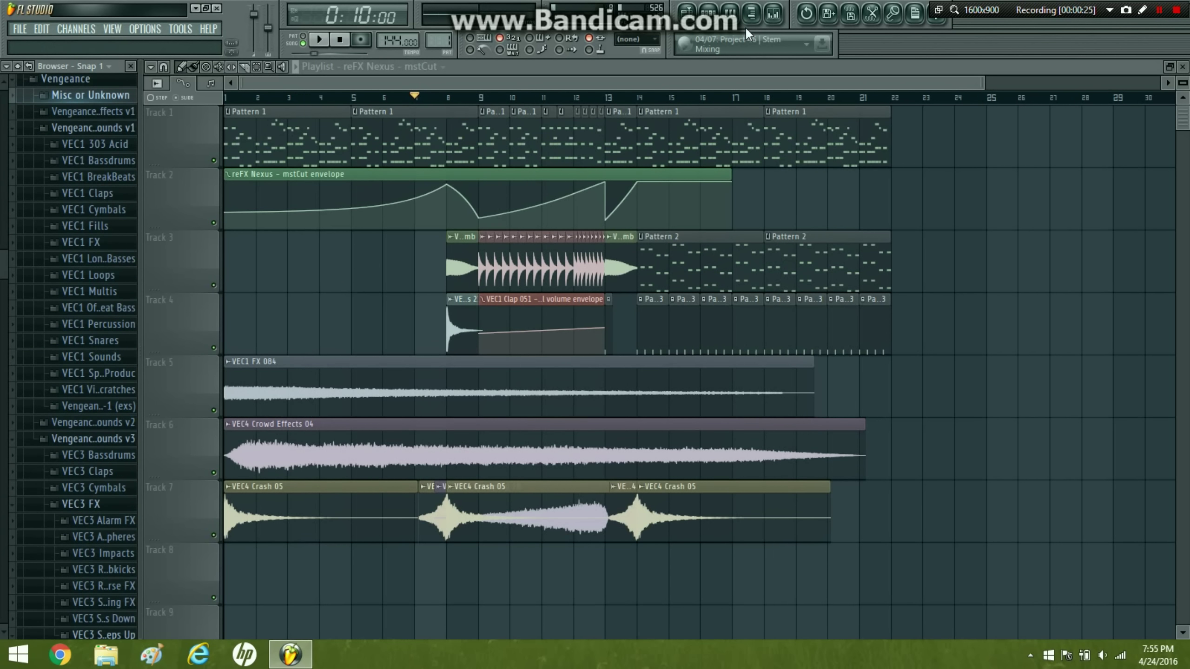
- In the mixer, raise reFX Nexus and reFX Nexus #2 slightly and set reFX Nexus #3 to 59% (-10.1 dB)
{"action": "left_click", "coordinate": [773, 14]}
{"action": "left_click", "coordinate": [259, 509]}
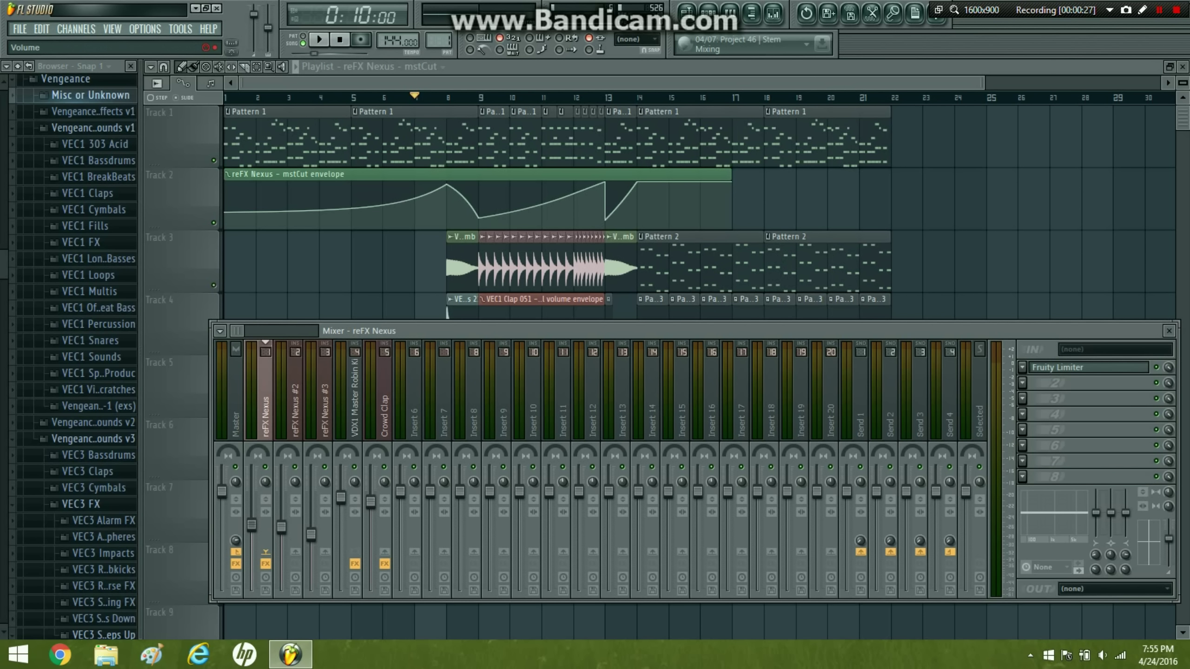
{"action": "left_click", "coordinate": [282, 526]}
{"action": "left_click", "coordinate": [310, 532]}
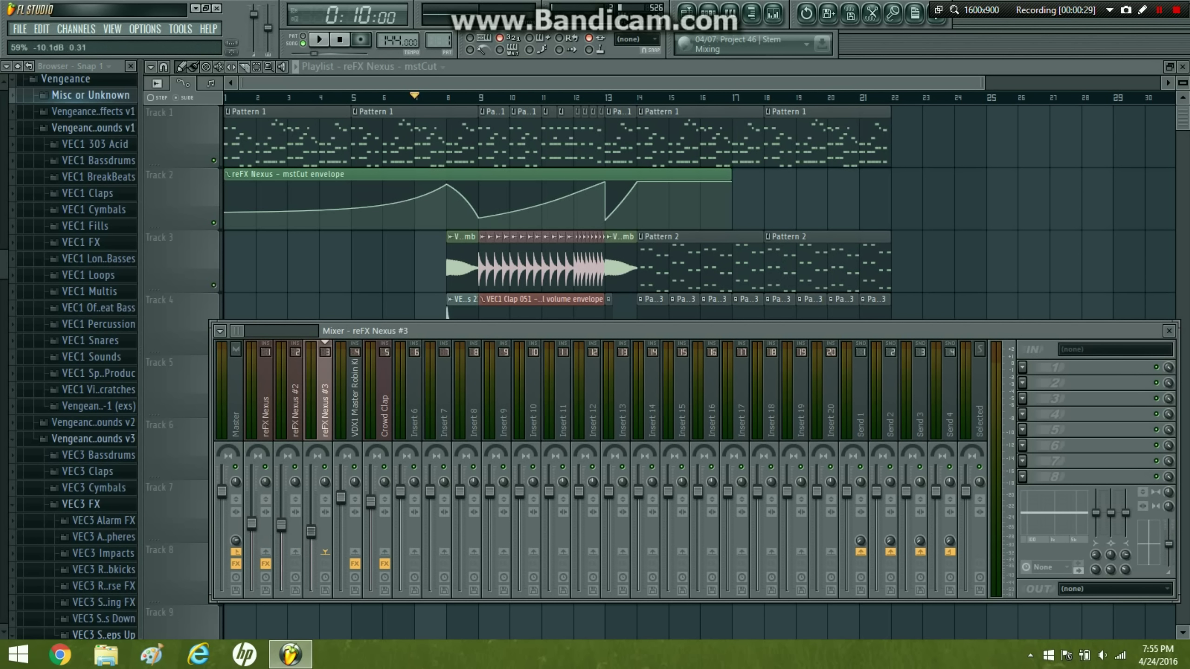
{"action": "left_click", "coordinate": [250, 523]}
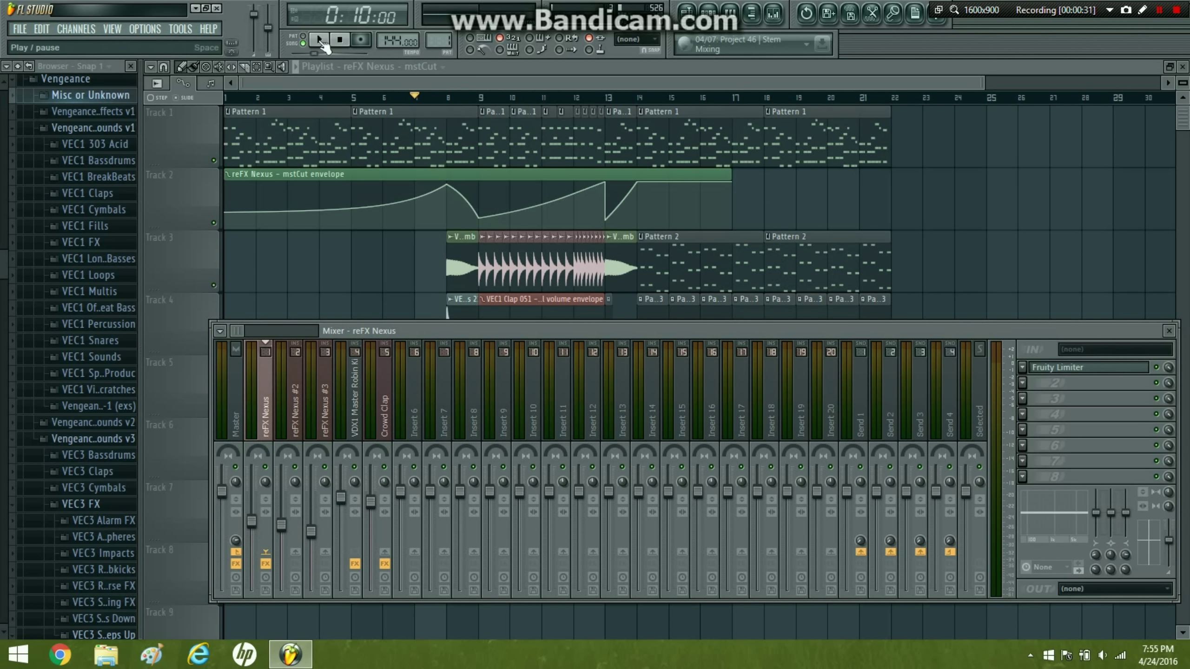
- Play the drop from bar 13 with the adjusted Nexus levels and stop playback
{"action": "left_click", "coordinate": [320, 41]}
{"action": "left_click", "coordinate": [608, 98]}
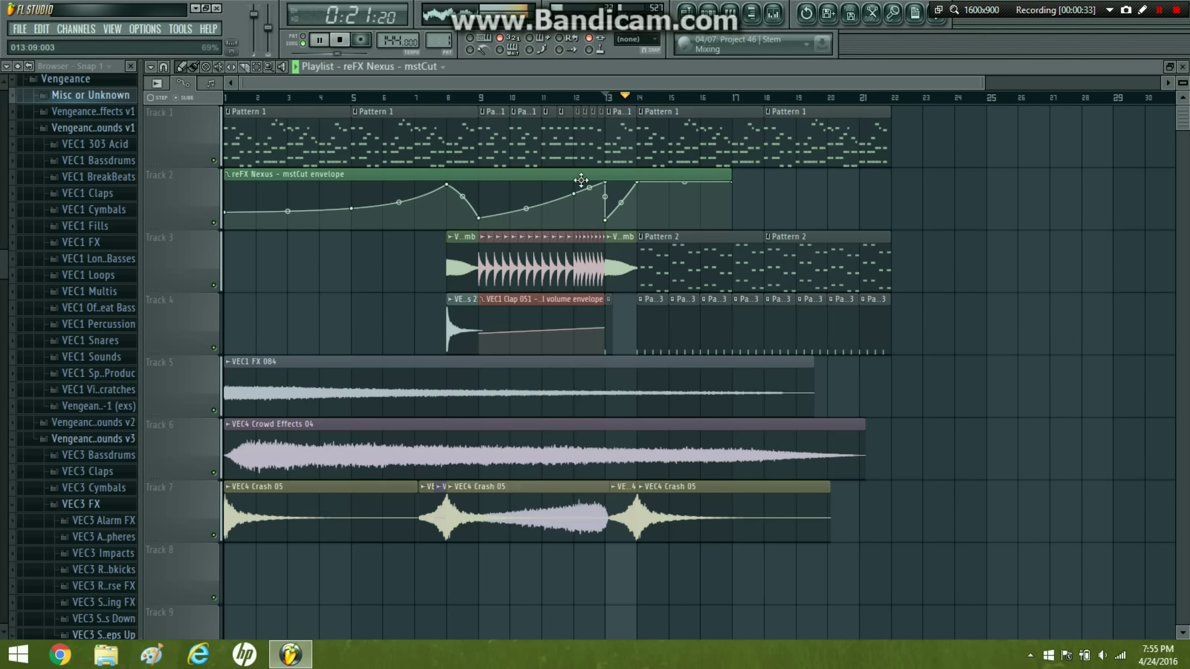
{"action": "left_click", "coordinate": [351, 42]}
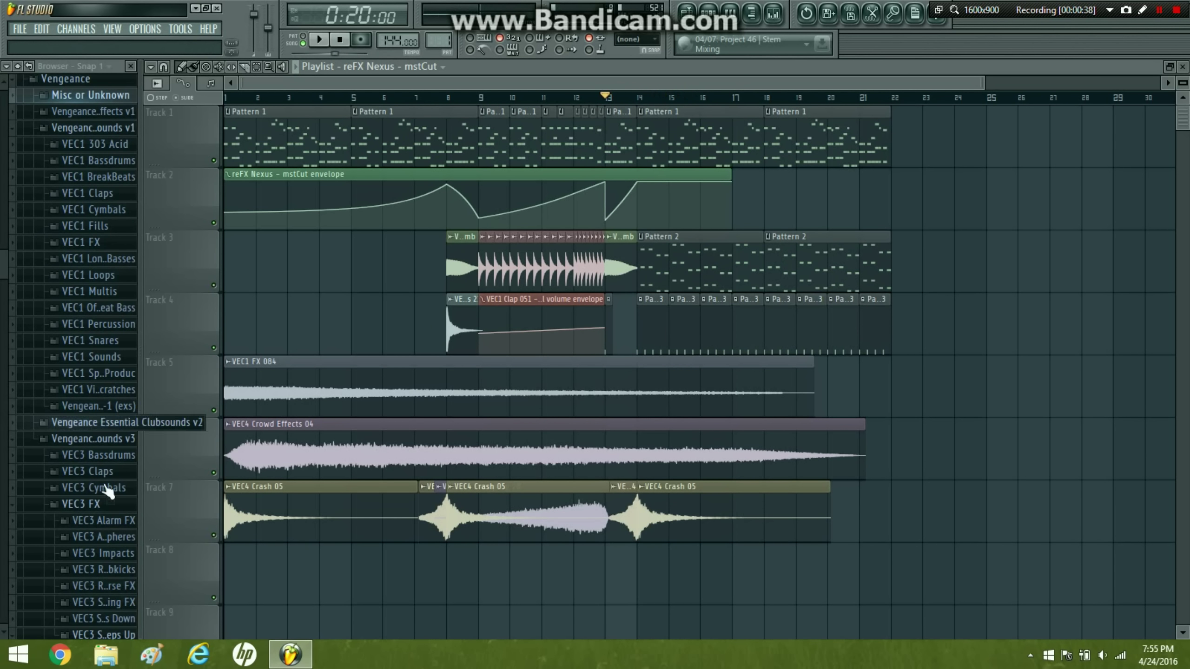
- Look into the VEC1 Loops folder, and collapse it and the VEC3 Sweeps Up folder
{"action": "left_click", "coordinate": [109, 277]}
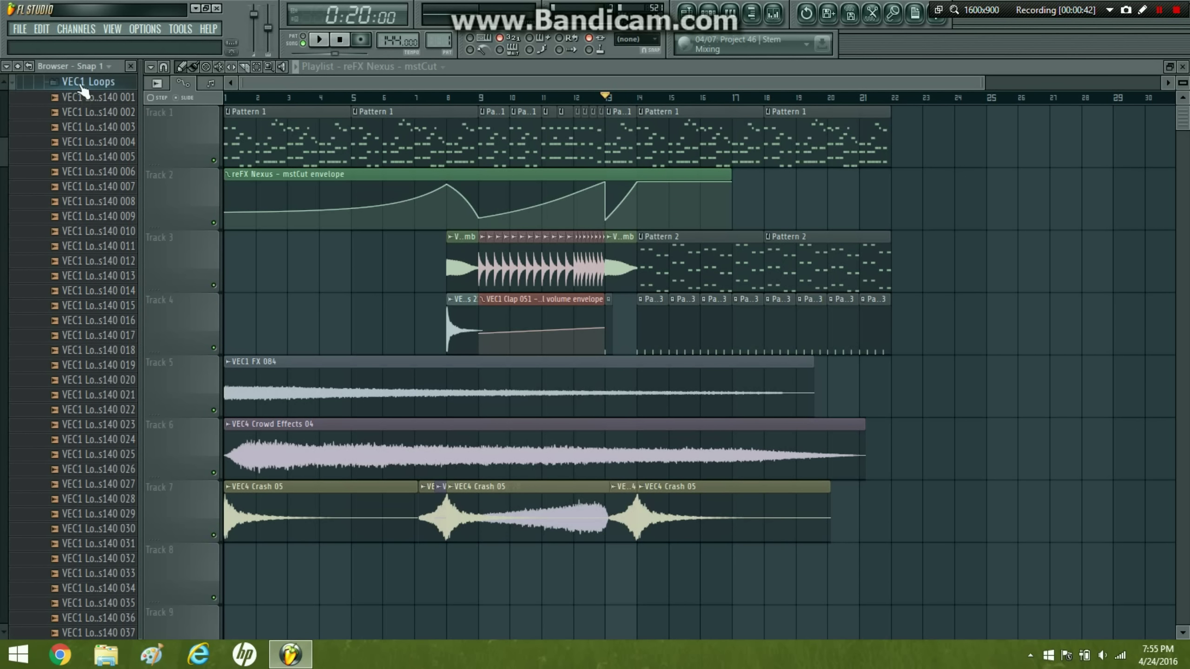
{"action": "left_click", "coordinate": [81, 86]}
{"action": "scroll", "coordinate": [99, 430], "scroll_direction": "down", "scroll_amount": 4}
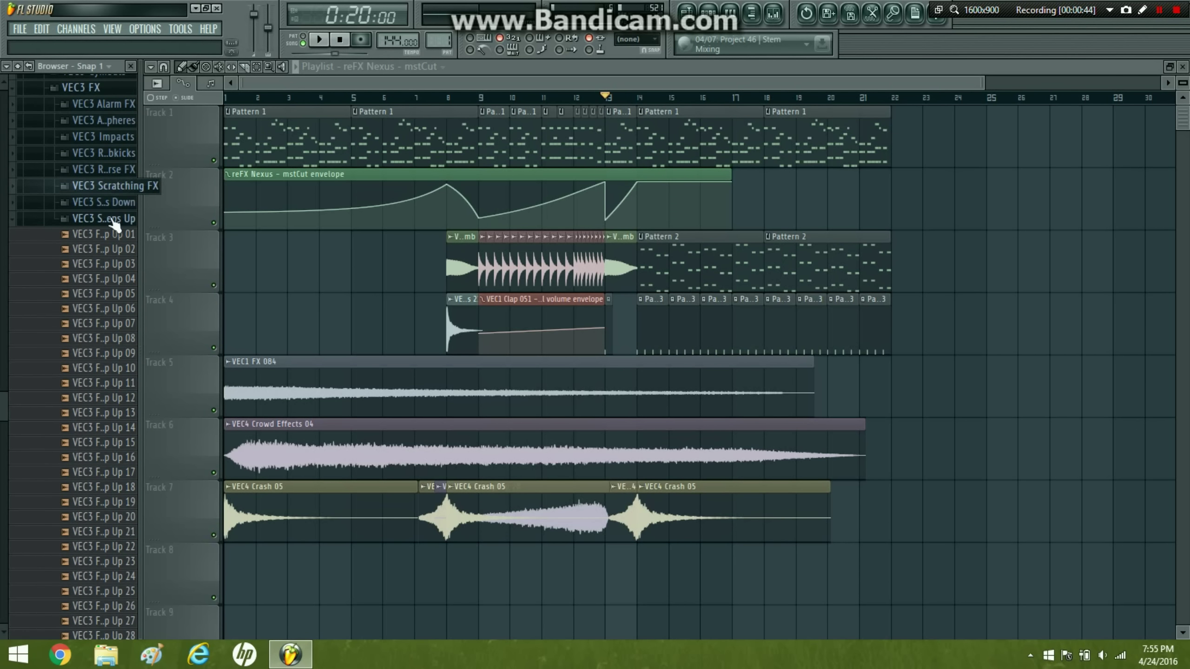
{"action": "left_click", "coordinate": [113, 219]}
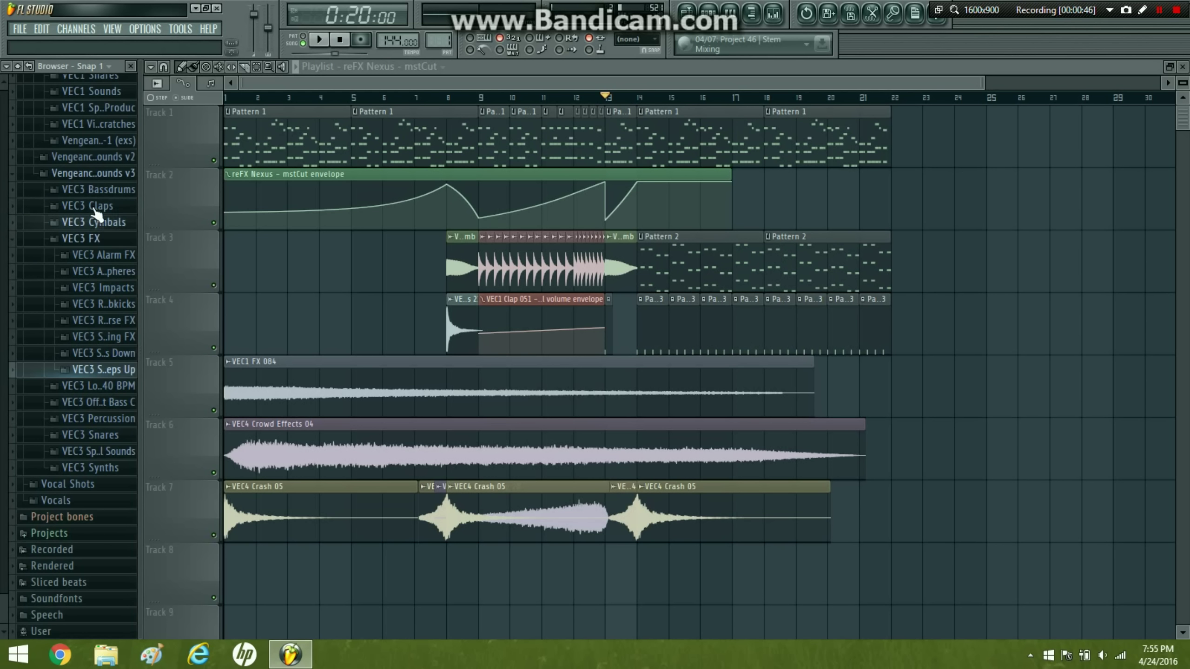
- Expand the VEC3 Loops 140 BPM folder and audition loops 164, 187, 200 and 212
{"action": "left_click", "coordinate": [99, 387]}
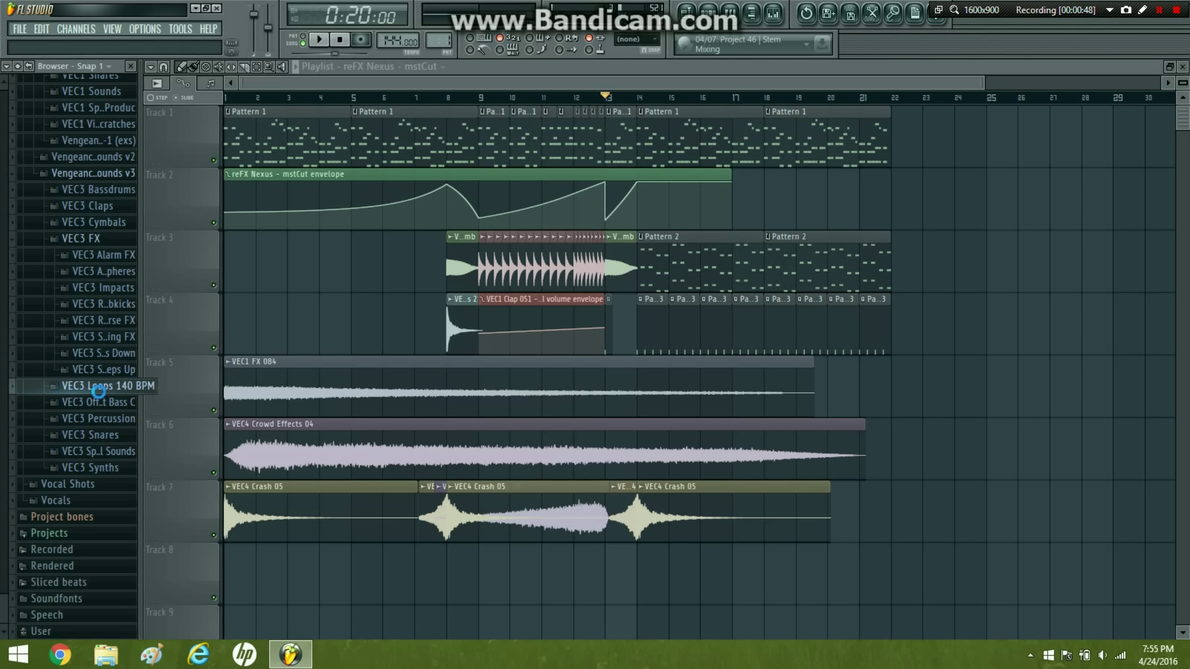
{"action": "scroll", "coordinate": [99, 393], "scroll_direction": "down", "scroll_amount": 9}
{"action": "scroll", "coordinate": [101, 395], "scroll_direction": "up", "scroll_amount": 4}
{"action": "scroll", "coordinate": [100, 395], "scroll_direction": "down", "scroll_amount": 3}
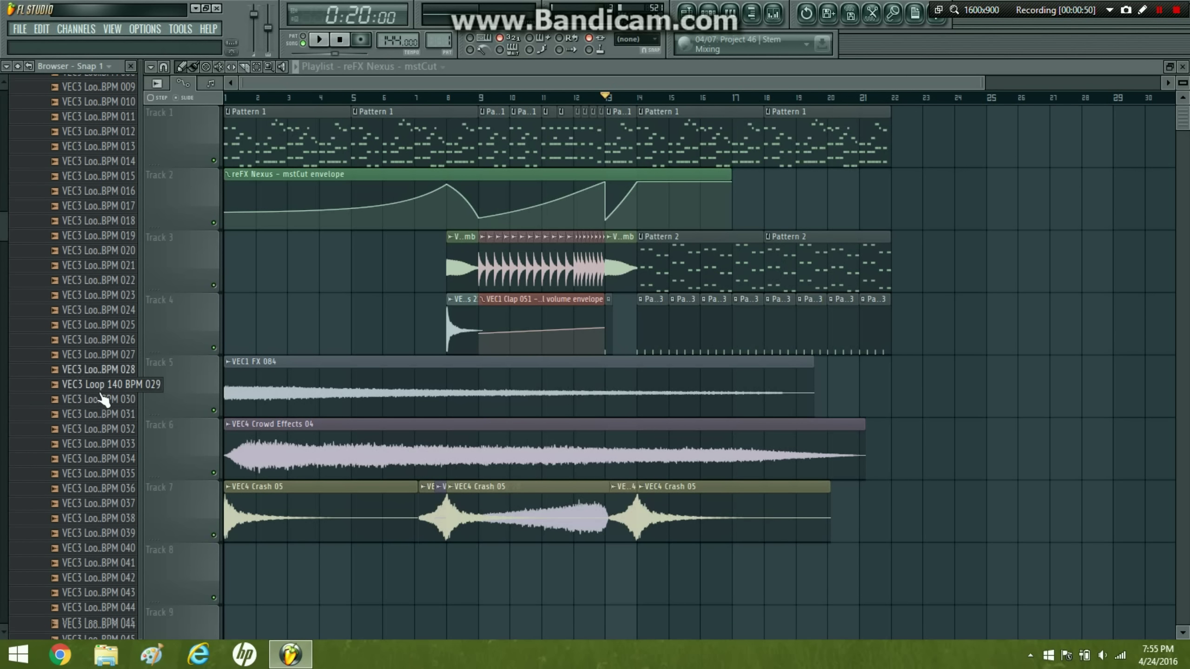
{"action": "scroll", "coordinate": [101, 396], "scroll_direction": "down", "scroll_amount": 20}
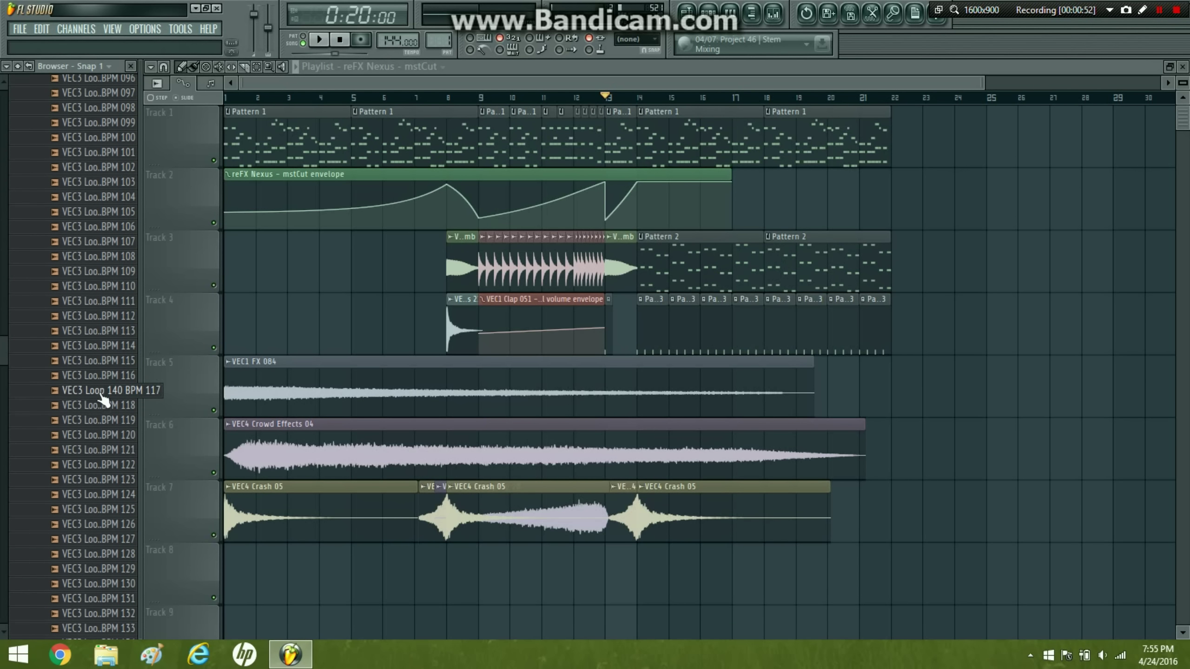
{"action": "scroll", "coordinate": [101, 394], "scroll_direction": "down", "scroll_amount": 16}
{"action": "left_click", "coordinate": [101, 395]}
{"action": "scroll", "coordinate": [103, 415], "scroll_direction": "down", "scroll_amount": 1}
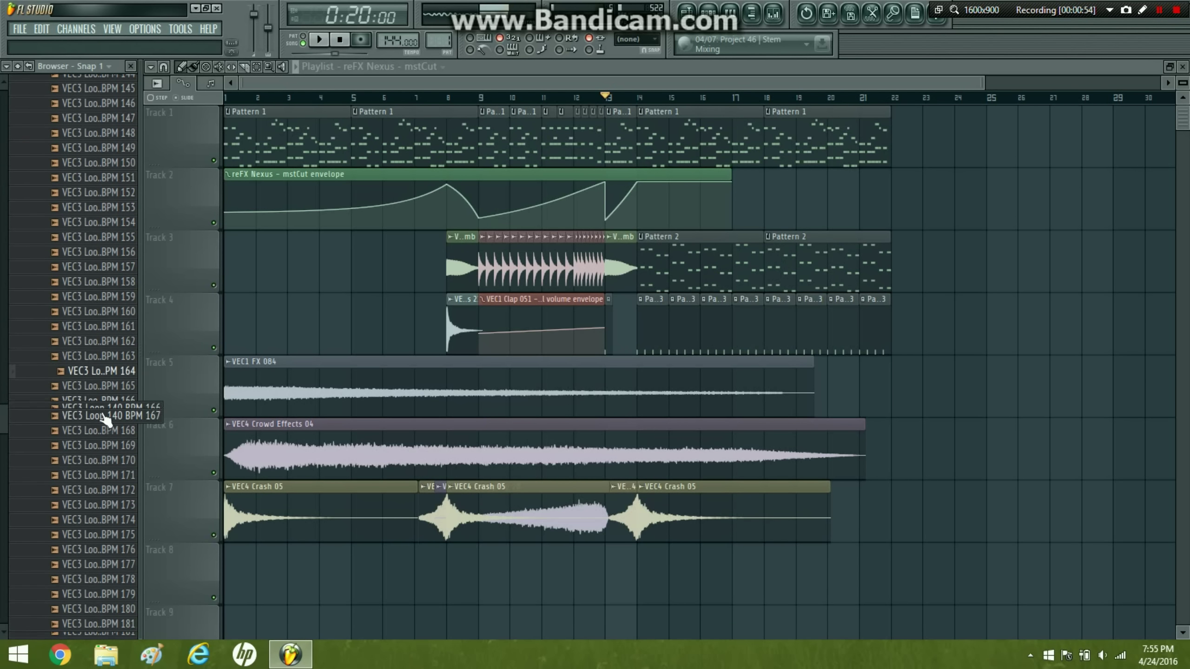
{"action": "scroll", "coordinate": [106, 421], "scroll_direction": "down", "scroll_amount": 7}
{"action": "left_click", "coordinate": [106, 415]}
{"action": "scroll", "coordinate": [106, 431], "scroll_direction": "down", "scroll_amount": 4}
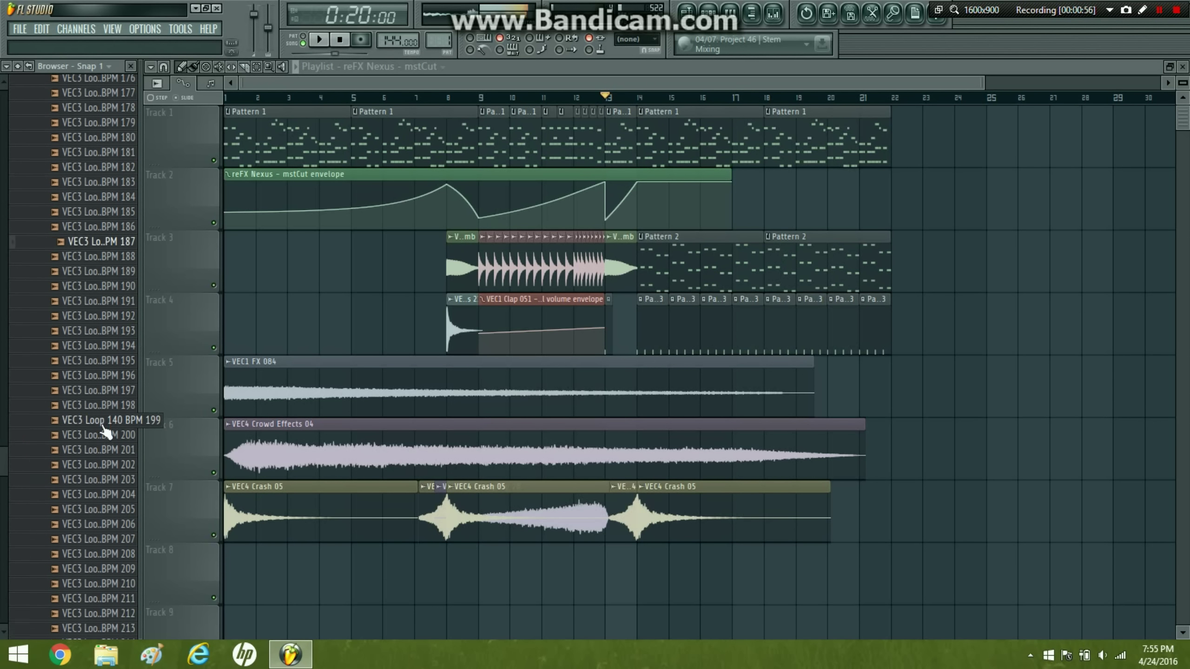
{"action": "left_click", "coordinate": [106, 430]}
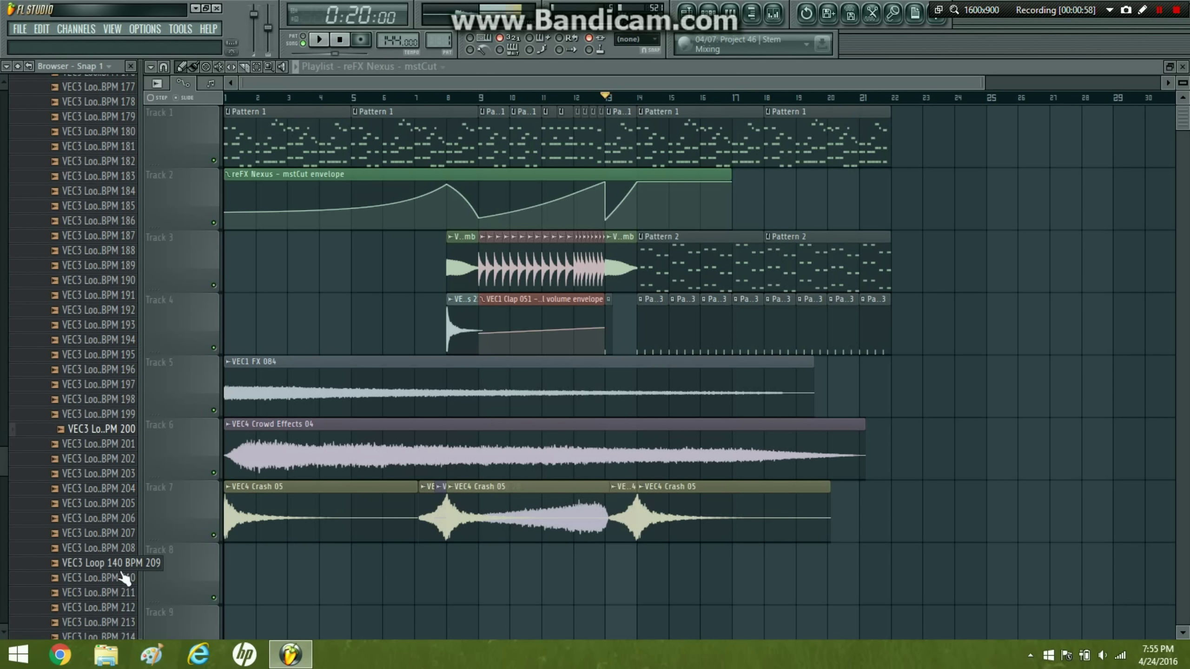
{"action": "left_click", "coordinate": [120, 608]}
{"action": "scroll", "coordinate": [120, 544], "scroll_direction": "down", "scroll_amount": 3}
{"action": "scroll", "coordinate": [121, 515], "scroll_direction": "down", "scroll_amount": 4}
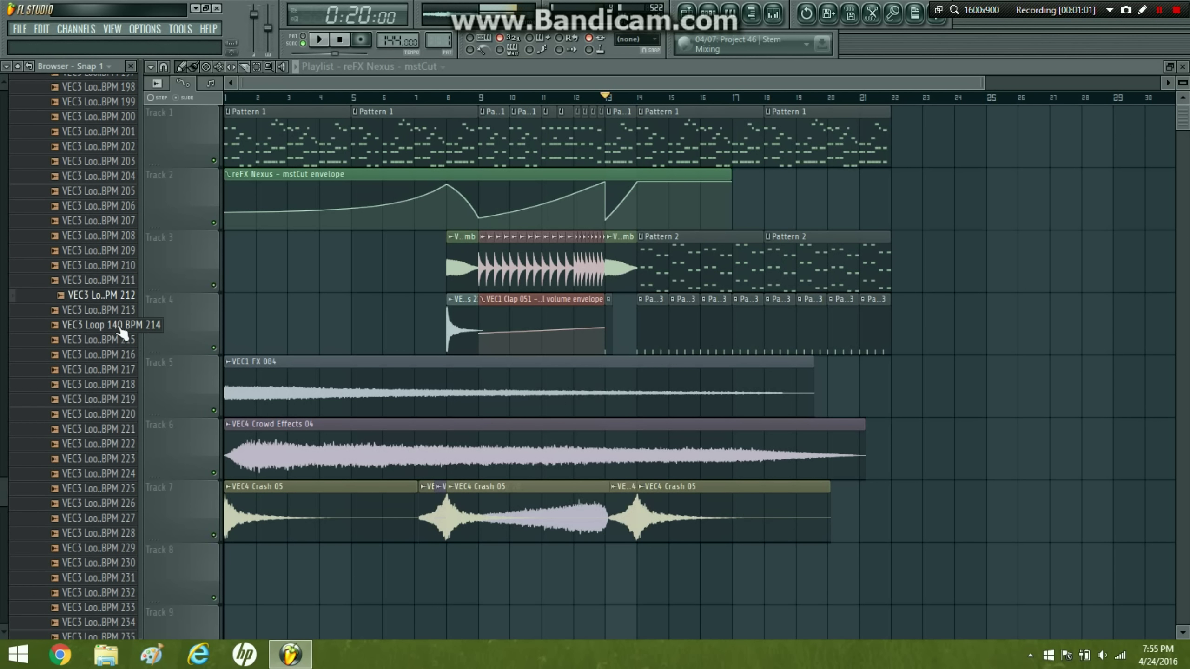
- Audition VEC3 loops 216 and 218 through 227 one after another
{"action": "left_click", "coordinate": [128, 355]}
{"action": "left_click", "coordinate": [124, 388]}
{"action": "left_click", "coordinate": [127, 402]}
{"action": "left_click", "coordinate": [127, 417]}
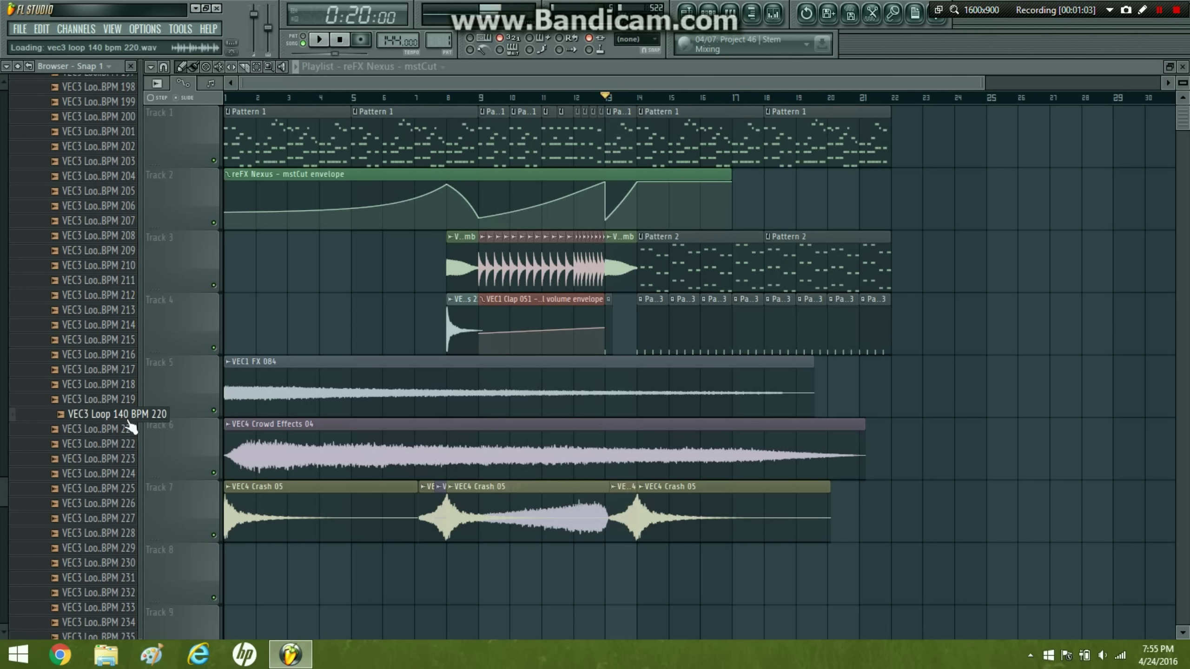
{"action": "left_click", "coordinate": [128, 432]}
{"action": "left_click", "coordinate": [127, 444]}
{"action": "left_click", "coordinate": [128, 459]}
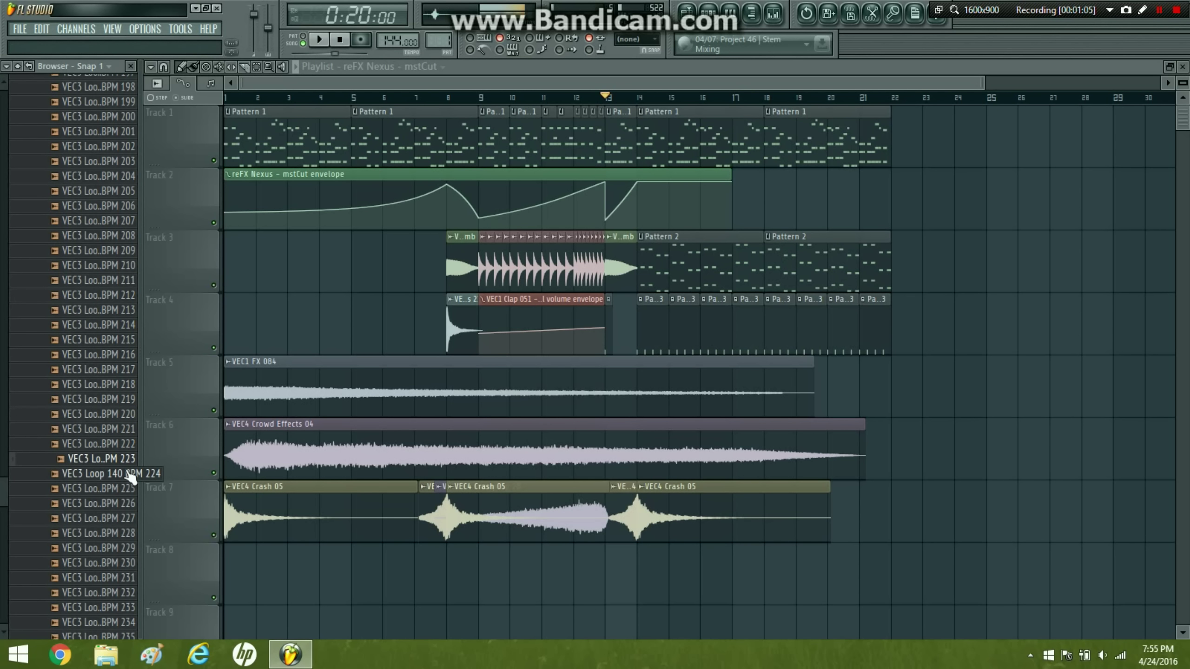
{"action": "left_click", "coordinate": [128, 473]}
{"action": "left_click", "coordinate": [128, 488]}
{"action": "left_click", "coordinate": [128, 503]}
{"action": "left_click", "coordinate": [128, 517]}
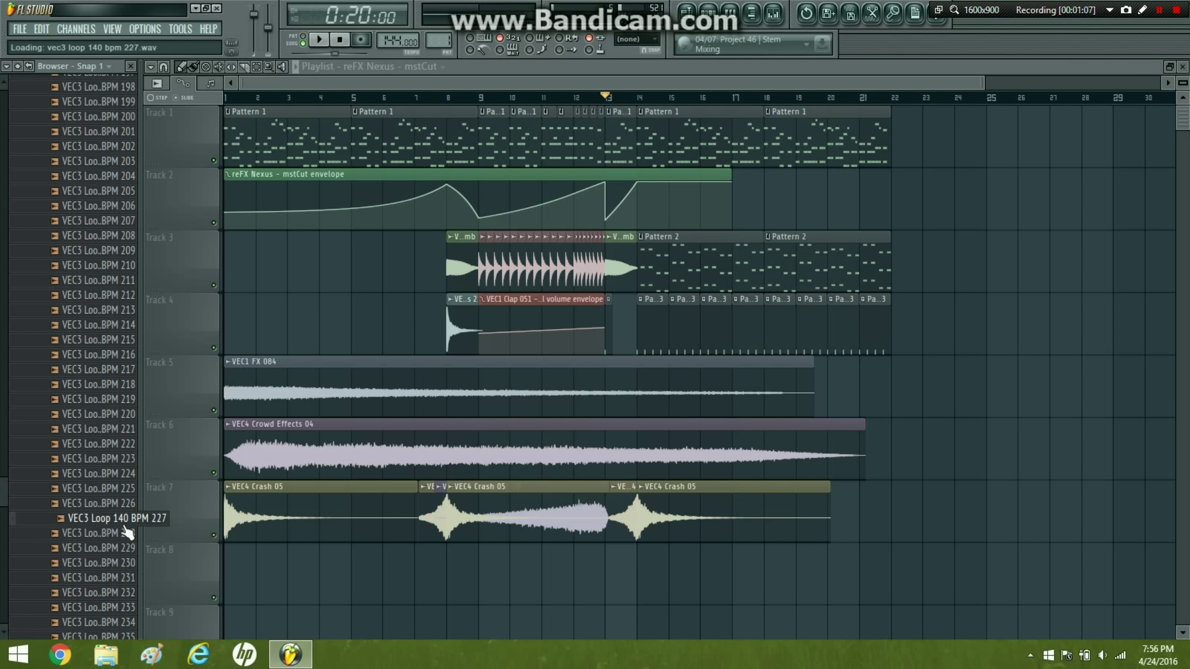
- Audition VEC3 loop 230 and loops 232 through 237
{"action": "scroll", "coordinate": [125, 506], "scroll_direction": "down", "scroll_amount": 3}
{"action": "left_click", "coordinate": [122, 444]}
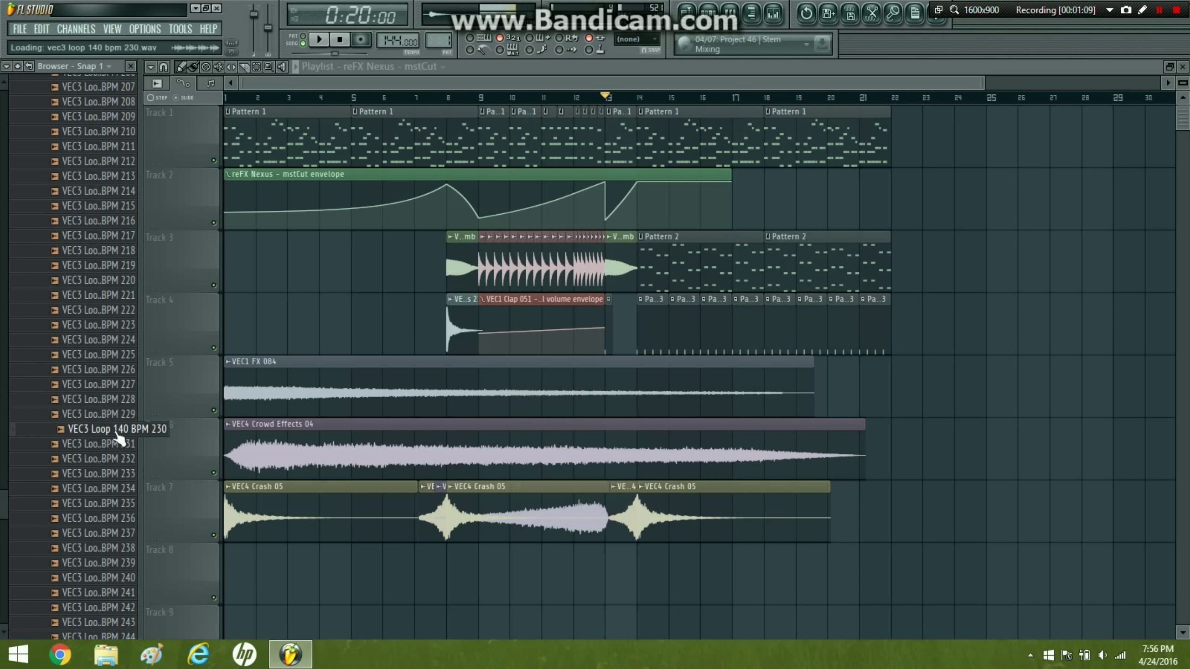
{"action": "left_click", "coordinate": [124, 459]}
{"action": "left_click", "coordinate": [125, 473]}
{"action": "left_click", "coordinate": [125, 489]}
{"action": "left_click", "coordinate": [127, 503]}
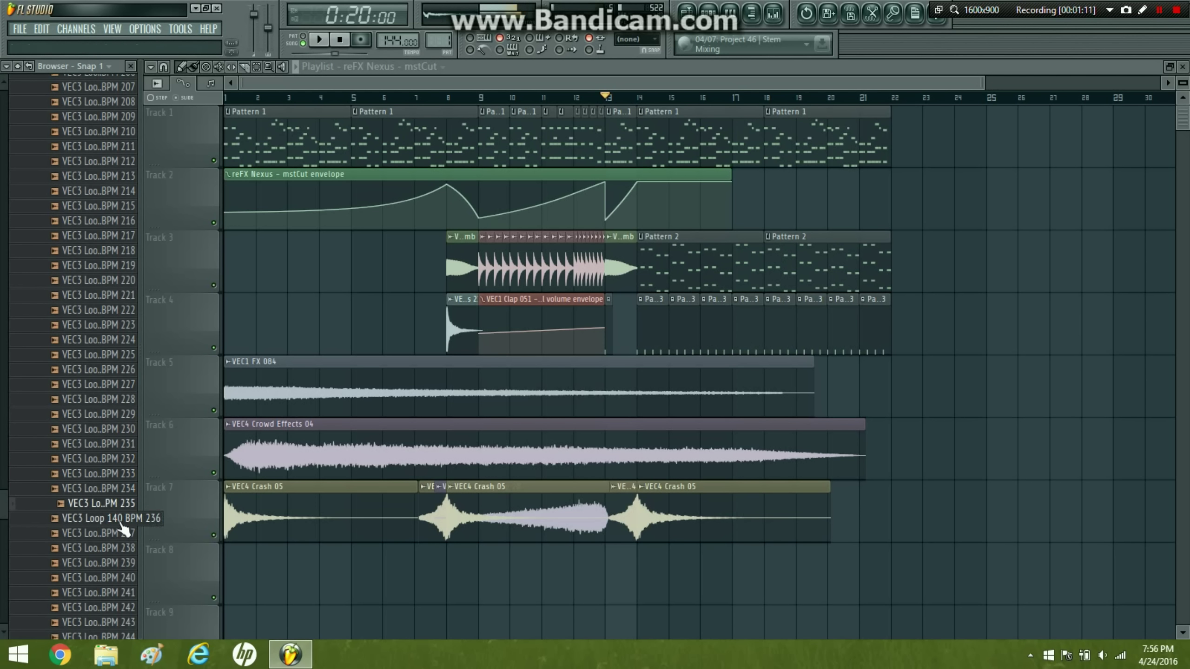
{"action": "left_click", "coordinate": [127, 518]}
{"action": "left_click", "coordinate": [127, 533]}
- Go back to the earlier VEC3 loops and audition several between 216 and 207
{"action": "left_click", "coordinate": [129, 207]}
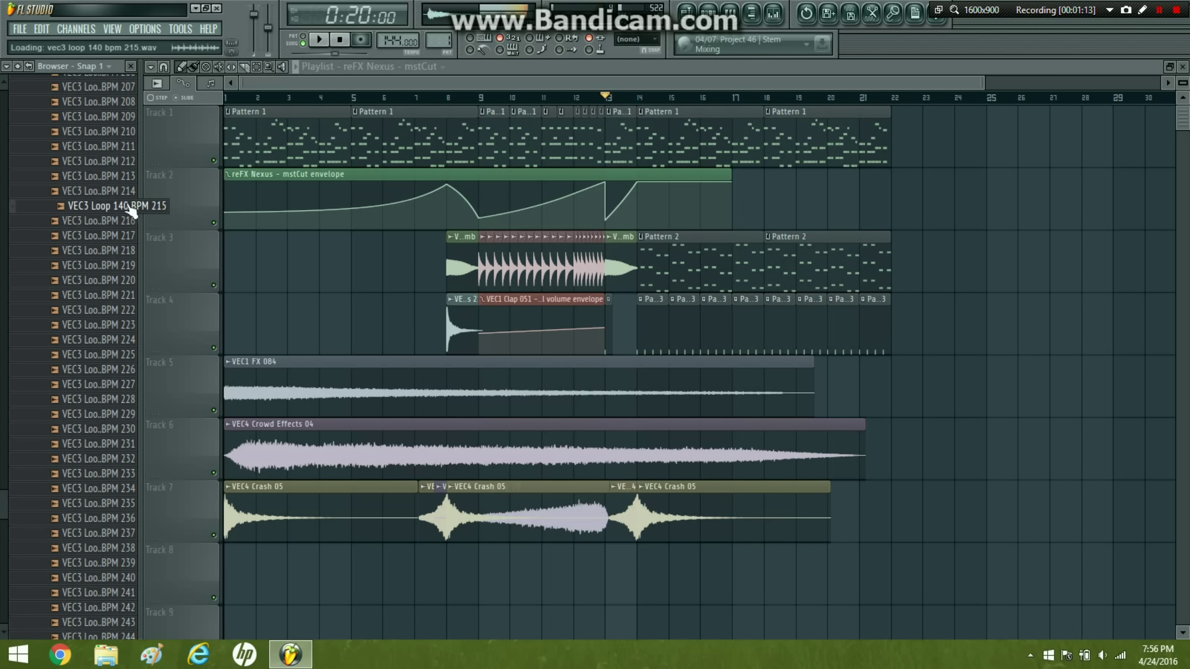
{"action": "left_click", "coordinate": [130, 222]}
{"action": "left_click", "coordinate": [128, 192]}
{"action": "left_click", "coordinate": [125, 177]}
{"action": "left_click", "coordinate": [119, 161]}
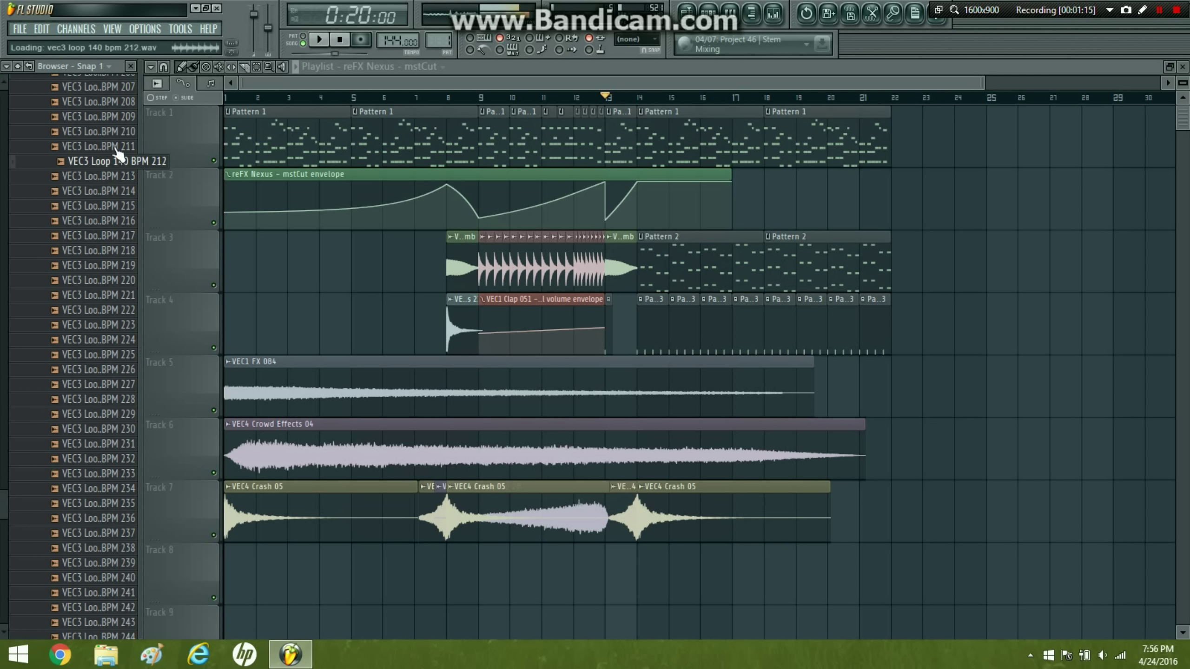
{"action": "left_click", "coordinate": [117, 132]}
{"action": "left_click", "coordinate": [125, 104]}
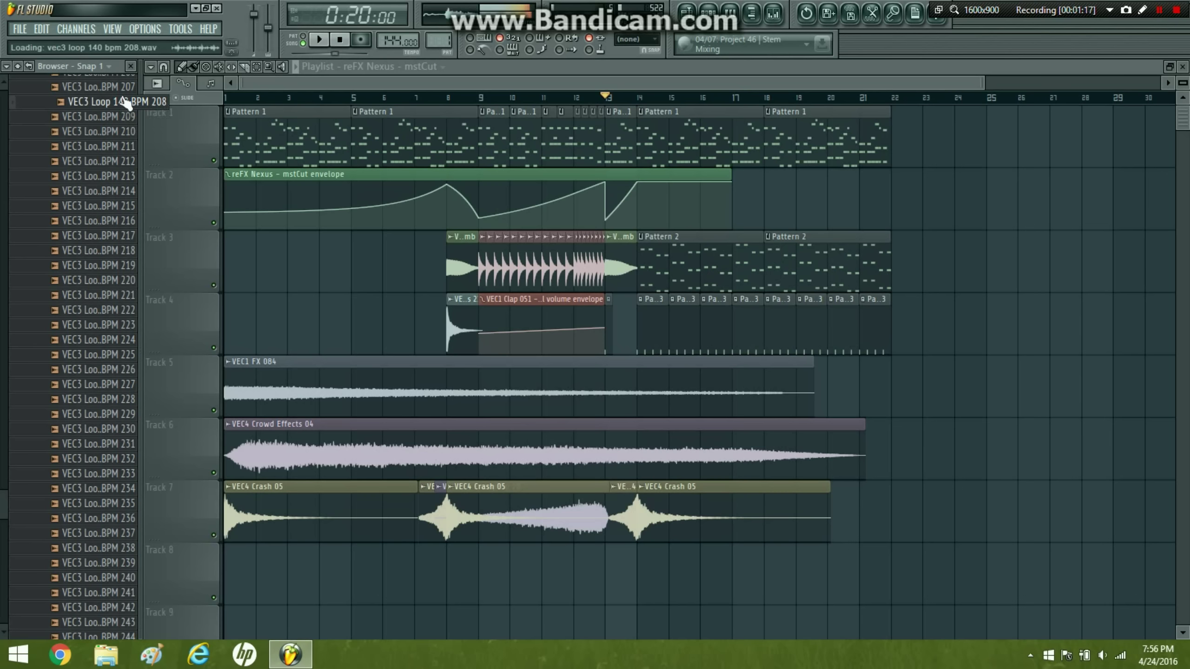
{"action": "left_click", "coordinate": [125, 92]}
- Audition VEC3 loops 202, 201, 200, 198 and 197
{"action": "scroll", "coordinate": [101, 198], "scroll_direction": "up", "scroll_amount": 4}
{"action": "left_click", "coordinate": [96, 197]}
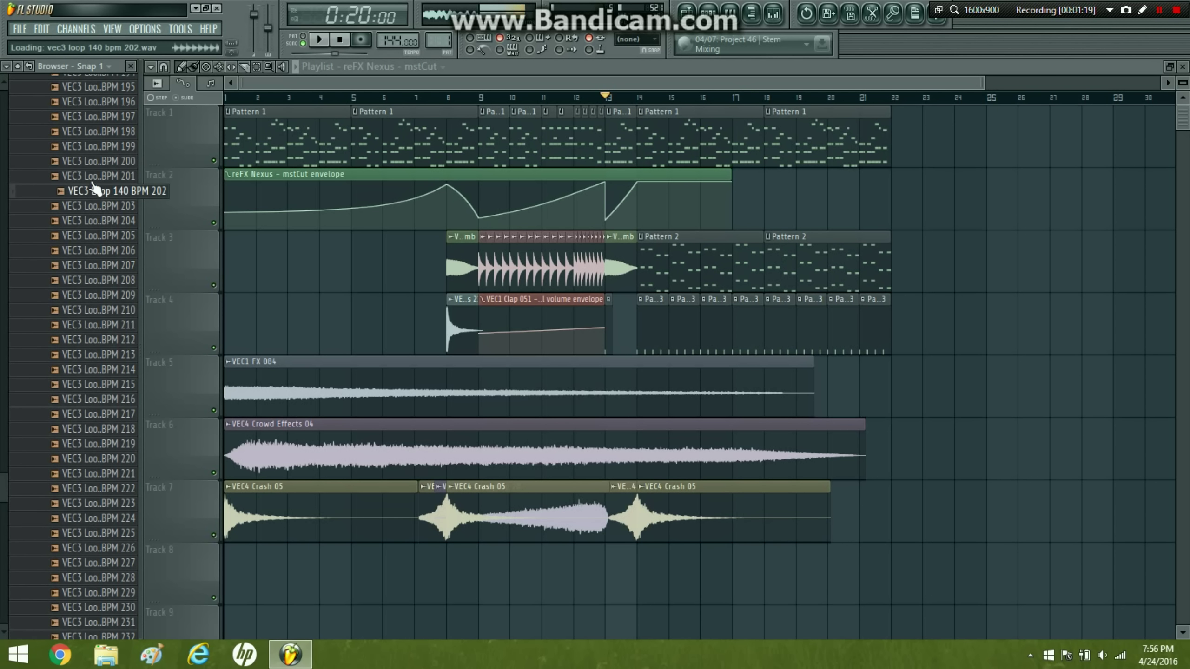
{"action": "left_click", "coordinate": [94, 178]}
{"action": "left_click", "coordinate": [96, 165]}
{"action": "left_click", "coordinate": [99, 136]}
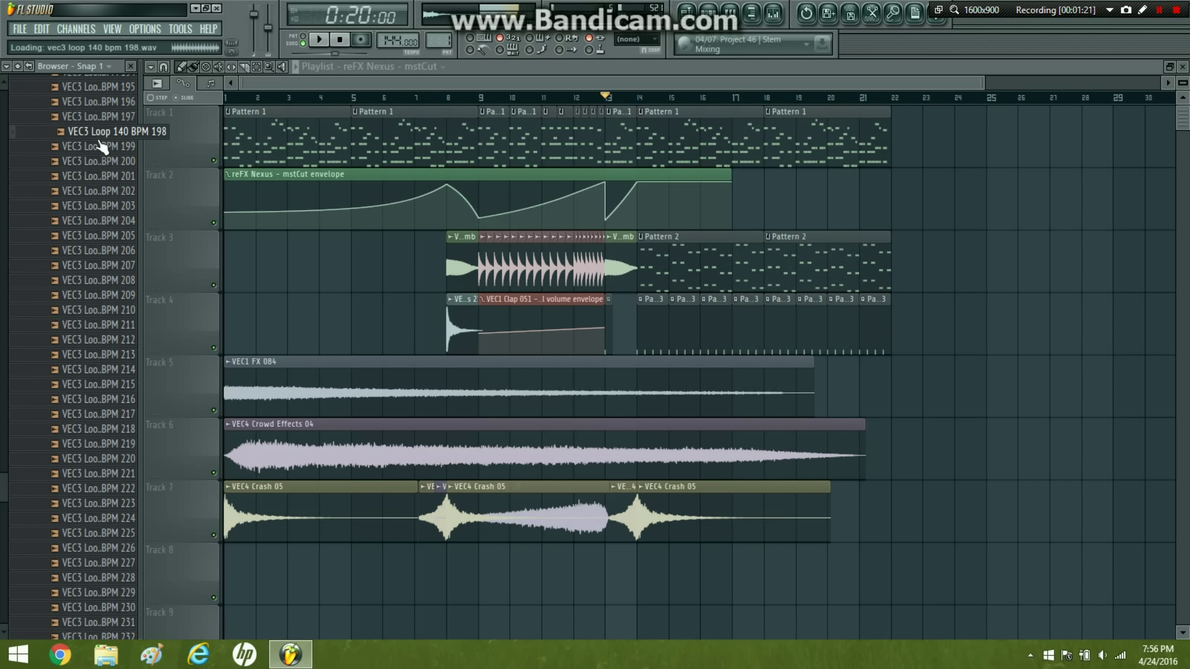
{"action": "left_click", "coordinate": [97, 118]}
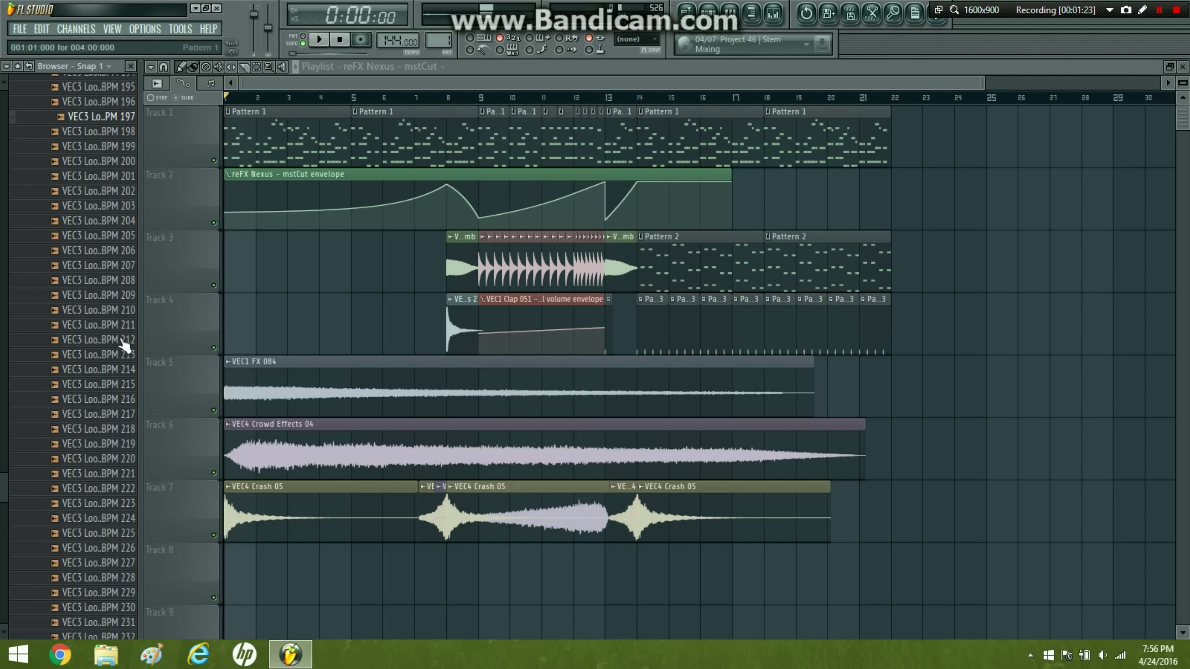
- Audition VEC3 loop 241 and loops 236 down to 230
{"action": "scroll", "coordinate": [124, 346], "scroll_direction": "down", "scroll_amount": 9}
{"action": "left_click", "coordinate": [97, 325]}
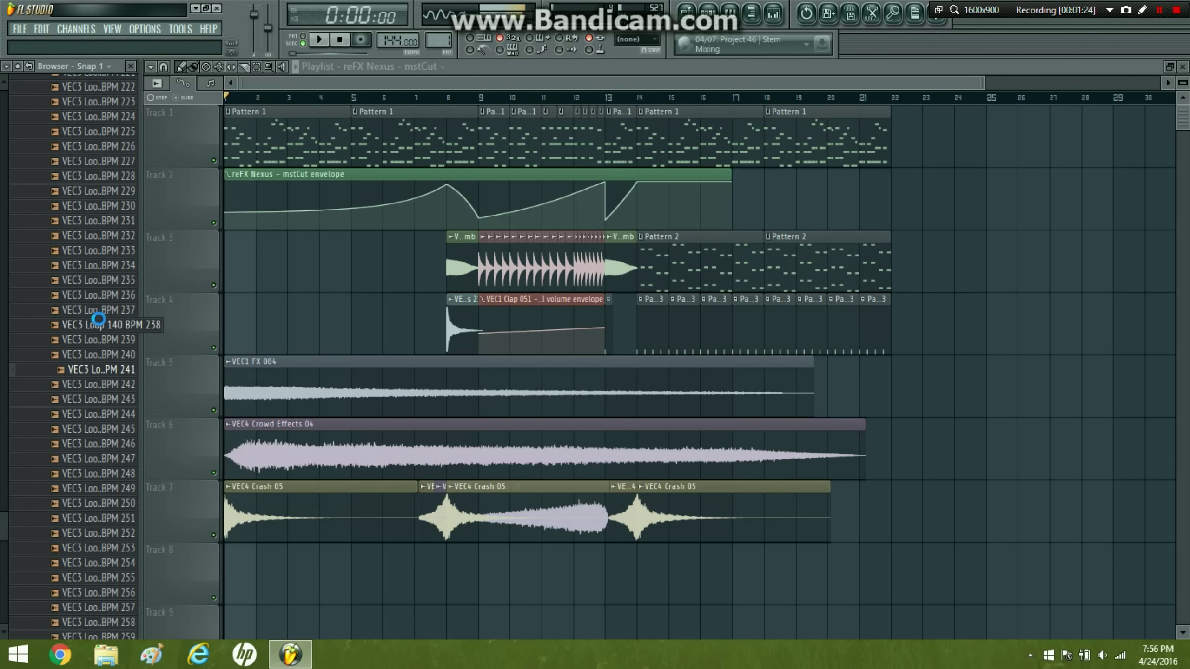
{"action": "left_click", "coordinate": [93, 294]}
{"action": "left_click", "coordinate": [94, 279]}
{"action": "left_click", "coordinate": [95, 266]}
{"action": "left_click", "coordinate": [96, 248]}
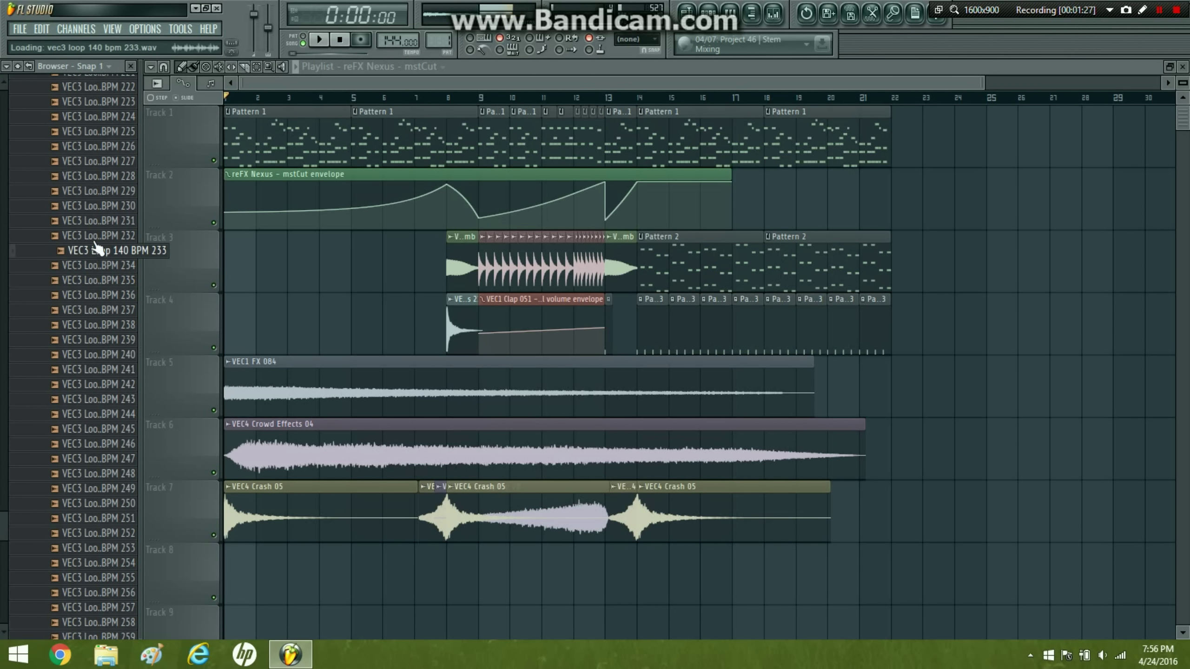
{"action": "left_click", "coordinate": [98, 235]}
{"action": "left_click", "coordinate": [100, 220]}
{"action": "left_click", "coordinate": [102, 206]}
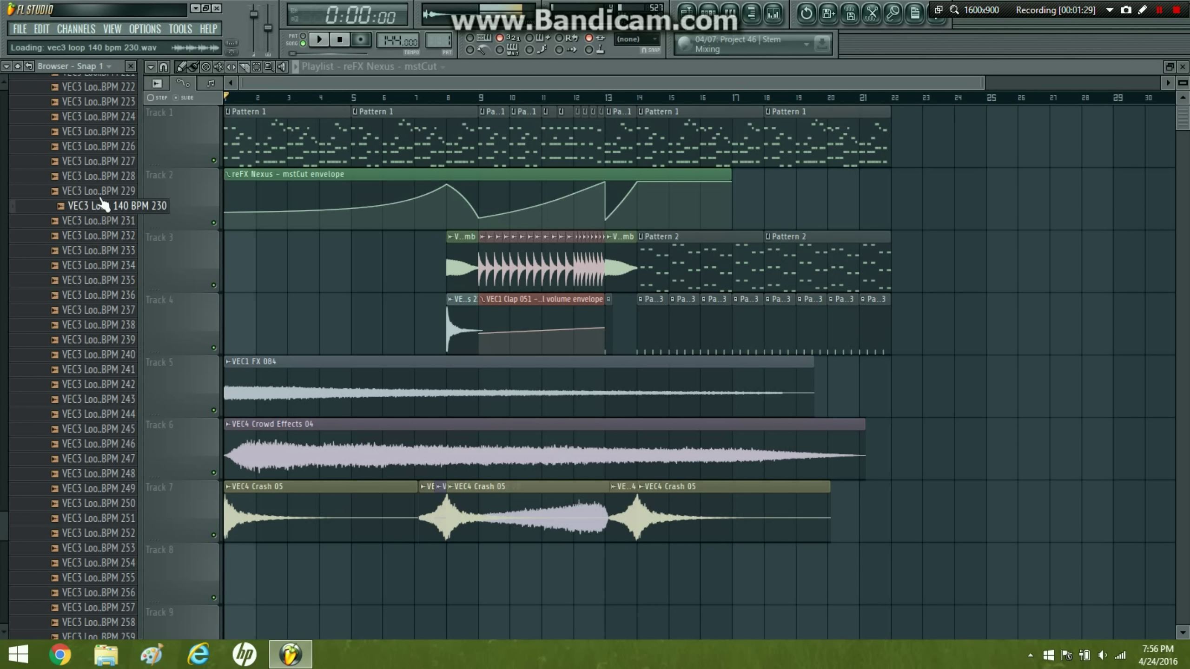
- Audition VEC3 loops 252 down to 243 in descending order
{"action": "left_click", "coordinate": [94, 533]}
{"action": "left_click", "coordinate": [92, 518]}
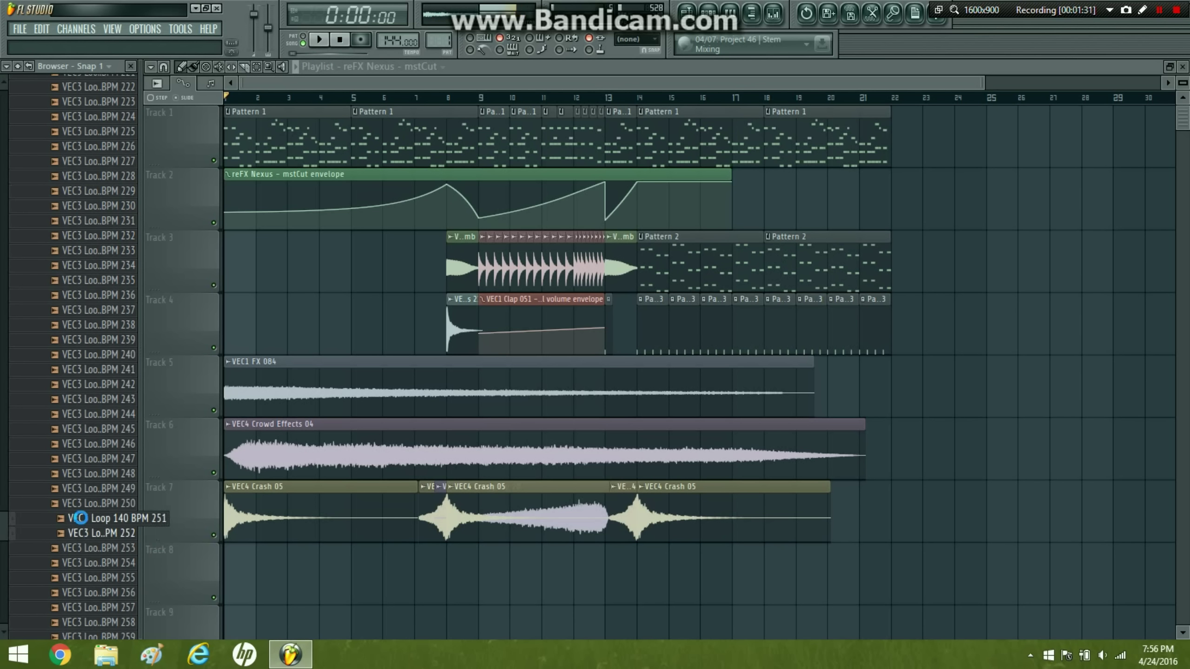
{"action": "left_click", "coordinate": [88, 503]}
{"action": "left_click", "coordinate": [90, 489]}
{"action": "left_click", "coordinate": [91, 473]}
{"action": "left_click", "coordinate": [92, 458]}
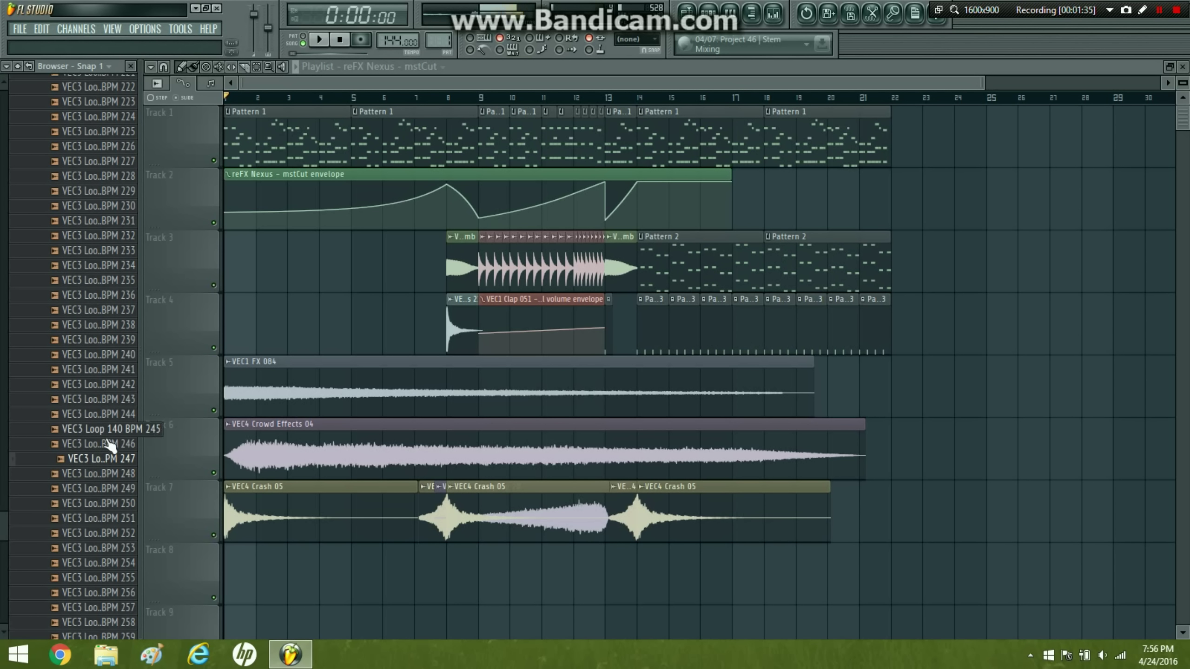
{"action": "left_click", "coordinate": [101, 444]}
{"action": "left_click", "coordinate": [101, 429]}
{"action": "left_click", "coordinate": [99, 414]}
{"action": "left_click", "coordinate": [98, 399]}
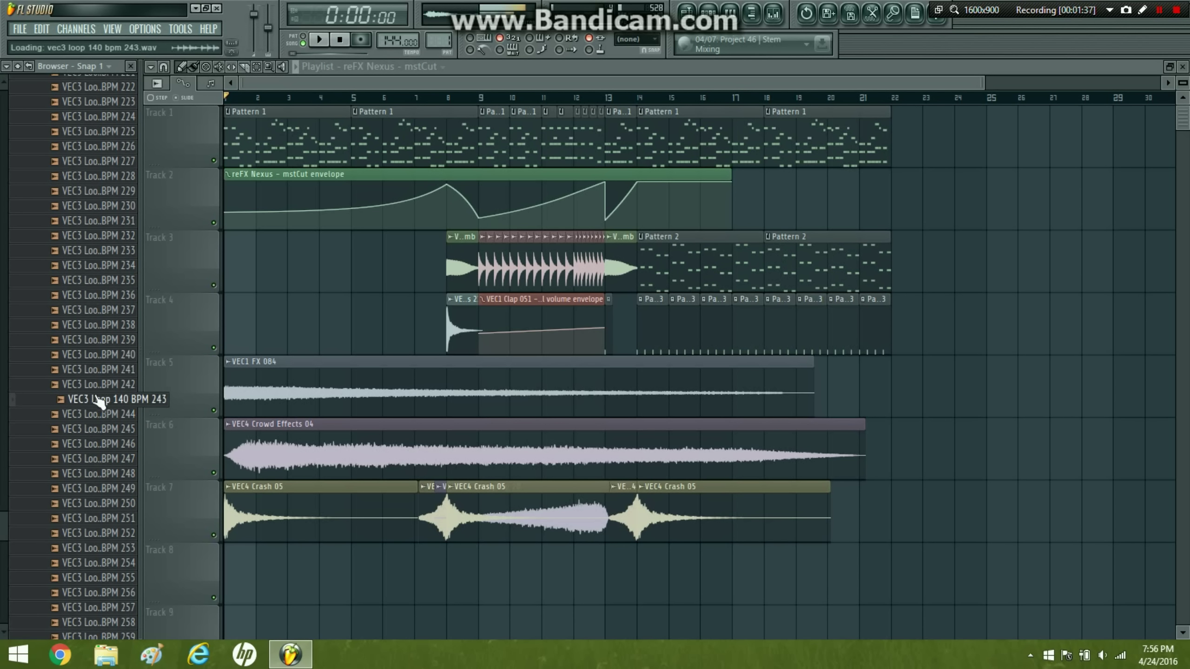
- Audition VEC3 loops 242 down to 232 in descending order
{"action": "left_click", "coordinate": [97, 387]}
{"action": "left_click", "coordinate": [97, 371]}
{"action": "left_click", "coordinate": [97, 356]}
{"action": "left_click", "coordinate": [97, 342]}
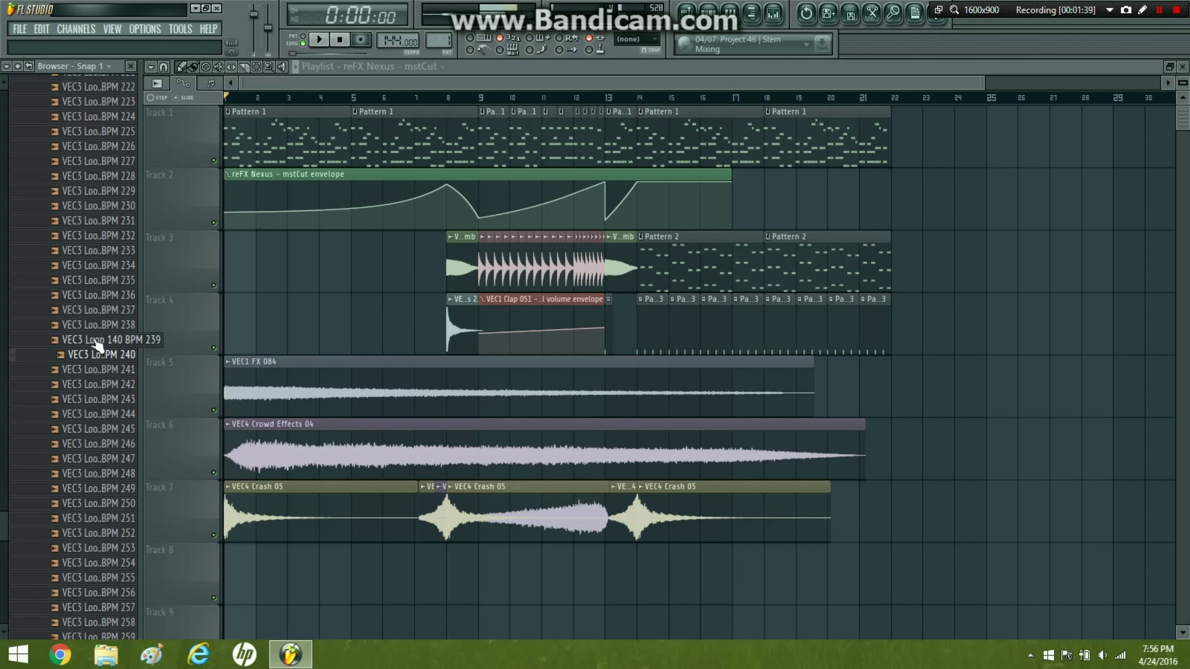
{"action": "left_click", "coordinate": [94, 326]}
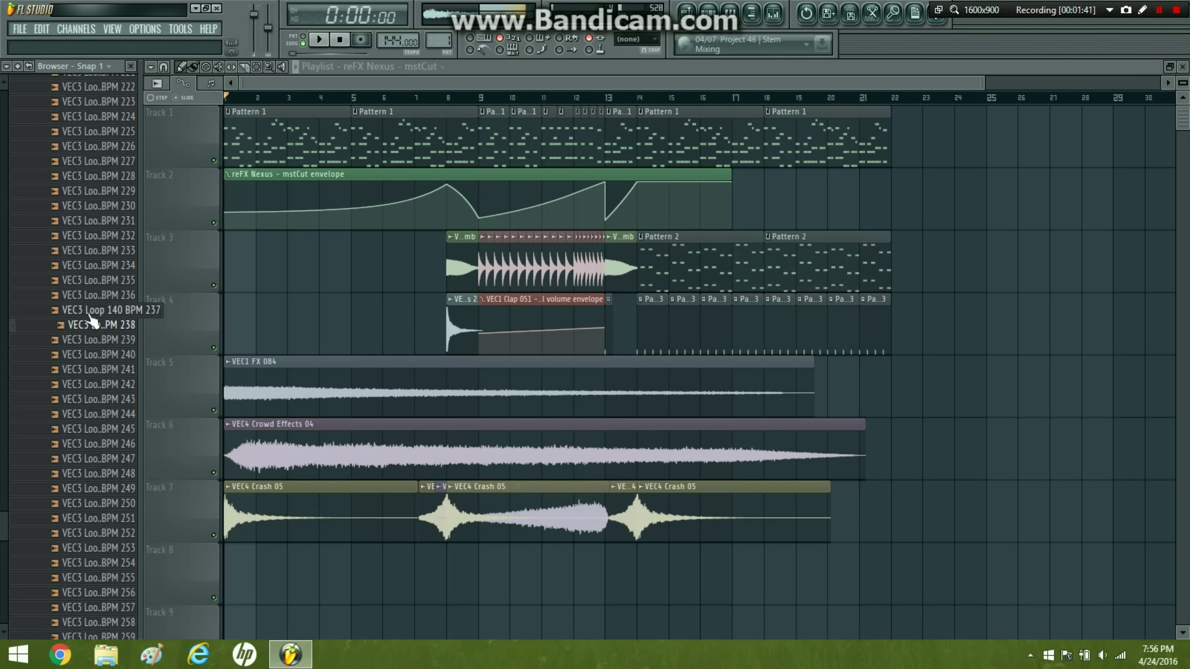
{"action": "left_click", "coordinate": [91, 312]}
{"action": "left_click", "coordinate": [89, 295]}
{"action": "left_click", "coordinate": [85, 279]}
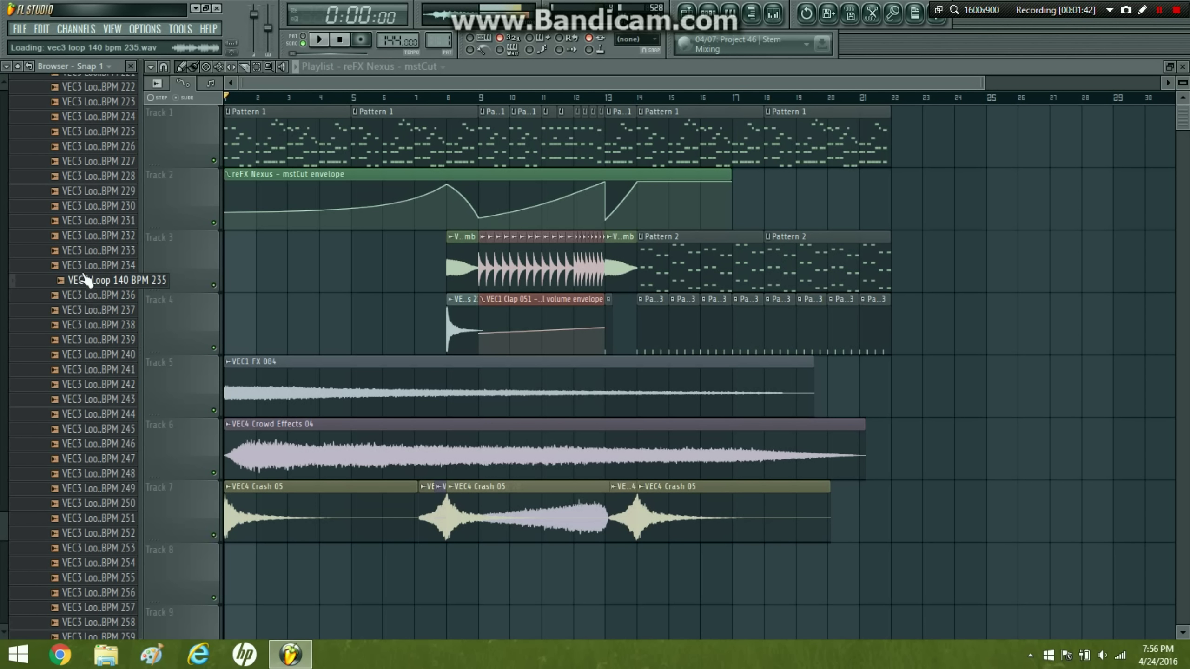
{"action": "left_click", "coordinate": [85, 265]}
{"action": "left_click", "coordinate": [87, 251]}
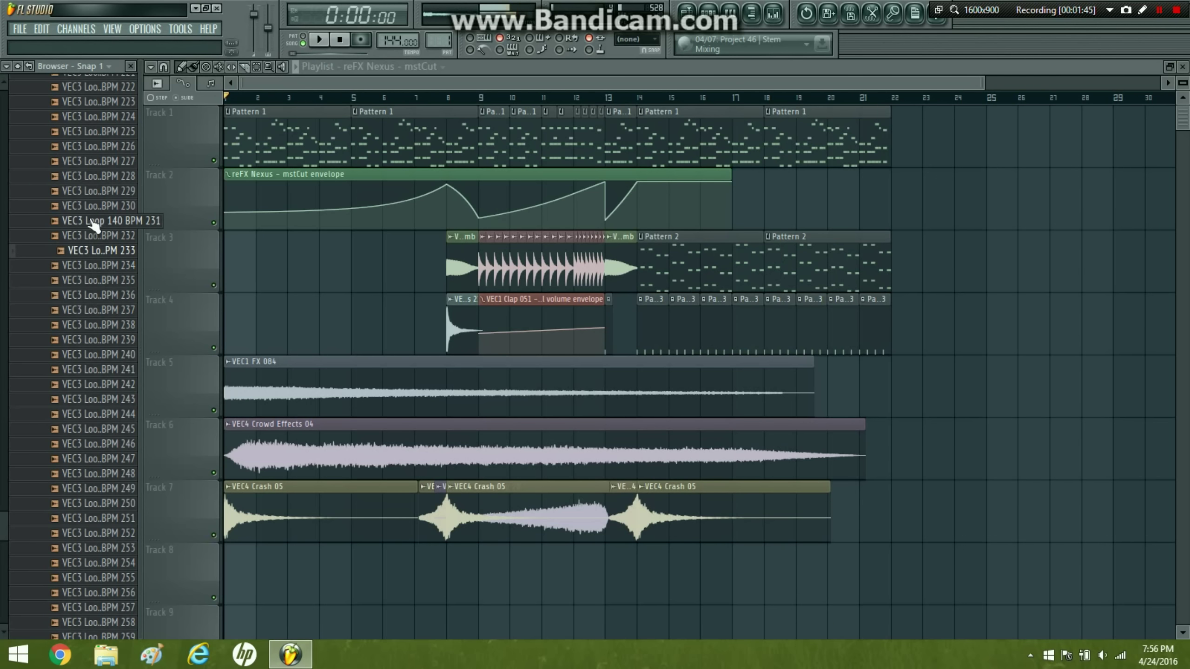
{"action": "left_click", "coordinate": [97, 238]}
- Audition VEC3 loop 231, and compare loops 202, 203 and 201 again
{"action": "scroll", "coordinate": [103, 245], "scroll_direction": "up", "scroll_amount": 1}
{"action": "left_click", "coordinate": [112, 269]}
{"action": "scroll", "coordinate": [114, 273], "scroll_direction": "up", "scroll_amount": 1}
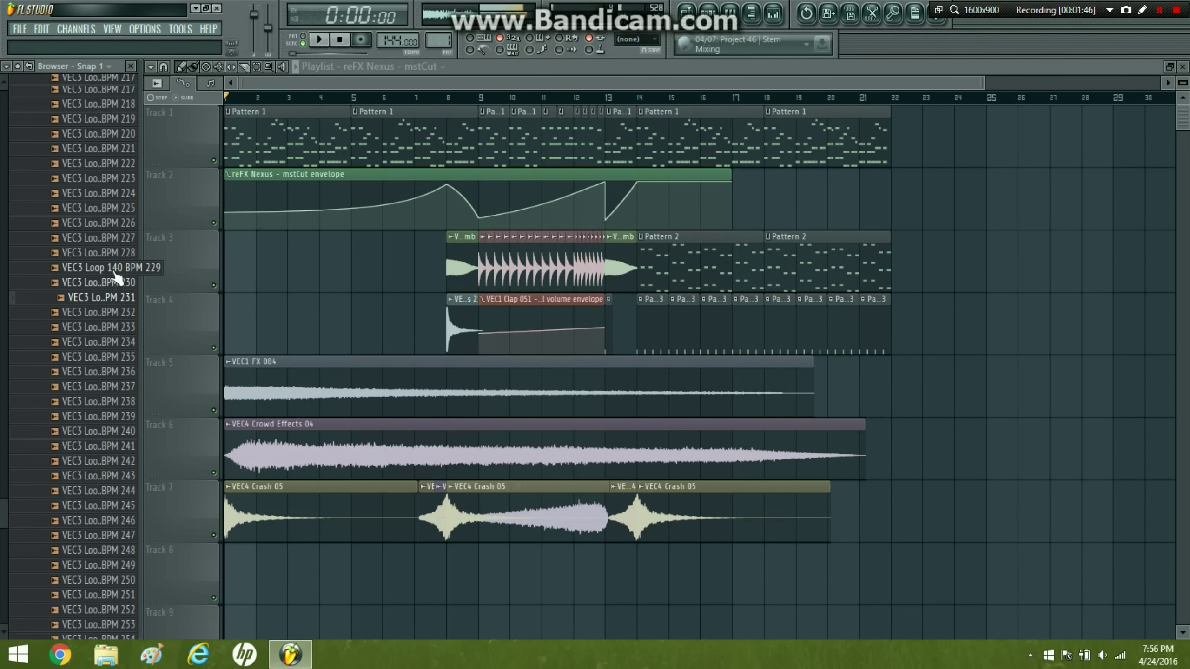
{"action": "scroll", "coordinate": [117, 279], "scroll_direction": "up", "scroll_amount": 7}
{"action": "left_click", "coordinate": [107, 193]}
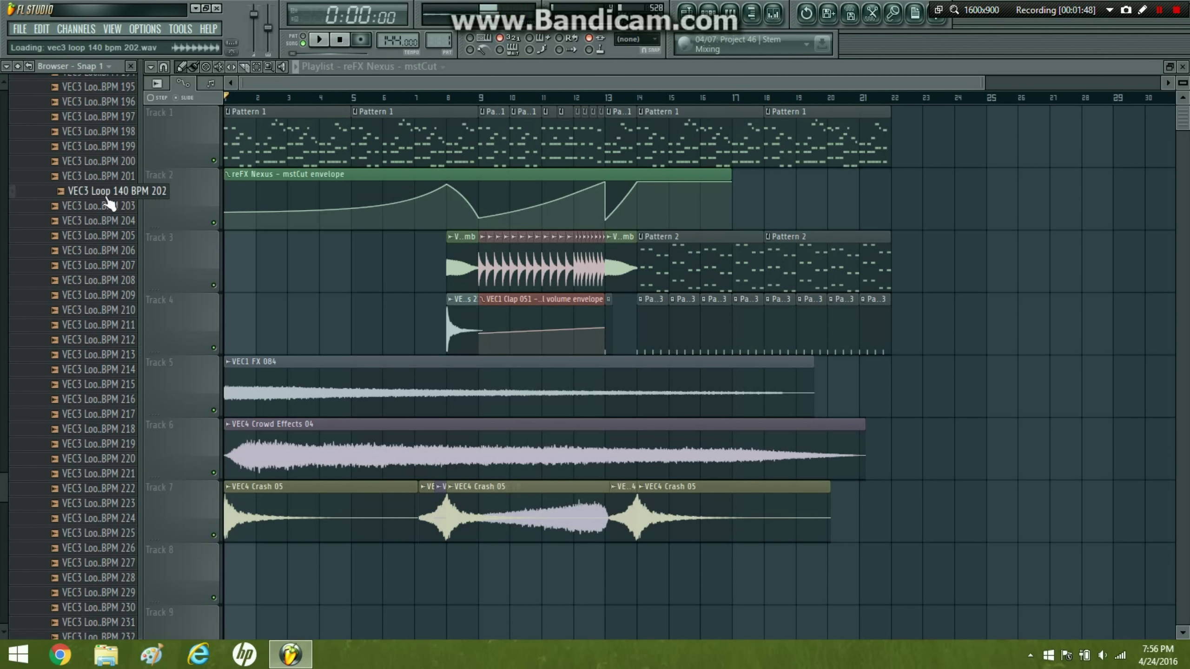
{"action": "left_click", "coordinate": [108, 207]}
{"action": "left_click", "coordinate": [111, 177]}
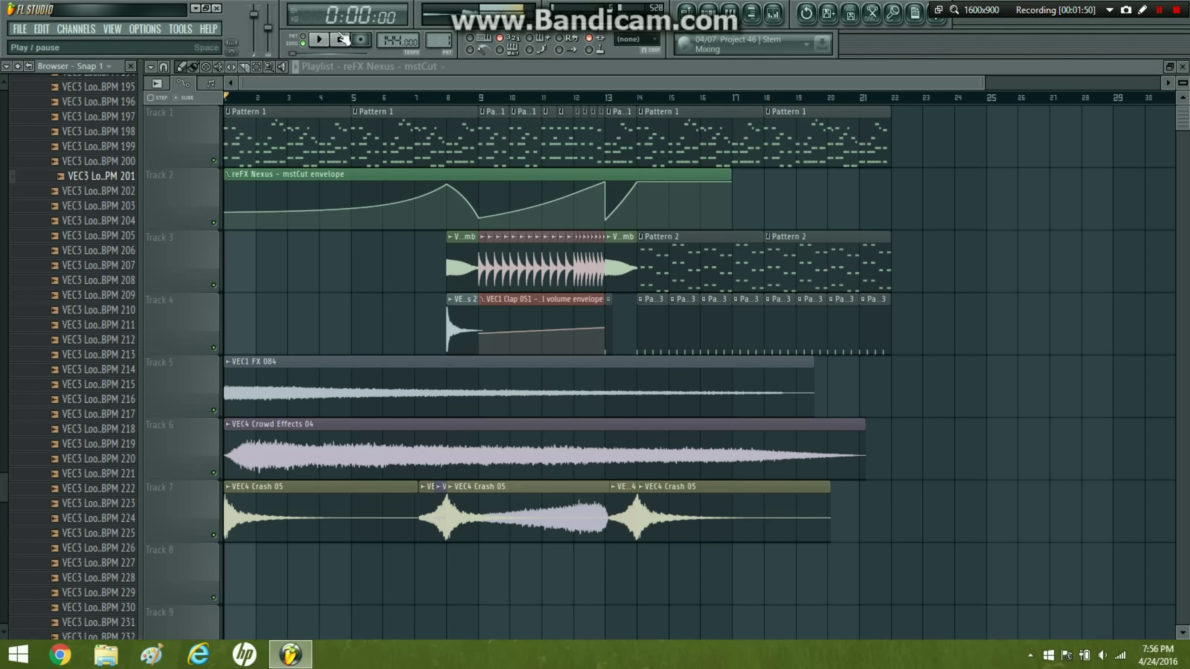
- Compare VEC3 loops 254 and 255, and place VEC3 Loop 140 BPM 254 on Track 8 at bar 14
{"action": "scroll", "coordinate": [93, 463], "scroll_direction": "down", "scroll_amount": 12}
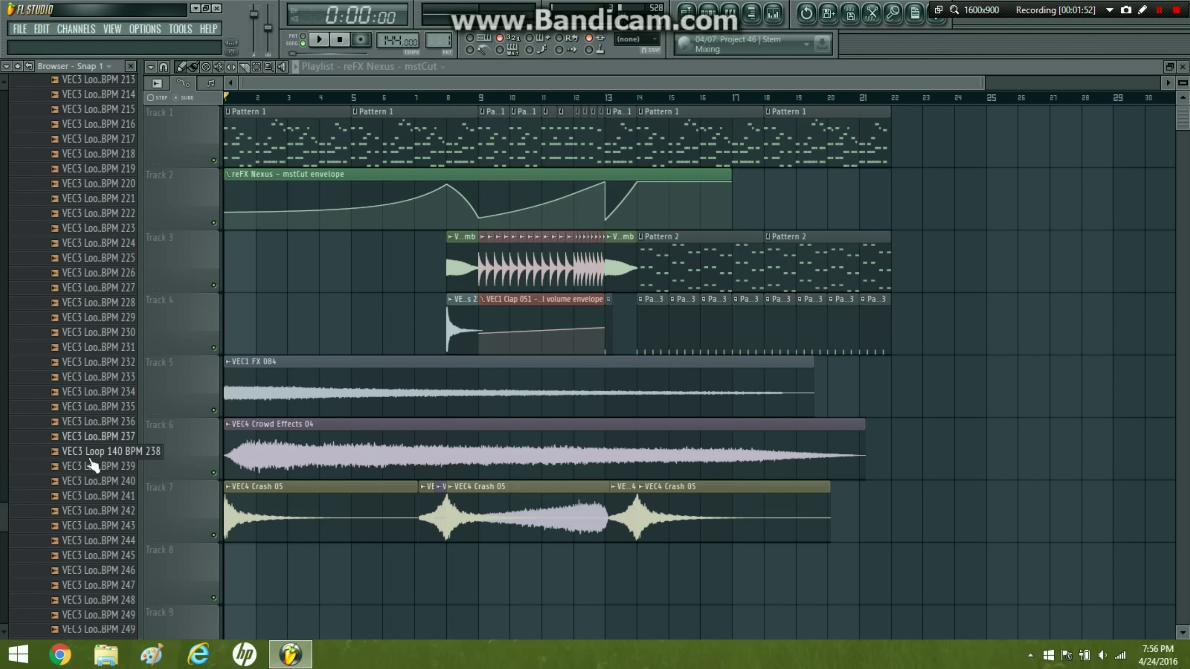
{"action": "left_click", "coordinate": [99, 435]}
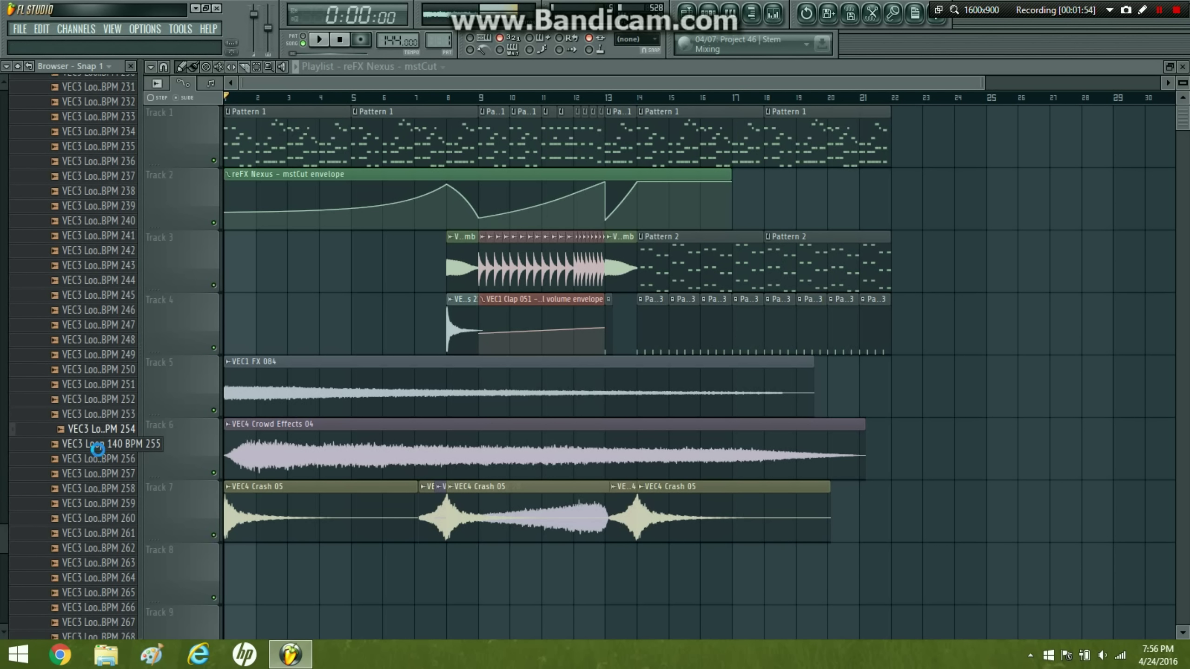
{"action": "left_click", "coordinate": [110, 446]}
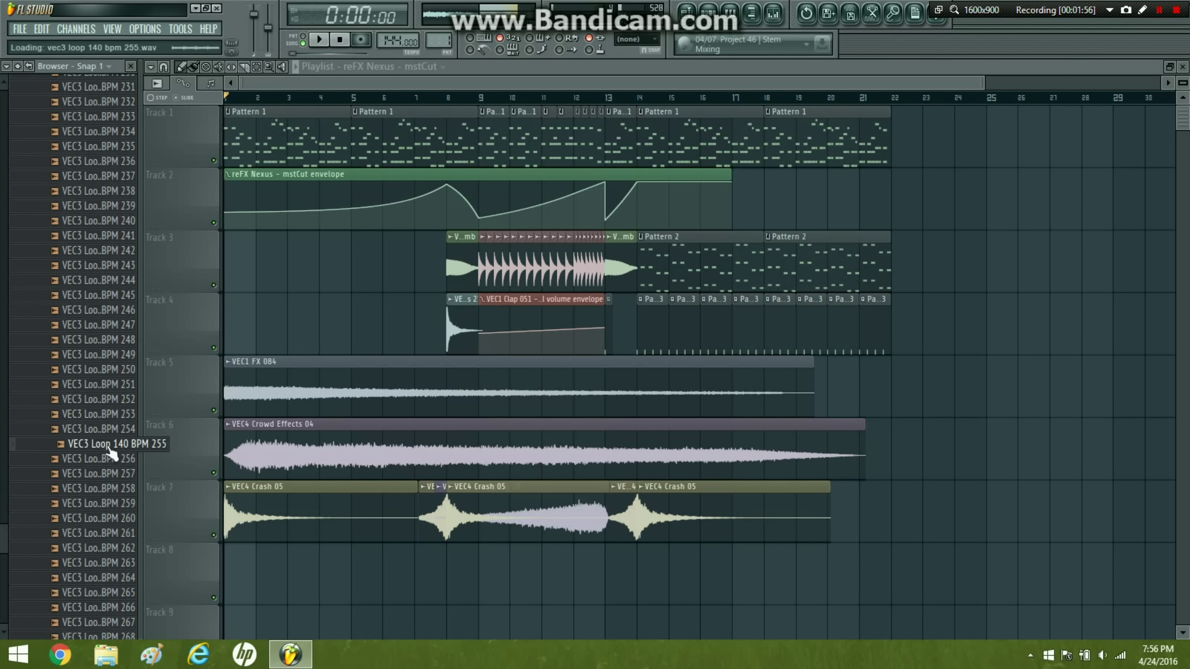
{"action": "left_click", "coordinate": [110, 445]}
{"action": "left_click", "coordinate": [108, 432]}
{"action": "left_click", "coordinate": [113, 449]}
{"action": "left_click", "coordinate": [114, 456]}
{"action": "left_click", "coordinate": [114, 448]}
{"action": "left_click", "coordinate": [113, 435]}
{"action": "left_click_drag", "start_coordinate": [108, 430], "coordinate": [643, 563]}
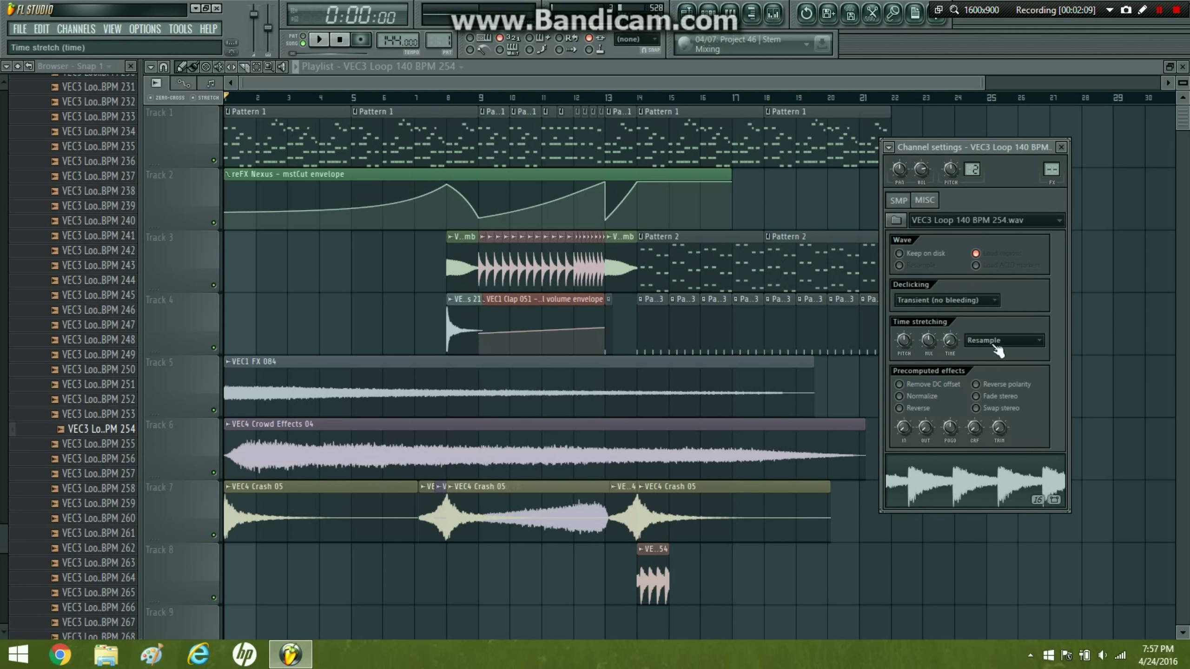
- Set the time stretching of VEC3 Loop 140 BPM 254 to 1 bar with the Pro transient method
{"action": "left_click", "coordinate": [999, 351]}
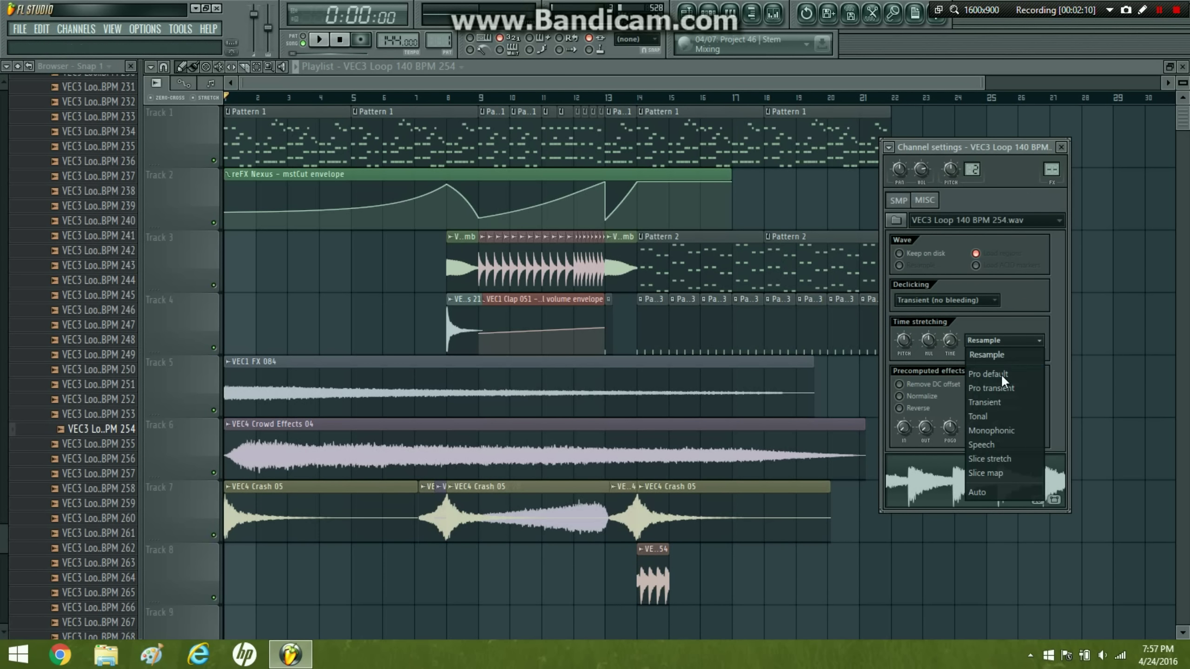
{"action": "left_click", "coordinate": [951, 340]}
{"action": "right_click", "coordinate": [952, 342]}
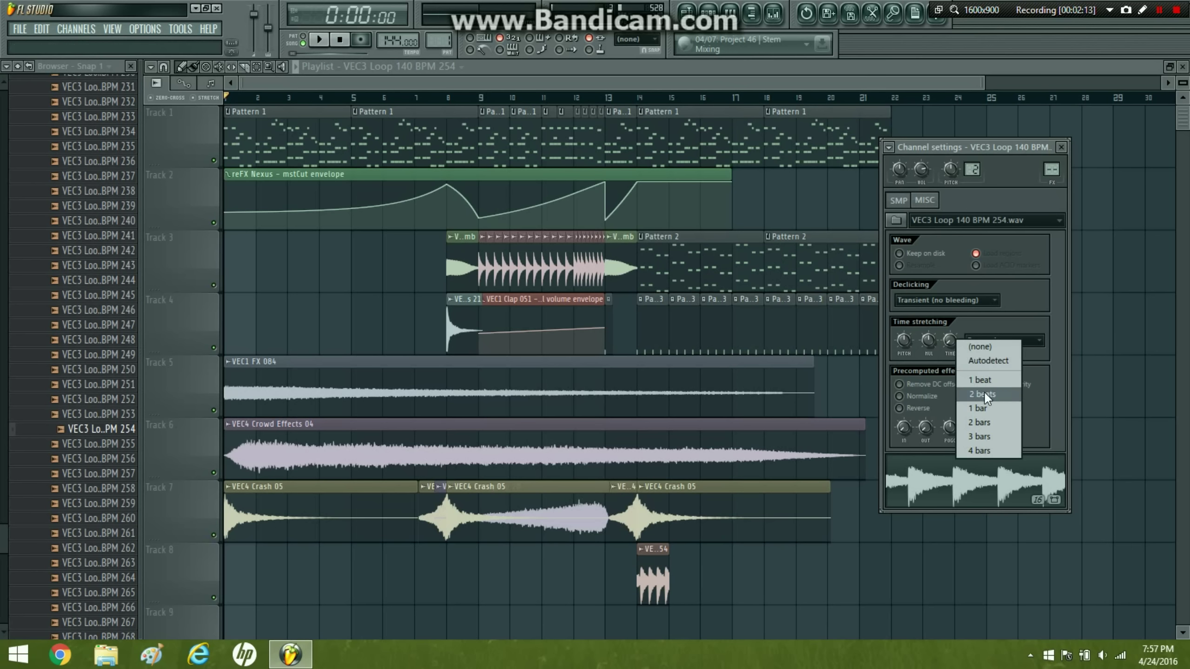
{"action": "left_click", "coordinate": [988, 407]}
{"action": "left_click", "coordinate": [1006, 342]}
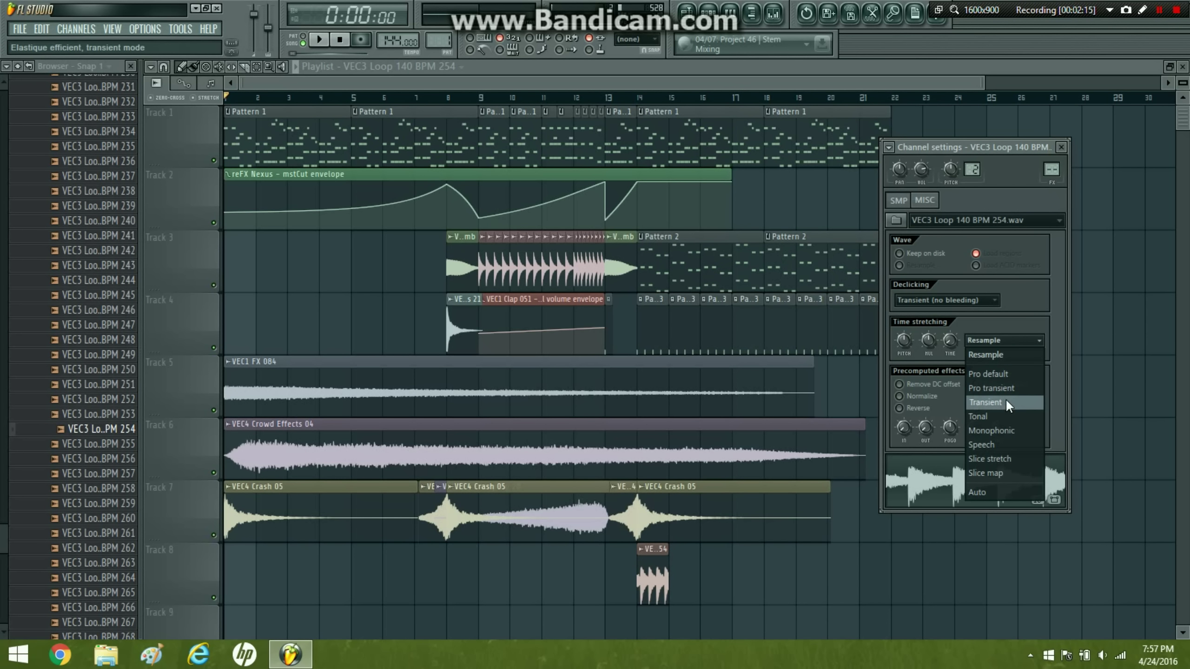
{"action": "left_click", "coordinate": [992, 388]}
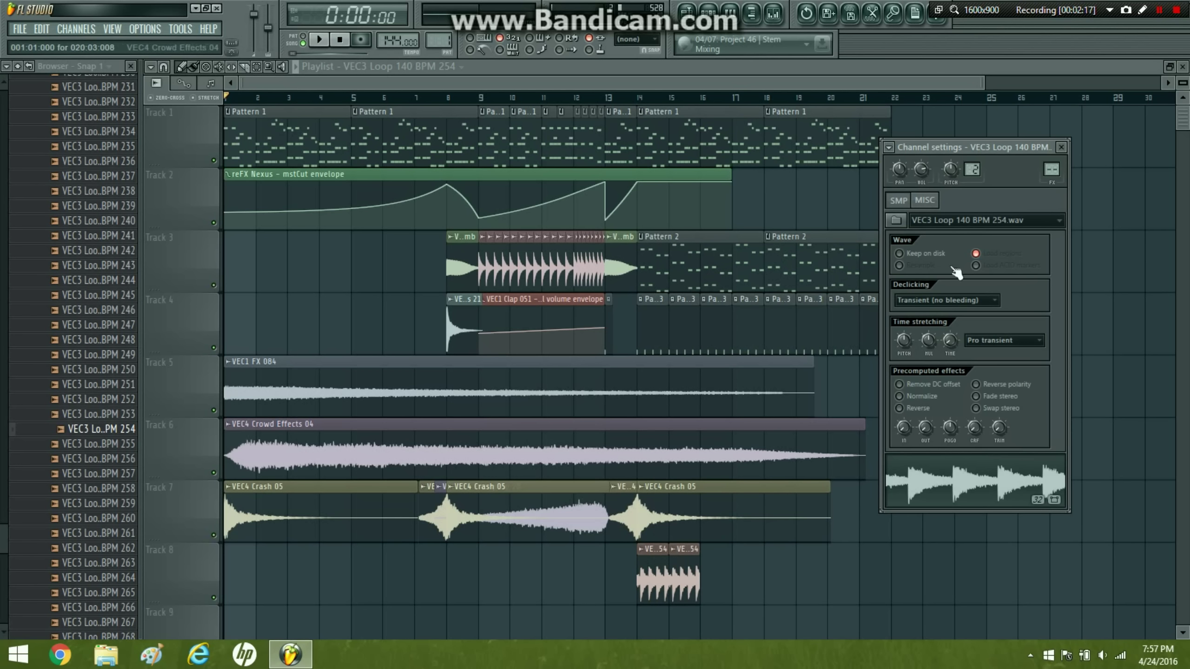
- Play from bar 13 and repeat the VEC3 Loop 140 BPM 254 clip along Track 8 through bar 21
{"action": "left_click", "coordinate": [606, 97]}
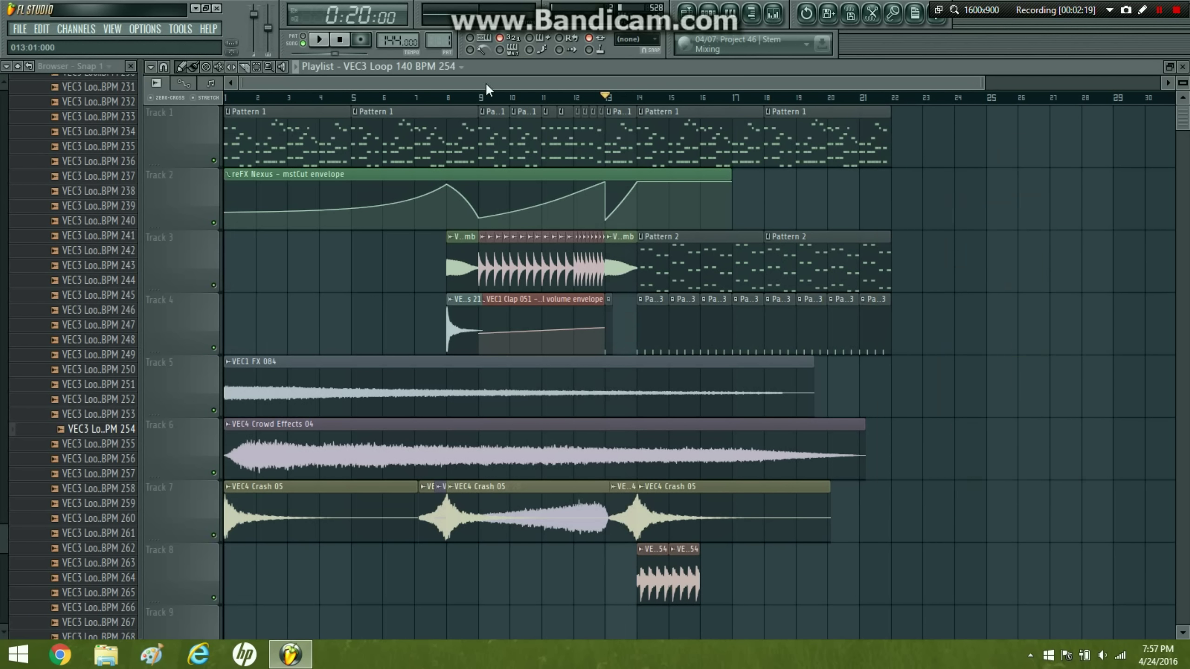
{"action": "left_click", "coordinate": [317, 44]}
{"action": "left_click_drag", "start_coordinate": [686, 559], "coordinate": [877, 565]}
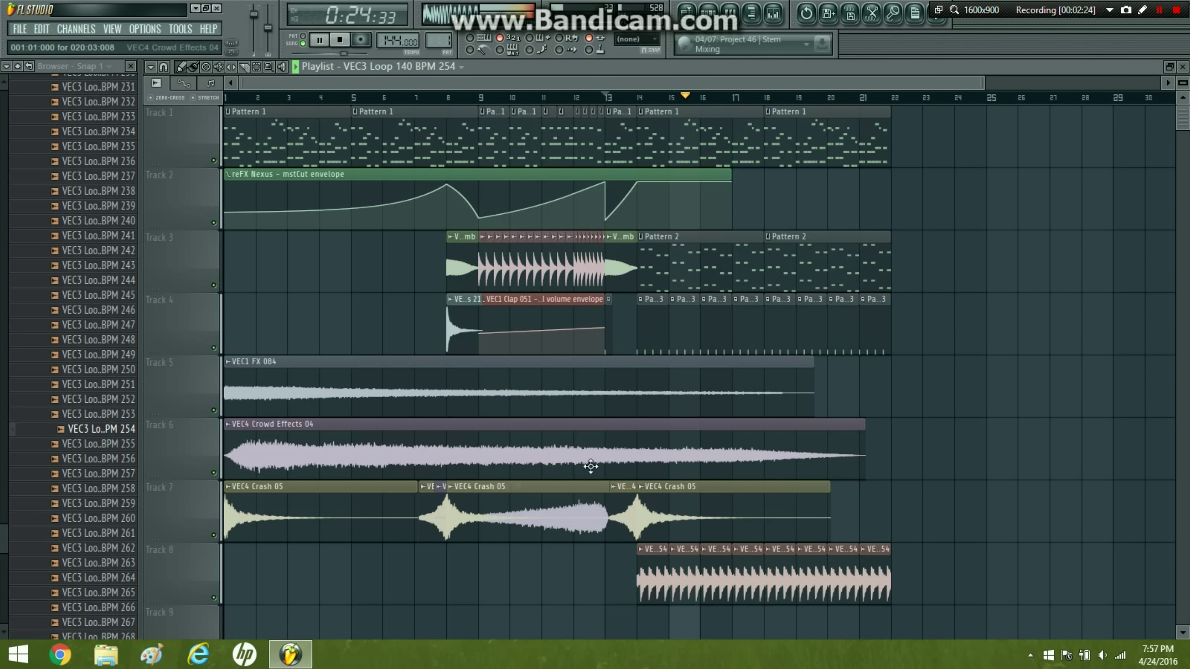
- Listen to the drop from bar 13 and again from bar 14 with loop 254 in the mix
{"action": "left_click", "coordinate": [132, 67]}
{"action": "right_click", "coordinate": [153, 187], "text": "ctrl"}
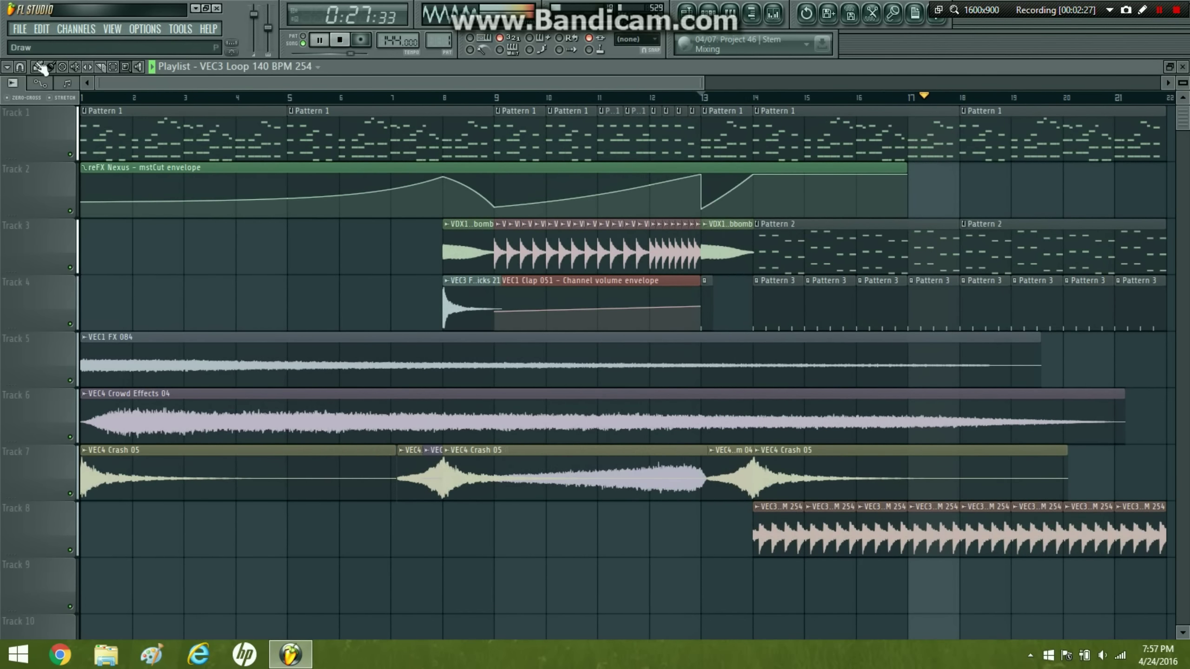
{"action": "left_click_drag", "start_coordinate": [703, 79], "coordinate": [1018, 81]}
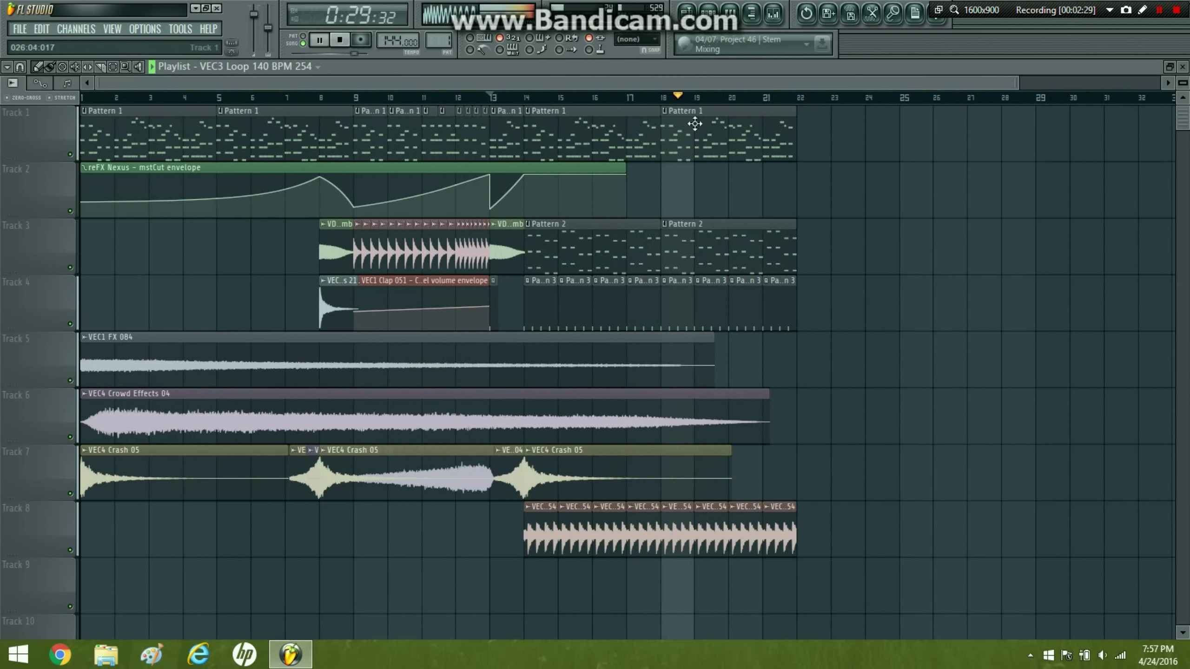
{"action": "left_click", "coordinate": [339, 40]}
{"action": "double_click", "coordinate": [686, 534]}
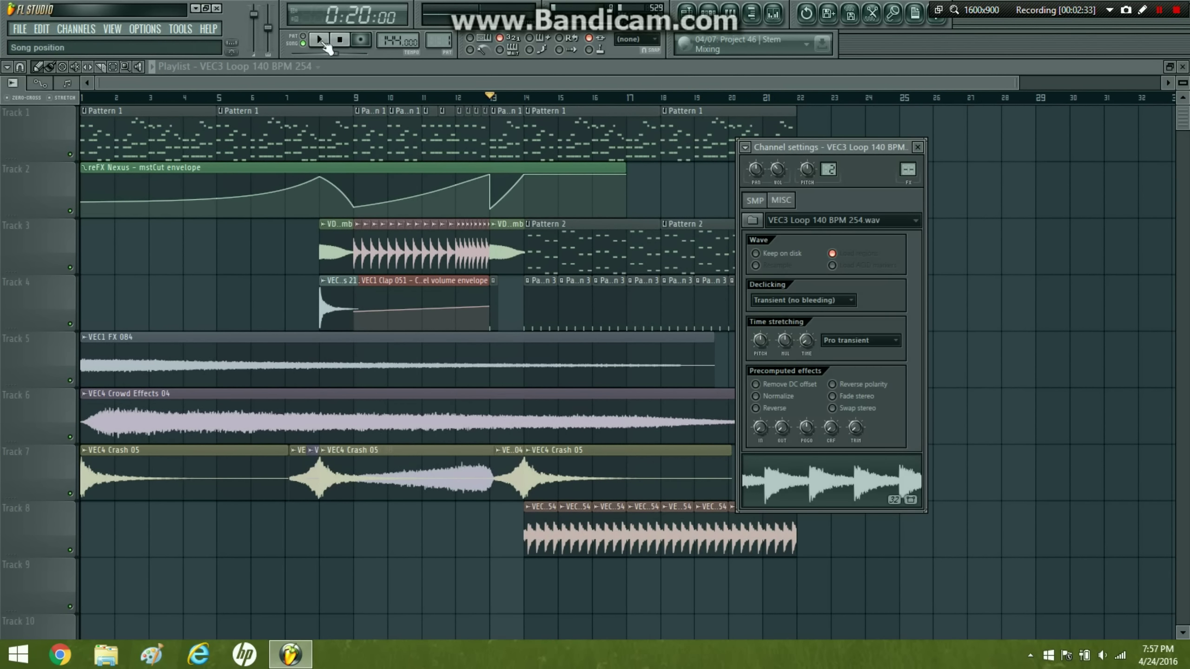
{"action": "left_click", "coordinate": [320, 41]}
{"action": "left_click", "coordinate": [124, 70]}
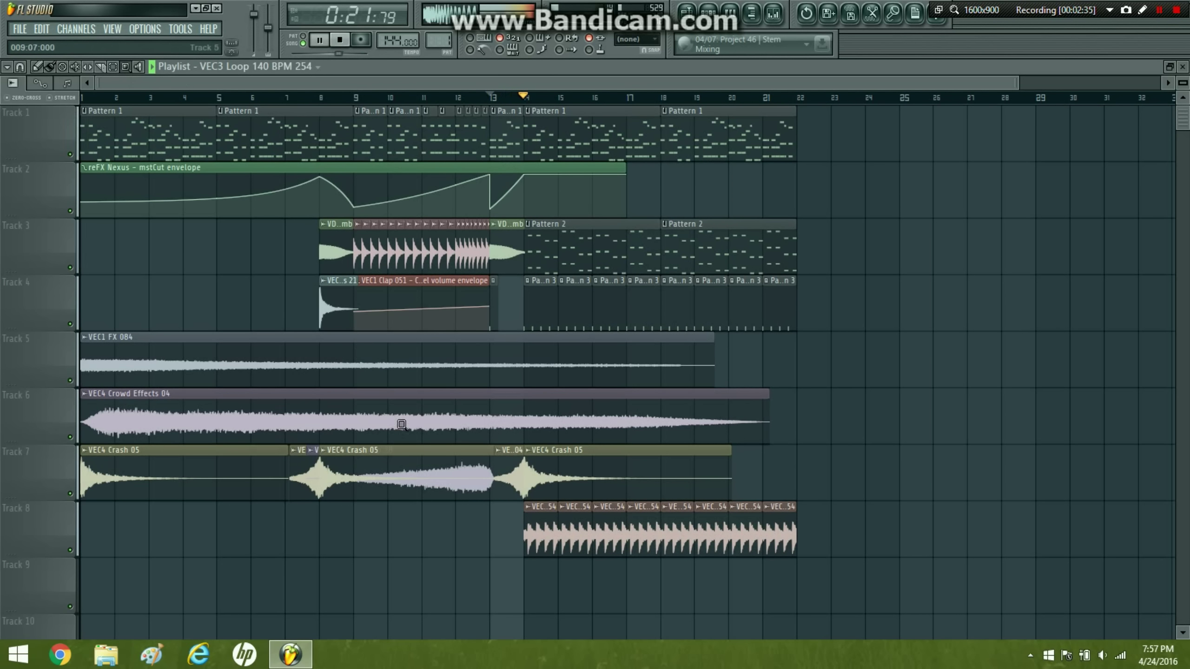
{"action": "left_click_drag", "start_coordinate": [494, 609], "coordinate": [811, 107]}
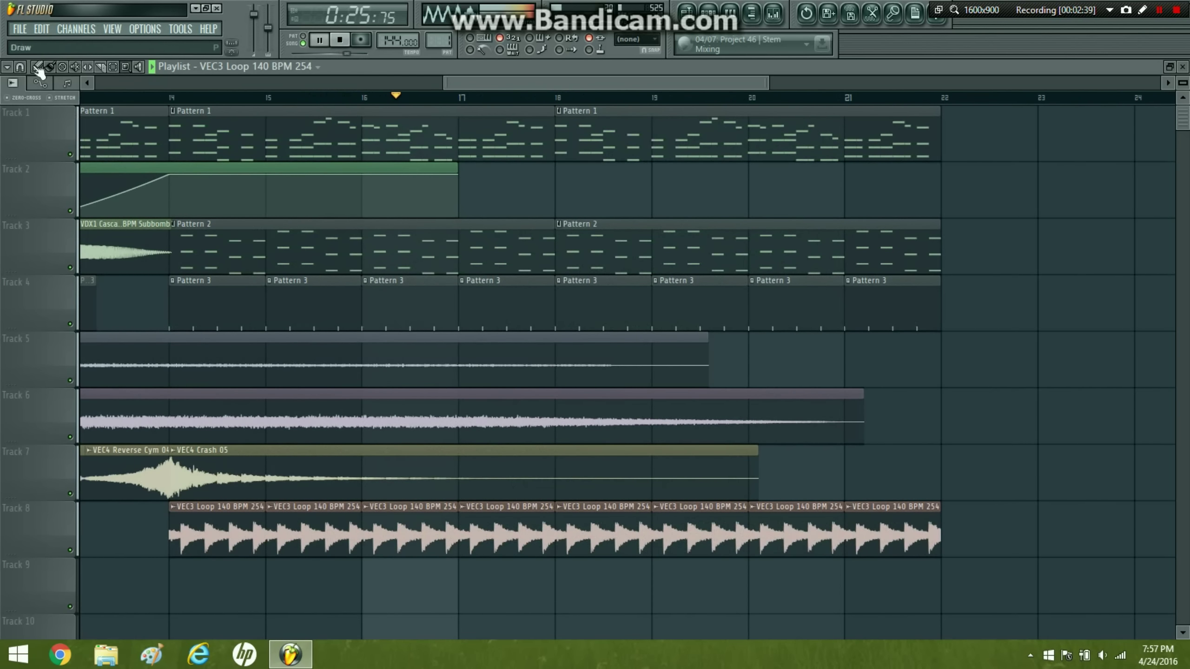
{"action": "left_click", "coordinate": [172, 98]}
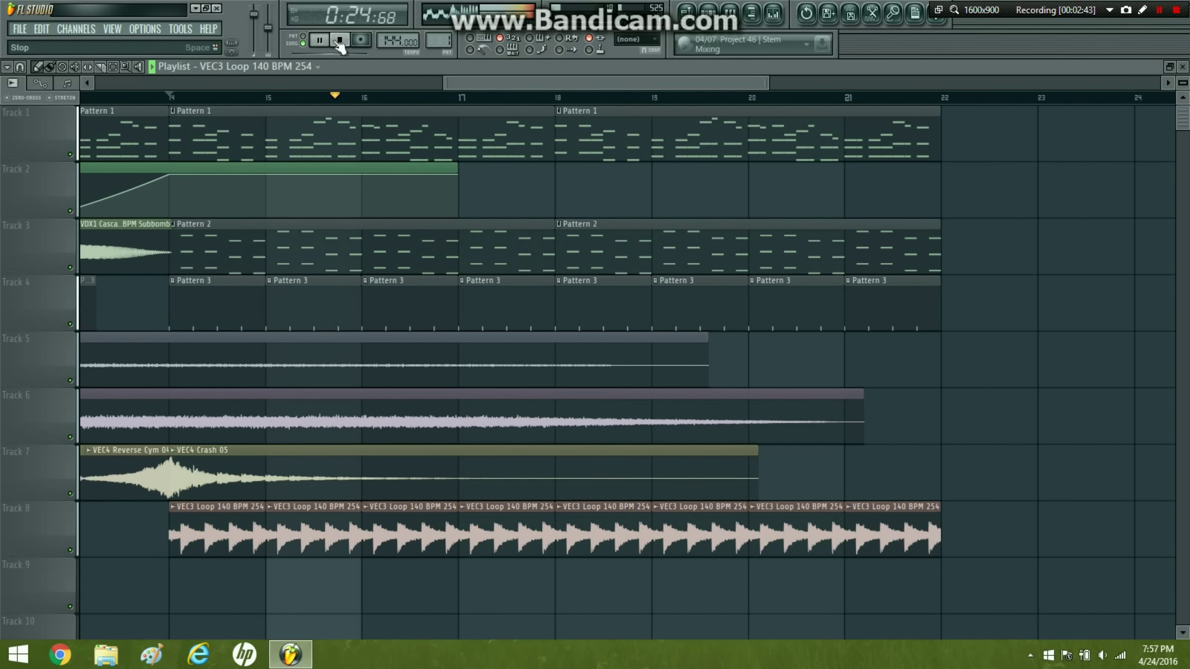
{"action": "key", "text": "space"}
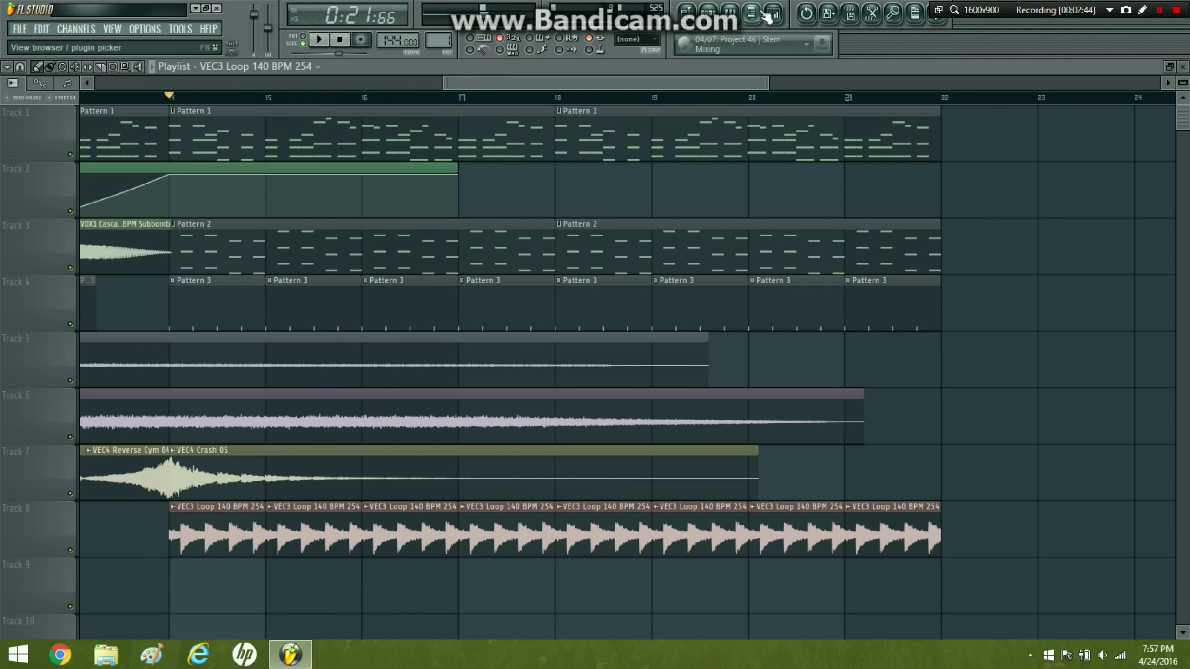
- Audition VEC3 loops 253 and 254 again, and place VEC3 Loop 140 BPM 255 on Track 9 at bar 14
{"action": "left_click", "coordinate": [752, 13]}
{"action": "left_click", "coordinate": [128, 426]}
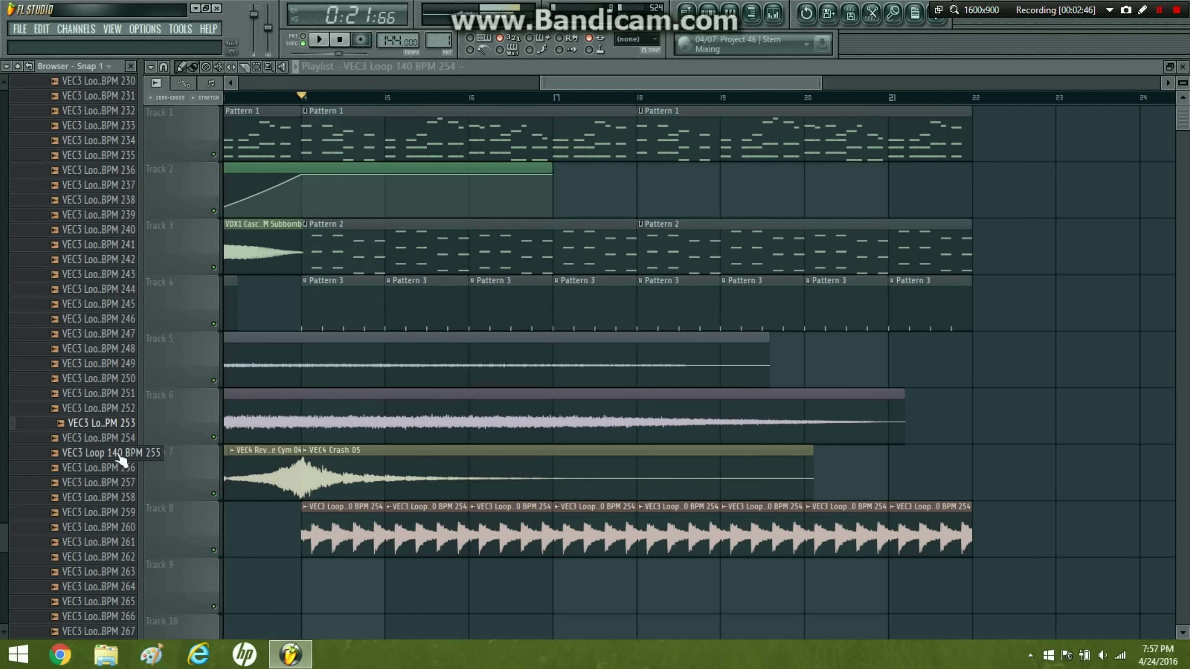
{"action": "left_click", "coordinate": [124, 438]}
{"action": "left_click_drag", "start_coordinate": [117, 453], "coordinate": [335, 577]}
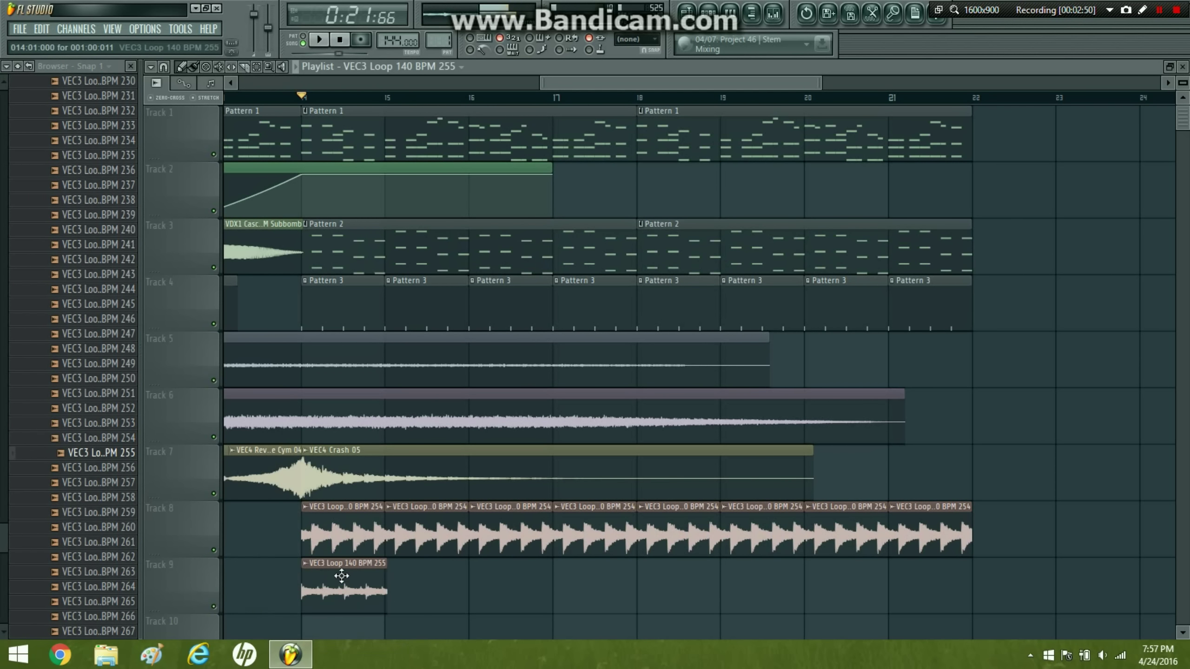
- Set the time stretching of VEC3 Loop 140 BPM 255 to 1 bar with the Pro transient method
{"action": "double_click", "coordinate": [341, 571]}
{"action": "left_click", "coordinate": [965, 339]}
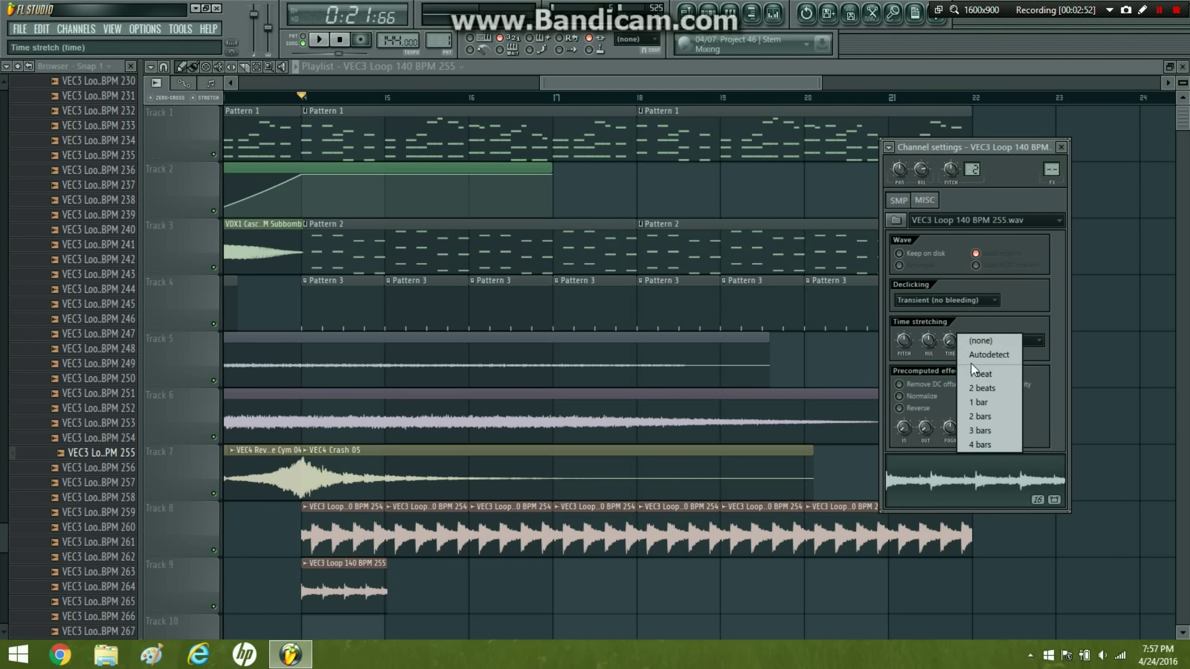
{"action": "left_click", "coordinate": [1028, 341]}
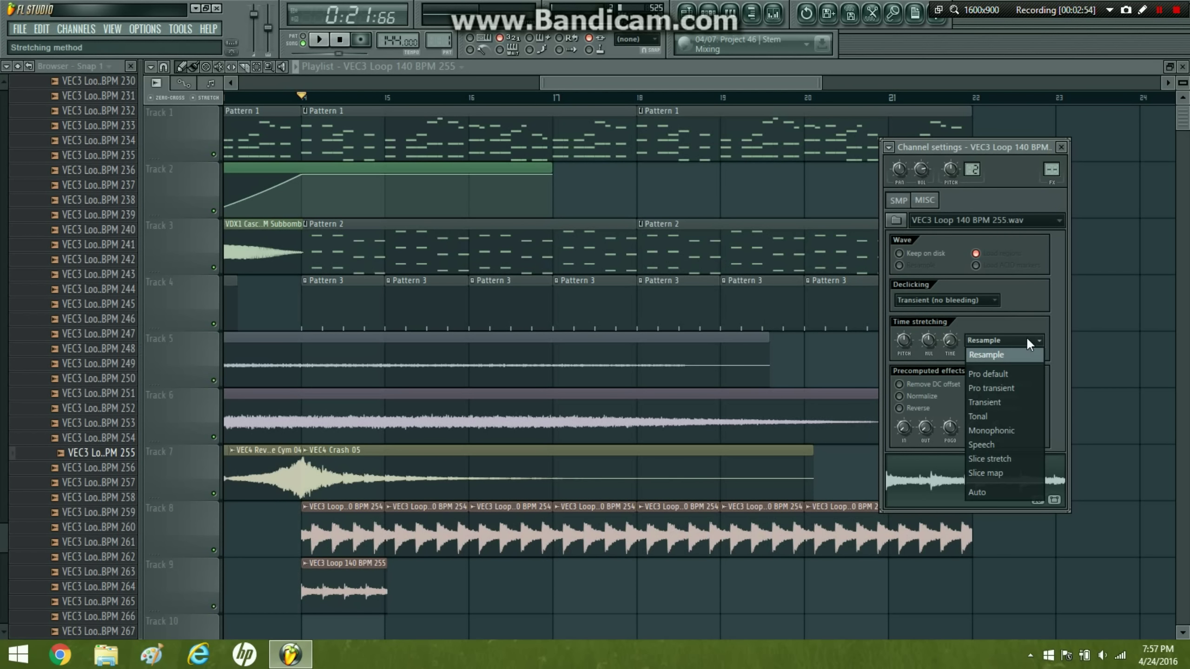
{"action": "right_click", "coordinate": [955, 341]}
{"action": "left_click", "coordinate": [987, 409]}
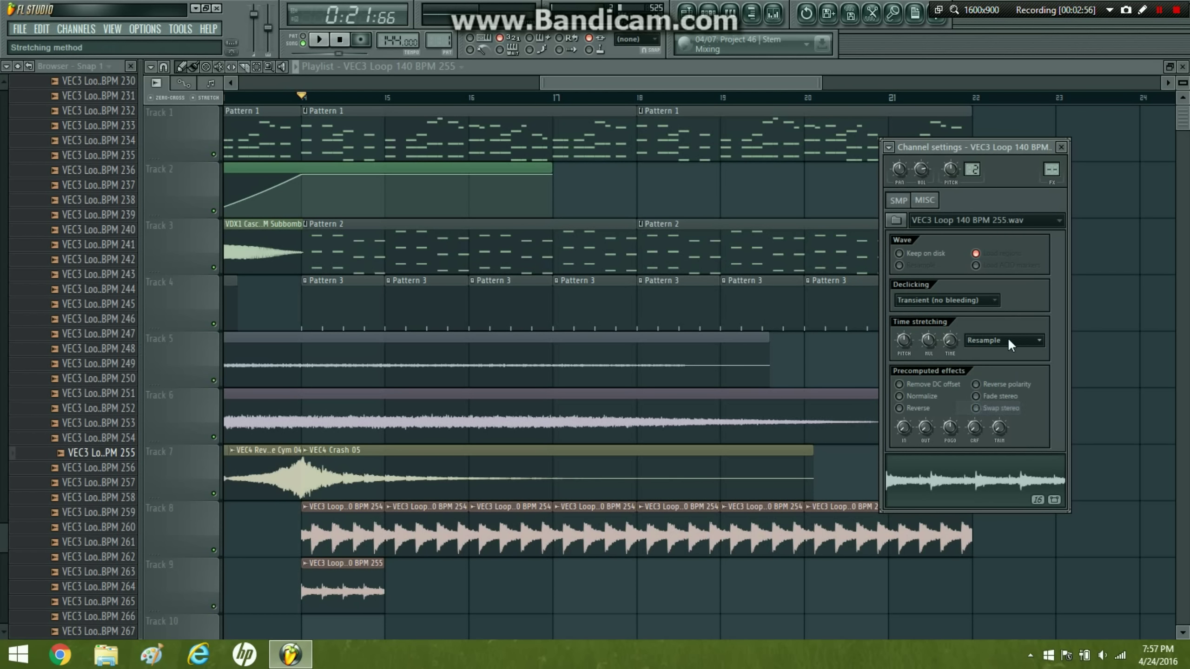
{"action": "left_click", "coordinate": [1009, 345]}
{"action": "left_click", "coordinate": [994, 390]}
- Repeat VEC3 Loop 140 BPM 255 along Track 9 through bar 21 and play the drop with both loops
{"action": "left_click_drag", "start_coordinate": [352, 581], "coordinate": [941, 580]}
{"action": "double_click", "coordinate": [928, 601]}
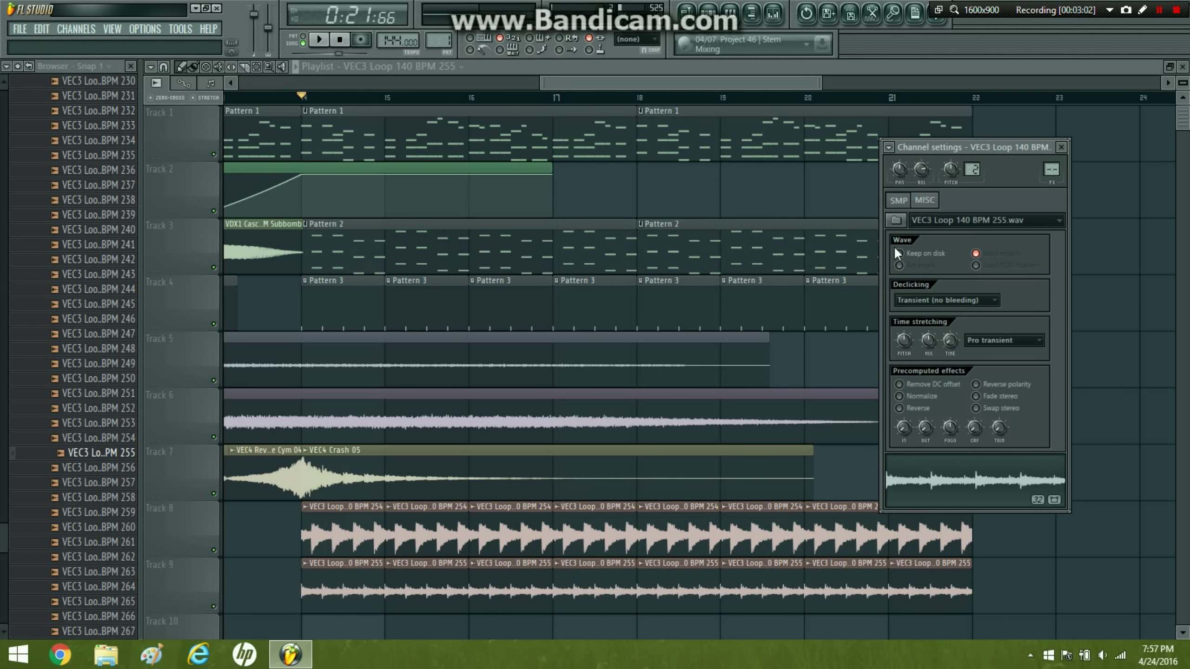
{"action": "key", "text": "space"}
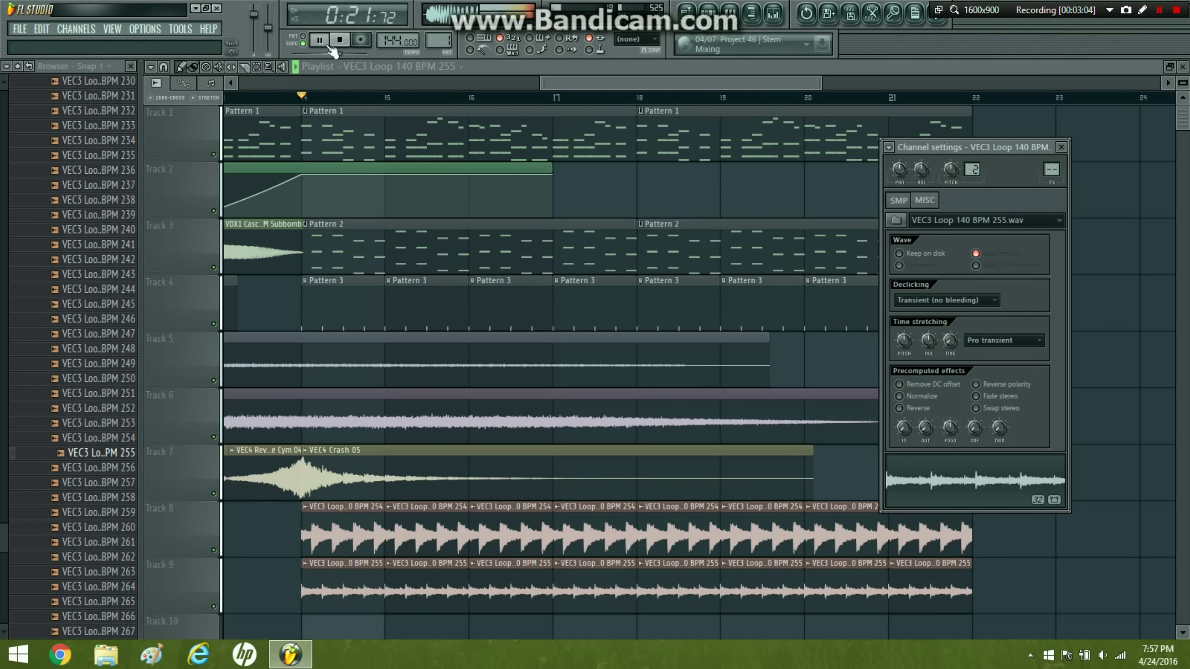
{"action": "left_click", "coordinate": [131, 67]}
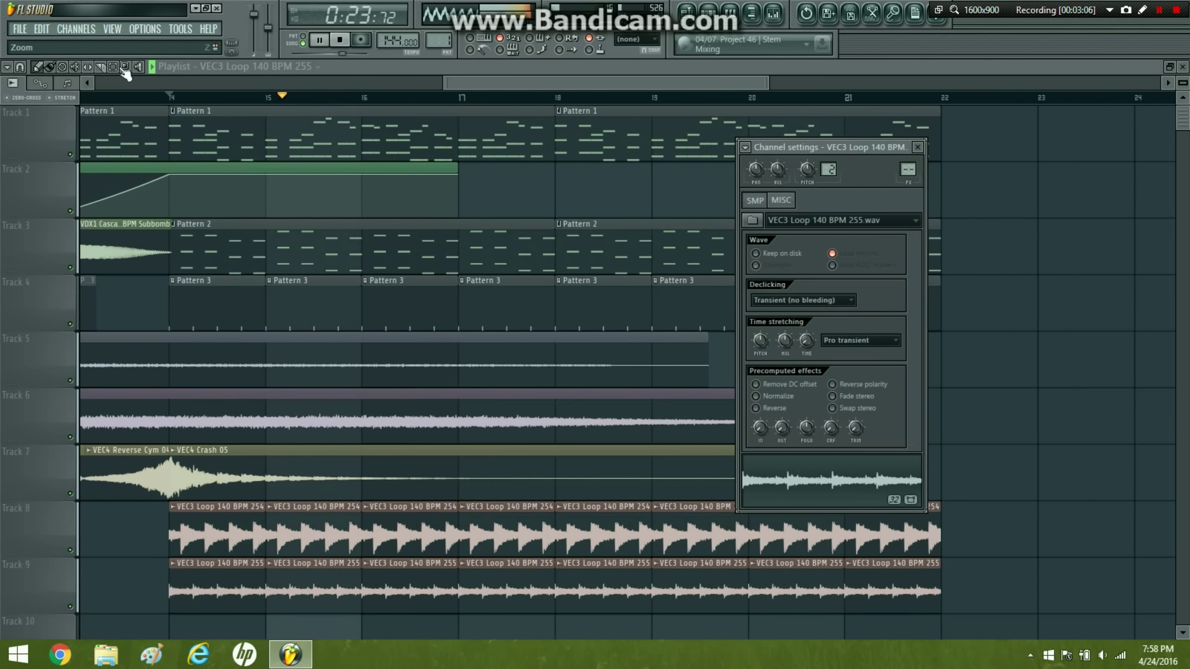
{"action": "left_click", "coordinate": [126, 67]}
{"action": "right_click", "coordinate": [215, 136]}
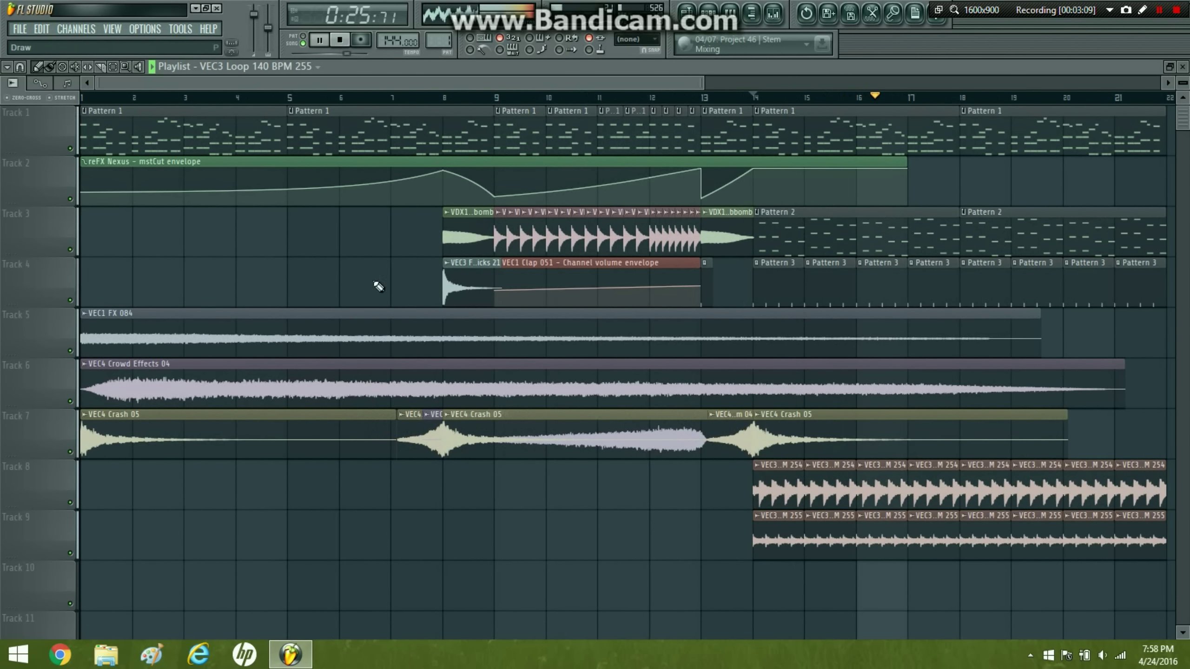
- Check the channel settings of VEC3 loops 255 and 254 in turn while the arrangement plays
{"action": "double_click", "coordinate": [835, 549]}
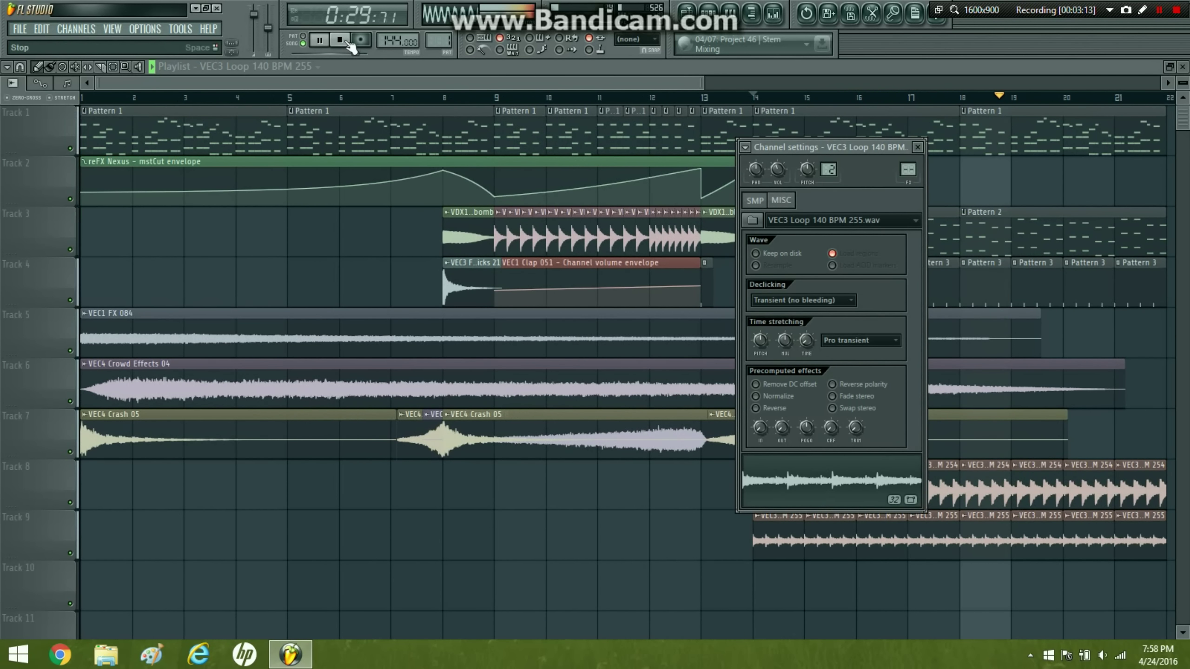
{"action": "double_click", "coordinate": [983, 488]}
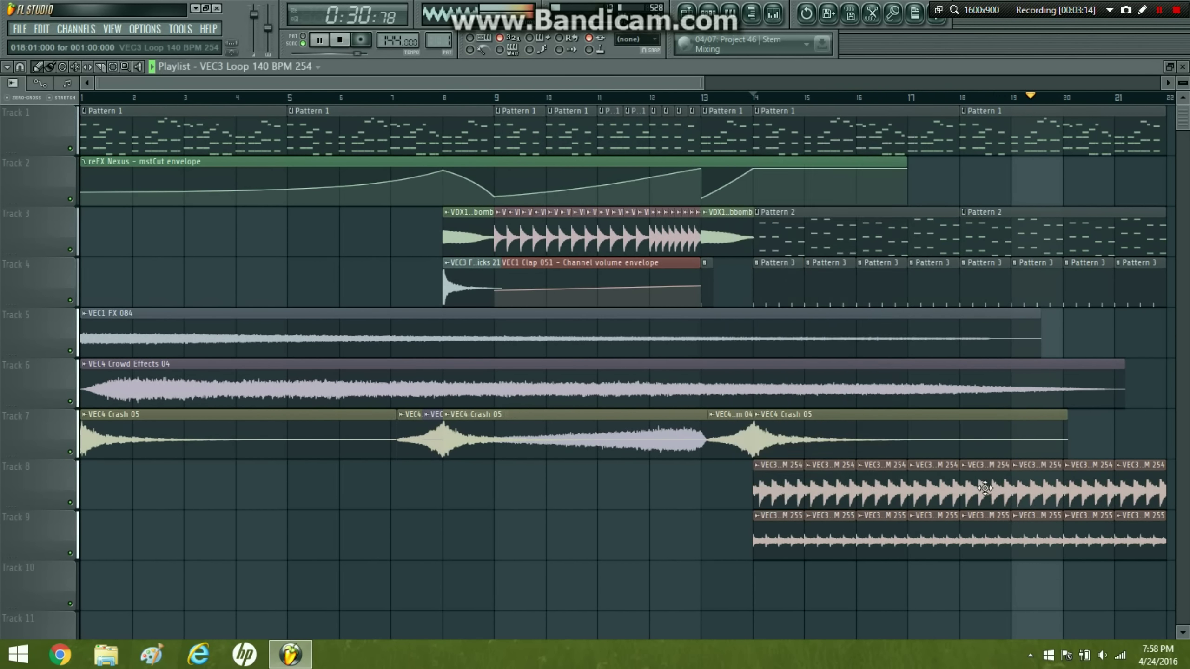
{"action": "double_click", "coordinate": [964, 534]}
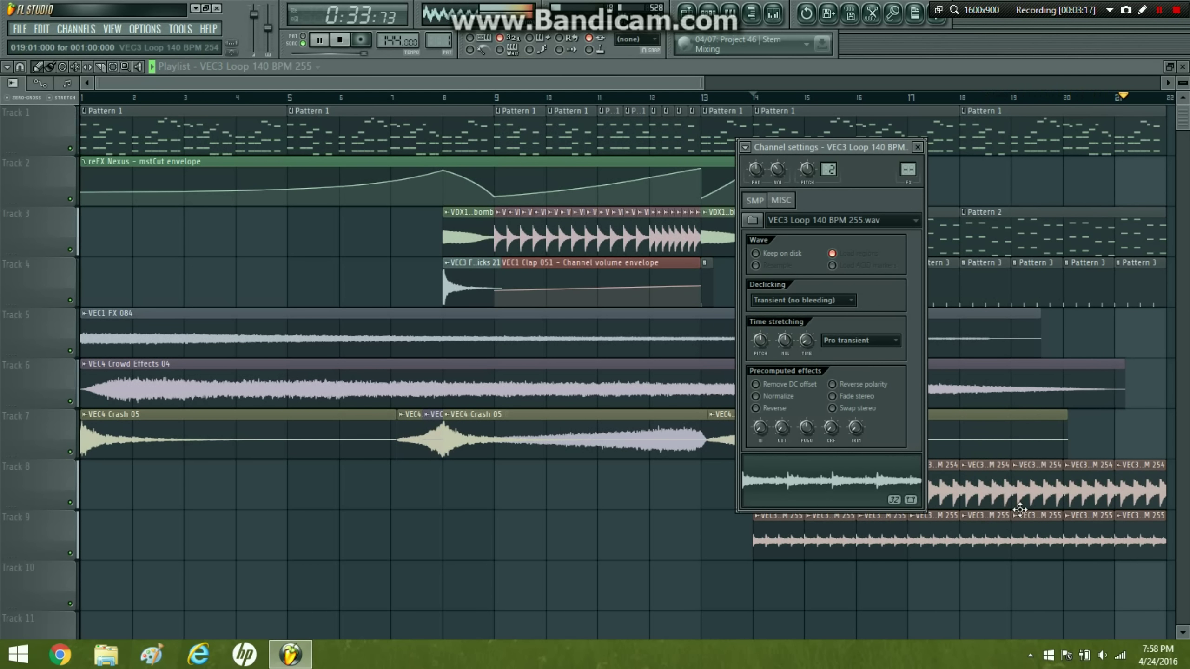
{"action": "double_click", "coordinate": [984, 487]}
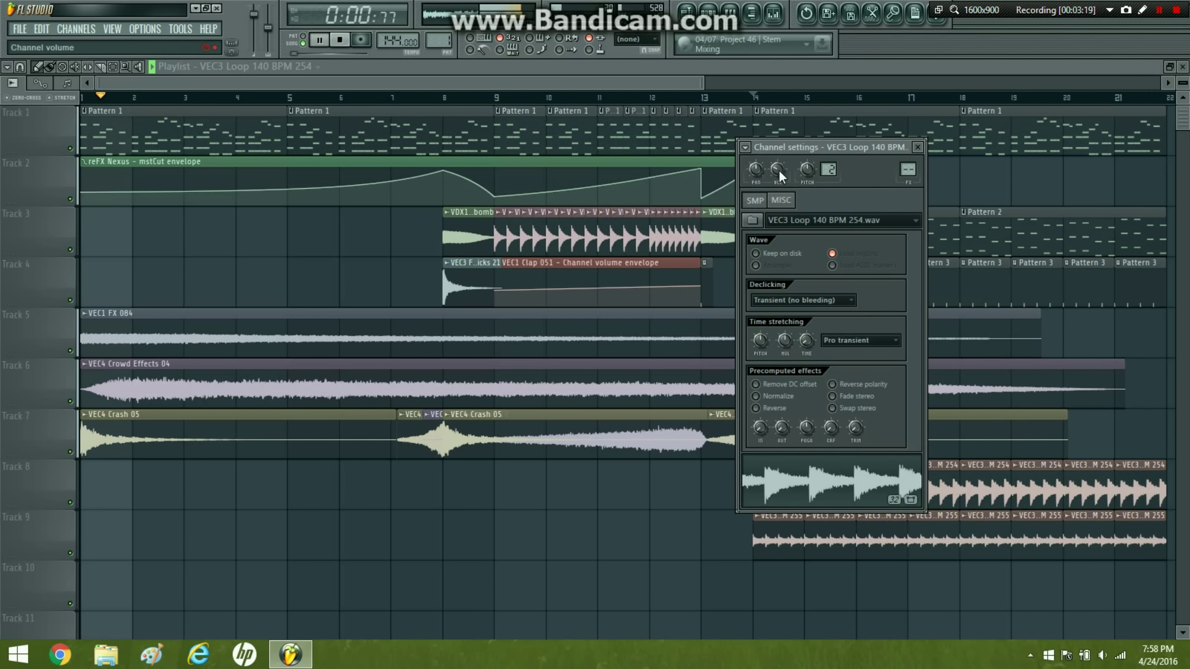
{"action": "left_click_drag", "start_coordinate": [291, 99], "coordinate": [84, 106]}
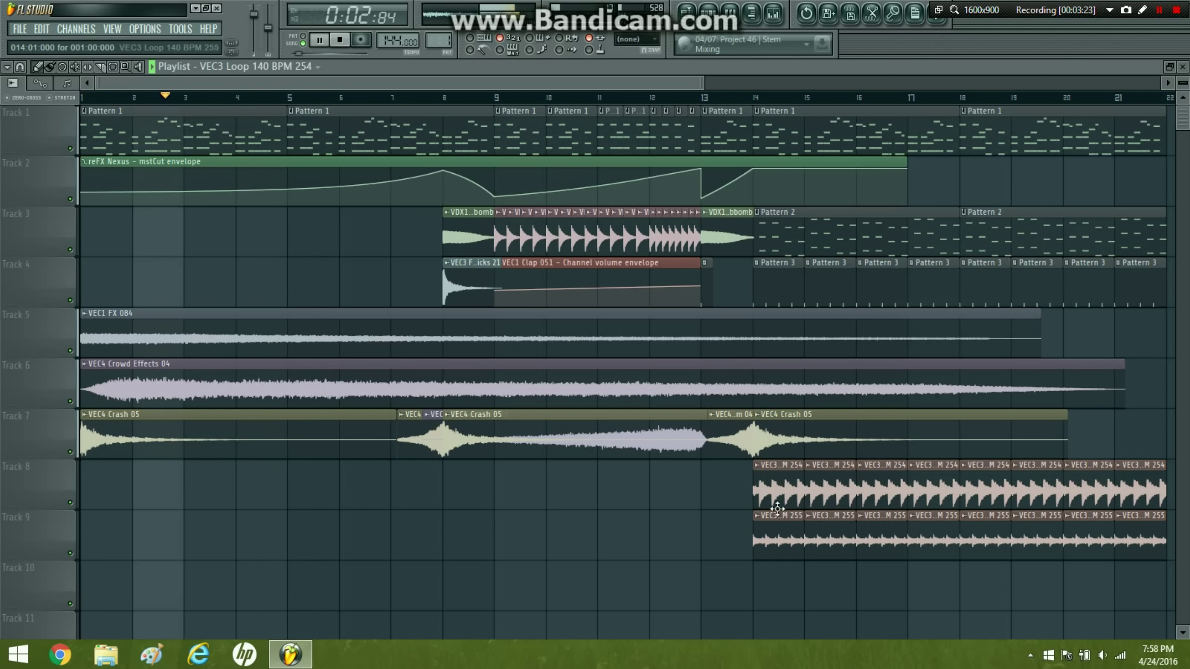
- Add four VEC3 Loop 140 BPM 254 clips to Track 8, filling the build-up from bar 9 through bar 12
{"action": "left_click_drag", "start_coordinate": [724, 492], "coordinate": [509, 477]}
{"action": "left_click", "coordinate": [576, 486]}
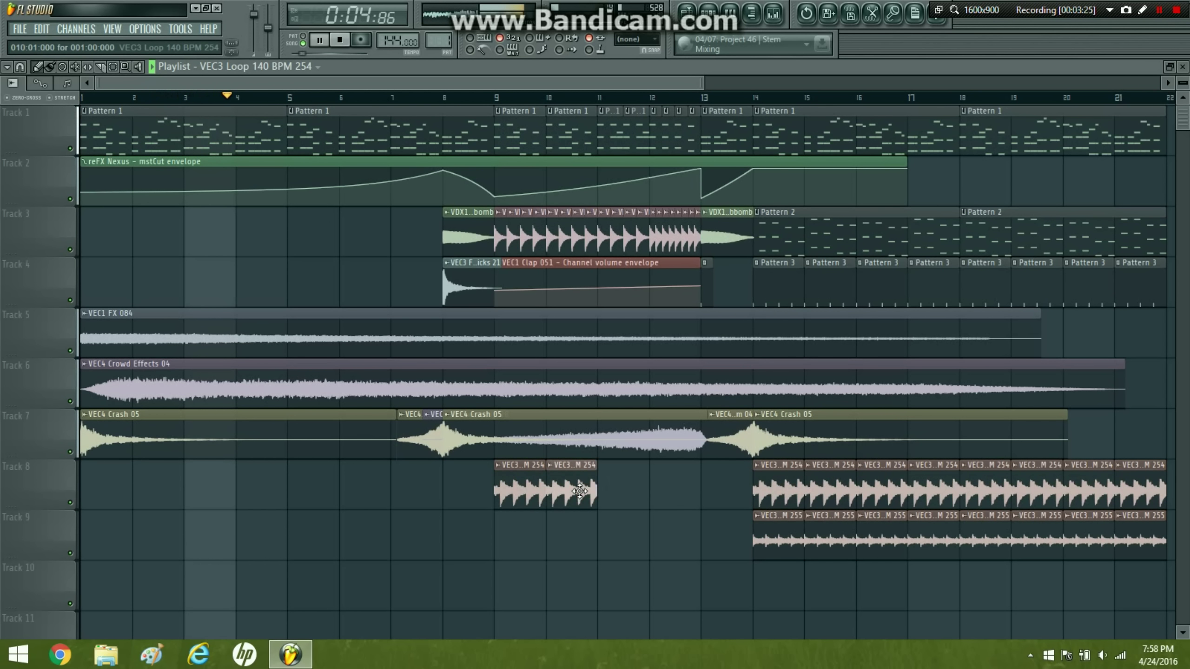
{"action": "left_click", "coordinate": [621, 494]}
{"action": "left_click", "coordinate": [660, 497]}
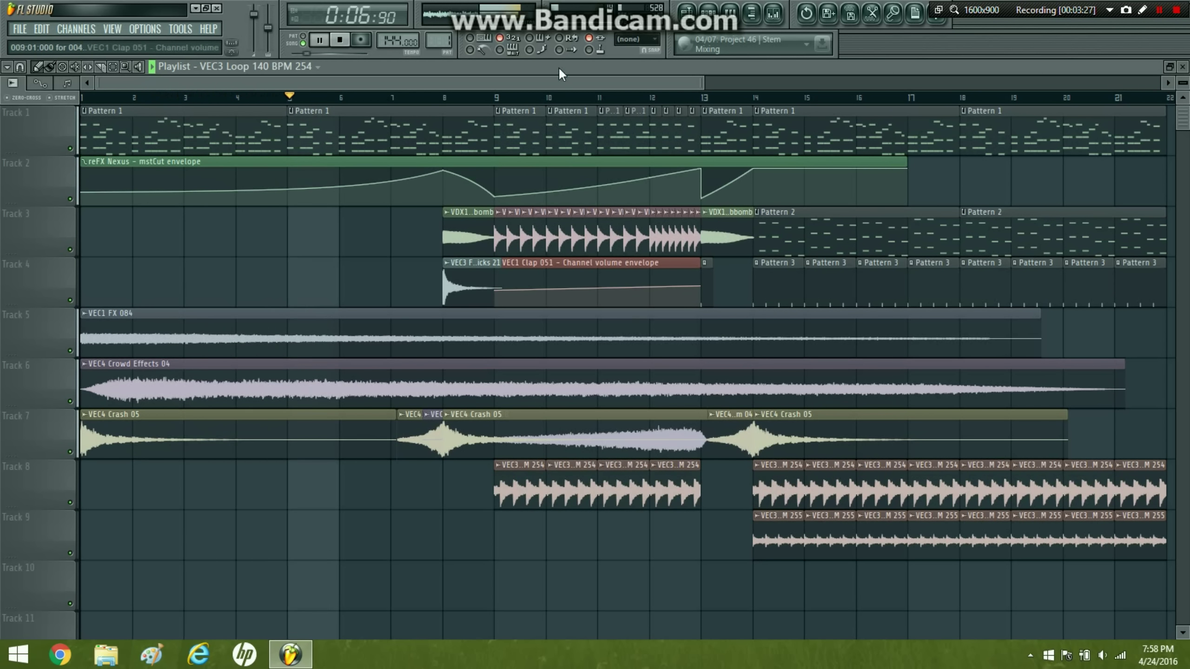
- Play from bar 9, delete the four build-up clips of loop 254 on Track 8, and undo their deletion
{"action": "left_click", "coordinate": [499, 97]}
{"action": "right_click", "coordinate": [679, 500]}
{"action": "right_click", "coordinate": [623, 497]}
{"action": "right_click", "coordinate": [572, 495]}
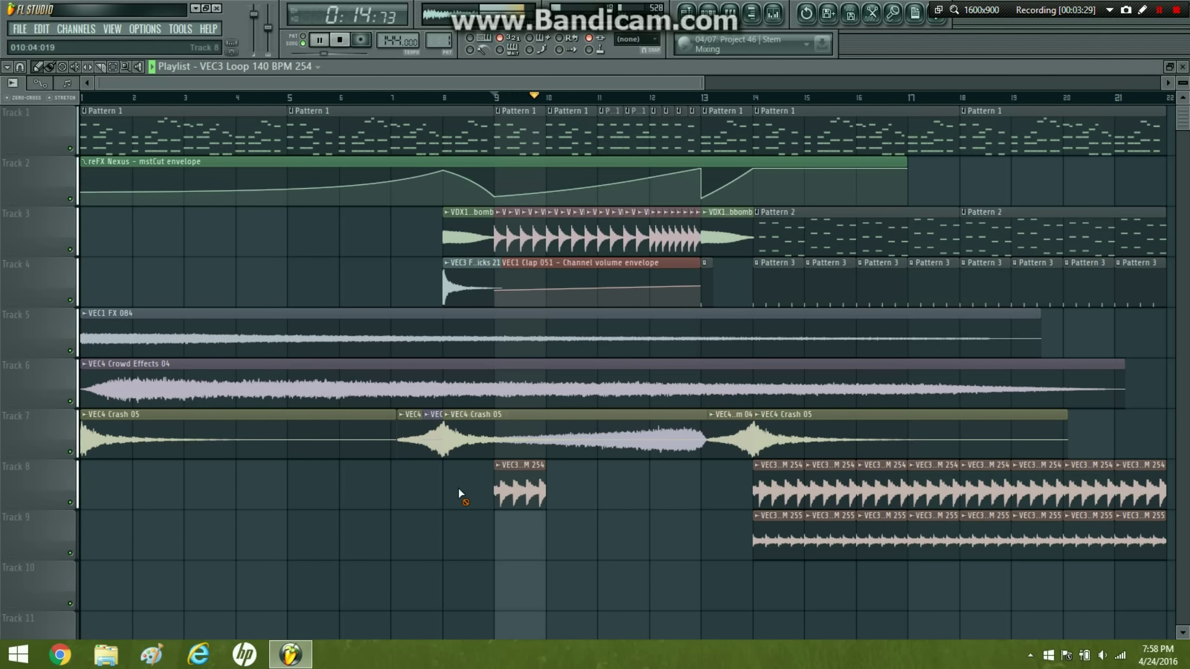
{"action": "right_click", "coordinate": [523, 495]}
{"action": "key", "text": "ctrl+z"}
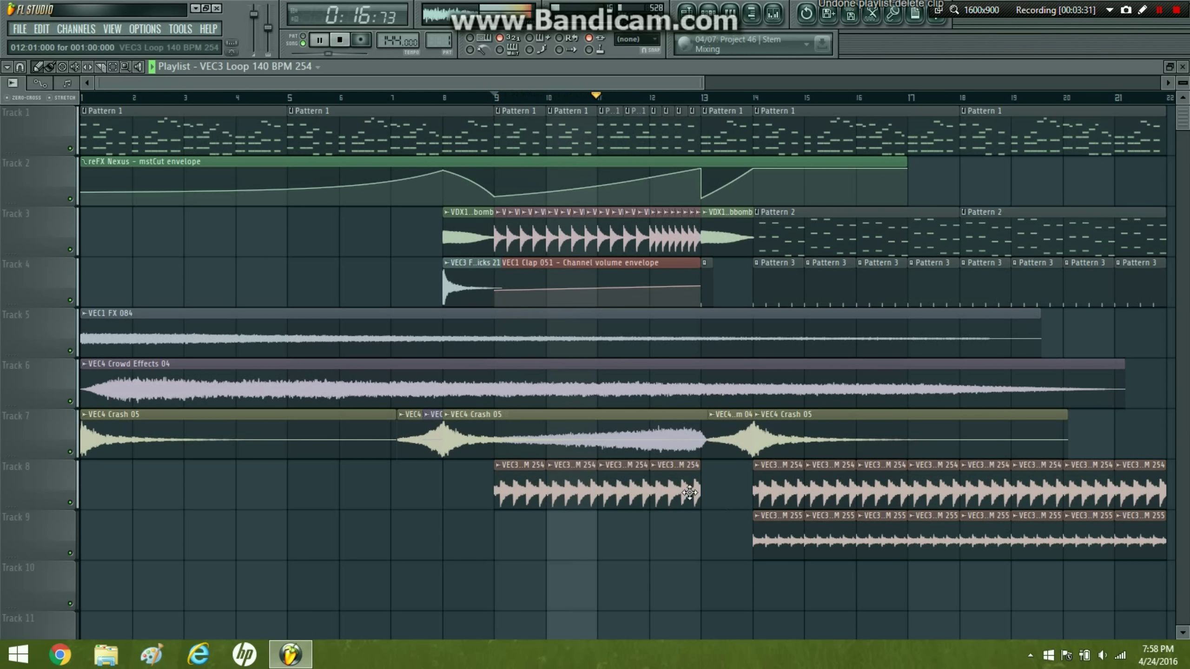
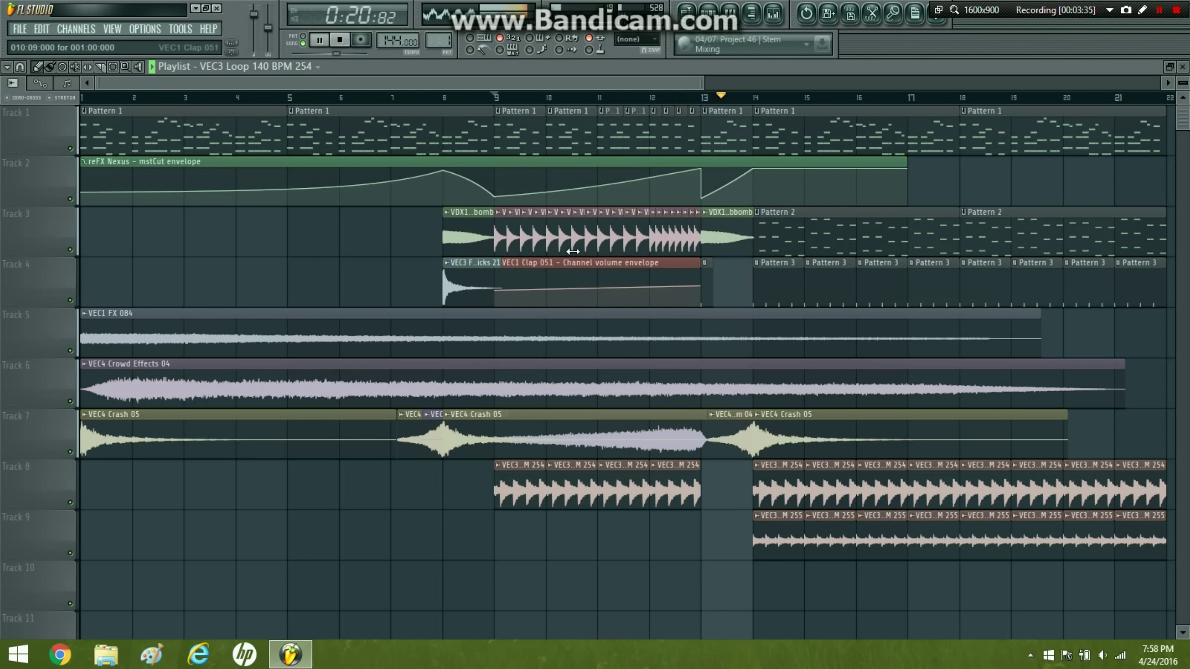
- Raise the reFX Nexus mstCut envelope's low point at bar 13 slightly, and play briefly from bar 8
{"action": "left_click", "coordinate": [708, 191]}
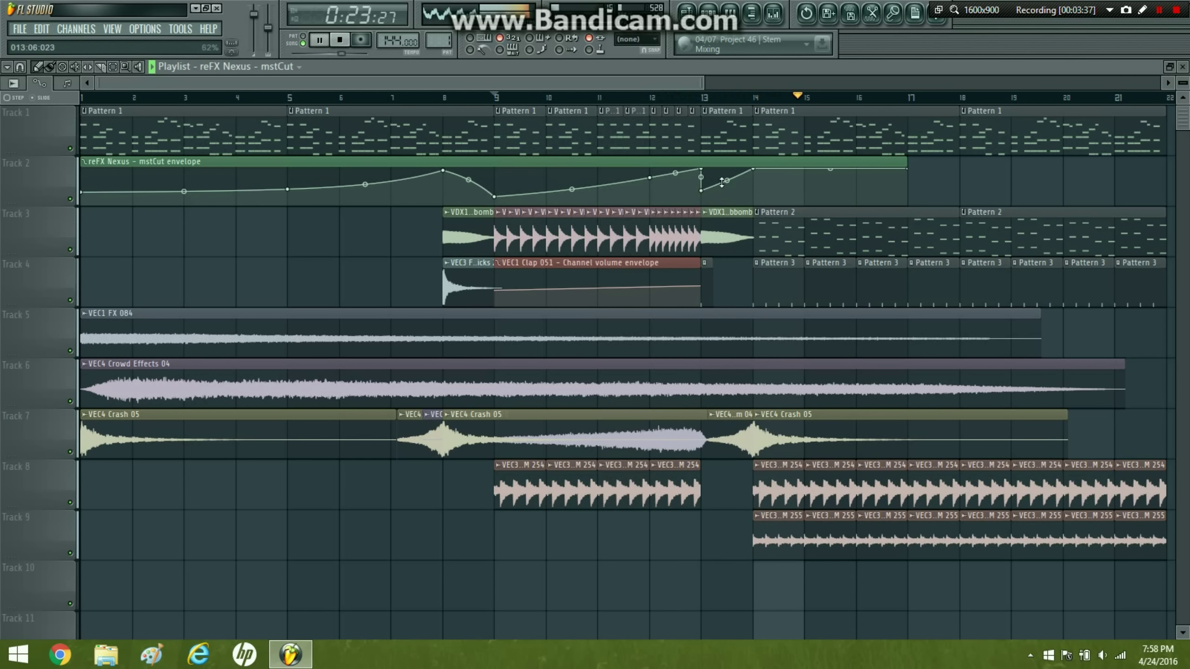
{"action": "left_click", "coordinate": [439, 99]}
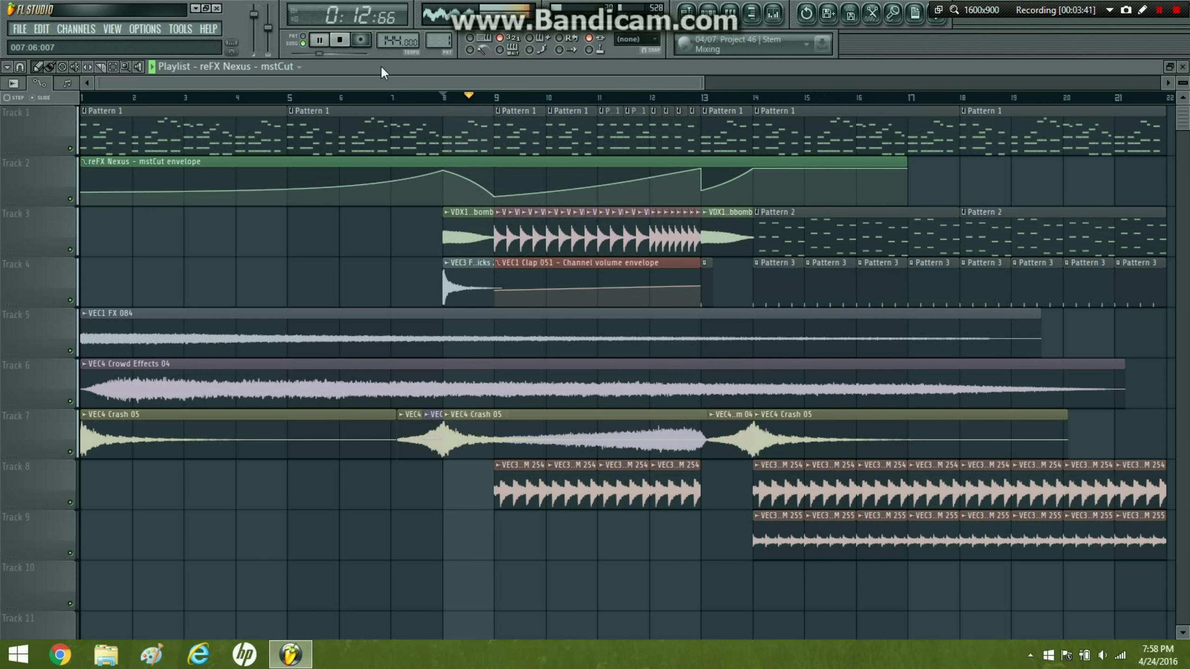
{"action": "key", "text": "space"}
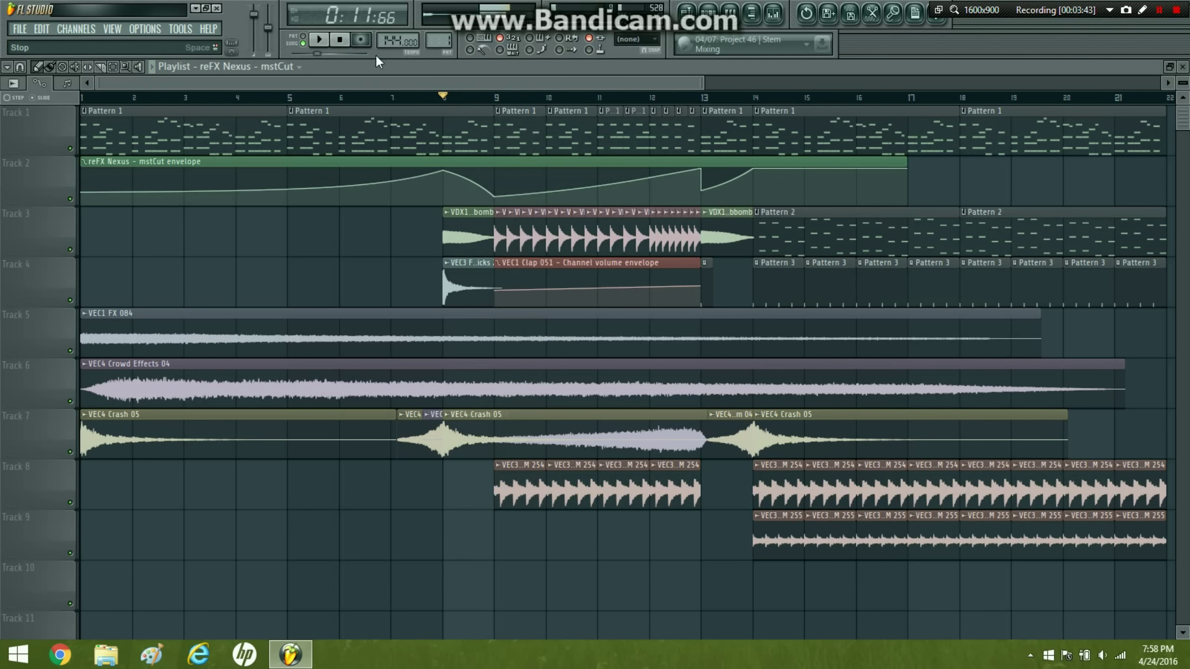
- Check the channel settings of the VEC1 Clap 051 sample and start playback from bar 8
{"action": "double_click", "coordinate": [499, 232]}
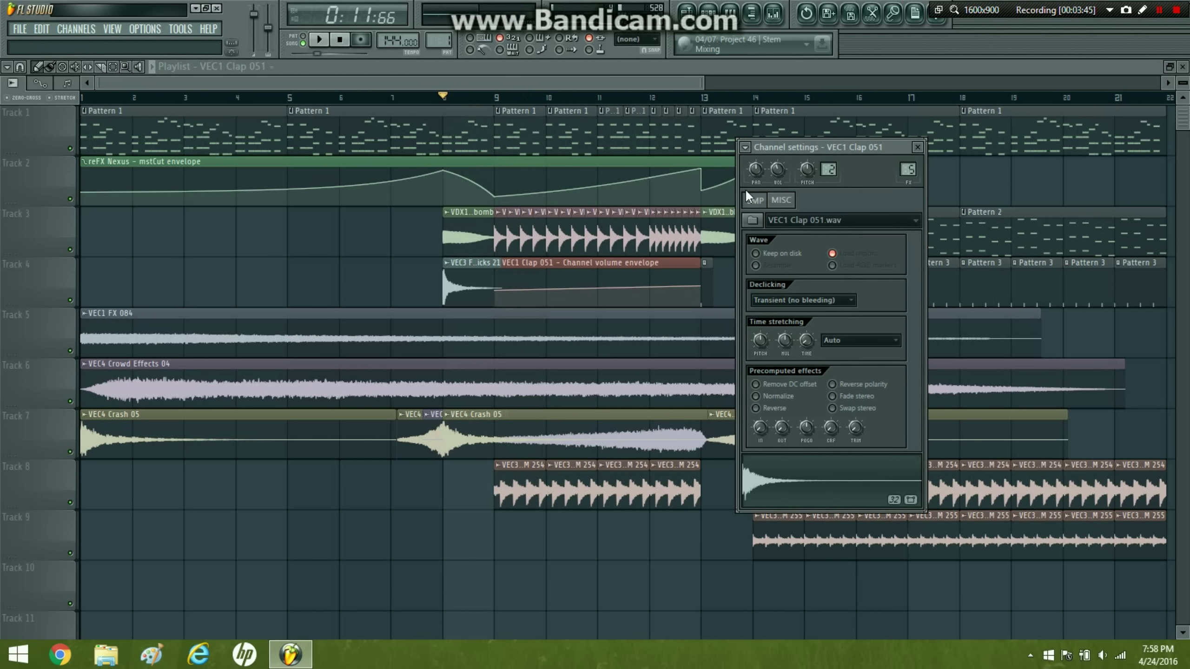
{"action": "left_click", "coordinate": [531, 266]}
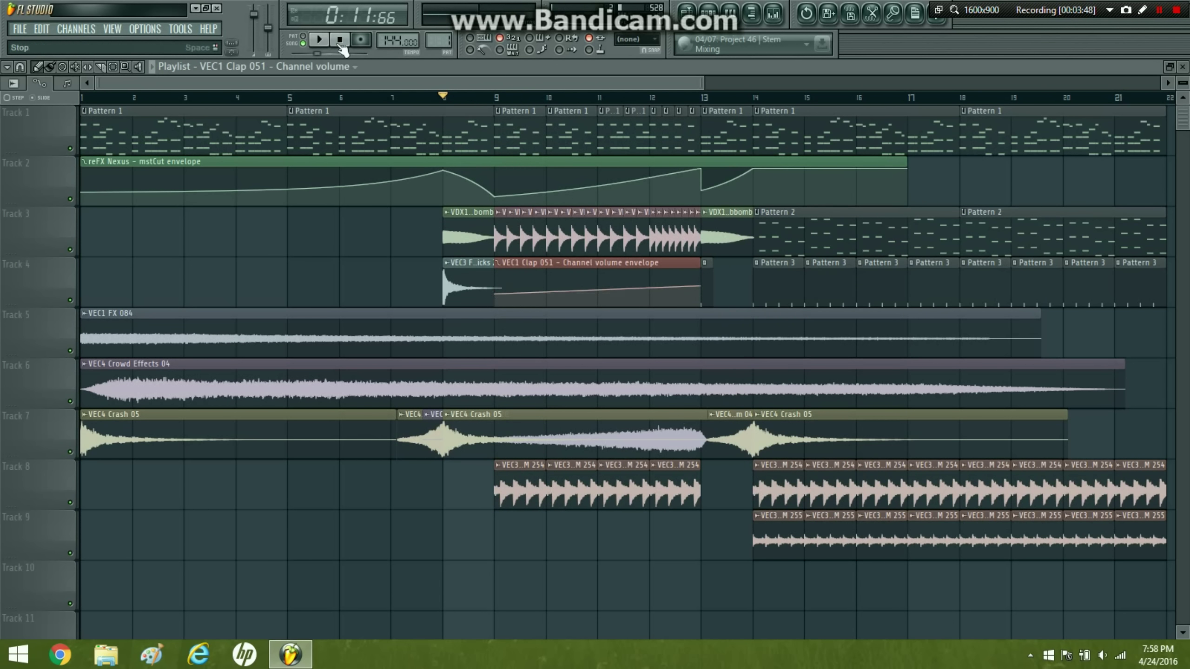
{"action": "key", "text": "space"}
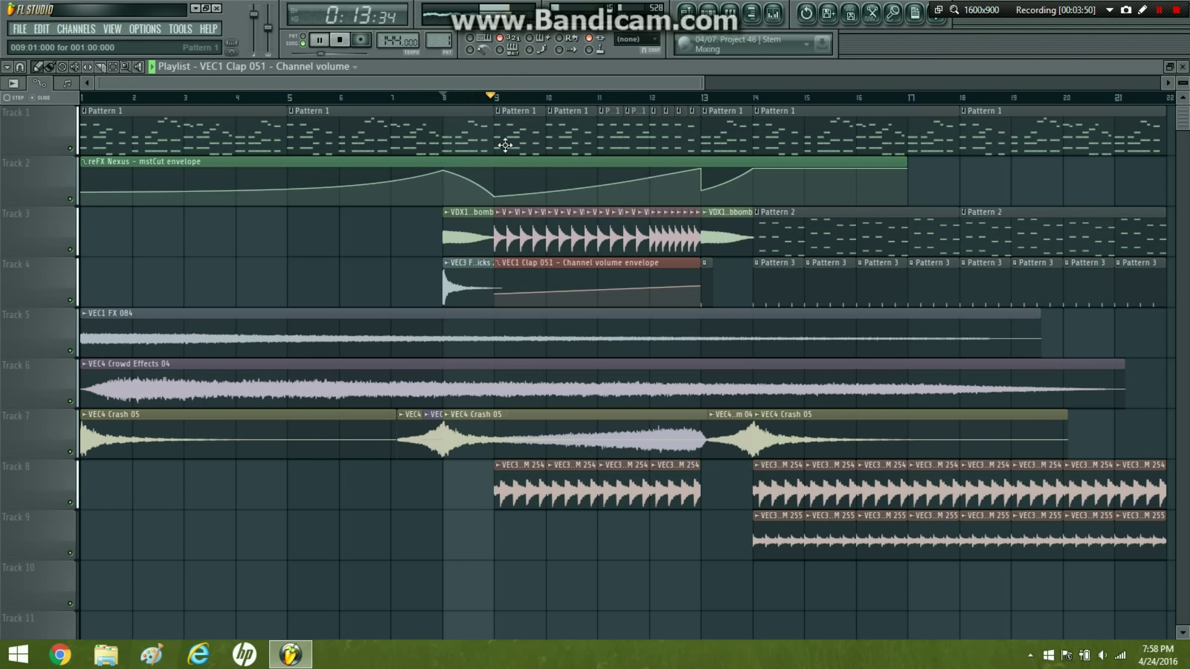
- Delete the four VEC3 Loop 140 BPM 254 clips from the build-up on Track 8, bars 9 through 12
{"action": "right_click", "coordinate": [520, 488]}
{"action": "right_click", "coordinate": [570, 488]}
{"action": "right_click", "coordinate": [623, 487]}
{"action": "right_click", "coordinate": [674, 488]}
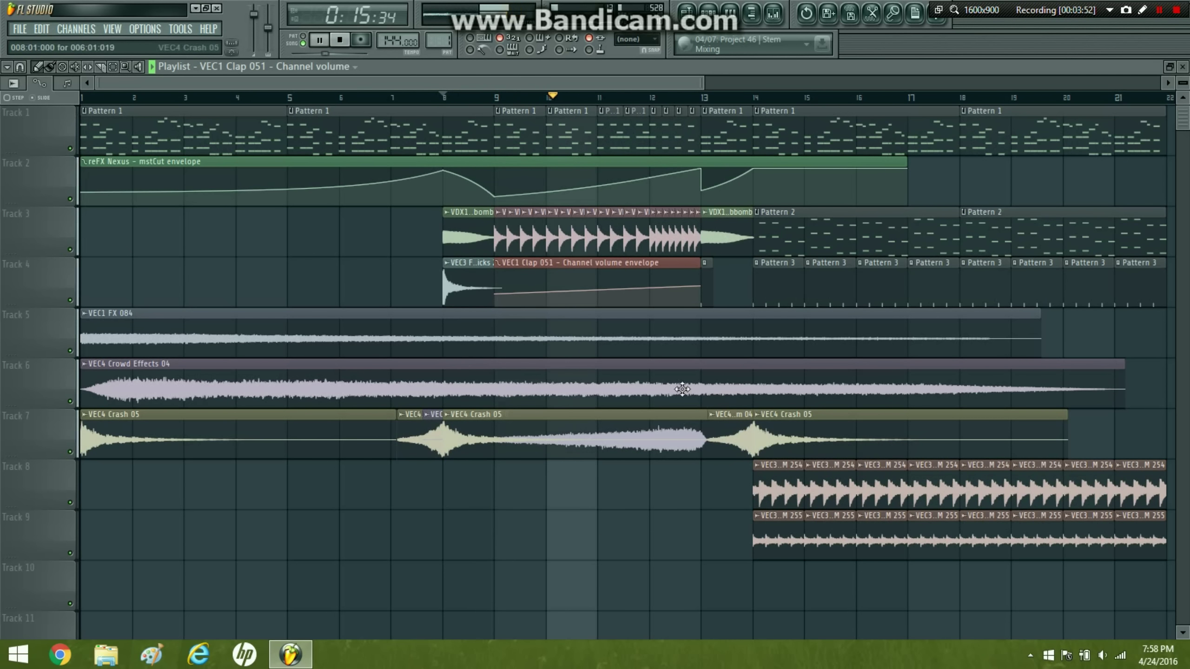
- Add four VEC3 Loop 140 BPM 255 clips to Track 9 across bars 9 through 12, and play from bar 9
{"action": "left_click", "coordinate": [519, 540]}
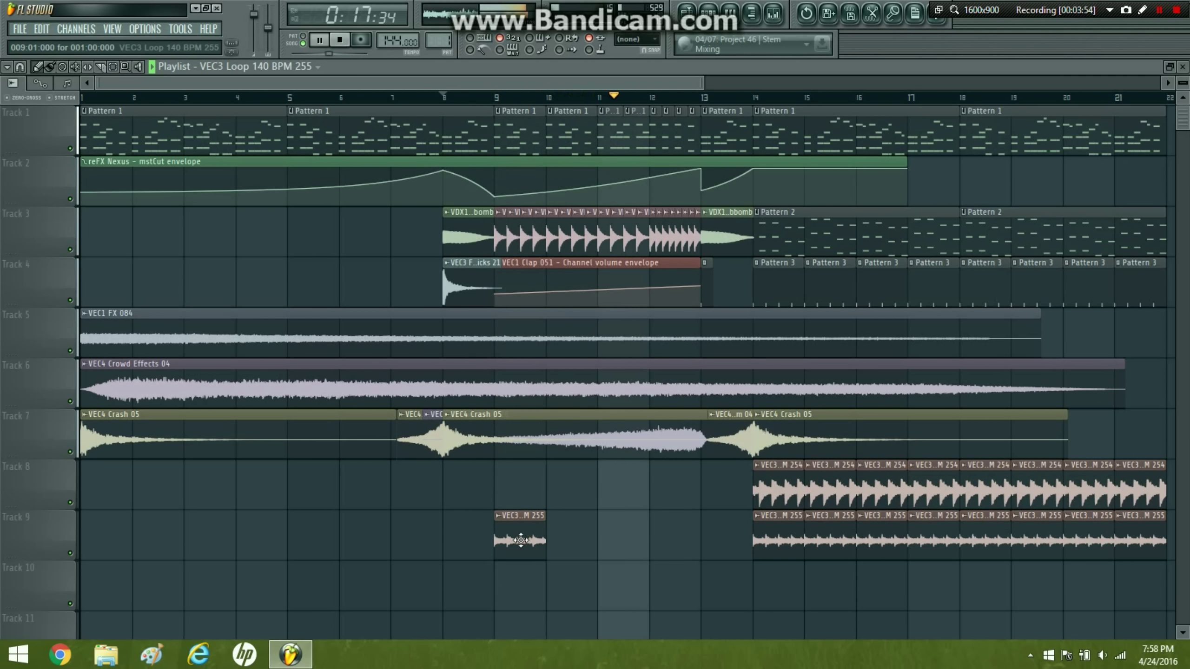
{"action": "left_click", "coordinate": [571, 539]}
{"action": "left_click", "coordinate": [623, 542]}
{"action": "left_click", "coordinate": [675, 541]}
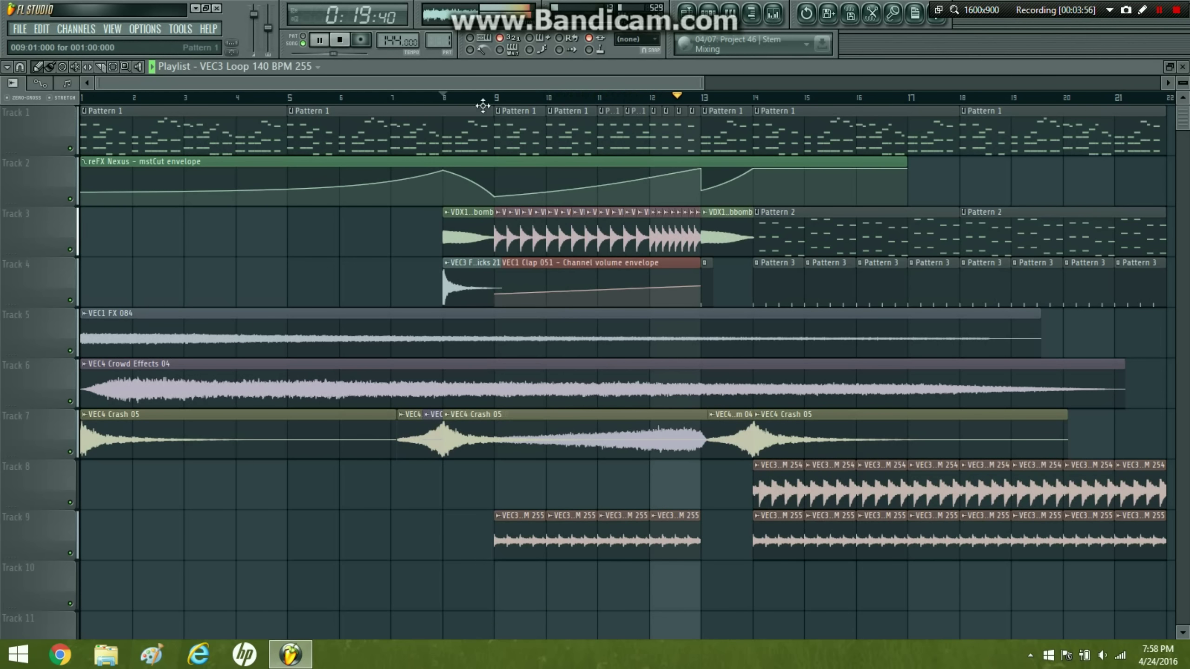
{"action": "left_click", "coordinate": [495, 98]}
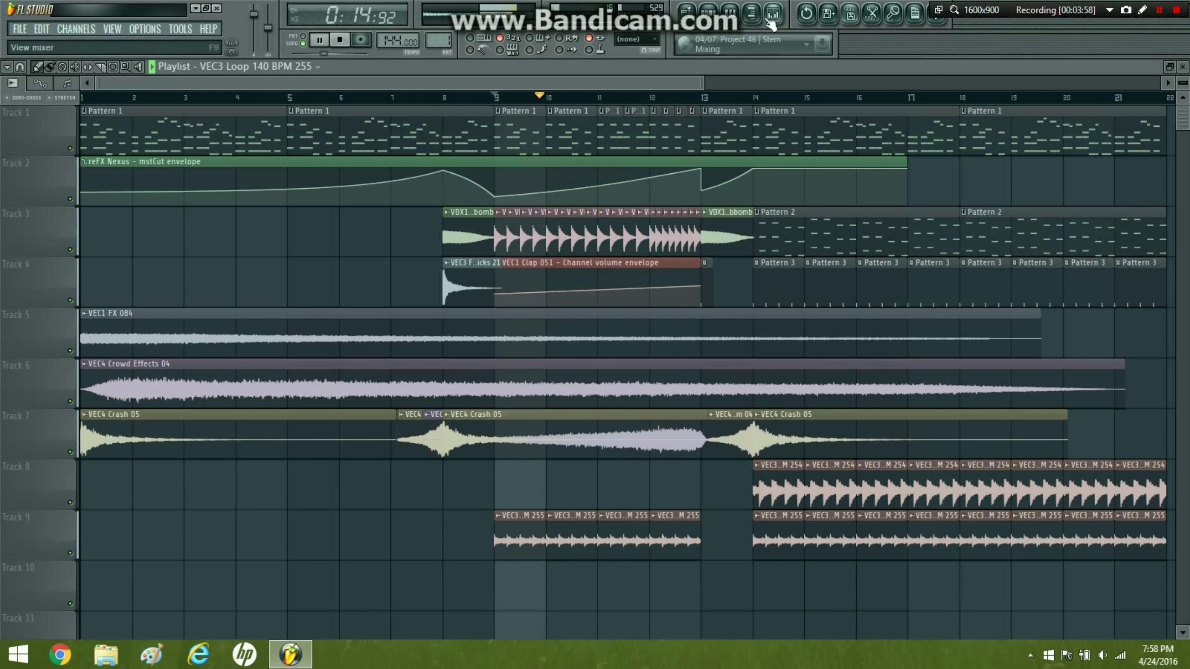
- Show the sample browser and collapse its folder structure
{"action": "left_click", "coordinate": [752, 14]}
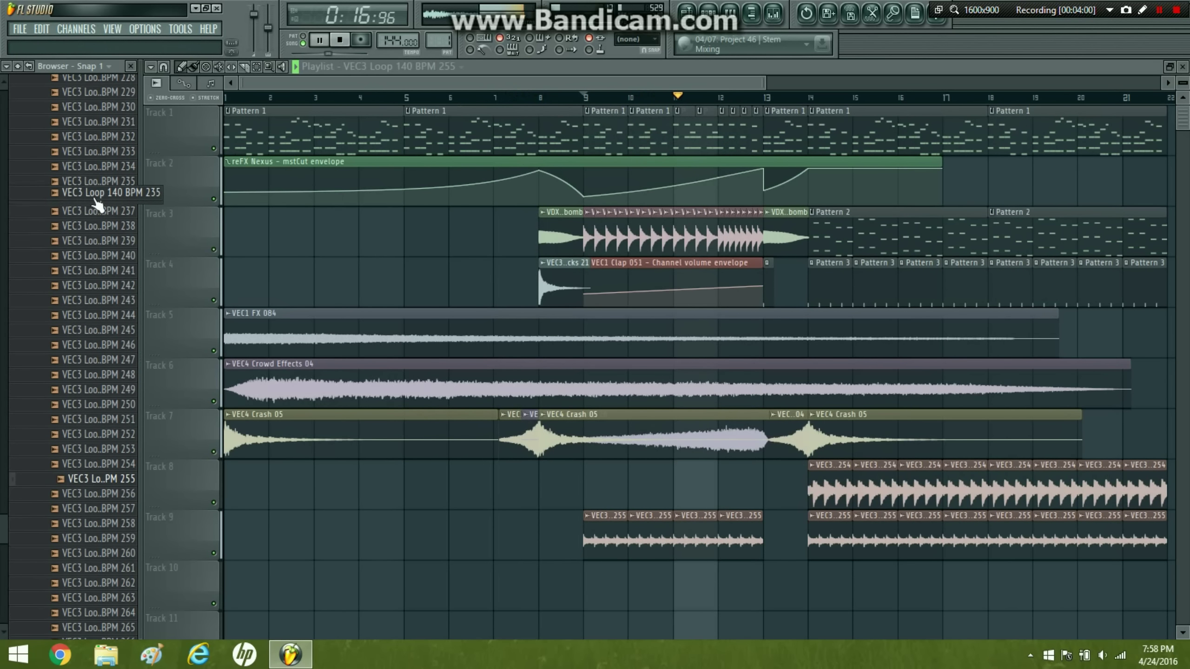
{"action": "scroll", "coordinate": [98, 205], "scroll_direction": "up", "scroll_amount": 7}
{"action": "scroll", "coordinate": [98, 205], "scroll_direction": "up", "scroll_amount": 4}
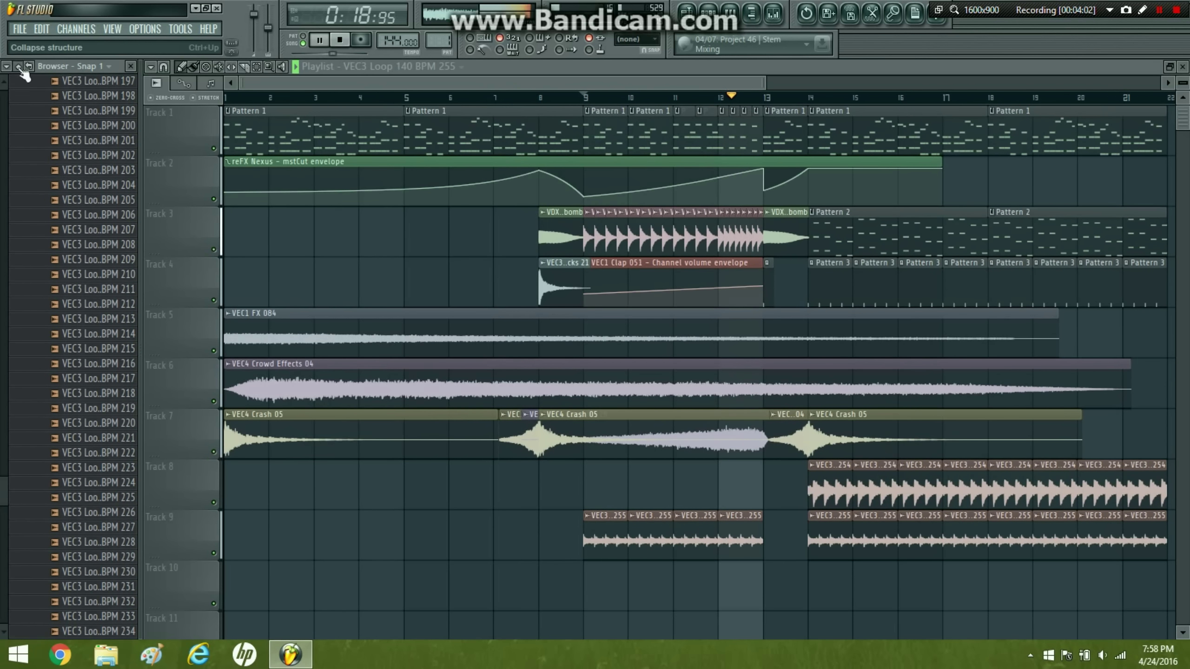
{"action": "left_click", "coordinate": [18, 67]}
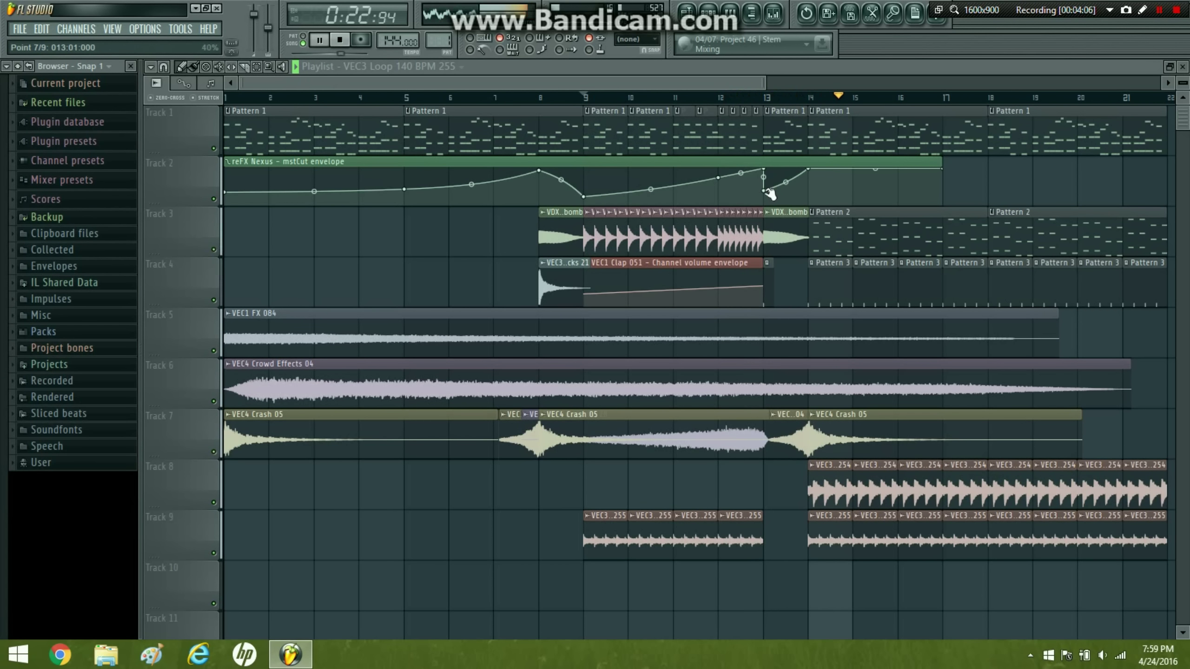
- Reshape the reFX Nexus mstCut envelope to fall from 100% at bar 13 to 18% at bar 14, then jump back to full
{"action": "left_click_drag", "start_coordinate": [768, 192], "coordinate": [774, 173]}
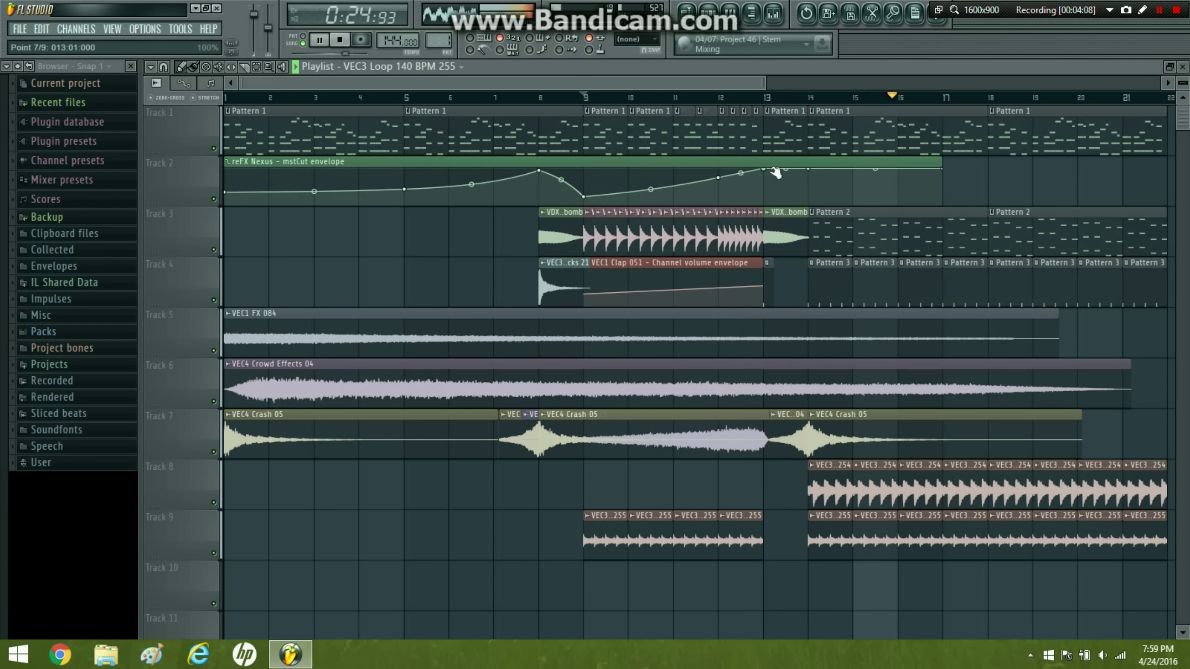
{"action": "right_click", "coordinate": [809, 184]}
{"action": "mouse_move", "coordinate": [810, 184]}
{"action": "left_mouse_down"}
{"action": "mouse_move", "coordinate": [809, 205]}
{"action": "mouse_move", "coordinate": [811, 167]}
{"action": "left_mouse_up"}
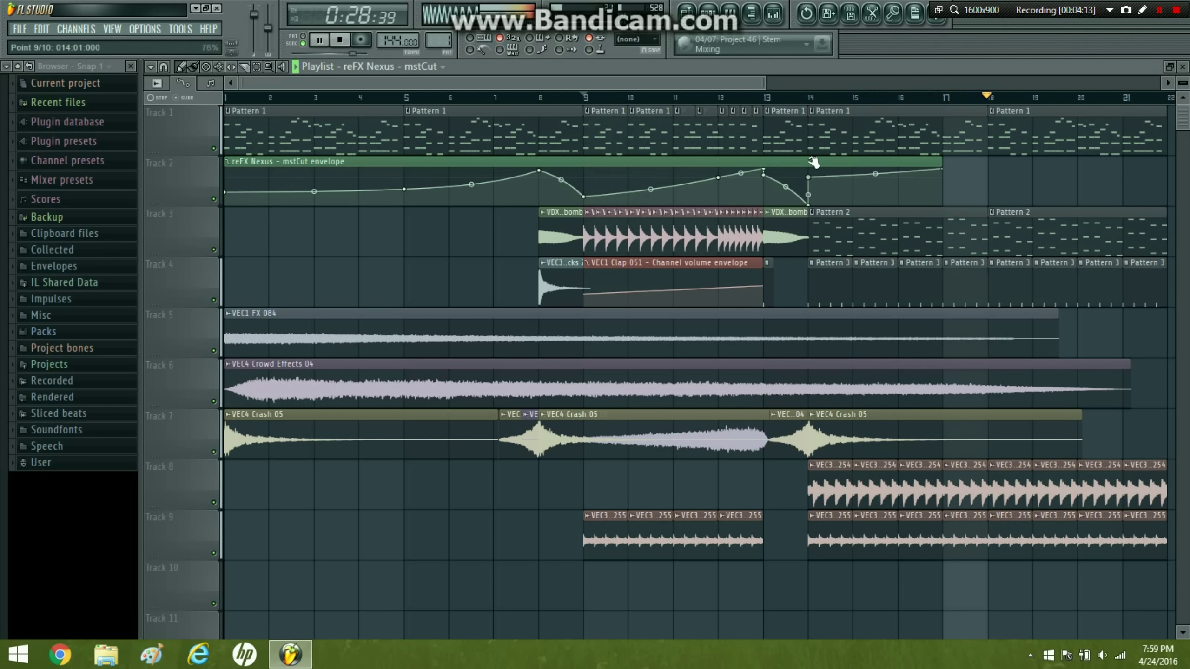
{"action": "left_click", "coordinate": [765, 97]}
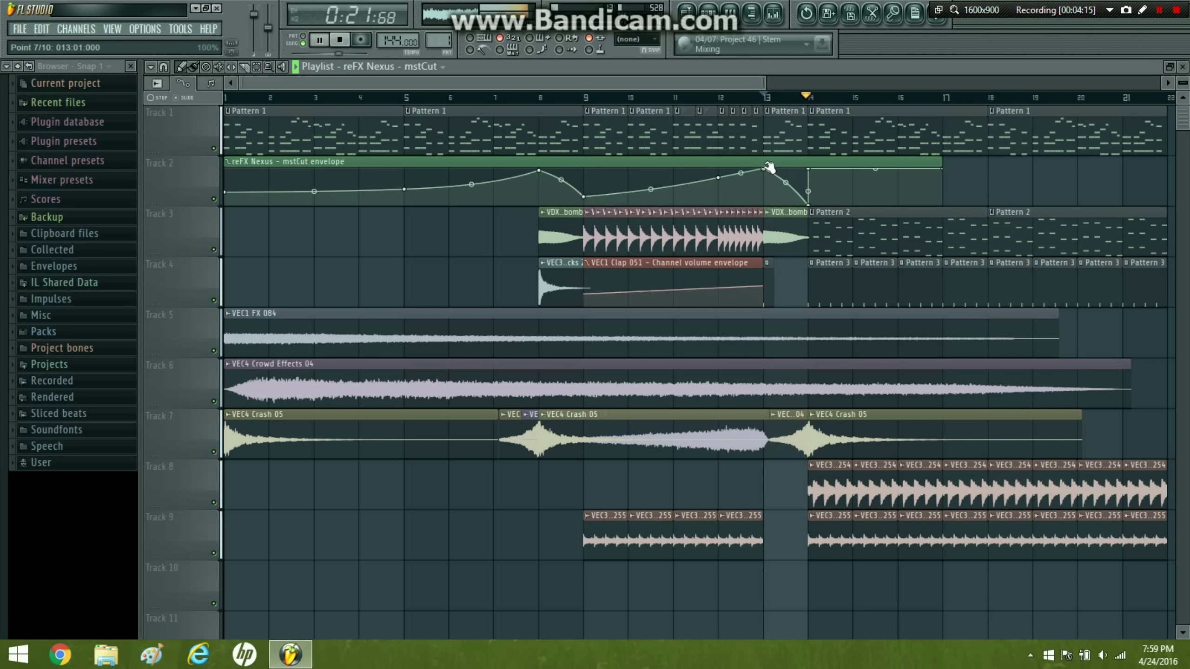
{"action": "left_click_drag", "start_coordinate": [810, 205], "coordinate": [809, 199]}
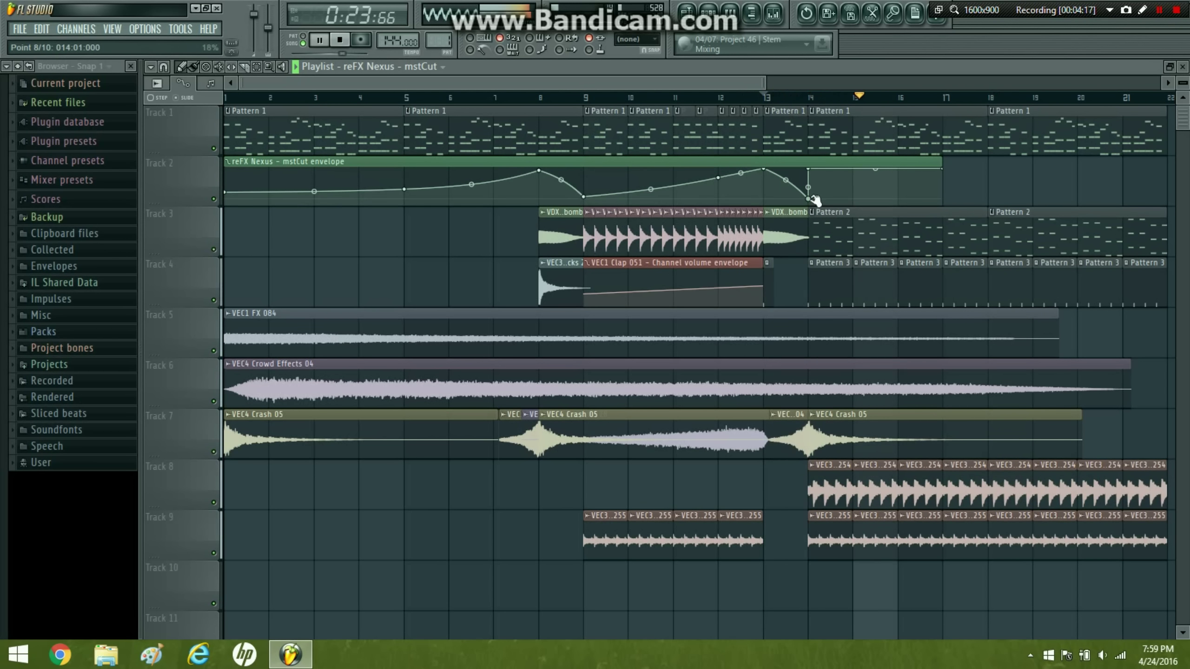
- Play from bar 11, delete the duplicate mstCut envelope point at bar 13, hide the browser and stop playback
{"action": "left_click", "coordinate": [678, 98]}
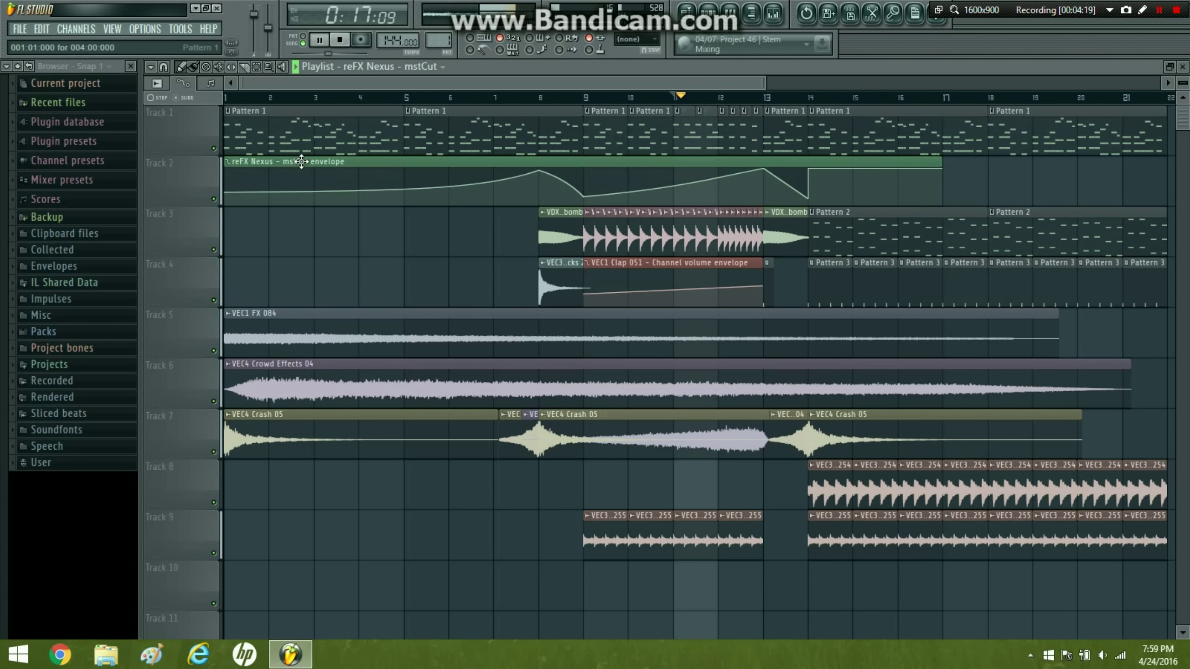
{"action": "right_click", "coordinate": [765, 168]}
{"action": "left_click", "coordinate": [786, 177]}
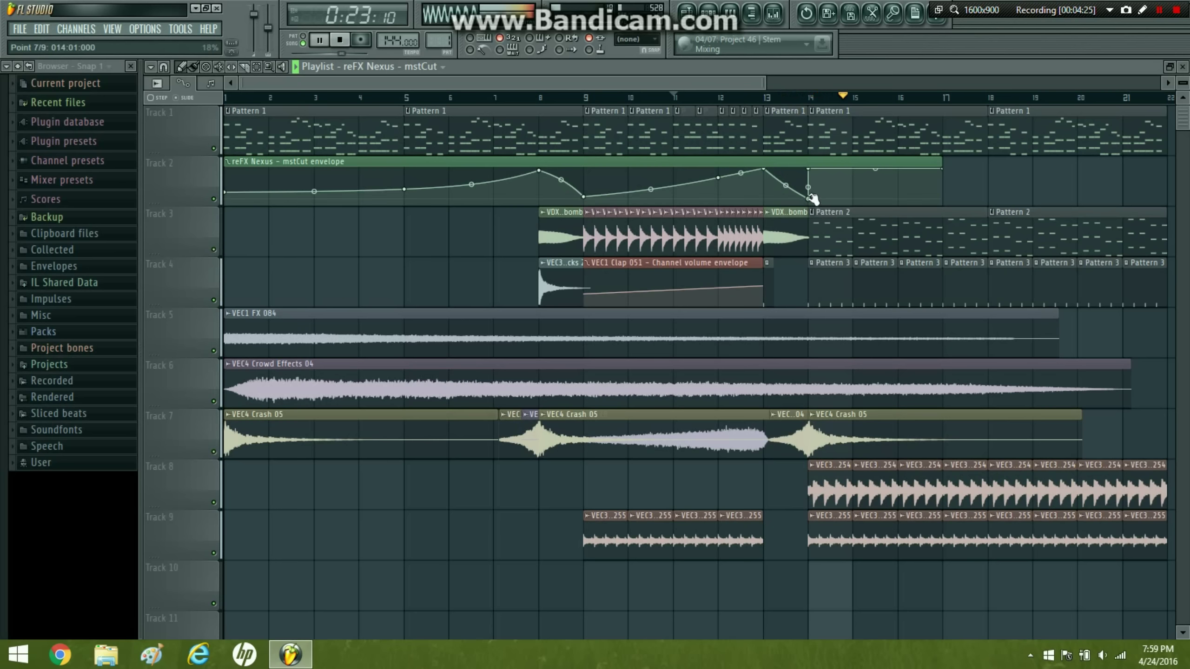
{"action": "left_click", "coordinate": [131, 66]}
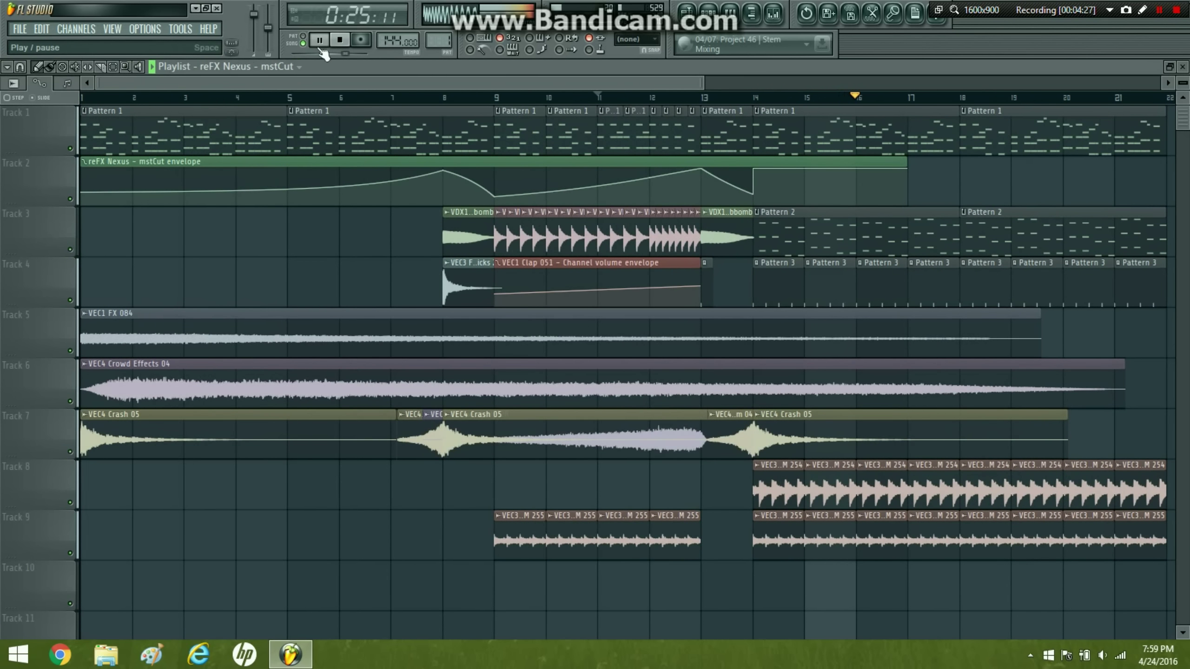
{"action": "left_click", "coordinate": [321, 50]}
- Preview the vocal shot 68-S from the Vocal Shots pack and place it on Track 8 at bar 12 during playback
{"action": "key", "text": "alt+F8"}
{"action": "left_click", "coordinate": [87, 335]}
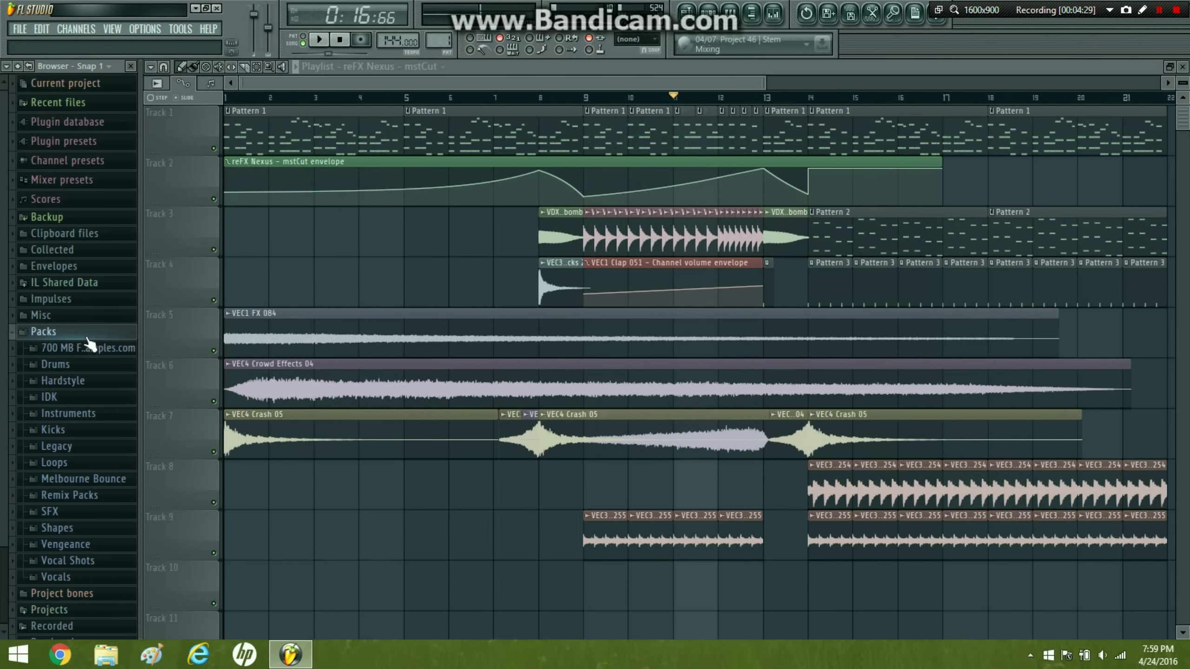
{"action": "left_click", "coordinate": [110, 532]}
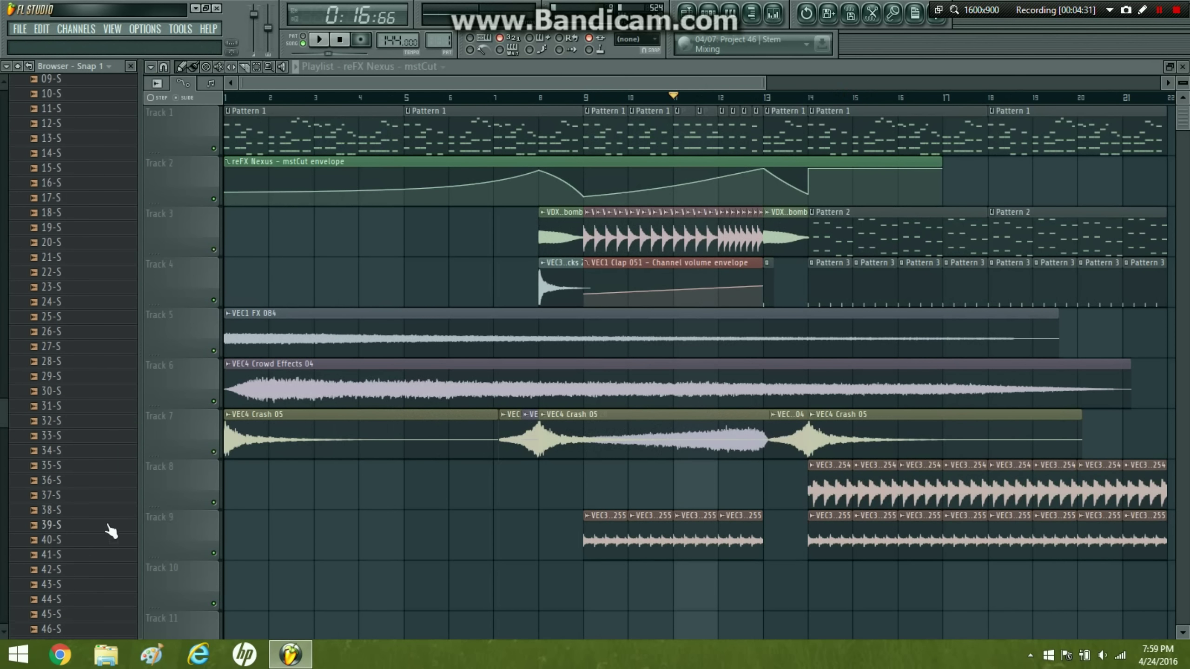
{"action": "scroll", "coordinate": [108, 530], "scroll_direction": "down", "scroll_amount": 10}
{"action": "left_click", "coordinate": [75, 469]}
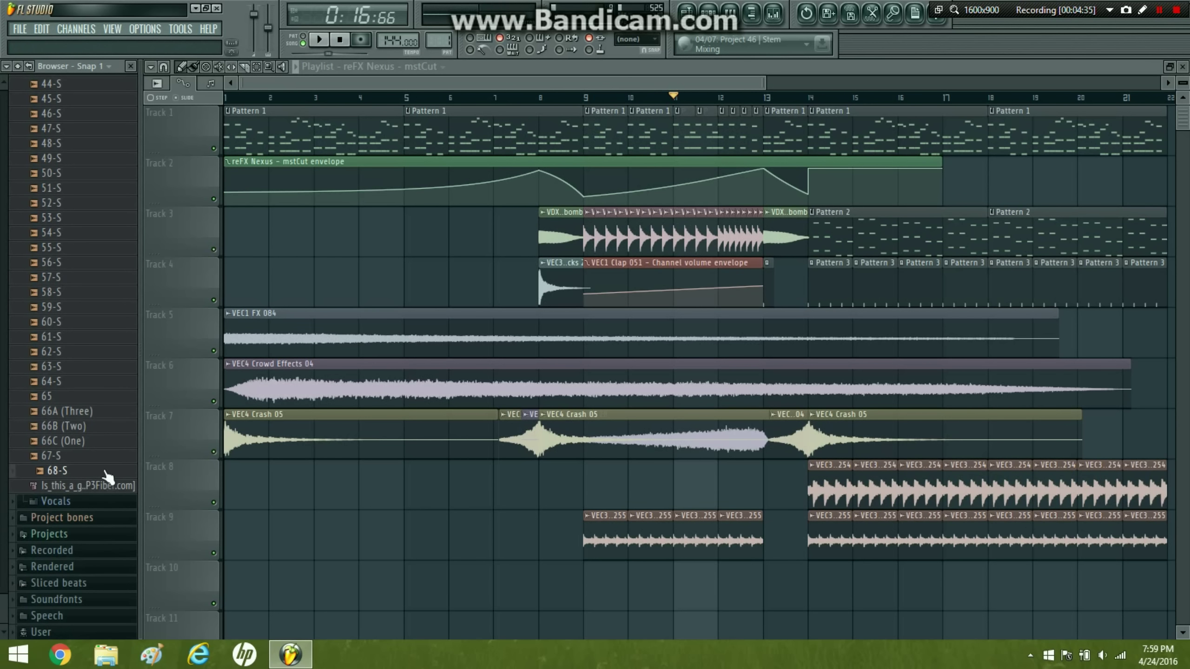
{"action": "key", "text": "space"}
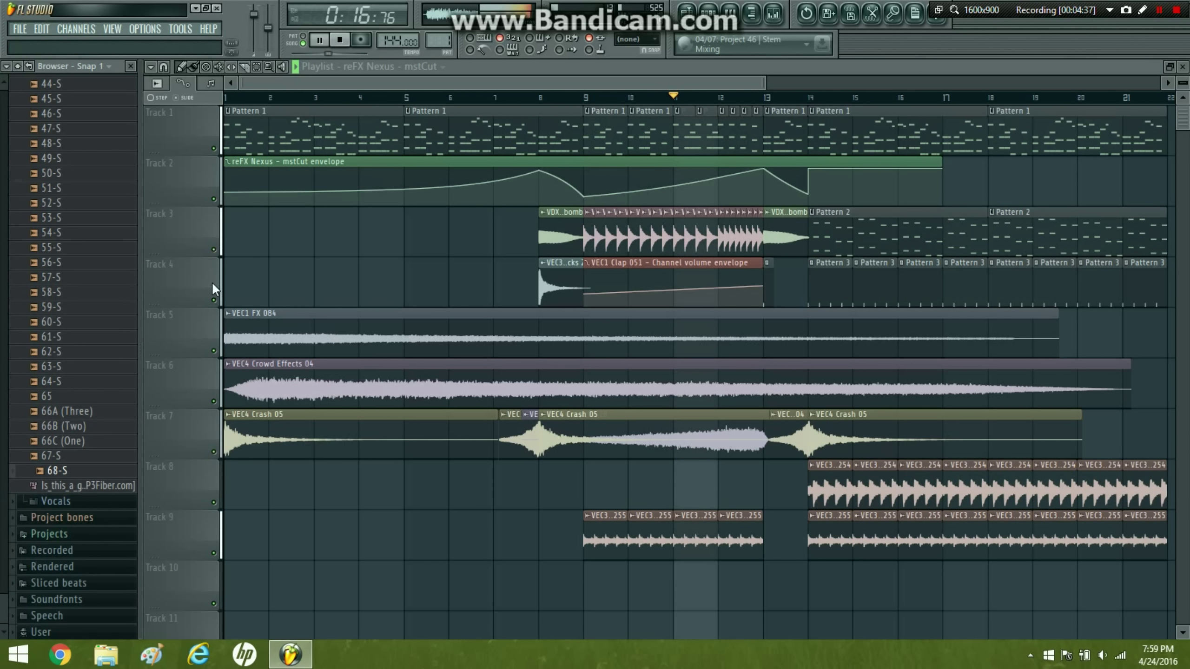
{"action": "left_click_drag", "start_coordinate": [796, 590], "coordinate": [722, 484]}
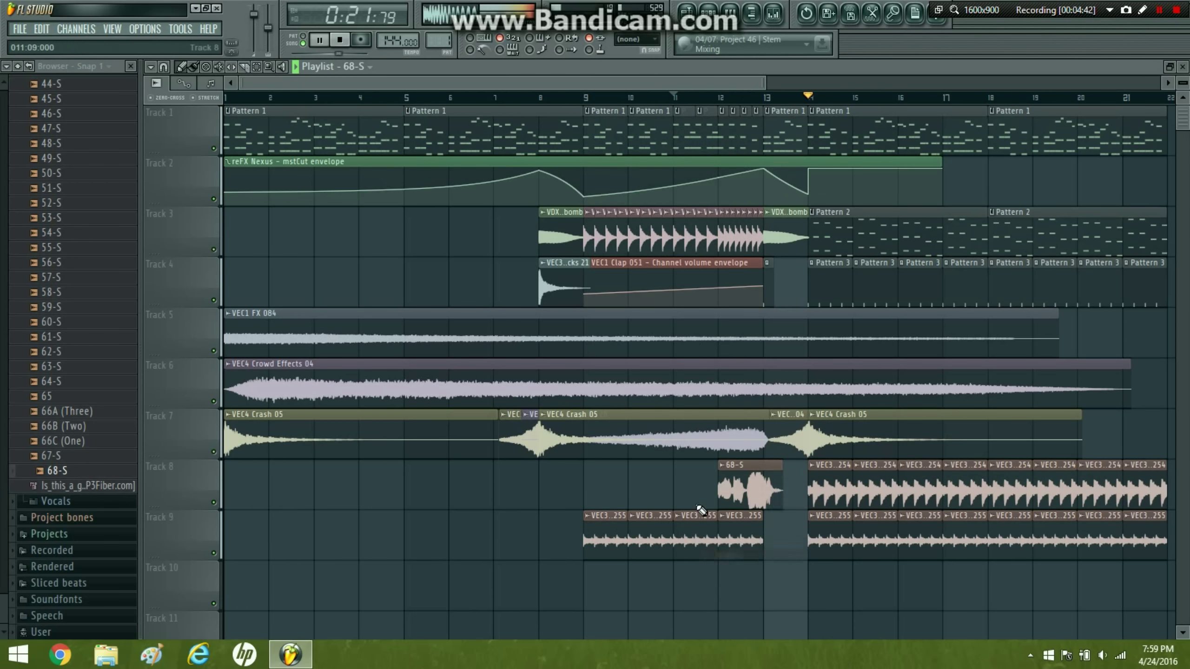
- Hide the browser, turn playlist snapping off, and time-stretch the 68-S clip on Track 8 shorter, to about 1.2 bars
{"action": "left_click", "coordinate": [131, 67]}
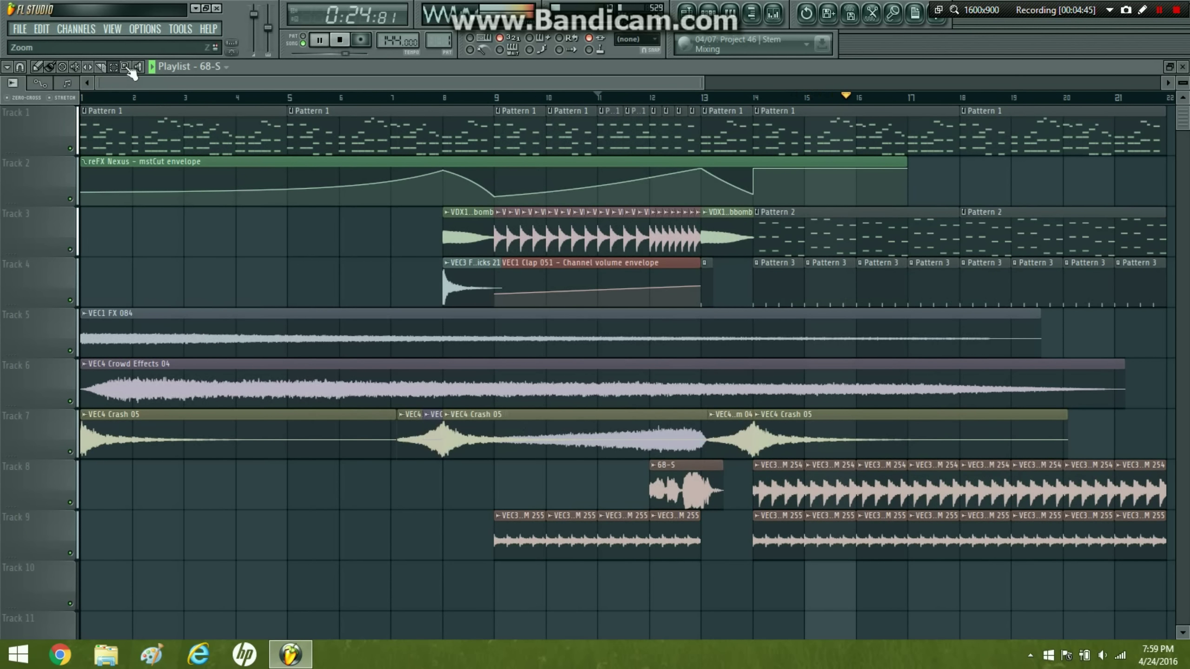
{"action": "left_click", "coordinate": [126, 68]}
{"action": "left_click_drag", "start_coordinate": [590, 548], "coordinate": [847, 56]}
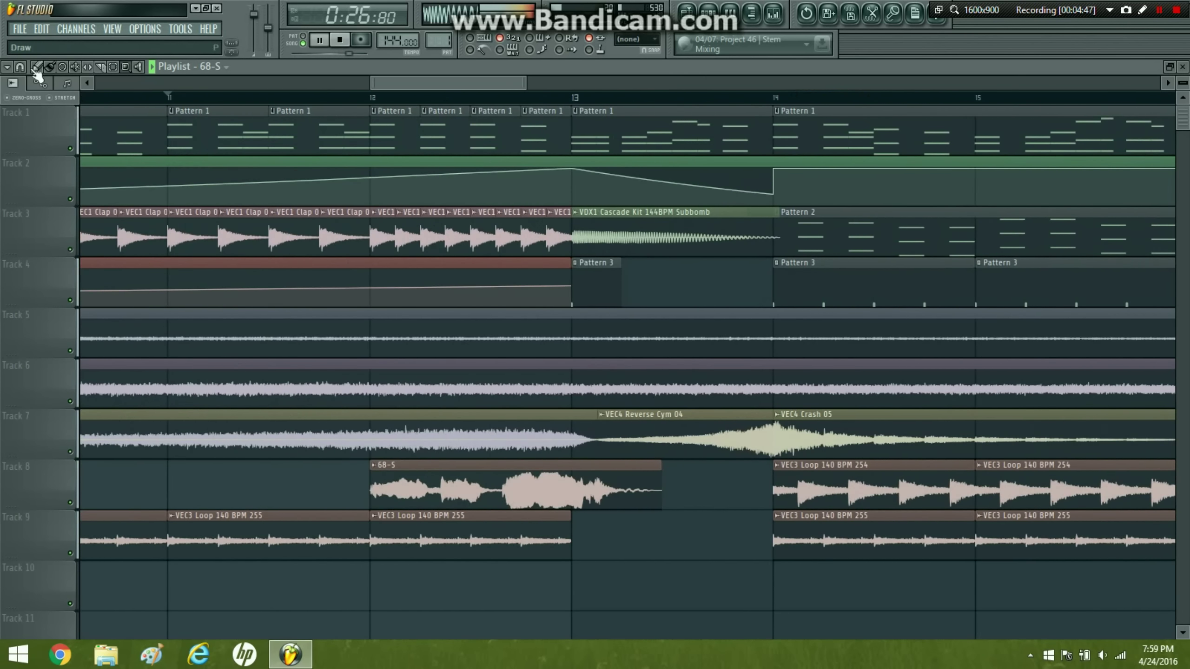
{"action": "left_click", "coordinate": [21, 69]}
{"action": "left_click", "coordinate": [31, 135]}
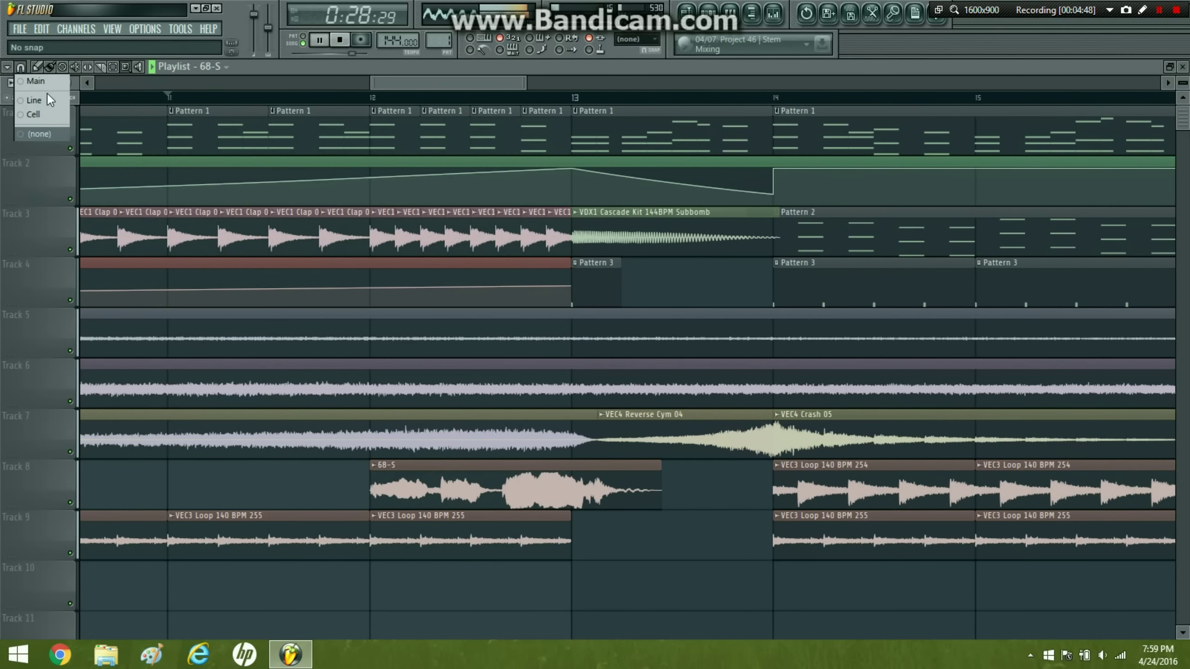
{"action": "left_click", "coordinate": [45, 66]}
{"action": "left_click_drag", "start_coordinate": [660, 489], "coordinate": [612, 489]}
- Set the 68-S channel volume to about 72% and its time stretching to Pro transient, listening from just before bar 12
{"action": "double_click", "coordinate": [589, 478]}
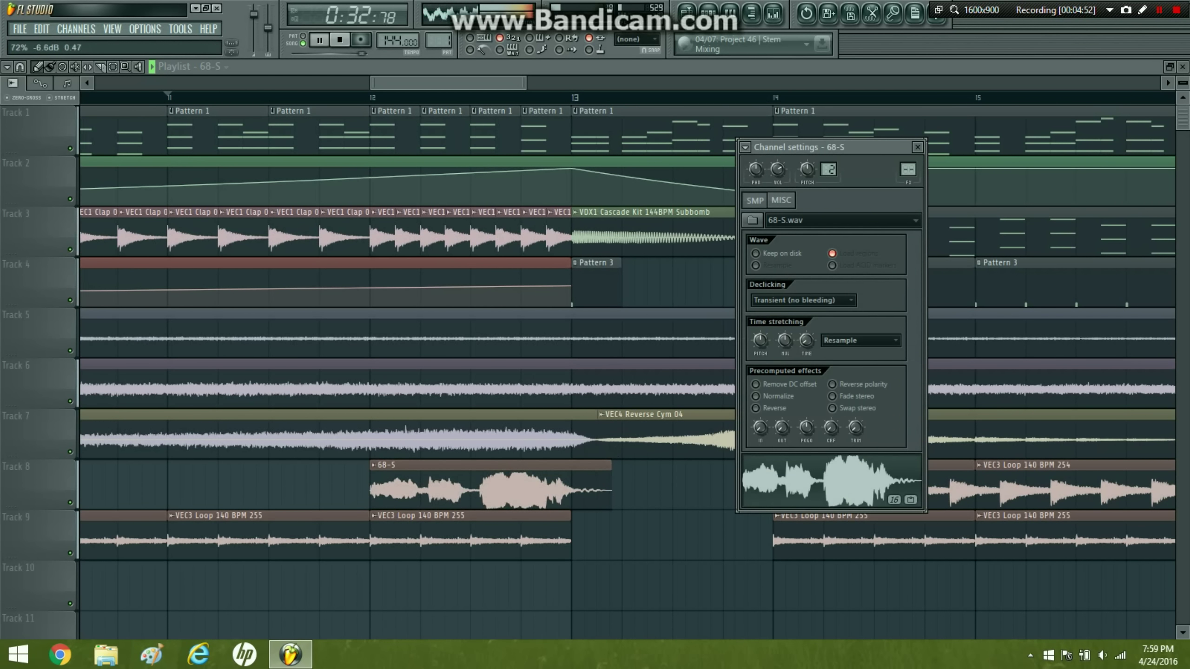
{"action": "left_click", "coordinate": [318, 96]}
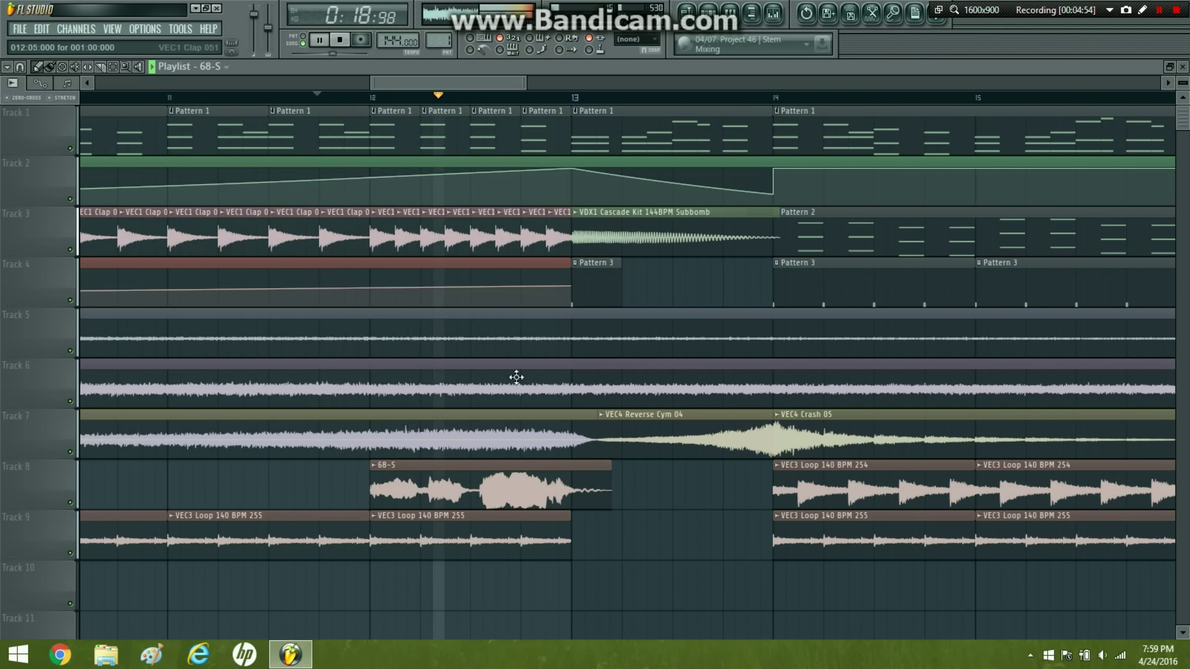
{"action": "double_click", "coordinate": [487, 464]}
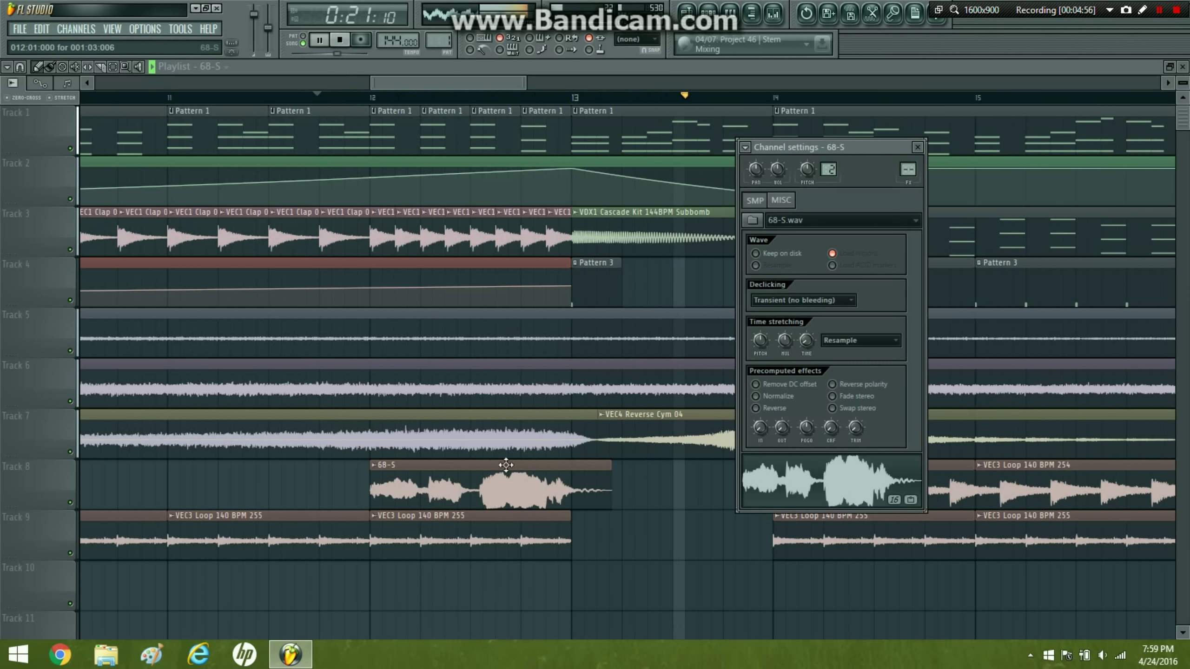
{"action": "left_click", "coordinate": [888, 338]}
{"action": "left_click", "coordinate": [862, 386]}
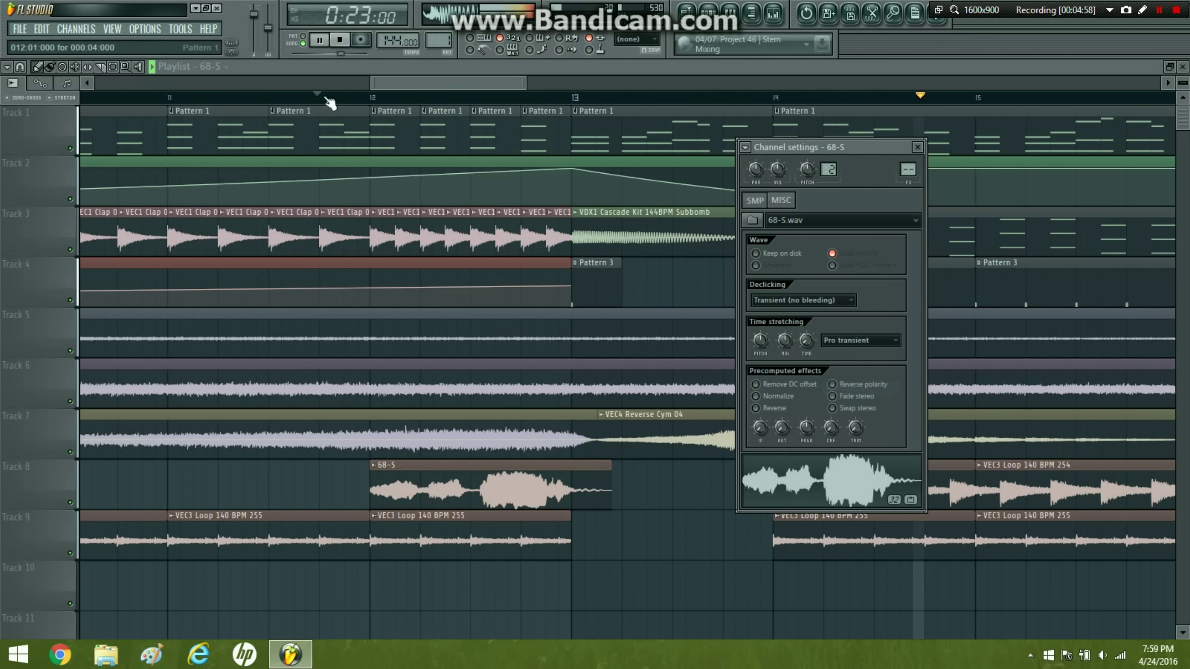
{"action": "left_click", "coordinate": [318, 97]}
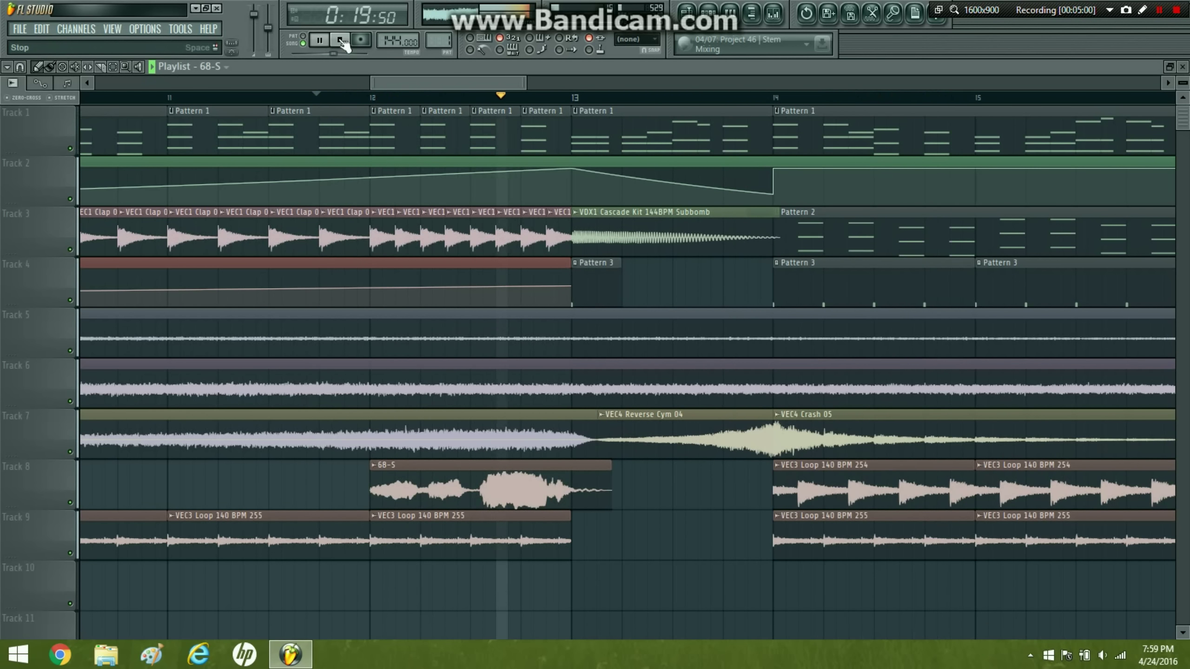
{"action": "left_click", "coordinate": [342, 41]}
- Delete the Pattern 1, Pattern 3 and VDX1 Cascade Kit Subbomb clips that start at bar 13
{"action": "right_click", "coordinate": [595, 132]}
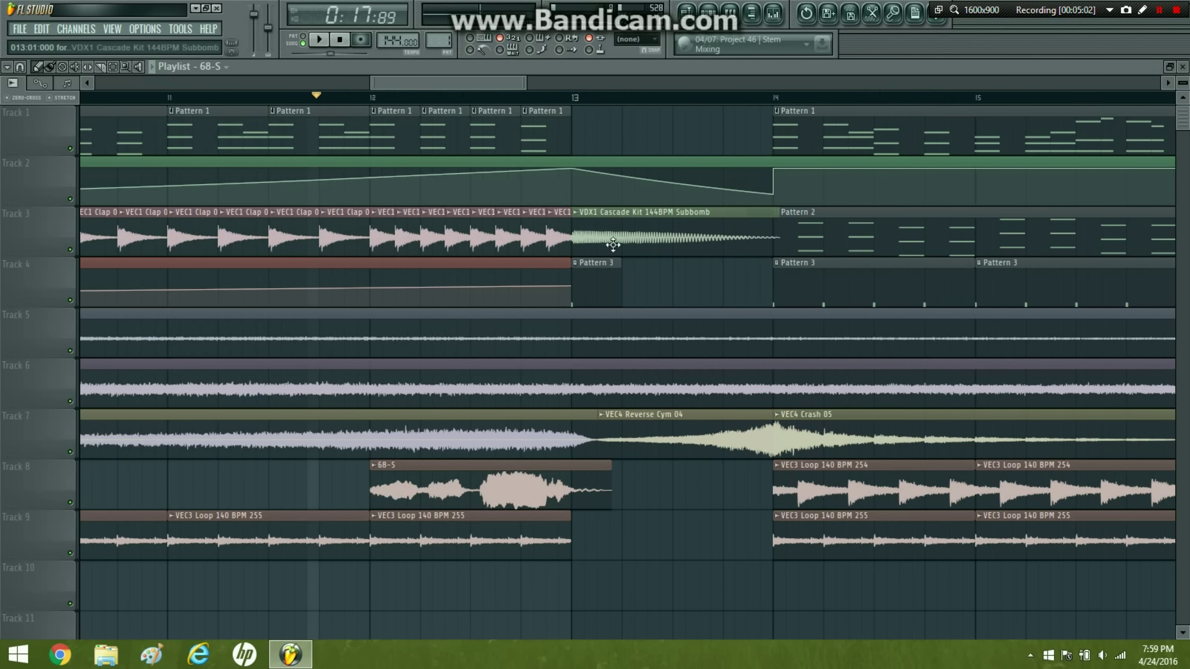
{"action": "right_click", "coordinate": [596, 281]}
{"action": "right_click", "coordinate": [606, 241]}
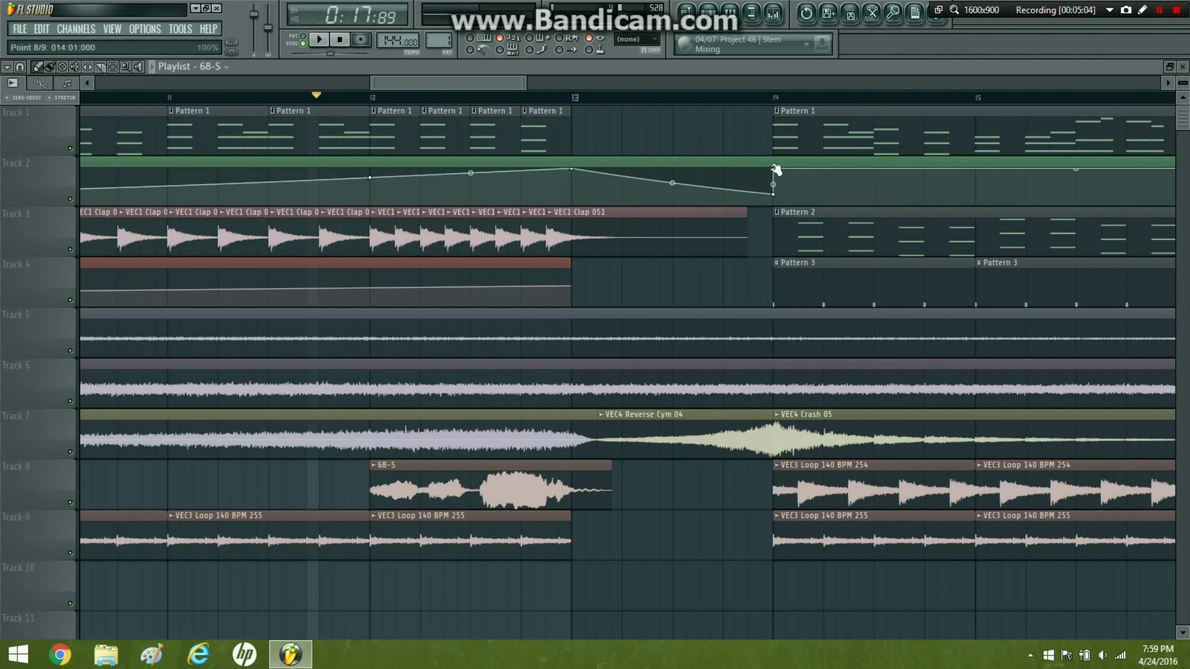
- Delete both mstCut envelope points at bar 14 so the curve runs flat after bar 13
{"action": "right_click", "coordinate": [775, 195]}
{"action": "left_click", "coordinate": [791, 210]}
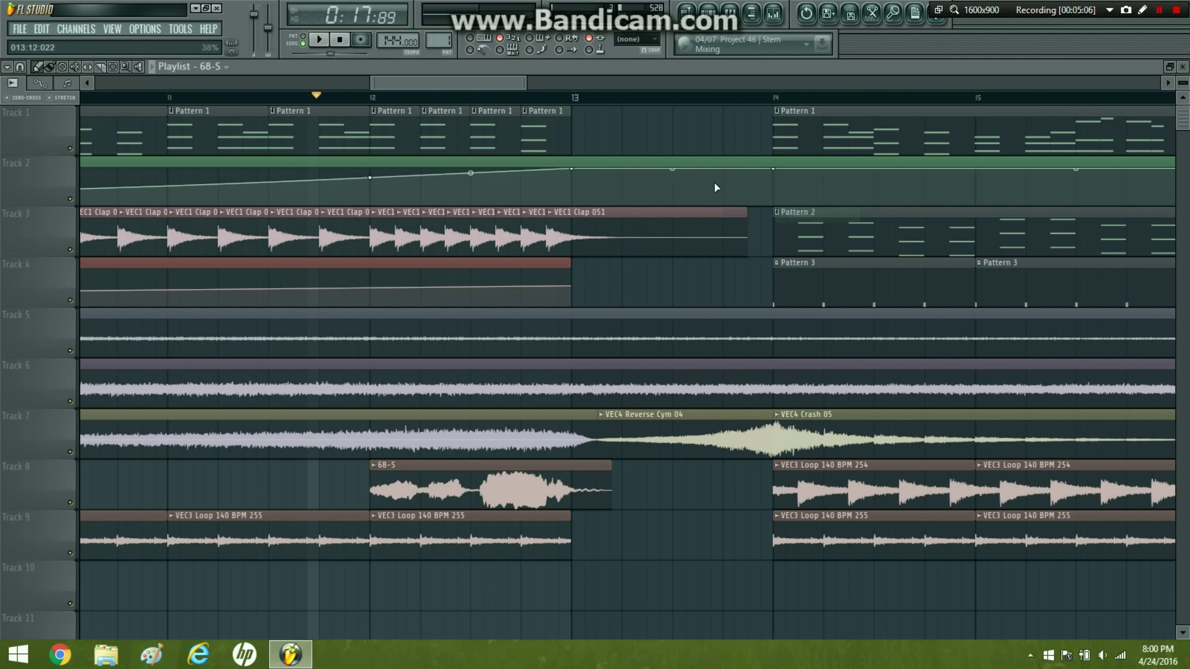
{"action": "right_click", "coordinate": [775, 172]}
{"action": "left_click", "coordinate": [794, 189]}
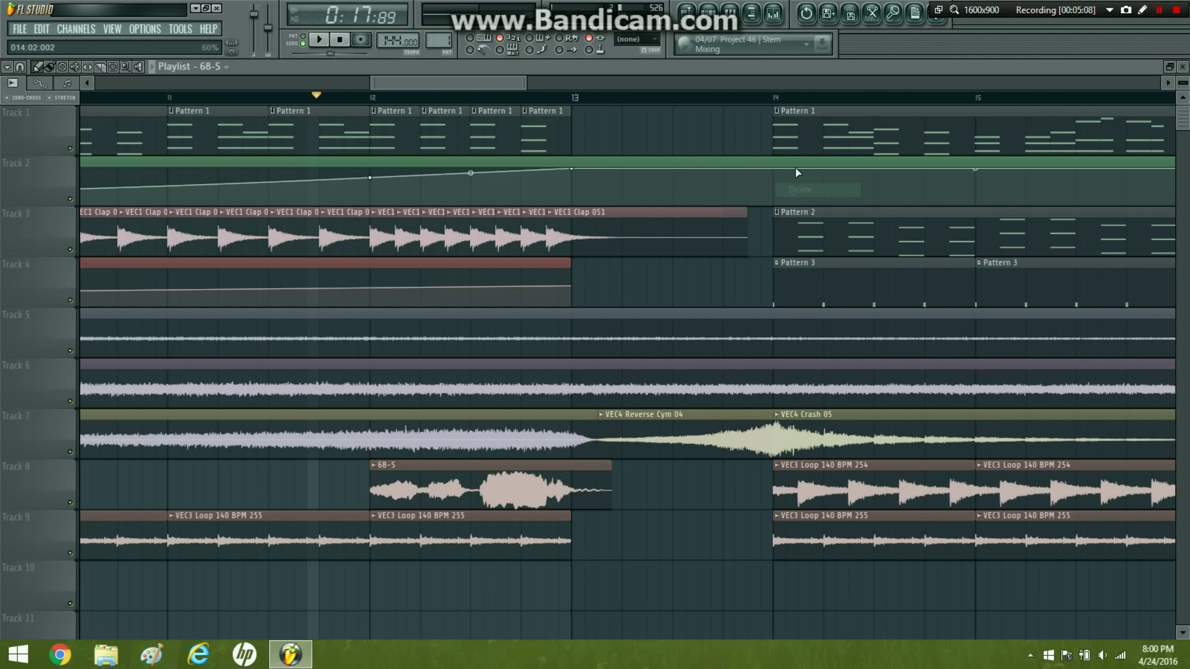
- Set the playlist snap to Bar, undoing the unsnapped move of the Pattern 1 clip at bar 14 on Track 1
{"action": "left_click_drag", "start_coordinate": [813, 135], "coordinate": [631, 134]}
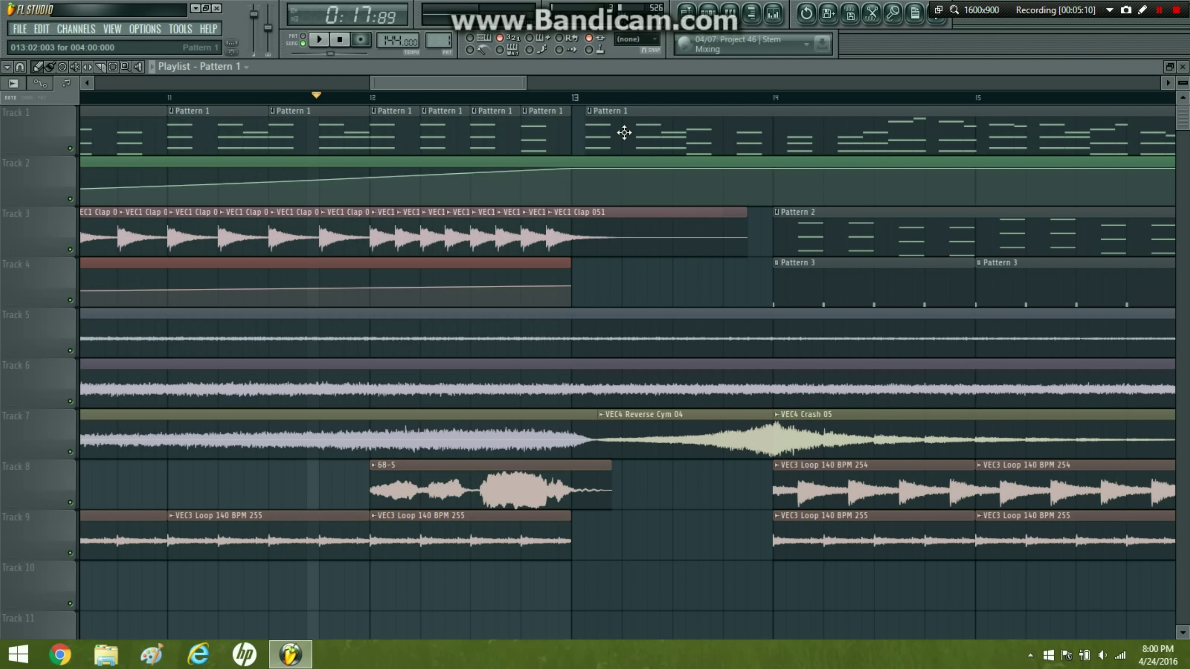
{"action": "key", "text": "ctrl+z"}
{"action": "left_click", "coordinate": [20, 66]}
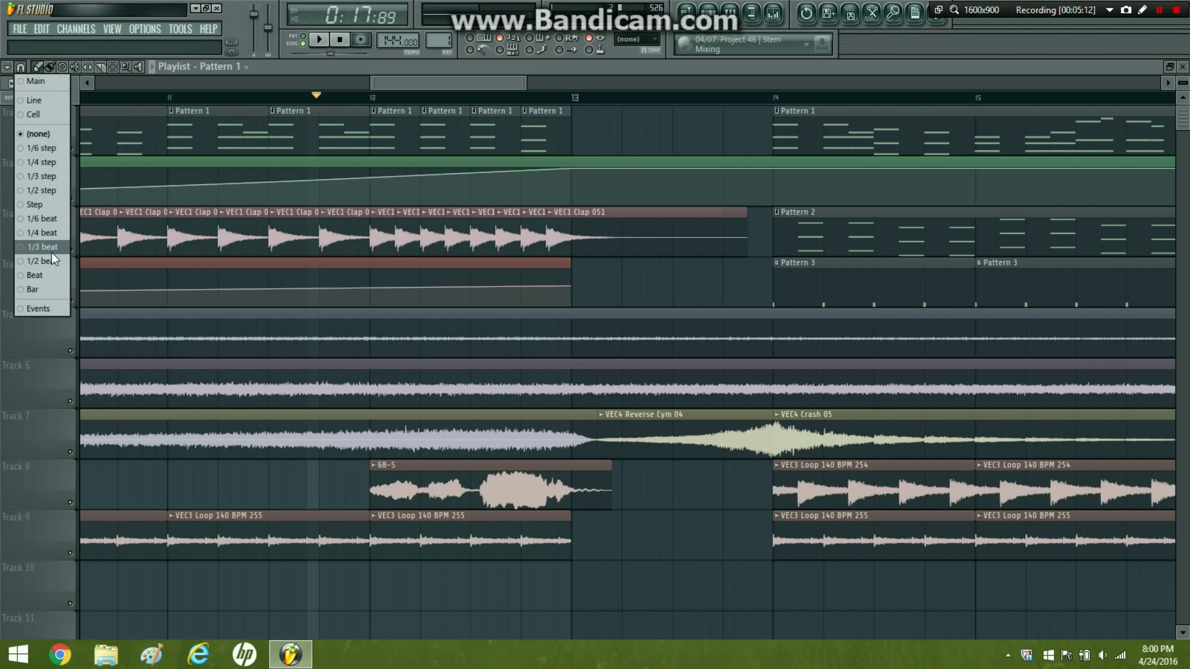
{"action": "left_click", "coordinate": [52, 289]}
- Try moving only the Track 1 Pattern 1 clip from bar 14 to bar 13
{"action": "left_click_drag", "start_coordinate": [885, 121], "coordinate": [685, 123]}
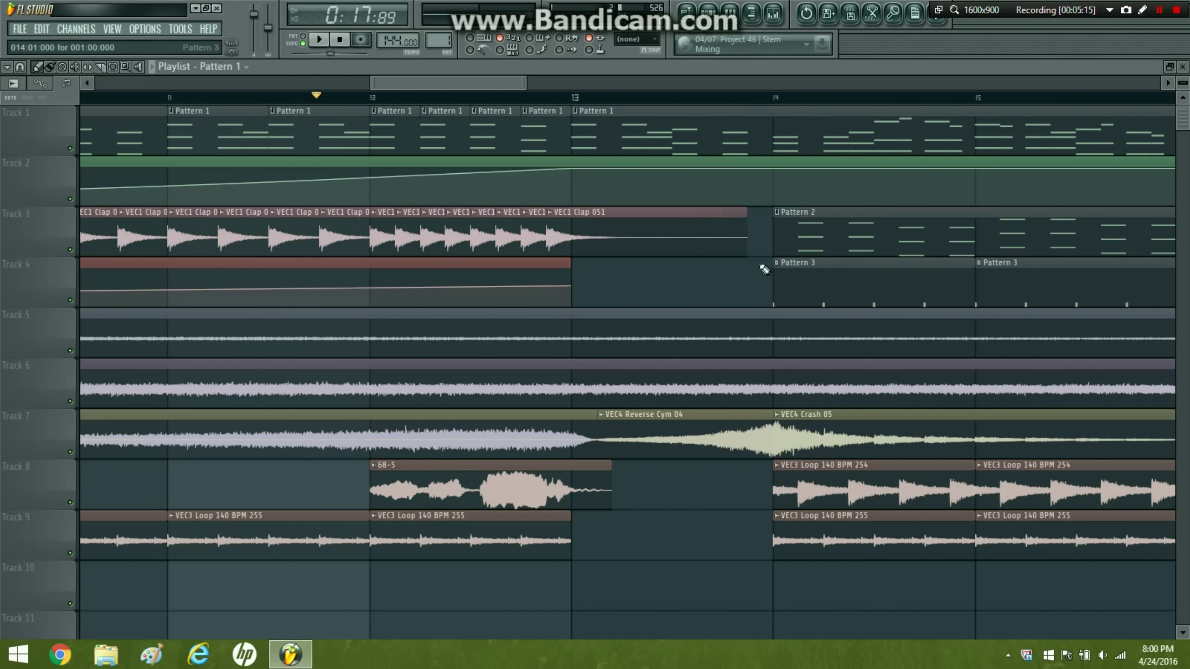
{"action": "scroll", "coordinate": [742, 131], "scroll_direction": "down", "scroll_amount": 5}
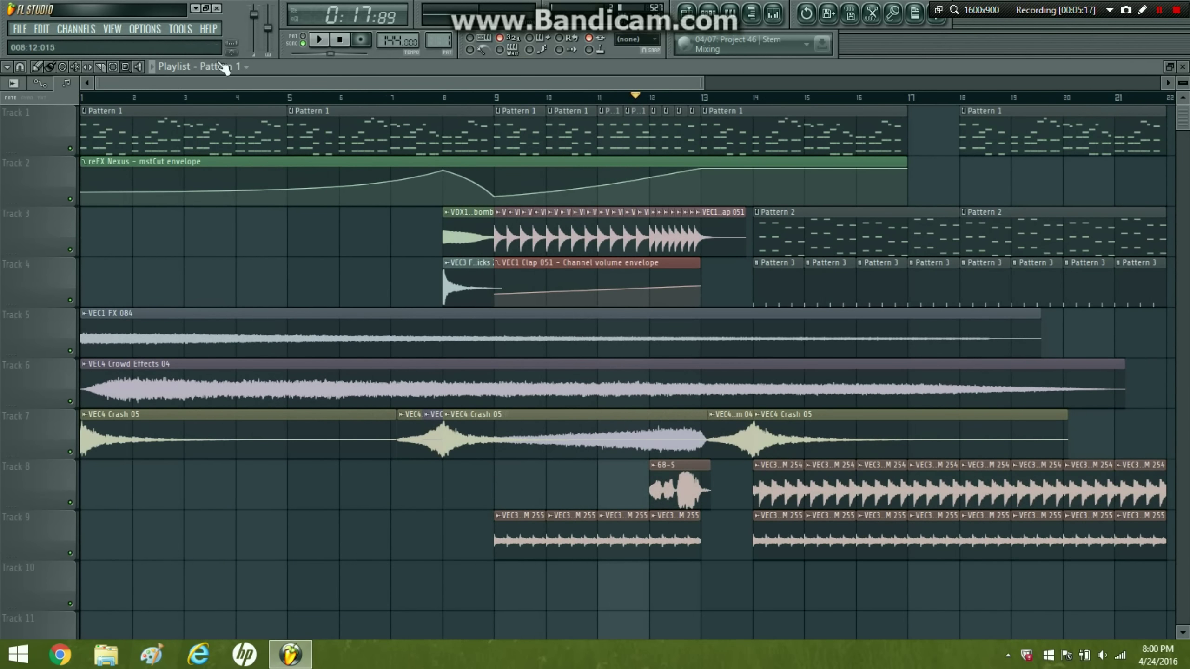
{"action": "left_click_drag", "start_coordinate": [804, 135], "coordinate": [839, 137]}
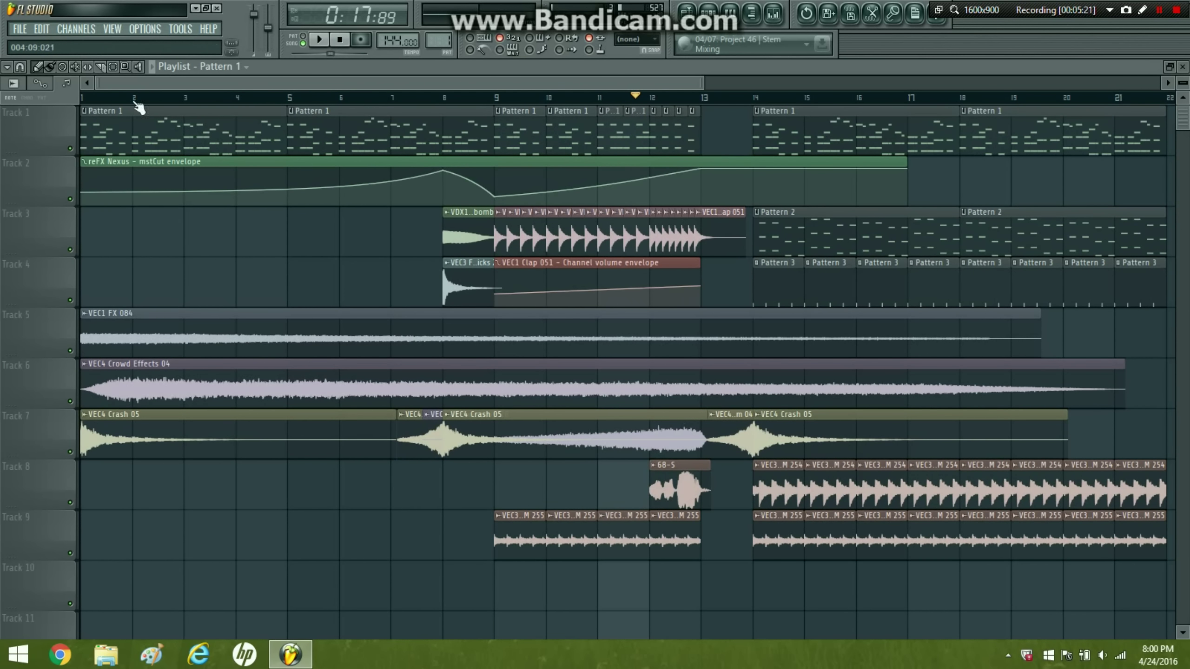
- Select the clips from bar 14 onward on Tracks 1, 3, 4, 8 and 9 plus Track 7's last reverse cymbal and crash, and move them one bar earlier
{"action": "left_click_drag", "start_coordinate": [738, 440], "coordinate": [814, 438]}
{"action": "left_click", "coordinate": [486, 423], "text": "shift"}
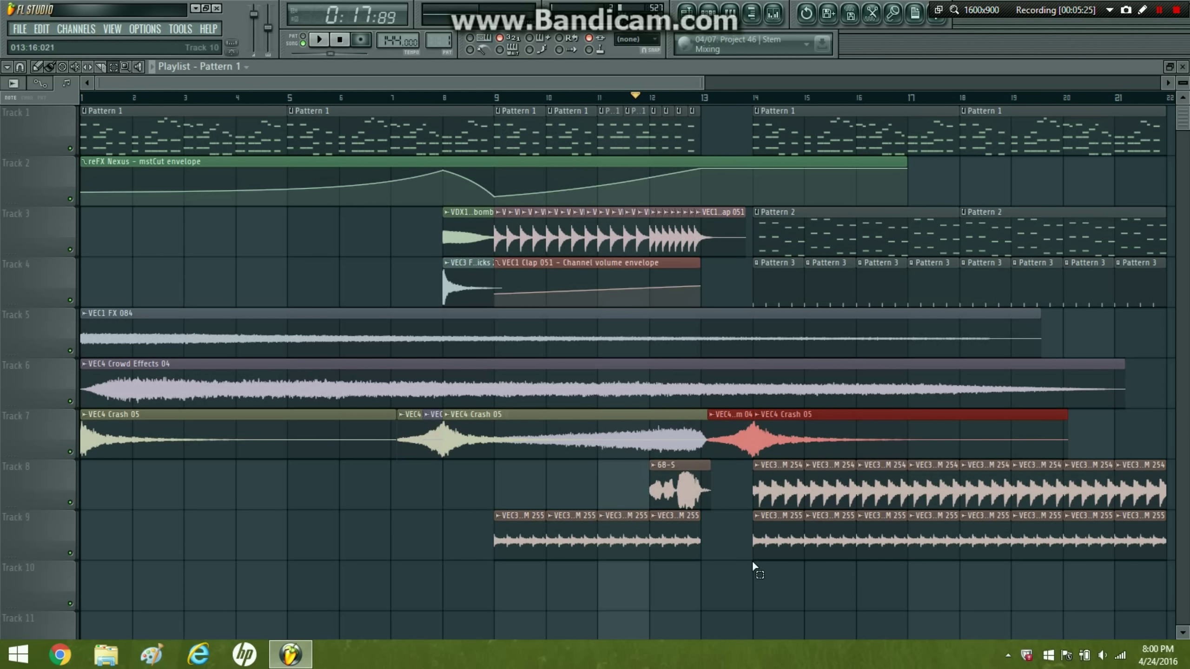
{"action": "left_click_drag", "start_coordinate": [752, 560], "coordinate": [1162, 411]}
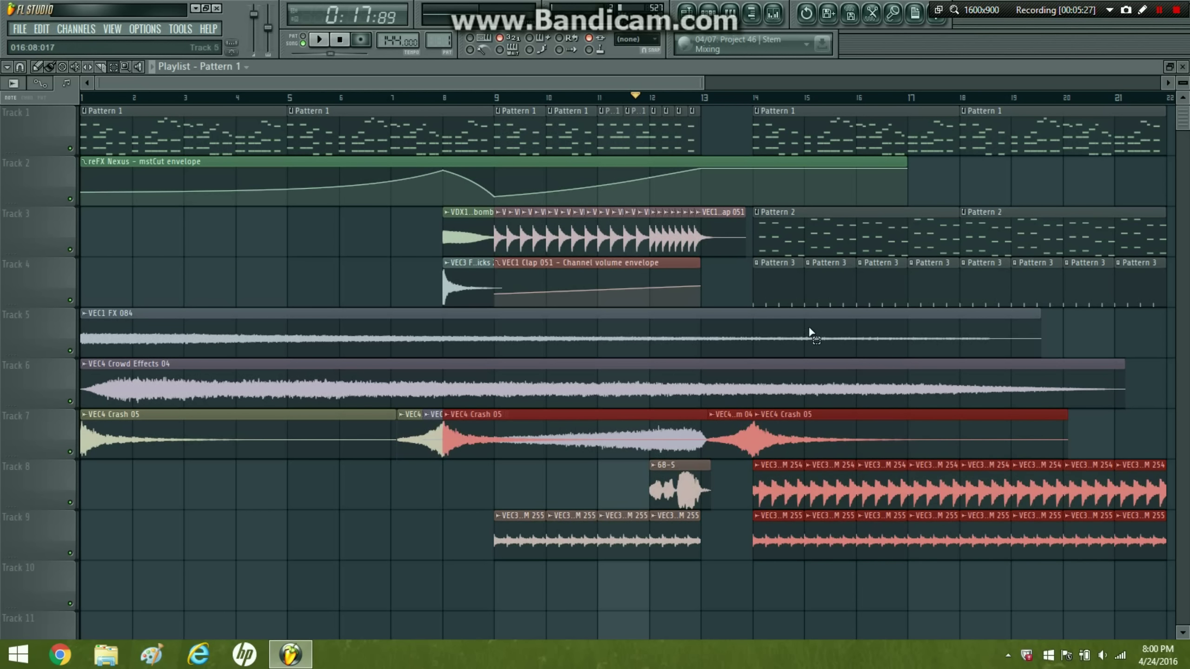
{"action": "left_click_drag", "start_coordinate": [743, 290], "coordinate": [1153, 98]}
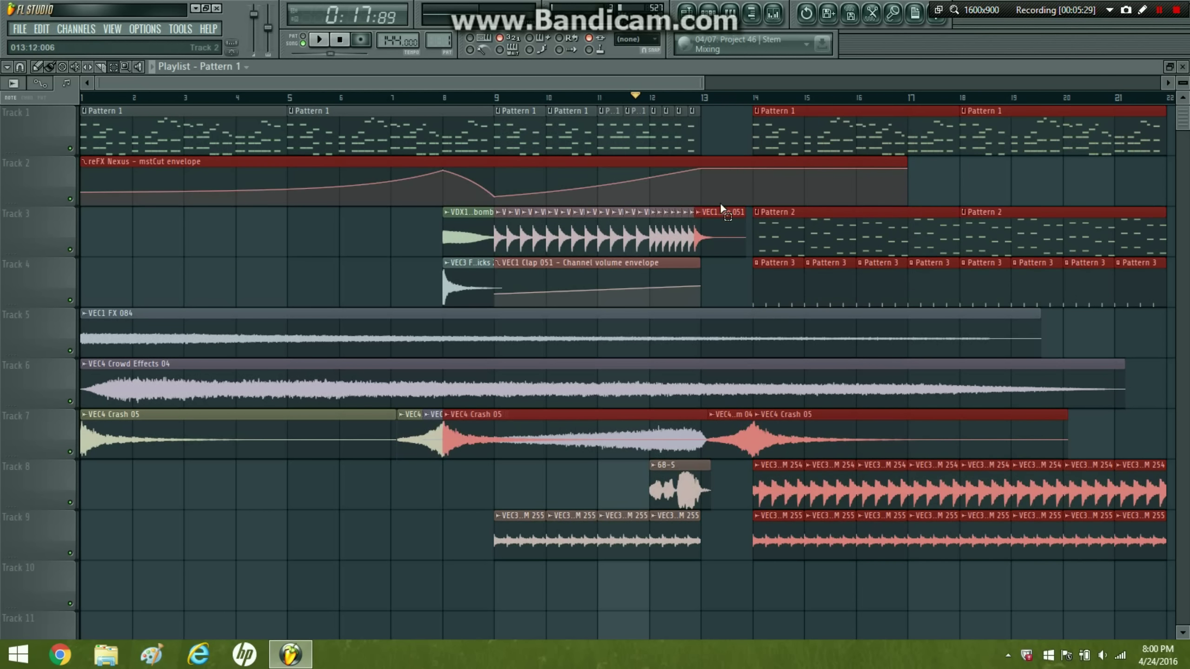
{"action": "left_click", "coordinate": [622, 161], "text": "shift"}
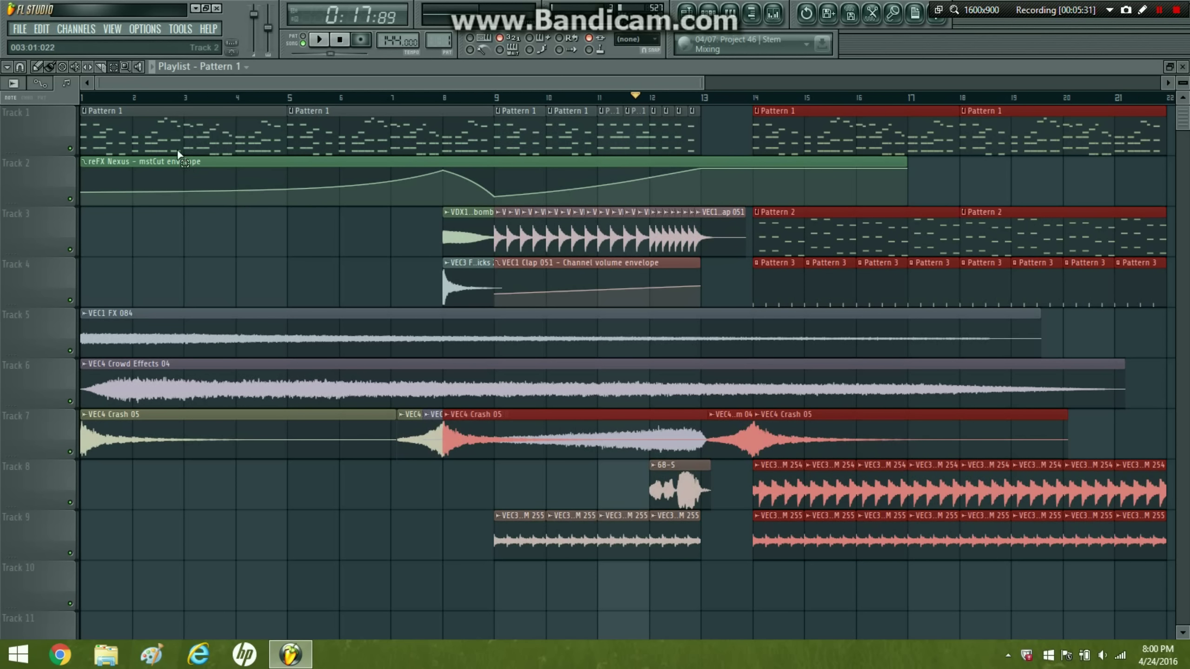
{"action": "left_click_drag", "start_coordinate": [778, 119], "coordinate": [816, 124]}
{"action": "left_click", "coordinate": [449, 413], "text": "shift"}
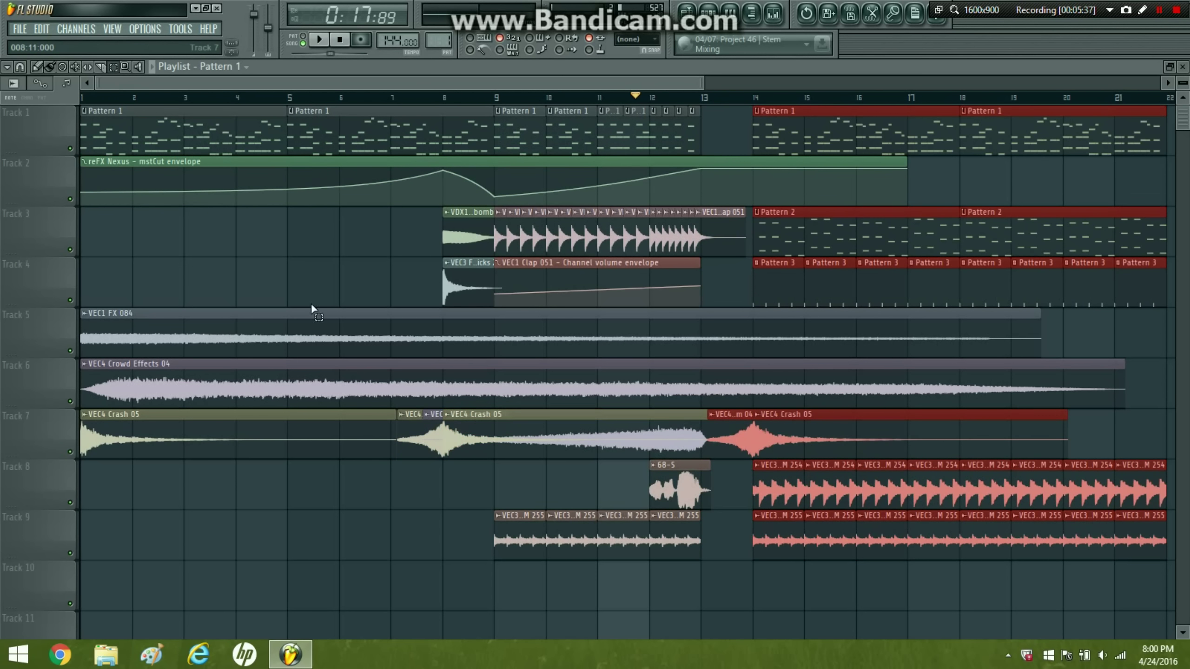
{"action": "left_click_drag", "start_coordinate": [826, 126], "coordinate": [809, 119]}
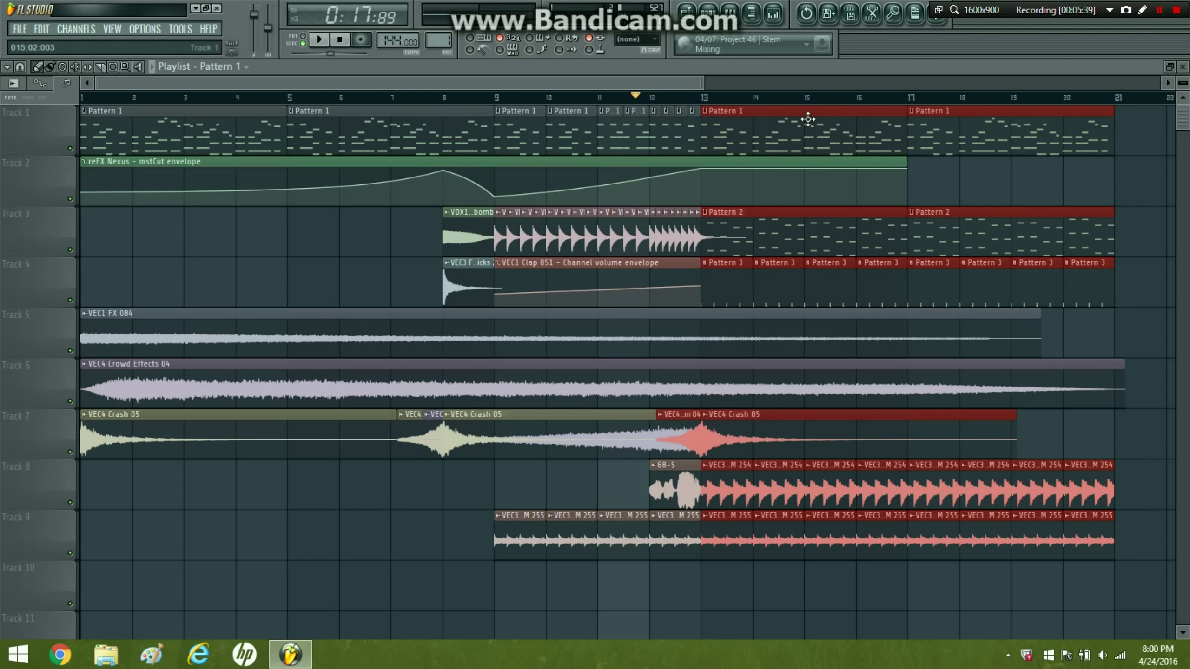
- Play the transition into the drop at bar 13, and restart playback from the beginning of the song
{"action": "left_click", "coordinate": [323, 45]}
{"action": "left_click", "coordinate": [1078, 202]}
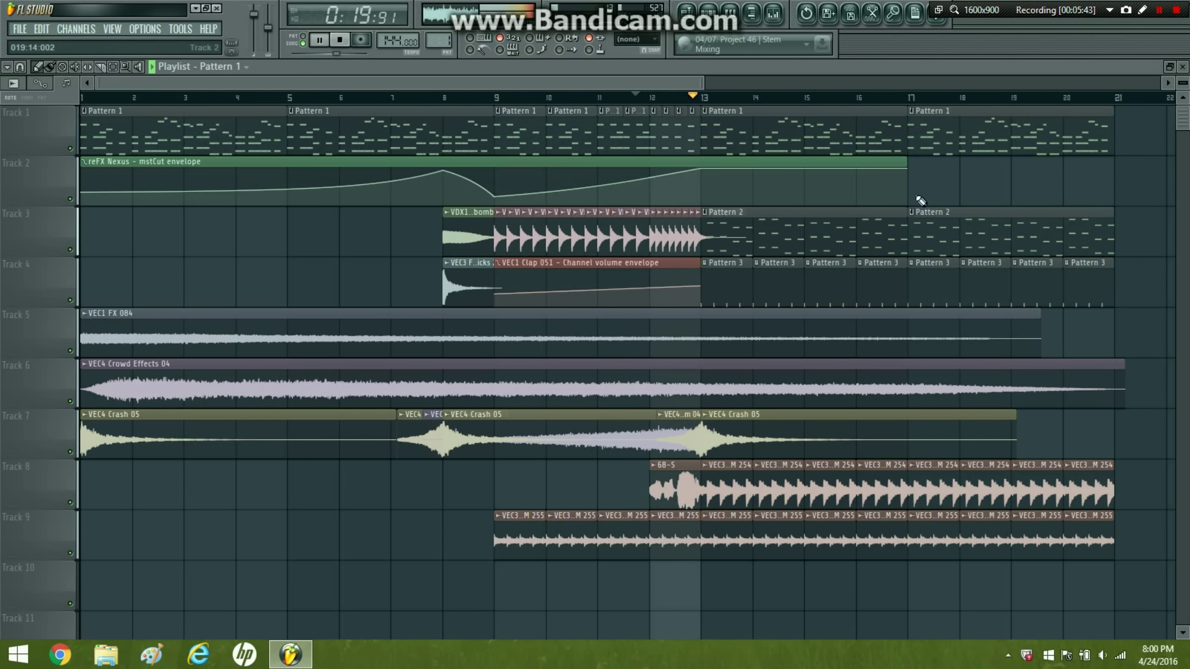
{"action": "left_click", "coordinate": [20, 66]}
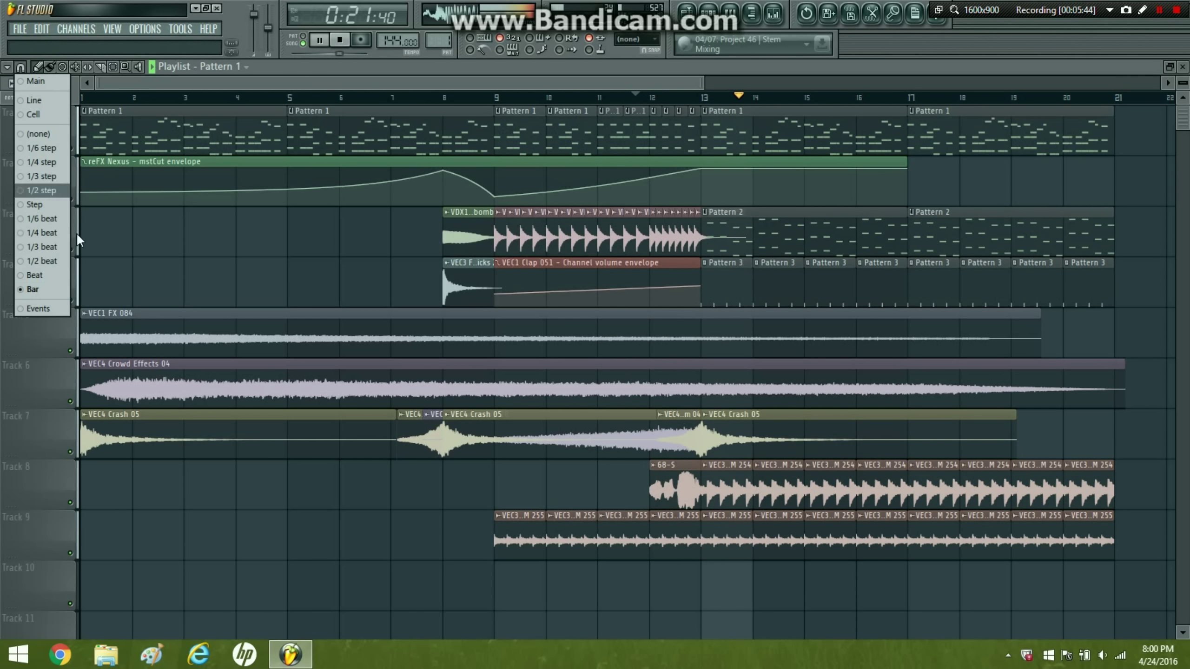
{"action": "left_click", "coordinate": [66, 287]}
{"action": "left_click_drag", "start_coordinate": [143, 99], "coordinate": [96, 98]}
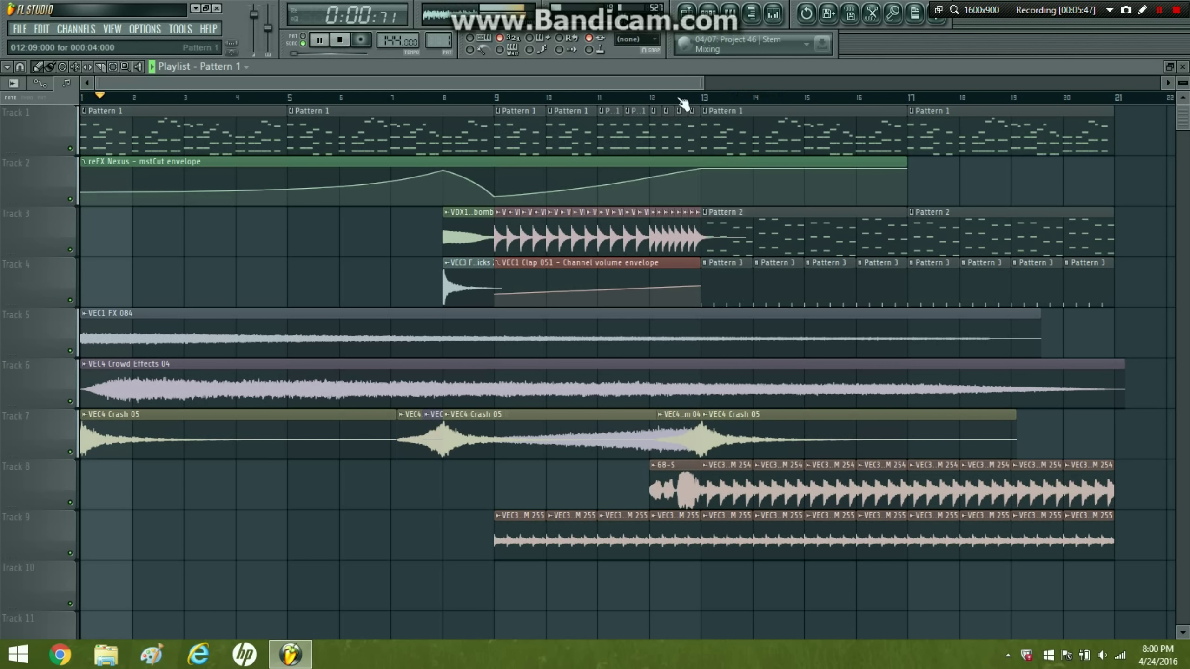
- With the playlist snap set to Beat, shorten the Track 4 Pattern 3 clip at bar 16 to one beat and add a copy on beat 3
{"action": "left_click_drag", "start_coordinate": [703, 83], "coordinate": [1161, 84]}
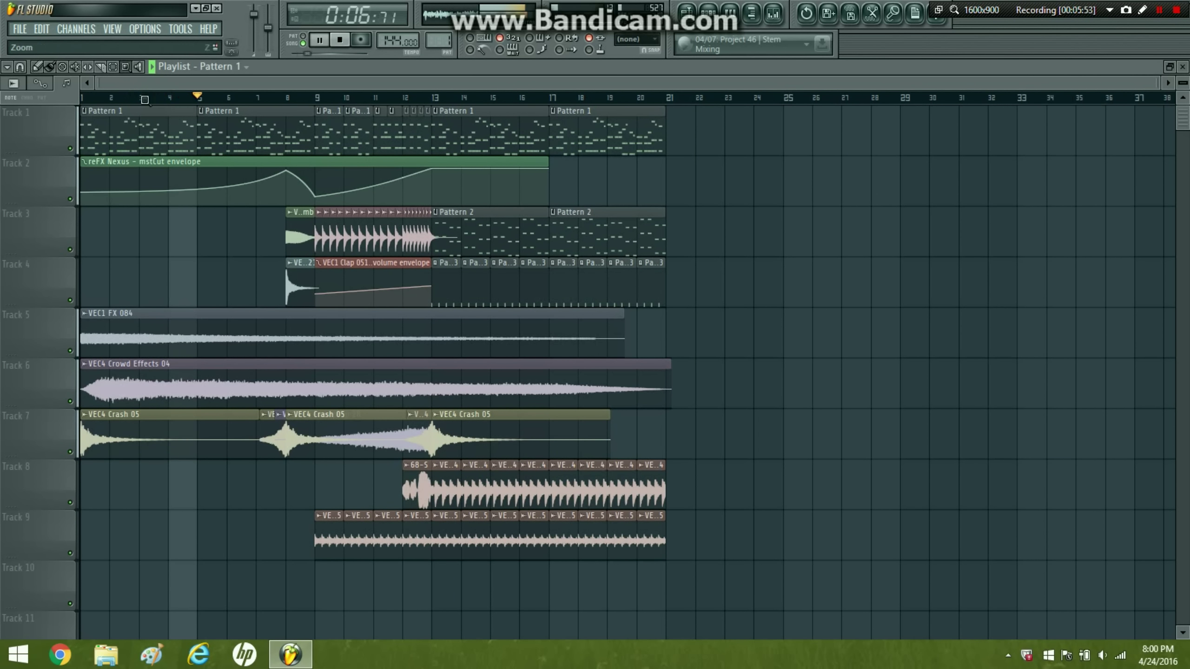
{"action": "left_click_drag", "start_coordinate": [413, 561], "coordinate": [798, 16]}
{"action": "left_click_drag", "start_coordinate": [374, 373], "coordinate": [685, 6]}
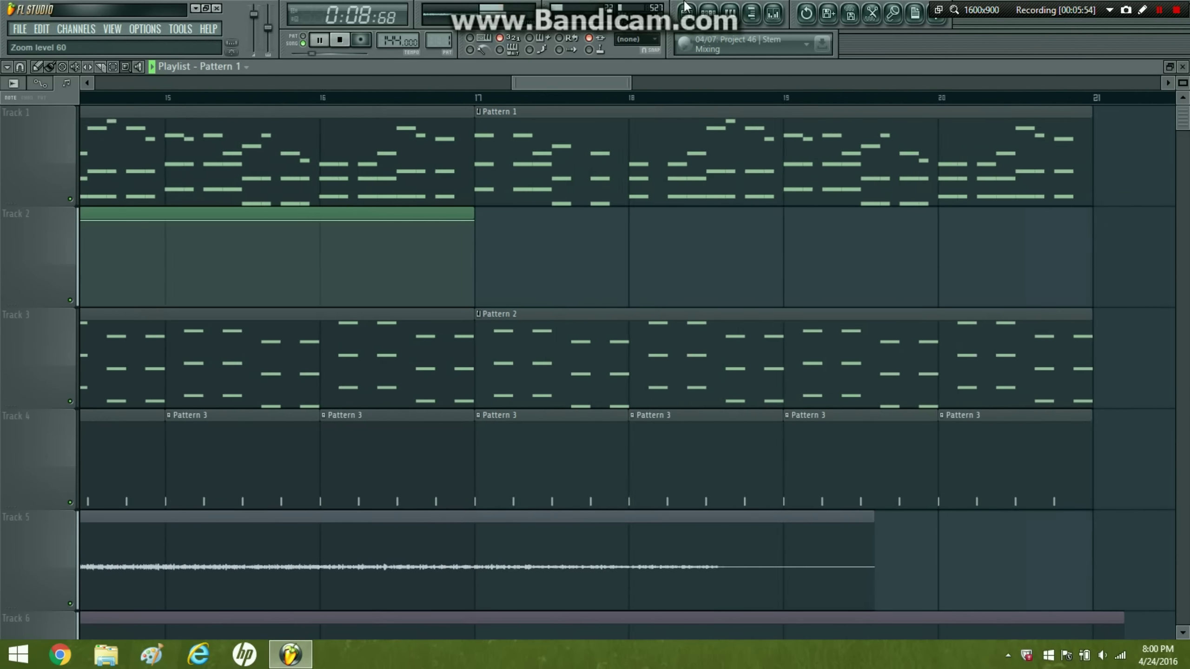
{"action": "left_click", "coordinate": [21, 67]}
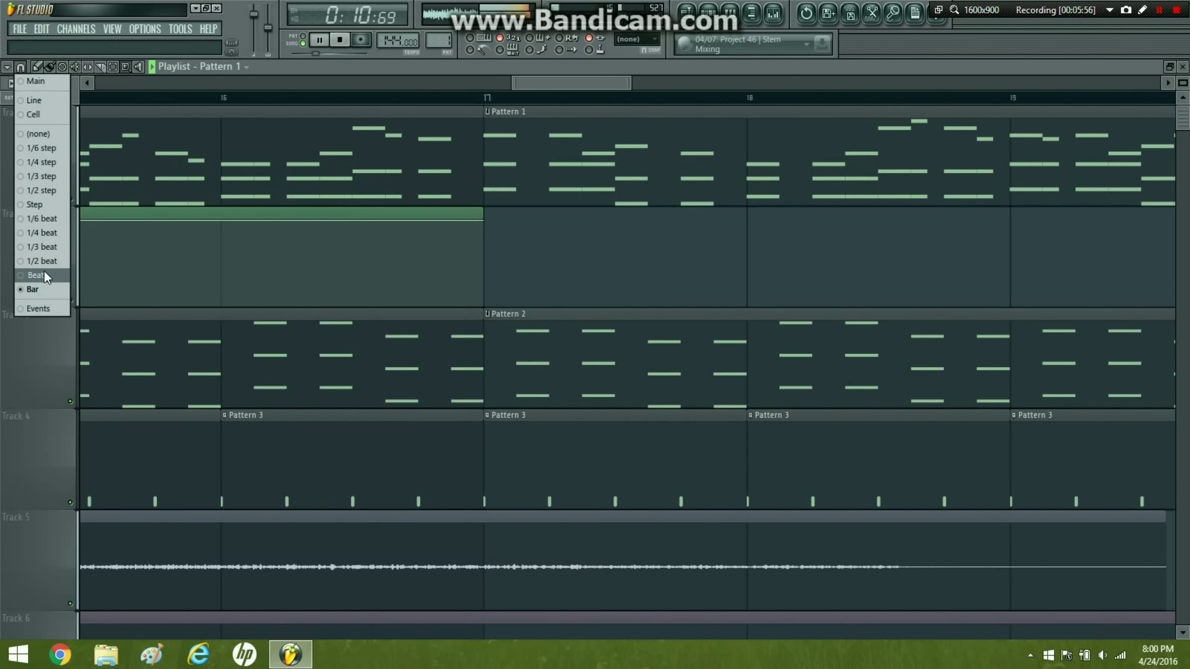
{"action": "left_click", "coordinate": [44, 270]}
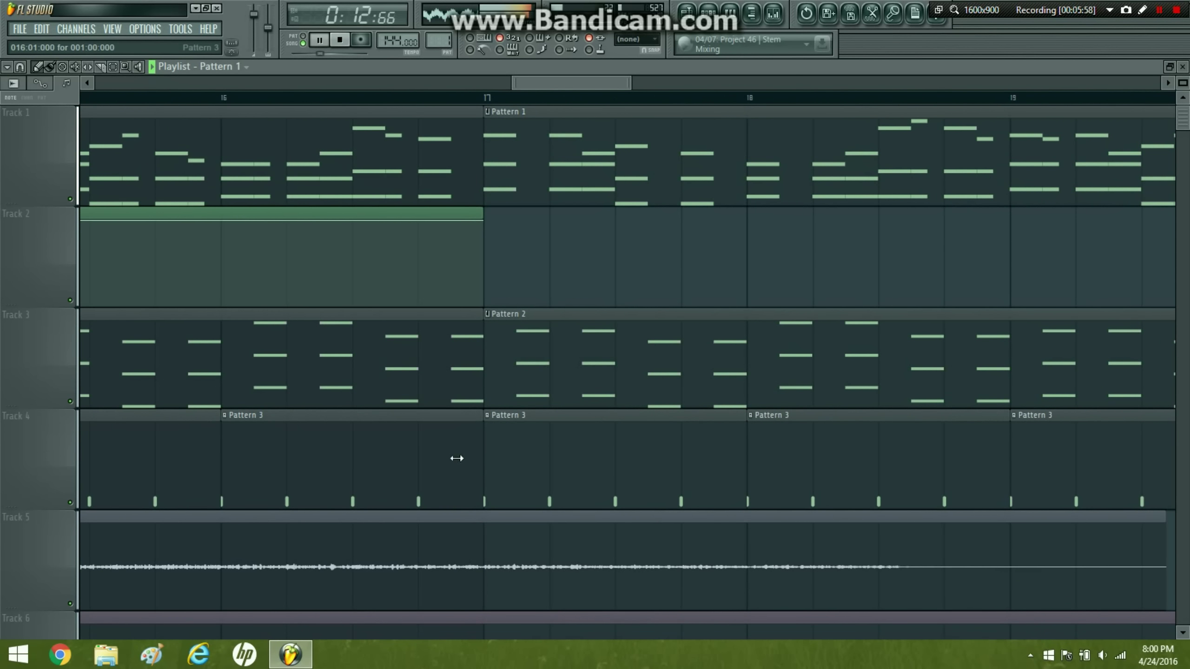
{"action": "left_click_drag", "start_coordinate": [457, 458], "coordinate": [286, 459]}
{"action": "left_click", "coordinate": [358, 457]}
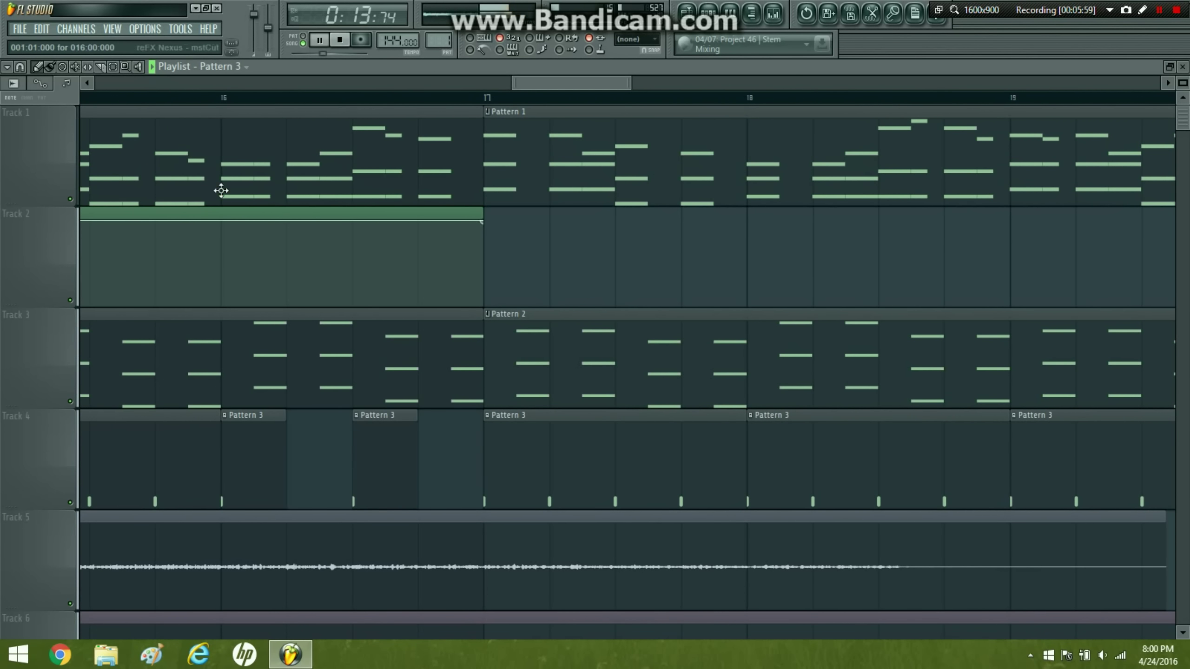
- Return the playlist snap to Bar and listen through the drop before stopping playback
{"action": "left_click", "coordinate": [19, 67]}
{"action": "left_click", "coordinate": [40, 293]}
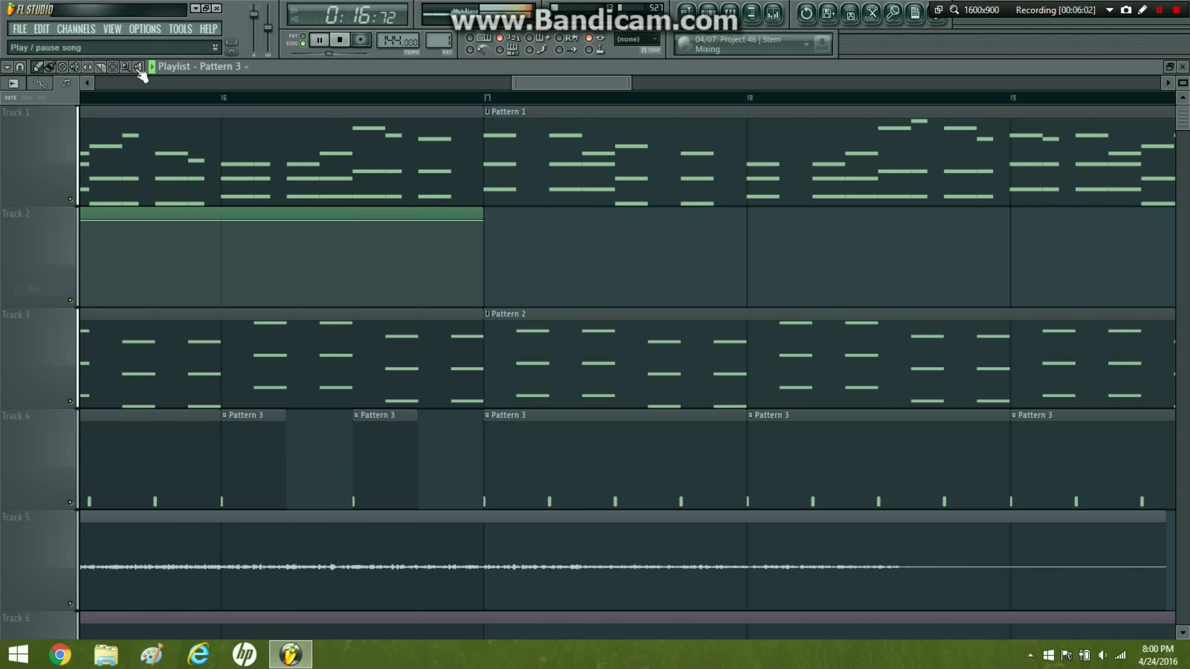
{"action": "right_click", "coordinate": [204, 144], "text": "ctrl"}
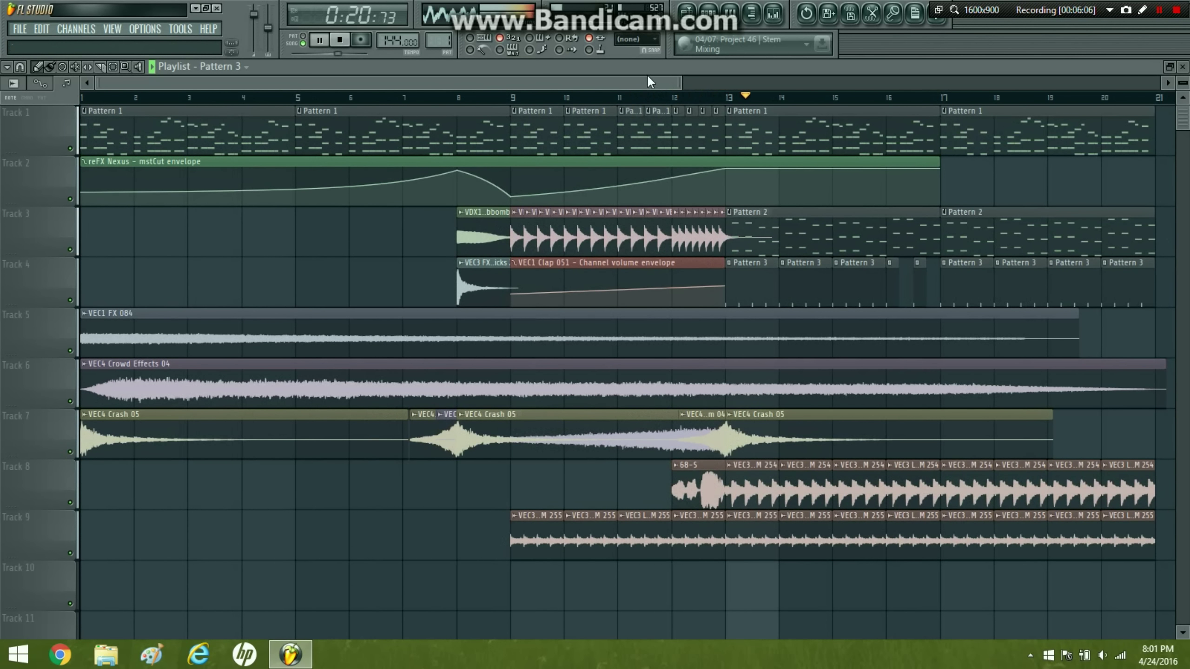
{"action": "left_click_drag", "start_coordinate": [680, 85], "coordinate": [1020, 83]}
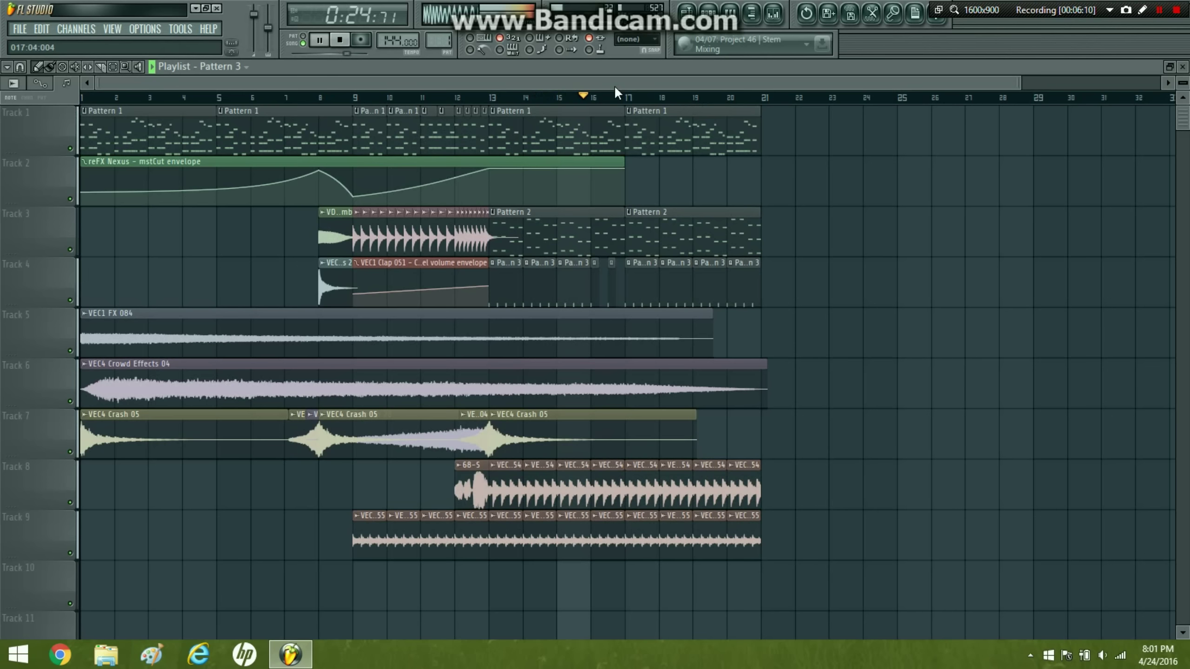
{"action": "left_click", "coordinate": [342, 40]}
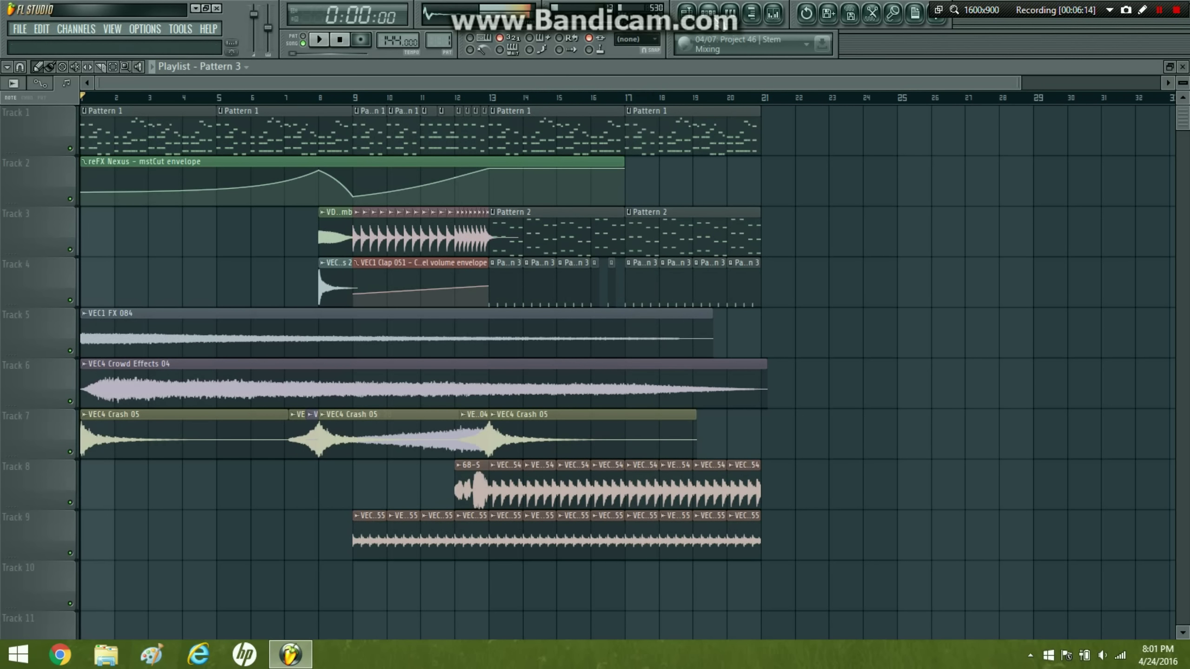
- Show the browser and audition VEC3 Claps 027 and VEC3 Claps 025 from the Vengeance sample packs
{"action": "key", "text": "alt+F8"}
{"action": "scroll", "coordinate": [82, 341], "scroll_direction": "up", "scroll_amount": 10}
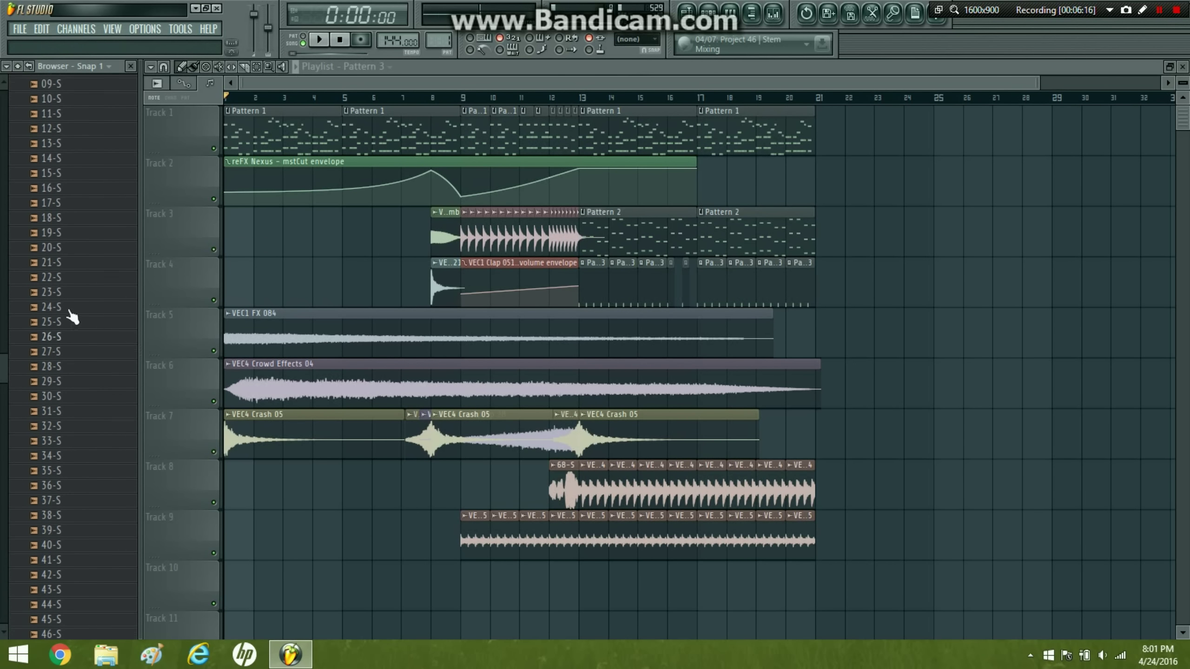
{"action": "left_click", "coordinate": [61, 288]}
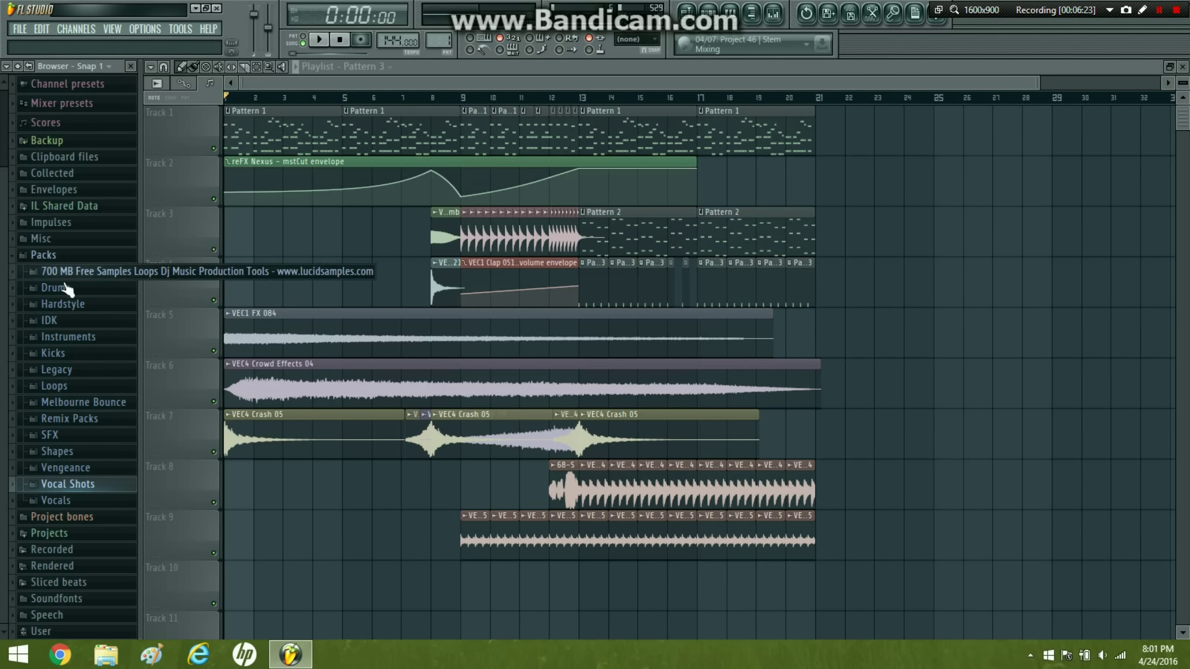
{"action": "left_click", "coordinate": [68, 467]}
{"action": "left_click", "coordinate": [96, 470]}
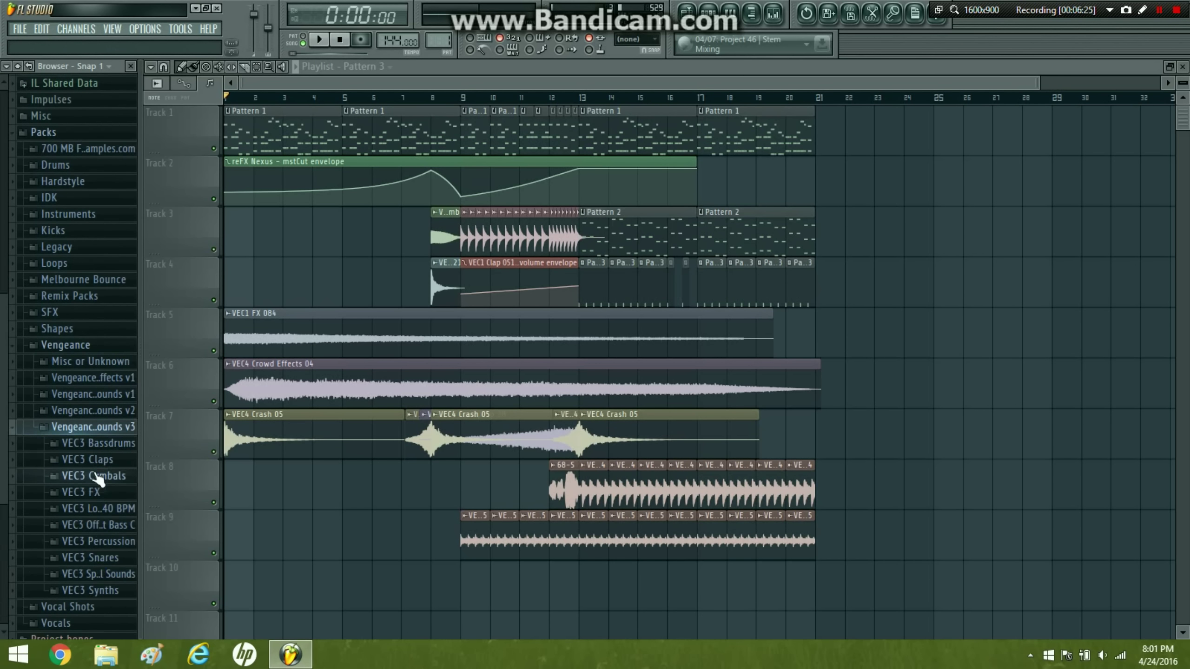
{"action": "left_click", "coordinate": [70, 335]}
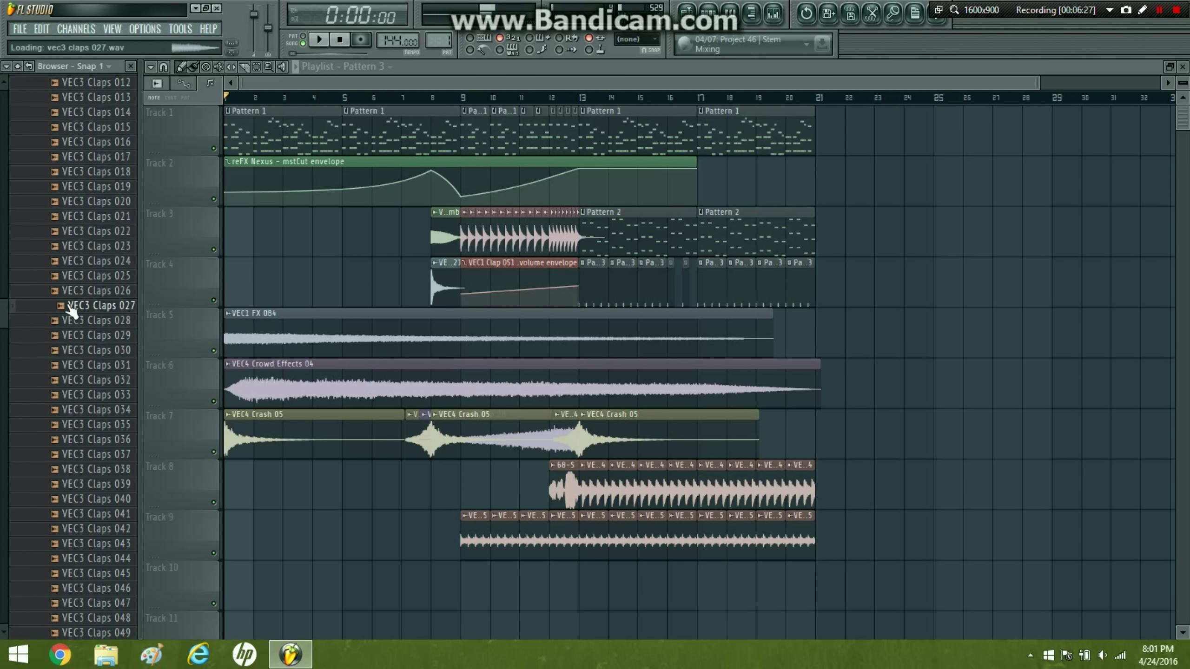
{"action": "left_click", "coordinate": [94, 283]}
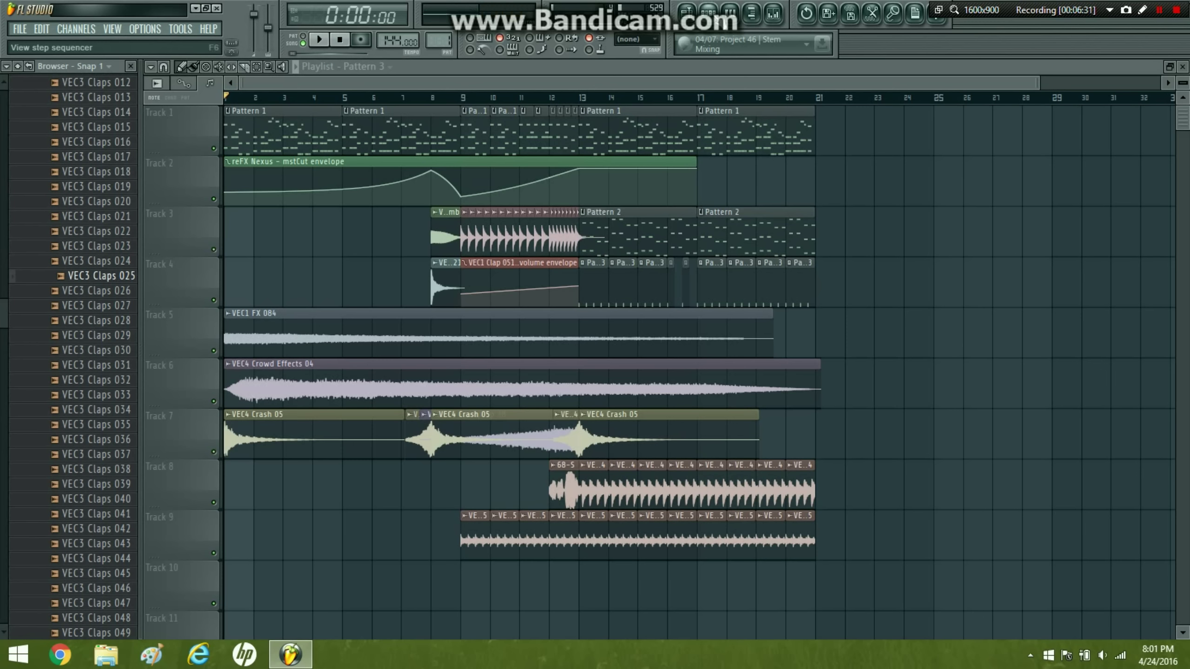
- Load VEC3 Claps 025 into the Clap channel and create Pattern 4 with claps on steps 5 and 13
{"action": "left_click", "coordinate": [710, 14]}
{"action": "left_click", "coordinate": [522, 227]}
{"action": "left_click", "coordinate": [529, 255]}
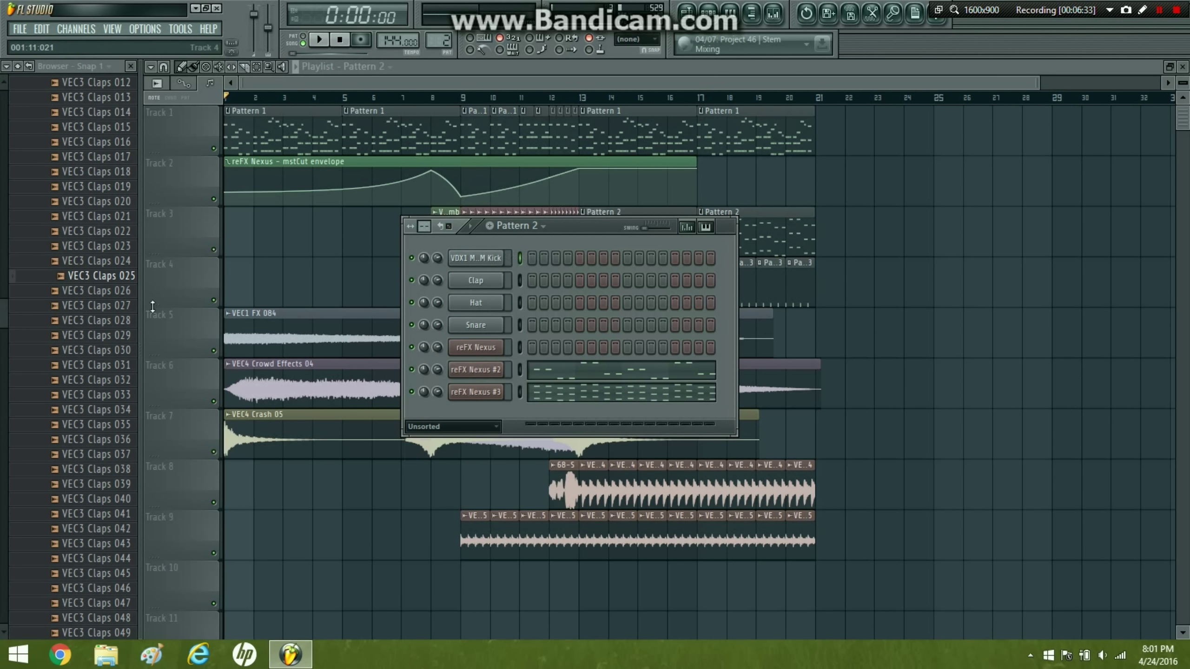
{"action": "left_click_drag", "start_coordinate": [123, 286], "coordinate": [474, 280]}
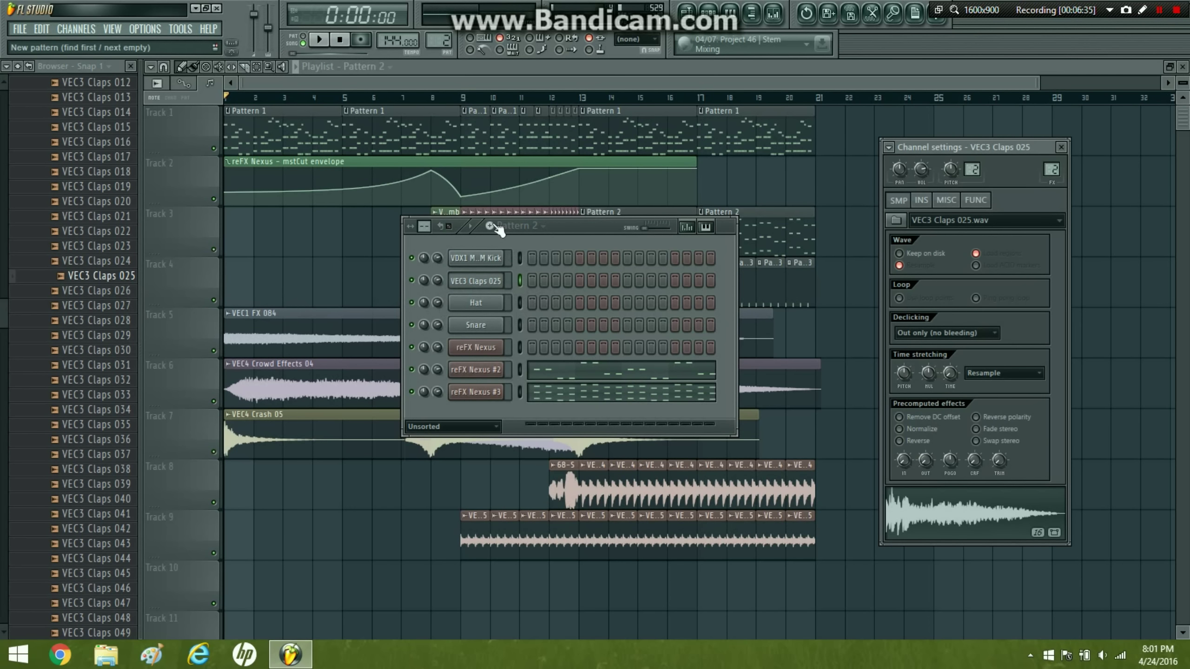
{"action": "left_click", "coordinate": [490, 226]}
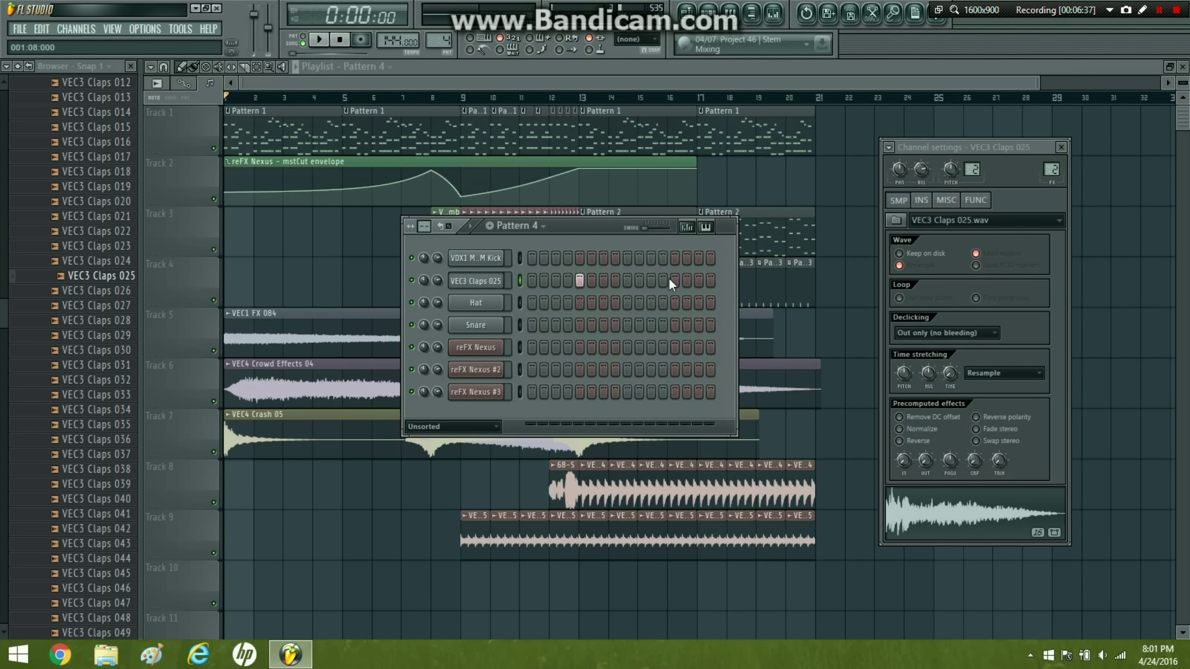
- Link the VEC3 Claps 025 channel to mixer Insert 6 and play Pattern 4 in pattern mode
{"action": "left_click", "coordinate": [774, 14]}
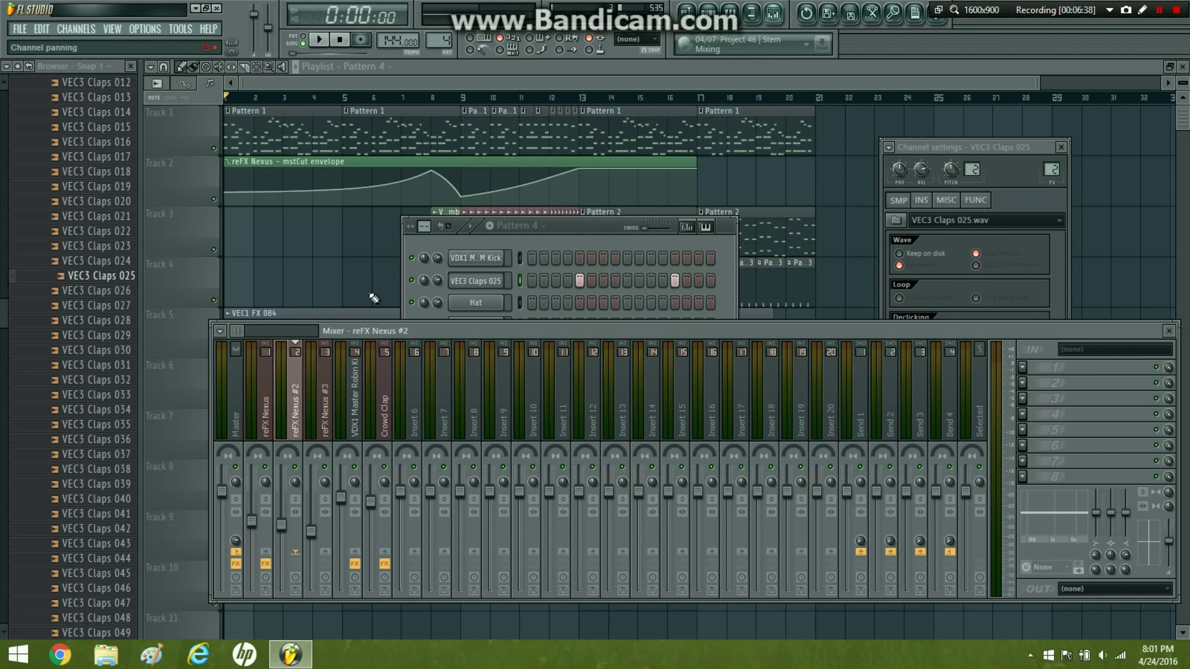
{"action": "right_click", "coordinate": [414, 396]}
{"action": "mouse_move", "coordinate": [539, 395]}
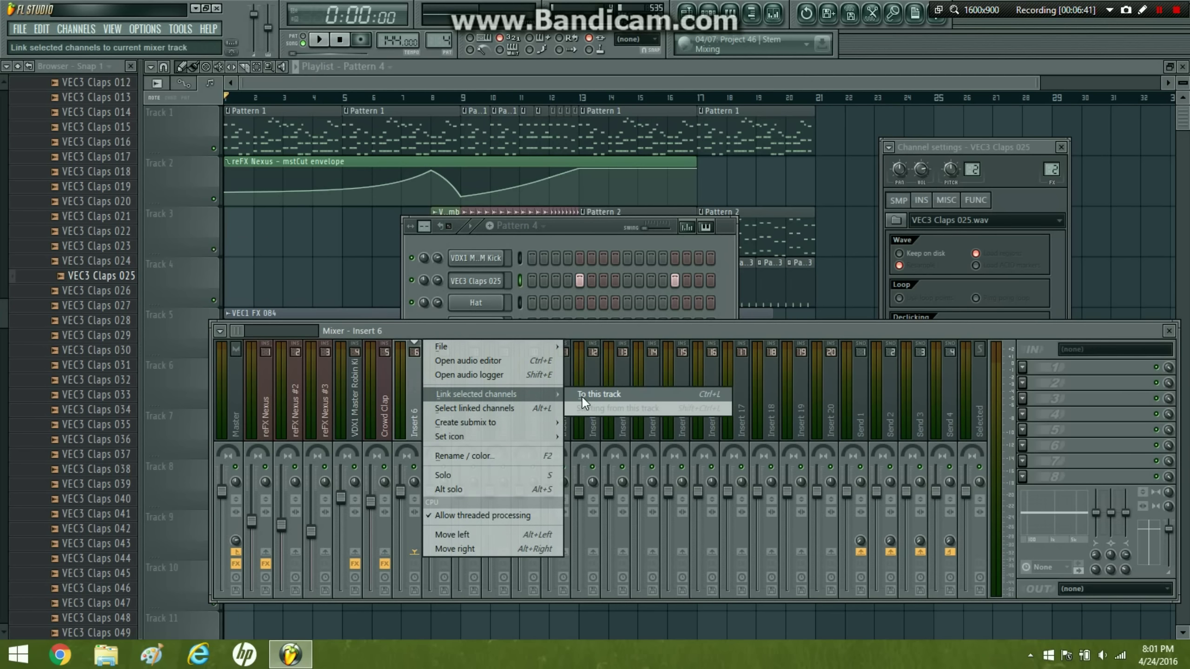
{"action": "left_click", "coordinate": [582, 395]}
{"action": "left_click", "coordinate": [303, 45]}
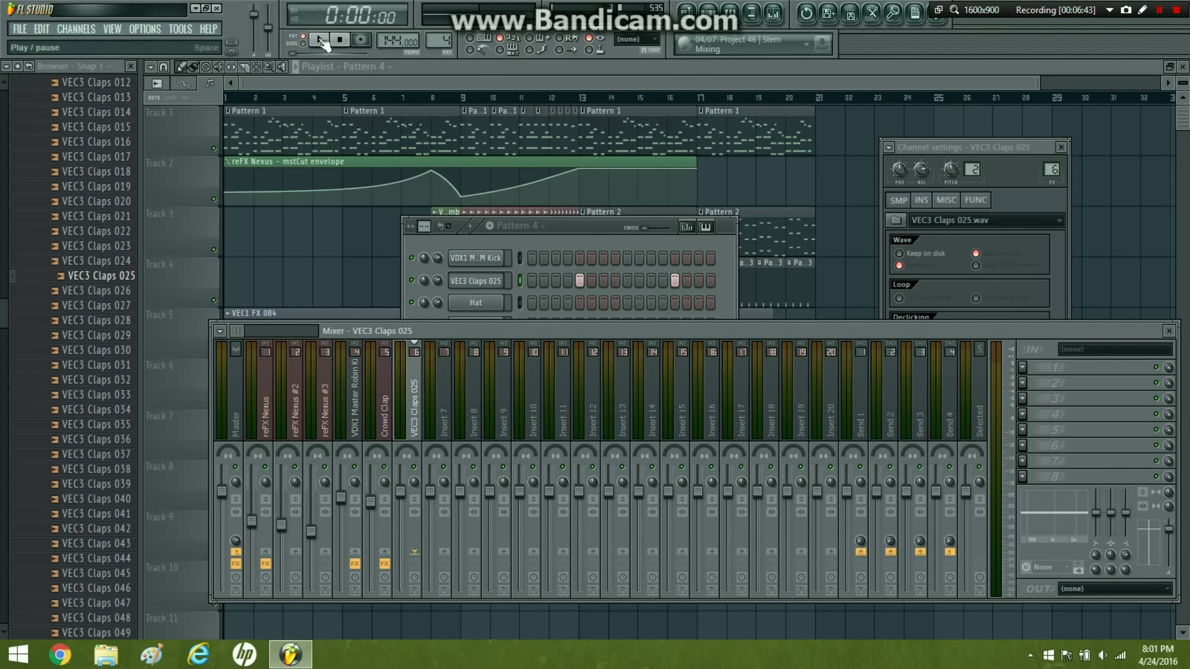
{"action": "left_click", "coordinate": [320, 40]}
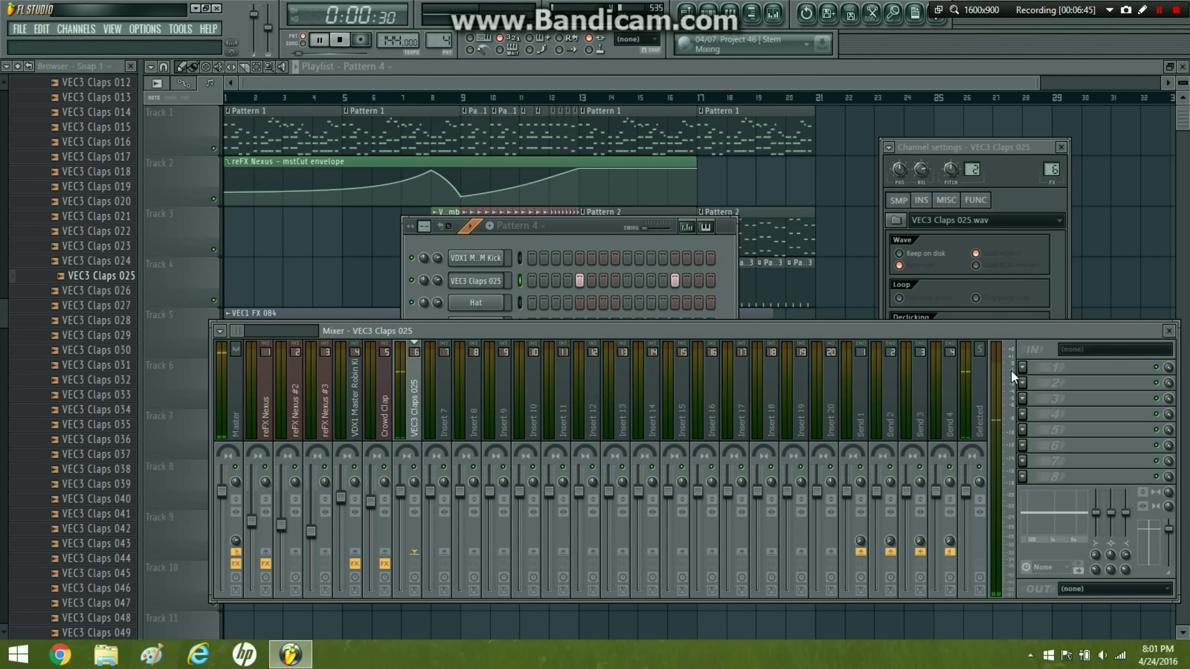
- Add Fruity Parametric EQ 2 to the VEC3 Claps 025 mixer track and cut band 4 by 12 dB around 176 Hz
{"action": "left_click", "coordinate": [1023, 368]}
{"action": "left_click", "coordinate": [1134, 402]}
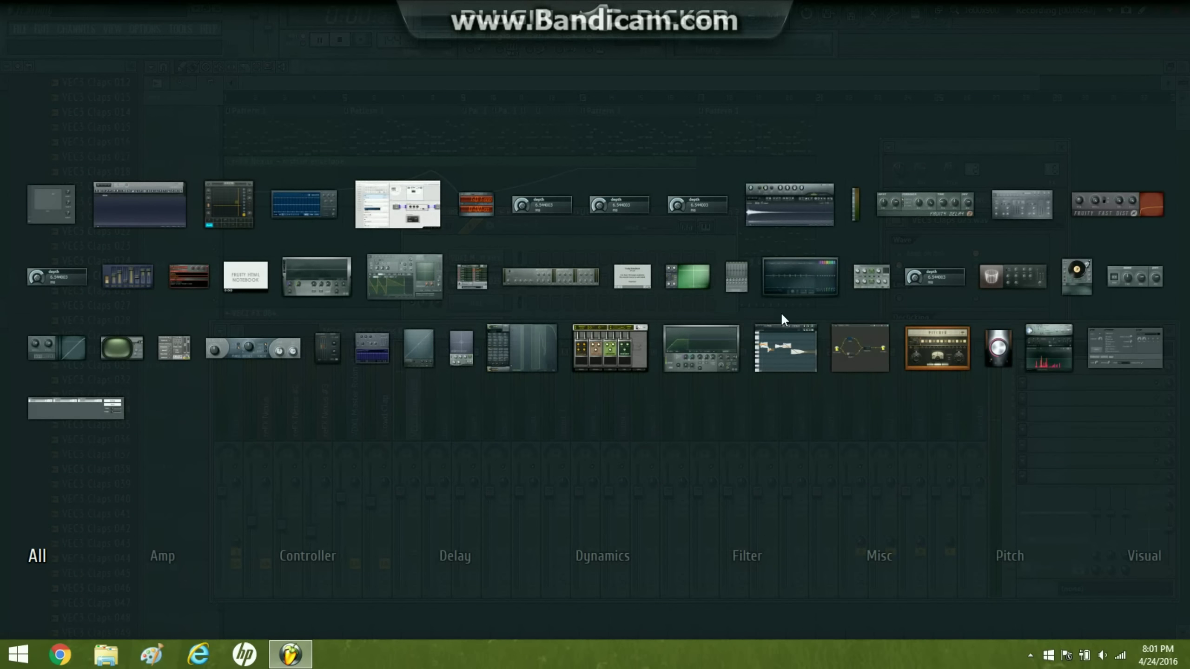
{"action": "left_click", "coordinate": [800, 277]}
{"action": "left_click_drag", "start_coordinate": [391, 283], "coordinate": [271, 329]}
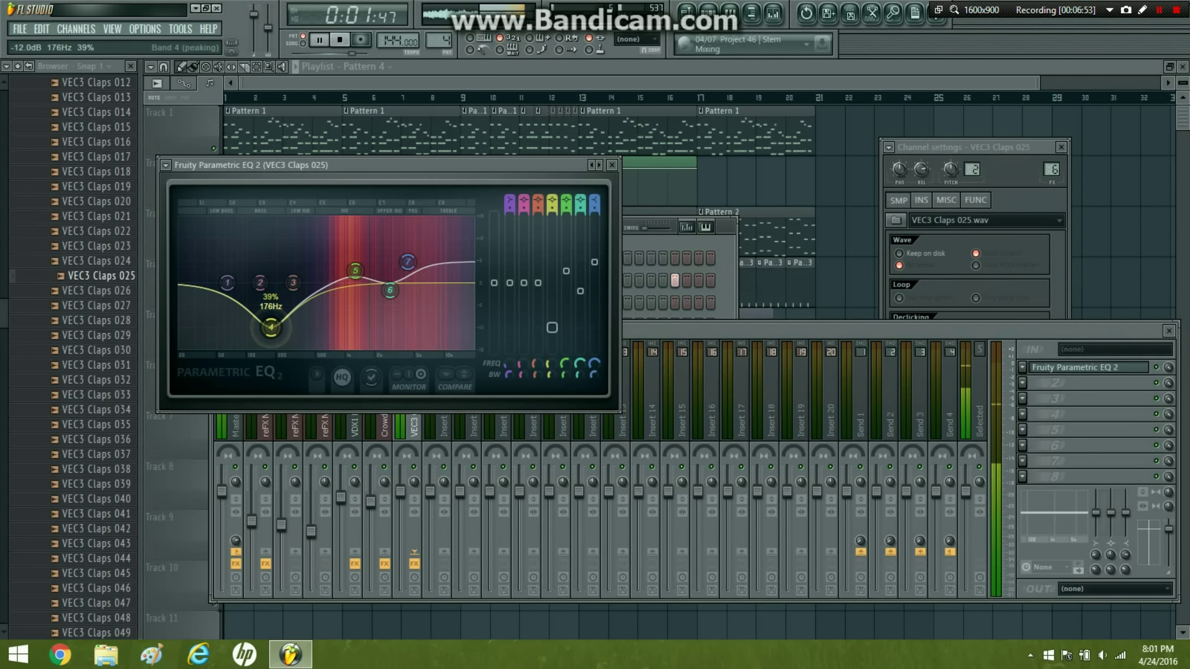
- Shape the clap's upper EQ by boosting the highs with band 7 and keeping bands 5 and 6 close to flat
{"action": "left_click_drag", "start_coordinate": [390, 291], "coordinate": [411, 255]}
{"action": "left_click_drag", "start_coordinate": [389, 285], "coordinate": [385, 281]}
{"action": "left_click_drag", "start_coordinate": [355, 271], "coordinate": [382, 265]}
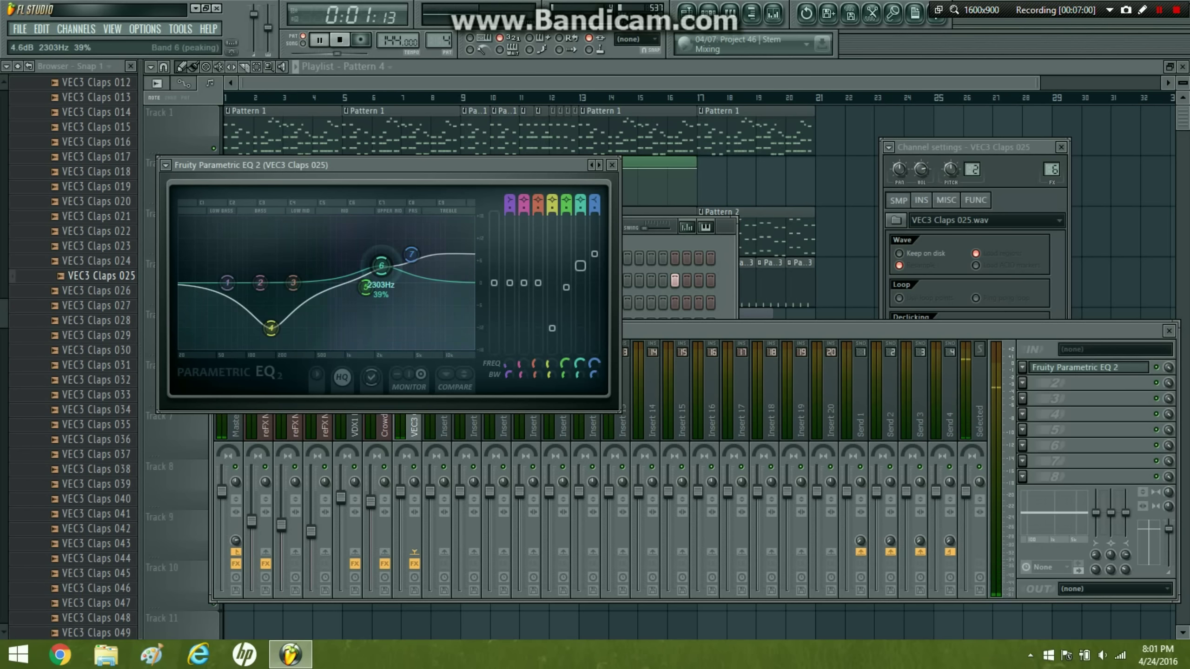
{"action": "left_click_drag", "start_coordinate": [580, 375], "coordinate": [580, 386]}
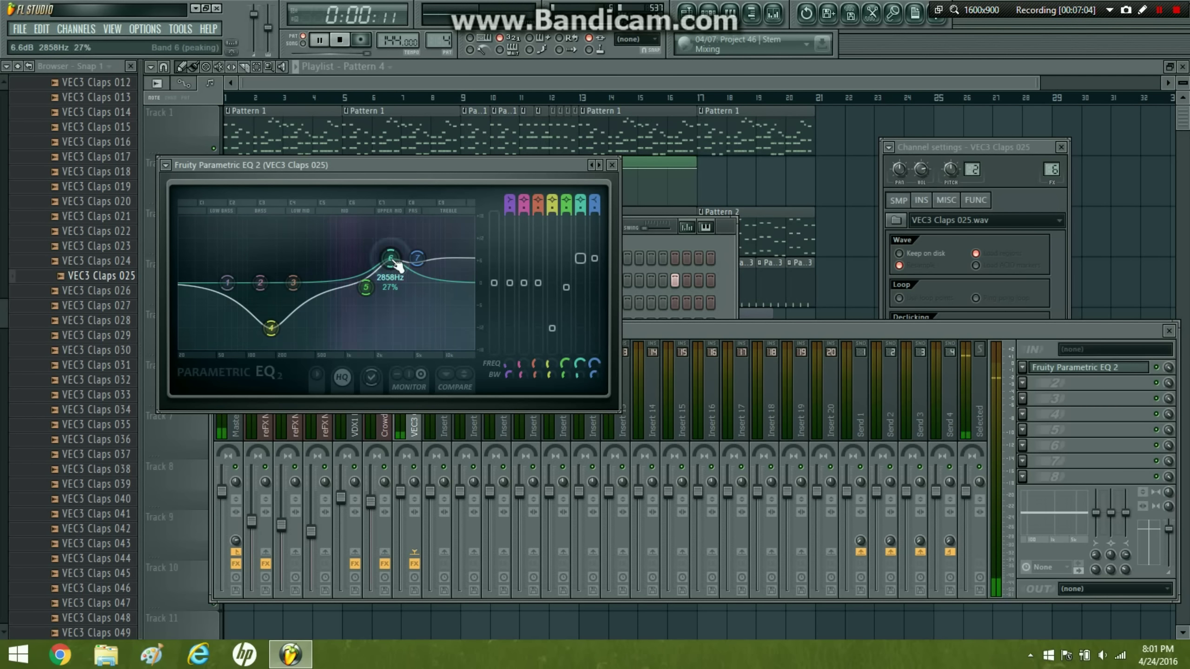
{"action": "left_click_drag", "start_coordinate": [401, 276], "coordinate": [366, 281]}
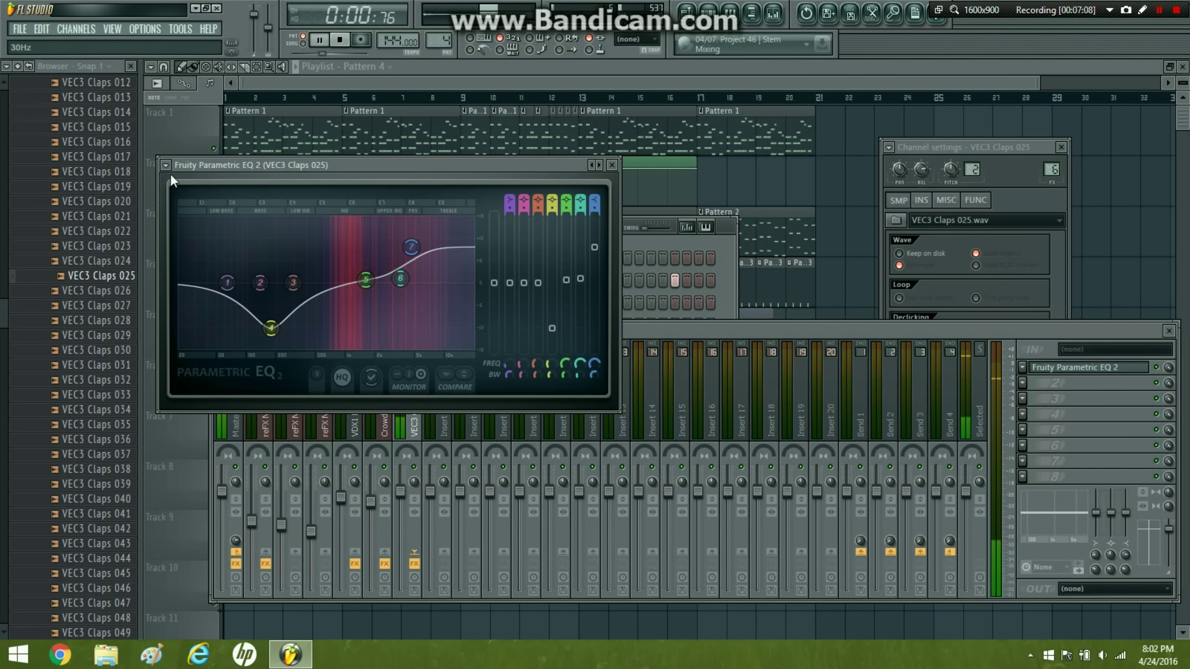
- Lower EQ bands 1 and 2 to remove the clap's lows, and raise the EQ main level to about 1.9 dB
{"action": "left_click_drag", "start_coordinate": [260, 283], "coordinate": [233, 308]}
{"action": "left_click_drag", "start_coordinate": [228, 283], "coordinate": [251, 347]}
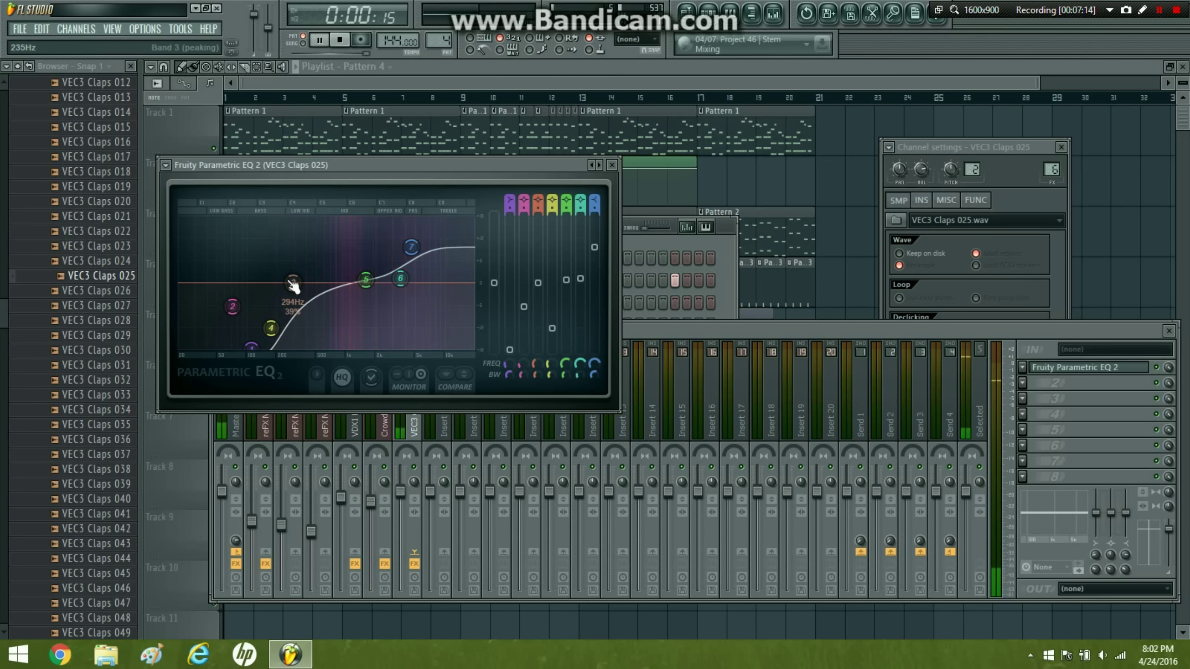
{"action": "left_click_drag", "start_coordinate": [293, 283], "coordinate": [285, 279]}
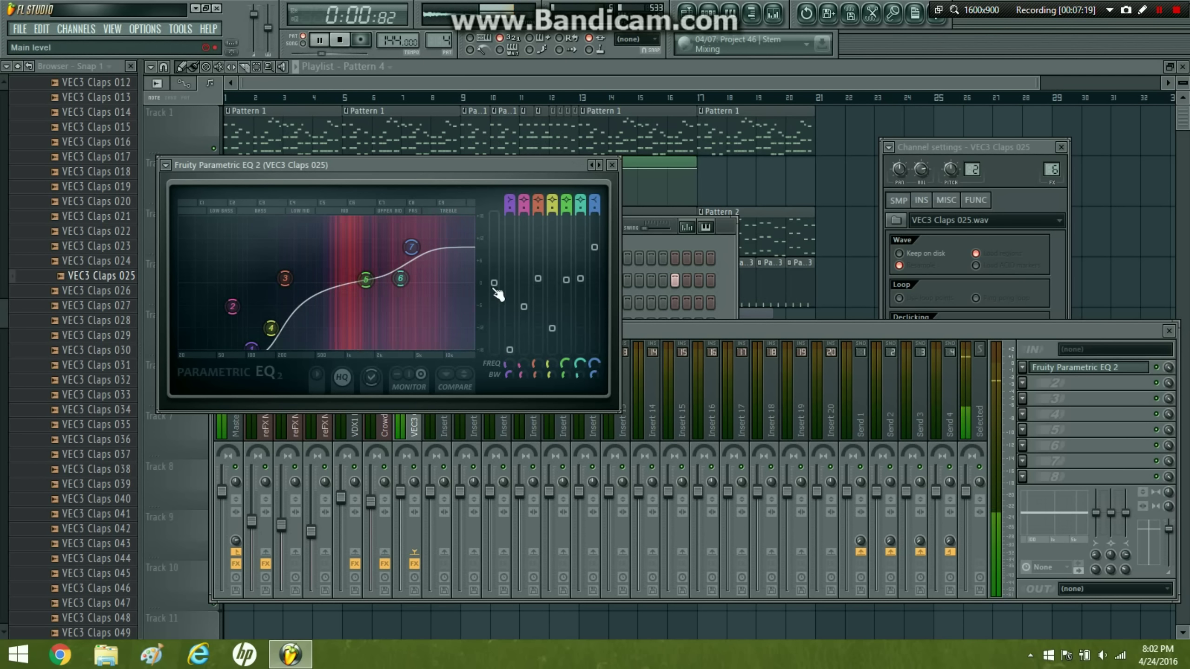
{"action": "left_click_drag", "start_coordinate": [494, 282], "coordinate": [493, 278]}
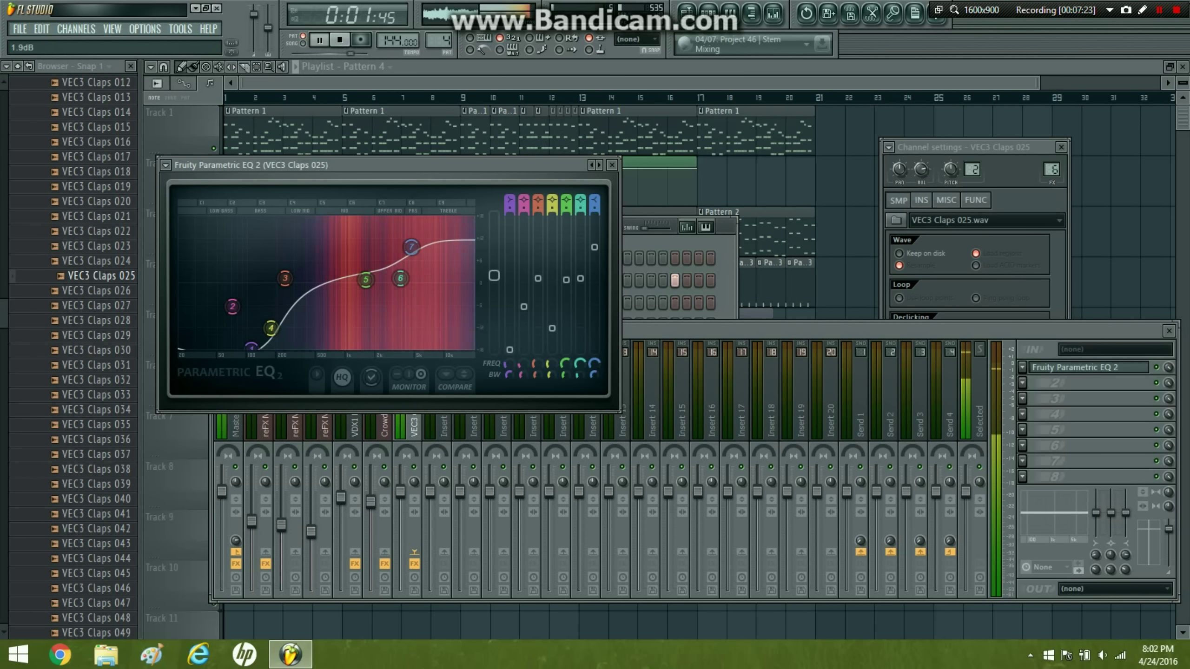
{"action": "left_click", "coordinate": [612, 164]}
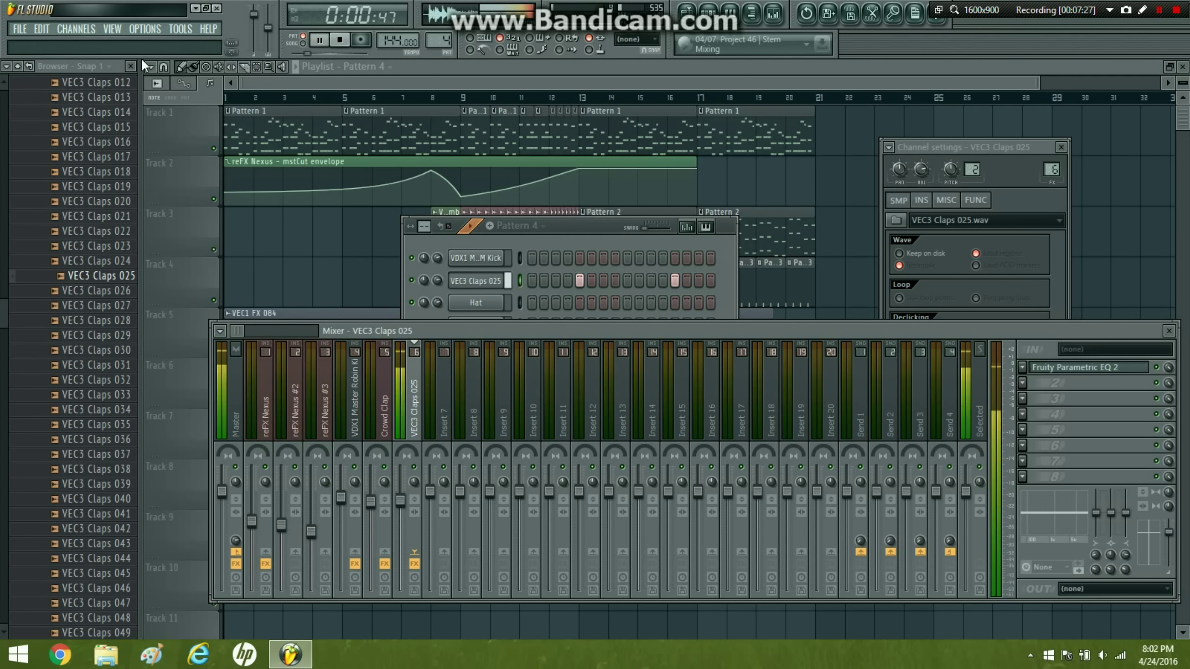
- Hide the browser and place Pattern 4 clips on Track 5 at bars 17 and 18
{"action": "left_click", "coordinate": [131, 66]}
{"action": "left_click", "coordinate": [680, 184]}
{"action": "right_click", "coordinate": [680, 189]}
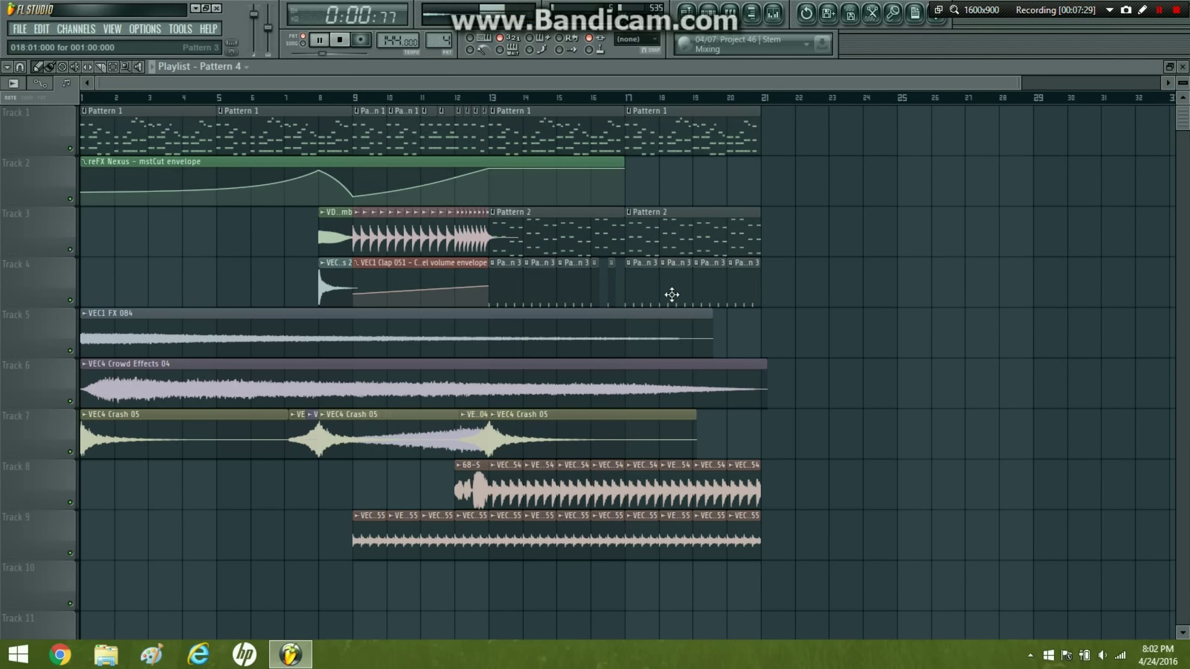
{"action": "left_click_drag", "start_coordinate": [735, 346], "coordinate": [628, 318]}
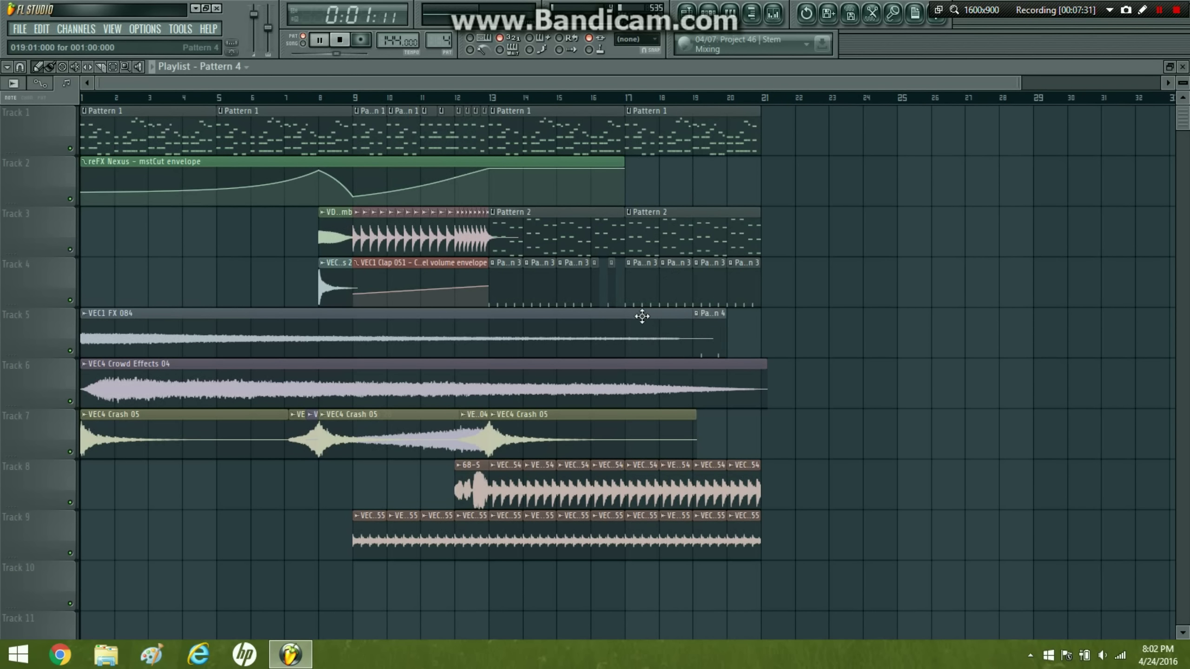
{"action": "left_click_drag", "start_coordinate": [713, 328], "coordinate": [678, 327]}
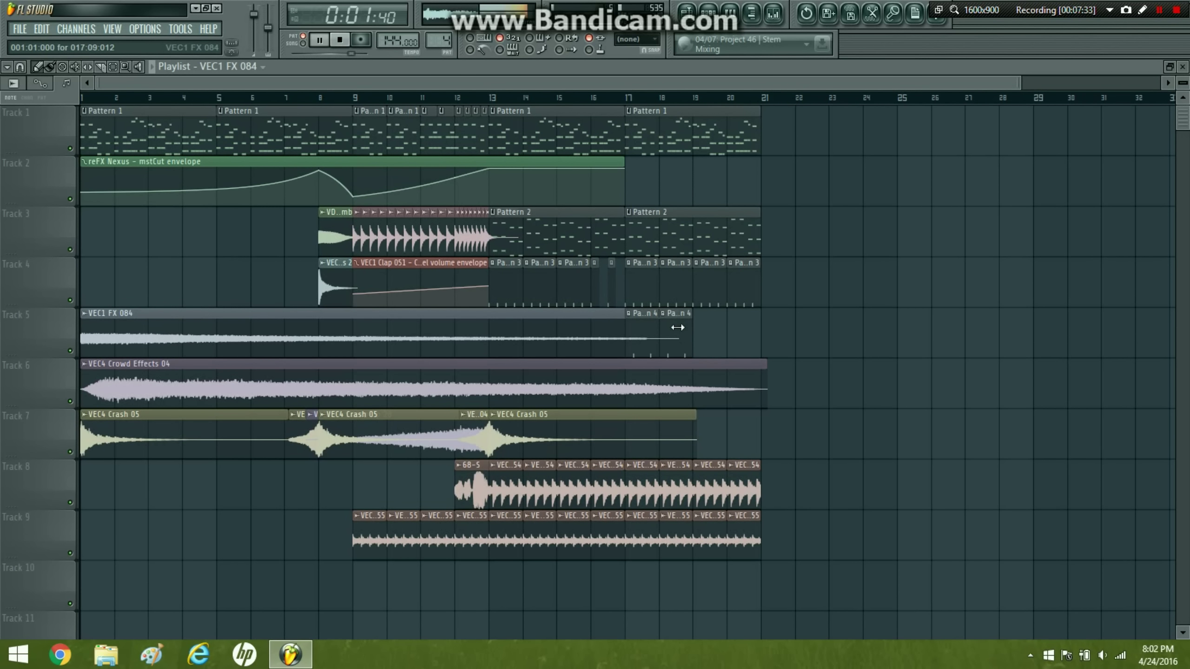
- Trim the VEC1 FX 084 clip's tail so it ends at bar 15, and add Pattern 4 clips on Track 5 at bars 19 and 20
{"action": "left_click", "coordinate": [696, 324]}
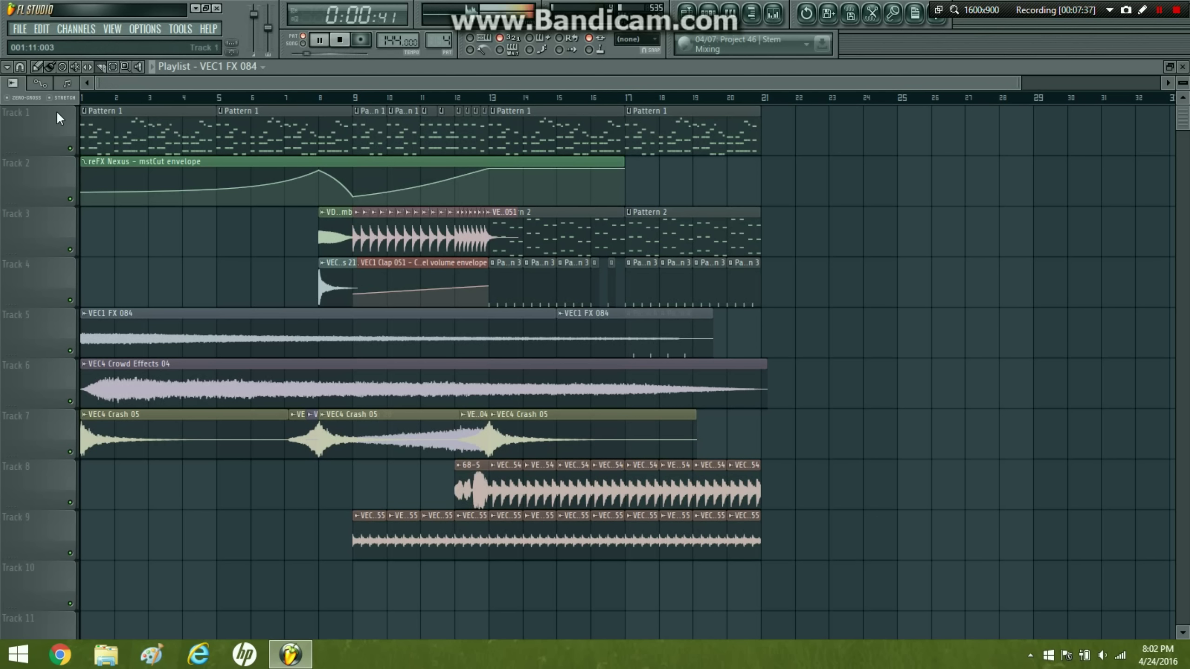
{"action": "right_click", "coordinate": [645, 334]}
{"action": "left_click", "coordinate": [651, 336]}
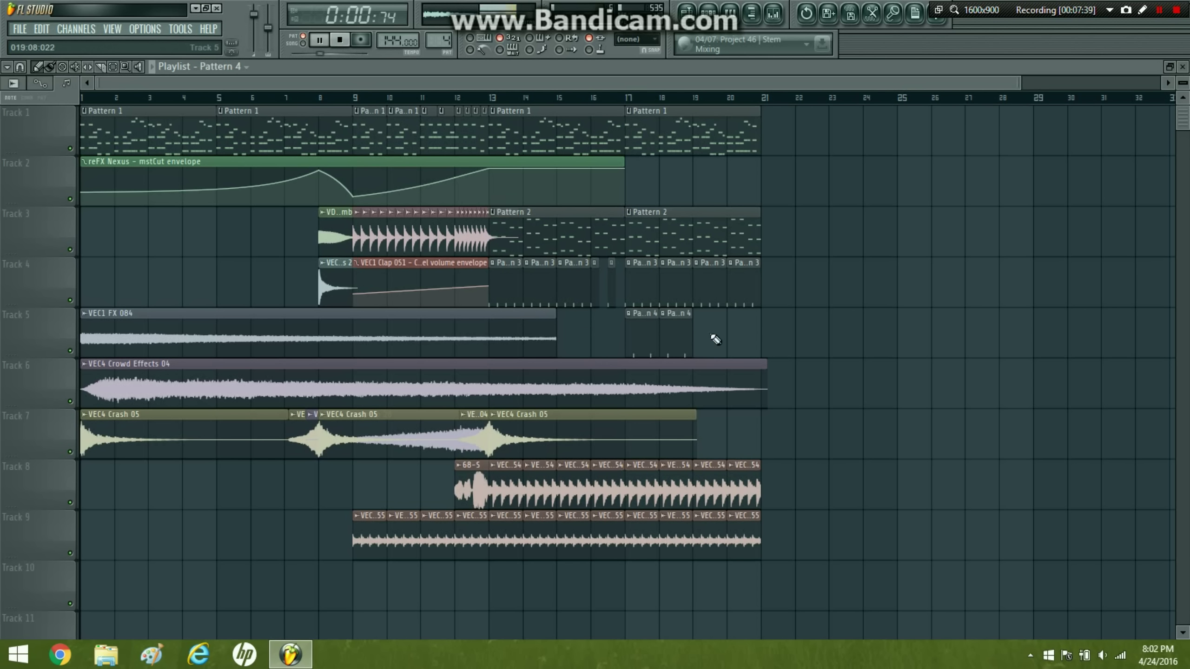
{"action": "left_click", "coordinate": [714, 338]}
{"action": "left_click", "coordinate": [734, 325]}
- Listen to the claps in song mode from bar 16 and slightly lower the VEC3 Claps 025 mixer fader
{"action": "left_click", "coordinate": [595, 100]}
{"action": "left_click", "coordinate": [853, 180]}
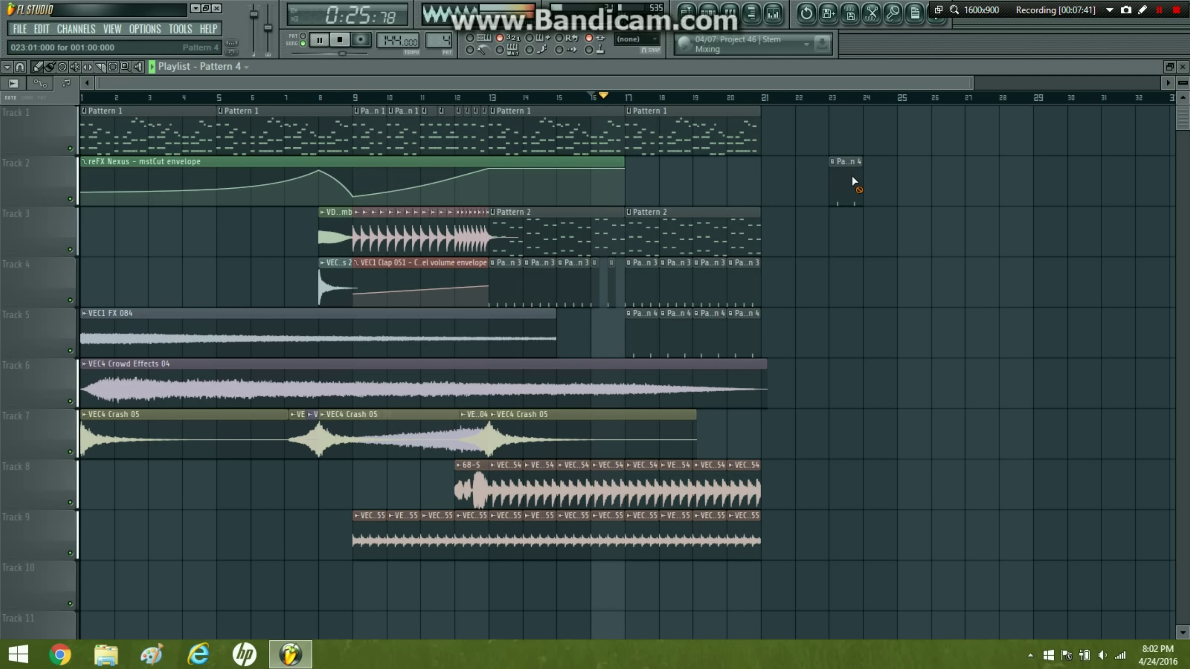
{"action": "right_click", "coordinate": [853, 180]}
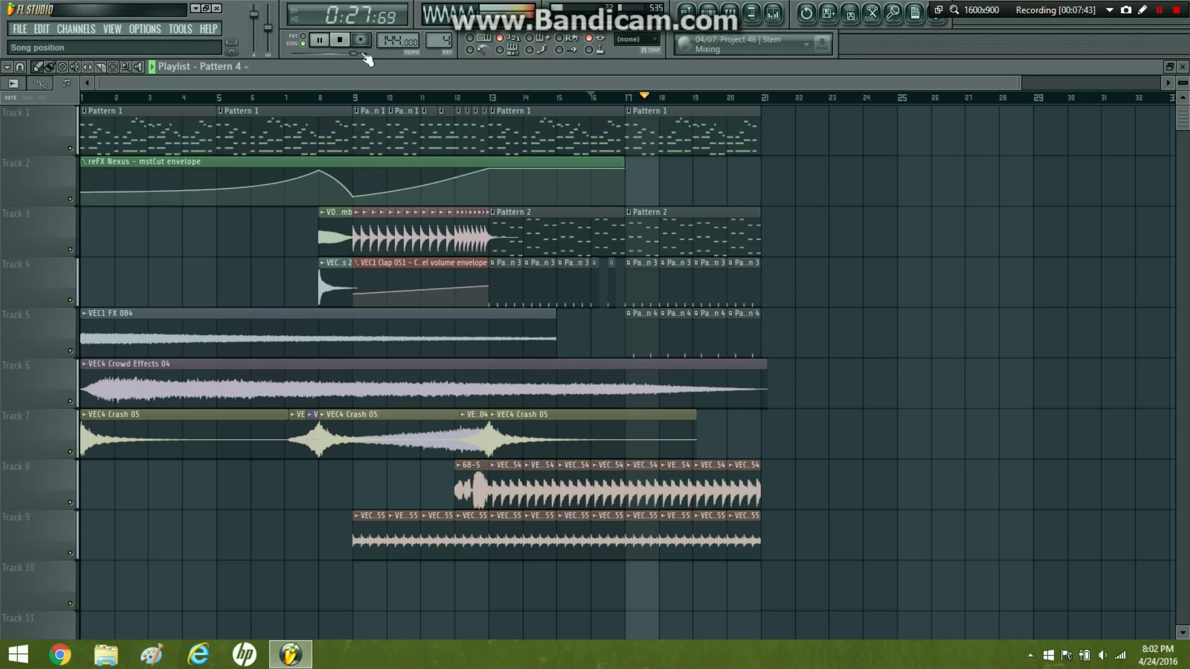
{"action": "key", "text": "space"}
{"action": "left_click", "coordinate": [774, 14]}
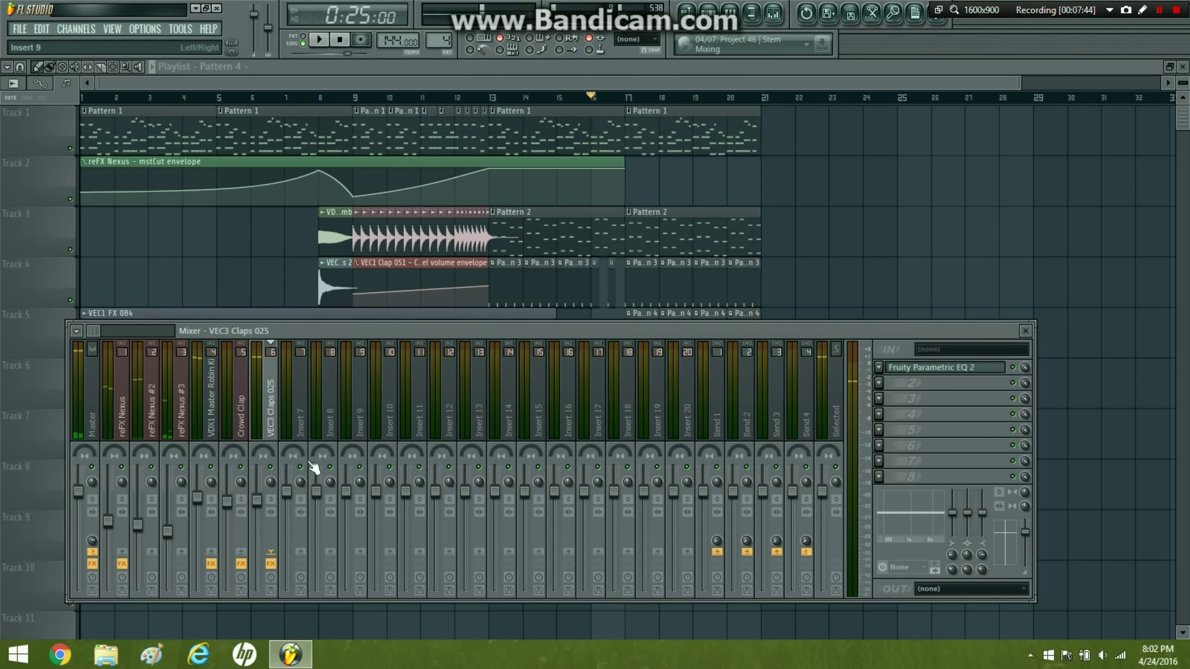
{"action": "left_click", "coordinate": [320, 39]}
{"action": "key", "text": "F9"}
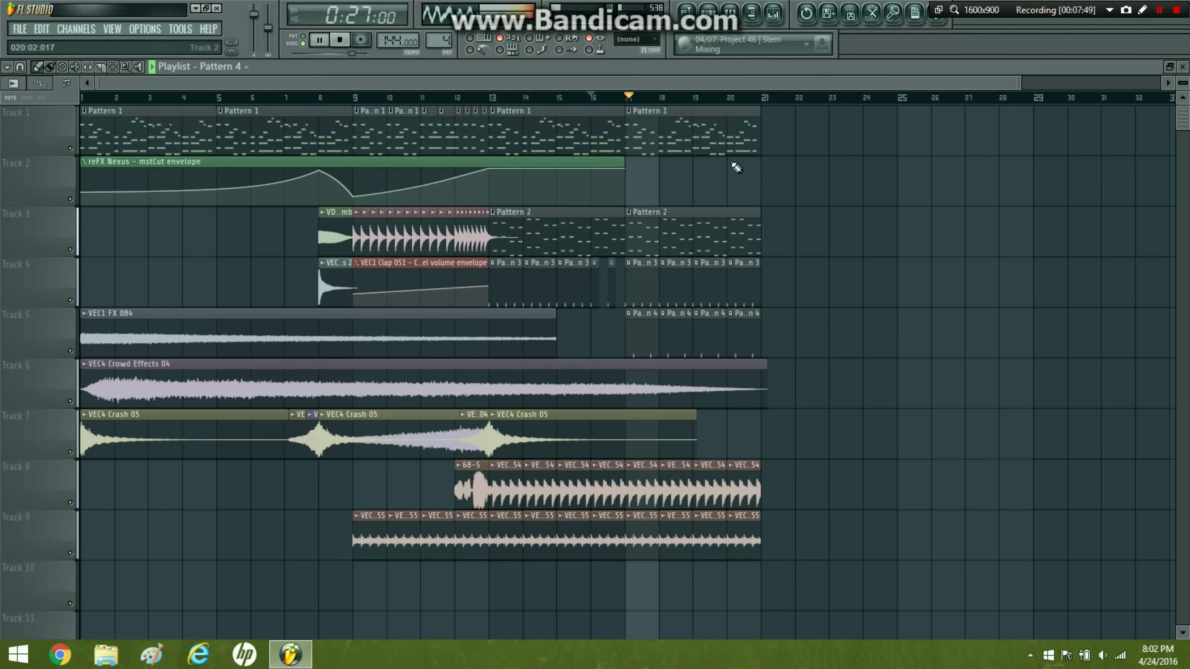
{"action": "left_click", "coordinate": [341, 46]}
{"action": "left_click", "coordinate": [774, 14]}
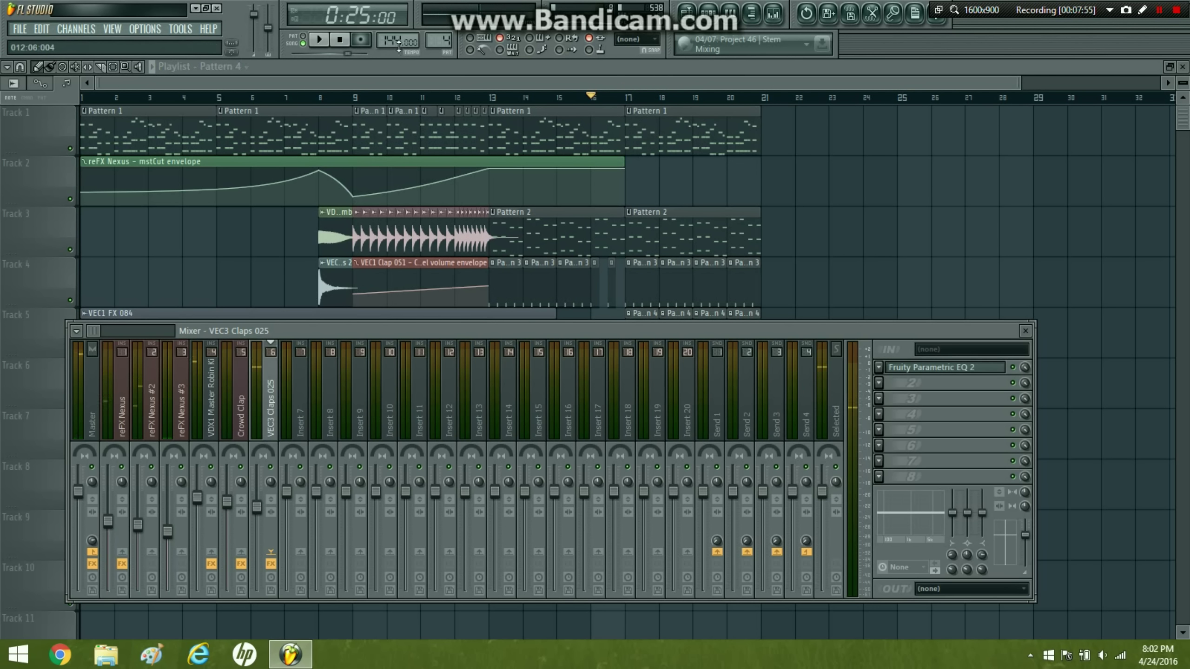
- Play Pattern 4 in pattern mode and add Fruity Reeverb 2 to the second effect slot of the VEC3 Claps 025 track
{"action": "left_click", "coordinate": [303, 36]}
{"action": "left_click", "coordinate": [319, 40]}
{"action": "left_click_drag", "start_coordinate": [855, 331], "coordinate": [799, 155]}
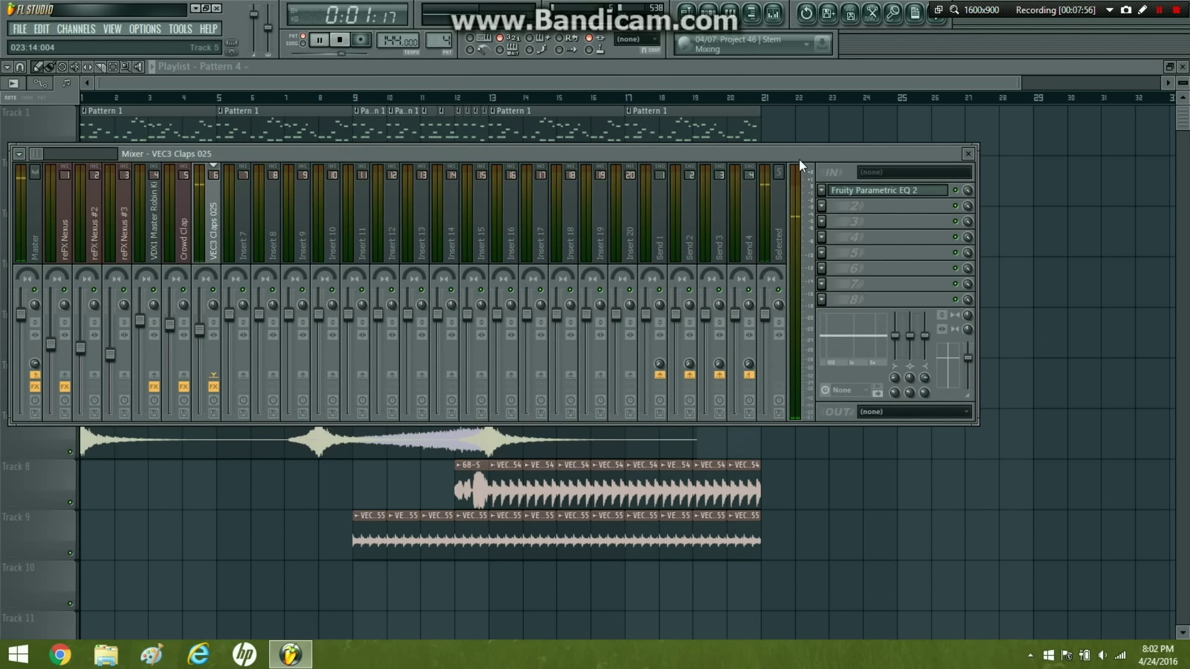
{"action": "left_click", "coordinate": [829, 220]}
{"action": "mouse_move", "coordinate": [867, 226]}
{"action": "left_click", "coordinate": [983, 267]}
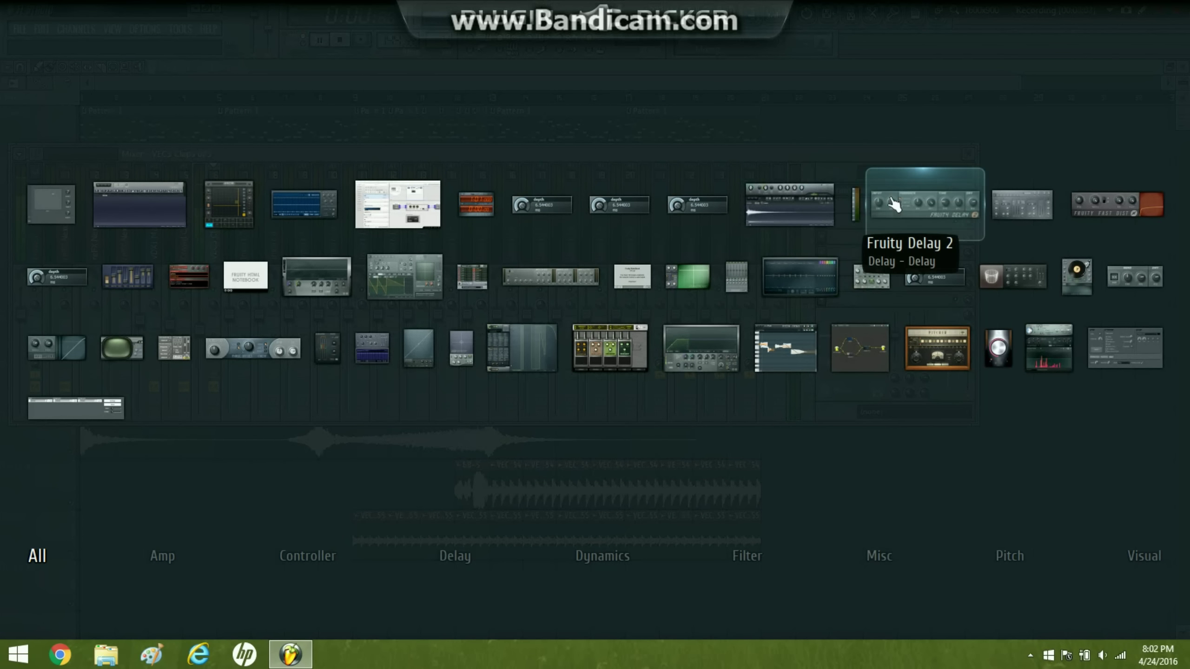
{"action": "left_click", "coordinate": [991, 276]}
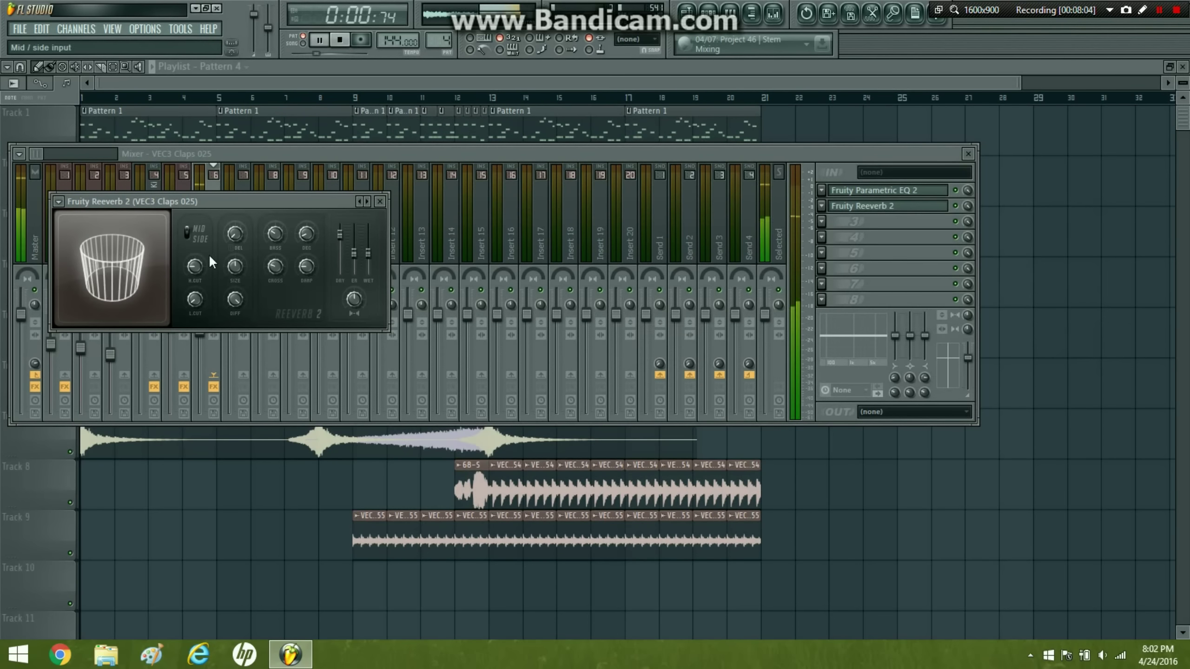
- Reshape the clap reverb into a wider room with more bass, and close its settings
{"action": "left_click_drag", "start_coordinate": [197, 267], "coordinate": [237, 262]}
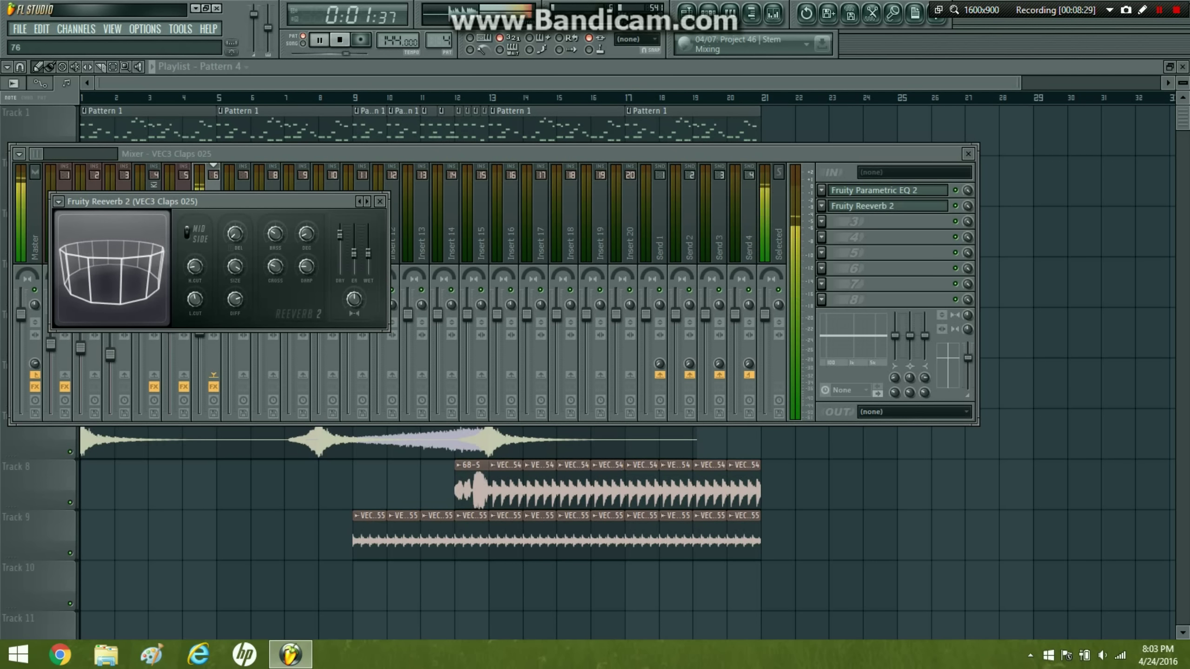
{"action": "left_click_drag", "start_coordinate": [275, 234], "coordinate": [275, 194]}
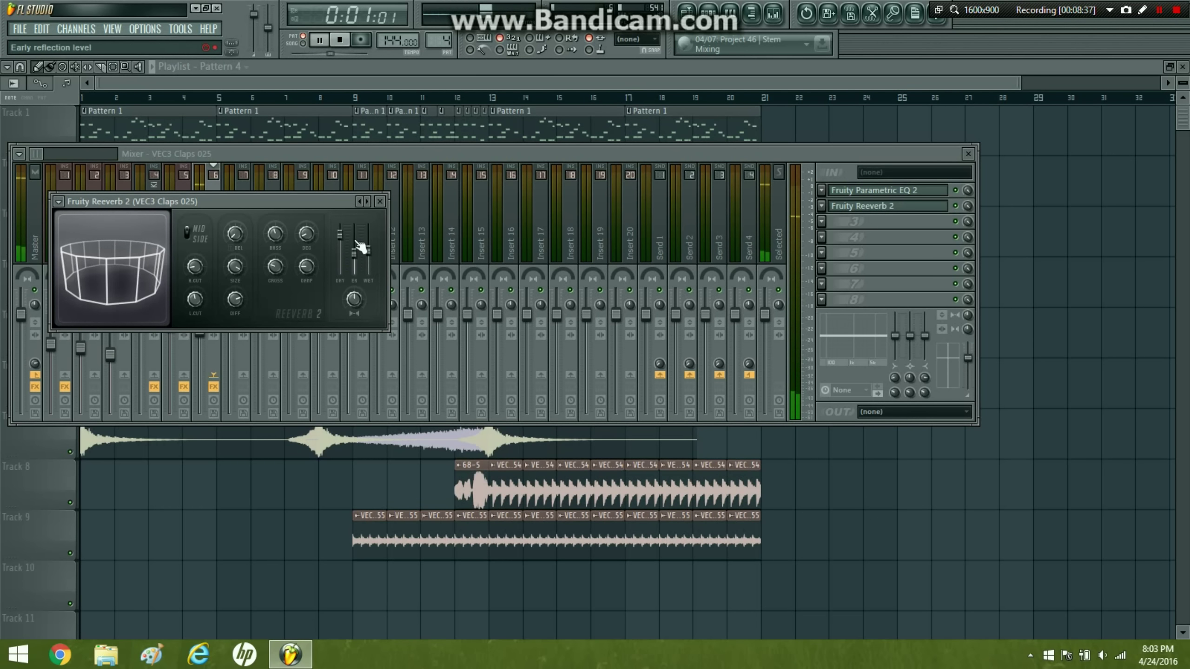
{"action": "left_click", "coordinate": [381, 203]}
- Play the song from bar 15 to hear the reverberated claps in the mix, and stop playback
{"action": "left_click", "coordinate": [556, 98]}
{"action": "left_click", "coordinate": [796, 189]}
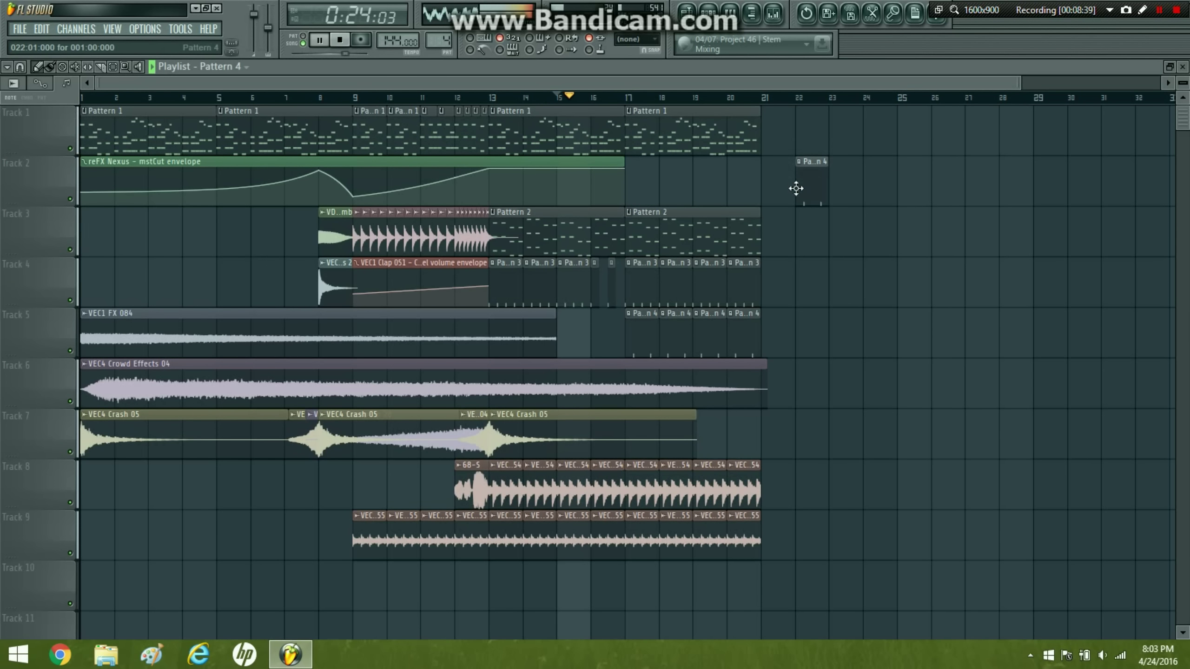
{"action": "right_click", "coordinate": [796, 188]}
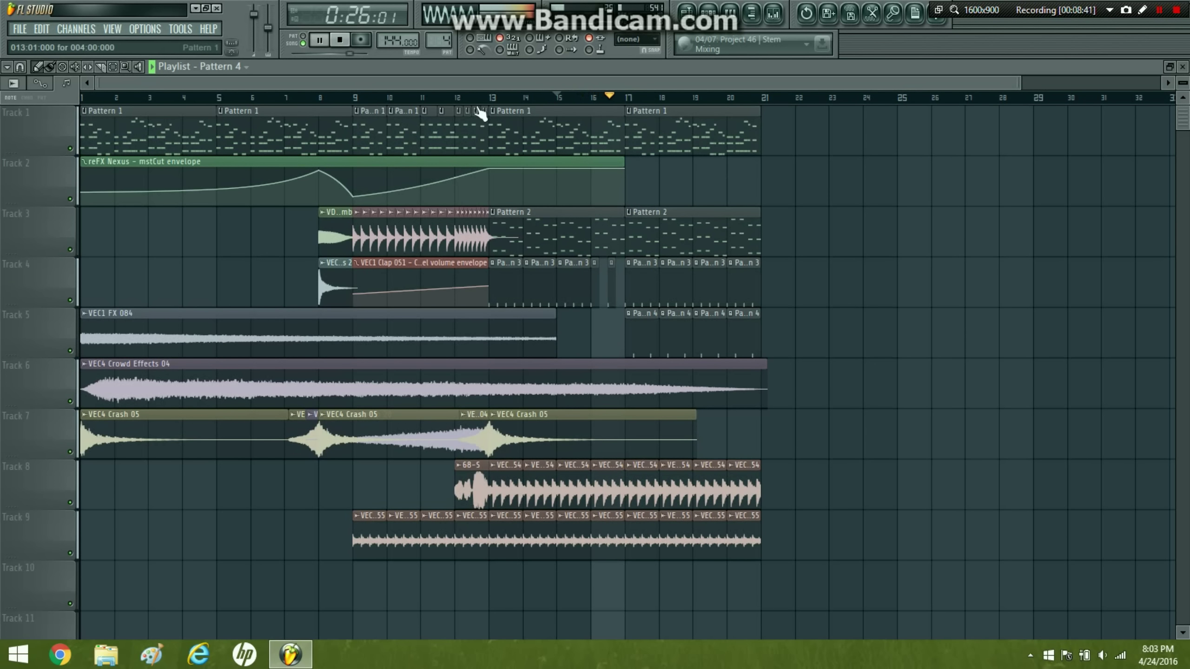
{"action": "left_click", "coordinate": [340, 42]}
- Raise the wet level of Fruity Reeverb 2 on the claps during song playback and replay from bar 16
{"action": "left_click", "coordinate": [774, 14]}
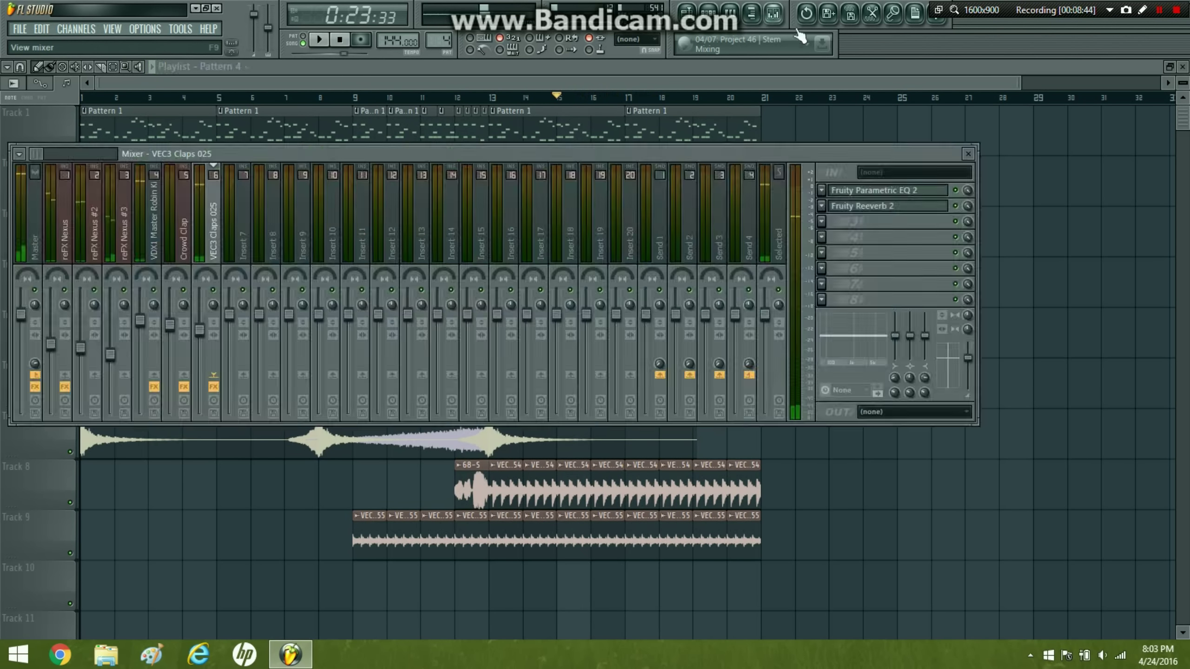
{"action": "left_click", "coordinate": [902, 208]}
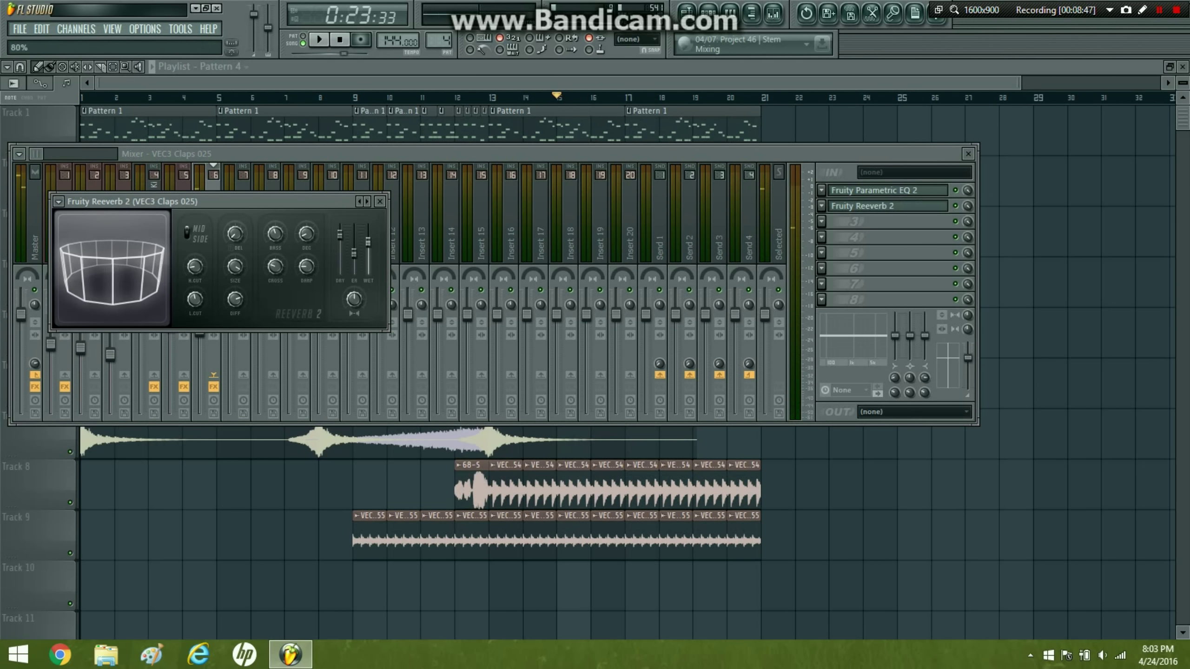
{"action": "key", "text": "space"}
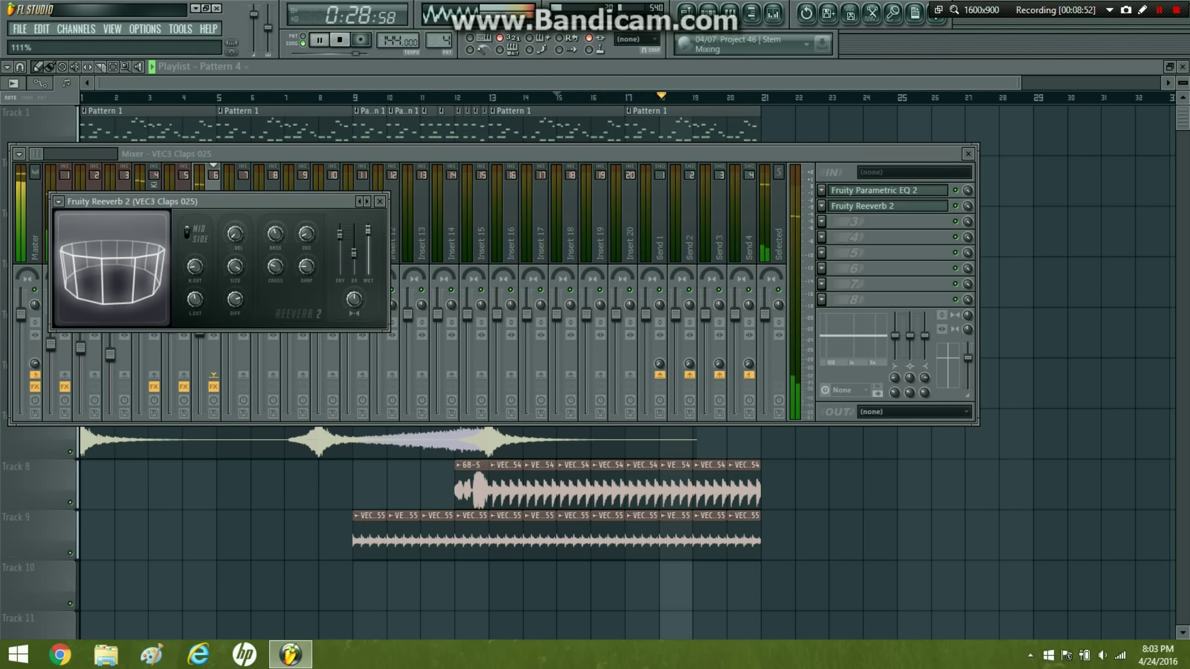
{"action": "left_click_drag", "start_coordinate": [374, 252], "coordinate": [372, 244]}
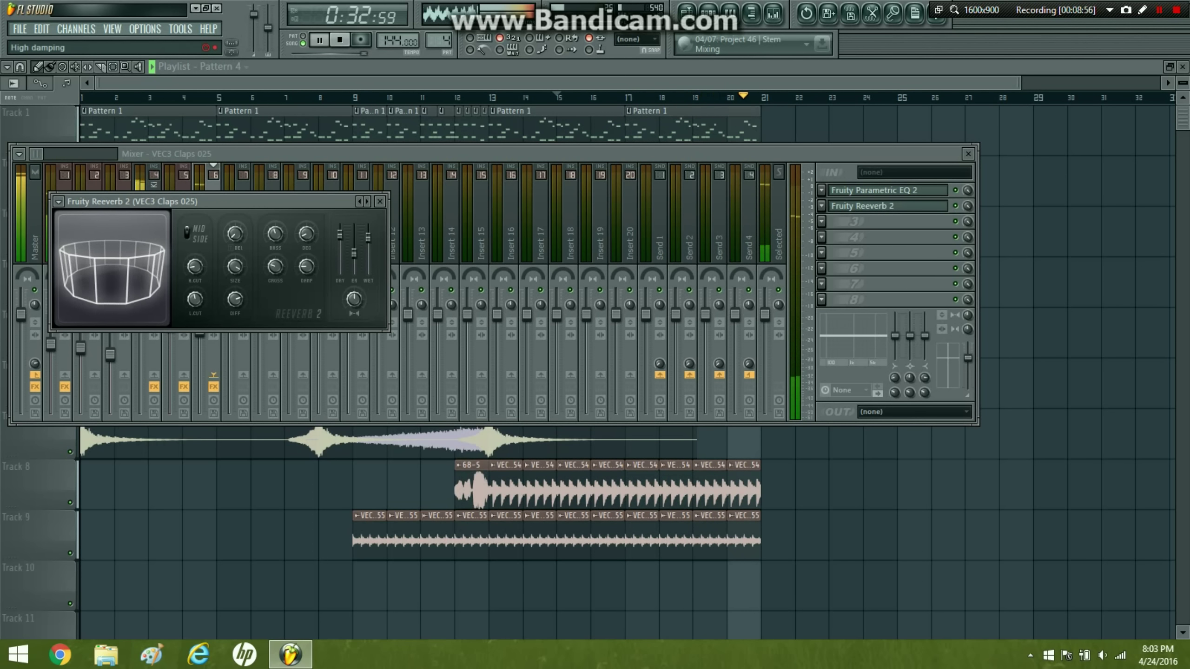
{"action": "left_click", "coordinate": [594, 97]}
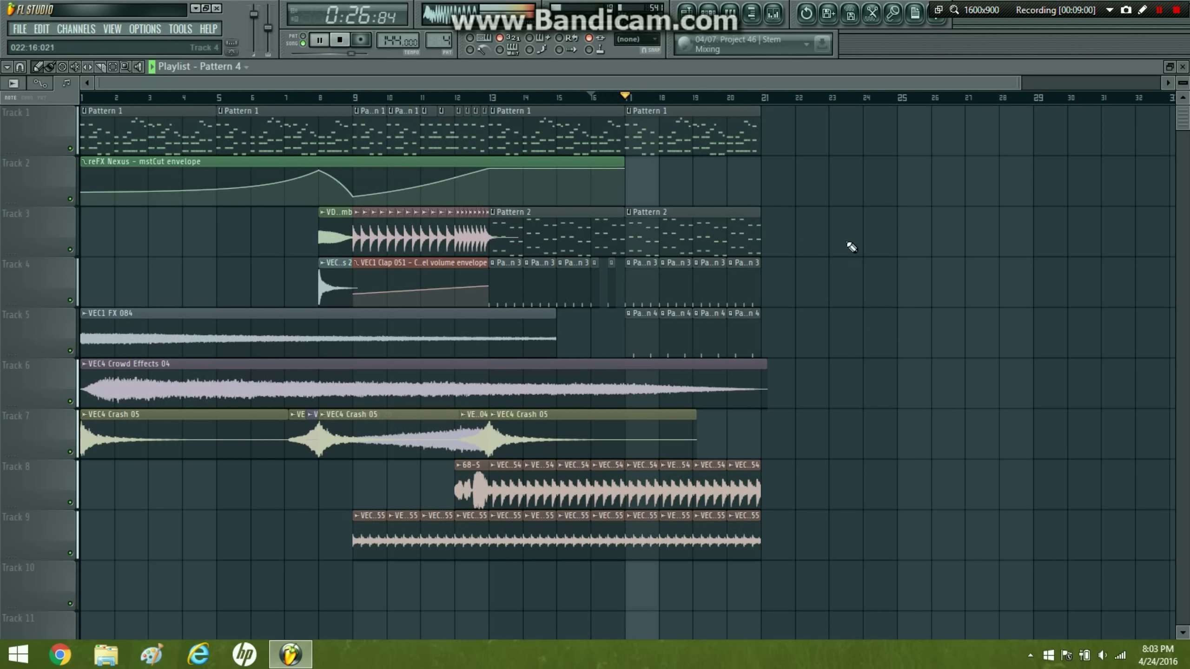
- Use a finer playlist snap to shorten bar 20's Pattern 3 clip to its first beat, and delete the Pattern 4 clip in bar 20
{"action": "left_click", "coordinate": [20, 66]}
{"action": "left_click", "coordinate": [58, 273]}
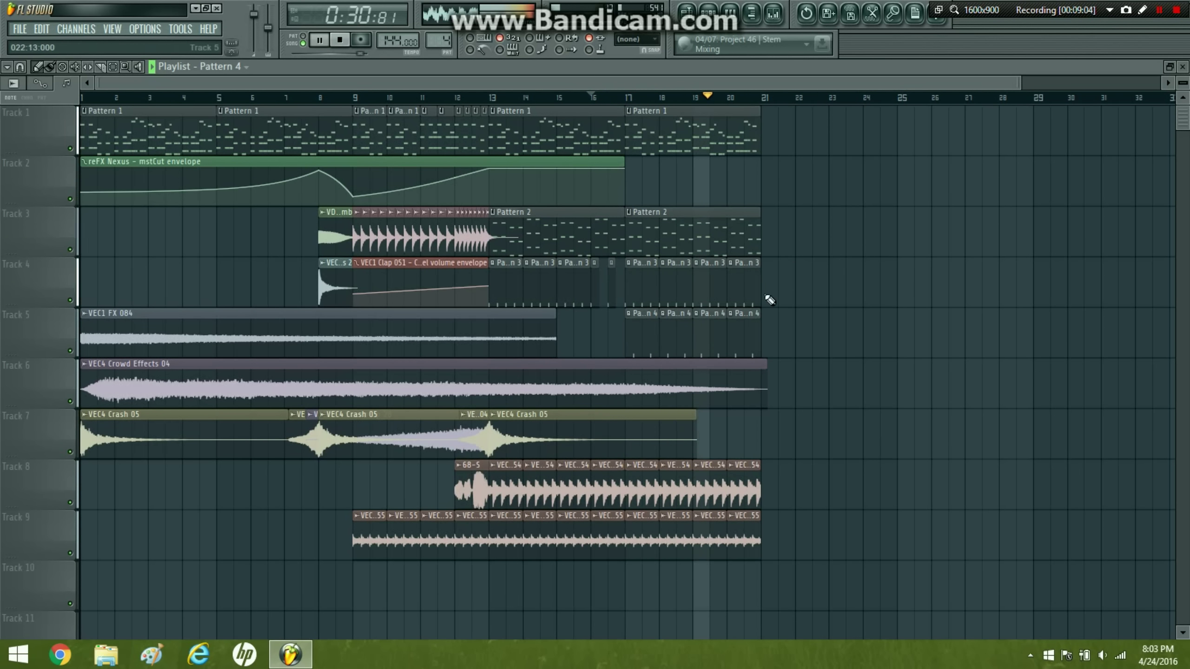
{"action": "left_click", "coordinate": [749, 274]}
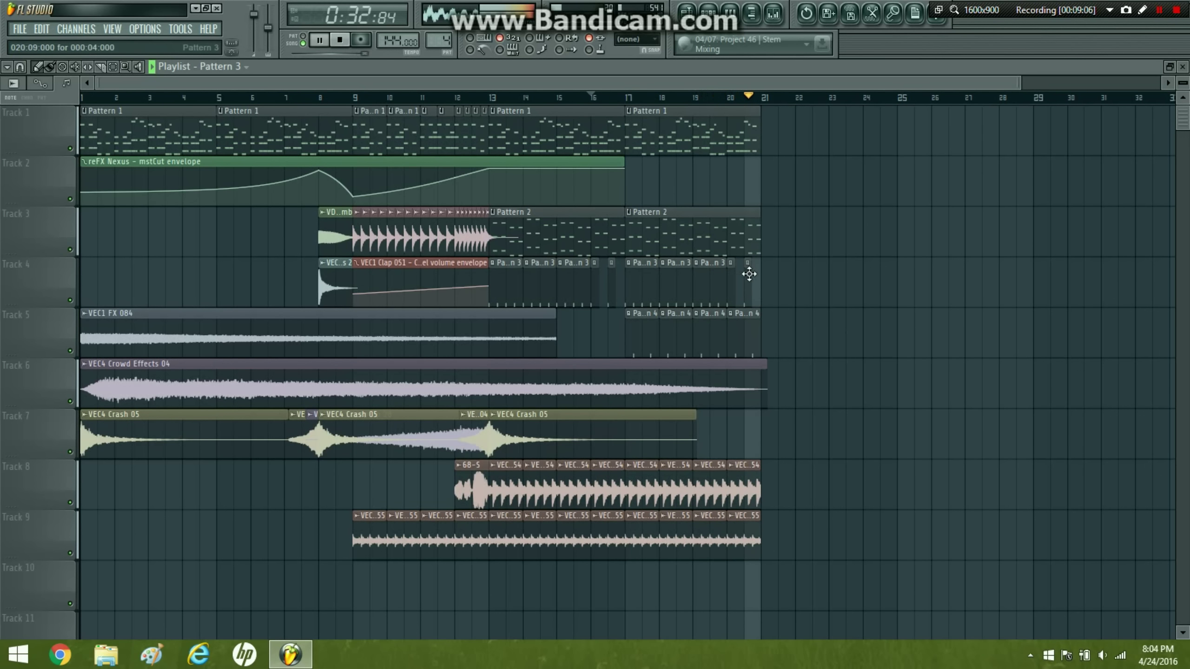
{"action": "right_click", "coordinate": [750, 324]}
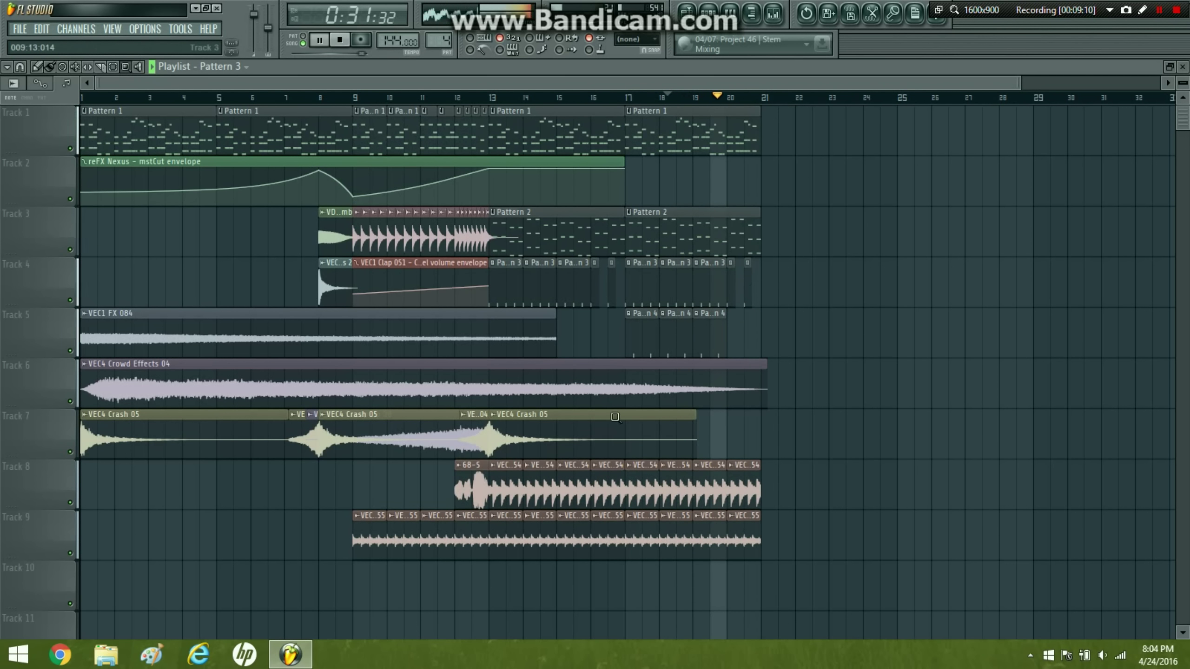
{"action": "right_click", "coordinate": [750, 282]}
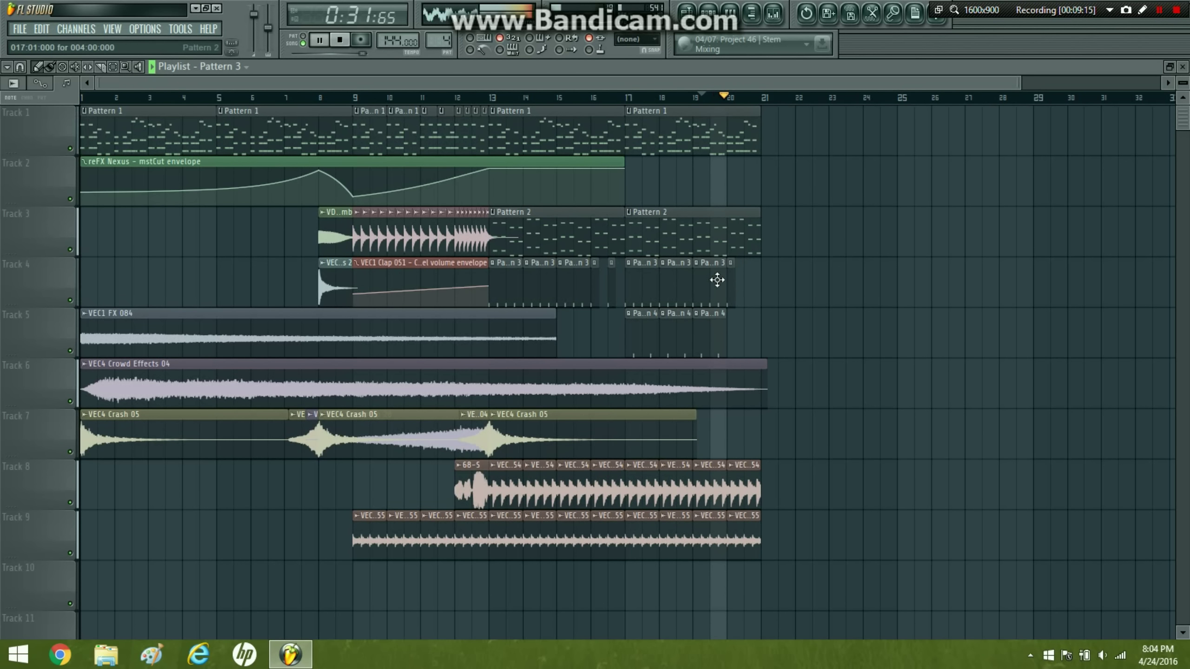
- Place a Pattern 3 clip on Track 4 and a Pattern 2 clip on Track 3 at bar 21, and stop playback
{"action": "left_click", "coordinate": [782, 282]}
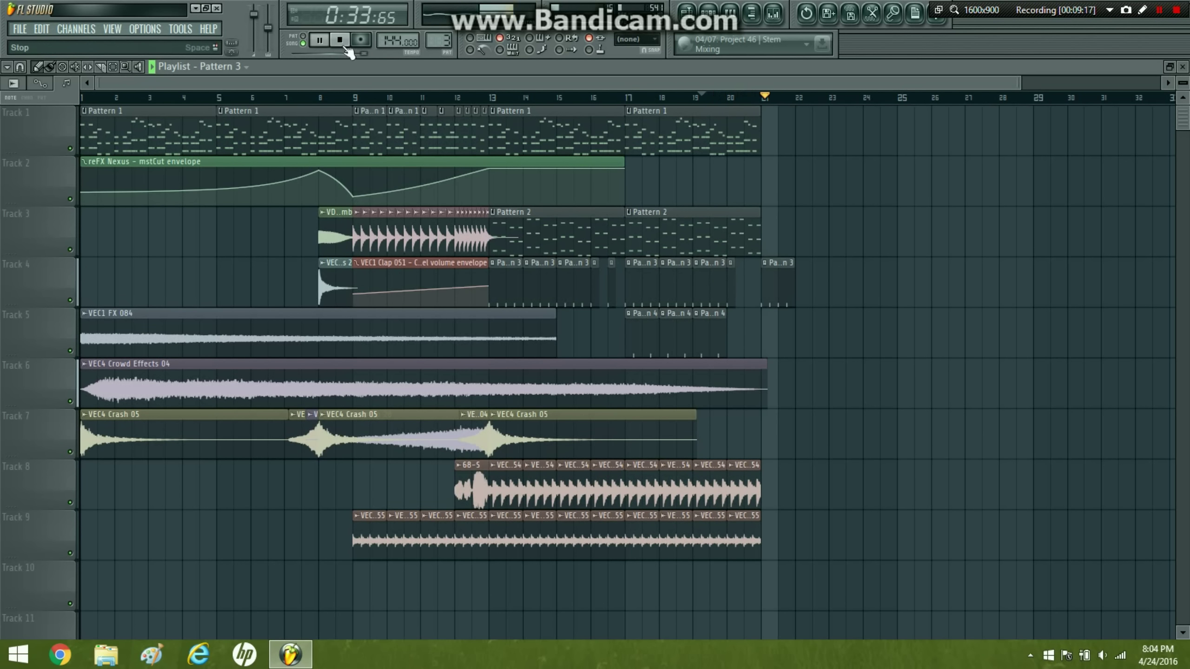
{"action": "left_click", "coordinate": [688, 211]}
{"action": "left_click", "coordinate": [789, 234]}
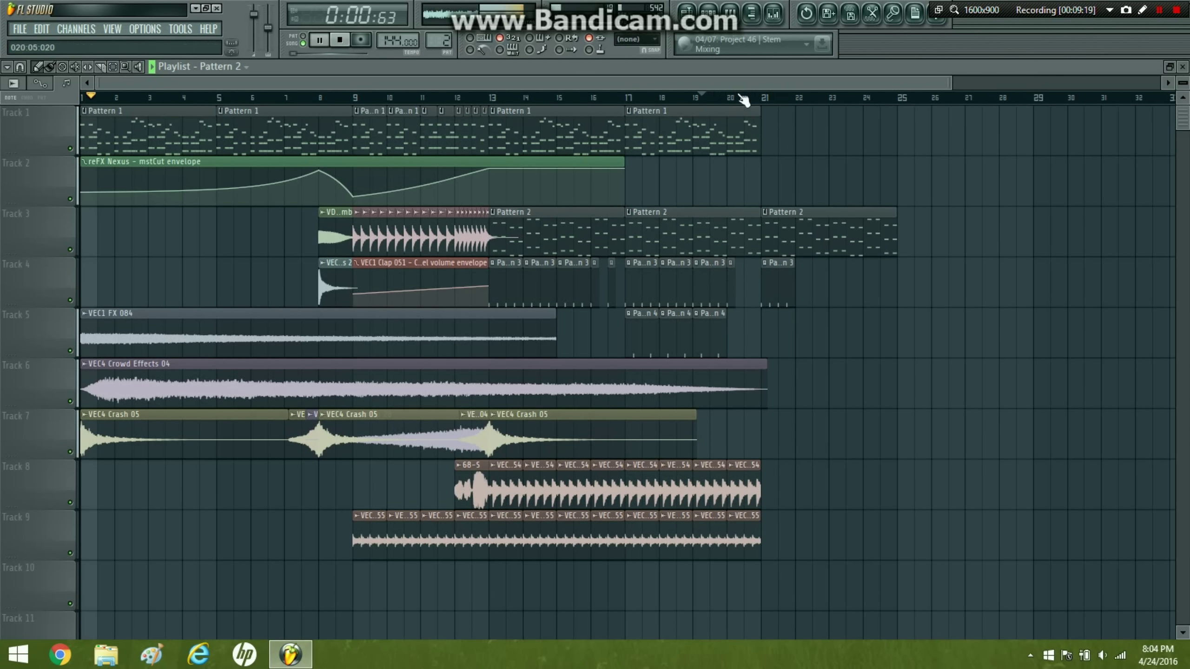
{"action": "left_click", "coordinate": [340, 42]}
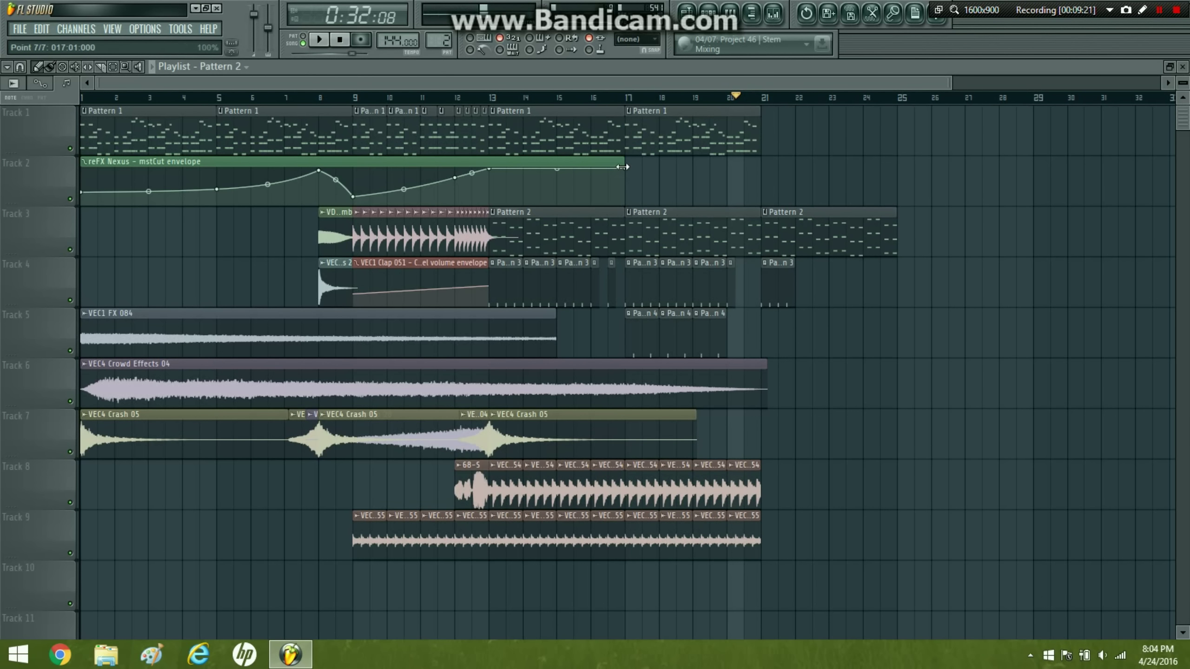
- Extend the reFX Nexus mstCut envelope on Track 2 to bar 21 with a curved drop at its end, and set the playlist snap to Bar
{"action": "left_click_drag", "start_coordinate": [622, 167], "coordinate": [761, 167]}
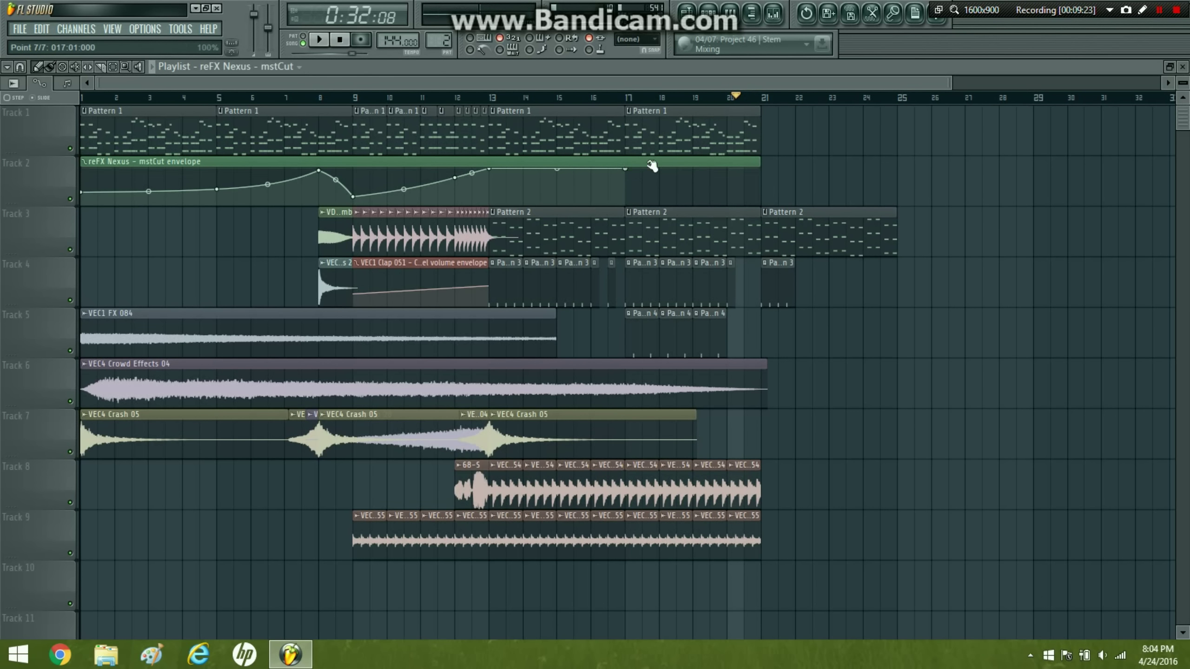
{"action": "left_click_drag", "start_coordinate": [652, 165], "coordinate": [733, 151]}
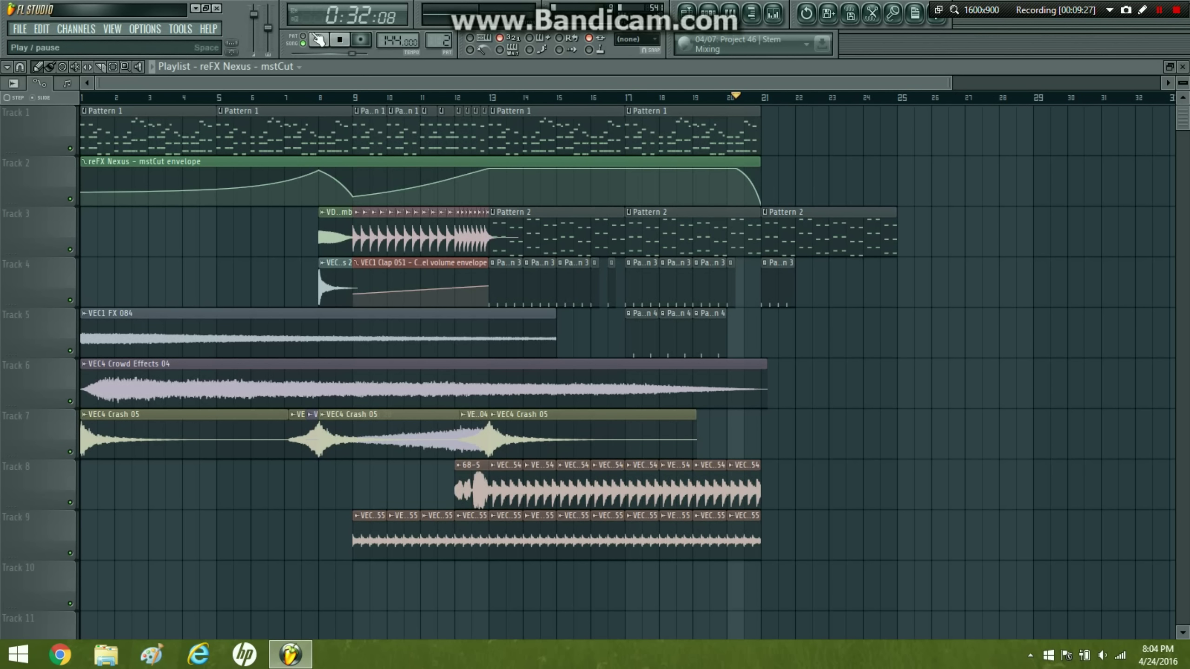
{"action": "left_click", "coordinate": [318, 40]}
{"action": "left_click", "coordinate": [20, 66]}
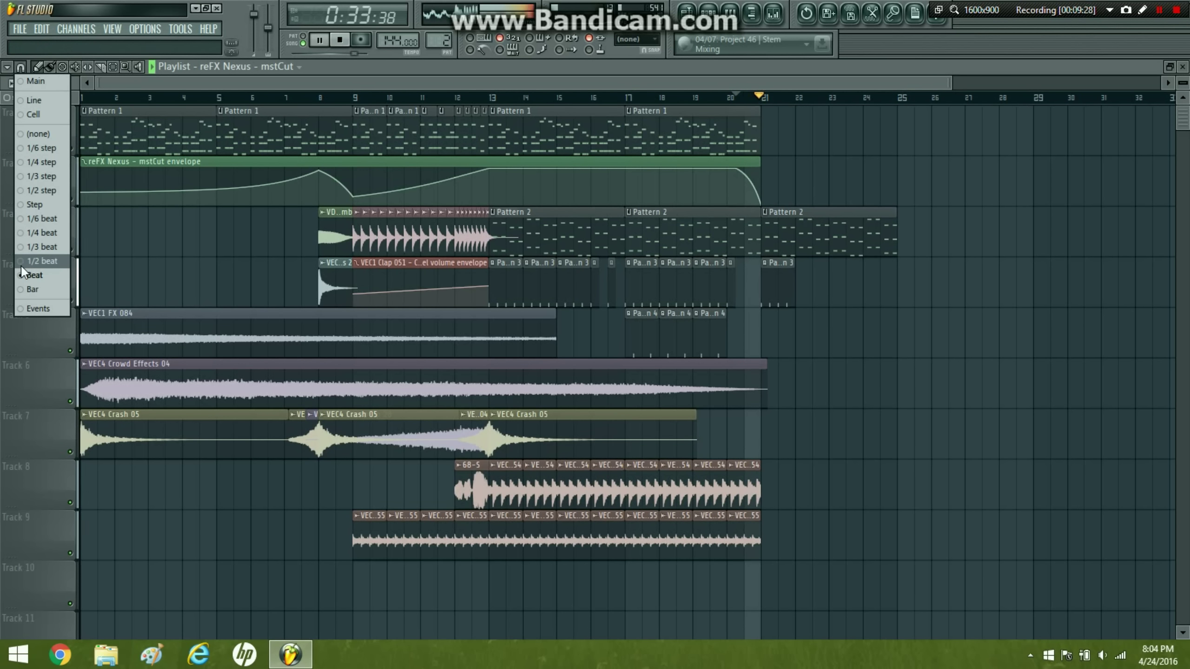
{"action": "left_click", "coordinate": [32, 288]}
{"action": "key", "text": "space"}
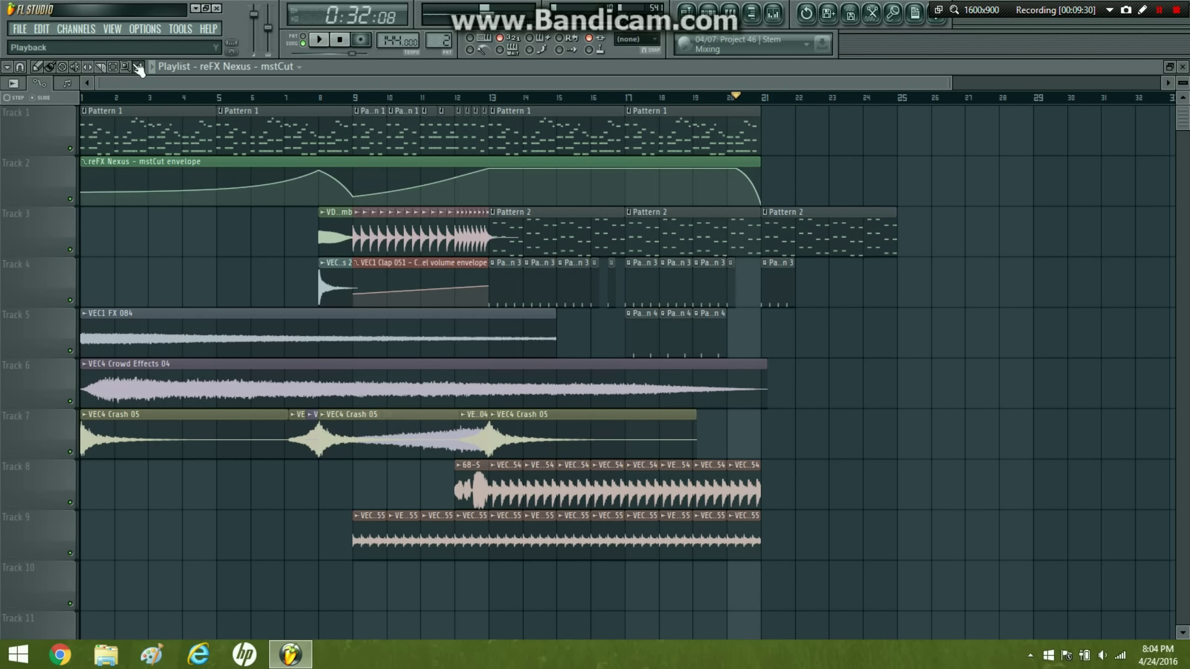
- Delete the Pattern 2 clip at bar 21 on Track 3, inspect Pattern 2's reFX Nexus #2 notes, and start an empty Pattern 5
{"action": "left_click", "coordinate": [587, 439]}
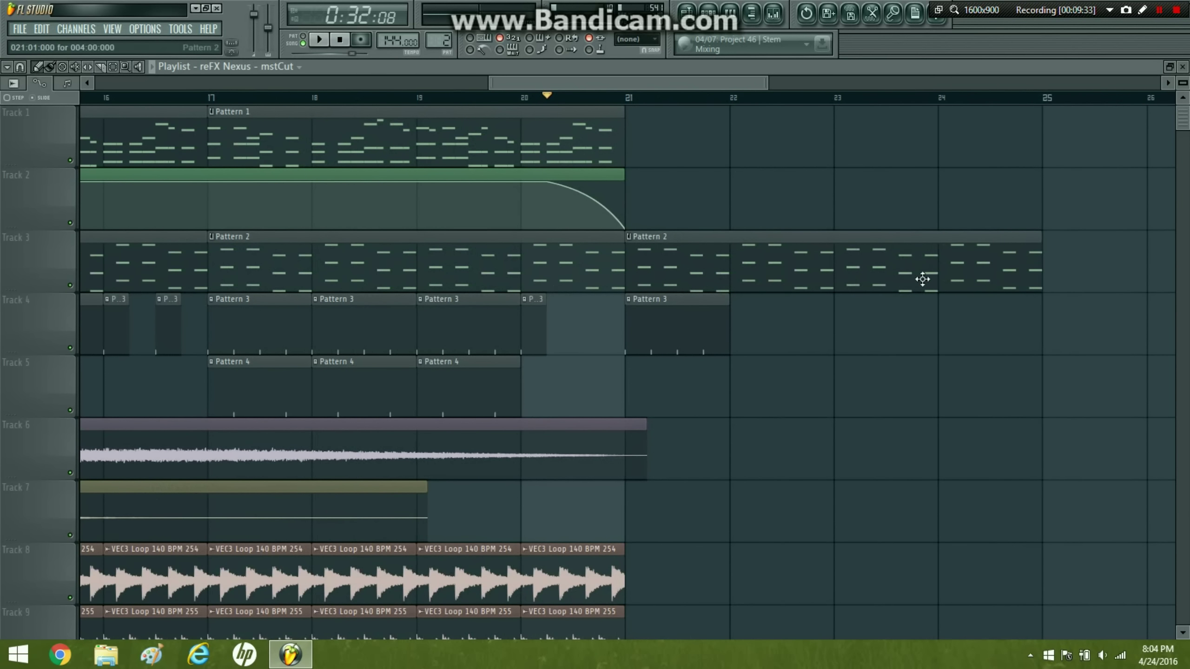
{"action": "right_click", "coordinate": [781, 278]}
{"action": "key", "text": "F6"}
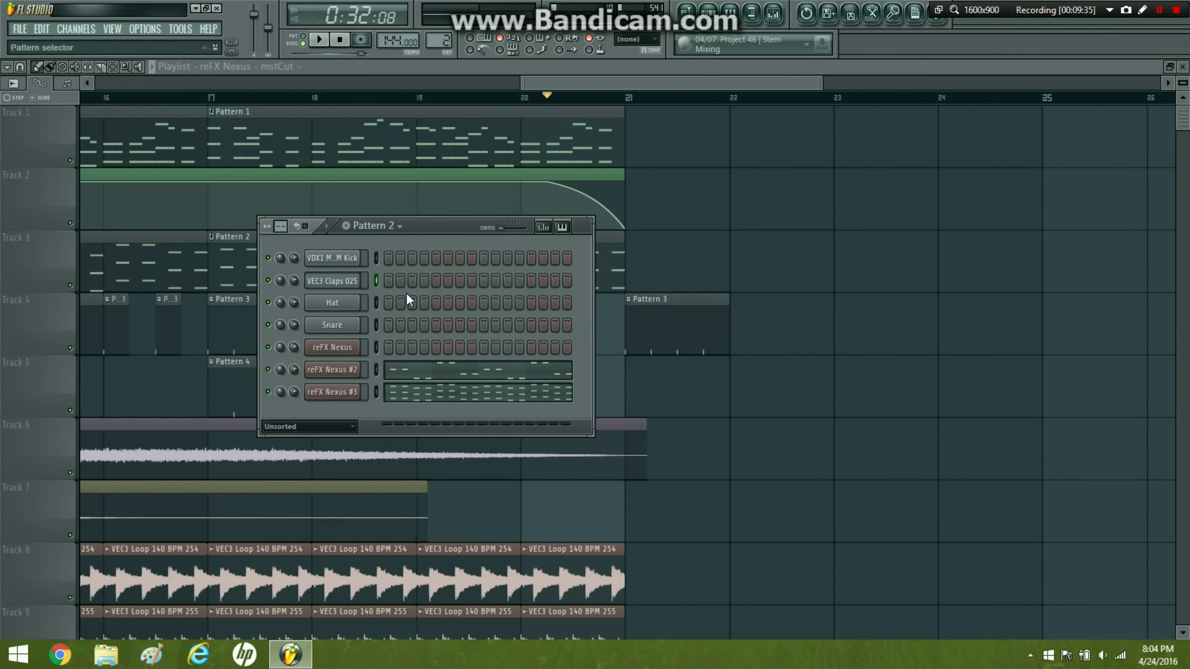
{"action": "left_click", "coordinate": [451, 369]}
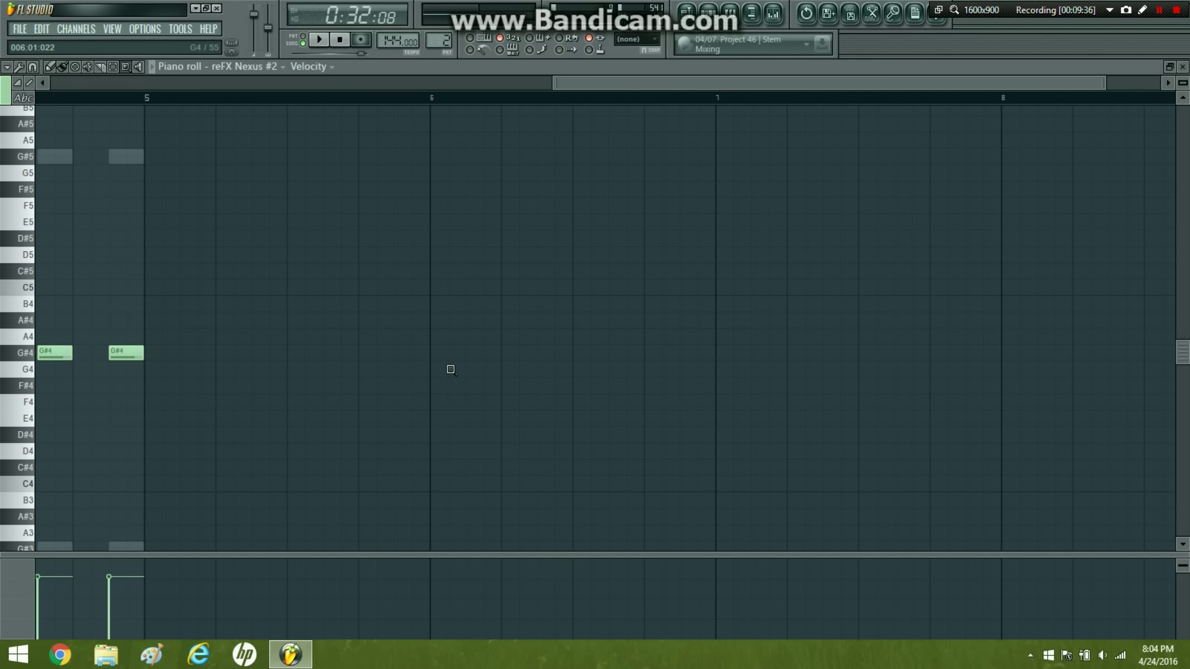
{"action": "left_click", "coordinate": [715, 9]}
{"action": "left_click", "coordinate": [346, 226]}
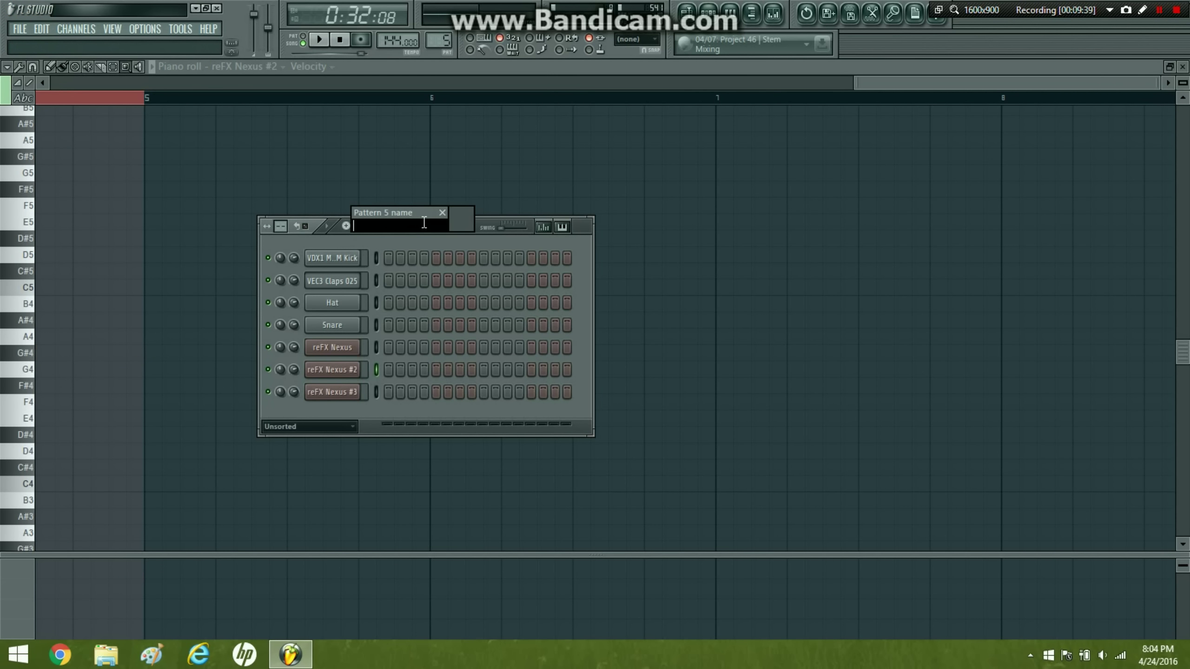
{"action": "left_click", "coordinate": [442, 214]}
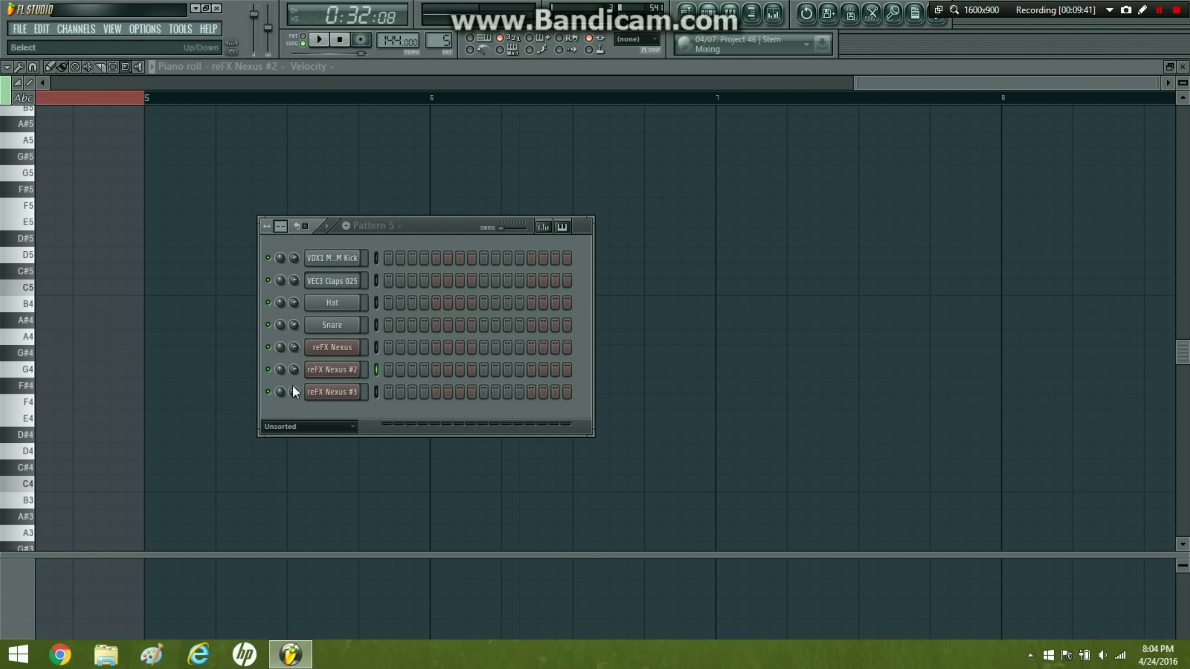
- Return to Pattern 2, turn on reFX Nexus #3's master filter, and try to create an automation clip for its cutoff
{"action": "left_click", "coordinate": [339, 399]}
{"action": "left_click", "coordinate": [335, 395]}
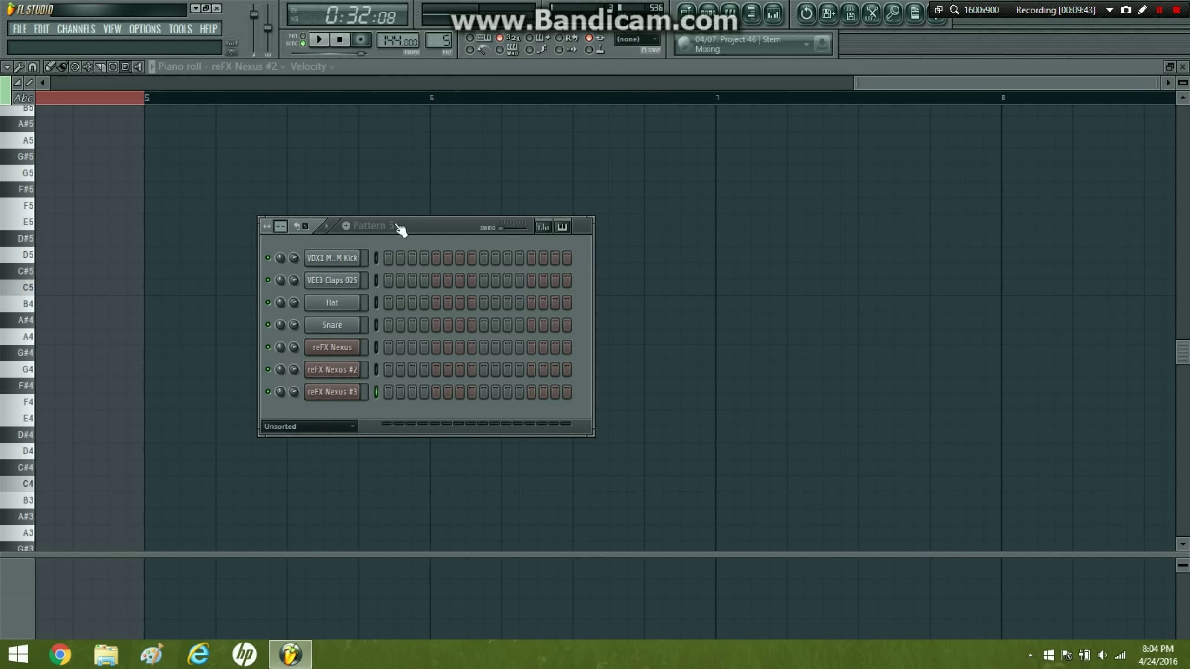
{"action": "left_click", "coordinate": [396, 226]}
{"action": "left_click", "coordinate": [393, 257]}
{"action": "left_click", "coordinate": [343, 396]}
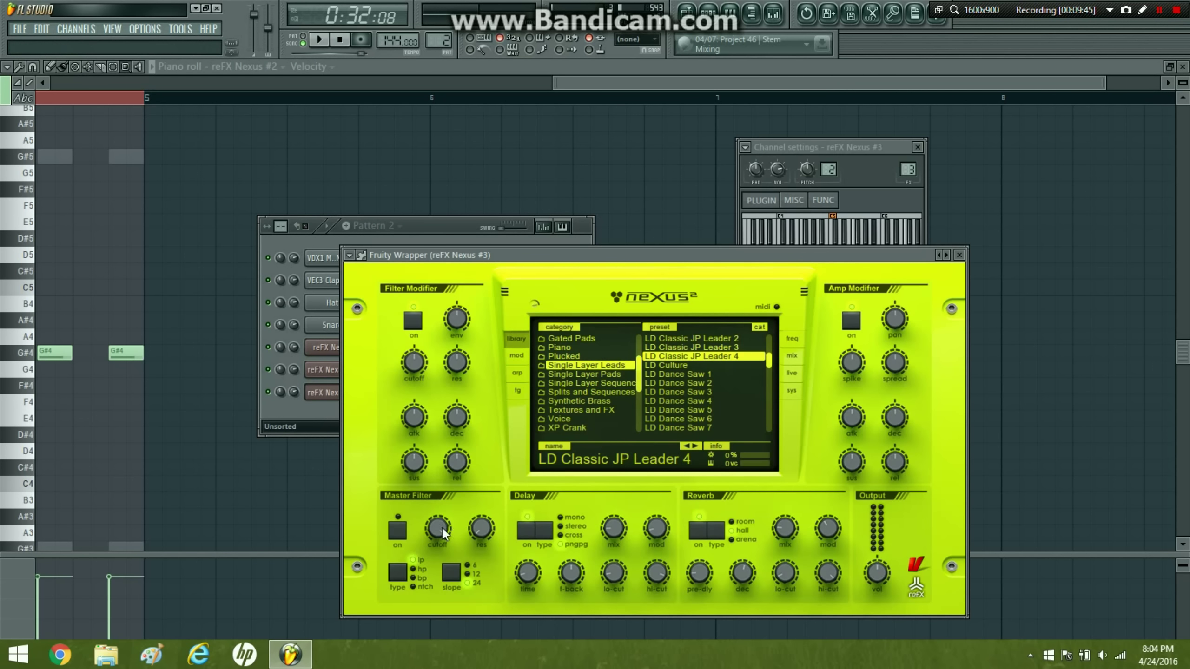
{"action": "left_click", "coordinate": [600, 52]}
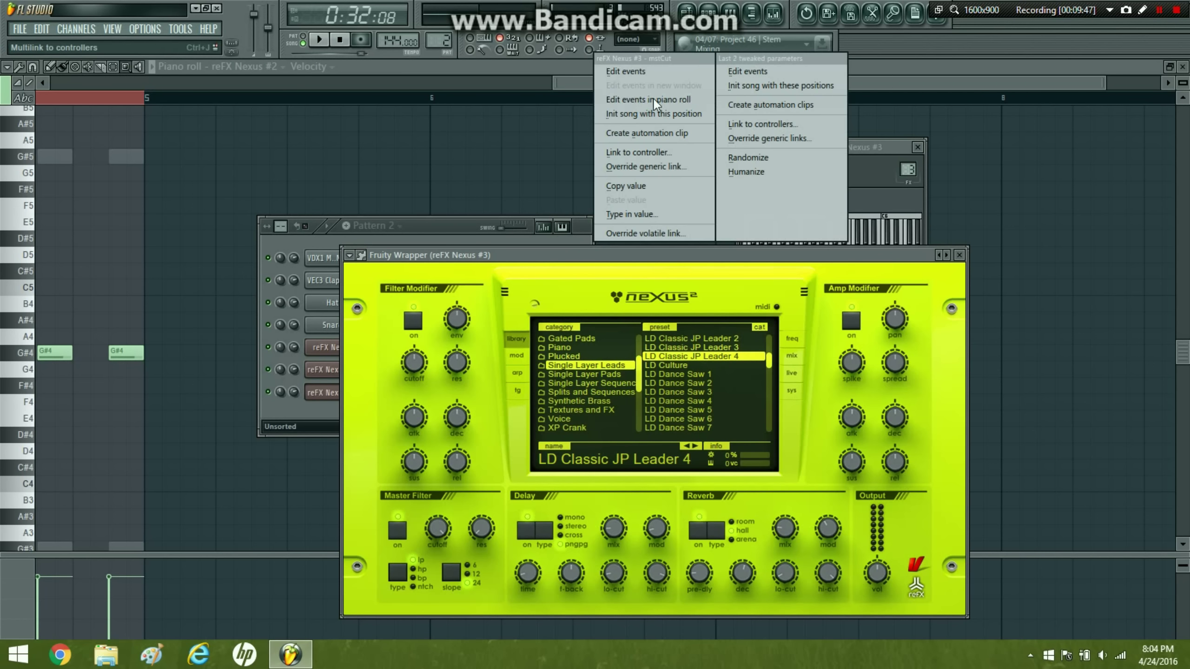
{"action": "left_click", "coordinate": [675, 135]}
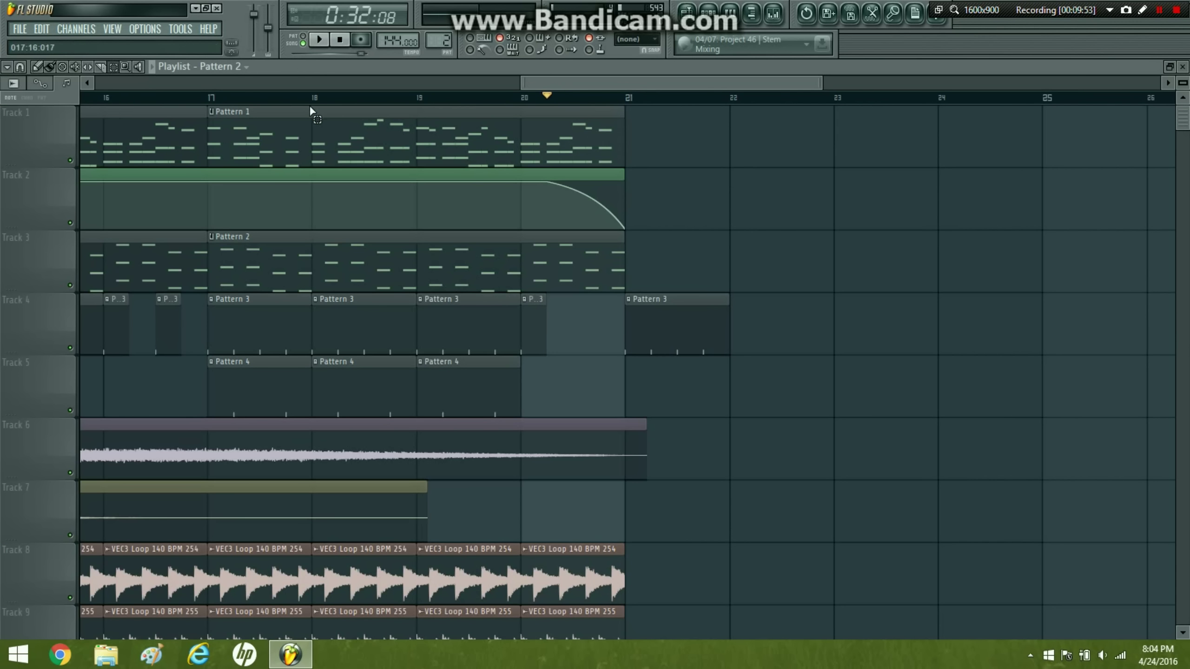
- Create a reFX Nexus #3 mstCut automation clip over bars 18 to 20, curve it down to the minimum, and move it to Track 7
{"action": "left_click_drag", "start_coordinate": [383, 105], "coordinate": [633, 97]}
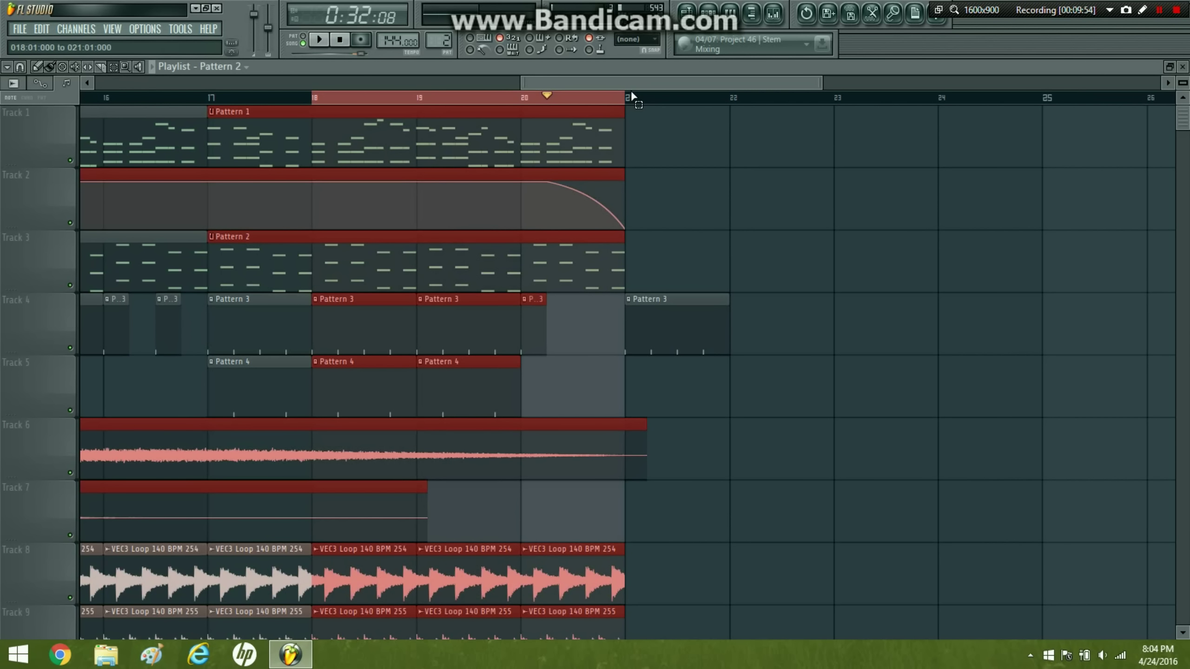
{"action": "left_click", "coordinate": [599, 52]}
{"action": "left_click", "coordinate": [702, 134]}
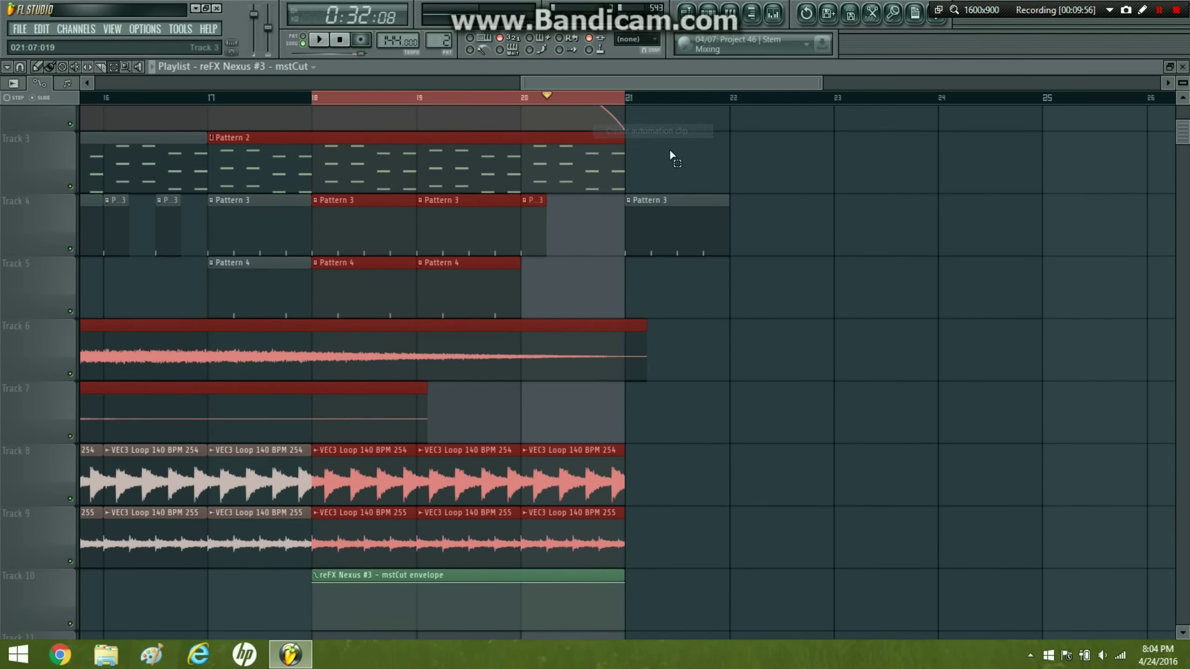
{"action": "left_click", "coordinate": [571, 385]}
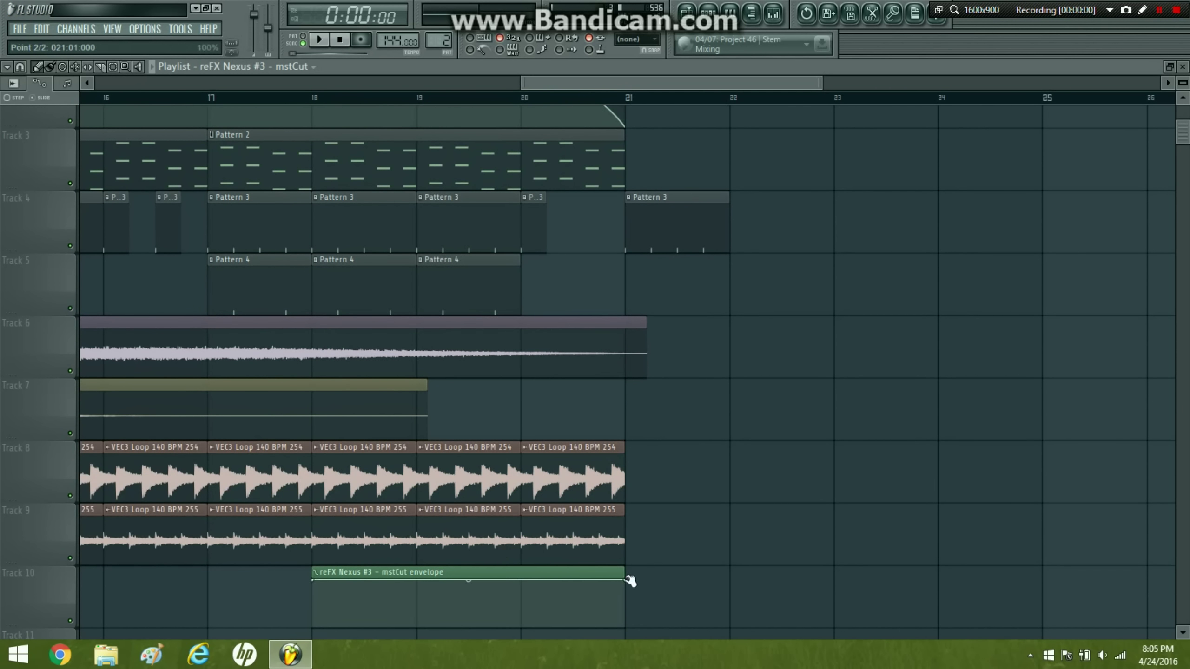
{"action": "left_click_drag", "start_coordinate": [628, 580], "coordinate": [629, 643]}
{"action": "left_click_drag", "start_coordinate": [472, 607], "coordinate": [460, 412]}
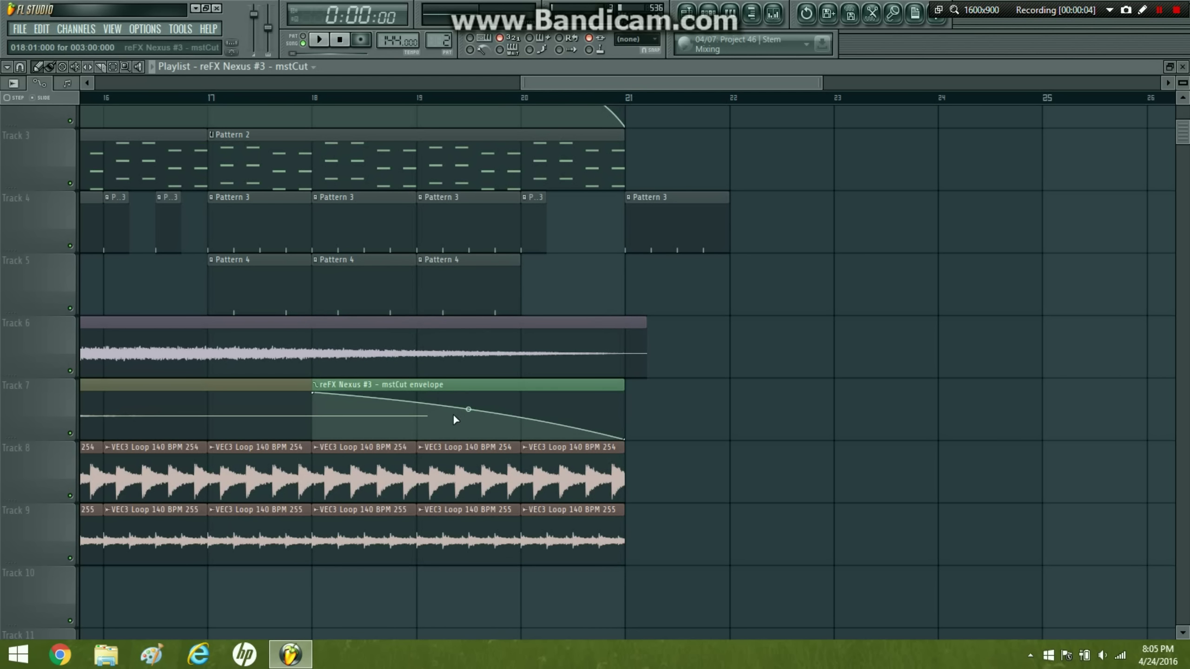
- While the song plays from bar 17, place Pattern 2 at bar 21 on Track 3 and extend the reFX Nexus #3 envelope to bar 22
{"action": "left_click", "coordinate": [233, 99]}
{"action": "left_click", "coordinate": [319, 42]}
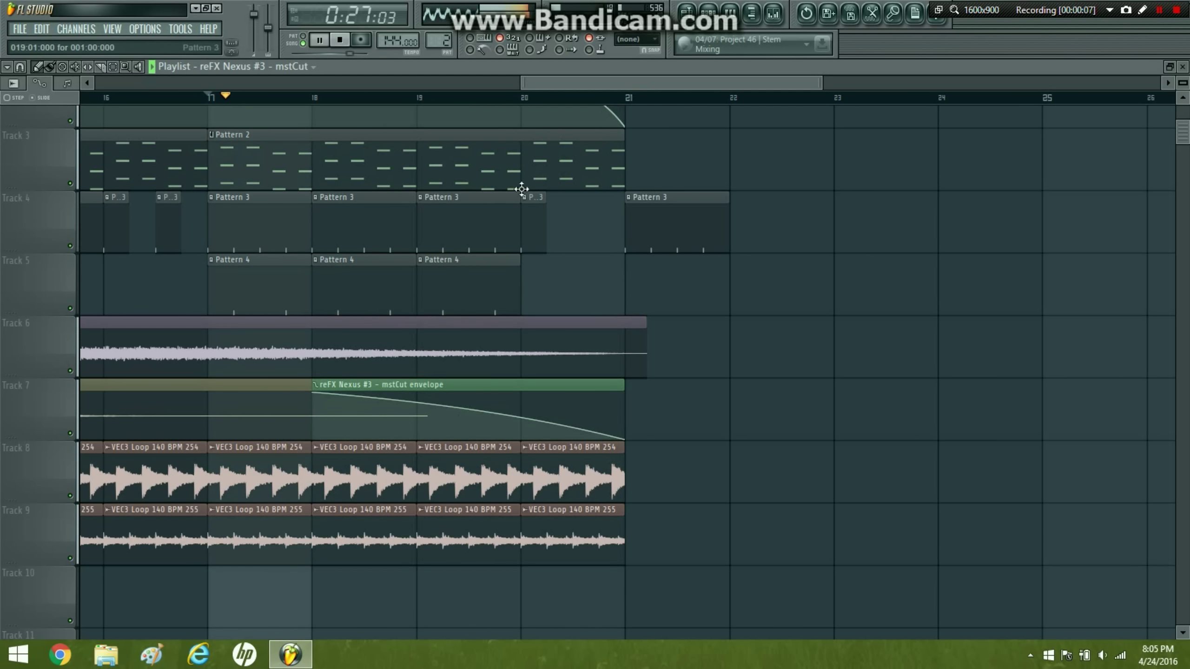
{"action": "left_click", "coordinate": [646, 168]}
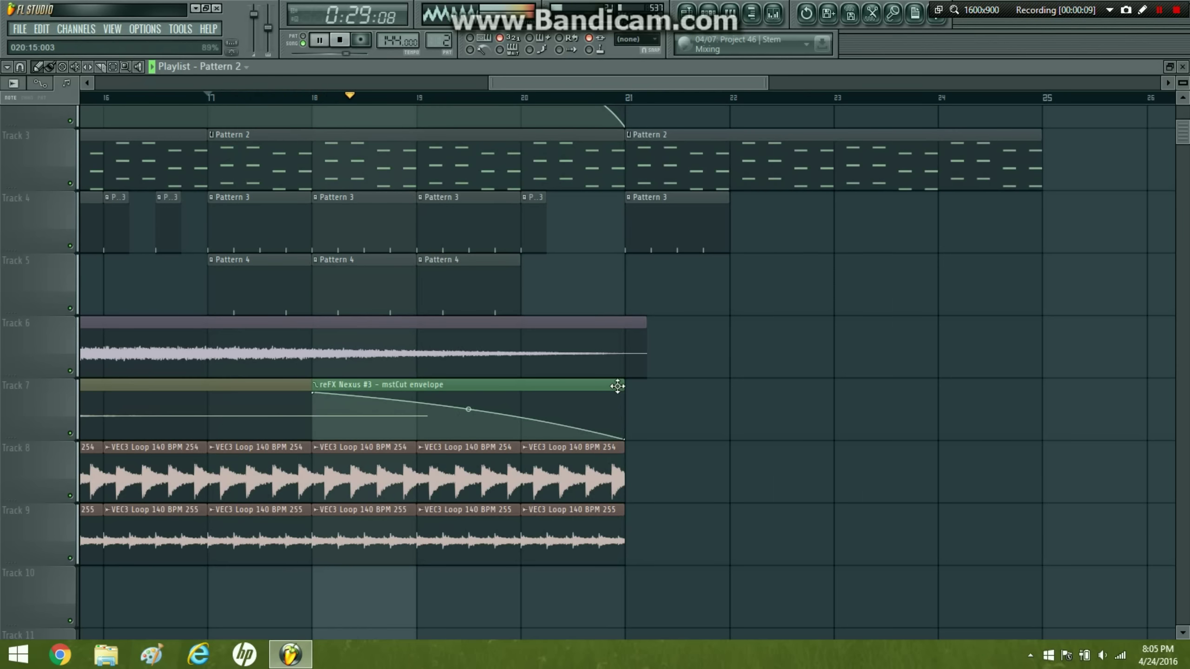
{"action": "left_click_drag", "start_coordinate": [627, 385], "coordinate": [724, 477]}
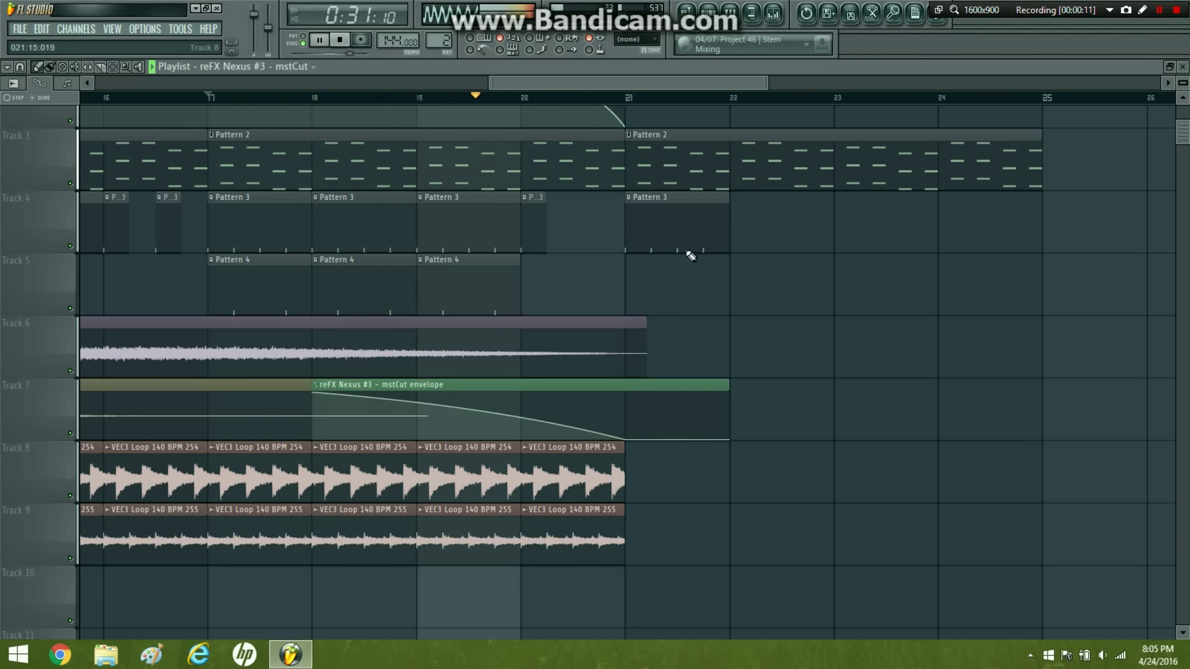
- Add Pattern 3 clips in bars 22, 23 and 24 on Track 4, and stop playback
{"action": "left_click", "coordinate": [693, 236]}
{"action": "left_click", "coordinate": [762, 222]}
{"action": "left_click", "coordinate": [862, 217]}
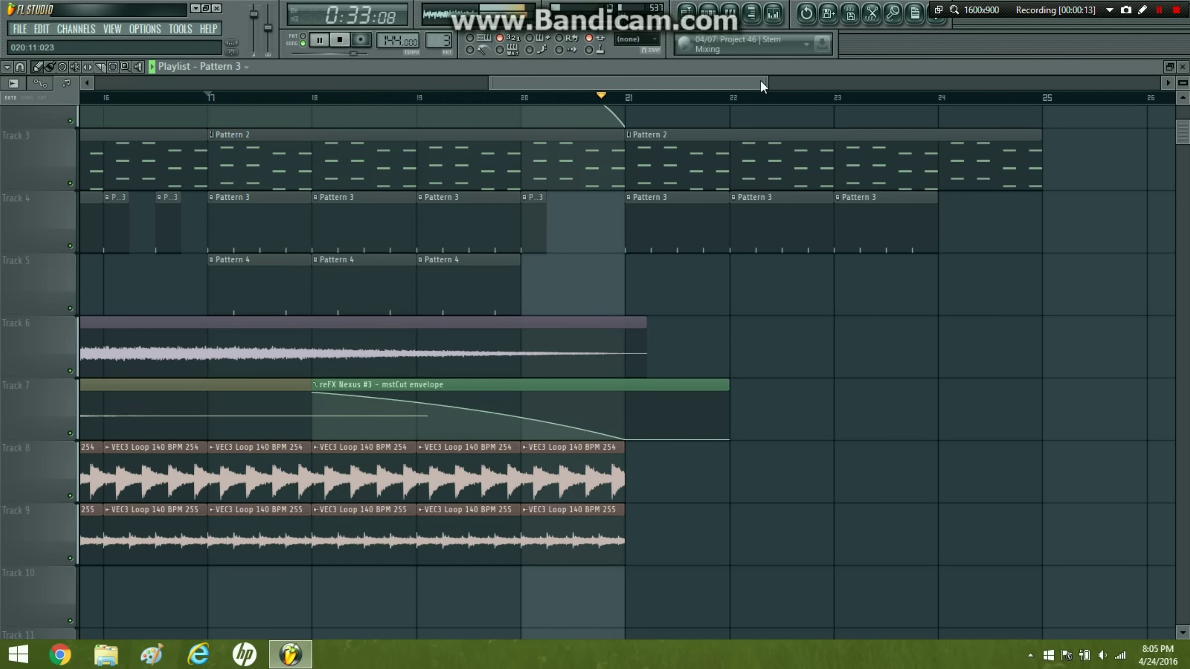
{"action": "left_click_drag", "start_coordinate": [765, 84], "coordinate": [1158, 83]}
{"action": "left_click", "coordinate": [436, 231]}
{"action": "key", "text": "space"}
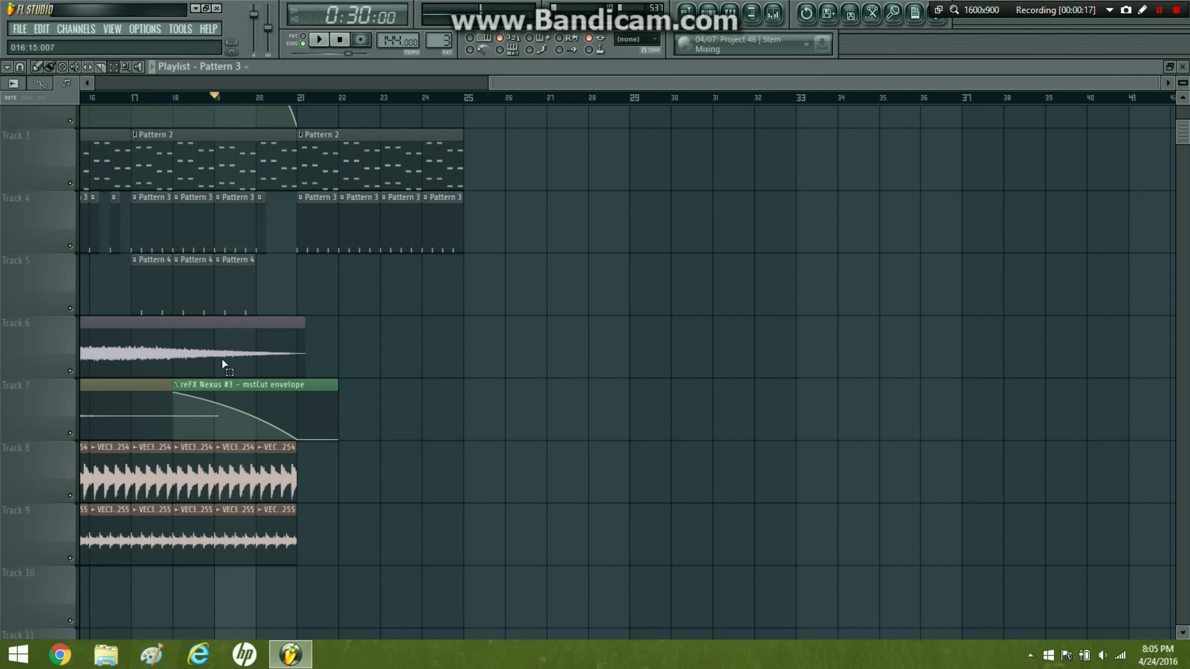
- Duplicate the VEC3 loop clips of bars 17 to 20 on Tracks 8 and 9 into bars 21 to 24
{"action": "left_click_drag", "start_coordinate": [267, 504], "coordinate": [134, 447]}
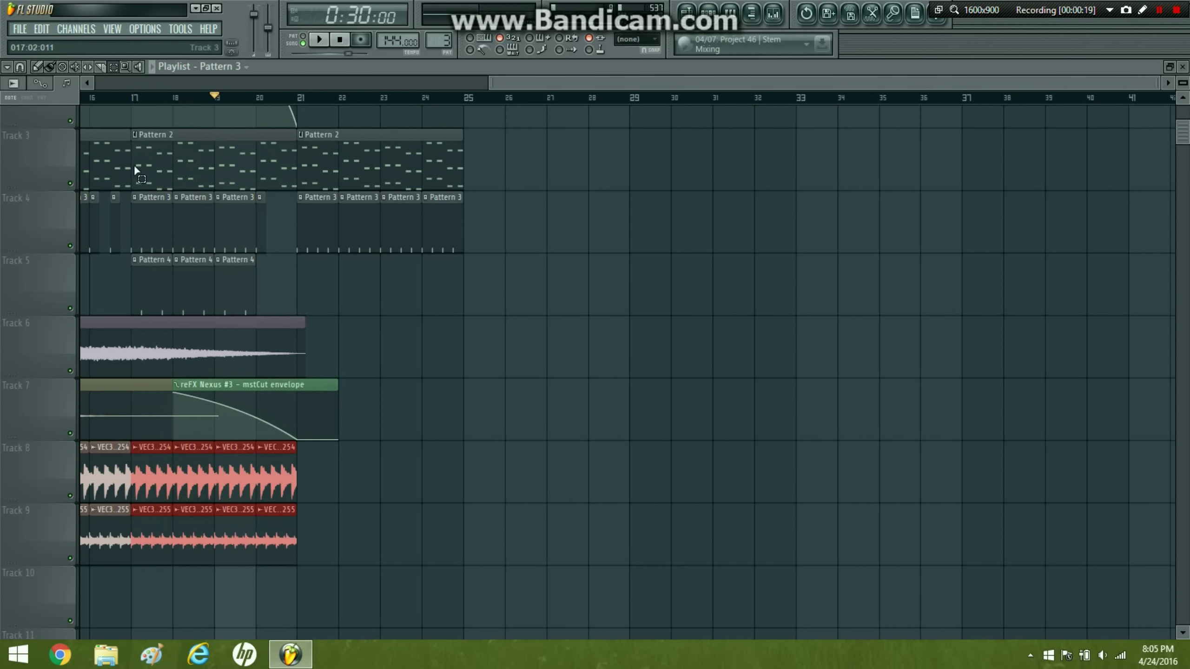
{"action": "key", "text": "ctrl+b"}
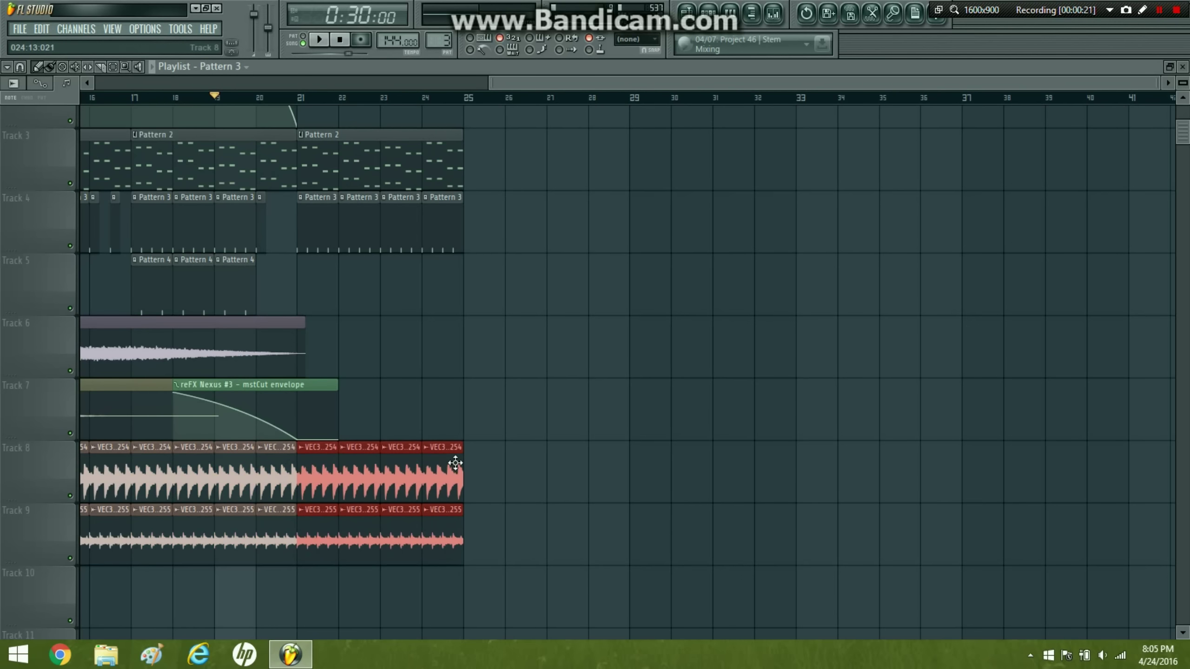
{"action": "left_click", "coordinate": [478, 333]}
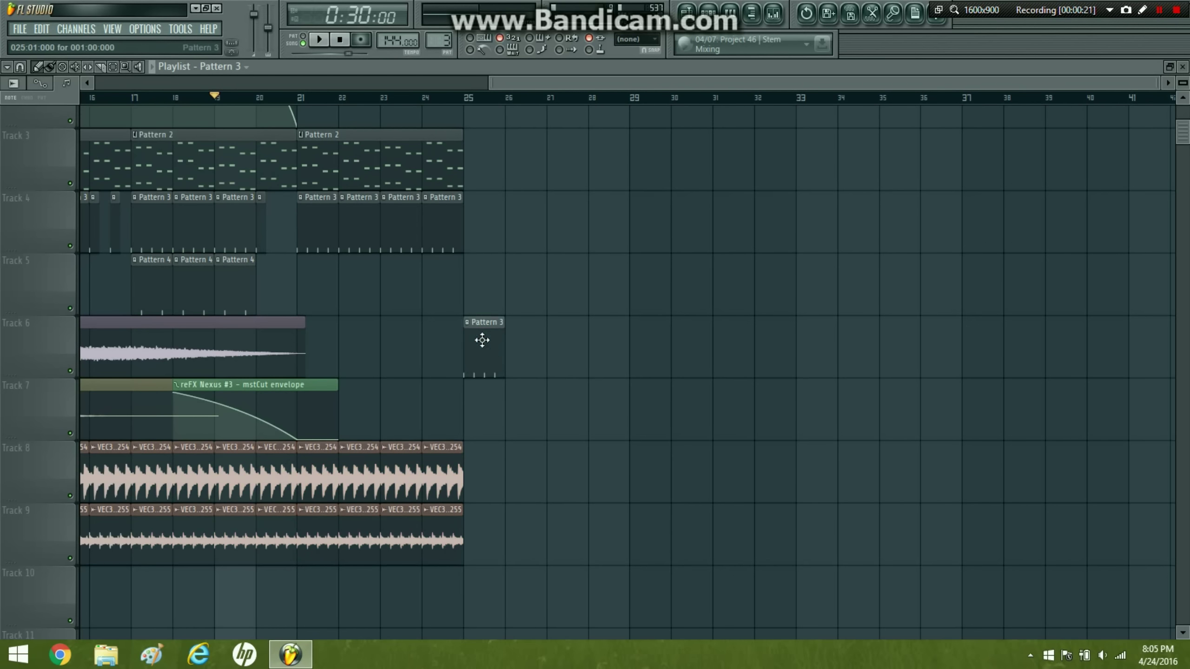
- With the snap at Beat, rebuild the Pattern 2 part from bar 21 as repeated half-bar clips, ending with a one-bar clip in bar 24
{"action": "left_click", "coordinate": [18, 67]}
{"action": "left_click", "coordinate": [60, 276]}
{"action": "left_click_drag", "start_coordinate": [461, 162], "coordinate": [315, 135]}
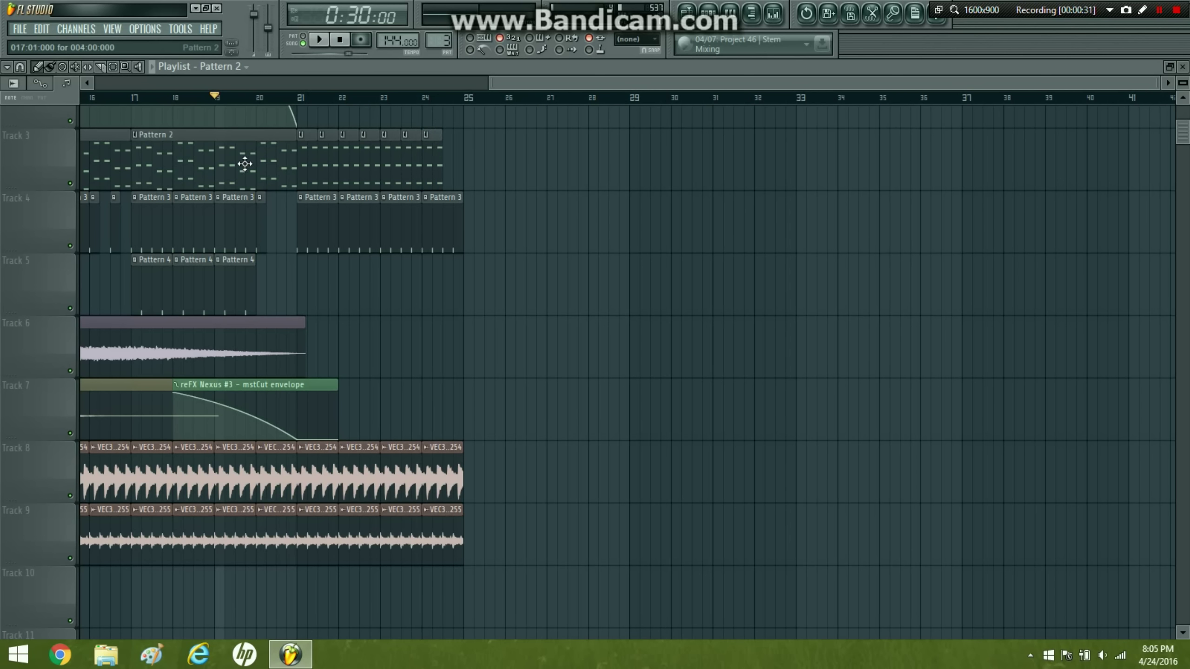
{"action": "left_click", "coordinate": [467, 164]}
{"action": "left_click_drag", "start_coordinate": [466, 162], "coordinate": [437, 157]}
- Play the song from bar 19 to hear the new section, and set the playlist snap to Bar
{"action": "key", "text": "space"}
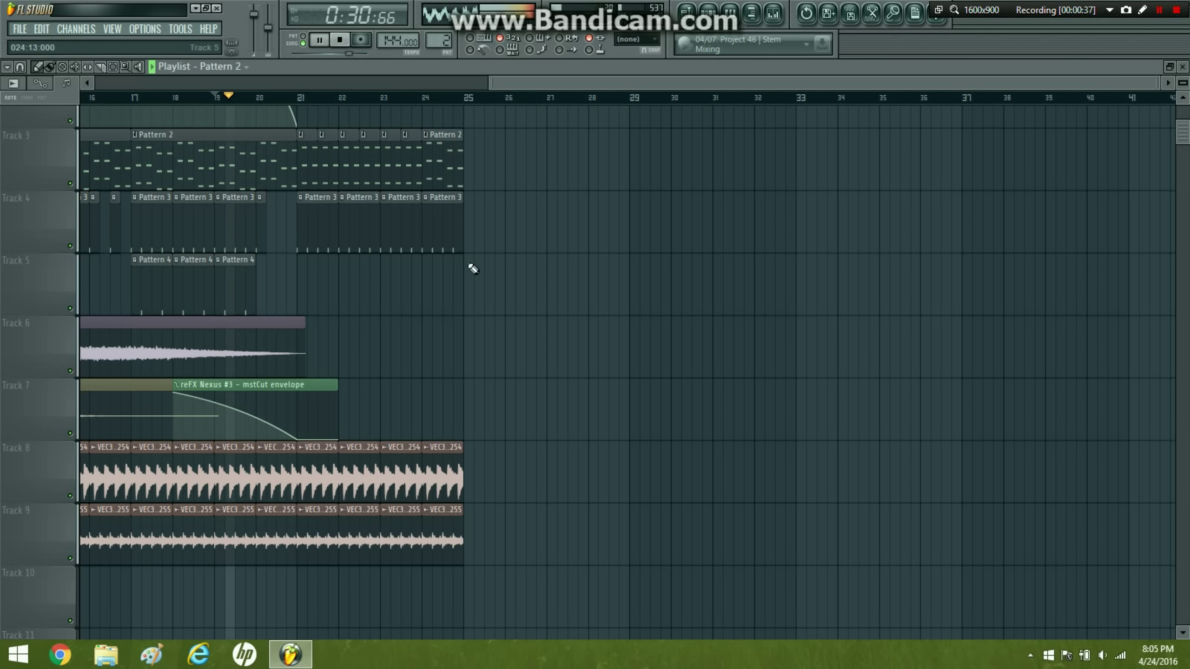
{"action": "left_click", "coordinate": [20, 66]}
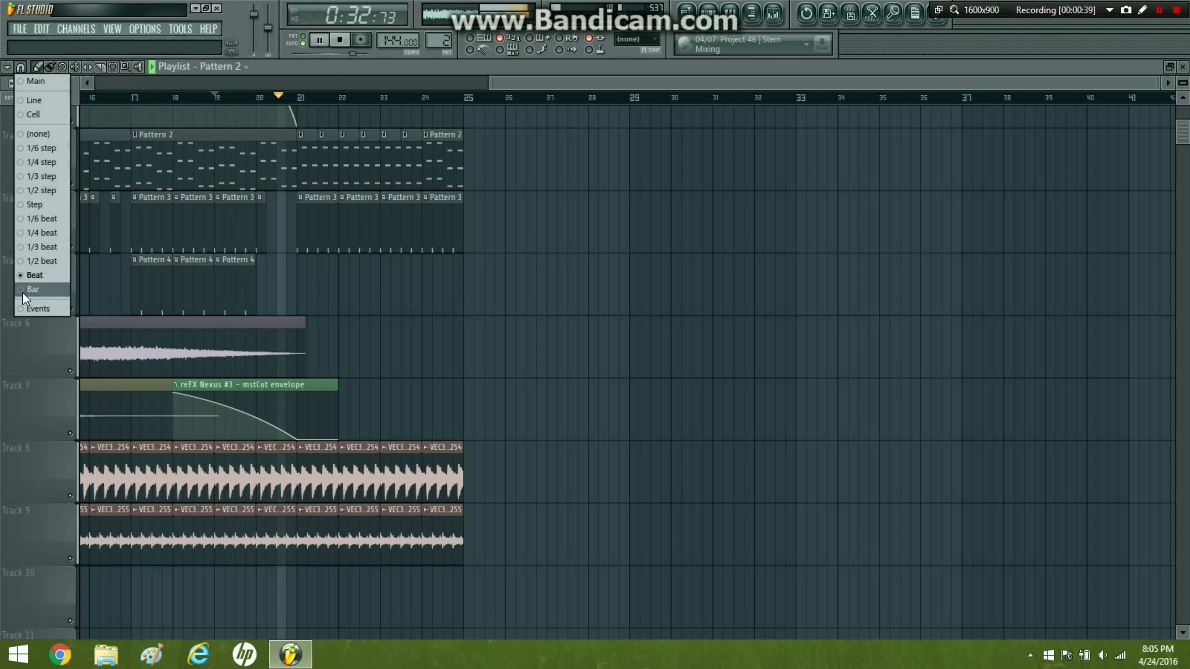
{"action": "left_click", "coordinate": [24, 290]}
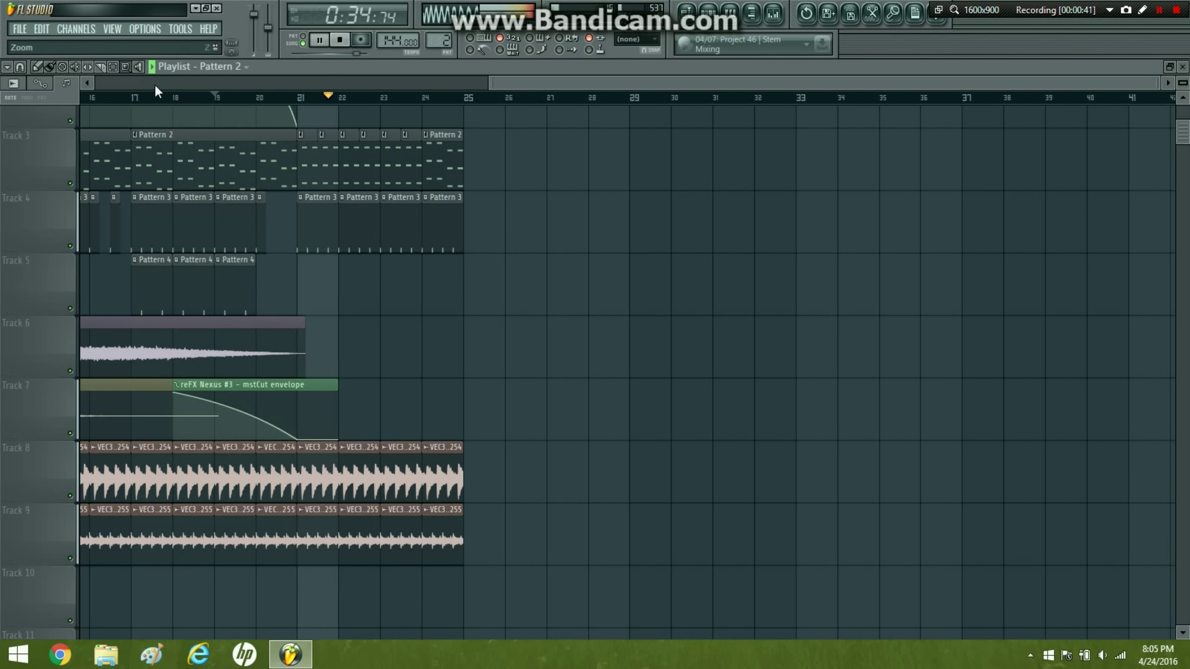
- Delete the VEC3 Loop 140 BPM 254 clips in bars 21 through 24 on Track 8
{"action": "left_click", "coordinate": [436, 287]}
{"action": "left_click", "coordinate": [41, 68]}
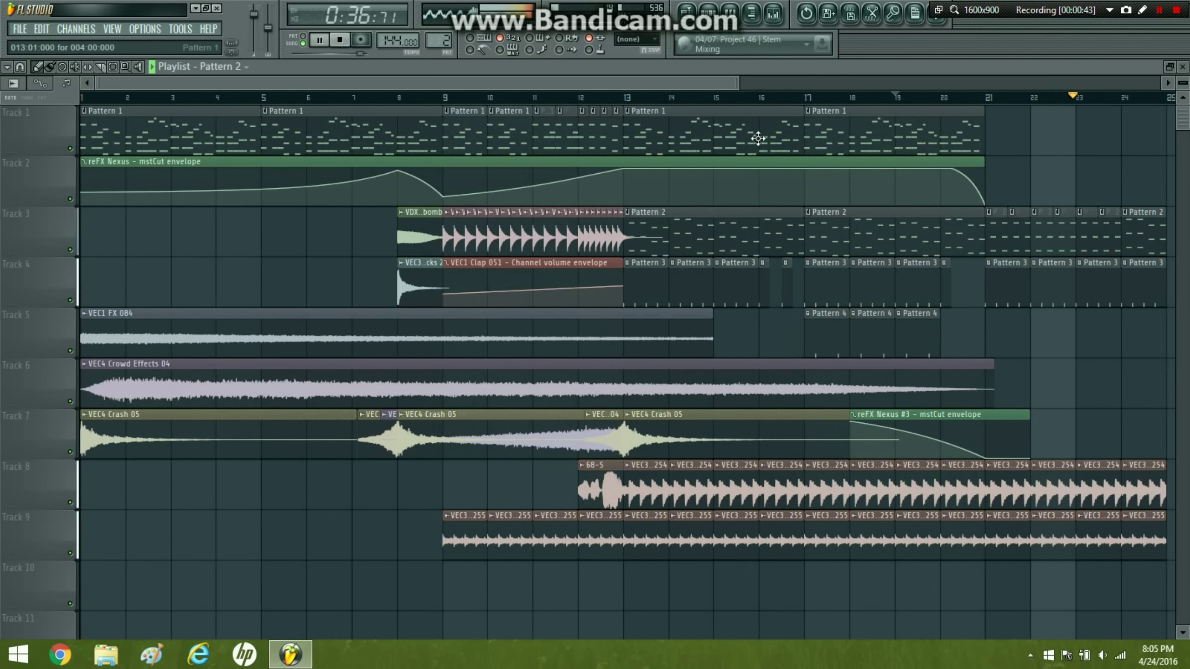
{"action": "right_click", "coordinate": [1051, 491]}
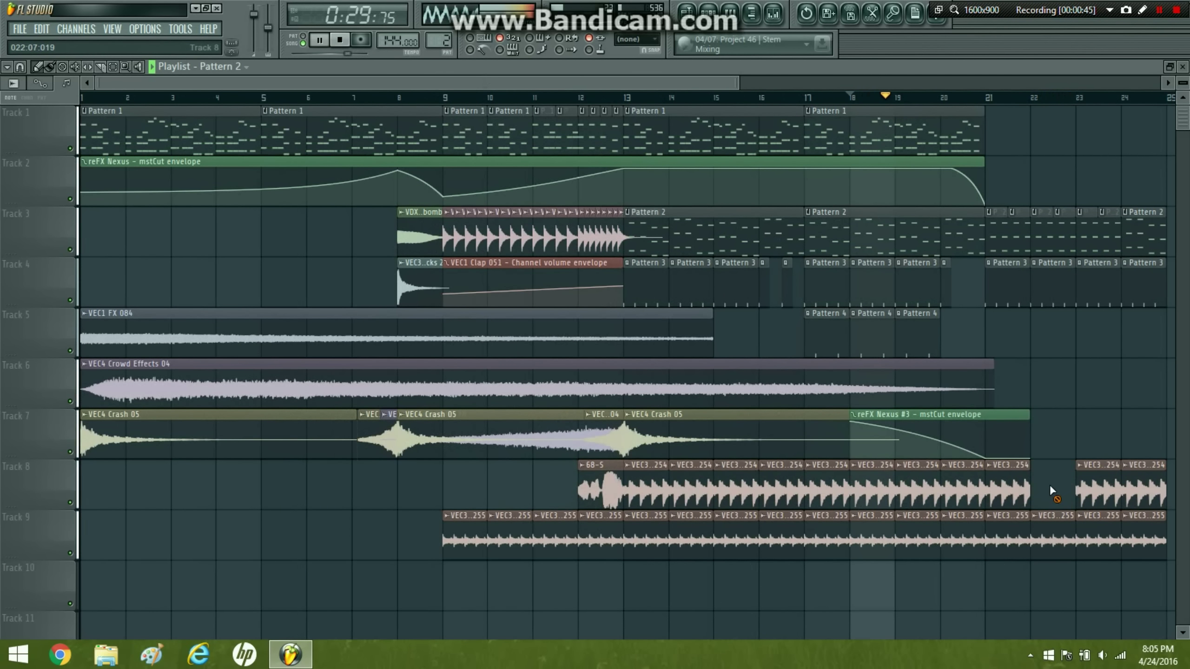
{"action": "right_click", "coordinate": [1021, 488]}
{"action": "right_click", "coordinate": [1098, 492]}
{"action": "right_click", "coordinate": [1141, 494]}
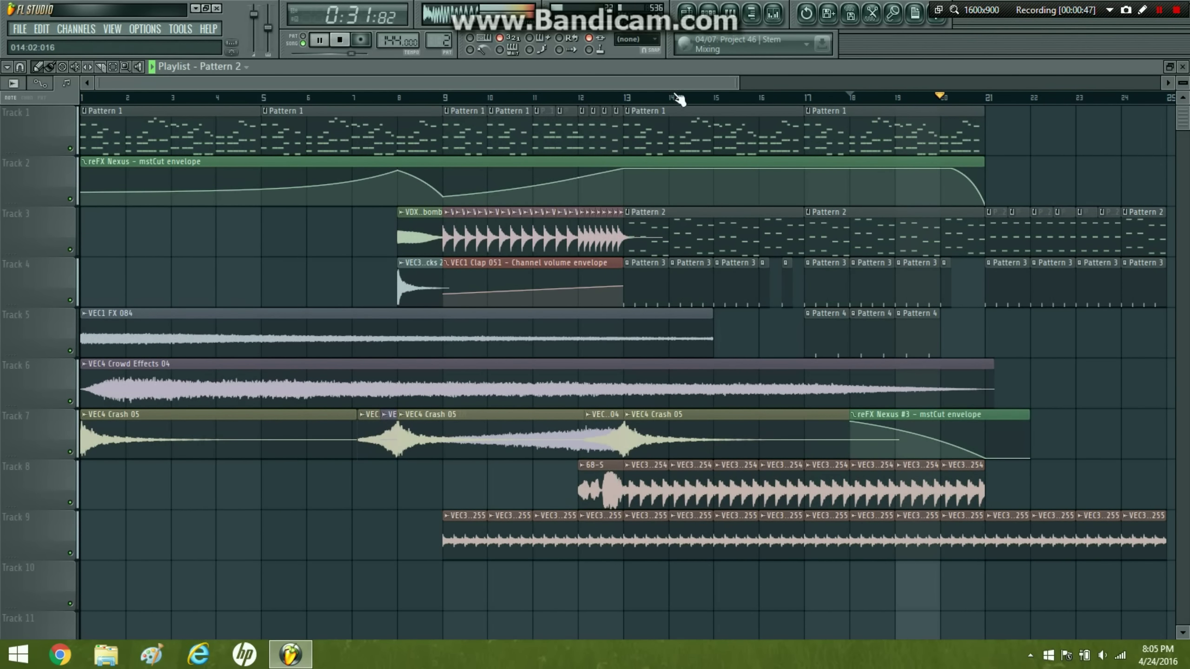
- Play the song around bar 20 to hear the change into the new section, and stop playback
{"action": "left_click_drag", "start_coordinate": [660, 83], "coordinate": [804, 81]}
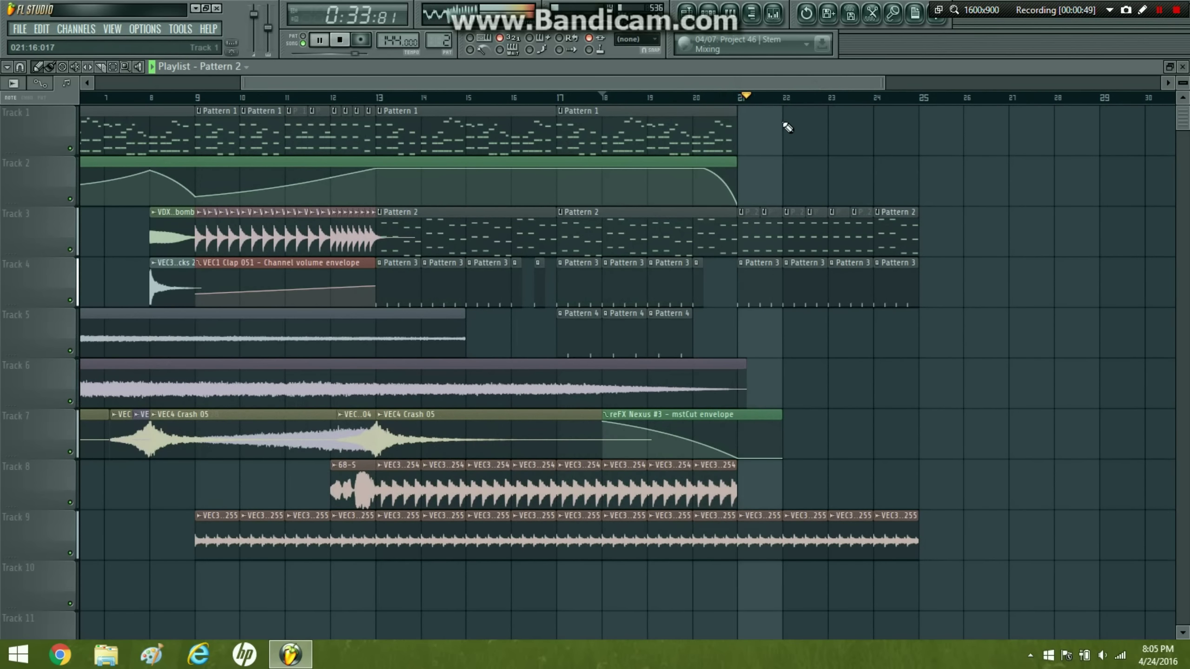
{"action": "left_click", "coordinate": [671, 100]}
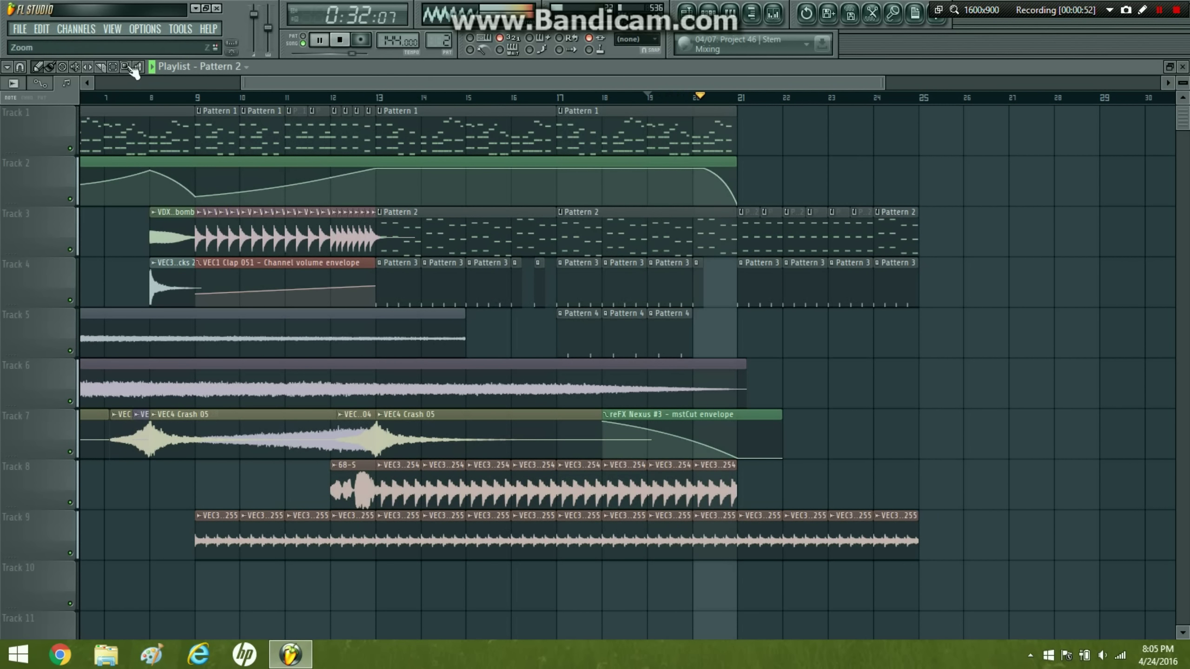
{"action": "key", "text": "space"}
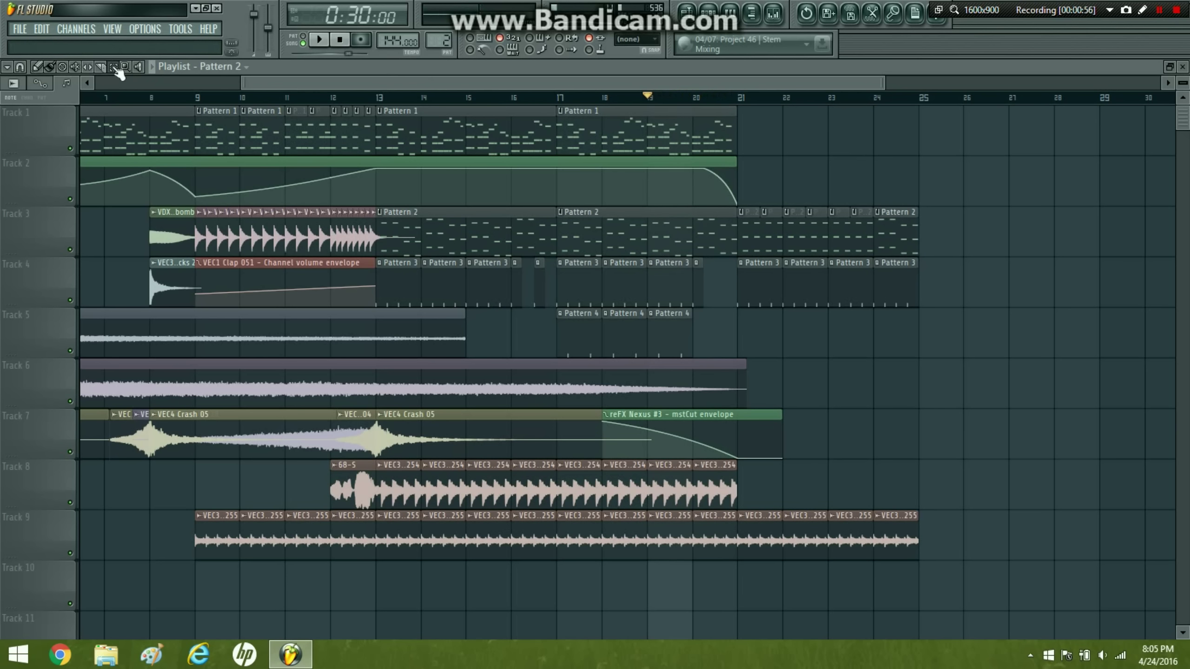
- Move the Pattern 2, Pattern 3 and VEC3 Loop clips that start at bar 21 one bar later, to start at bar 22
{"action": "left_click_drag", "start_coordinate": [751, 352], "coordinate": [935, 162]}
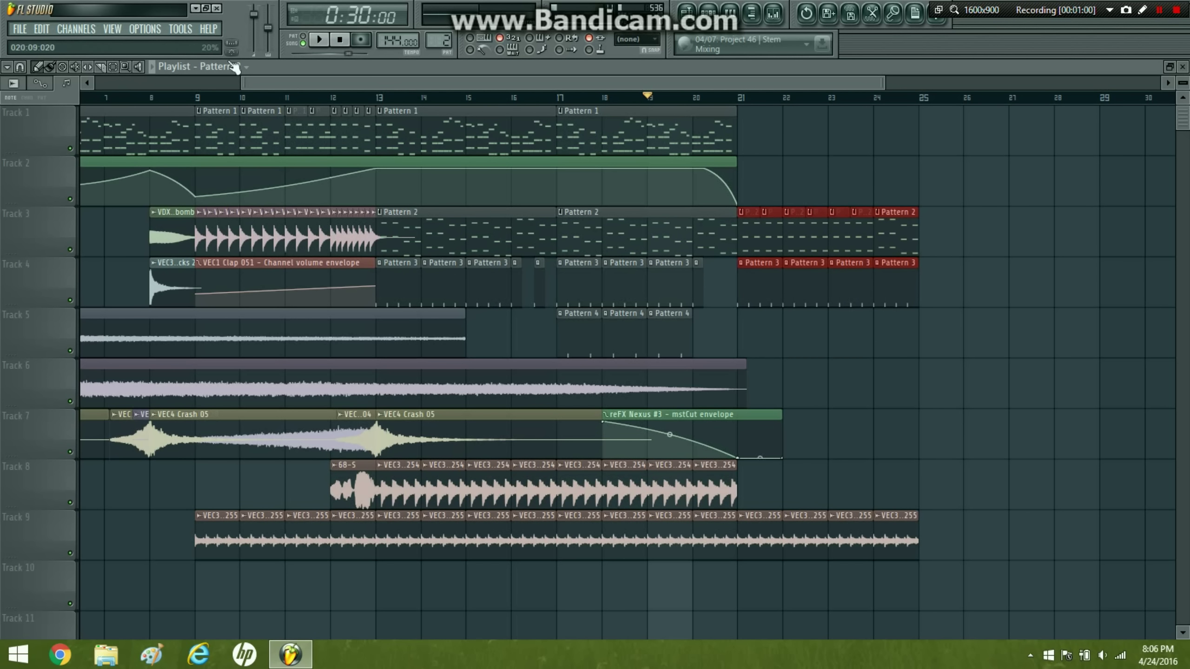
{"action": "left_click_drag", "start_coordinate": [754, 564], "coordinate": [872, 441]}
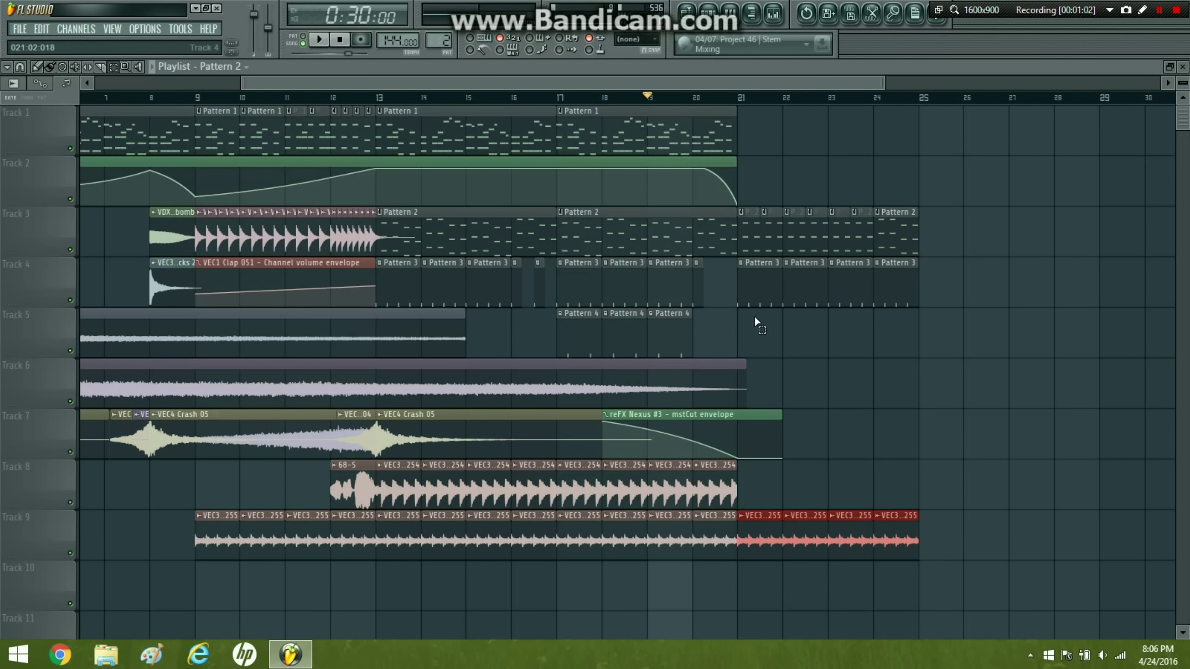
{"action": "left_click_drag", "start_coordinate": [754, 316], "coordinate": [842, 158]}
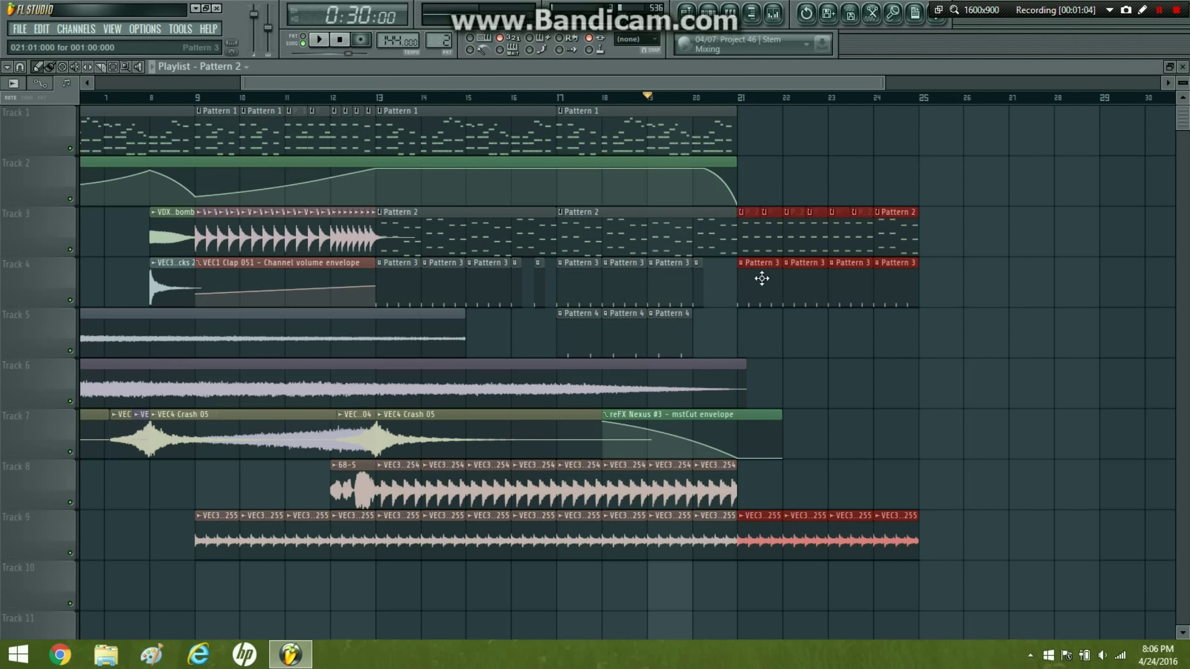
{"action": "left_click_drag", "start_coordinate": [762, 278], "coordinate": [807, 279]}
{"action": "left_click", "coordinate": [794, 151]}
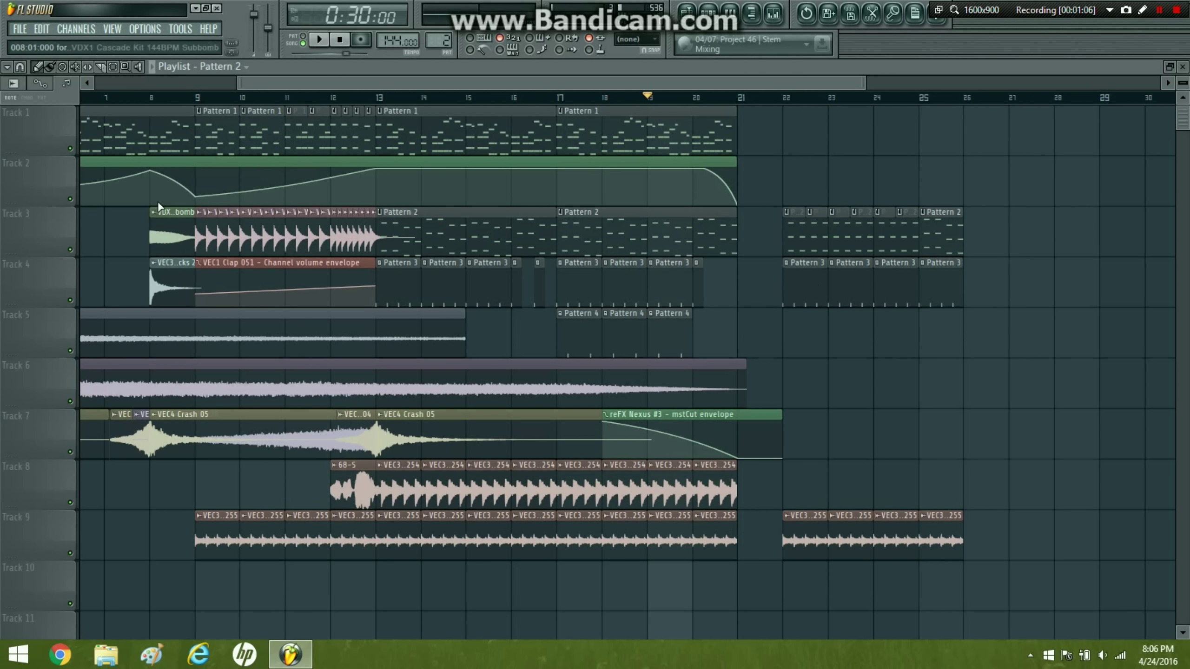
- Fill bar 21 with a copy of the Subbomb clip on Track 3 and a one-beat Pattern 3 clip on Track 4, and play it back
{"action": "left_click_drag", "start_coordinate": [173, 232], "coordinate": [776, 219]}
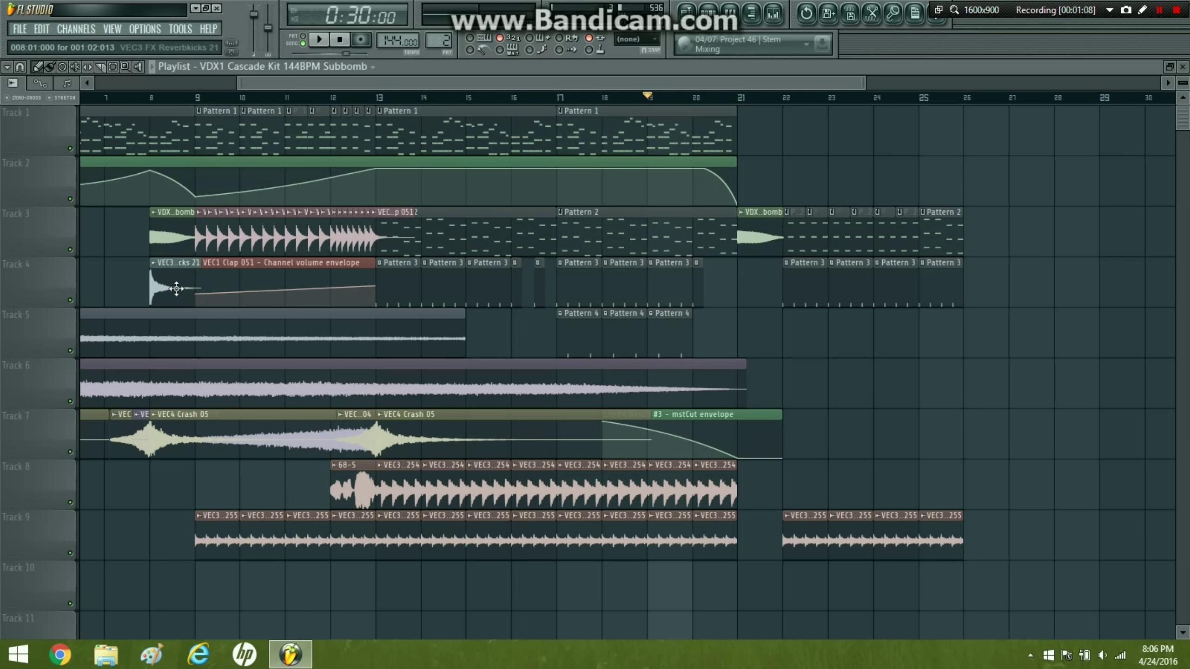
{"action": "left_click_drag", "start_coordinate": [177, 288], "coordinate": [743, 272]}
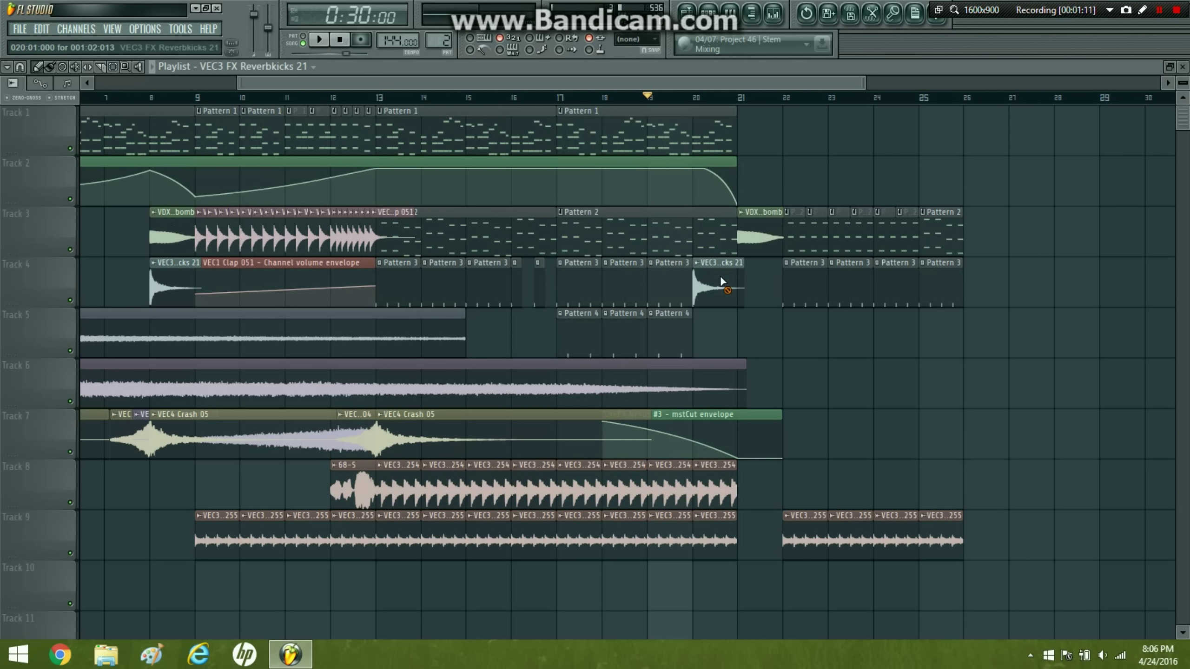
{"action": "right_click", "coordinate": [721, 282]}
{"action": "left_click_drag", "start_coordinate": [537, 290], "coordinate": [779, 277]}
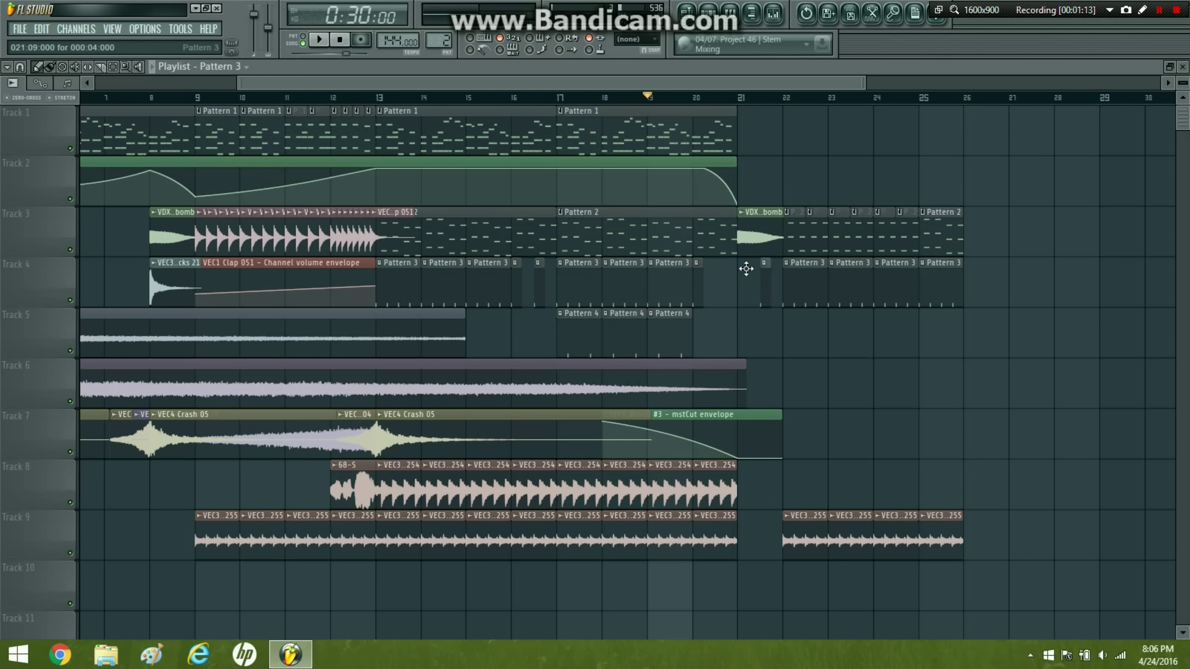
{"action": "right_click", "coordinate": [769, 283]}
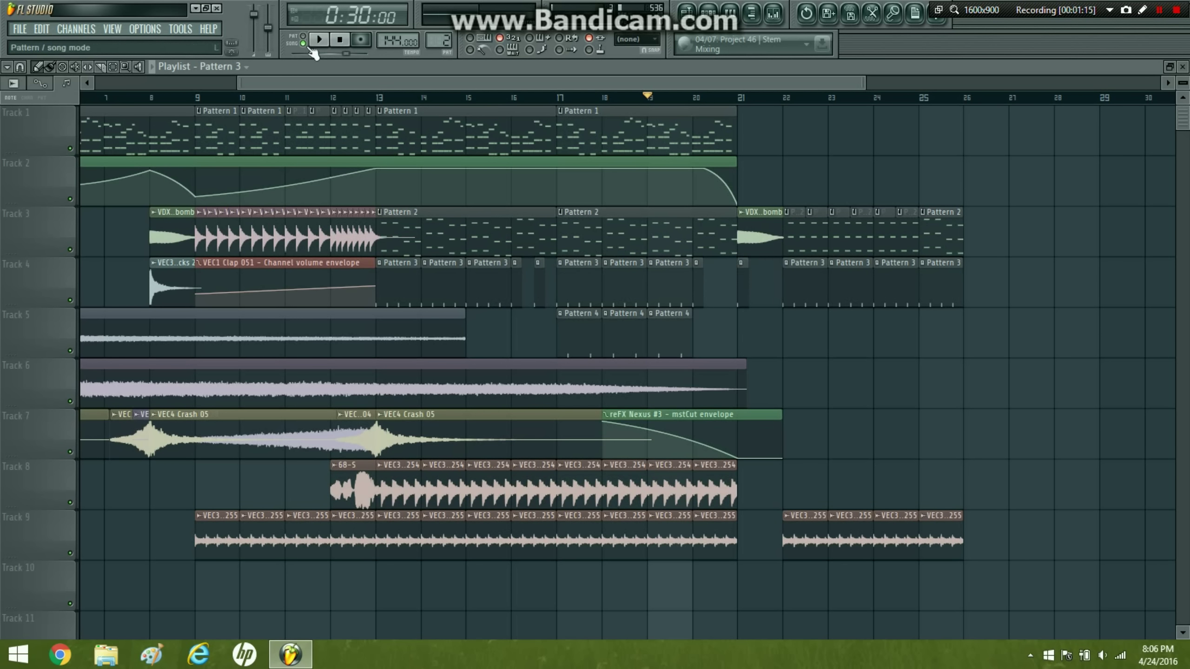
{"action": "left_click", "coordinate": [319, 40]}
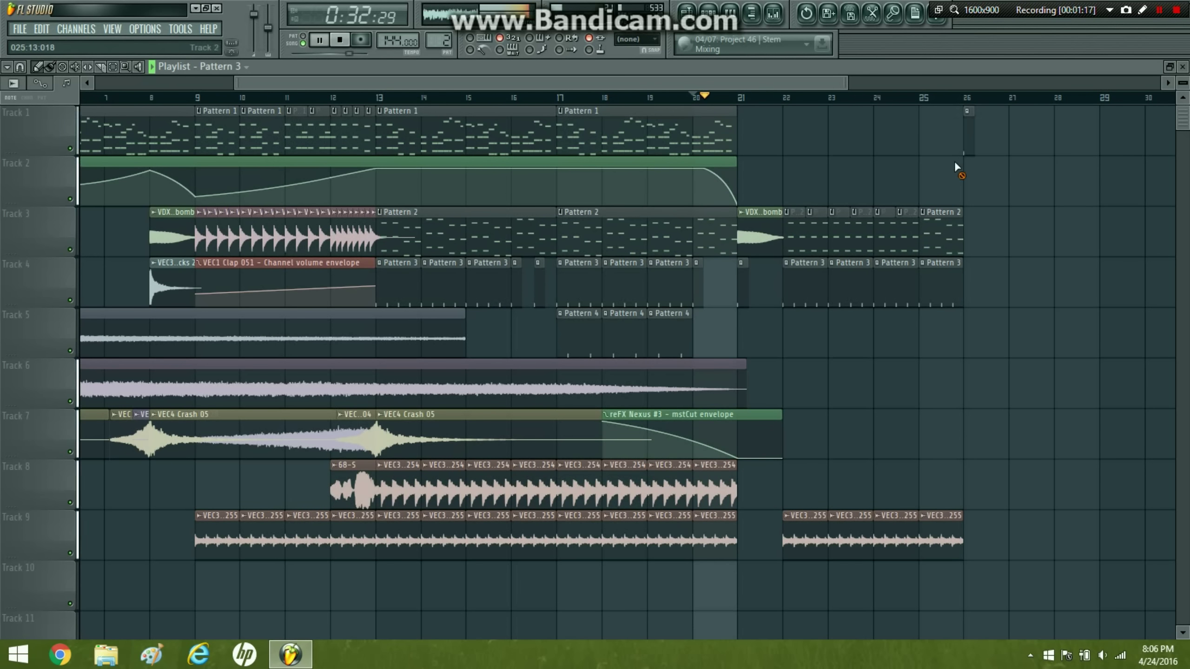
{"action": "left_click", "coordinate": [345, 40]}
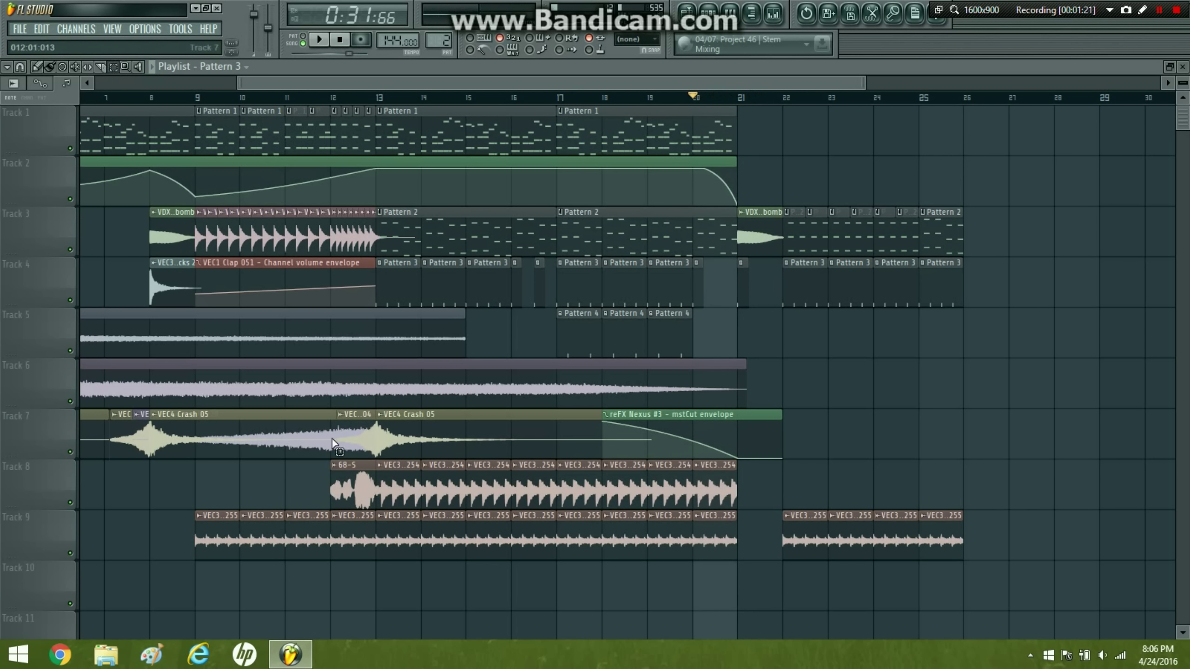
- Copy the VEC4 reverse cymbal and Crash 05 clips around bar 8 on Track 7 so they lead into bars 21 and 22
{"action": "left_click", "coordinate": [138, 417]}
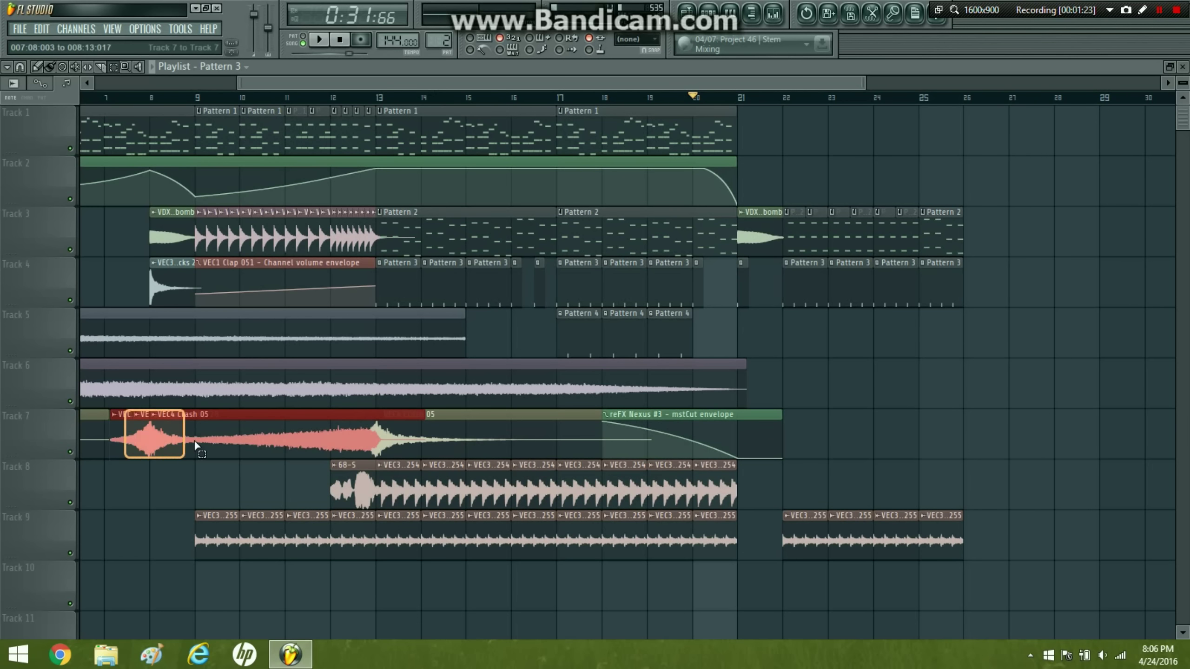
{"action": "left_click", "coordinate": [123, 435], "text": "ctrl"}
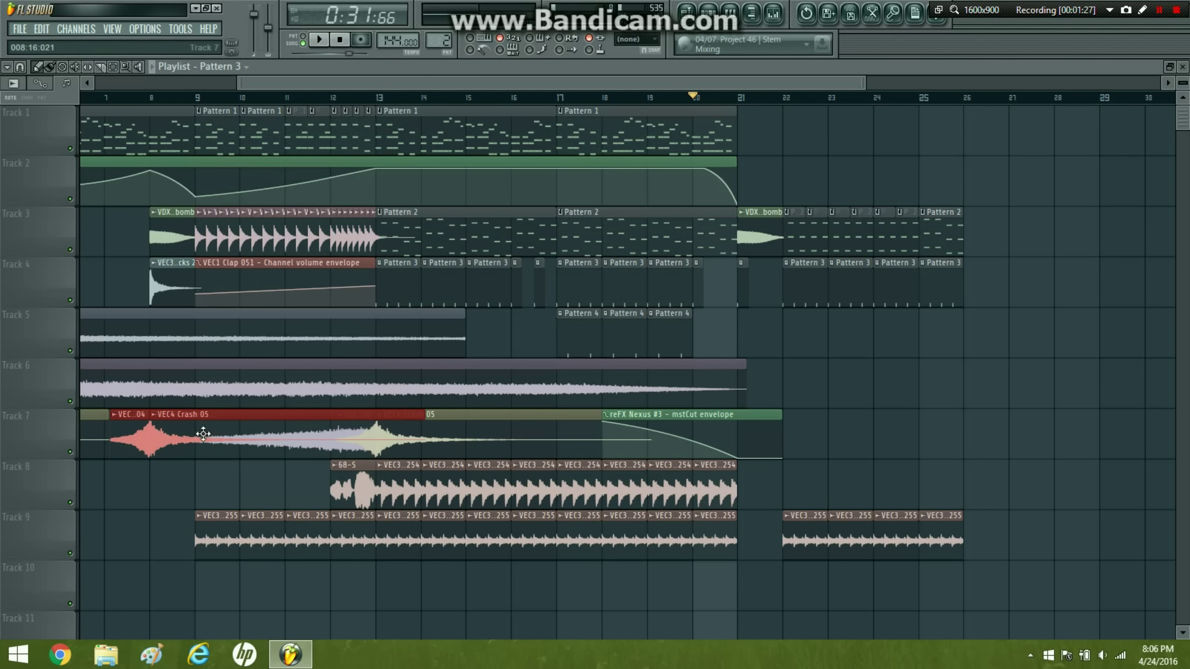
{"action": "left_click_drag", "start_coordinate": [202, 434], "coordinate": [826, 439]}
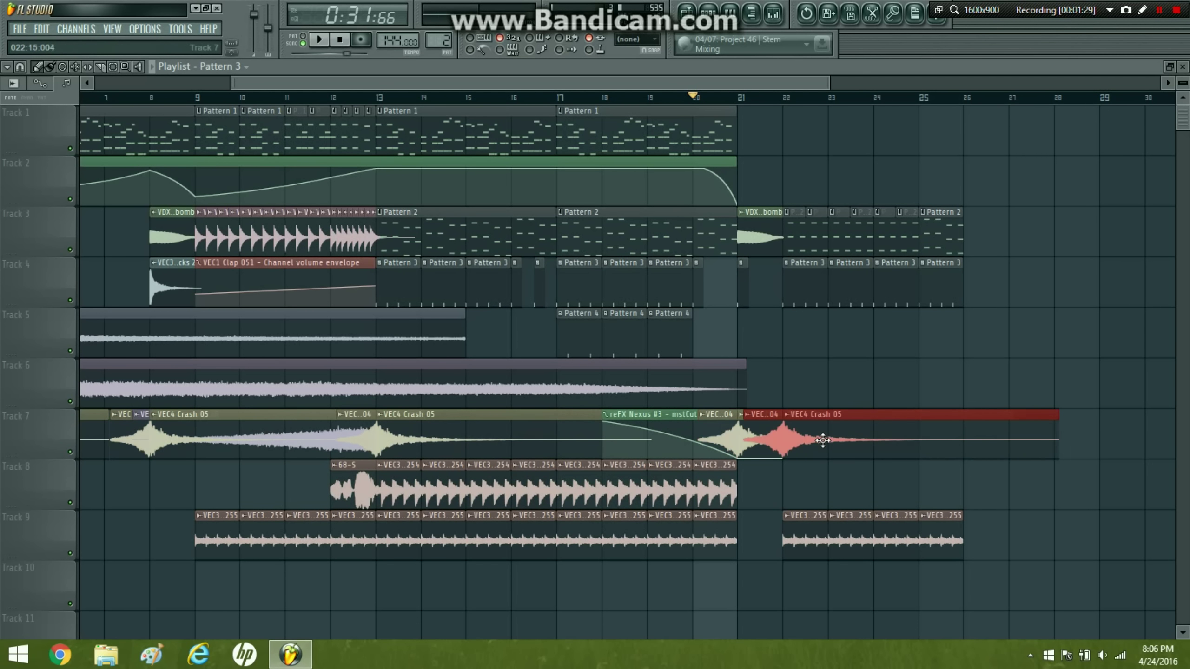
{"action": "left_click", "coordinate": [834, 371]}
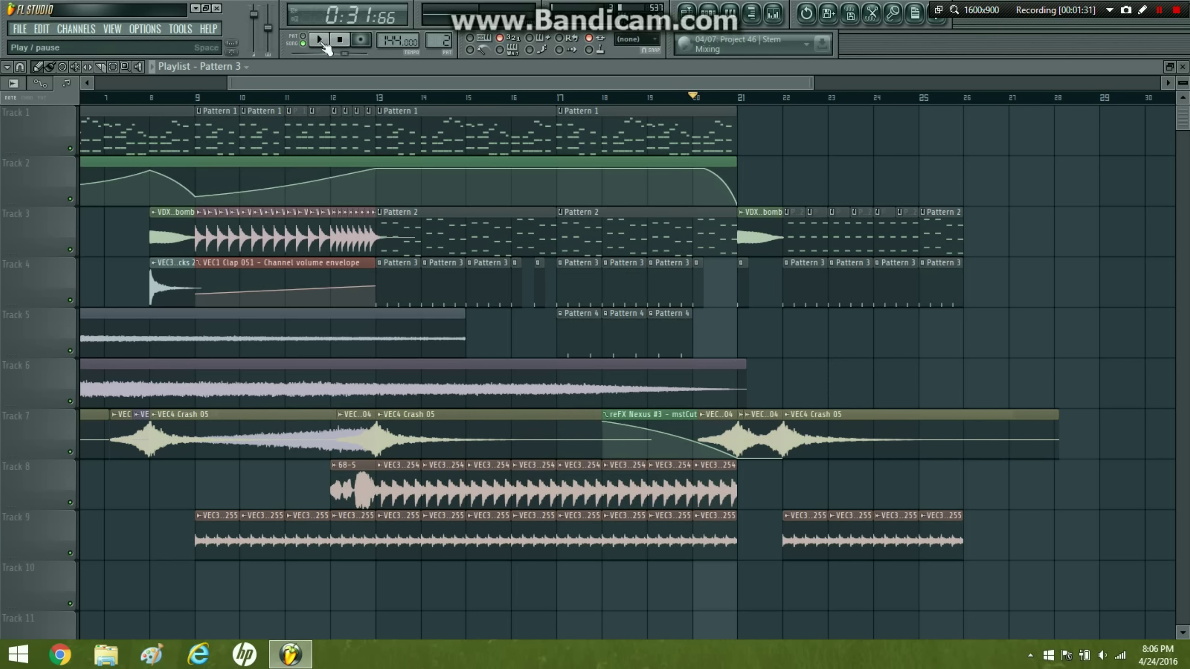
- Play the song from bar 20 to hear the copied crashes, and restart playback from bar 17
{"action": "left_click", "coordinate": [321, 43]}
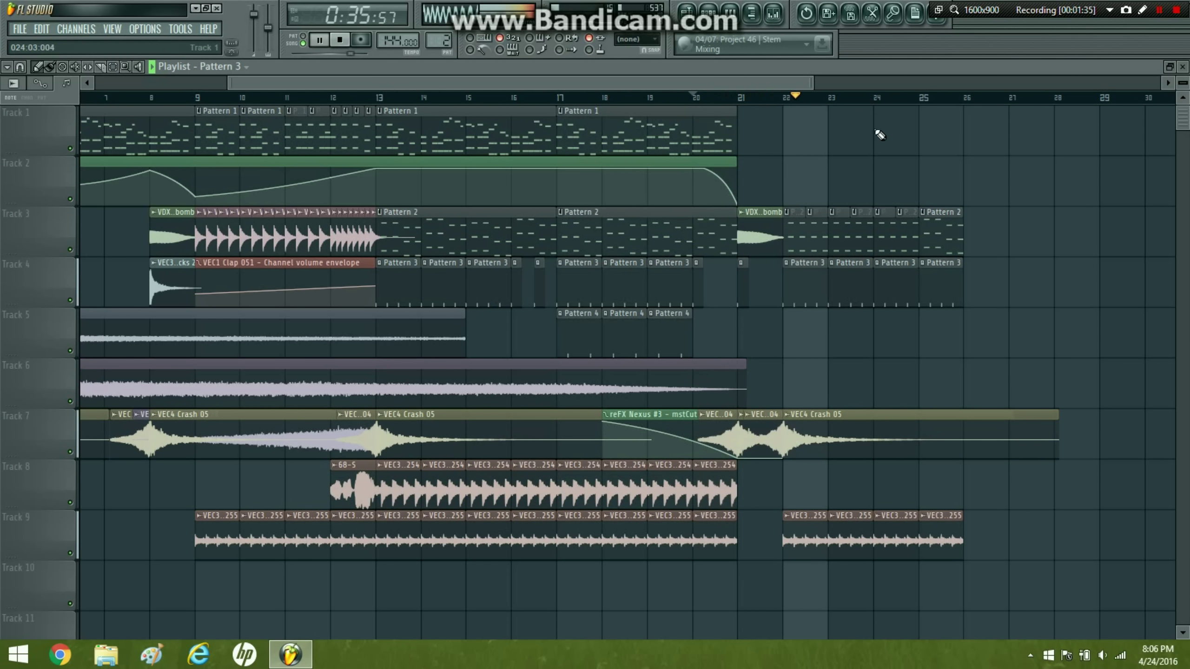
{"action": "left_click", "coordinate": [969, 136]}
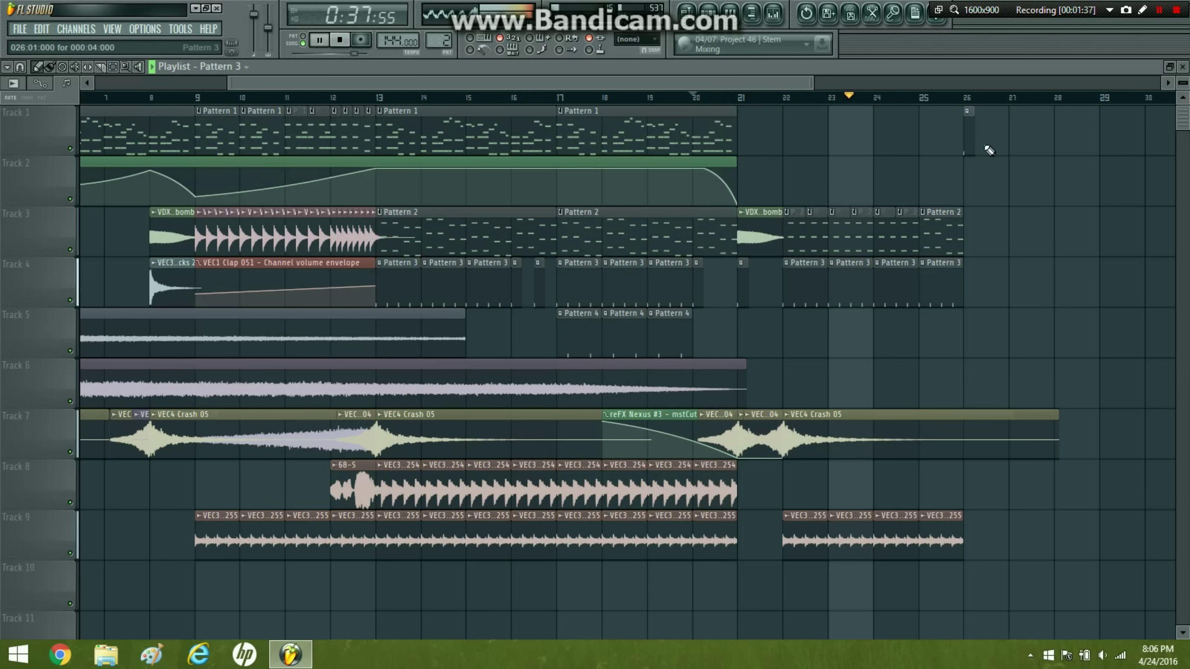
{"action": "left_click", "coordinate": [559, 97]}
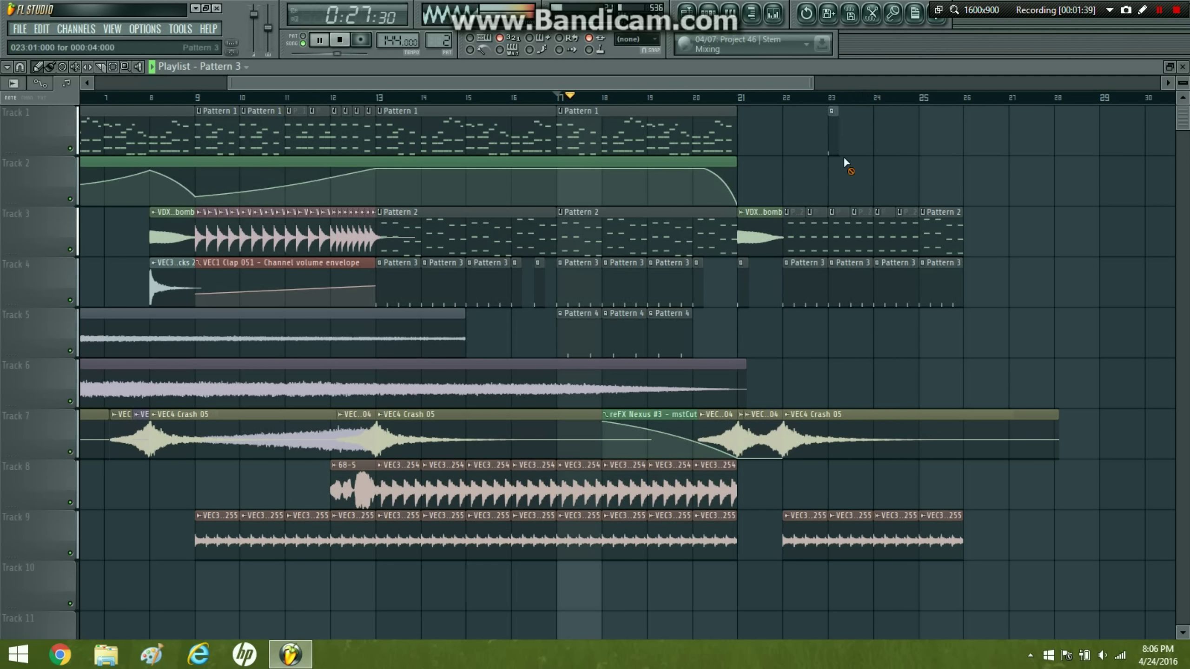
- Add a one-beat Pattern 1 clip at bar 21 on Track 1 and listen to the transition
{"action": "left_click_drag", "start_coordinate": [724, 143], "coordinate": [908, 118]}
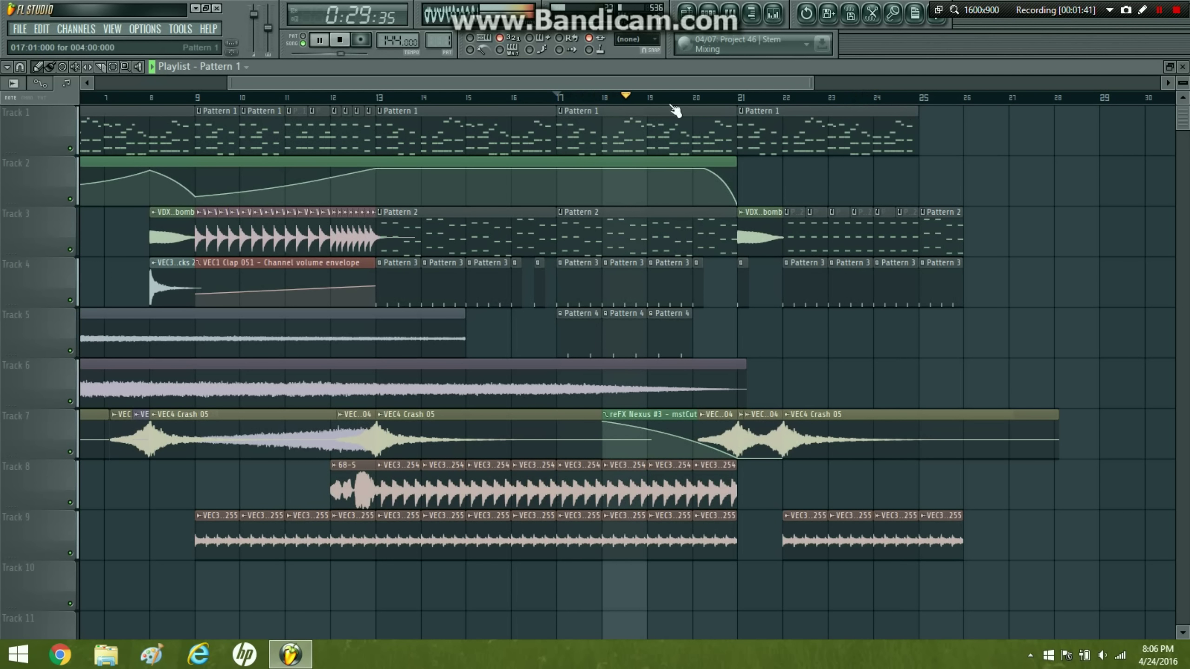
{"action": "right_click", "coordinate": [775, 144]}
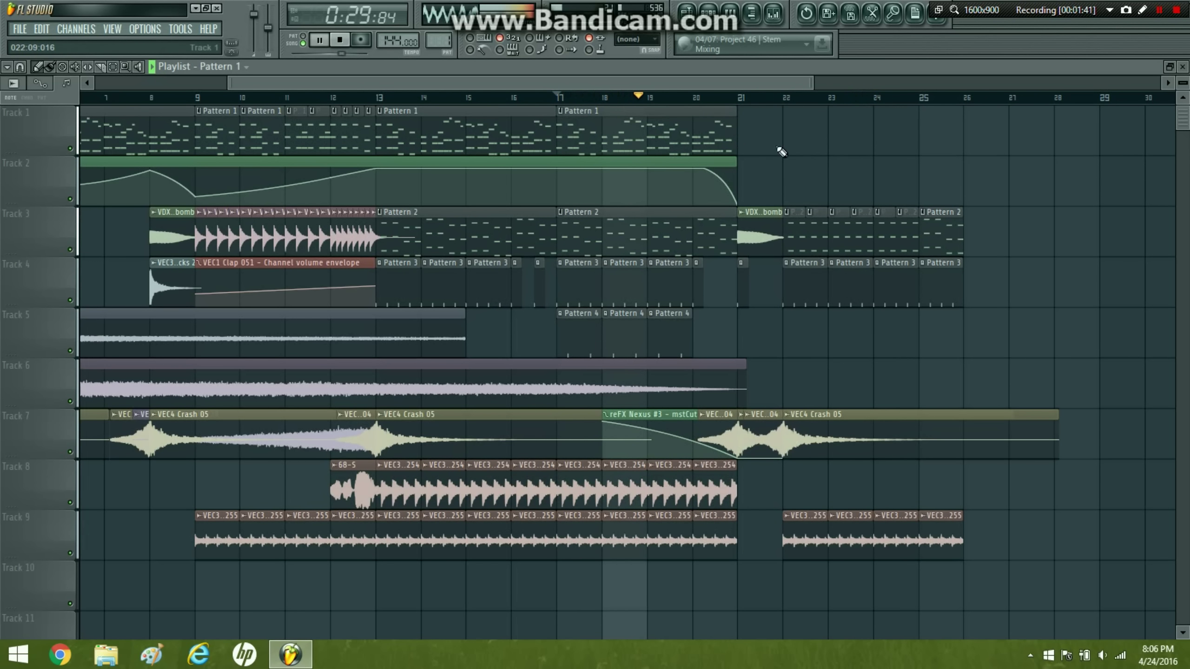
{"action": "left_click", "coordinate": [747, 129]}
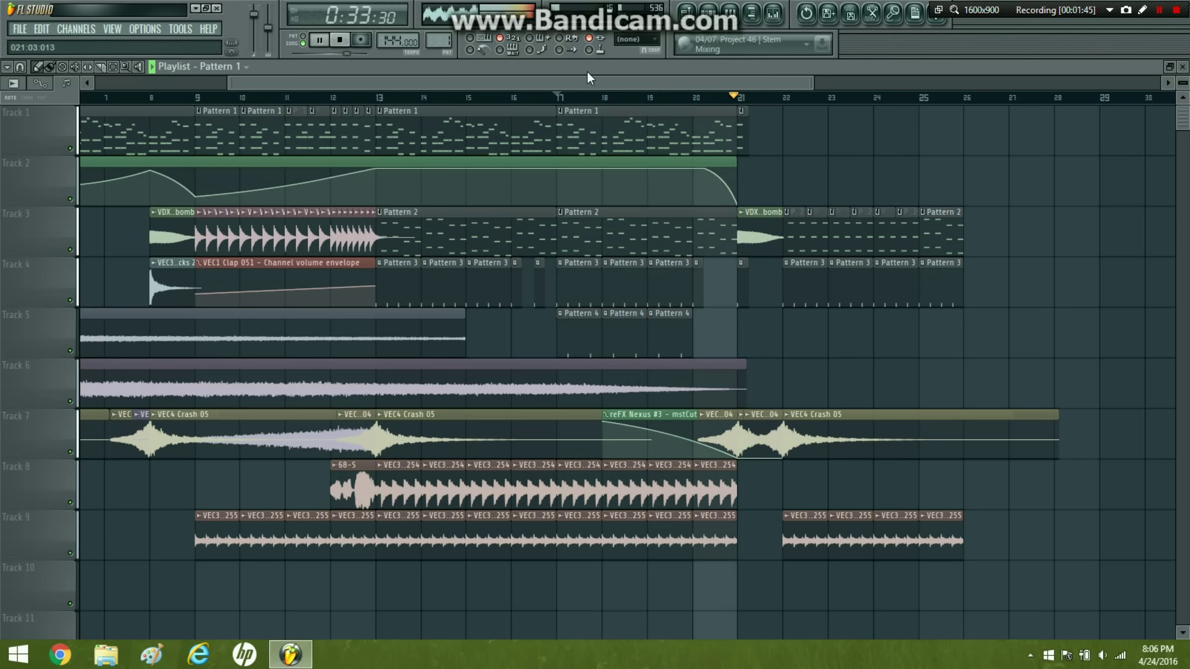
{"action": "left_click", "coordinate": [20, 66]}
{"action": "left_click", "coordinate": [133, 71]}
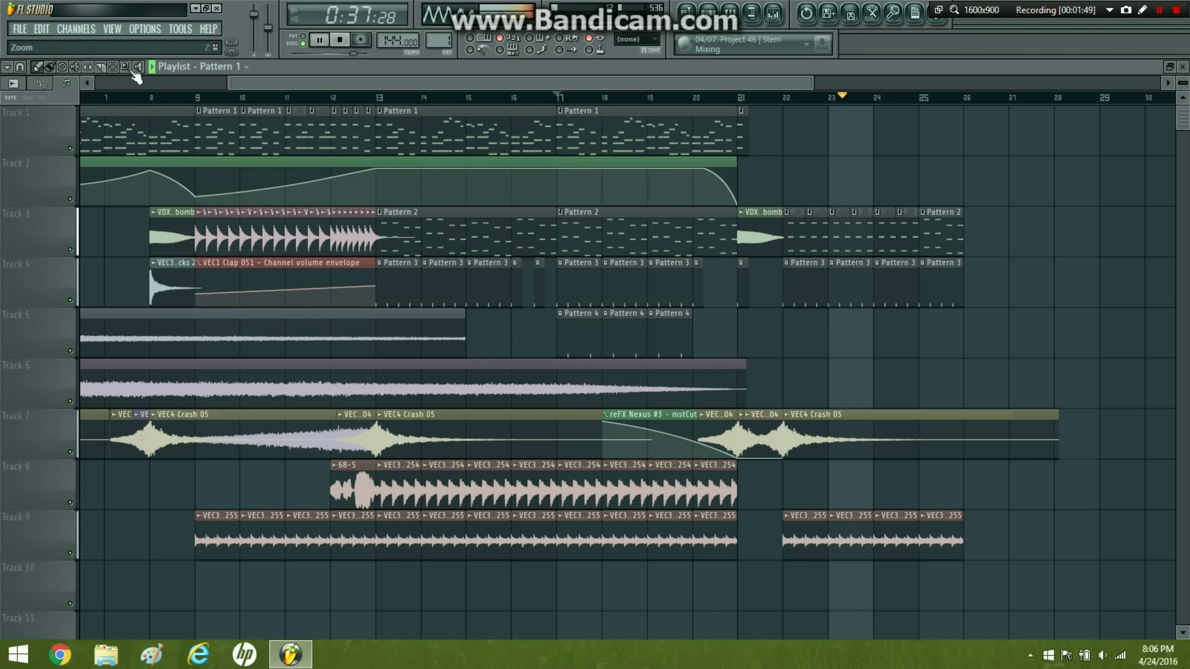
{"action": "right_click", "coordinate": [212, 142]}
- Duplicate the Pattern 2, Pattern 3 and VEC3 Loop clips of bars 22 to 25 on Tracks 3, 4 and 9, starting at bar 26
{"action": "left_click", "coordinate": [42, 66]}
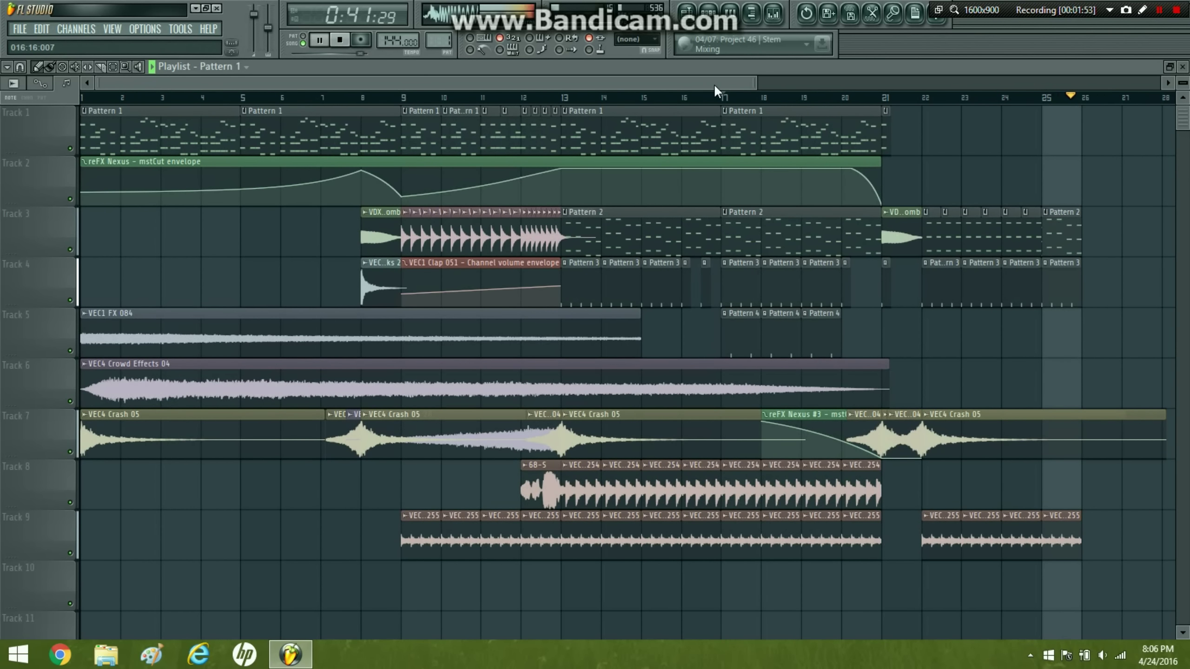
{"action": "left_click", "coordinate": [817, 231]}
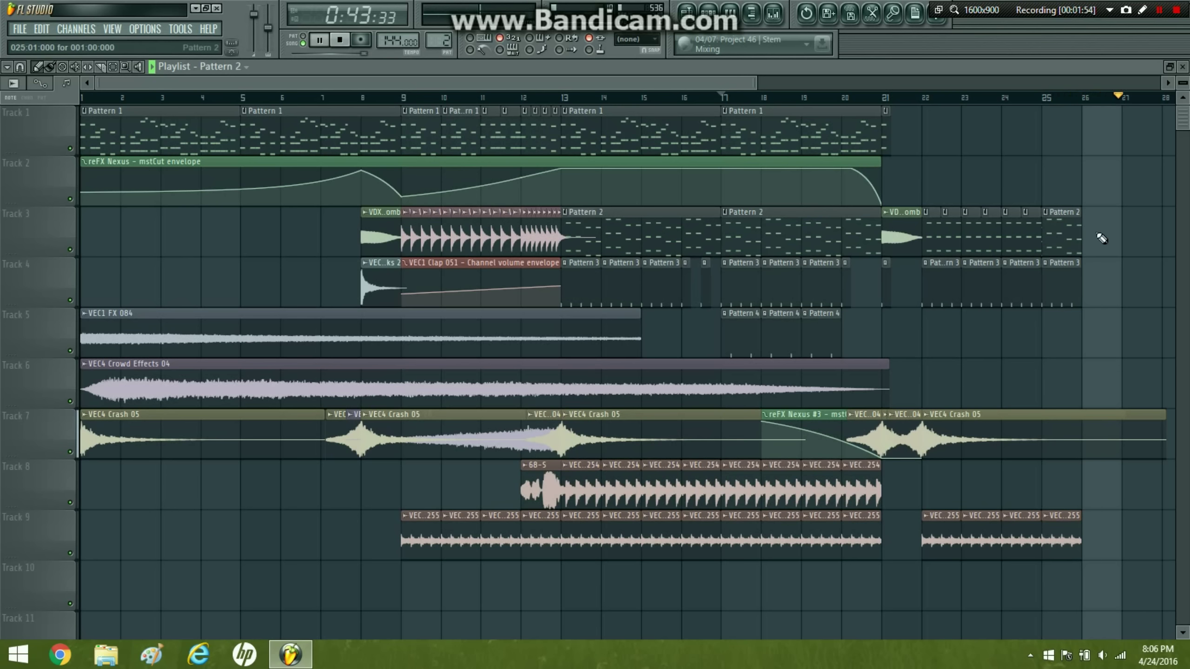
{"action": "left_click", "coordinate": [115, 67]}
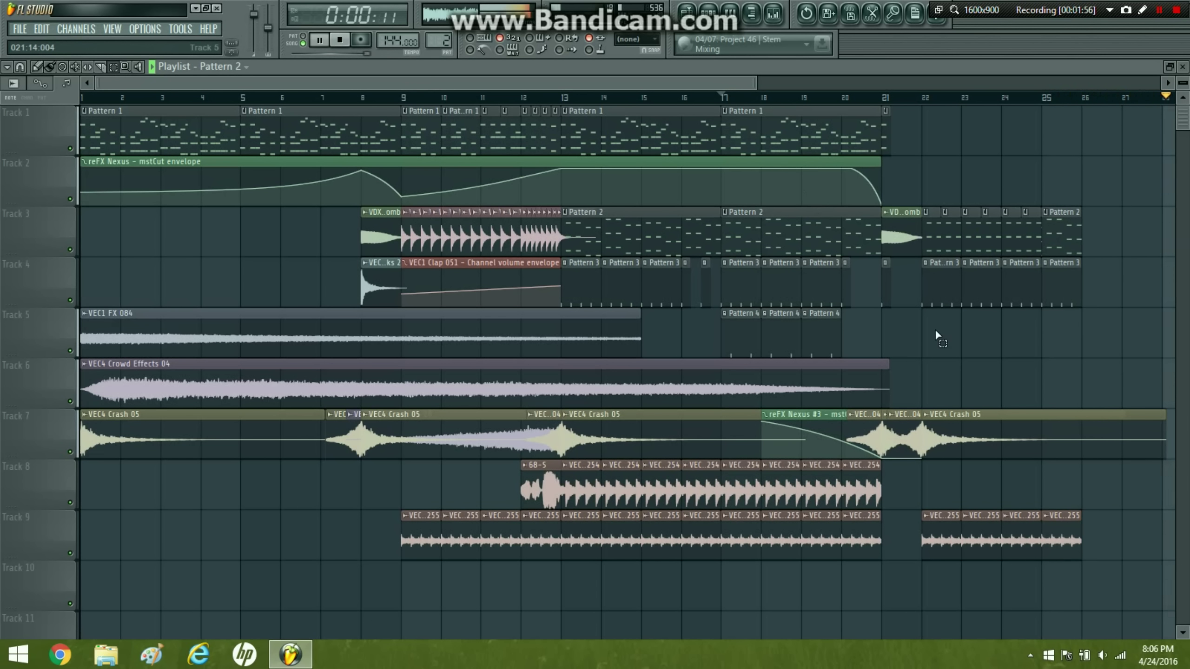
{"action": "left_click_drag", "start_coordinate": [931, 357], "coordinate": [1131, 208]}
{"action": "left_click_drag", "start_coordinate": [933, 542], "coordinate": [1097, 527]}
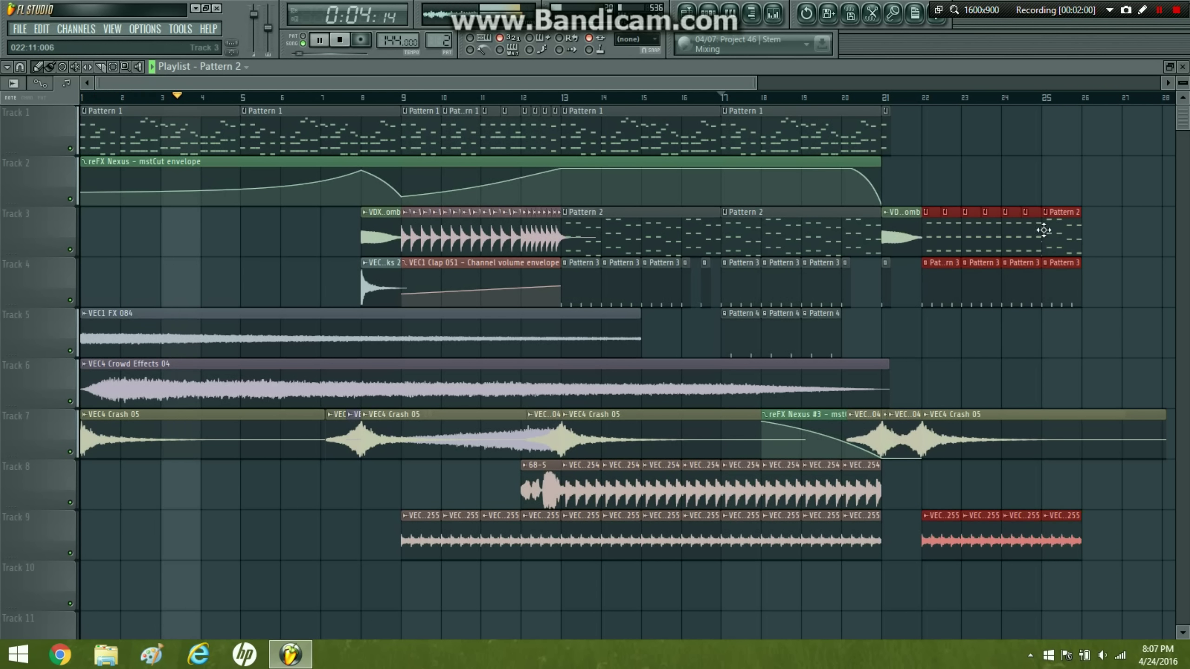
{"action": "key", "text": "ctrl+b"}
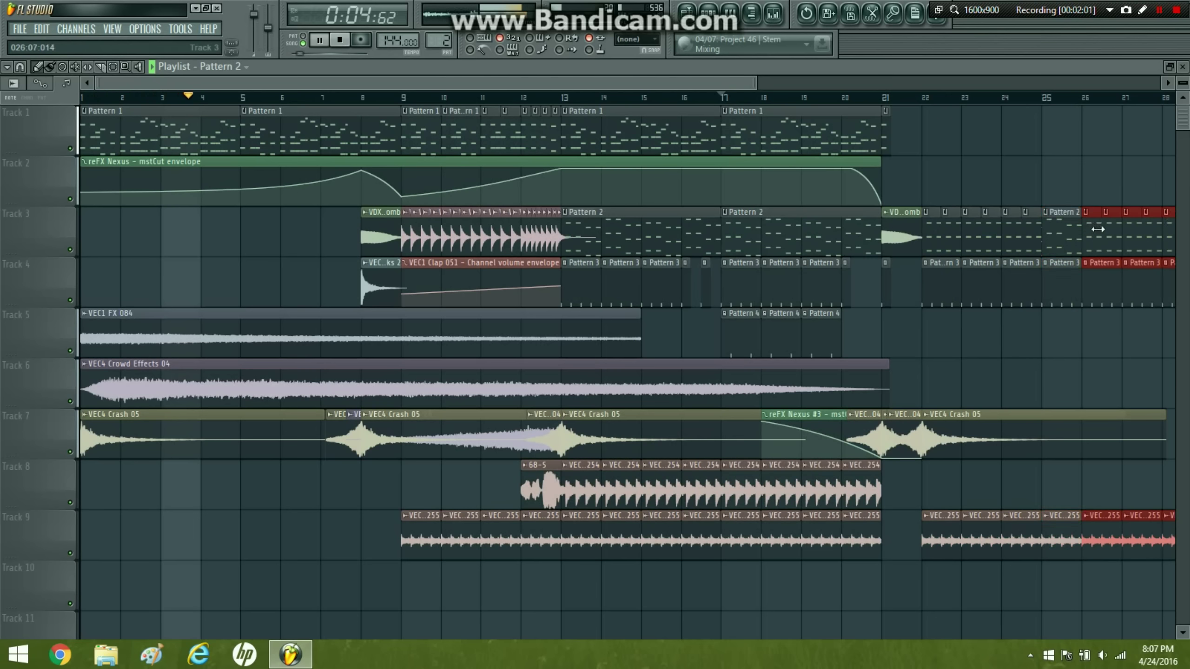
- With the snap at Beat, reduce Pattern 3 in bar 24 to one-beat clips on beats 1 and 3, and play from the middle of bar 23
{"action": "left_click", "coordinate": [1049, 99]}
{"action": "left_click_drag", "start_coordinate": [927, 483], "coordinate": [1176, 47]}
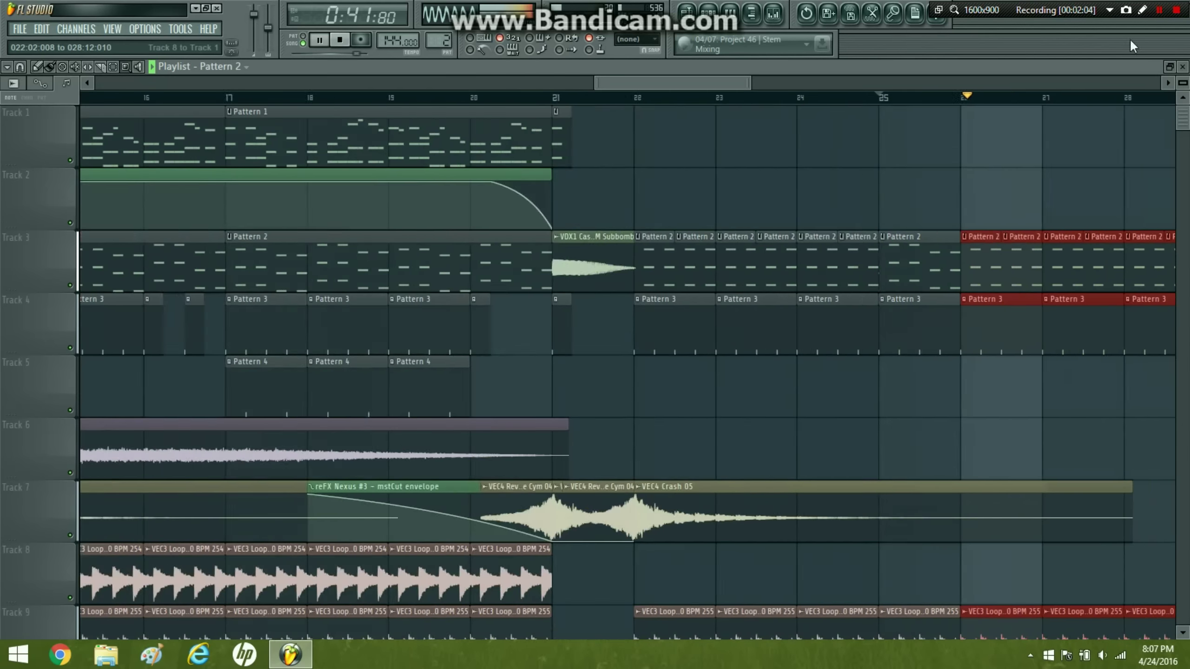
{"action": "left_click", "coordinate": [152, 104]}
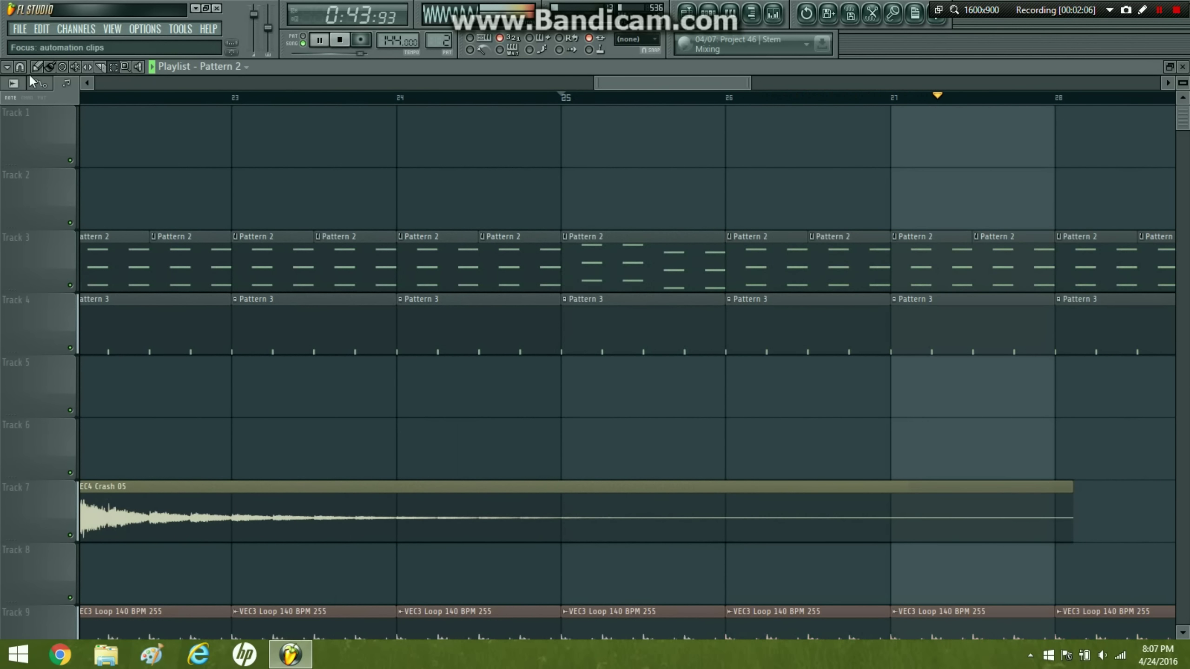
{"action": "left_click", "coordinate": [20, 66]}
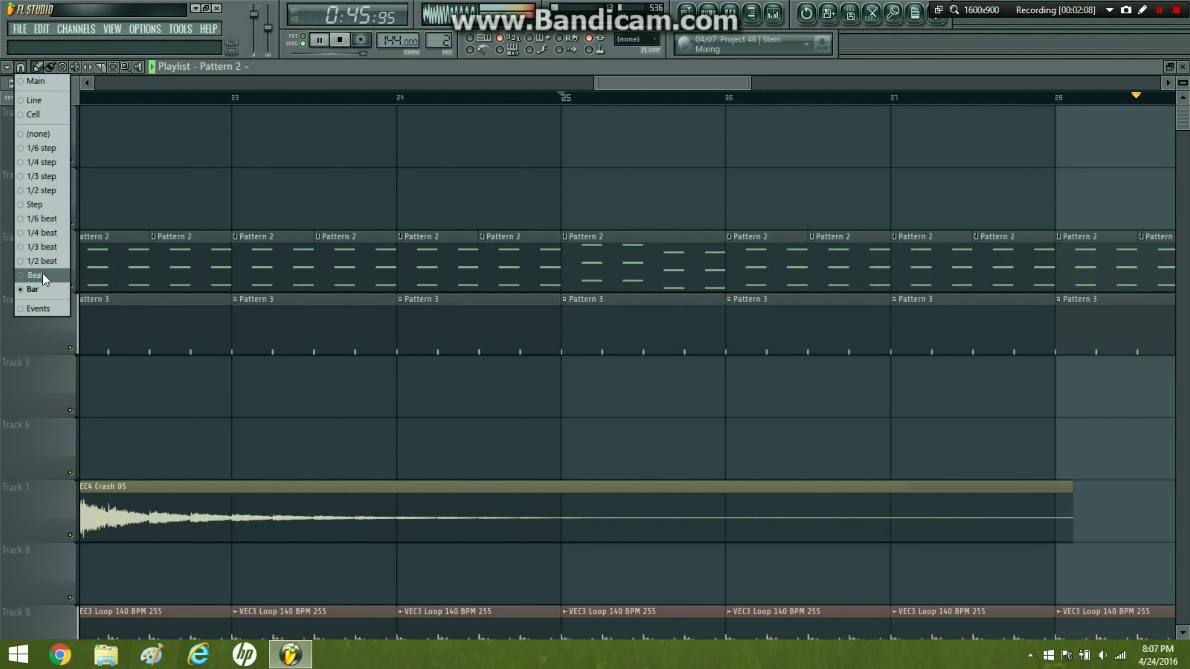
{"action": "left_click", "coordinate": [42, 274]}
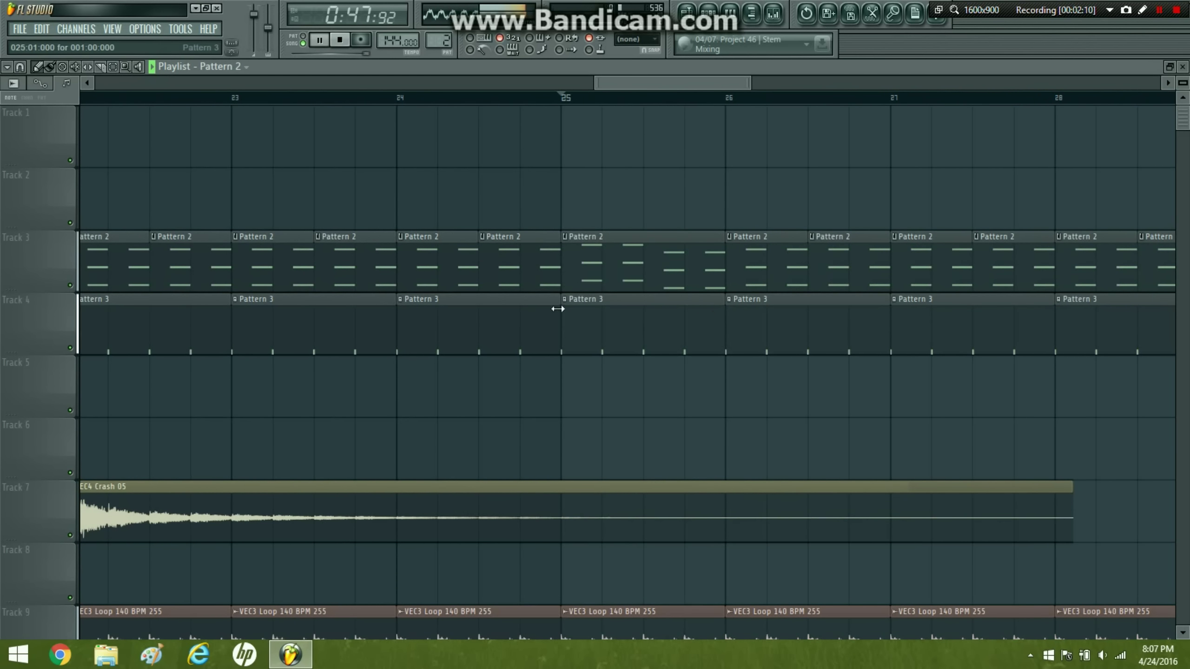
{"action": "left_click_drag", "start_coordinate": [557, 308], "coordinate": [303, 313]}
{"action": "left_click", "coordinate": [491, 312]}
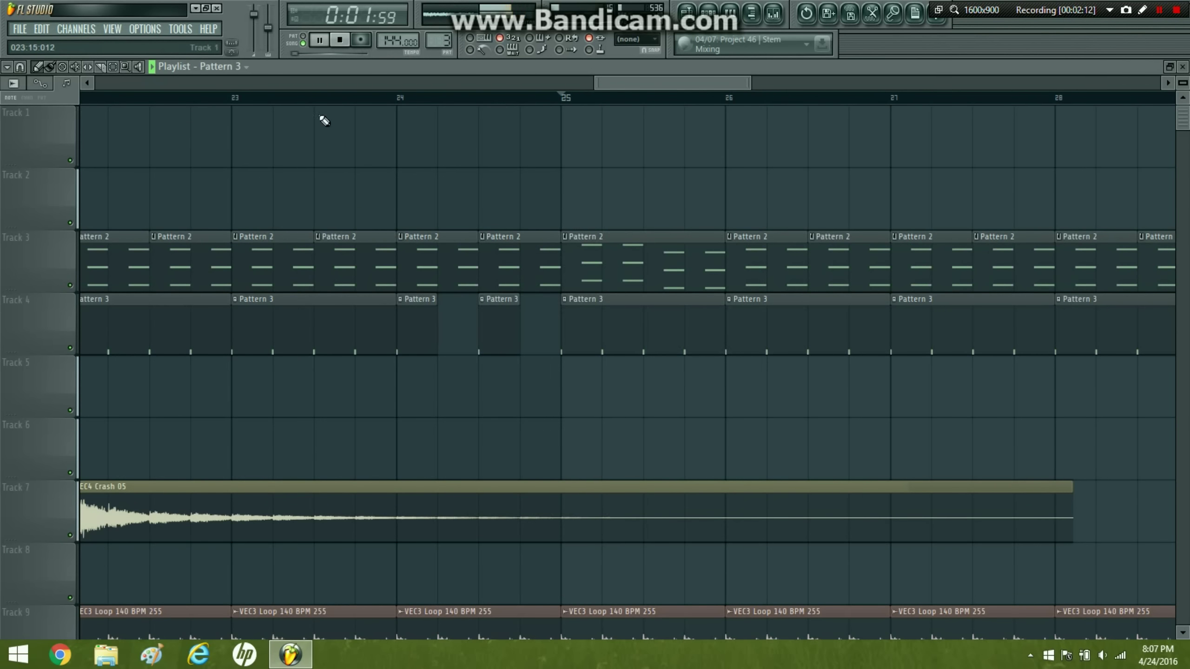
{"action": "left_click", "coordinate": [313, 98]}
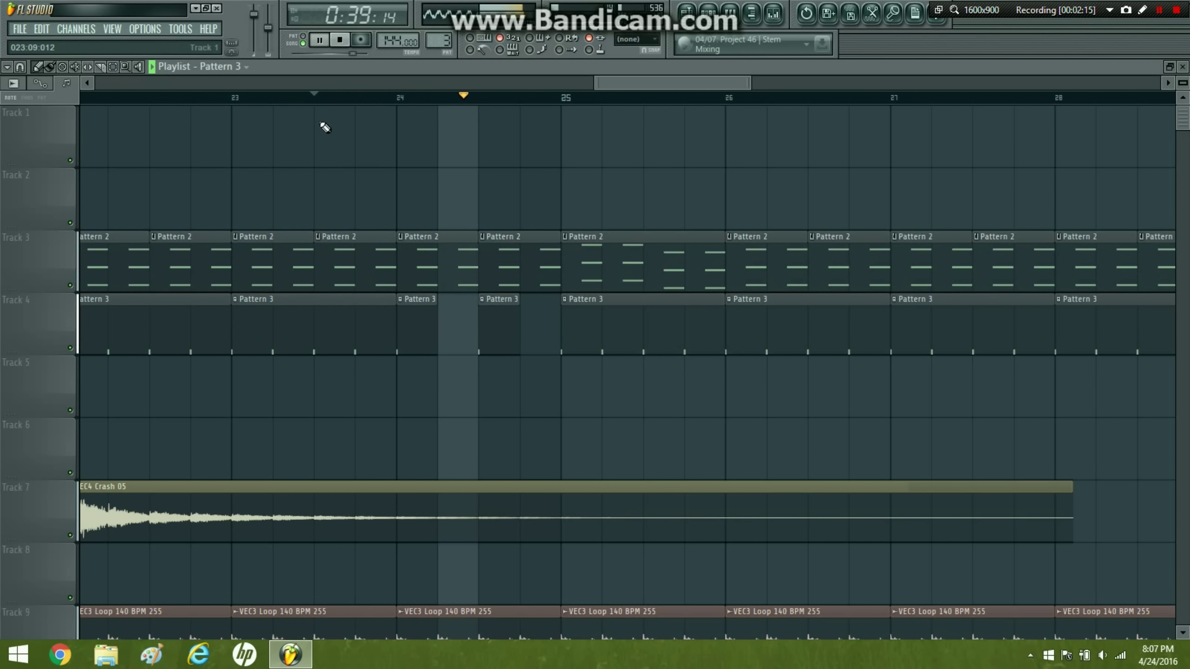
- Restore the full Pattern 3 clip in bar 24, reduce bar 25 to one-beat clips on beats 1 and 3, and play from late in bar 23
{"action": "right_click", "coordinate": [486, 310]}
{"action": "right_click", "coordinate": [420, 324]}
{"action": "left_click", "coordinate": [416, 324]}
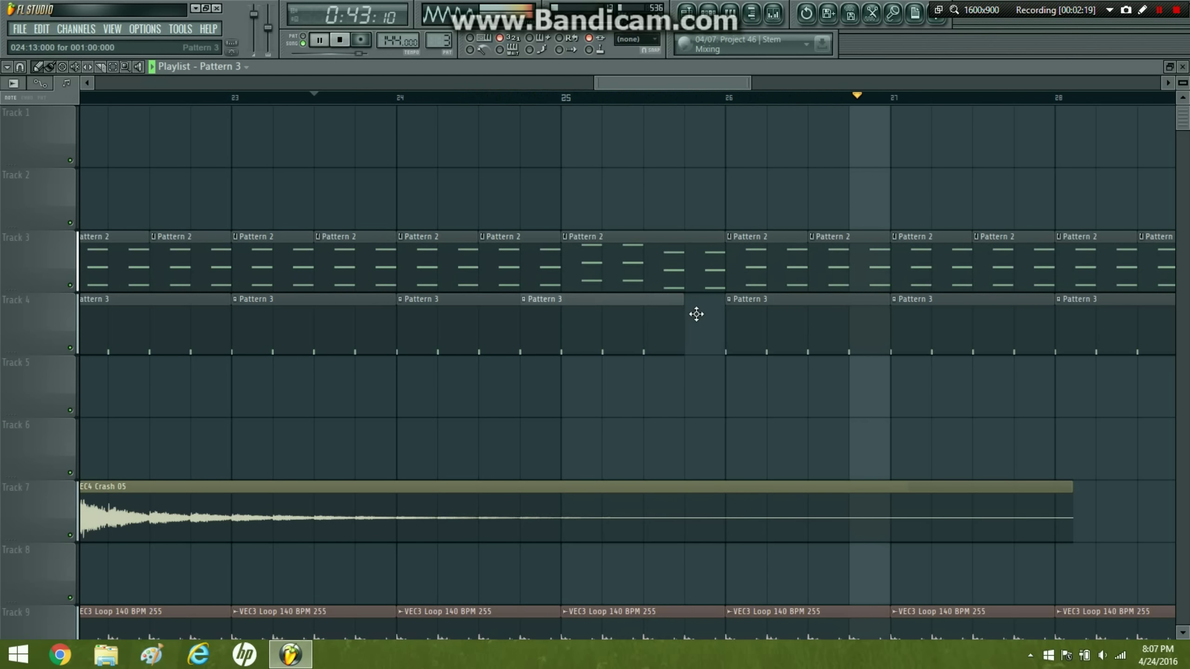
{"action": "left_click_drag", "start_coordinate": [722, 313], "coordinate": [599, 315]}
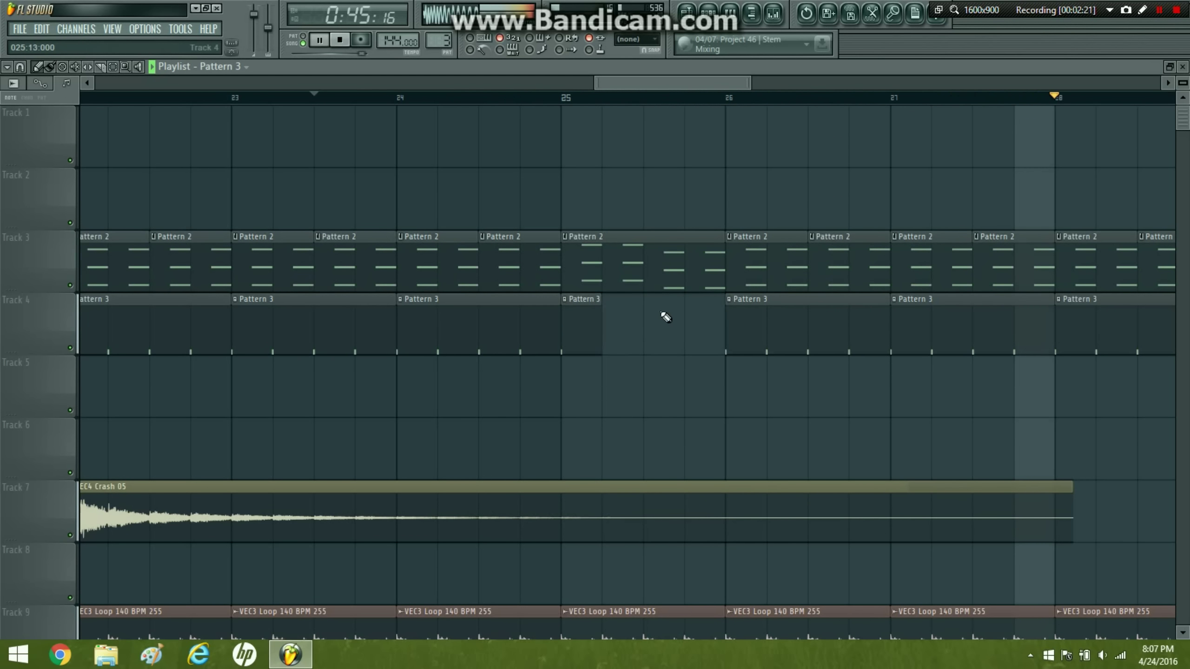
{"action": "left_click", "coordinate": [663, 316]}
{"action": "left_click", "coordinate": [349, 97]}
- With the snap at Bar, copy the Track 7 crash pair around bar 22, including VEC4 Crash 05, so the copied crash starts at bar 26
{"action": "left_click", "coordinate": [20, 67]}
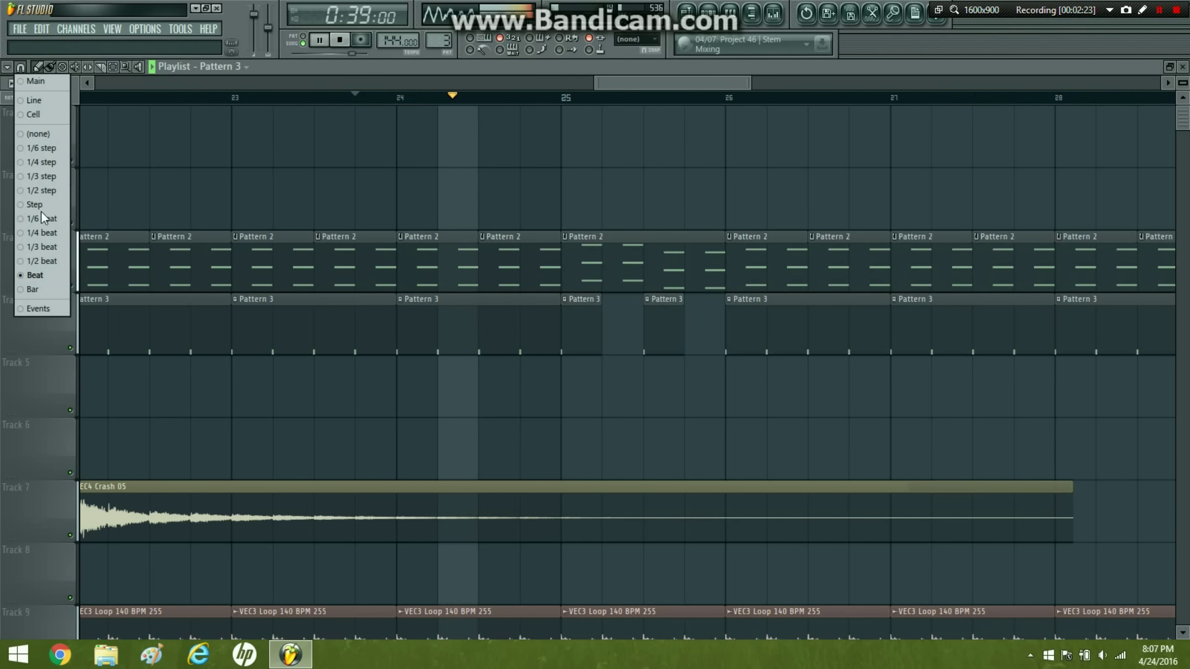
{"action": "left_click", "coordinate": [37, 289]}
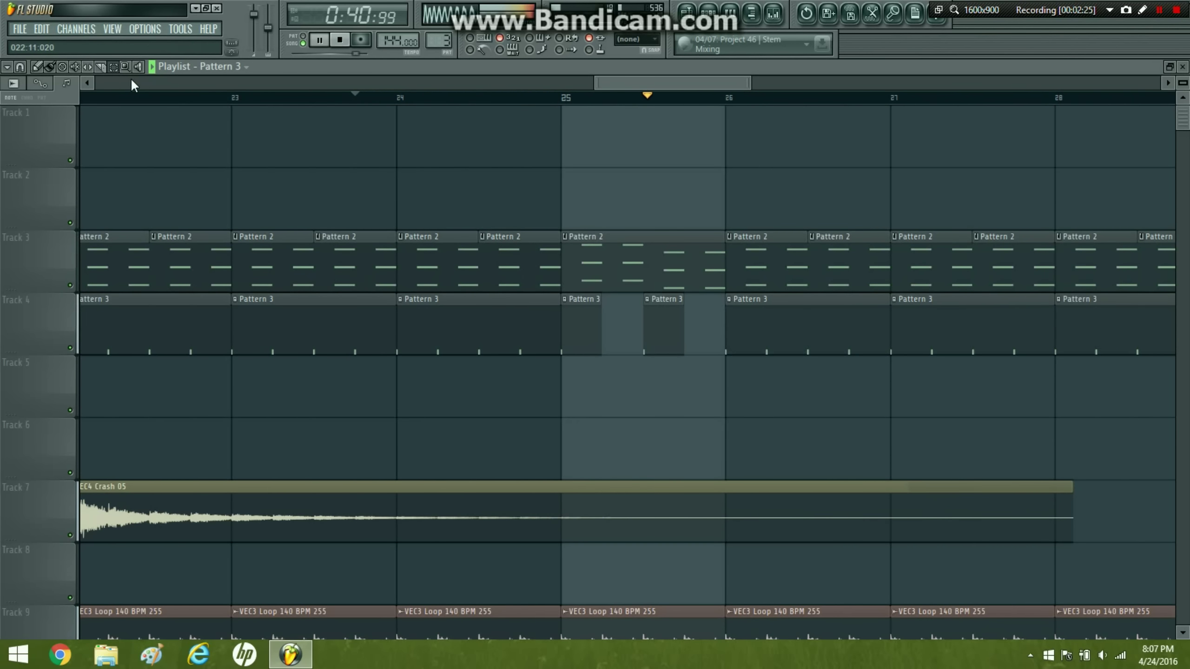
{"action": "right_click", "coordinate": [298, 151], "text": "ctrl"}
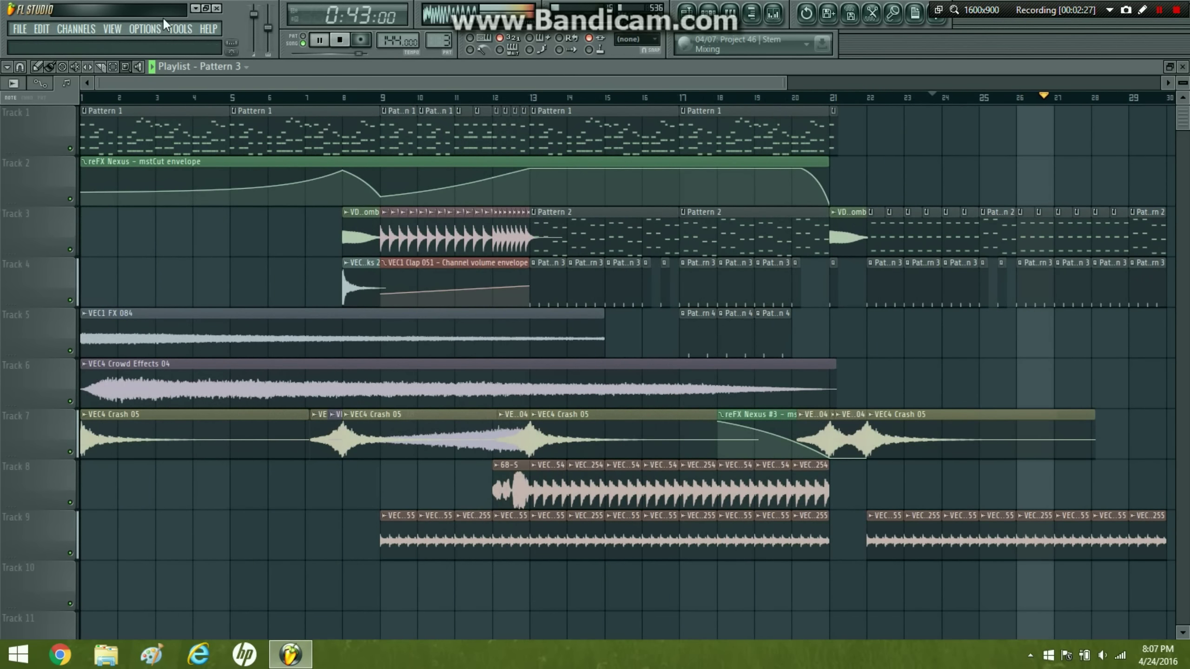
{"action": "left_click", "coordinate": [113, 67]}
{"action": "mouse_move", "coordinate": [844, 425]}
{"action": "left_mouse_down"}
{"action": "mouse_move", "coordinate": [828, 420]}
{"action": "mouse_move", "coordinate": [856, 429]}
{"action": "left_mouse_up"}
{"action": "left_click", "coordinate": [859, 425]}
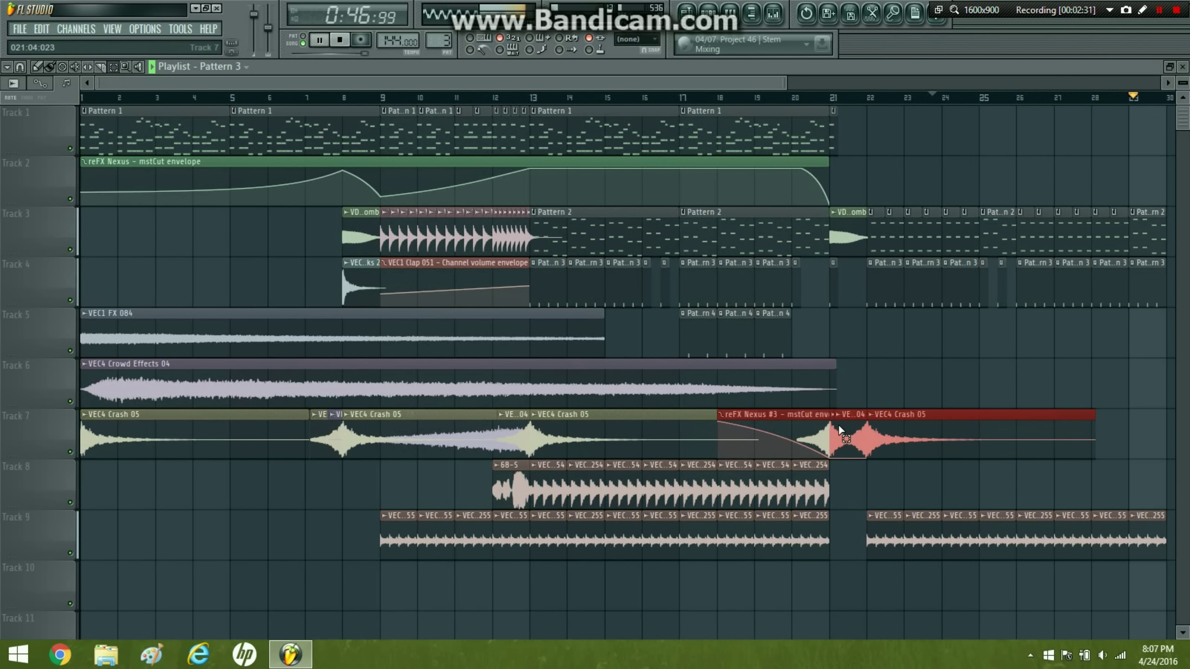
{"action": "left_click", "coordinate": [835, 426]}
{"action": "left_click", "coordinate": [860, 430], "text": "shift"}
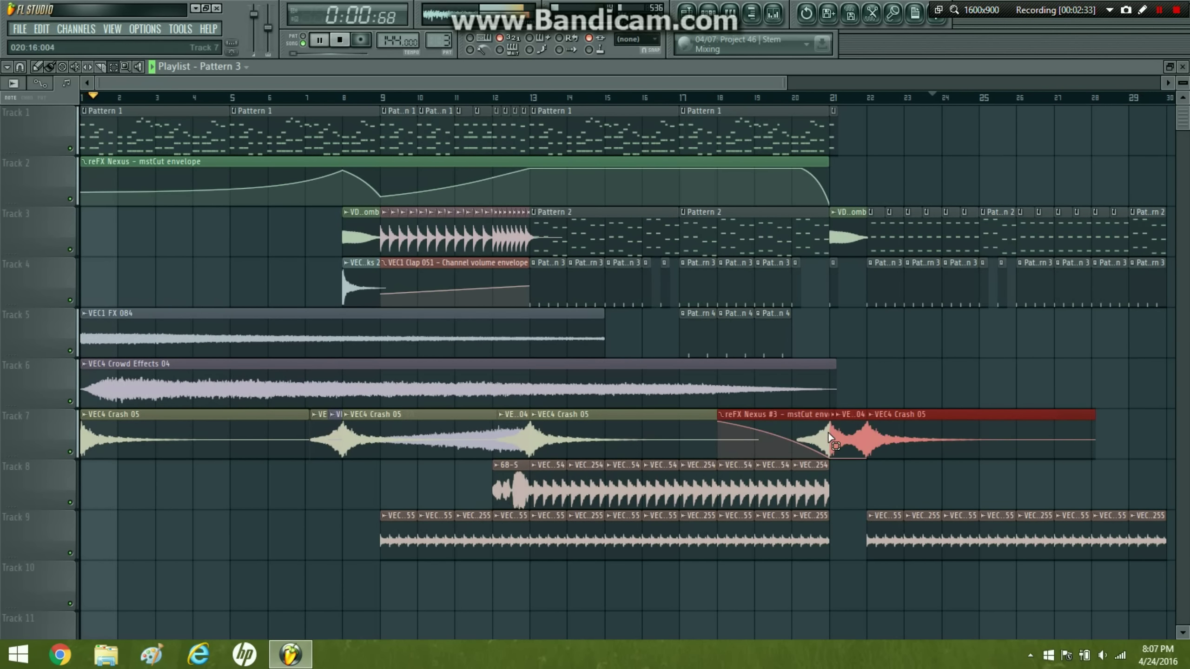
{"action": "left_click", "coordinate": [830, 434], "text": "shift"}
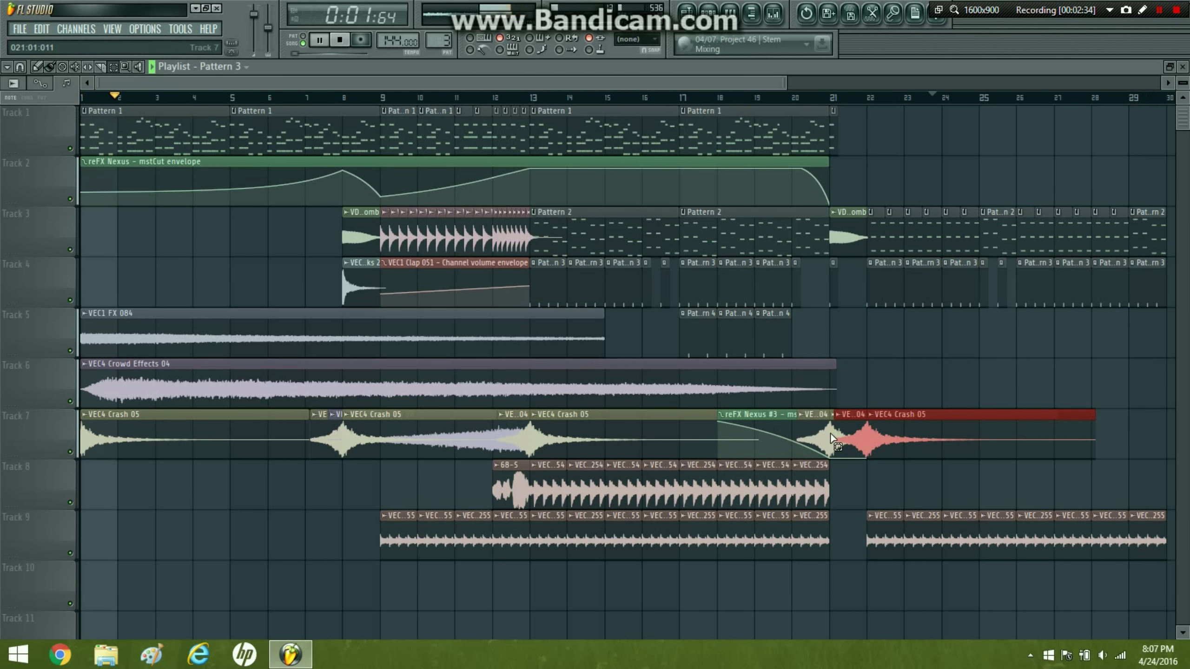
{"action": "left_click", "coordinate": [40, 69]}
{"action": "left_click_drag", "start_coordinate": [924, 418], "coordinate": [1078, 439]}
{"action": "left_click", "coordinate": [1026, 336], "text": "ctrl"}
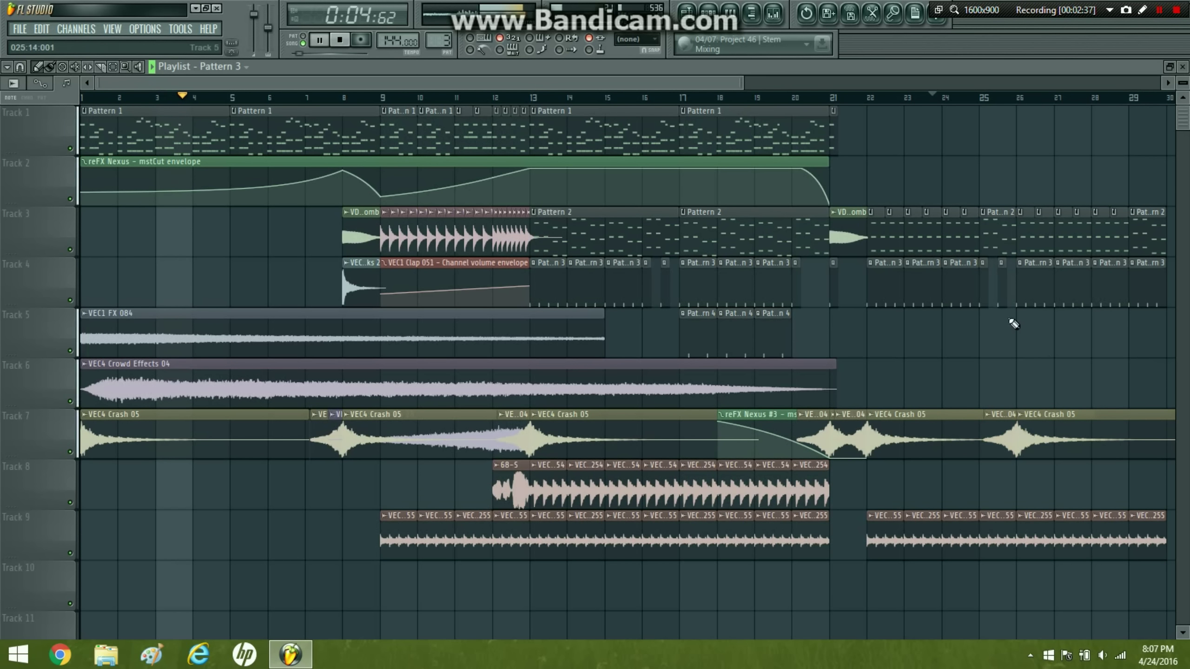
- Add a four-bar Pattern 1 clip at bar 26 on Track 1 and play from bar 25
{"action": "left_click", "coordinate": [984, 97]}
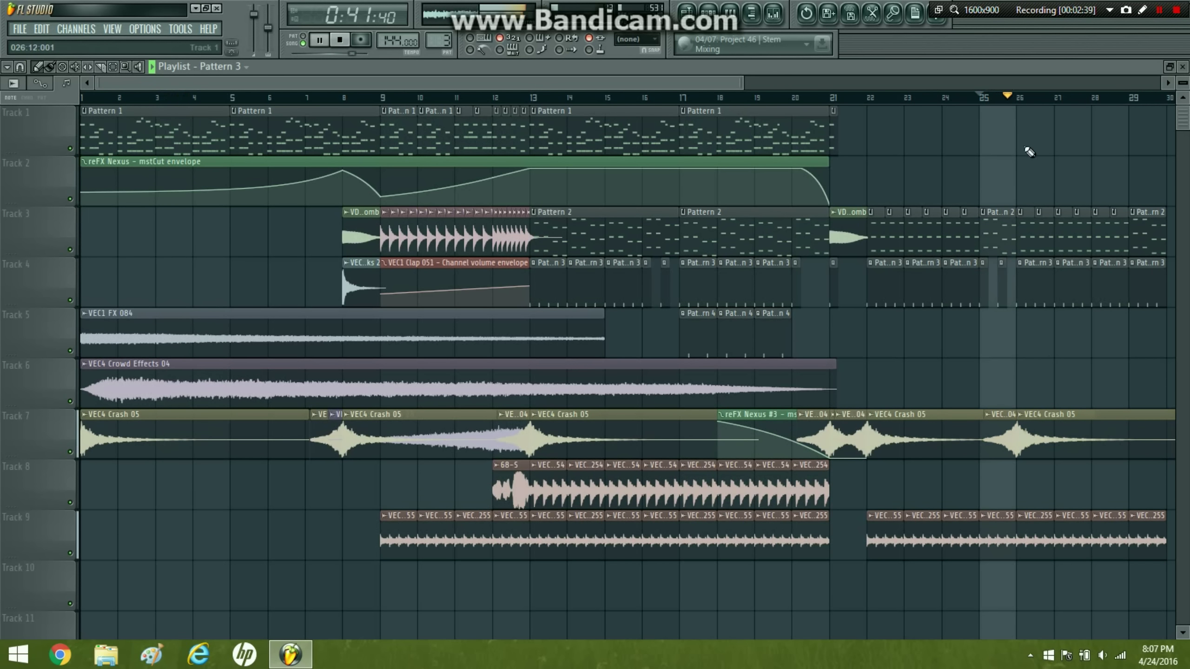
{"action": "left_click_drag", "start_coordinate": [660, 84], "coordinate": [829, 99]}
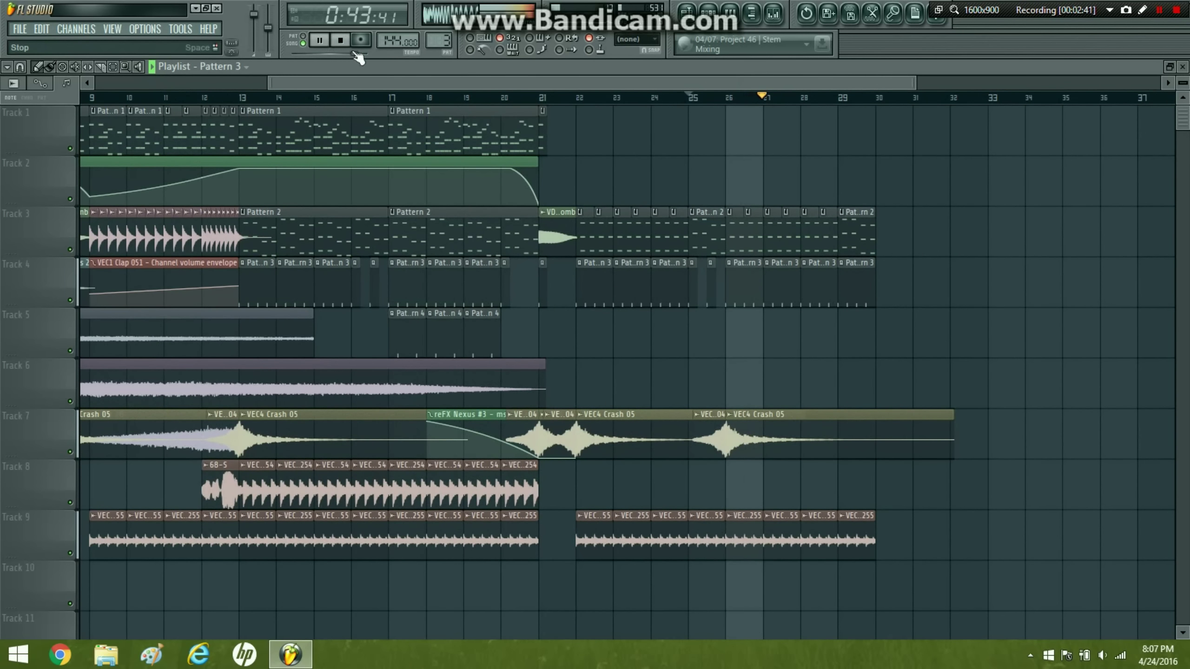
{"action": "key", "text": "space"}
{"action": "left_click_drag", "start_coordinate": [703, 130], "coordinate": [742, 130]}
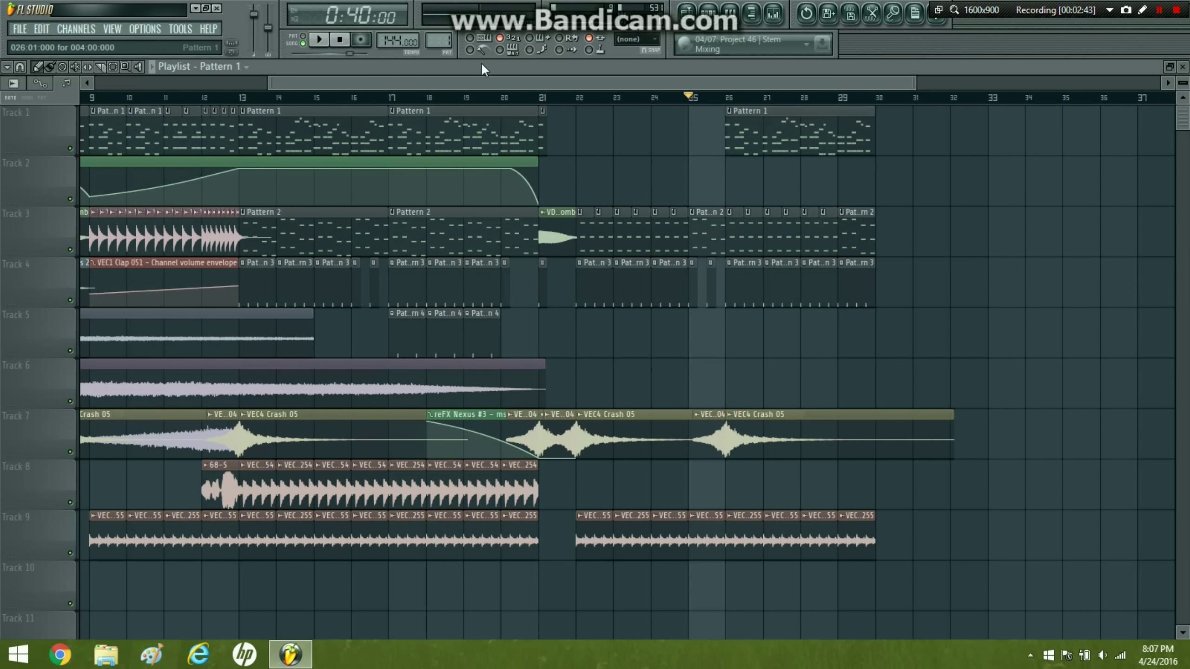
{"action": "key", "text": "space"}
{"action": "left_click", "coordinate": [958, 169]}
{"action": "right_click", "coordinate": [958, 169]}
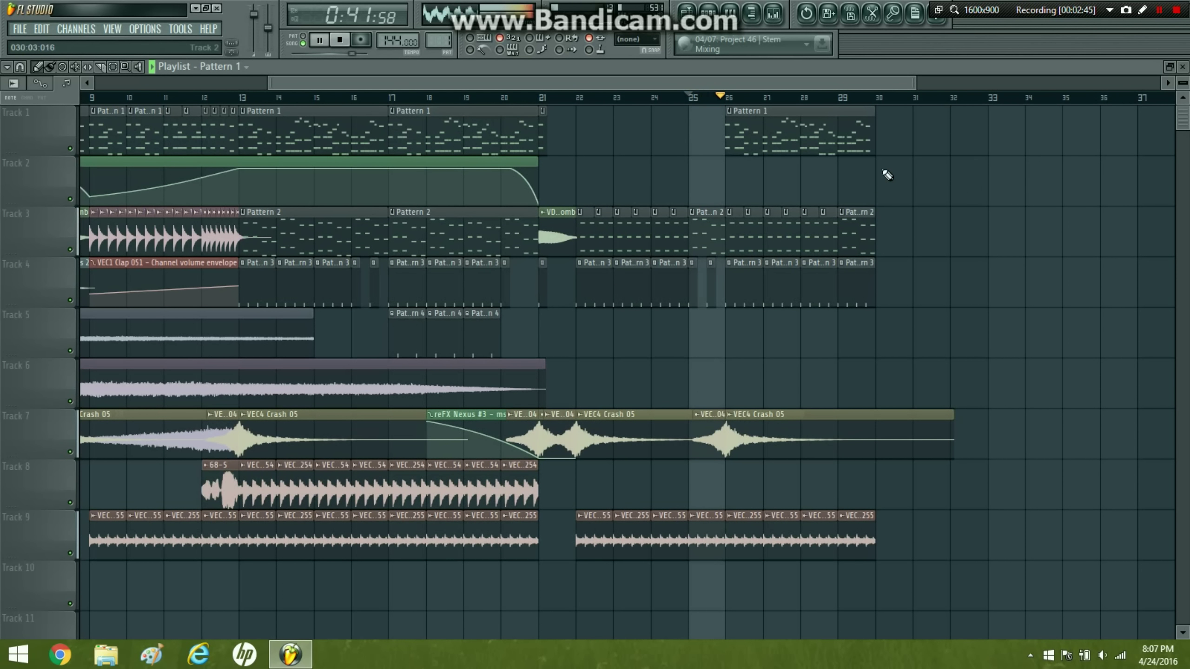
- Extend the reFX Nexus mstCut envelope on Track 2 to bar 30, rising slowly until bar 29 and steeply to the end
{"action": "left_click_drag", "start_coordinate": [537, 161], "coordinate": [873, 162]}
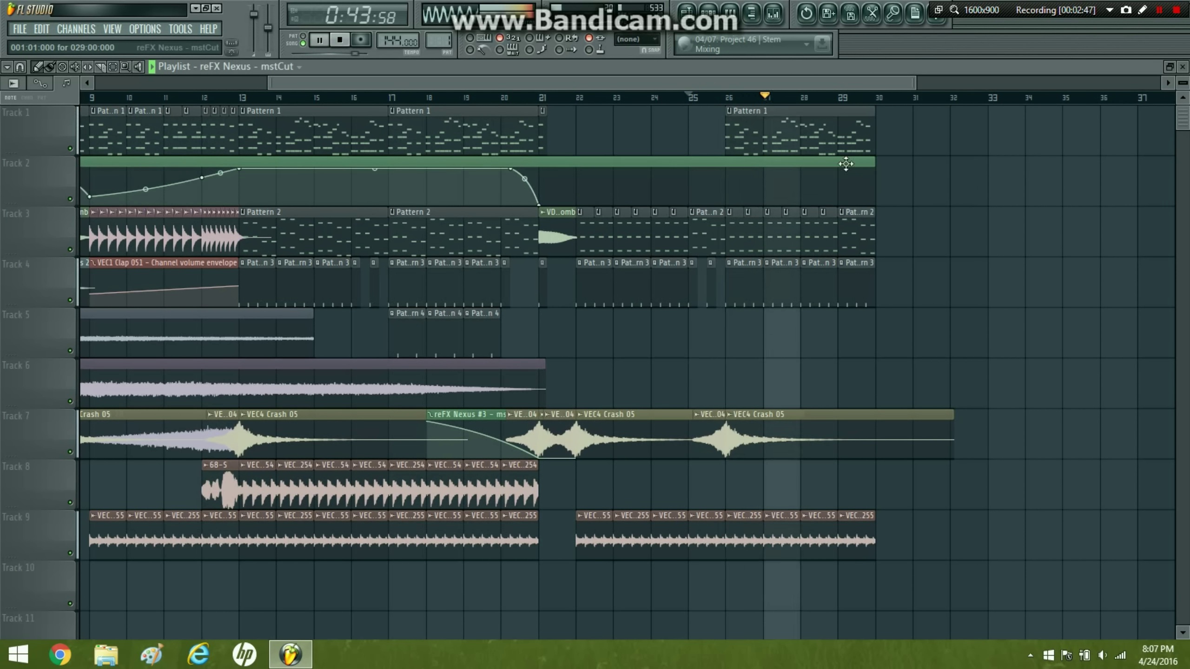
{"action": "right_click", "coordinate": [877, 198]}
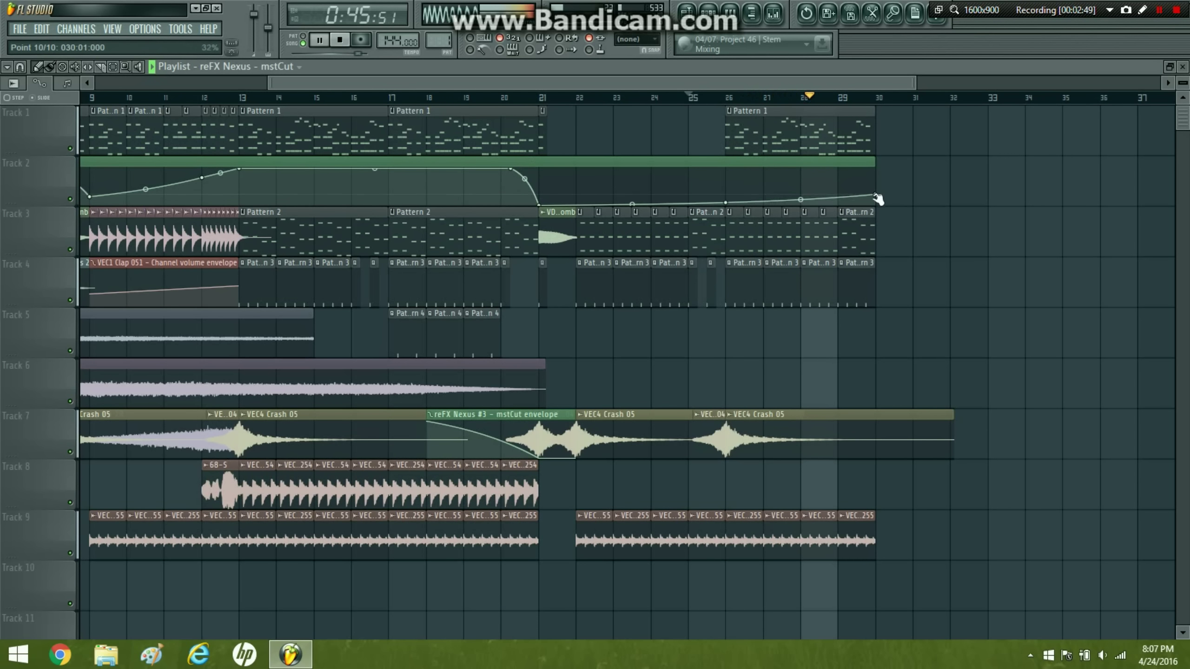
{"action": "left_click", "coordinate": [862, 143]}
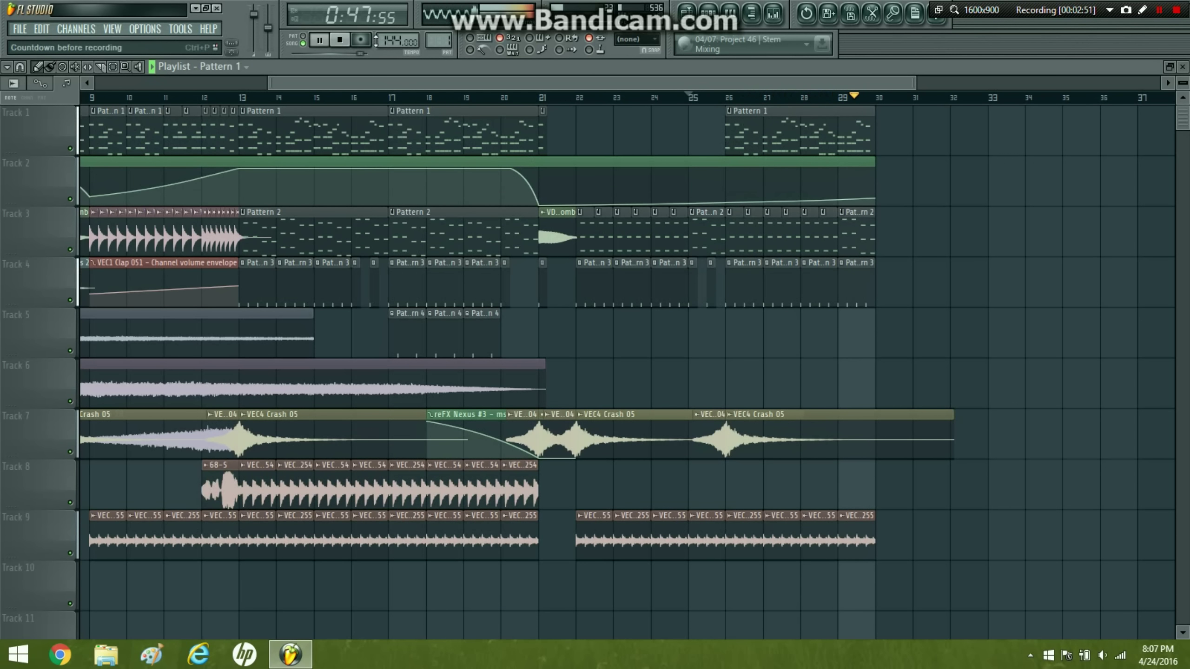
{"action": "left_click", "coordinate": [340, 40]}
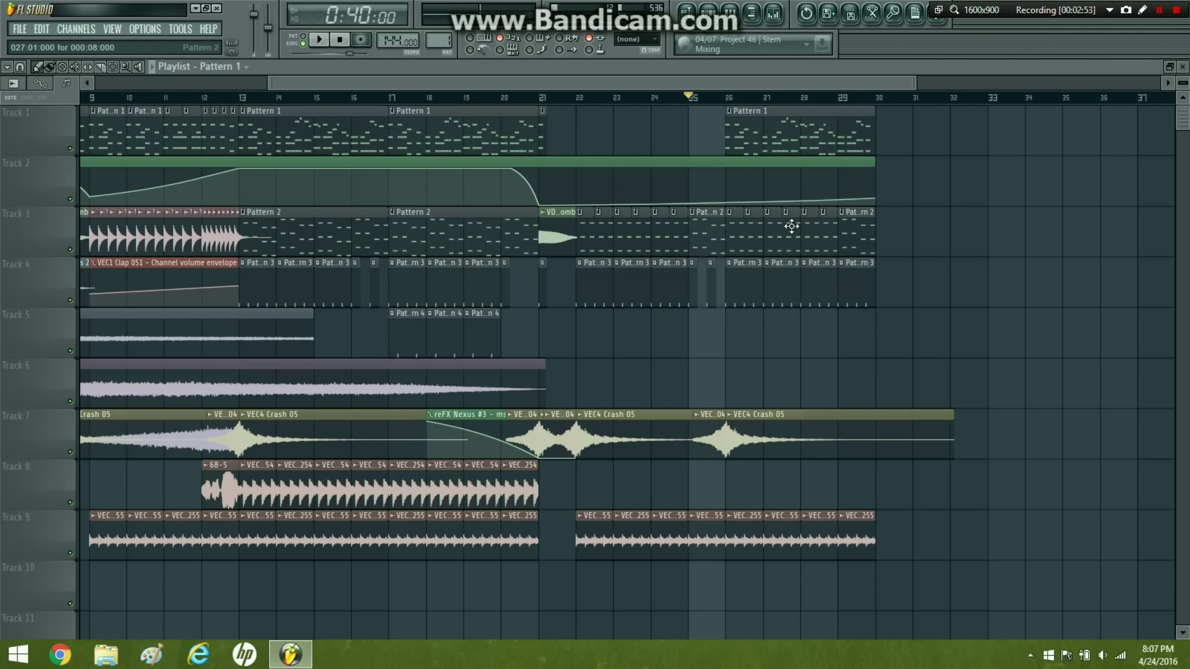
{"action": "left_click", "coordinate": [843, 201]}
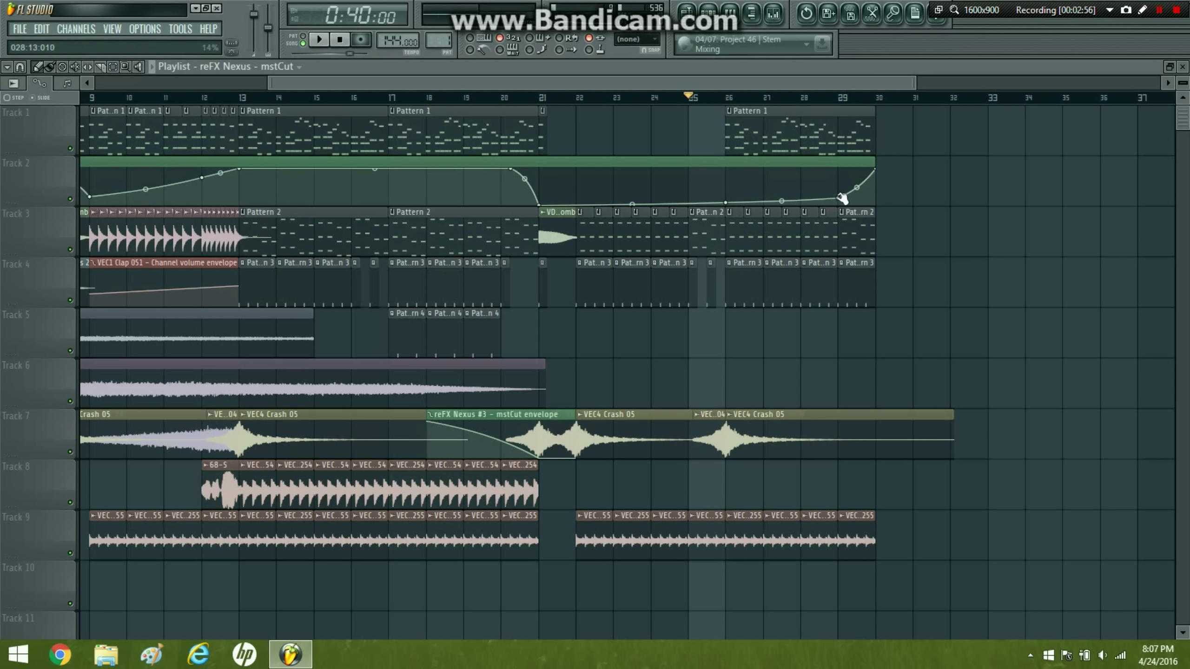
- Play from bar 25 to hear the Pattern 1 lead with the extended filter envelope
{"action": "left_click", "coordinate": [320, 42]}
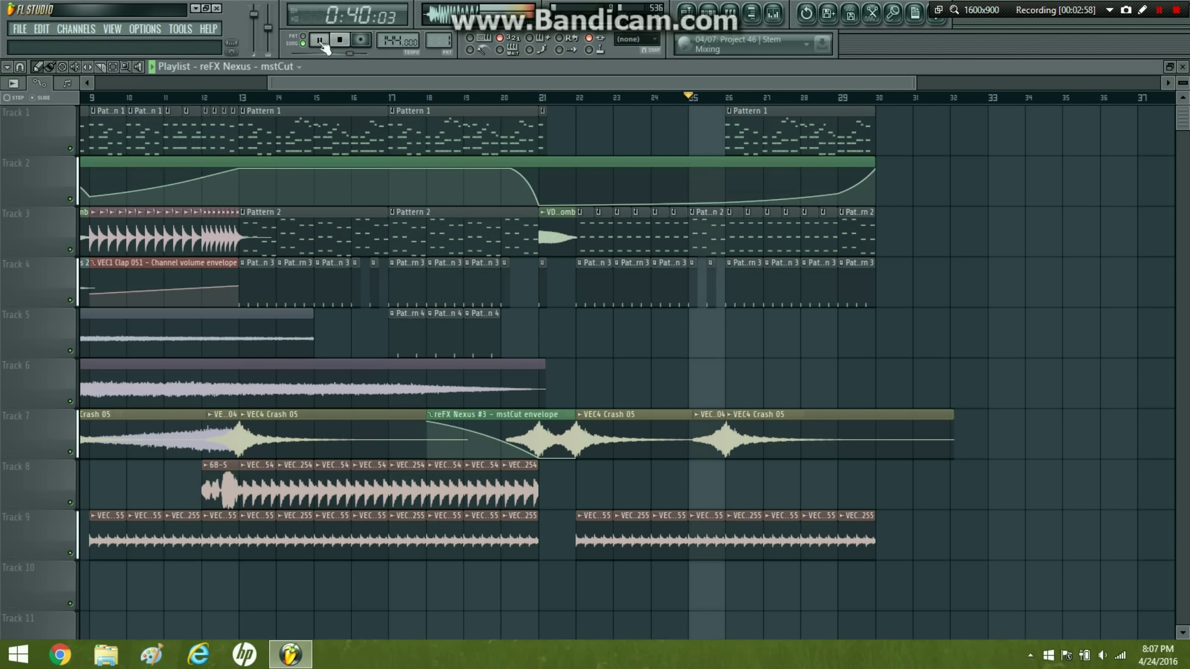
{"action": "left_click", "coordinate": [767, 119]}
{"action": "left_click", "coordinate": [939, 129]}
{"action": "right_click", "coordinate": [977, 123]}
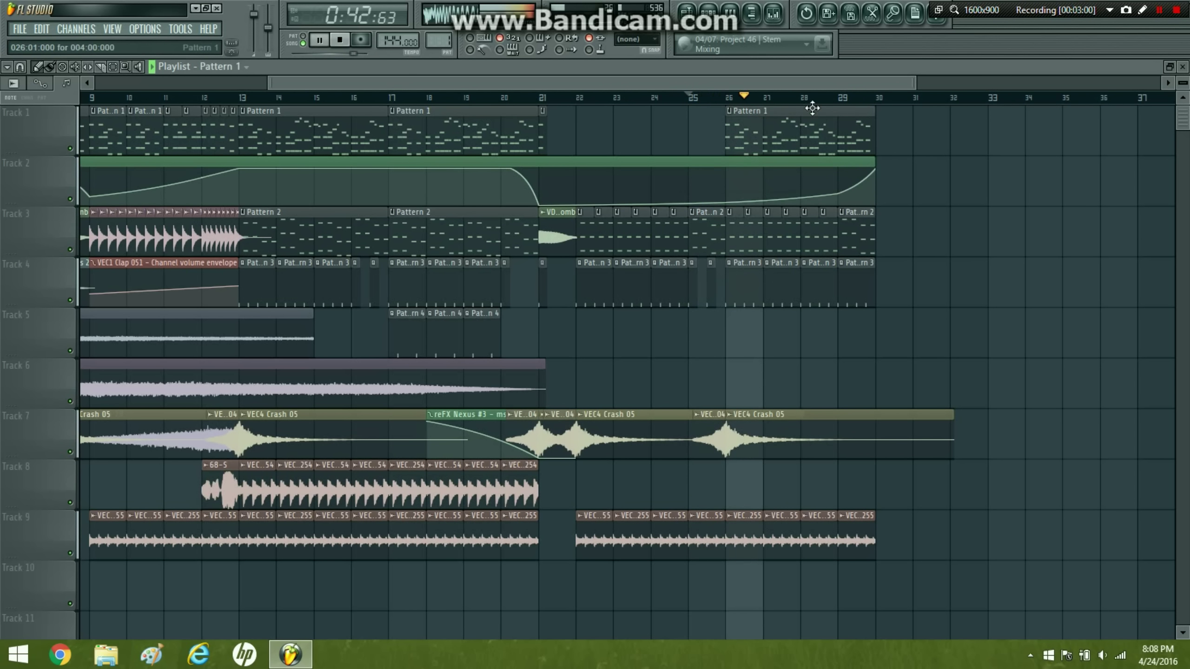
{"action": "left_click", "coordinate": [347, 43]}
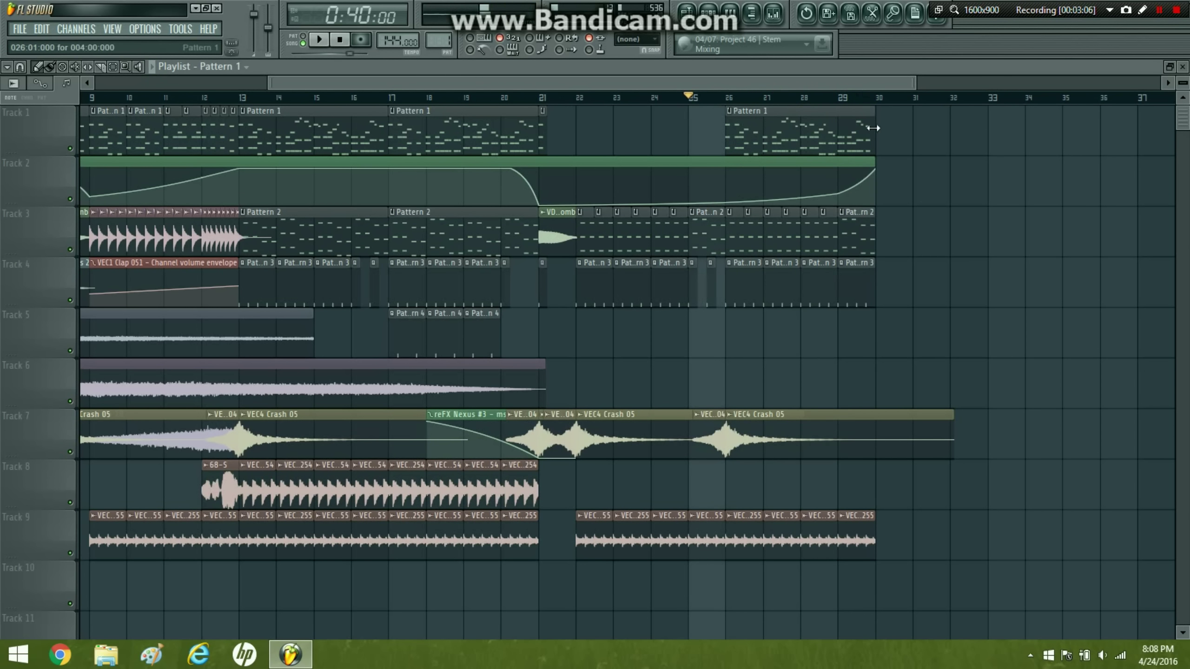
- Try a second four-bar Pattern 1 clip at bar 30 on Track 1 and play from bar 25
{"action": "left_click", "coordinate": [881, 127]}
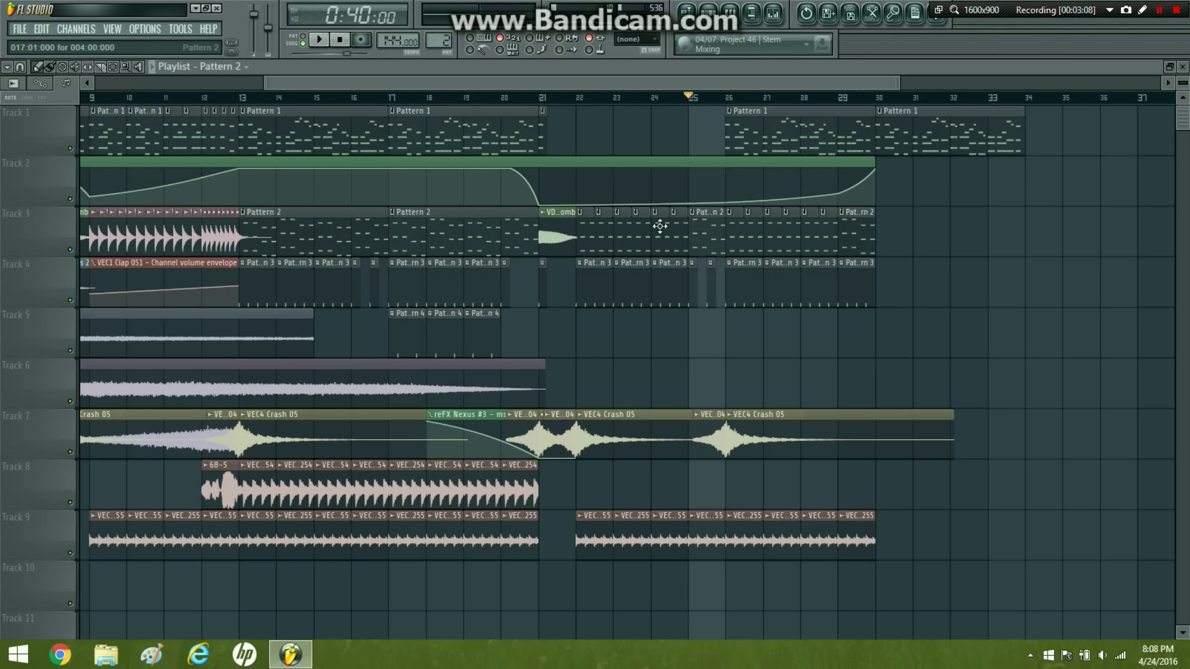
{"action": "left_click", "coordinate": [907, 147]}
{"action": "left_click", "coordinate": [914, 188]}
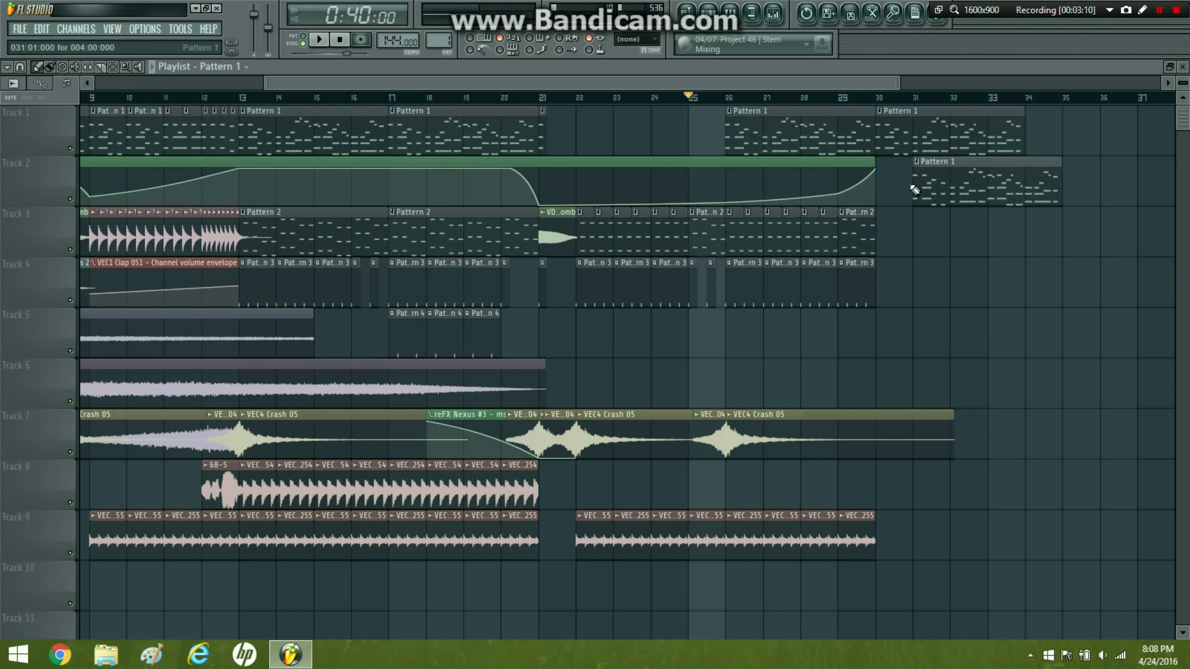
{"action": "right_click", "coordinate": [914, 188]}
{"action": "scroll", "coordinate": [675, 86], "scroll_direction": "right", "scroll_amount": 5}
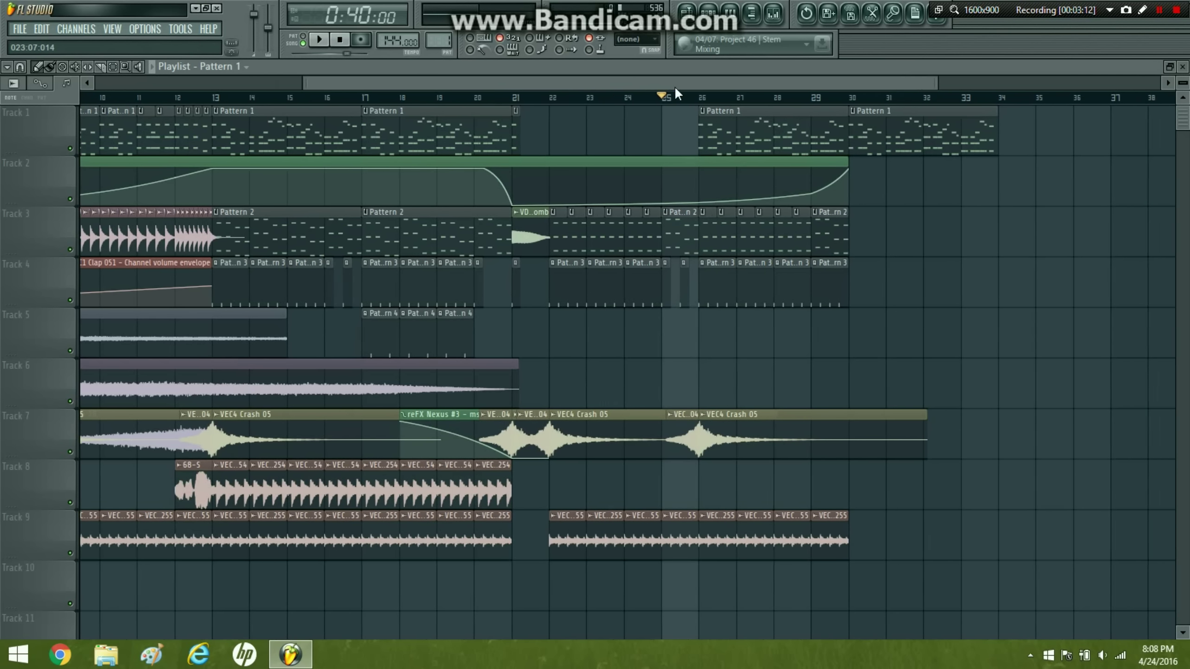
{"action": "key", "text": "space"}
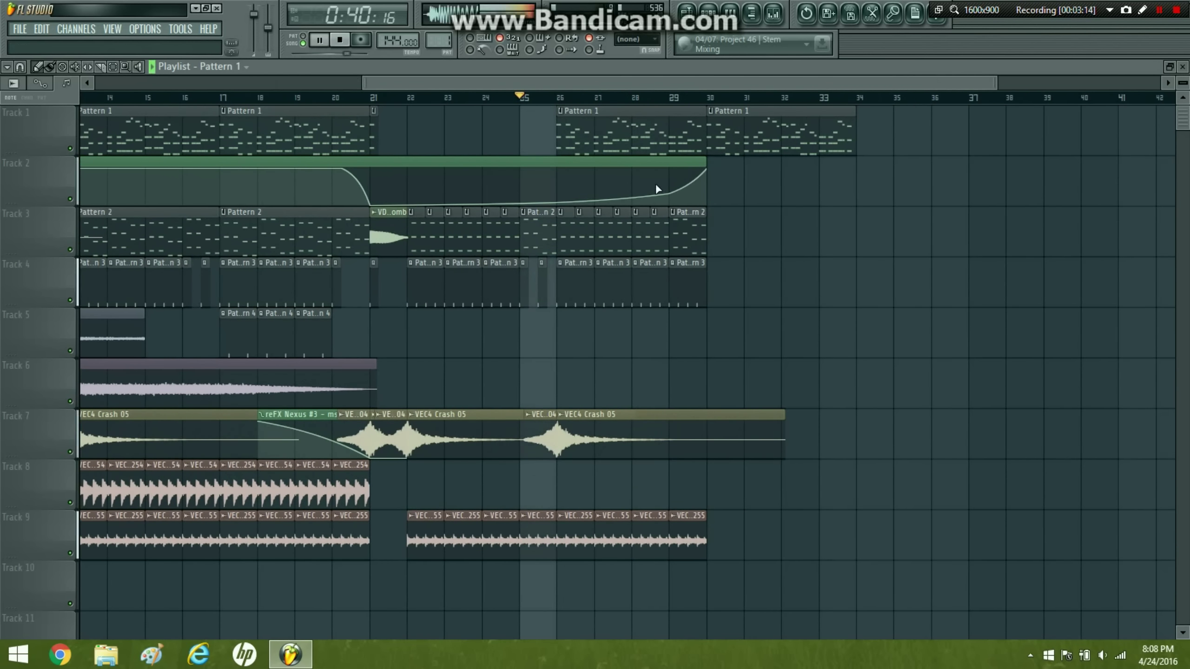
- Try a Pattern 3 clip at bar 30 on Track 4, remove it and the Pattern 1 clip at bar 30, and stop playback
{"action": "left_click", "coordinate": [767, 213]}
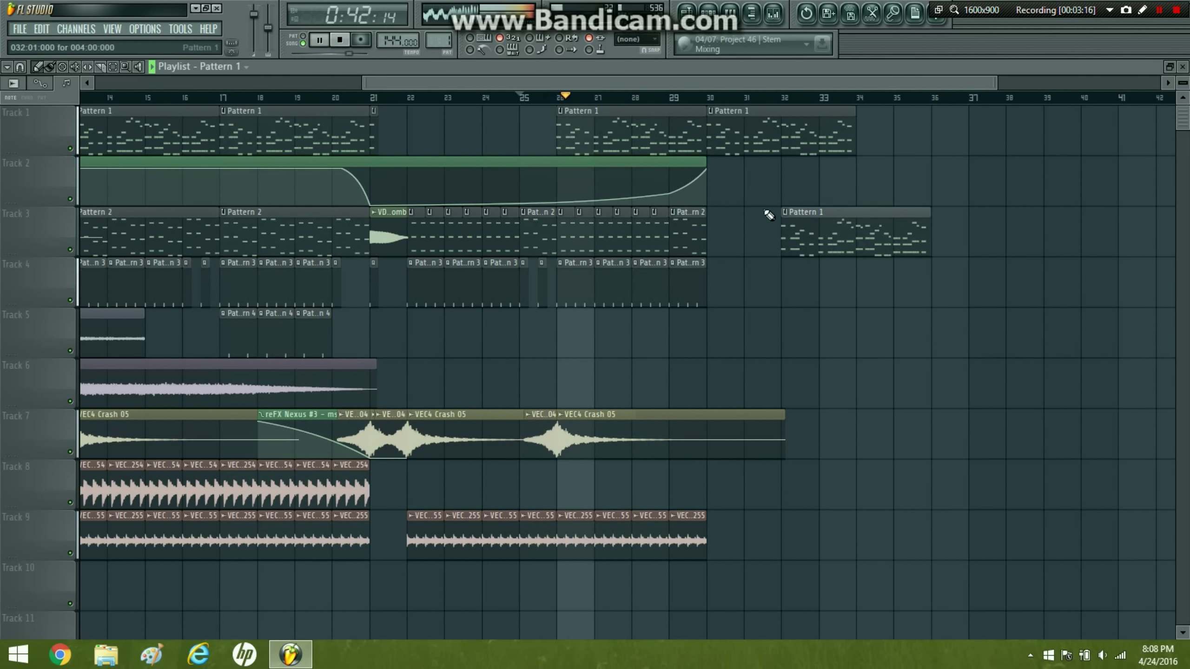
{"action": "right_click", "coordinate": [787, 212]}
{"action": "left_click", "coordinate": [769, 192]}
{"action": "right_click", "coordinate": [786, 193]}
{"action": "left_click", "coordinate": [696, 280]}
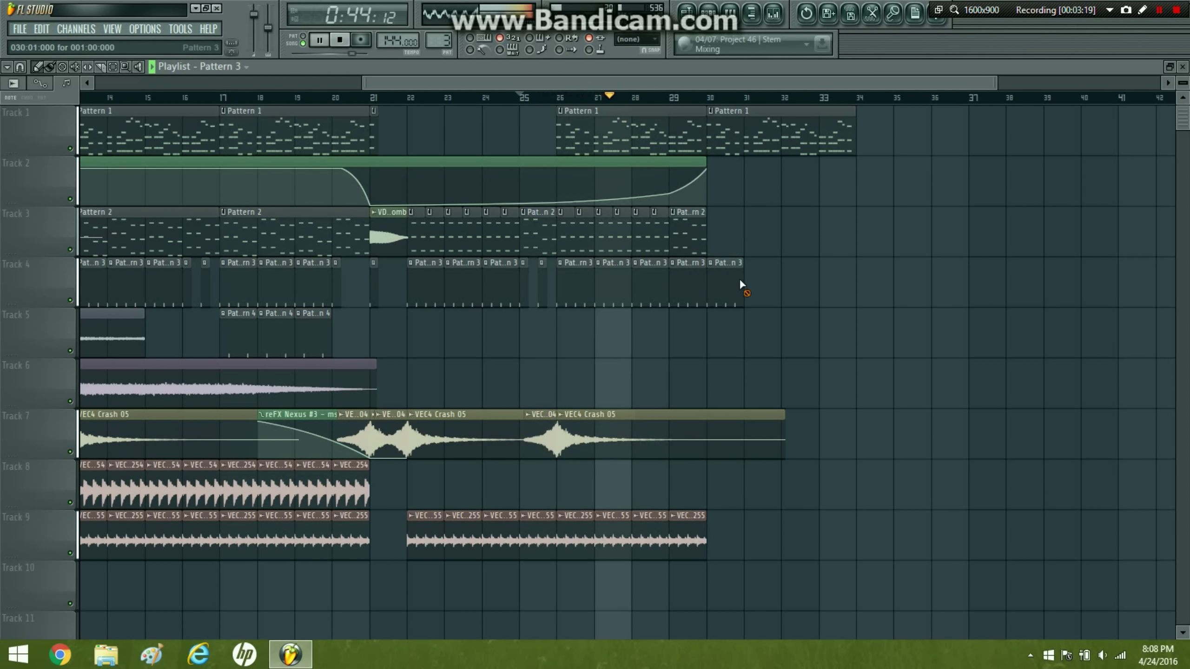
{"action": "right_click", "coordinate": [758, 133]}
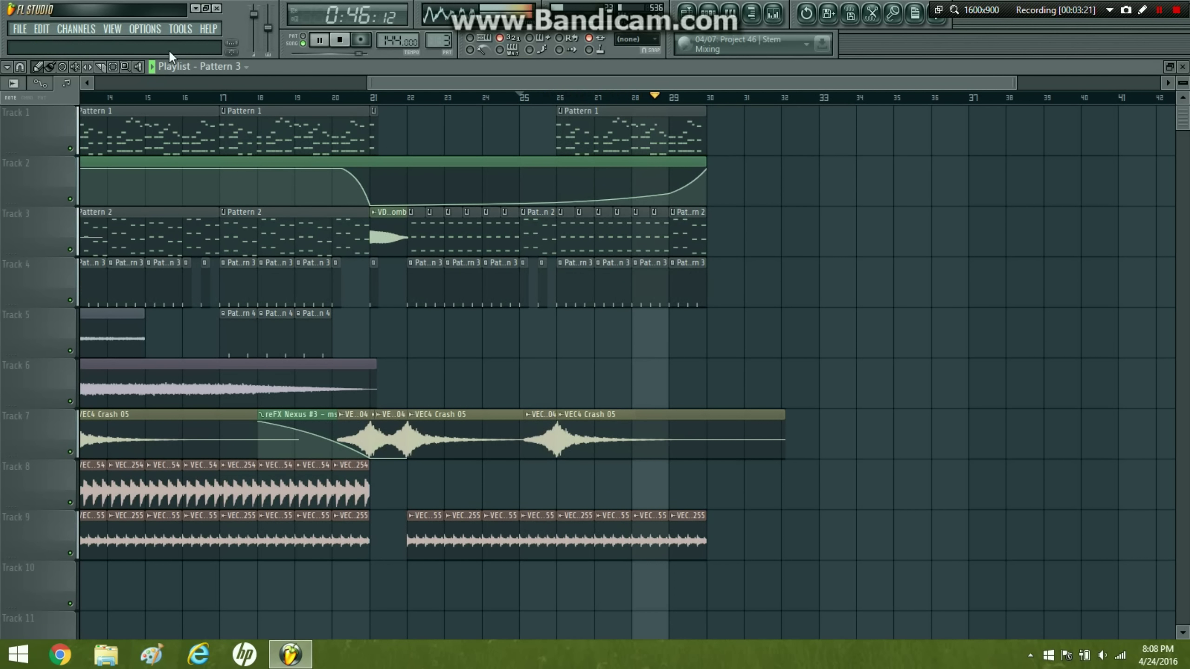
{"action": "left_click", "coordinate": [340, 40]}
- Rebuild Pattern 1 on Track 1 with one-bar clips at bars 25 and 29 and copied half-bar clips through bars 26 to 28
{"action": "left_click", "coordinate": [649, 138]}
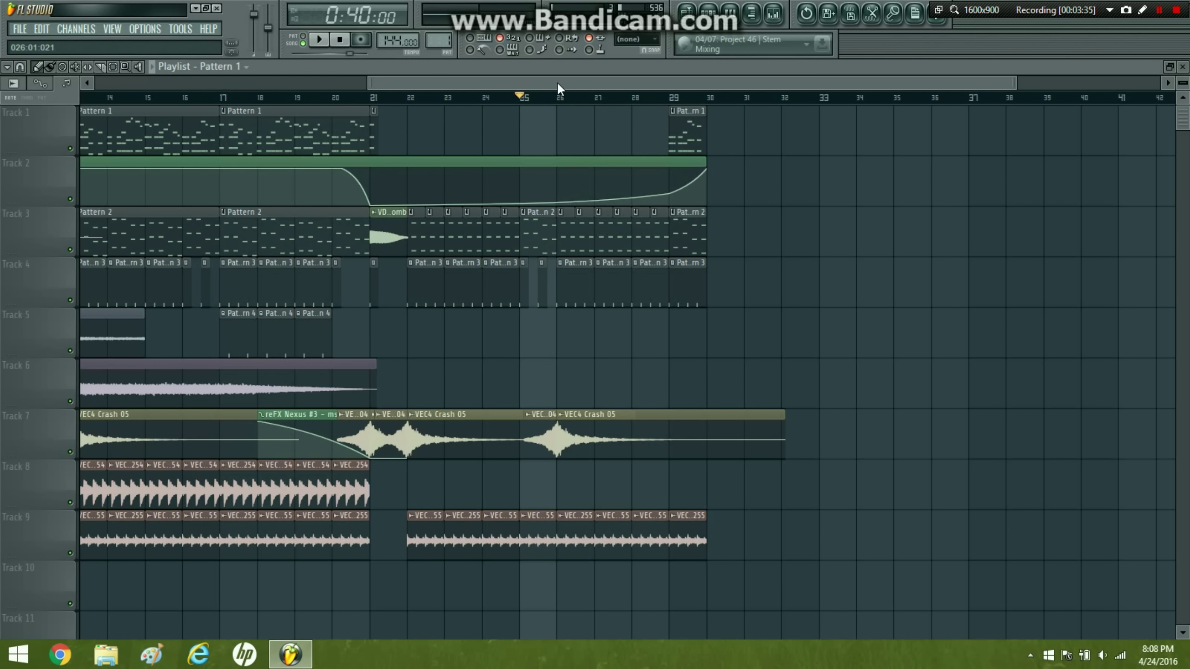
{"action": "scroll", "coordinate": [544, 117], "scroll_direction": "left", "scroll_amount": 5}
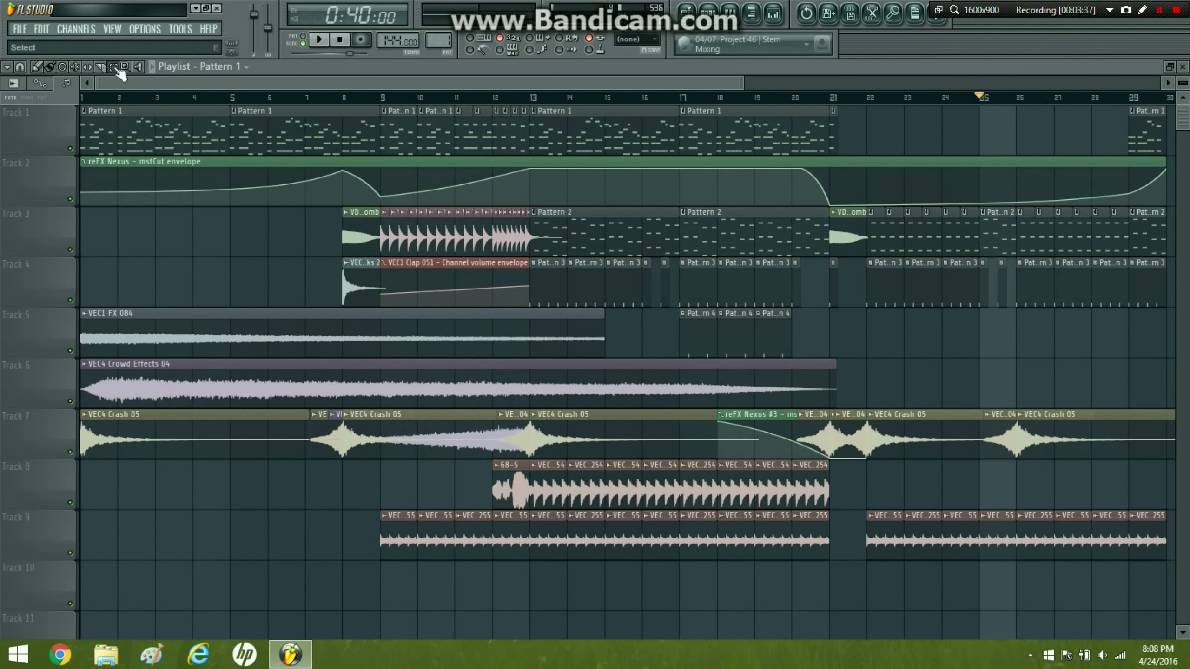
{"action": "left_click_drag", "start_coordinate": [478, 125], "coordinate": [1090, 131]}
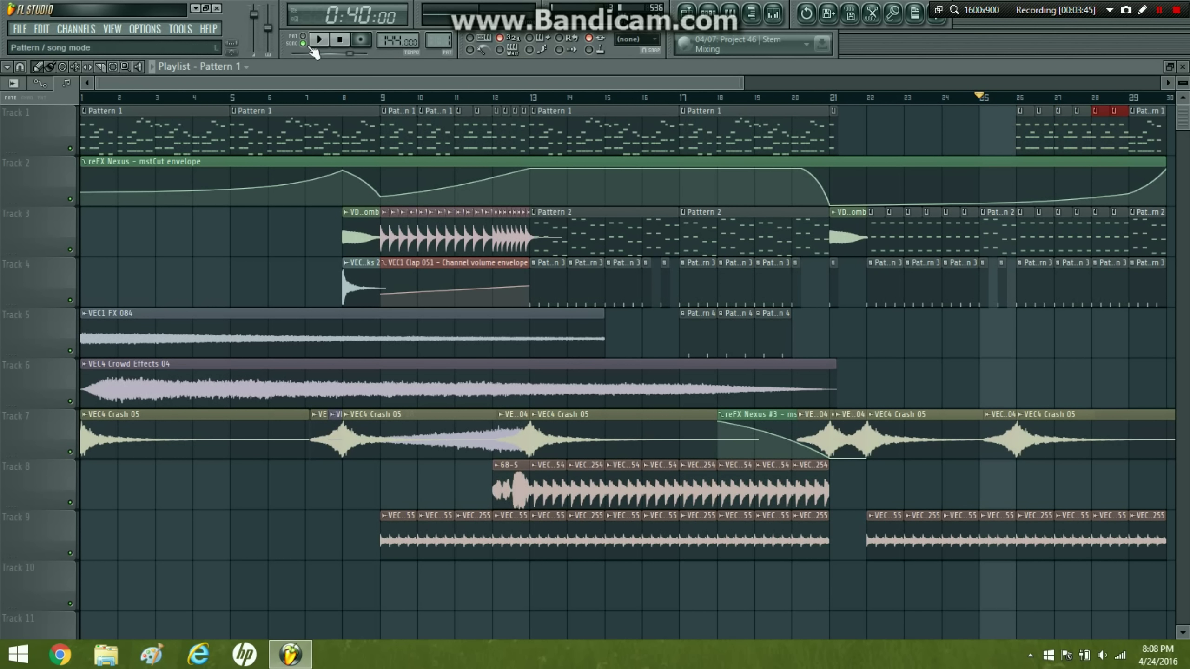
{"action": "left_click", "coordinate": [319, 41]}
{"action": "left_click", "coordinate": [984, 135]}
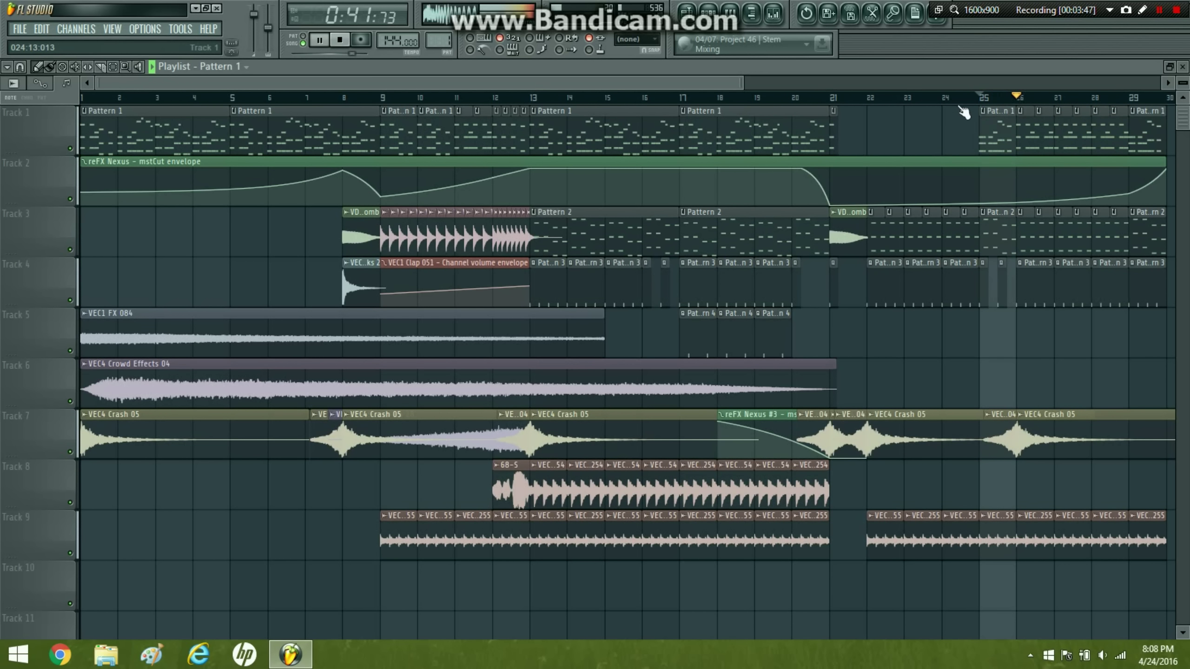
- Play the song from bar 24 to hear the chopped Pattern 1 section
{"action": "left_click_drag", "start_coordinate": [672, 87], "coordinate": [878, 99]}
{"action": "left_click", "coordinate": [893, 122]}
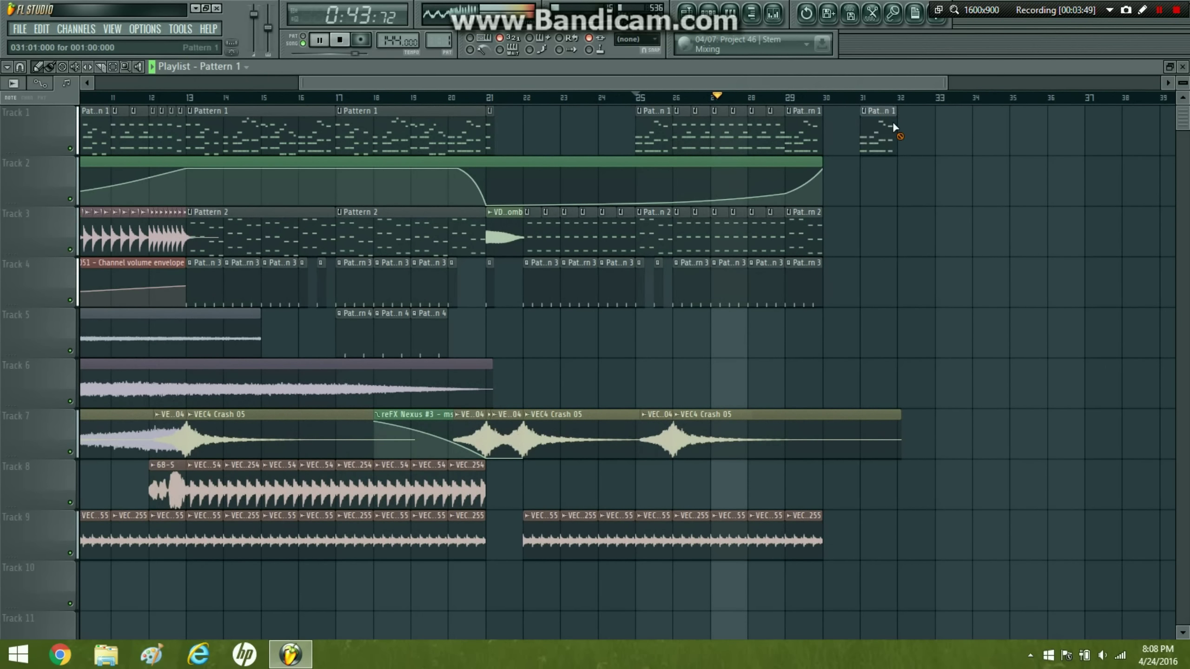
{"action": "right_click", "coordinate": [892, 123]}
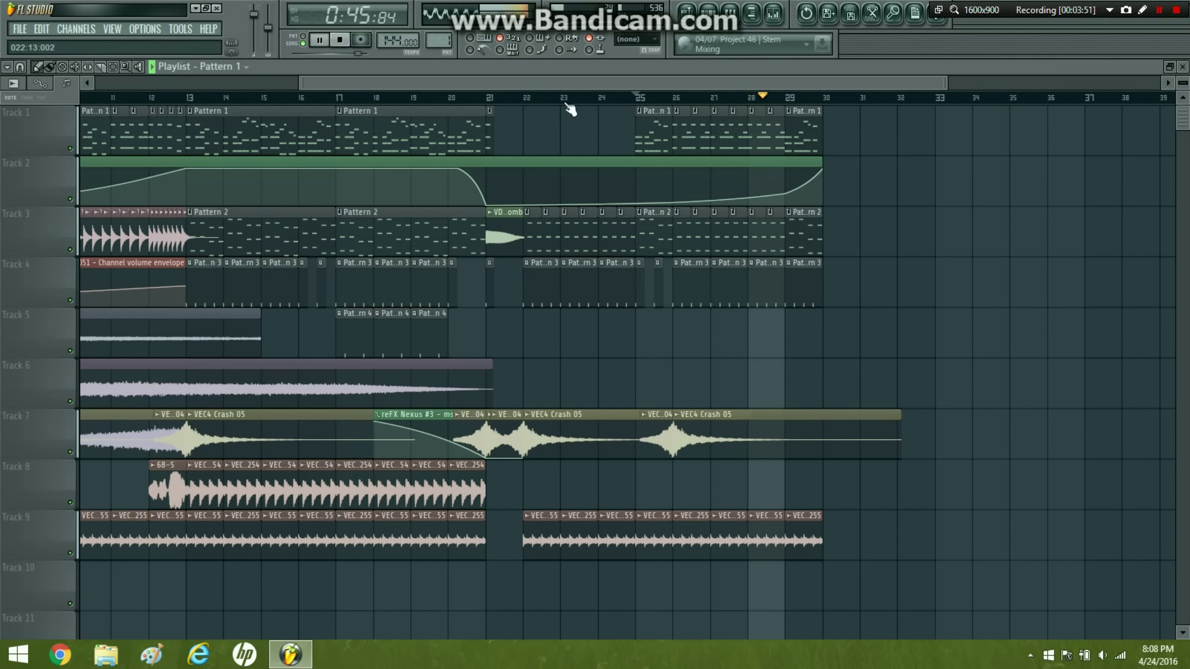
{"action": "left_click", "coordinate": [602, 97]}
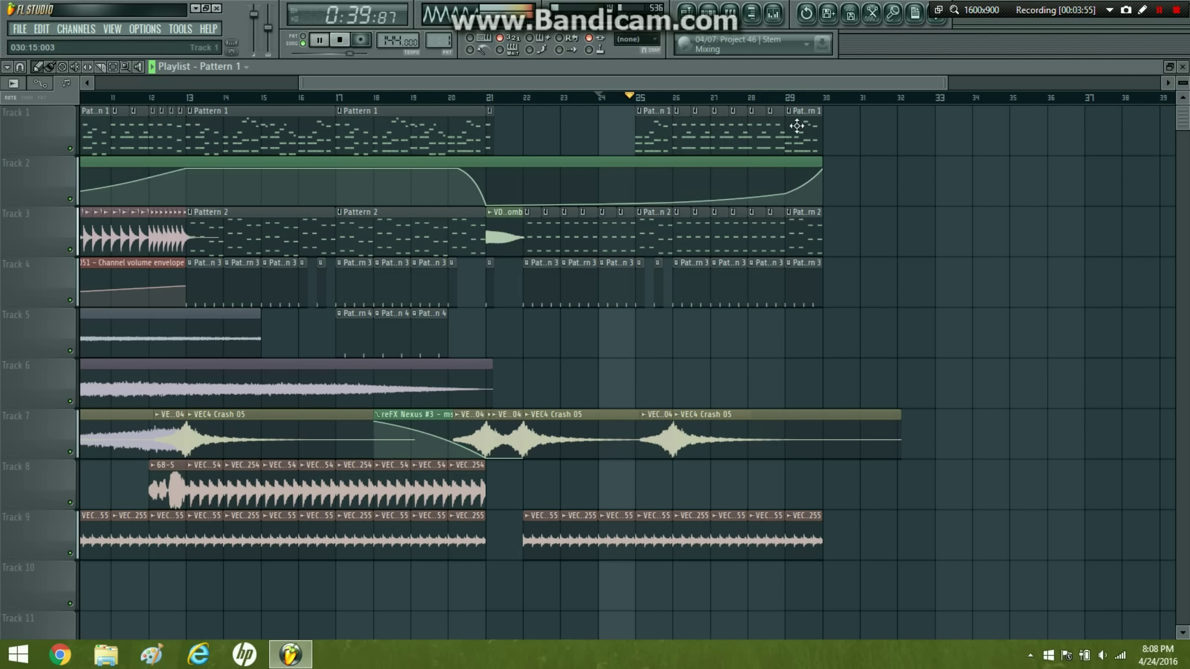
- Stop playback and copy the bar 21 impact clip on Track 3 and short Pattern 3 clip on Track 4 to bar 30
{"action": "left_click", "coordinate": [344, 46]}
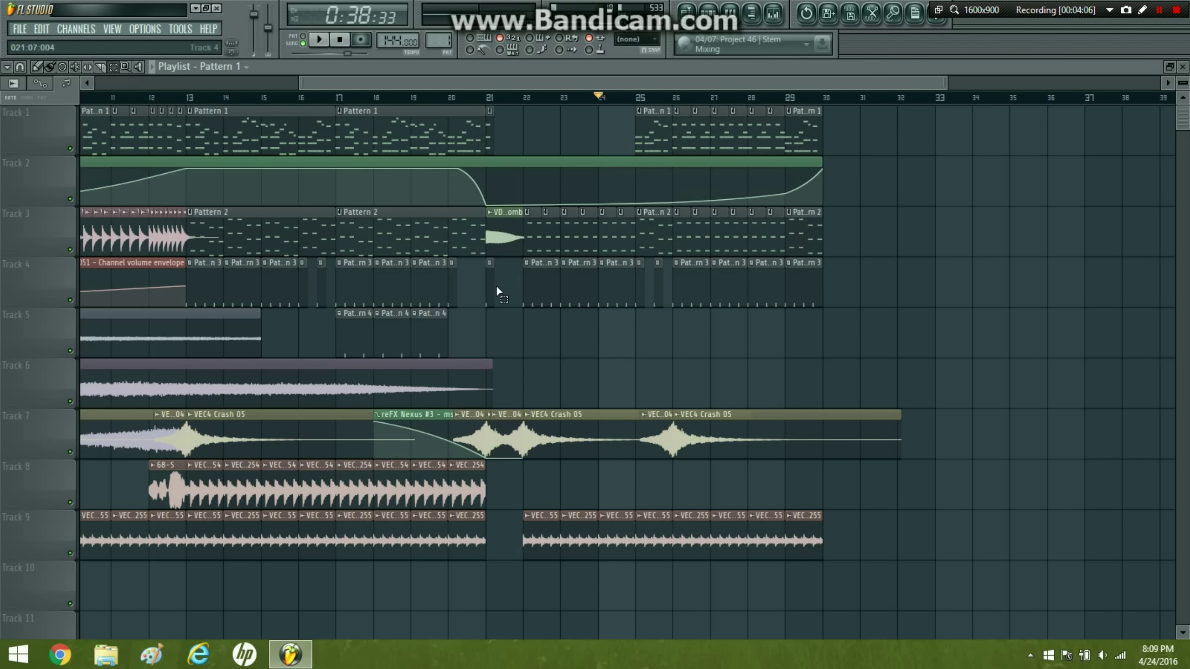
{"action": "left_click_drag", "start_coordinate": [491, 289], "coordinate": [851, 220]}
{"action": "left_click", "coordinate": [869, 152]}
{"action": "right_click", "coordinate": [902, 153]}
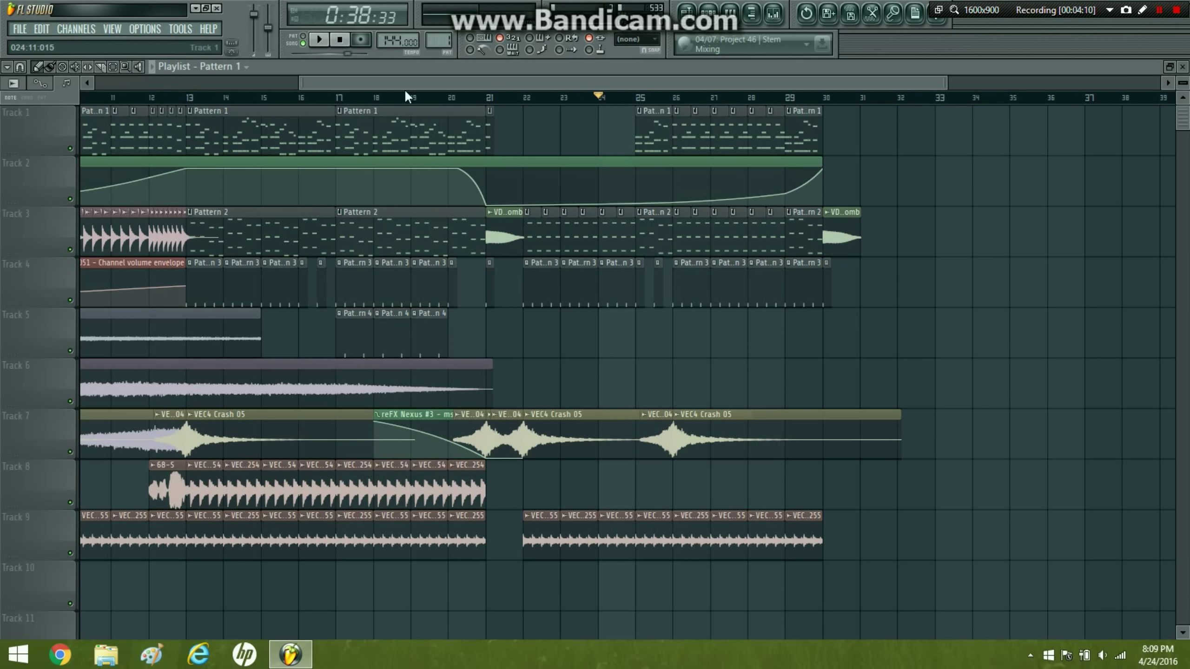
- Play the song from bar 29 to hear the transition into bar 30, and stop playback
{"action": "left_click", "coordinate": [317, 43]}
{"action": "left_click_drag", "start_coordinate": [347, 53], "coordinate": [359, 53]}
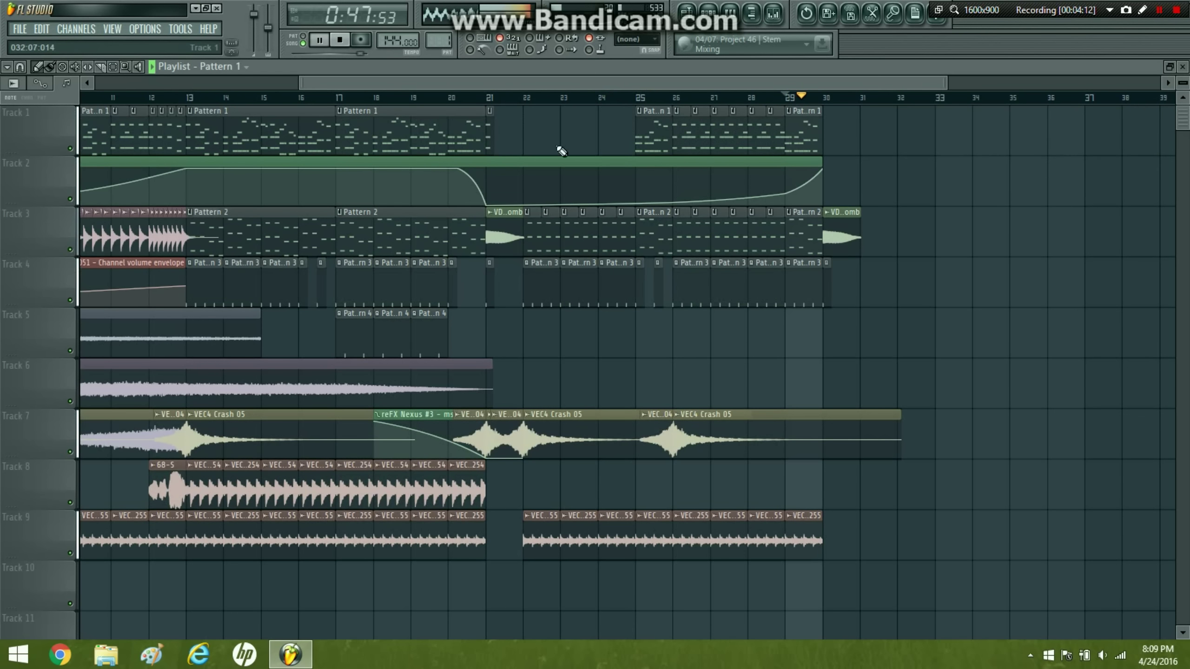
{"action": "left_click", "coordinate": [346, 41]}
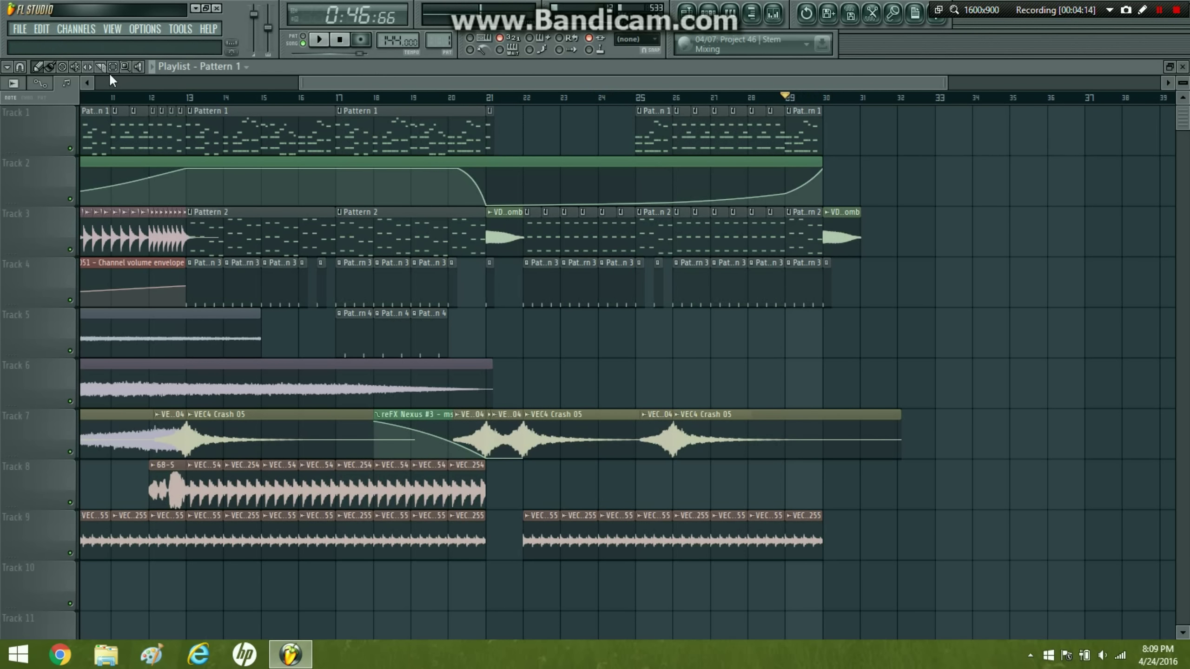
- Duplicate the last crash swell and VEC4 Crash 05 pair on Track 7 four bars on, at bars 29 and 30
{"action": "left_click_drag", "start_coordinate": [669, 424], "coordinate": [563, 398]}
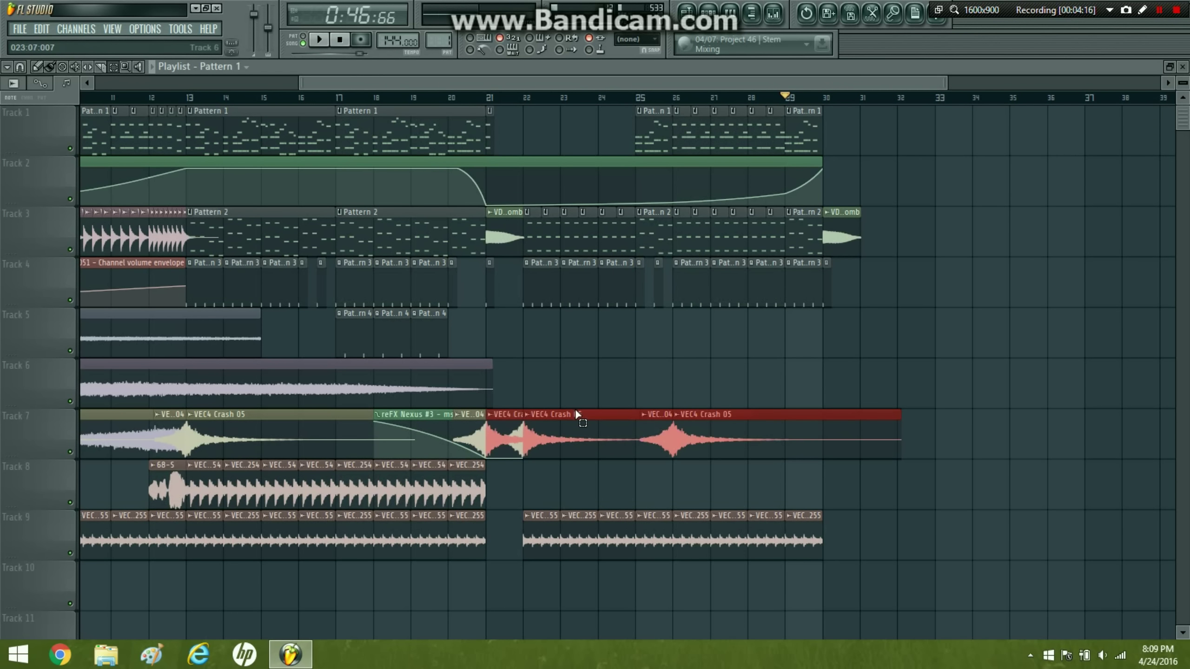
{"action": "left_click", "coordinate": [575, 409], "text": "ctrl+shift"}
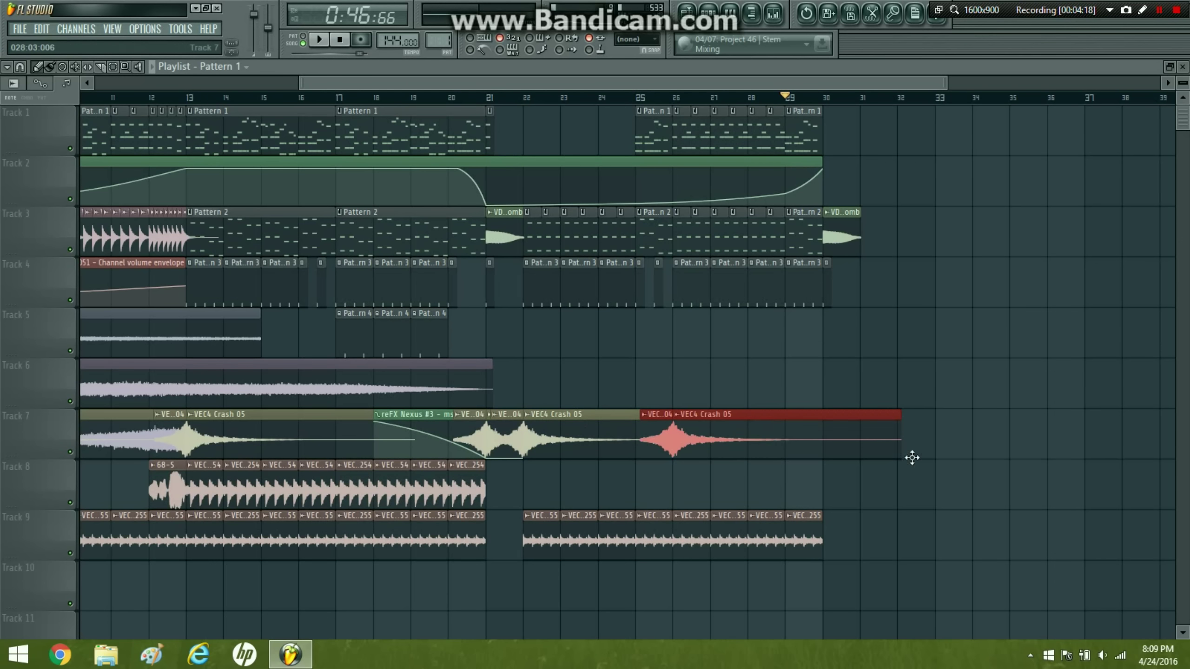
{"action": "key", "text": "ctrl+b"}
{"action": "left_click", "coordinate": [951, 336]}
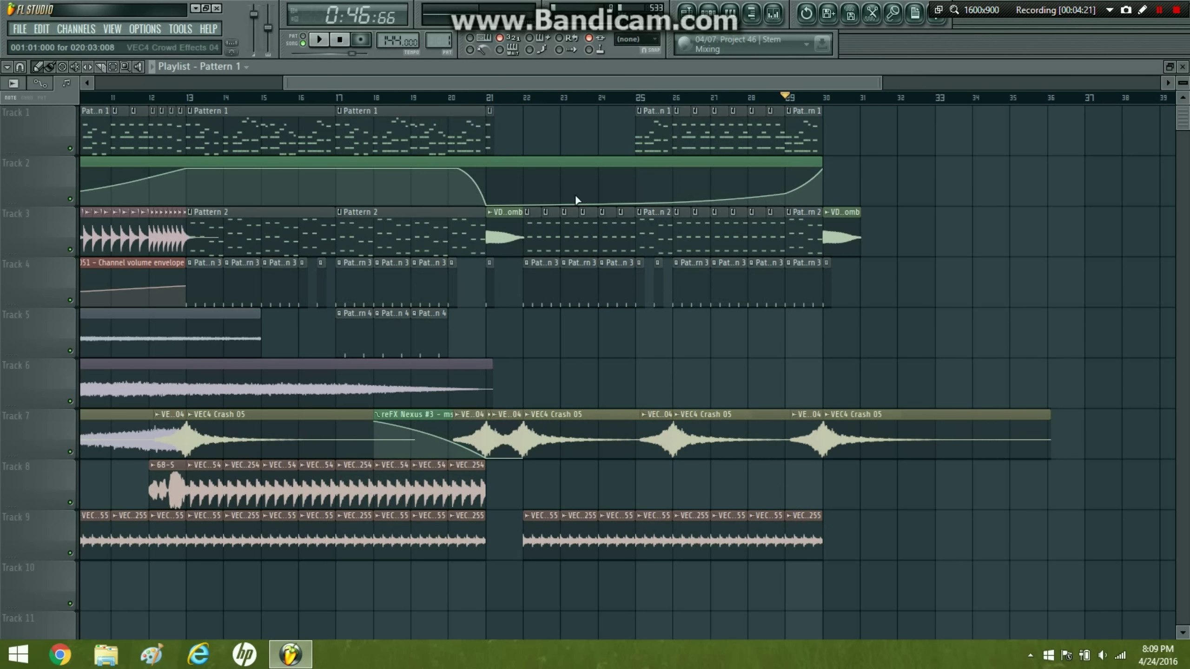
- Place VEC1 FX 084 clips at bars 22 and 30 on Track 5 and play from bar 29
{"action": "left_click_drag", "start_coordinate": [526, 84], "coordinate": [329, 89]}
{"action": "left_click_drag", "start_coordinate": [206, 339], "coordinate": [1145, 322]}
{"action": "left_click", "coordinate": [328, 40]}
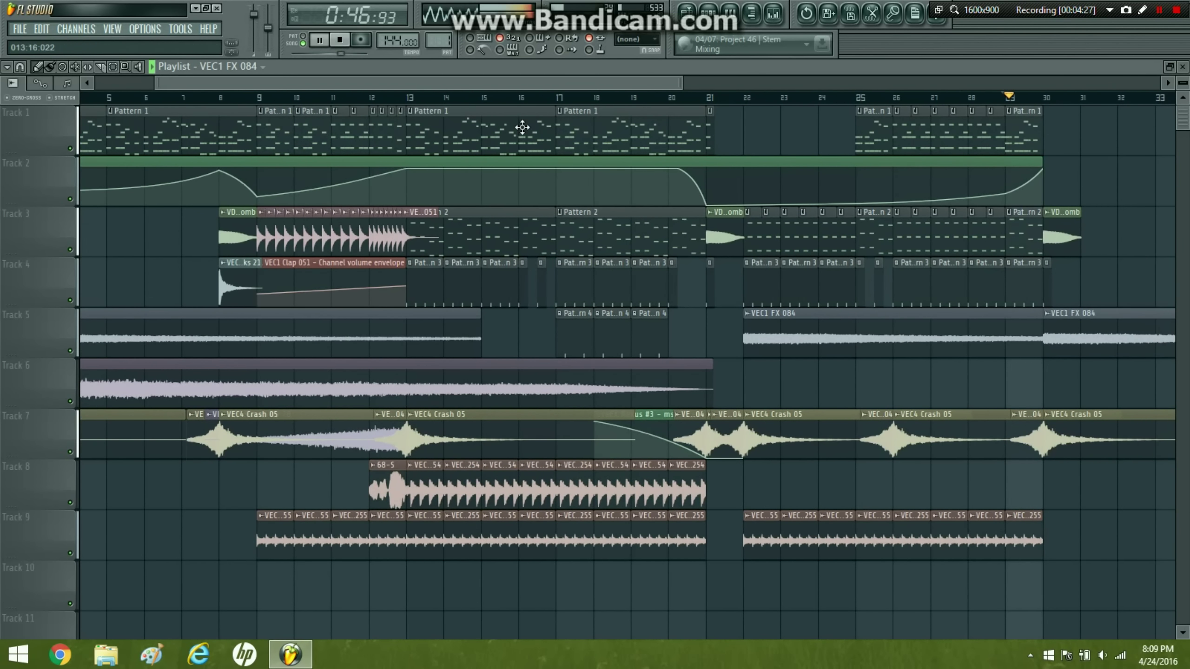
{"action": "left_click", "coordinate": [947, 176]}
{"action": "right_click", "coordinate": [947, 174]}
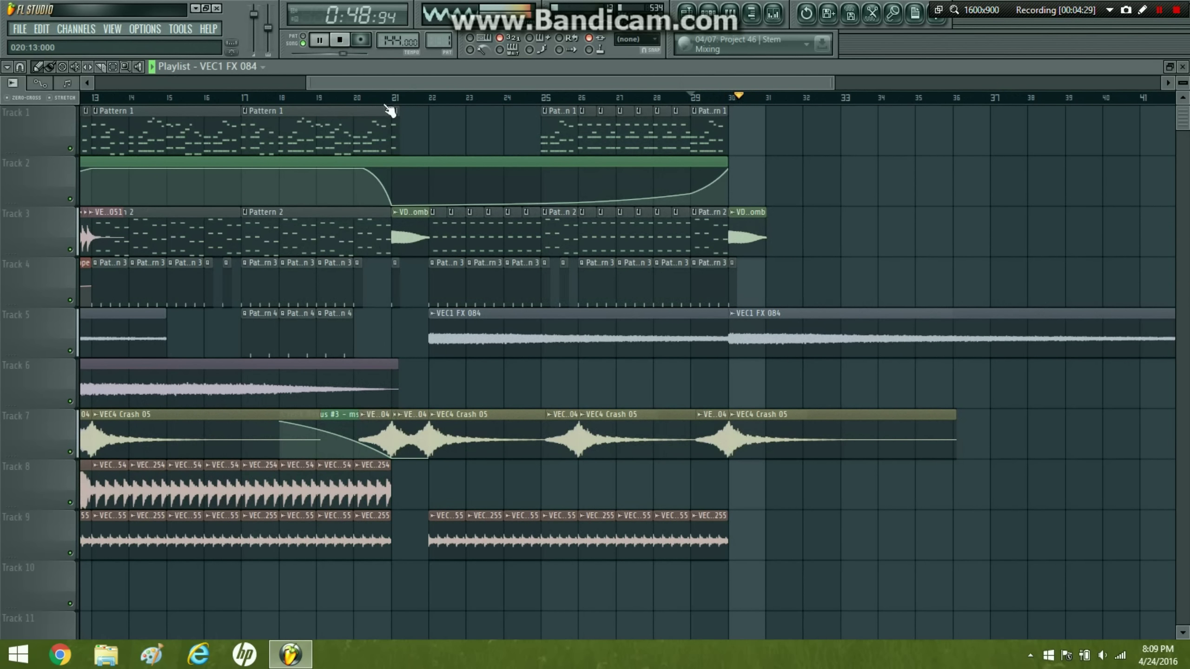
- Play the song from bar 21 to hear the section with the added effects, and stop playback
{"action": "left_click", "coordinate": [393, 98]}
{"action": "left_click", "coordinate": [946, 151]}
{"action": "right_click", "coordinate": [946, 152]}
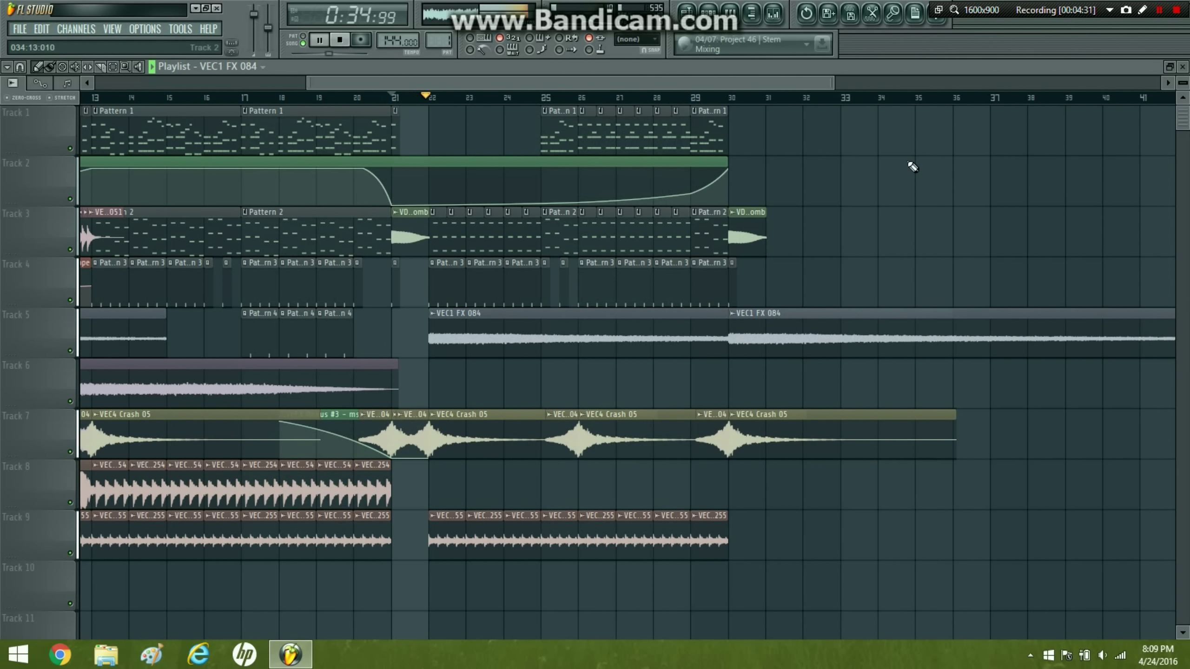
{"action": "left_click", "coordinate": [815, 149]}
{"action": "right_click", "coordinate": [816, 149]}
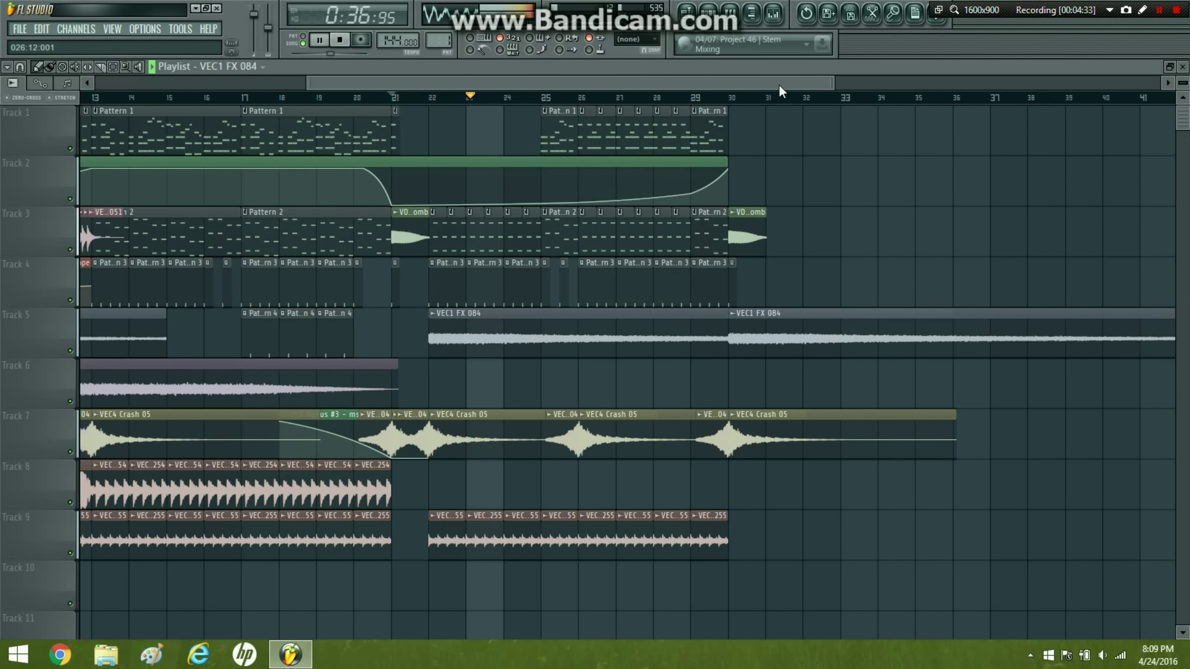
{"action": "left_click_drag", "start_coordinate": [833, 83], "coordinate": [1031, 83]}
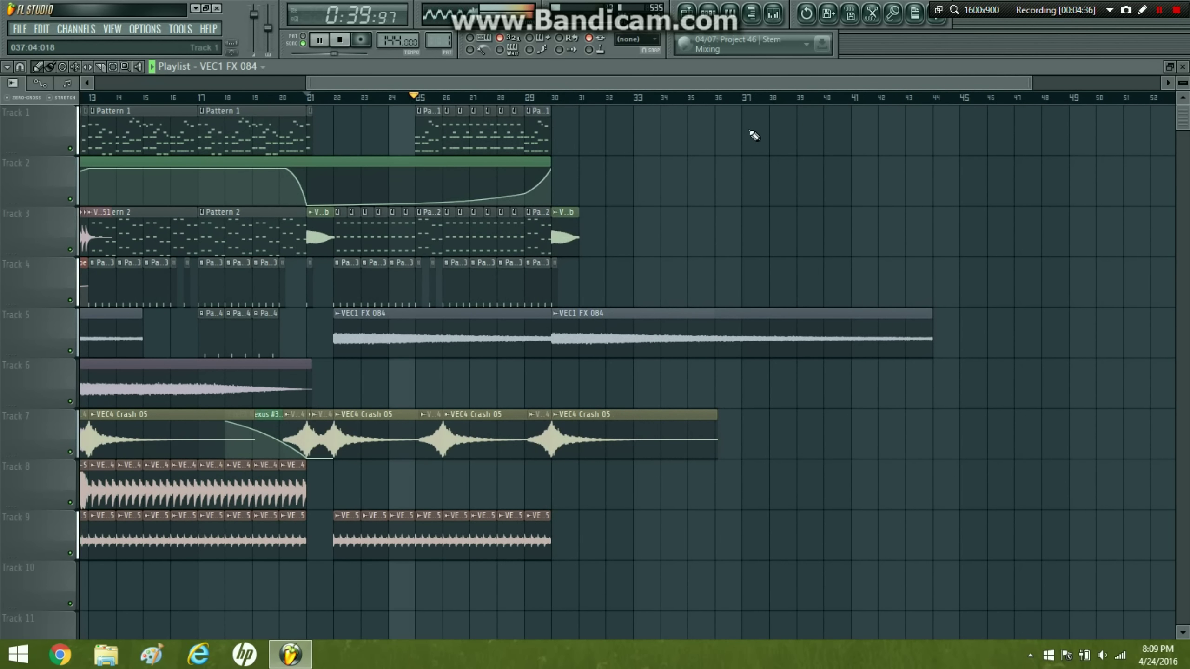
{"action": "left_click", "coordinate": [342, 40]}
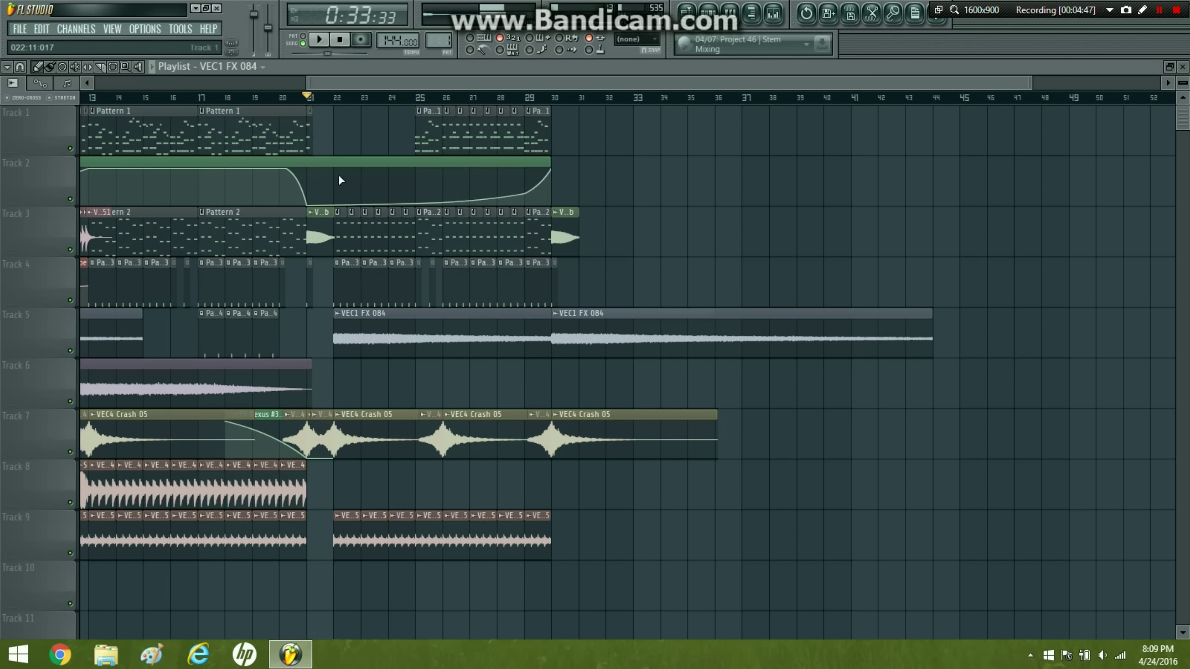
- Add a four-bar Pattern 1 clip at bar 30 on Track 1 and extend the Track 2 filter automation to bar 34, dropping sharply at bar 30
{"action": "left_click", "coordinate": [242, 135]}
{"action": "left_click", "coordinate": [552, 133]}
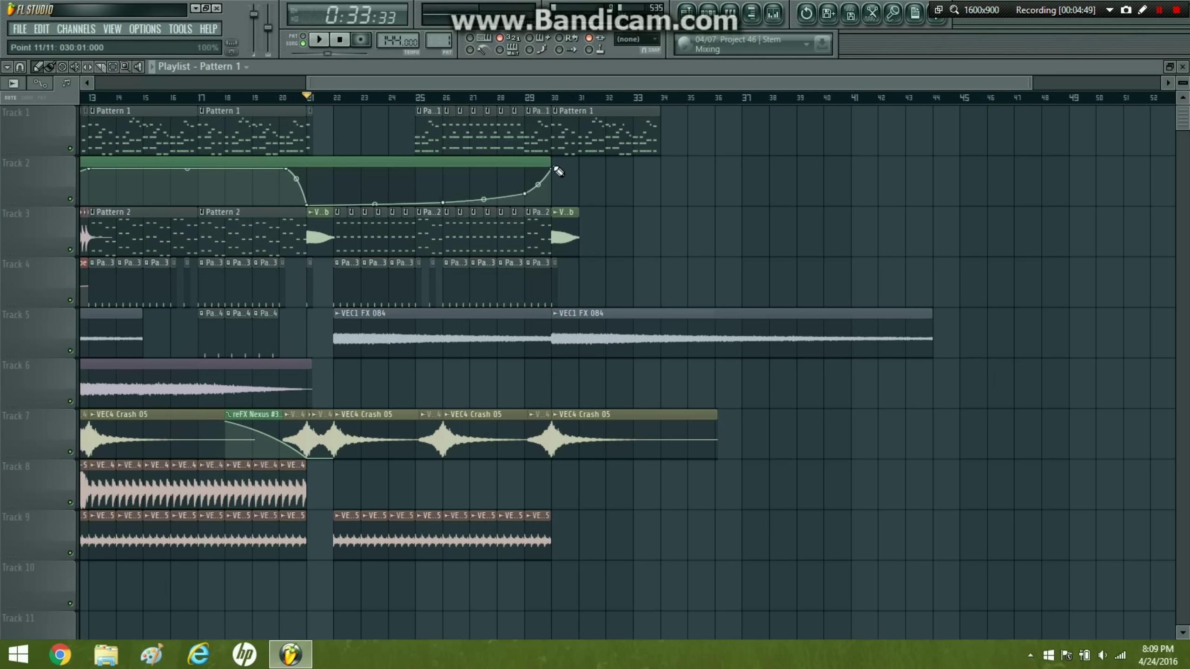
{"action": "left_click_drag", "start_coordinate": [549, 161], "coordinate": [660, 161]}
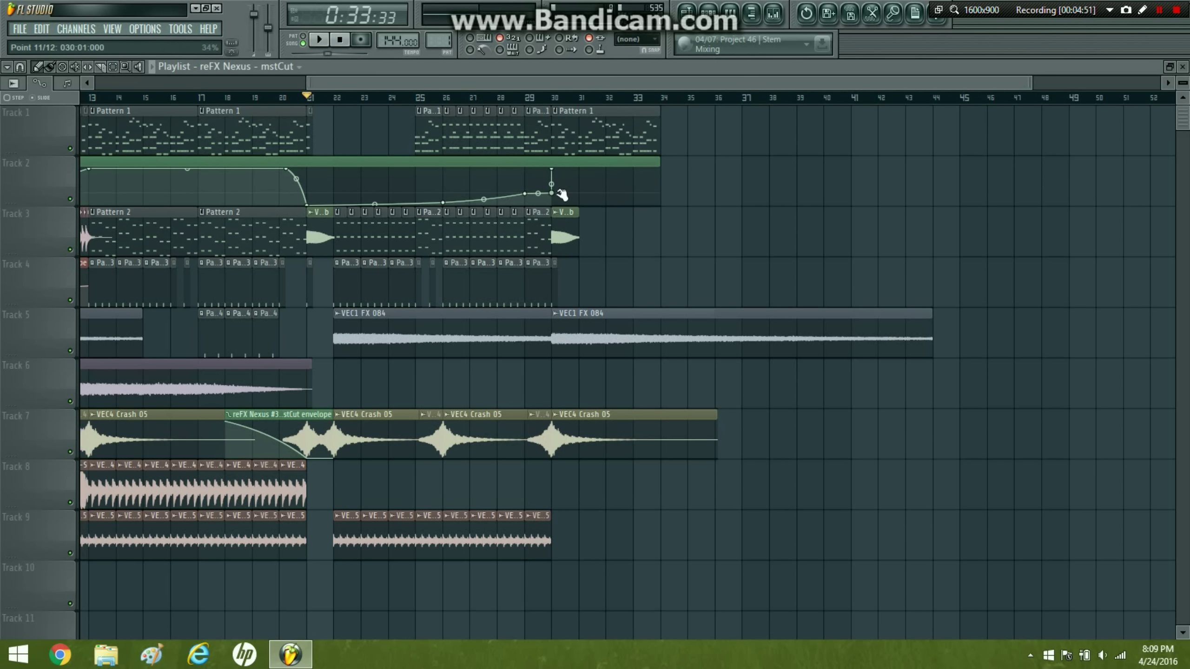
{"action": "key", "text": "ctrl+z"}
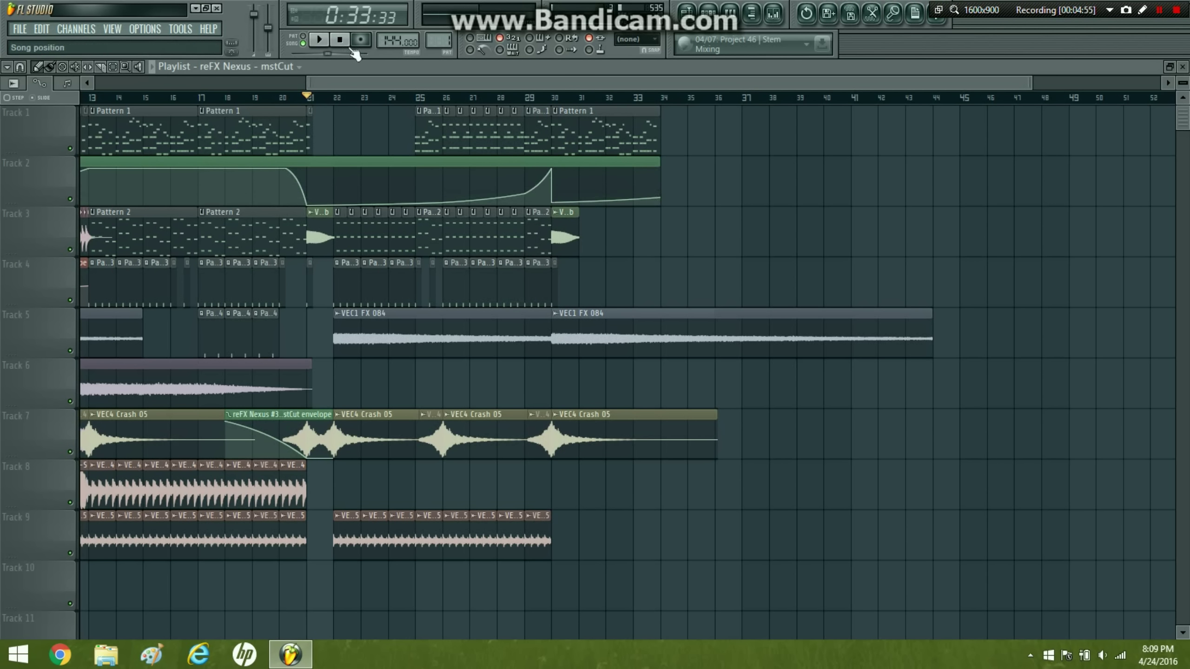
- Add another four-bar Pattern 1 clip at bar 34 on Track 1 while playing the song from bar 30
{"action": "left_click", "coordinate": [319, 39]}
{"action": "left_click", "coordinate": [568, 119]}
{"action": "left_click", "coordinate": [552, 97]}
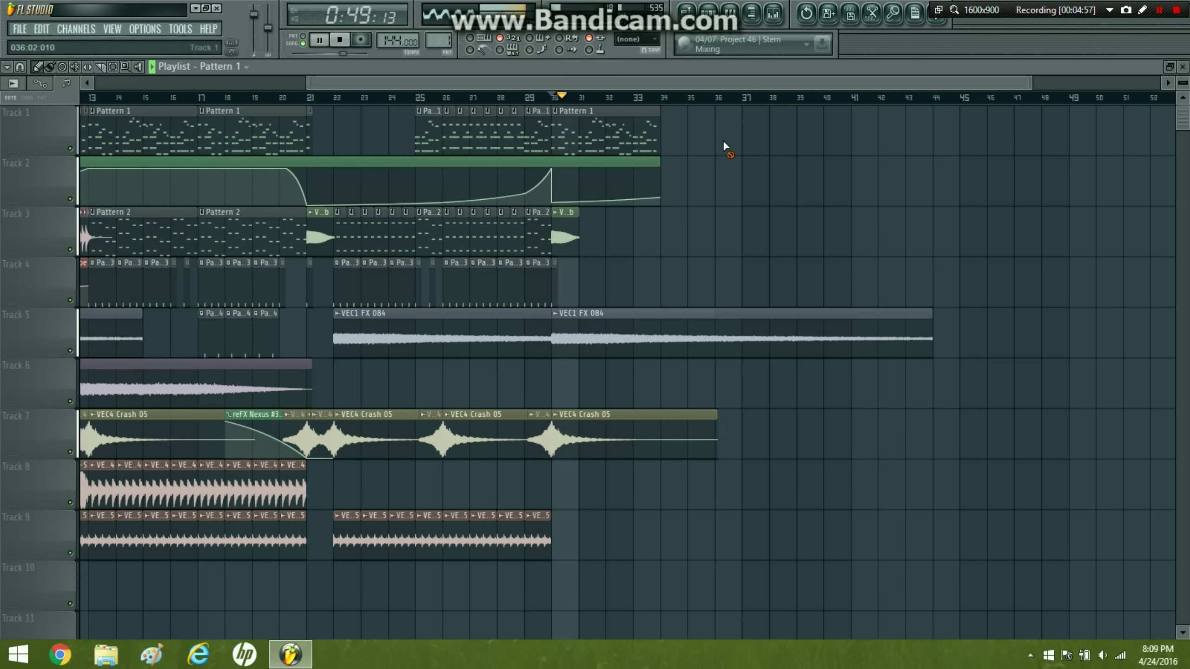
{"action": "left_click", "coordinate": [682, 128]}
{"action": "left_click", "coordinate": [781, 124]}
{"action": "right_click", "coordinate": [781, 125]}
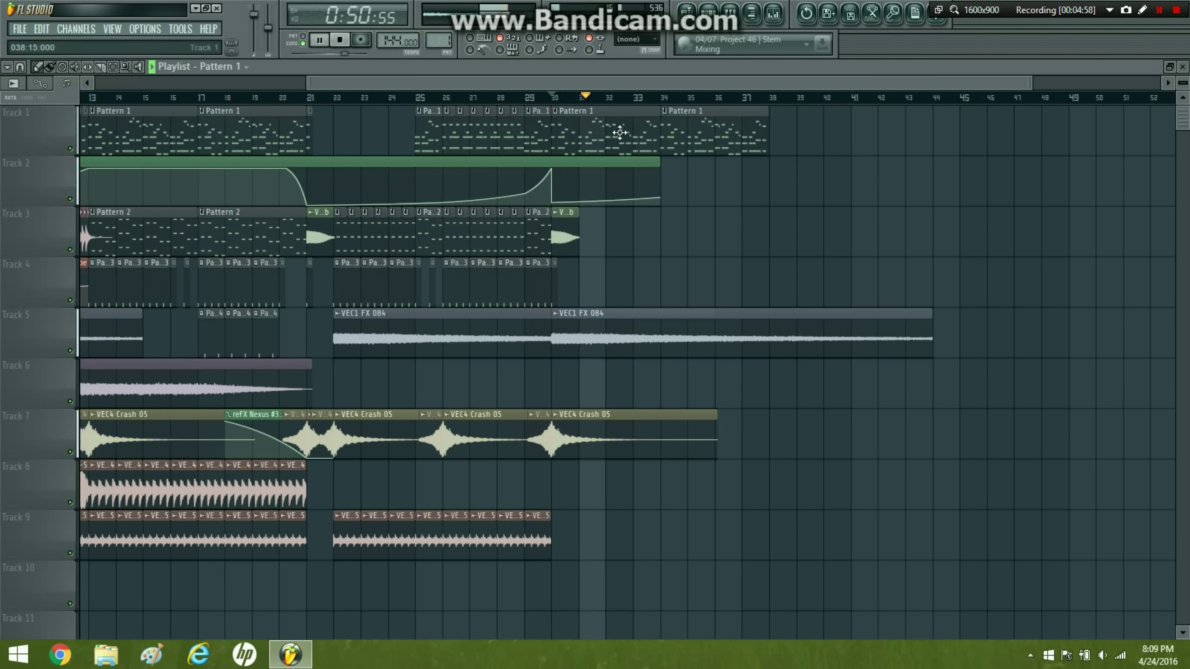
{"action": "left_click", "coordinate": [341, 41]}
{"action": "left_click", "coordinate": [320, 43]}
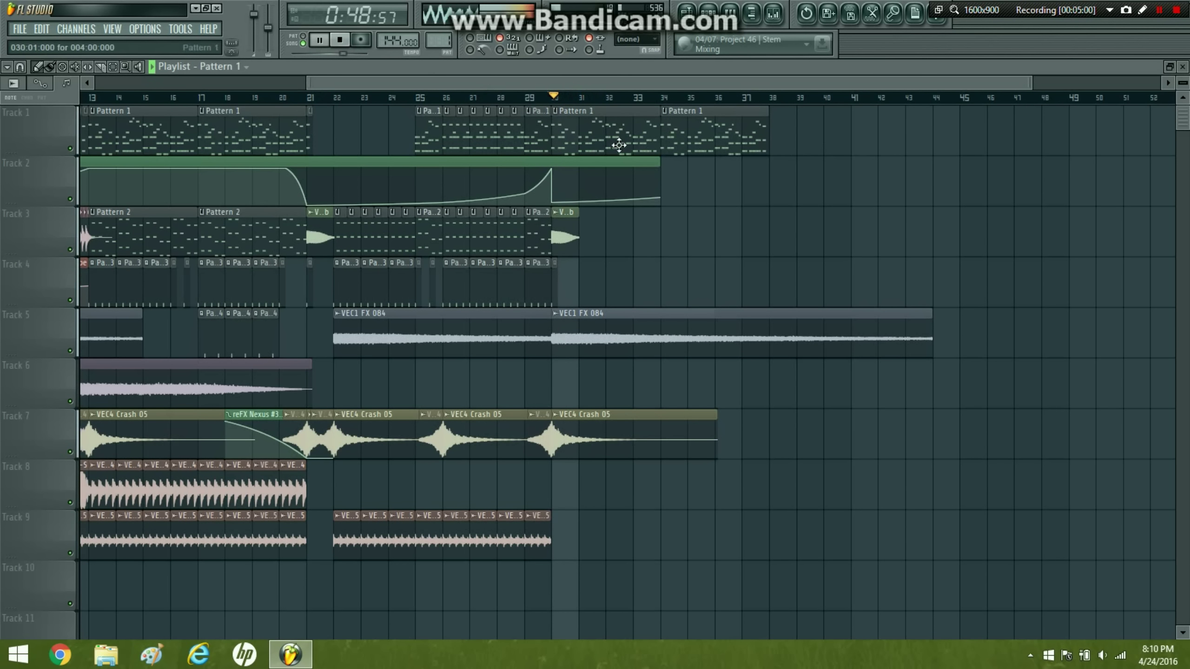
- Extend the Track 2 filter automation to bar 39, curving it up to a peak at bar 38, and play from bar 33
{"action": "right_click", "coordinate": [658, 180]}
{"action": "mouse_move", "coordinate": [654, 181]}
{"action": "left_mouse_down"}
{"action": "mouse_move", "coordinate": [661, 198]}
{"action": "mouse_move", "coordinate": [671, 165]}
{"action": "left_mouse_up"}
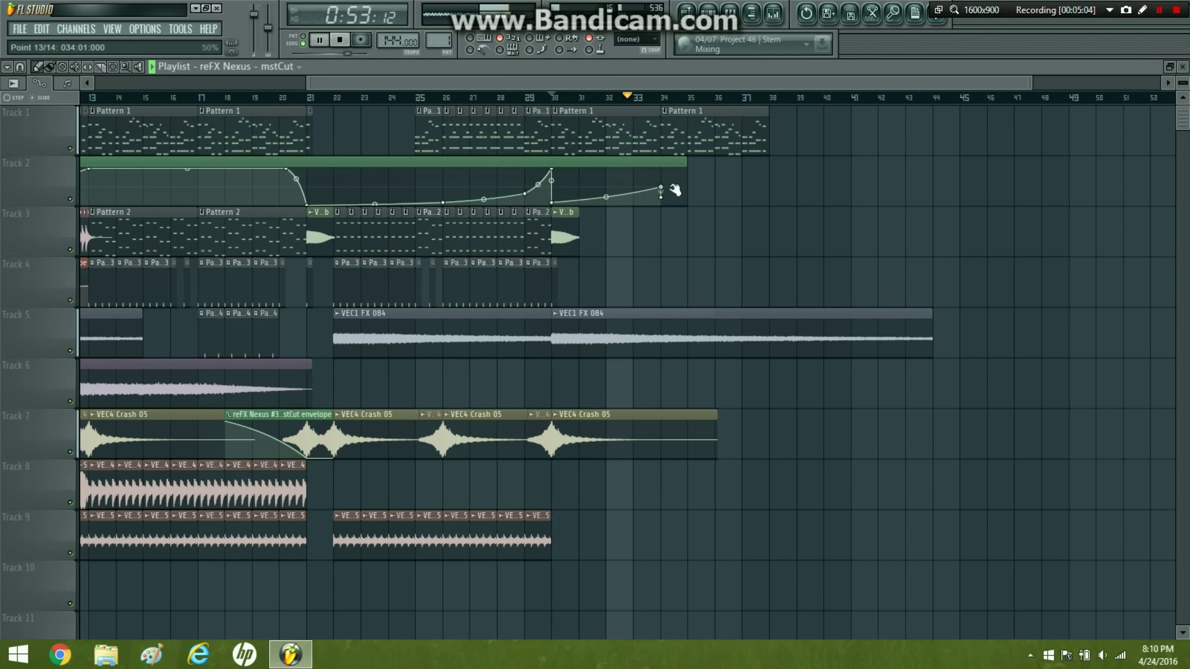
{"action": "key", "text": "ctrl+z"}
{"action": "right_click", "coordinate": [683, 168]}
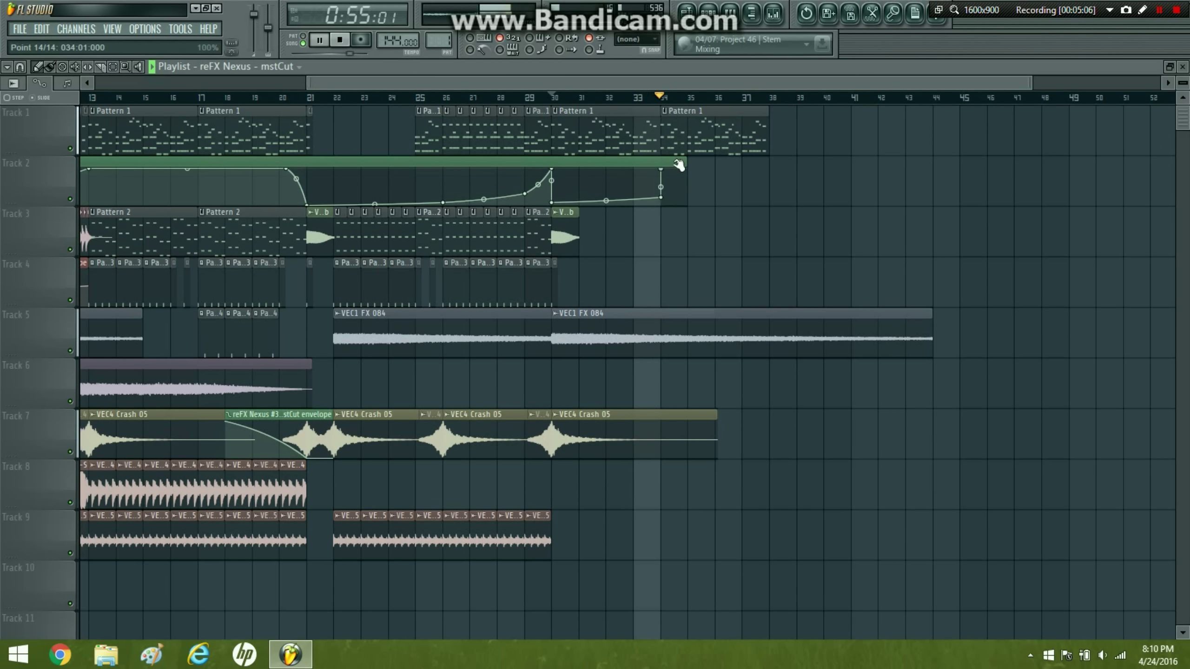
{"action": "left_click_drag", "start_coordinate": [679, 165], "coordinate": [683, 165]}
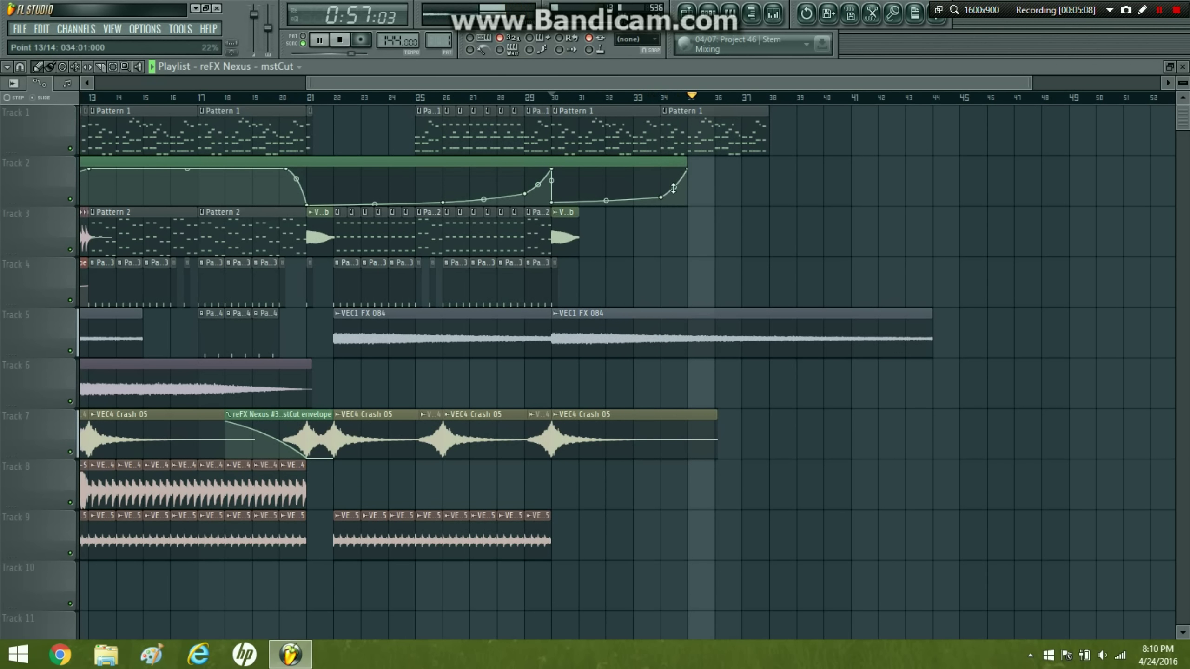
{"action": "left_click_drag", "start_coordinate": [687, 165], "coordinate": [770, 165]}
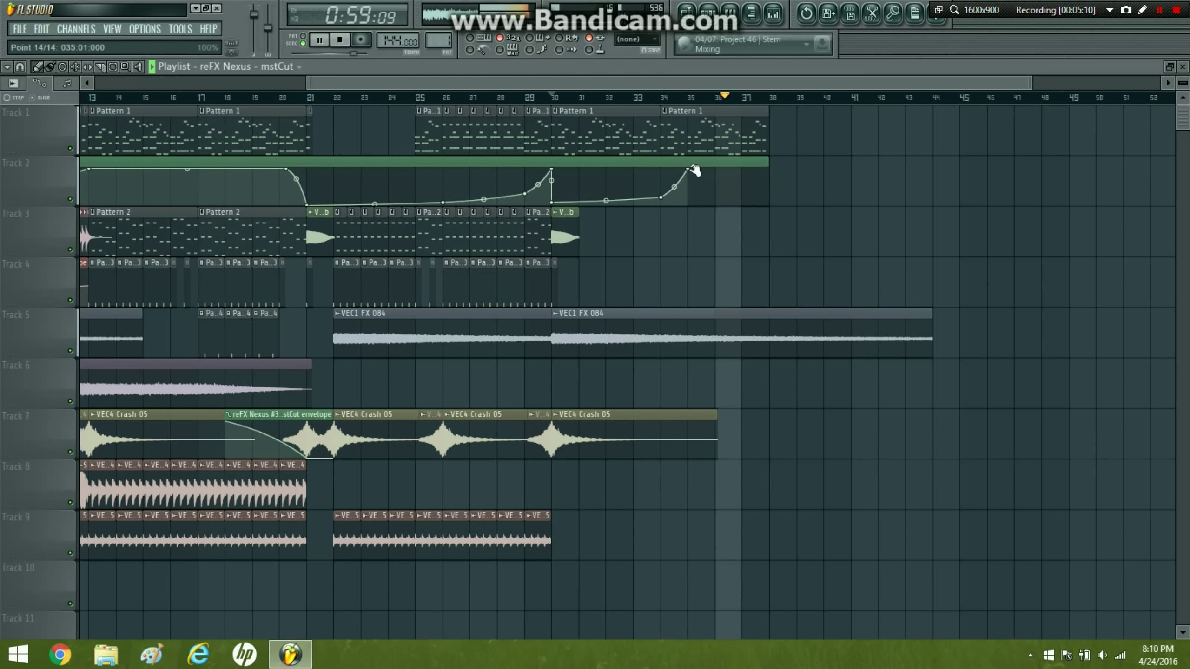
{"action": "mouse_move", "coordinate": [696, 175]}
{"action": "left_mouse_down"}
{"action": "mouse_move", "coordinate": [768, 166]}
{"action": "mouse_move", "coordinate": [729, 197]}
{"action": "left_mouse_up"}
{"action": "left_click", "coordinate": [647, 110]}
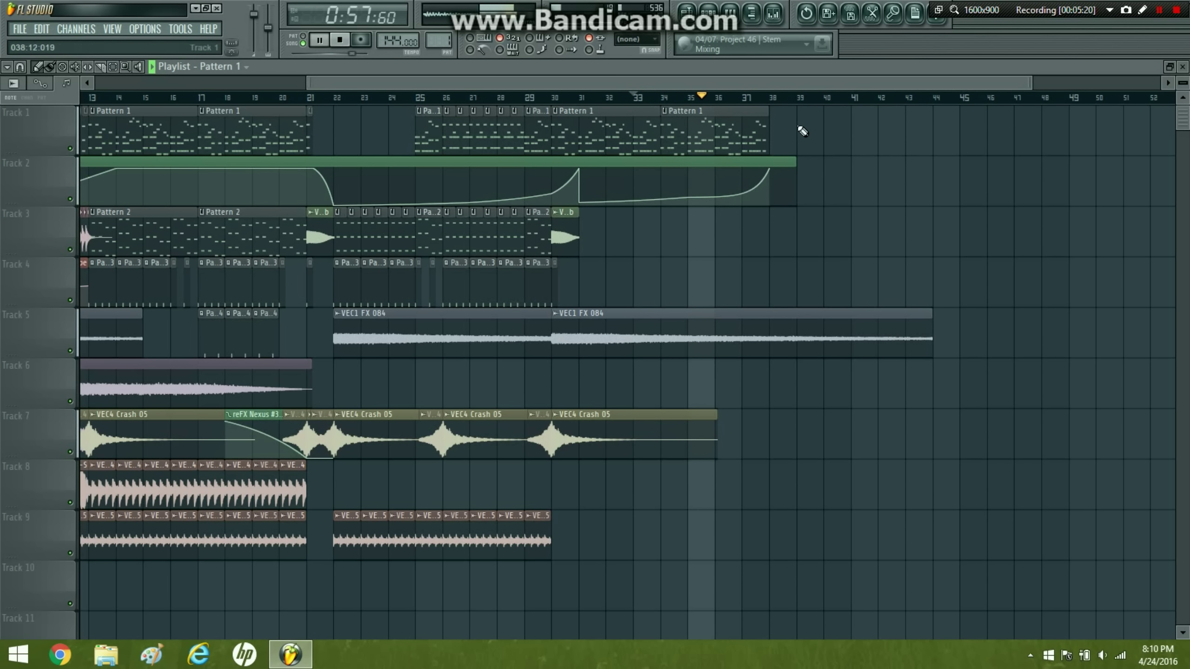
- Add a Pattern 1 clip at bar 38 on Track 1 and one-bar Pattern 3 clips at bars 38 to 41 on Track 4
{"action": "left_click_drag", "start_coordinate": [802, 126], "coordinate": [772, 133]}
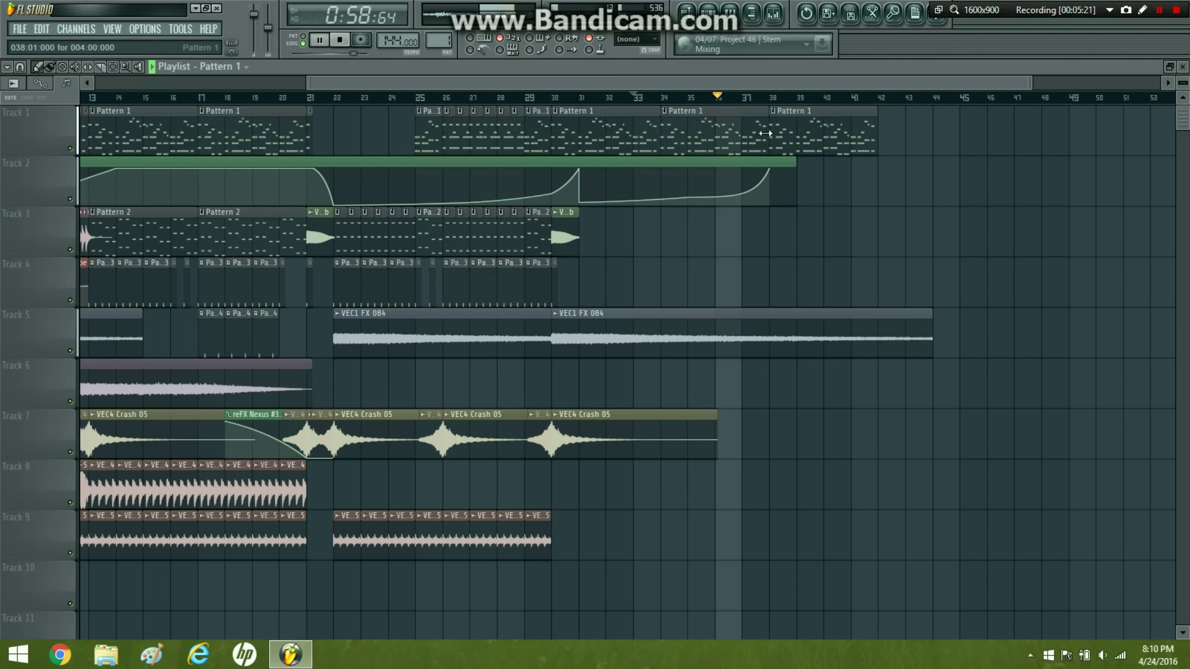
{"action": "left_click", "coordinate": [373, 271]}
{"action": "left_click_drag", "start_coordinate": [703, 284], "coordinate": [784, 277]}
{"action": "left_click", "coordinate": [816, 280]}
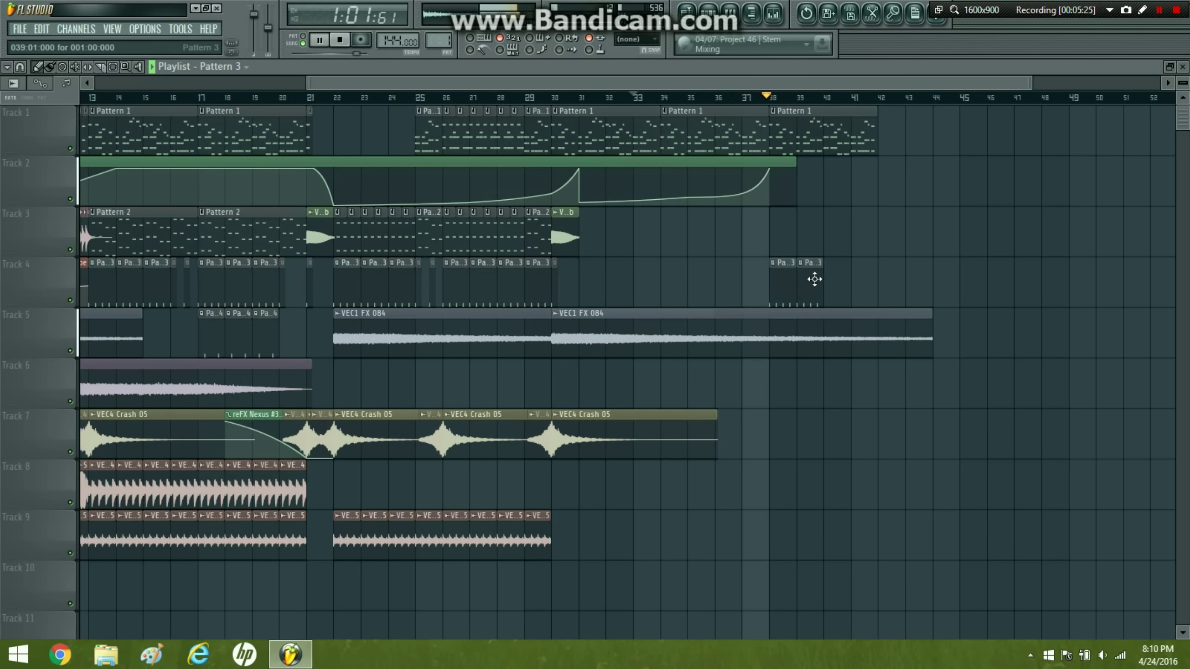
{"action": "left_click", "coordinate": [841, 282]}
{"action": "left_click", "coordinate": [865, 281]}
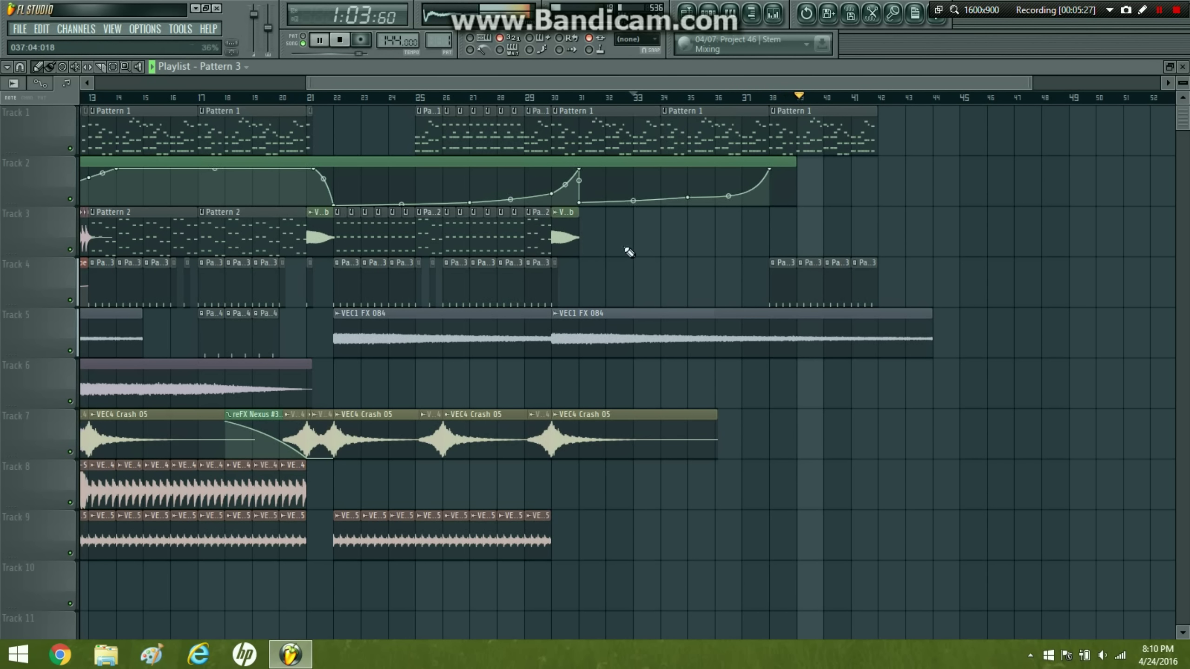
- Place four one-bar VEC3 Loop 140 BPM 255 clips at bars 38 to 41 on Track 9
{"action": "left_click", "coordinate": [458, 520]}
{"action": "left_click_drag", "start_coordinate": [673, 518], "coordinate": [782, 521]}
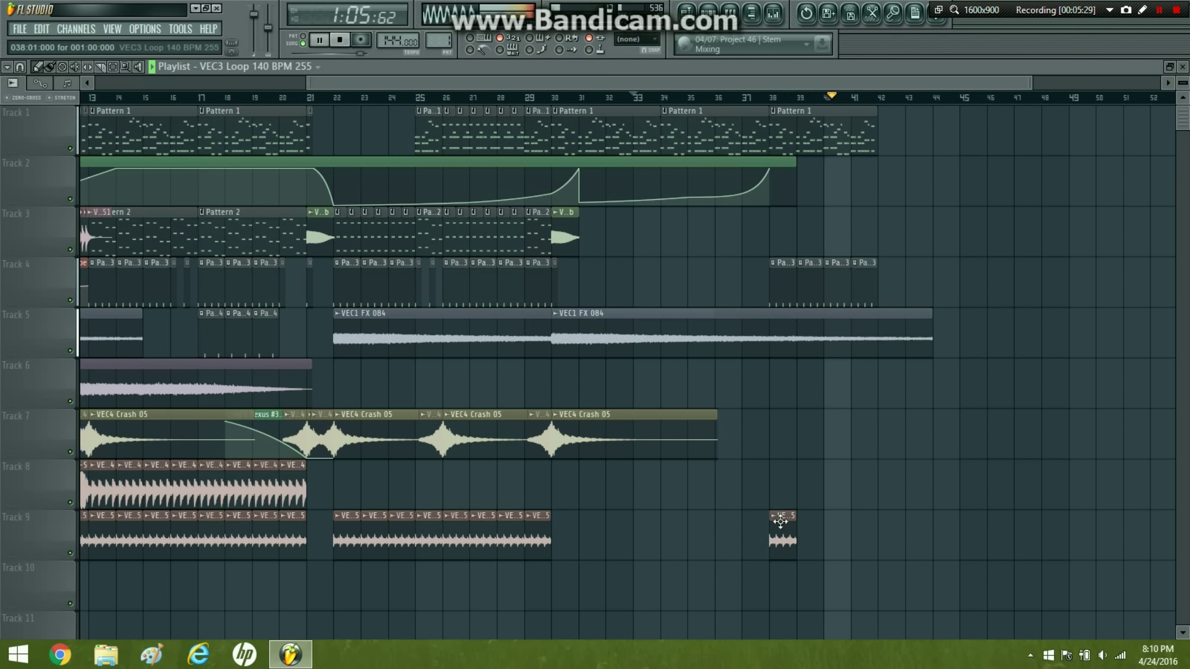
{"action": "left_click", "coordinate": [809, 521]}
{"action": "left_click", "coordinate": [840, 534]}
{"action": "left_click", "coordinate": [856, 535]}
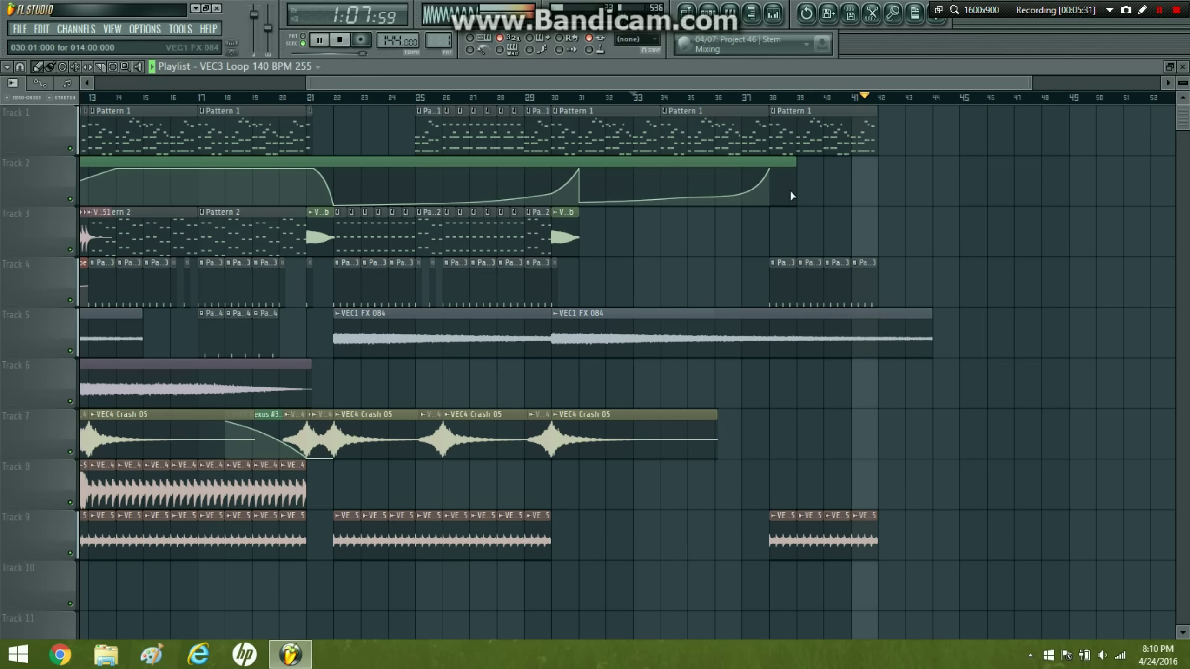
- Play the song from bar 37 to hear the kick and loop come in at bar 38
{"action": "left_click", "coordinate": [752, 99]}
{"action": "left_click", "coordinate": [907, 214]}
{"action": "right_click", "coordinate": [910, 226]}
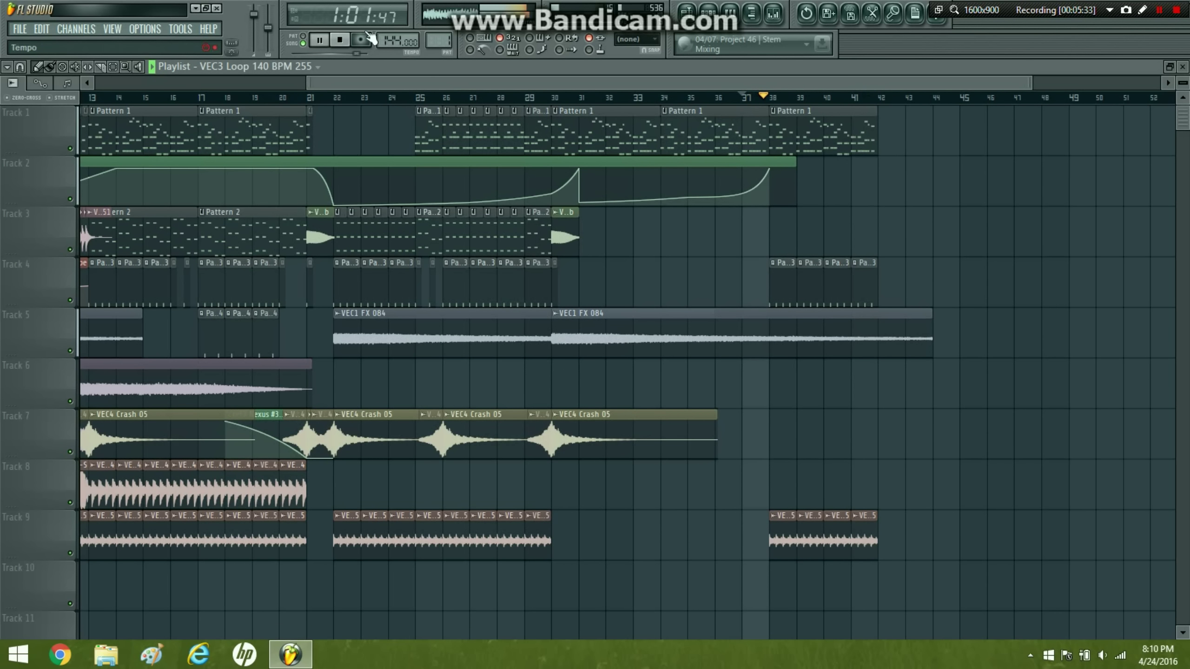
- Stop playback and copy the bar 29 crash swell and VEC4 Crash 05 pair to bars 37 and 38 on Track 7
{"action": "left_click", "coordinate": [341, 41]}
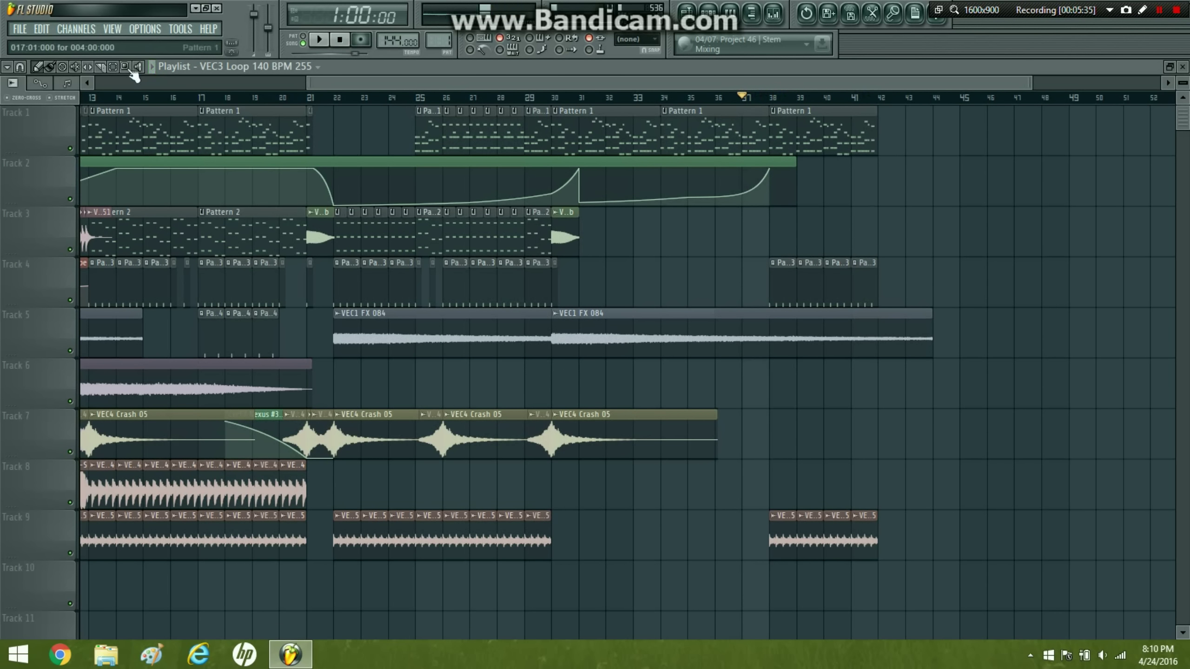
{"action": "left_click", "coordinate": [536, 411], "text": "ctrl"}
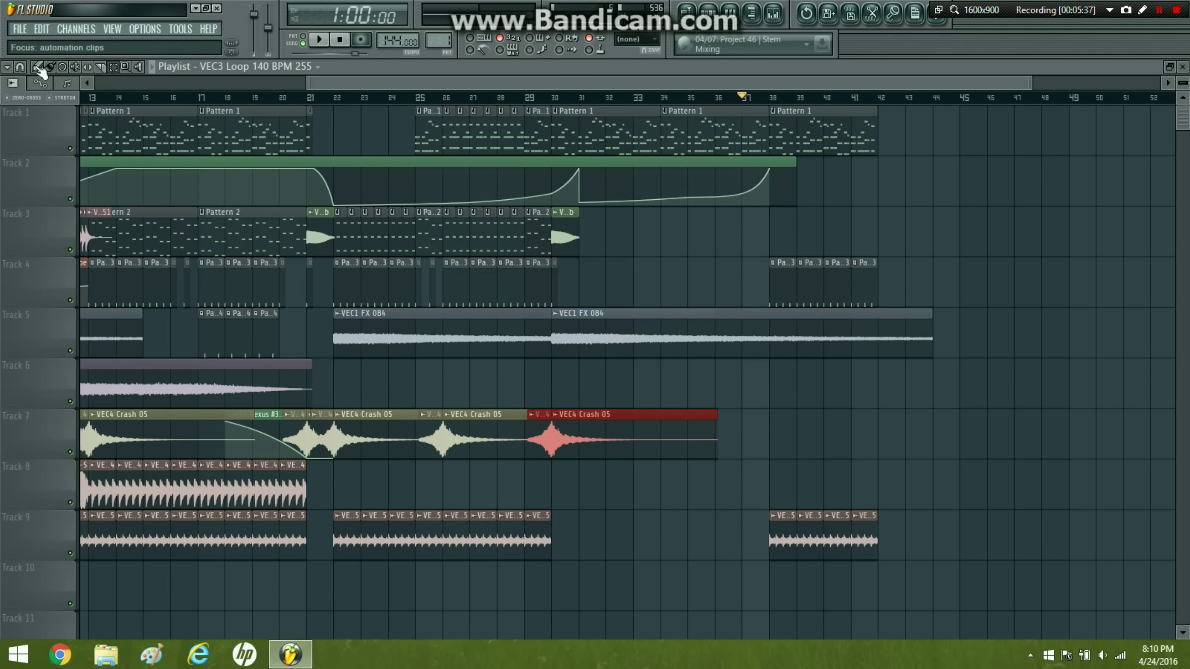
{"action": "left_click_drag", "start_coordinate": [594, 449], "coordinate": [813, 449]}
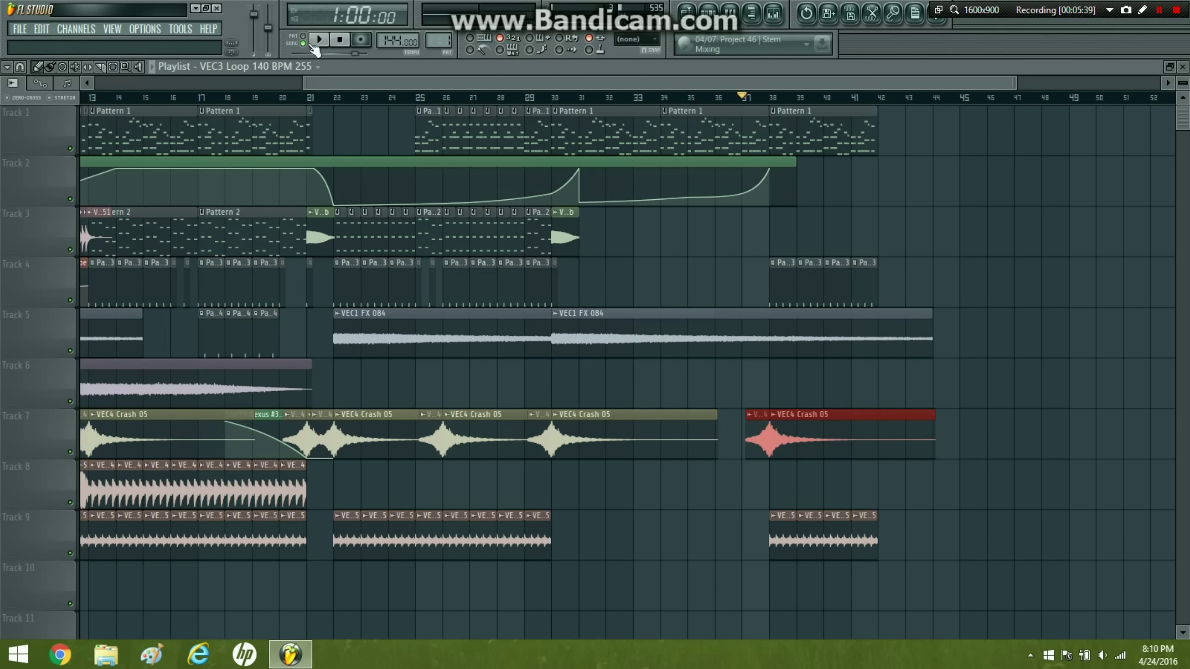
- Shorten the Pattern 1 clip at bar 38 on Track 1 to one bar and repeat it at bar 39
{"action": "left_click", "coordinate": [318, 40]}
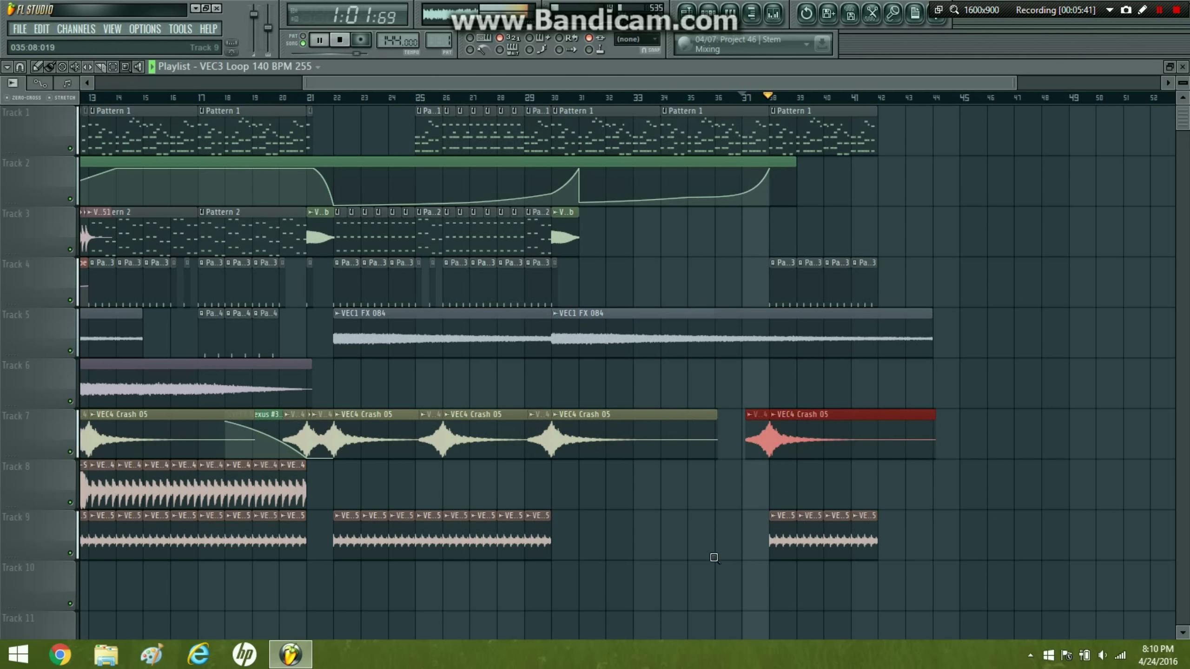
{"action": "left_click_drag", "start_coordinate": [714, 558], "coordinate": [1089, 192]}
{"action": "left_click", "coordinate": [114, 69]}
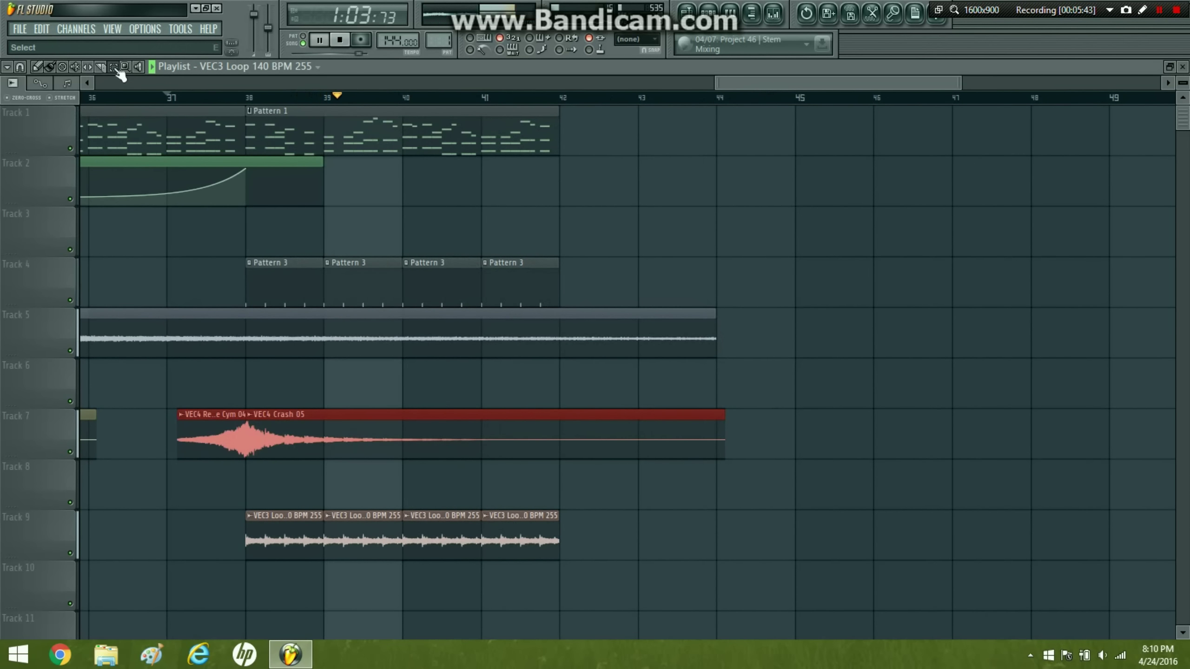
{"action": "left_click", "coordinate": [64, 67]}
{"action": "left_click_drag", "start_coordinate": [559, 125], "coordinate": [369, 127]}
{"action": "left_click", "coordinate": [246, 98]}
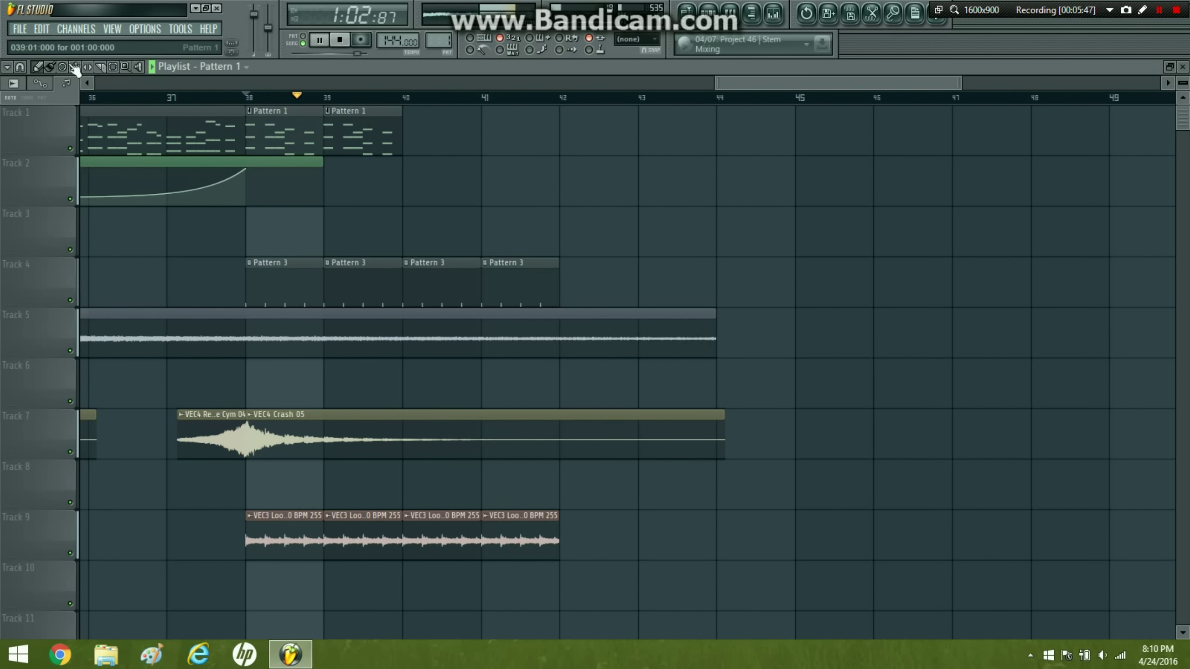
- Set snapping to Beat and add one-beat Pattern 1 clips on beats 1 and 3 of bar 40 and beats 1 to 3 of bar 41
{"action": "left_click", "coordinate": [7, 67]}
{"action": "left_click", "coordinate": [26, 272]}
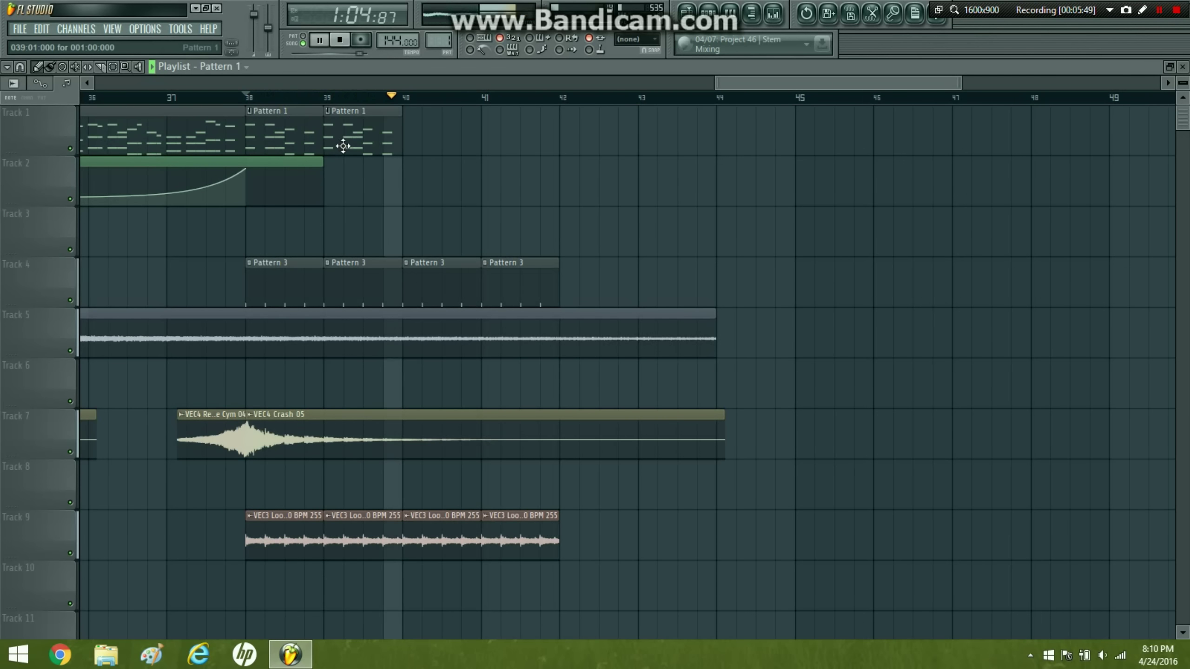
{"action": "mouse_move", "coordinate": [423, 141]}
{"action": "left_mouse_down"}
{"action": "mouse_move", "coordinate": [408, 135]}
{"action": "mouse_move", "coordinate": [415, 129]}
{"action": "left_mouse_up"}
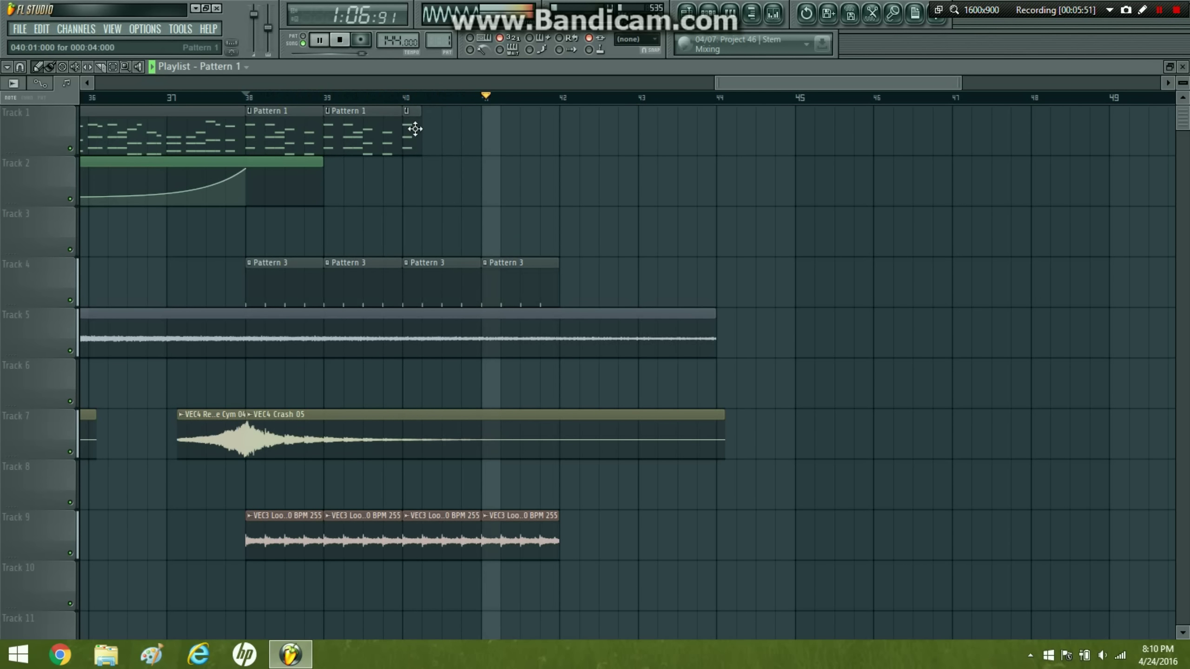
{"action": "left_click", "coordinate": [446, 127]}
{"action": "left_click", "coordinate": [486, 128]}
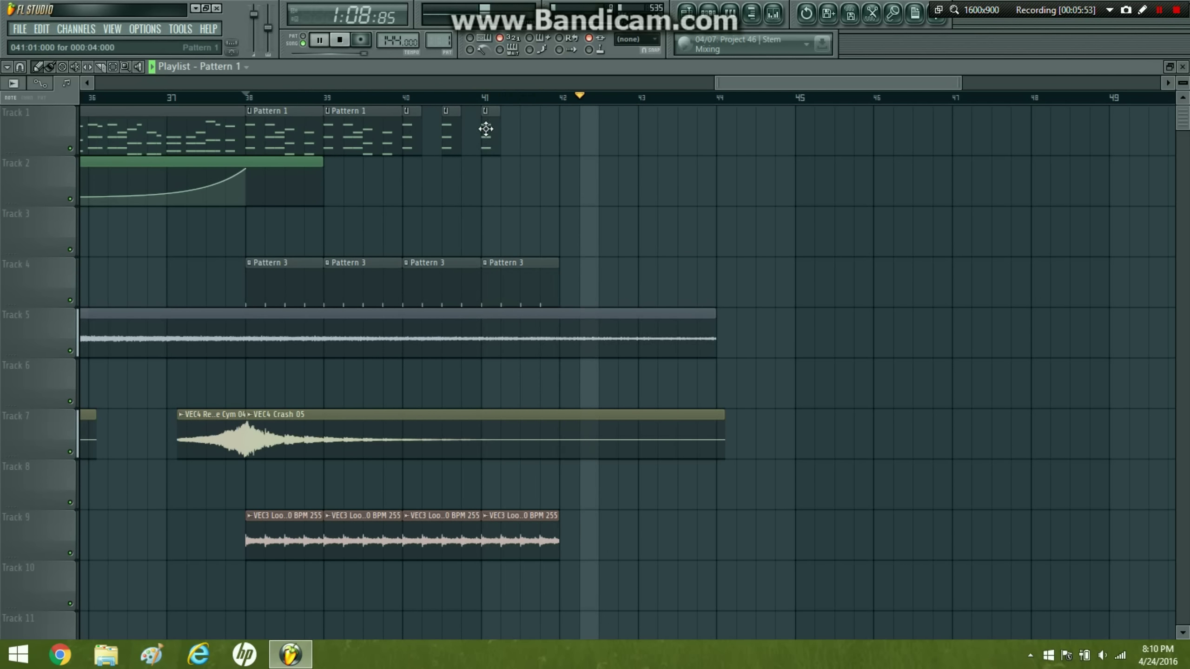
{"action": "left_click", "coordinate": [525, 128]}
{"action": "left_click", "coordinate": [505, 128]}
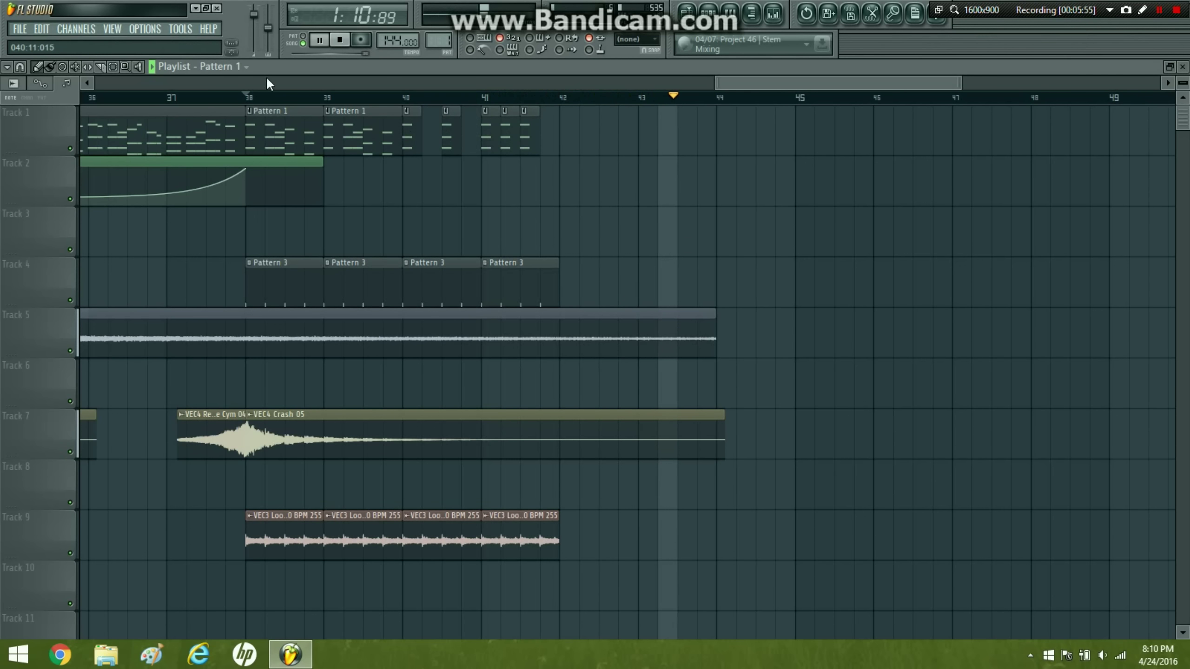
{"action": "left_click", "coordinate": [246, 97]}
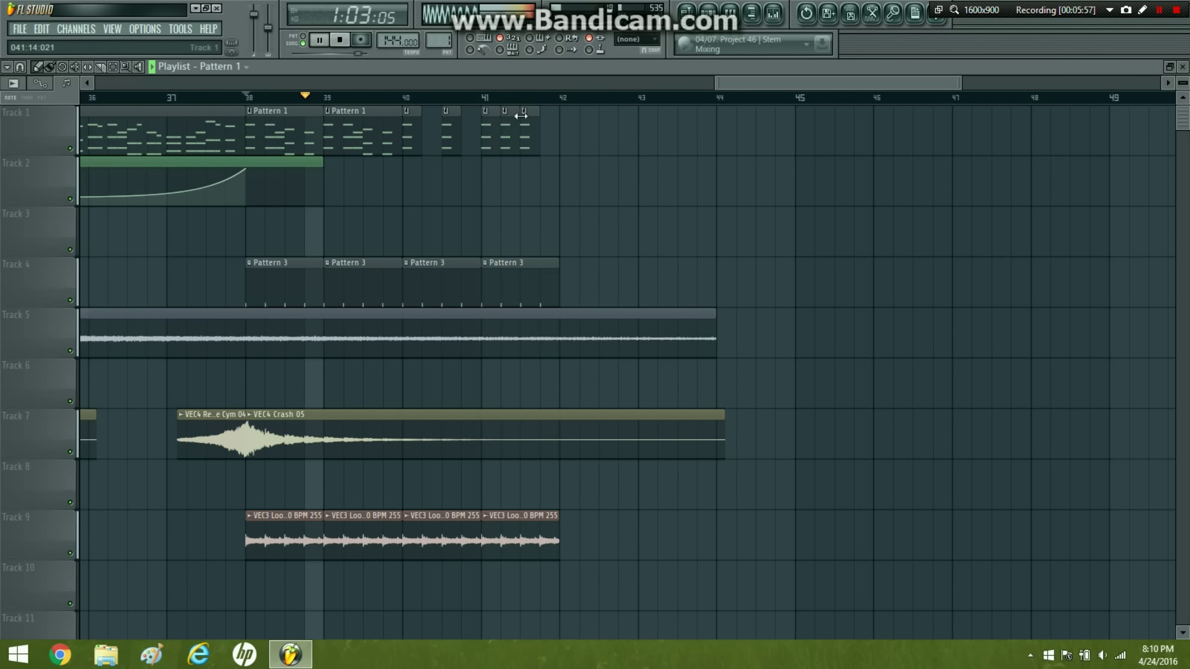
- Add another Pattern 1 clip, trim it to one beat, and place it on the last beat of bar 41 on Track 1
{"action": "left_click_drag", "start_coordinate": [960, 83], "coordinate": [1157, 82]}
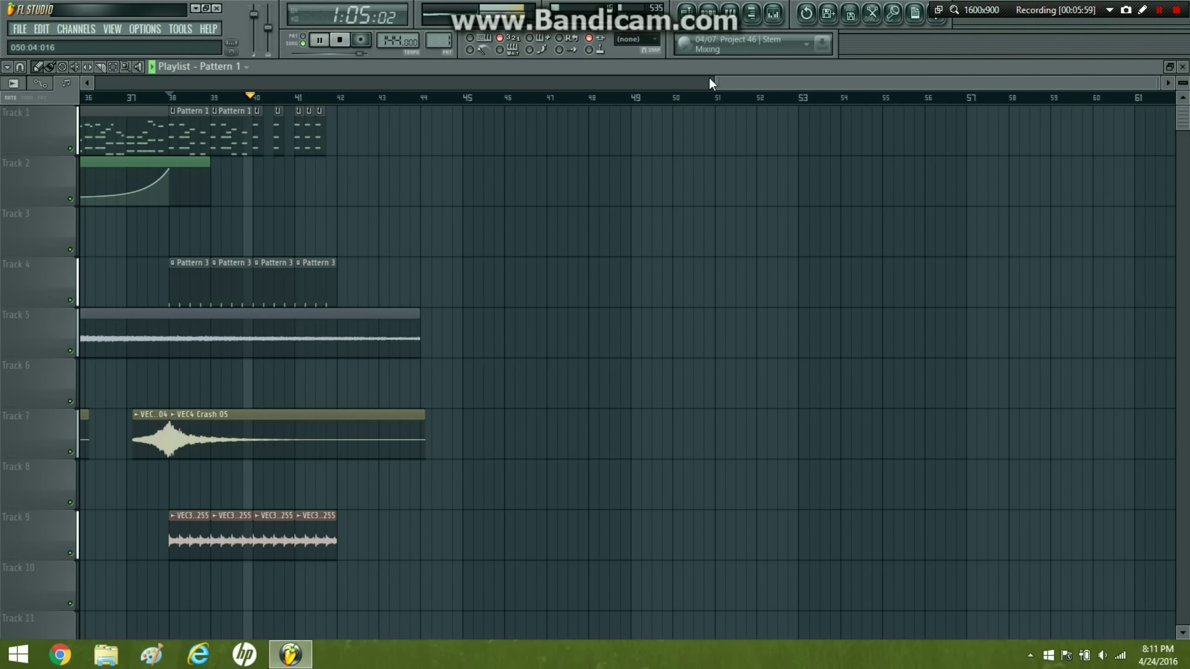
{"action": "left_click_drag", "start_coordinate": [725, 86], "coordinate": [502, 83]}
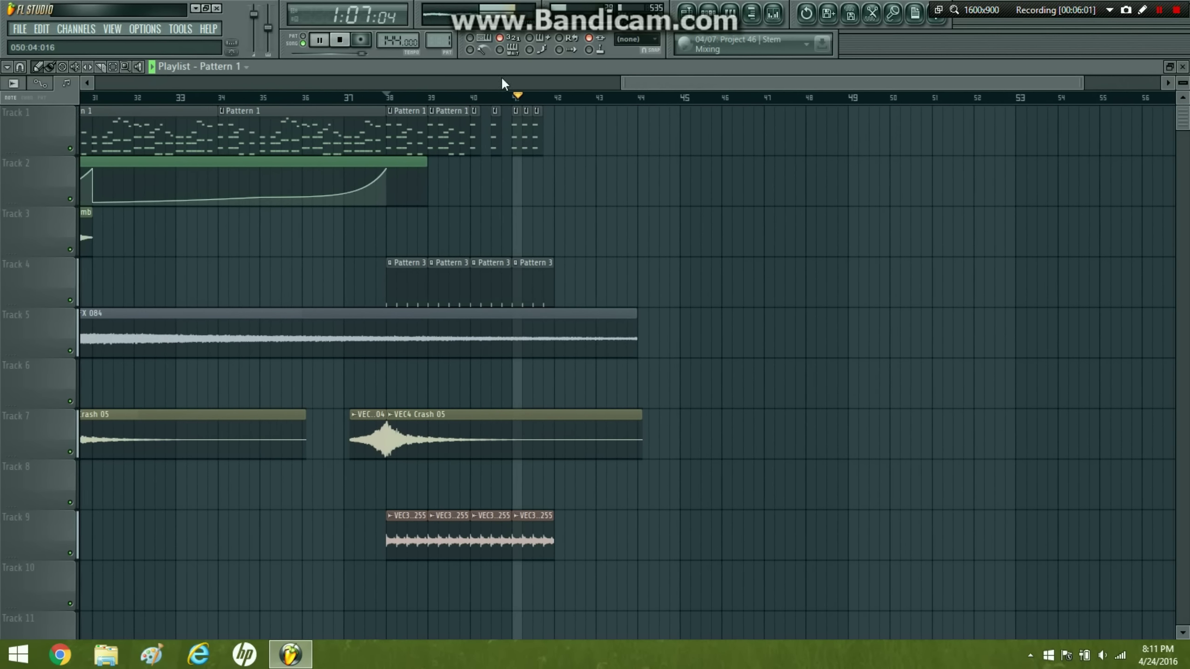
{"action": "key", "text": "space"}
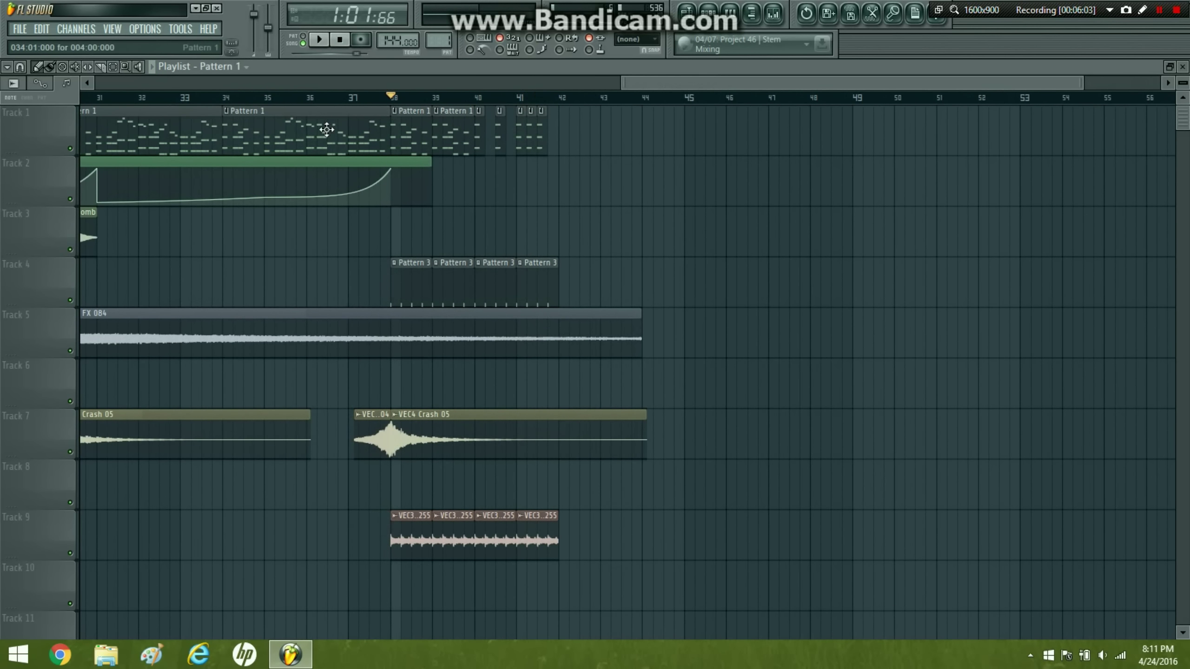
{"action": "left_click", "coordinate": [326, 129]}
{"action": "left_click_drag", "start_coordinate": [538, 189], "coordinate": [520, 165]}
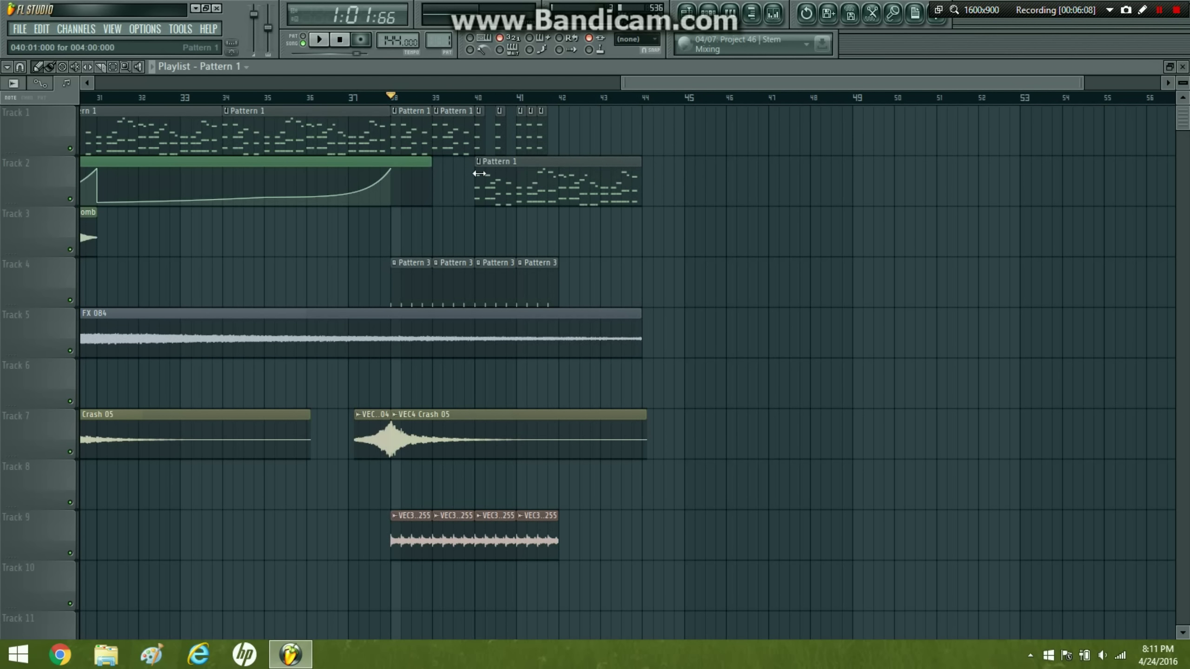
{"action": "left_click_drag", "start_coordinate": [478, 173], "coordinate": [553, 176]}
{"action": "left_click_drag", "start_coordinate": [643, 173], "coordinate": [565, 158]}
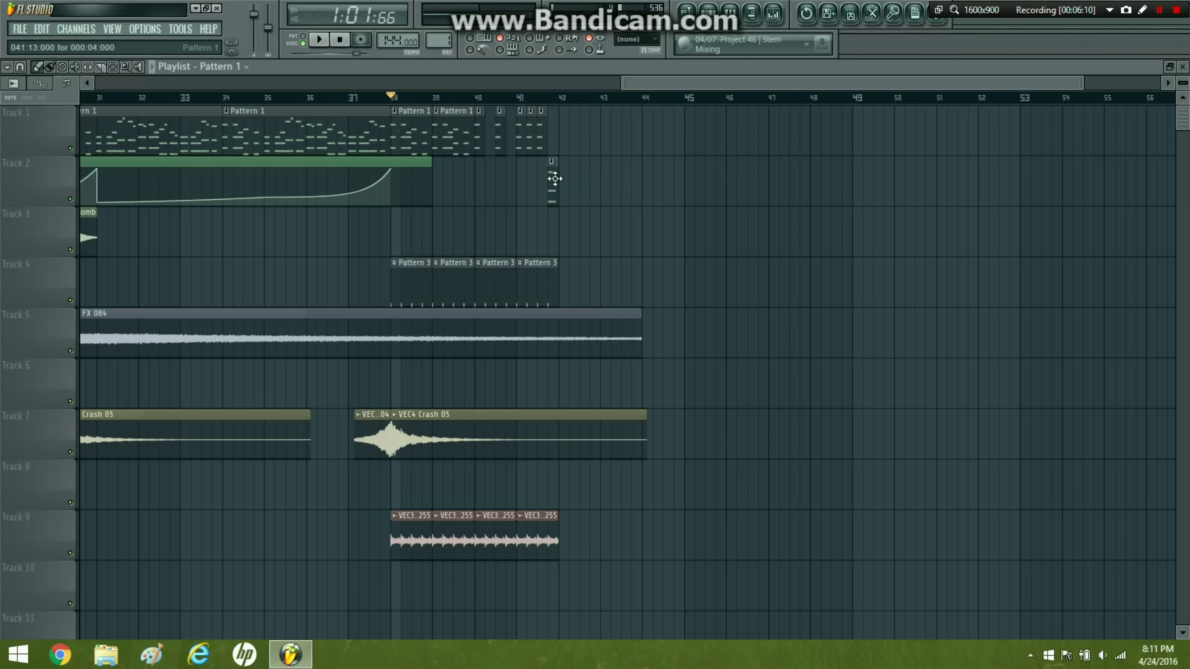
{"action": "key", "text": "space"}
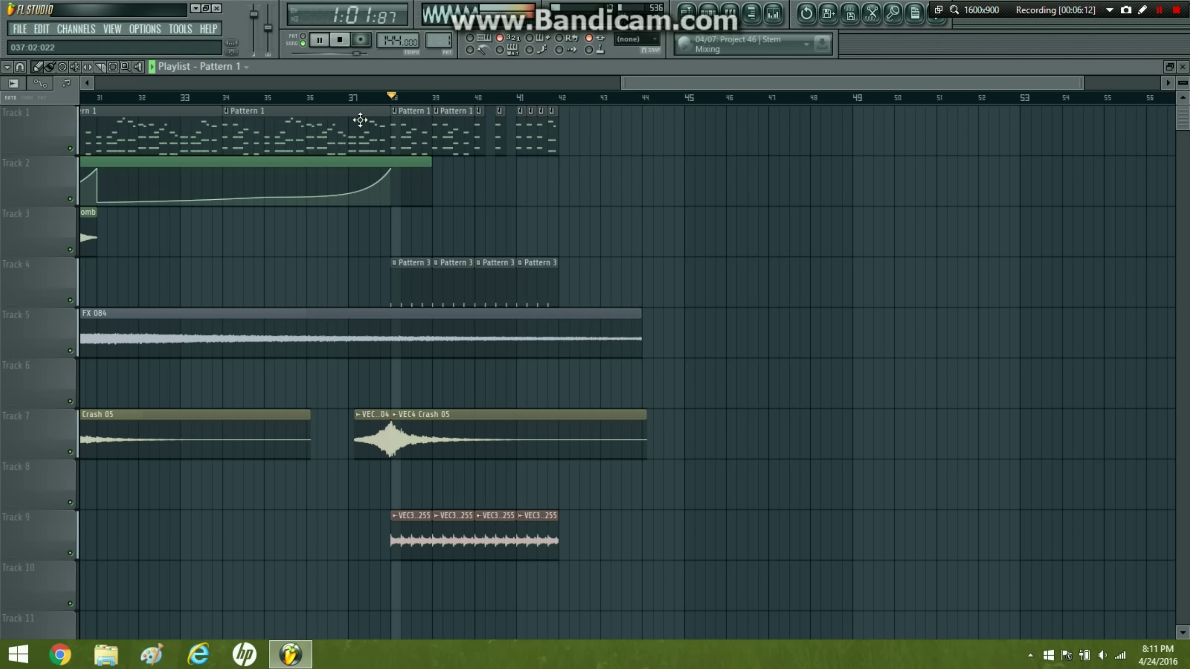
- Place a full four-bar Pattern 1 clip at bar 42 on Track 1 and set snapping to Bar
{"action": "left_click", "coordinate": [572, 141]}
{"action": "left_click", "coordinate": [544, 279]}
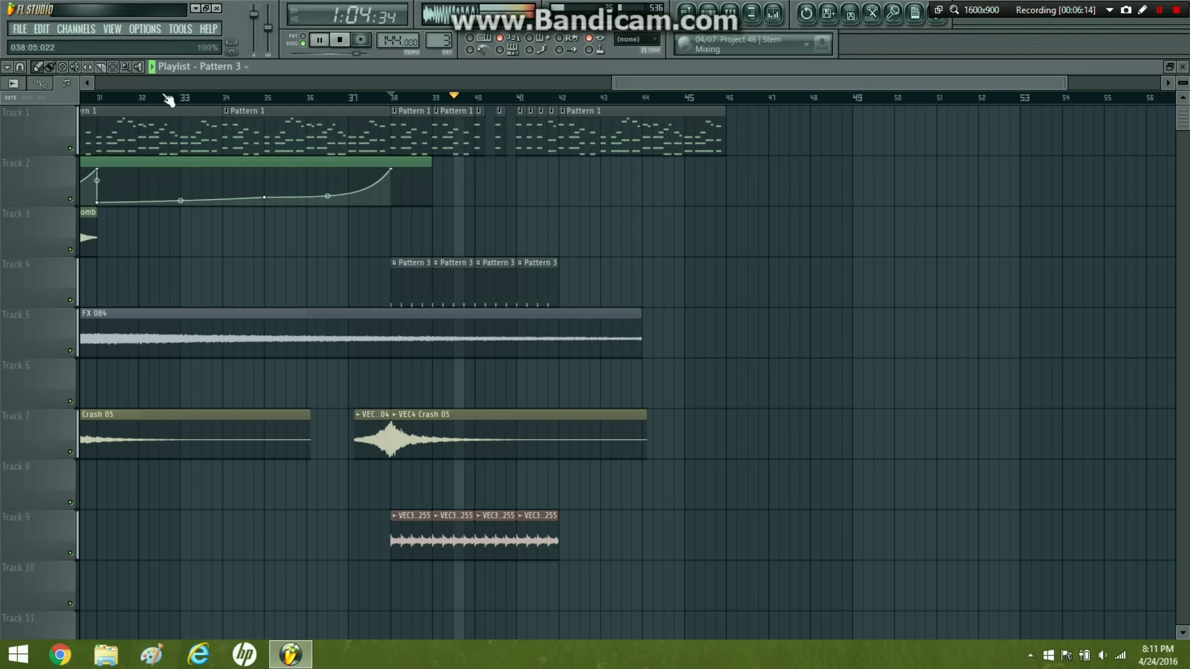
{"action": "left_click", "coordinate": [20, 66]}
{"action": "left_click", "coordinate": [53, 289]}
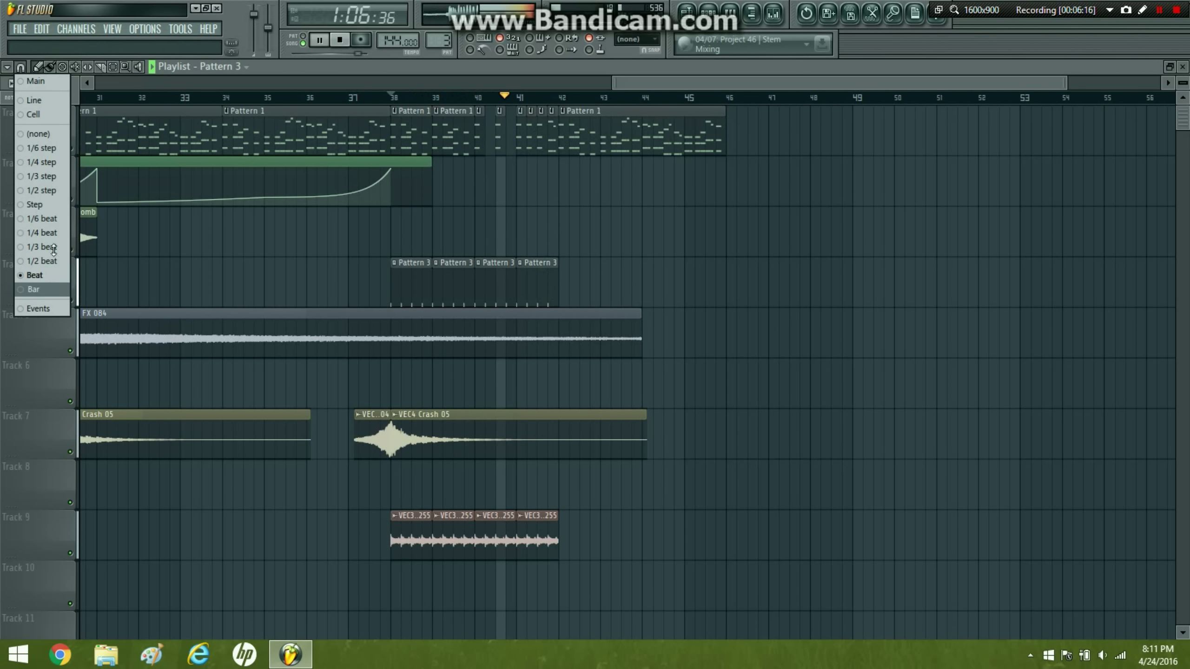
- Stop playback and duplicate the four Pattern 3 clips at bars 38 to 41 on Track 4 into bars 42 to 45
{"action": "left_click", "coordinate": [126, 67]}
{"action": "right_click", "coordinate": [347, 164]}
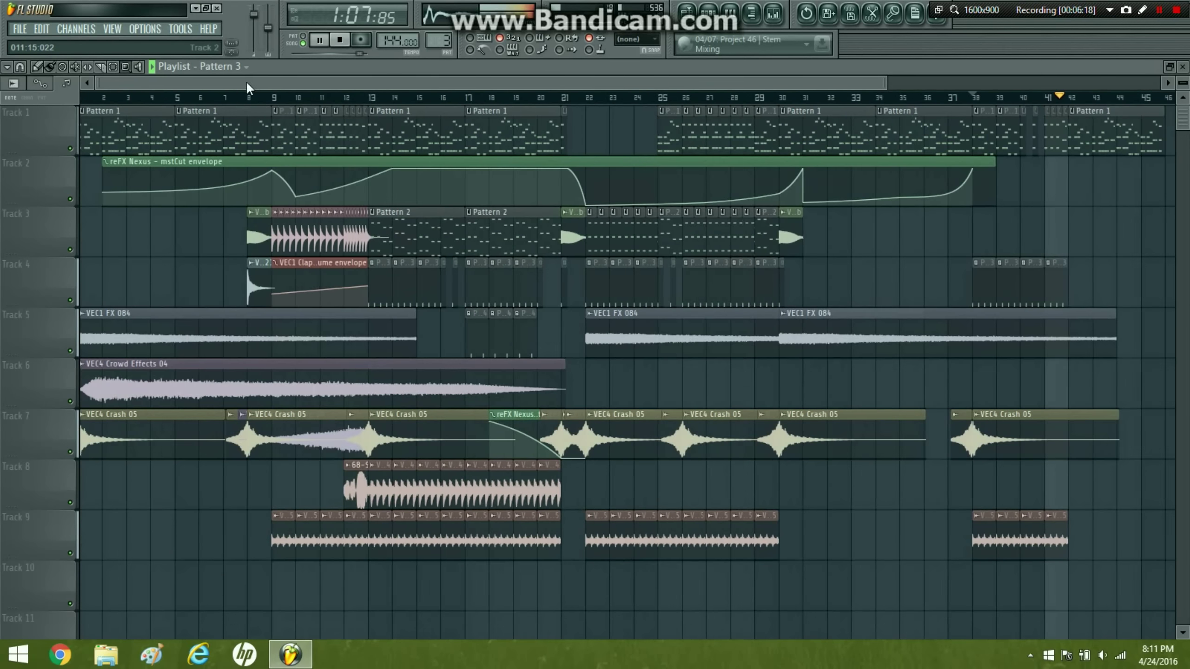
{"action": "left_click", "coordinate": [340, 42]}
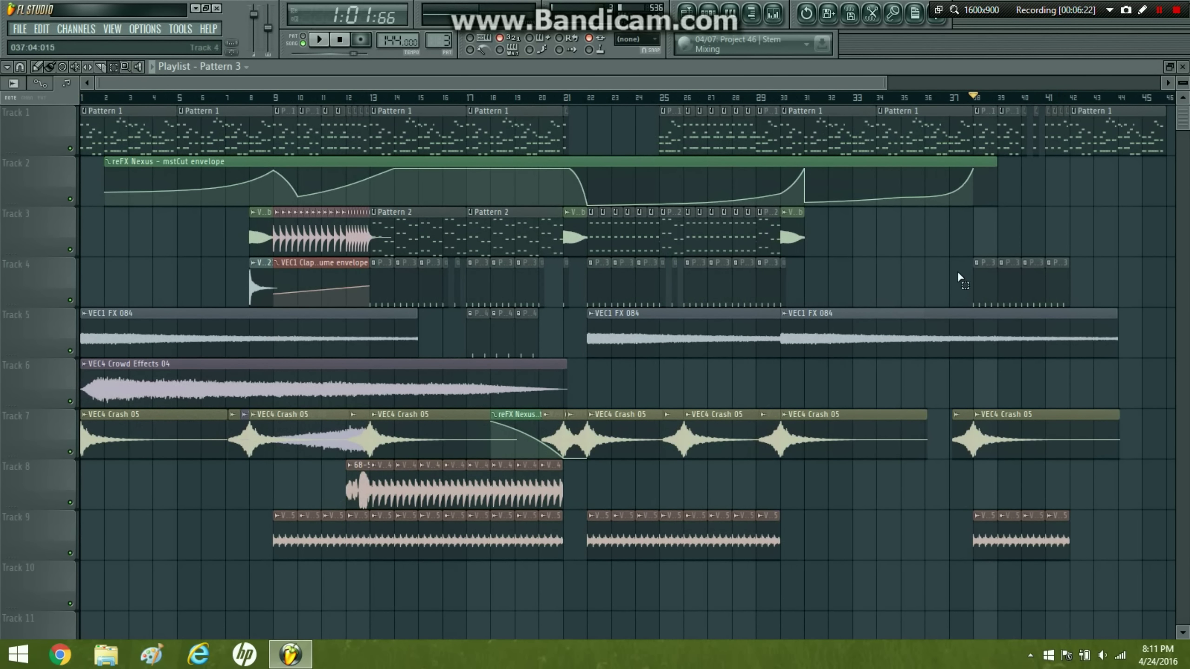
{"action": "left_click_drag", "start_coordinate": [957, 276], "coordinate": [1071, 281]}
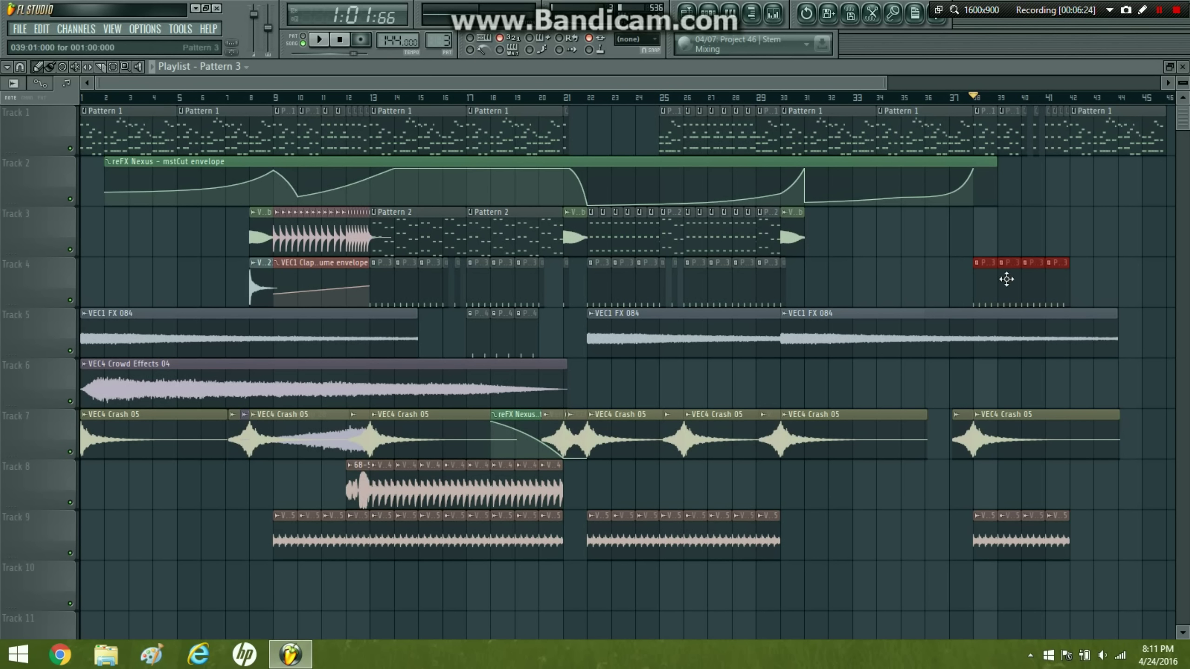
{"action": "left_click_drag", "start_coordinate": [986, 276], "coordinate": [1079, 277]}
{"action": "left_click", "coordinate": [1101, 195]}
{"action": "right_click", "coordinate": [1102, 196]}
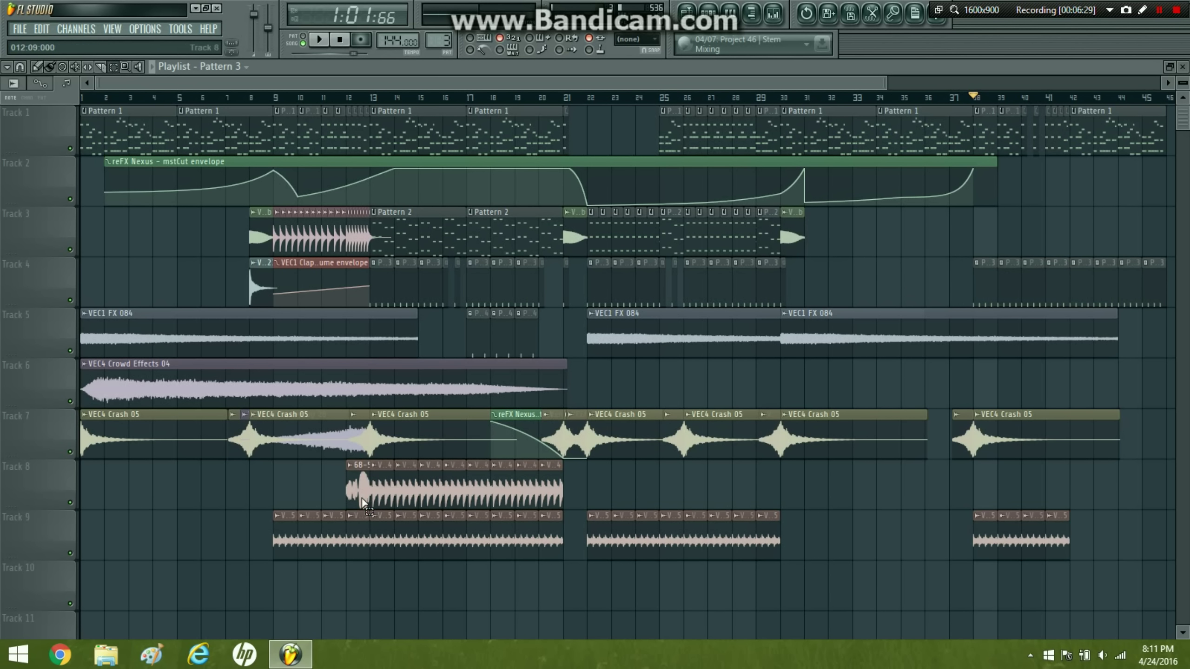
- Copy the VEC3 loops on Tracks 8 and 9 into bars 42 to 45 and add Pattern 4 clips on Track 5 there
{"action": "mouse_move", "coordinate": [378, 561]}
{"action": "left_mouse_down"}
{"action": "mouse_move", "coordinate": [433, 461]}
{"action": "mouse_move", "coordinate": [447, 483]}
{"action": "mouse_move", "coordinate": [1109, 492]}
{"action": "left_mouse_up"}
{"action": "left_click", "coordinate": [1073, 191]}
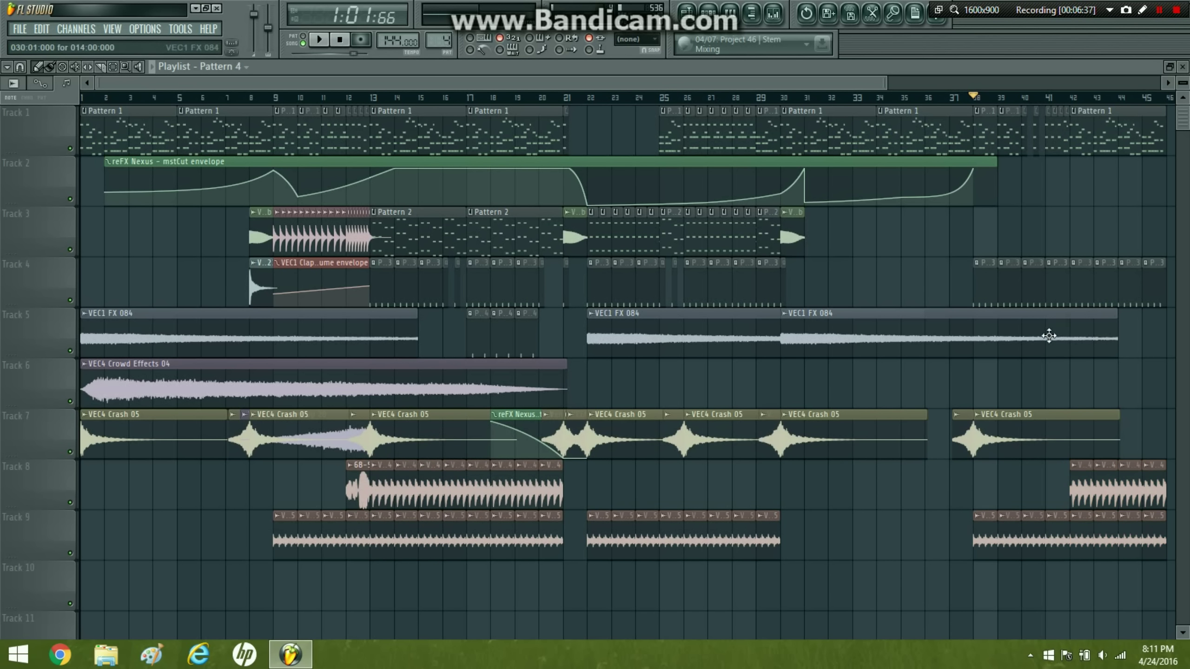
{"action": "left_click_drag", "start_coordinate": [1134, 334], "coordinate": [1074, 302]}
{"action": "mouse_move", "coordinate": [1129, 331]}
{"action": "left_mouse_down"}
{"action": "mouse_move", "coordinate": [1095, 325]}
{"action": "mouse_move", "coordinate": [1114, 319]}
{"action": "left_mouse_up"}
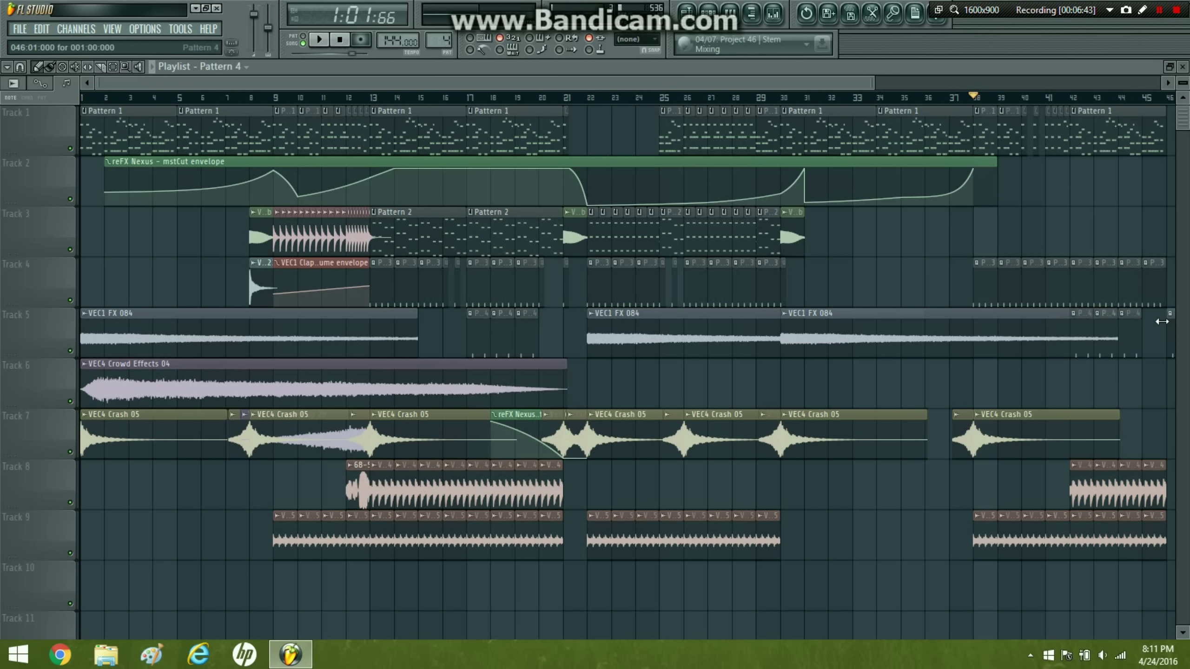
{"action": "left_click_drag", "start_coordinate": [1173, 327], "coordinate": [1157, 320]}
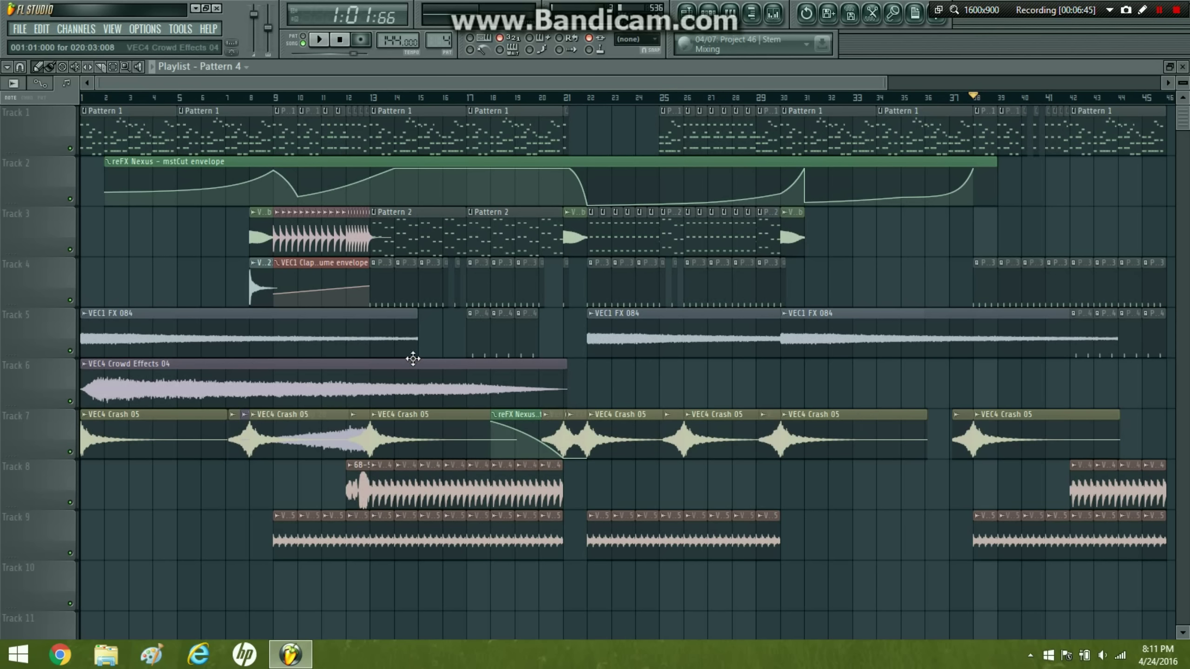
- Place a VEC4 Crowd Effects 04 clip at bar 28 on Track 6 and play the song from bar 29
{"action": "left_click_drag", "start_coordinate": [413, 368], "coordinate": [1063, 338]}
{"action": "left_click", "coordinate": [736, 99]}
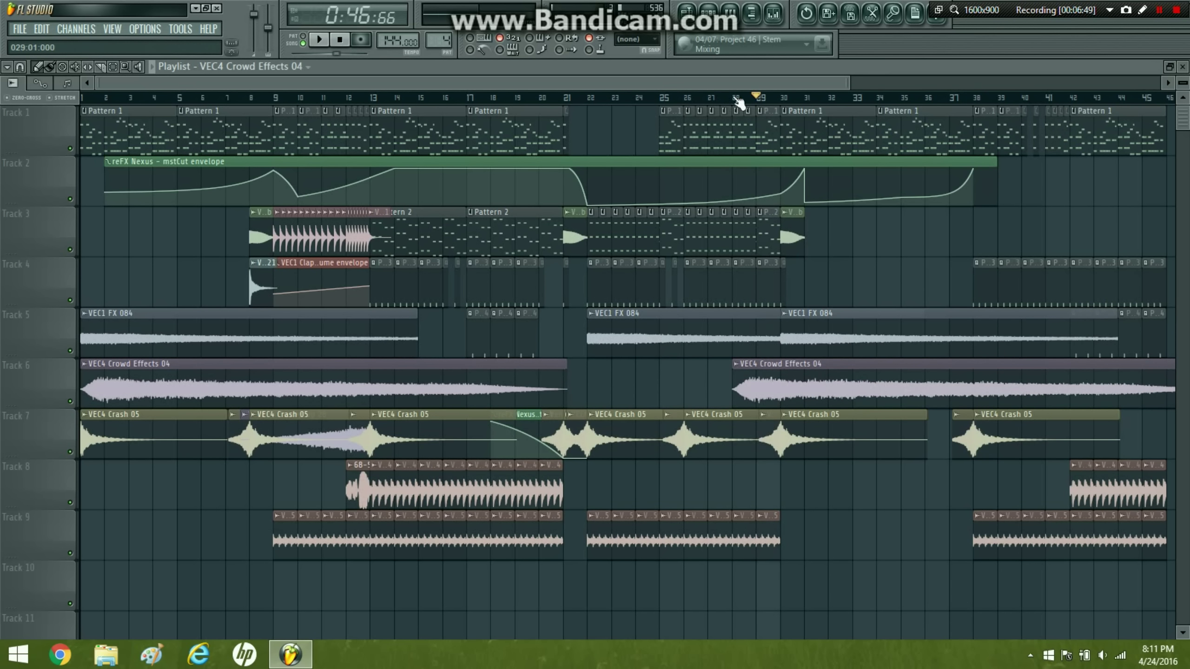
{"action": "key", "text": "space"}
{"action": "scroll", "coordinate": [638, 472], "scroll_direction": "down", "scroll_amount": 1}
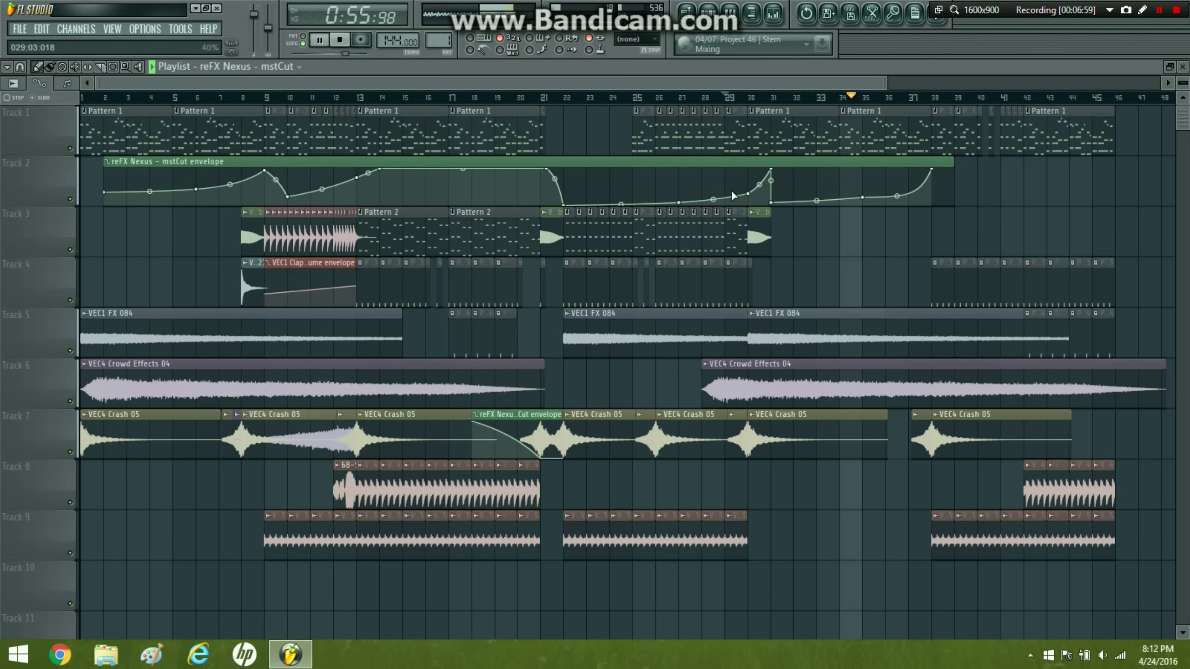
- Move the reFX Nexus mstCut envelope on Track 2 one bar earlier to start at bar 1 and replay from bar 29
{"action": "left_click_drag", "start_coordinate": [539, 163], "coordinate": [516, 163]}
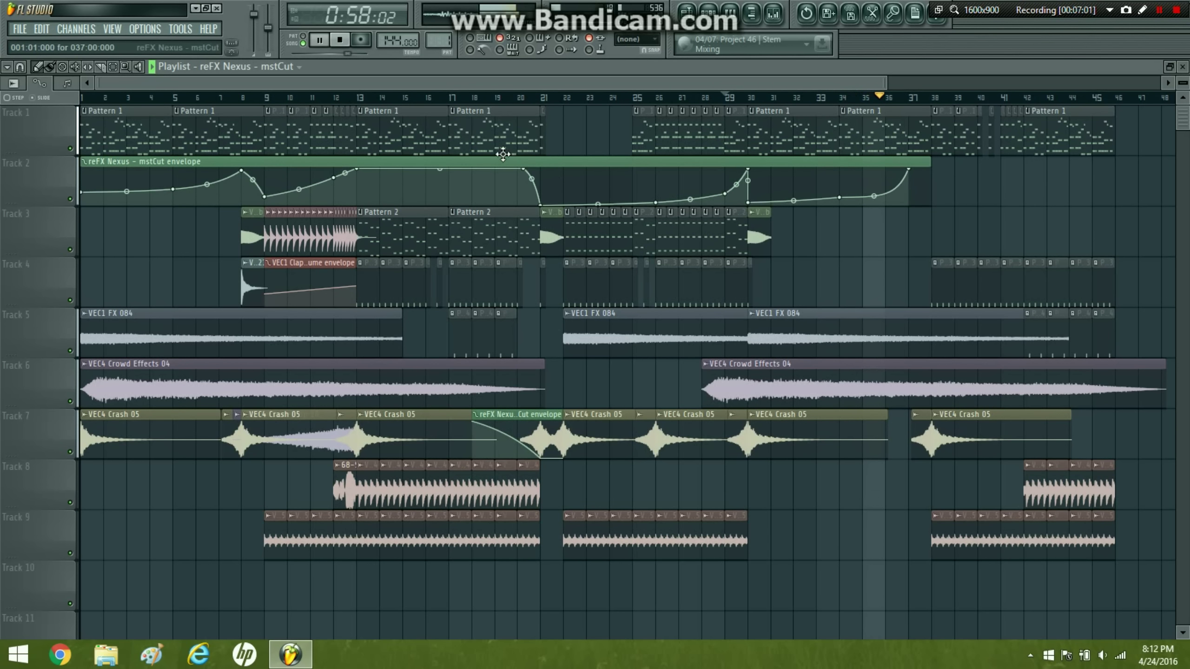
{"action": "left_click", "coordinate": [727, 98]}
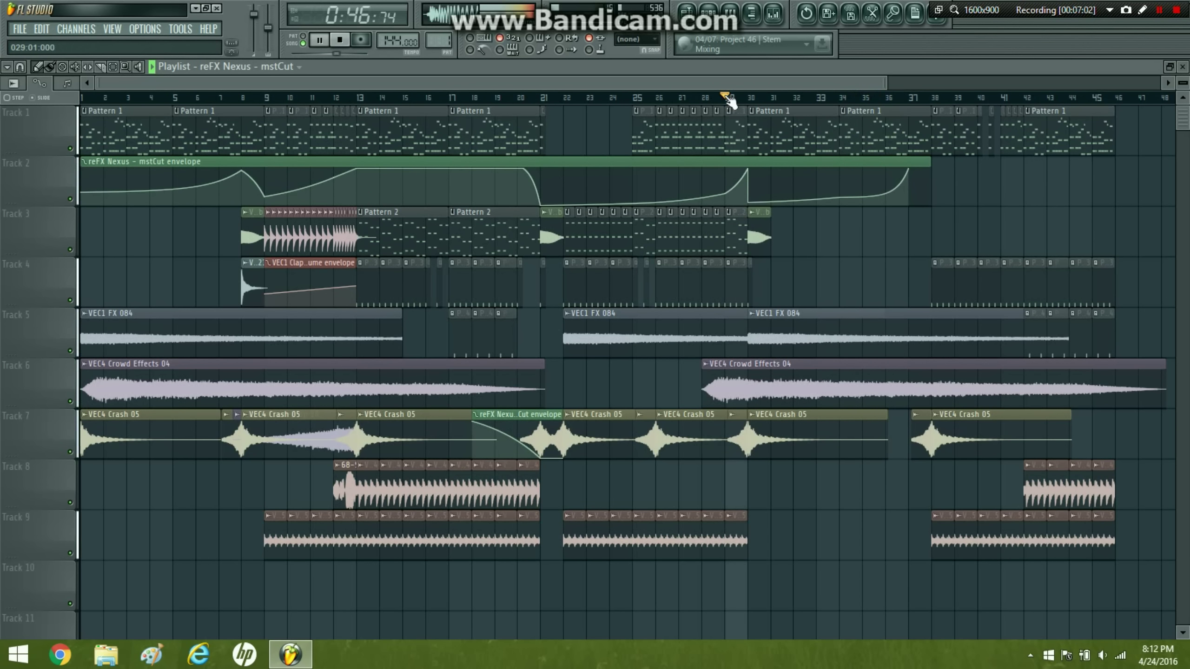
{"action": "left_click", "coordinate": [734, 144]}
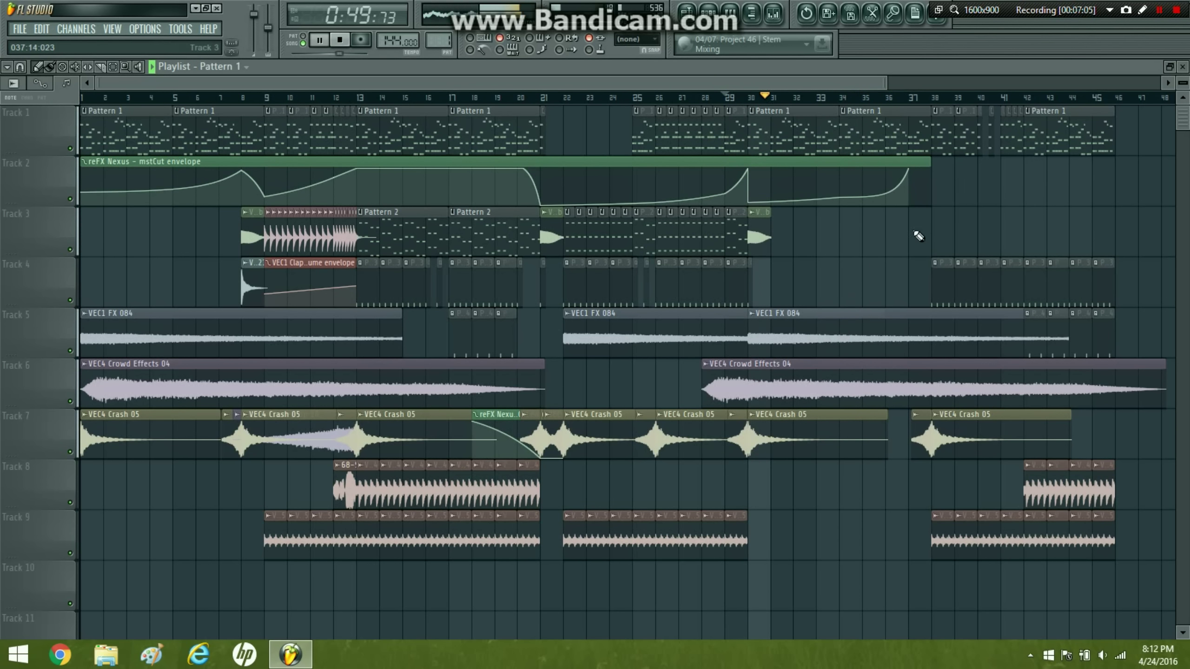
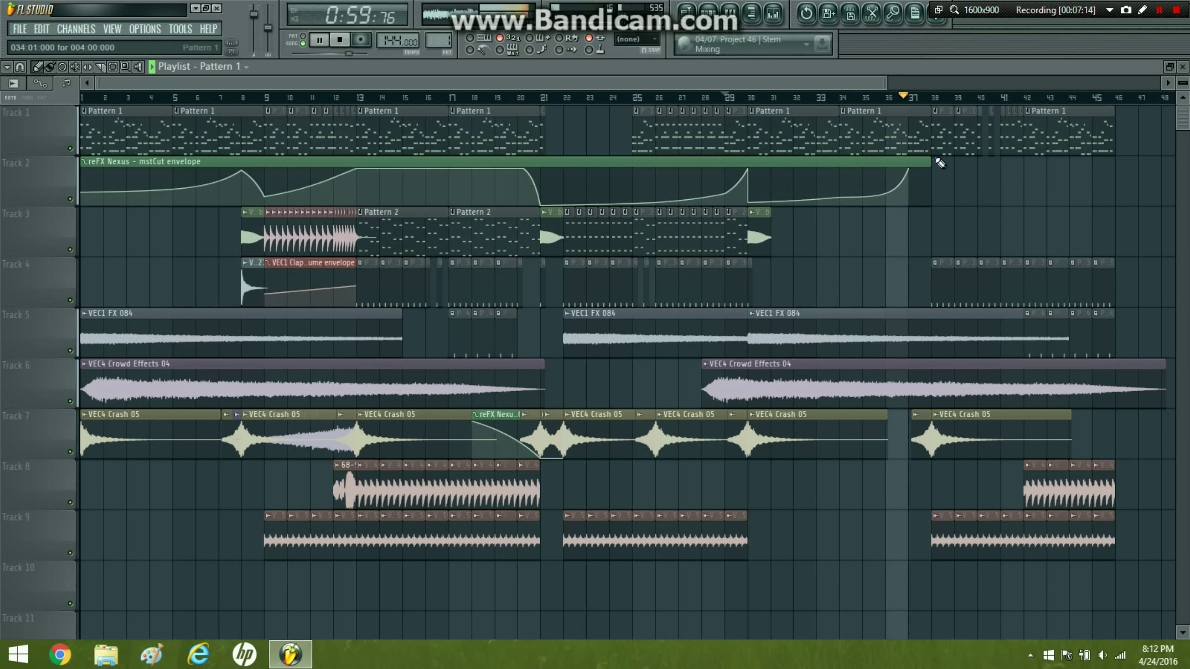
- Extend the final rise of the mstCut envelope to peak at bar 38 with a steeper curve, and audition it from bar 34
{"action": "left_click_drag", "start_coordinate": [901, 159], "coordinate": [926, 158]}
{"action": "key", "text": "ctrl+z"}
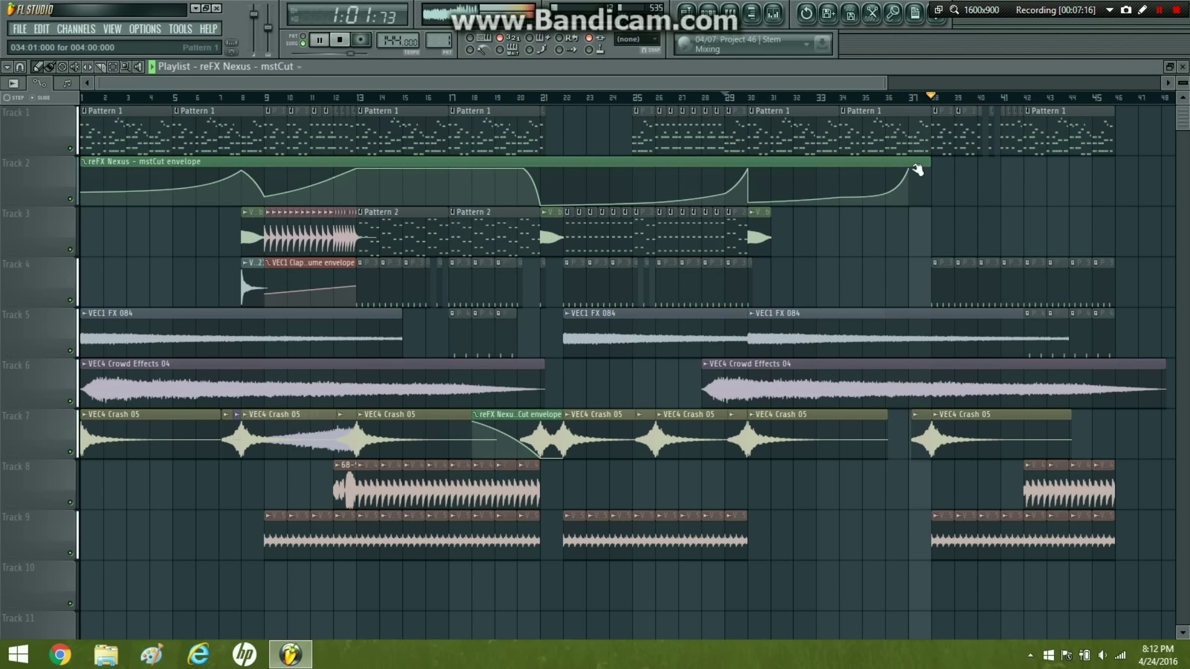
{"action": "left_click_drag", "start_coordinate": [885, 196], "coordinate": [886, 198]}
{"action": "left_click", "coordinate": [843, 97]}
{"action": "left_click", "coordinate": [885, 151]}
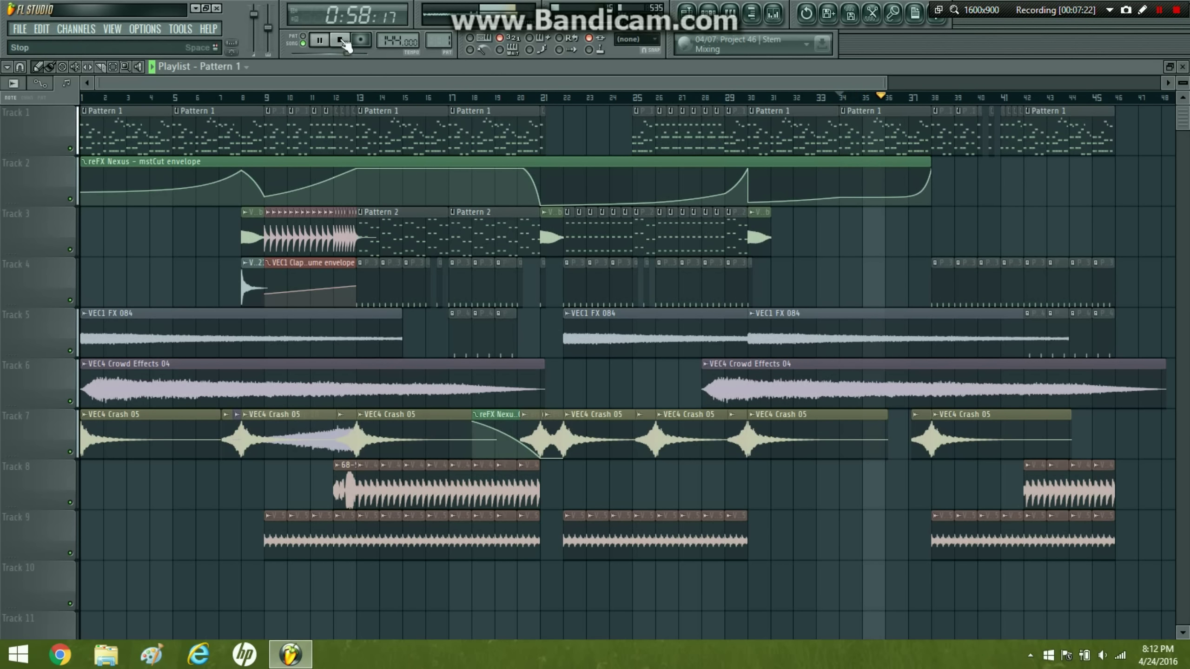
{"action": "mouse_move", "coordinate": [850, 203]}
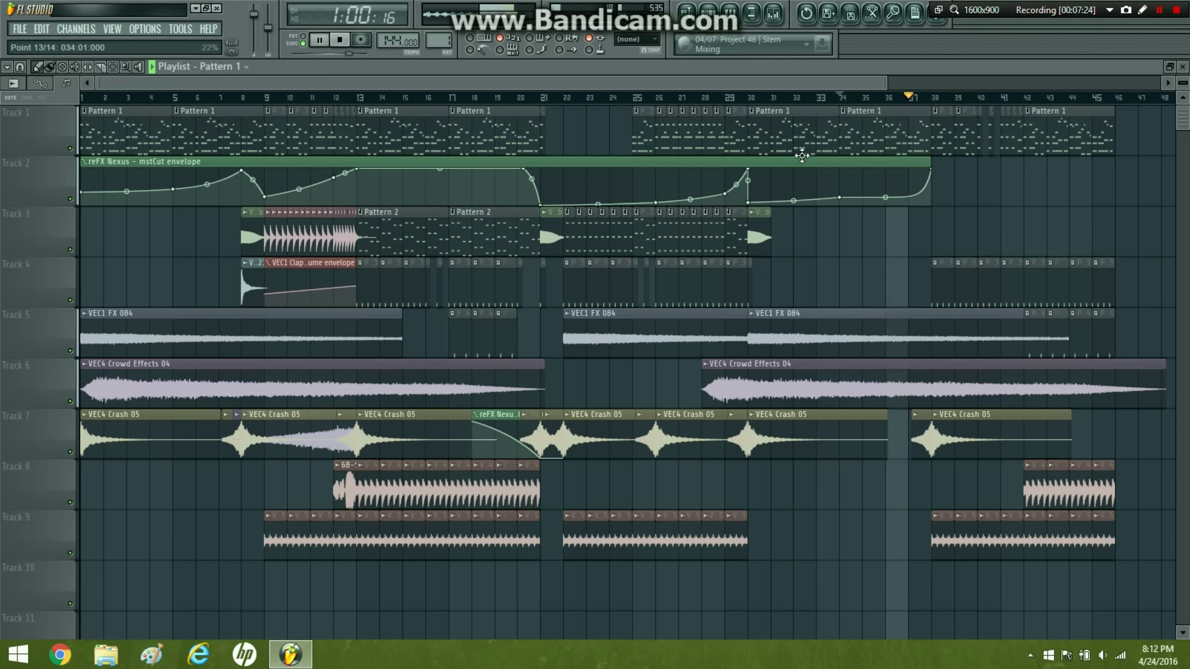
{"action": "left_click", "coordinate": [341, 41]}
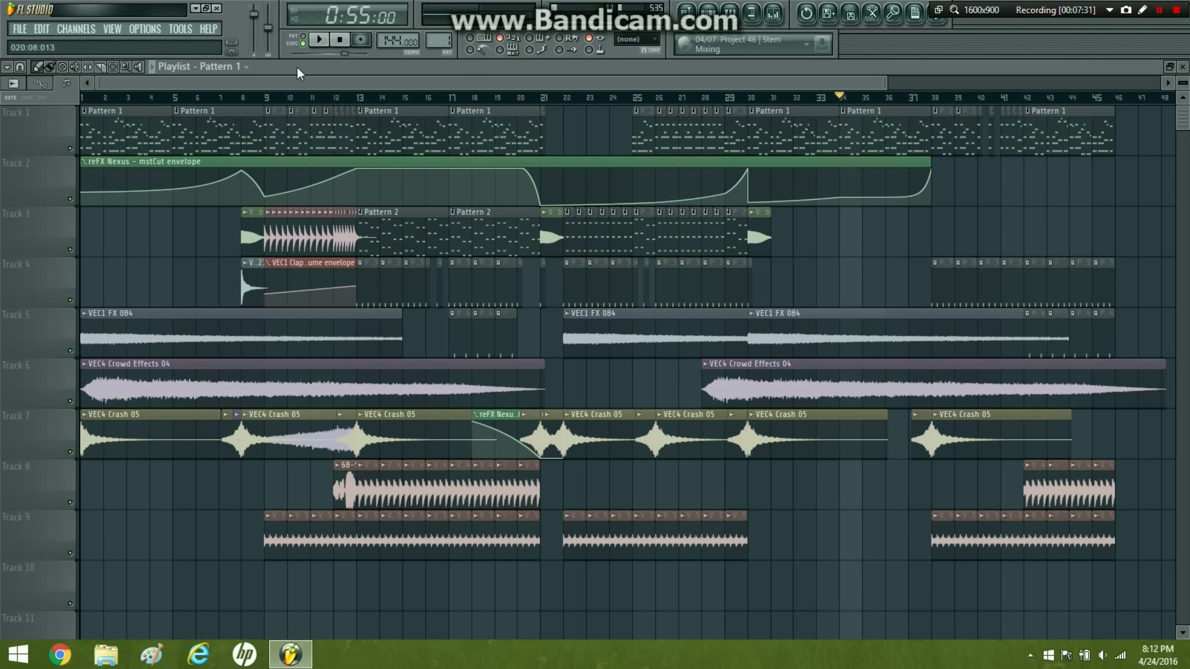
- Resume playback and open the Pattern 1 clip at bar 42 in the piano roll
{"action": "left_click", "coordinate": [320, 44]}
{"action": "left_click_drag", "start_coordinate": [1061, 175], "coordinate": [1143, 123]}
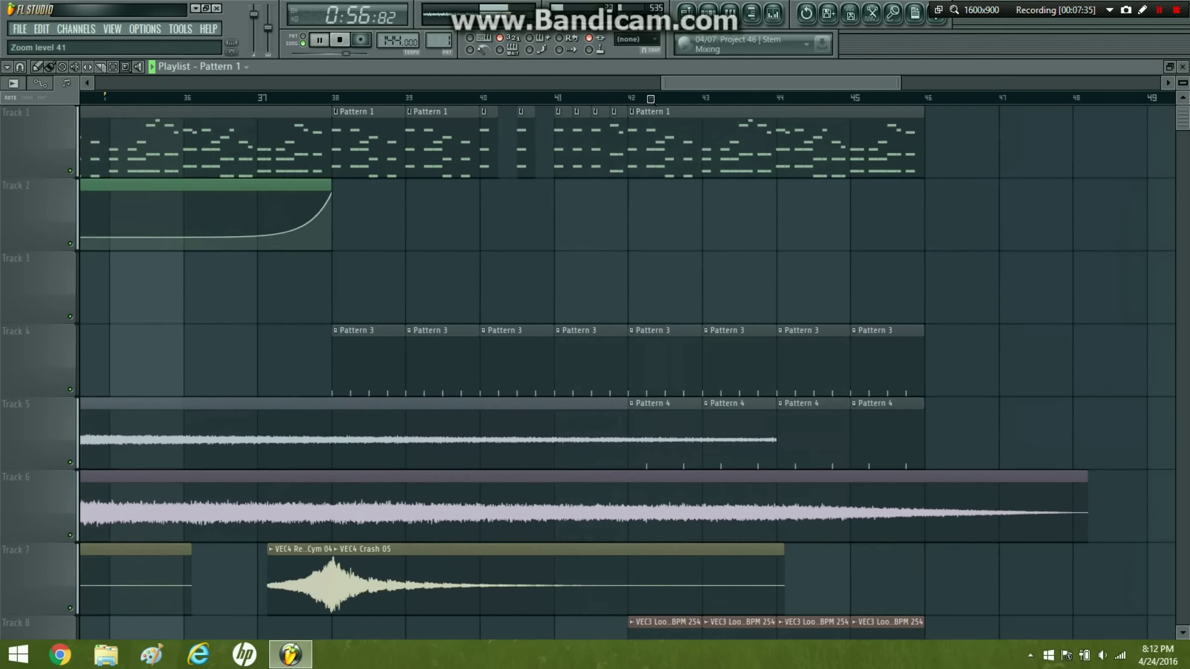
{"action": "double_click", "coordinate": [769, 157]}
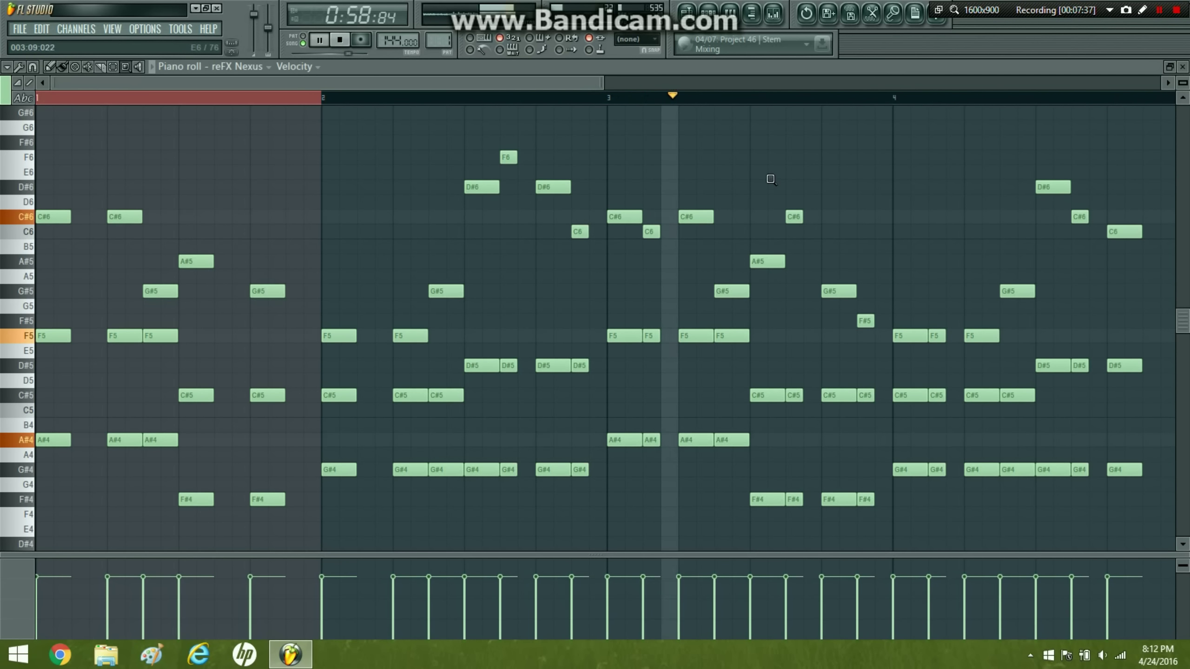
- Open the reFX Nexus plugin of the lead channel, nudge its reverb mix slightly during playback, and stop the song
{"action": "left_click", "coordinate": [708, 13]}
{"action": "left_click", "coordinate": [335, 347]}
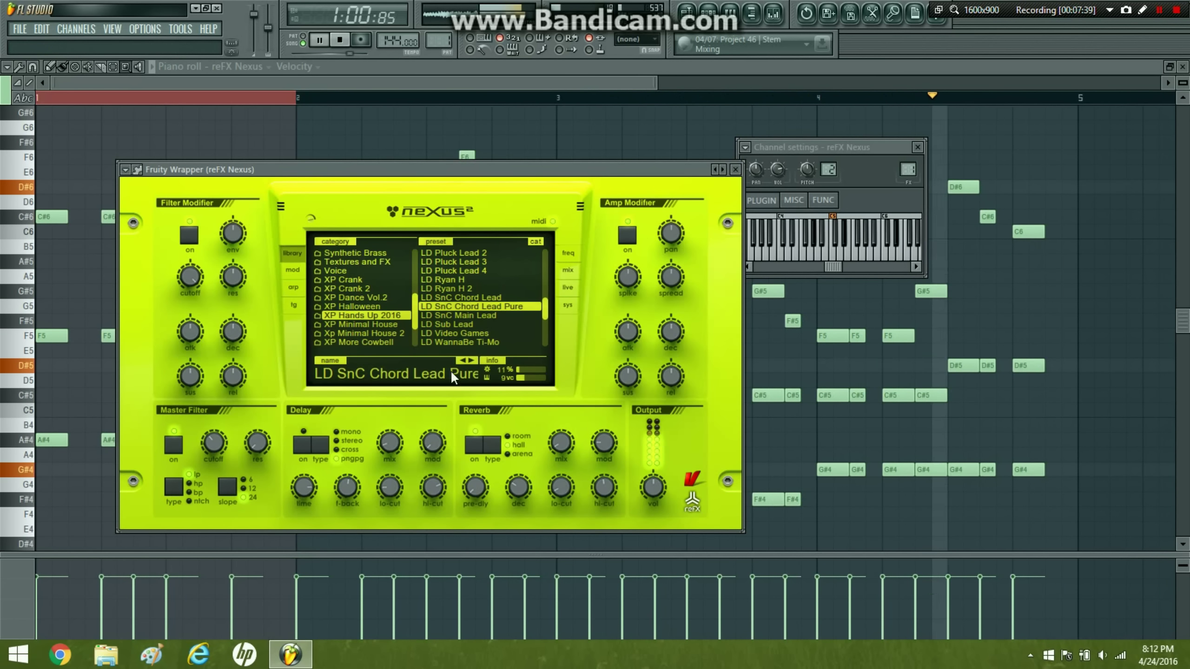
{"action": "left_click_drag", "start_coordinate": [561, 444], "coordinate": [558, 441]}
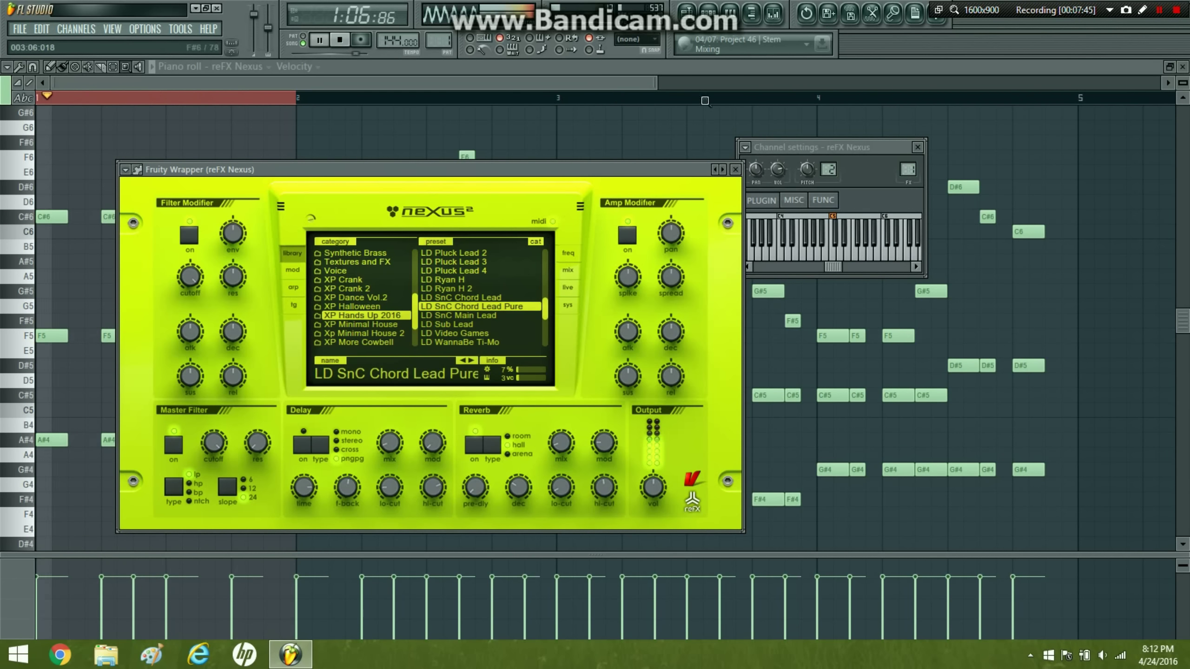
{"action": "left_click", "coordinate": [782, 14]}
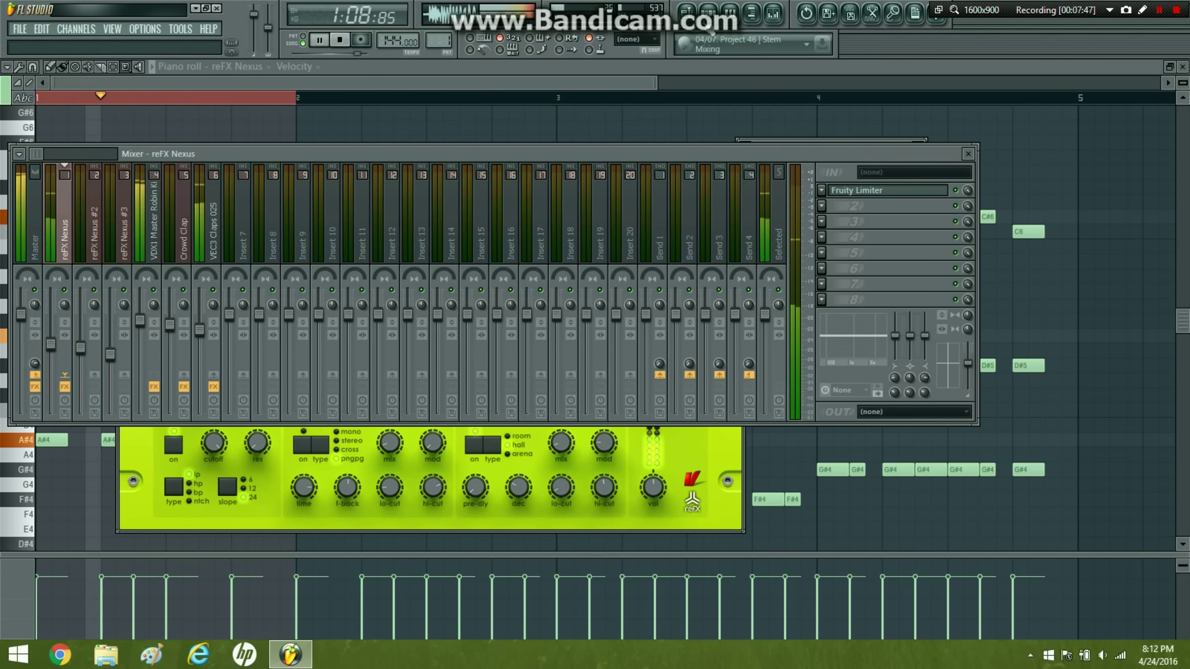
{"action": "key", "text": "F6"}
{"action": "key", "text": "space"}
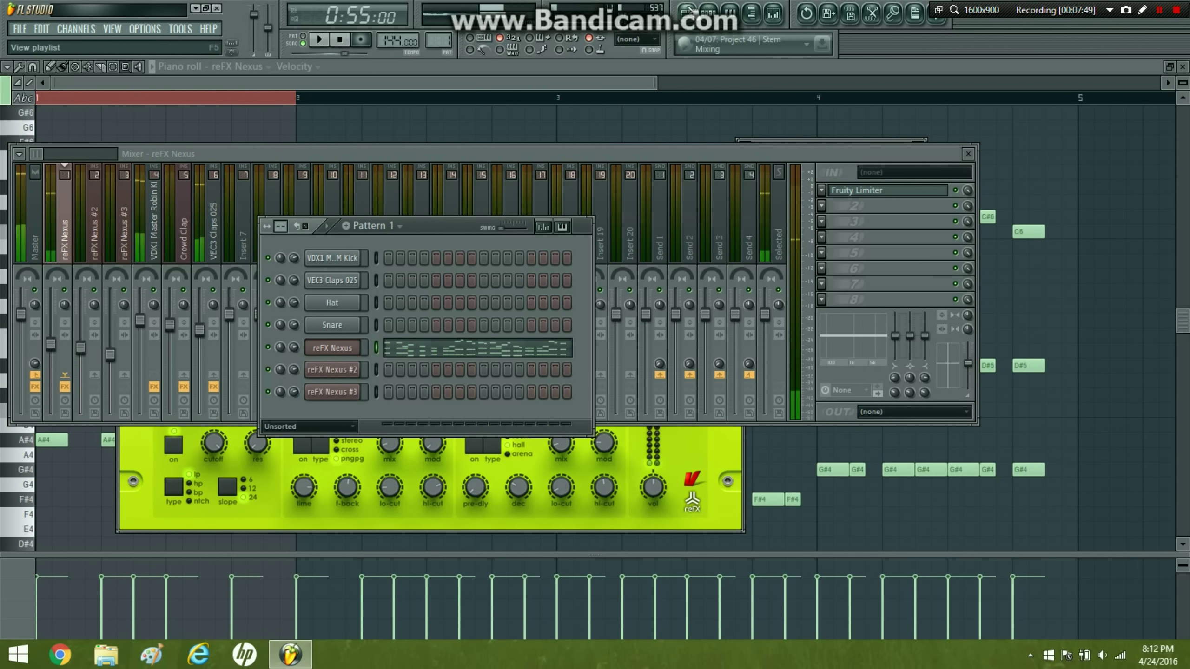
- Create an automation clip for the Nexus reverb mix on Track 2 spanning bars 39 to 42, and clear the time selection
{"action": "left_click", "coordinate": [687, 13]}
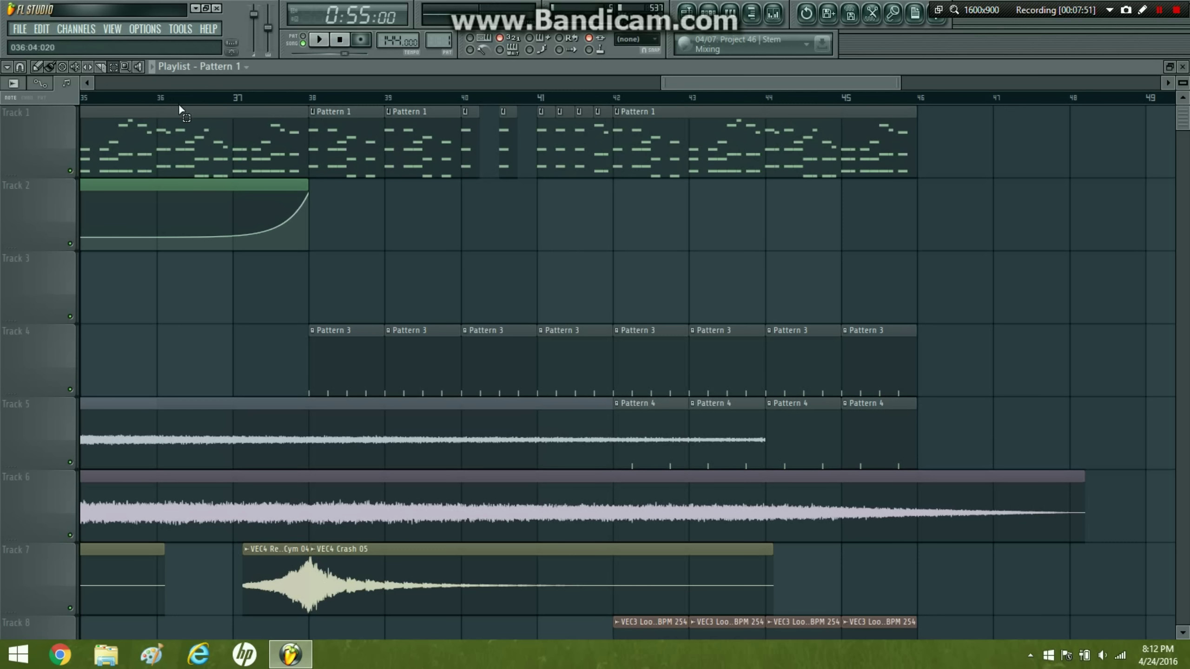
{"action": "left_click_drag", "start_coordinate": [383, 93], "coordinate": [599, 92]}
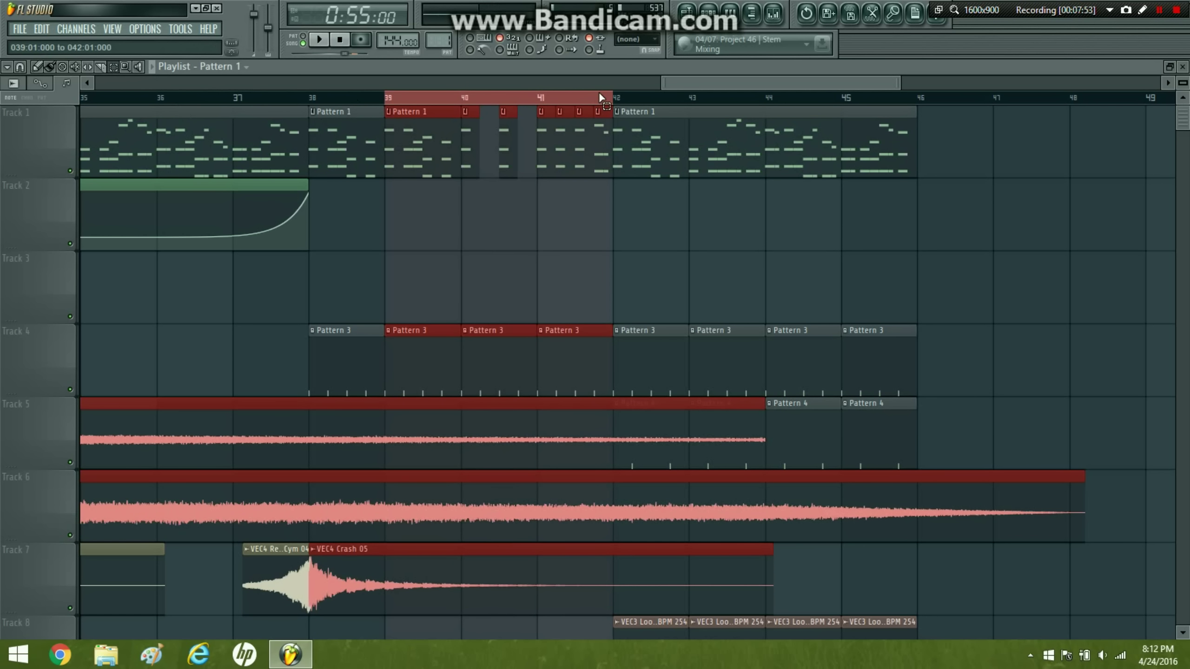
{"action": "right_click", "coordinate": [612, 52]}
{"action": "left_click", "coordinate": [712, 125]}
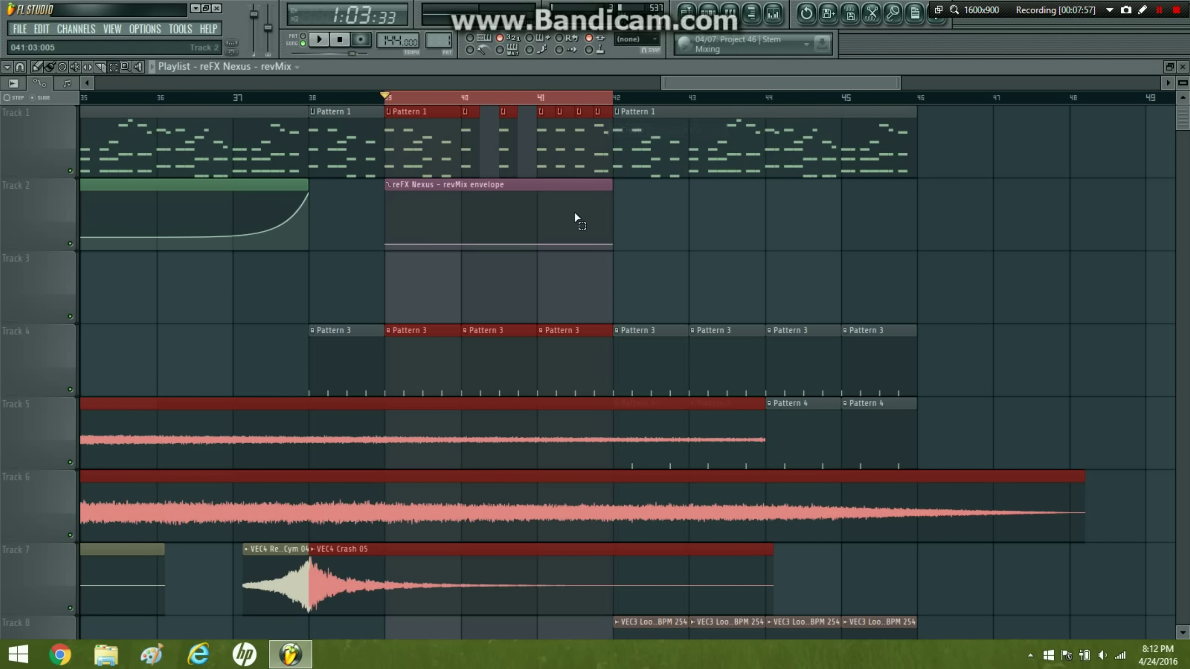
{"action": "left_click_drag", "start_coordinate": [417, 88], "coordinate": [768, 79]}
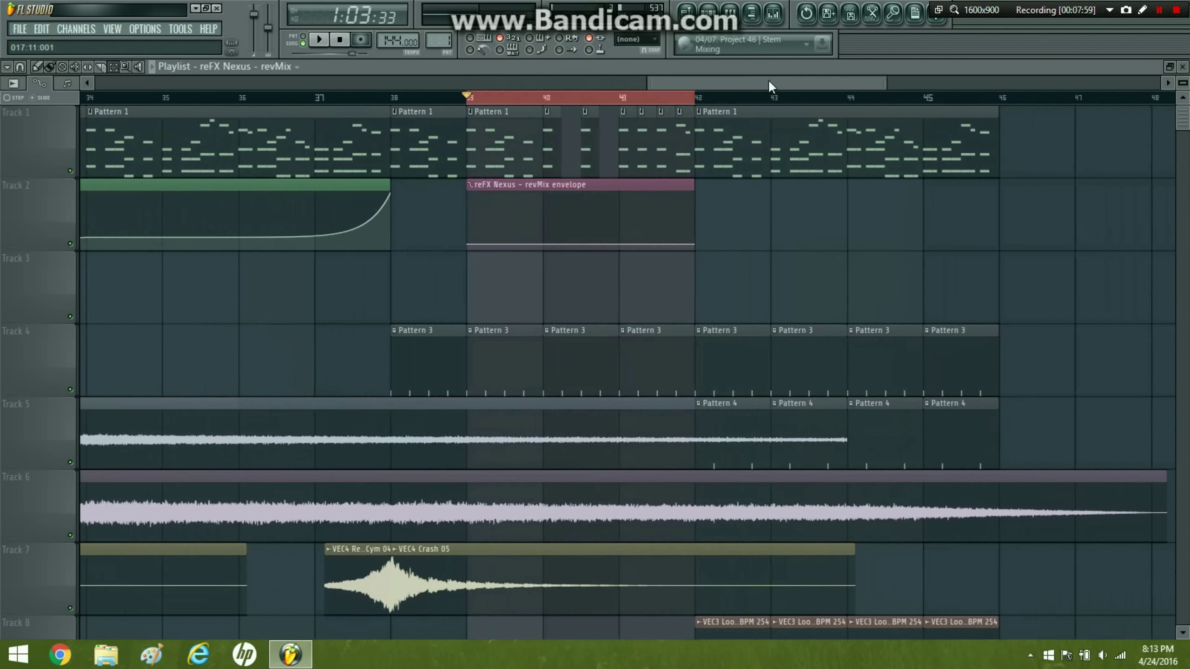
{"action": "right_click", "coordinate": [594, 96]}
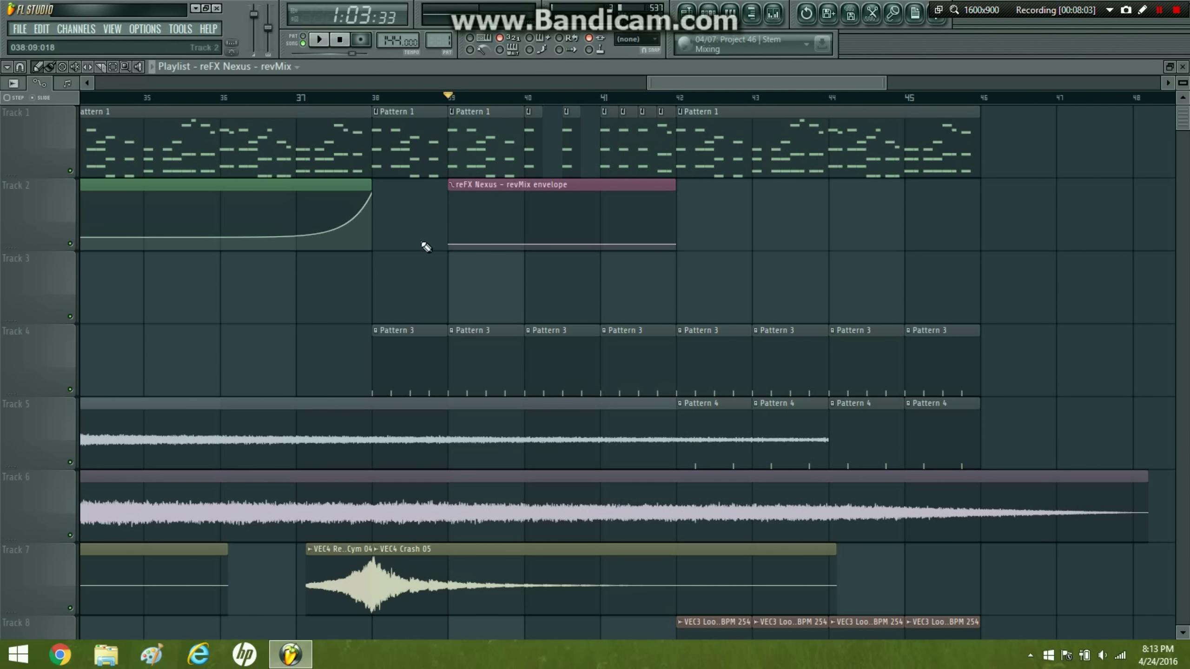
- Copy the revMix envelope's start value, raise its end point at bar 42, and bend the rise into an upward-accelerating curve
{"action": "right_click", "coordinate": [455, 245]}
{"action": "left_click", "coordinate": [486, 450]}
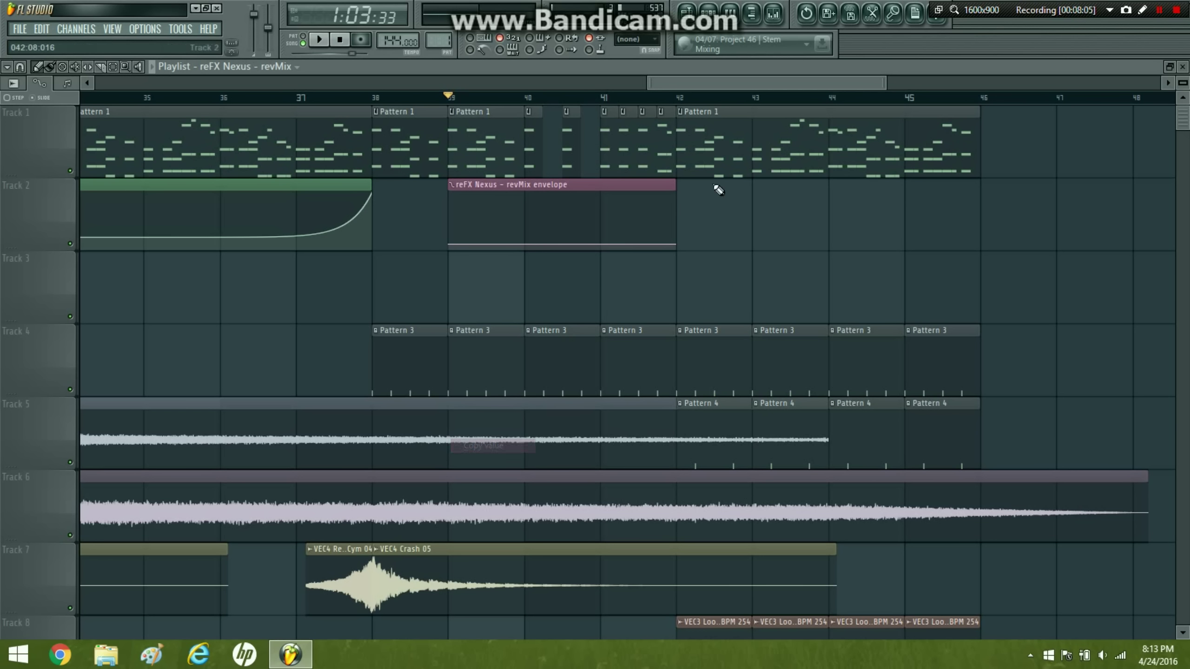
{"action": "left_click_drag", "start_coordinate": [680, 244], "coordinate": [677, 212]}
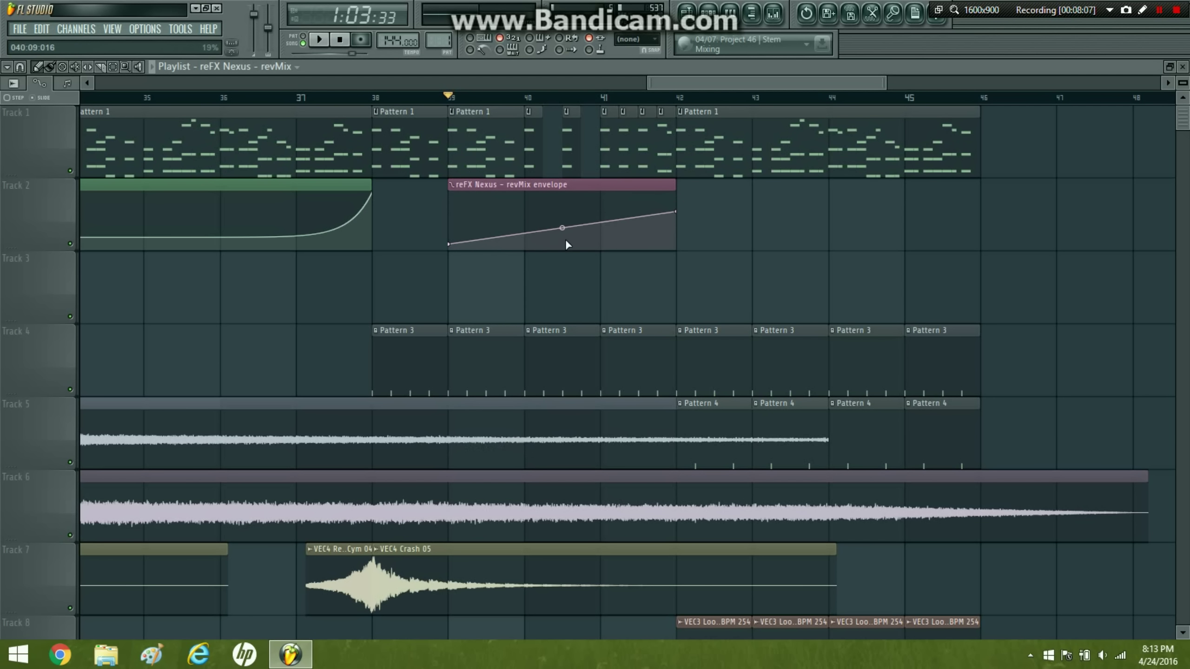
{"action": "left_click_drag", "start_coordinate": [566, 245], "coordinate": [566, 235]}
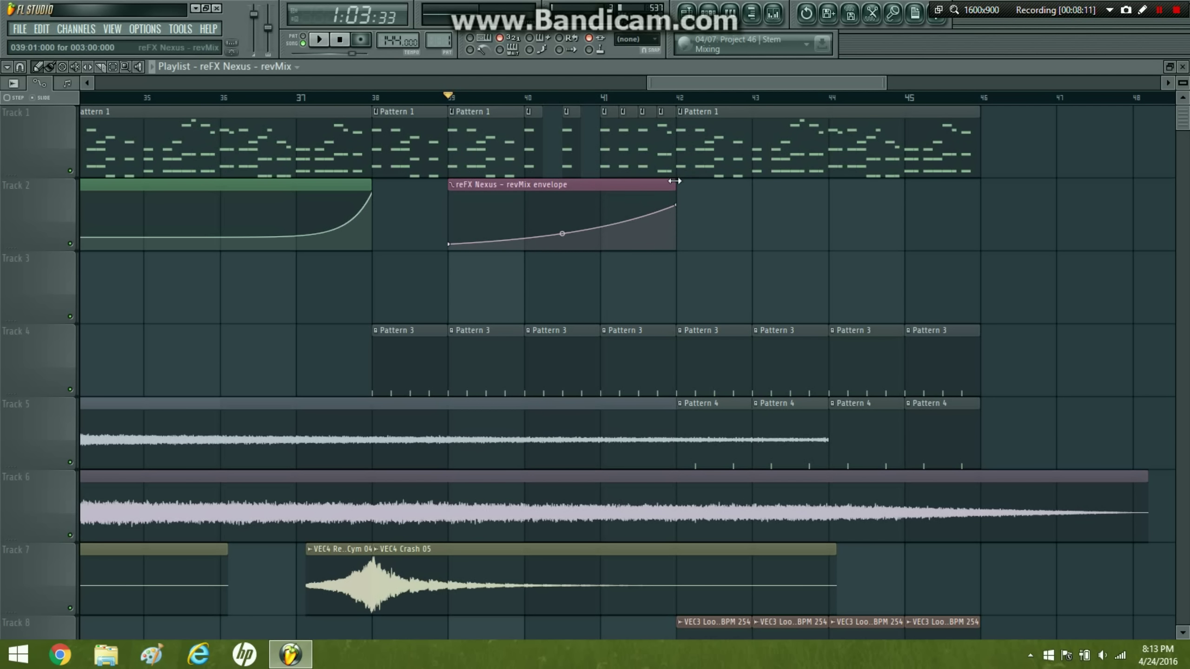
- Extend the revMix envelope to bar 43 and hold it at the copied 10% start value from bar 42 onward
{"action": "left_click_drag", "start_coordinate": [676, 186], "coordinate": [722, 188]}
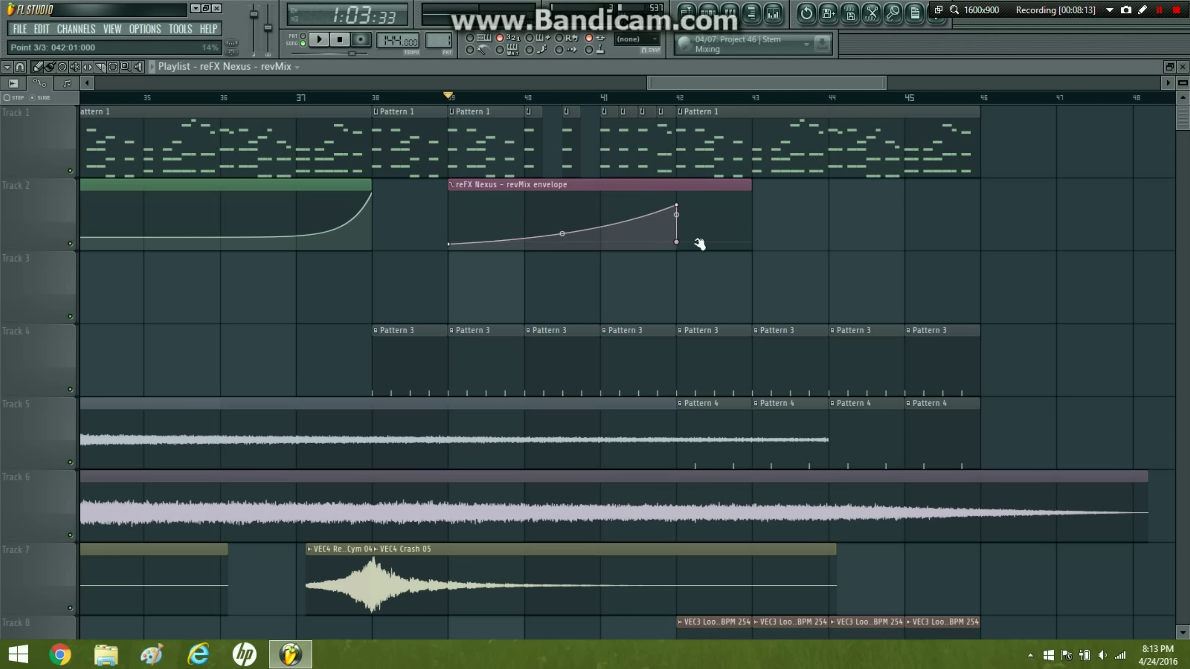
{"action": "right_click", "coordinate": [679, 247]}
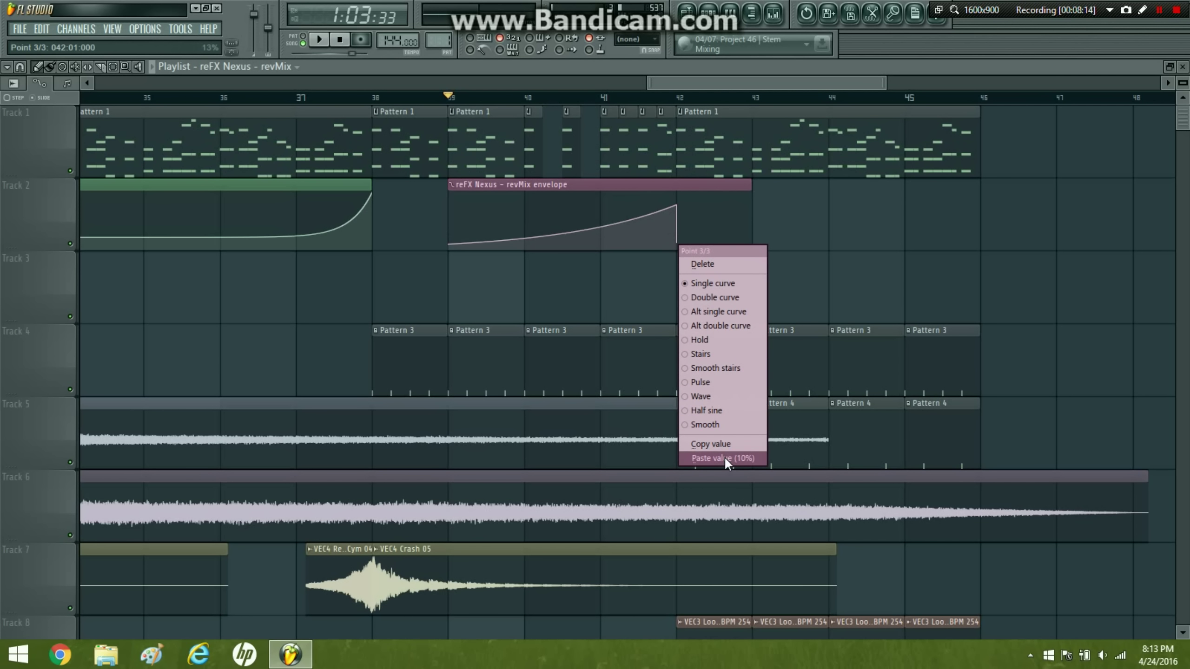
{"action": "left_click", "coordinate": [722, 457]}
{"action": "left_click", "coordinate": [317, 43]}
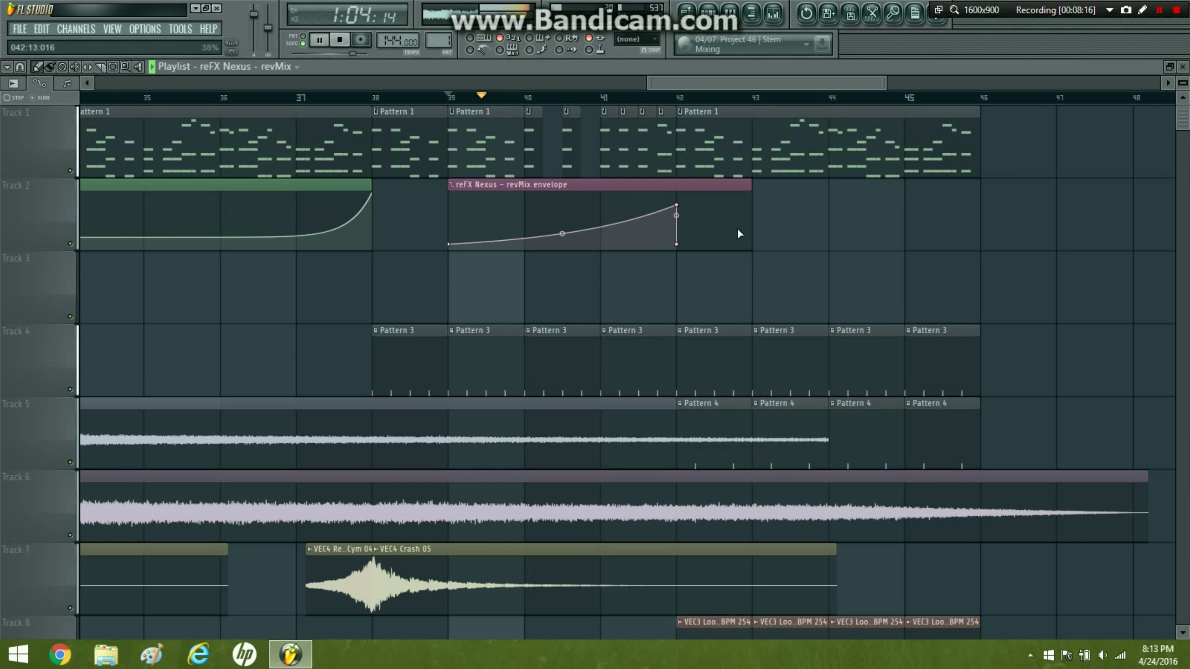
{"action": "right_click", "coordinate": [751, 231]}
{"action": "right_click", "coordinate": [753, 233]}
{"action": "left_click", "coordinate": [826, 448]}
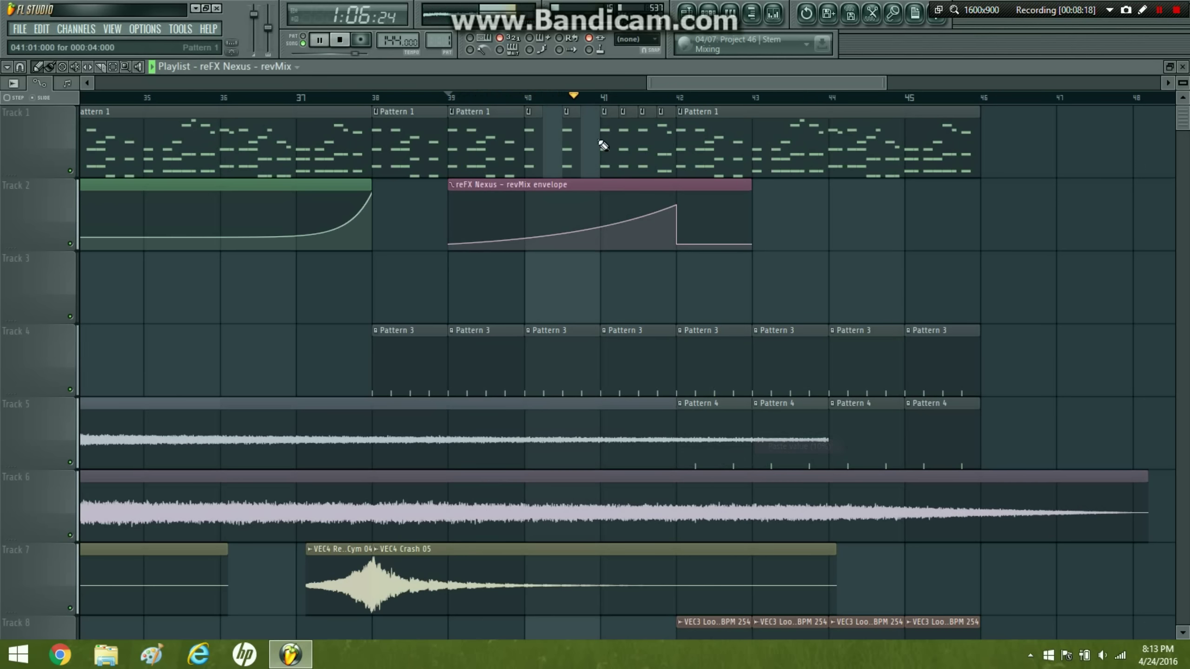
- Try a straight and a bulging rise for the revMix envelope, replaying the song from bar 39
{"action": "left_click", "coordinate": [490, 111]}
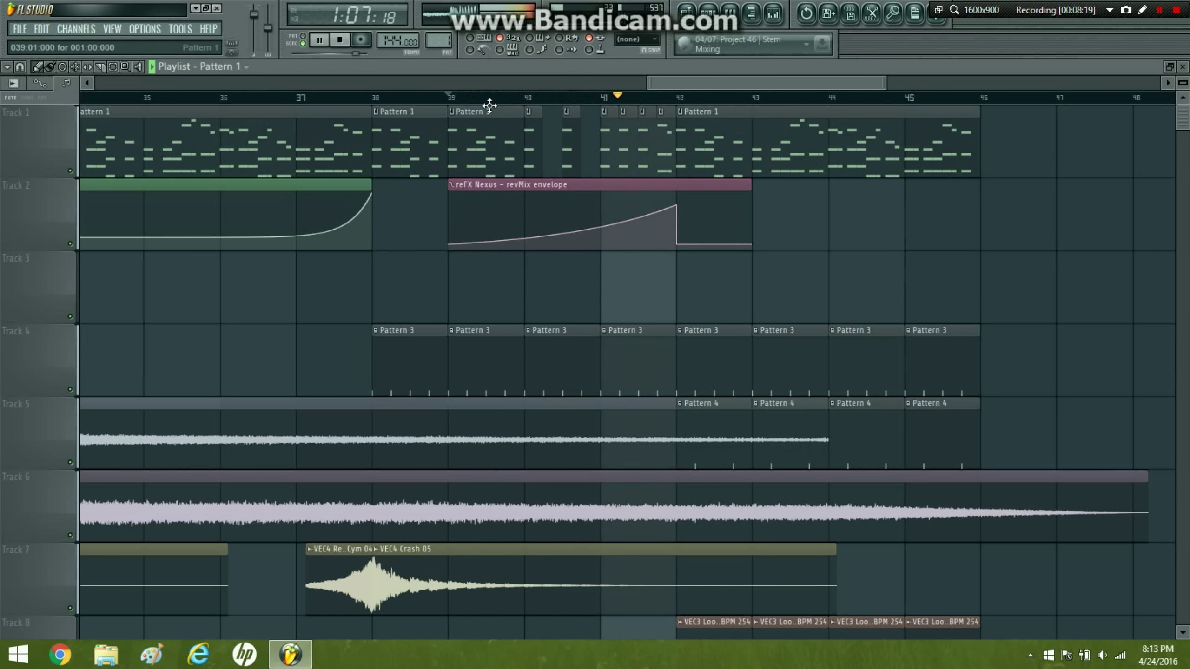
{"action": "left_click", "coordinate": [450, 99]}
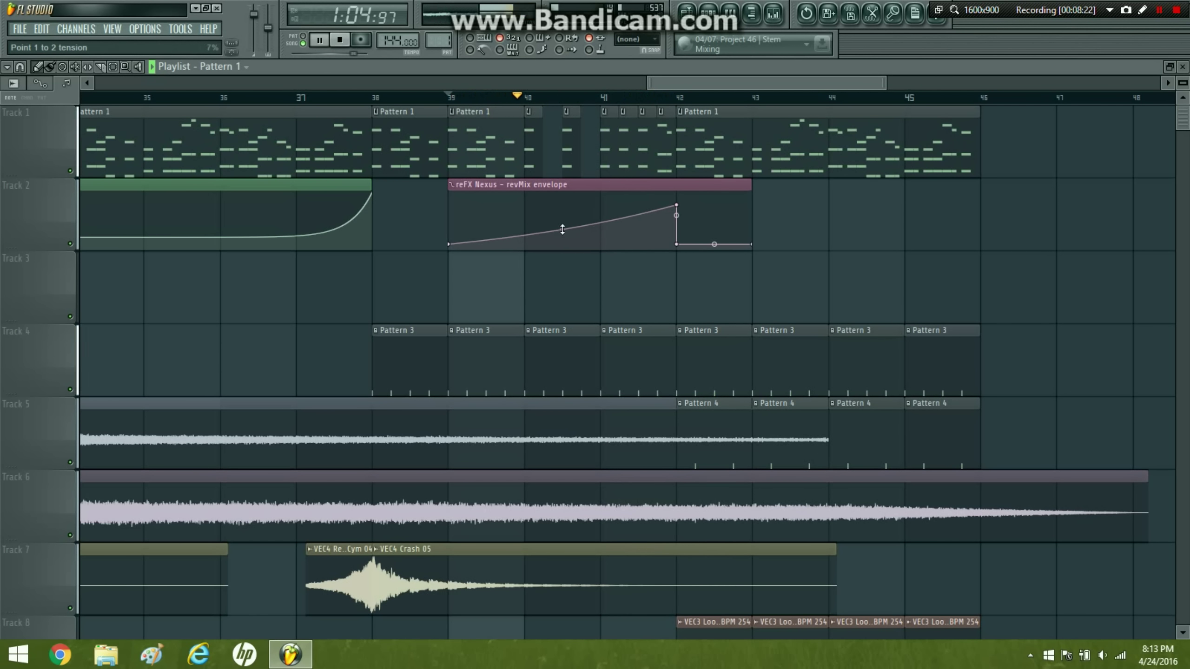
{"action": "left_click_drag", "start_coordinate": [562, 229], "coordinate": [561, 226]}
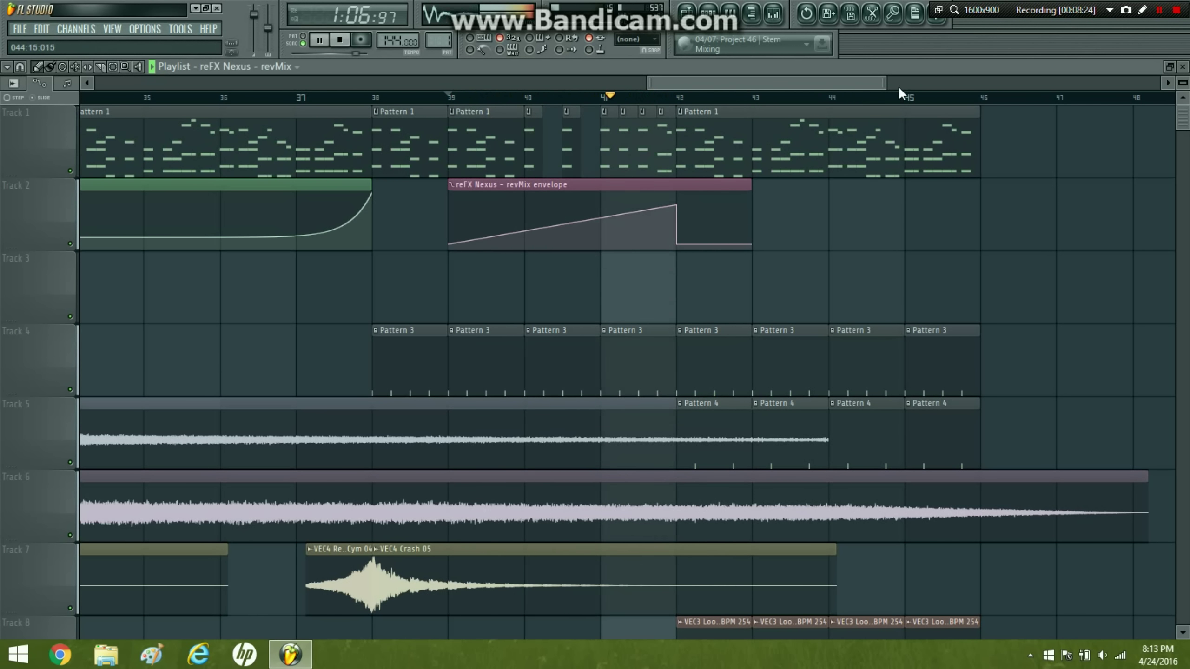
{"action": "left_click", "coordinate": [452, 97]}
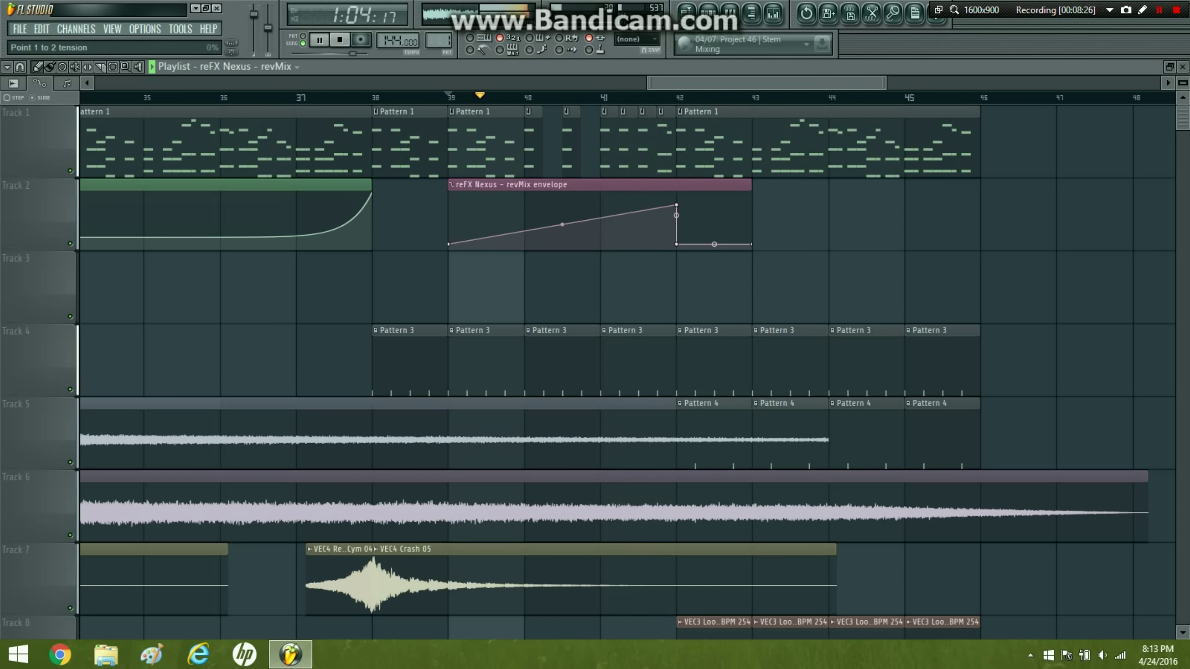
{"action": "left_click_drag", "start_coordinate": [562, 224], "coordinate": [562, 215]}
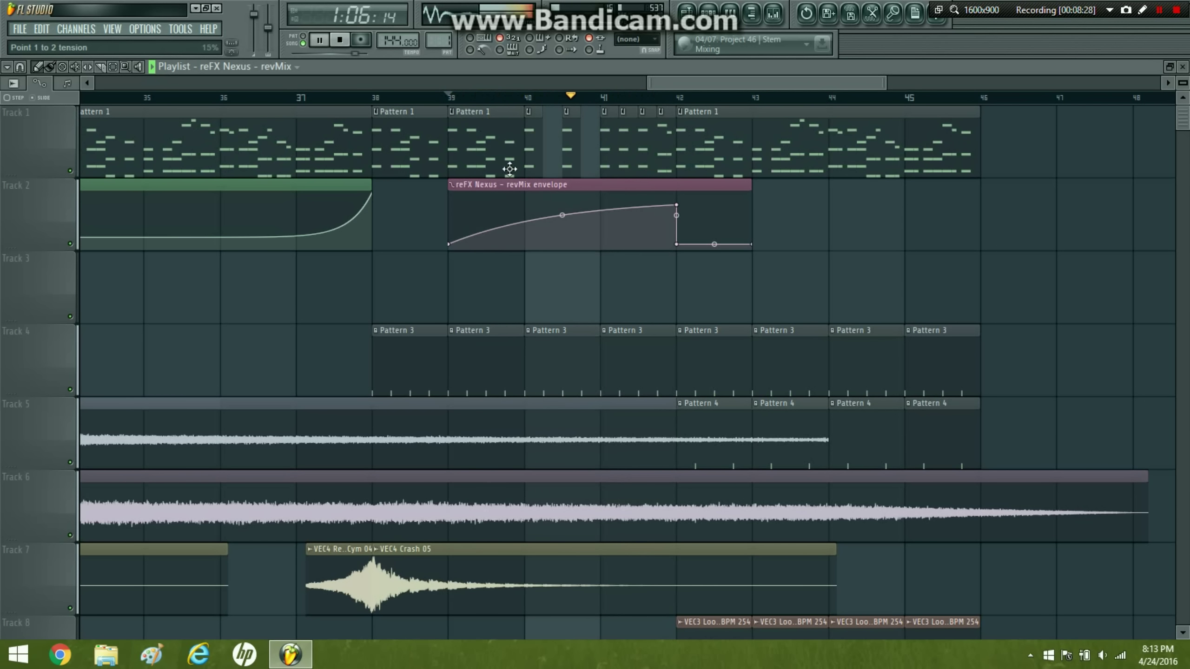
- Raise the revMix envelope's peak at bar 42 to the top and replay from bar 39
{"action": "left_click", "coordinate": [341, 42]}
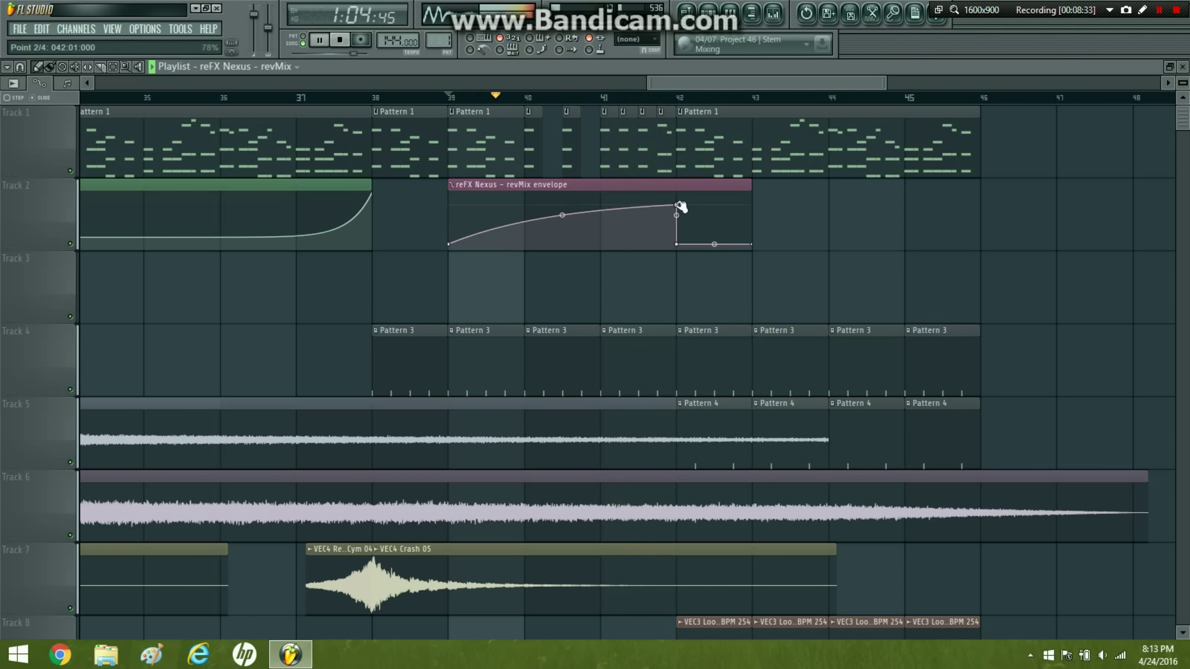
{"action": "left_click_drag", "start_coordinate": [681, 207], "coordinate": [681, 192]}
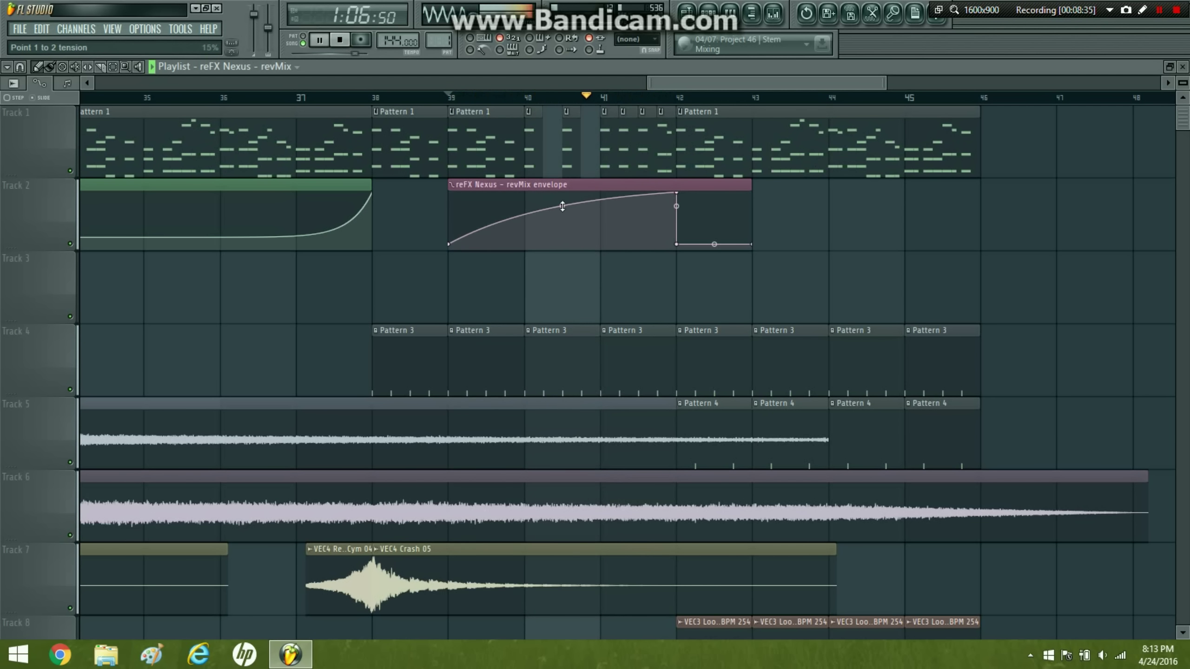
{"action": "left_click", "coordinate": [342, 42]}
{"action": "key", "text": "space"}
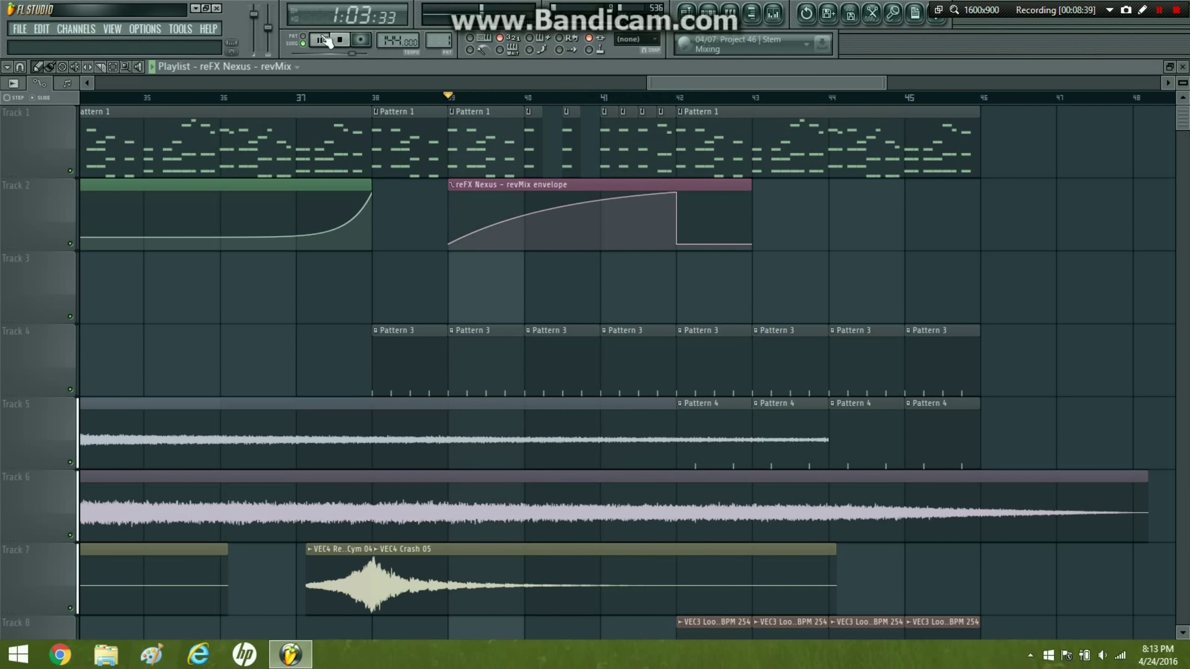
- Empty bar 42 by moving the Pattern 1 clip to bar 43 and deleting the Pattern 3, Pattern 4 and two VEC3 loop clips there
{"action": "left_click", "coordinate": [112, 71]}
{"action": "left_click_drag", "start_coordinate": [718, 131], "coordinate": [931, 133]}
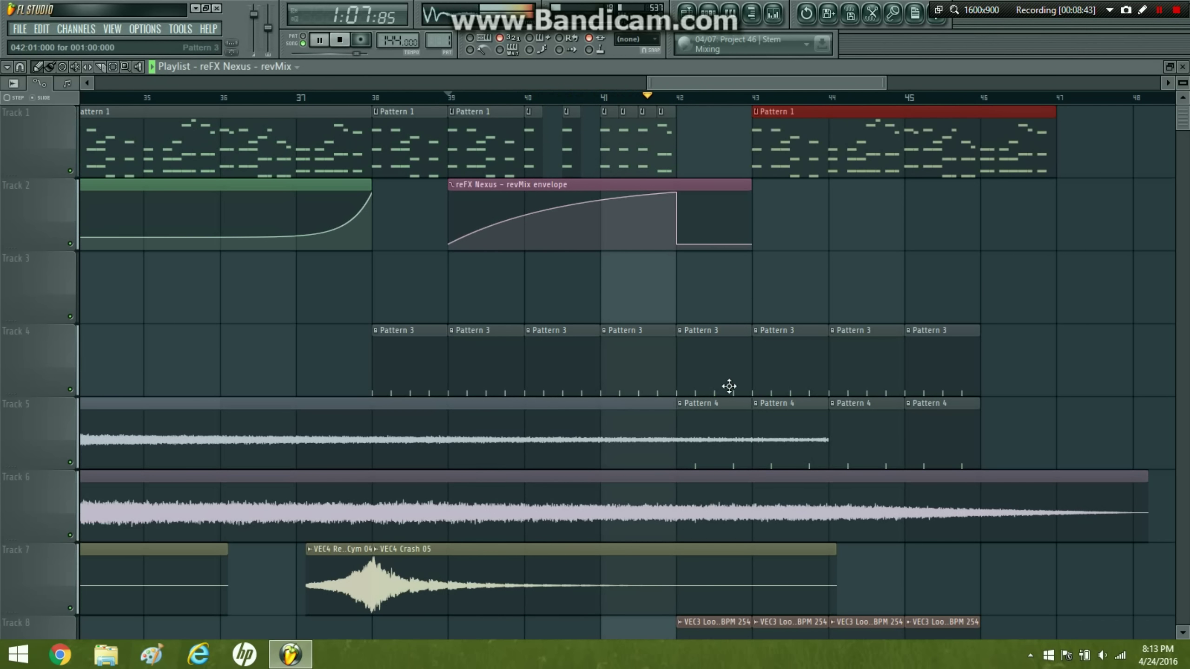
{"action": "right_click", "coordinate": [729, 387]}
{"action": "right_click", "coordinate": [719, 445]}
{"action": "scroll", "coordinate": [731, 464], "scroll_direction": "down", "scroll_amount": 2}
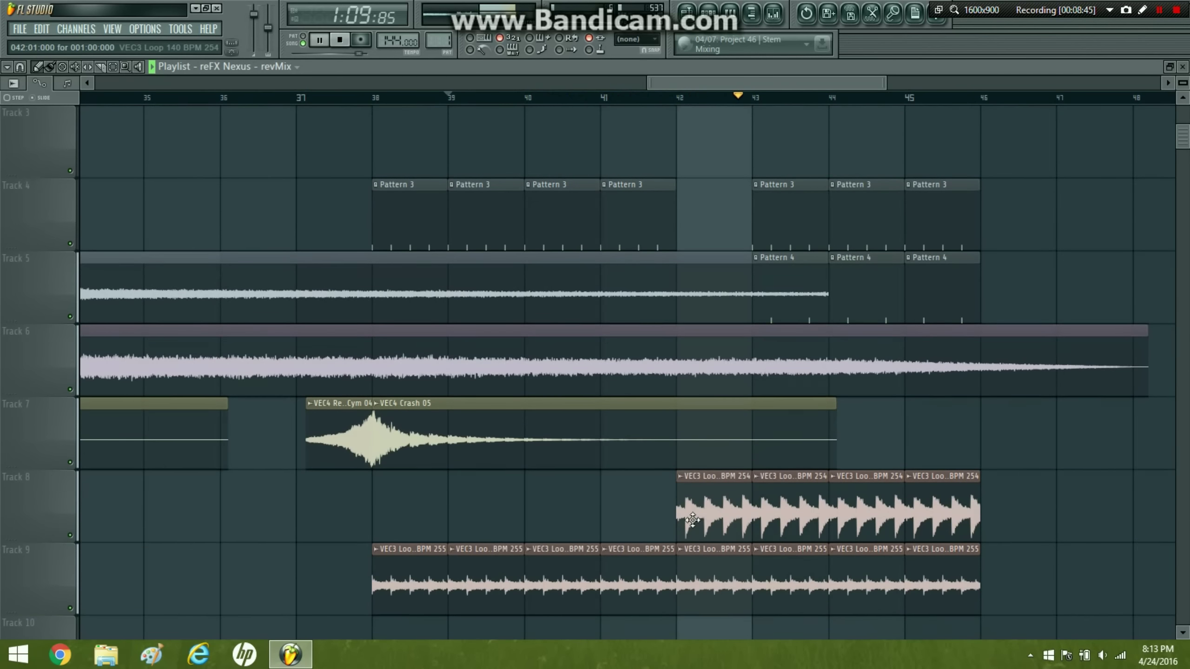
{"action": "right_click", "coordinate": [703, 511]}
{"action": "right_click", "coordinate": [703, 581]}
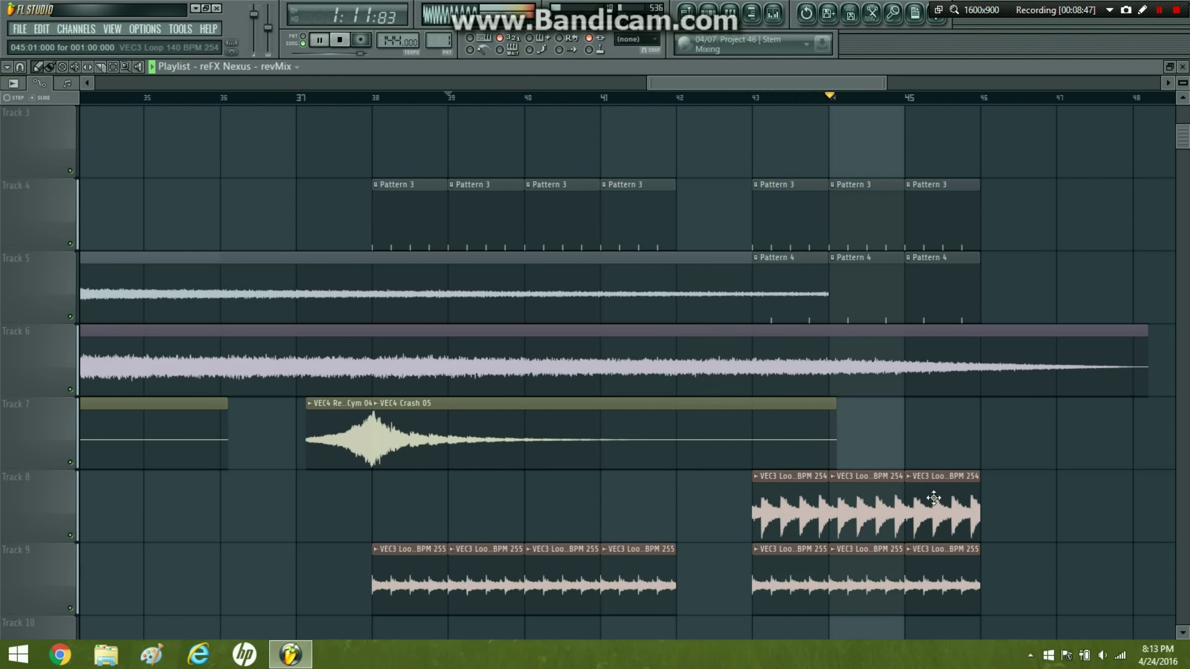
- Add Pattern 3, Pattern 4 and both VEC3 loop clips at bar 46 on their own tracks, and replay from bar 41
{"action": "left_click", "coordinate": [998, 504]}
{"action": "left_click", "coordinate": [970, 566]}
{"action": "left_click", "coordinate": [1026, 582]}
{"action": "left_click", "coordinate": [946, 277]}
{"action": "left_click", "coordinate": [1016, 281]}
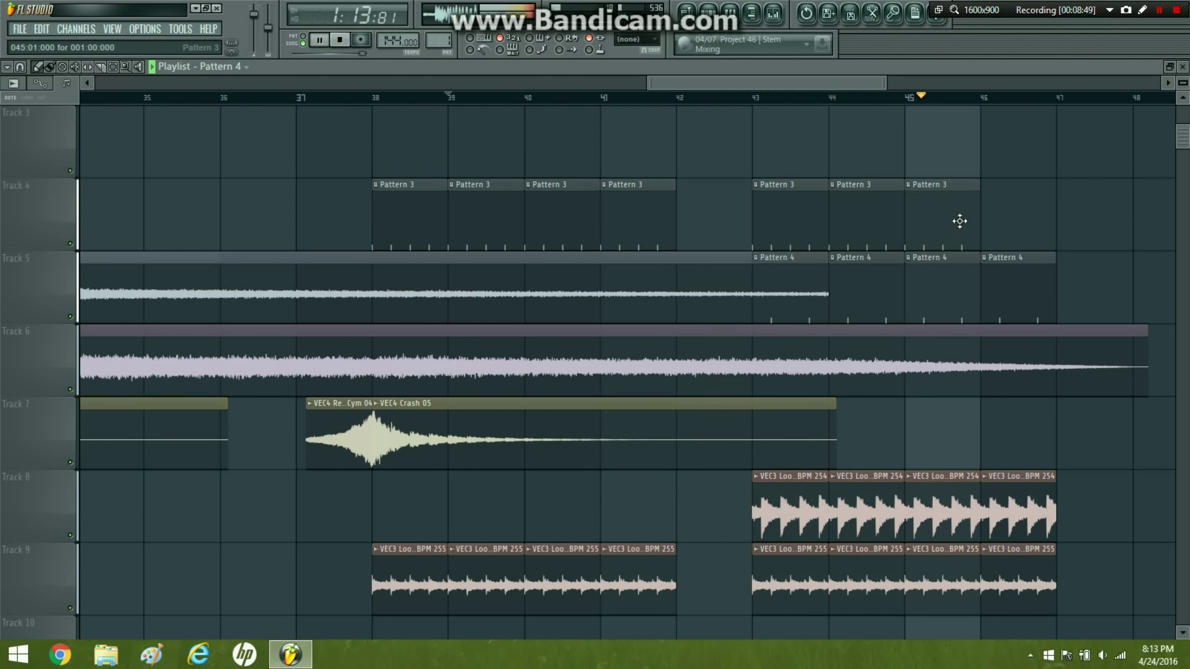
{"action": "left_click_drag", "start_coordinate": [956, 219], "coordinate": [1017, 211]}
{"action": "left_click", "coordinate": [908, 223]}
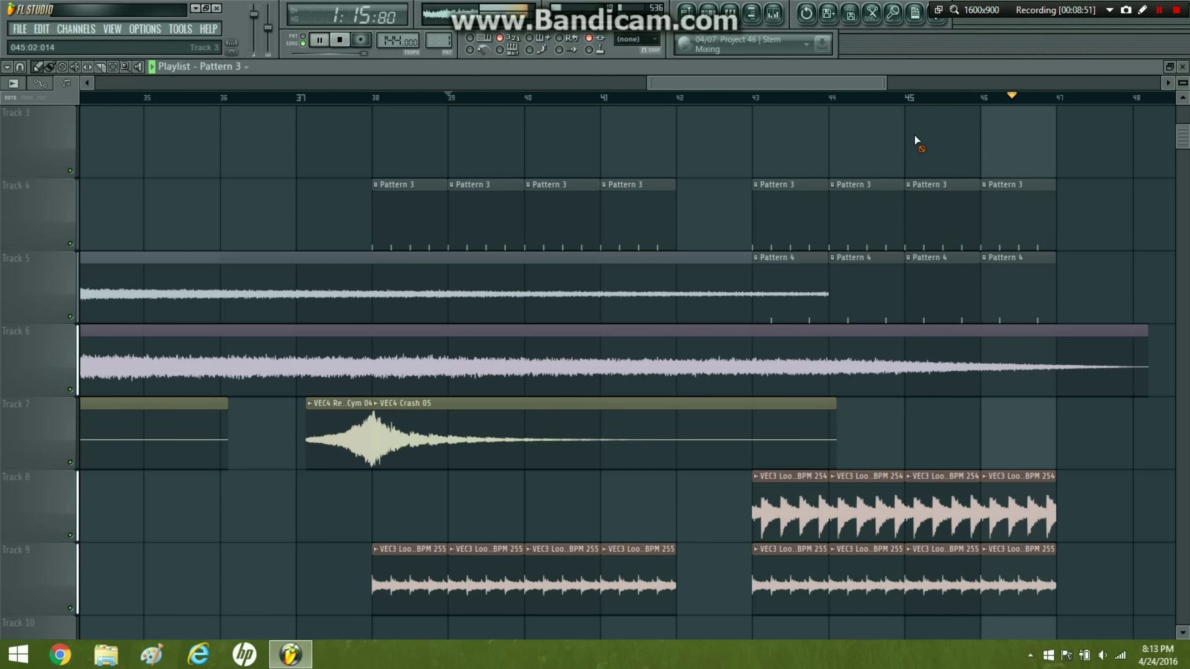
{"action": "left_click", "coordinate": [611, 102]}
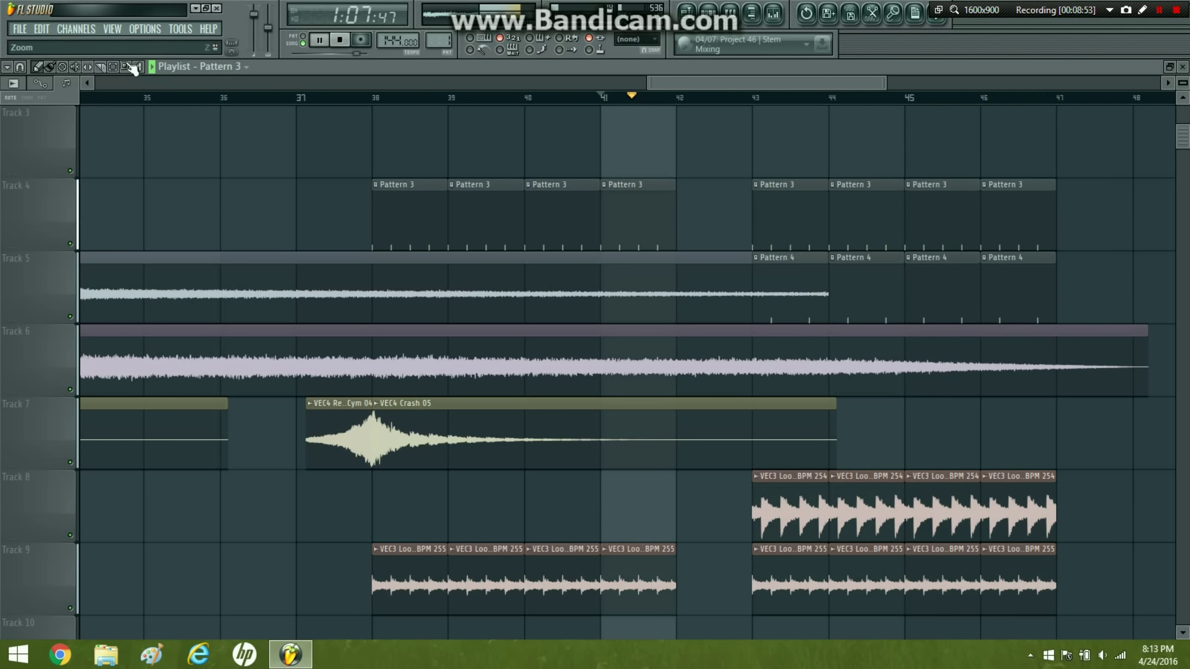
- Copy a Pattern 2 clip to bar 43 on Track 3 and audition the song from bar 38
{"action": "left_click", "coordinate": [126, 66]}
{"action": "right_click", "coordinate": [707, 130]}
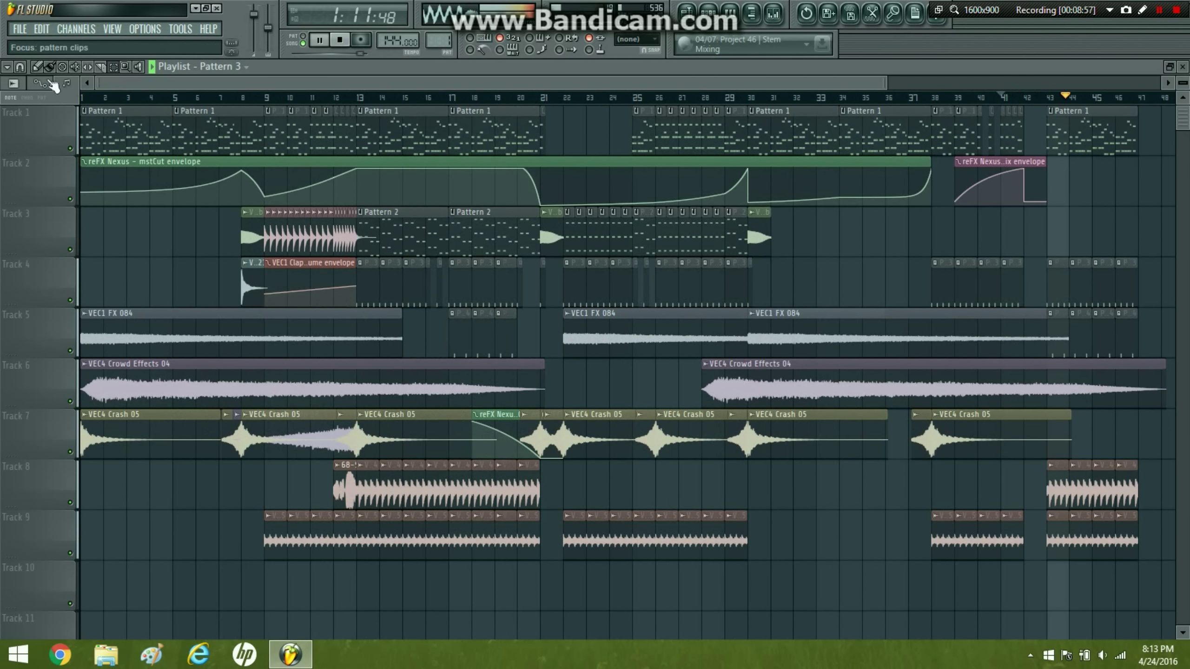
{"action": "left_click", "coordinate": [37, 68]}
{"action": "left_click_drag", "start_coordinate": [414, 225], "coordinate": [1113, 227], "text": "shift"}
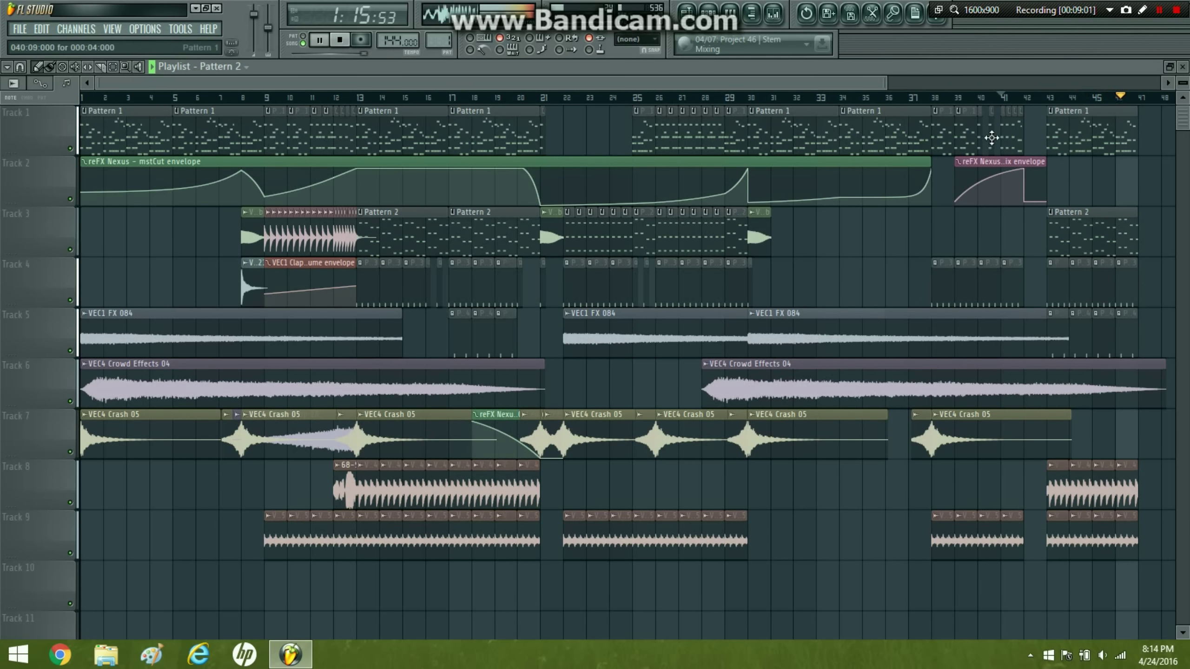
{"action": "left_click", "coordinate": [934, 98]}
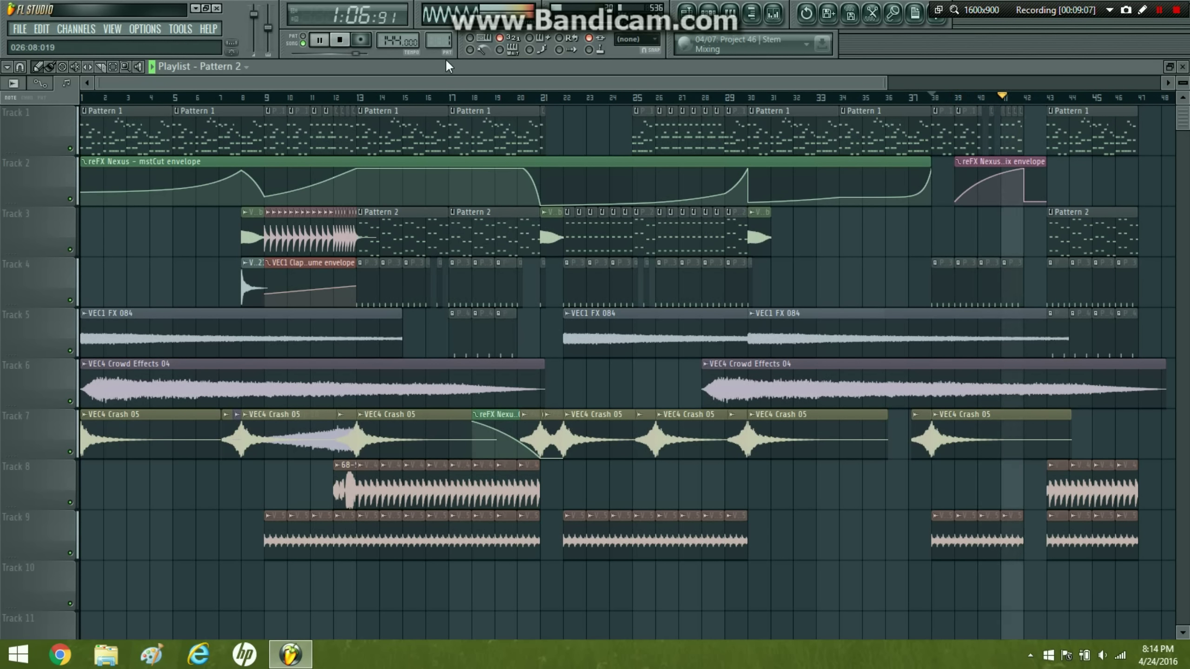
{"action": "left_click", "coordinate": [341, 42]}
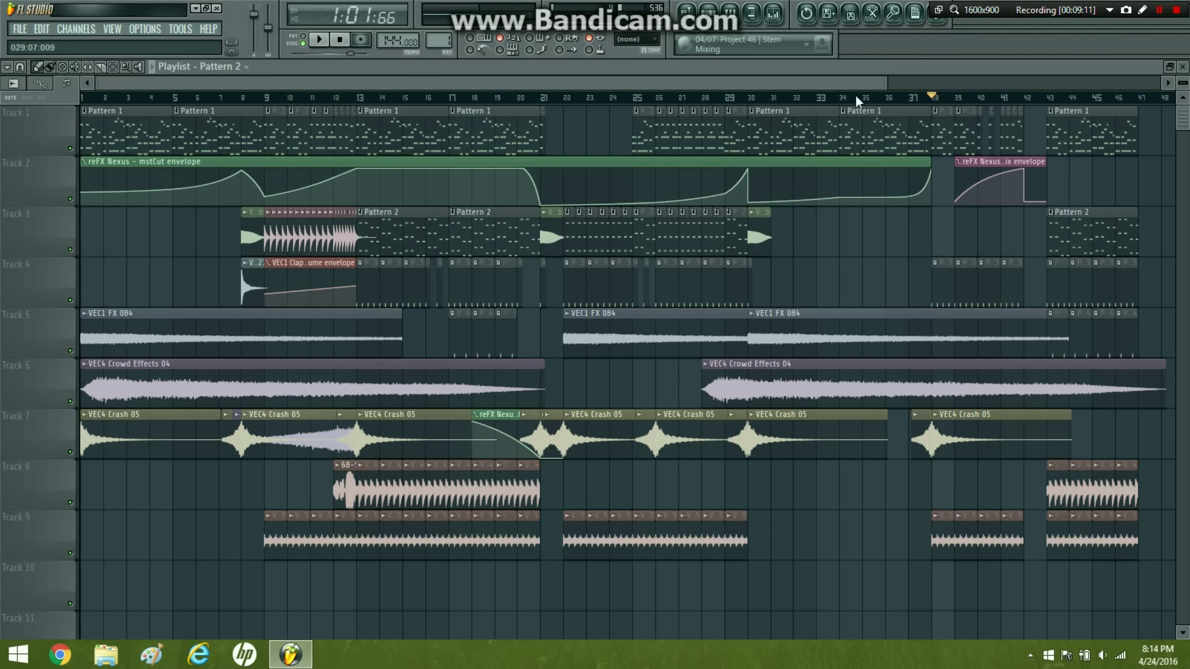
- Straighten the revMix envelope's rise between bars 39 and 42 and play the song from bar 38
{"action": "scroll", "coordinate": [770, 178], "scroll_direction": "down", "scroll_amount": 5}
{"action": "left_click", "coordinate": [785, 180]}
{"action": "left_click", "coordinate": [319, 39]}
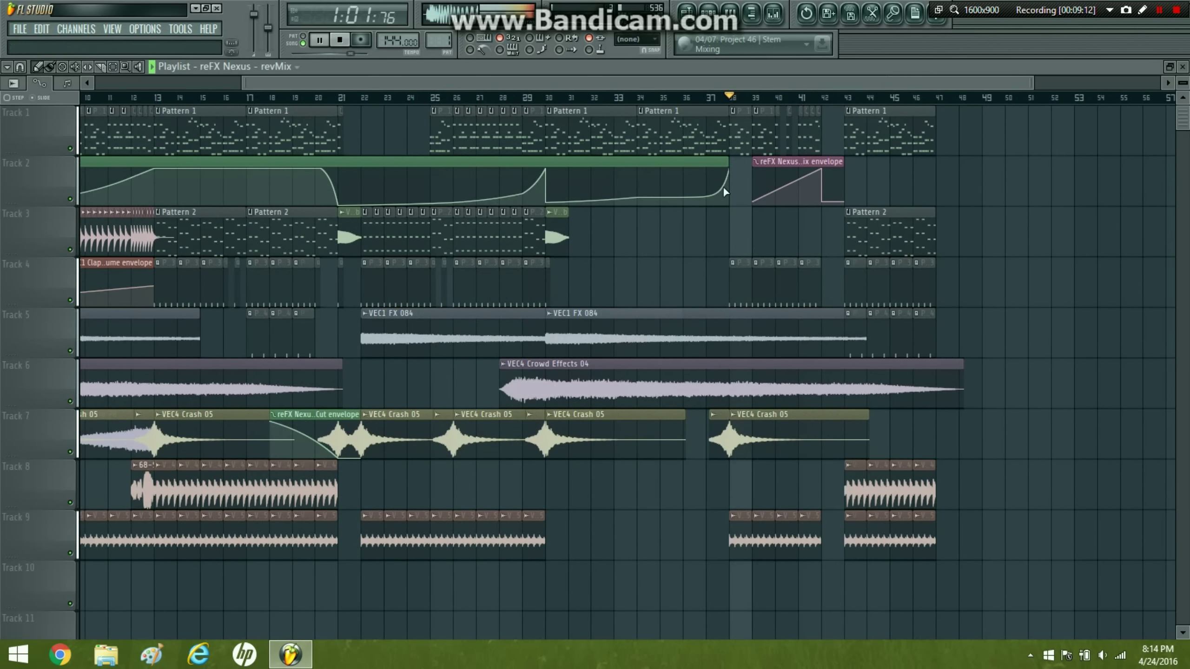
- Curve the revMix envelope's rise between bars 39 and 42 and move the envelope clip down to Track 3
{"action": "left_click_drag", "start_coordinate": [787, 184], "coordinate": [787, 207]}
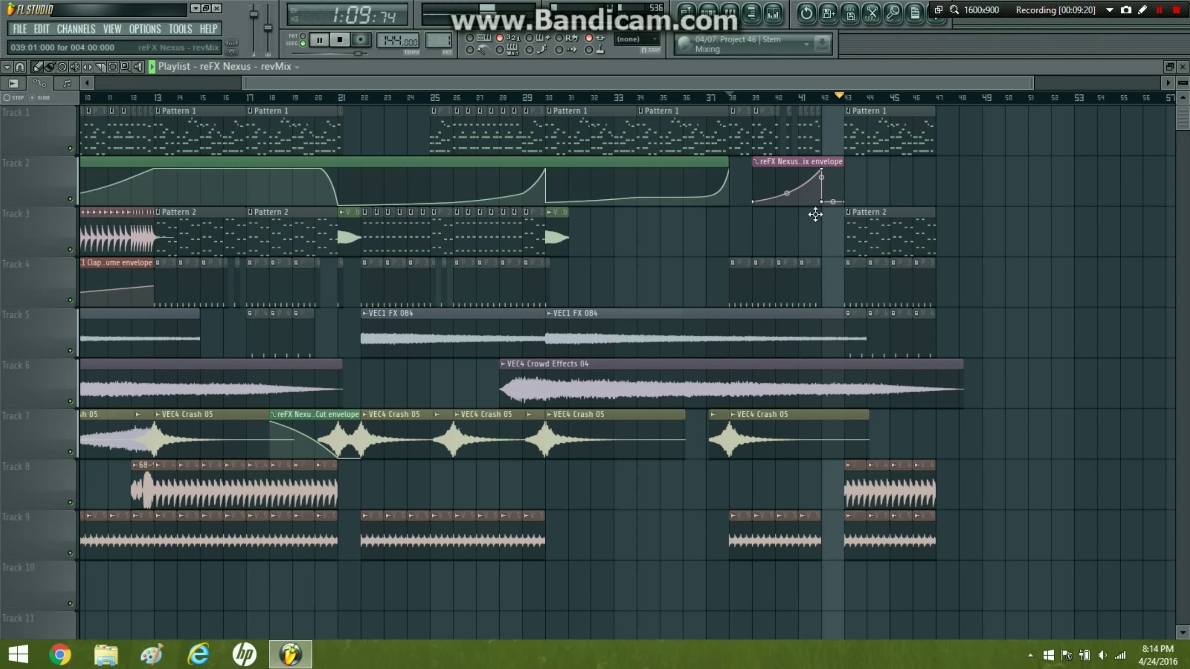
{"action": "left_click_drag", "start_coordinate": [815, 215], "coordinate": [816, 218]}
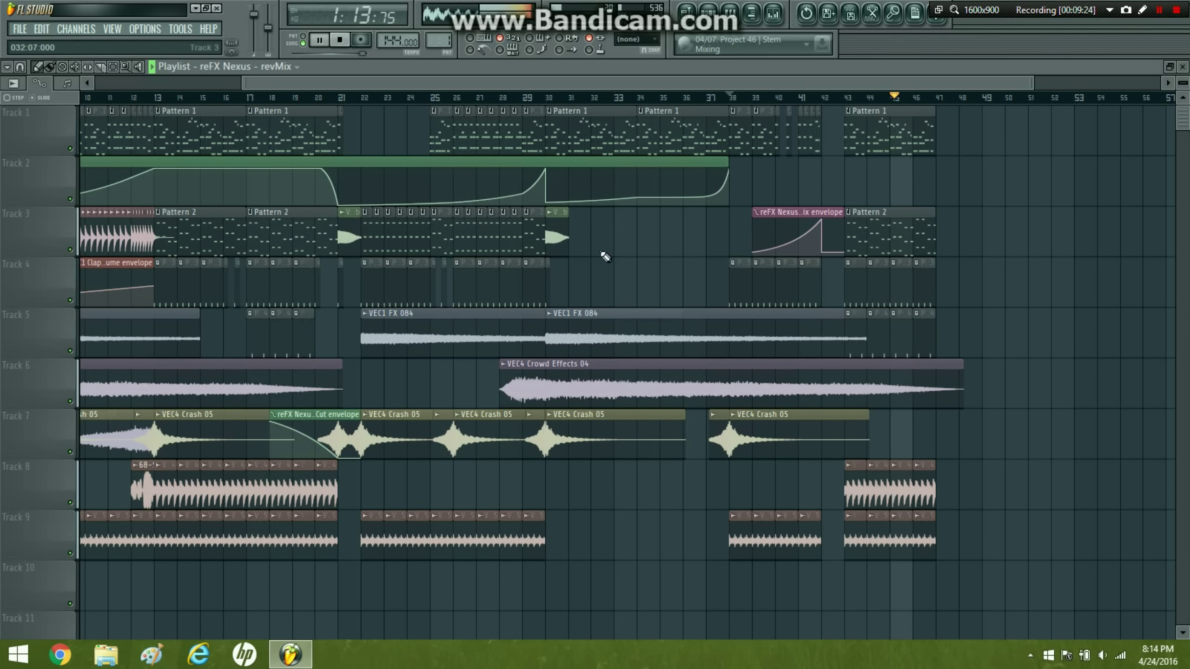
{"action": "left_click", "coordinate": [557, 236]}
{"action": "left_click", "coordinate": [648, 236]}
{"action": "right_click", "coordinate": [649, 237]}
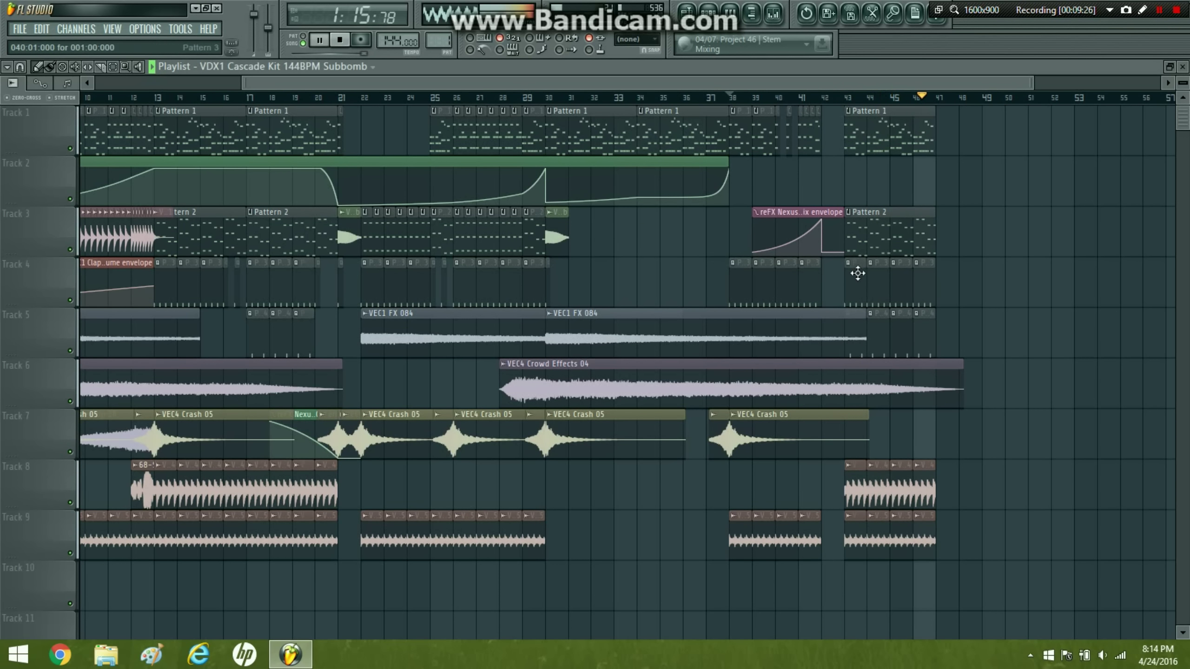
- Delete the Pattern 4 clips on Track 5 in bars 43 to 46
{"action": "right_click", "coordinate": [861, 325]}
{"action": "right_click", "coordinate": [860, 336]}
{"action": "right_click", "coordinate": [878, 335]}
{"action": "right_click", "coordinate": [901, 336]}
{"action": "right_click", "coordinate": [925, 335]}
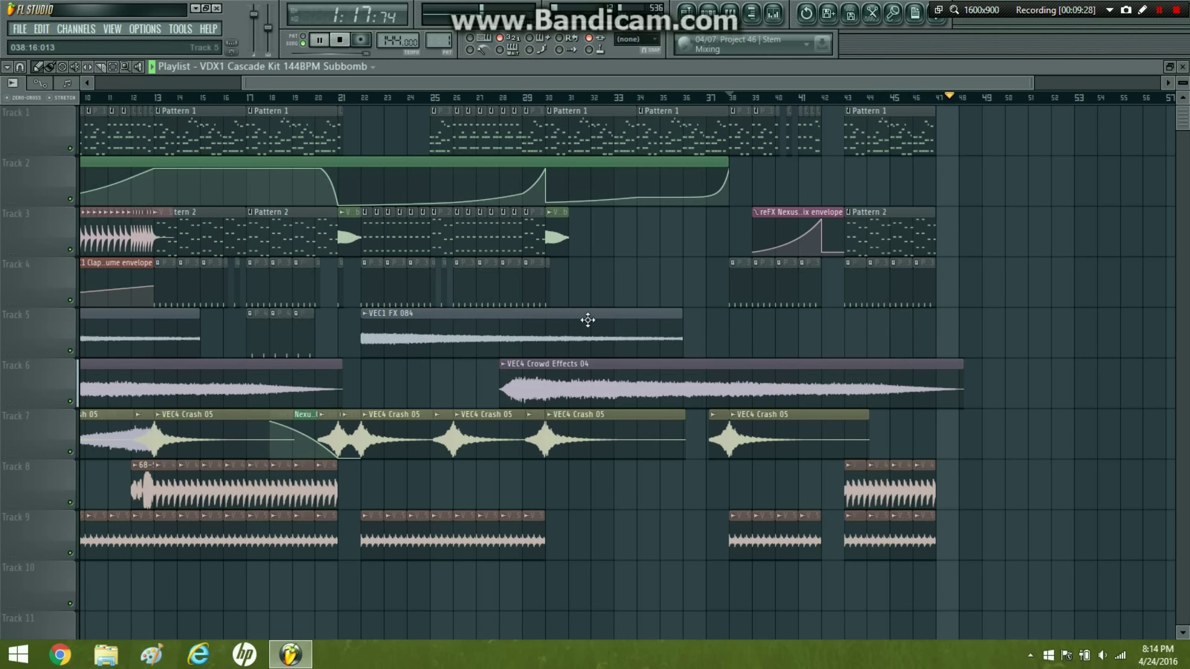
- Place a VEC1 FX 084 clip at bar 30 on Track 5 and play the song from there
{"action": "left_click_drag", "start_coordinate": [587, 321], "coordinate": [956, 332]}
{"action": "right_click", "coordinate": [937, 336]}
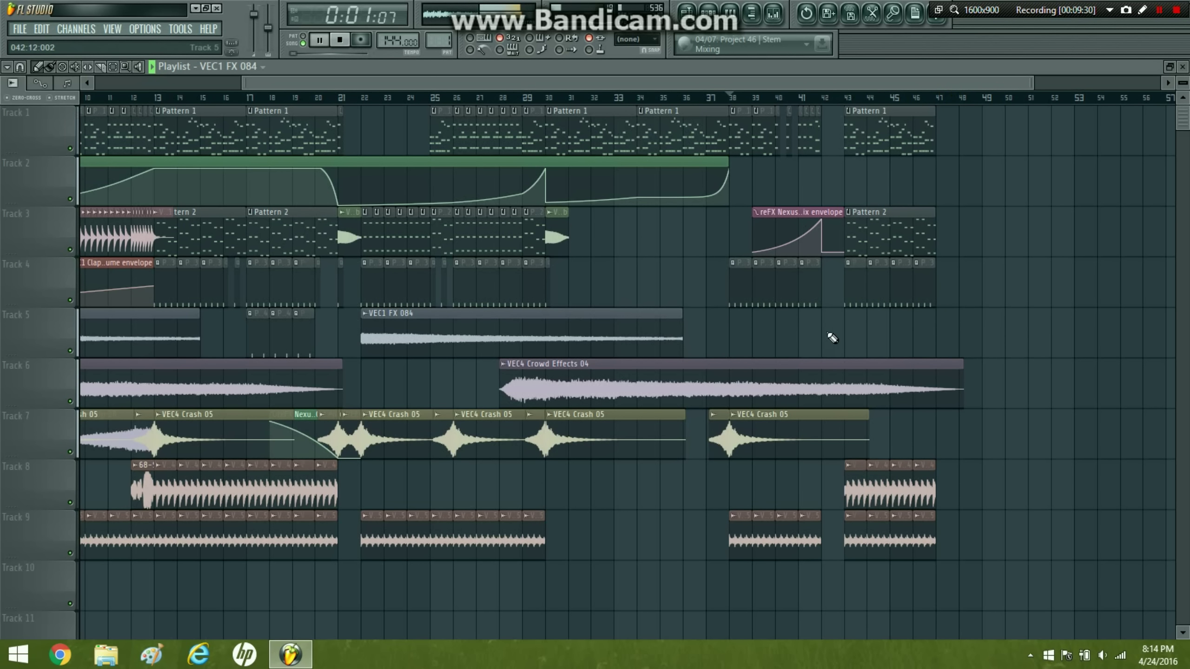
{"action": "mouse_move", "coordinate": [543, 335]}
{"action": "left_mouse_down"}
{"action": "mouse_move", "coordinate": [757, 345]}
{"action": "mouse_move", "coordinate": [727, 339]}
{"action": "left_mouse_up"}
{"action": "left_click", "coordinate": [549, 100]}
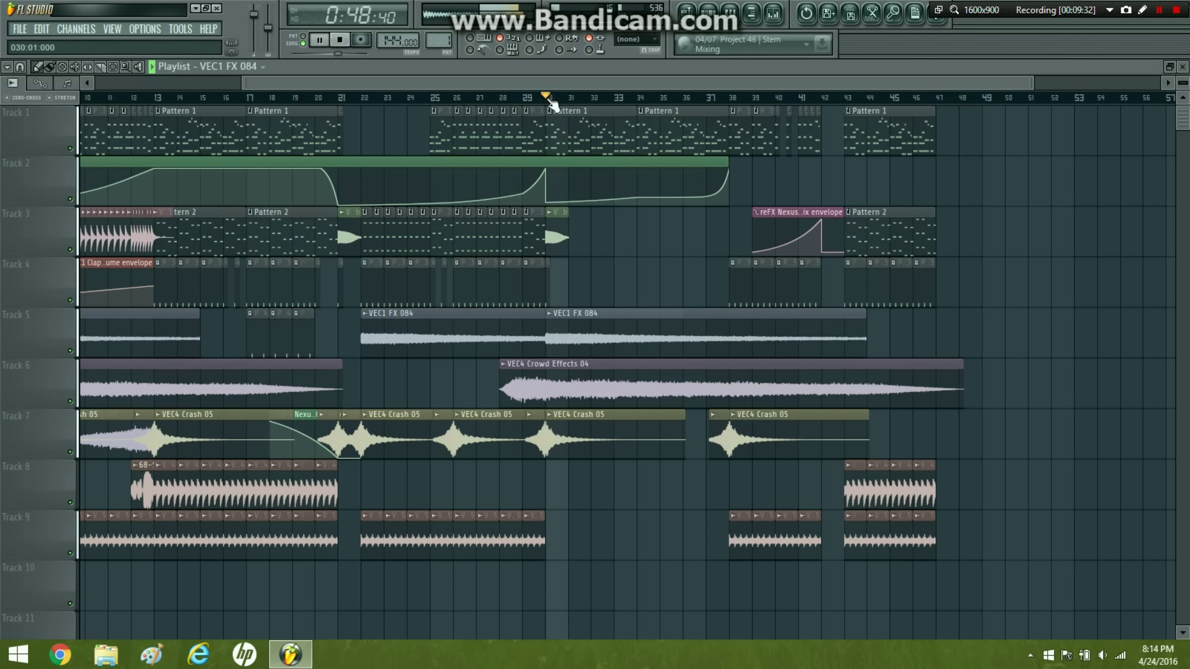
- Clear Tracks 3 and 4 from bar 38 onward and replace Track 1's clips there with one full Pattern 1 clip at bar 38
{"action": "mouse_move", "coordinate": [736, 274]}
{"action": "left_mouse_down"}
{"action": "mouse_move", "coordinate": [877, 276]}
{"action": "mouse_move", "coordinate": [762, 231]}
{"action": "left_mouse_up"}
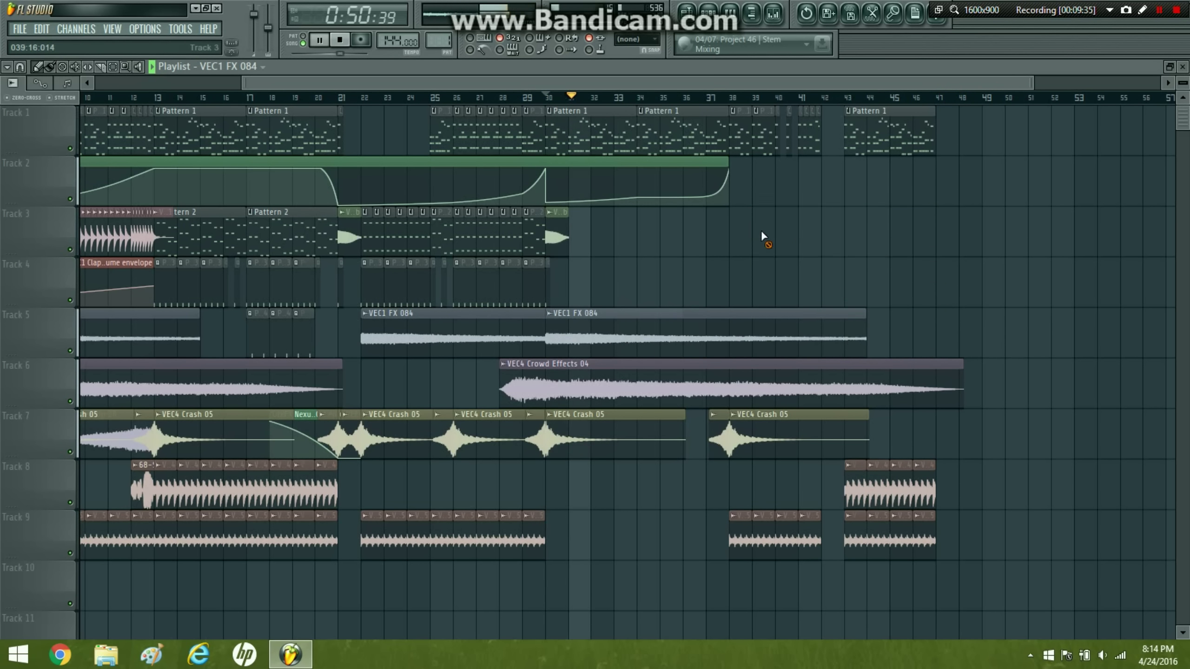
{"action": "left_click_drag", "start_coordinate": [747, 142], "coordinate": [862, 136]}
{"action": "left_click", "coordinate": [720, 134]}
{"action": "left_click", "coordinate": [738, 130]}
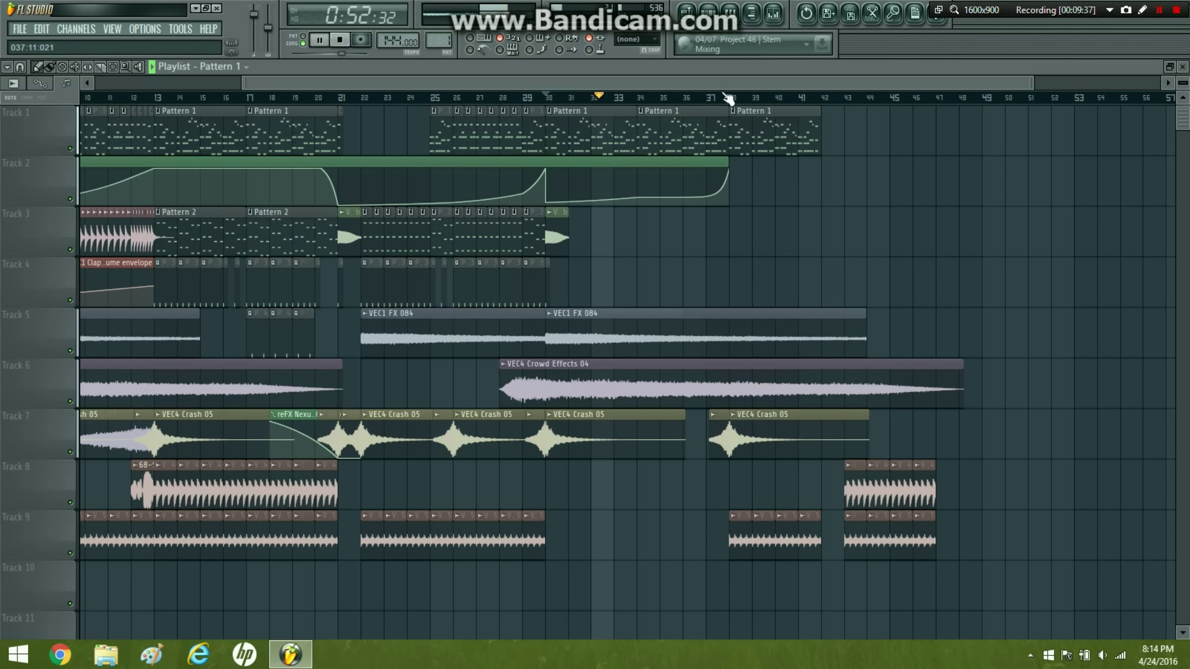
- Add another Pattern 1 clip at bar 42 on Track 1 and audition the song from bars 38 and 36
{"action": "left_click", "coordinate": [729, 98]}
{"action": "left_click", "coordinate": [828, 131]}
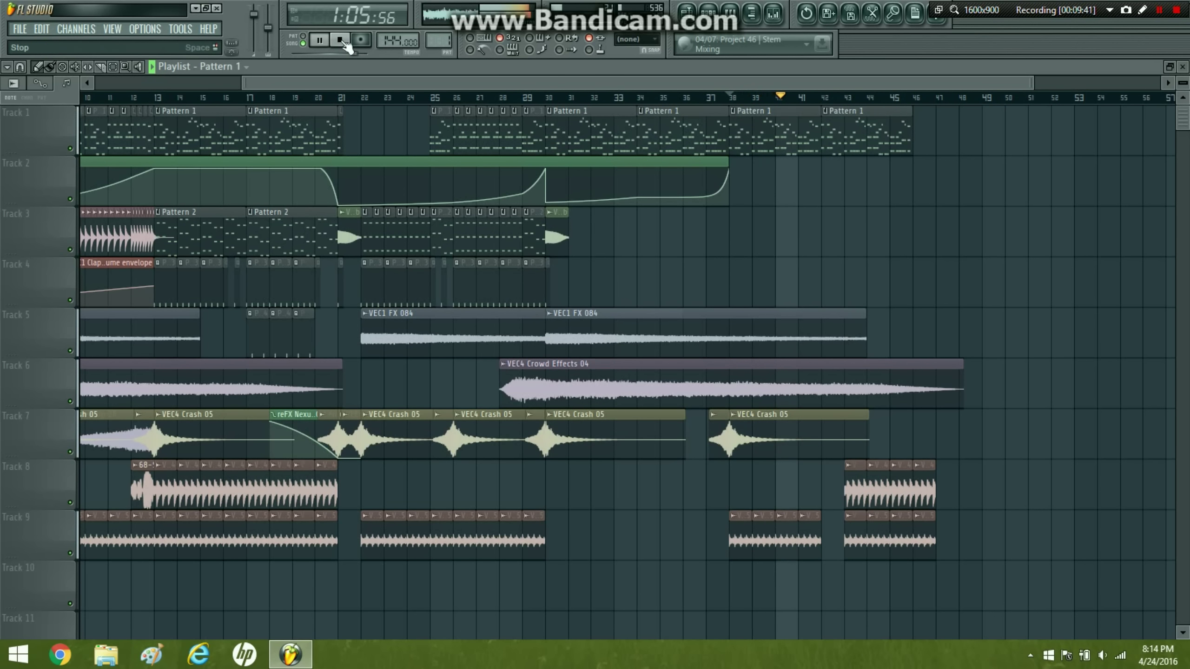
{"action": "left_click", "coordinate": [343, 42]}
{"action": "left_click", "coordinate": [686, 97]}
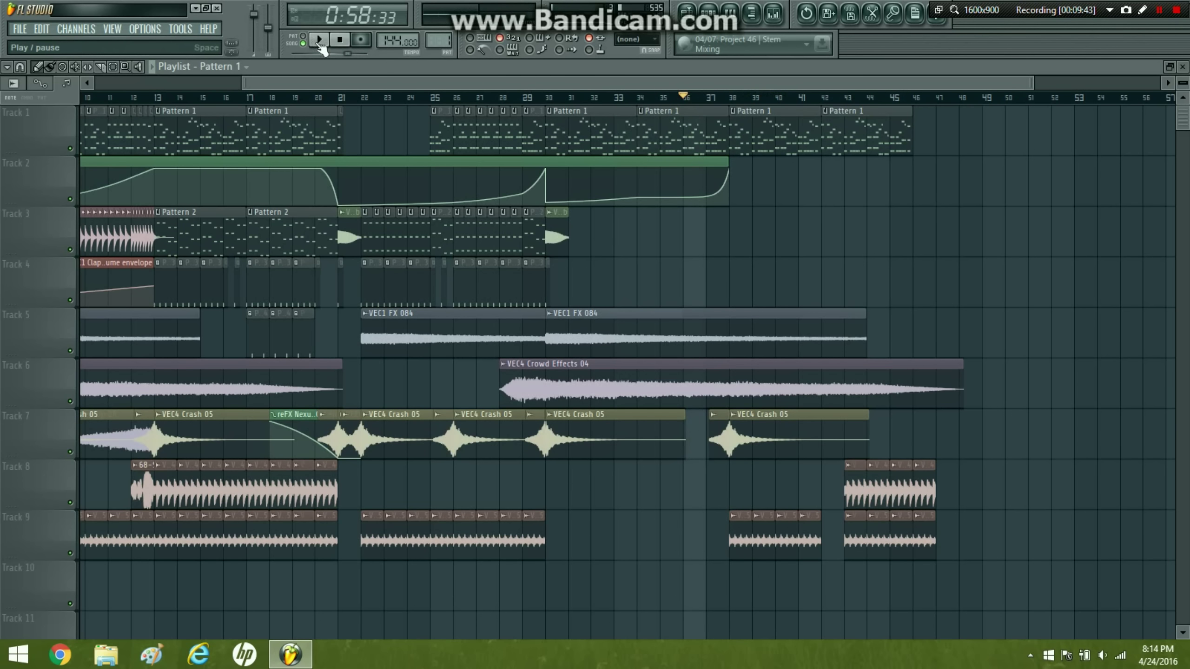
{"action": "left_click", "coordinate": [319, 42]}
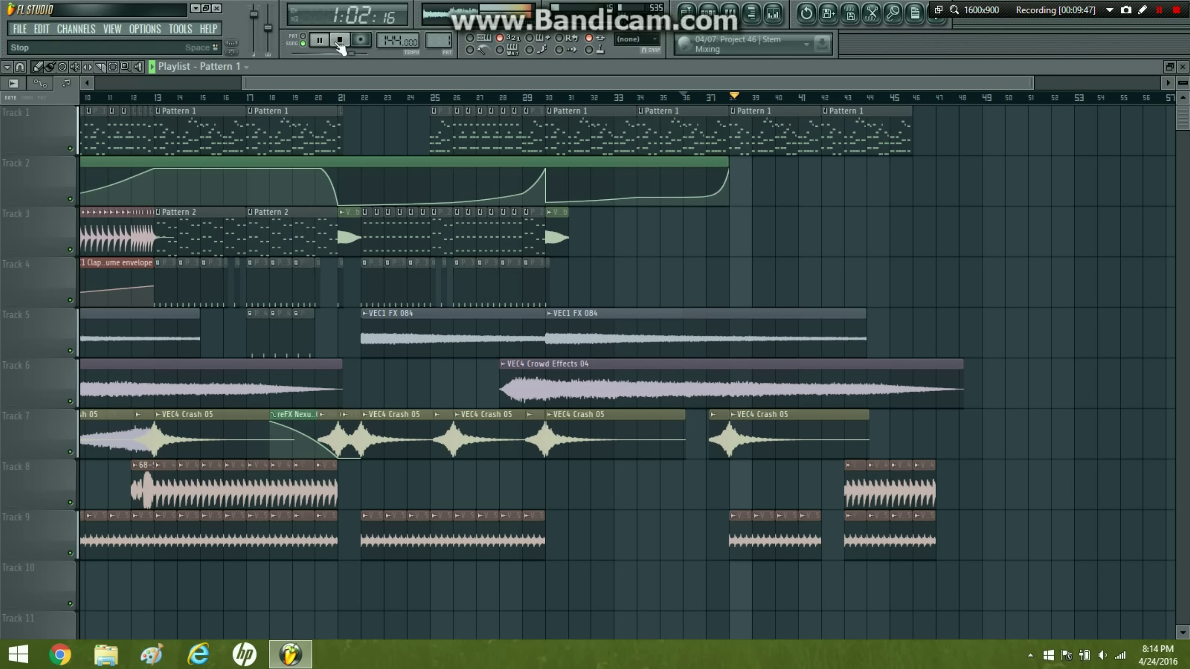
{"action": "left_click", "coordinate": [340, 41]}
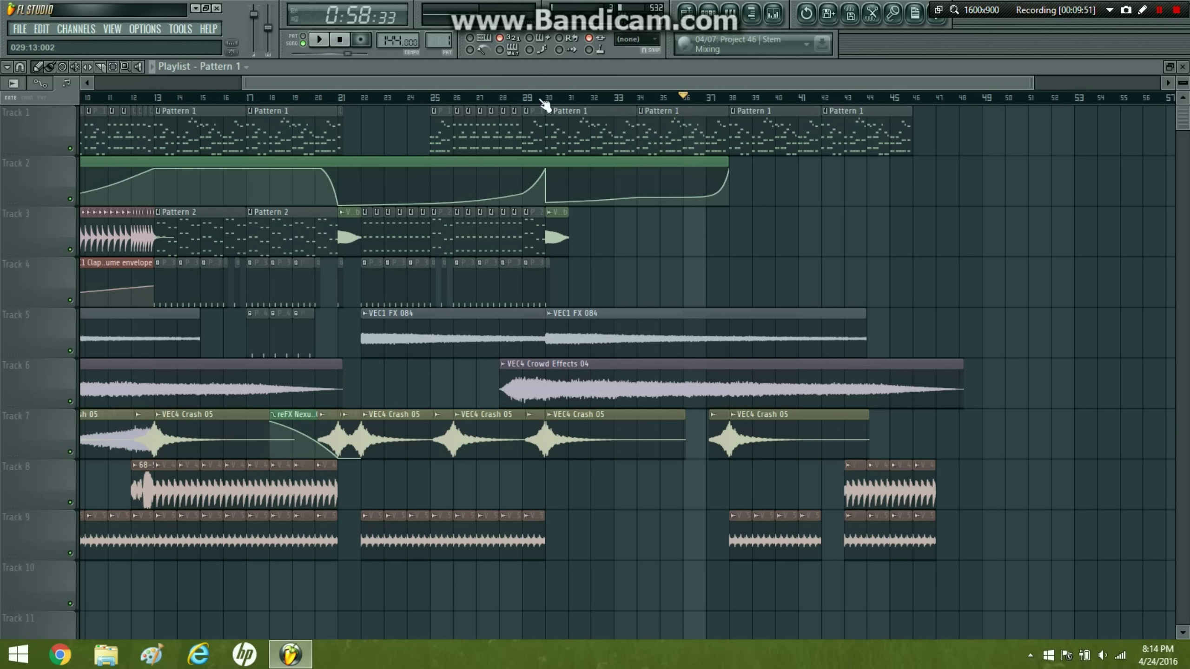
- Place a Pattern 2 clip at bar 38 on Track 3 and Pattern 3 clips in bars 38 to 41 on Track 4
{"action": "left_click_drag", "start_coordinate": [266, 235], "coordinate": [760, 299]}
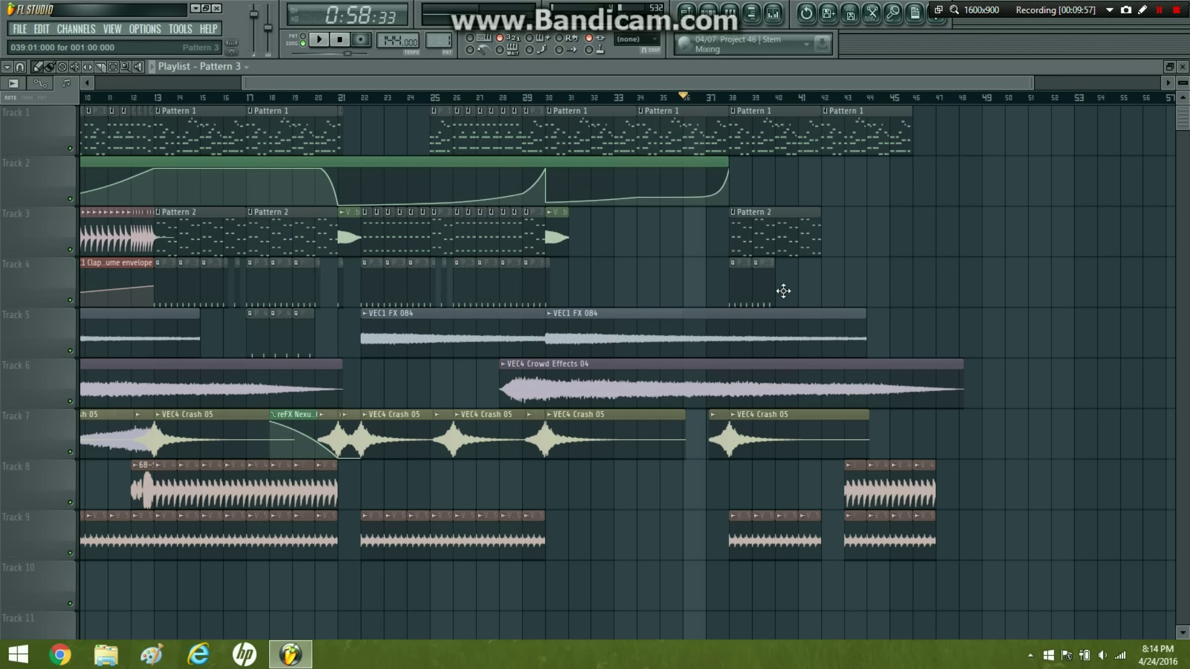
{"action": "left_click", "coordinate": [323, 42]}
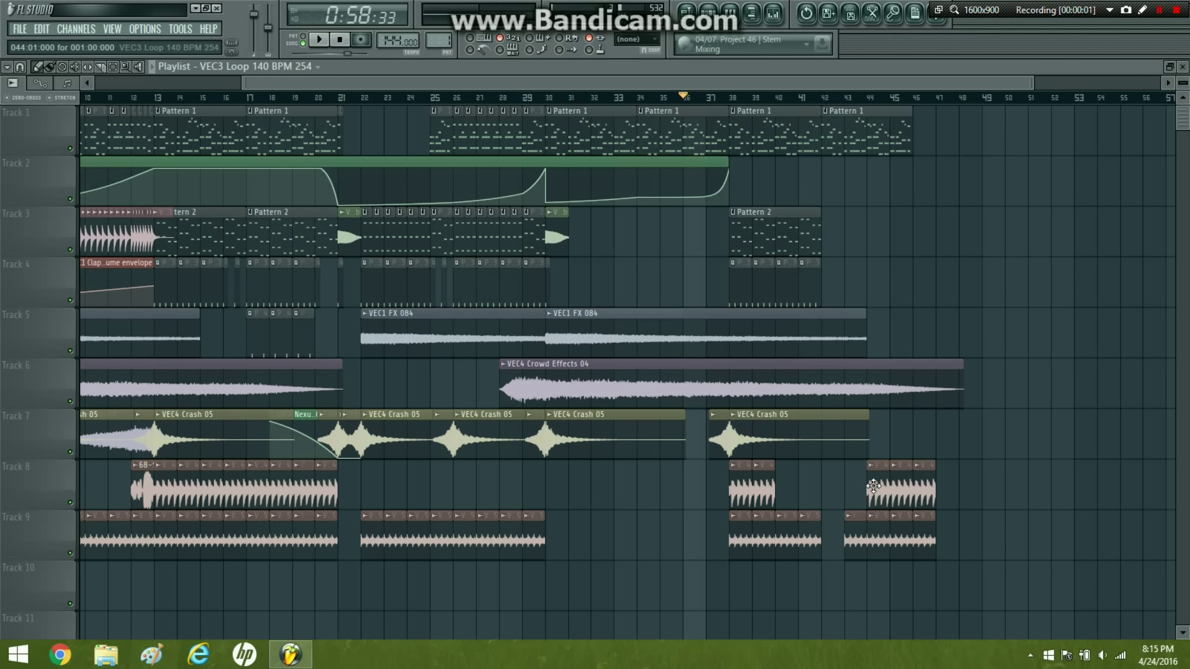
- Fill Tracks 8 and 9 with VEC3 loop clips continuously from bar 38 through bar 45, leaving bar 46 empty
{"action": "left_click_drag", "start_coordinate": [775, 477], "coordinate": [796, 477]}
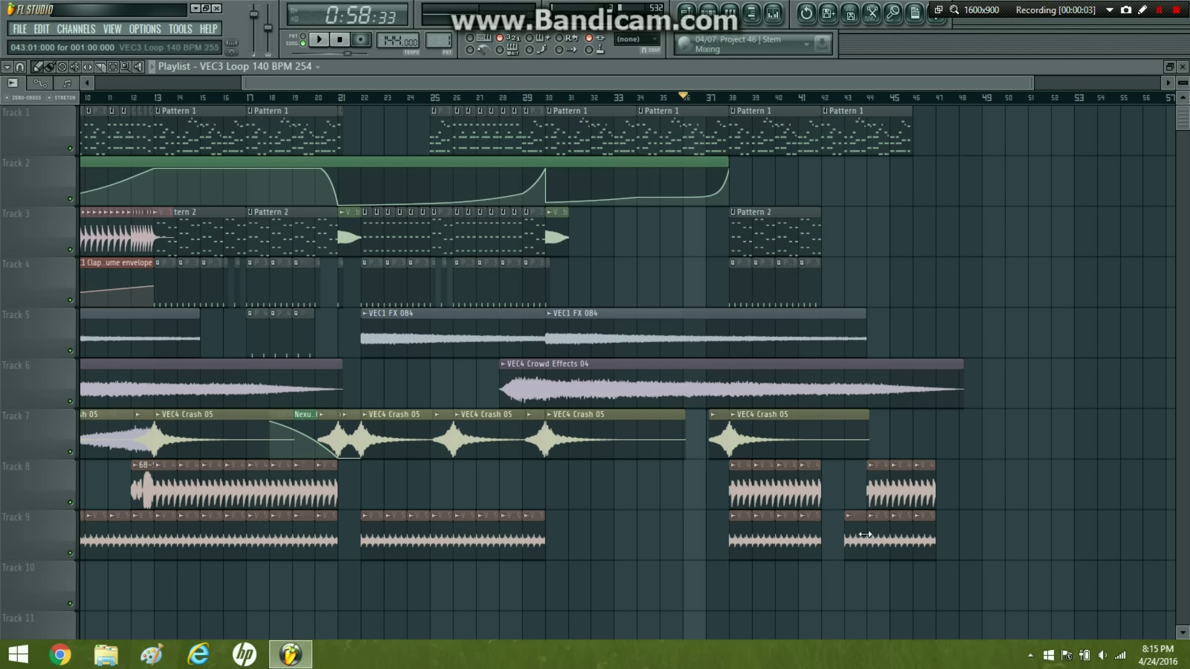
{"action": "left_click_drag", "start_coordinate": [845, 531], "coordinate": [822, 531]}
{"action": "left_click_drag", "start_coordinate": [884, 478], "coordinate": [861, 469]}
{"action": "mouse_move", "coordinate": [878, 535]}
{"action": "left_mouse_down"}
{"action": "mouse_move", "coordinate": [861, 526]}
{"action": "mouse_move", "coordinate": [898, 538]}
{"action": "left_mouse_up"}
{"action": "left_click_drag", "start_coordinate": [926, 483], "coordinate": [880, 482]}
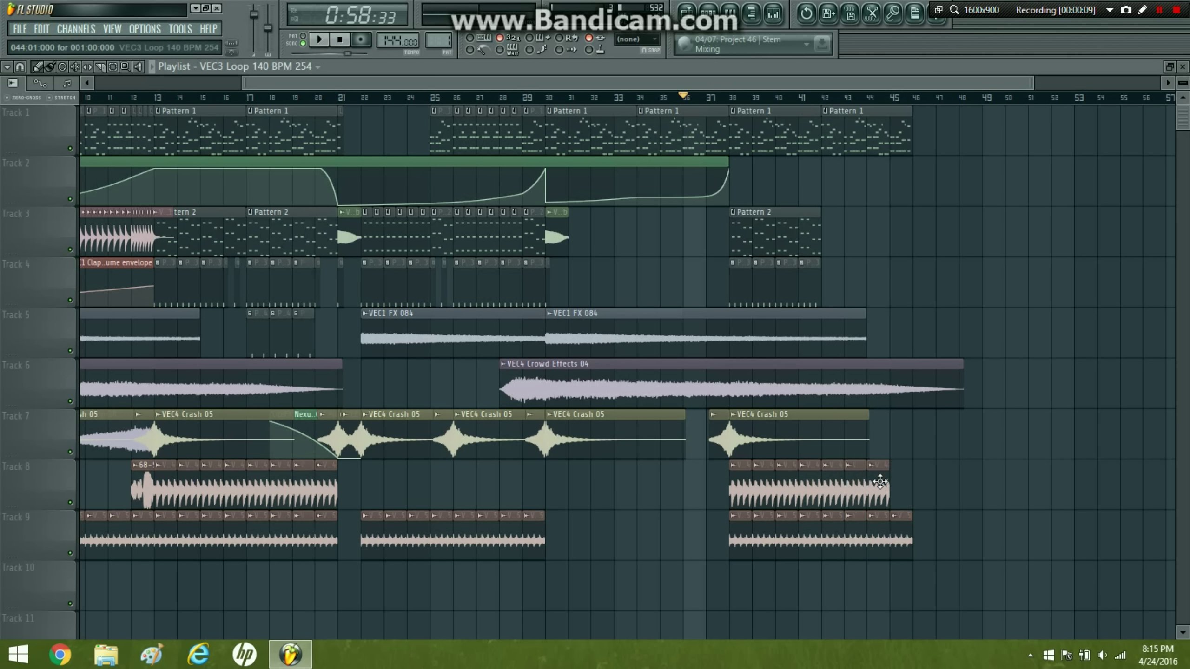
- Add a Pattern 2 clip at bar 42 on Track 3 and Pattern 3 clips in bars 42 and 43 on Track 4
{"action": "left_click", "coordinate": [834, 234]}
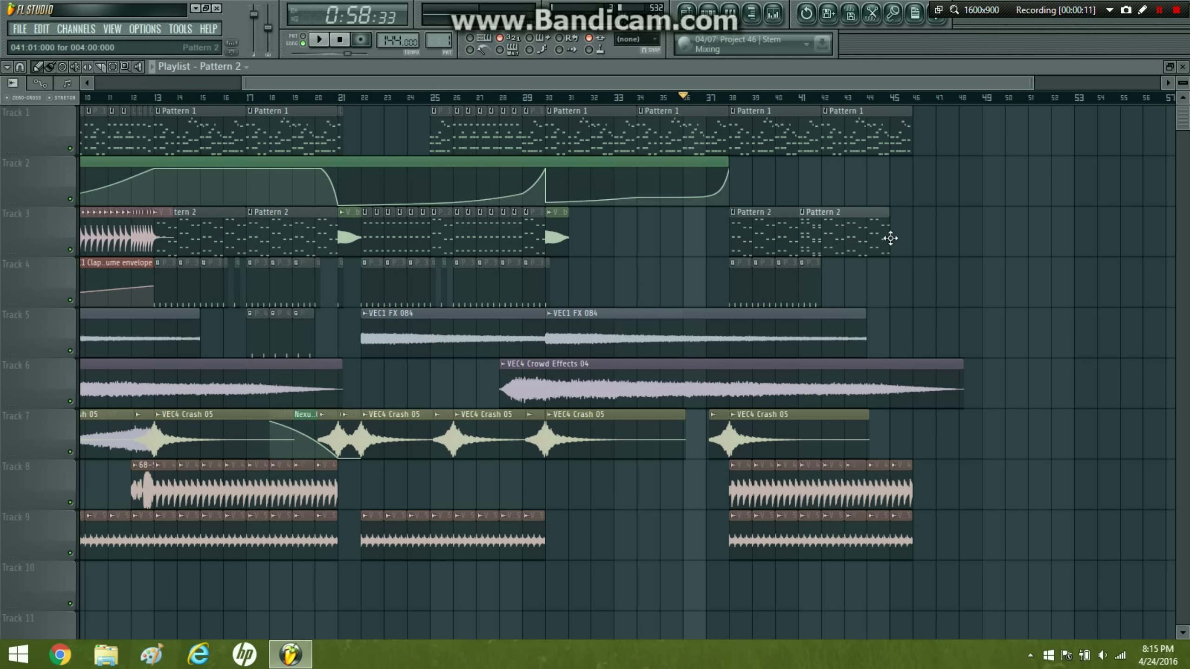
{"action": "left_click_drag", "start_coordinate": [850, 279], "coordinate": [838, 270]}
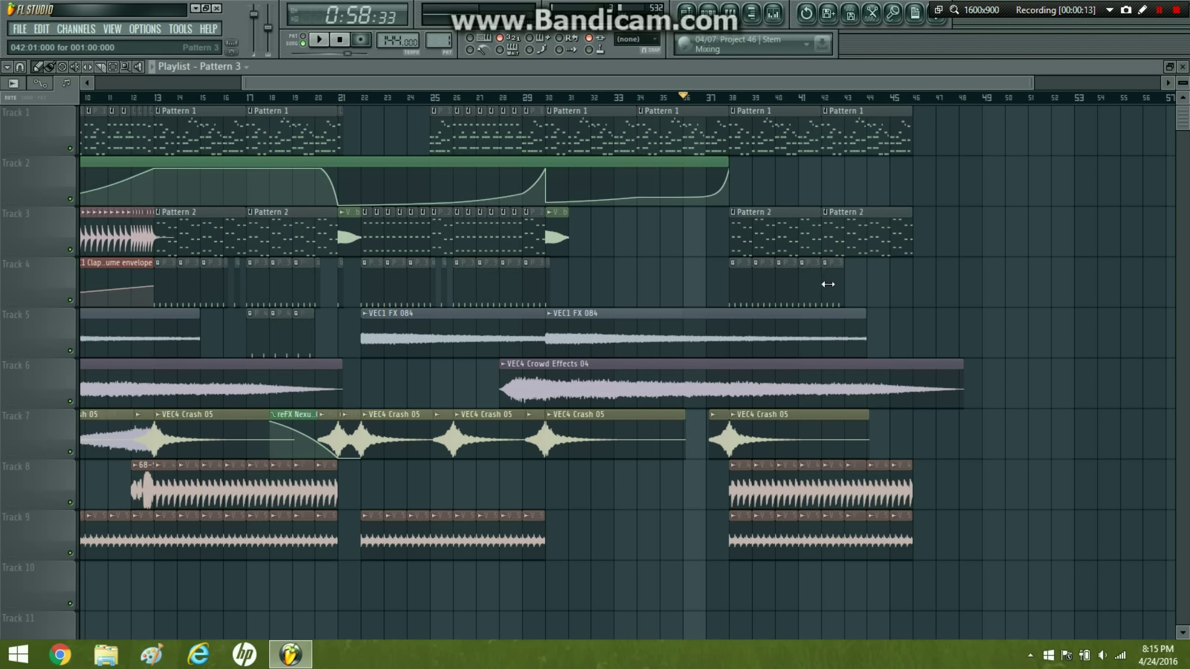
{"action": "left_click", "coordinate": [860, 282]}
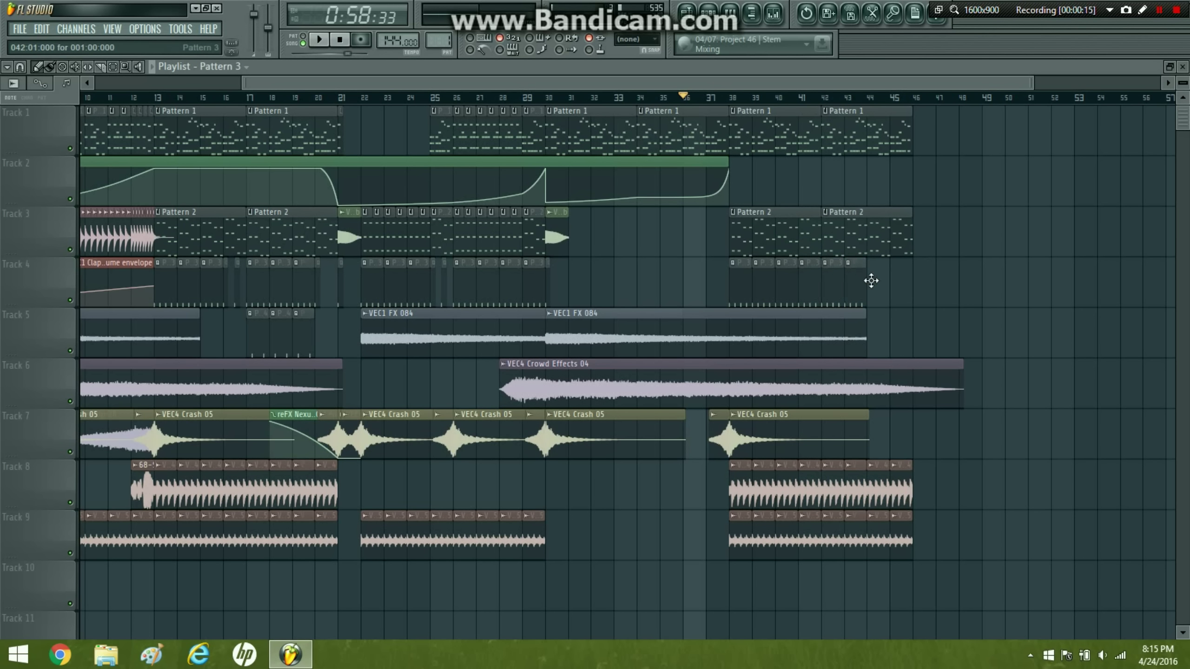
- Copy Pattern 1's reFX Nexus notes into the reFX Nexus piano roll of Pattern 5
{"action": "double_click", "coordinate": [880, 146]}
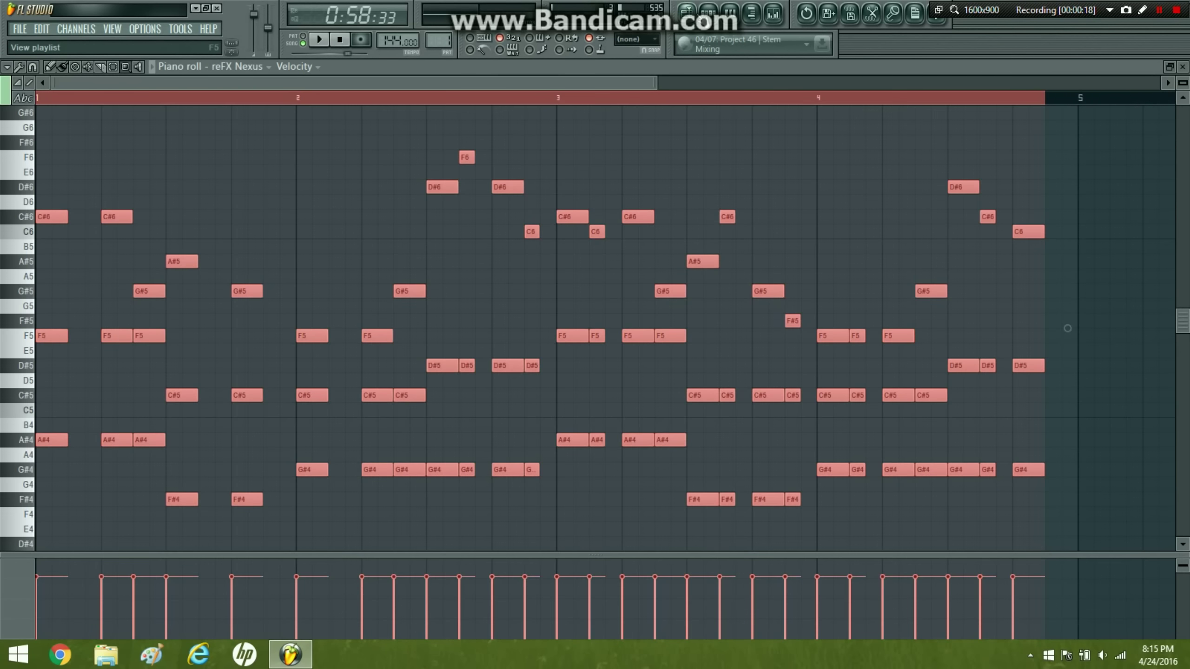
{"action": "left_click", "coordinate": [687, 14]}
{"action": "left_click", "coordinate": [709, 15]}
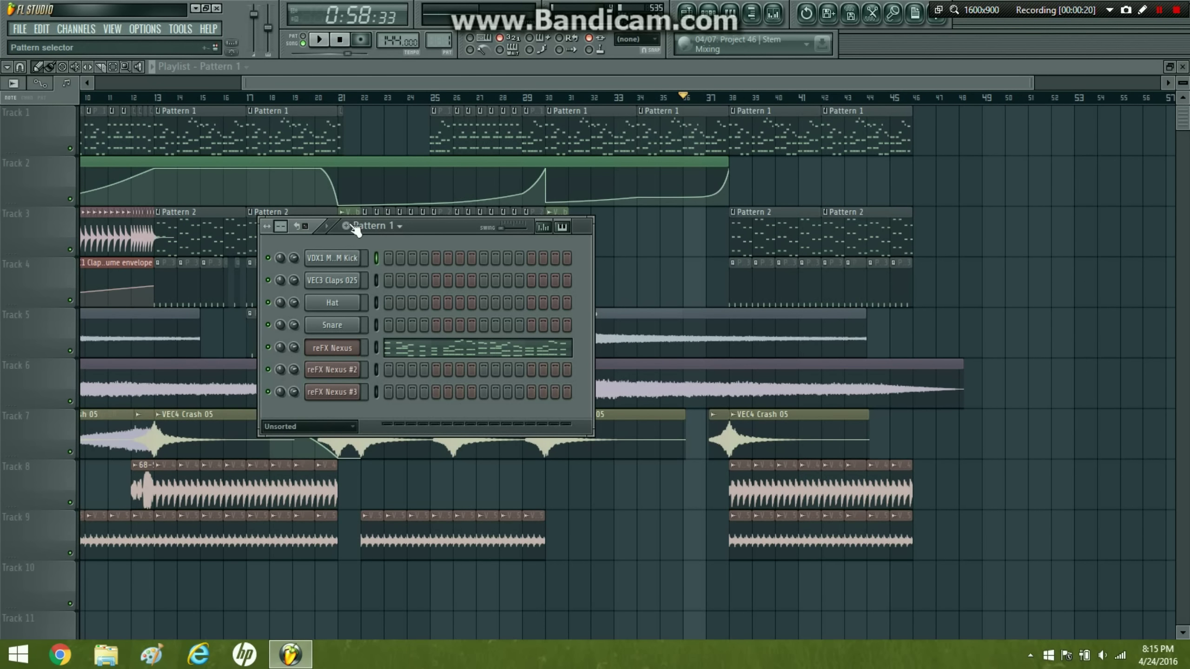
{"action": "key", "text": "F4"}
{"action": "left_click", "coordinate": [442, 213]}
{"action": "right_click", "coordinate": [341, 347]}
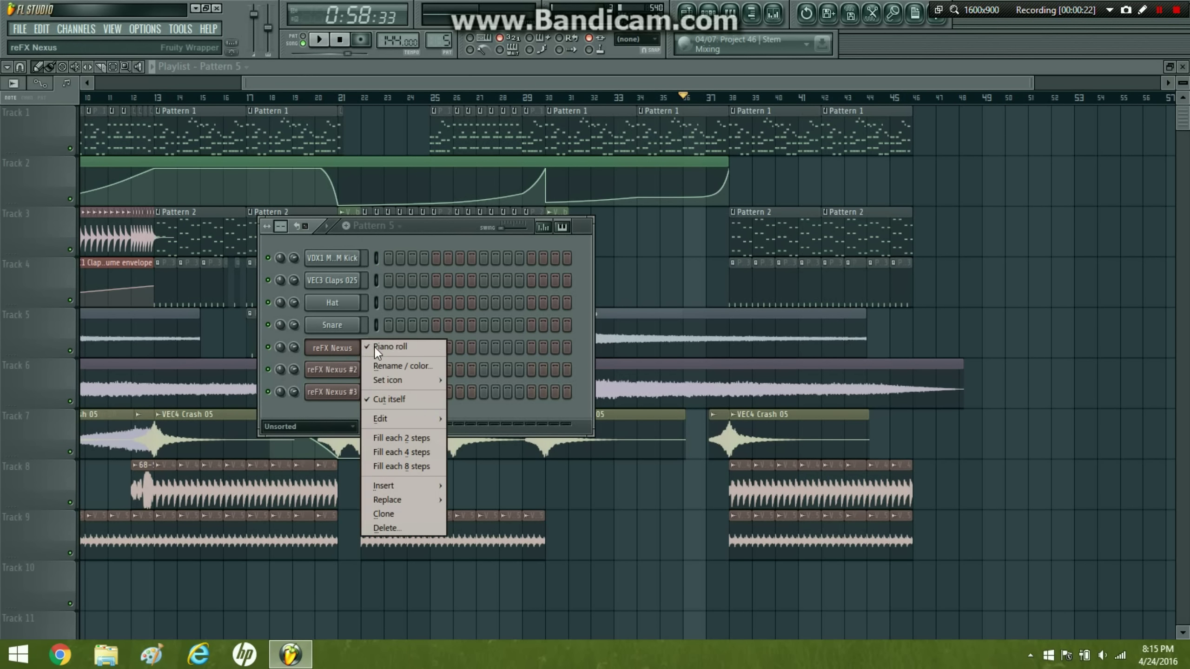
{"action": "left_click", "coordinate": [374, 347]}
{"action": "key", "text": "ctrl+v"}
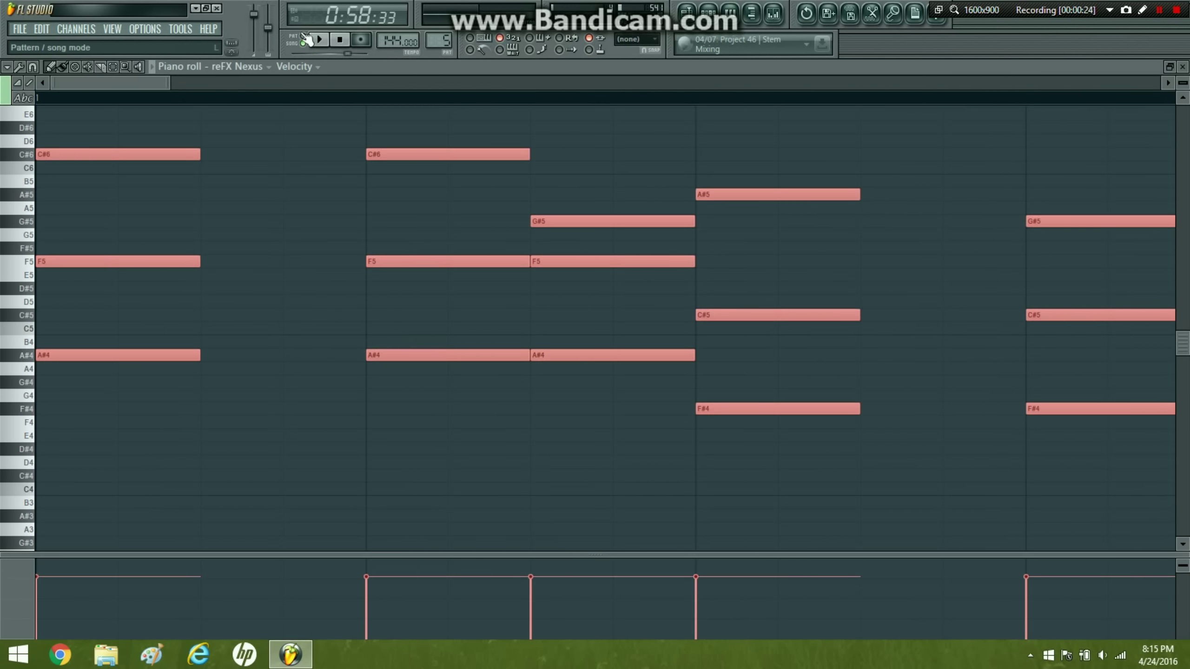
- Play Pattern 5, raise the F5 notes in bar 4 by an octave to F6, and audition the change
{"action": "key", "text": "space"}
{"action": "right_click", "coordinate": [184, 135]}
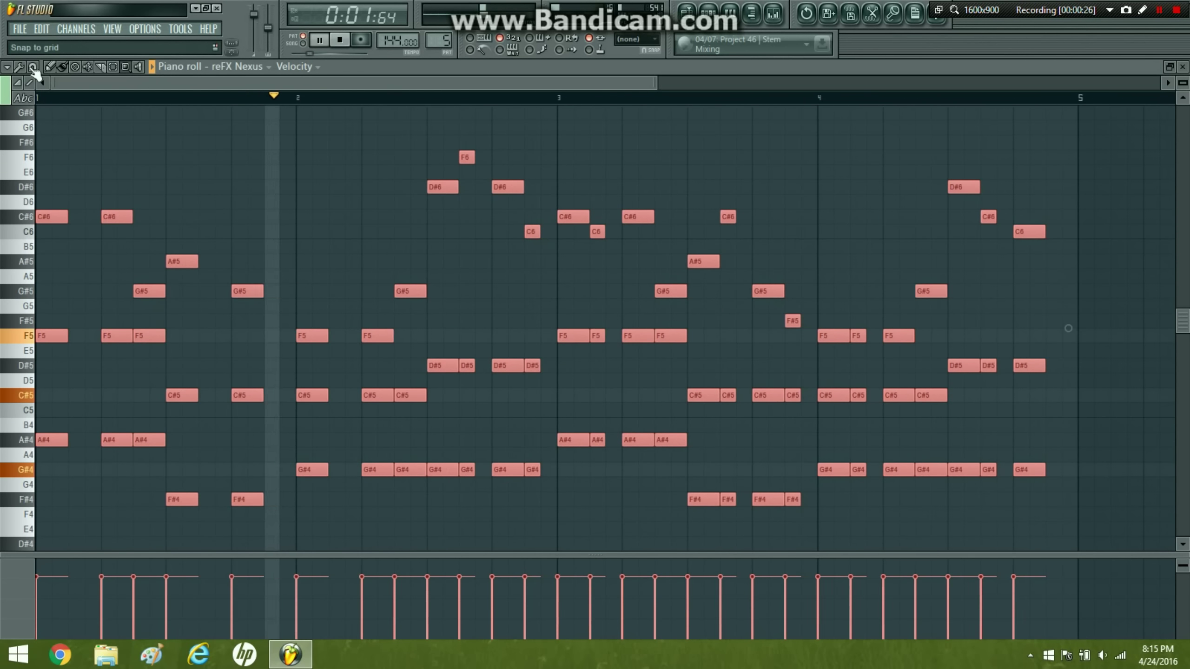
{"action": "left_click", "coordinate": [50, 66]}
{"action": "left_click_drag", "start_coordinate": [655, 83], "coordinate": [1049, 68]}
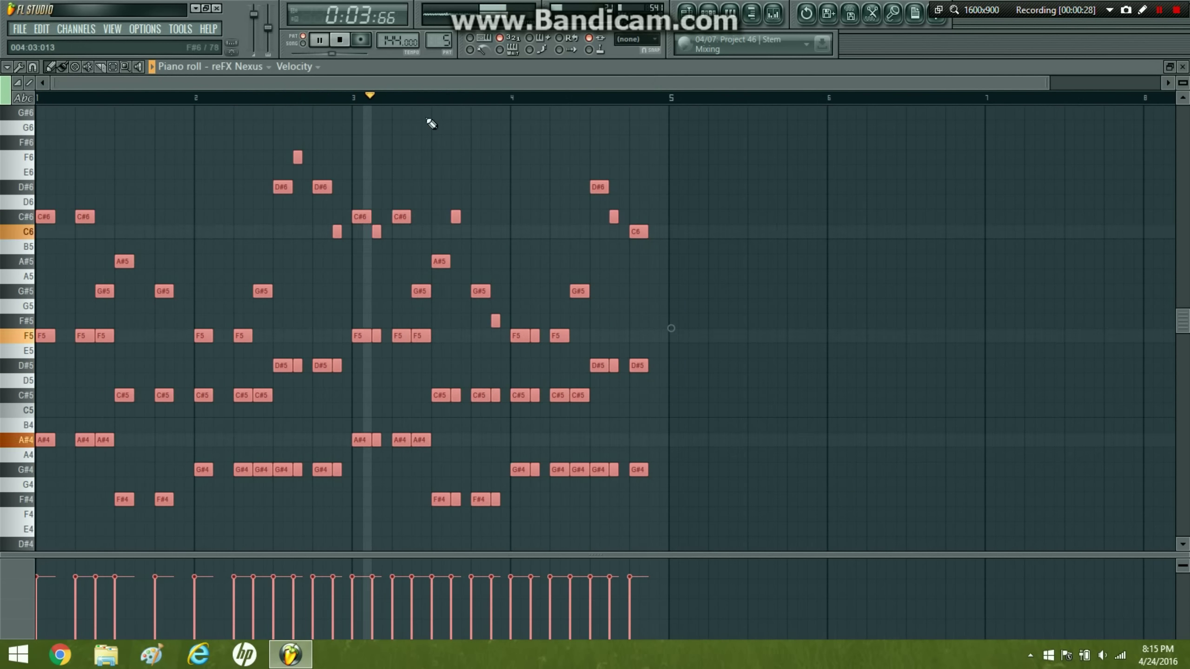
{"action": "key", "text": "space"}
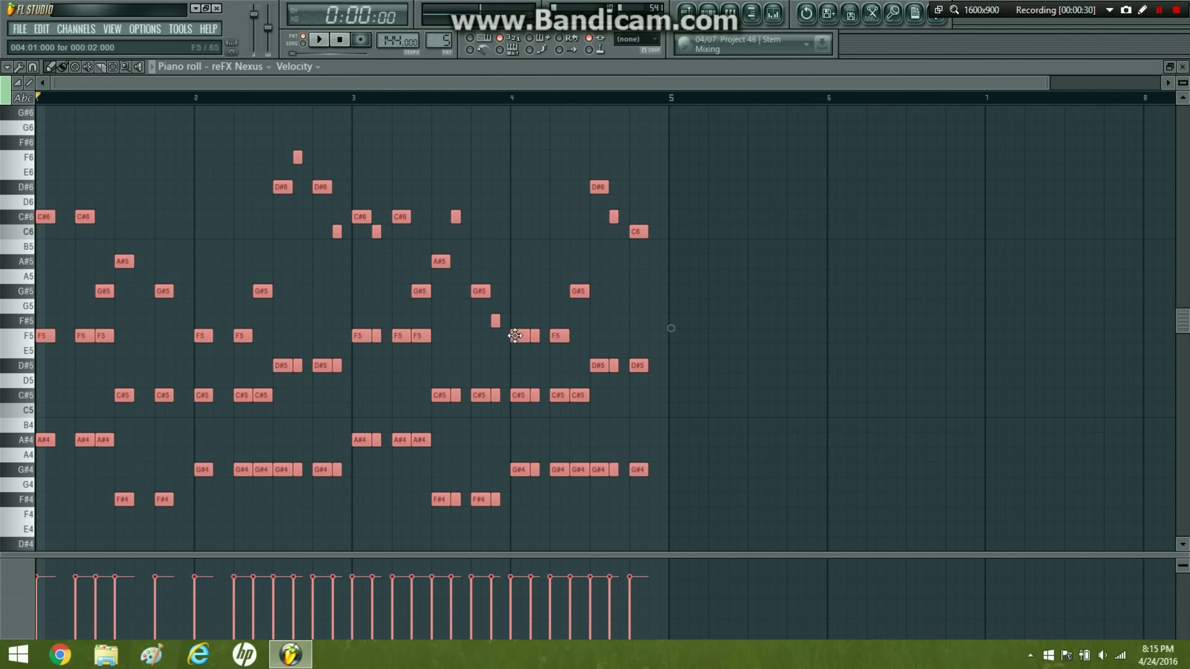
{"action": "left_click_drag", "start_coordinate": [506, 339], "coordinate": [614, 327]}
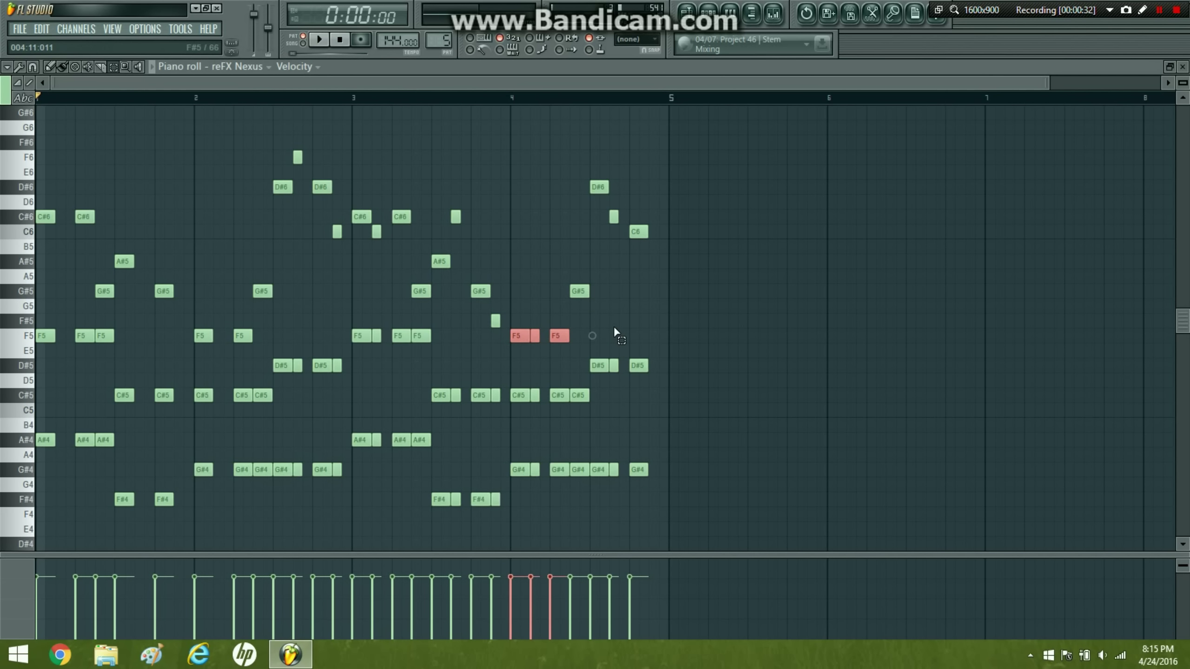
{"action": "key", "text": "ctrl+Up"}
{"action": "left_click", "coordinate": [614, 326]}
{"action": "key", "text": "space"}
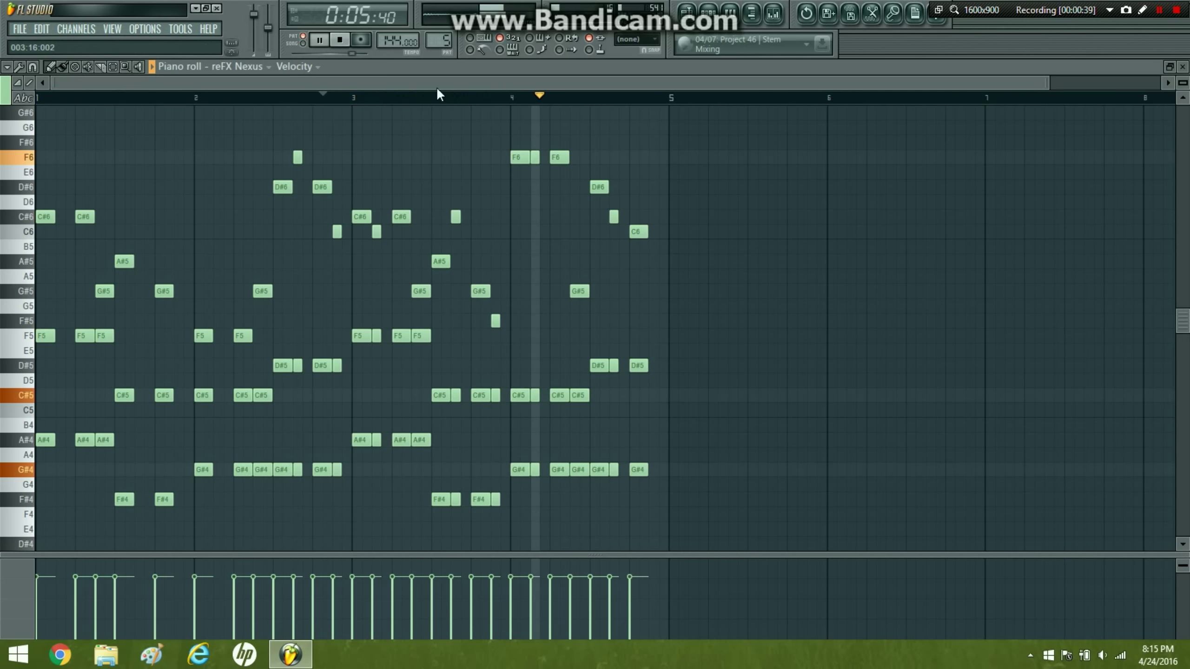
{"action": "key", "text": "space"}
- Change bar 4's last F6 note to G#6 and the G#5 following it to F6, and replay the pattern
{"action": "left_click_drag", "start_coordinate": [580, 296], "coordinate": [554, 113]}
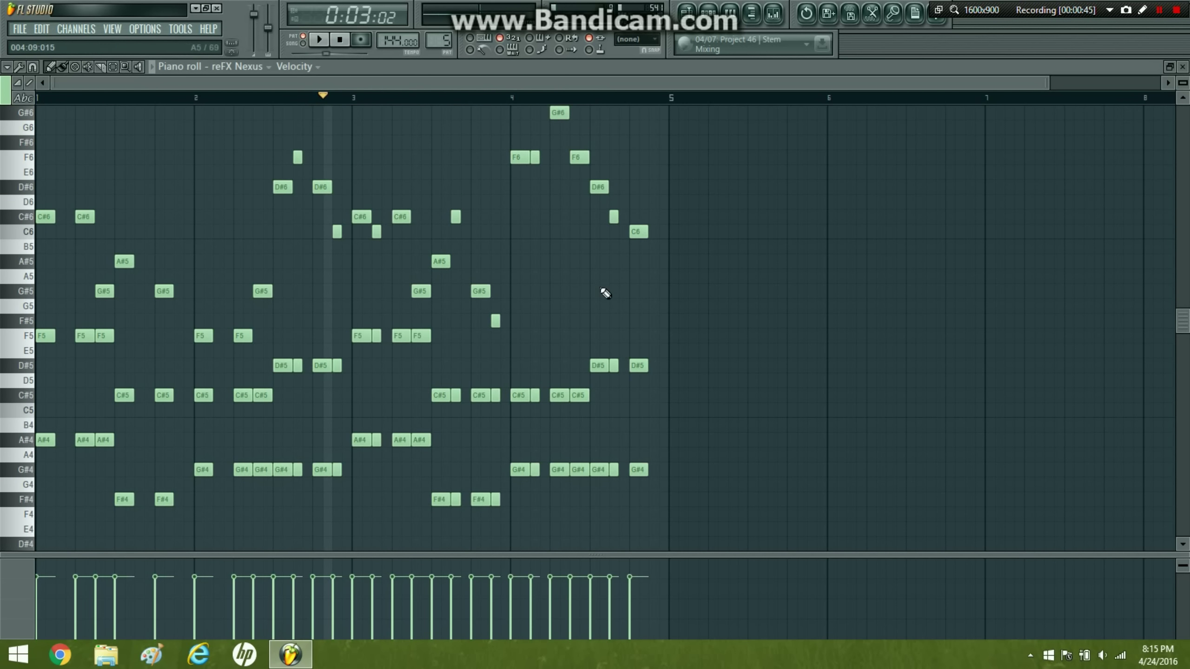
{"action": "scroll", "coordinate": [601, 288], "scroll_direction": "up", "scroll_amount": 1}
{"action": "left_click", "coordinate": [320, 40]}
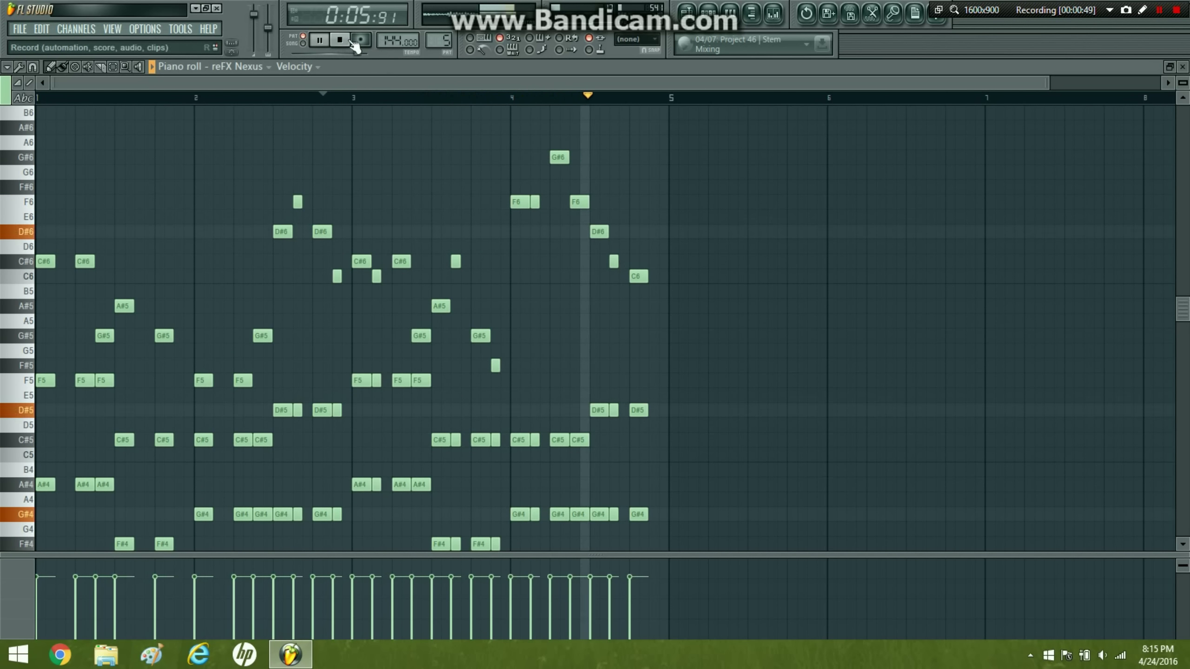
{"action": "key", "text": "space"}
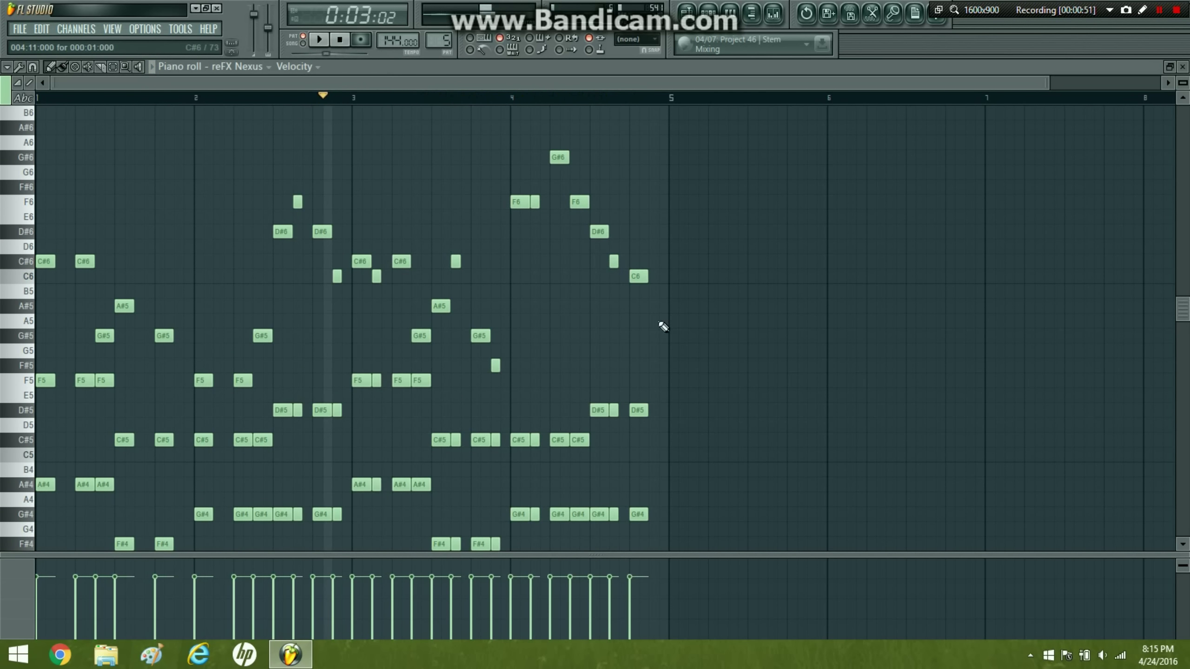
- Add short G#5, D#5 and G#4 notes at step 15 of bar 4 while playing the pattern
{"action": "left_click", "coordinate": [651, 336]}
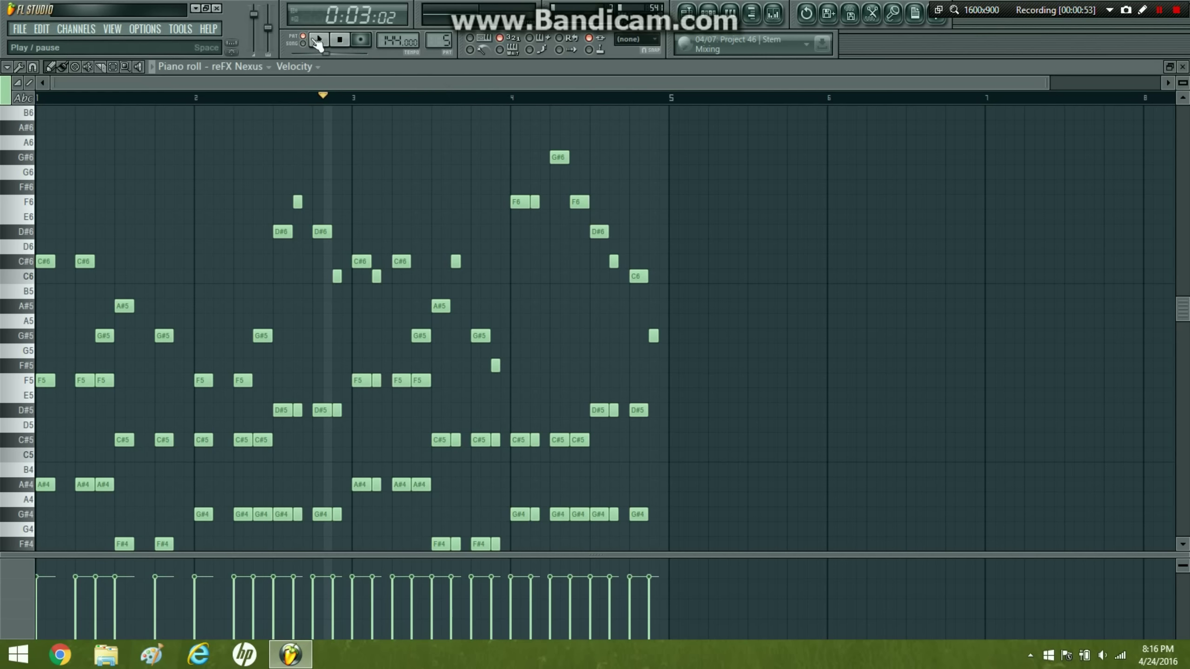
{"action": "left_click", "coordinate": [318, 40]}
{"action": "left_click", "coordinate": [654, 410]}
{"action": "left_click", "coordinate": [654, 514]}
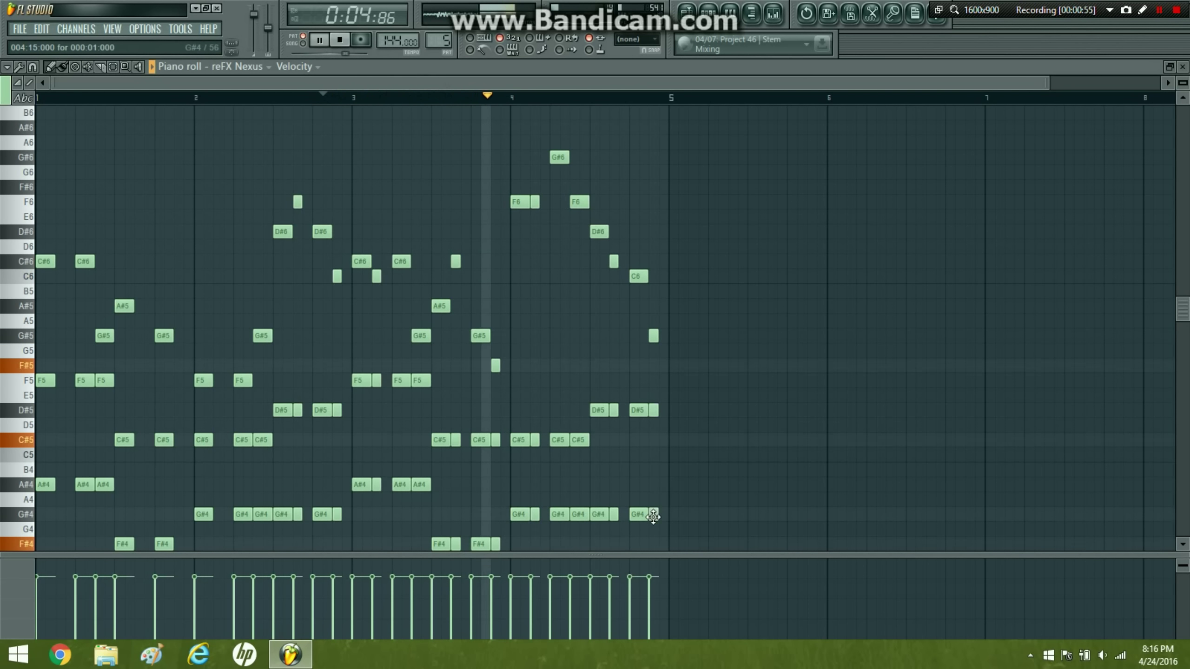
- Stop playback and delete the short notes at steps 11 and 15 of bar 4
{"action": "left_click", "coordinate": [348, 40]}
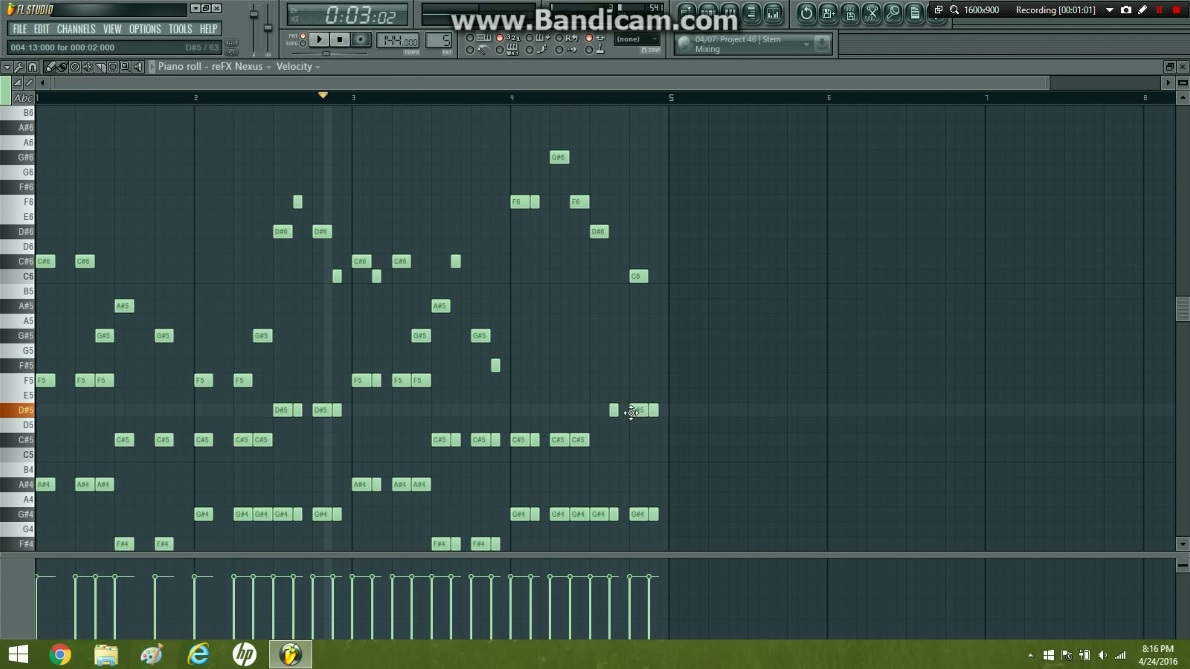
{"action": "left_click", "coordinate": [605, 412]}
{"action": "right_click", "coordinate": [616, 413]}
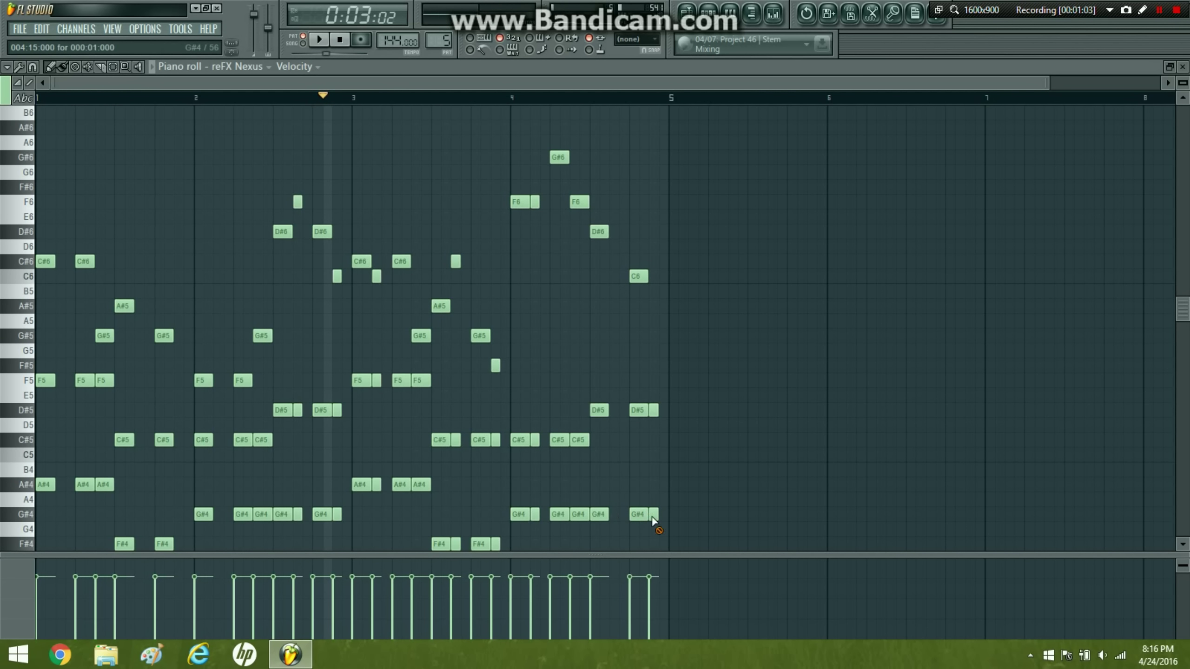
- Play Pattern 5, add a G#6 note at step 11 and a D#6 note at step 15 of bar 4, and stop
{"action": "left_click", "coordinate": [322, 40]}
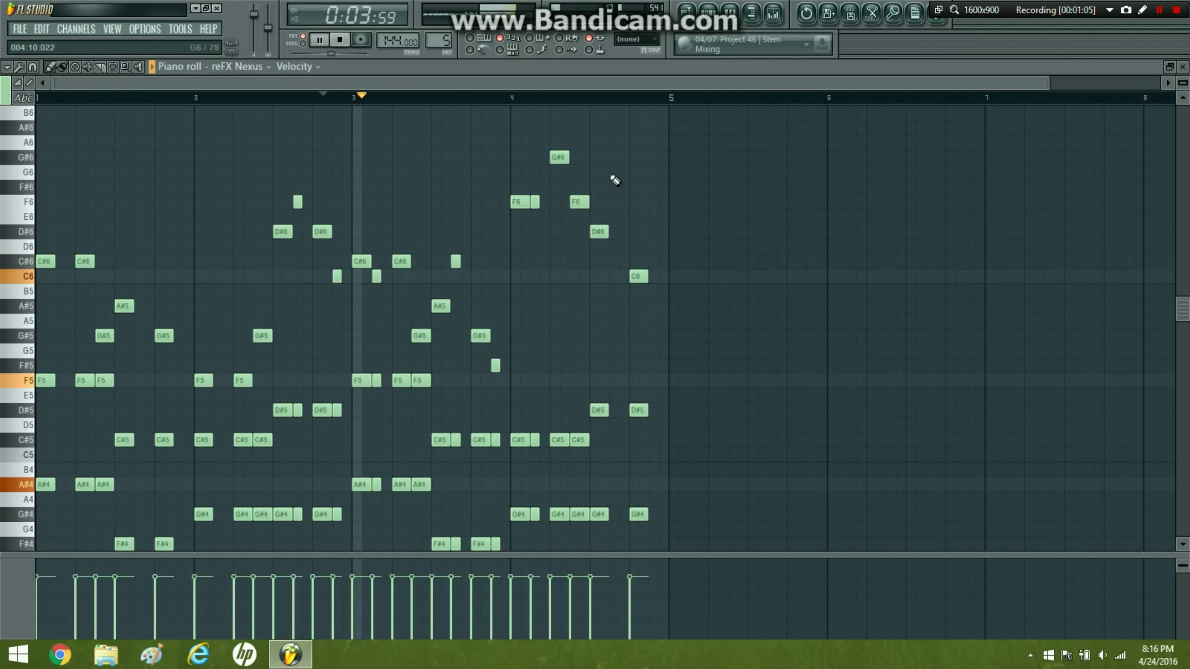
{"action": "left_click", "coordinate": [613, 158]}
{"action": "left_click", "coordinate": [655, 232]}
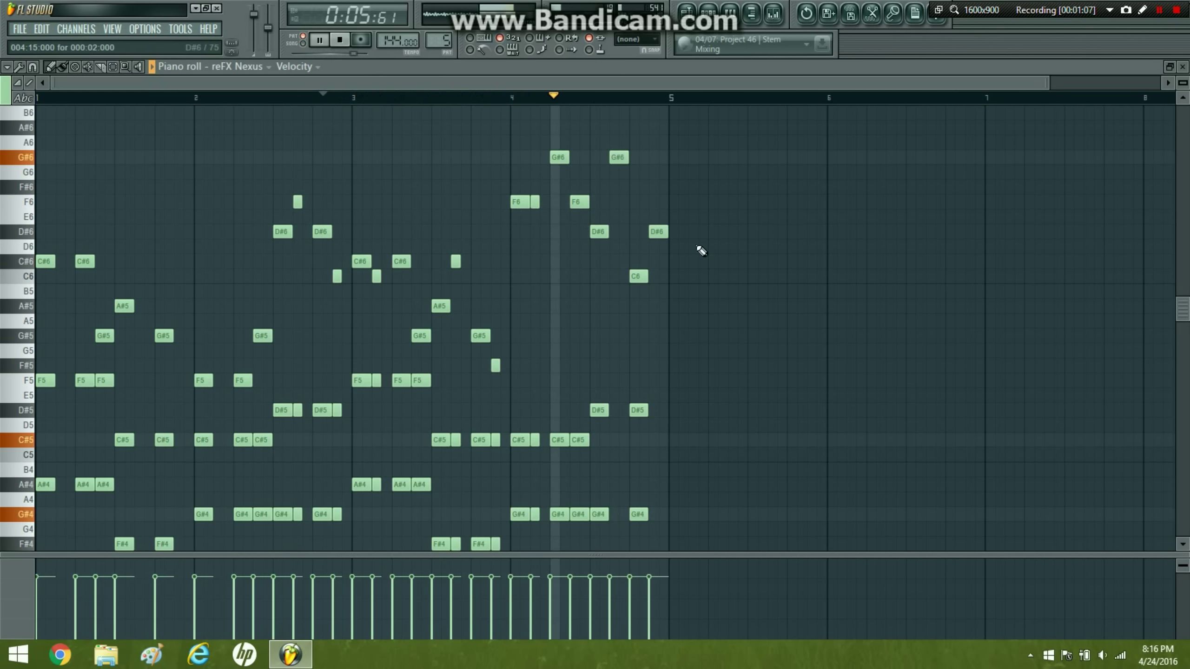
{"action": "key", "text": "space"}
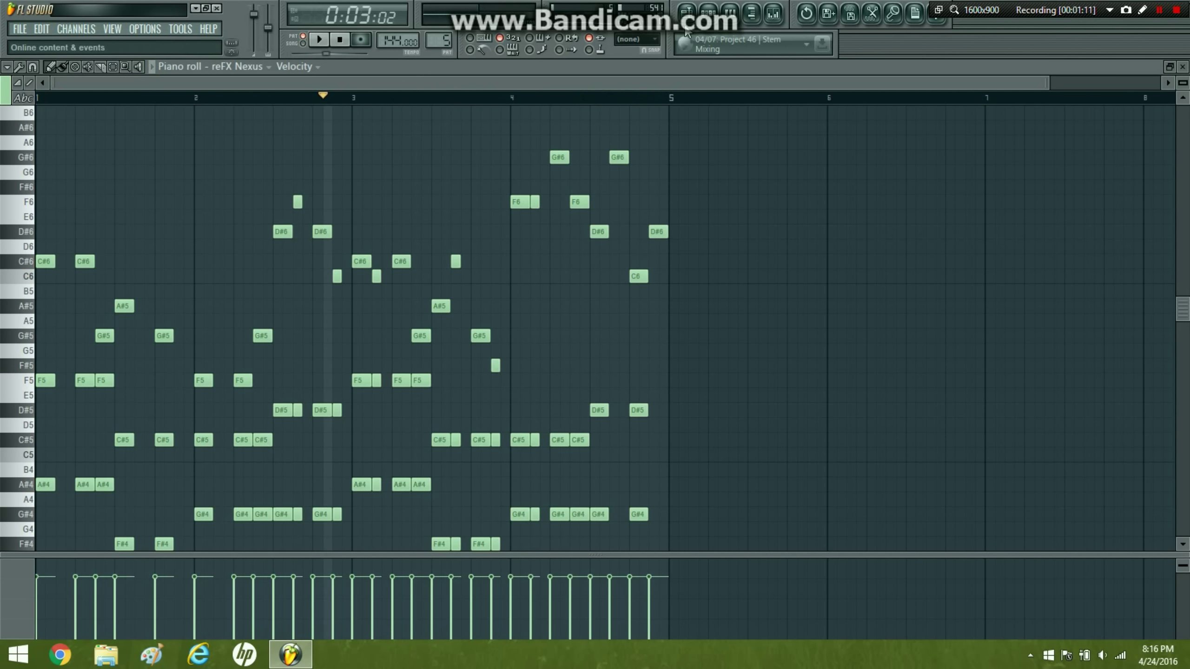
- Replace the Track 1 clip at bar 42 of the playlist with Pattern 5 and audition the arrangement from bar 38
{"action": "left_click", "coordinate": [687, 14]}
{"action": "right_click", "coordinate": [871, 150]}
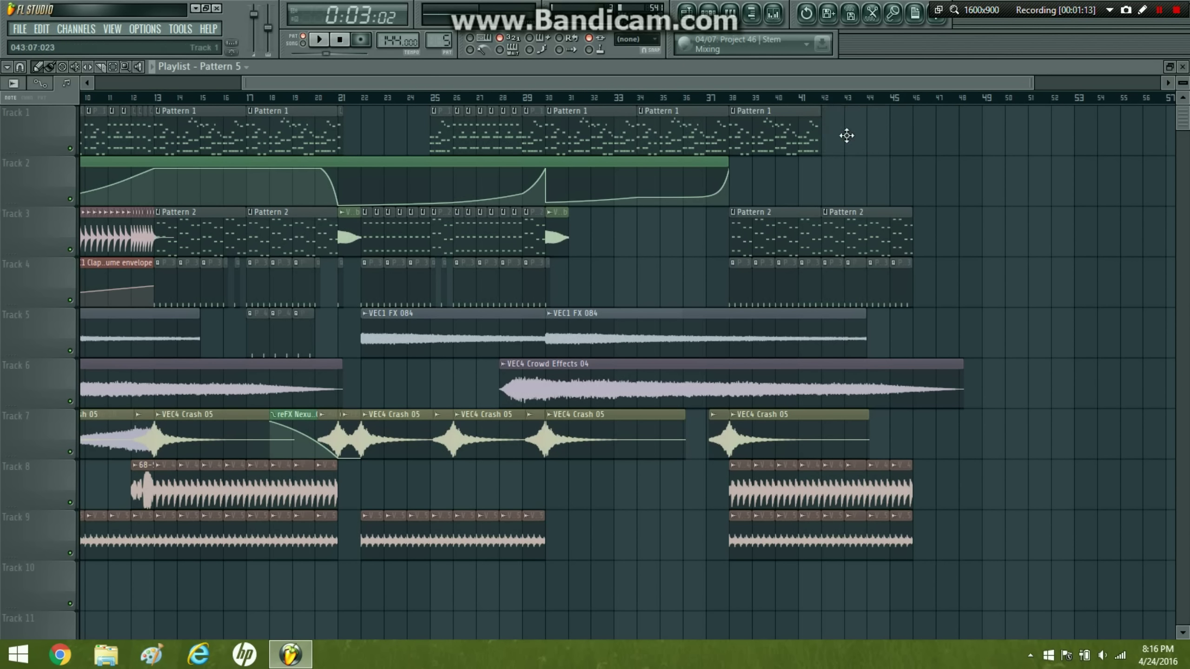
{"action": "left_click", "coordinate": [845, 135]}
{"action": "left_click", "coordinate": [726, 97]}
{"action": "left_click", "coordinate": [318, 40]}
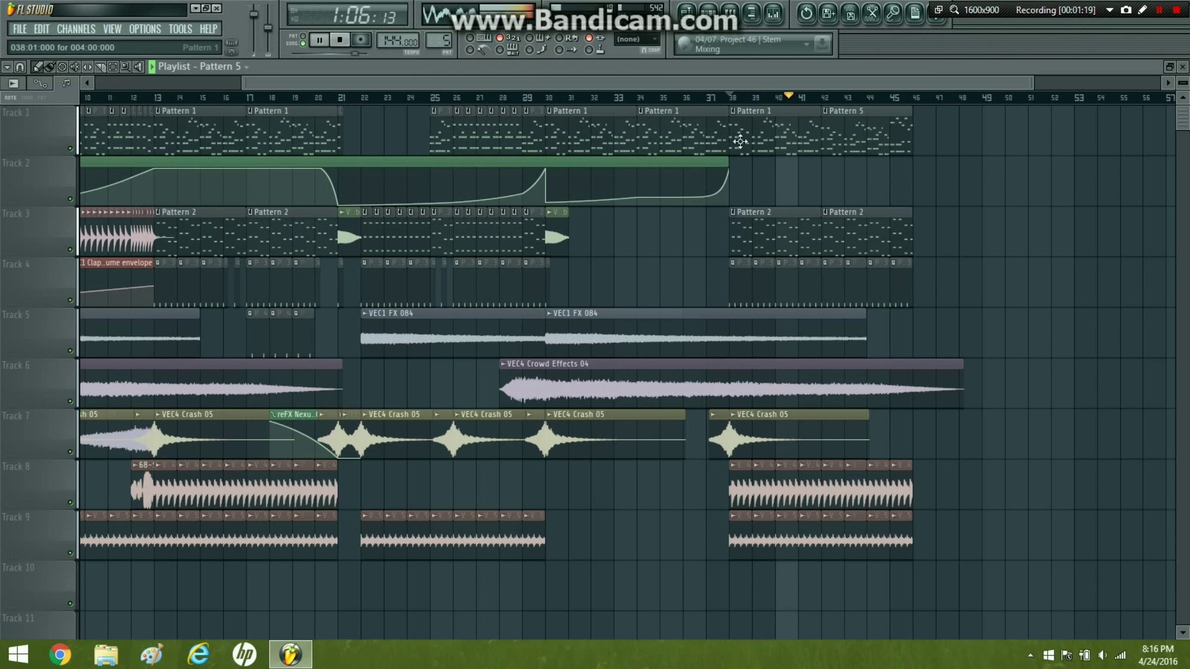
{"action": "left_click_drag", "start_coordinate": [551, 81], "coordinate": [705, 89]}
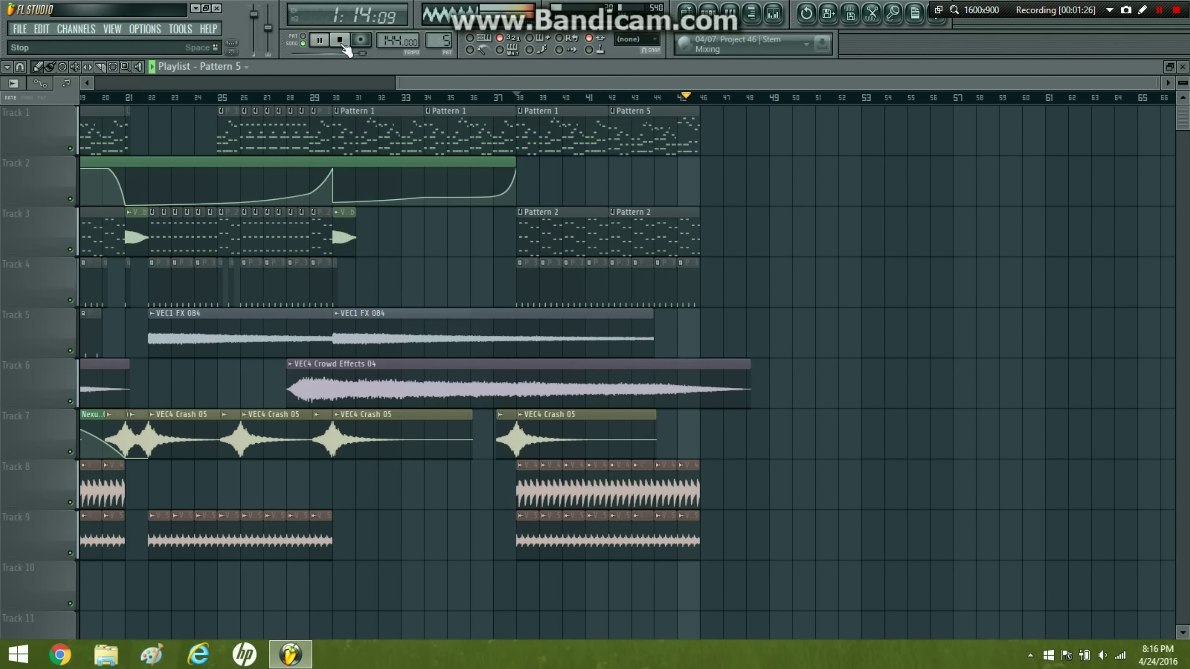
{"action": "left_click", "coordinate": [344, 45]}
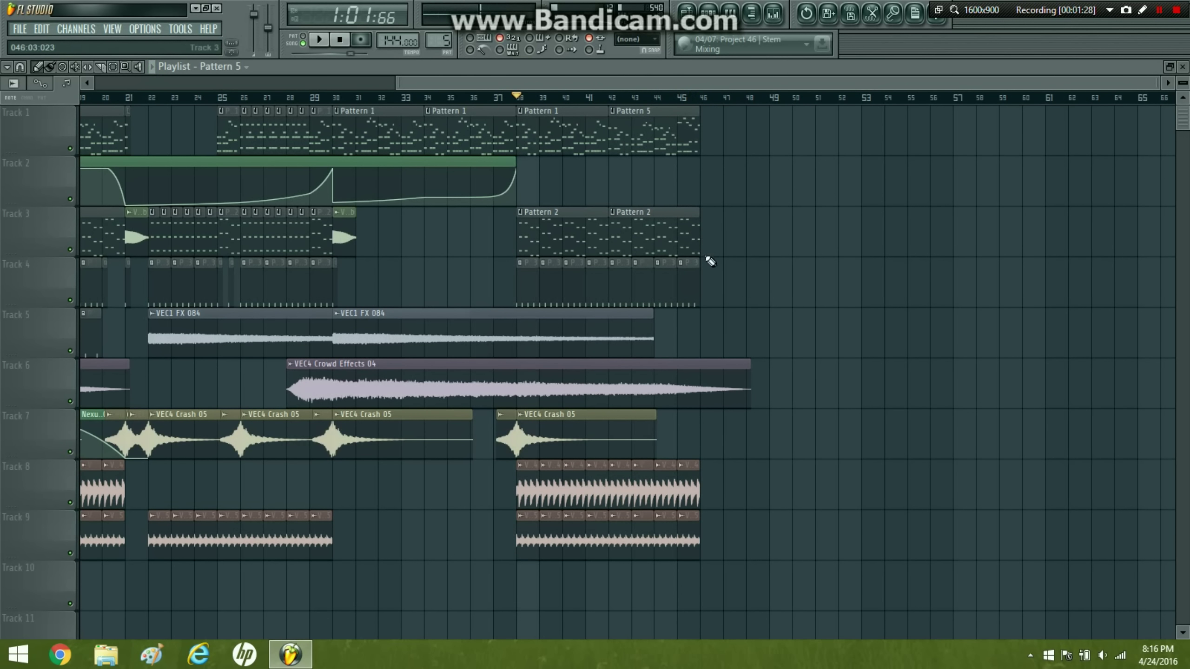
- Lower the last D#6 note of Pattern 5 to G#5 and audition the end of the melody in the song
{"action": "double_click", "coordinate": [684, 136]}
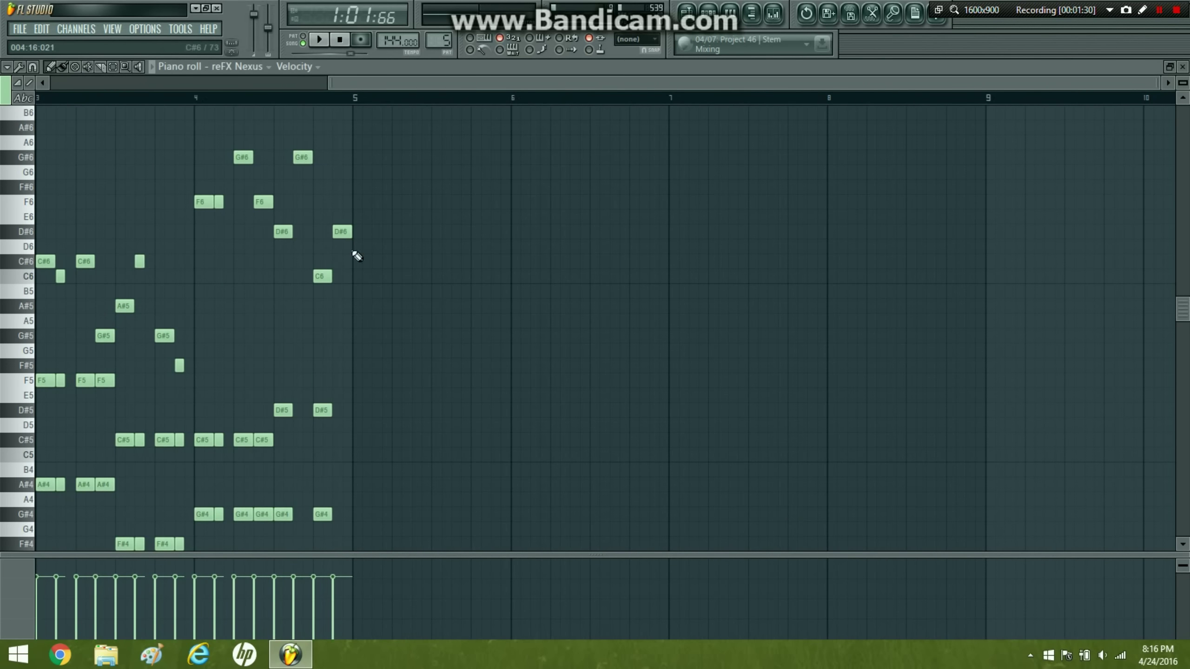
{"action": "left_click_drag", "start_coordinate": [345, 229], "coordinate": [340, 333]}
{"action": "key", "text": "space"}
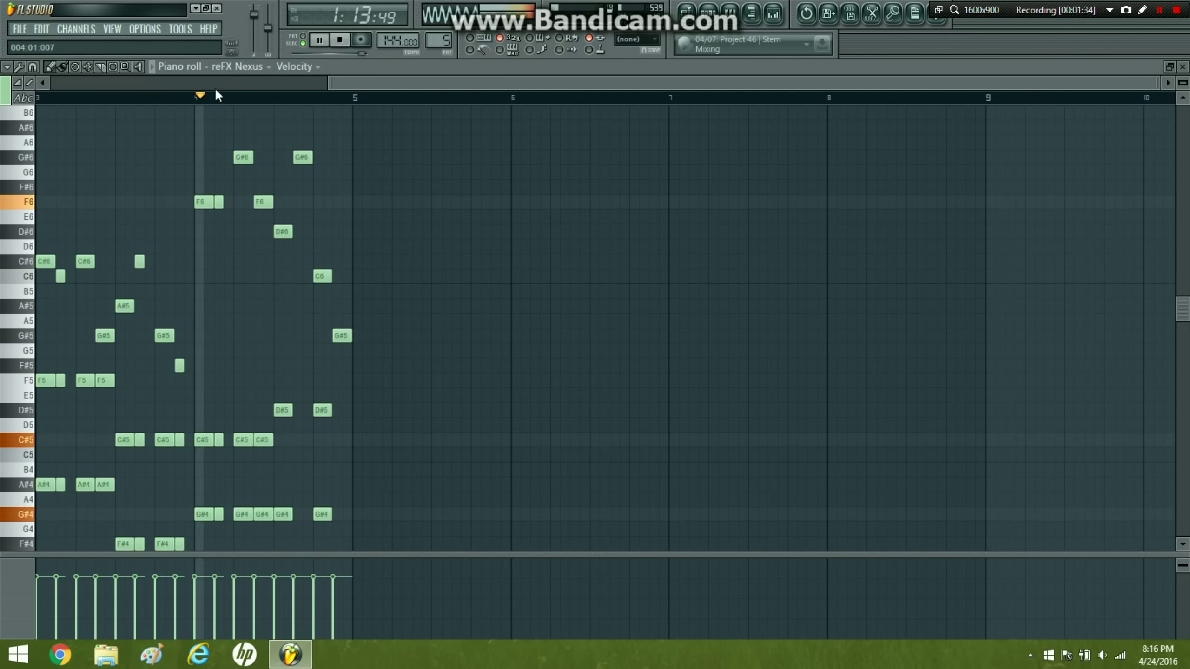
{"action": "left_click", "coordinate": [342, 42]}
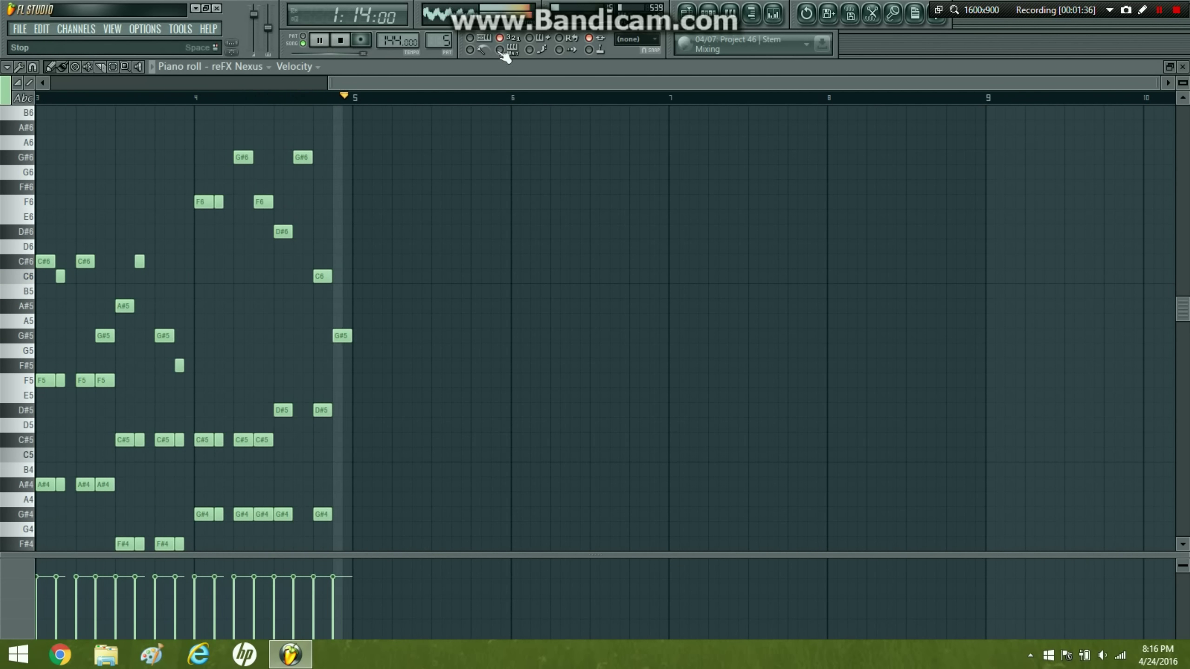
- Place a four-step Pattern 1 slice on Track 1 and the Subbomb clip on Track 3 at bar 46, and audition them
{"action": "left_click", "coordinate": [687, 14]}
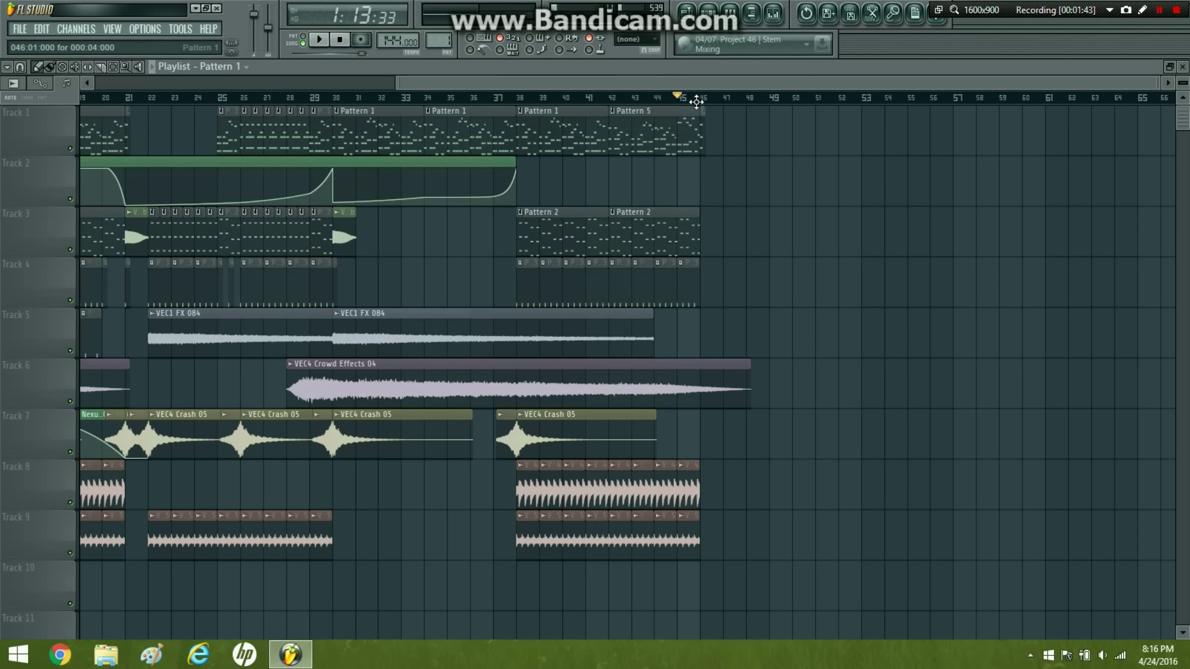
{"action": "left_click", "coordinate": [138, 225]}
{"action": "left_click", "coordinate": [712, 225]}
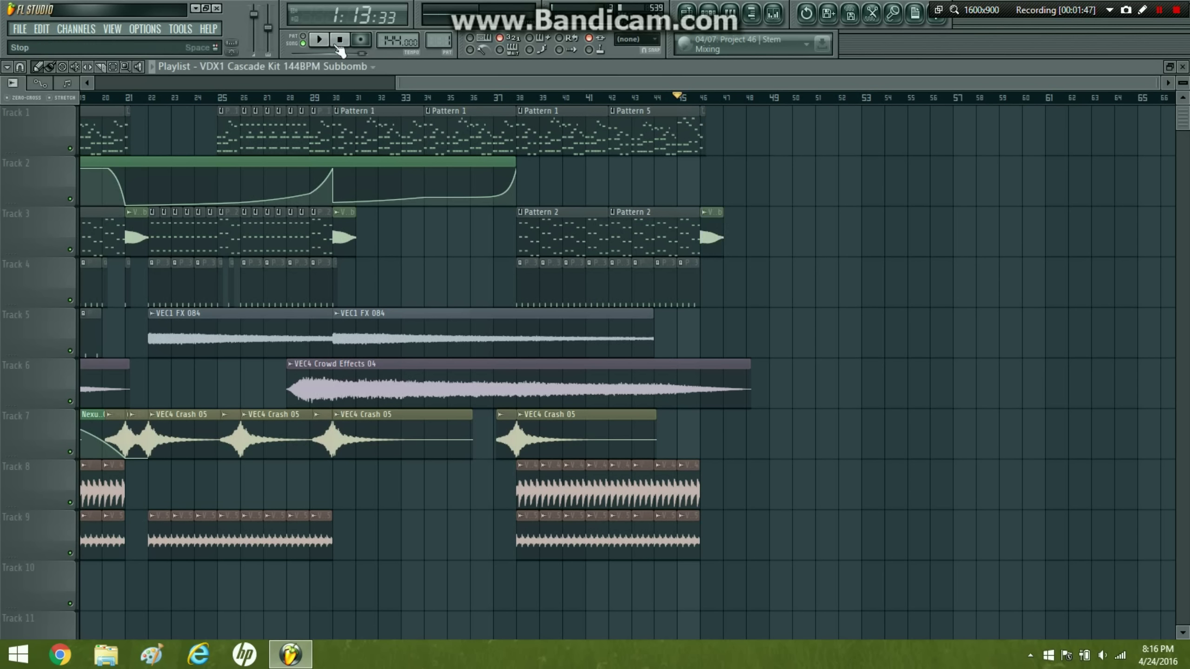
{"action": "key", "text": "space"}
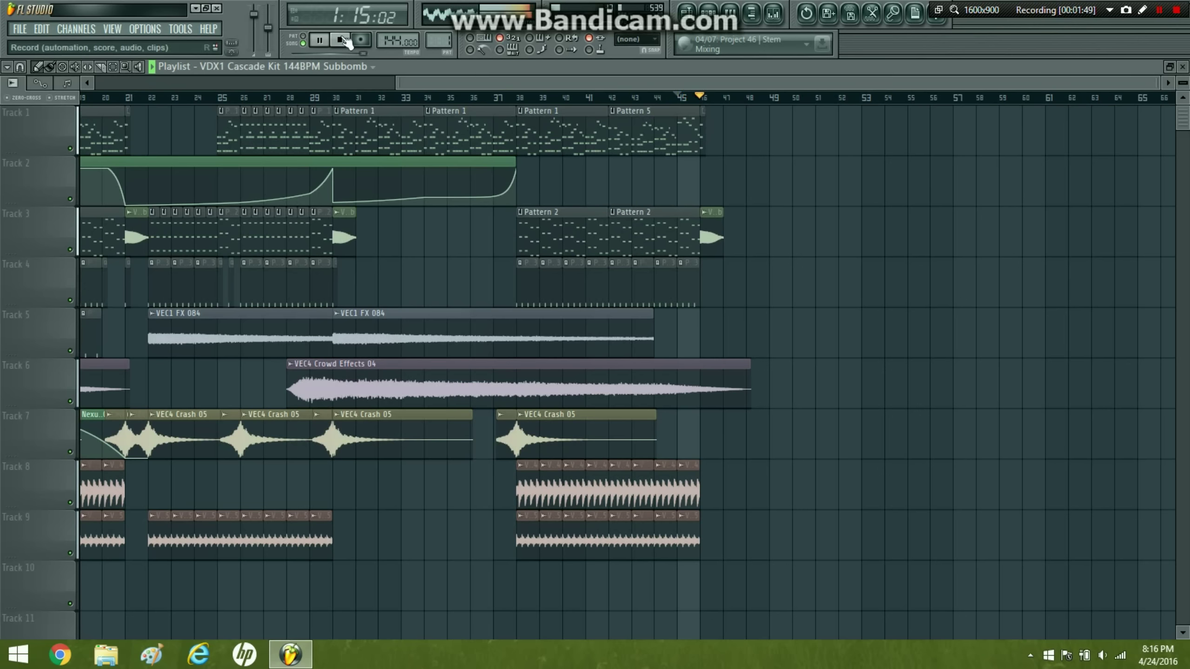
{"action": "left_click", "coordinate": [342, 41]}
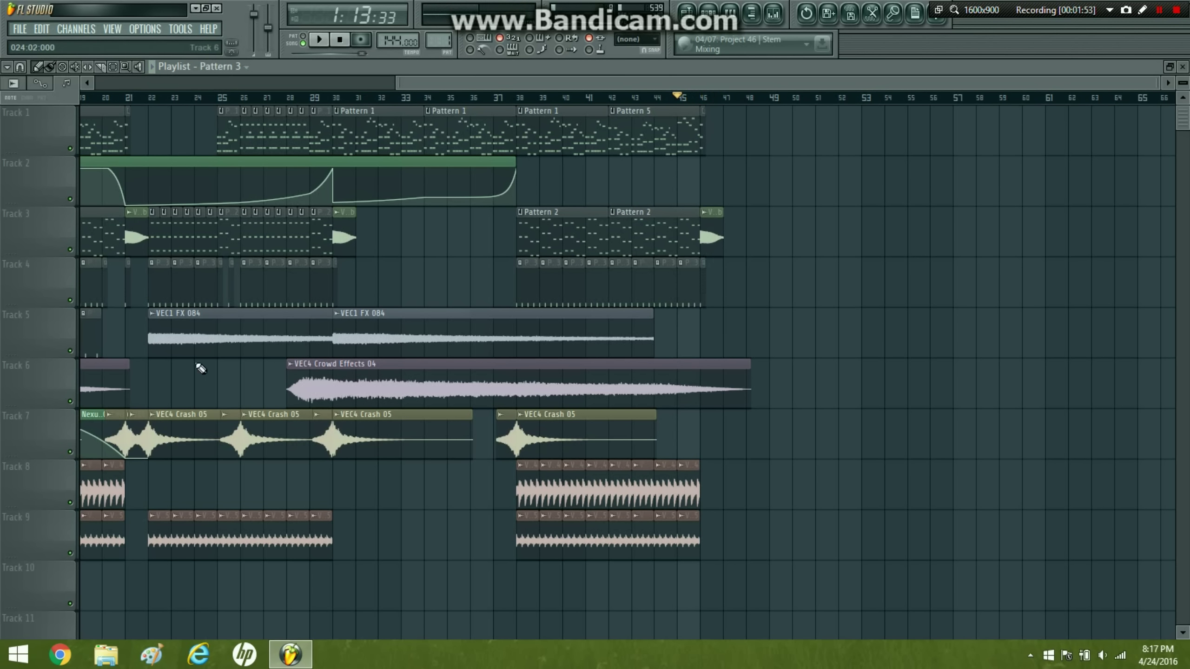
- Place VEC1 FX 084 at bar 46 on Track 5, remove the Crowd Effects 04 tail past bar 46, and play from bar 38
{"action": "mouse_move", "coordinate": [197, 351]}
{"action": "left_mouse_down"}
{"action": "mouse_move", "coordinate": [760, 350]}
{"action": "mouse_move", "coordinate": [749, 348]}
{"action": "left_mouse_up"}
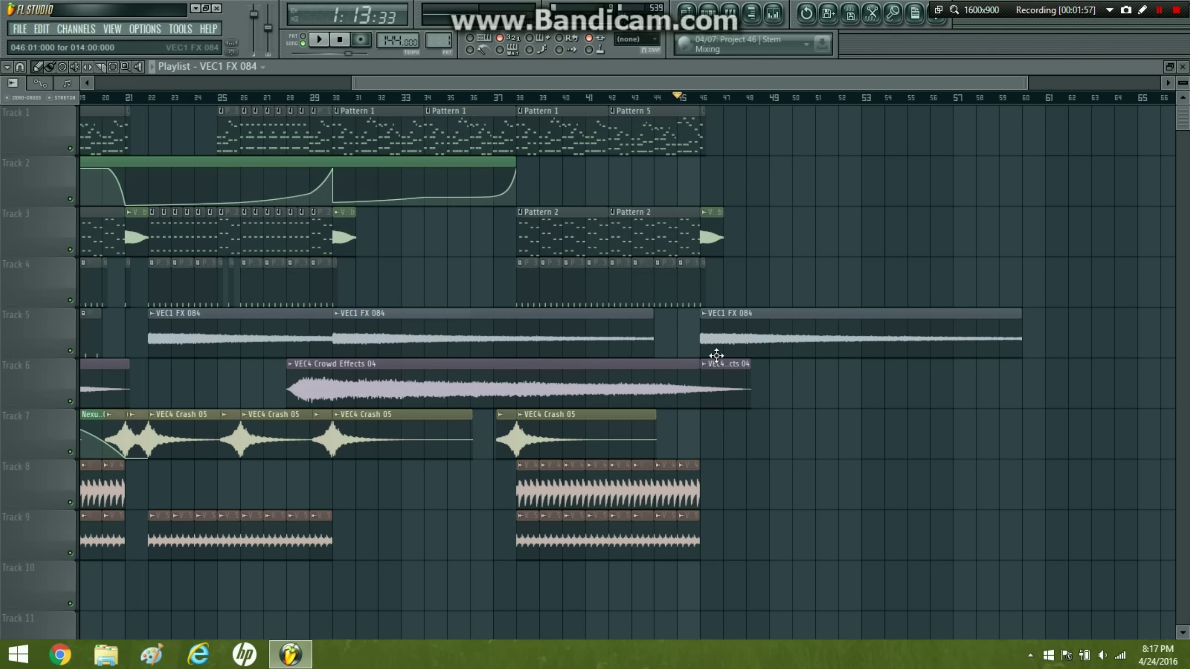
{"action": "right_click", "coordinate": [719, 373]}
{"action": "left_click", "coordinate": [517, 98]}
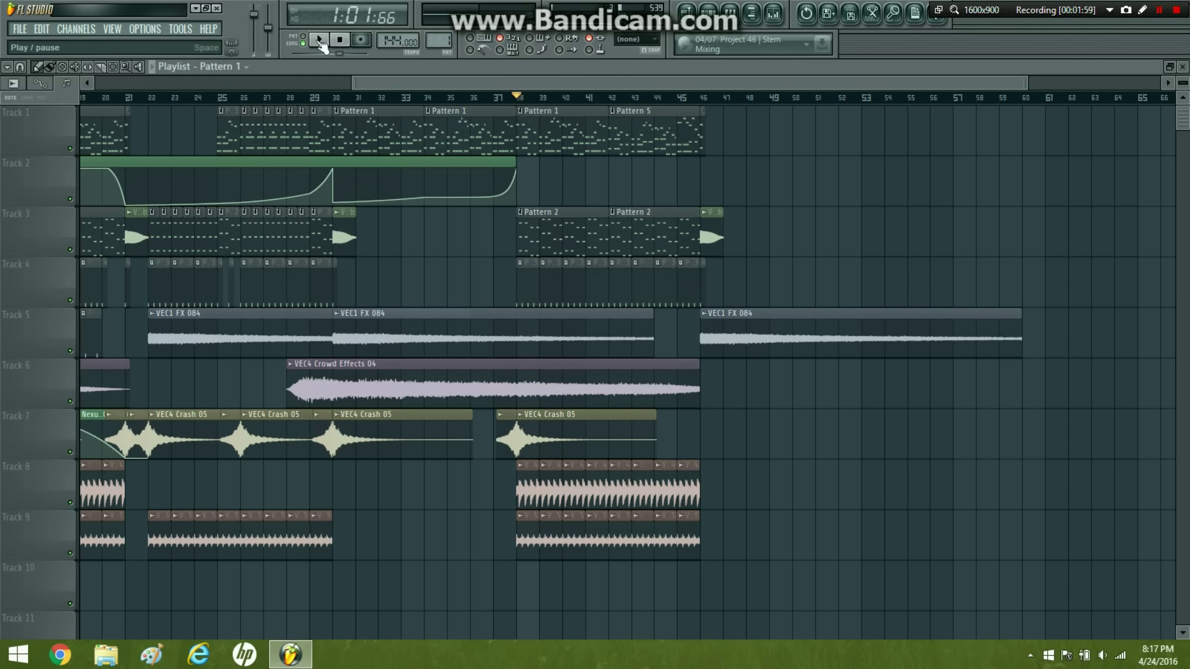
{"action": "left_click", "coordinate": [320, 41]}
- Copy the three Pattern 4 clips on Track 5 to bar 42, add a fourth at bar 45, and play from bar 41
{"action": "left_click", "coordinate": [550, 191]}
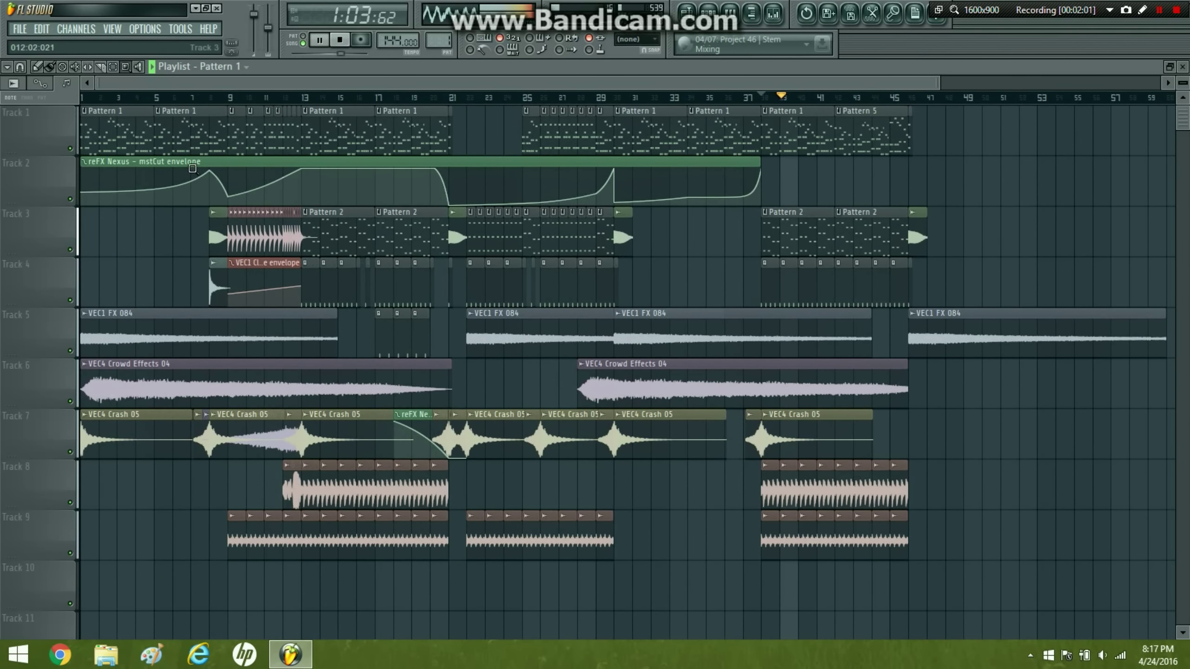
{"action": "left_click_drag", "start_coordinate": [432, 351], "coordinate": [848, 324]}
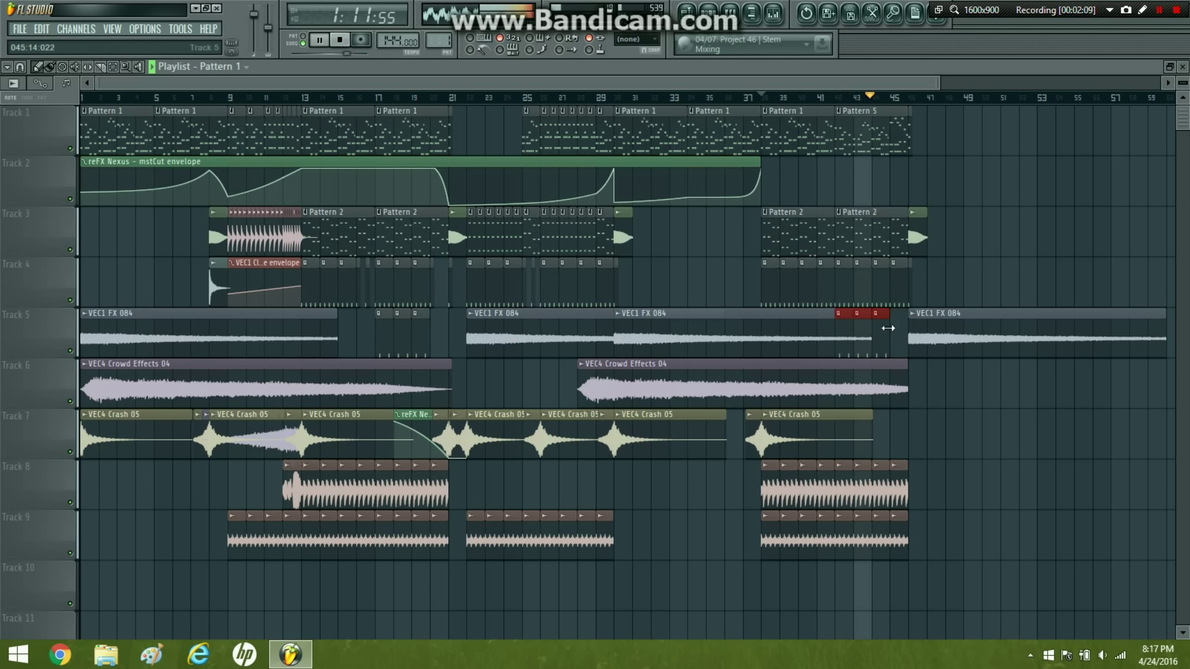
{"action": "left_click", "coordinate": [890, 329]}
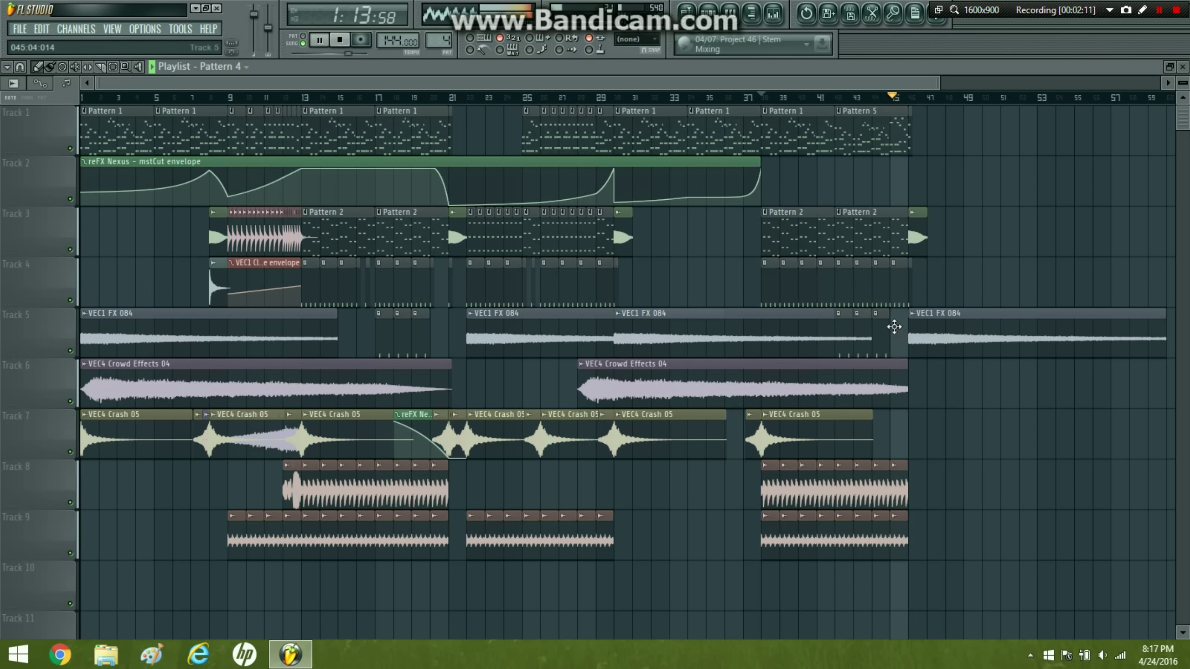
{"action": "left_click", "coordinate": [895, 327]}
{"action": "left_click", "coordinate": [817, 98]}
{"action": "left_click", "coordinate": [1009, 141]}
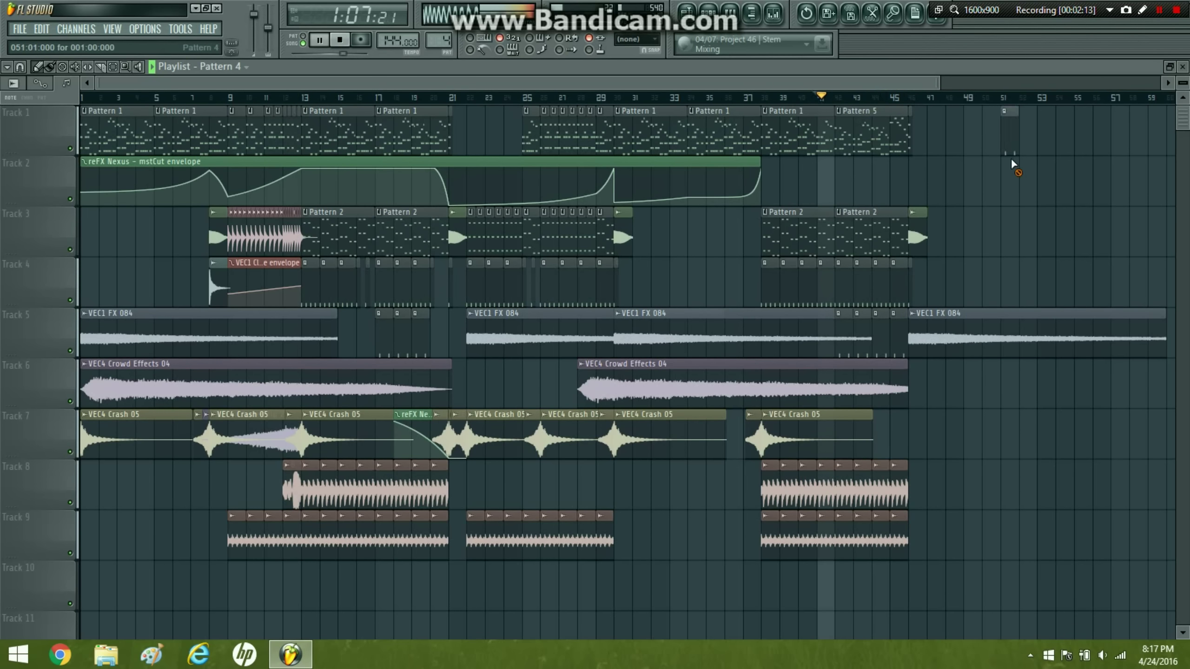
{"action": "right_click", "coordinate": [1011, 143]}
- Set the playlist snap to Beat, shorten Track 4's Pattern 3 clip at bar 45 to one beat, and add a one-beat copy at beat 3
{"action": "left_click", "coordinate": [125, 67]}
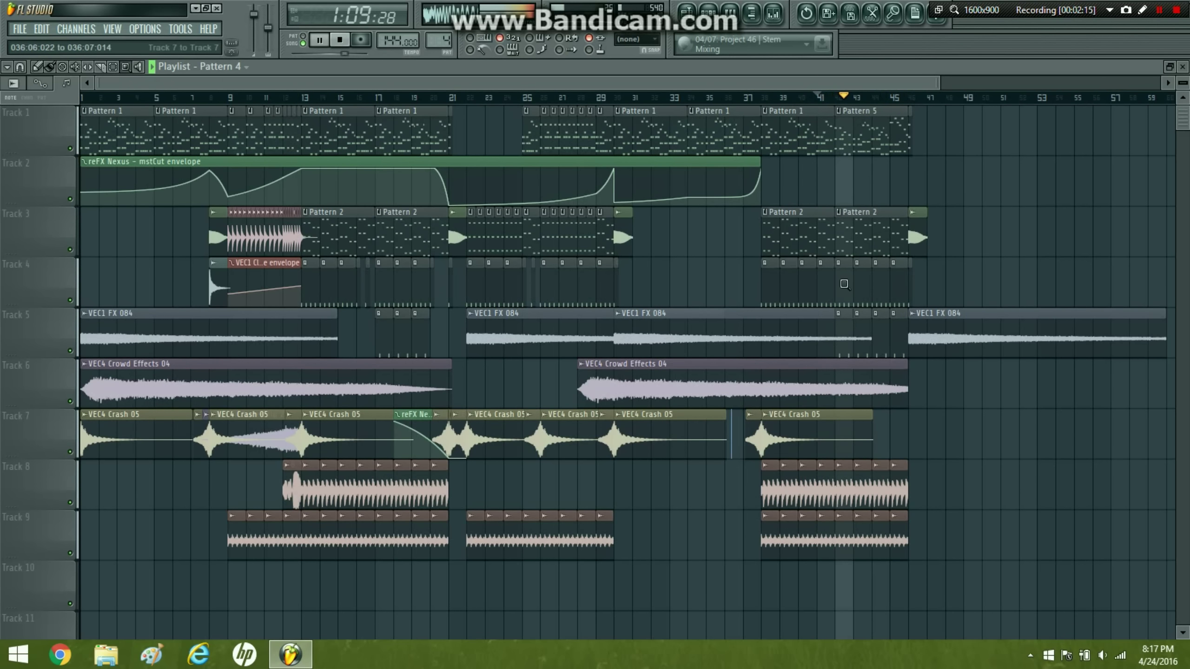
{"action": "left_click", "coordinate": [844, 284]}
{"action": "left_click", "coordinate": [20, 67]}
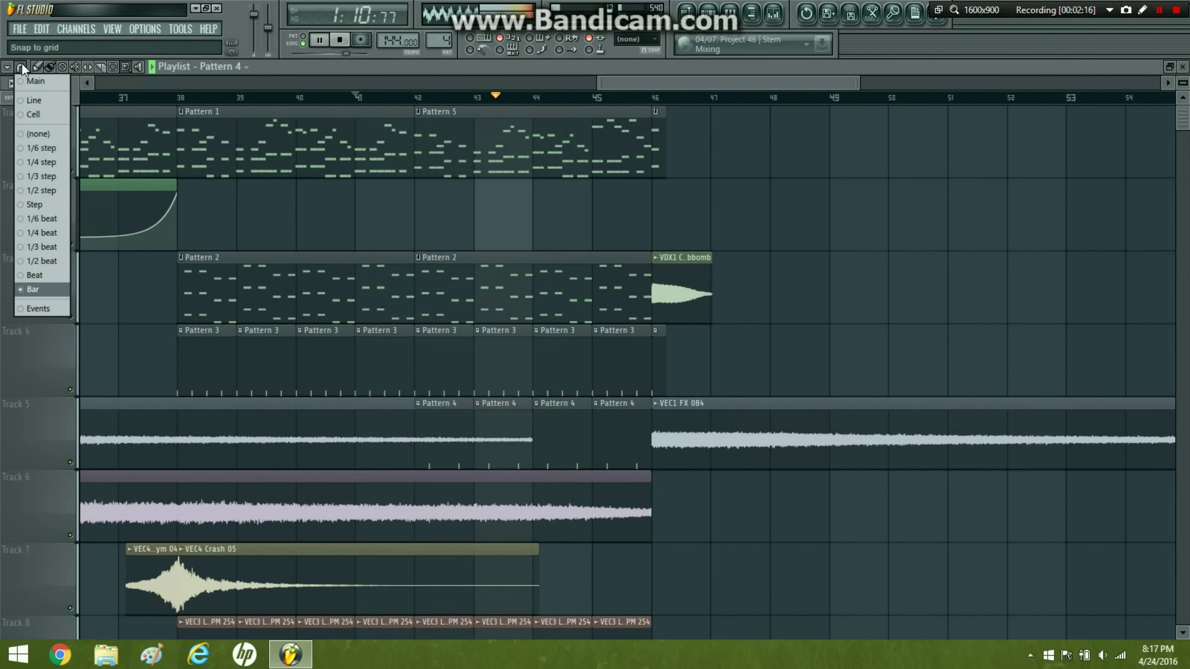
{"action": "left_click", "coordinate": [33, 275]}
{"action": "left_click_drag", "start_coordinate": [651, 341], "coordinate": [536, 316]}
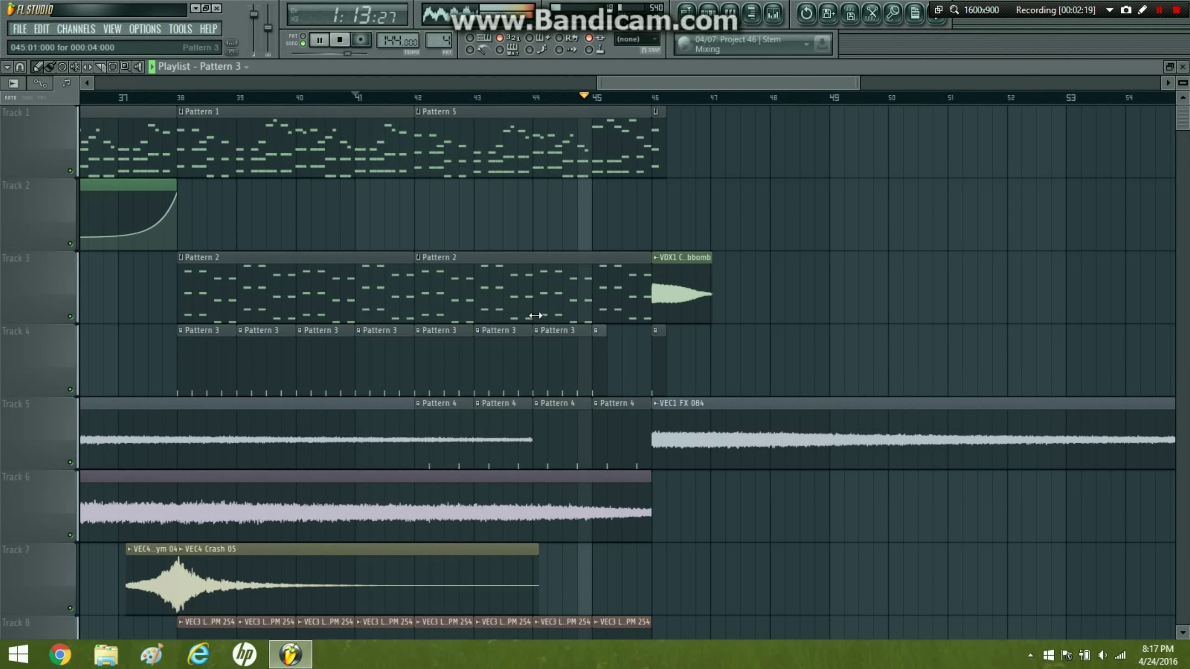
{"action": "left_click", "coordinate": [625, 331]}
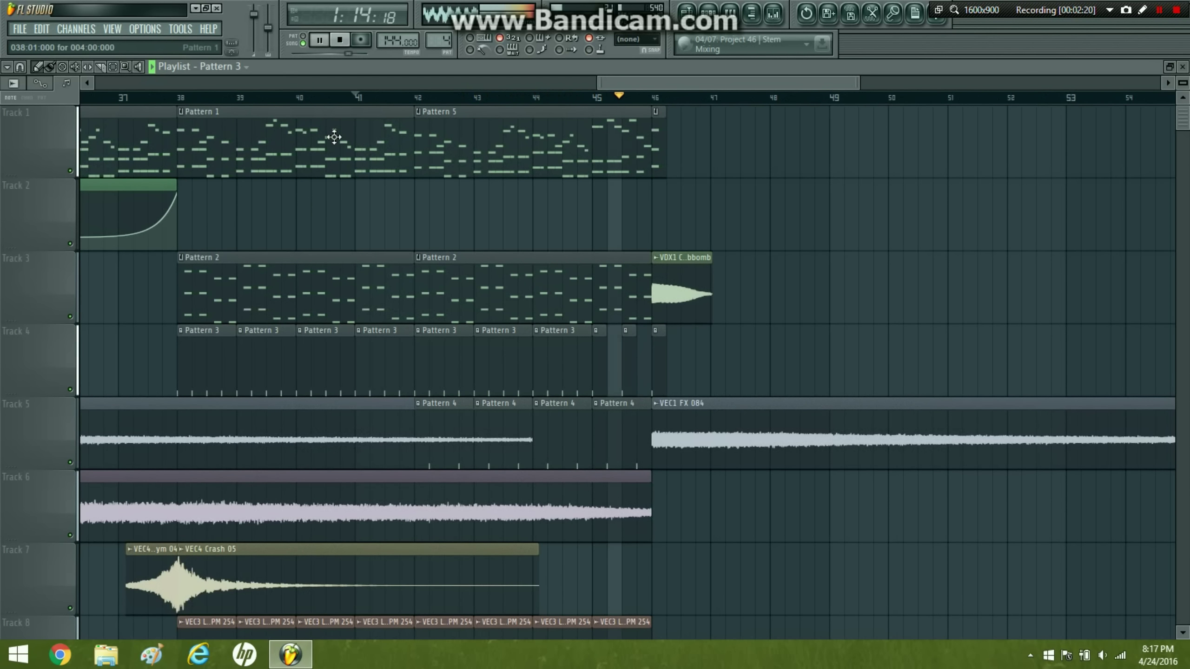
- Delete the Pattern 4 clip at bar 45 on Track 5, and remove and re-place the Pattern 3 slice at bar 45's third beat
{"action": "right_click", "coordinate": [603, 416]}
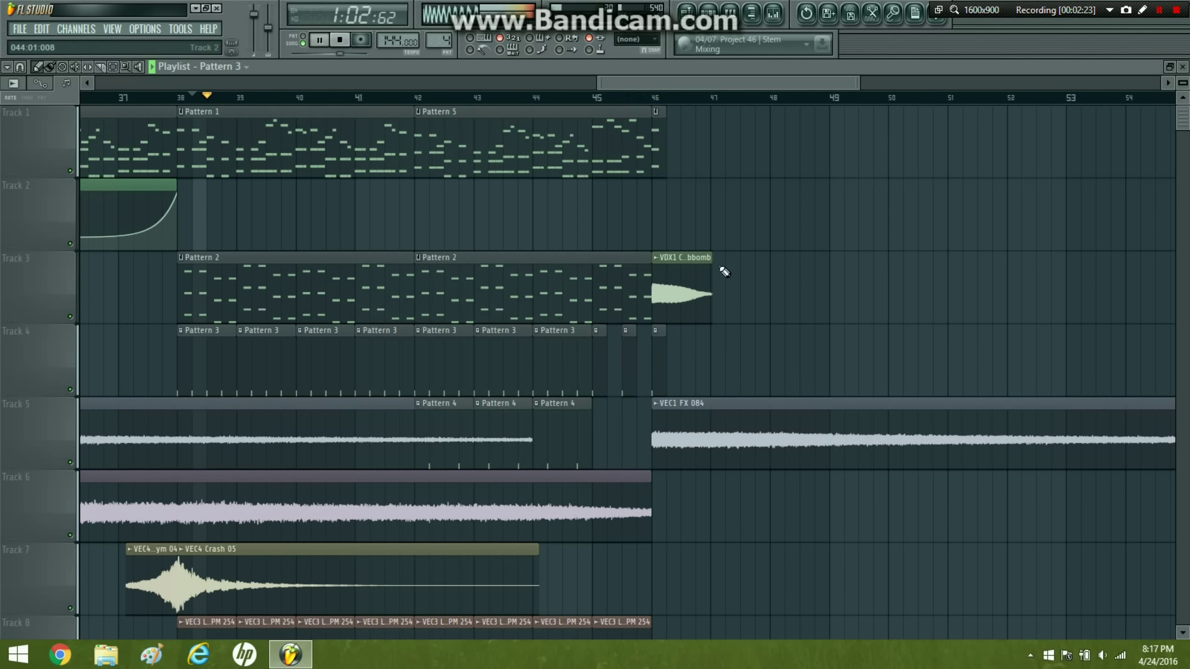
{"action": "right_click", "coordinate": [632, 353]}
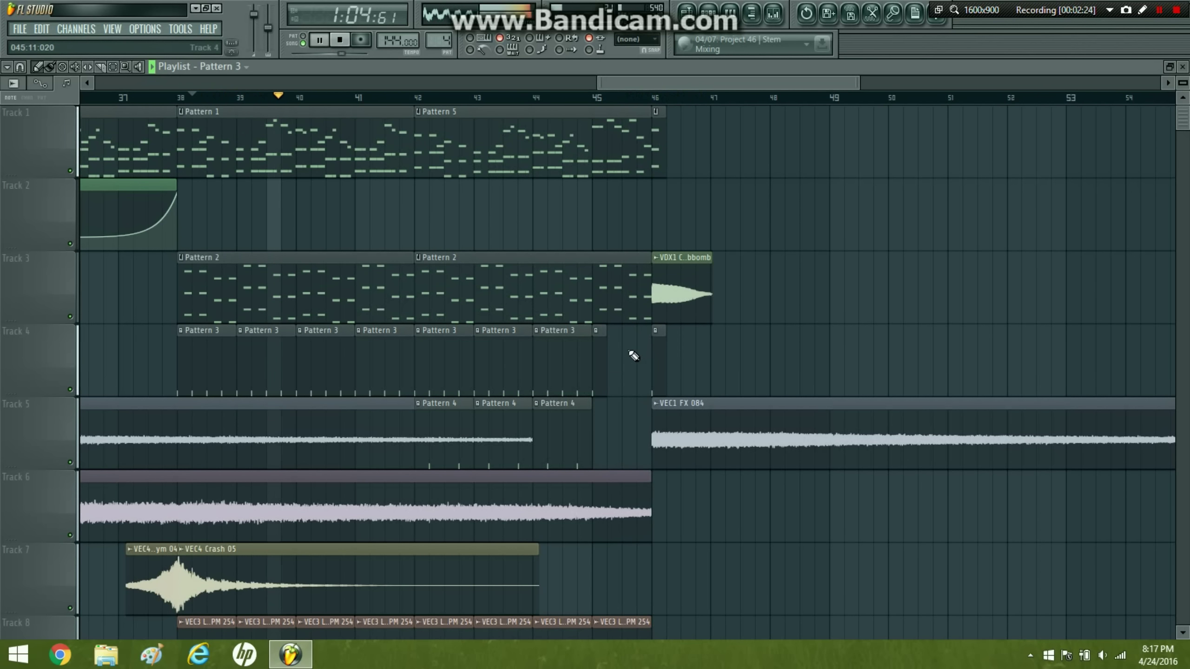
{"action": "left_click", "coordinate": [634, 355]}
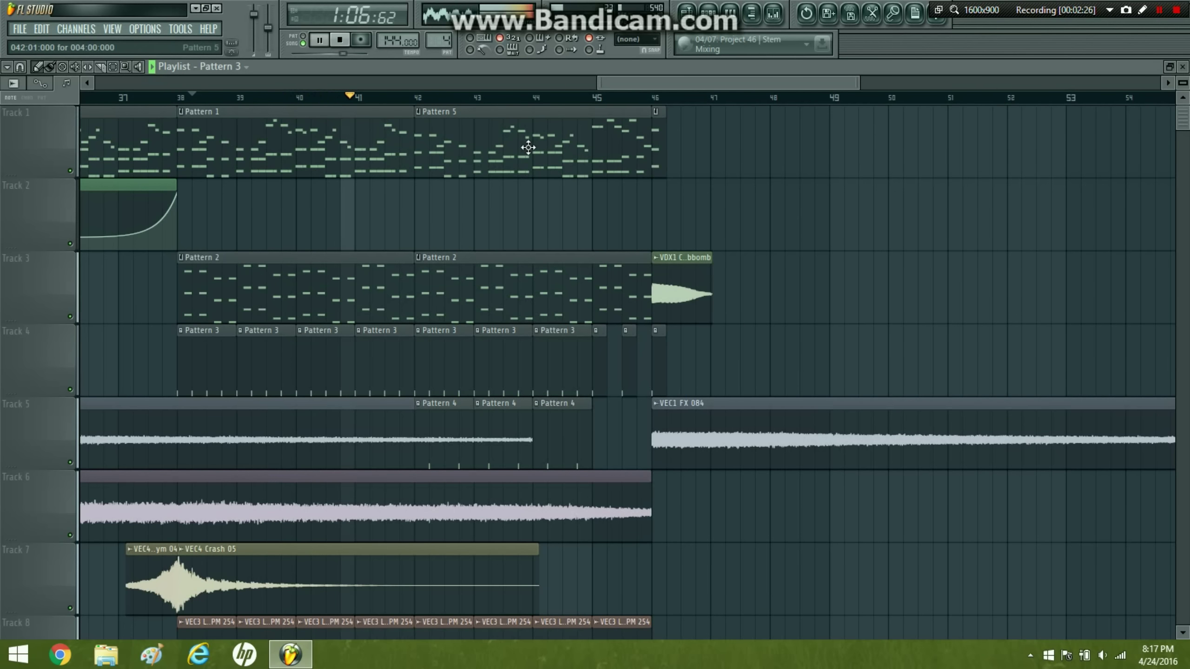
- Extend the reFX Nexus mstCut envelope to bar 47, holding it at maximum until bar 45 and curving it down to a low point at bar 46
{"action": "left_click_drag", "start_coordinate": [176, 185], "coordinate": [706, 182]}
{"action": "right_click", "coordinate": [609, 193]}
{"action": "left_click_drag", "start_coordinate": [608, 192], "coordinate": [593, 192]}
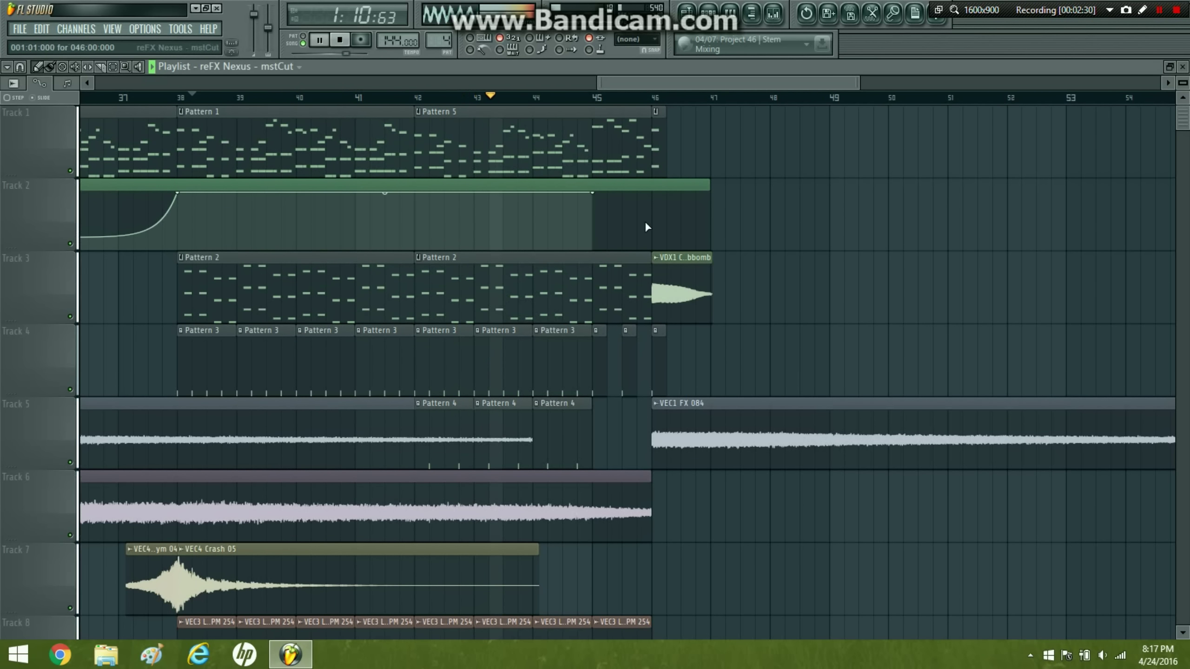
{"action": "right_click", "coordinate": [654, 240]}
{"action": "left_click", "coordinate": [561, 151]}
{"action": "left_click", "coordinate": [757, 153]}
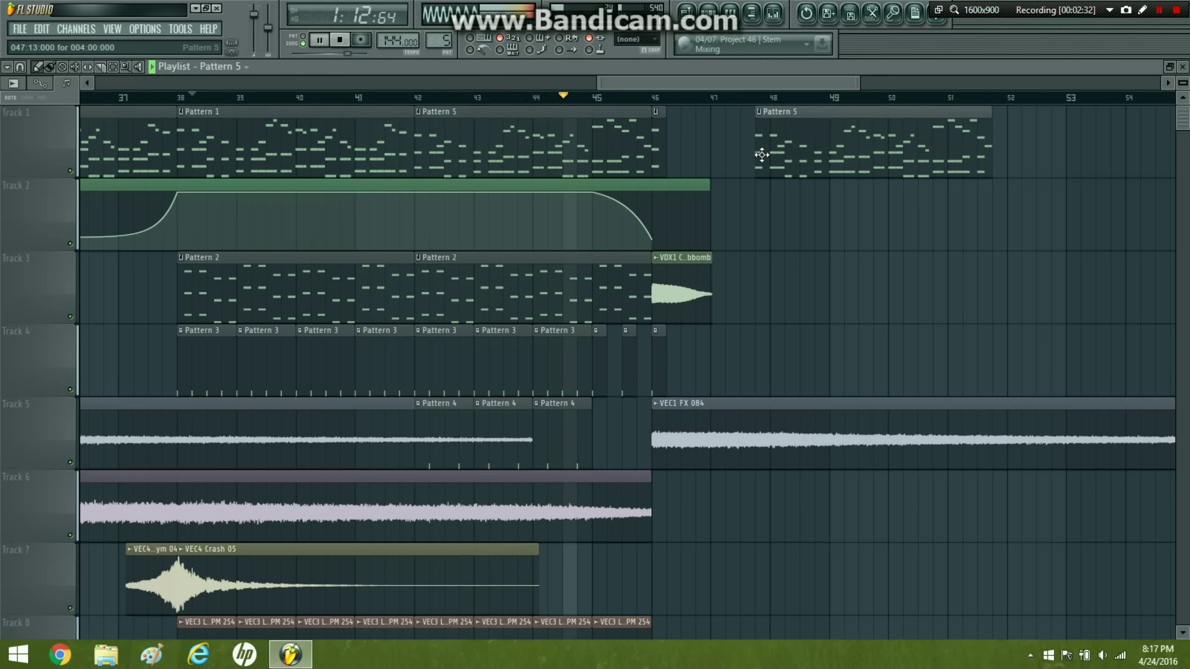
{"action": "right_click", "coordinate": [763, 156]}
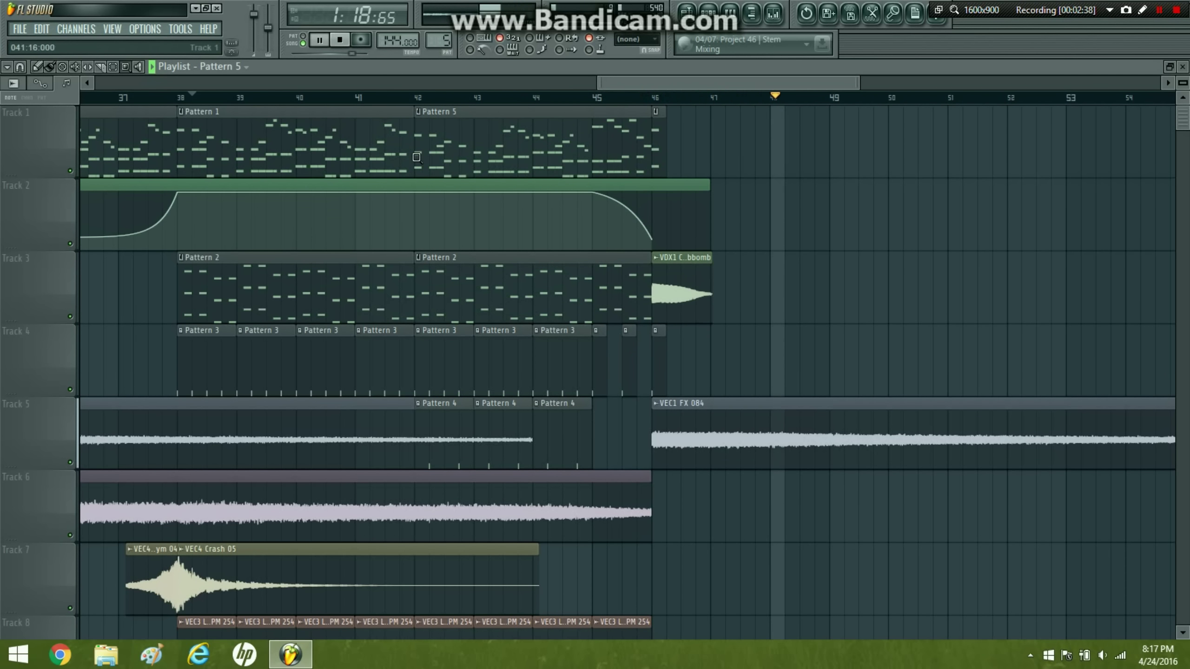
- Copy Track 7's cymbal and Crash 05 clips so the crash lands on bar 46, and play from bar 45
{"action": "left_click", "coordinate": [126, 67]}
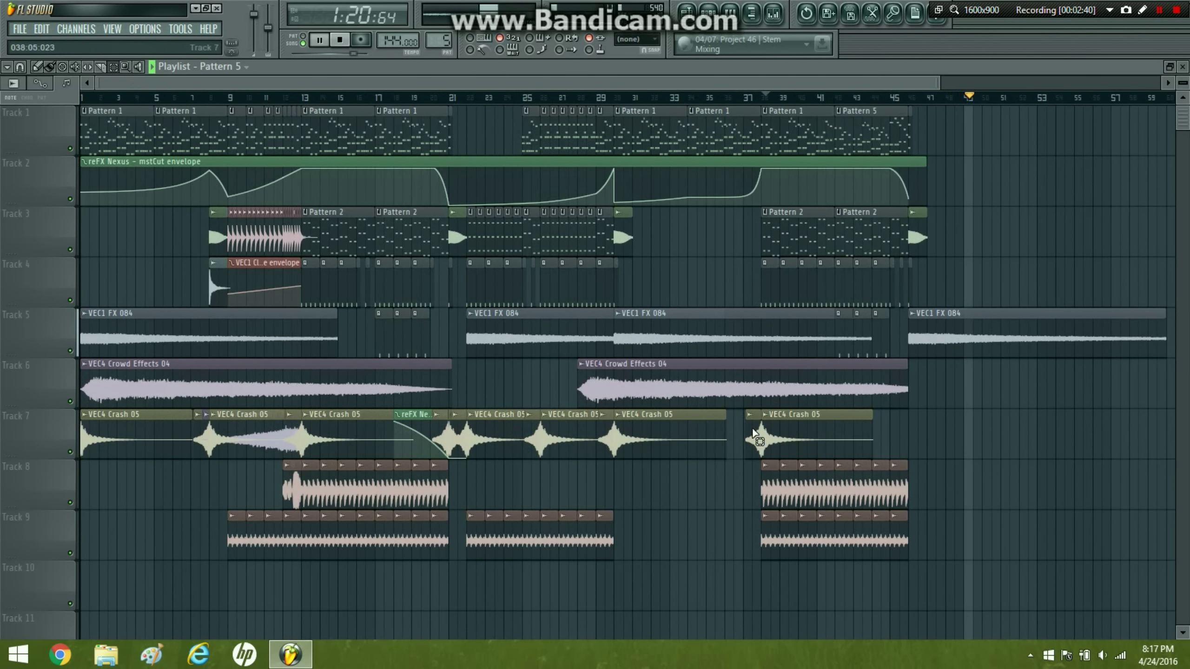
{"action": "left_click_drag", "start_coordinate": [752, 431], "coordinate": [956, 434]}
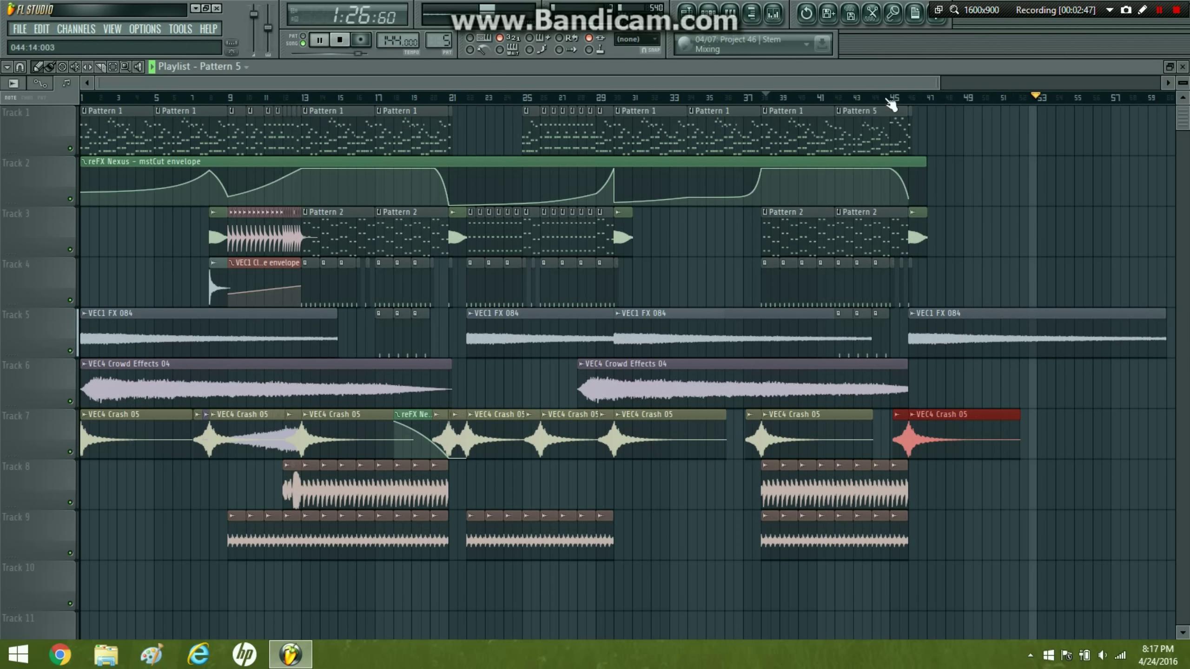
{"action": "left_click", "coordinate": [890, 98]}
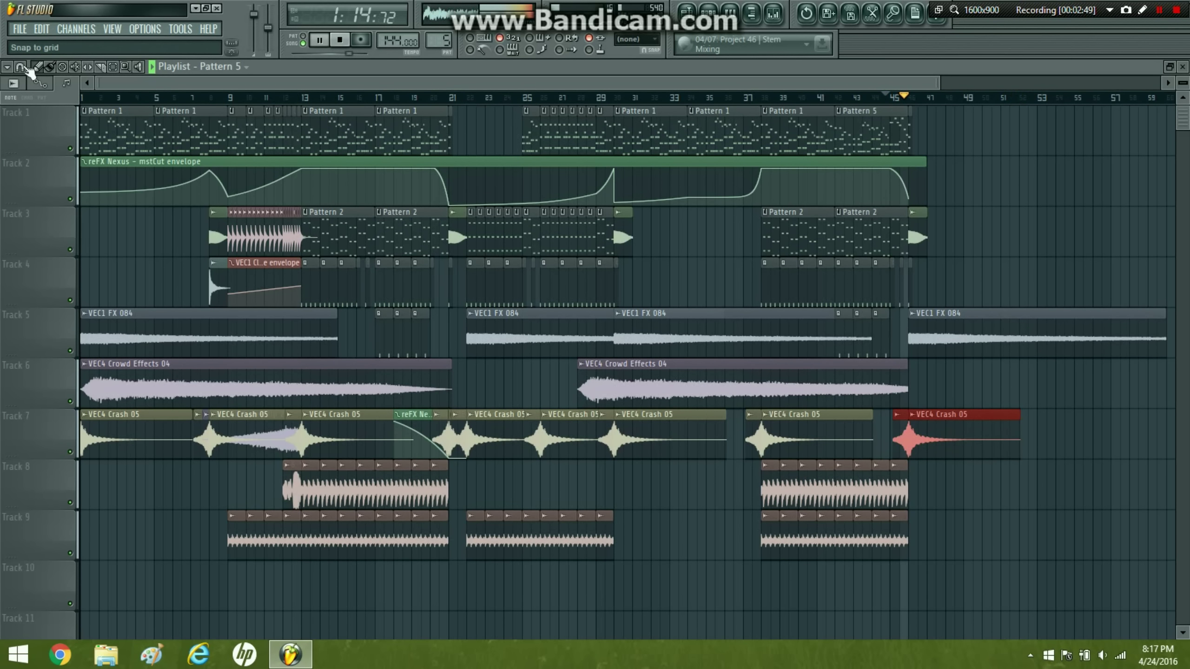
- Set the playlist snap back to whole bars
{"action": "left_click", "coordinate": [20, 67]}
{"action": "left_click", "coordinate": [39, 290]}
{"action": "left_click", "coordinate": [985, 176]}
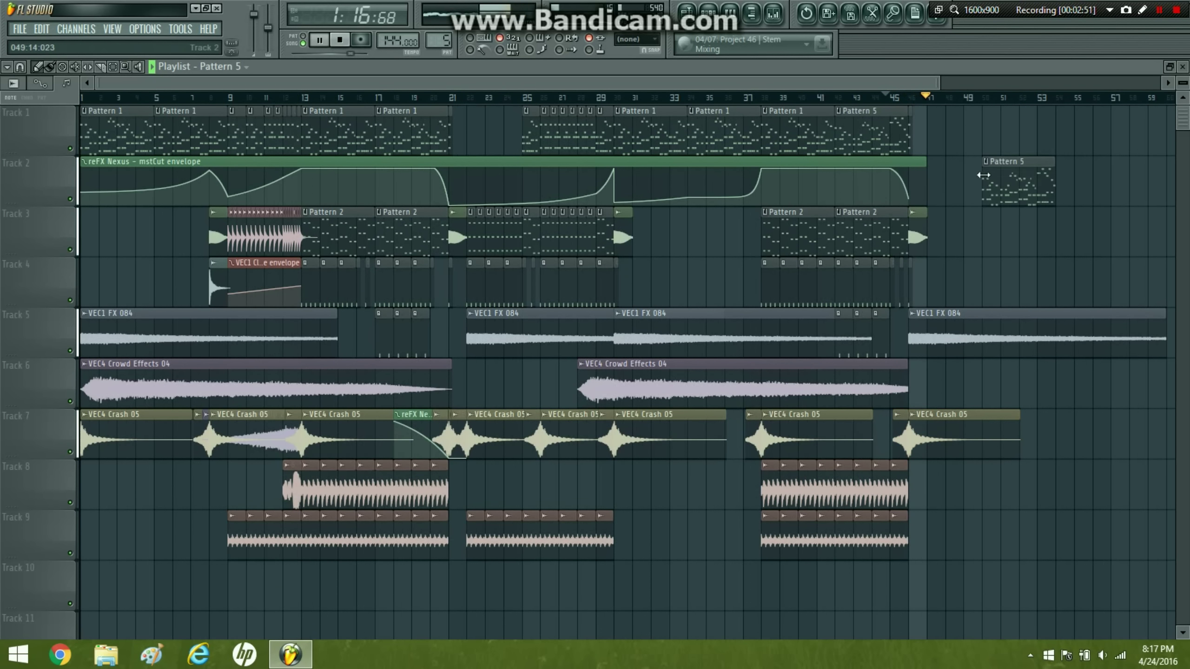
{"action": "right_click", "coordinate": [985, 176]}
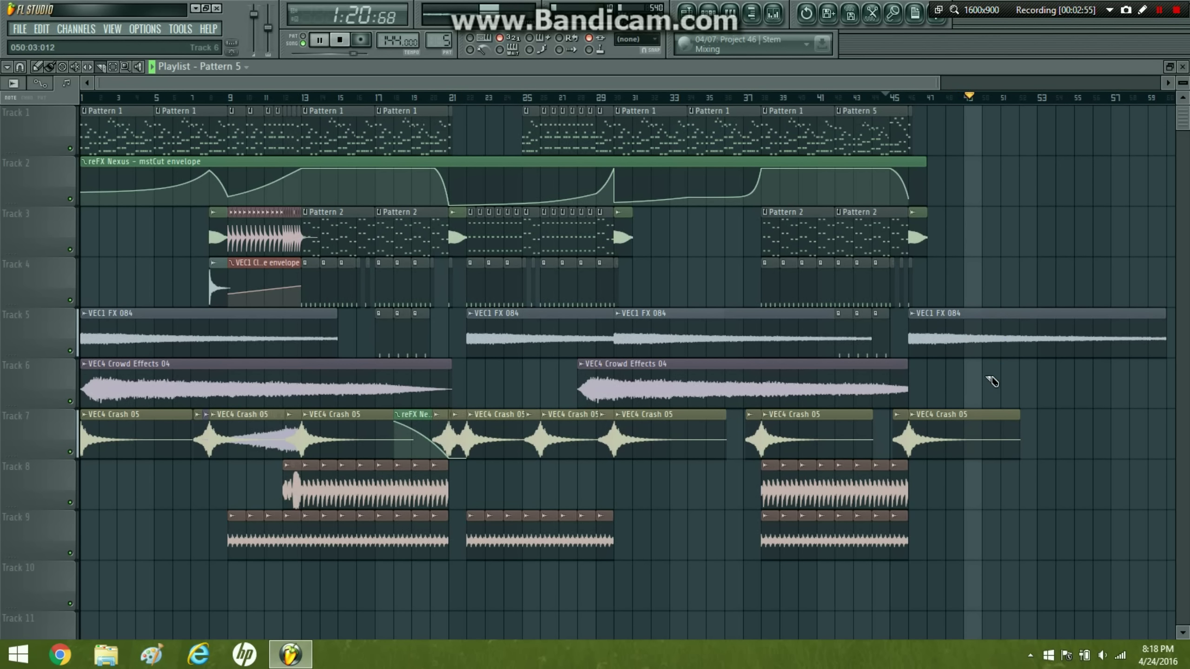
{"action": "left_click", "coordinate": [1008, 312]}
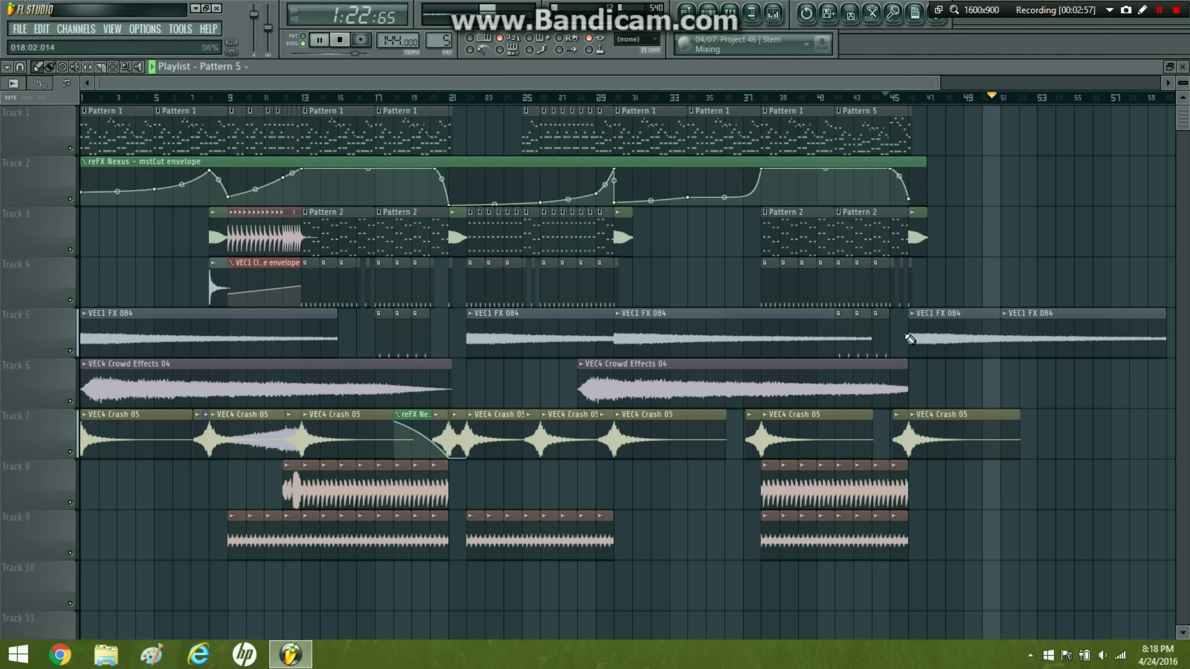
{"action": "right_click", "coordinate": [1019, 339]}
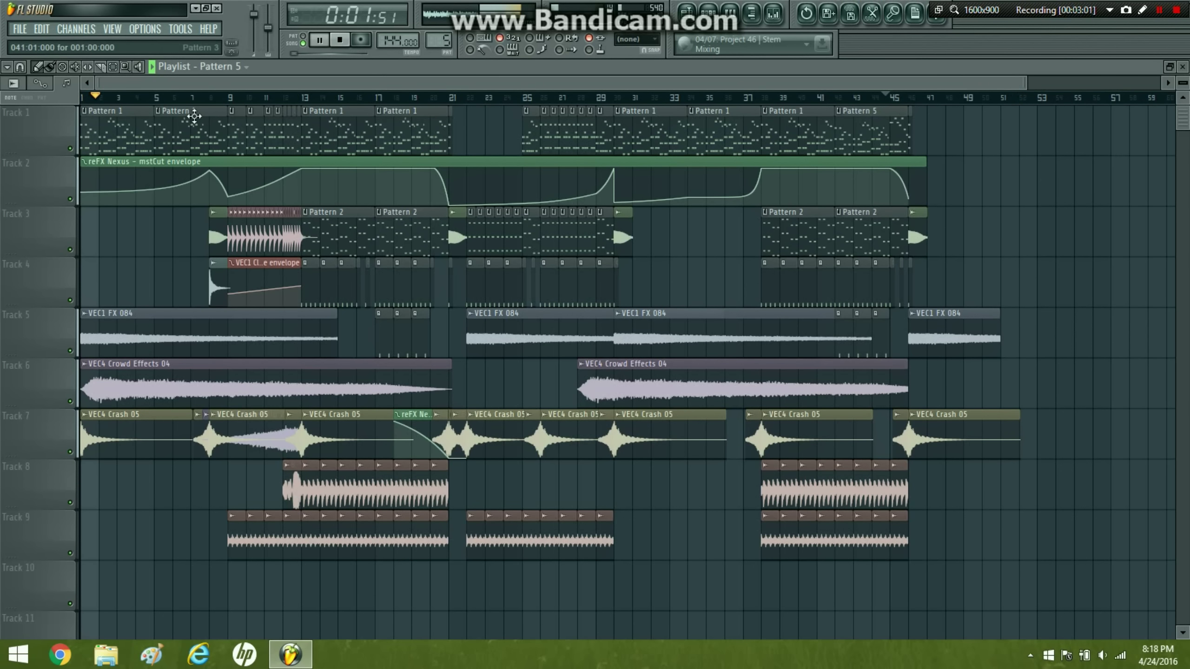
{"action": "key", "text": "ctrl+z"}
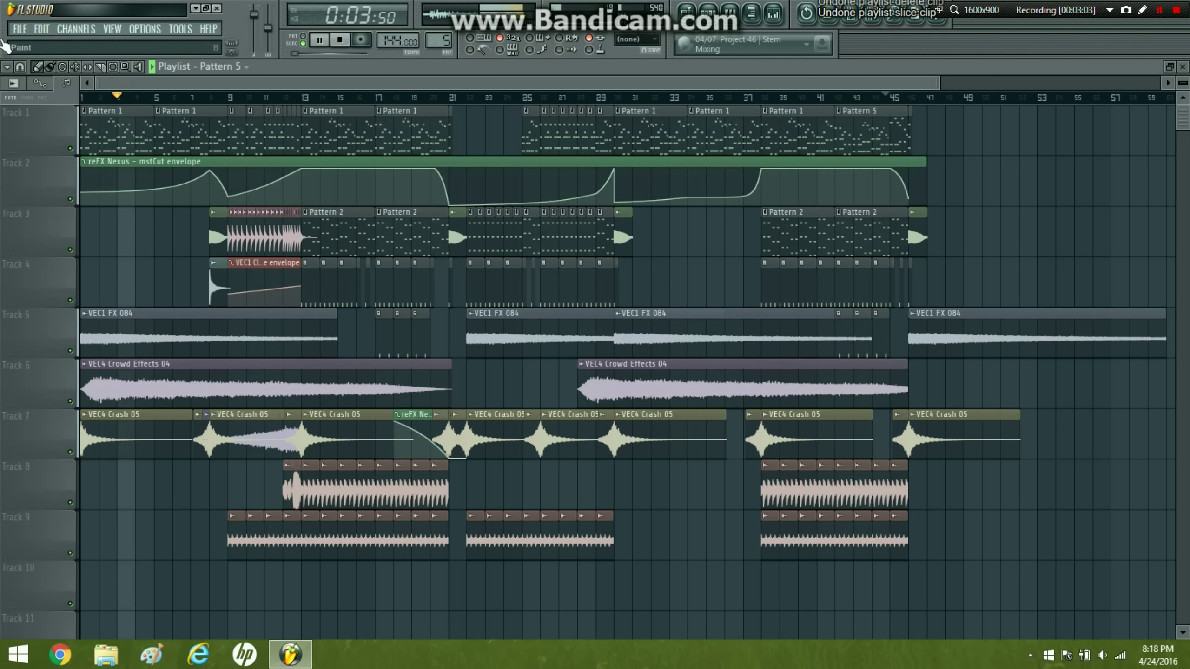
- Slice Track 5's last VEC1 FX 084 clip at bar 53 and delete the part after the cut
{"action": "left_click_drag", "start_coordinate": [1036, 428], "coordinate": [1037, 302]}
{"action": "left_click", "coordinate": [37, 68]}
{"action": "right_click", "coordinate": [1059, 331]}
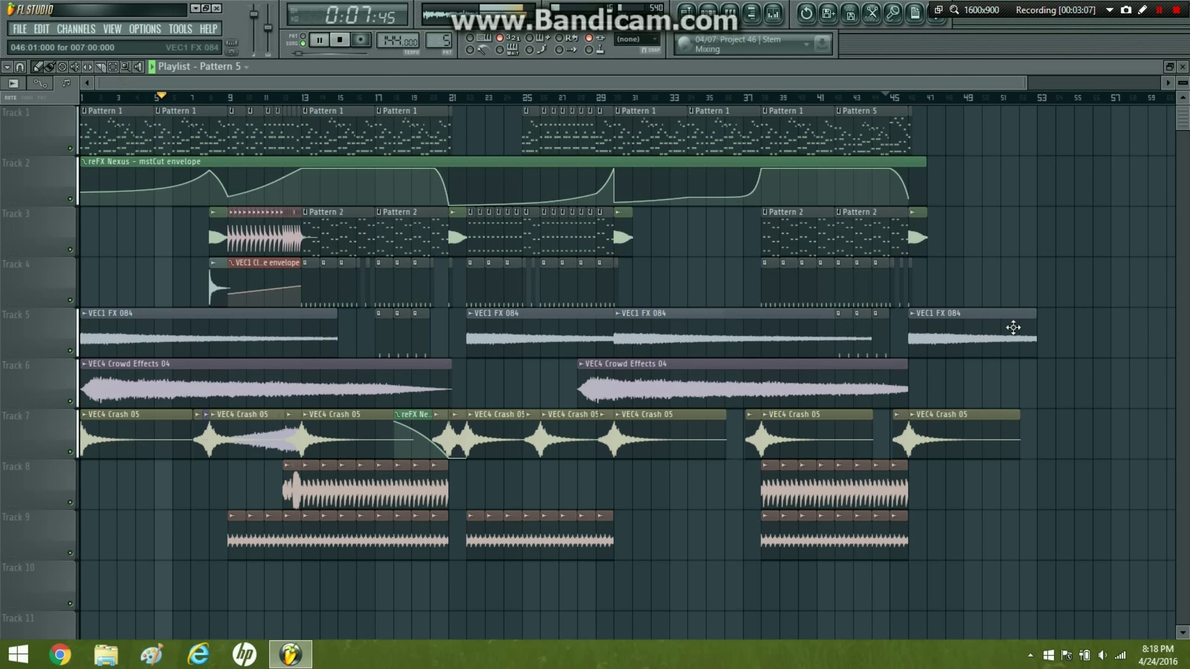
{"action": "double_click", "coordinate": [1012, 330]}
{"action": "right_click", "coordinate": [778, 172]}
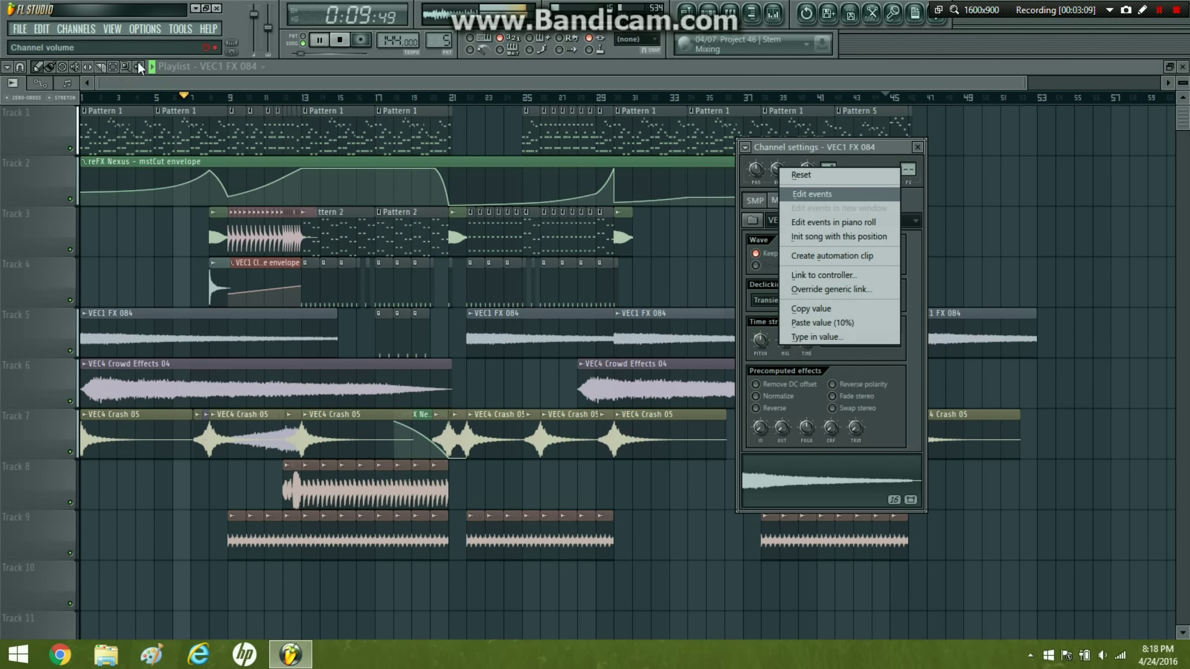
{"action": "left_click", "coordinate": [112, 67]}
{"action": "left_click_drag", "start_coordinate": [971, 116], "coordinate": [1033, 436]}
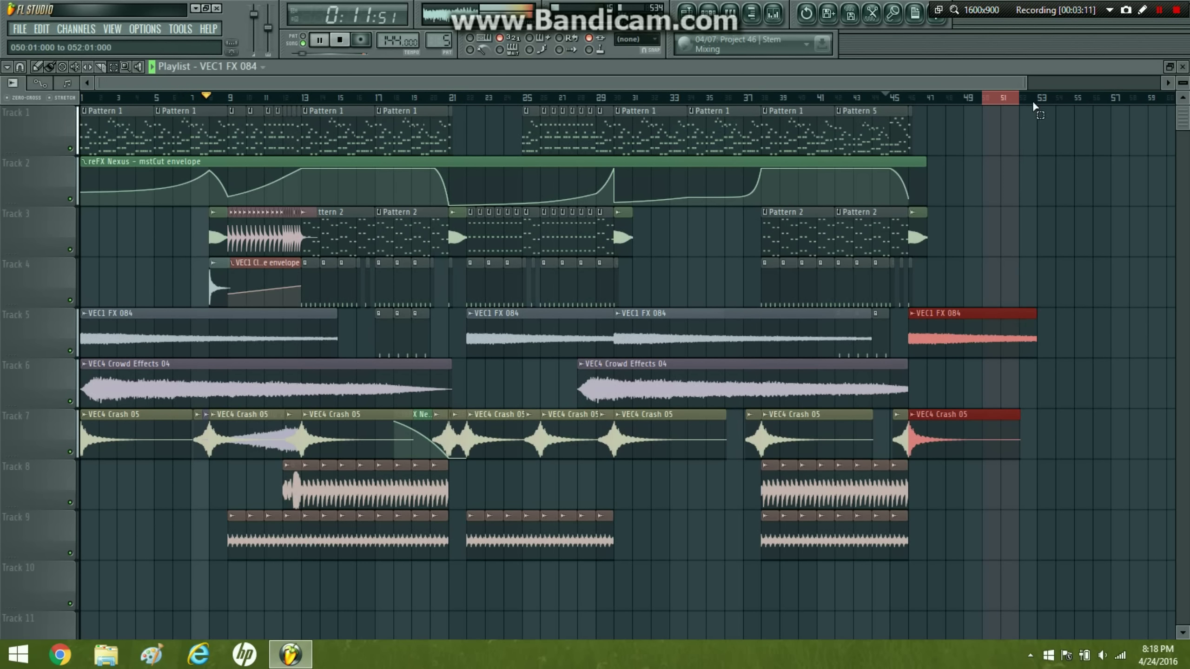
{"action": "right_click", "coordinate": [591, 51]}
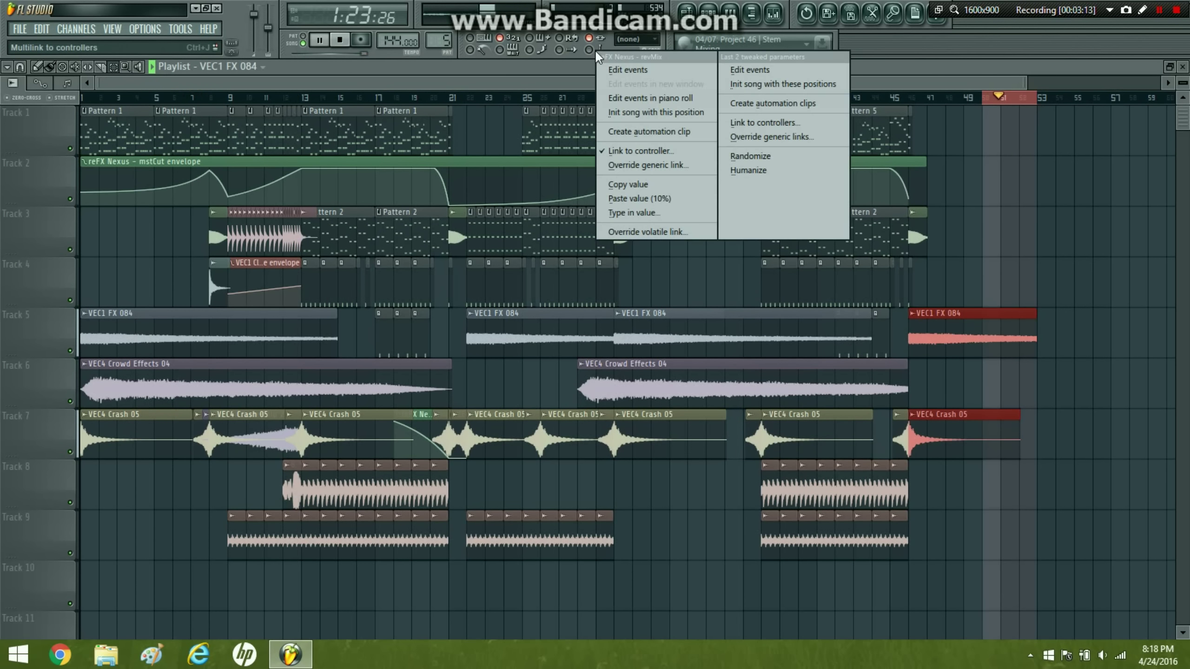
{"action": "left_click", "coordinate": [984, 101]}
- Create a channel volume automation clip for VEC1 FX 084 spanning bars 47 to 53, move it to Track 6, and clear the time selection
{"action": "left_click_drag", "start_coordinate": [928, 99], "coordinate": [1035, 100]}
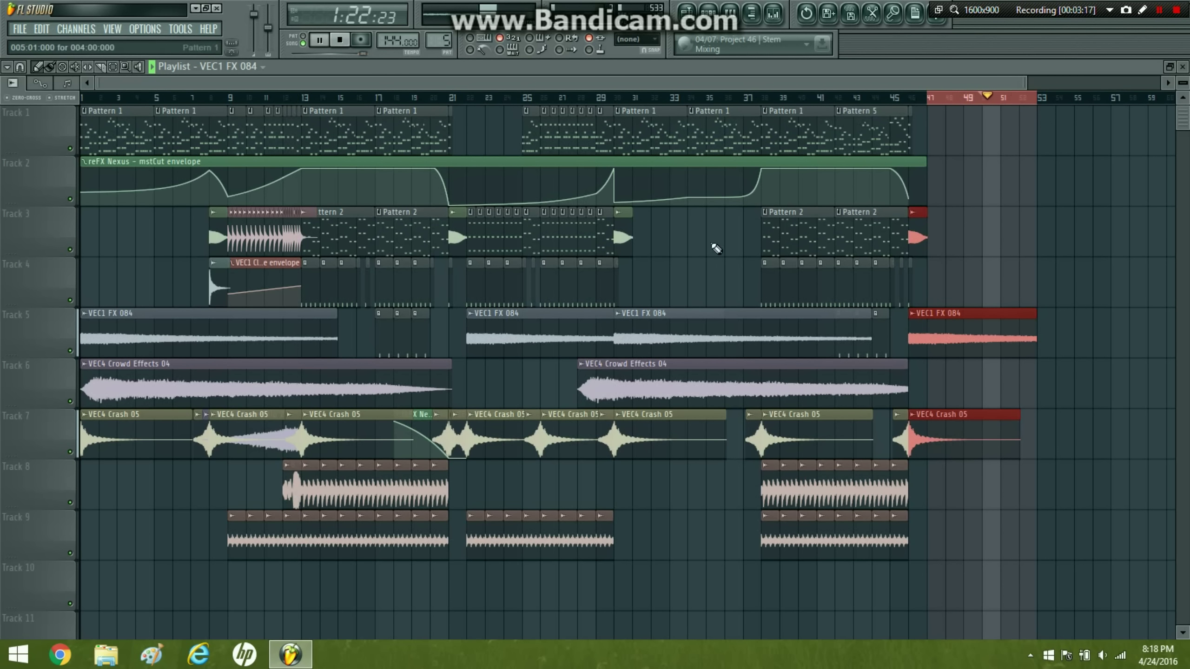
{"action": "double_click", "coordinate": [933, 319]}
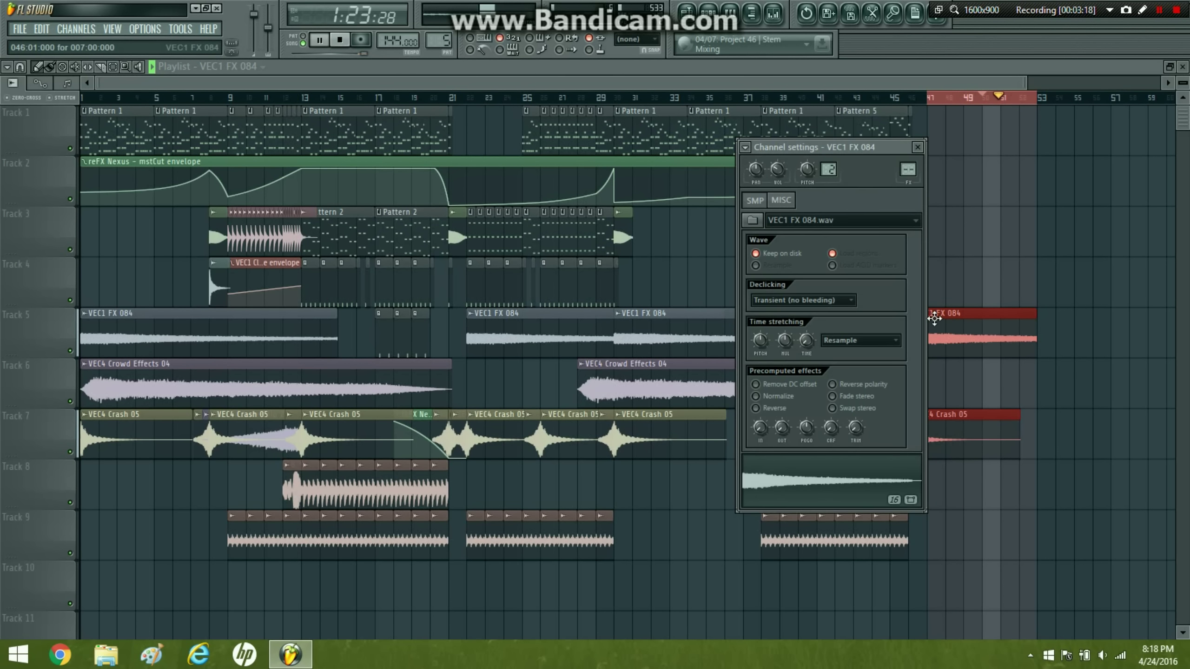
{"action": "right_click", "coordinate": [779, 174]}
{"action": "left_click", "coordinate": [806, 258]}
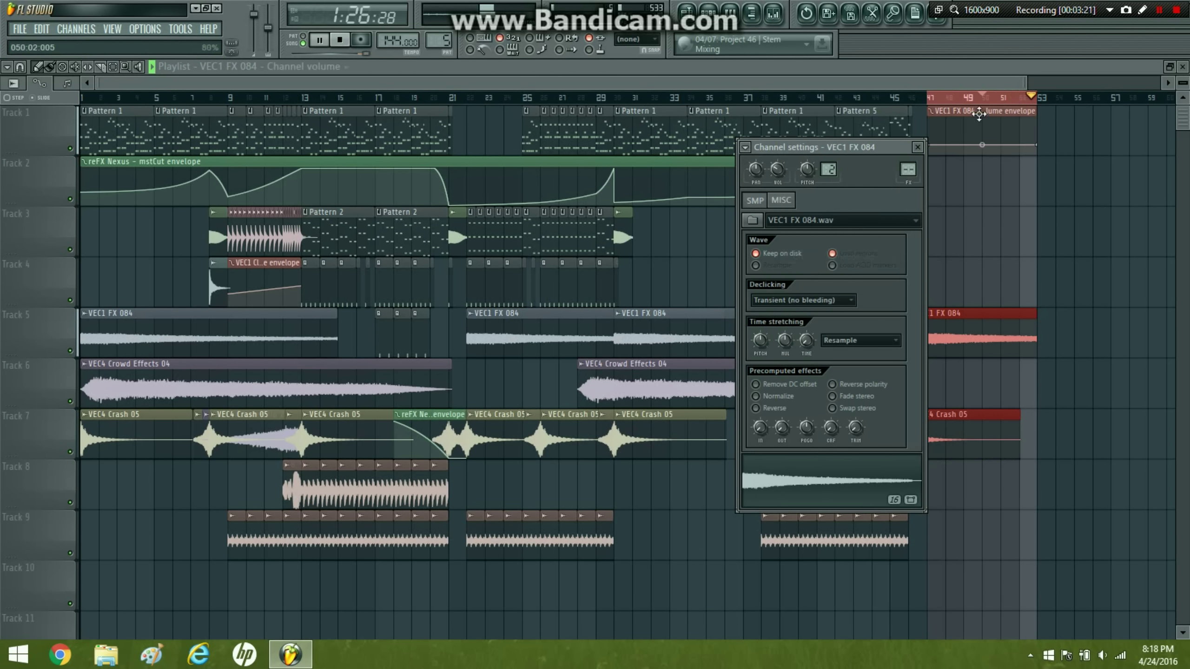
{"action": "left_click_drag", "start_coordinate": [979, 114], "coordinate": [977, 377]}
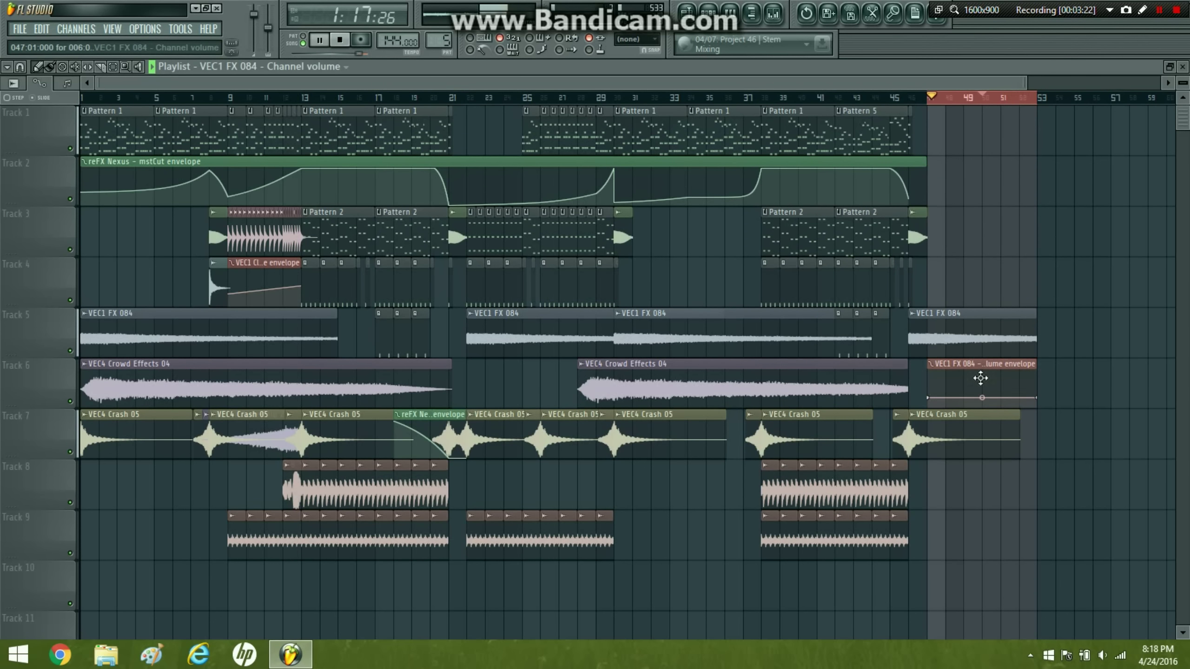
{"action": "left_click", "coordinate": [115, 67]}
{"action": "left_click", "coordinate": [285, 94]}
{"action": "left_click", "coordinate": [49, 68]}
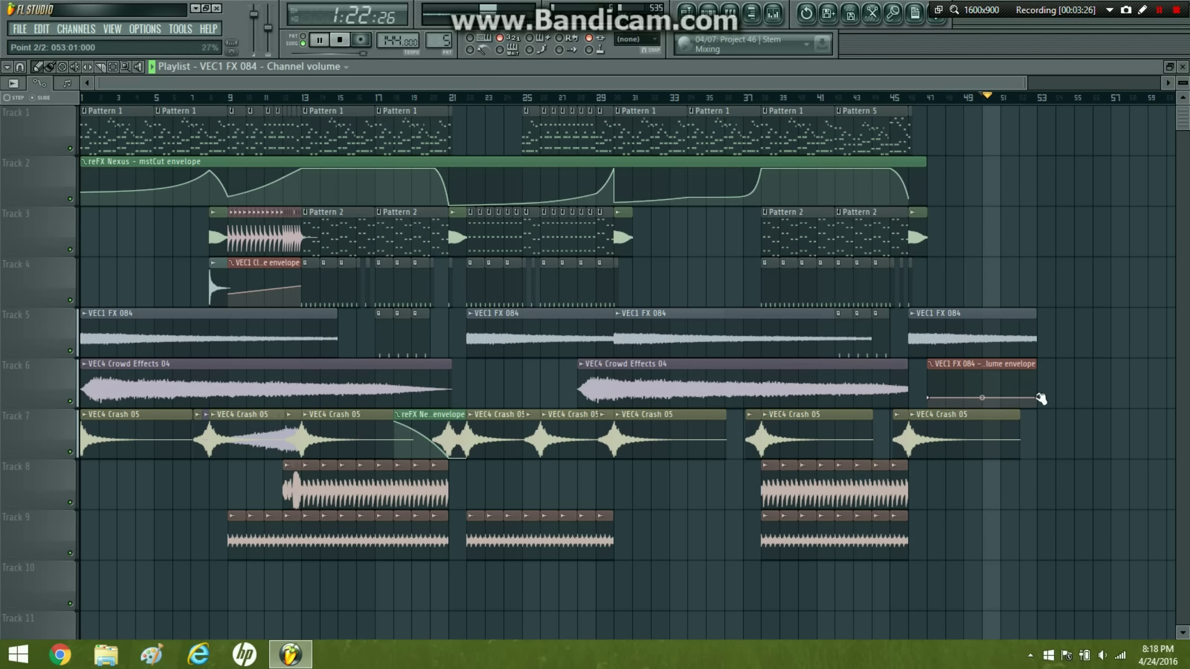
- Lower the end point of the VEC1 FX 084 volume envelope at bar 53 and lengthen its clip to bar 54
{"action": "left_click_drag", "start_coordinate": [1040, 398], "coordinate": [1048, 416]}
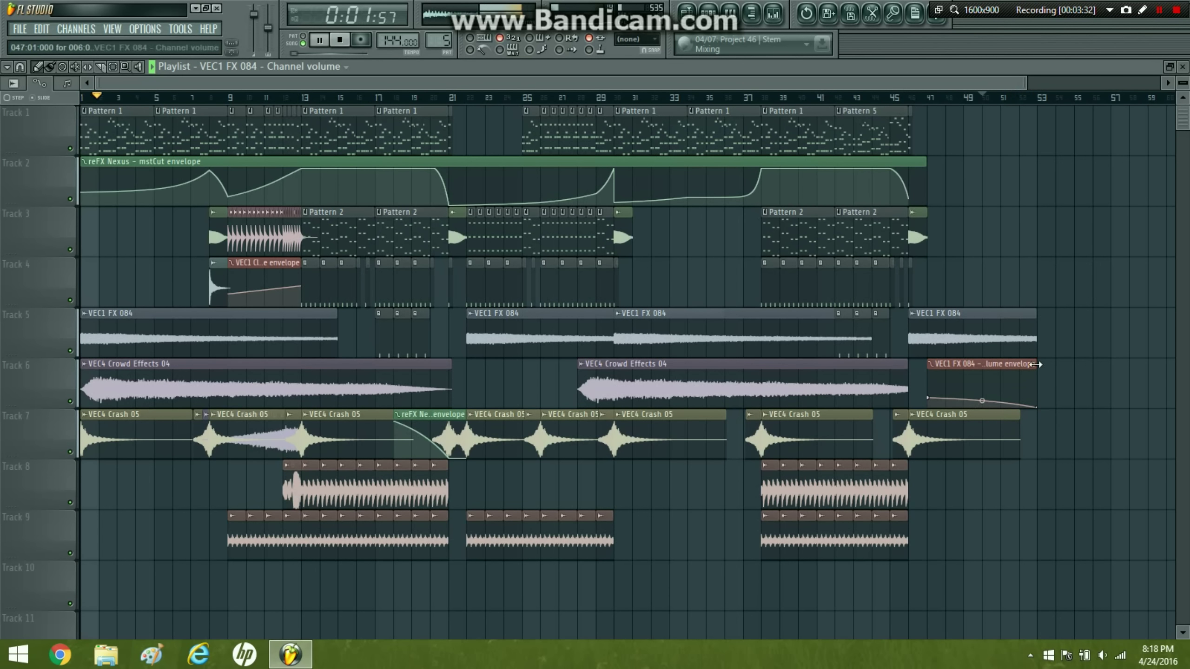
{"action": "left_click_drag", "start_coordinate": [1037, 364], "coordinate": [1054, 364]}
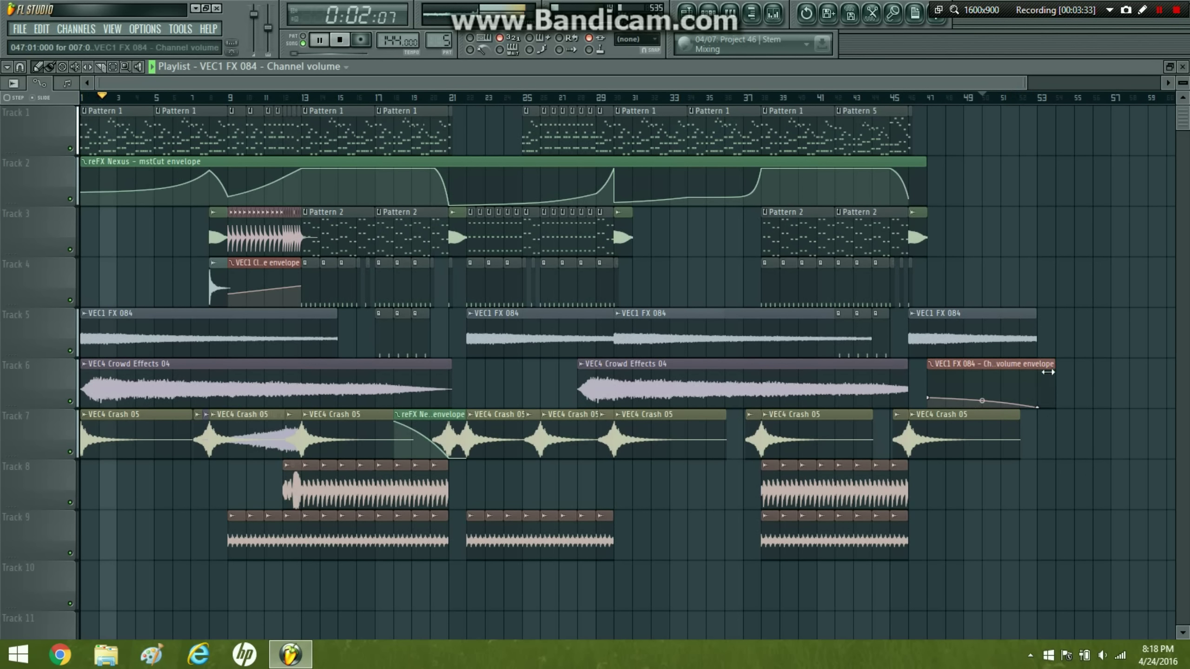
- Copy the value of the volume envelope's first point and paste it to the points at bars 53 and 54, making a step up at bar 53
{"action": "right_click", "coordinate": [931, 400]}
{"action": "left_click", "coordinate": [976, 598]}
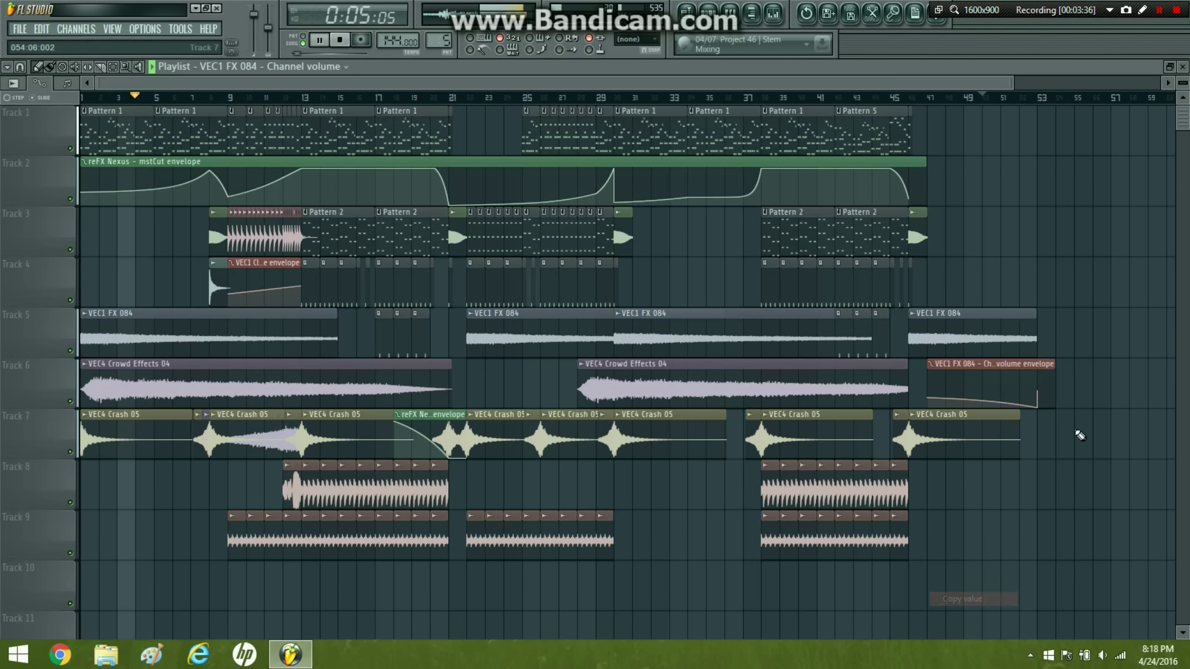
{"action": "right_click", "coordinate": [1037, 405]}
{"action": "left_click", "coordinate": [1079, 605]}
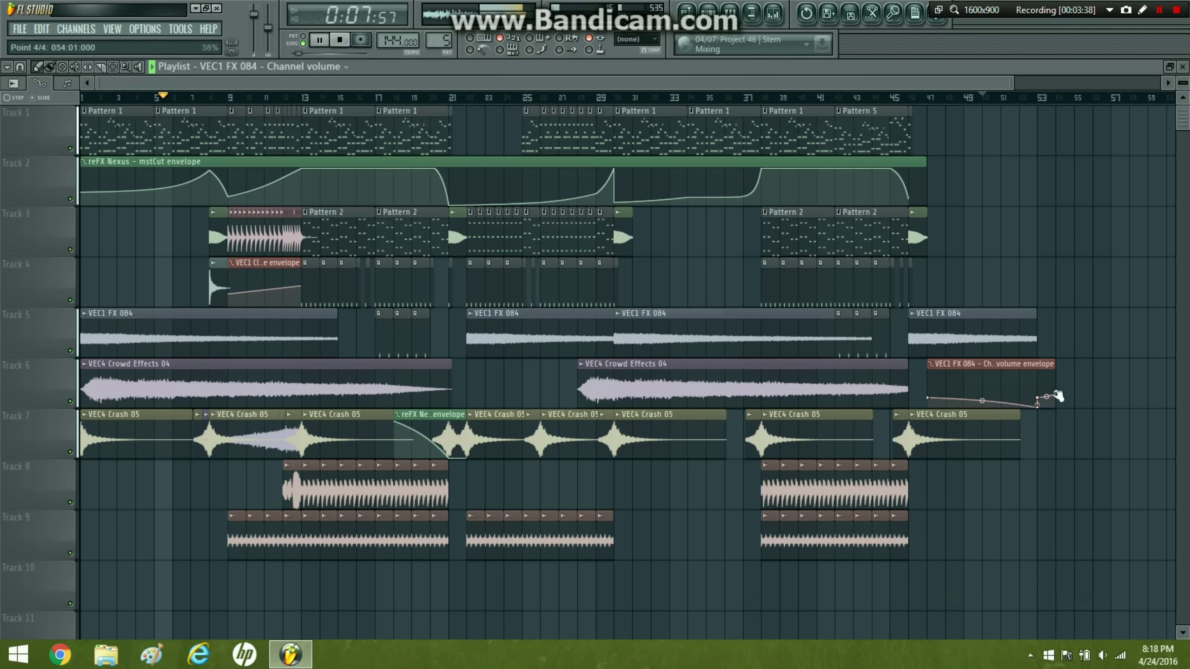
{"action": "right_click", "coordinate": [1057, 396]}
{"action": "left_click", "coordinate": [1129, 605]}
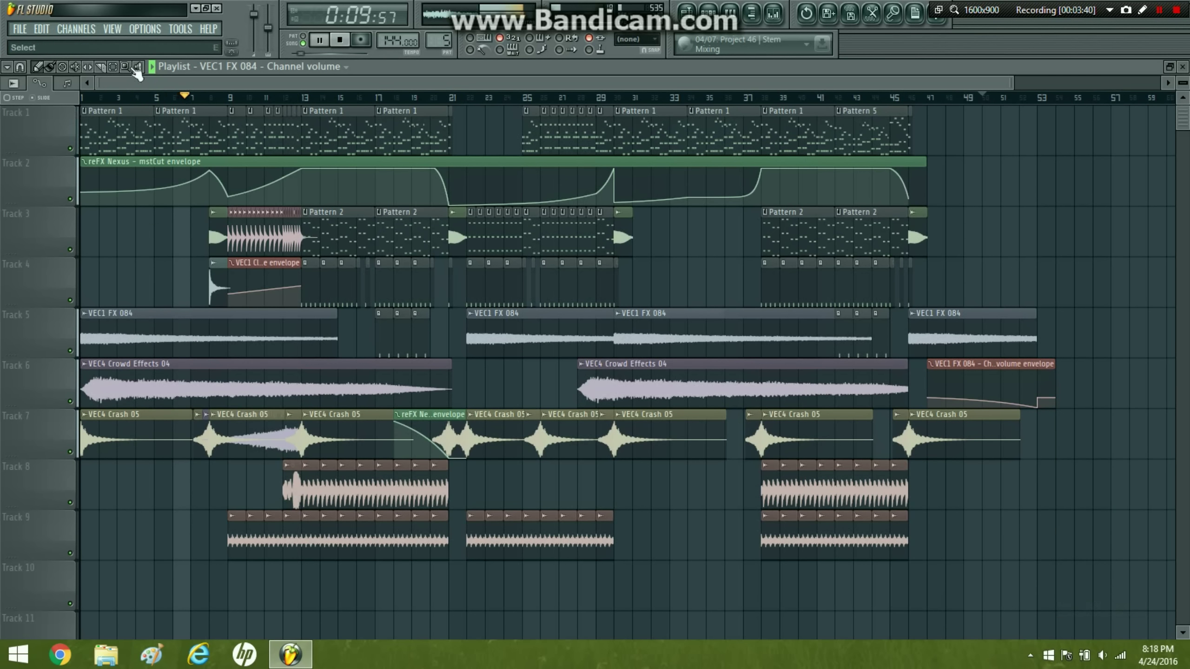
- Using a finer snap, cut the Track 6 volume envelope just after bar 53, delete the remainder, and restore the whole-bar snap
{"action": "left_click_drag", "start_coordinate": [984, 521], "coordinate": [1093, 234]}
{"action": "left_click_drag", "start_coordinate": [545, 530], "coordinate": [682, 398]}
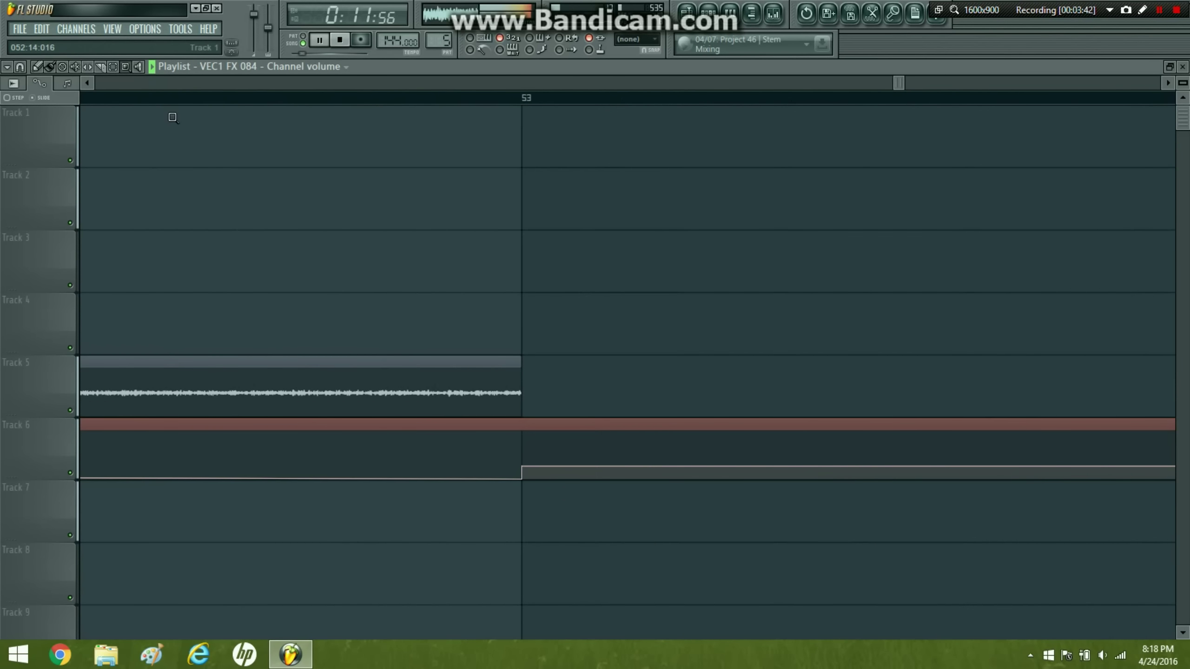
{"action": "left_click", "coordinate": [19, 67]}
{"action": "left_click", "coordinate": [36, 141]}
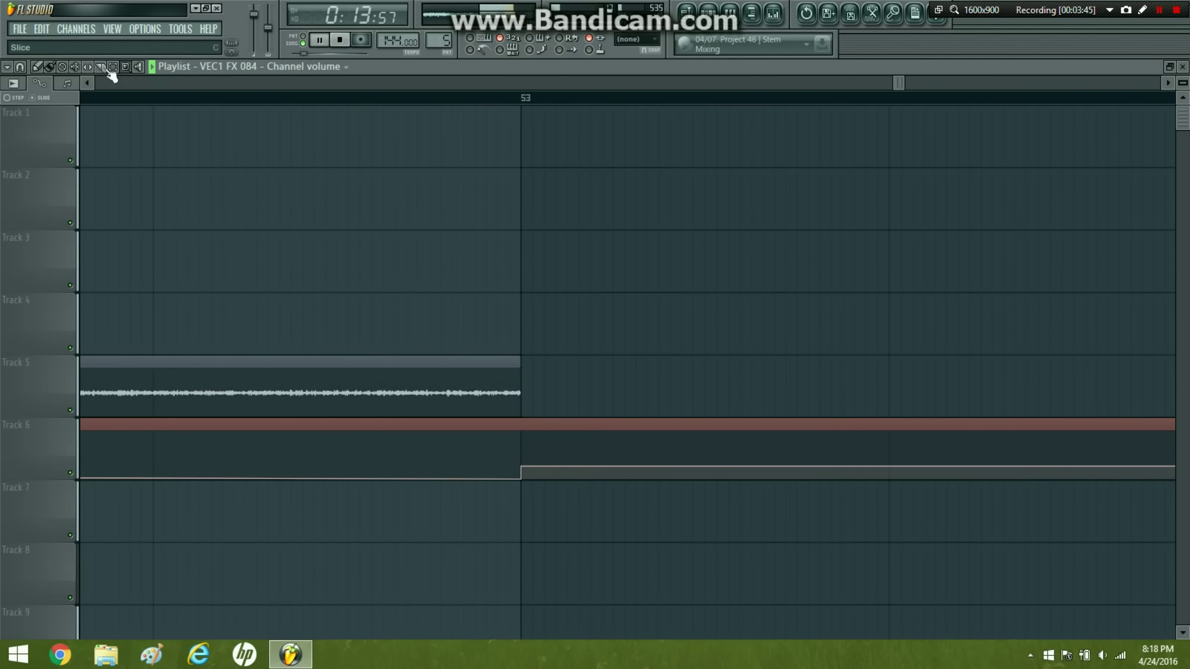
{"action": "right_click", "coordinate": [720, 441]}
{"action": "left_click", "coordinate": [19, 67]}
{"action": "left_click", "coordinate": [28, 290]}
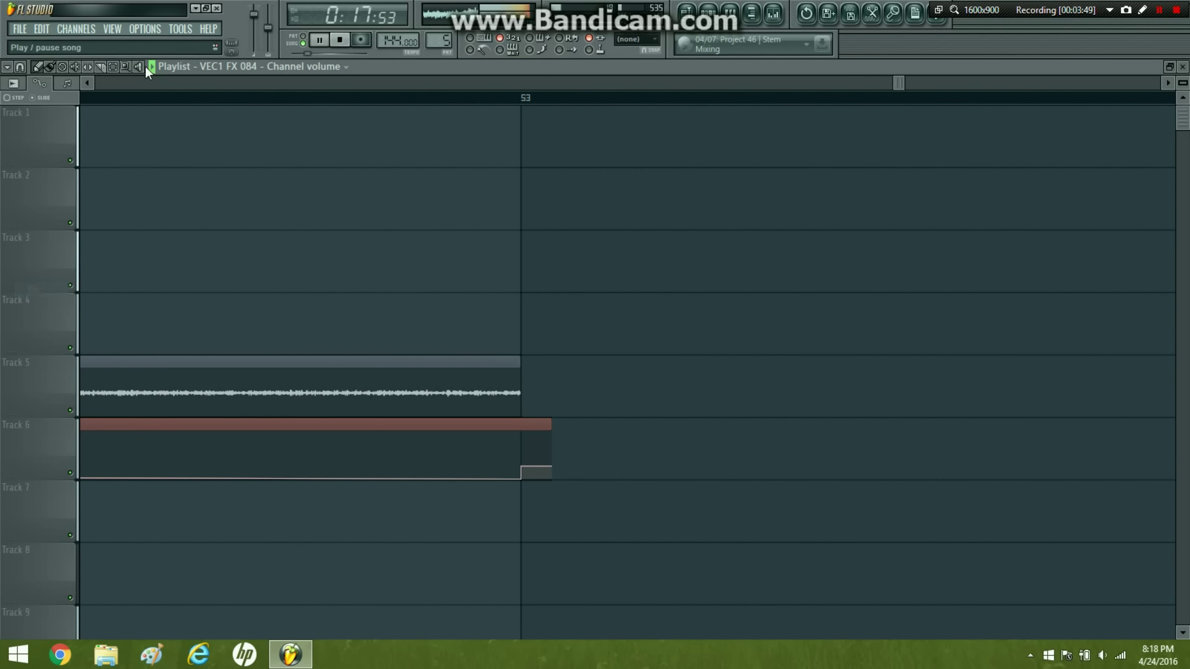
{"action": "right_click", "coordinate": [289, 160]}
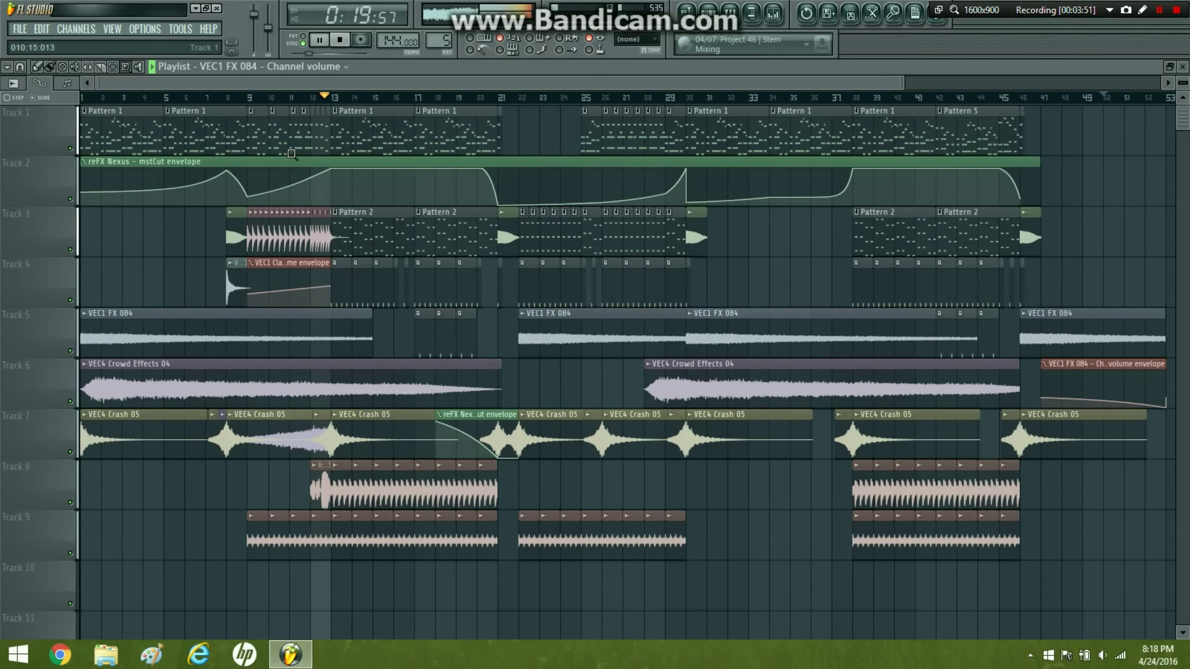
{"action": "left_click", "coordinate": [38, 69]}
{"action": "left_click", "coordinate": [365, 121]}
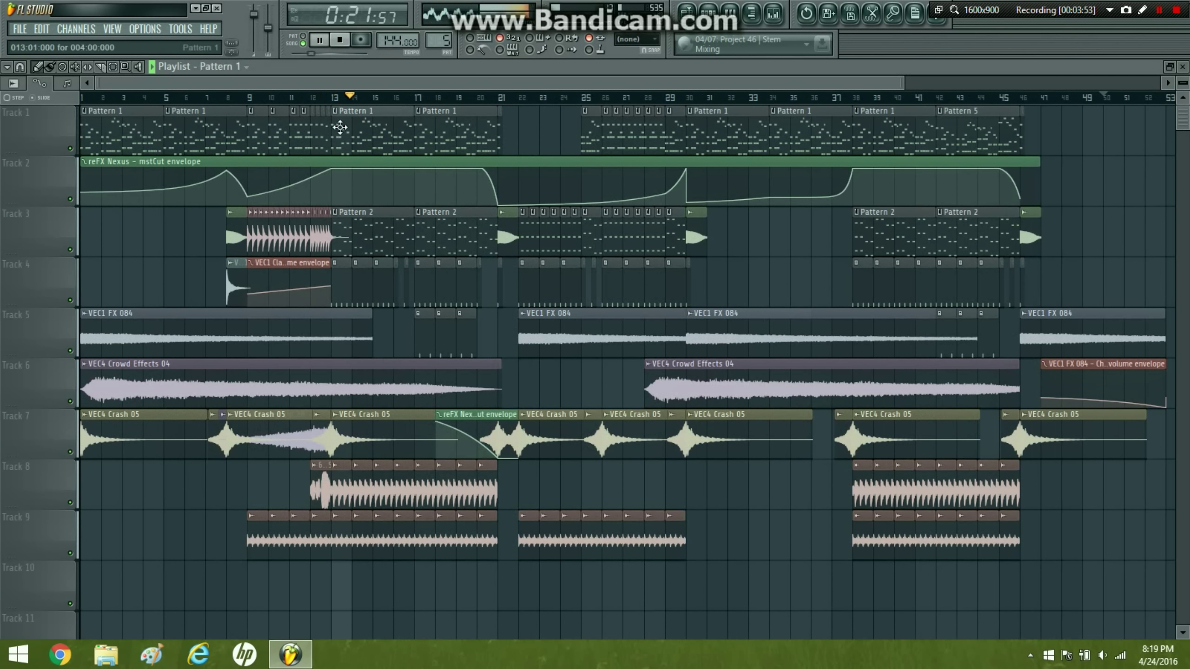
{"action": "left_click", "coordinate": [1078, 140]}
{"action": "right_click", "coordinate": [1080, 141]}
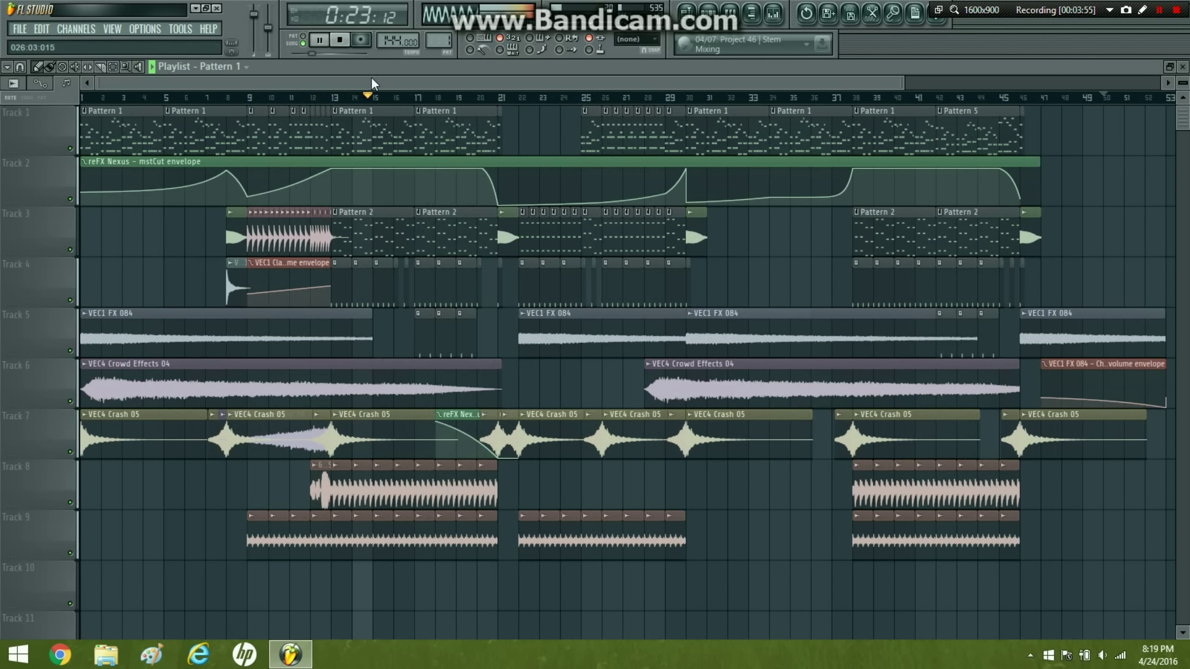
- Play from bar 11, set the 68-S sample's channel volume to 41%, and audition it again from bar 12
{"action": "left_click", "coordinate": [292, 97]}
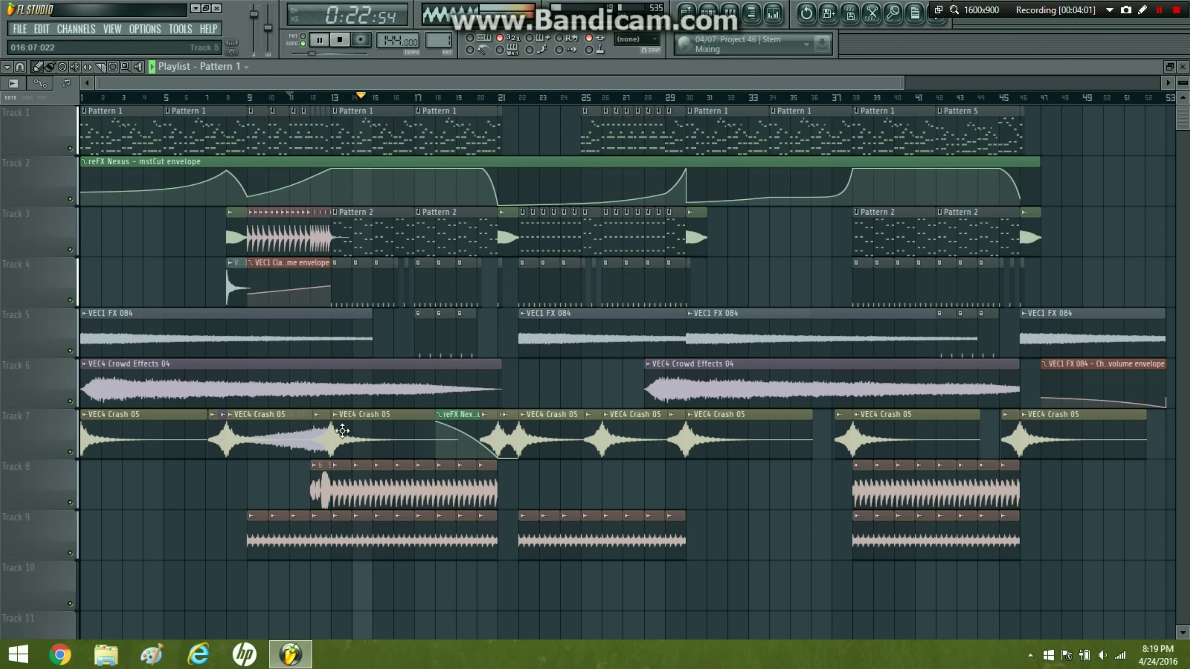
{"action": "double_click", "coordinate": [323, 472]}
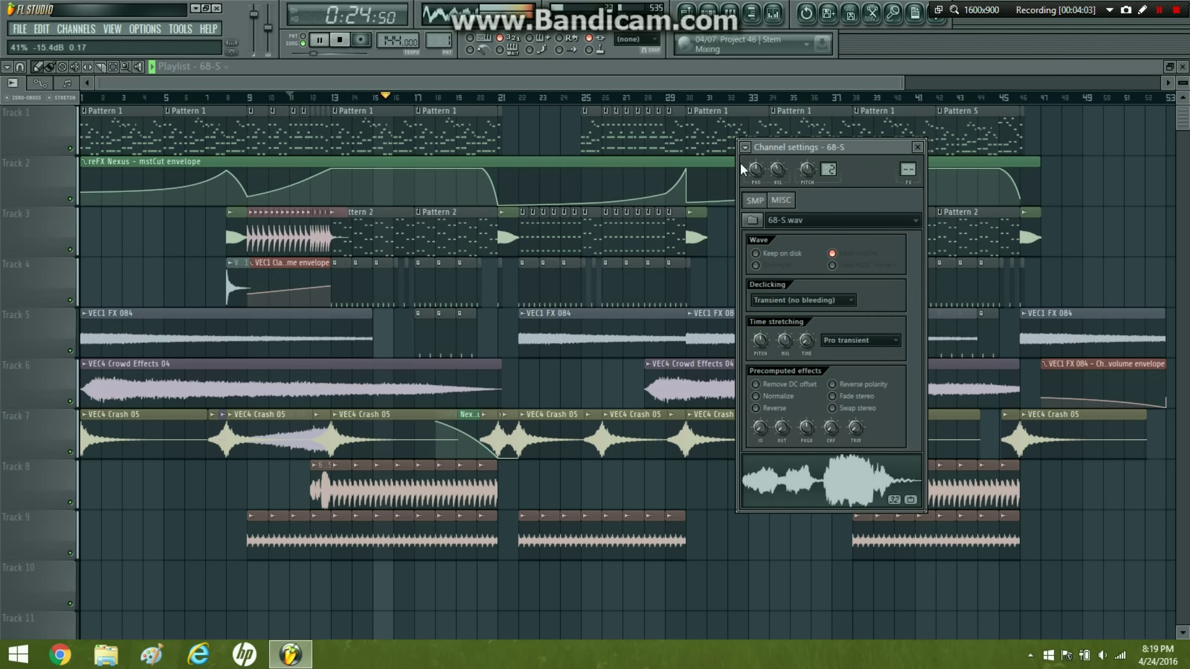
{"action": "left_click", "coordinate": [311, 96]}
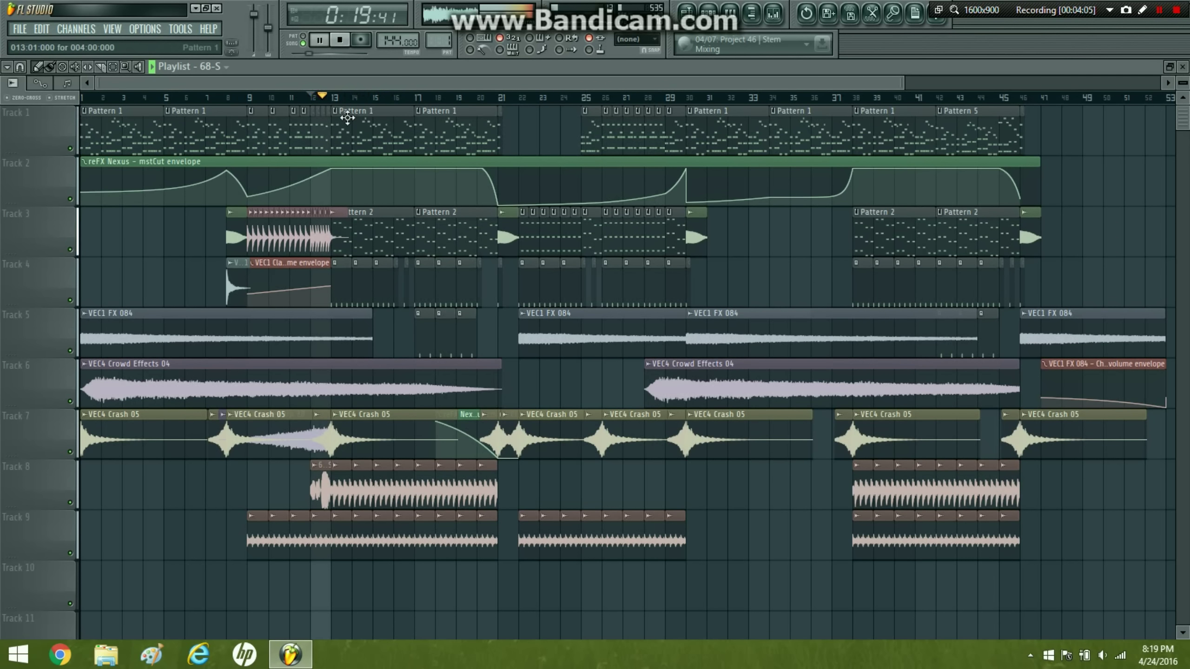
{"action": "double_click", "coordinate": [323, 473]}
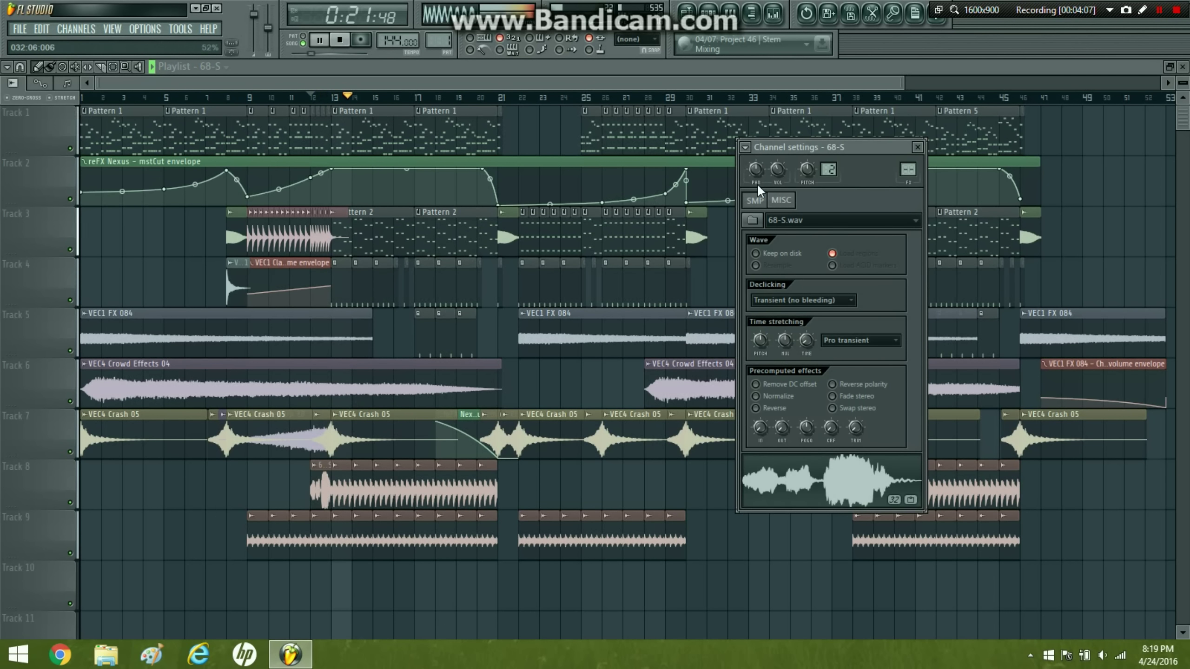
{"action": "left_click", "coordinate": [542, 124]}
{"action": "right_click", "coordinate": [544, 124]}
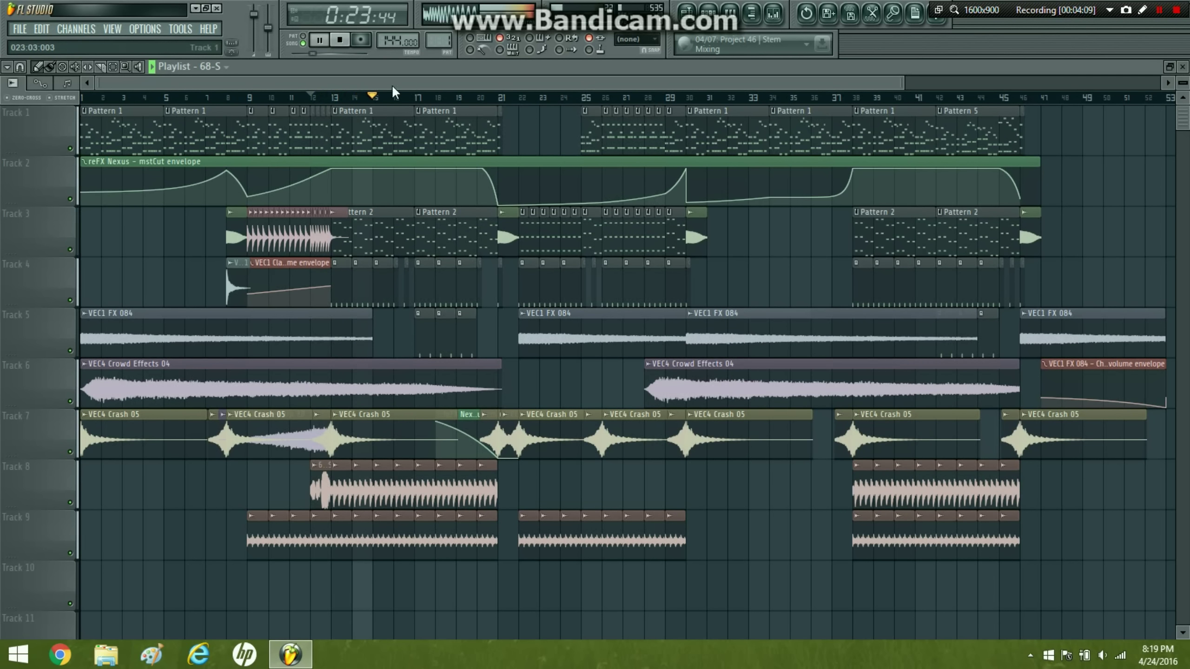
{"action": "left_click", "coordinate": [113, 68]}
{"action": "left_click_drag", "start_coordinate": [420, 334], "coordinate": [528, 142]}
{"action": "left_click", "coordinate": [516, 252]}
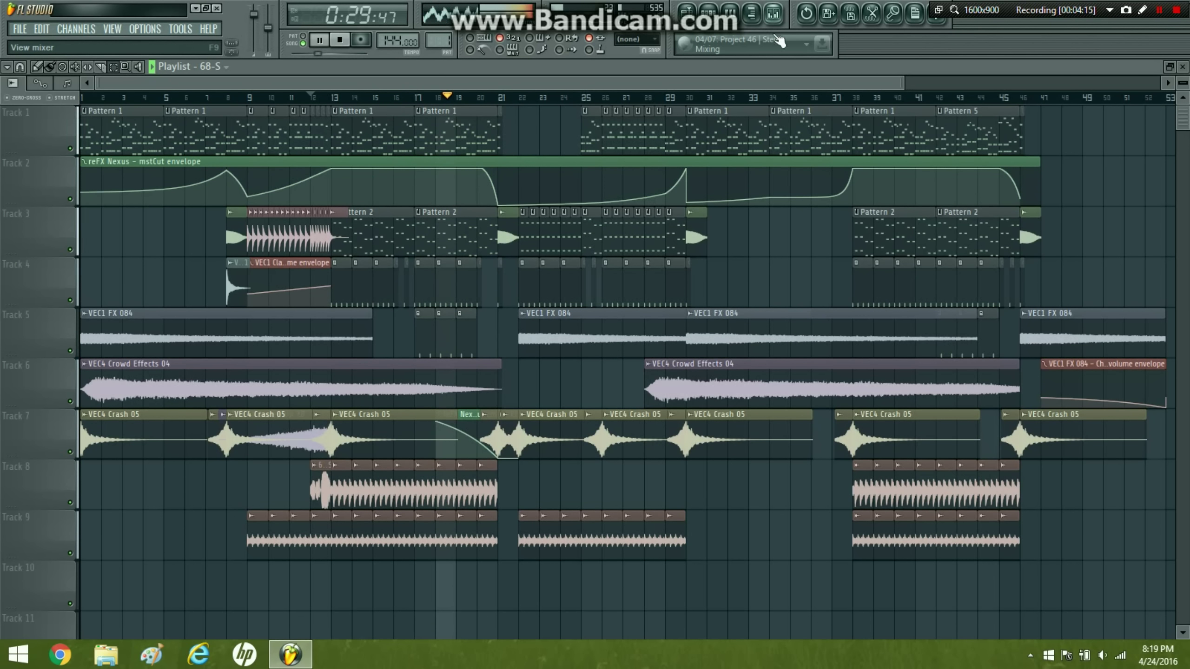
- Lower the VEC3 Claps 025 mixer track's fader slightly and play the song from bar 17
{"action": "key", "text": "F9"}
{"action": "left_click_drag", "start_coordinate": [200, 331], "coordinate": [201, 340]}
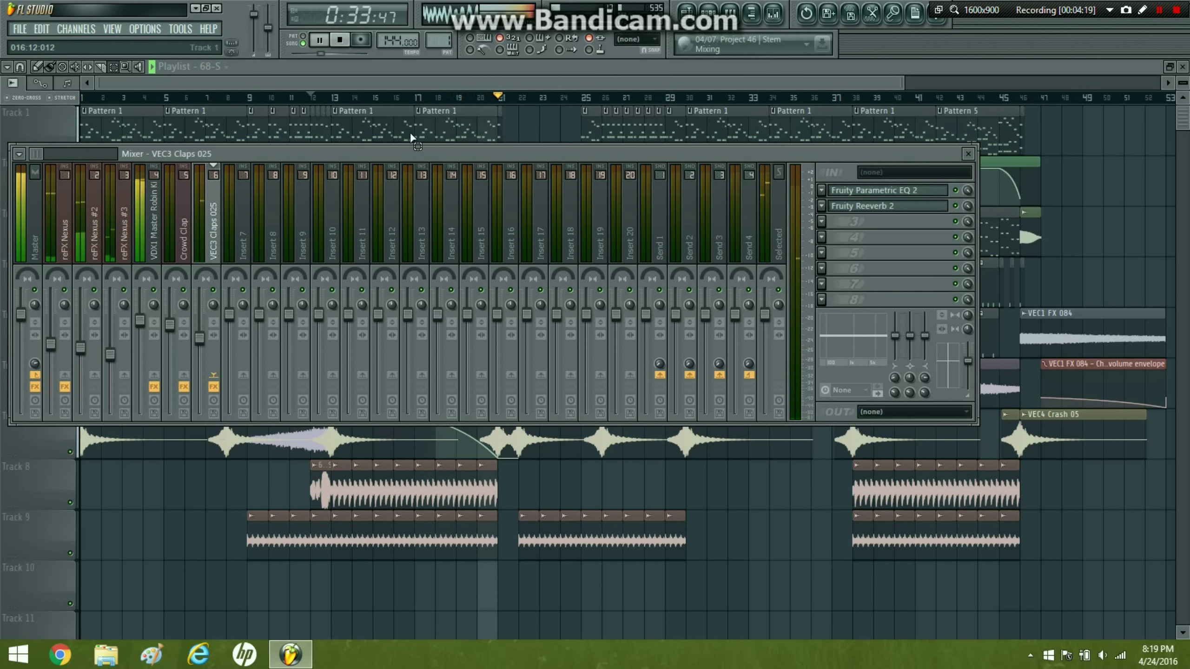
{"action": "key", "text": "F9"}
{"action": "left_click", "coordinate": [418, 98]}
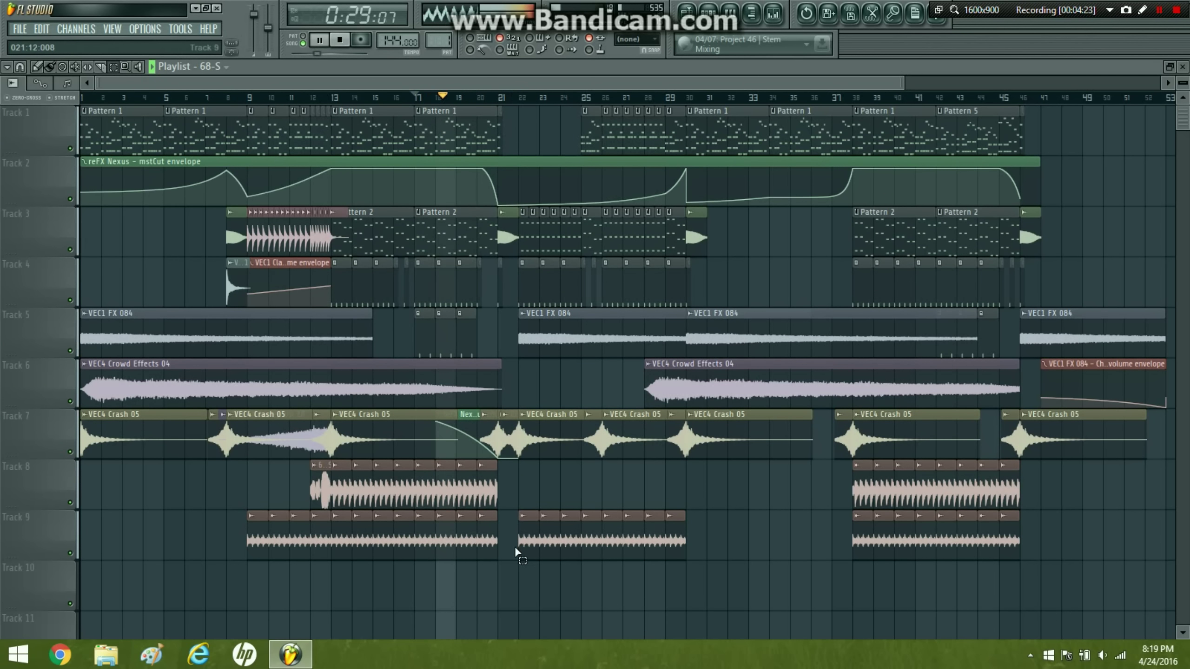
{"action": "left_click_drag", "start_coordinate": [512, 566], "coordinate": [1064, 101]}
{"action": "left_click", "coordinate": [1049, 166]}
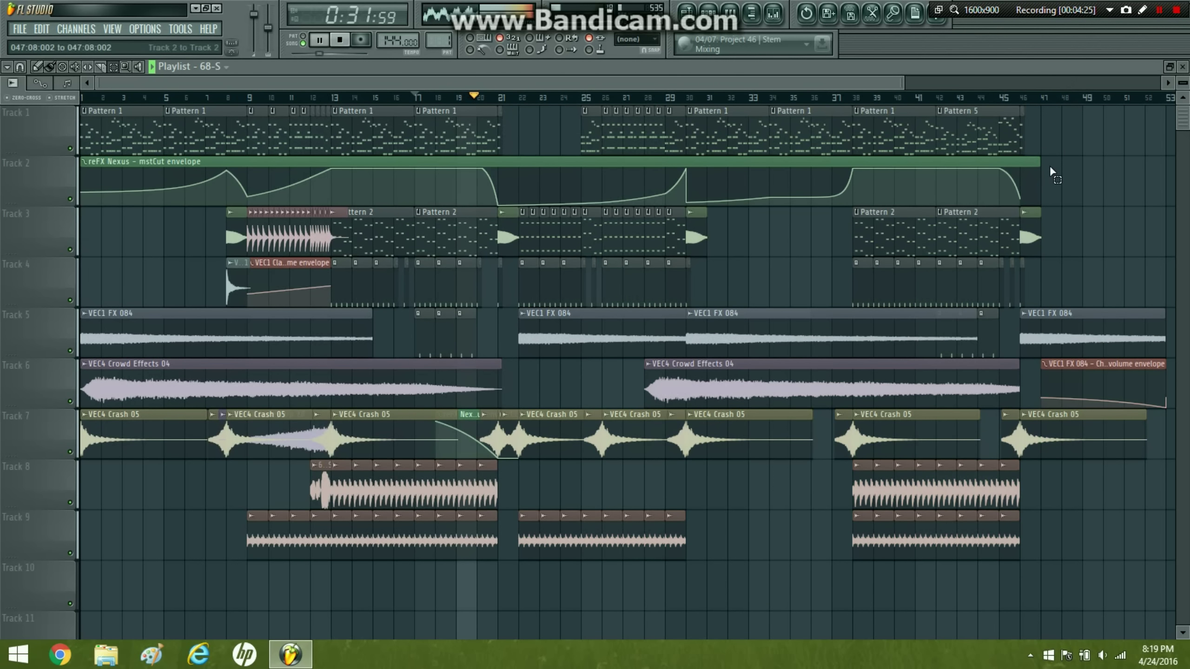
{"action": "left_click", "coordinate": [510, 245]}
{"action": "left_click", "coordinate": [500, 282], "text": "shift"}
{"action": "left_click", "coordinate": [500, 431], "text": "shift"}
{"action": "left_click", "coordinate": [499, 433], "text": "shift"}
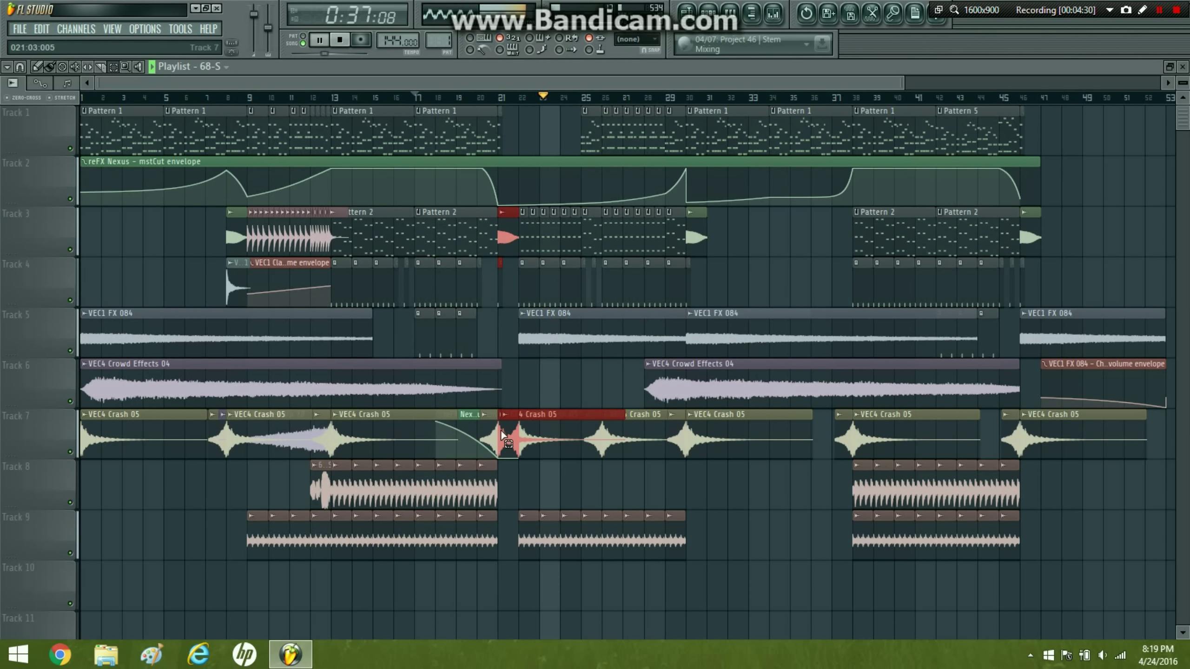
{"action": "left_click", "coordinate": [500, 431], "text": "shift"}
{"action": "left_click", "coordinate": [500, 430], "text": "shift"}
{"action": "left_click", "coordinate": [511, 391]}
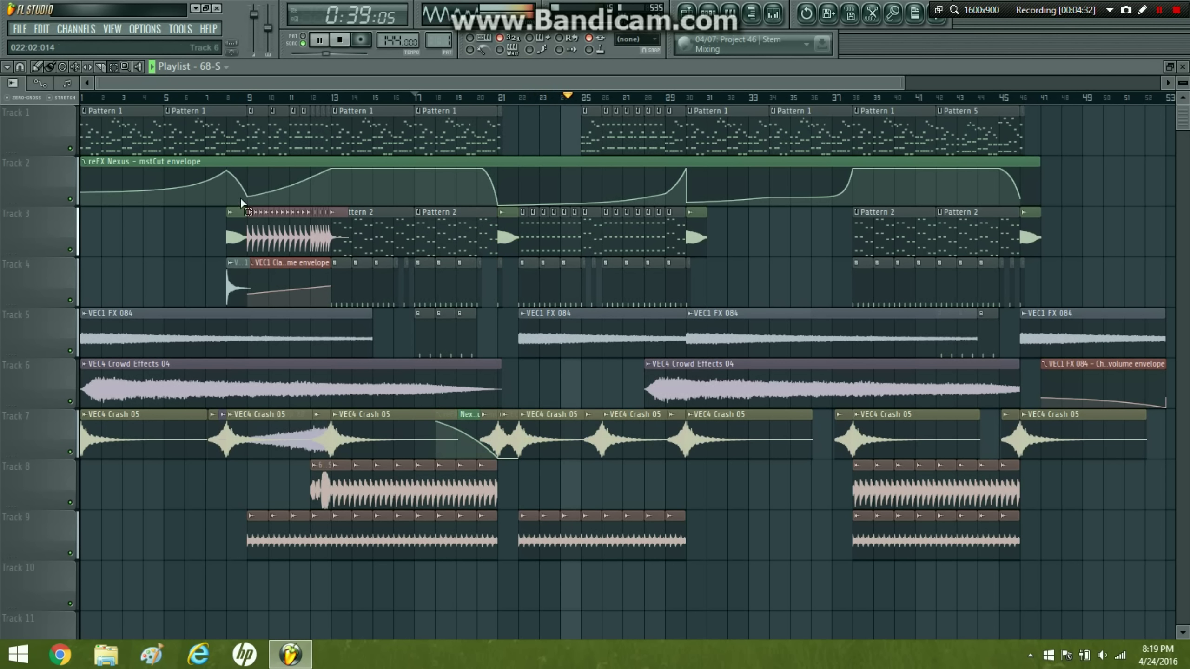
- Select every clip starting from bar 21 onward, except the mstCut envelopes, and move them four bars later to start at bar 25
{"action": "left_click", "coordinate": [125, 67]}
{"action": "left_click_drag", "start_coordinate": [405, 522], "coordinate": [626, 336]}
{"action": "left_click", "coordinate": [535, 331]}
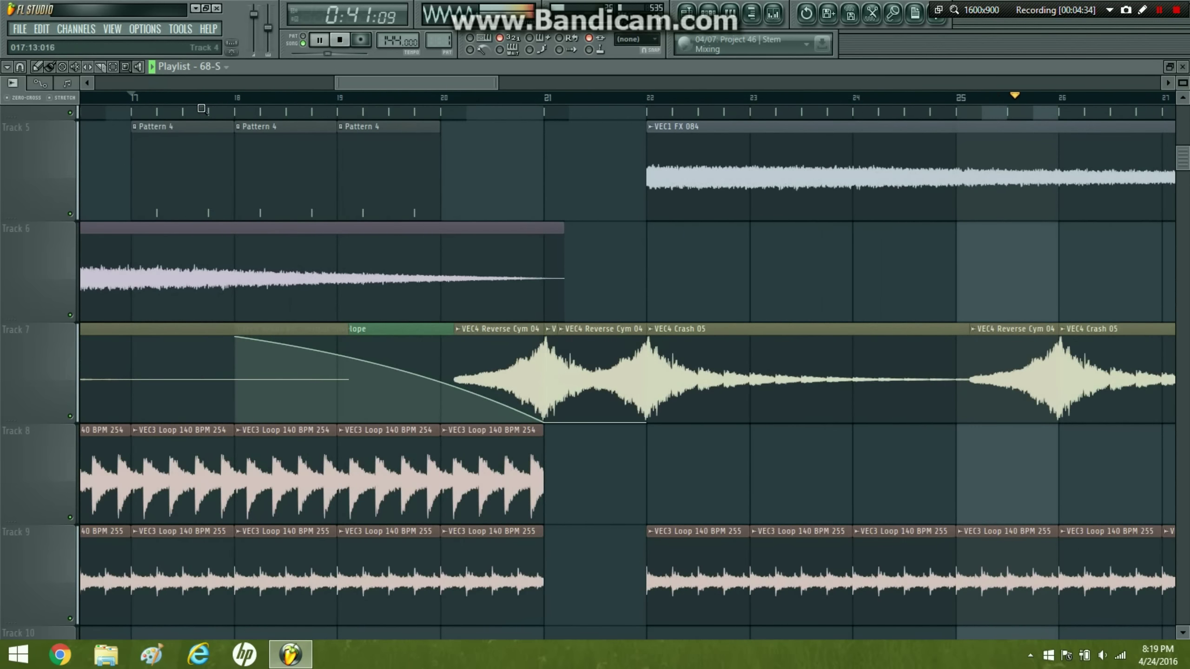
{"action": "key", "text": "e"}
{"action": "left_click", "coordinate": [595, 361]}
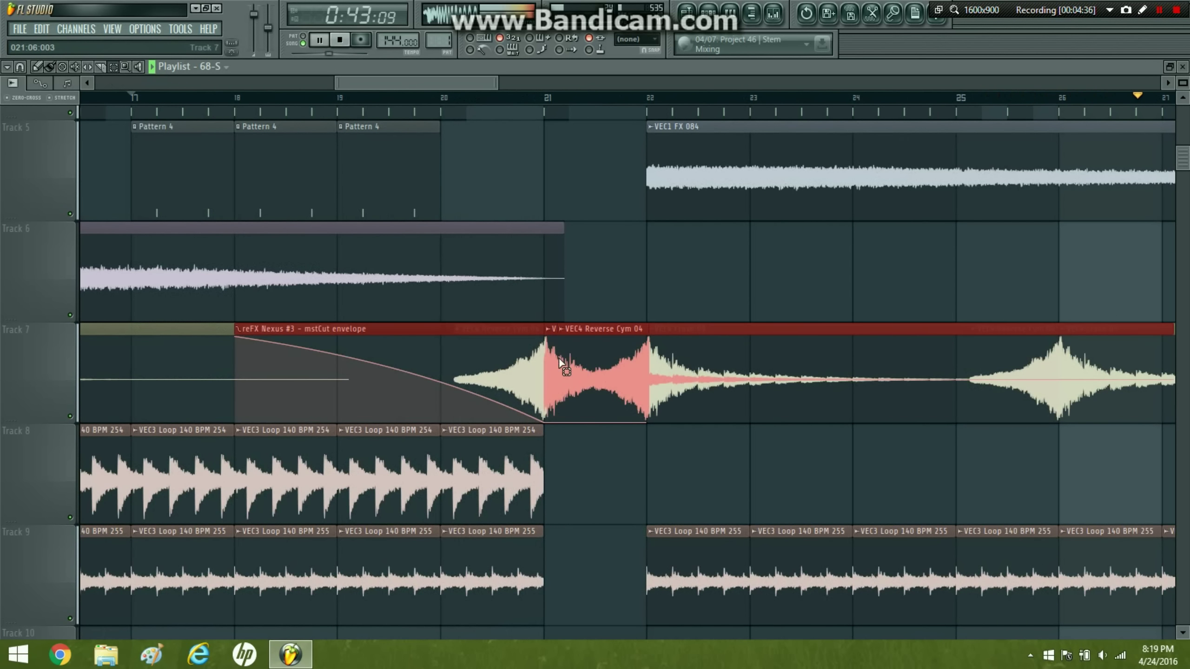
{"action": "left_click", "coordinate": [550, 352], "text": "shift"}
{"action": "left_click", "coordinate": [700, 357], "text": "shift"}
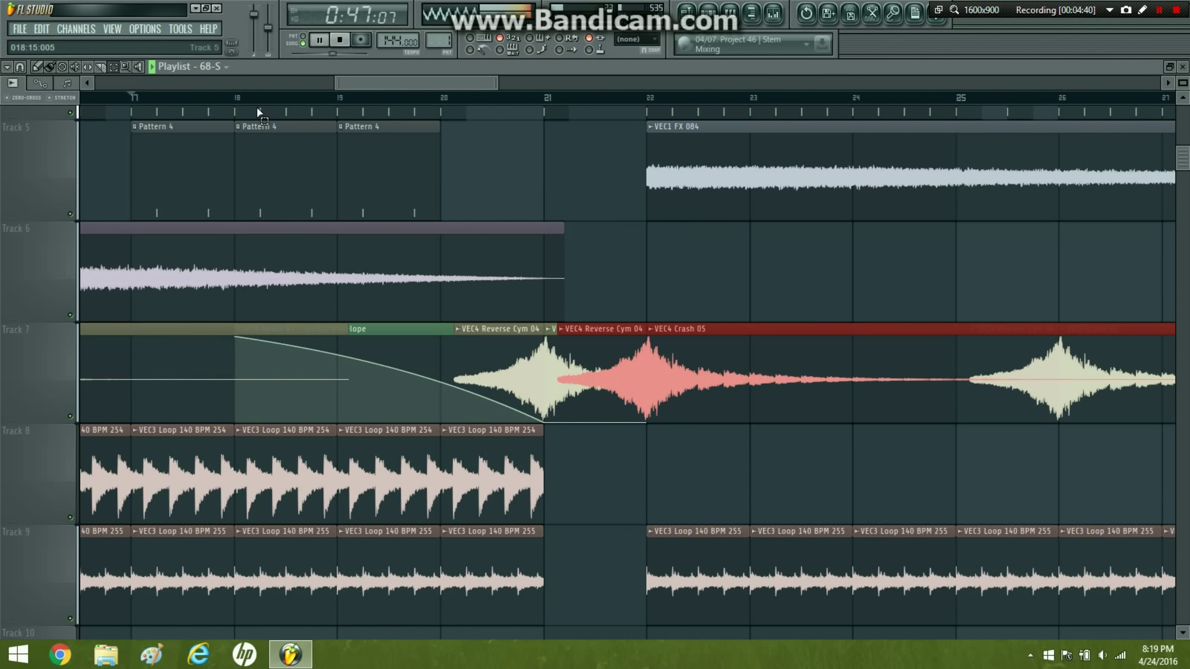
{"action": "left_click", "coordinate": [364, 169]}
{"action": "right_click", "coordinate": [140, 115]}
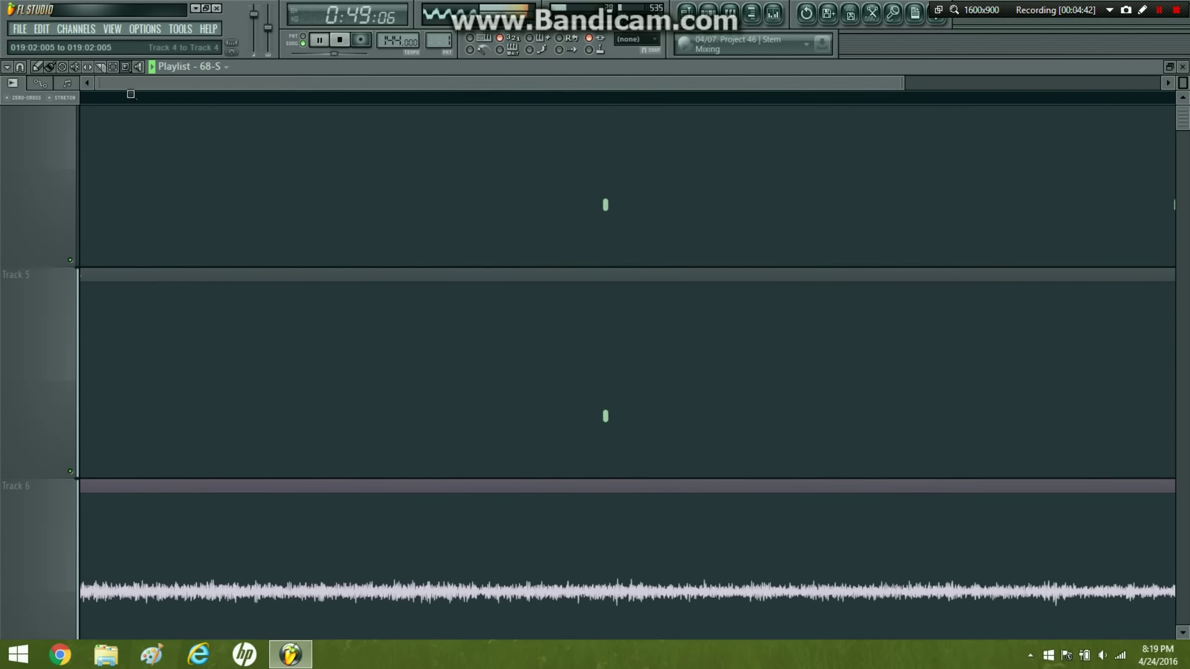
{"action": "left_click", "coordinate": [113, 67]}
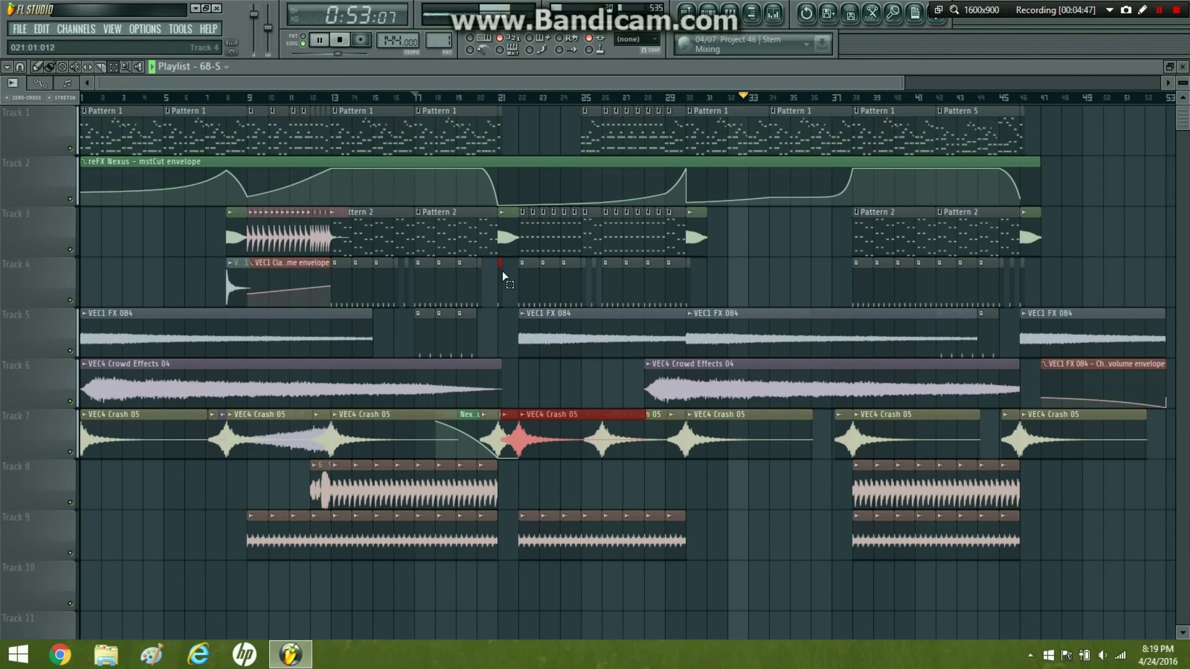
{"action": "left_click", "coordinate": [510, 240]}
{"action": "left_click_drag", "start_coordinate": [520, 544], "coordinate": [1172, 108]}
{"action": "left_click", "coordinate": [433, 165], "text": "ctrl"}
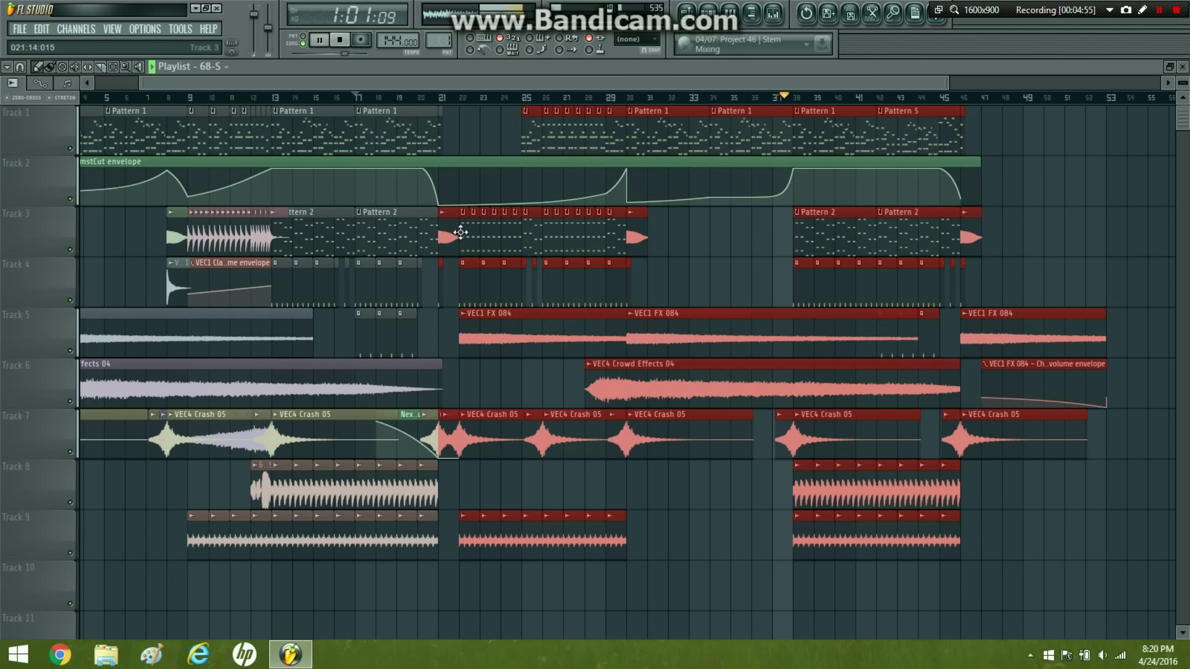
{"action": "left_click_drag", "start_coordinate": [461, 232], "coordinate": [528, 240]}
- Place Pattern 1 at bar 21 on Track 1 and shift the mstCut envelope's drop to bar 25, keeping a dip at bar 21
{"action": "left_click", "coordinate": [417, 97]}
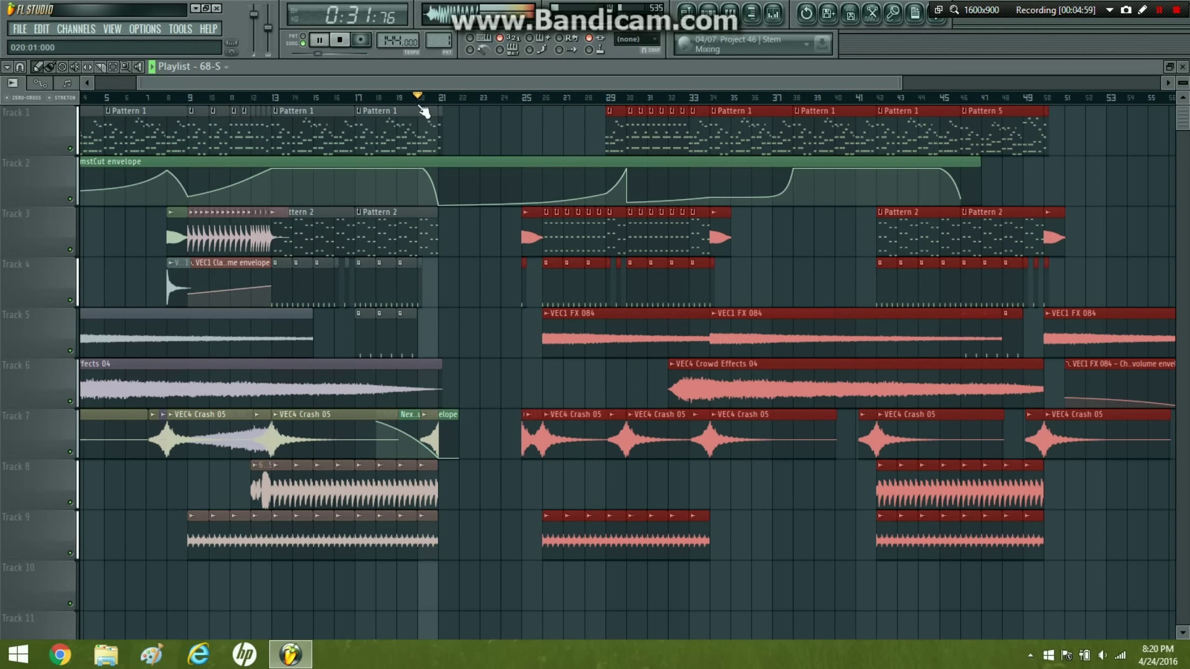
{"action": "left_click_drag", "start_coordinate": [439, 129], "coordinate": [523, 125]}
{"action": "left_click", "coordinate": [432, 130]}
{"action": "left_click", "coordinate": [443, 120]}
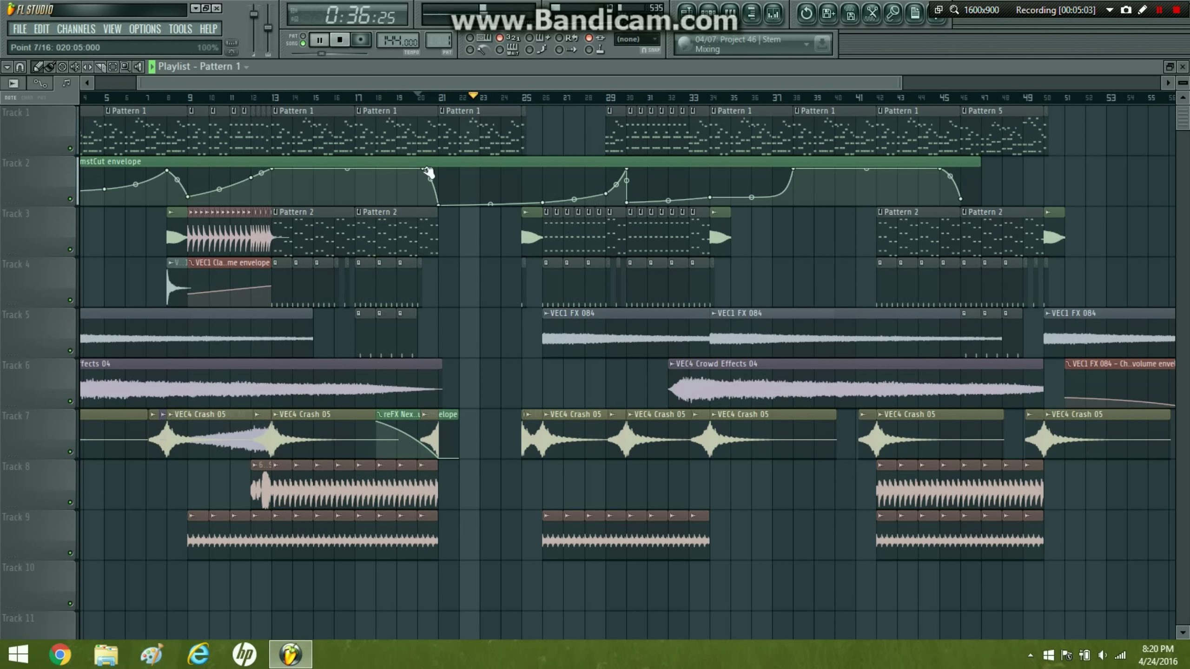
{"action": "left_click_drag", "start_coordinate": [436, 170], "coordinate": [493, 159]}
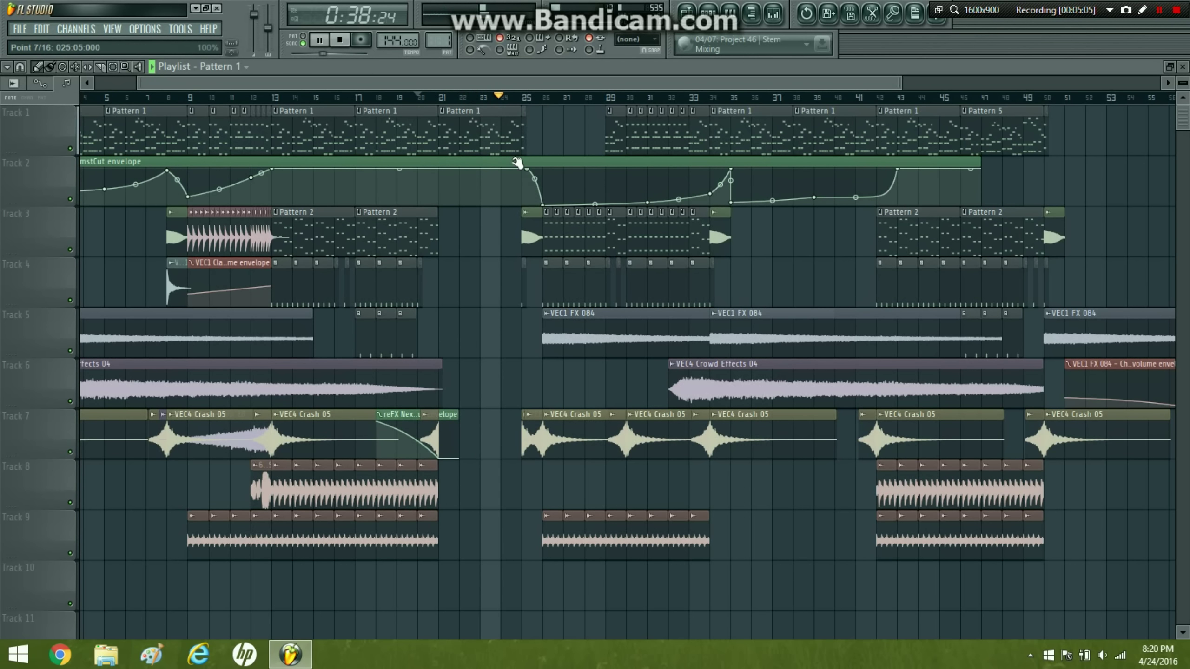
{"action": "right_click", "coordinate": [440, 200]}
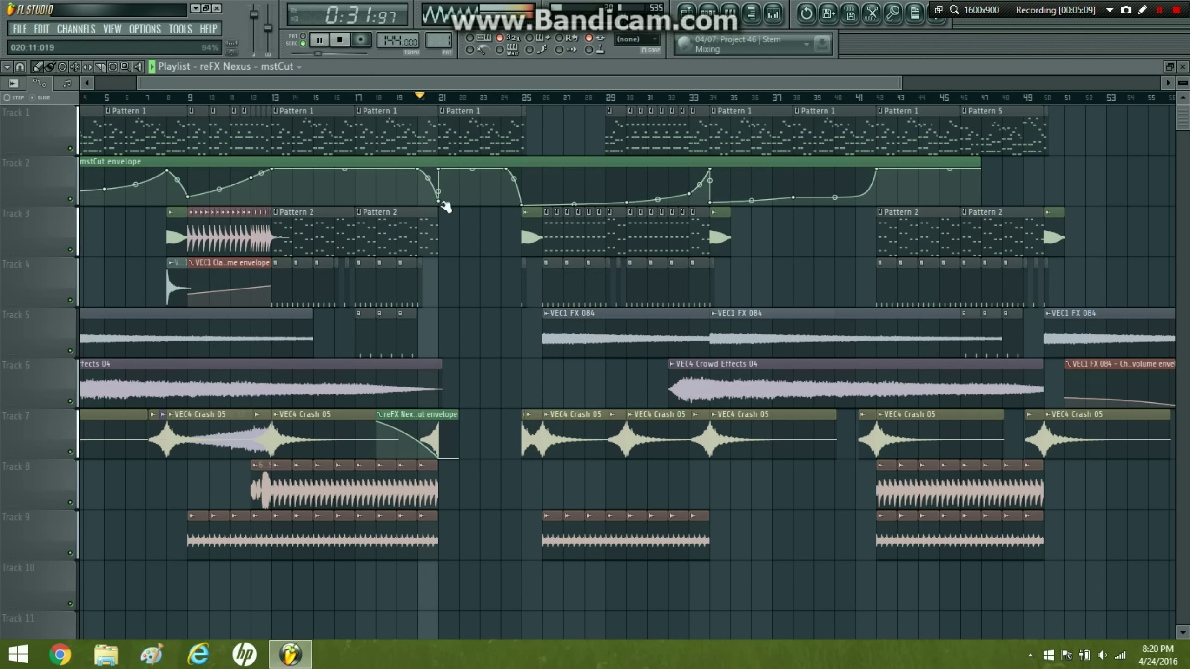
- Add Pattern 2 on Track 3, Pattern 3 on Track 4 and Pattern 4 on Track 5 from bar 21, with a one-beat Pattern 3 at bar 24
{"action": "left_click", "coordinate": [443, 232]}
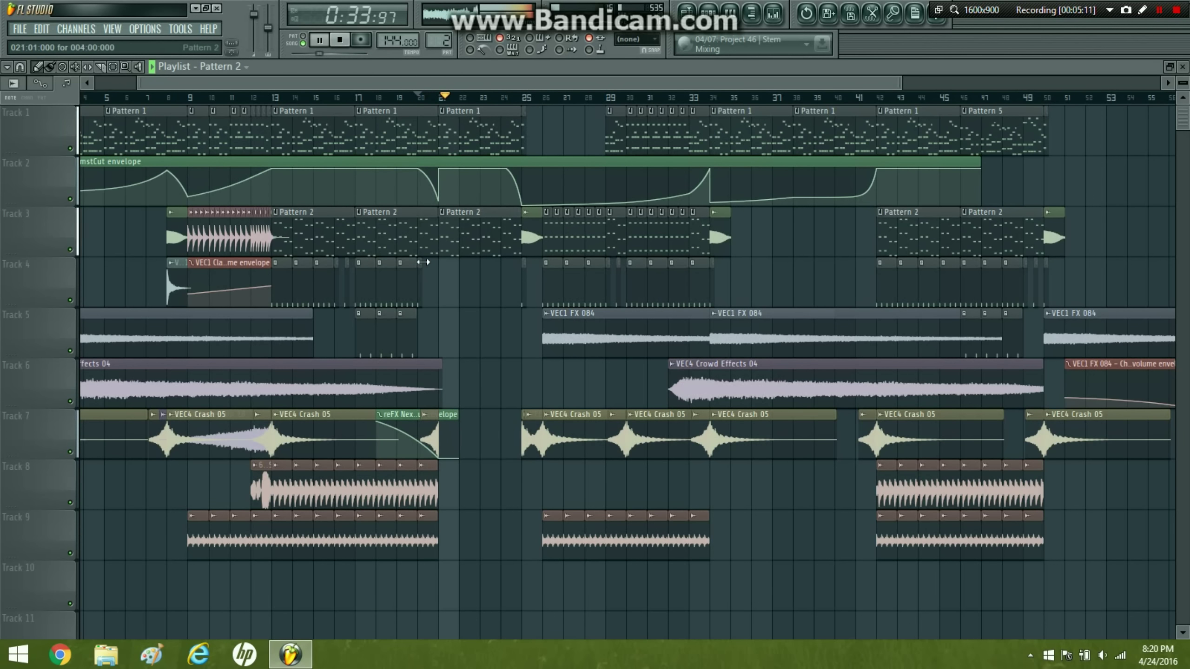
{"action": "left_click", "coordinate": [438, 267]}
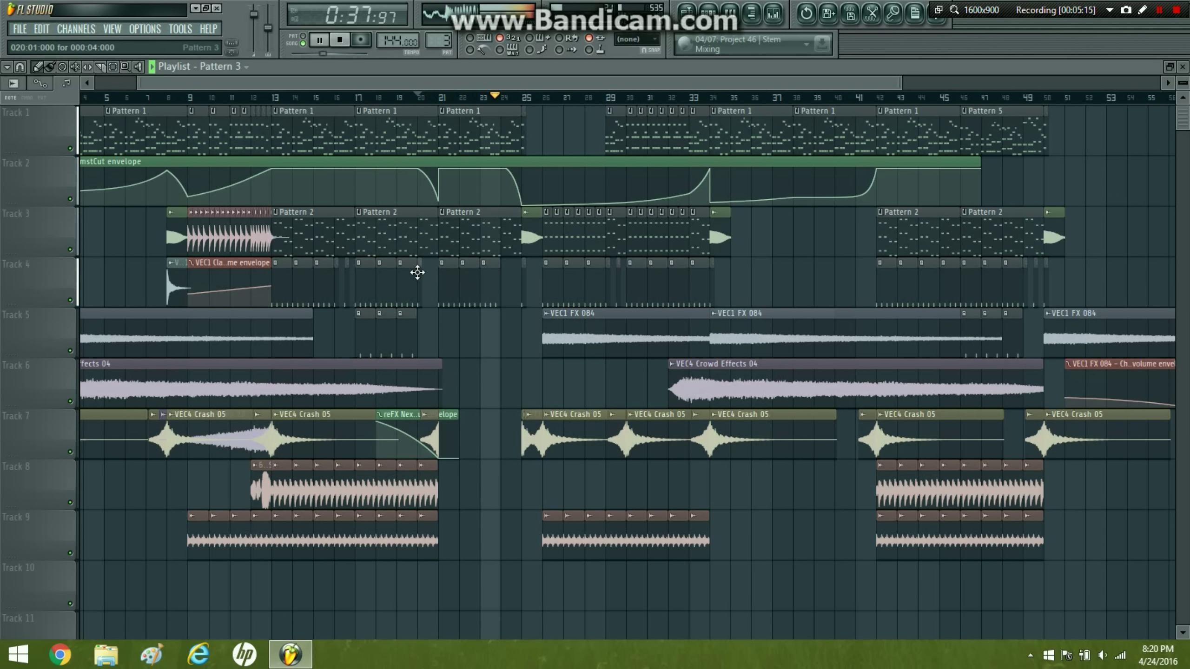
{"action": "left_click", "coordinate": [504, 276]}
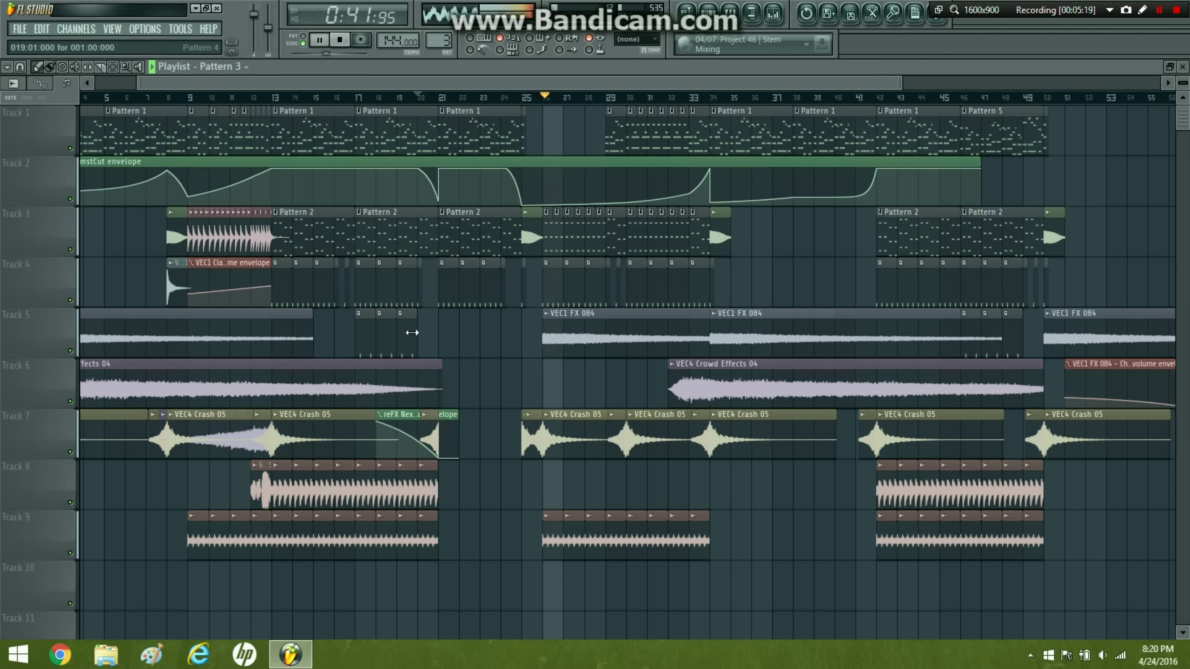
{"action": "left_click_drag", "start_coordinate": [440, 328], "coordinate": [485, 331]}
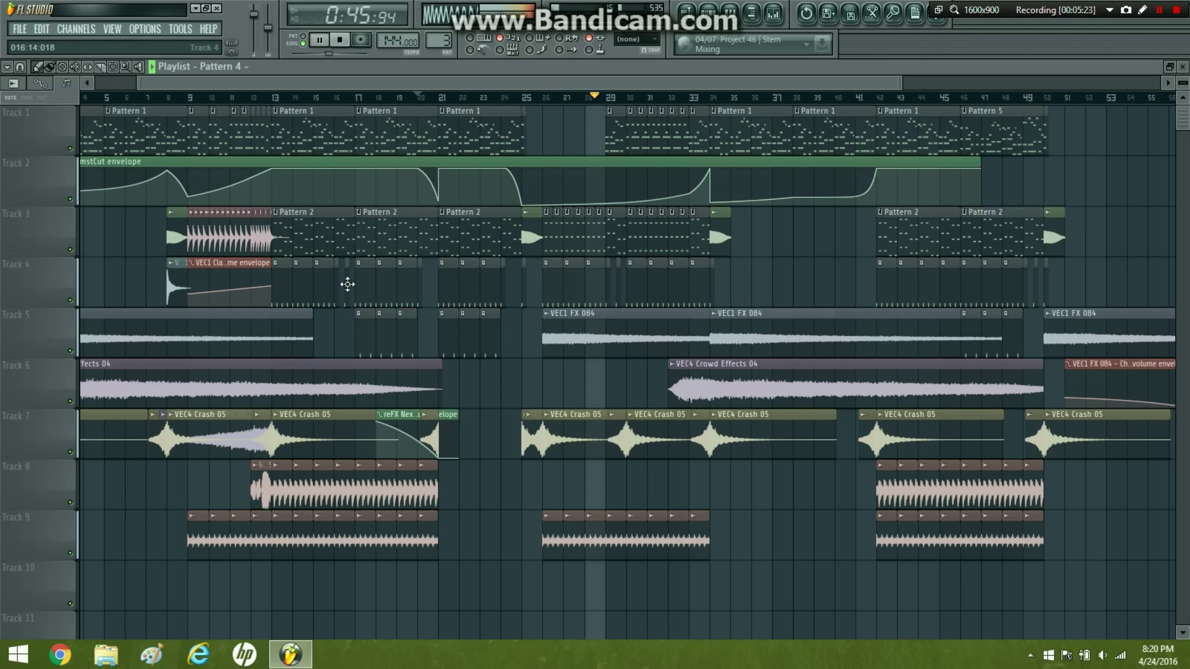
- With beat snap, add a one-beat Pattern 3 clip on Track 4 at the third beat of bar 20, audition it, and restore bar snap
{"action": "left_click", "coordinate": [427, 188]}
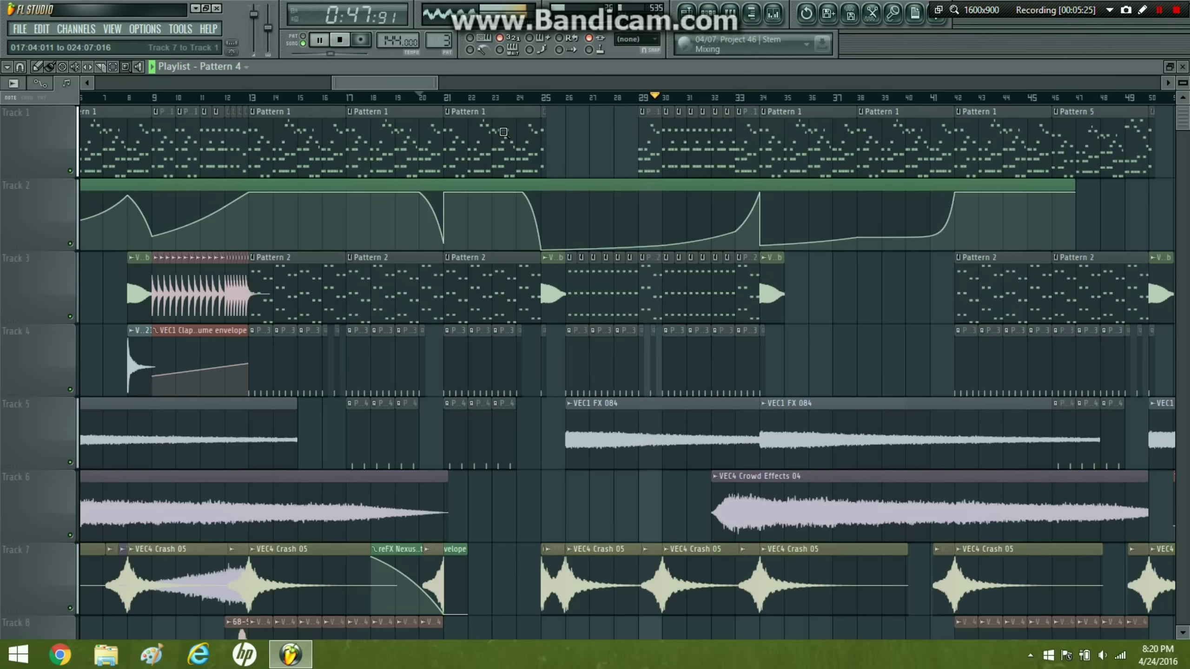
{"action": "left_click", "coordinate": [20, 67]}
{"action": "left_click", "coordinate": [37, 275]}
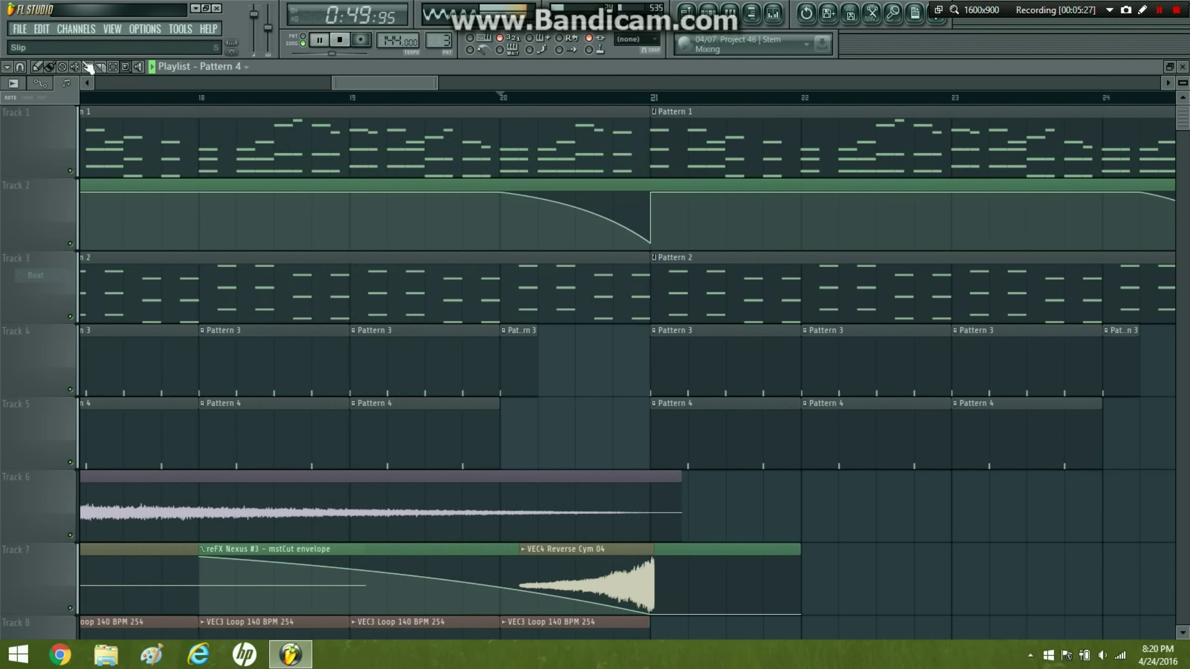
{"action": "left_click", "coordinate": [581, 370]}
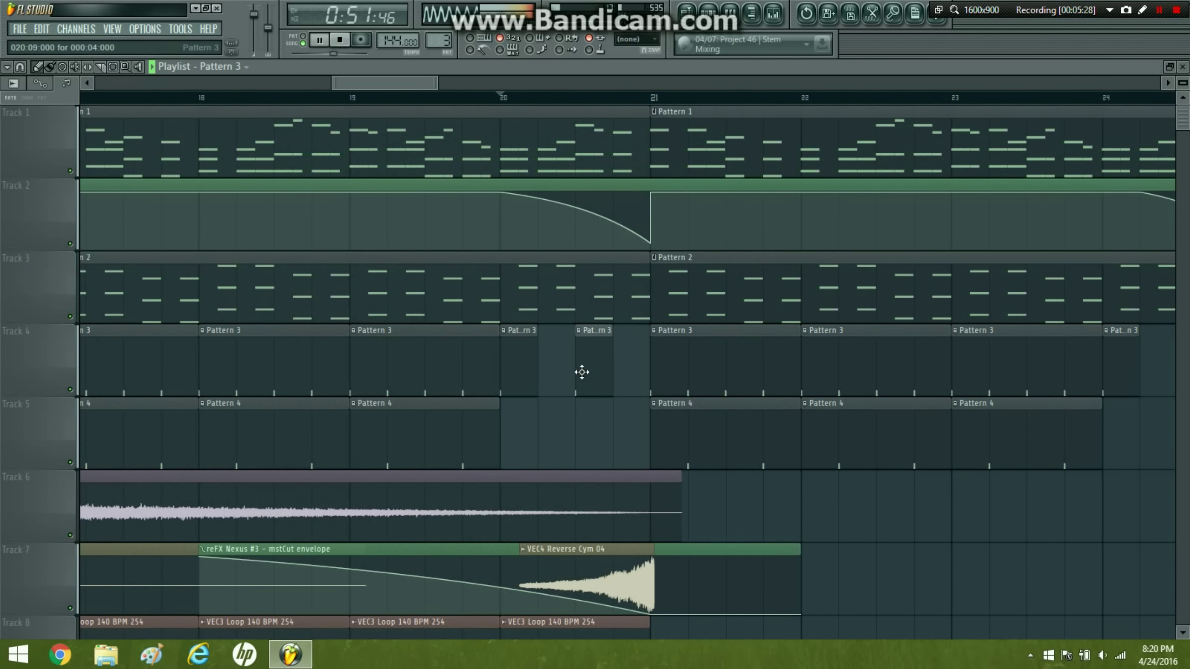
{"action": "left_click", "coordinate": [302, 98]}
{"action": "left_click", "coordinate": [20, 67]}
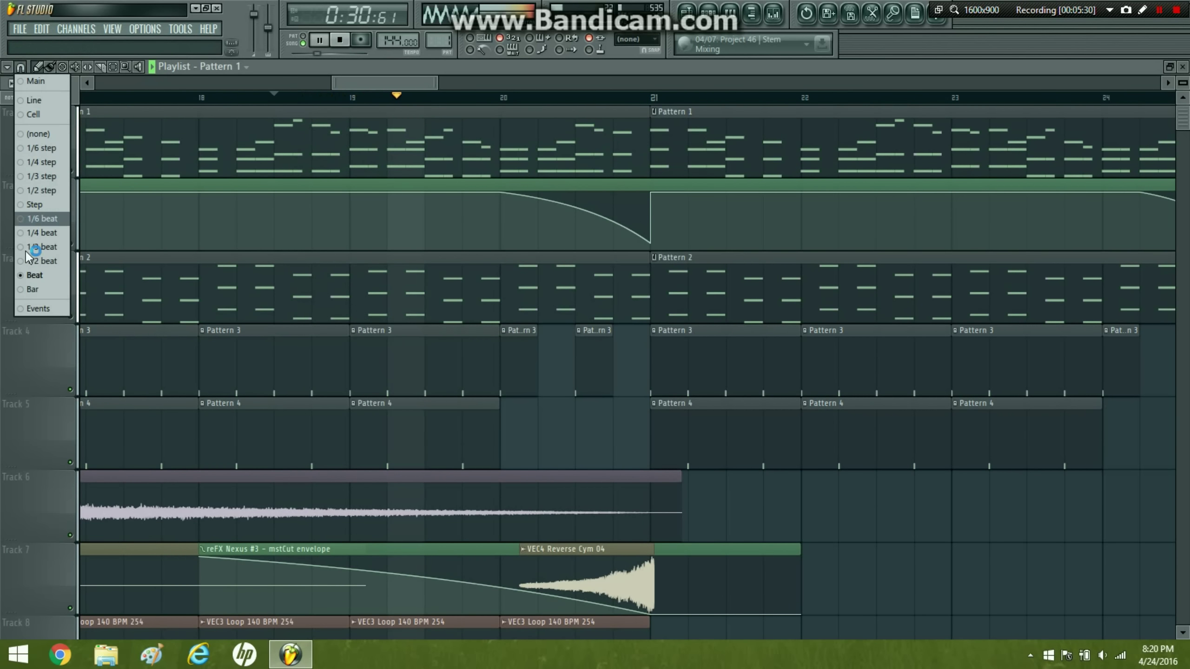
{"action": "left_click", "coordinate": [40, 283]}
- Place a VEC4 Crash 05 clip at bar 21 on Track 7 and play the song from bar 20
{"action": "left_click", "coordinate": [126, 69]}
{"action": "right_click", "coordinate": [278, 185]}
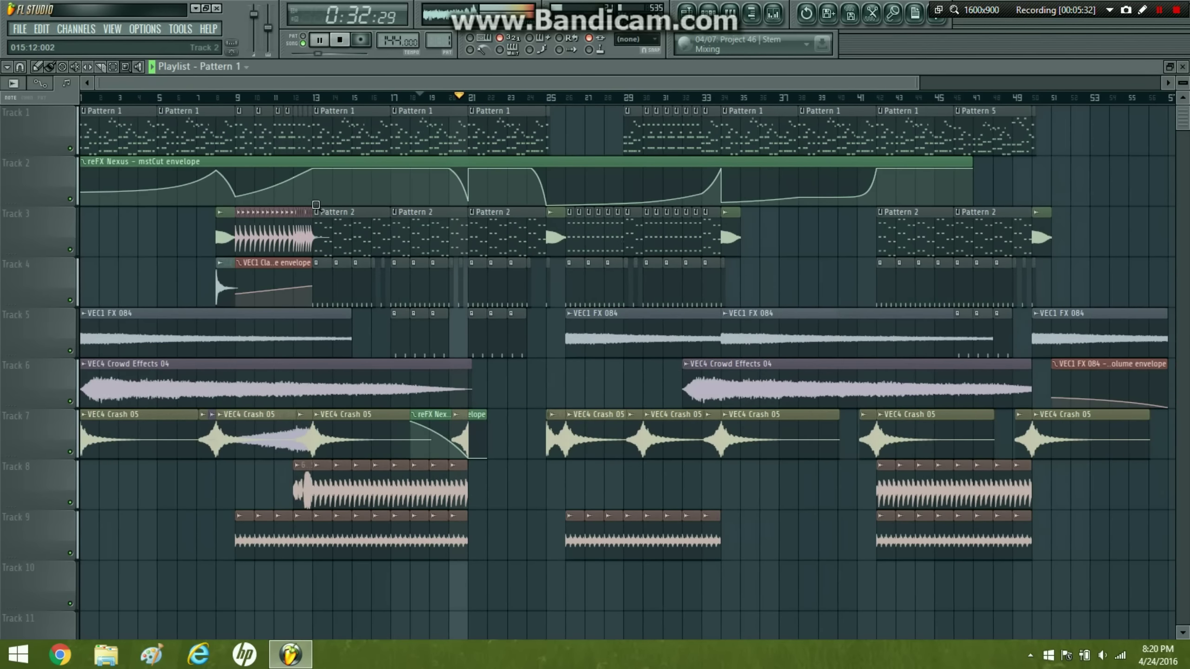
{"action": "left_click", "coordinate": [41, 67]}
{"action": "left_click_drag", "start_coordinate": [675, 436], "coordinate": [491, 428]}
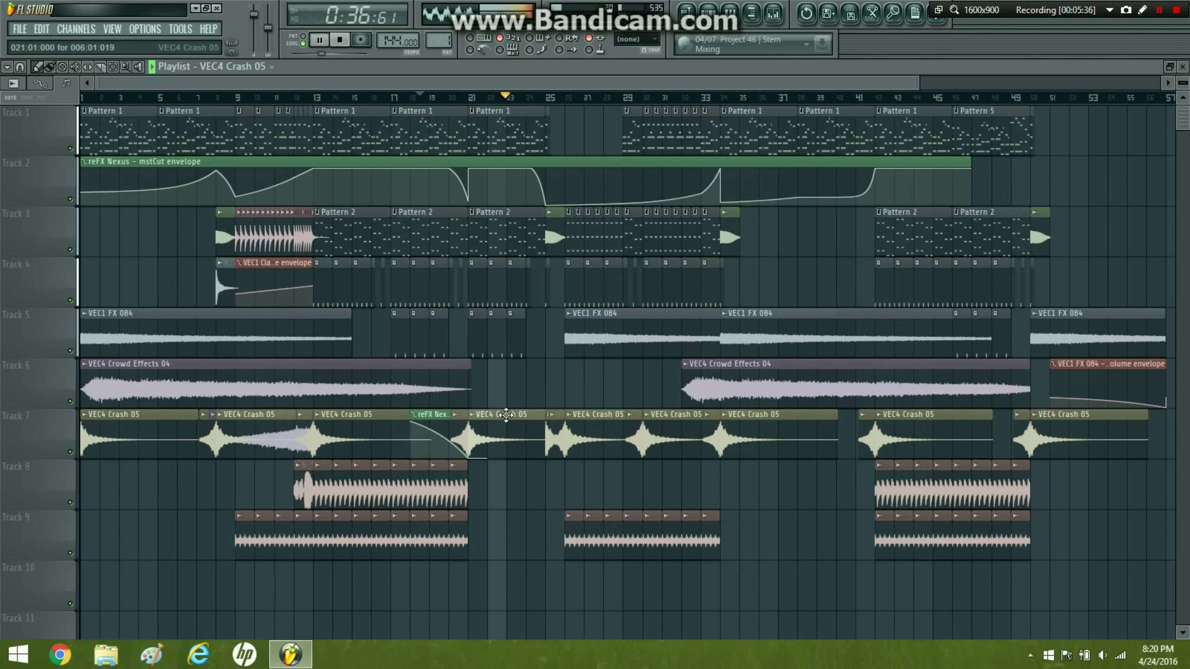
{"action": "left_click", "coordinate": [451, 97]}
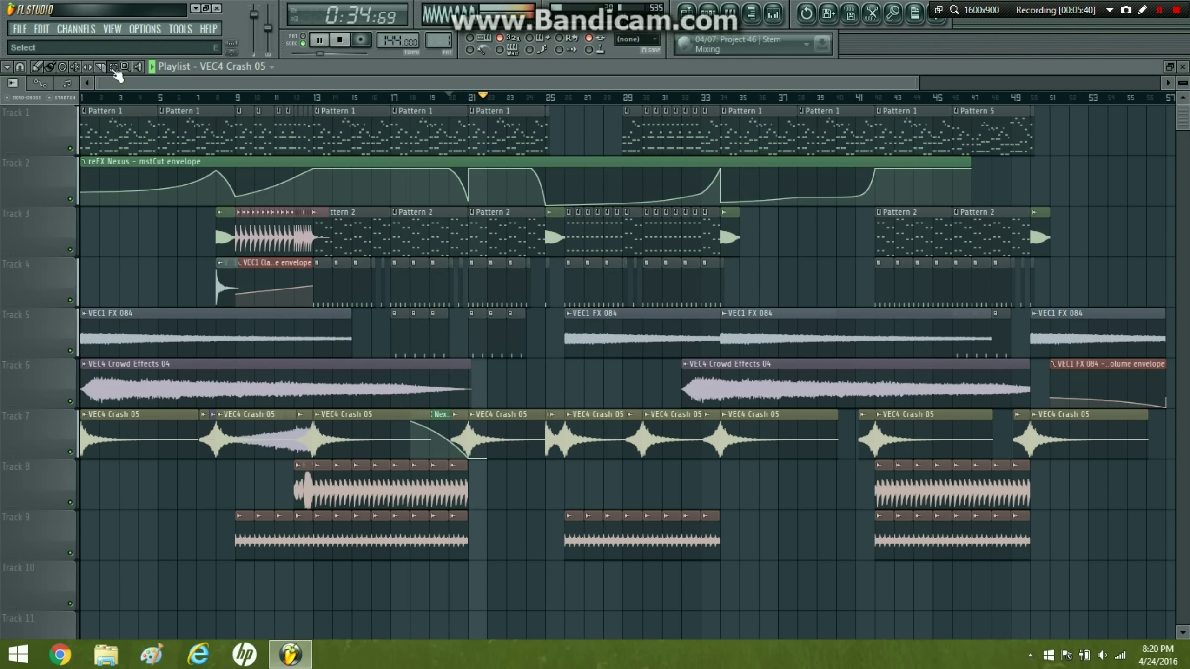
- Duplicate the bar 17–20 loops on Tracks 8 and 9 into bars 21–24, and add a VEC4 Reverse Cym 04 leading into bar 25 on Track 7
{"action": "left_click_drag", "start_coordinate": [397, 546], "coordinate": [461, 478]}
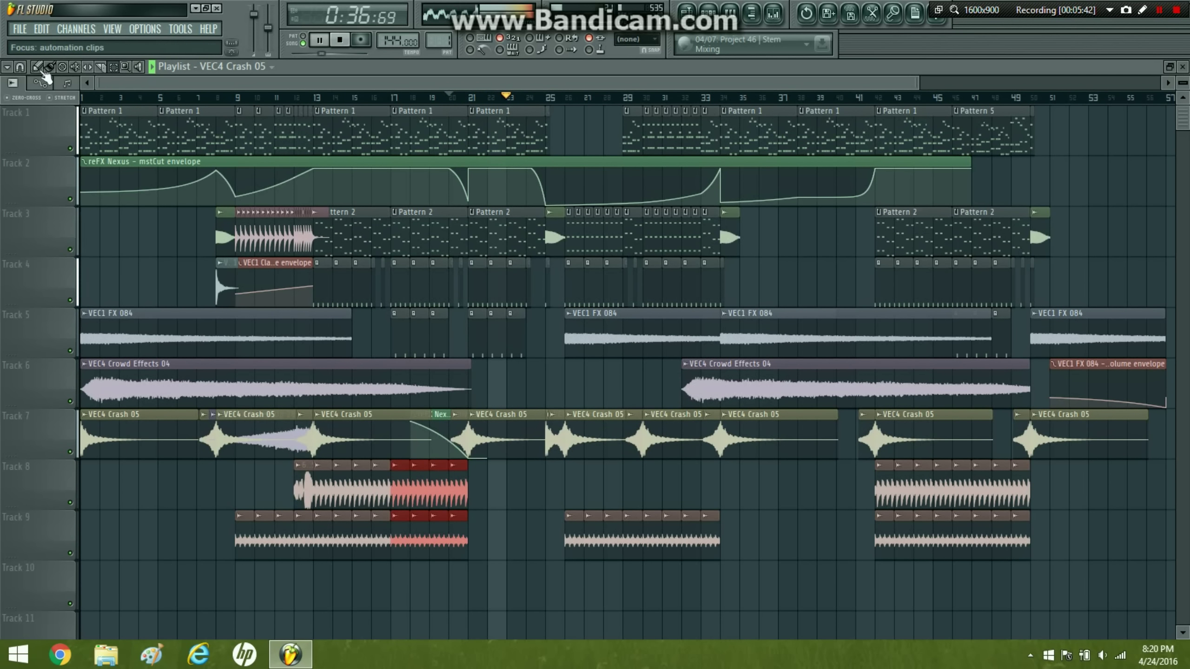
{"action": "key", "text": "ctrl+b"}
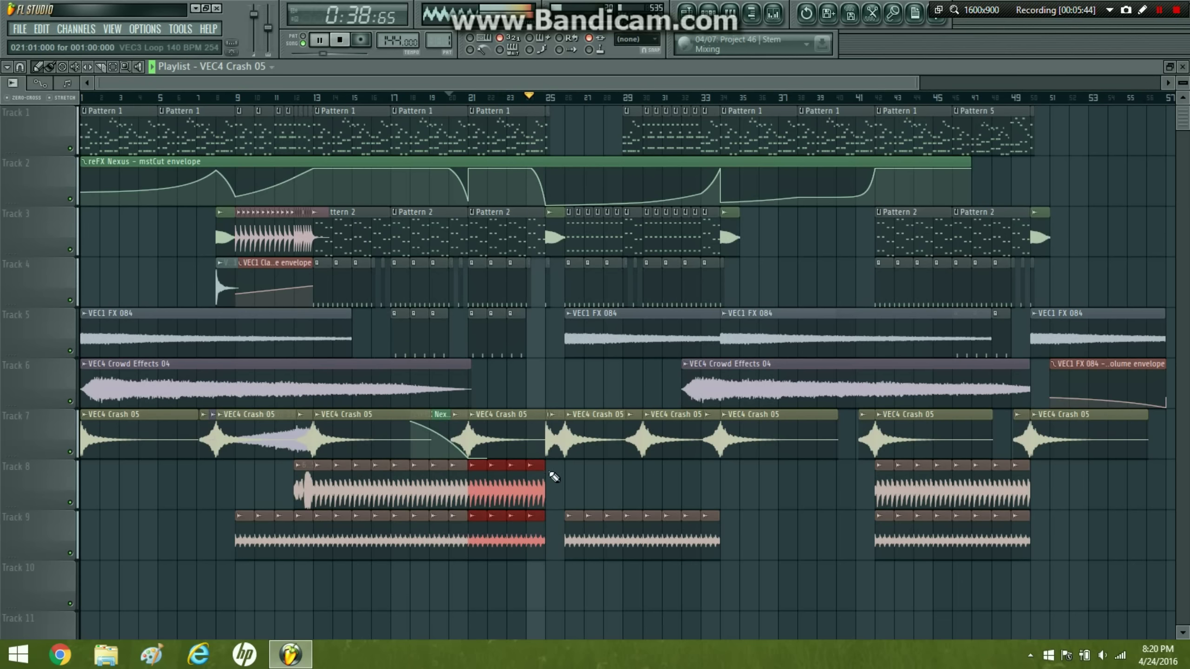
{"action": "left_click", "coordinate": [614, 495]}
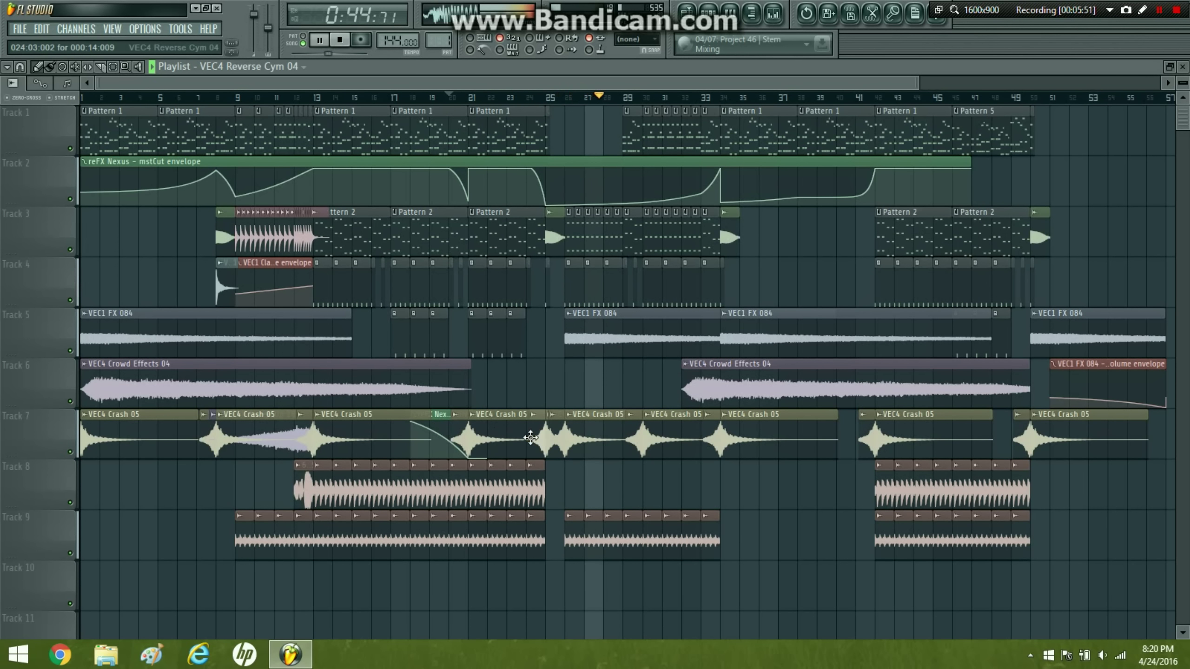
{"action": "left_click", "coordinate": [535, 98]}
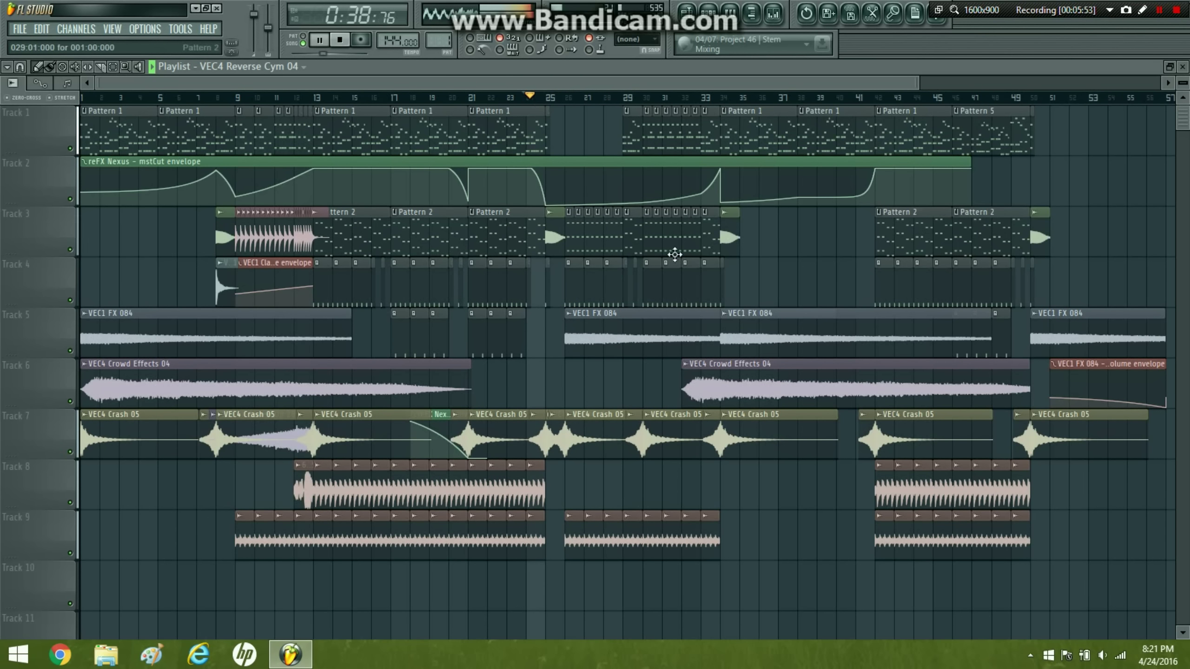
- Replace the Pattern 1 clip at bar 21 on Track 1 with Pattern 5 and play the song from bar 21
{"action": "left_click", "coordinate": [785, 269]}
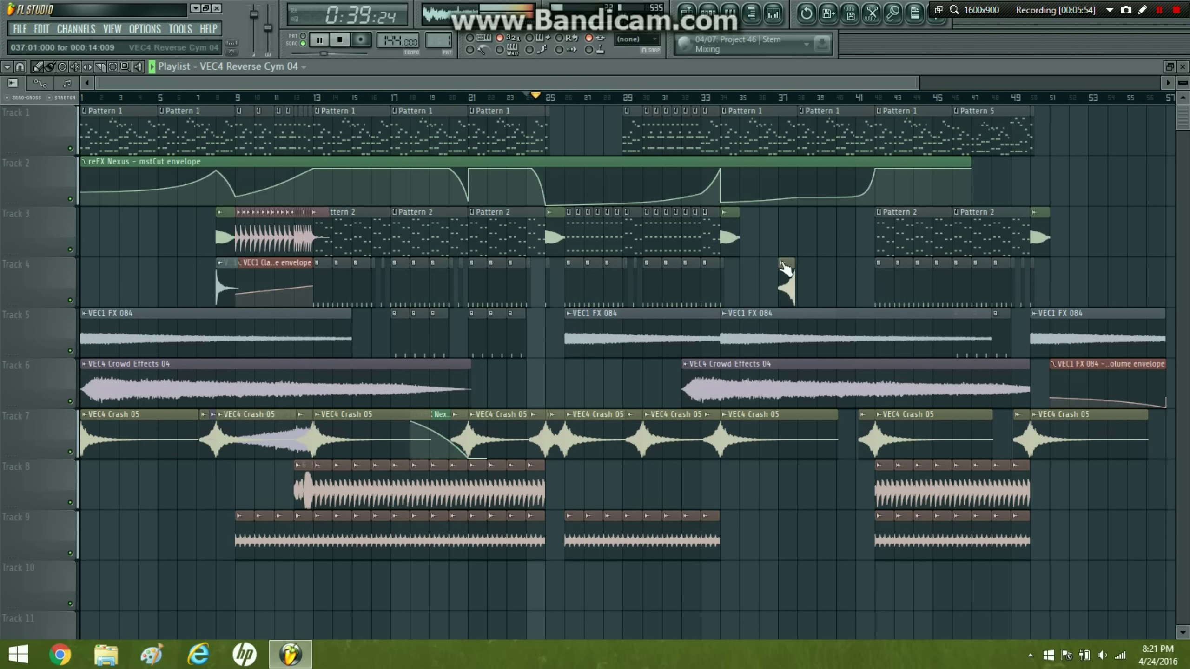
{"action": "left_click", "coordinate": [431, 98]}
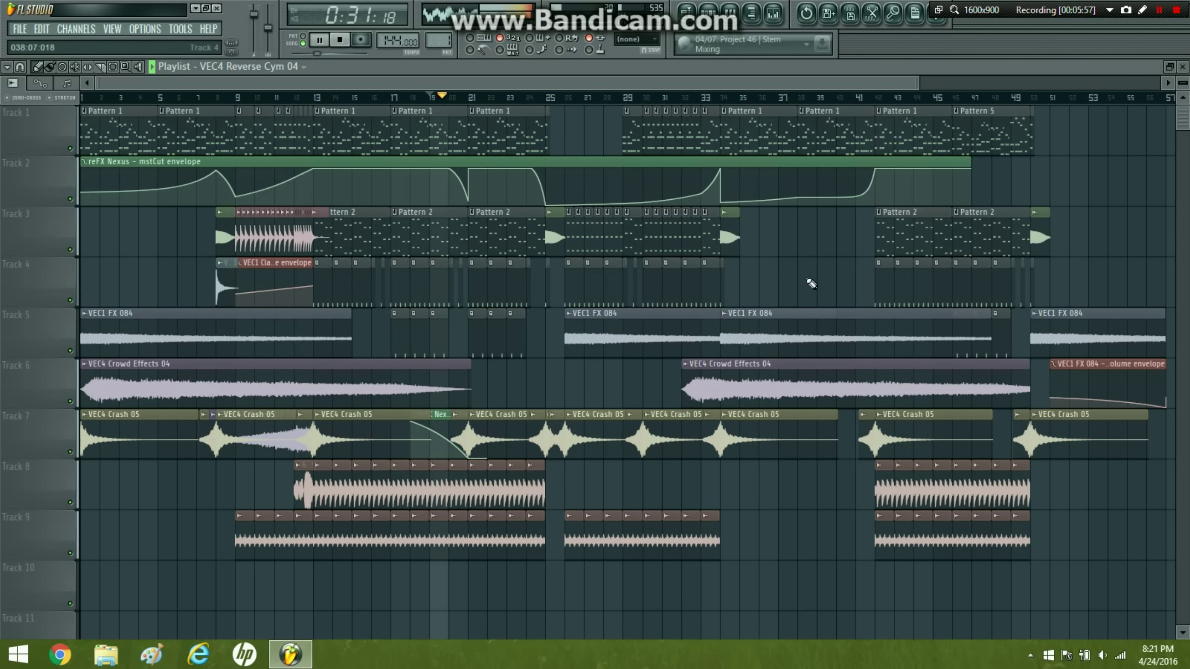
{"action": "right_click", "coordinate": [476, 128]}
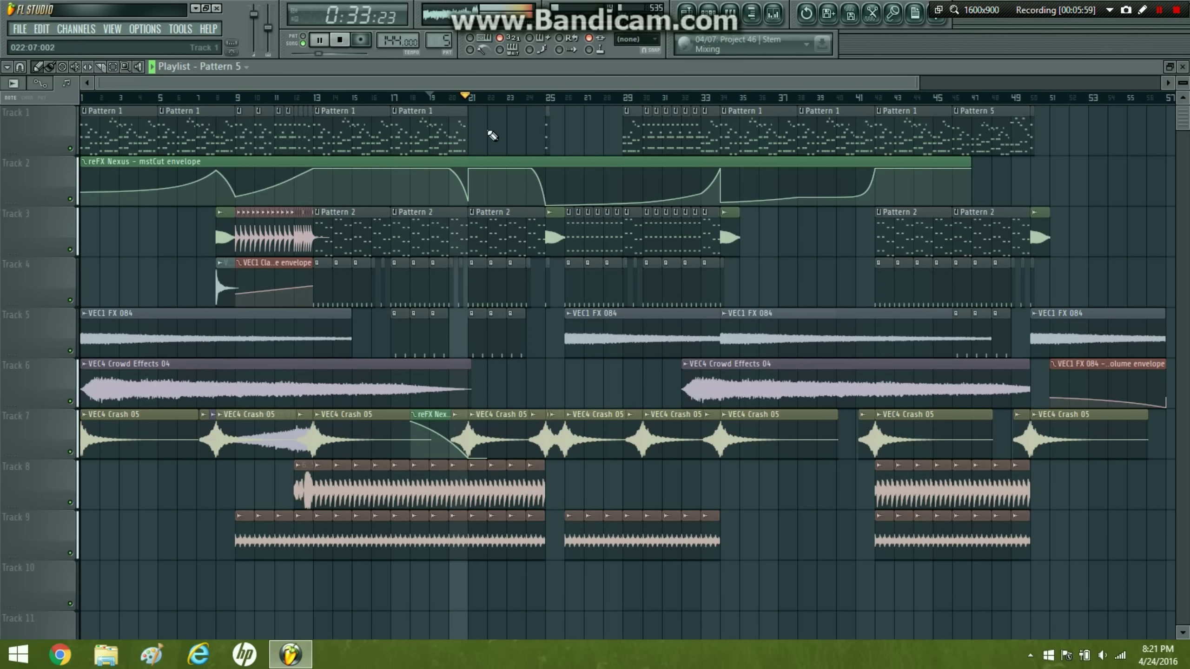
{"action": "left_click", "coordinate": [983, 106]}
{"action": "left_click", "coordinate": [475, 123]}
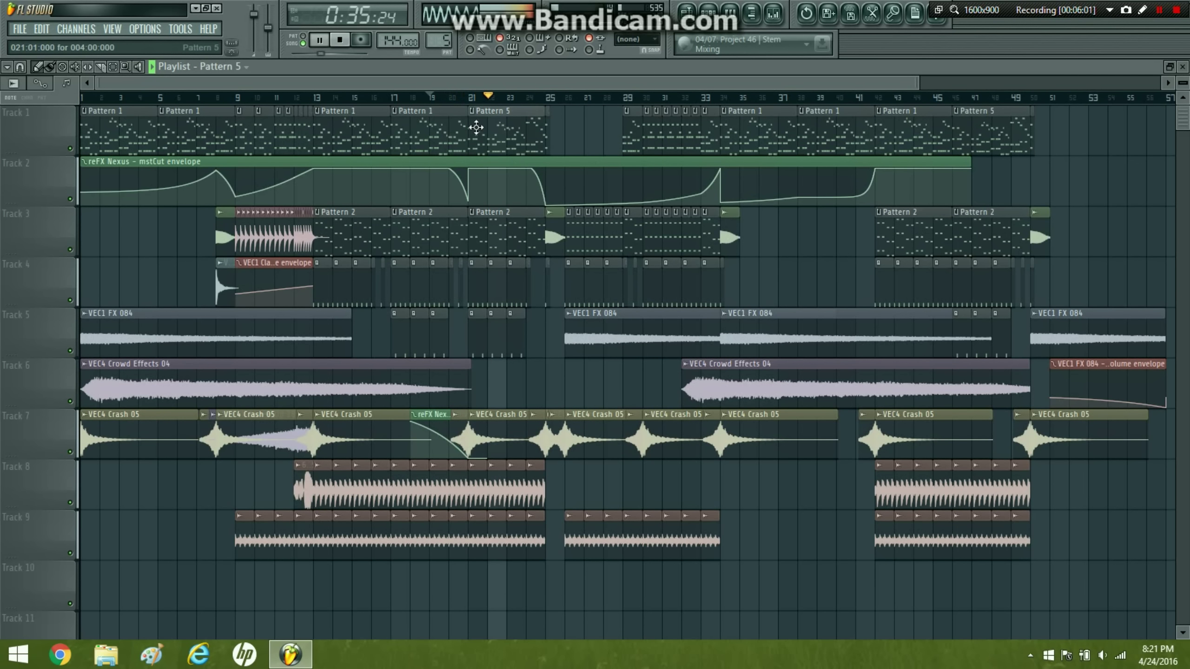
{"action": "left_click", "coordinate": [473, 97]}
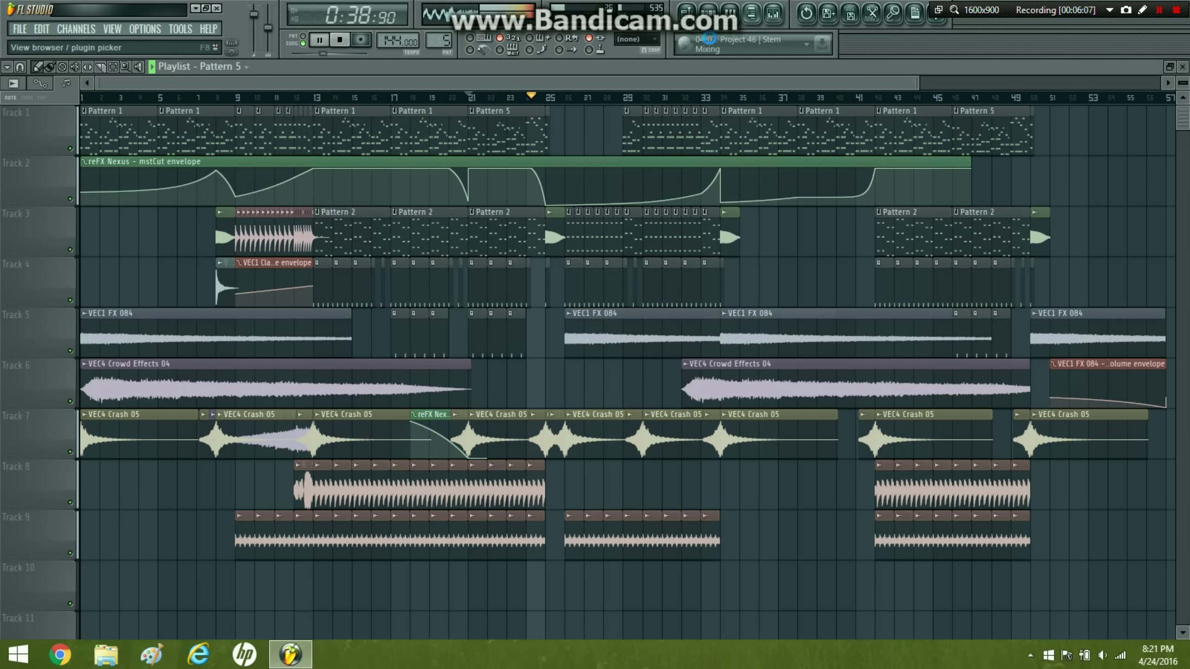
- Show the sample browser beside the playlist and collapse the VEC3 Claps folder
{"action": "left_click", "coordinate": [752, 14]}
{"action": "scroll", "coordinate": [93, 308], "scroll_direction": "up", "scroll_amount": 8}
{"action": "left_click", "coordinate": [47, 183]}
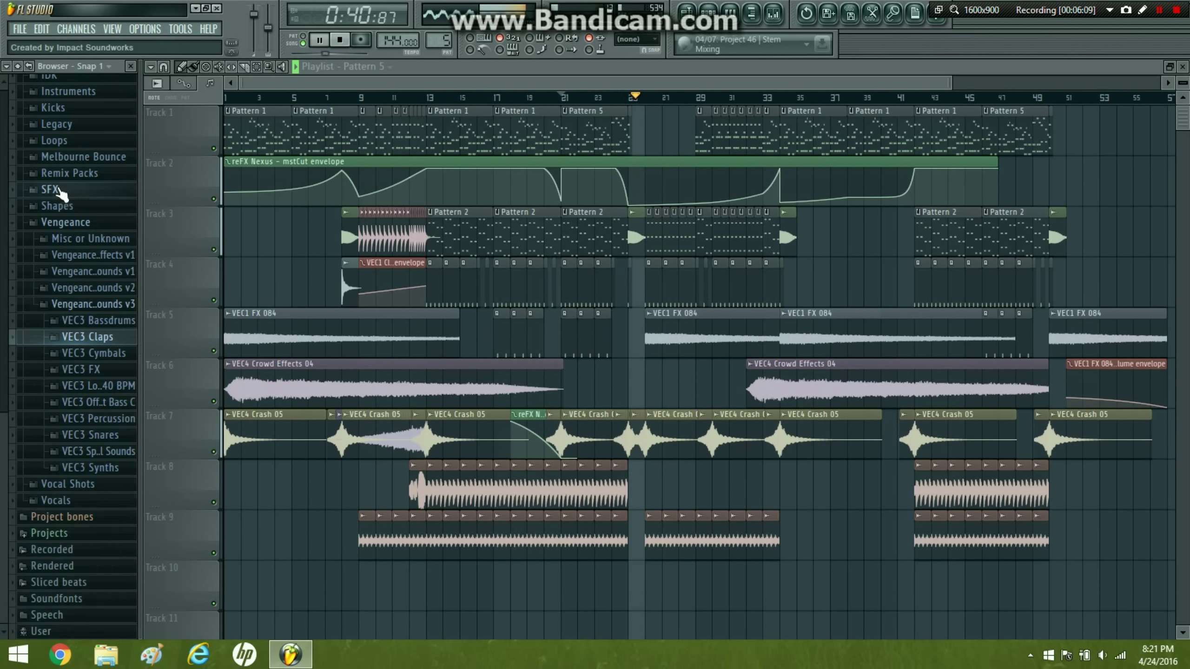
- Replace the Pattern 5 clip at bar 21 on Track 1 with Pattern 1 and play the song from bar 21
{"action": "left_click", "coordinate": [323, 113]}
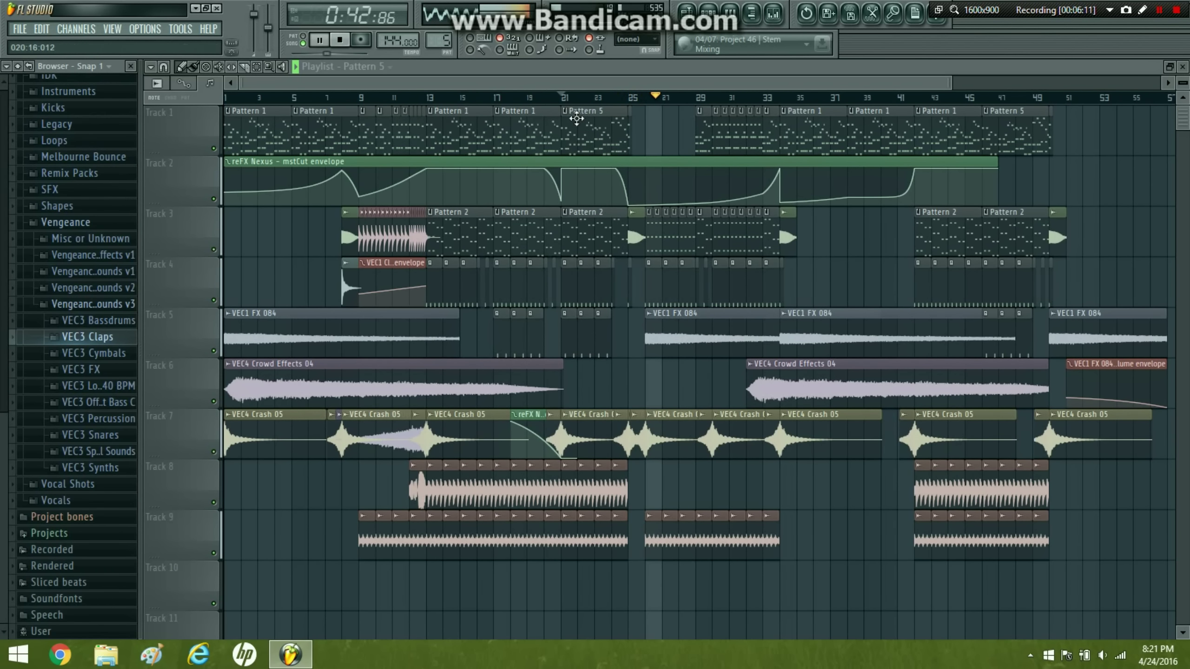
{"action": "right_click", "coordinate": [576, 119]}
{"action": "left_click", "coordinate": [565, 125]}
{"action": "left_click", "coordinate": [558, 97]}
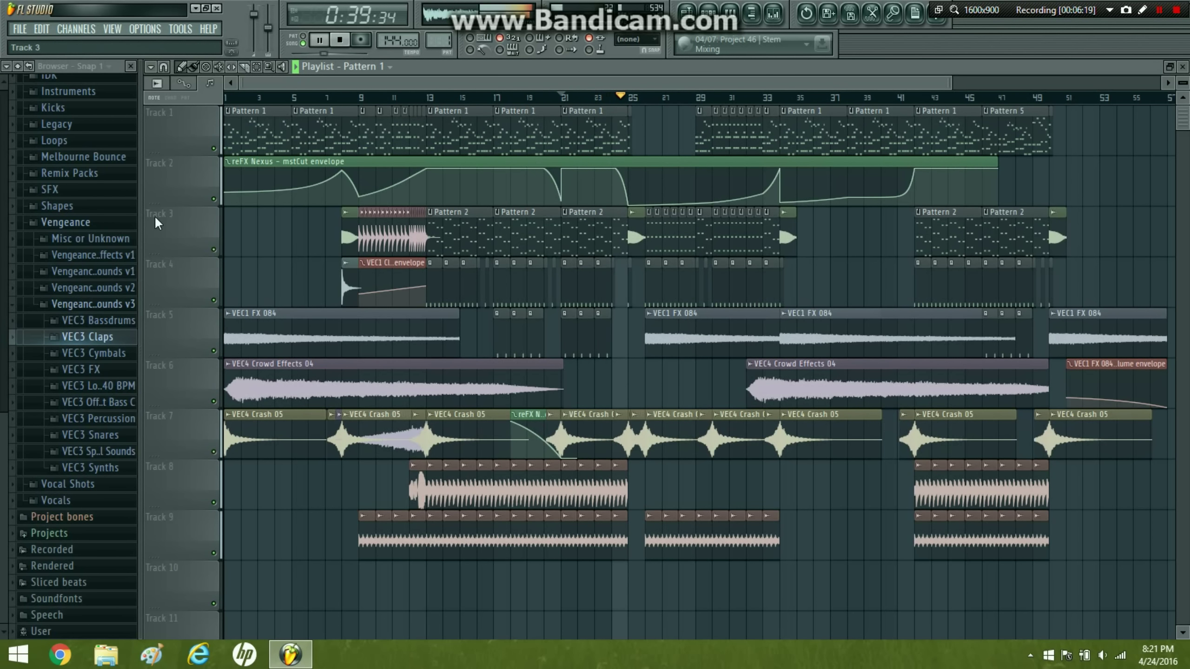
- Preview samples in the VEC3 FX Sweeps Up folder and place VEC3 FX Sweep Up 20 at bar 40 on Track 3
{"action": "left_click", "coordinate": [80, 373]}
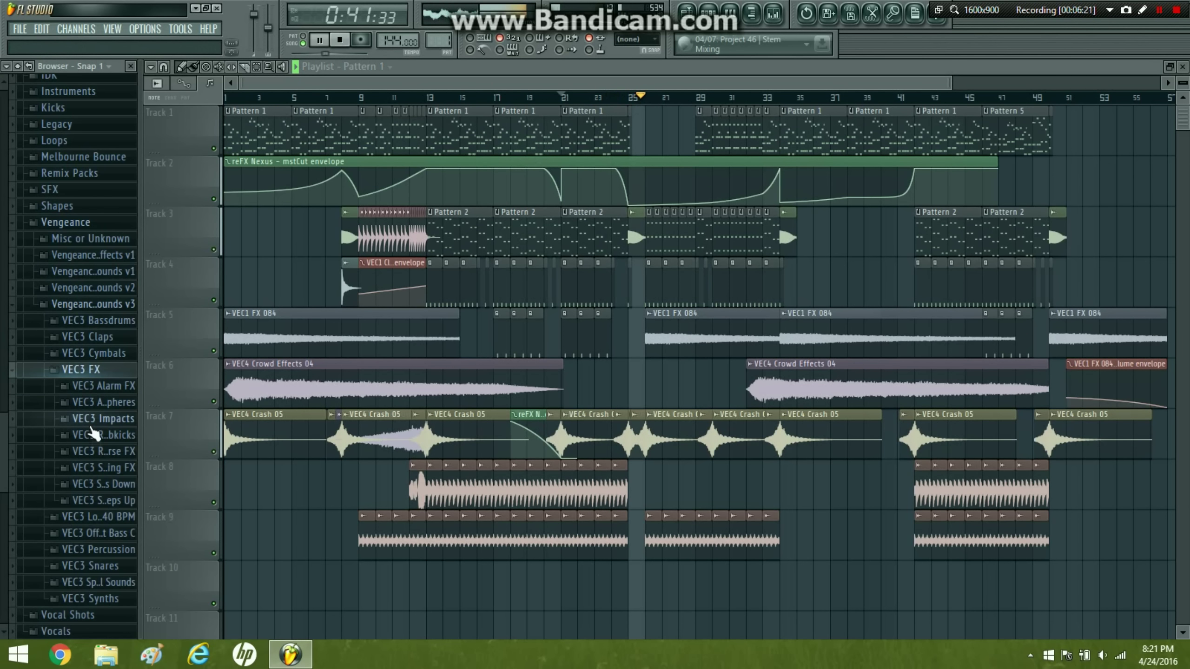
{"action": "left_click", "coordinate": [97, 457]}
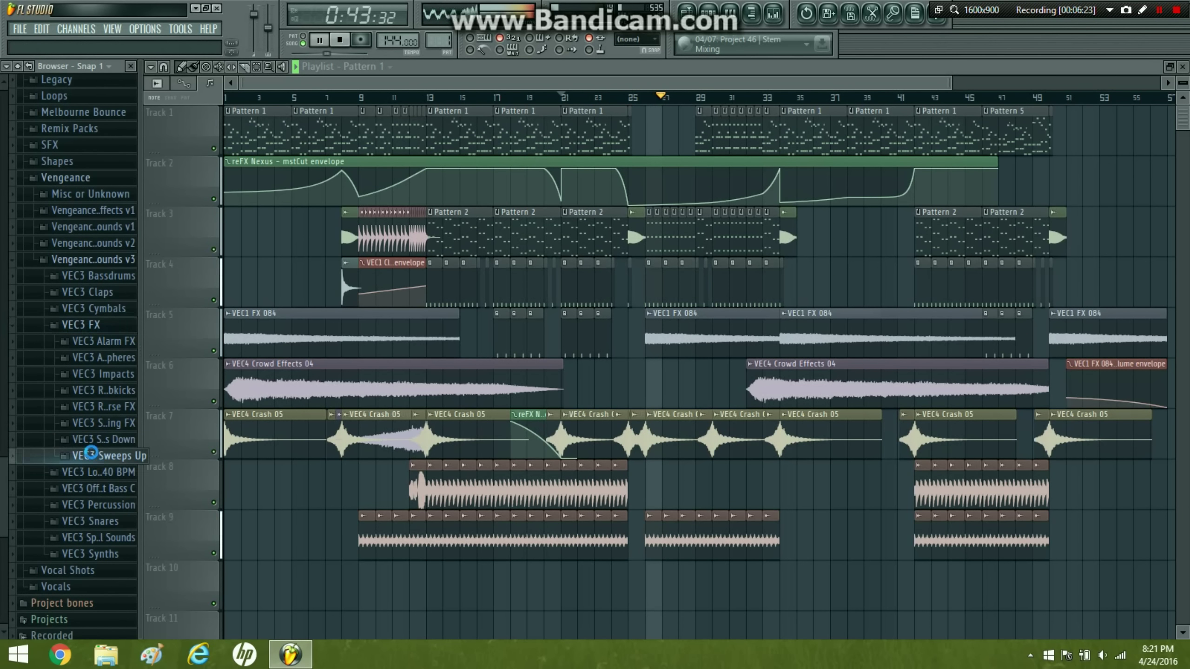
{"action": "scroll", "coordinate": [101, 422], "scroll_direction": "down", "scroll_amount": 5}
{"action": "left_click", "coordinate": [104, 373]}
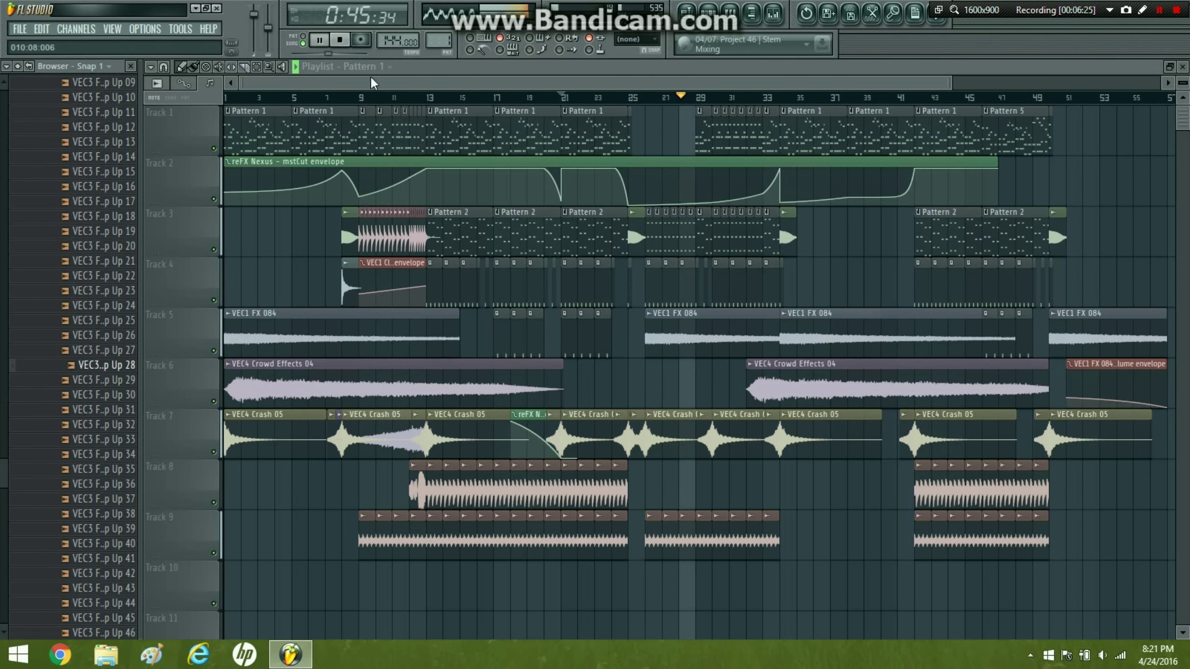
{"action": "left_click", "coordinate": [349, 42]}
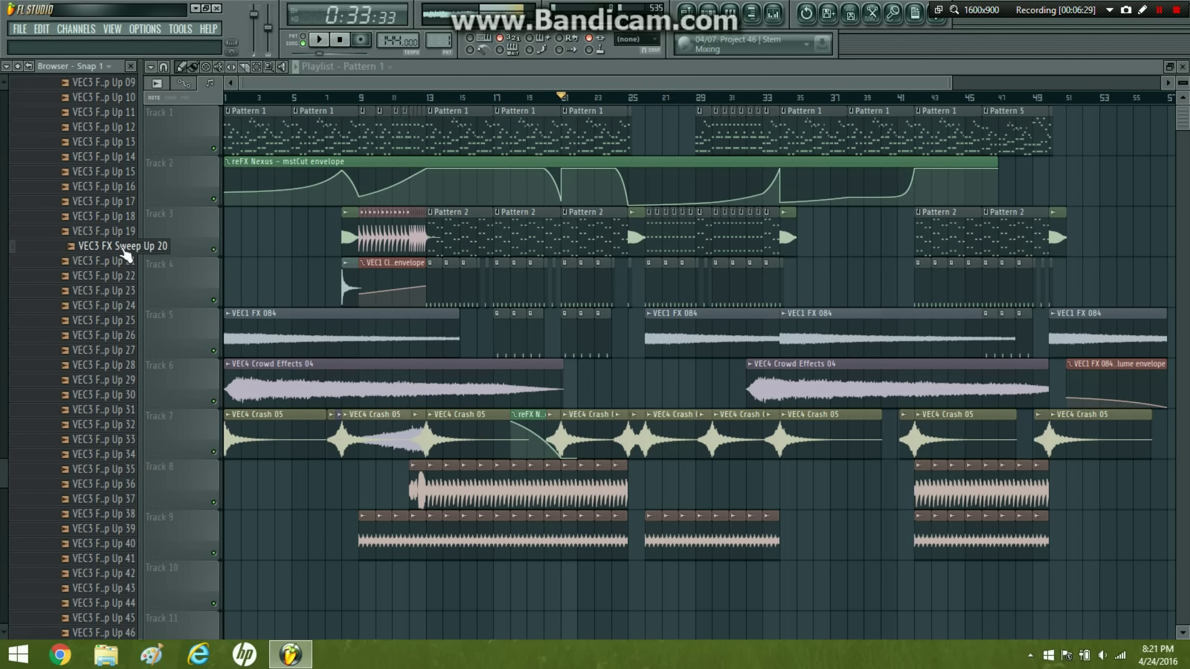
{"action": "left_click_drag", "start_coordinate": [126, 254], "coordinate": [896, 230]}
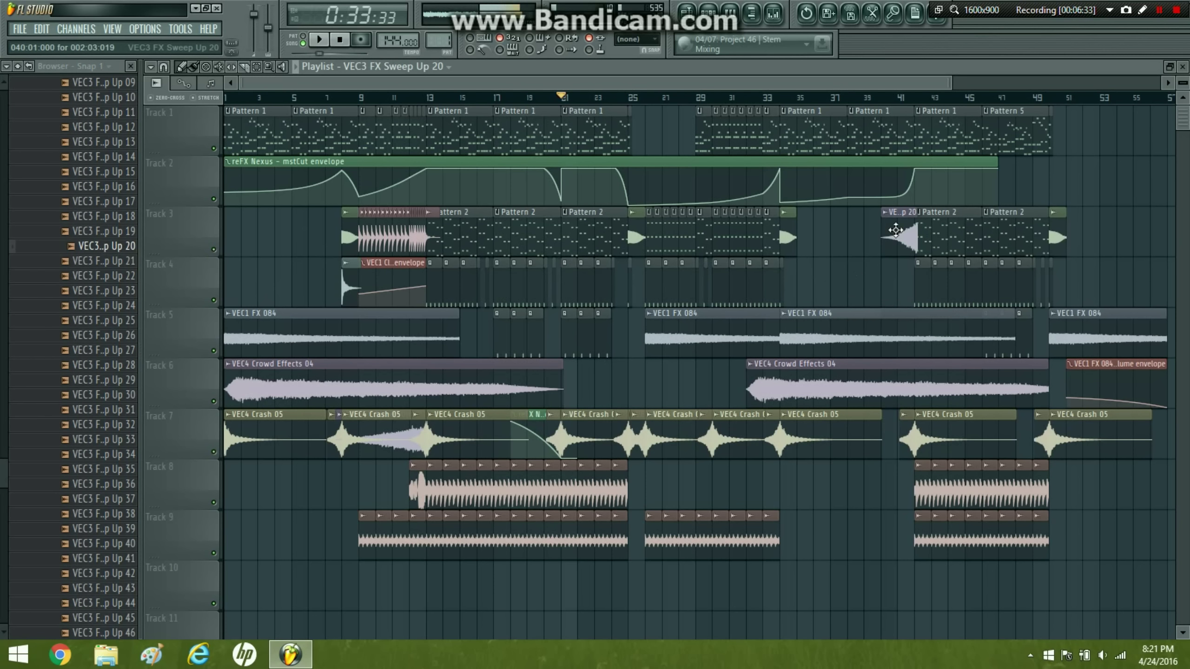
- Set snap to none and shift the VEC3 FX Sweep Up 20 clip slightly earlier so it ends exactly at bar 42
{"action": "left_click", "coordinate": [133, 67]}
{"action": "left_click", "coordinate": [126, 67]}
{"action": "left_click_drag", "start_coordinate": [711, 415], "coordinate": [1014, 23]}
{"action": "left_click", "coordinate": [28, 67]}
{"action": "left_click", "coordinate": [37, 131]}
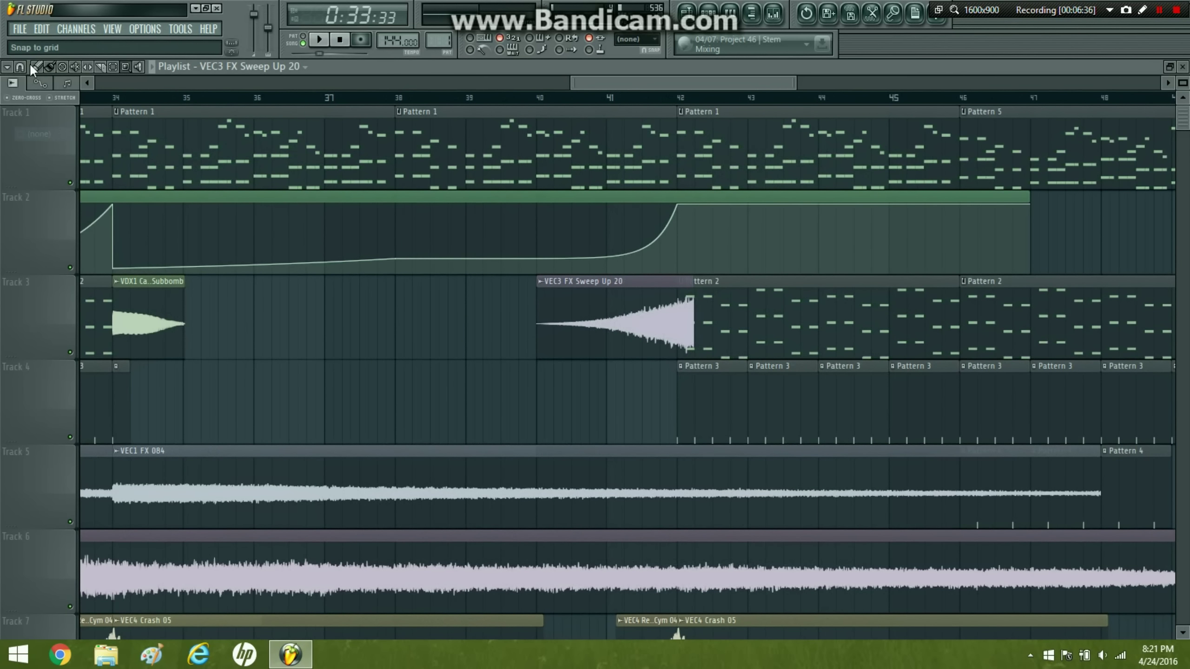
{"action": "left_click_drag", "start_coordinate": [579, 268], "coordinate": [562, 266]}
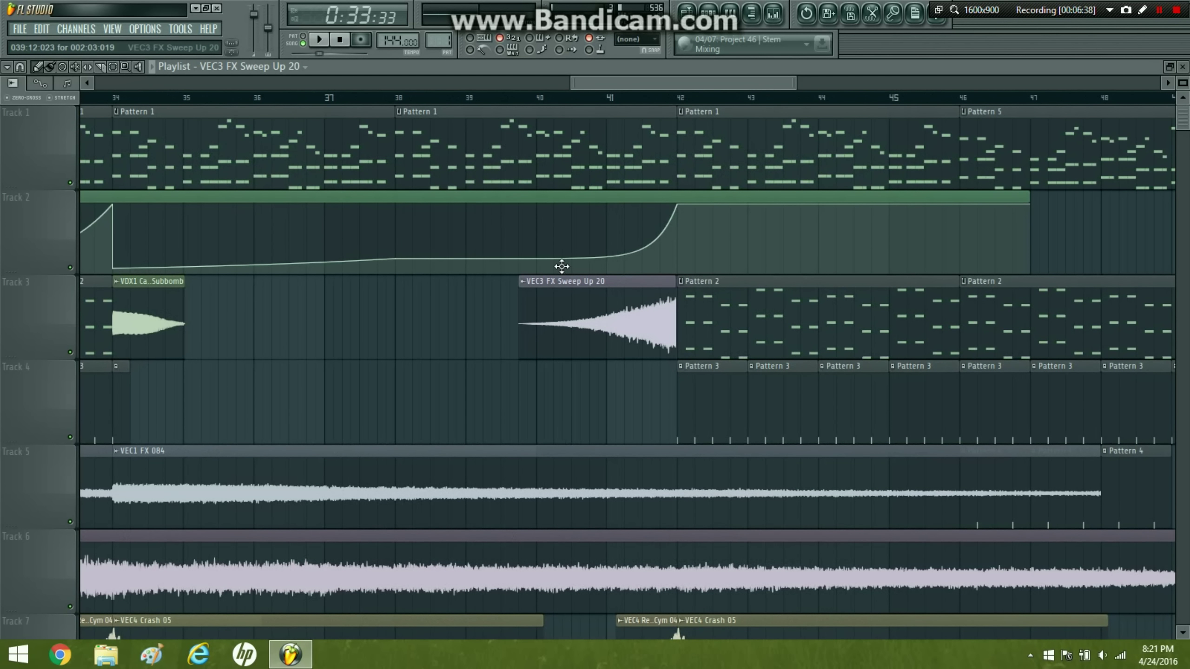
- Inspect the sweep clip's channel settings, restore bar snap, and play the song from bar 40
{"action": "double_click", "coordinate": [586, 291]}
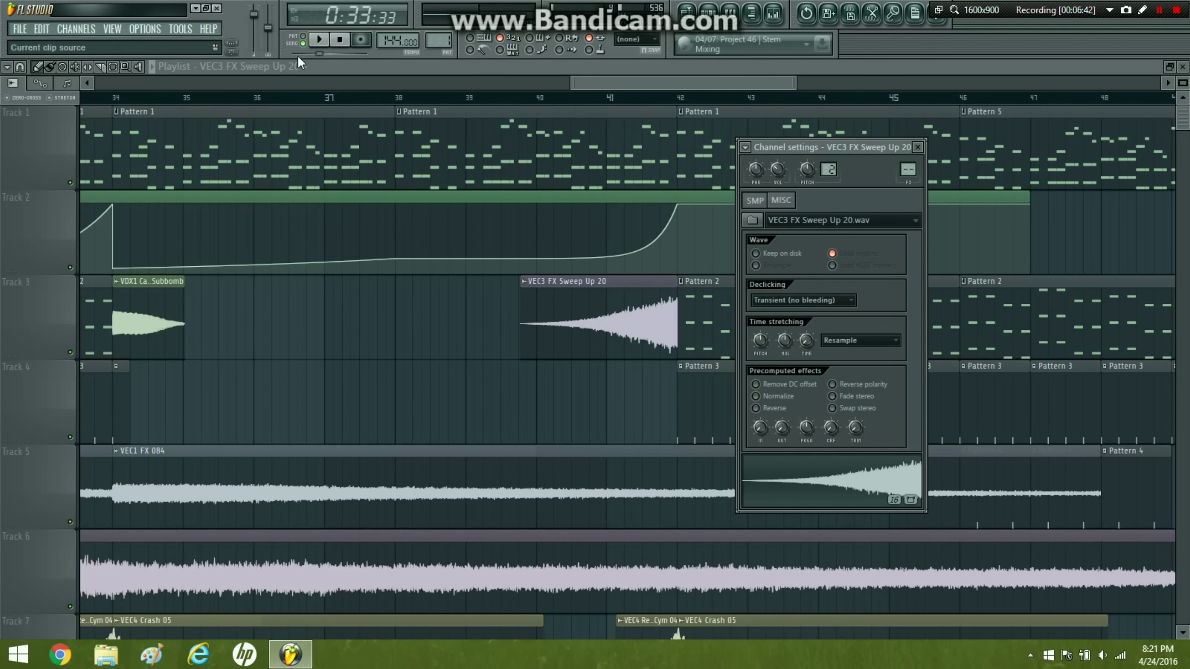
{"action": "key", "text": "space"}
{"action": "left_click", "coordinate": [6, 66]}
{"action": "left_click", "coordinate": [20, 66]}
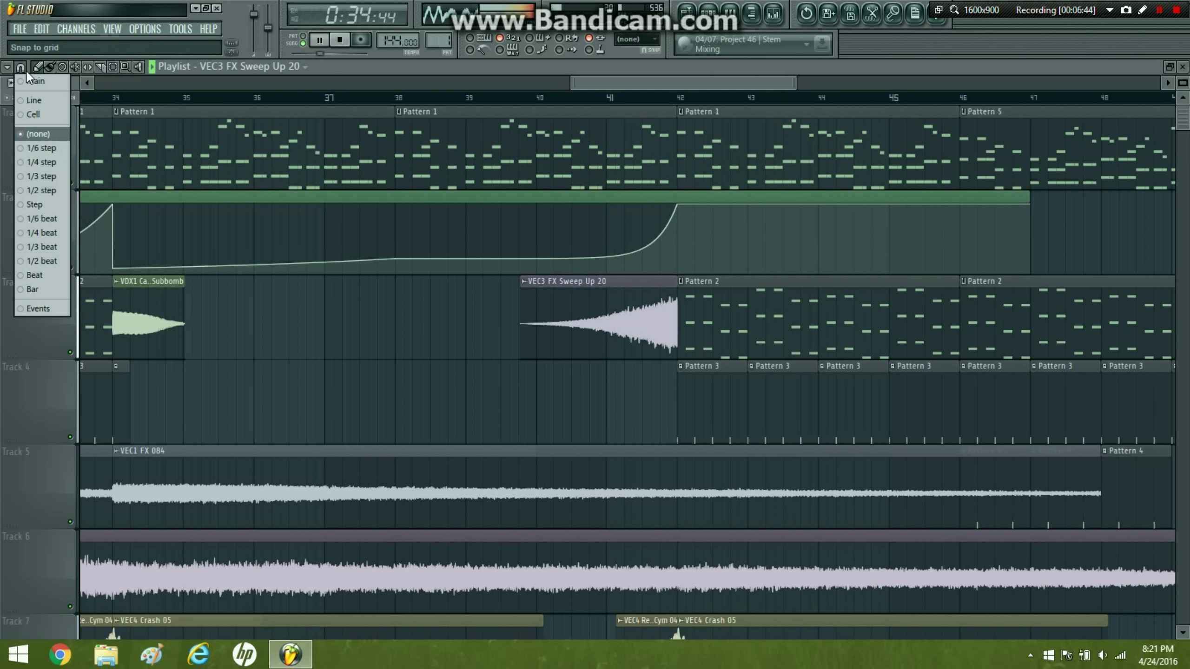
{"action": "left_click", "coordinate": [37, 289]}
{"action": "left_click", "coordinate": [520, 99]}
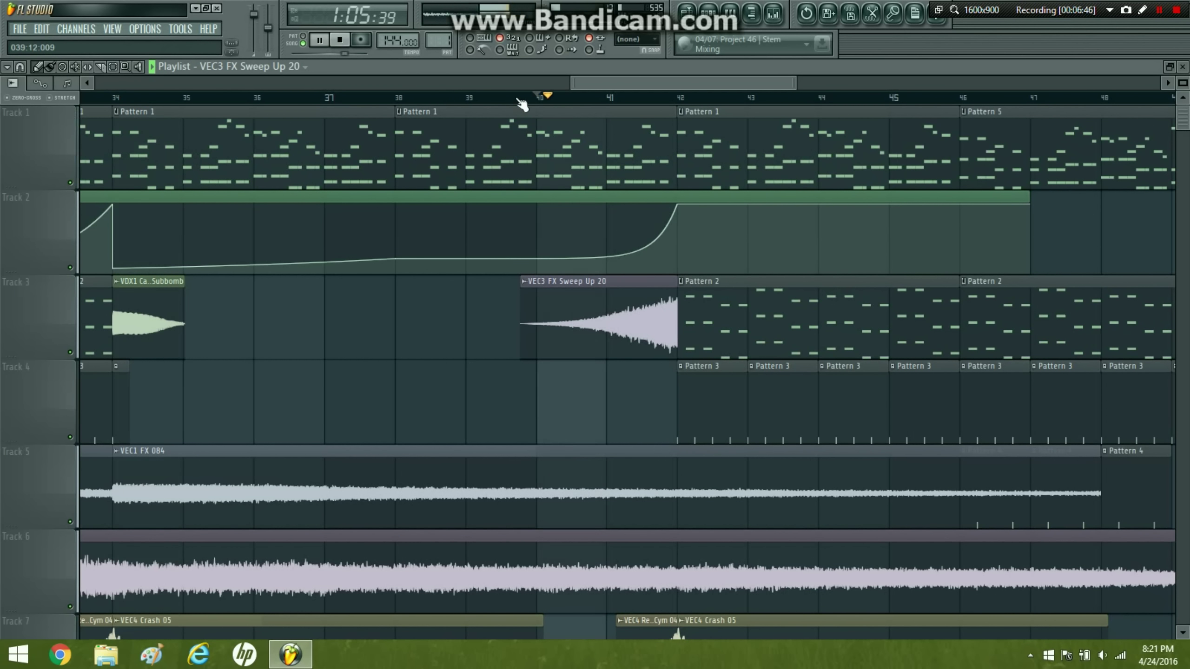
- Adjust the channel volume of VEC3 FX Sweep Up 20 and replay the song from bar 40
{"action": "left_click", "coordinate": [125, 67]}
{"action": "right_click", "coordinate": [503, 158]}
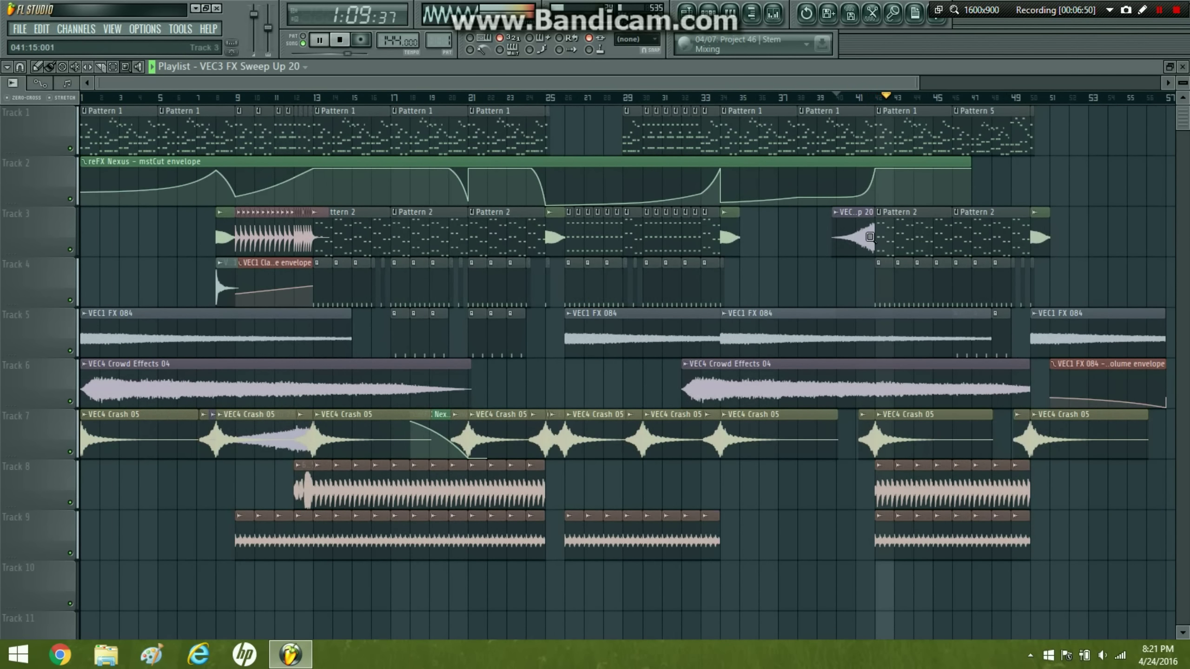
{"action": "key", "text": "p"}
{"action": "double_click", "coordinate": [852, 232]}
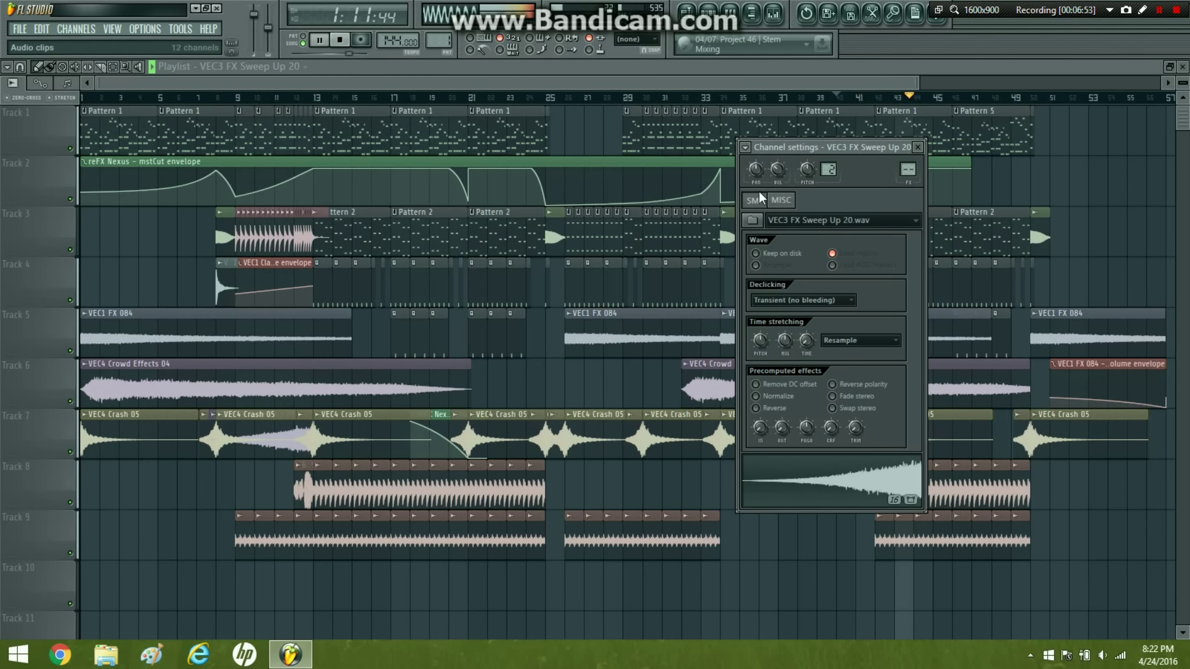
{"action": "left_click", "coordinate": [778, 170]}
{"action": "left_click", "coordinate": [842, 99]}
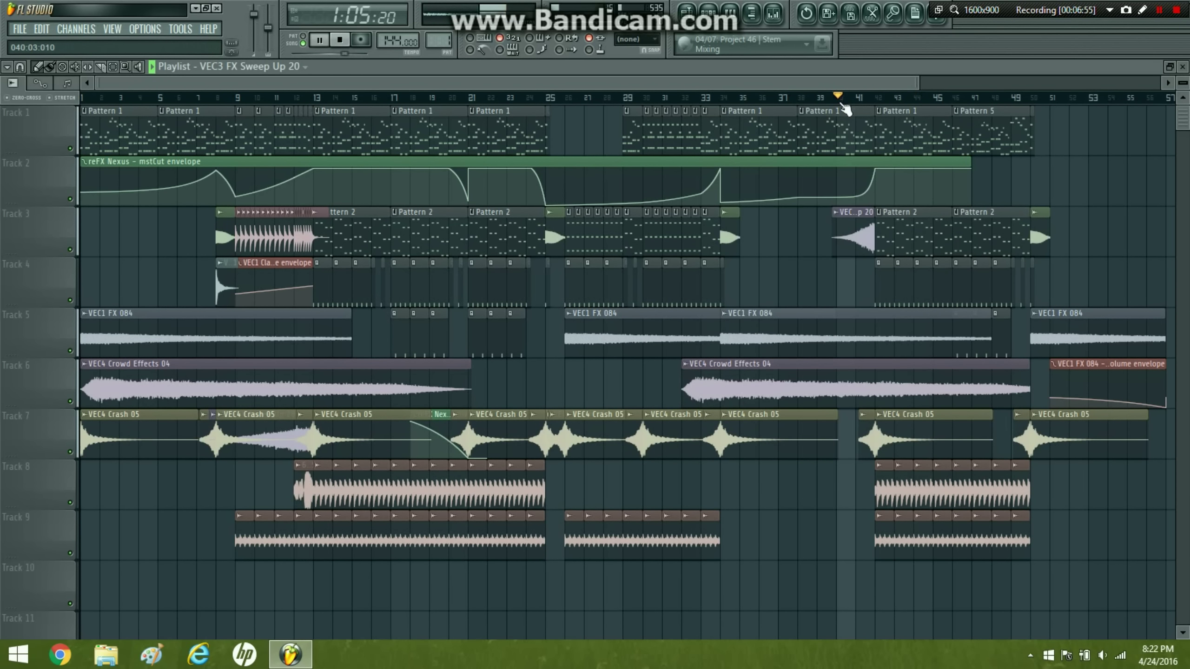
- Move the sweep clip to Track 6 and add a VEC1 FX 084 clip at bar 42 on Track 5, deleting stray clips
{"action": "left_click_drag", "start_coordinate": [852, 238], "coordinate": [853, 419]}
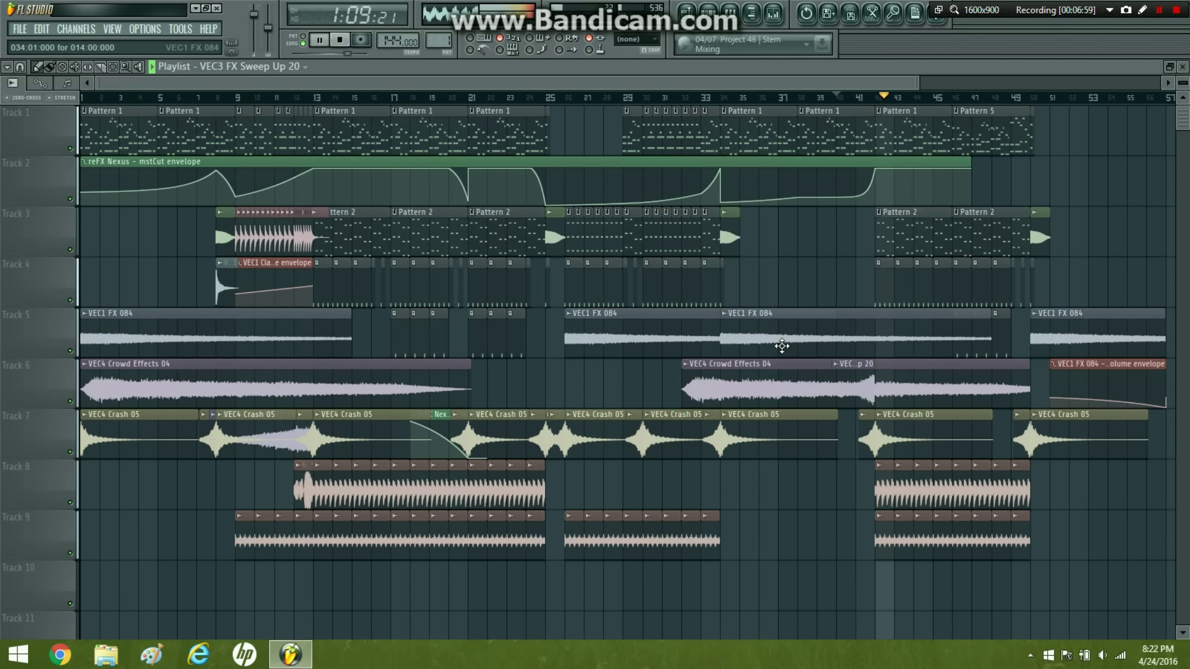
{"action": "left_click_drag", "start_coordinate": [781, 347], "coordinate": [937, 335]}
{"action": "left_click", "coordinate": [778, 277]}
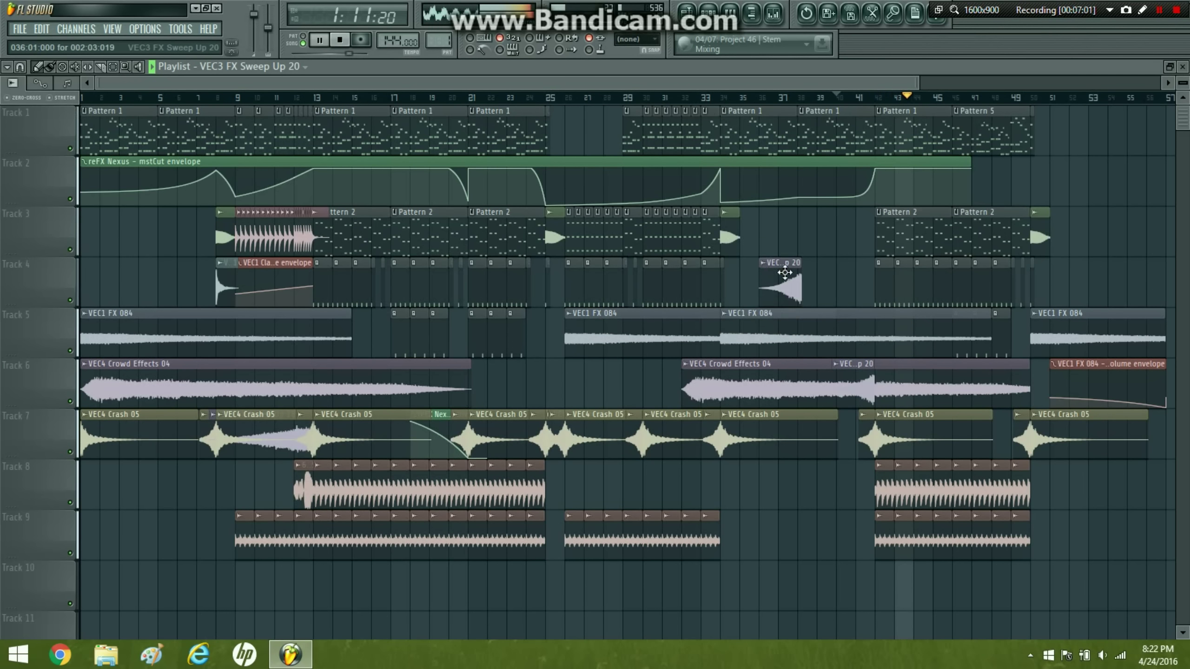
{"action": "right_click", "coordinate": [785, 277]}
{"action": "left_click_drag", "start_coordinate": [785, 331], "coordinate": [917, 334]}
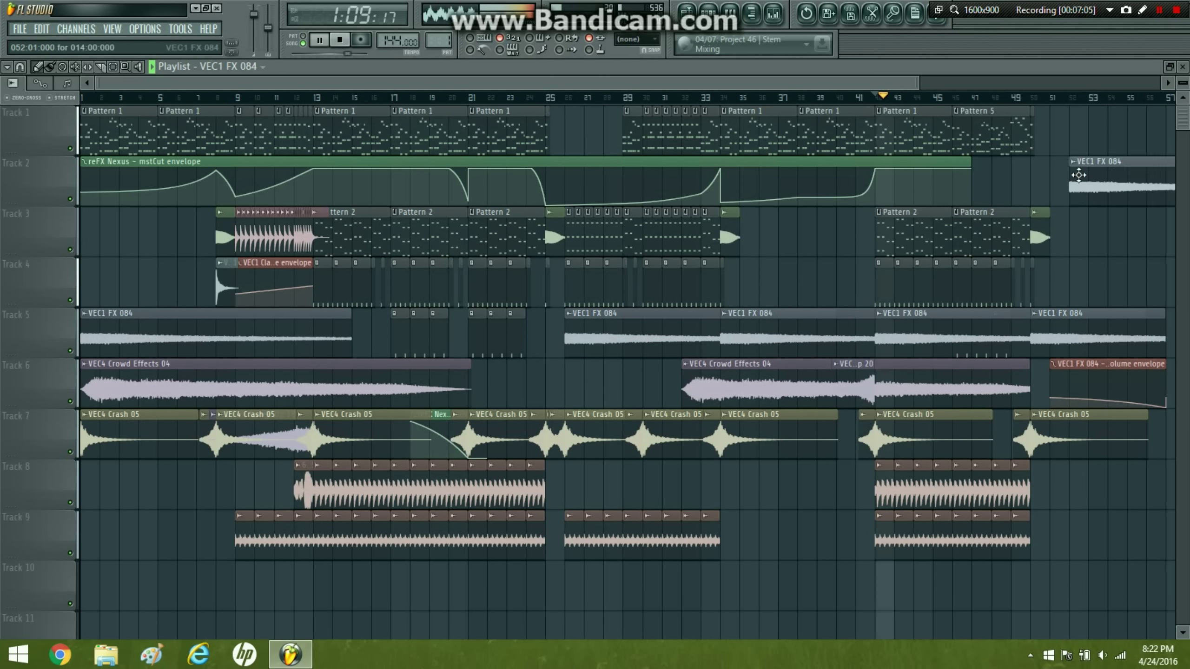
{"action": "left_click", "coordinate": [860, 98]}
{"action": "right_click", "coordinate": [1074, 163]}
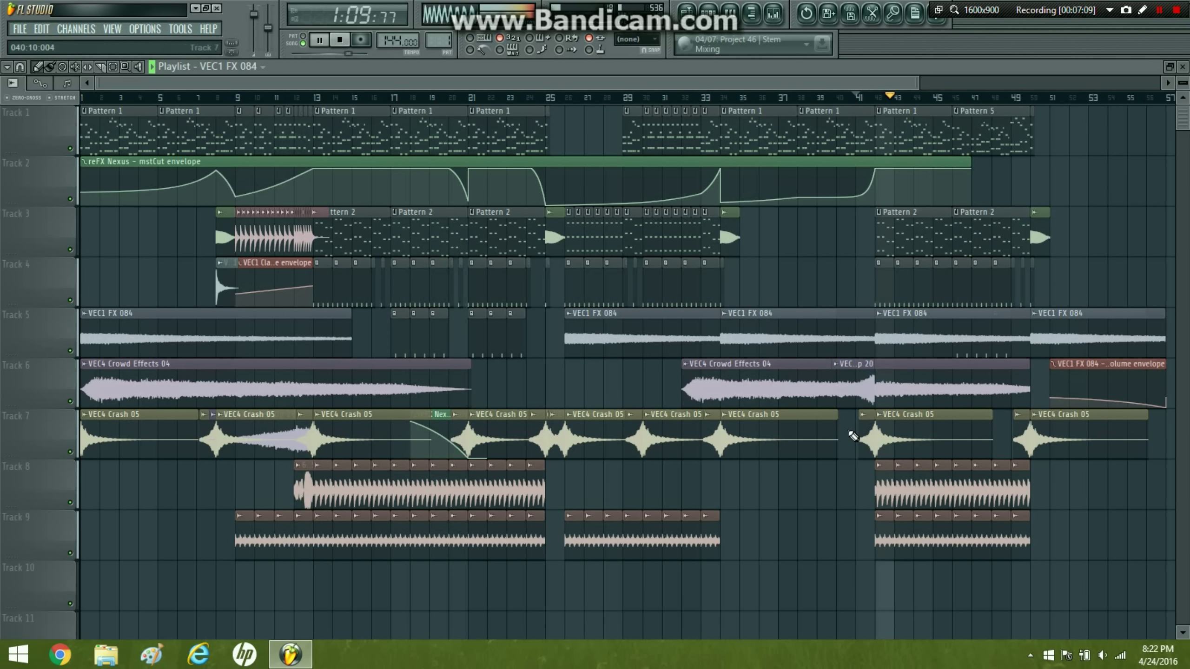
- Move the sweep clip before bar 42 up to Track 5 and add a VEC1 FX 084 clip at bar 13 on that track
{"action": "left_click_drag", "start_coordinate": [859, 396], "coordinate": [862, 347]}
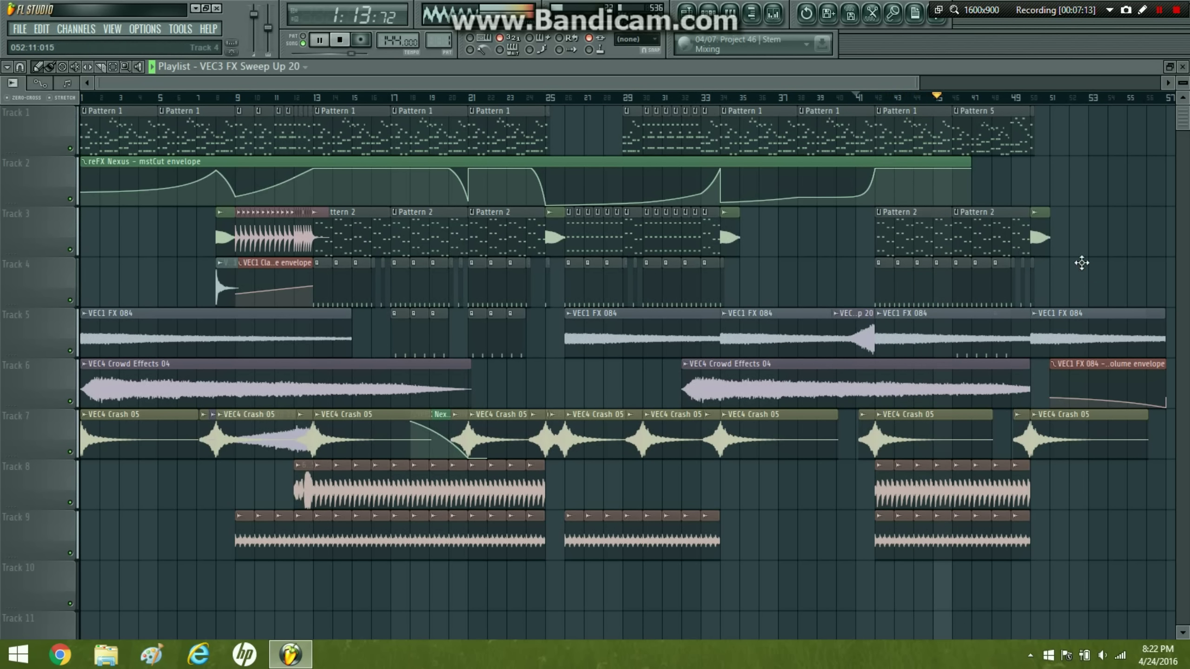
{"action": "left_click", "coordinate": [409, 330]}
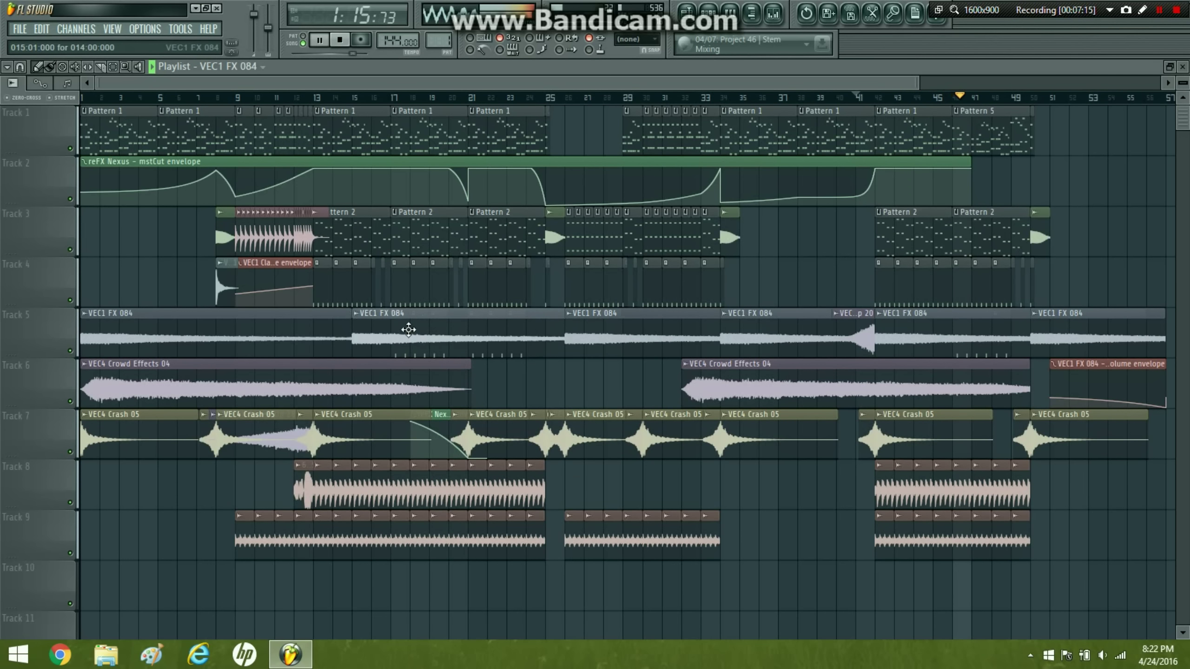
{"action": "left_click_drag", "start_coordinate": [408, 329], "coordinate": [374, 324]}
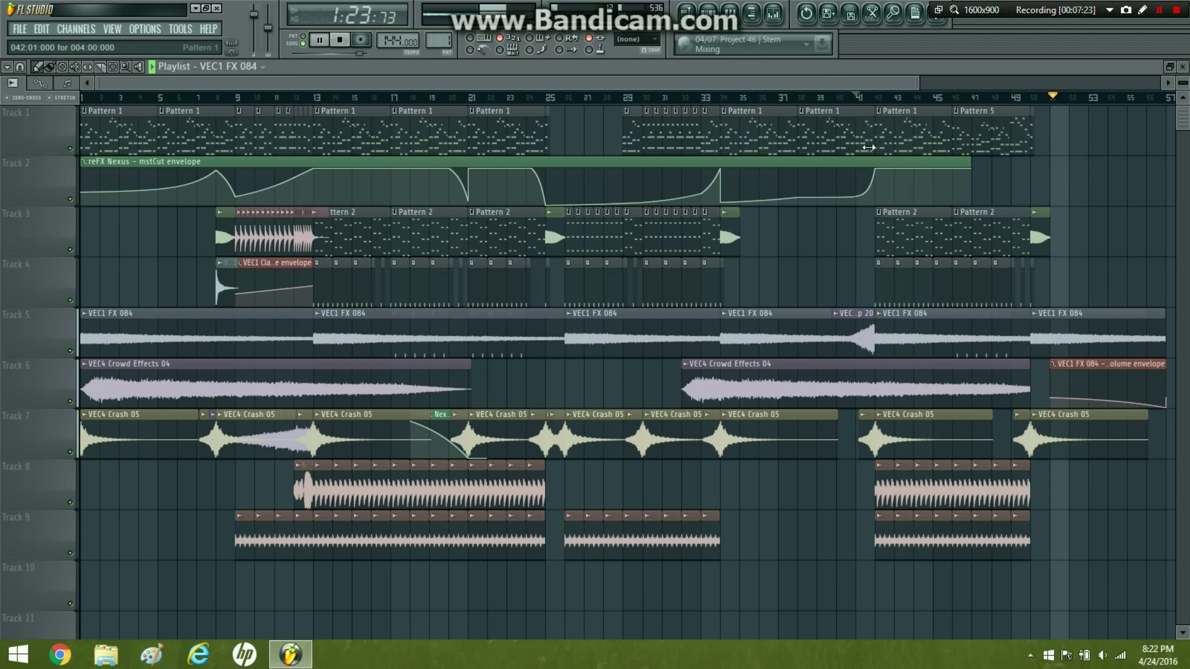
- Audition from bar 36, reshape the Track 2 mstCut envelope curve rising into bar 42, and replay from bar 40
{"action": "left_click", "coordinate": [758, 98]}
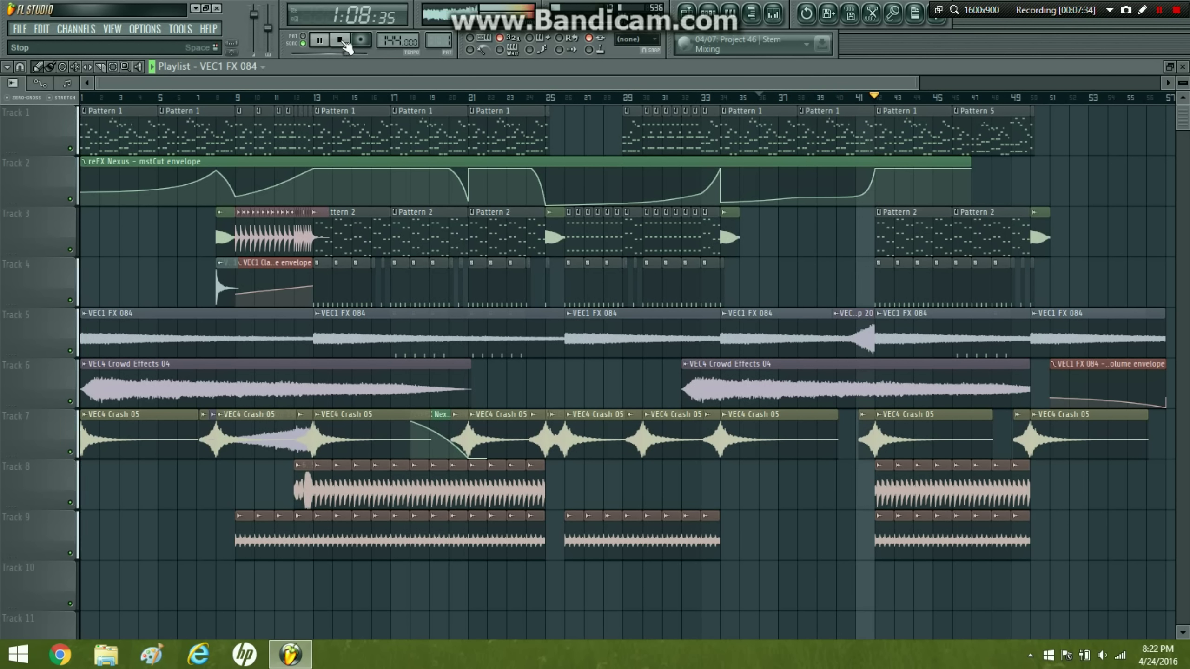
{"action": "left_click", "coordinate": [341, 41]}
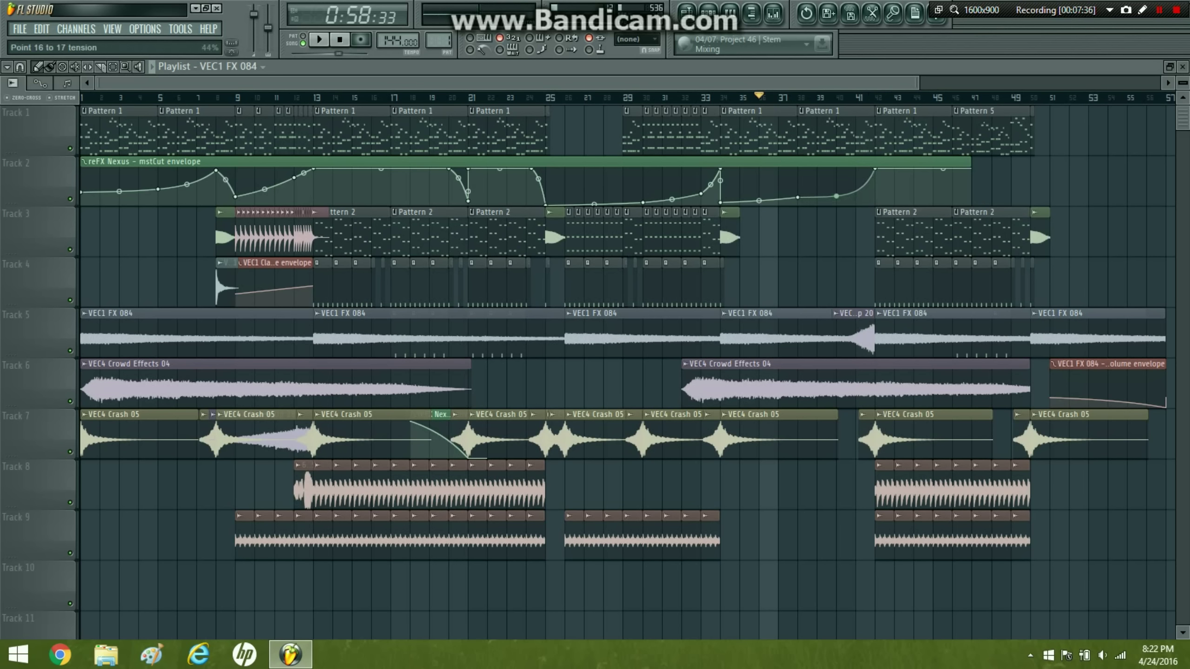
{"action": "left_click_drag", "start_coordinate": [836, 197], "coordinate": [836, 196]}
{"action": "left_click", "coordinate": [321, 41]}
{"action": "left_click", "coordinate": [839, 97]}
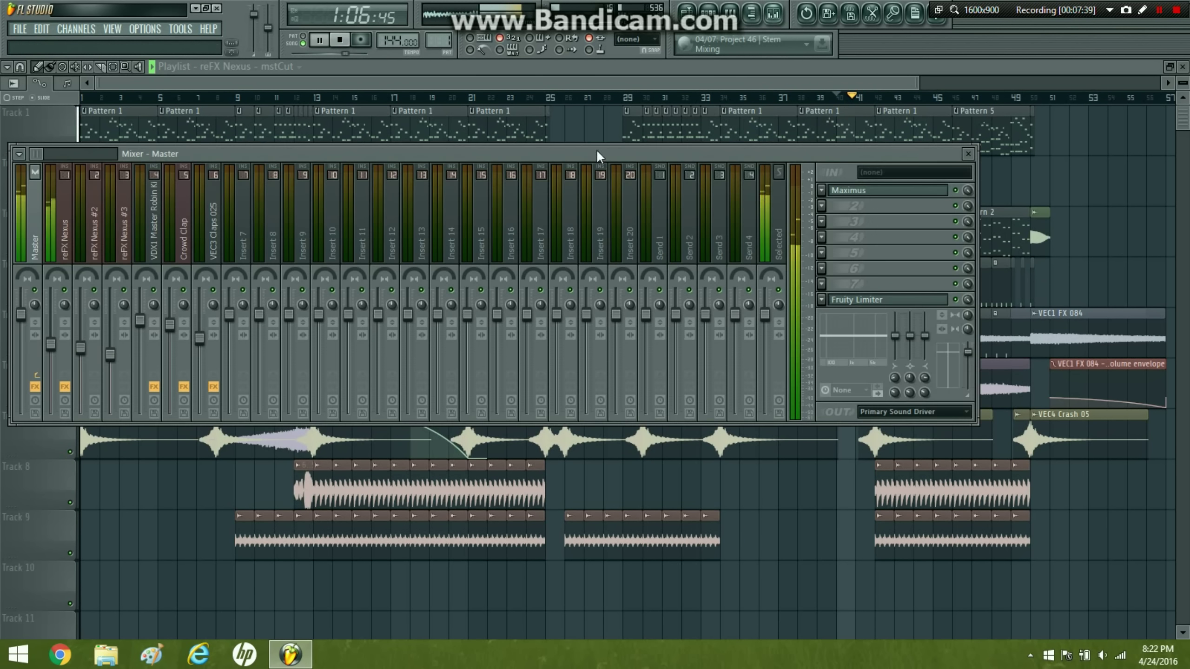
- Close the mixer, stop playback, and open the Vocals folder in the sample browser
{"action": "left_click", "coordinate": [774, 14]}
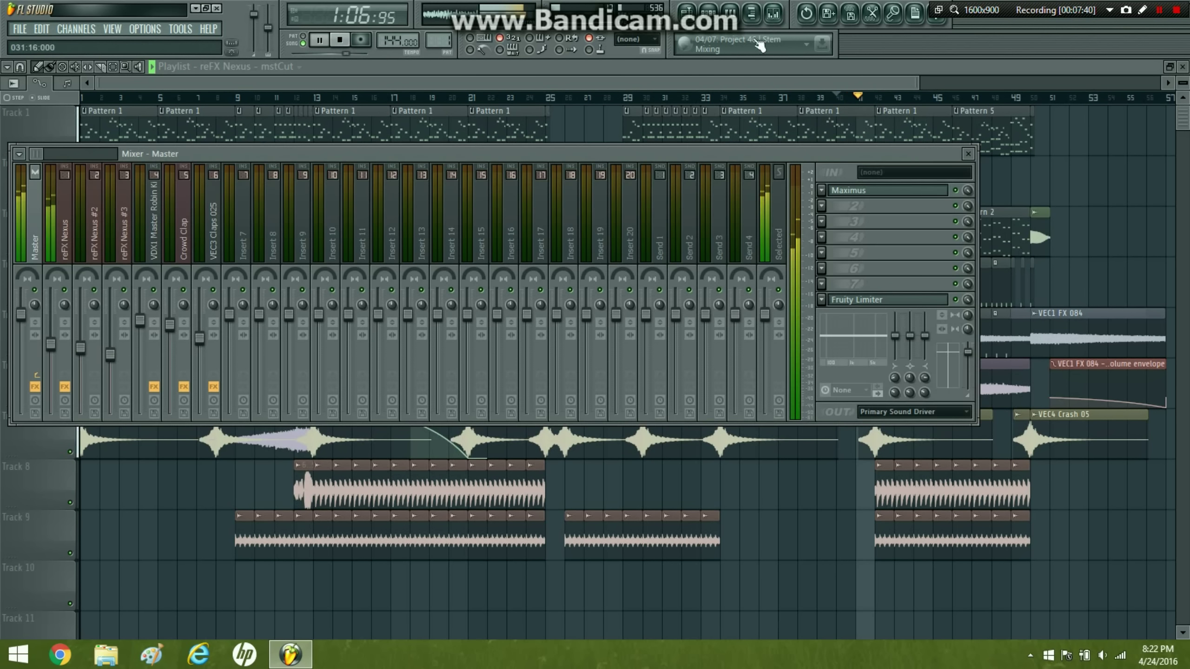
{"action": "left_click", "coordinate": [774, 14]}
{"action": "left_click", "coordinate": [751, 14]}
{"action": "key", "text": "space"}
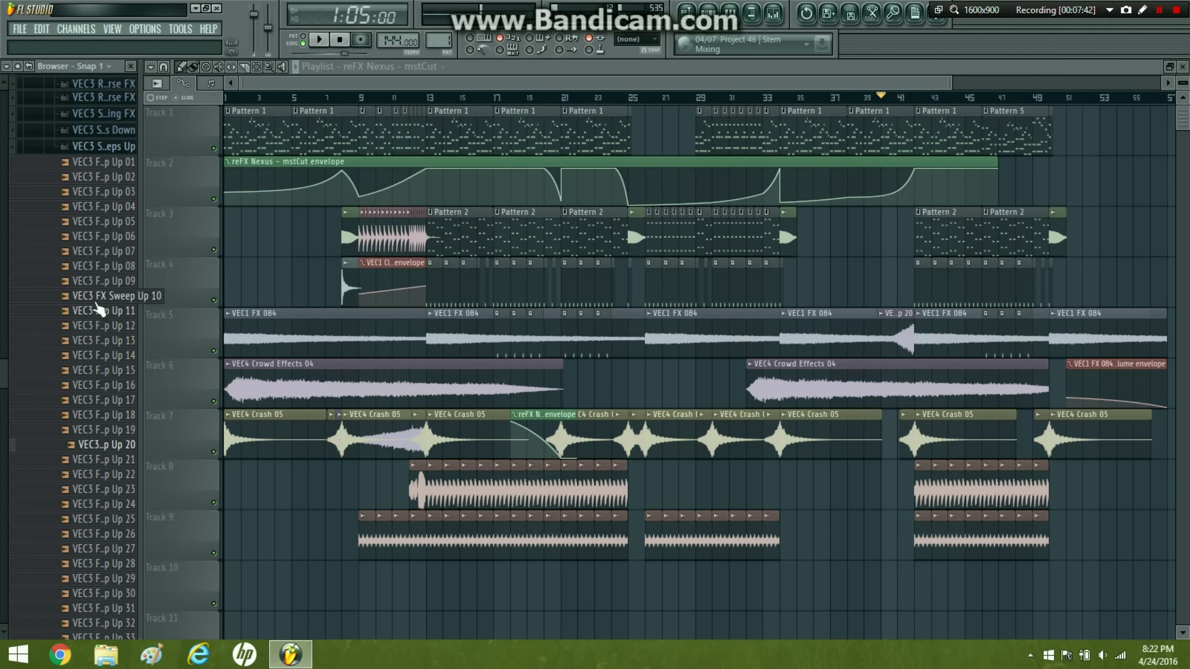
{"action": "scroll", "coordinate": [106, 290], "scroll_direction": "up", "scroll_amount": 3}
{"action": "left_click", "coordinate": [114, 275]}
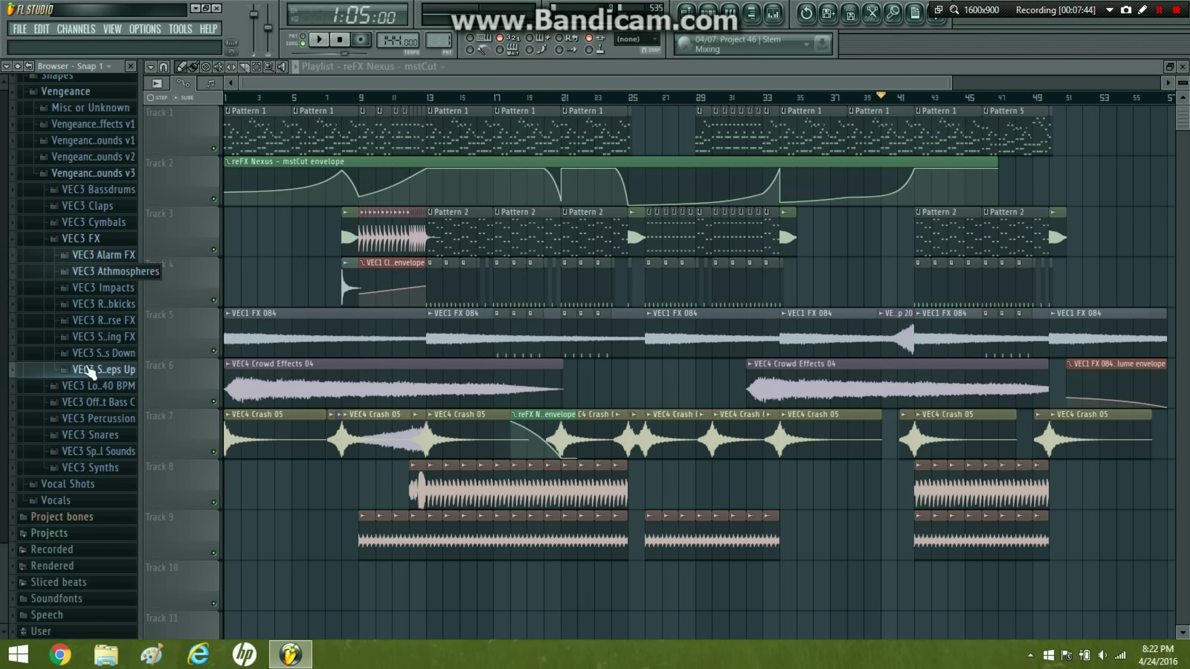
{"action": "left_click", "coordinate": [111, 500]}
- Audition vocal samples in the Vocals folder, including 38-S, 42-S, 44-S through 49-S, and 37-S
{"action": "scroll", "coordinate": [94, 487], "scroll_direction": "down", "scroll_amount": 5}
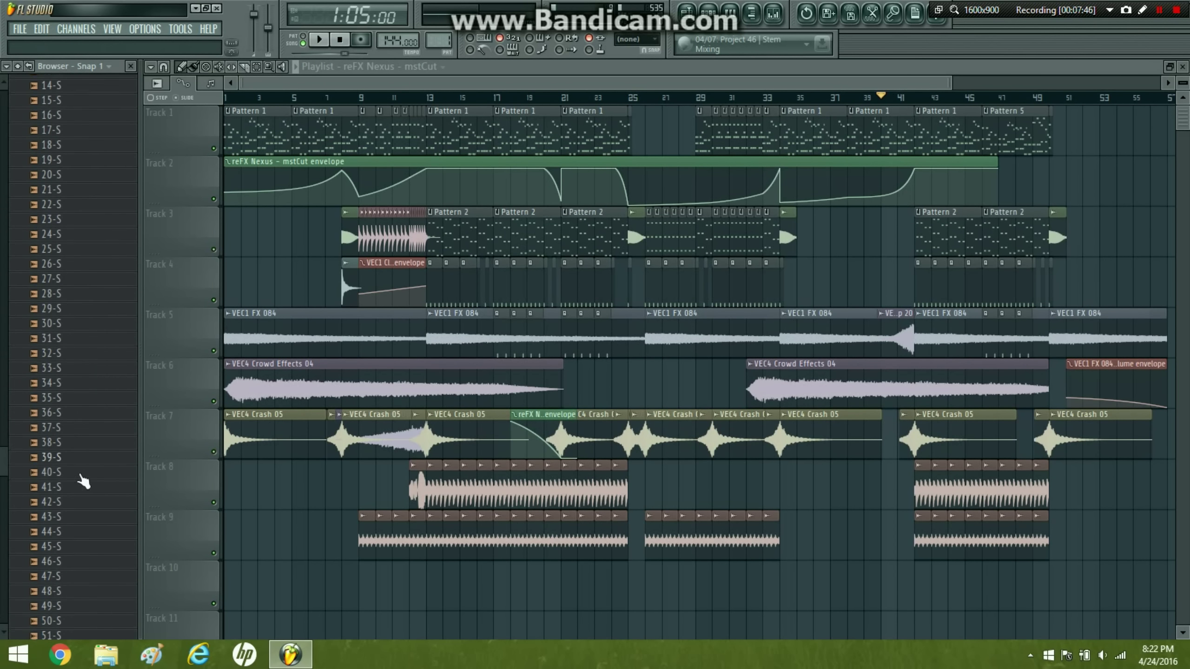
{"action": "scroll", "coordinate": [77, 479], "scroll_direction": "down", "scroll_amount": 3}
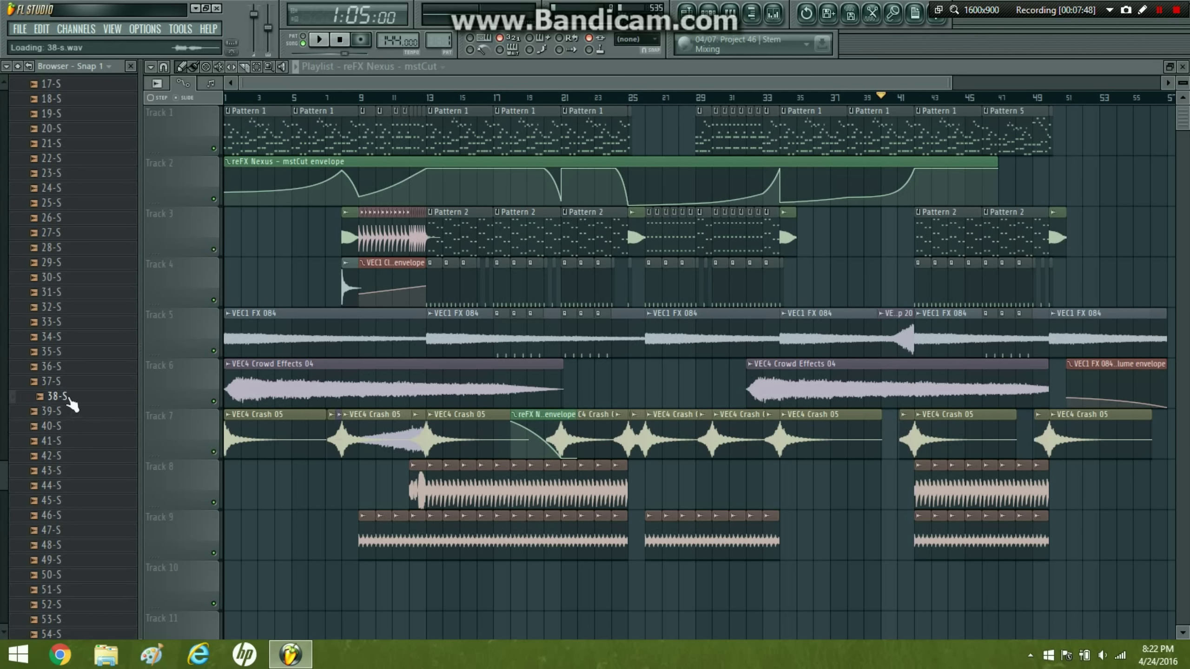
{"action": "key", "text": "space"}
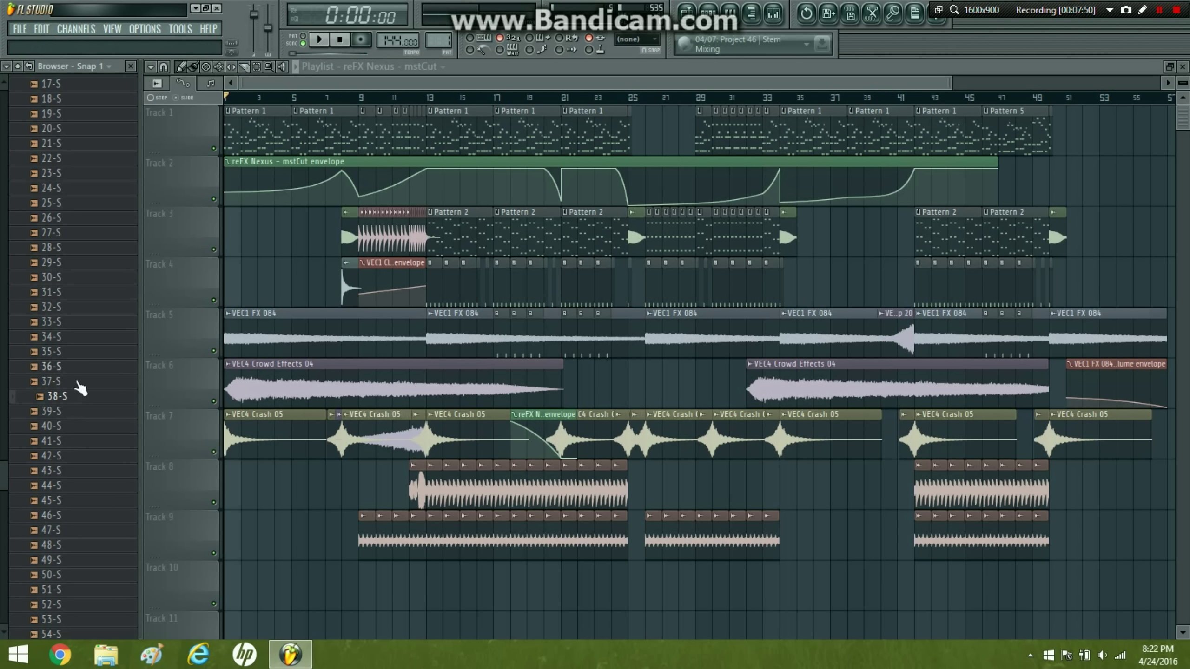
{"action": "left_click", "coordinate": [66, 456]}
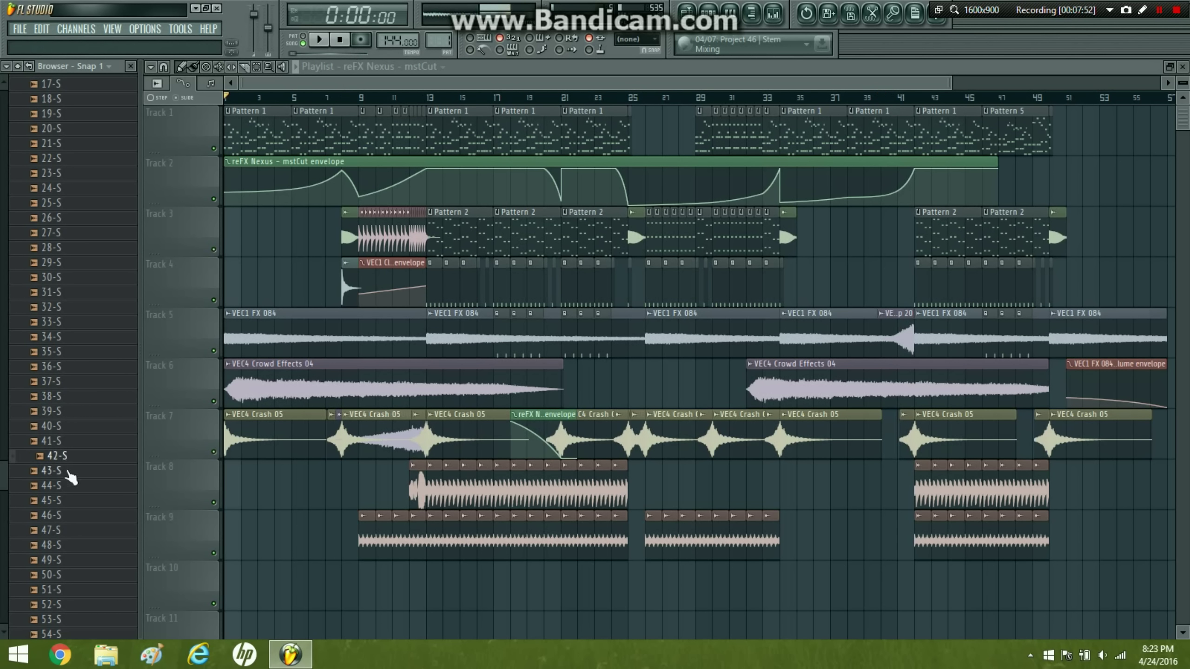
{"action": "left_click", "coordinate": [66, 486]}
{"action": "left_click", "coordinate": [65, 500]}
{"action": "left_click", "coordinate": [66, 515]}
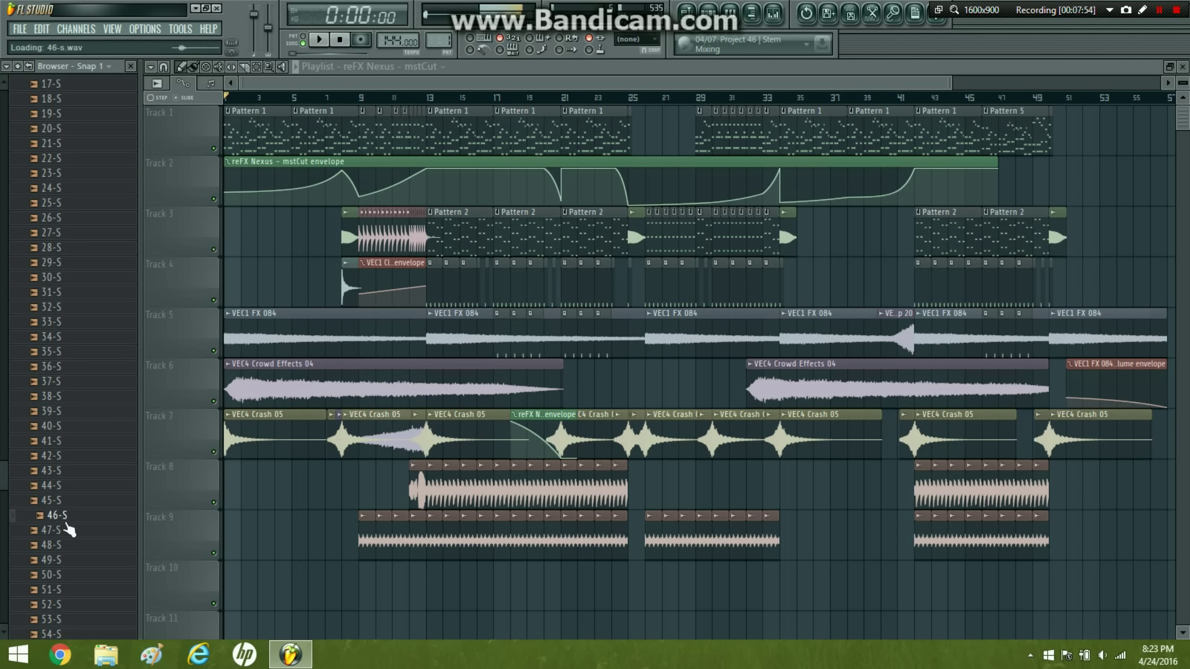
{"action": "left_click", "coordinate": [65, 530]}
{"action": "left_click", "coordinate": [66, 548]}
{"action": "left_click", "coordinate": [67, 559]}
{"action": "left_click", "coordinate": [57, 382]}
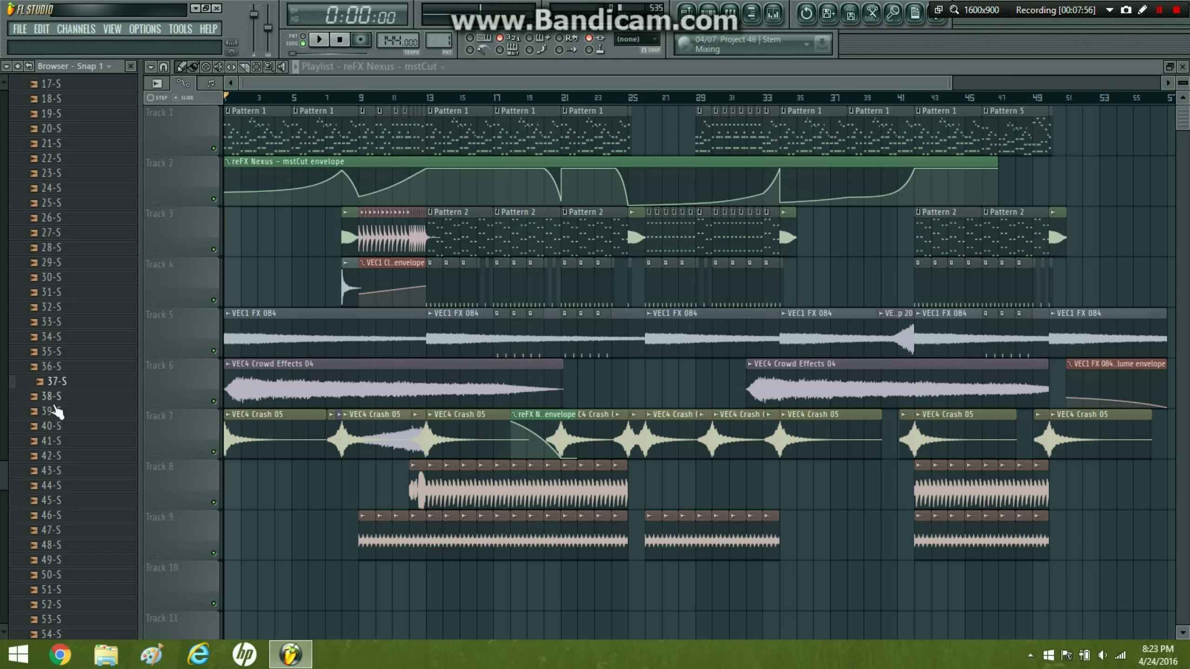
- Audition vocal samples 30-S to 39-S in the Vocals folder, settling on 39-S
{"action": "left_click", "coordinate": [56, 397]}
{"action": "left_click", "coordinate": [54, 365]}
{"action": "left_click", "coordinate": [52, 340]}
{"action": "left_click", "coordinate": [55, 324]}
{"action": "left_click", "coordinate": [65, 369]}
{"action": "left_click", "coordinate": [64, 356]}
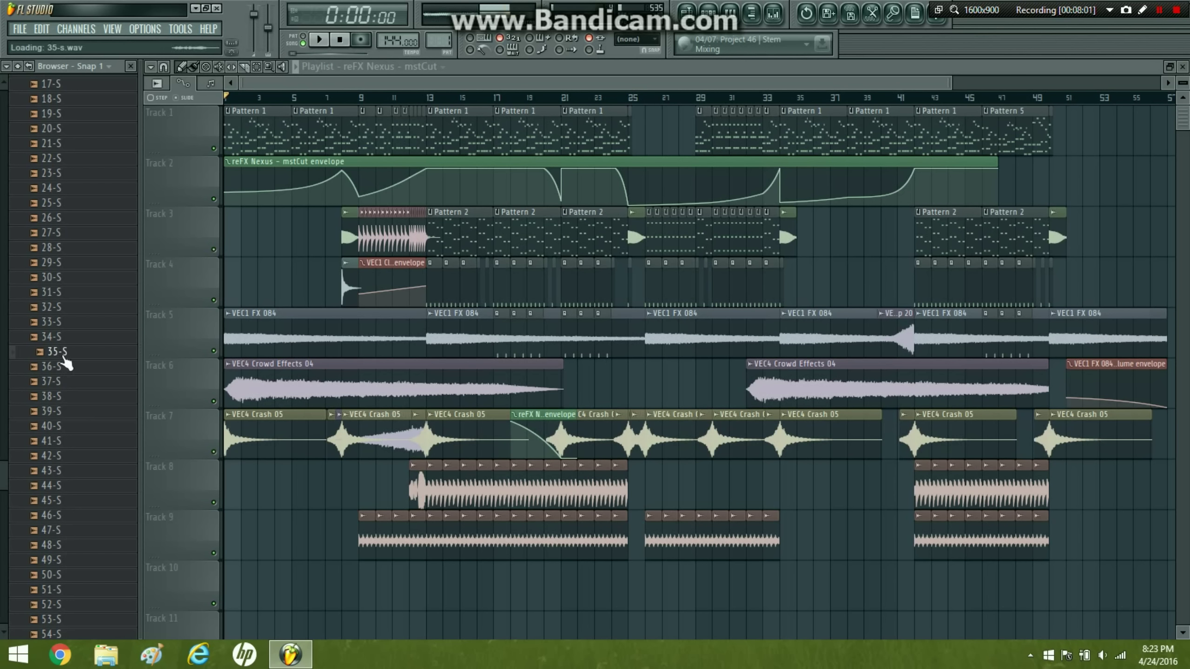
{"action": "left_click", "coordinate": [58, 322]}
{"action": "left_click", "coordinate": [59, 308]}
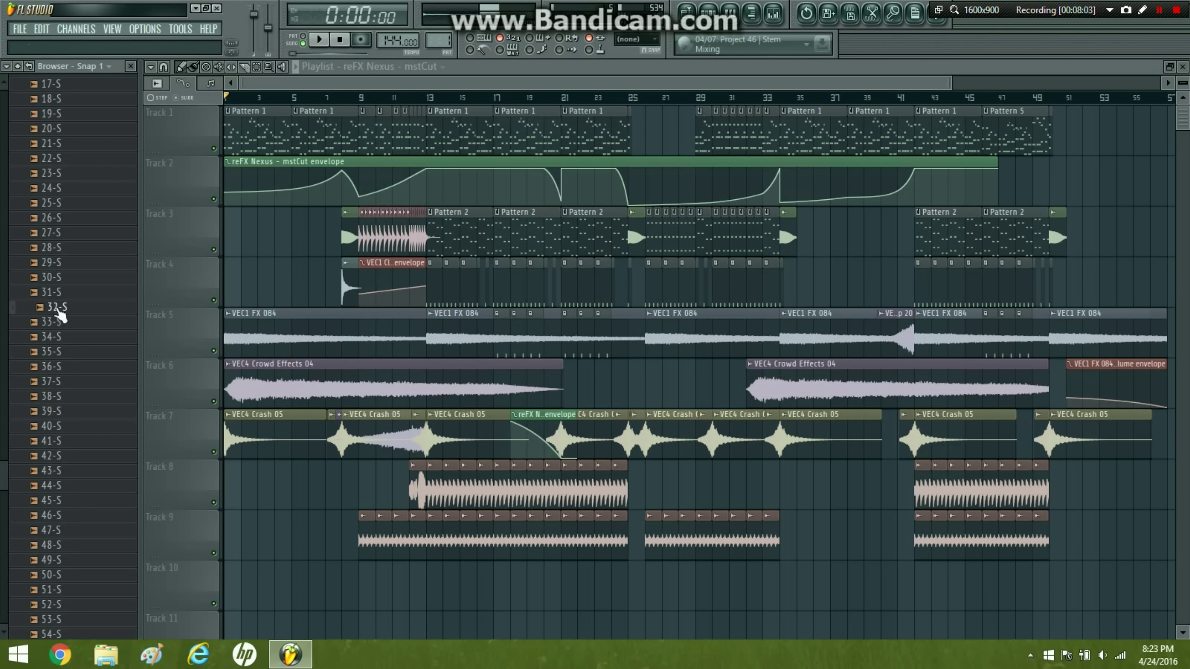
{"action": "left_click", "coordinate": [53, 278]}
{"action": "left_click", "coordinate": [65, 411]}
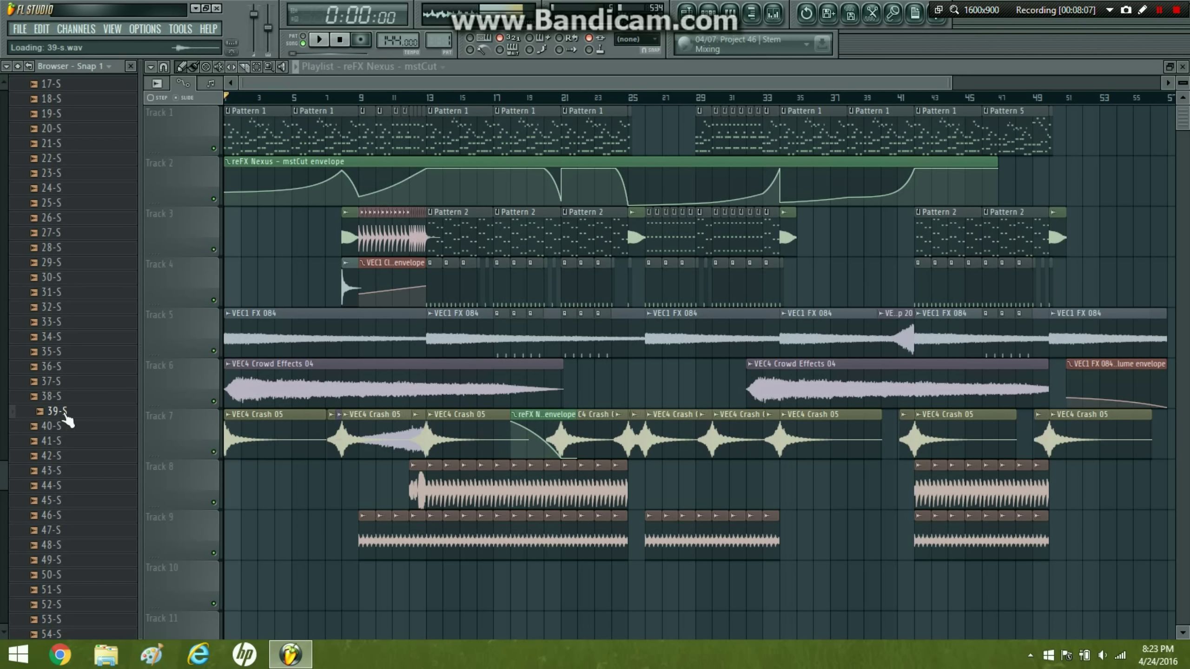
- Place the 39-S vocal sample on Track 3 at bar 41 and close the sample browser
{"action": "left_click_drag", "start_coordinate": [68, 413], "coordinate": [899, 234]}
{"action": "left_click", "coordinate": [131, 66]}
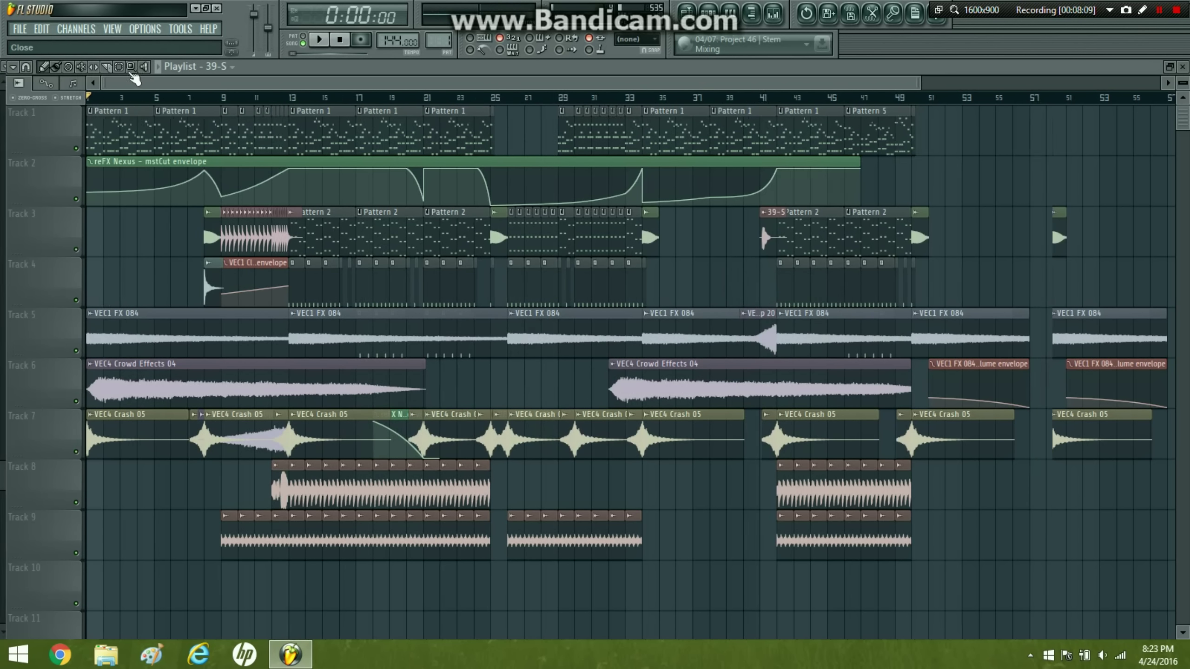
{"action": "left_click", "coordinate": [126, 67]}
- Turn playlist snapping off and shift the 39-S clip later within bar 41 so its vocal hits just before bar 42
{"action": "left_click_drag", "start_coordinate": [724, 456], "coordinate": [1043, 7]}
{"action": "left_click_drag", "start_coordinate": [475, 447], "coordinate": [506, 326]}
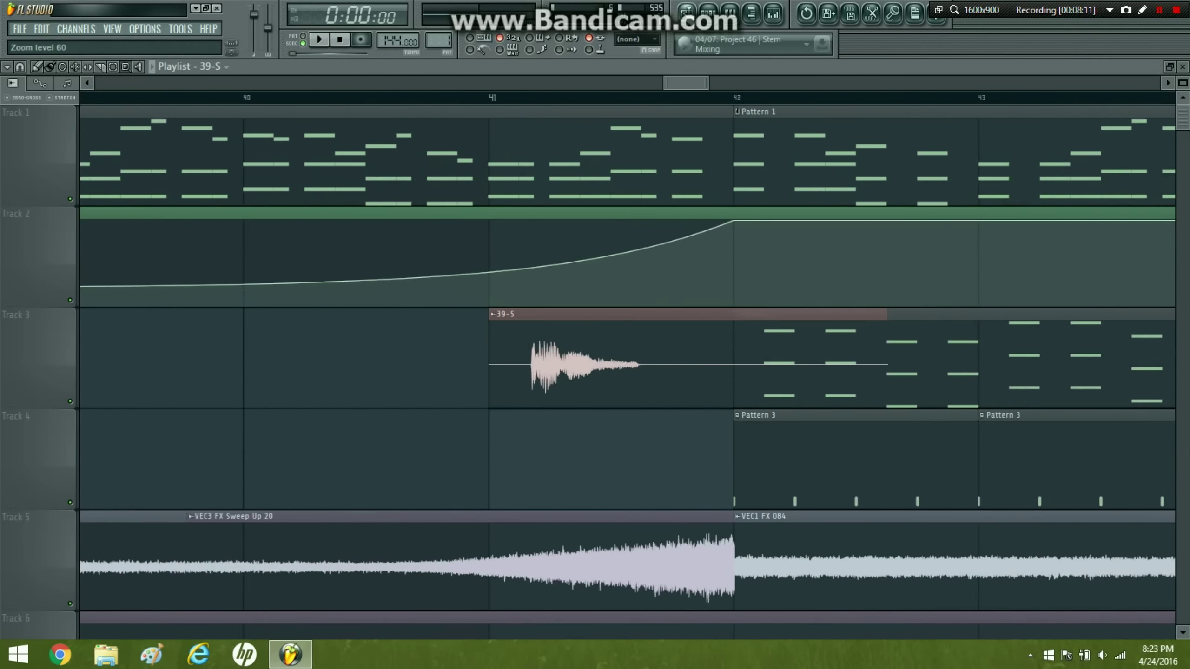
{"action": "left_click", "coordinate": [20, 67]}
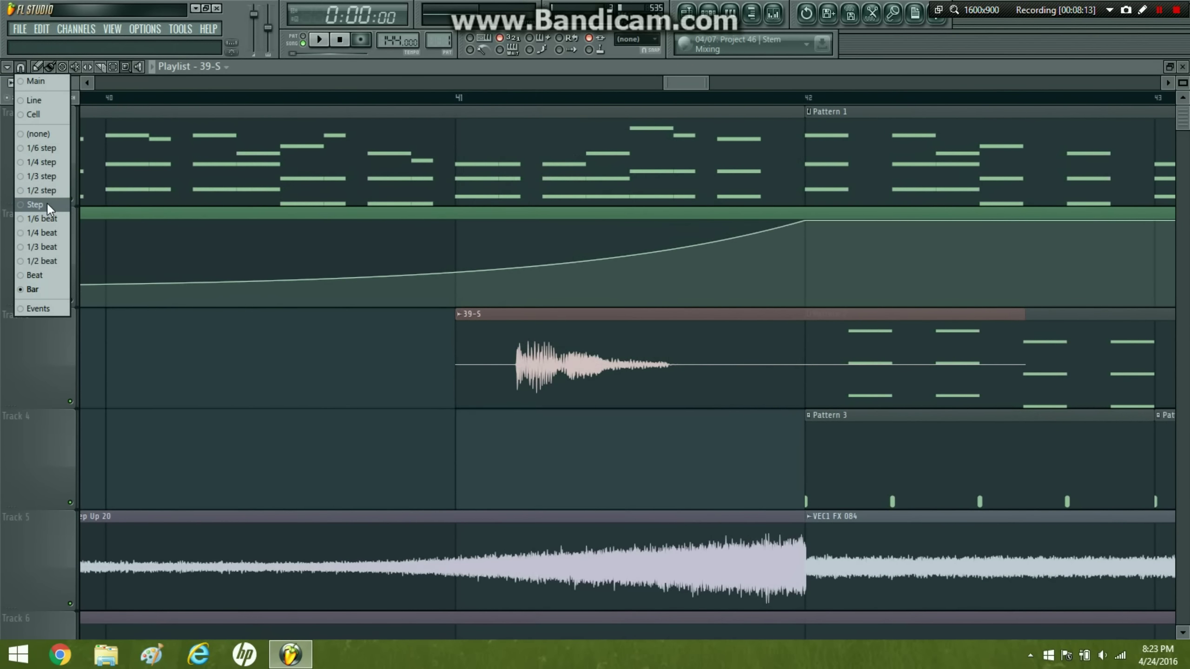
{"action": "left_click", "coordinate": [39, 134]}
{"action": "left_click", "coordinate": [37, 66]}
{"action": "mouse_move", "coordinate": [521, 361]}
{"action": "left_mouse_down"}
{"action": "mouse_move", "coordinate": [728, 368]}
{"action": "mouse_move", "coordinate": [653, 361]}
{"action": "mouse_move", "coordinate": [722, 365]}
{"action": "mouse_move", "coordinate": [712, 364]}
{"action": "left_mouse_up"}
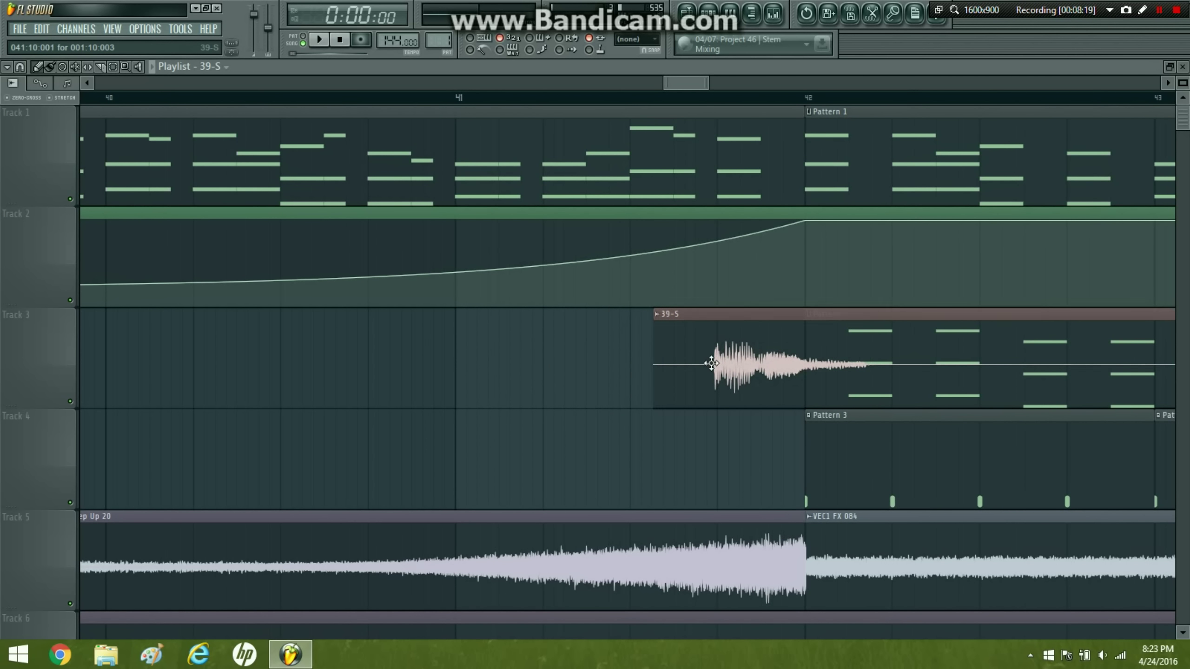
- Play the lead-in to bar 42 and lower the 39-S channel volume to about 51%
{"action": "double_click", "coordinate": [711, 364]}
{"action": "left_click", "coordinate": [379, 98]}
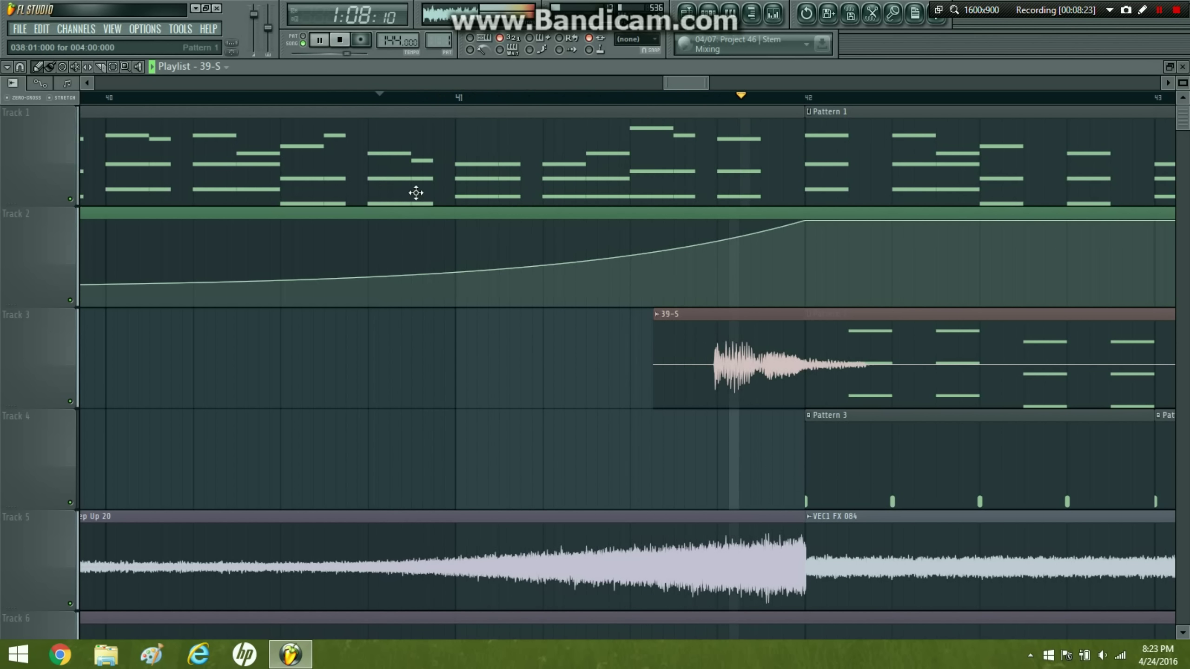
{"action": "double_click", "coordinate": [712, 341]}
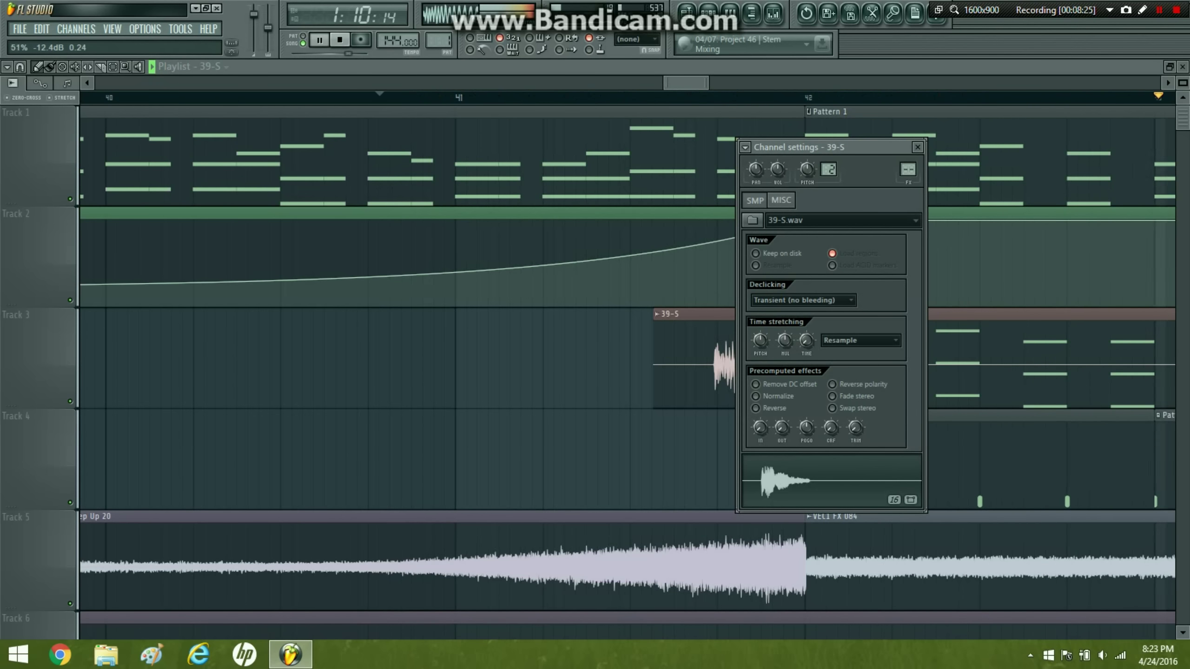
{"action": "left_click", "coordinate": [340, 97]}
- Set playlist snapping back to Bar, reopen the 39-S channel settings, and replay from bar 41
{"action": "left_click", "coordinate": [20, 68]}
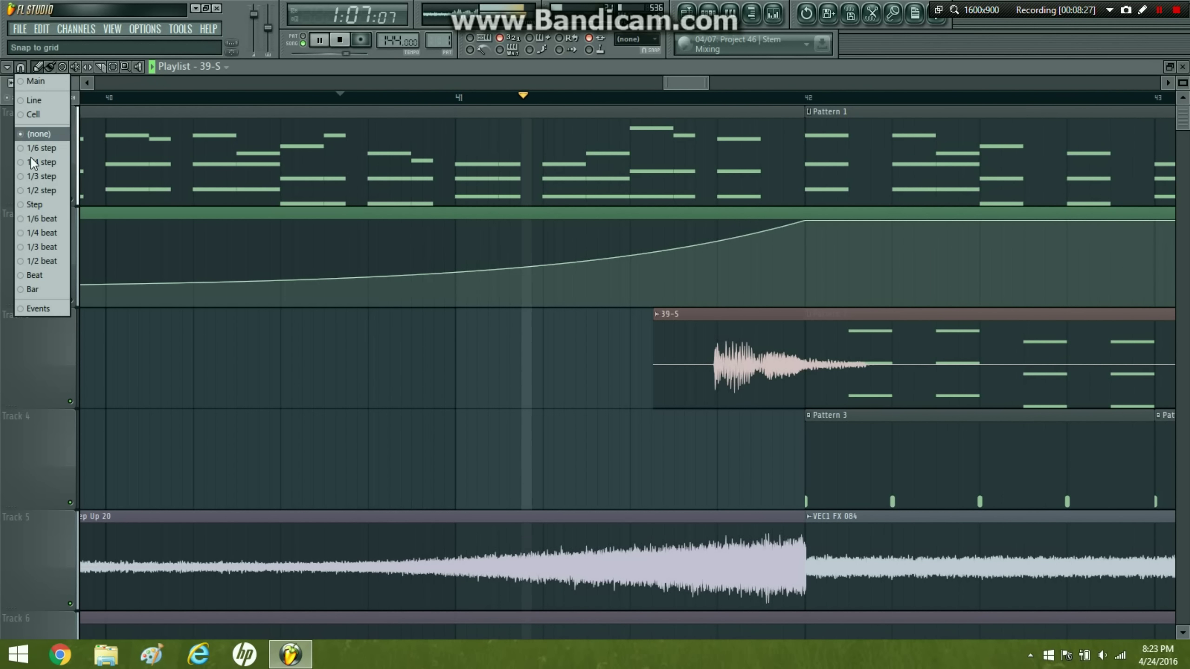
{"action": "left_click", "coordinate": [39, 287]}
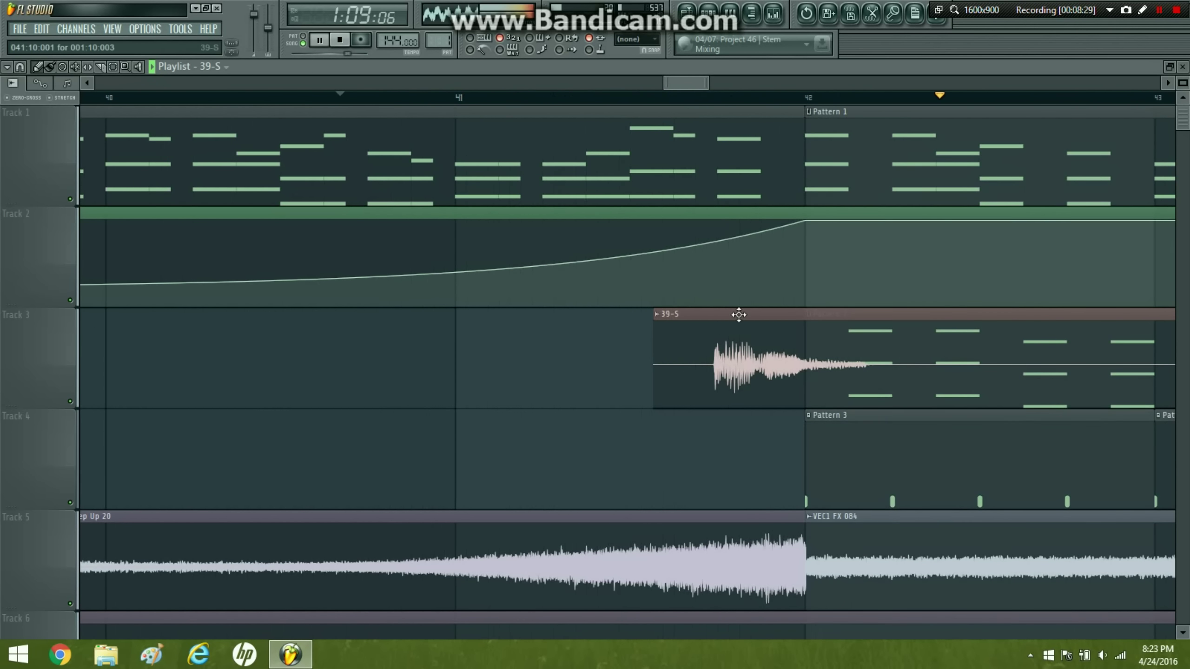
{"action": "double_click", "coordinate": [735, 315]}
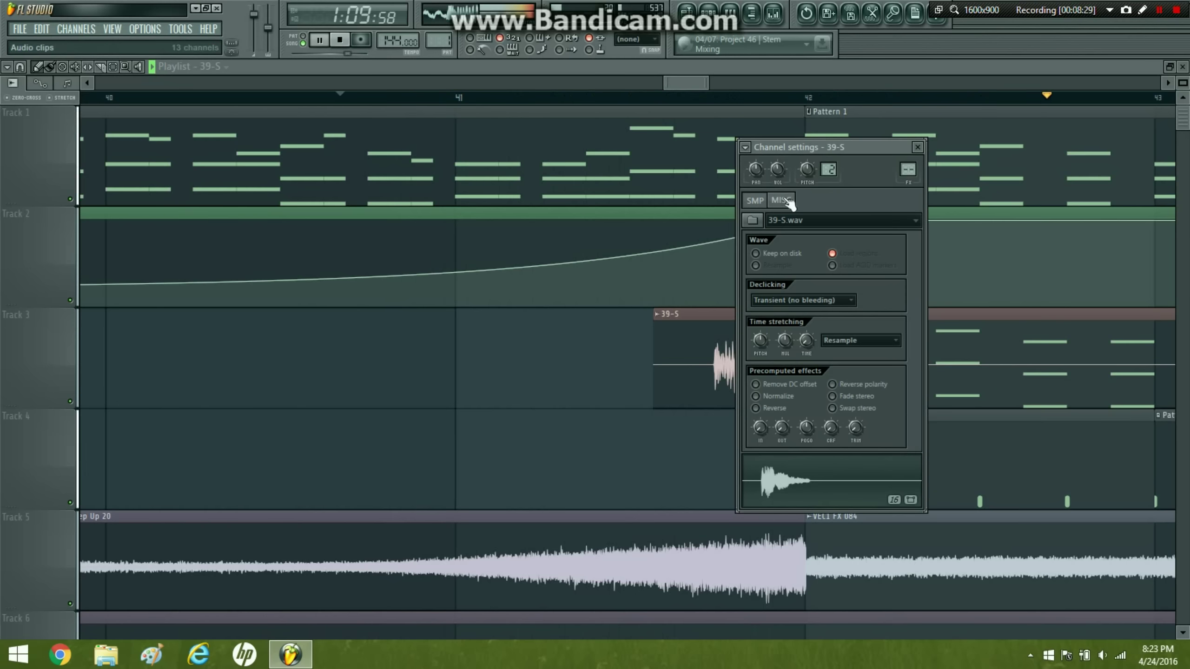
{"action": "left_click", "coordinate": [404, 99]}
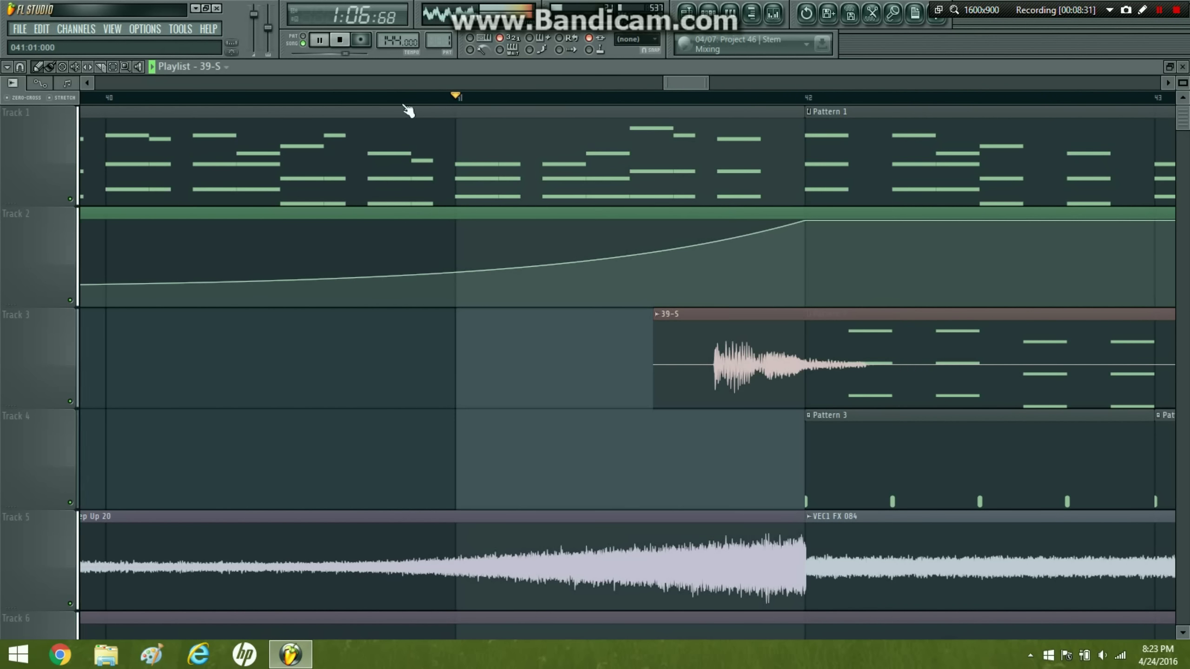
- View the whole arrangement and audition the 39-S vocal in context, replaying from bar 40 and from bar 33
{"action": "left_click", "coordinate": [125, 68]}
{"action": "right_click", "coordinate": [213, 194]}
{"action": "left_click", "coordinate": [20, 69]}
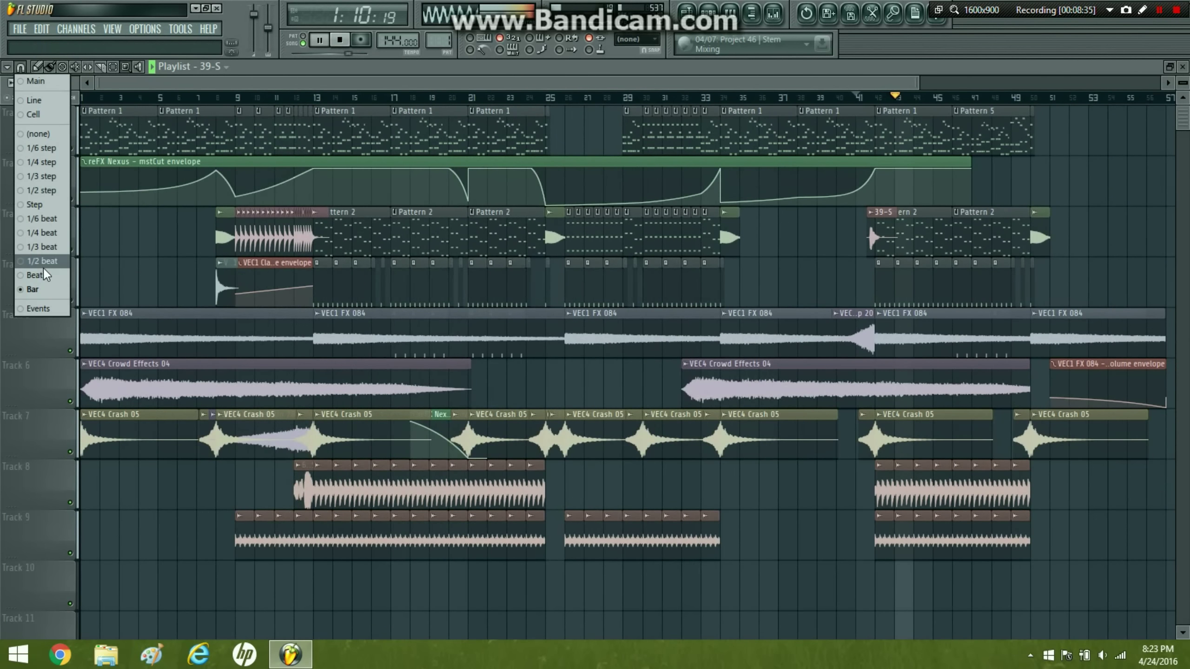
{"action": "left_click", "coordinate": [42, 290]}
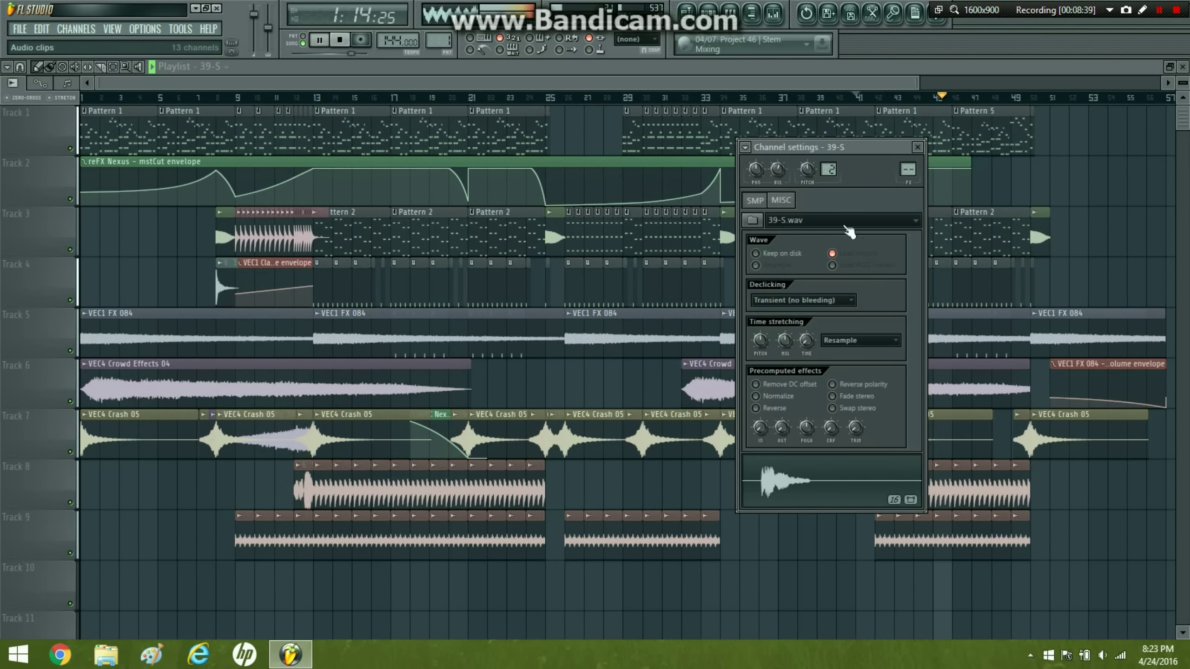
{"action": "left_click", "coordinate": [880, 212]}
{"action": "left_click", "coordinate": [838, 90]}
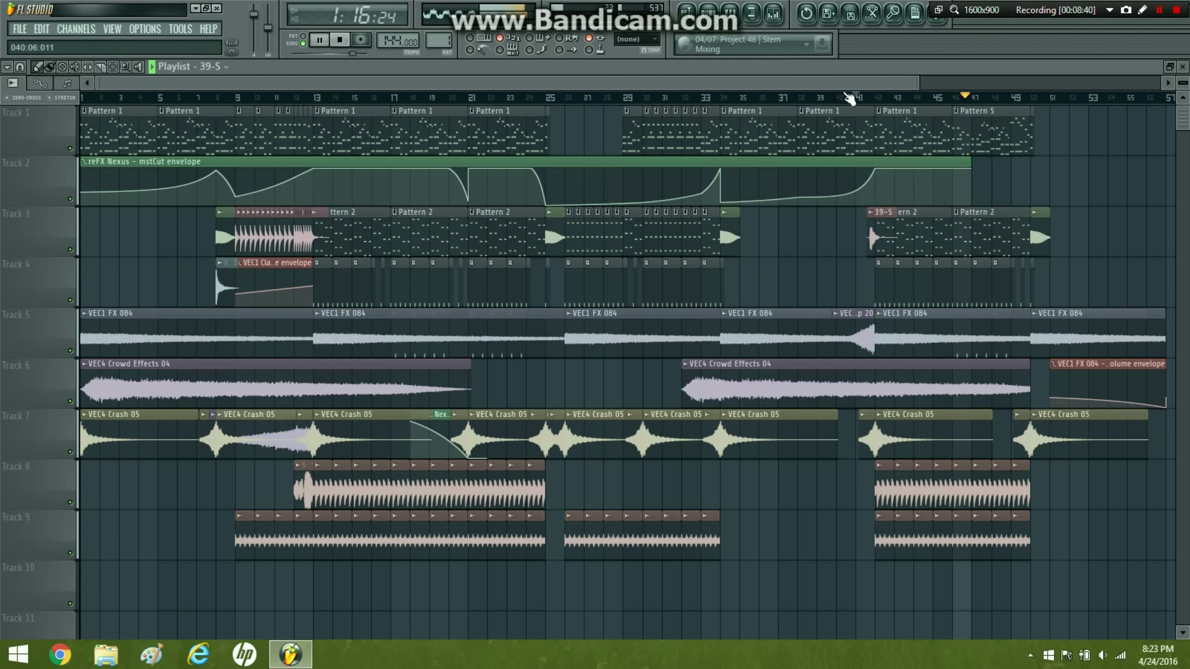
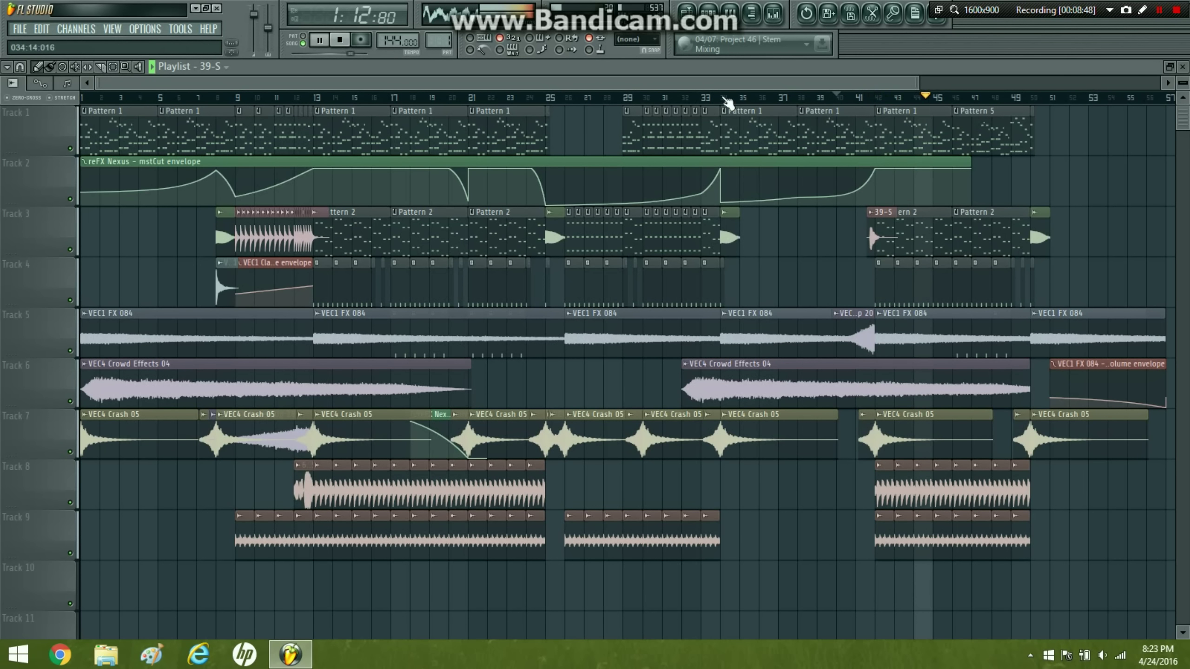
{"action": "left_click", "coordinate": [715, 100]}
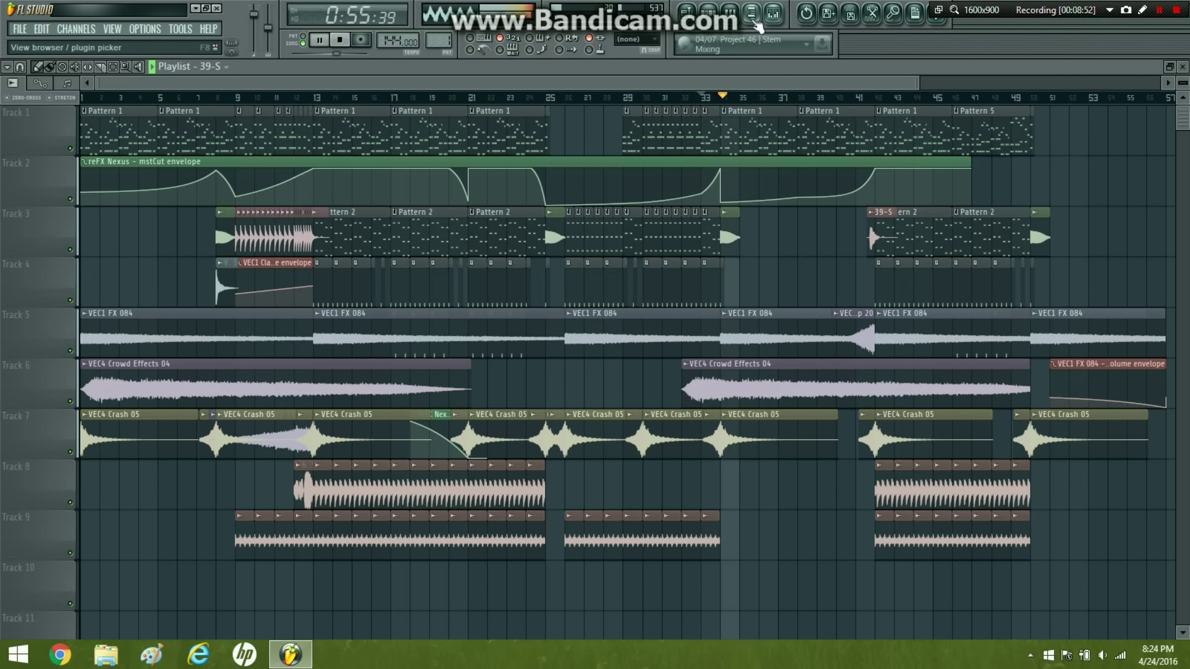
- Reopen the sample browser and expand the Misc or Unknown folder inside Vengeance
{"action": "left_click", "coordinate": [753, 14]}
{"action": "scroll", "coordinate": [36, 233], "scroll_direction": "up", "scroll_amount": 7}
{"action": "scroll", "coordinate": [87, 284], "scroll_direction": "up", "scroll_amount": 8}
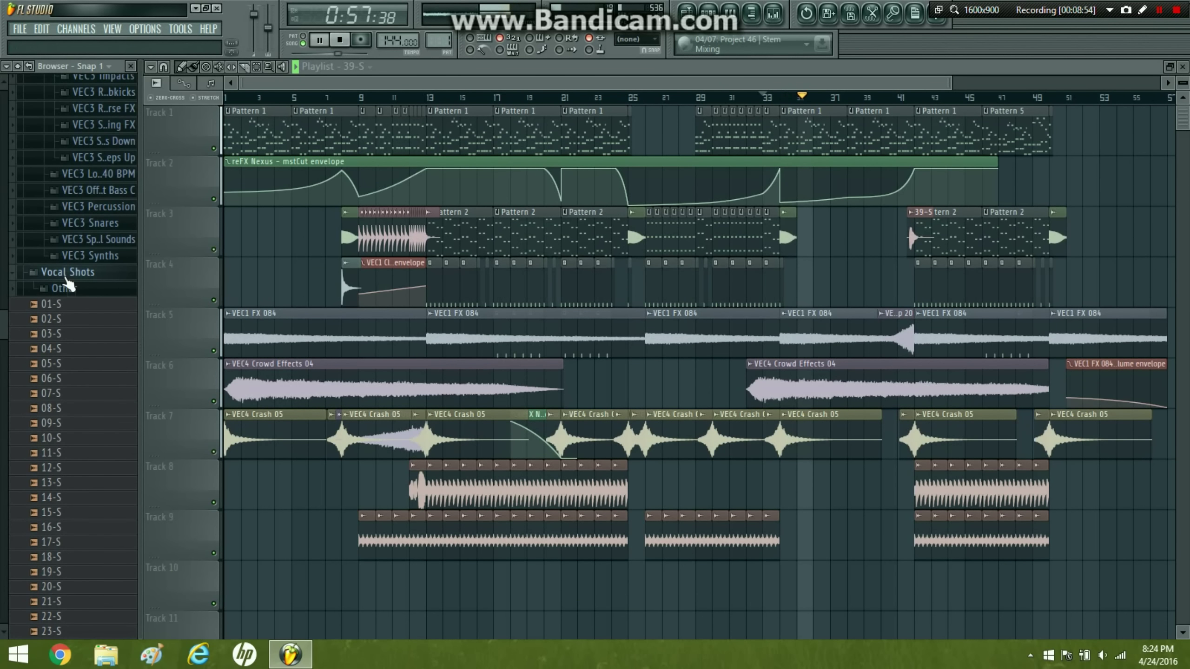
{"action": "scroll", "coordinate": [99, 183], "scroll_direction": "up", "scroll_amount": 5}
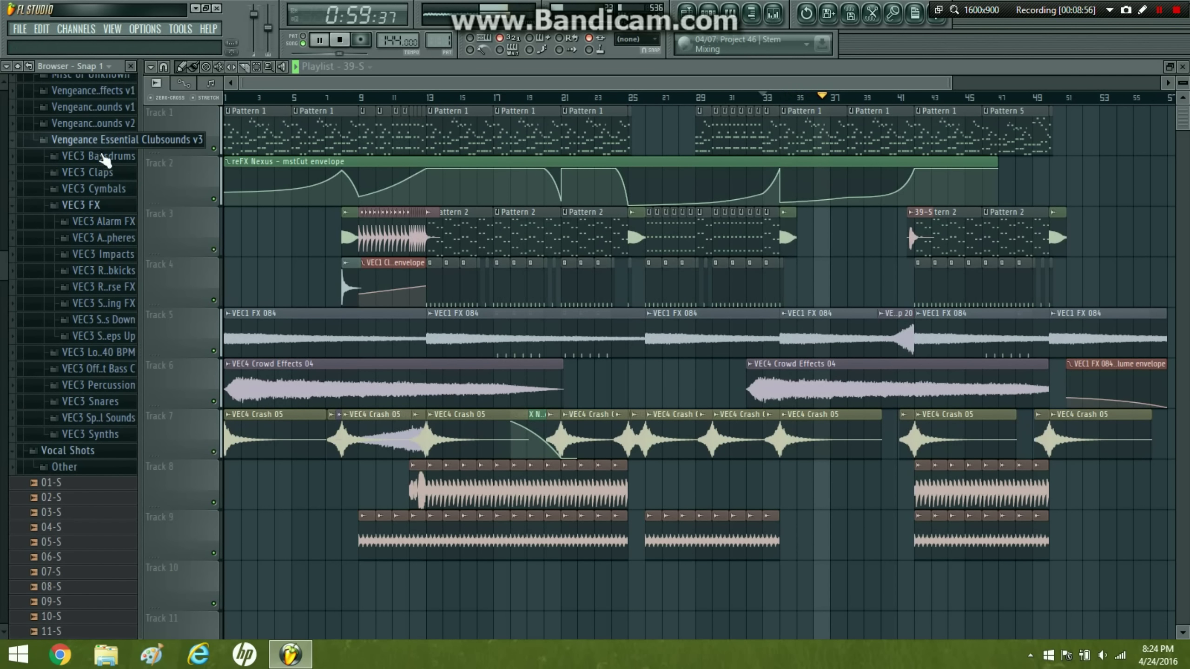
{"action": "left_click", "coordinate": [92, 163]}
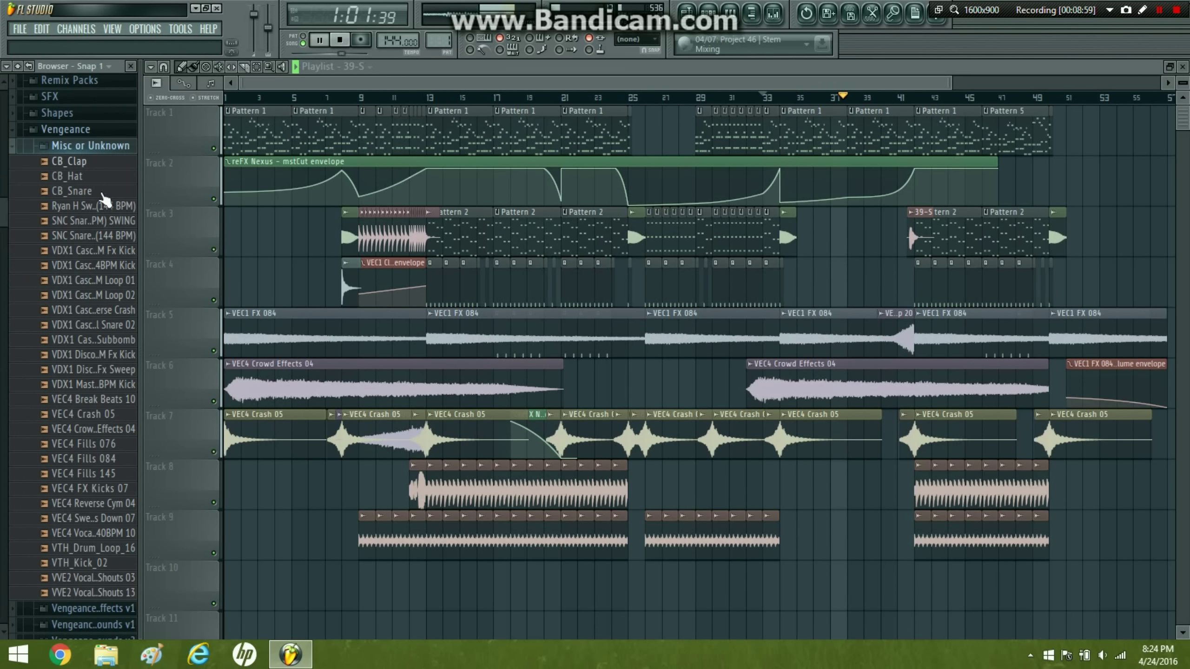
{"action": "scroll", "coordinate": [93, 235], "scroll_direction": "down", "scroll_amount": 10}
- Stop playback, place VEC4 Sweeps Down 07 on Track 4 at bar 37, and close the browser
{"action": "left_click", "coordinate": [359, 41]}
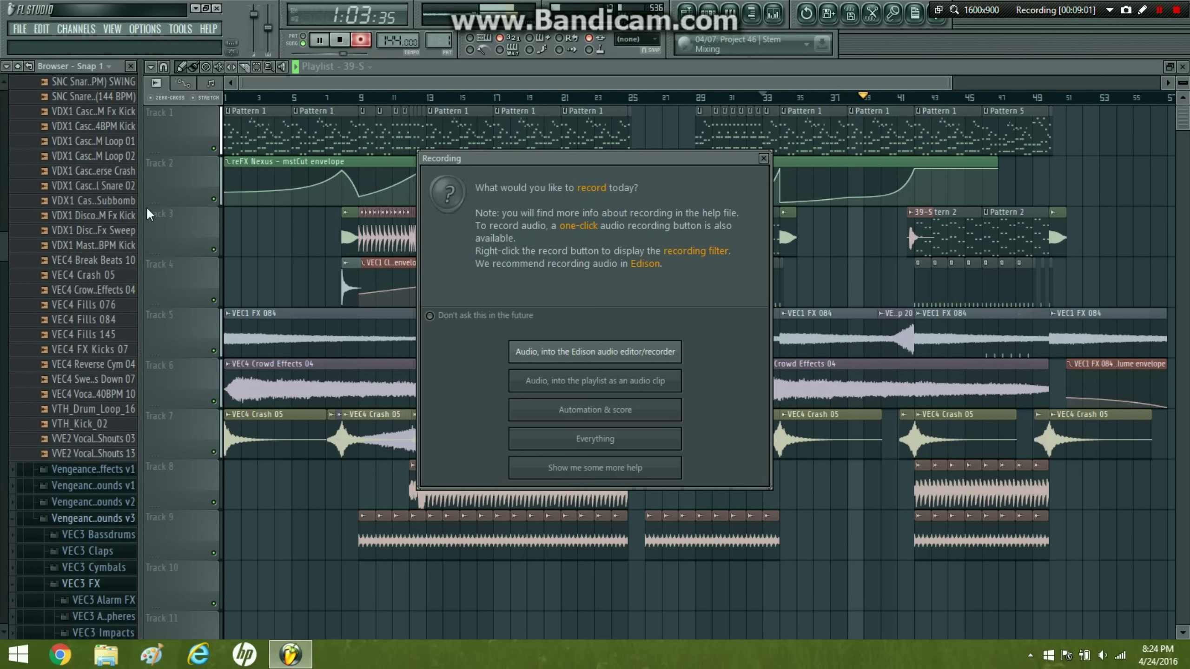
{"action": "left_click", "coordinate": [764, 160]}
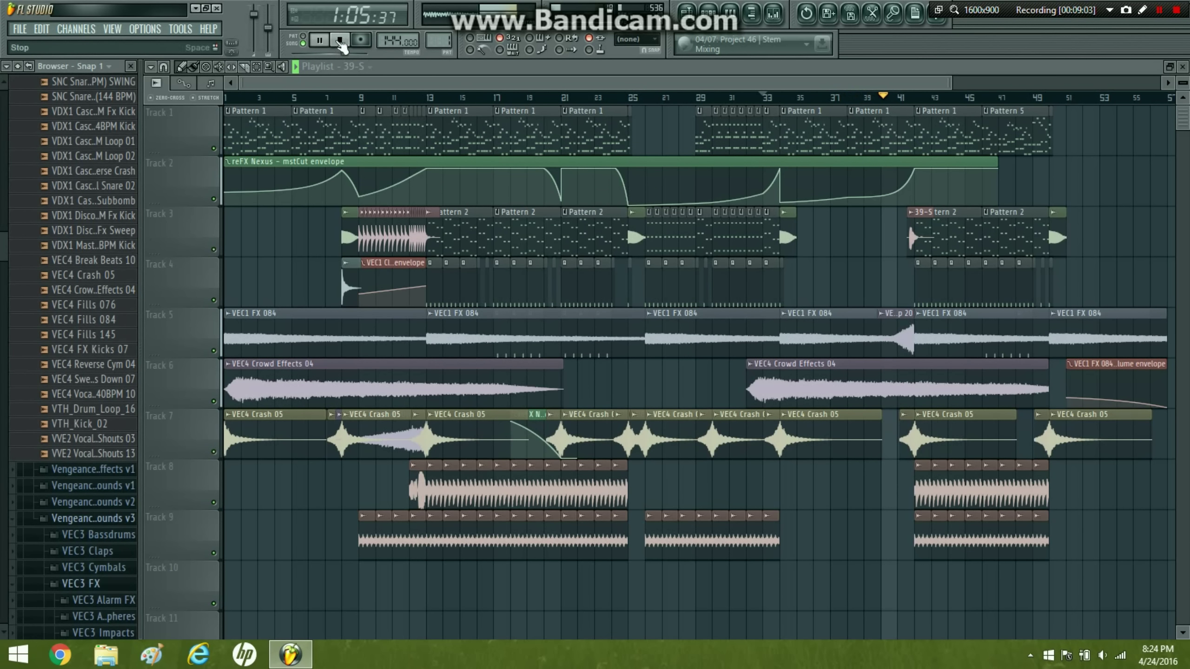
{"action": "left_click", "coordinate": [340, 39]}
{"action": "left_click_drag", "start_coordinate": [107, 379], "coordinate": [833, 280]}
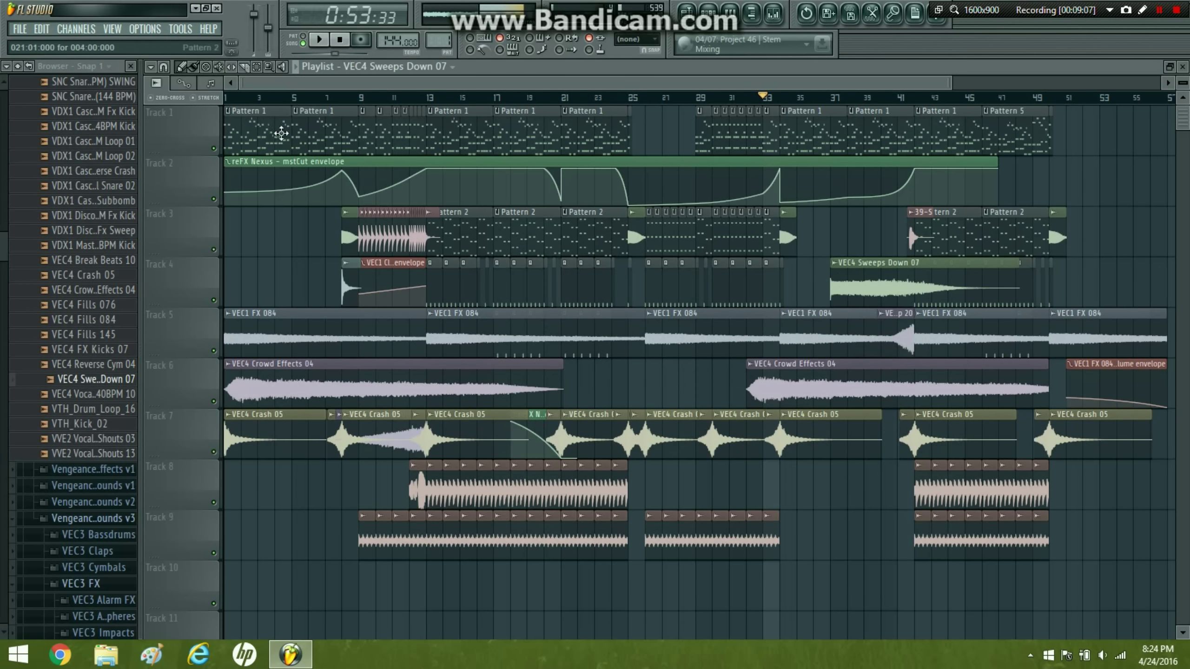
{"action": "left_click", "coordinate": [131, 67]}
- Reverse the VEC4 Sweeps Down 07 sample in its channel settings and close them
{"action": "double_click", "coordinate": [840, 282]}
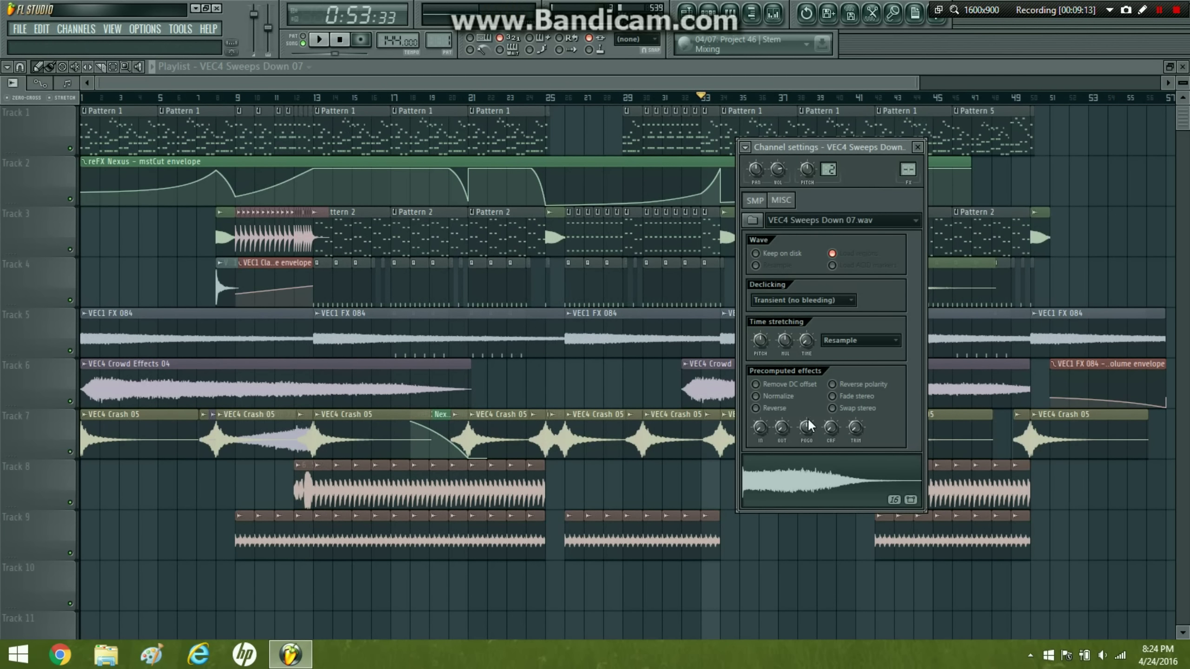
{"action": "left_click", "coordinate": [758, 408]}
{"action": "left_click", "coordinate": [917, 148]}
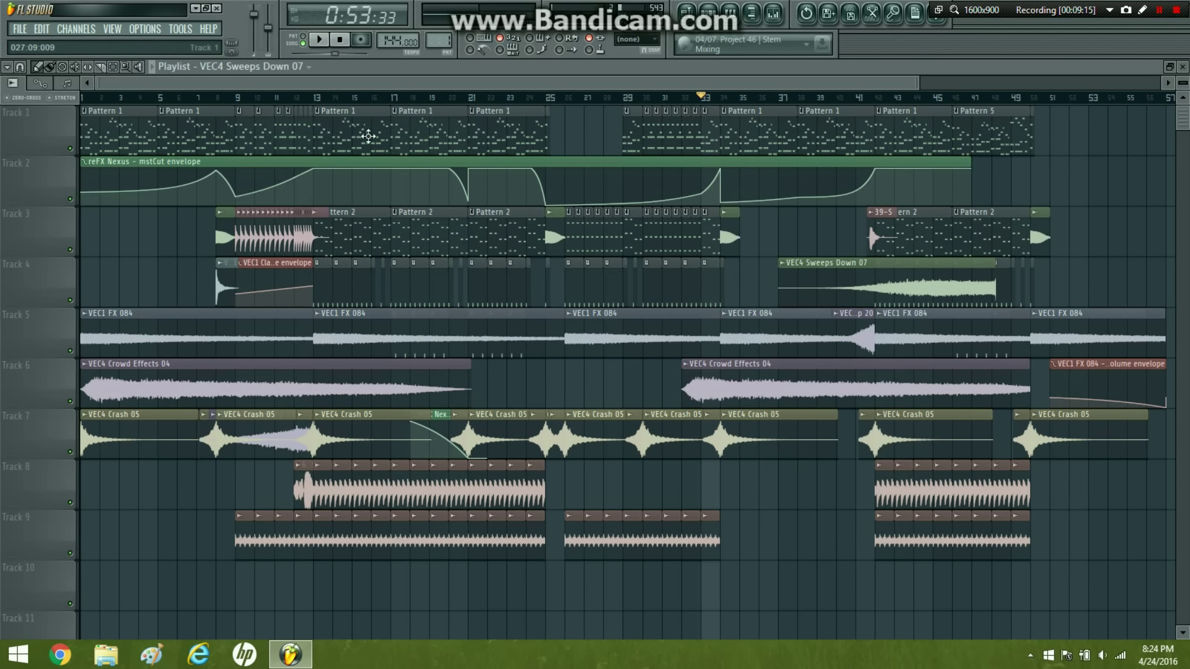
- Switch off bar snapping and move the reversed sweep on Track 4 earlier so it ends at bar 42
{"action": "left_click_drag", "start_coordinate": [570, 483], "coordinate": [960, 110]}
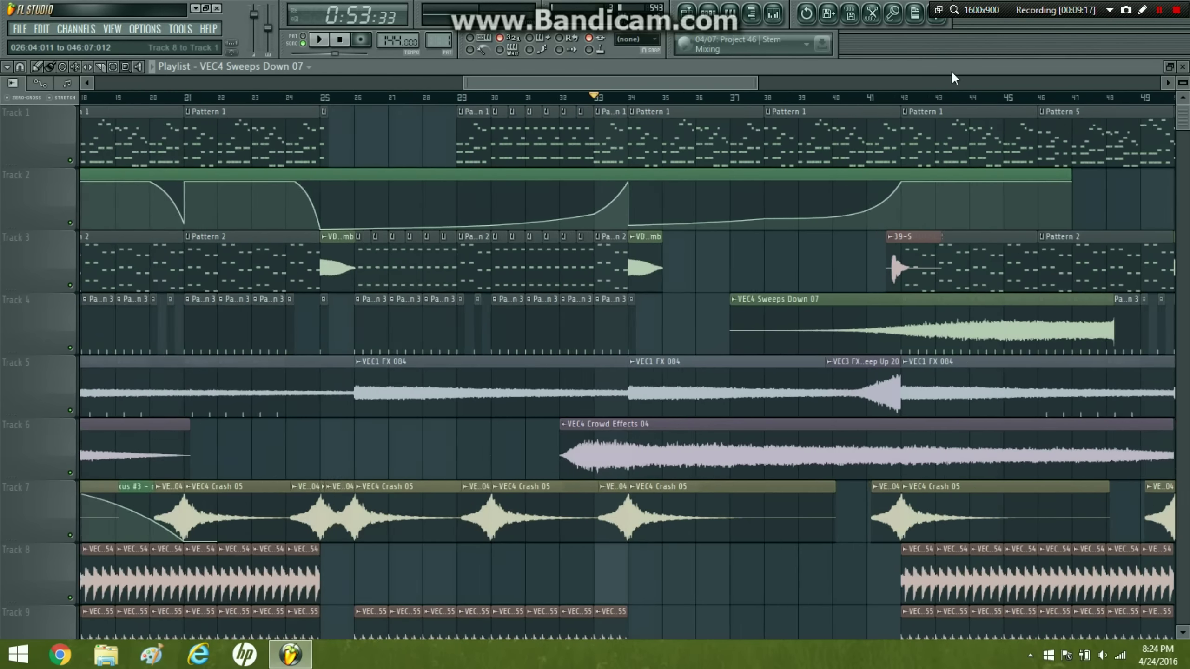
{"action": "left_click", "coordinate": [25, 66]}
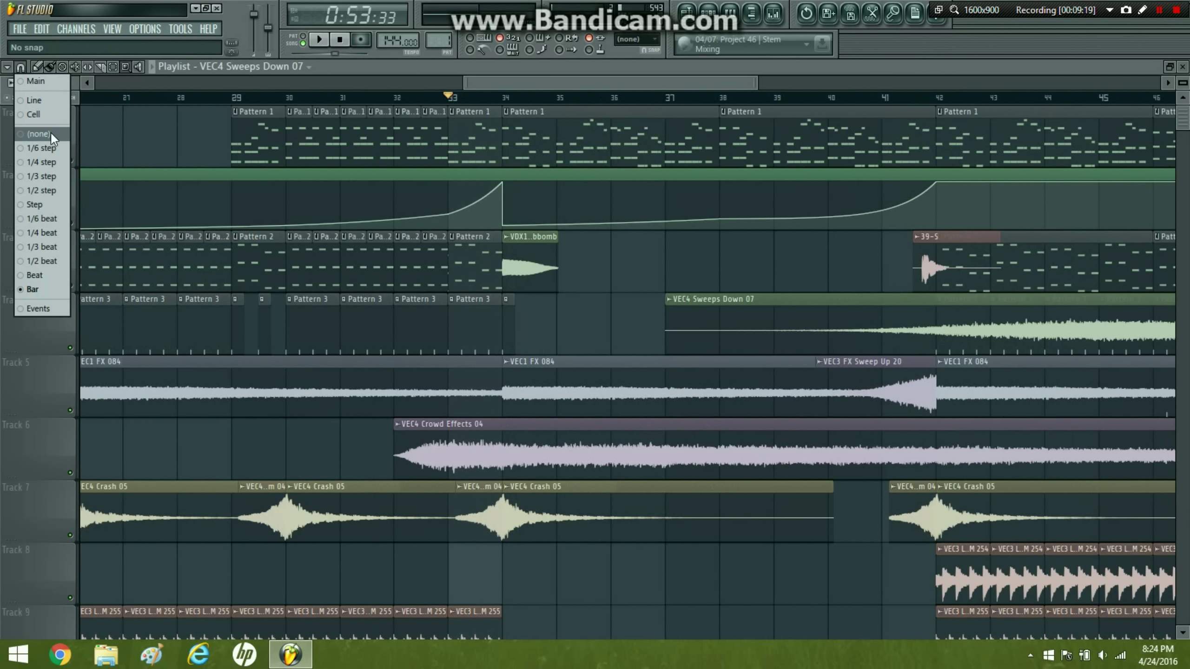
{"action": "left_click", "coordinate": [40, 80]}
{"action": "left_click_drag", "start_coordinate": [750, 310], "coordinate": [454, 305]}
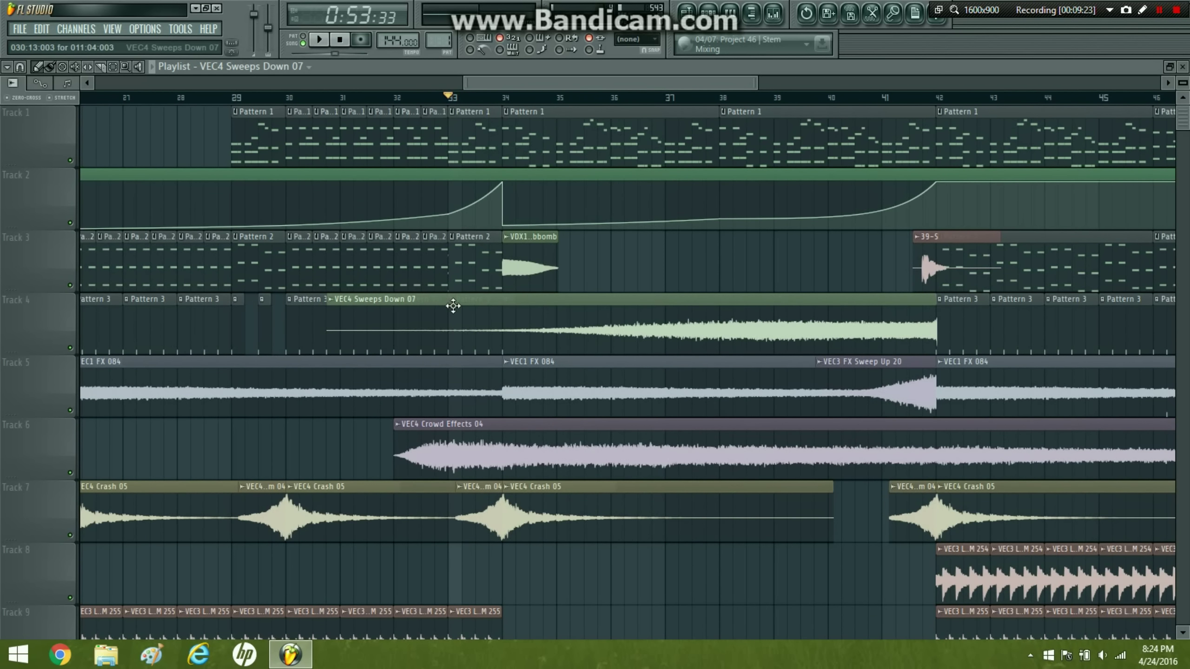
- Lower the VEC4 Sweeps Down 07 volume to about 13% and restore Bar snapping while playing from bar 33
{"action": "double_click", "coordinate": [670, 318]}
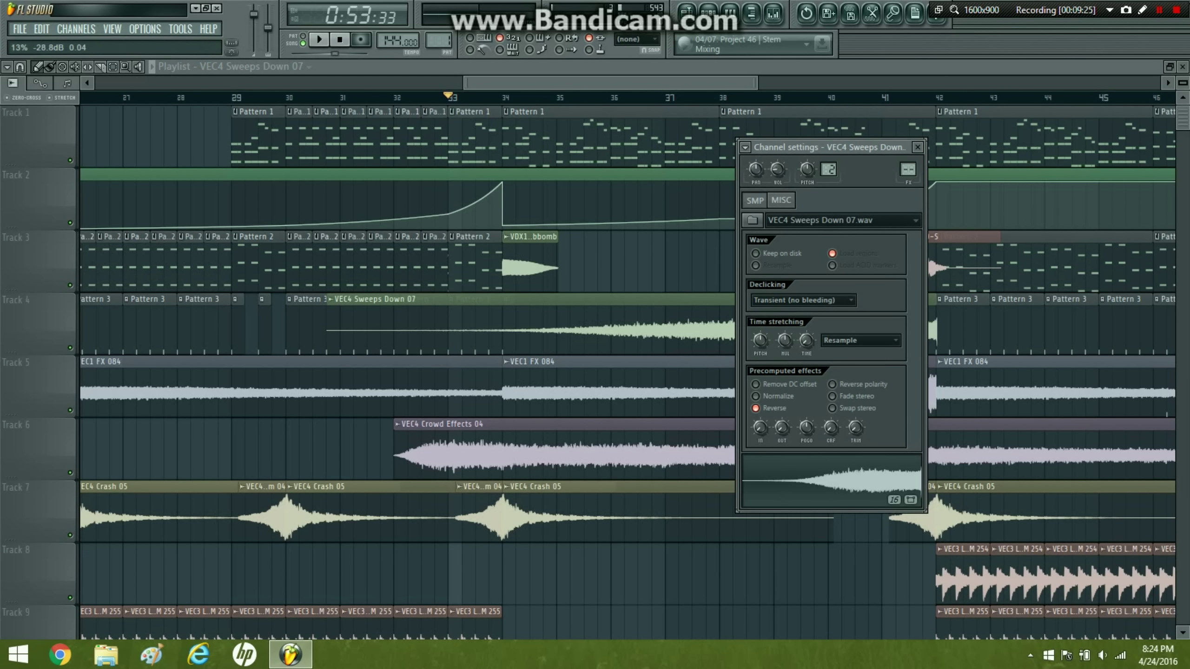
{"action": "left_click", "coordinate": [326, 42]}
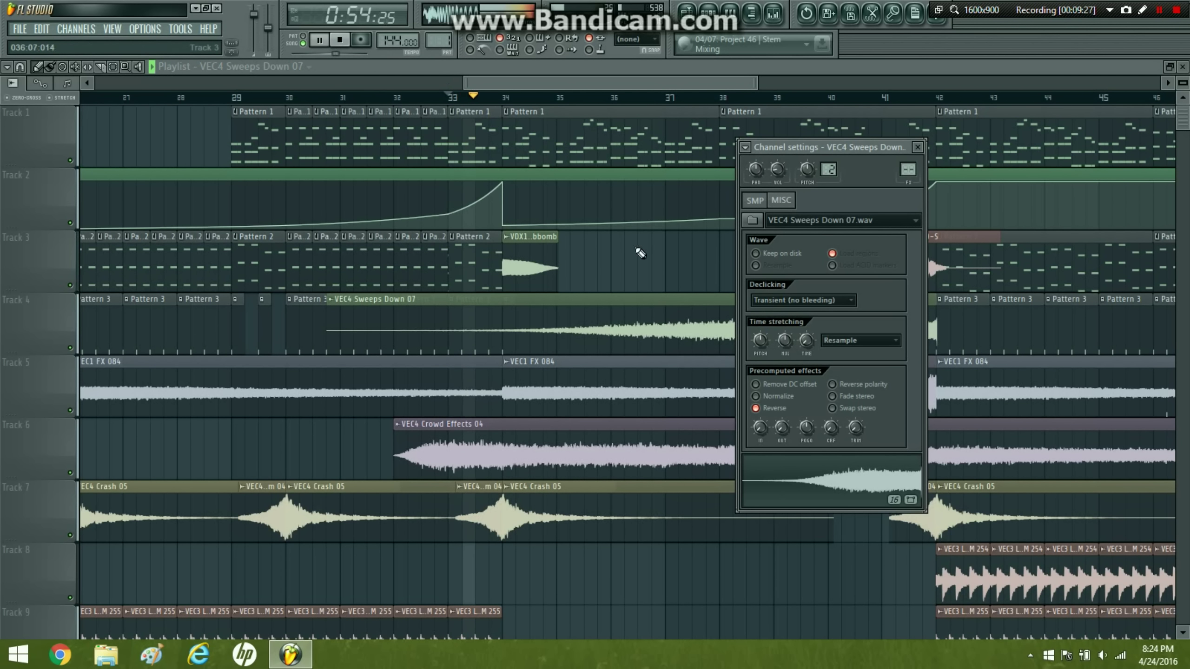
{"action": "left_click", "coordinate": [23, 71]}
{"action": "left_click", "coordinate": [49, 290]}
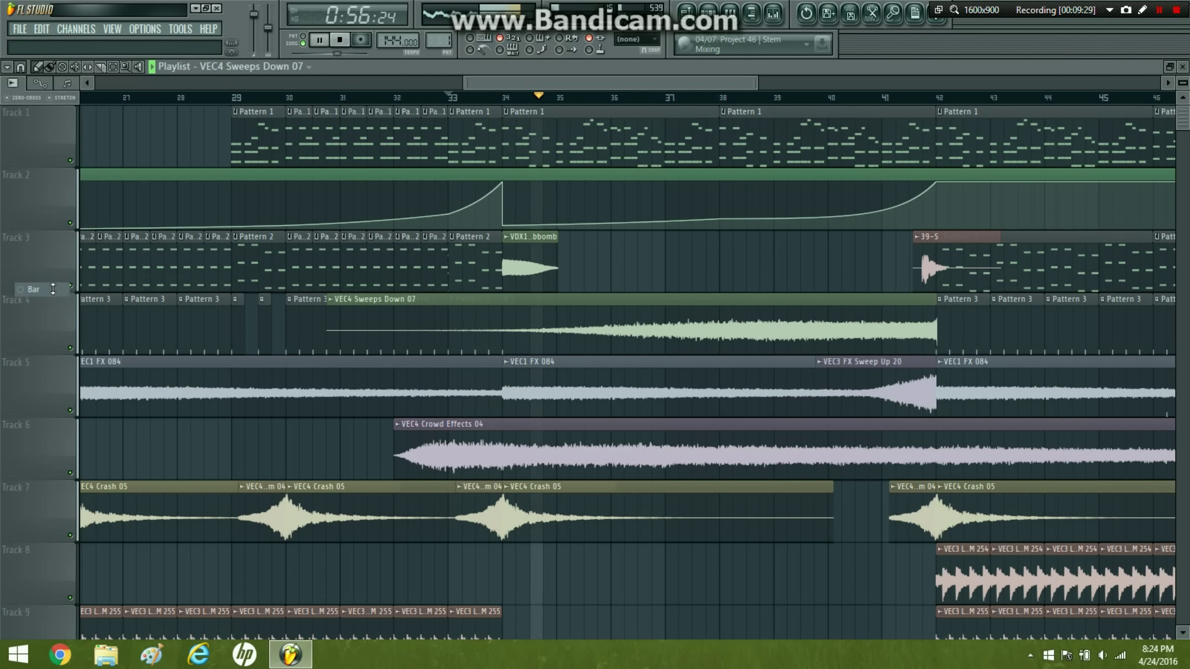
{"action": "left_click", "coordinate": [591, 146]}
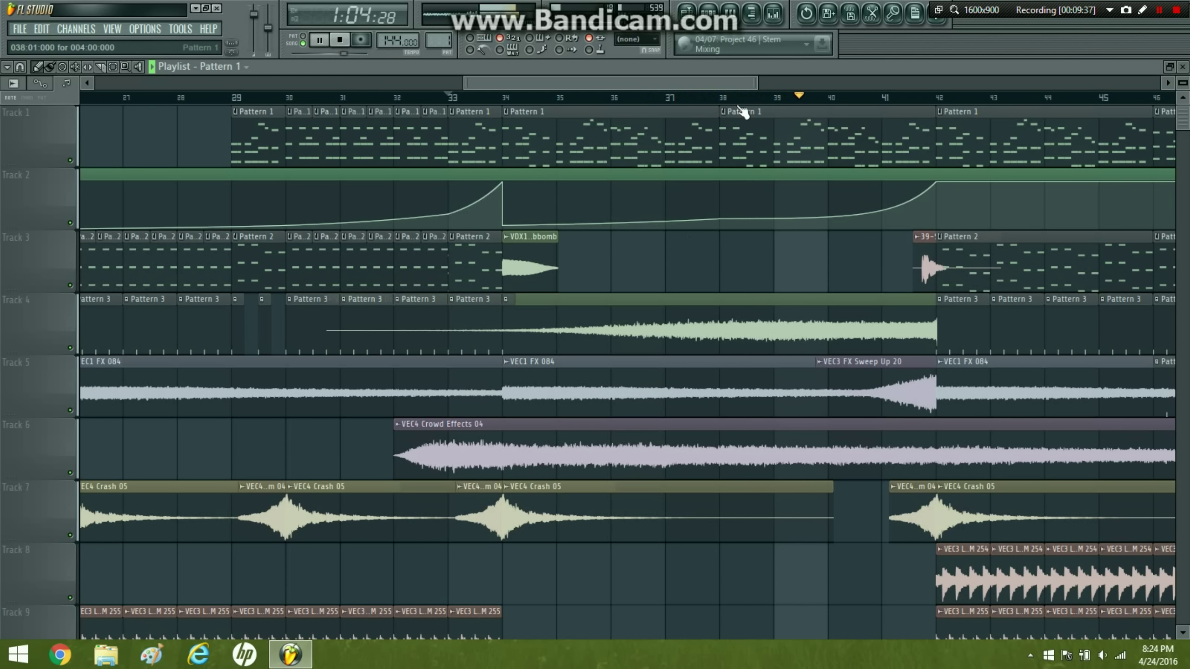
- Replay the transition from bar 40 and open the channel settings of the VEC3 FX Sweep Up 20 clip
{"action": "left_click_drag", "start_coordinate": [754, 85], "coordinate": [893, 112]}
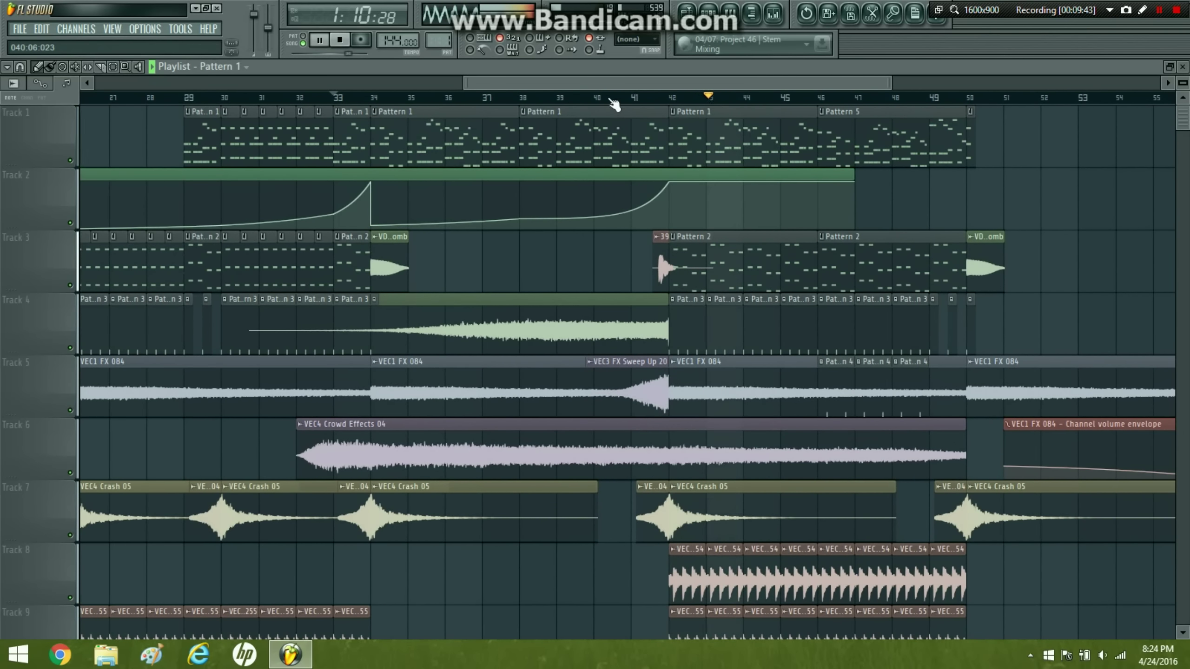
{"action": "left_click", "coordinate": [596, 98]}
{"action": "left_click", "coordinate": [640, 360]}
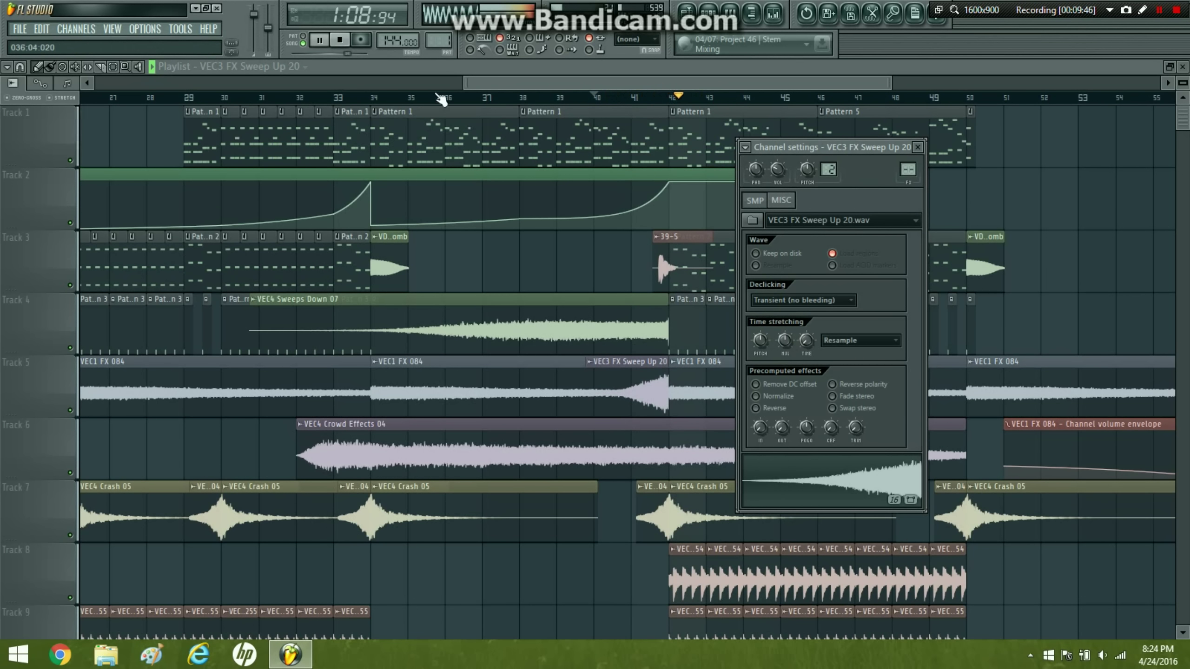
{"action": "left_click", "coordinate": [390, 99]}
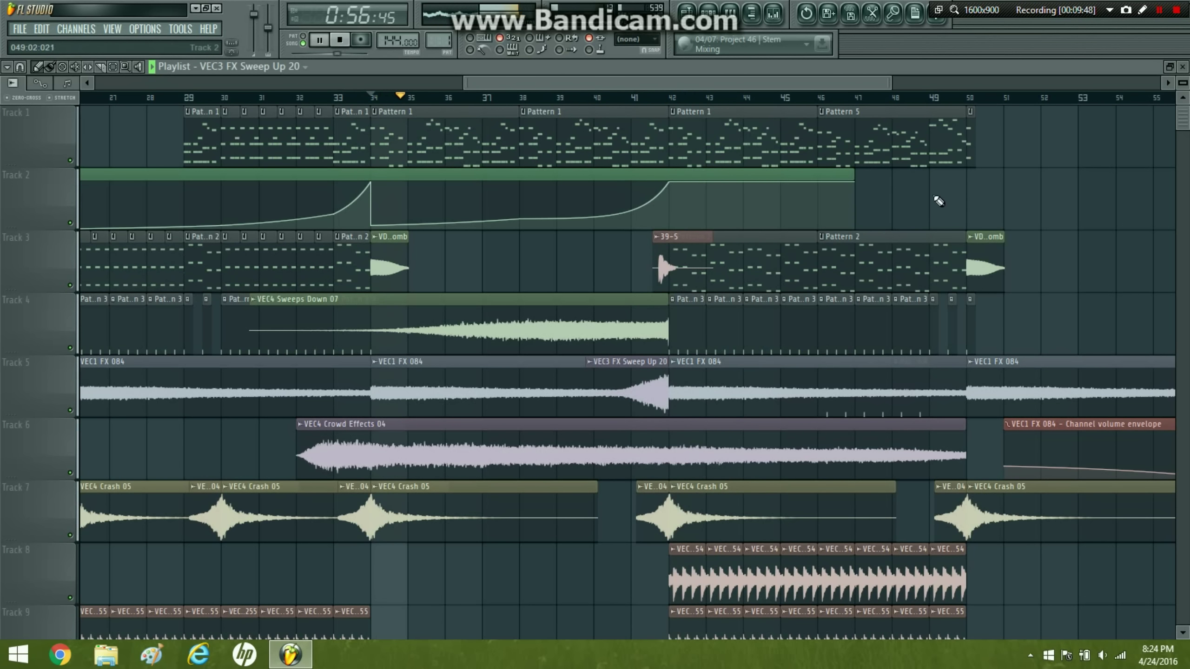
{"action": "left_click", "coordinate": [1043, 201]}
{"action": "right_click", "coordinate": [1043, 202]}
{"action": "left_click", "coordinate": [1048, 181]}
{"action": "right_click", "coordinate": [1074, 173]}
{"action": "left_click", "coordinate": [1104, 153]}
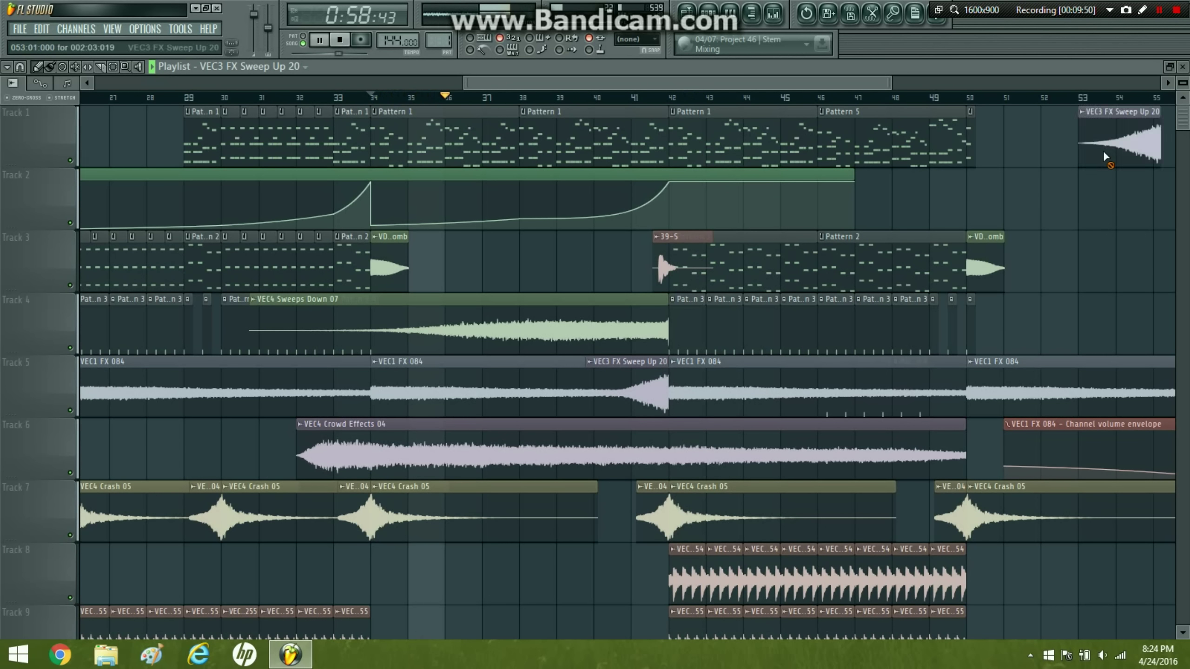
{"action": "right_click", "coordinate": [1104, 154]}
{"action": "left_click", "coordinate": [1019, 148]}
{"action": "right_click", "coordinate": [1049, 159]}
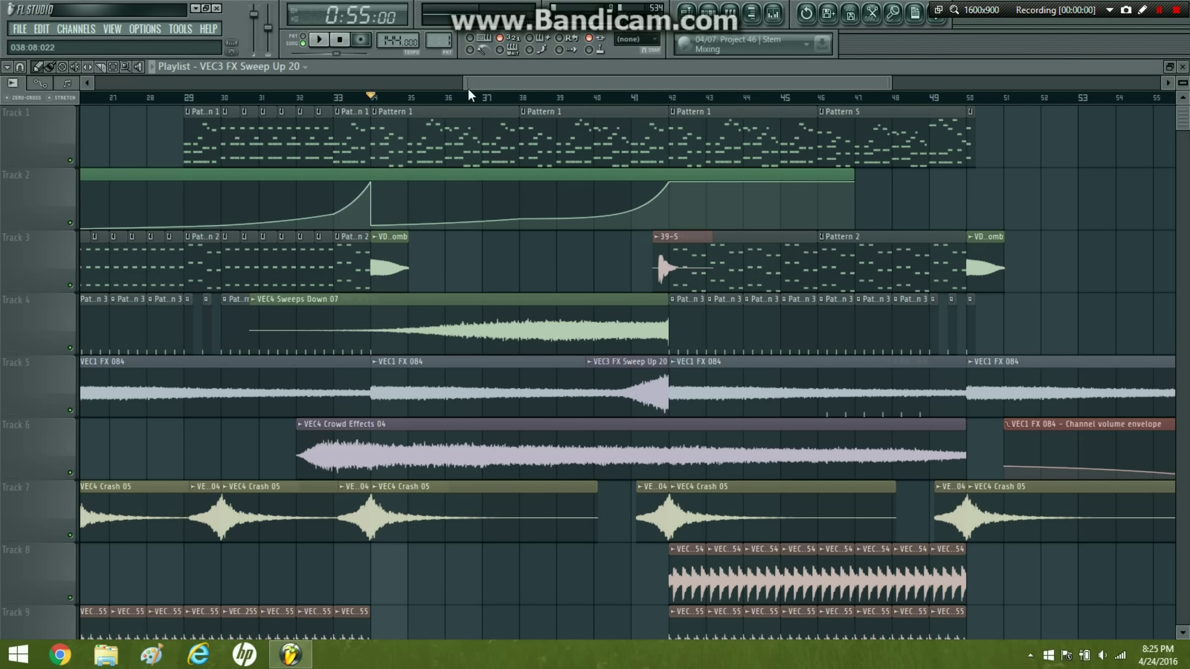
- Play the section from bar 41 with the arrangement in full view, and stop playback near bar 49
{"action": "left_click", "coordinate": [635, 99]}
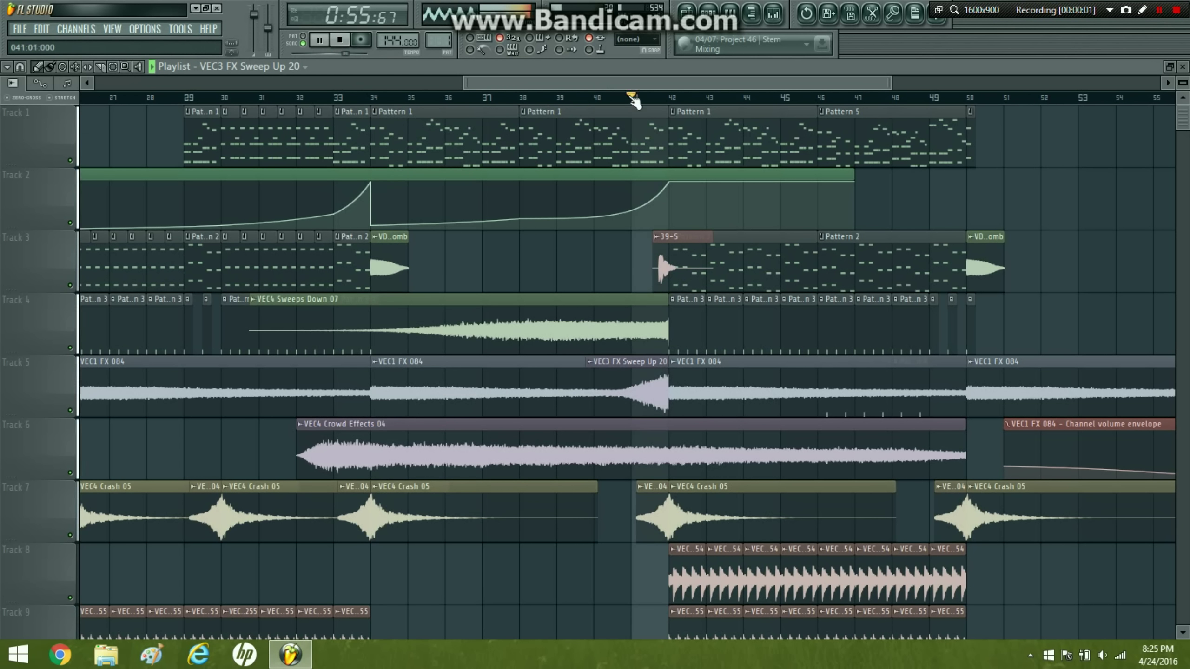
{"action": "key", "text": "space"}
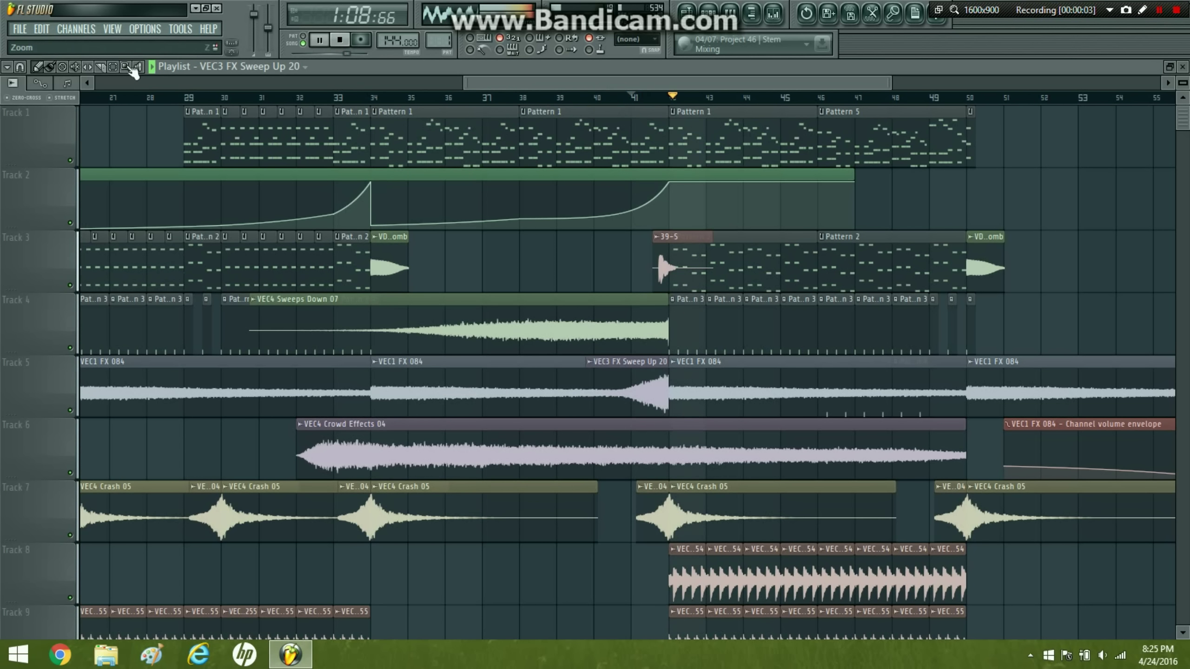
{"action": "left_click", "coordinate": [125, 67]}
{"action": "right_click", "coordinate": [505, 190]}
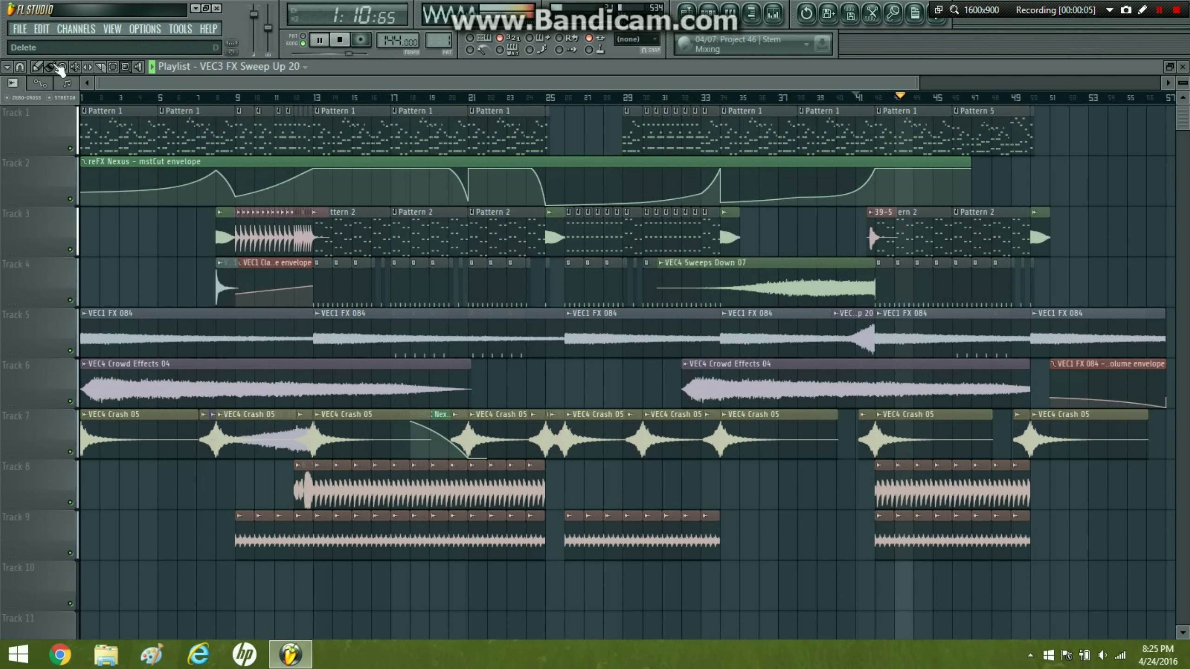
{"action": "left_click", "coordinate": [38, 67]}
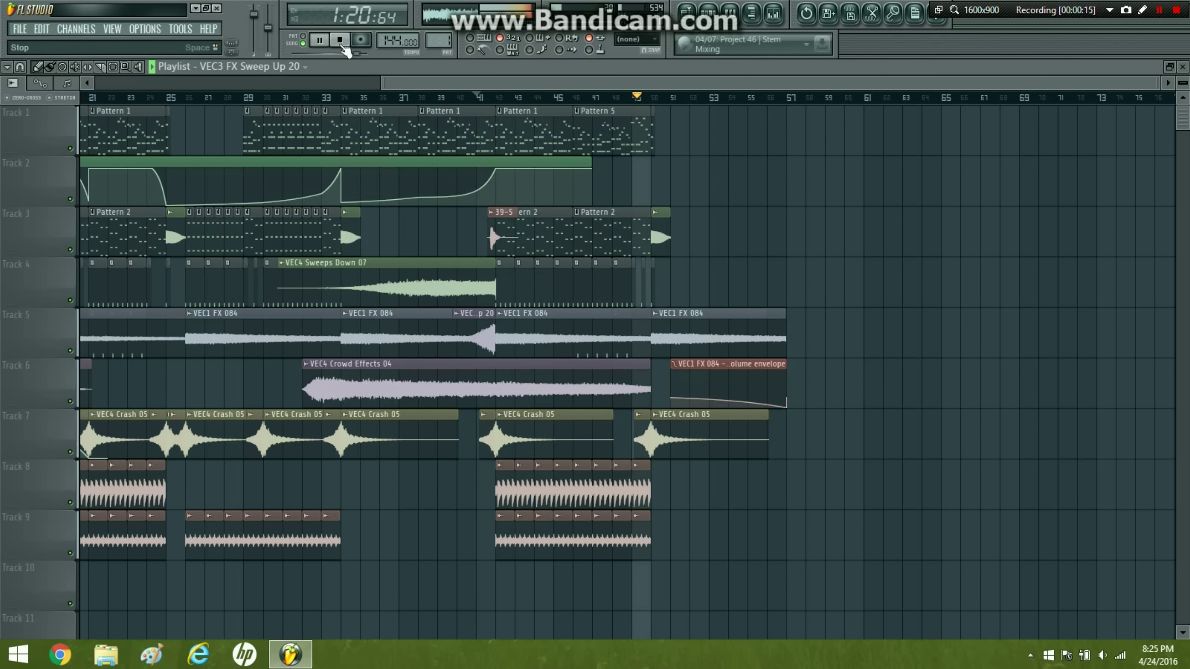
{"action": "left_click", "coordinate": [341, 43]}
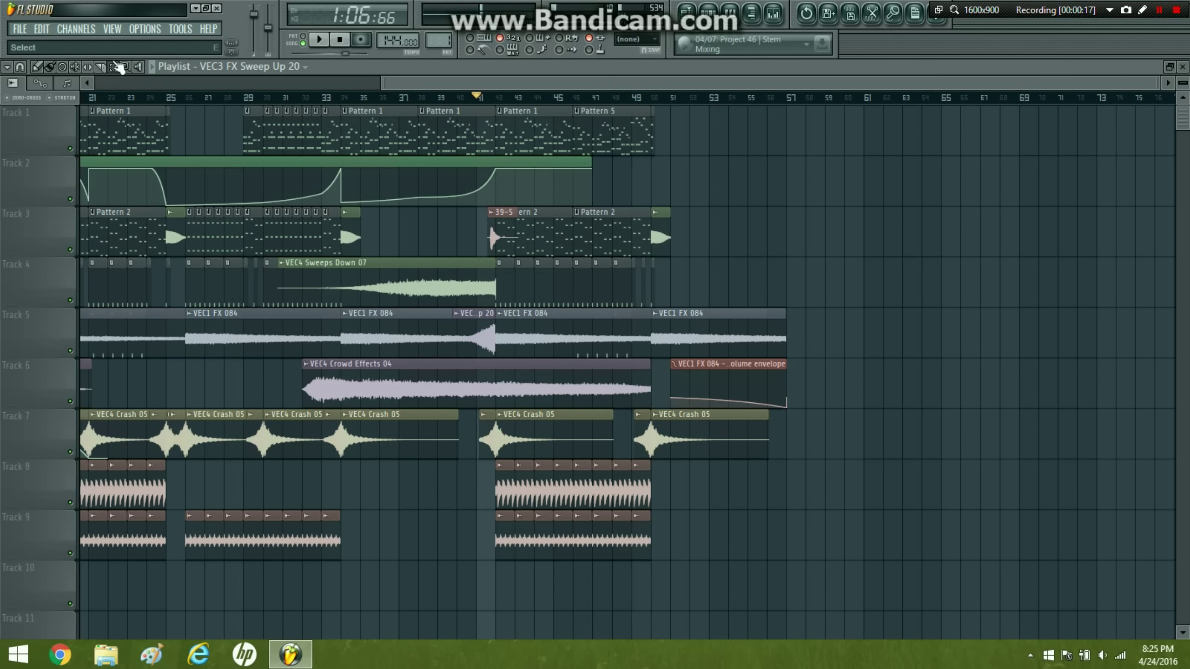
- Move the clips starting at bar 46 or beyond four bars later, excluding the Track 2 envelope and the Track 5–7 clips that begin earlier
{"action": "left_click_drag", "start_coordinate": [576, 556], "coordinate": [791, 106]}
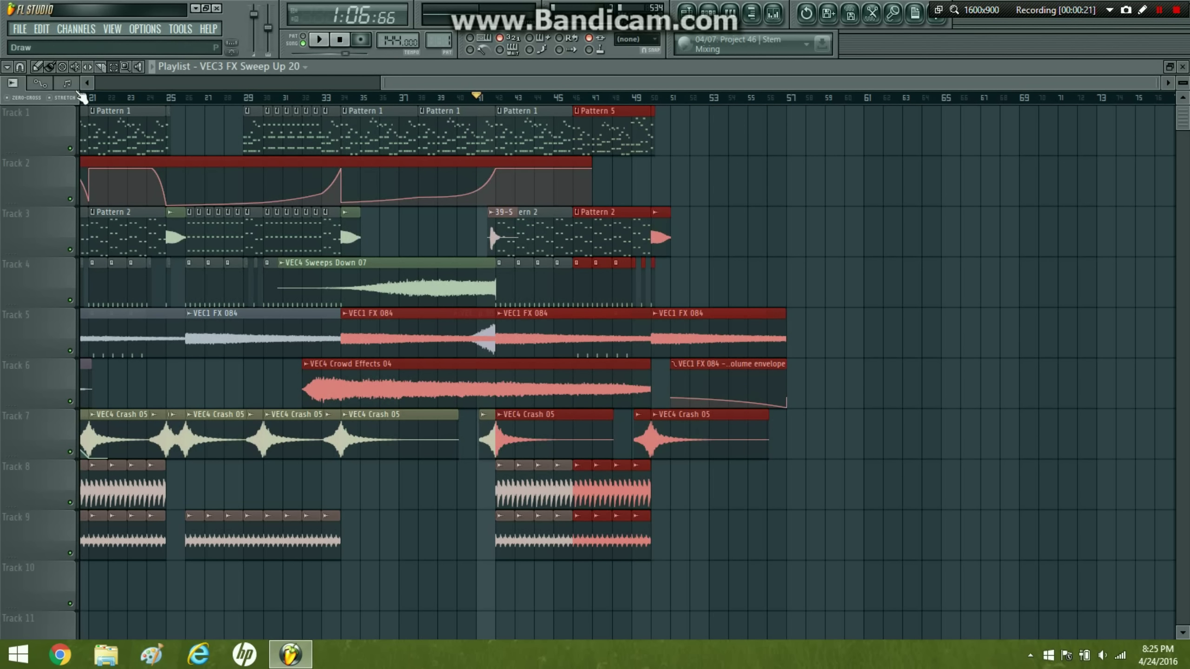
{"action": "left_click", "coordinate": [534, 337], "text": "ctrl"}
{"action": "left_click", "coordinate": [534, 390], "text": "ctrl"}
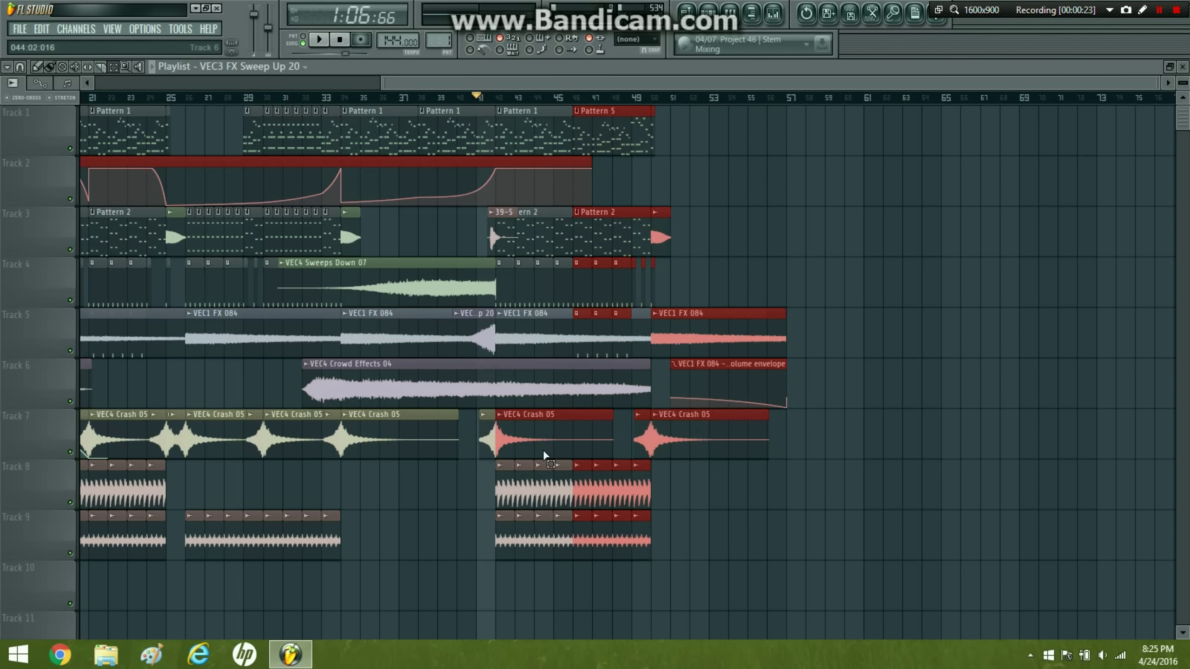
{"action": "left_click", "coordinate": [534, 443], "text": "ctrl"}
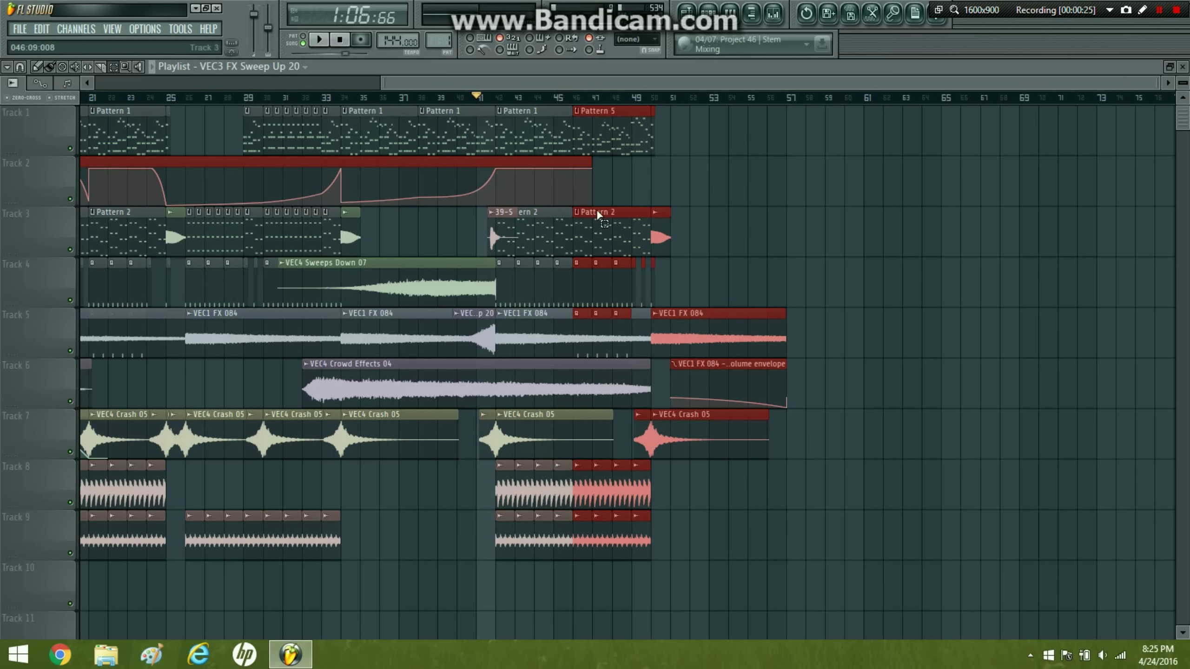
{"action": "left_click", "coordinate": [537, 197], "text": "ctrl"}
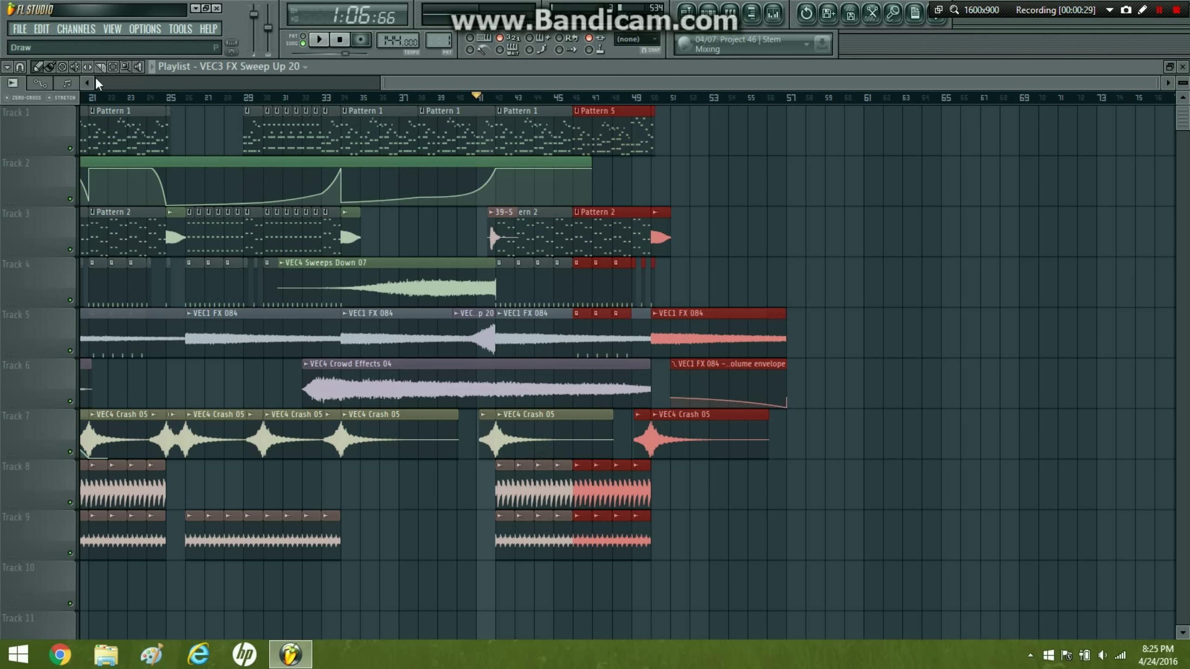
{"action": "left_click_drag", "start_coordinate": [604, 139], "coordinate": [682, 139]}
{"action": "left_click", "coordinate": [610, 142]}
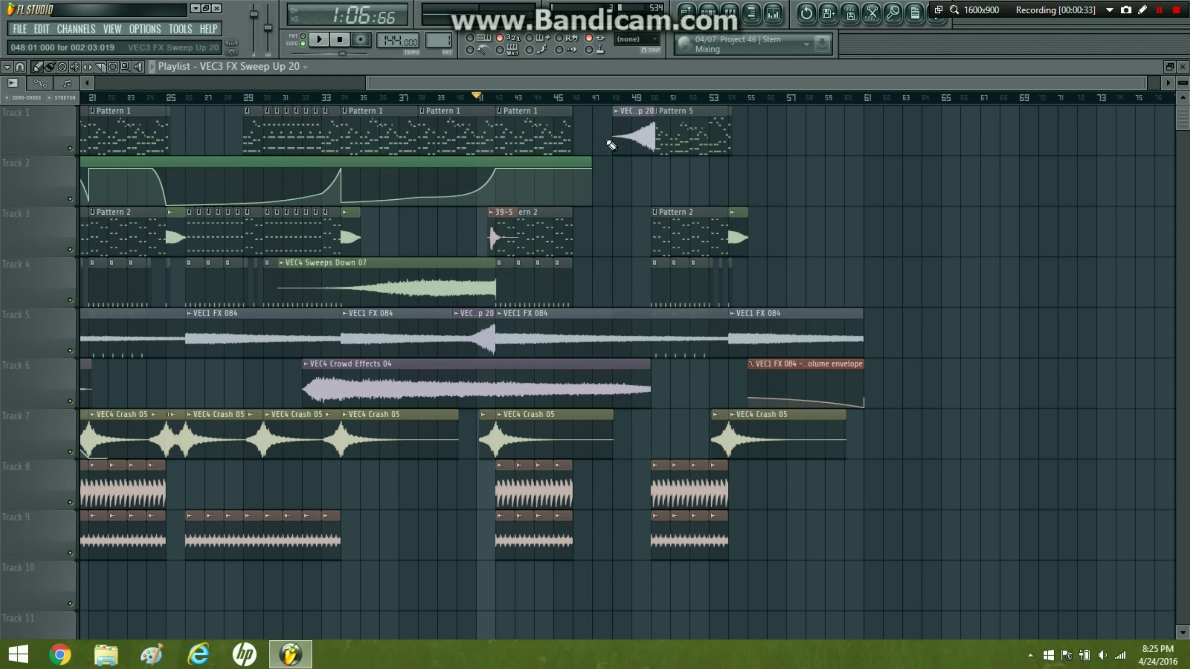
{"action": "right_click", "coordinate": [612, 145]}
- Duplicate the Pattern 1, 2 and 3, crash and Track 8–9 drum clips around bars 42–45 into the gap at bar 46
{"action": "left_click", "coordinate": [545, 147], "text": "ctrl"}
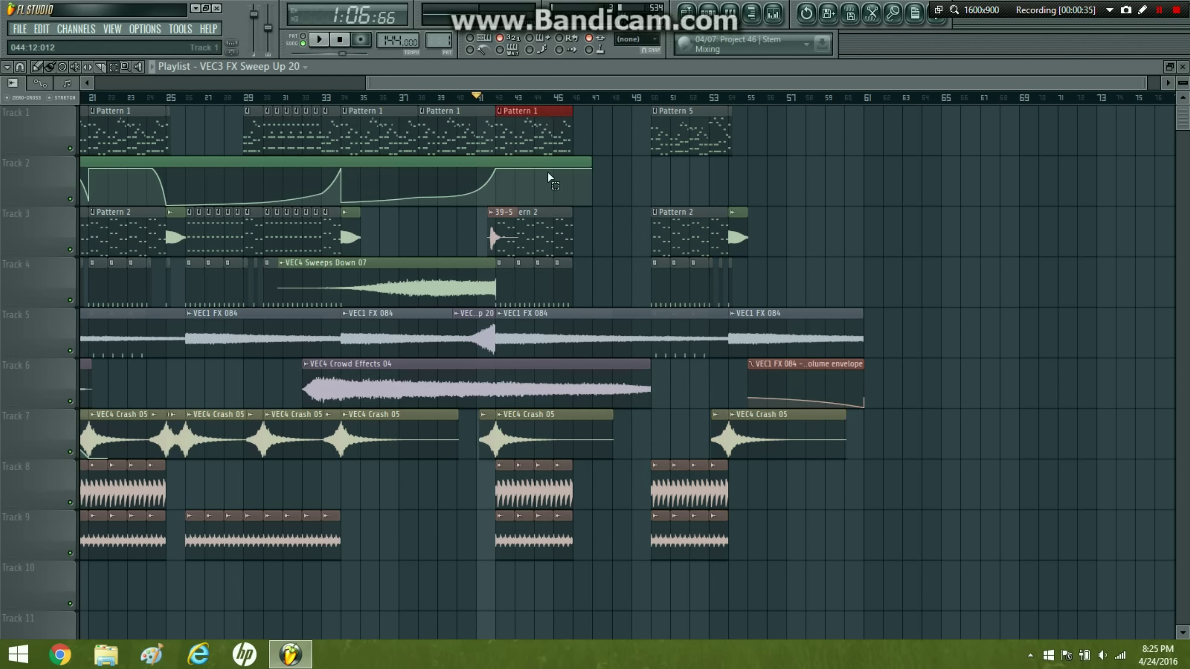
{"action": "left_click", "coordinate": [536, 229], "text": "ctrl"}
{"action": "left_click", "coordinate": [503, 284], "text": "ctrl"}
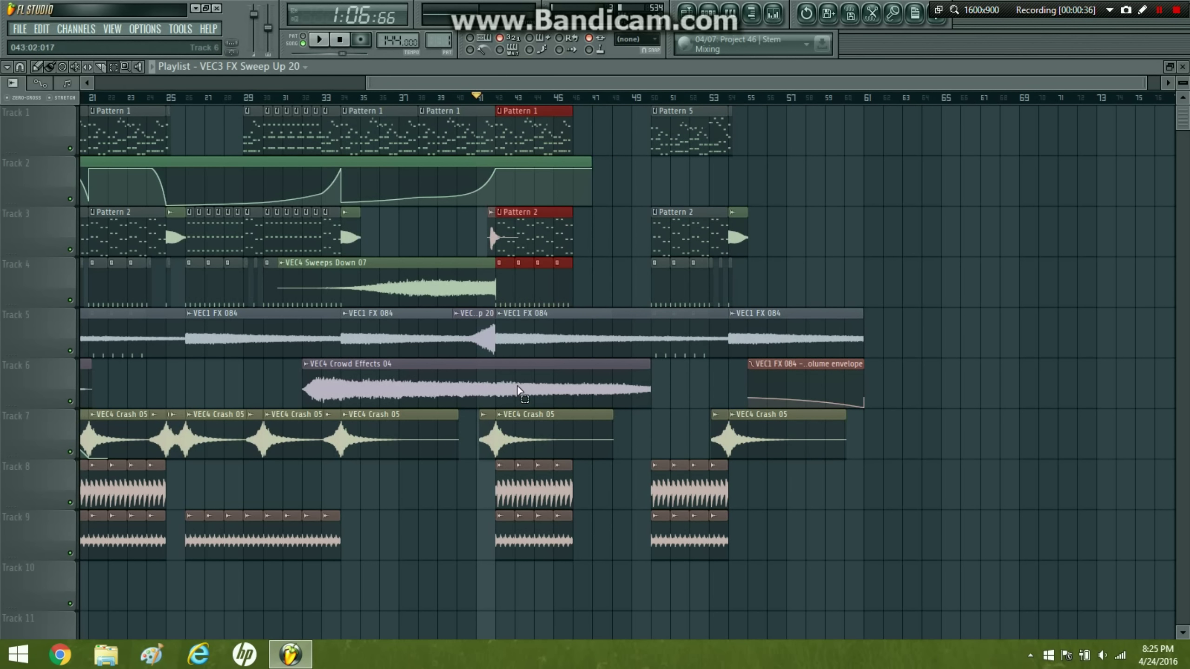
{"action": "left_click", "coordinate": [489, 440], "text": "ctrl"}
{"action": "left_click", "coordinate": [530, 490], "text": "ctrl"}
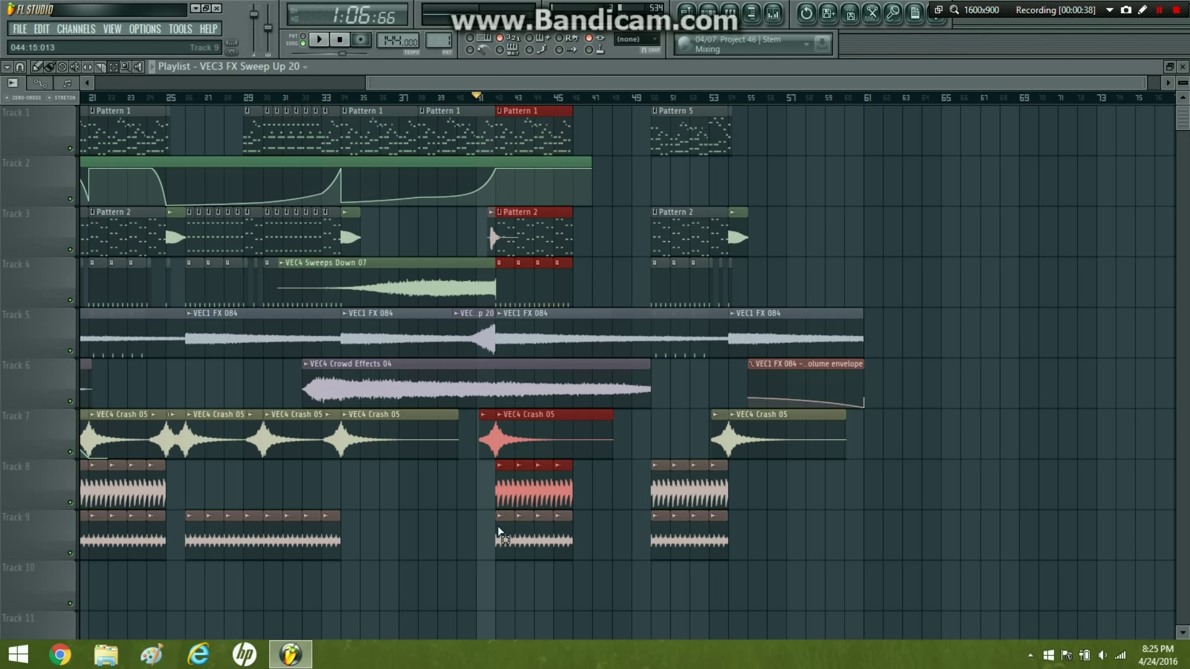
{"action": "left_click", "coordinate": [498, 535], "text": "ctrl"}
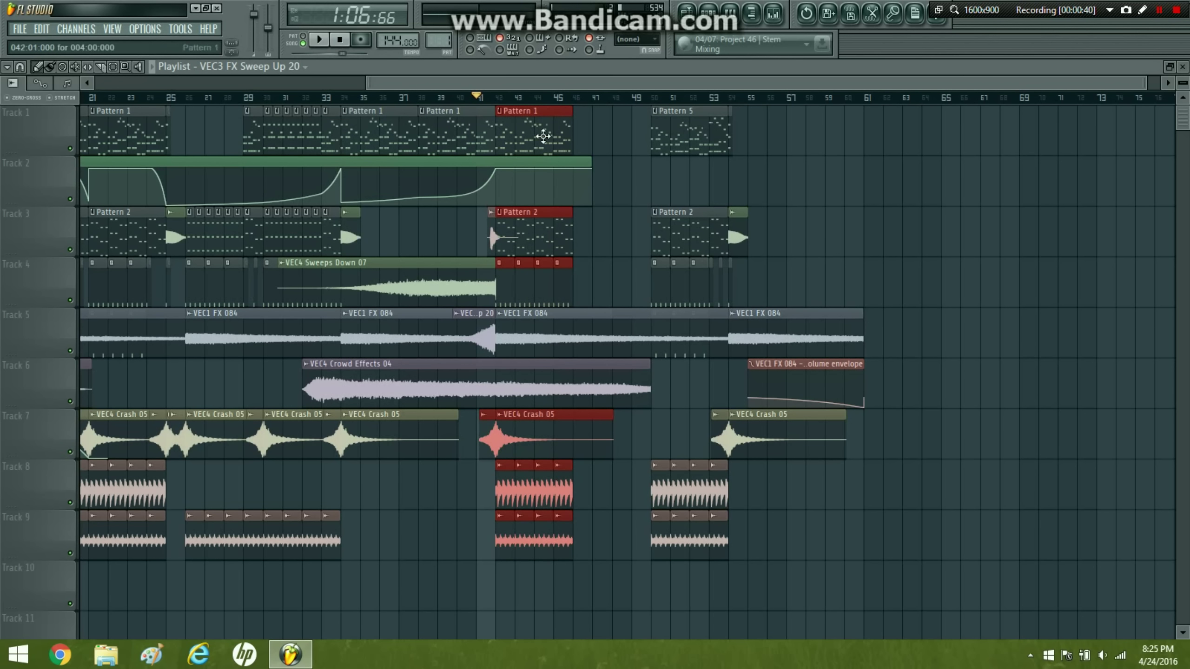
{"action": "left_click_drag", "start_coordinate": [539, 127], "coordinate": [626, 126]}
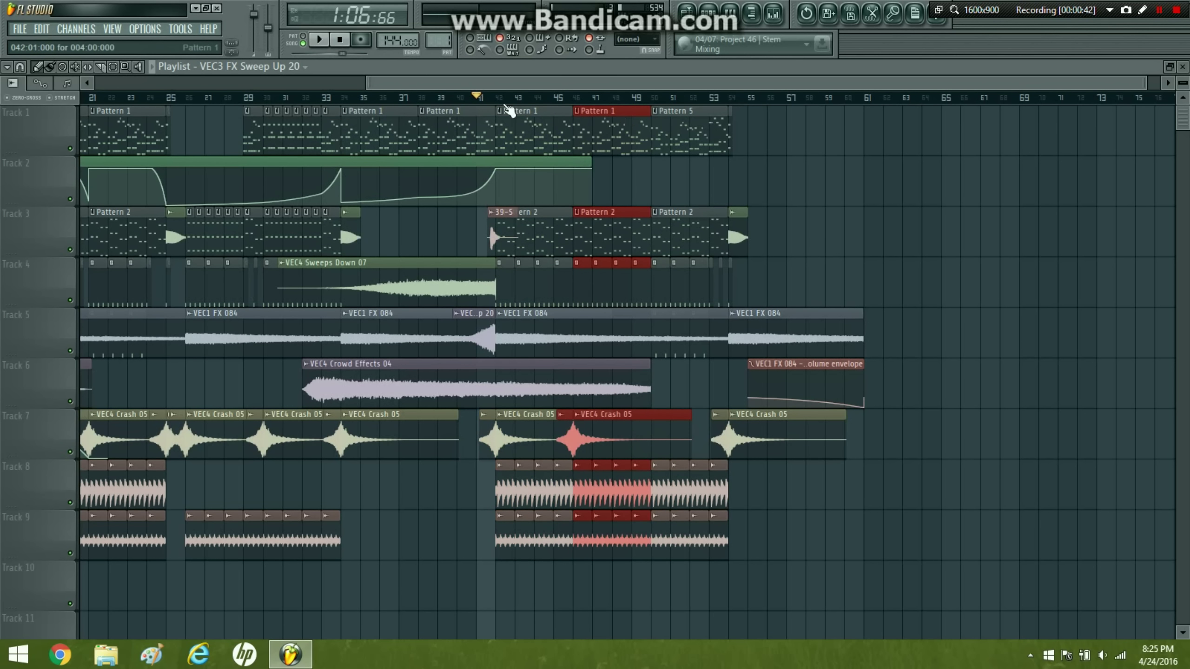
- Play the extended section from bar 41 and clear the clip selection
{"action": "left_click", "coordinate": [321, 45]}
{"action": "left_click", "coordinate": [826, 184]}
{"action": "right_click", "coordinate": [842, 184]}
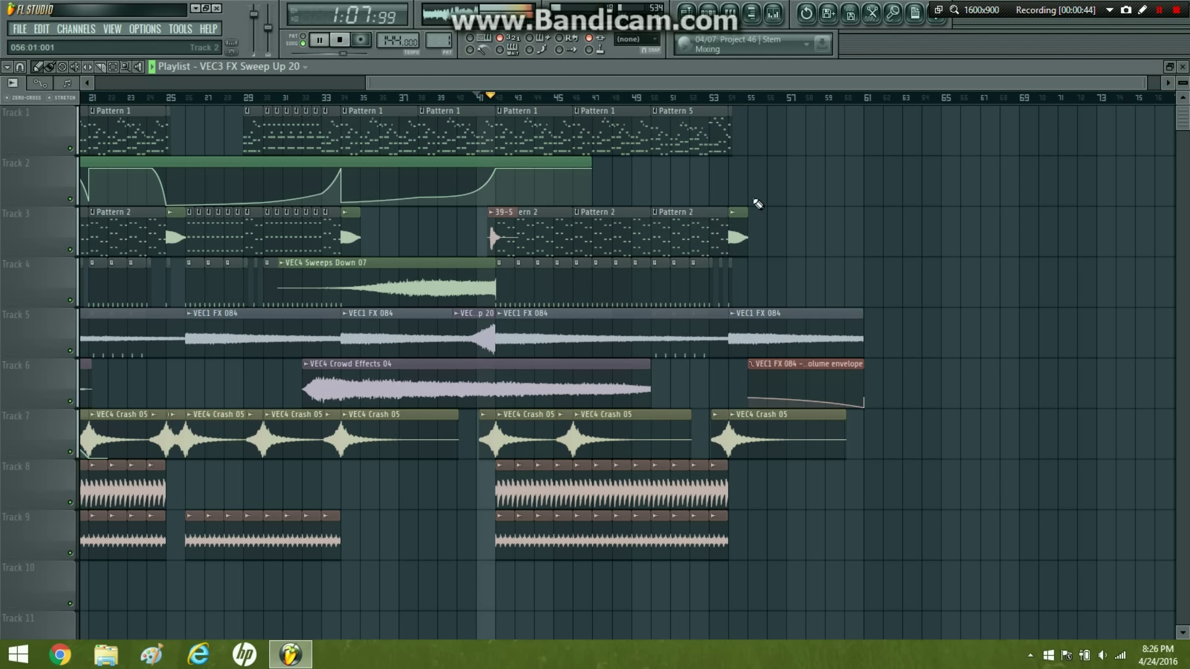
{"action": "left_click", "coordinate": [828, 176]}
{"action": "right_click", "coordinate": [832, 175]}
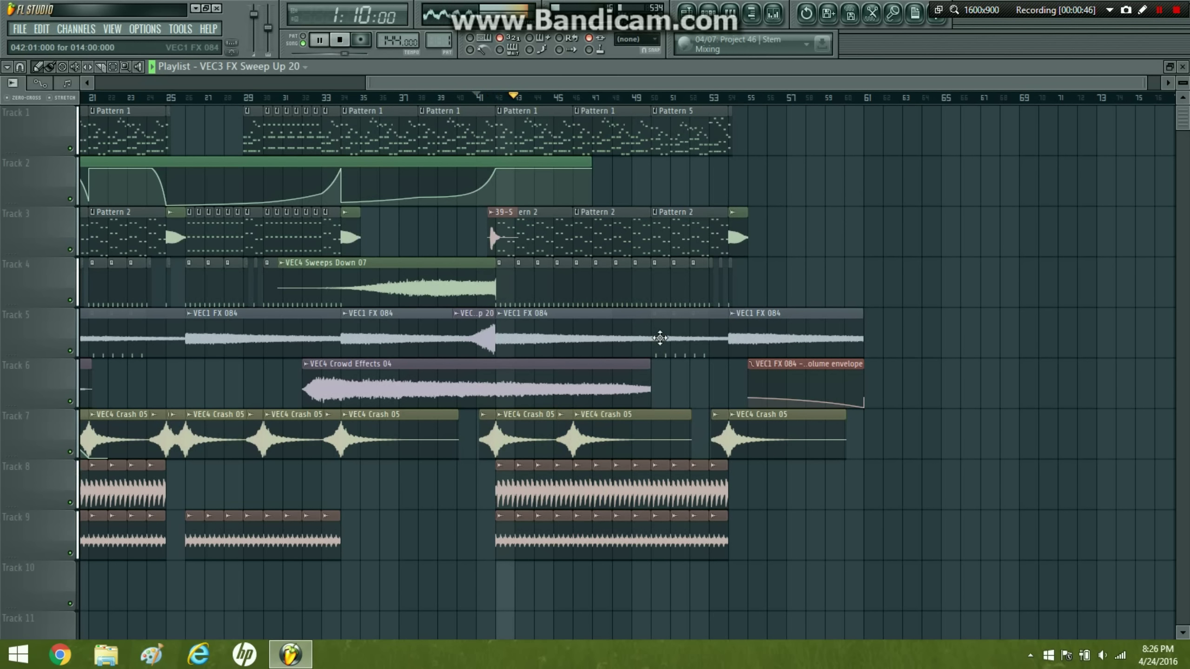
- Move the bar 42 VEC1 FX 084 clip down to Track 6 and add Pattern 4 clips on Track 5 at bars 46 to 49
{"action": "left_click_drag", "start_coordinate": [571, 335], "coordinate": [570, 386]}
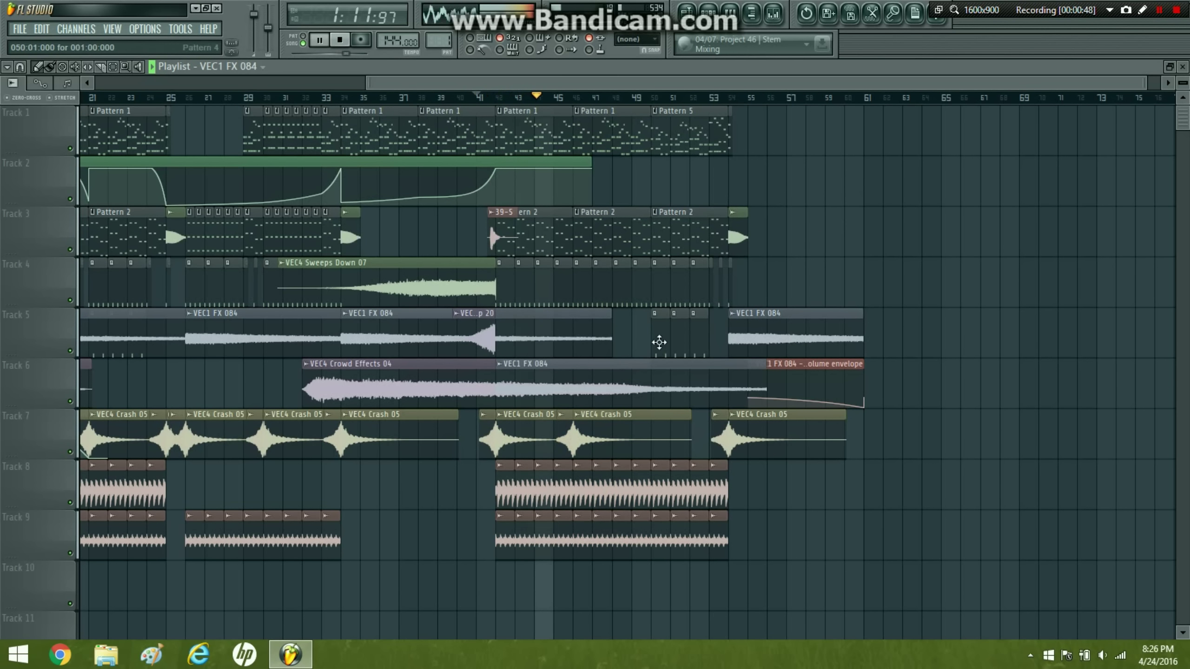
{"action": "left_click", "coordinate": [638, 340]}
{"action": "left_click", "coordinate": [621, 331]}
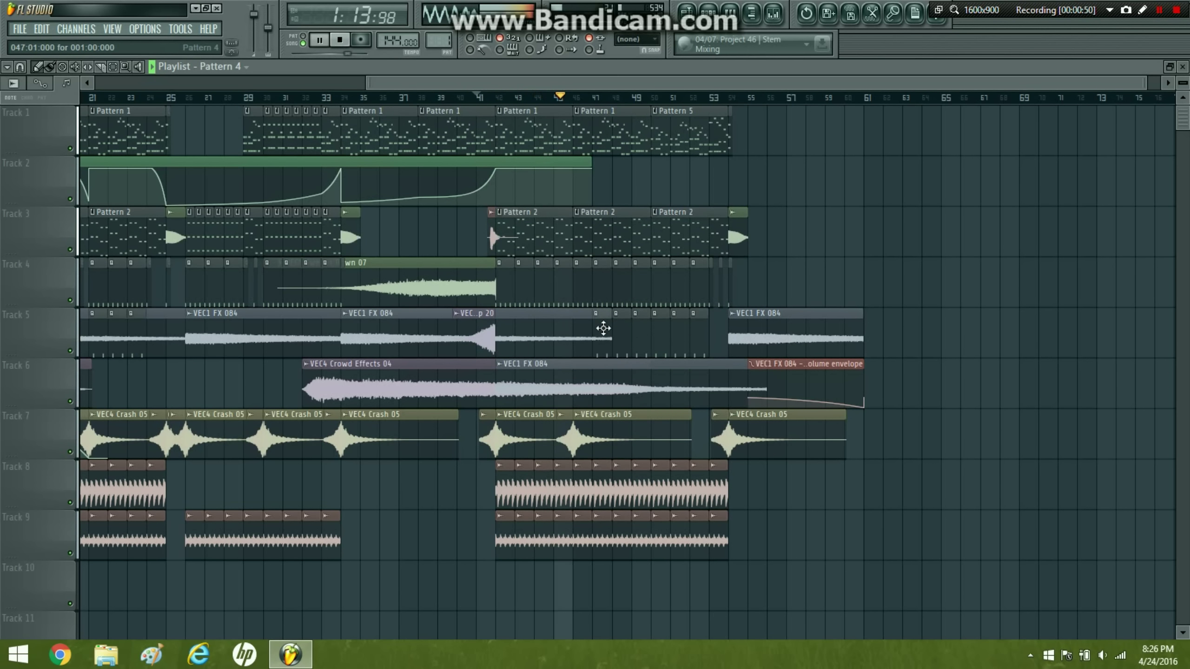
{"action": "left_click", "coordinate": [582, 328]}
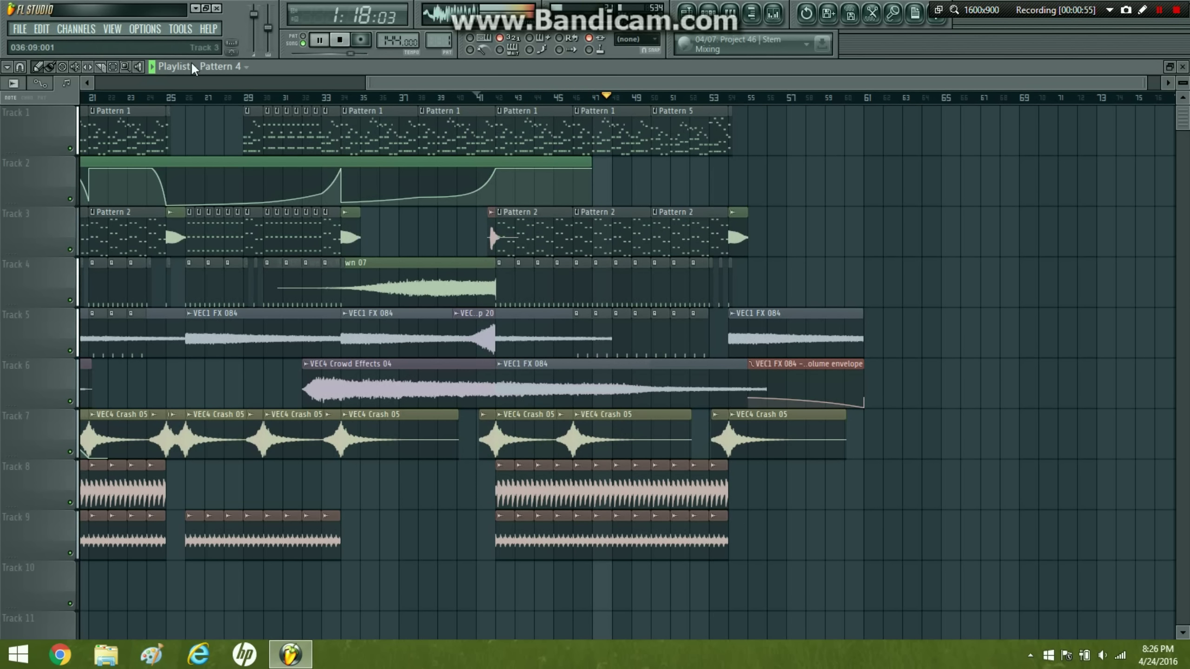
- Clear the crash clip selection and return the VEC1 FX 084 clip from Track 6 to Track 5 at bar 42
{"action": "left_click_drag", "start_coordinate": [558, 429], "coordinate": [612, 435]}
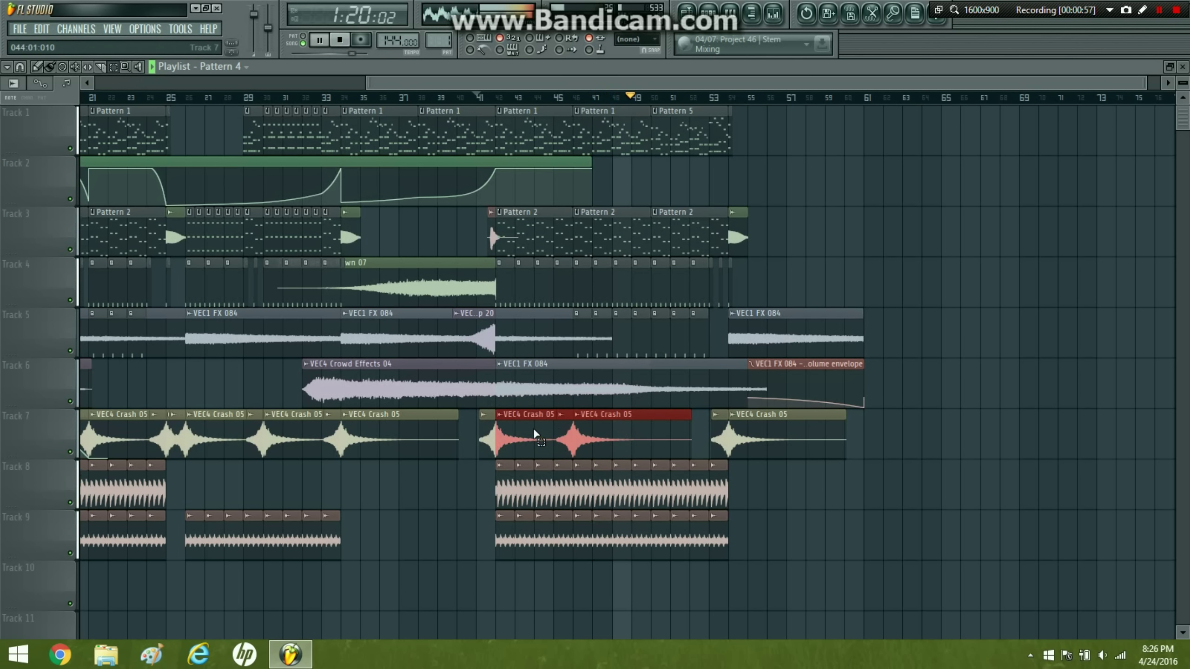
{"action": "left_click", "coordinate": [533, 434], "text": "shift"}
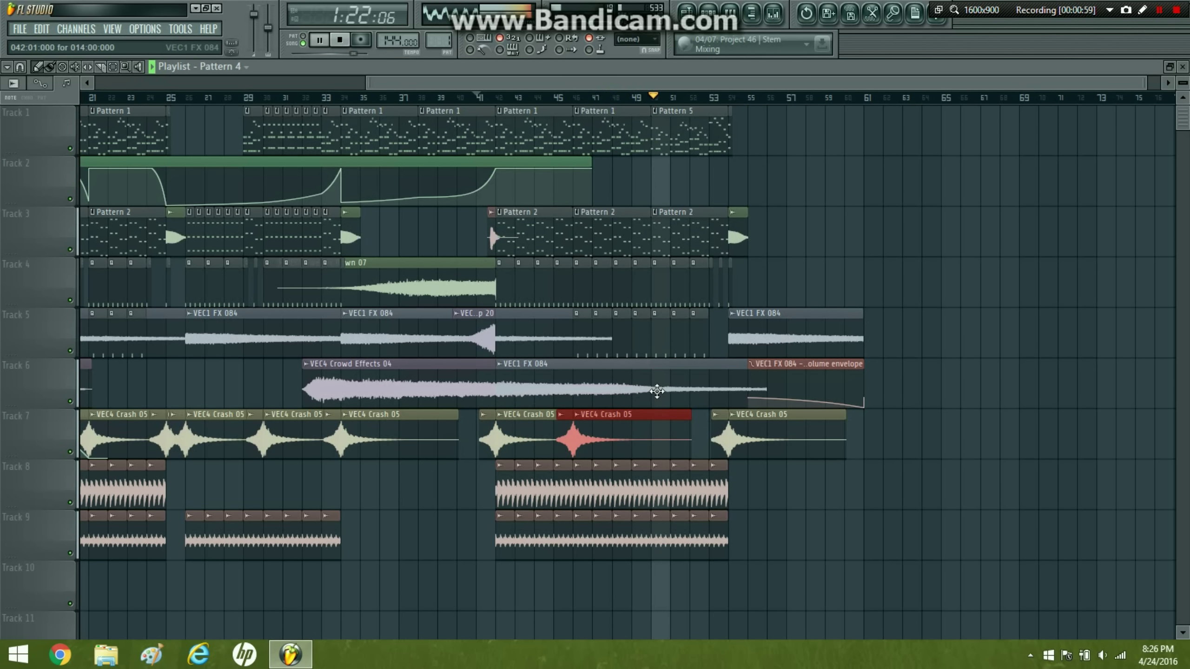
{"action": "left_click", "coordinate": [816, 180], "text": "ctrl"}
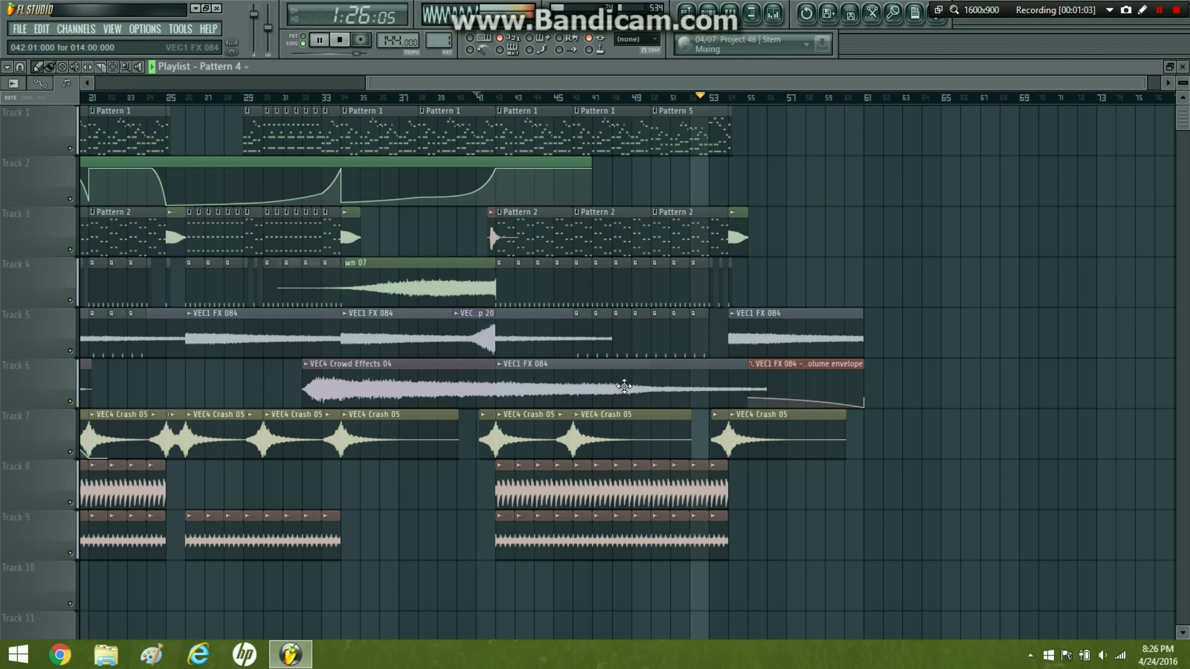
{"action": "left_click_drag", "start_coordinate": [675, 391], "coordinate": [675, 341]}
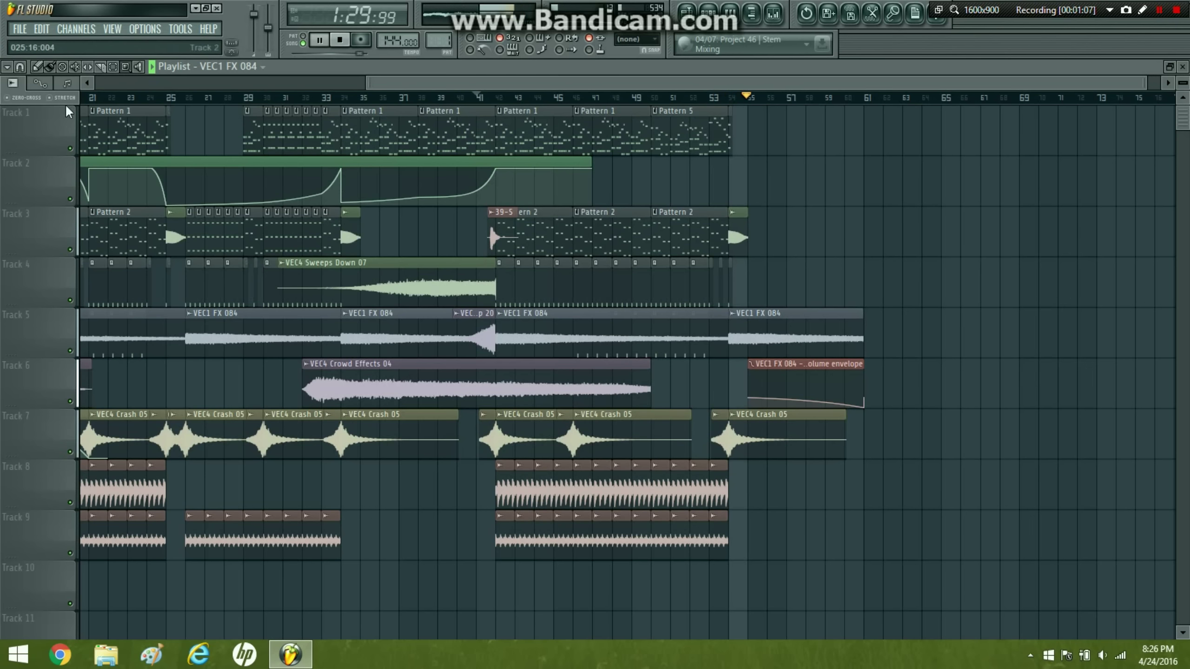
- Replay the ending from bar 52 and again from bar 54 to check how the extended section finishes
{"action": "left_click_drag", "start_coordinate": [477, 556], "coordinate": [864, 113]}
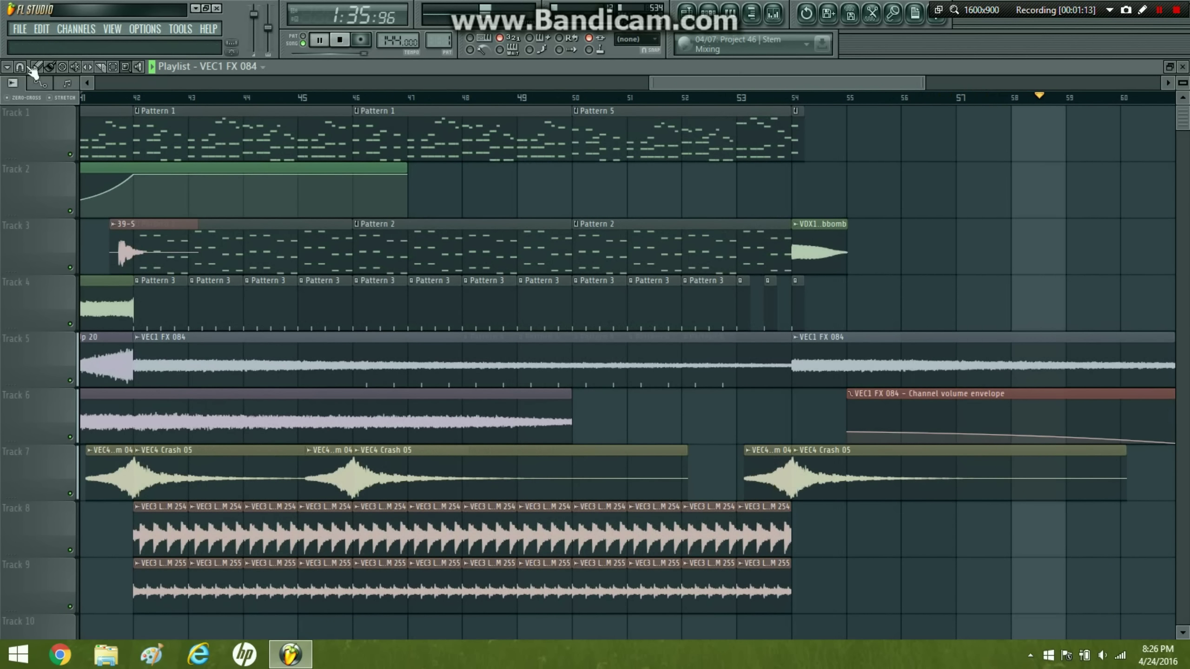
{"action": "left_click", "coordinate": [685, 98]}
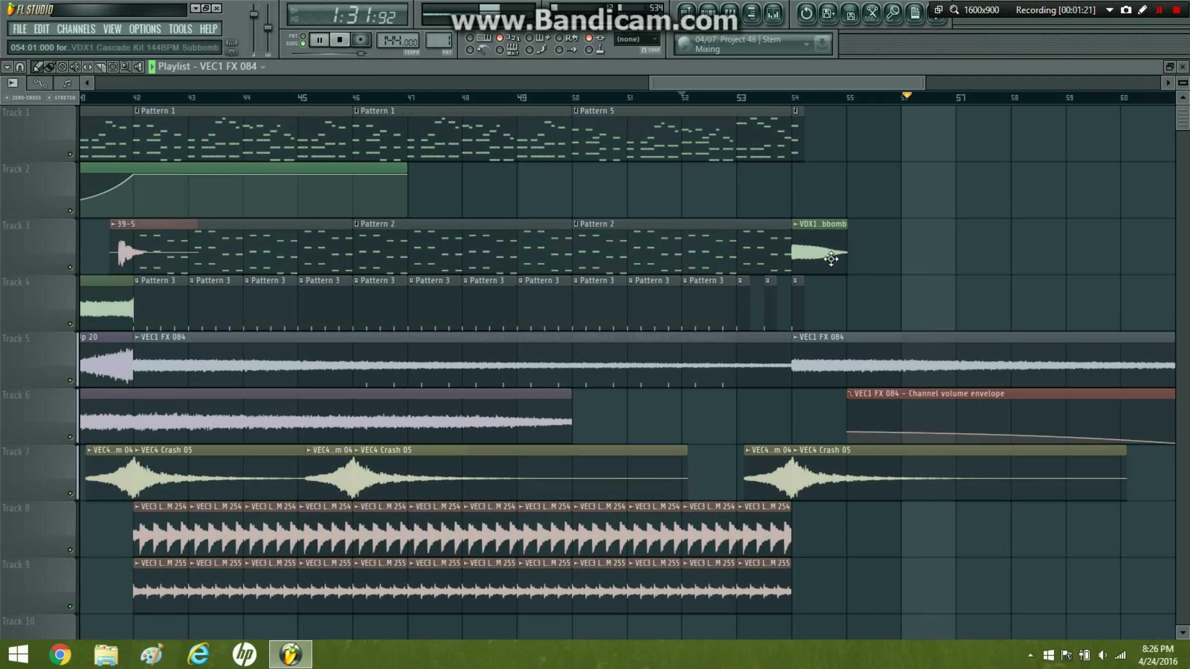
{"action": "left_click", "coordinate": [790, 97]}
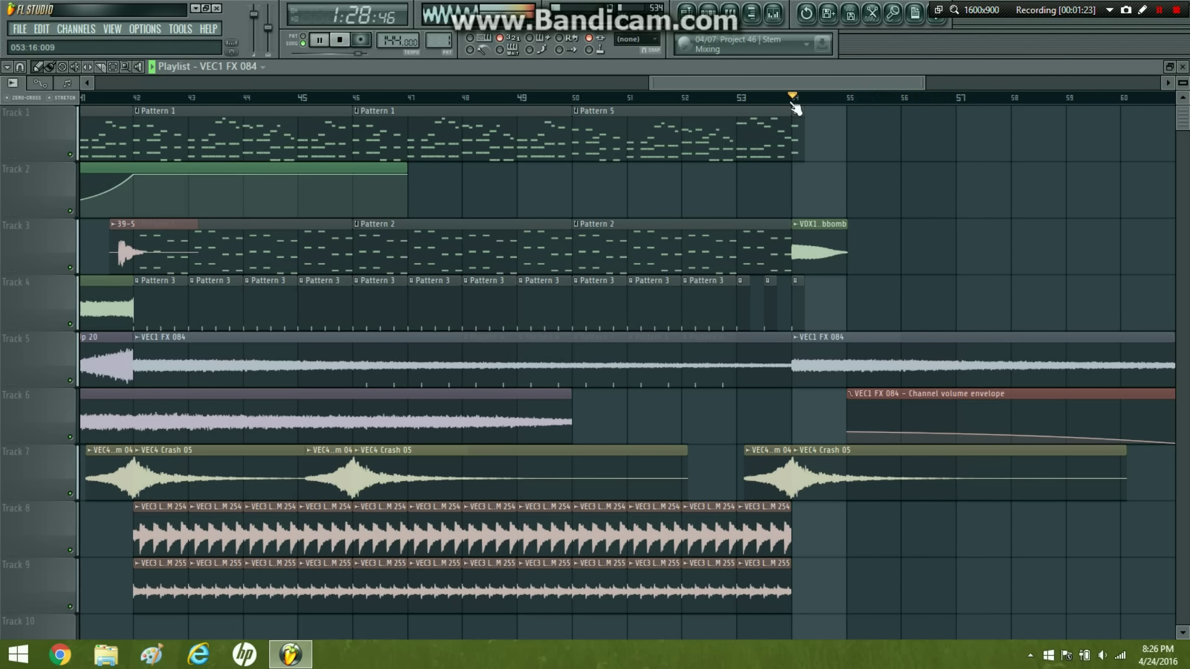
{"action": "left_click", "coordinate": [937, 172]}
{"action": "right_click", "coordinate": [936, 171]}
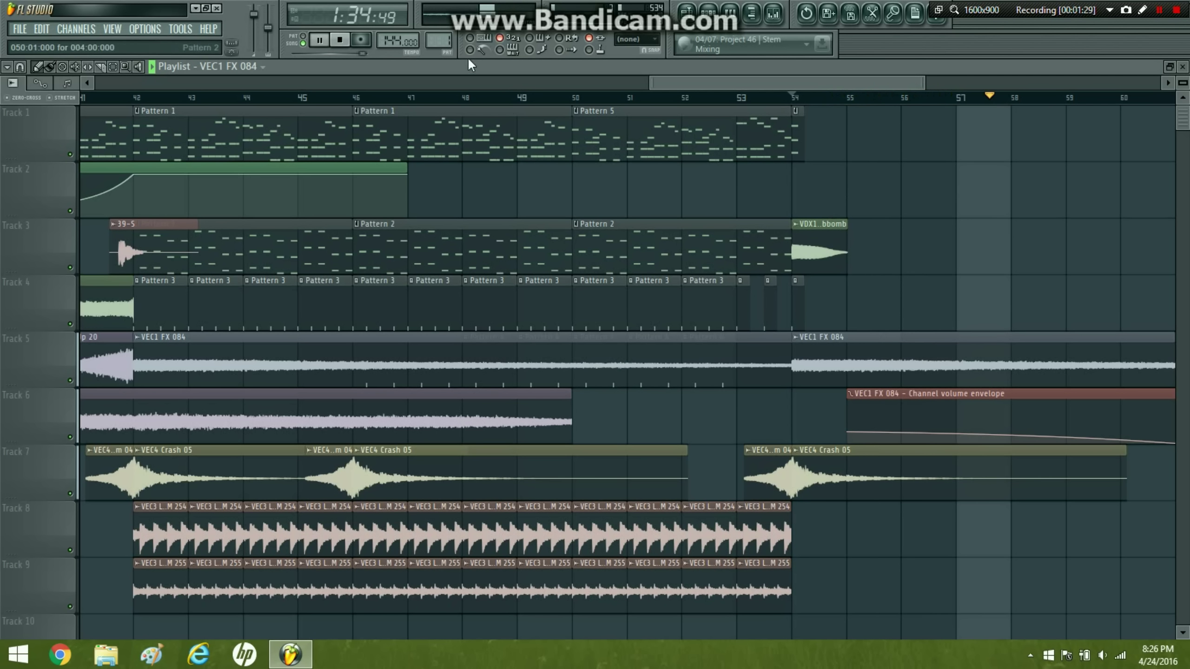
- Bring the whole arrangement into view and delete the VDX1 subbomb clip at bar 54 on Track 3
{"action": "left_click", "coordinate": [131, 73]}
{"action": "right_click", "coordinate": [490, 186]}
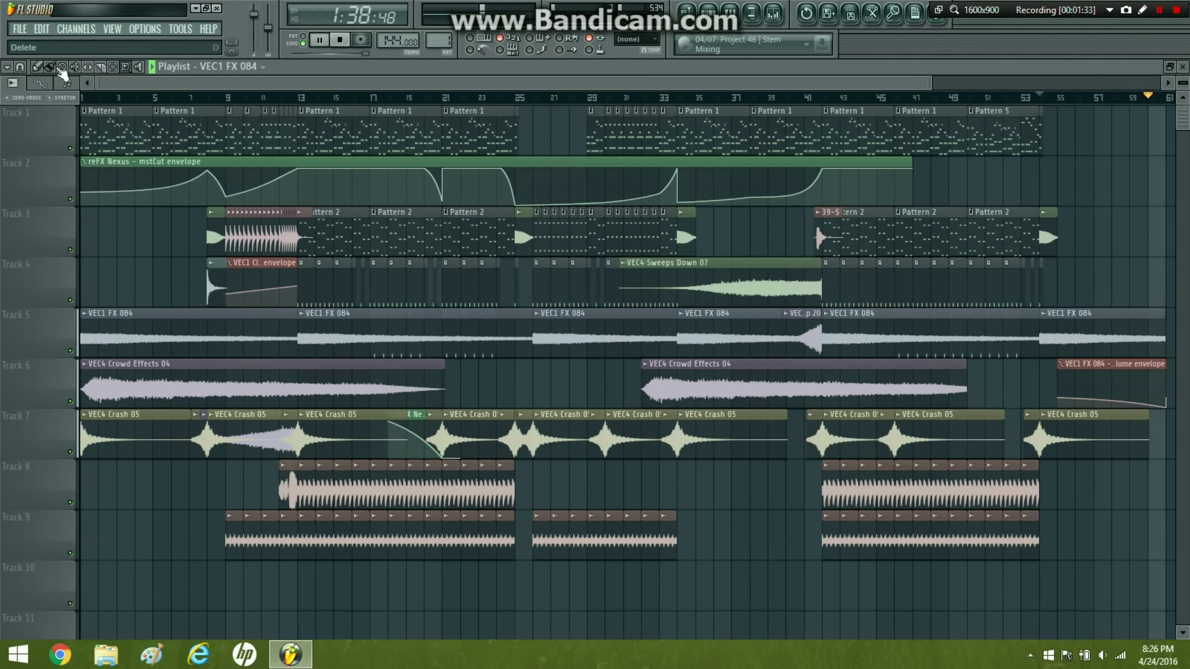
{"action": "left_click", "coordinate": [41, 66]}
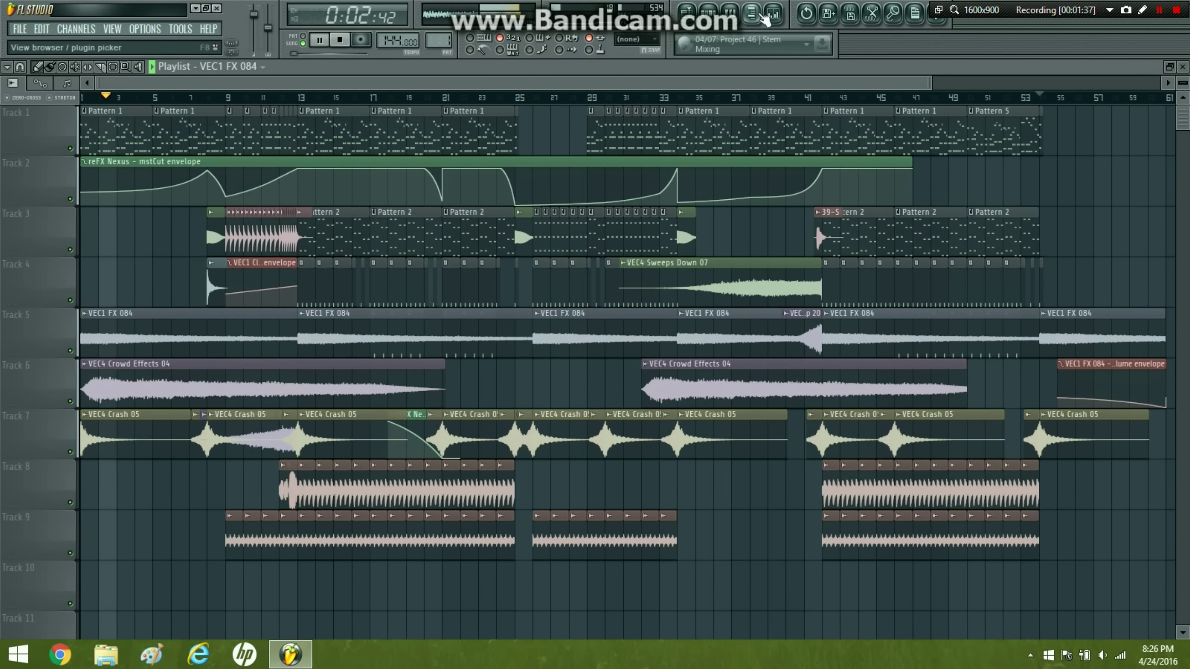
- Place the VEC3 FX Impact 24 sample from the Vengeance VEC3 Impacts folder on Track 2 at bar 54 and replay from bar 52
{"action": "left_click", "coordinate": [751, 13]}
{"action": "scroll", "coordinate": [107, 331], "scroll_direction": "up", "scroll_amount": 3}
{"action": "left_click", "coordinate": [107, 332]}
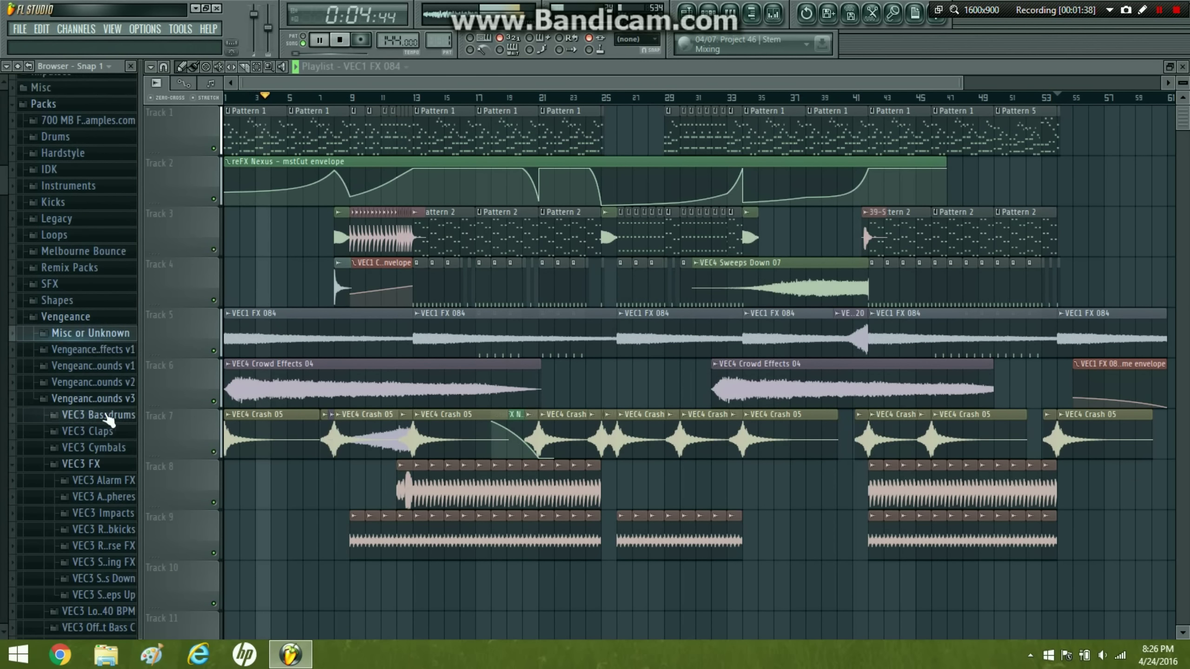
{"action": "scroll", "coordinate": [107, 413], "scroll_direction": "down", "scroll_amount": 6}
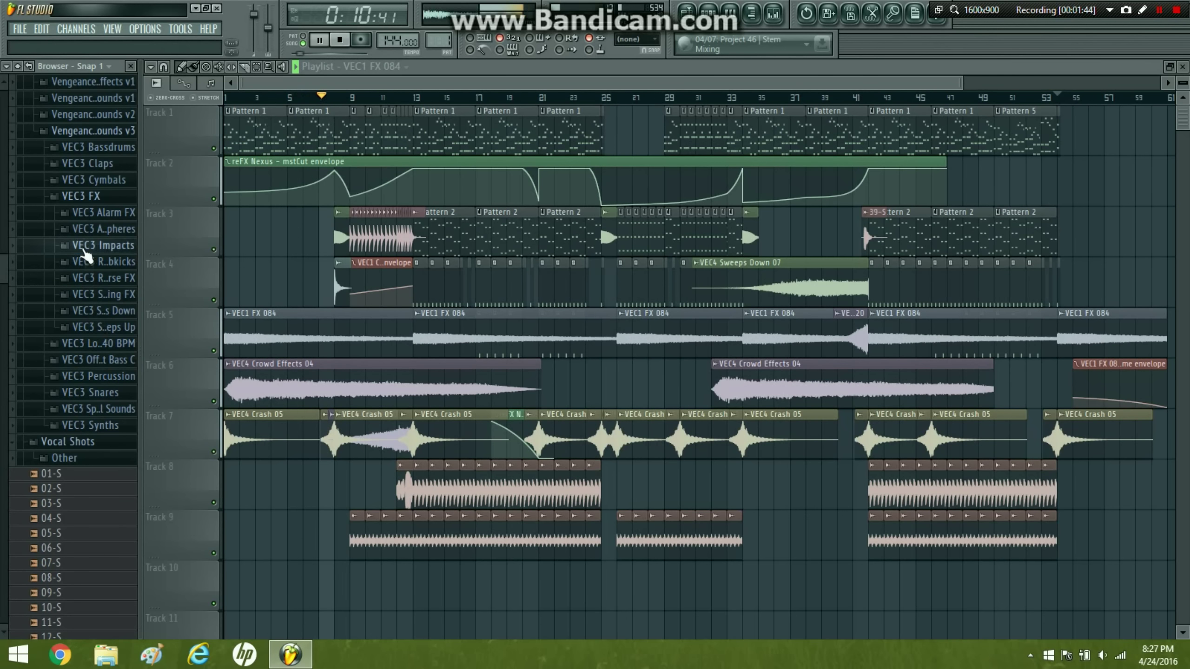
{"action": "left_click", "coordinate": [94, 245]}
{"action": "scroll", "coordinate": [94, 375], "scroll_direction": "down", "scroll_amount": 2}
{"action": "left_click", "coordinate": [99, 354]}
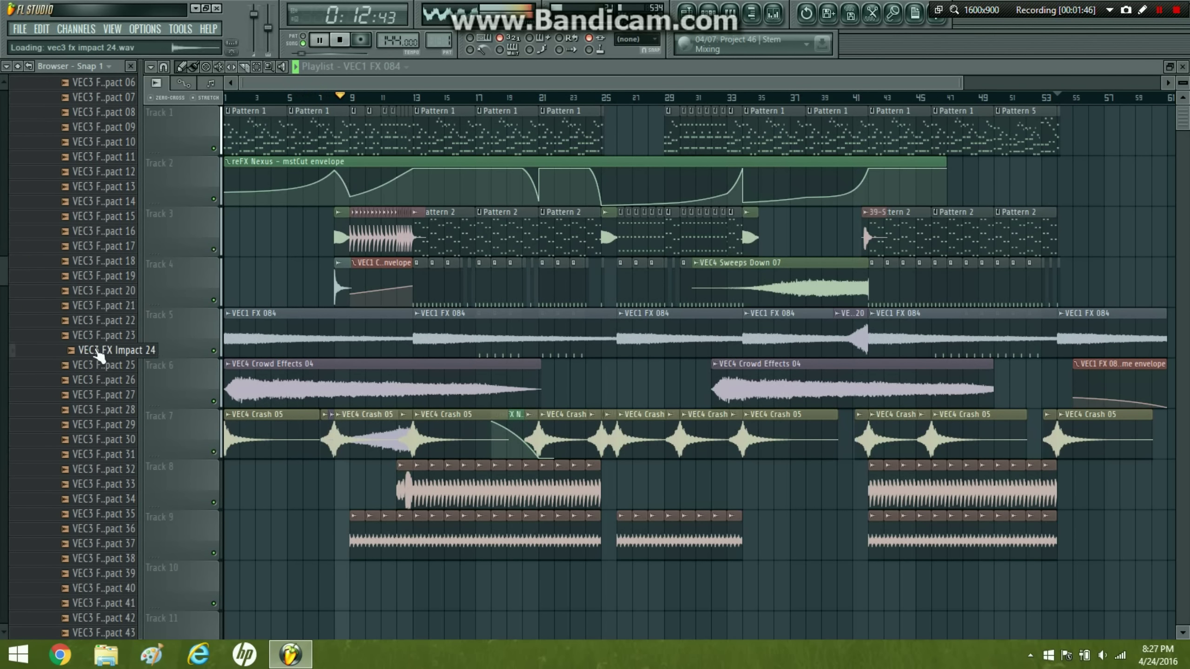
{"action": "left_click_drag", "start_coordinate": [96, 351], "coordinate": [1072, 198]}
{"action": "double_click", "coordinate": [1072, 196]}
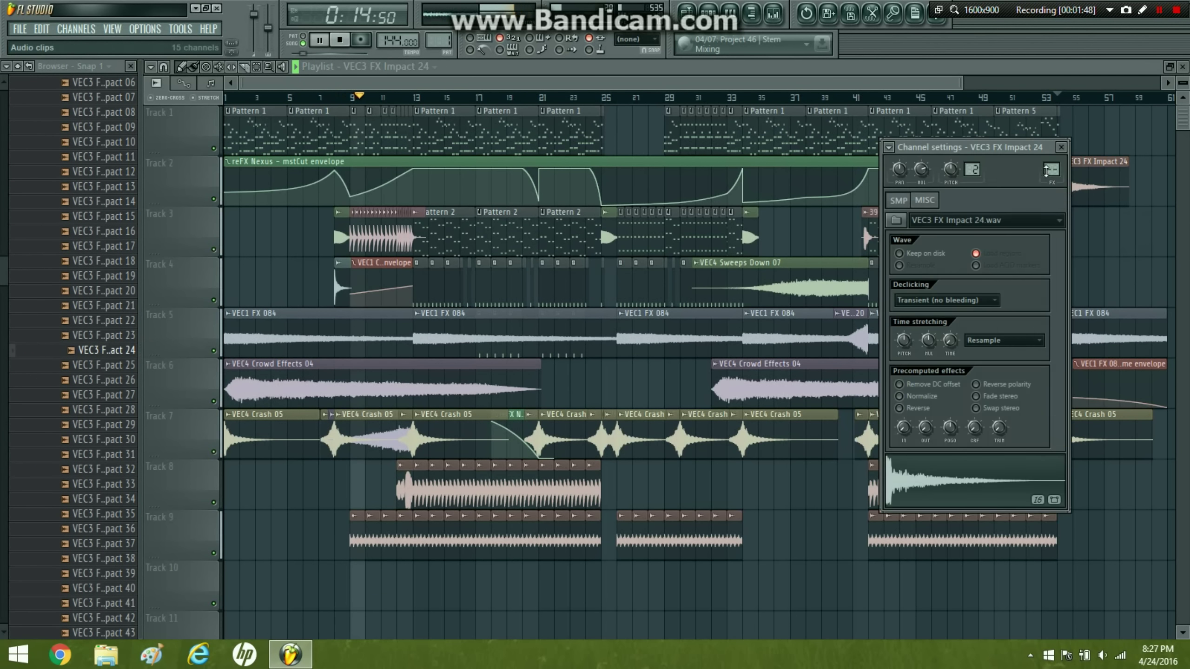
{"action": "left_click", "coordinate": [1027, 98]}
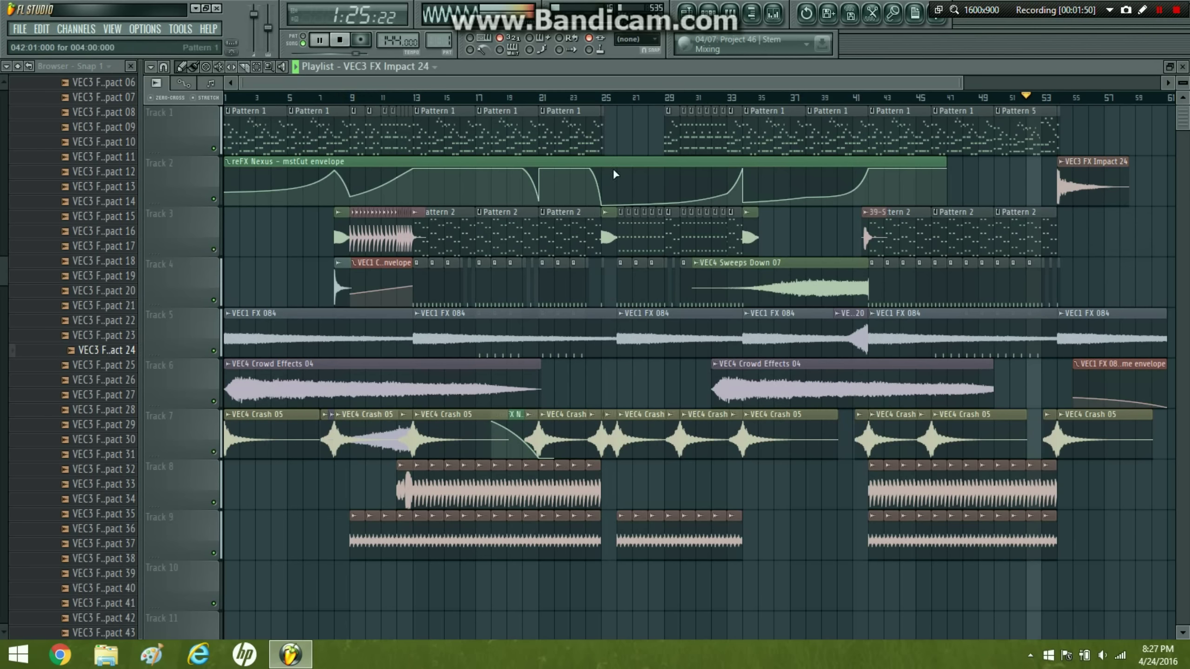
- Try VEC3 FX Reverbkicks 21 on Track 3 at bar 54, replace it with the VDX1 subbomb clip, and replay from bar 53
{"action": "left_click_drag", "start_coordinate": [345, 281], "coordinate": [1072, 211]}
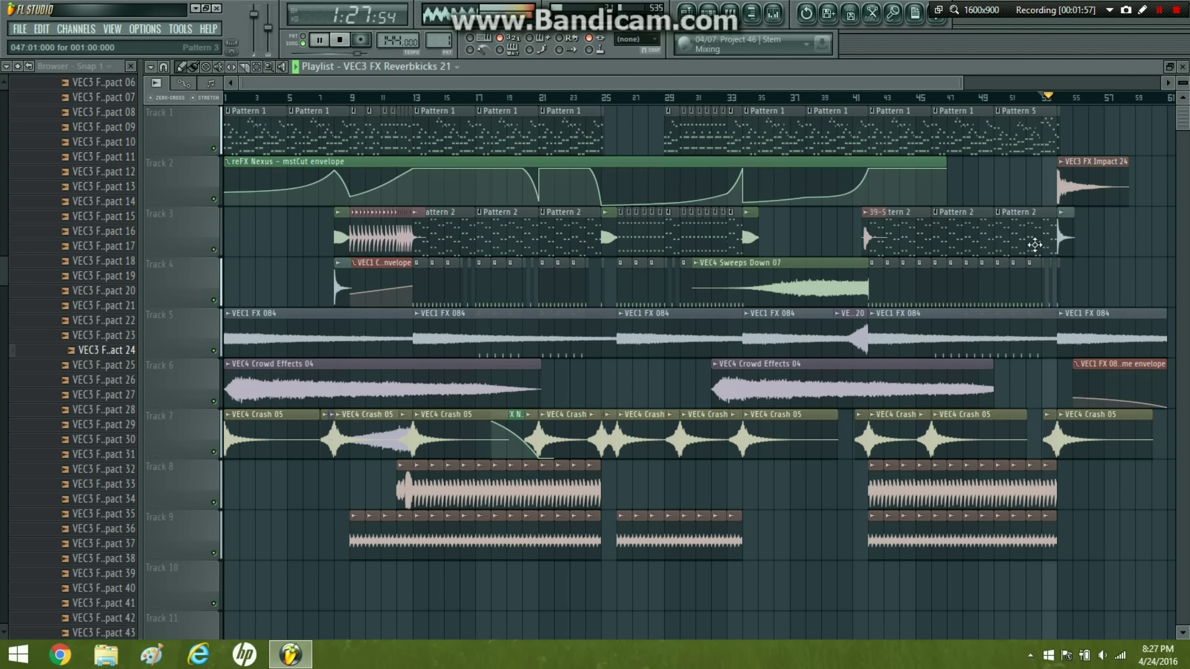
{"action": "right_click", "coordinate": [1069, 237]}
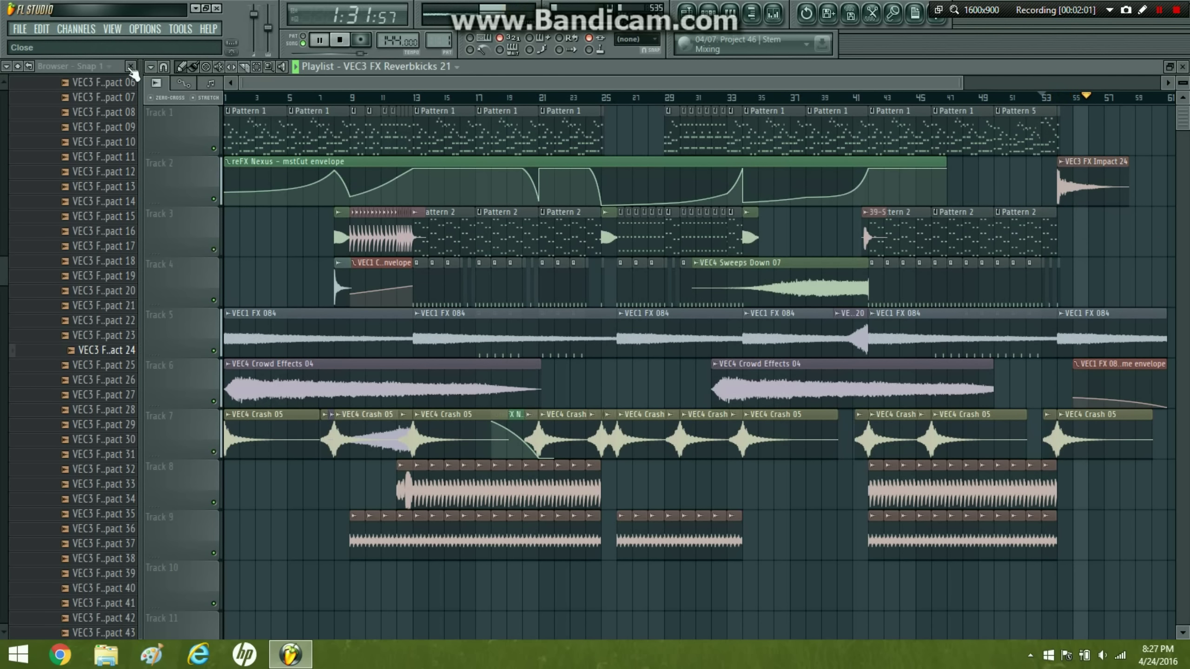
{"action": "left_click", "coordinate": [131, 67]}
{"action": "left_click", "coordinate": [1063, 234]}
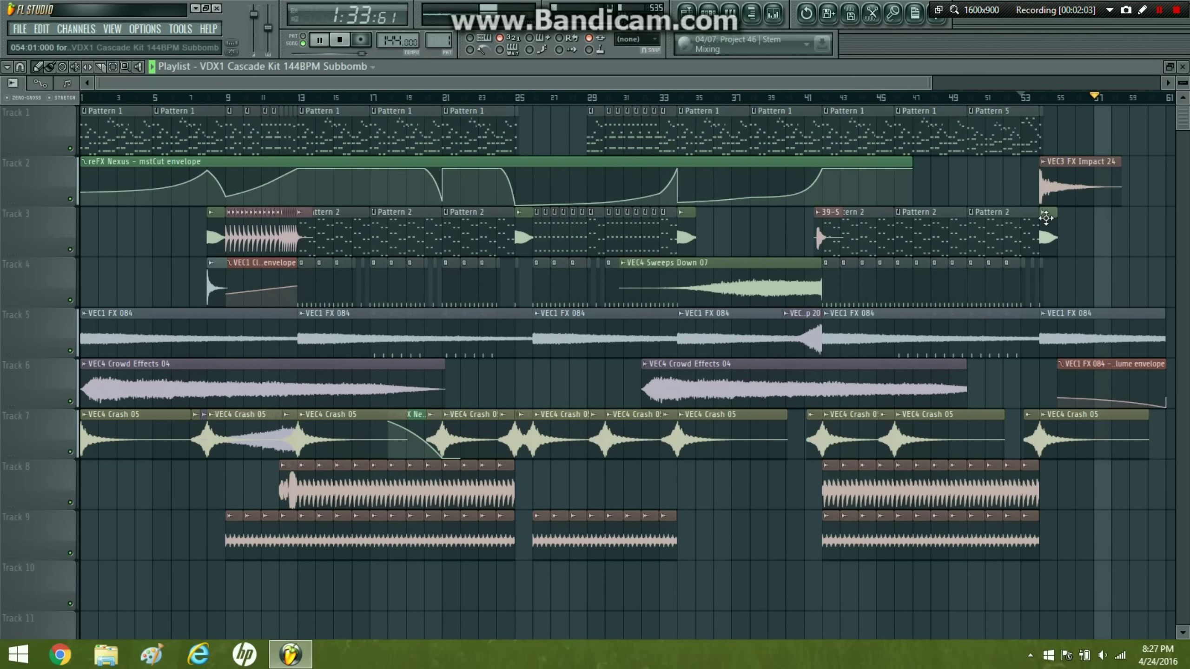
{"action": "left_click", "coordinate": [1024, 98]}
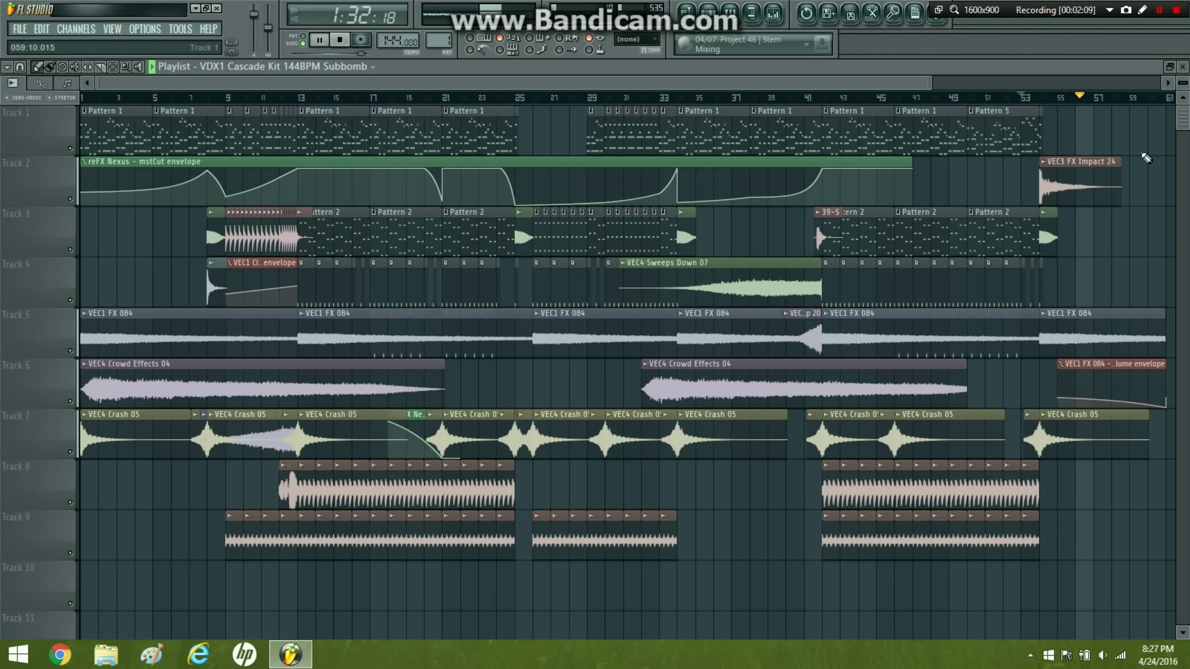
- Adjust the VEC3 FX Impact 24 channel's volume slightly and replay the ending from bar 53
{"action": "left_click", "coordinate": [1065, 189]}
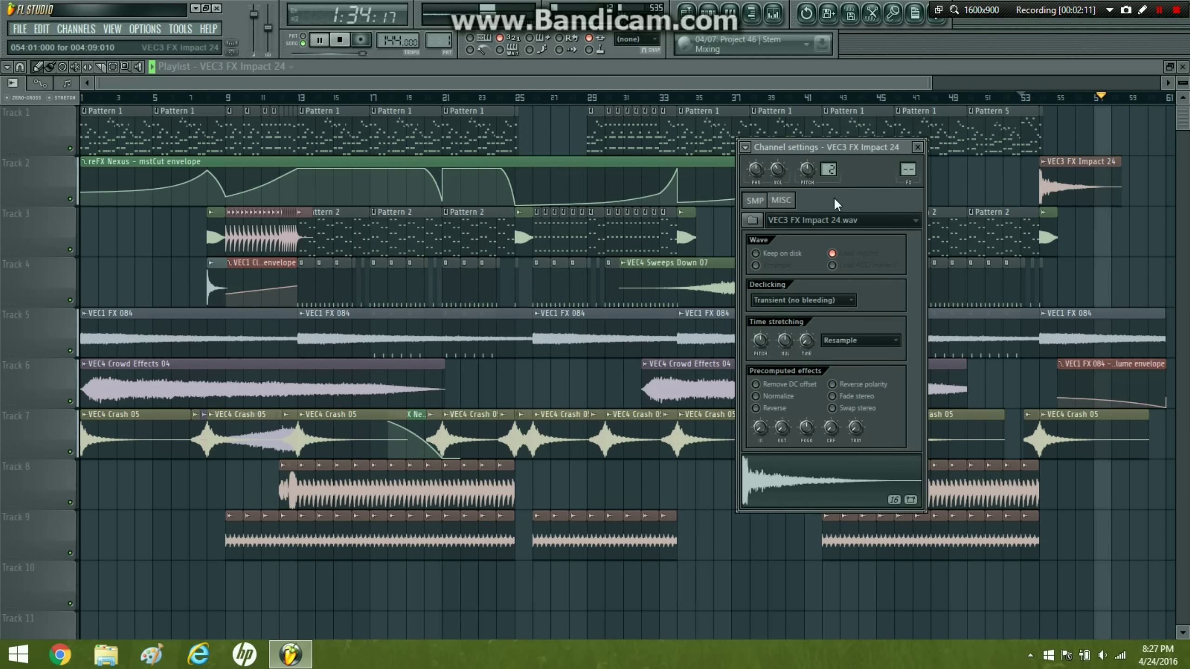
{"action": "left_click_drag", "start_coordinate": [777, 169], "coordinate": [778, 171]}
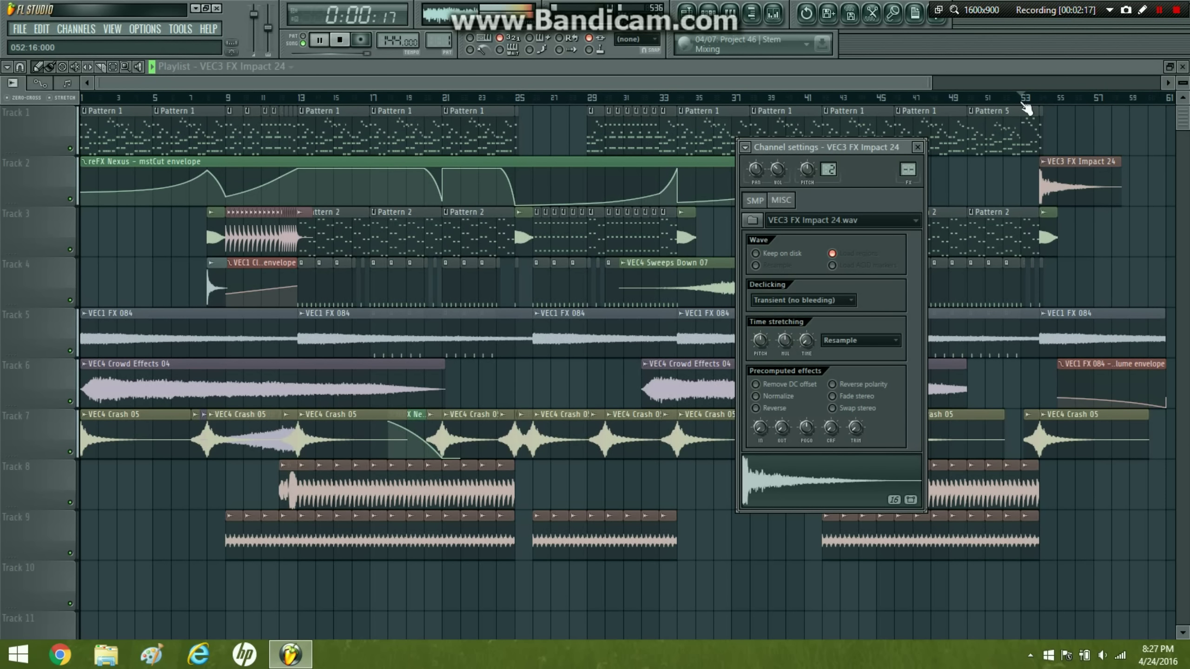
{"action": "left_click", "coordinate": [1023, 103]}
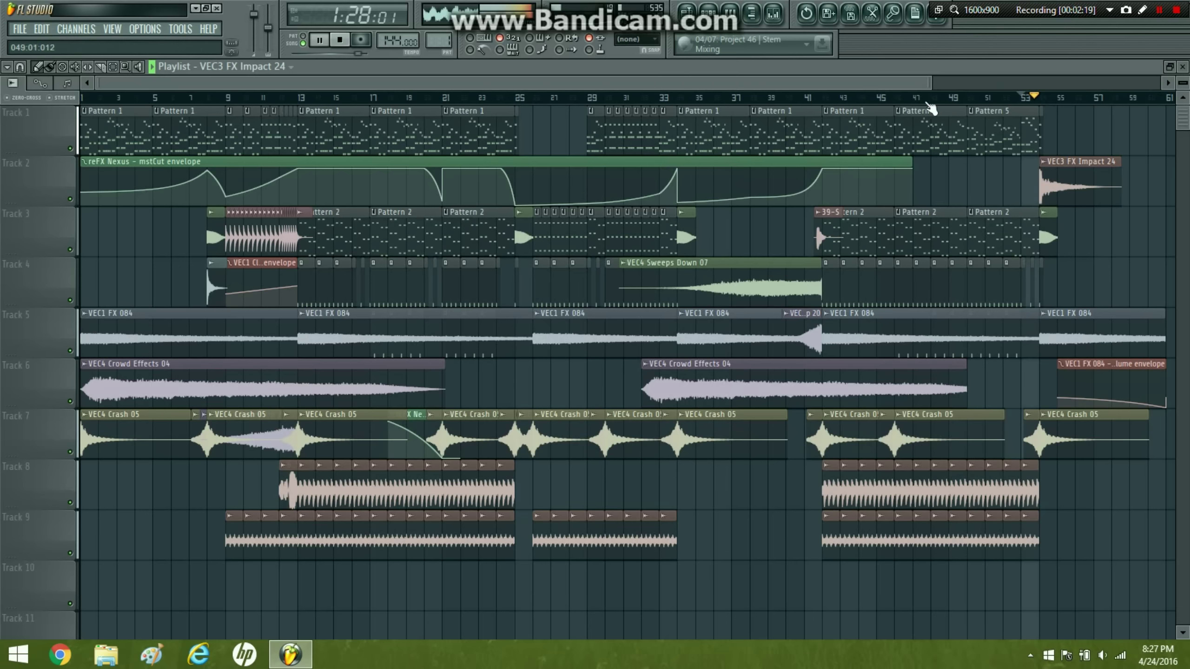
{"action": "scroll", "coordinate": [1031, 135], "scroll_direction": "down", "scroll_amount": 2}
{"action": "left_click", "coordinate": [932, 140]}
{"action": "right_click", "coordinate": [935, 151]}
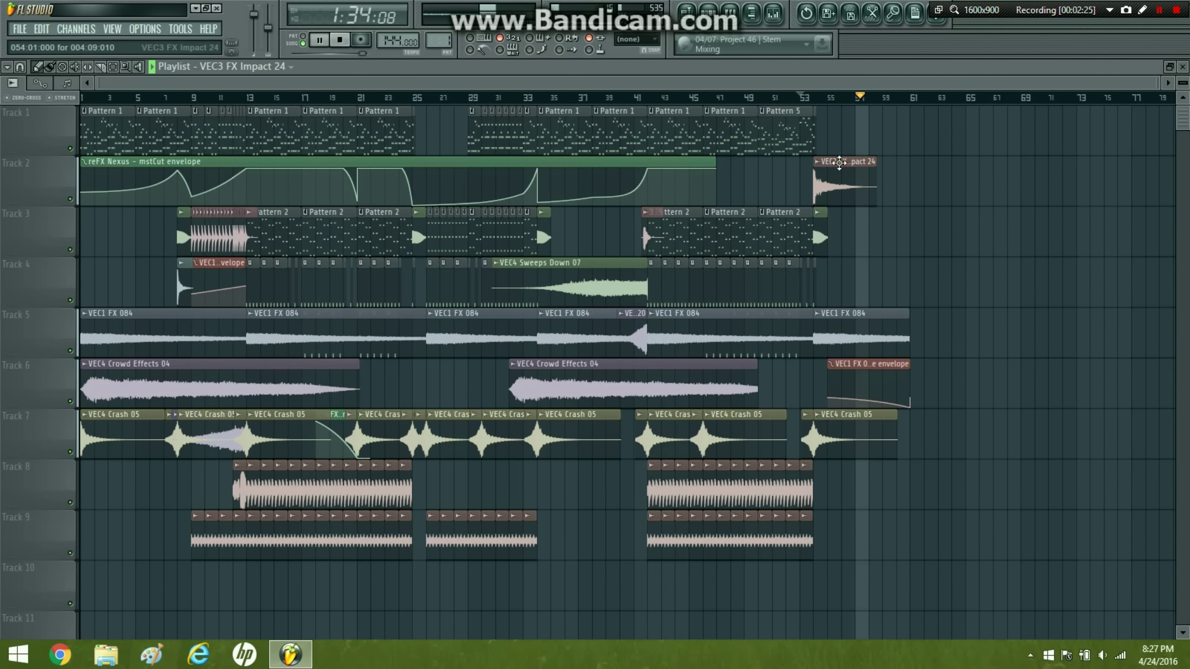
- Add a VEC3 FX Impact 24 clip on Track 3 at bar 1 and play the song from the beginning
{"action": "left_click_drag", "start_coordinate": [844, 171], "coordinate": [38, 227]}
{"action": "left_click_drag", "start_coordinate": [109, 98], "coordinate": [9, 104]}
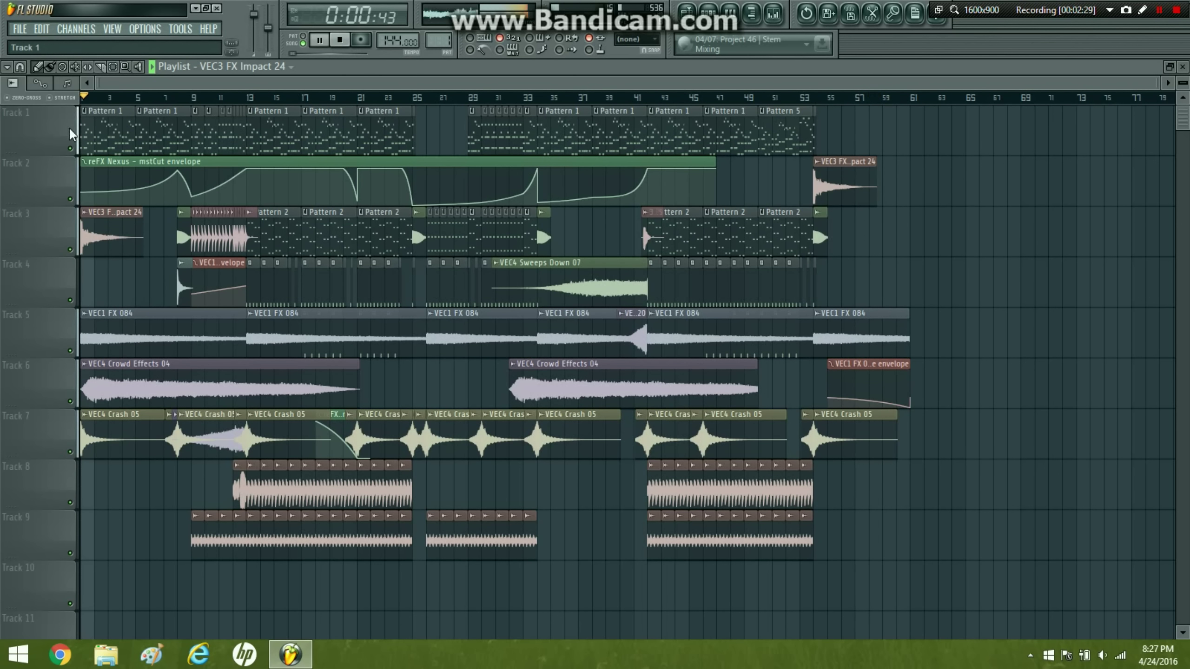
{"action": "left_click", "coordinate": [338, 41]}
{"action": "left_click", "coordinate": [325, 42]}
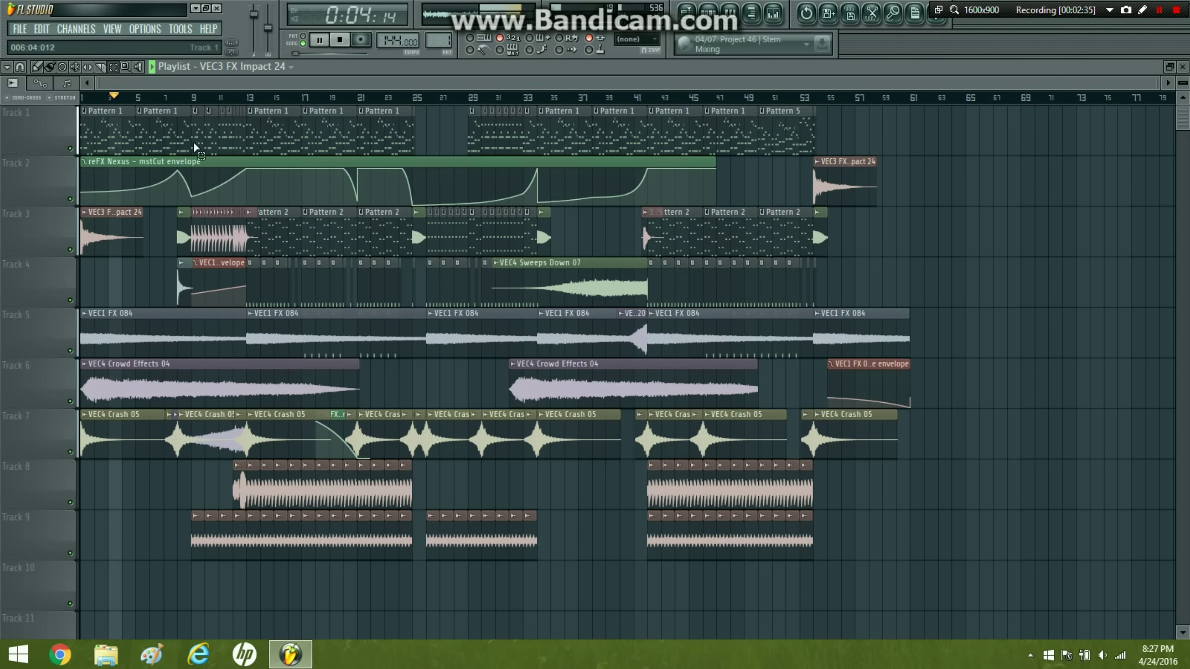
- Shift the melody, FX, crowd, crash and second-drop clips from bar 29 onward four bars later, leaving the mstCut envelope in place
{"action": "left_click", "coordinate": [469, 281]}
{"action": "left_click_drag", "start_coordinate": [470, 123], "coordinate": [872, 138]}
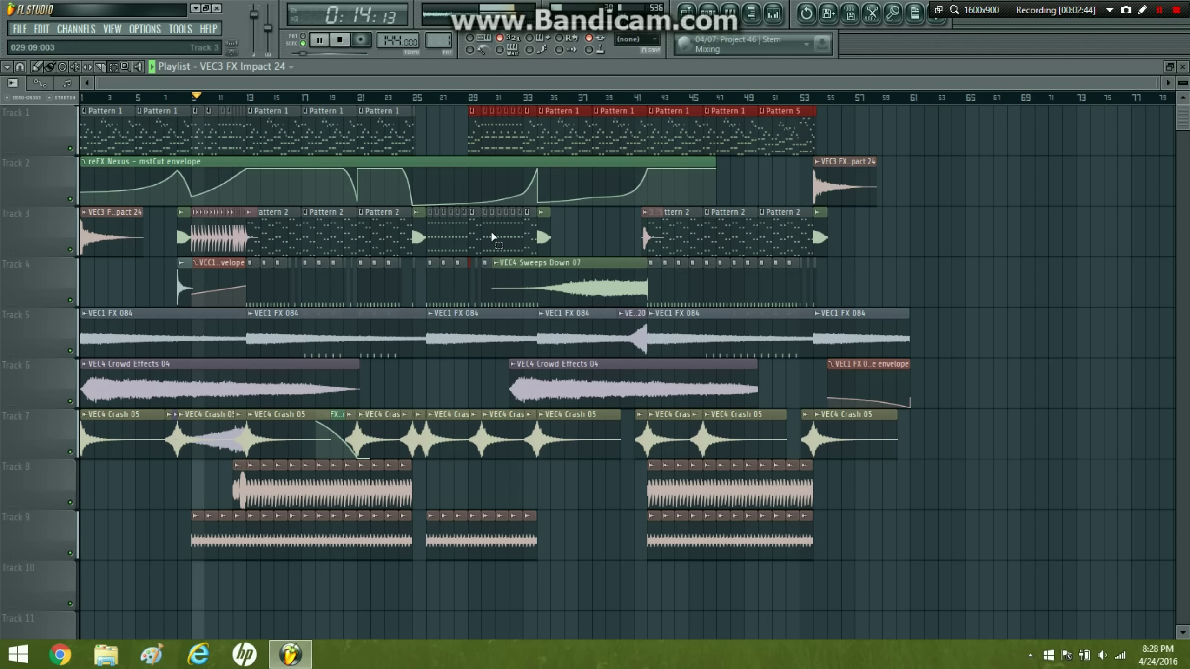
{"action": "left_click_drag", "start_coordinate": [475, 157], "coordinate": [911, 258]}
{"action": "left_click", "coordinate": [538, 168], "text": "ctrl"}
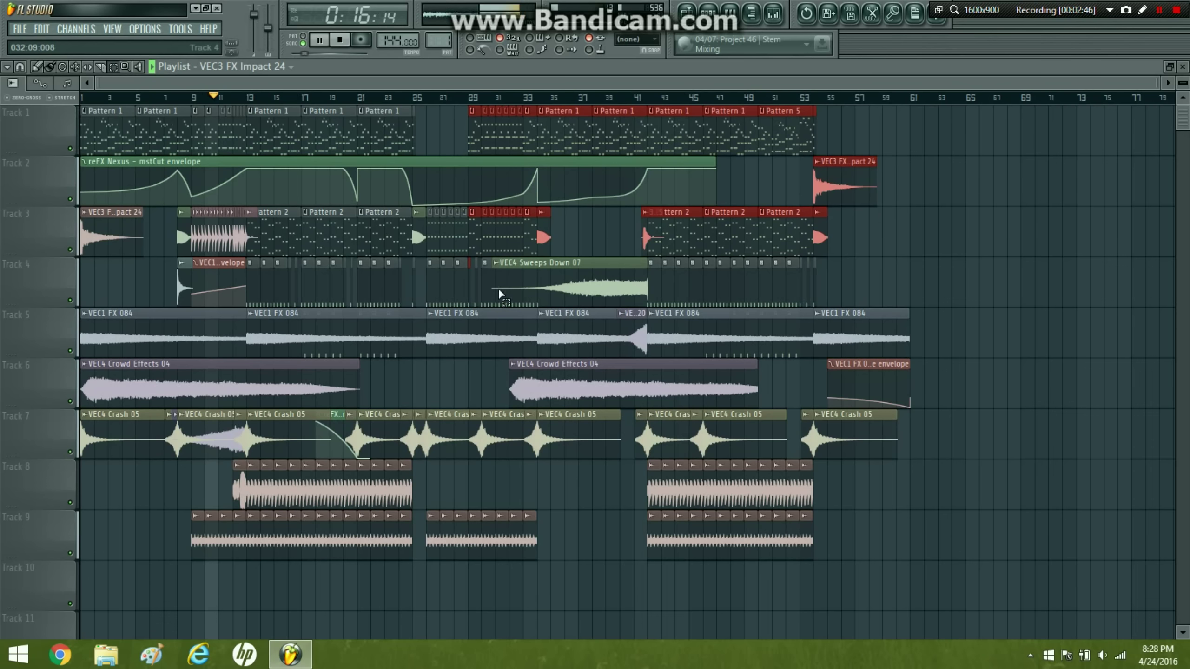
{"action": "left_click_drag", "start_coordinate": [475, 280], "coordinate": [883, 307]}
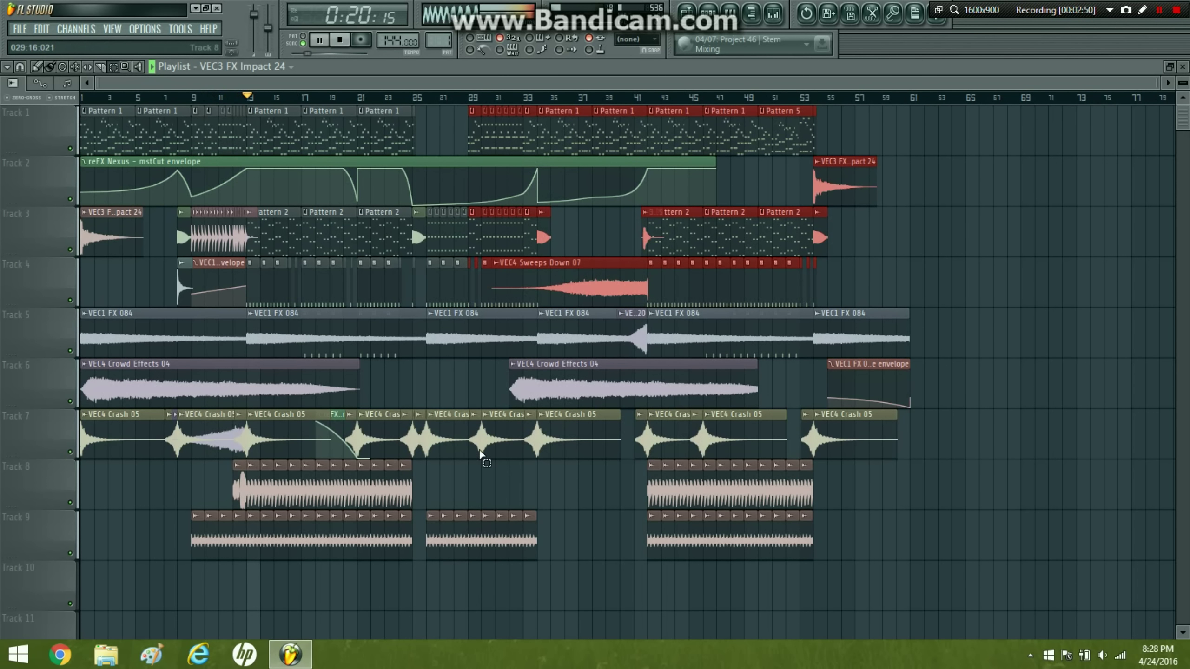
{"action": "mouse_move", "coordinate": [478, 488]}
{"action": "left_mouse_down"}
{"action": "mouse_move", "coordinate": [563, 349]}
{"action": "mouse_move", "coordinate": [951, 324]}
{"action": "left_mouse_up"}
{"action": "left_click_drag", "start_coordinate": [631, 515], "coordinate": [942, 557]}
{"action": "left_click_drag", "start_coordinate": [422, 417], "coordinate": [475, 427]}
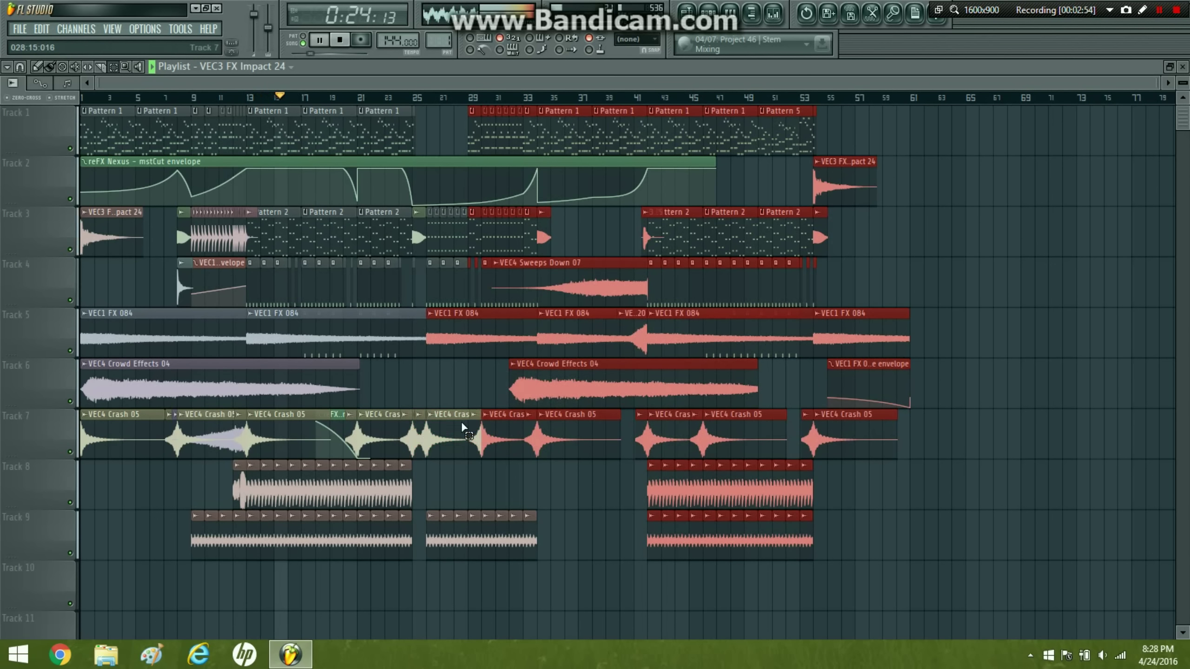
{"action": "left_click", "coordinate": [475, 434], "text": "ctrl+shift"}
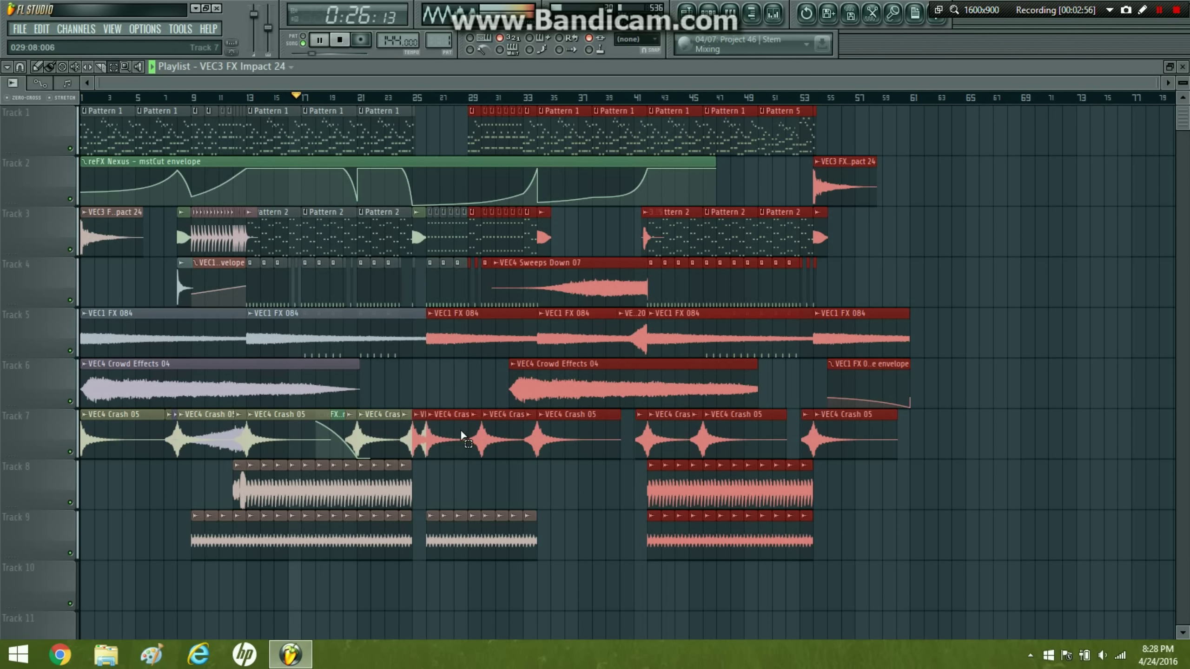
{"action": "left_click", "coordinate": [448, 425], "text": "ctrl+shift"}
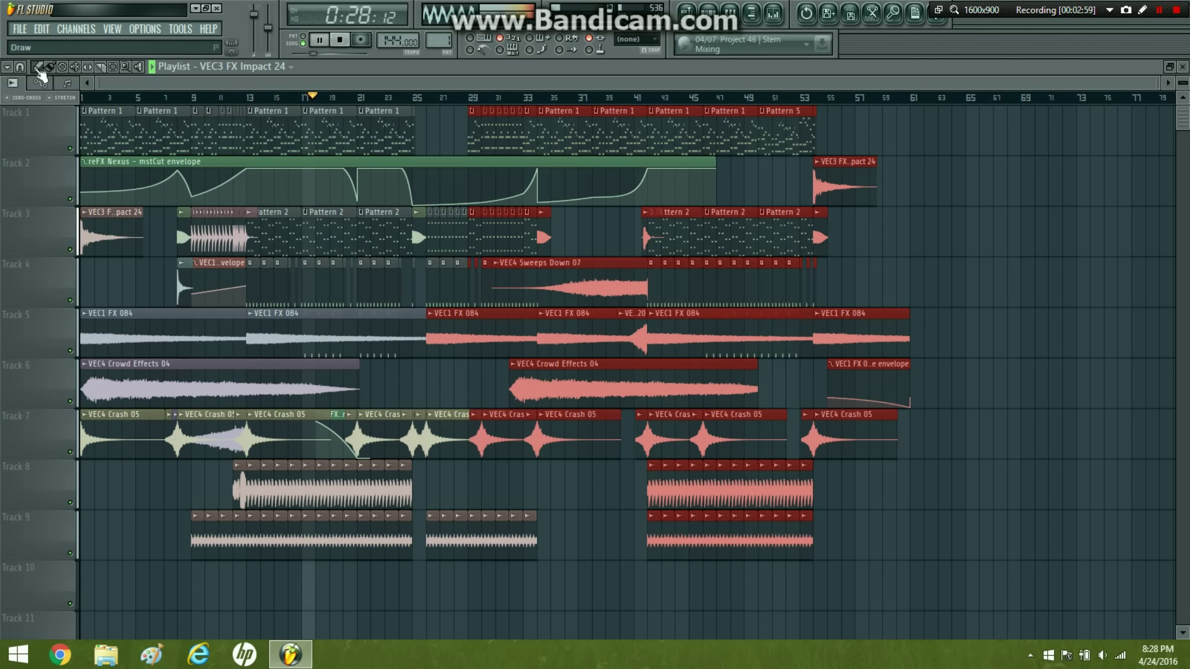
{"action": "key", "text": "space"}
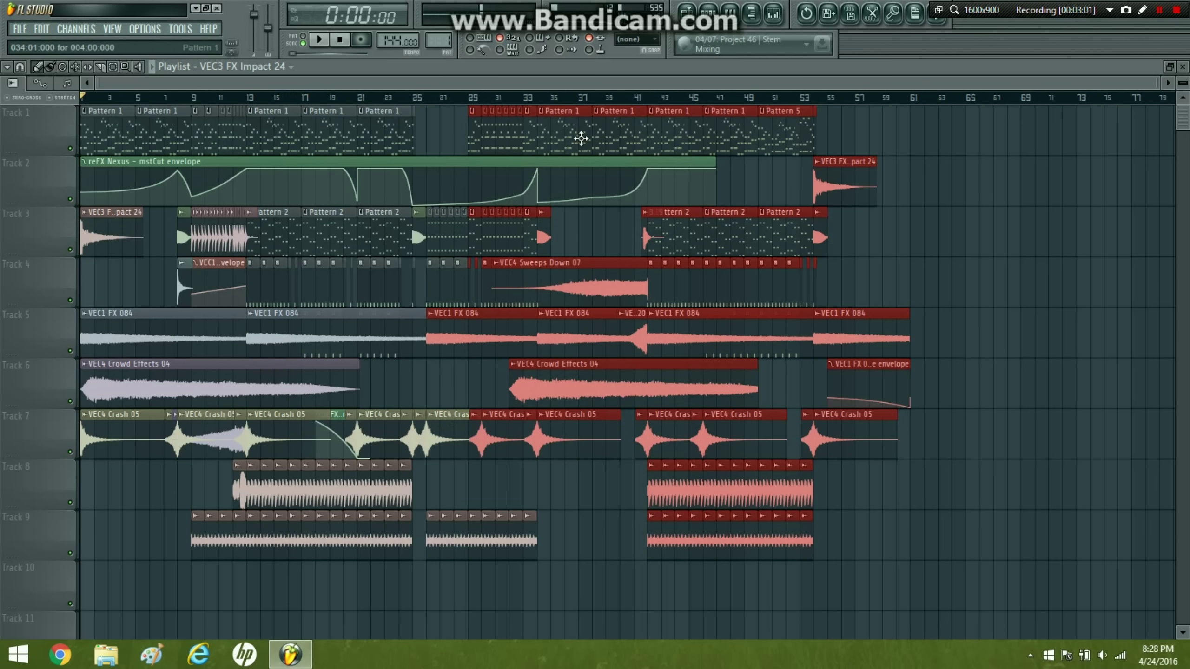
{"action": "left_click_drag", "start_coordinate": [582, 138], "coordinate": [635, 156]}
{"action": "left_click", "coordinate": [647, 226]}
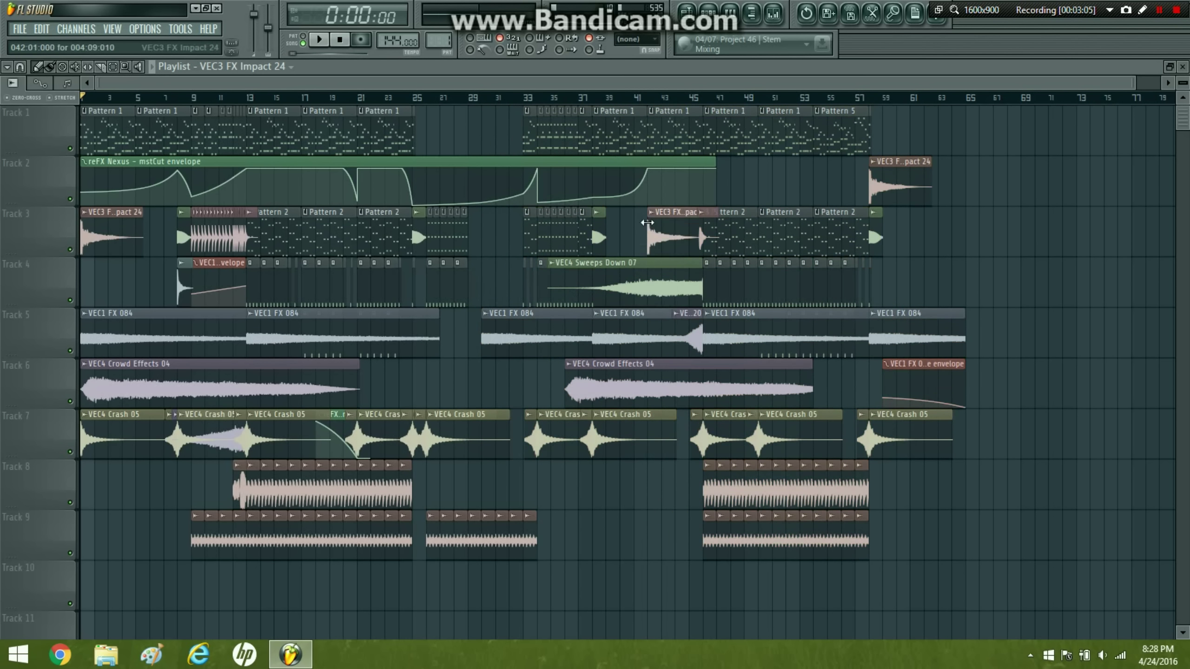
{"action": "right_click", "coordinate": [646, 226]}
- Return the displaced VEC1 FX 084 clip on Track 5 to bar 26 and play the section from there
{"action": "left_click_drag", "start_coordinate": [542, 313], "coordinate": [487, 322]}
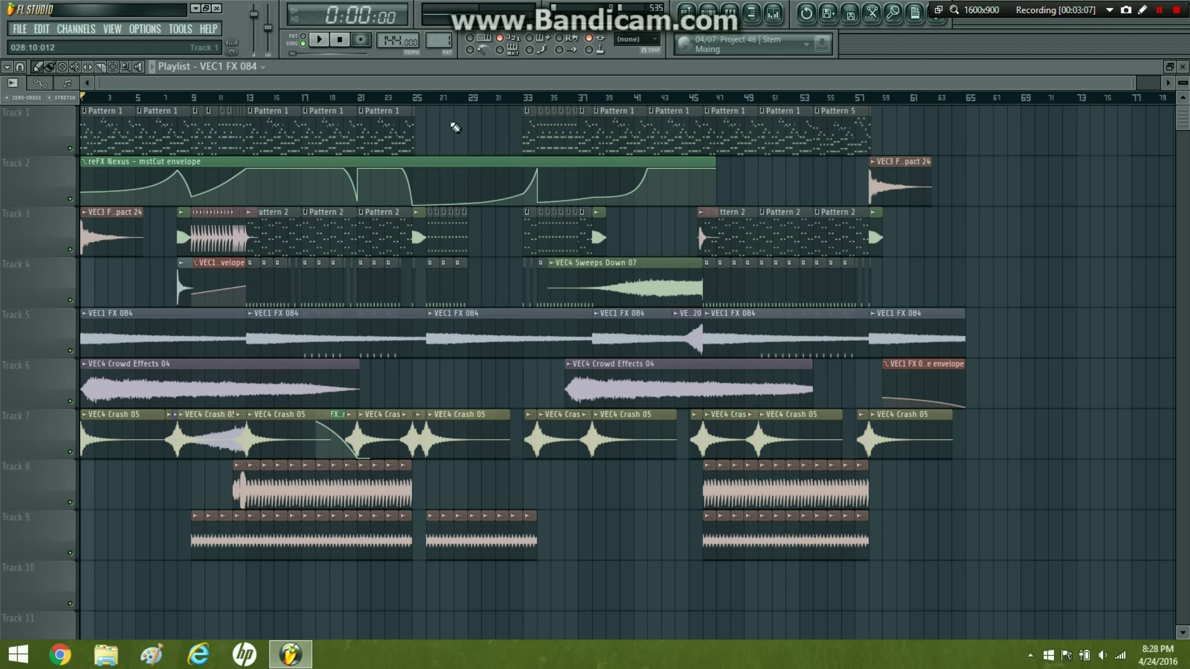
{"action": "left_click", "coordinate": [430, 98]}
{"action": "key", "text": "space"}
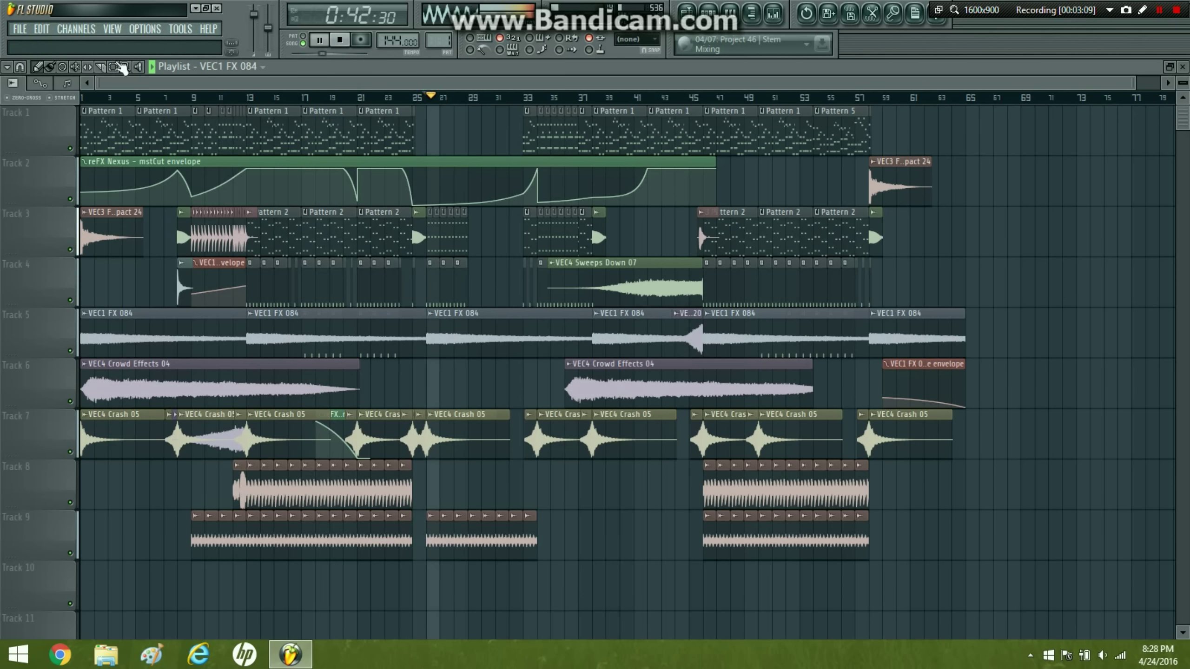
- Duplicate the bar 26 to 28 Pattern 2 and Pattern 3 clips to bars 30 to 32 on Tracks 3 and 4, and fill the bar 29 gap
{"action": "left_click_drag", "start_coordinate": [425, 295], "coordinate": [479, 228]}
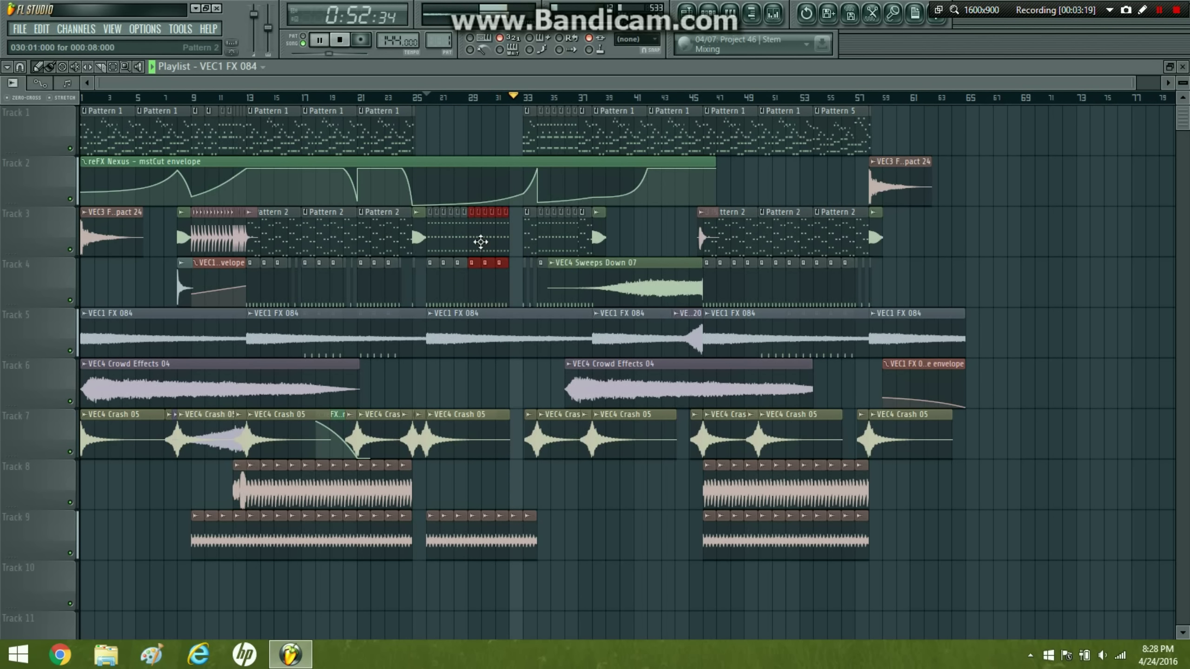
{"action": "left_click_drag", "start_coordinate": [472, 230], "coordinate": [487, 232]}
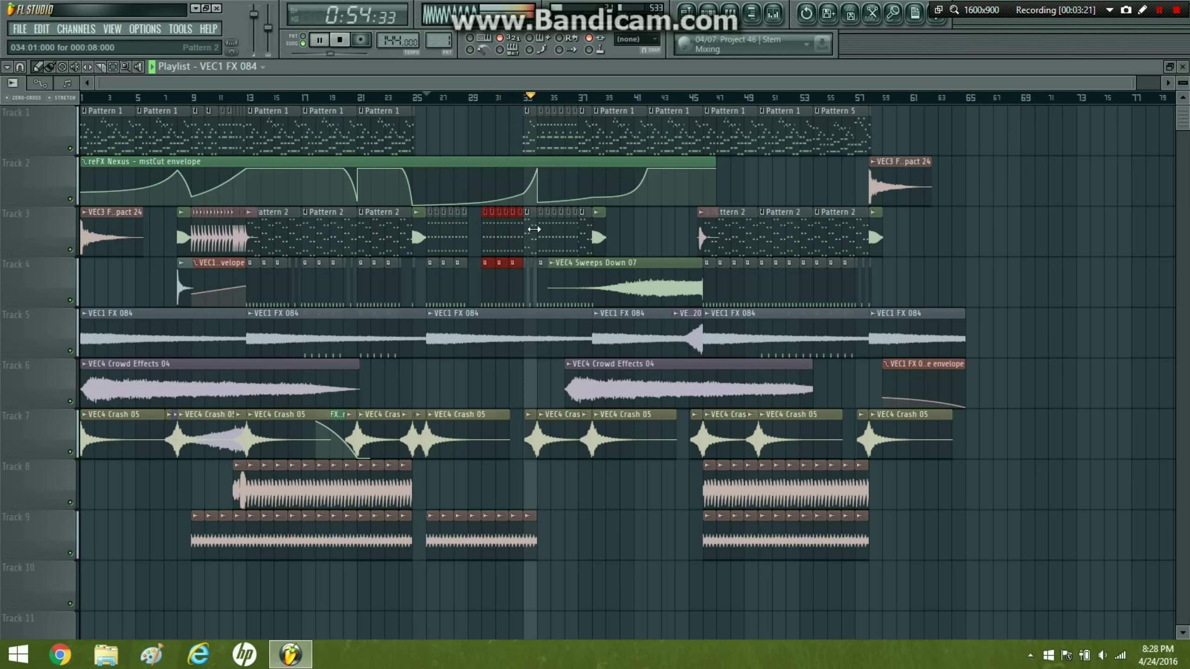
{"action": "left_click", "coordinate": [533, 228]}
{"action": "left_click", "coordinate": [477, 211]}
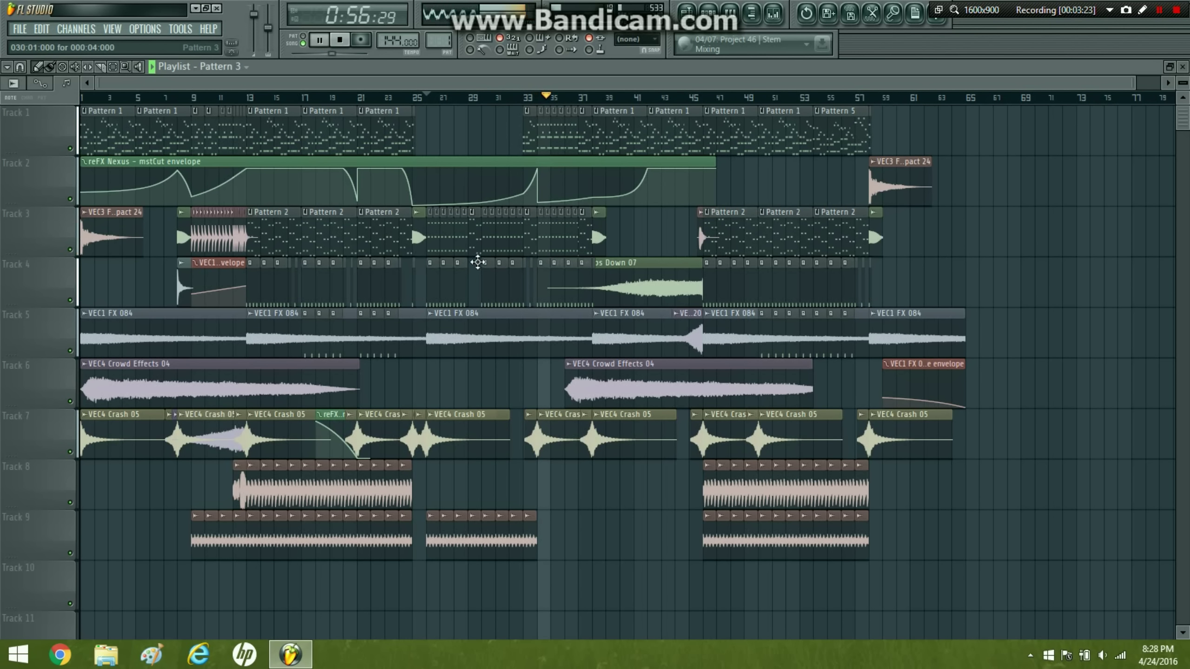
{"action": "left_click", "coordinate": [451, 98]}
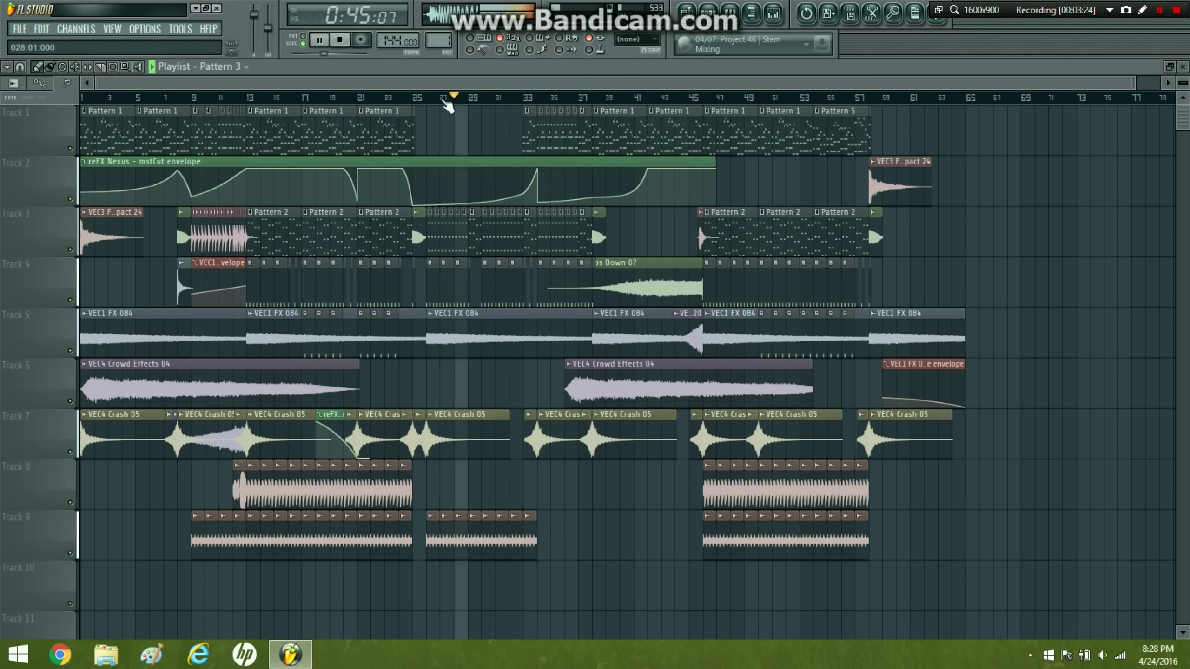
- Duplicate the bar 26 crash and its reversed lead-in on Track 7 so the copied crash hits at bar 29
{"action": "left_click", "coordinate": [125, 66]}
{"action": "left_click_drag", "start_coordinate": [377, 609], "coordinate": [678, 158]}
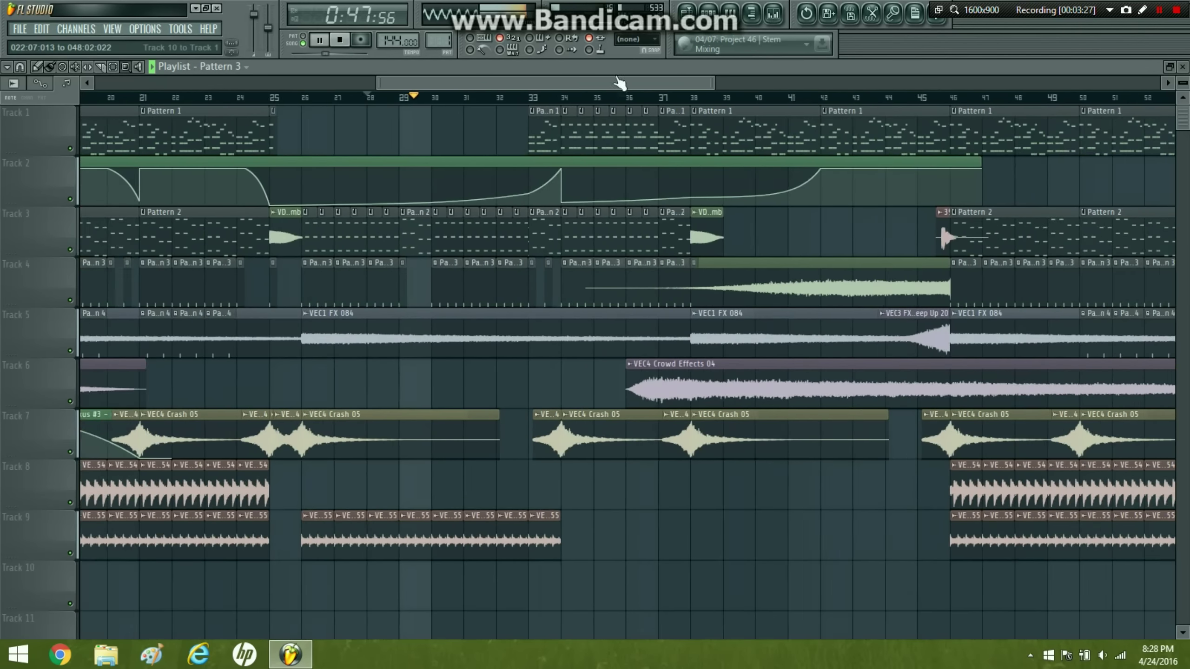
{"action": "left_click", "coordinate": [218, 427]}
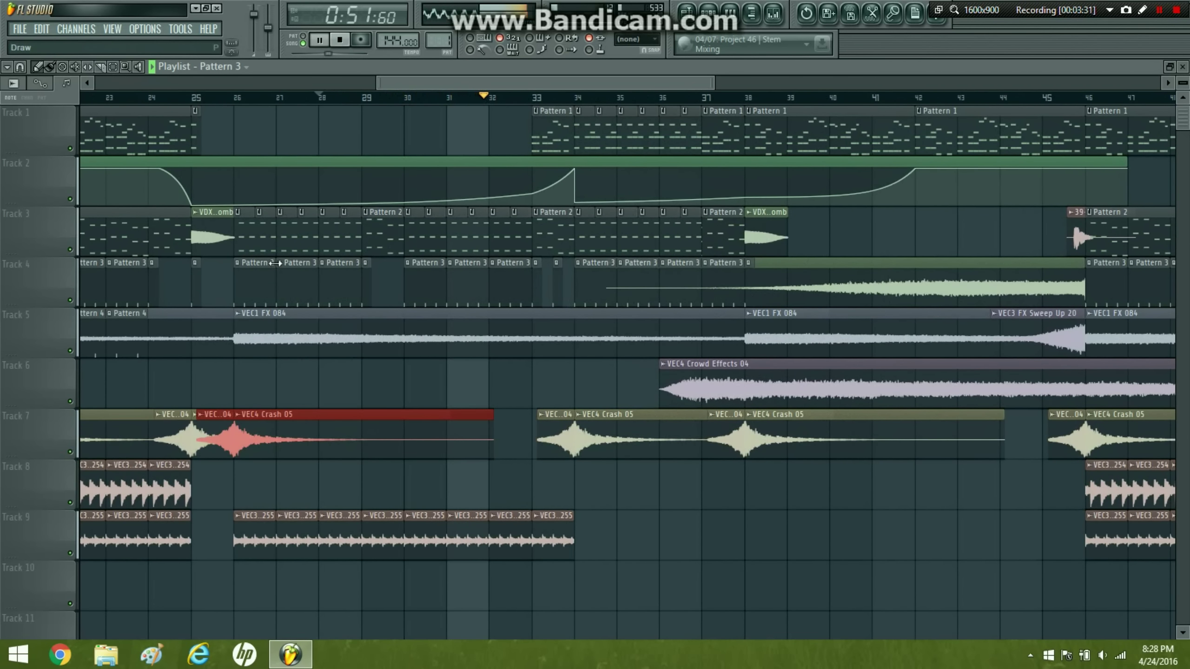
{"action": "left_click_drag", "start_coordinate": [393, 451], "coordinate": [508, 452]}
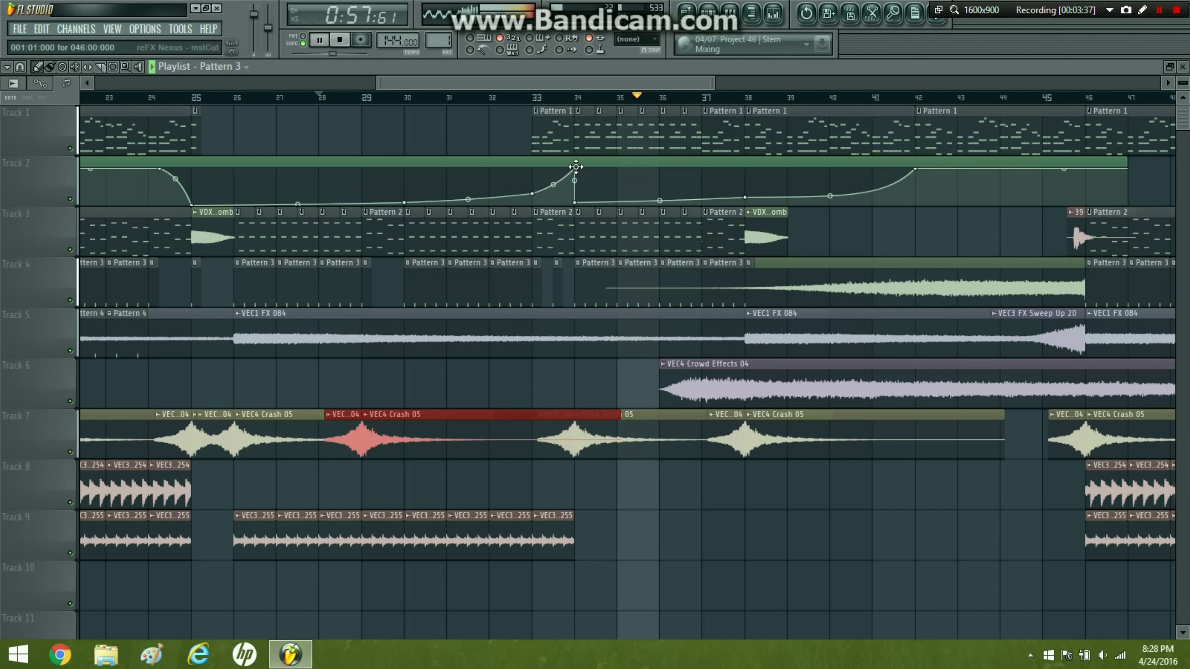
- Move the mstCut envelope point from bar 30 to bar 33, reapply its copied 8% value, and replay from bar 32
{"action": "right_click", "coordinate": [409, 202]}
{"action": "left_click", "coordinate": [436, 404]}
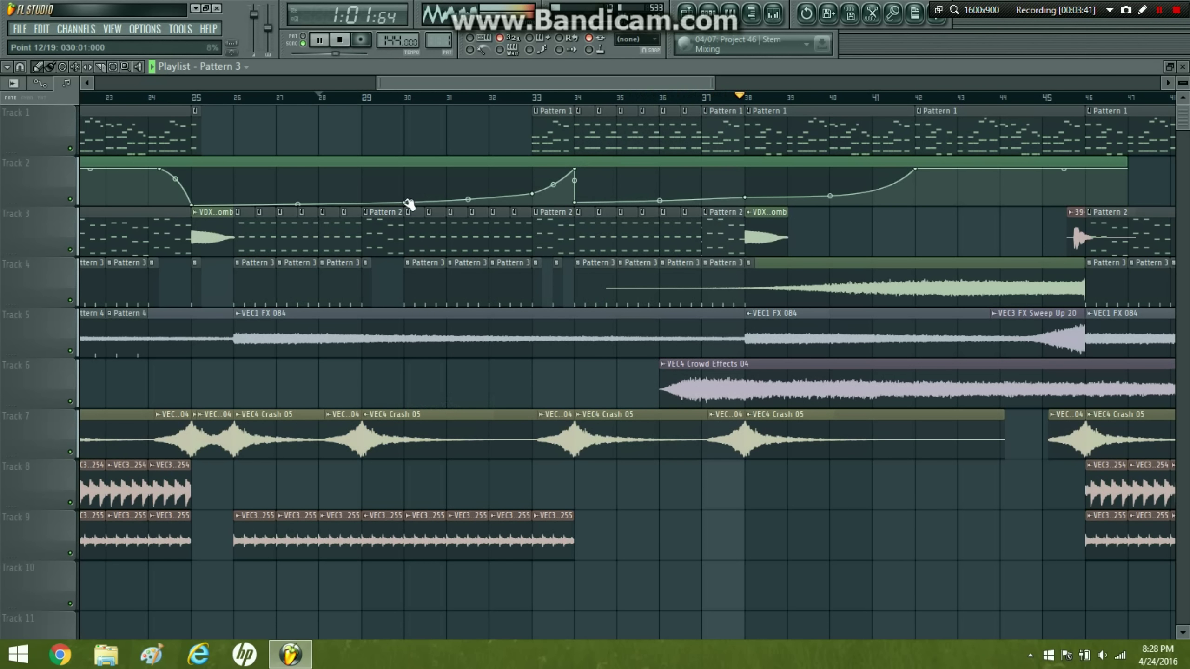
{"action": "left_click_drag", "start_coordinate": [409, 202], "coordinate": [533, 204]}
{"action": "right_click", "coordinate": [534, 205]}
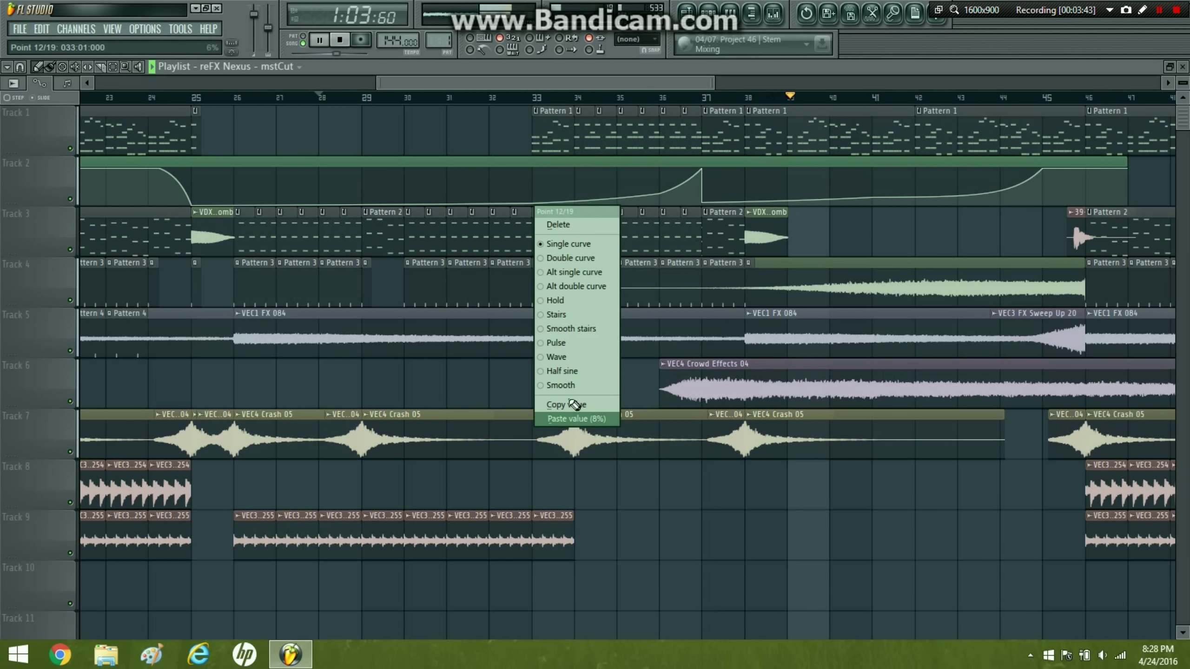
{"action": "left_click", "coordinate": [573, 404]}
{"action": "left_click", "coordinate": [490, 97]}
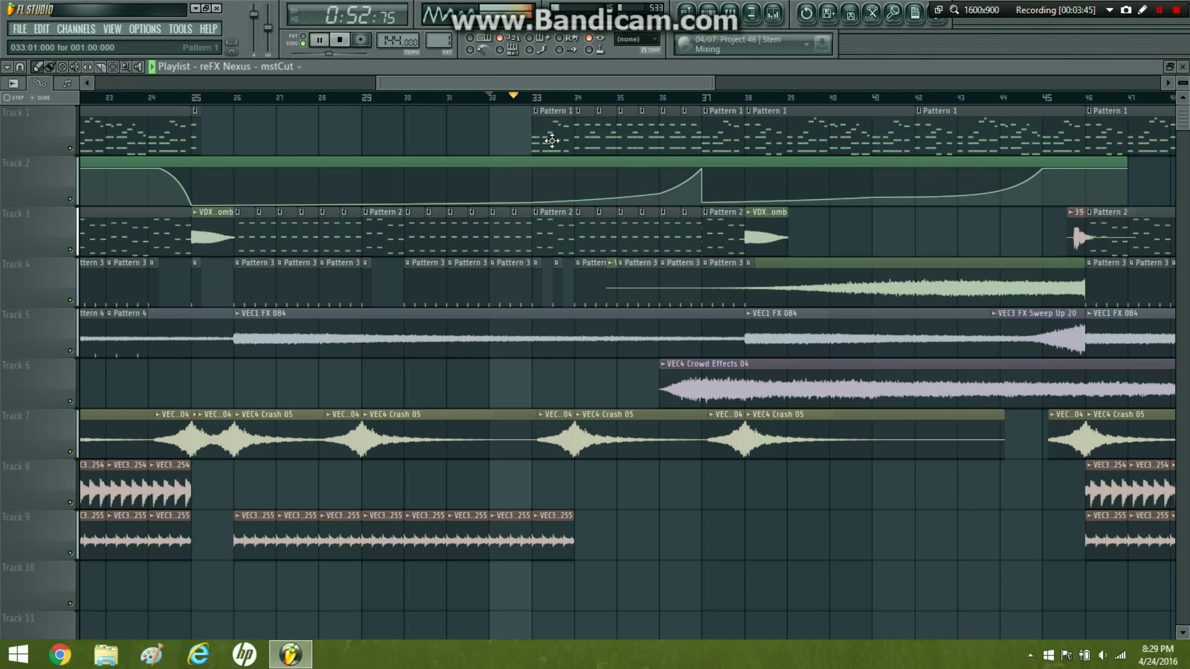
- Move the bar 37 peak of the mstCut envelope on Track 2 to bar 38 and replay from bar 32
{"action": "left_click", "coordinate": [552, 140]}
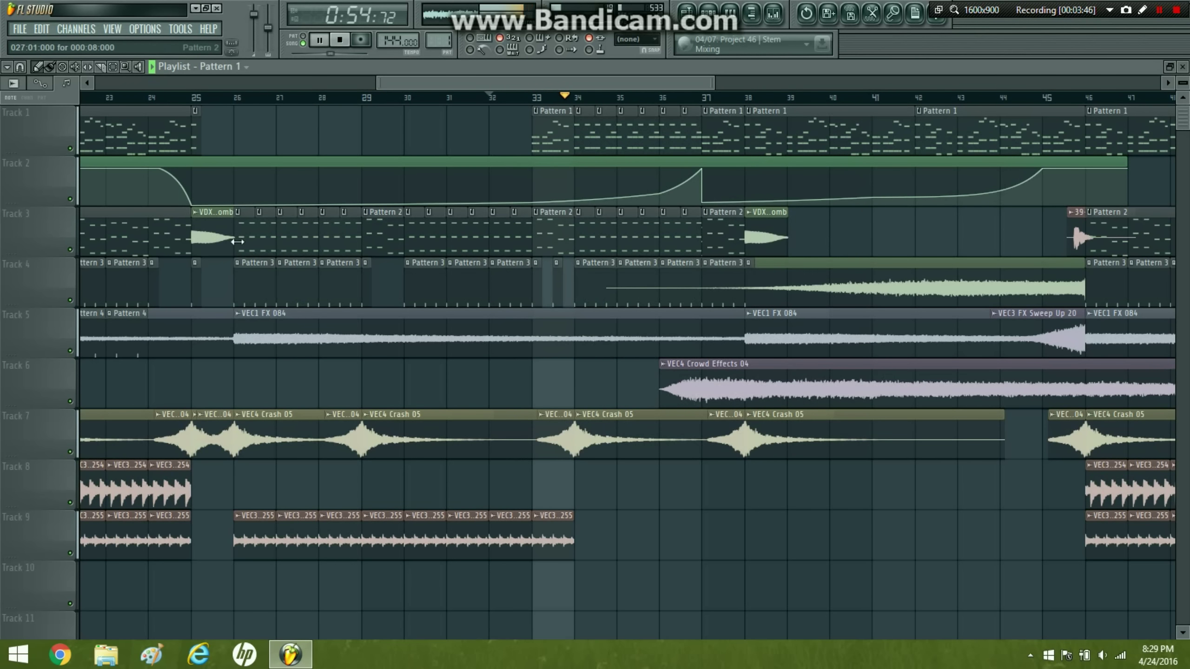
{"action": "left_click", "coordinate": [566, 221]}
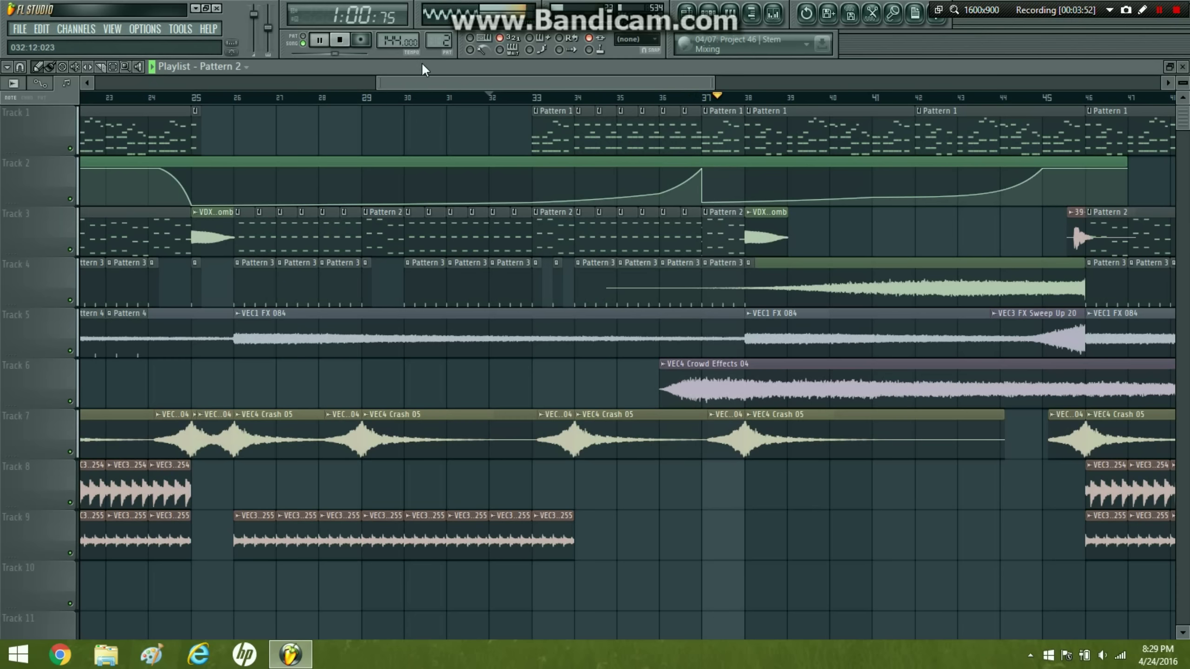
{"action": "left_click", "coordinate": [346, 40]}
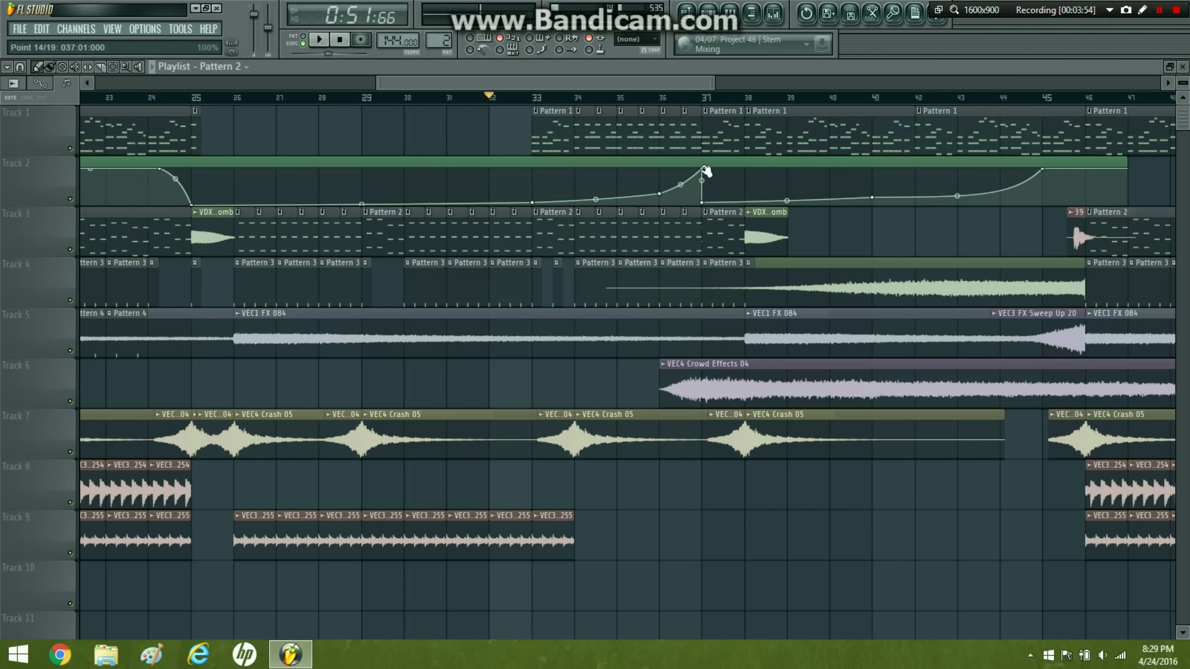
{"action": "left_click_drag", "start_coordinate": [703, 168], "coordinate": [746, 166]}
{"action": "left_click", "coordinate": [321, 41]}
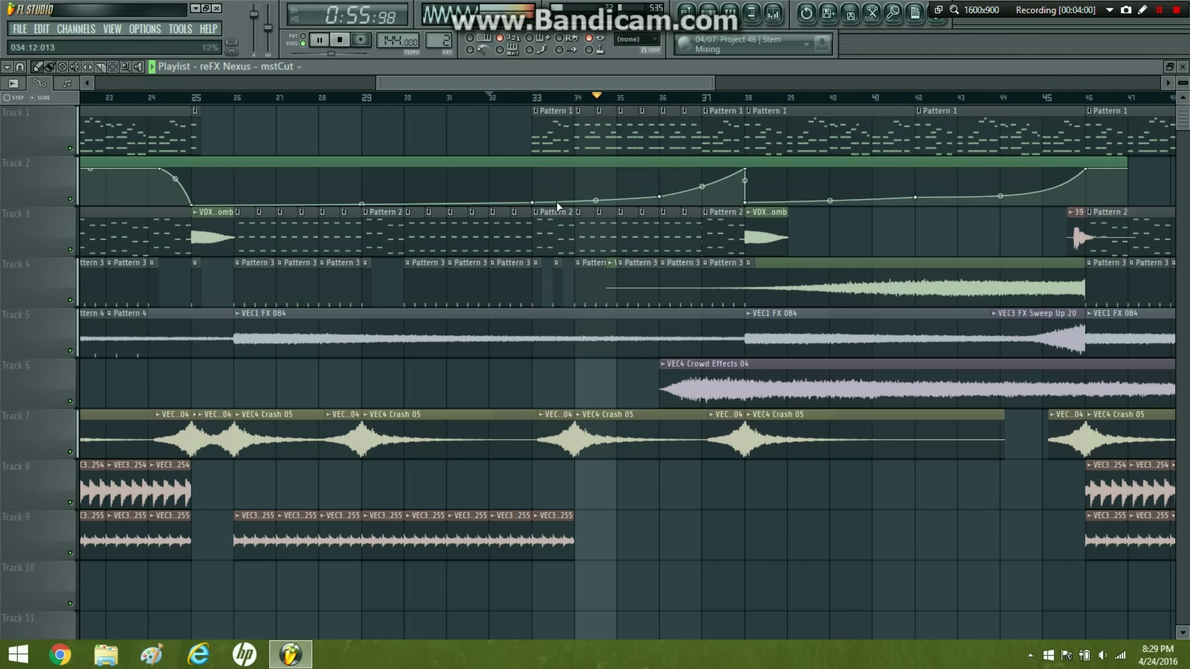
{"action": "left_click", "coordinate": [811, 134]}
{"action": "left_click", "coordinate": [881, 231]}
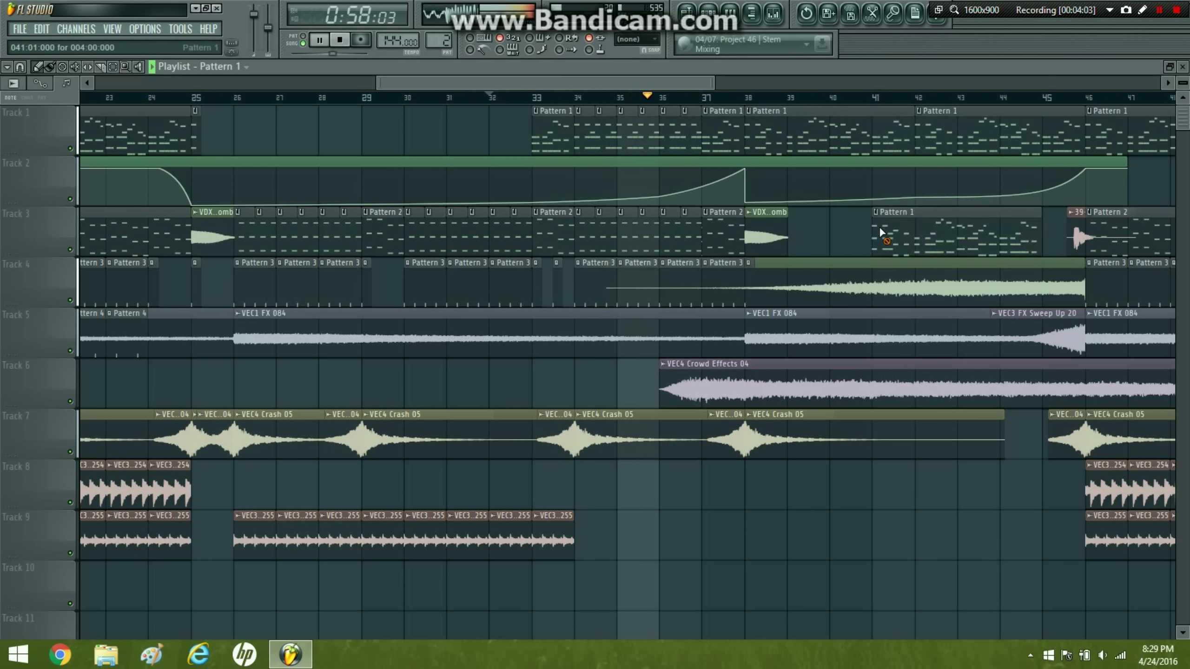
{"action": "right_click", "coordinate": [881, 231]}
{"action": "left_click", "coordinate": [838, 233]}
{"action": "right_click", "coordinate": [838, 233]}
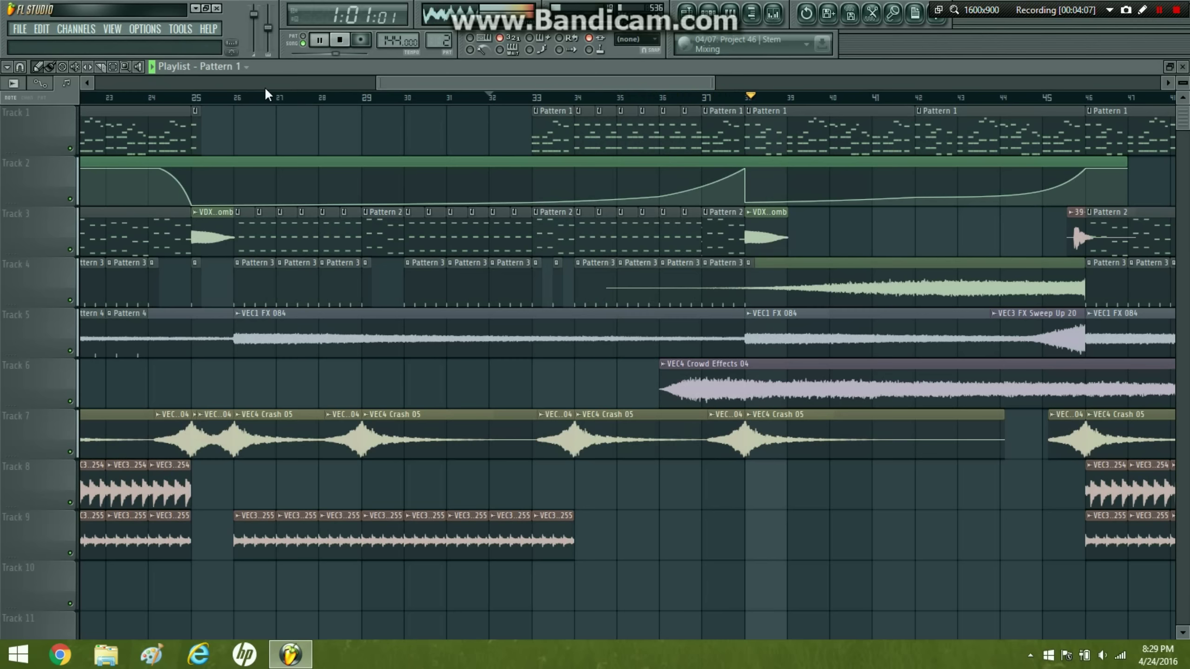
- Duplicate the last four VEC3..255 clips on Track 9 to fill bars 34 to 38, and replay from bar 29
{"action": "left_click", "coordinate": [125, 67]}
{"action": "right_click", "coordinate": [467, 459]}
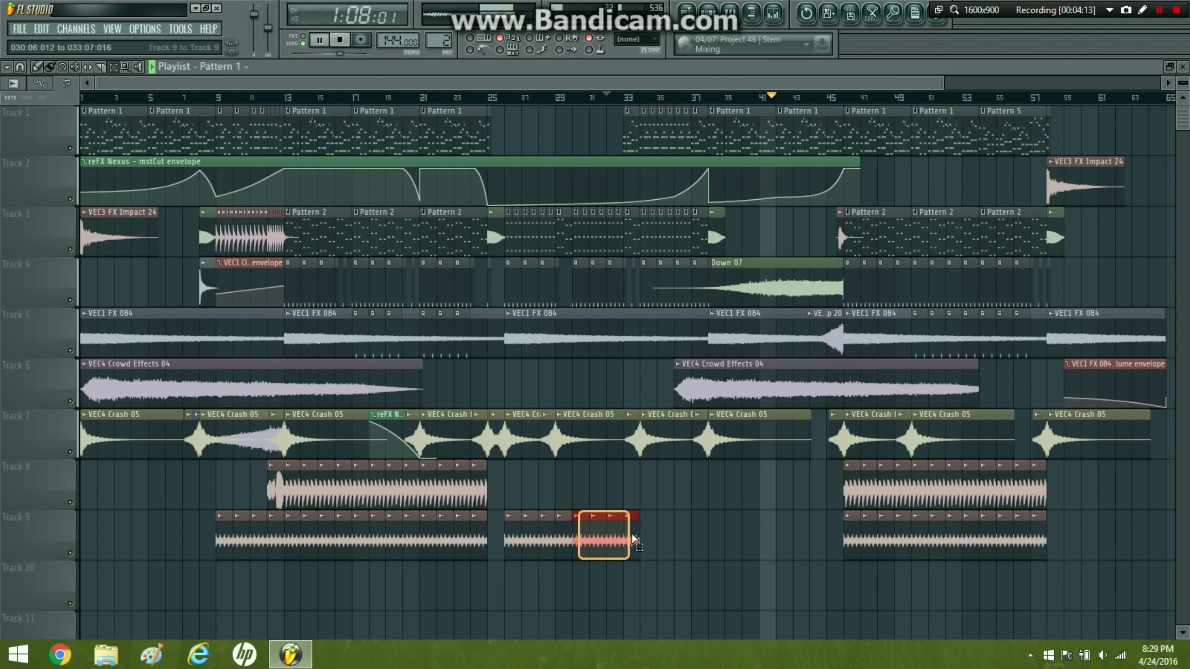
{"action": "left_click_drag", "start_coordinate": [632, 534], "coordinate": [646, 531]}
{"action": "left_click", "coordinate": [743, 494]}
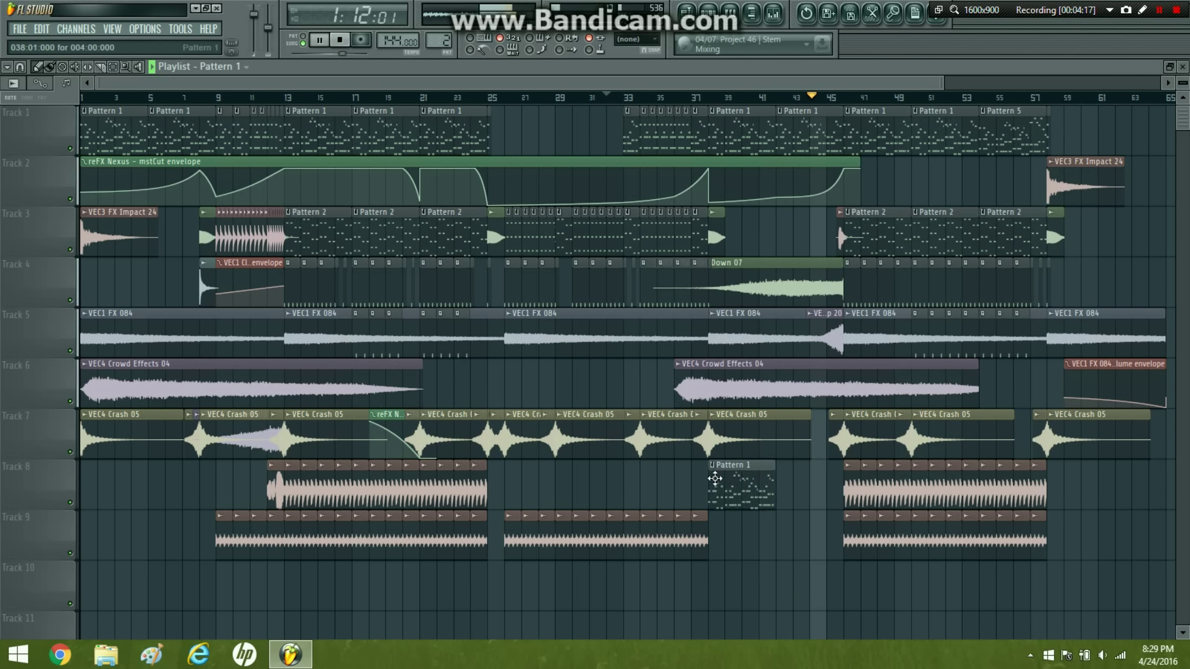
{"action": "left_click", "coordinate": [645, 99]}
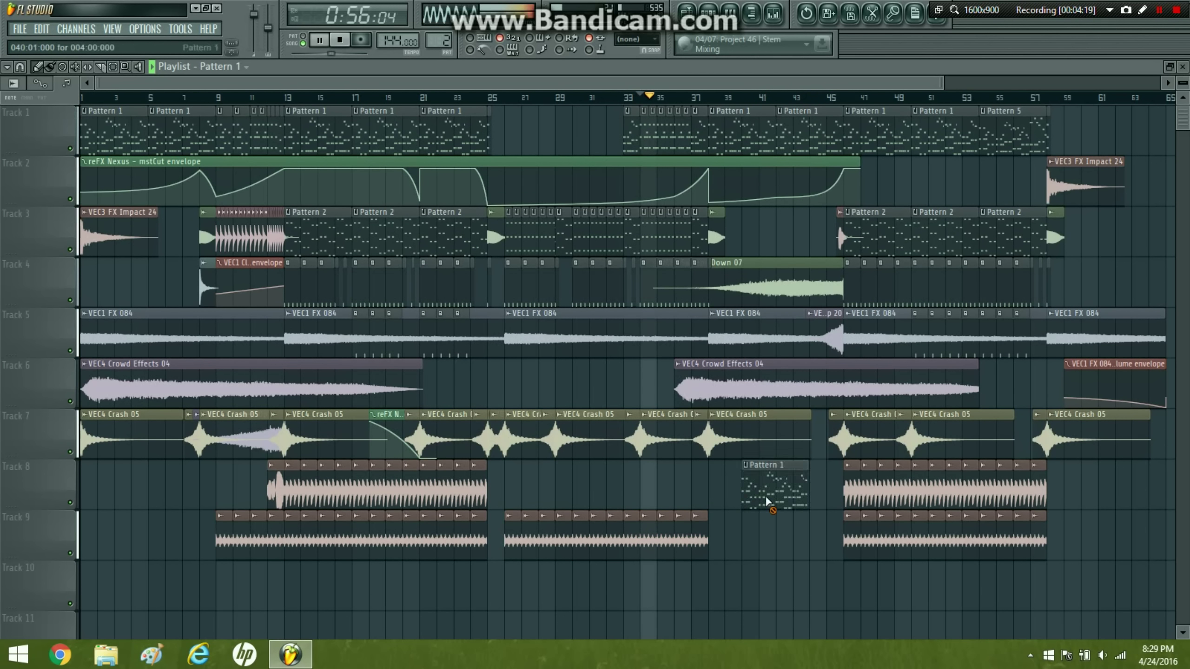
{"action": "left_click", "coordinate": [562, 99]}
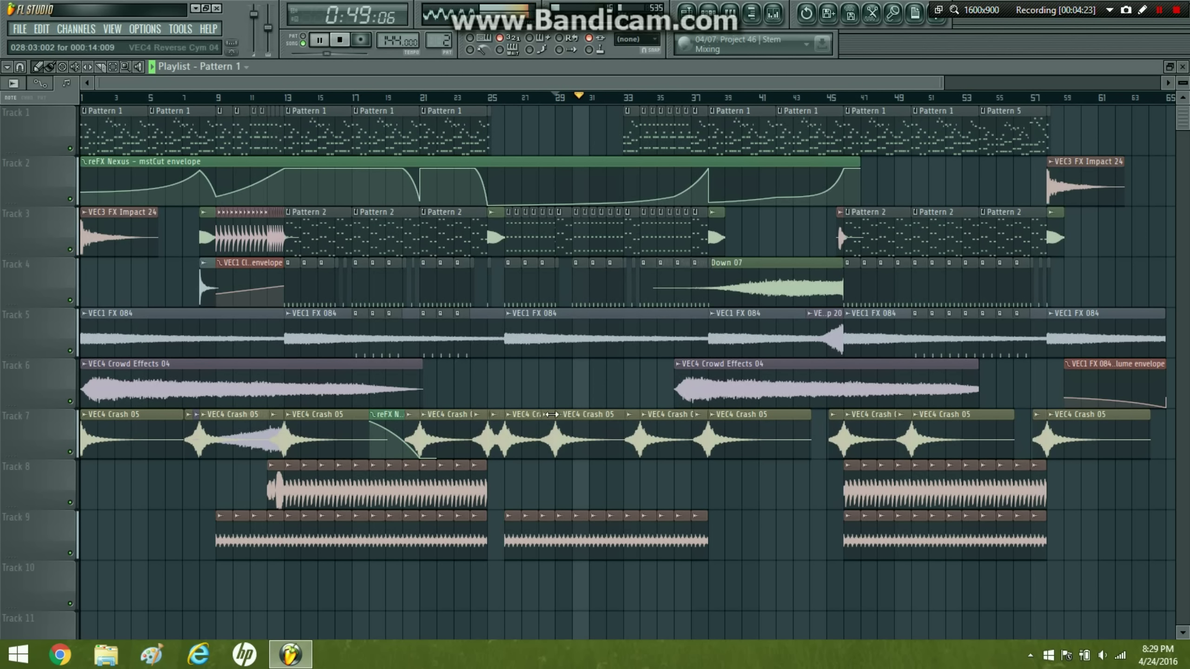
- Move the bar 29 crash and its reversed lead-in on Track 7 to bar 30, extending the bar 26 crash to meet them
{"action": "left_click", "coordinate": [114, 67]}
{"action": "left_click_drag", "start_coordinate": [556, 429], "coordinate": [600, 433]}
{"action": "left_click", "coordinate": [522, 427]}
{"action": "left_click", "coordinate": [555, 98]}
{"action": "left_click", "coordinate": [926, 195]}
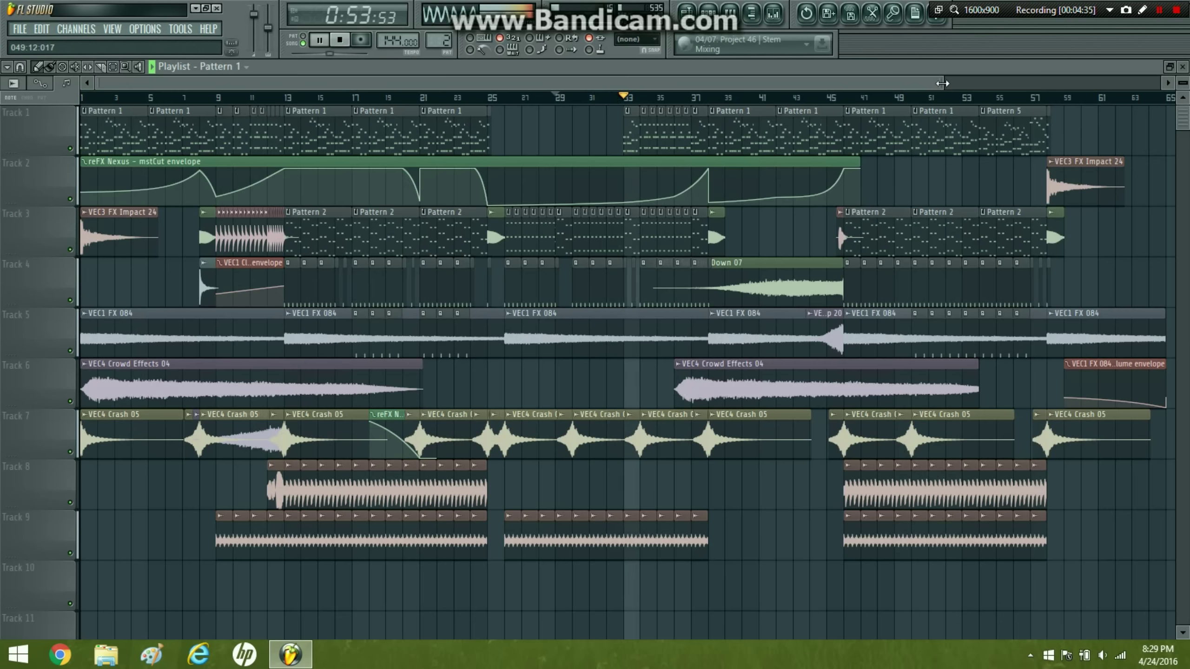
- Replace the full Pattern 3 clip at bar 53 on Track 4 with a short Pattern 3 clip
{"action": "scroll", "coordinate": [900, 121], "scroll_direction": "down", "scroll_amount": 2}
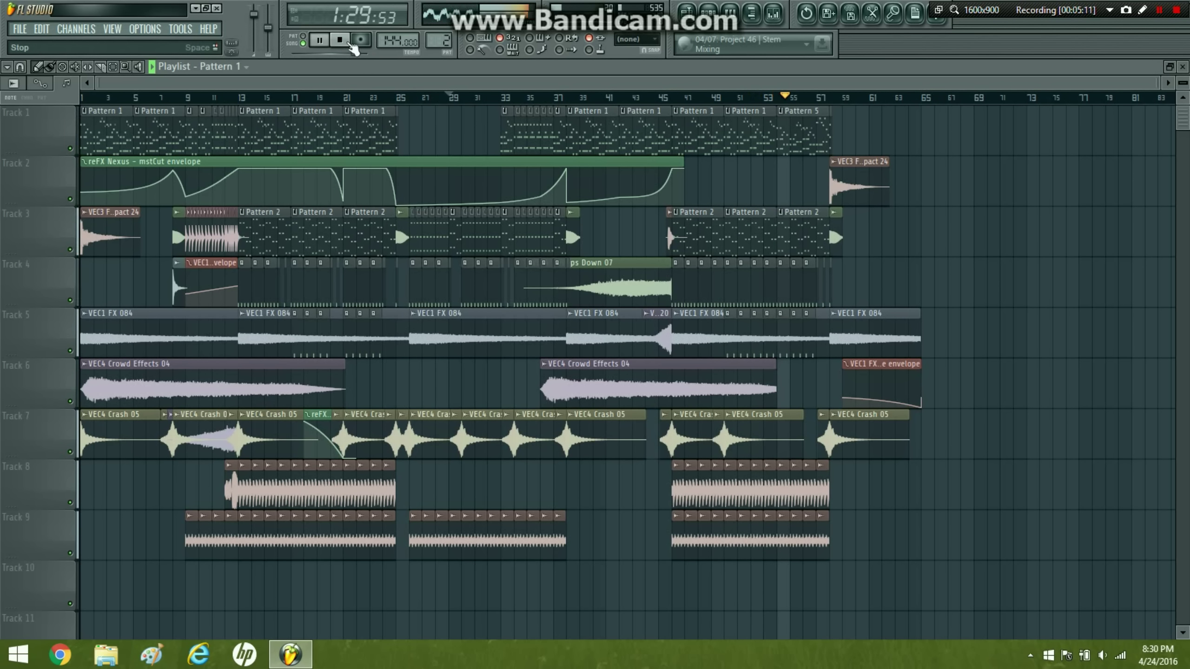
{"action": "scroll", "coordinate": [636, 184], "scroll_direction": "up", "scroll_amount": 3}
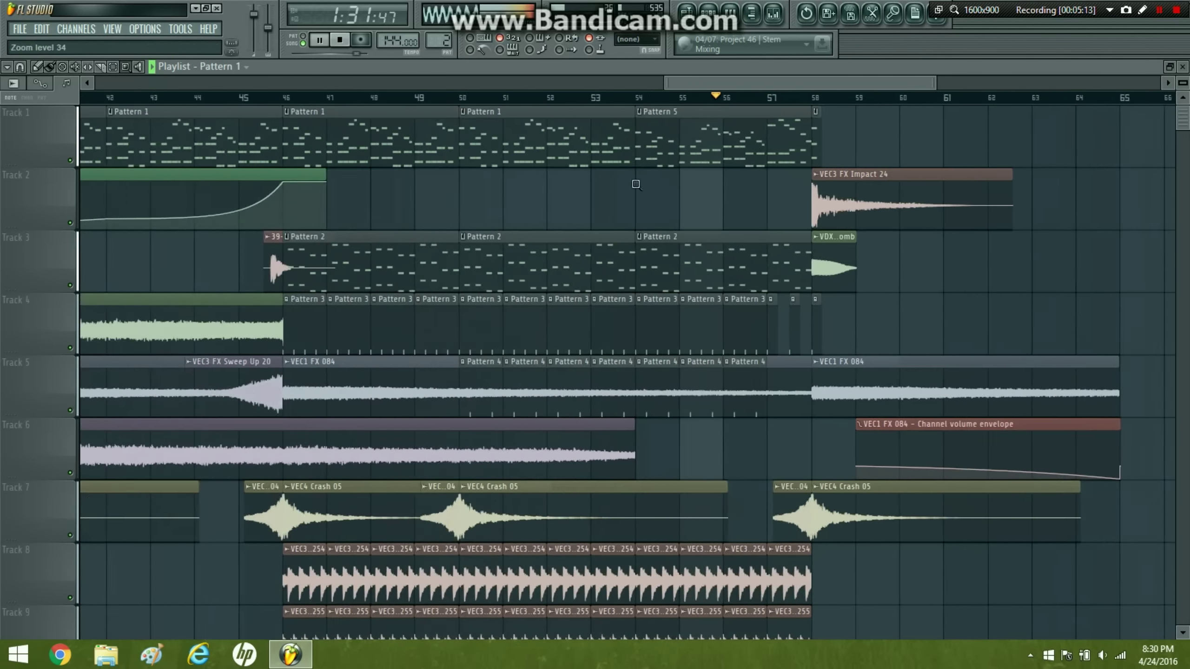
{"action": "scroll", "coordinate": [801, 320], "scroll_direction": "up", "scroll_amount": 1}
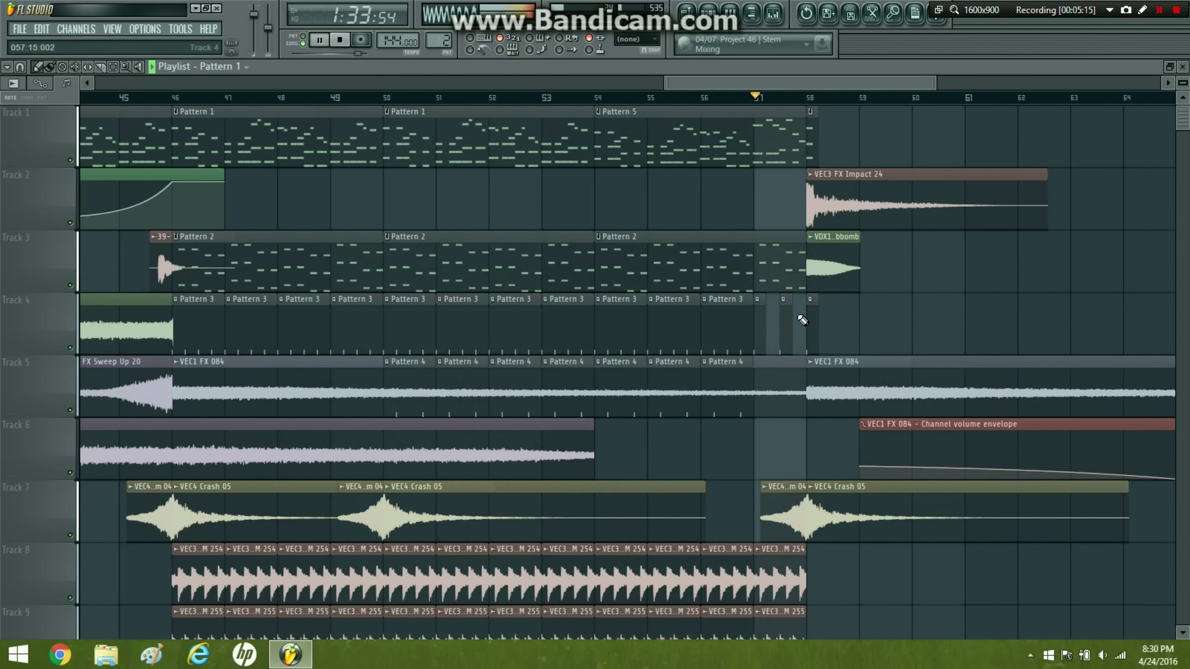
{"action": "left_click", "coordinate": [658, 314]}
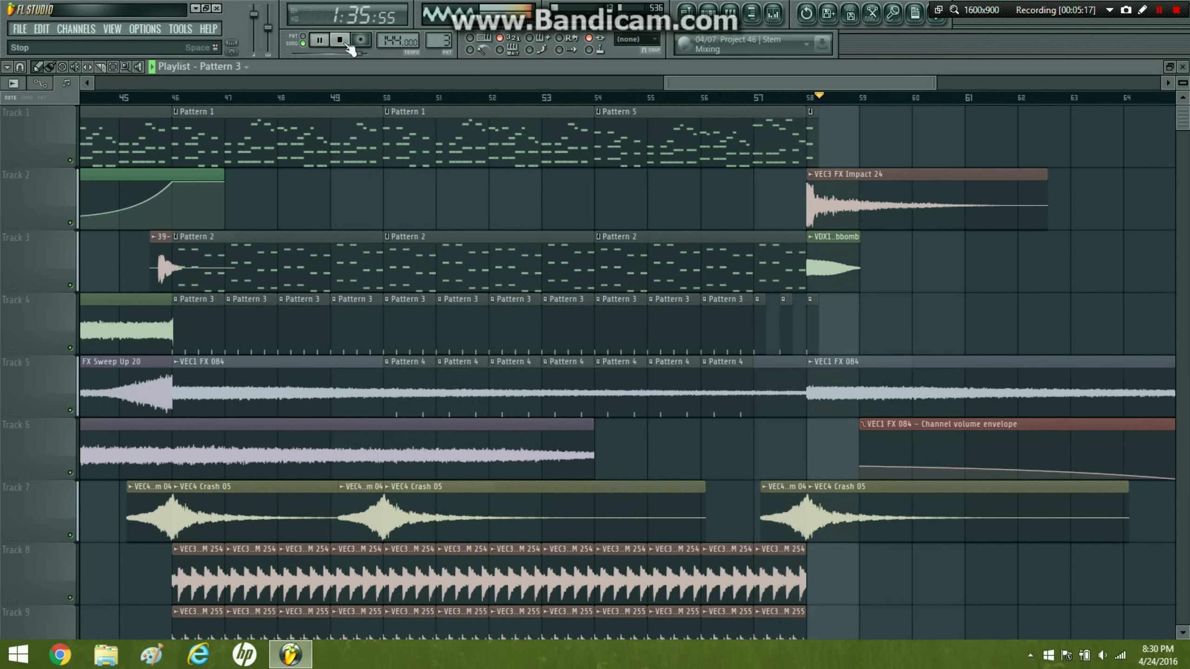
{"action": "right_click", "coordinate": [555, 322]}
{"action": "left_click", "coordinate": [547, 319]}
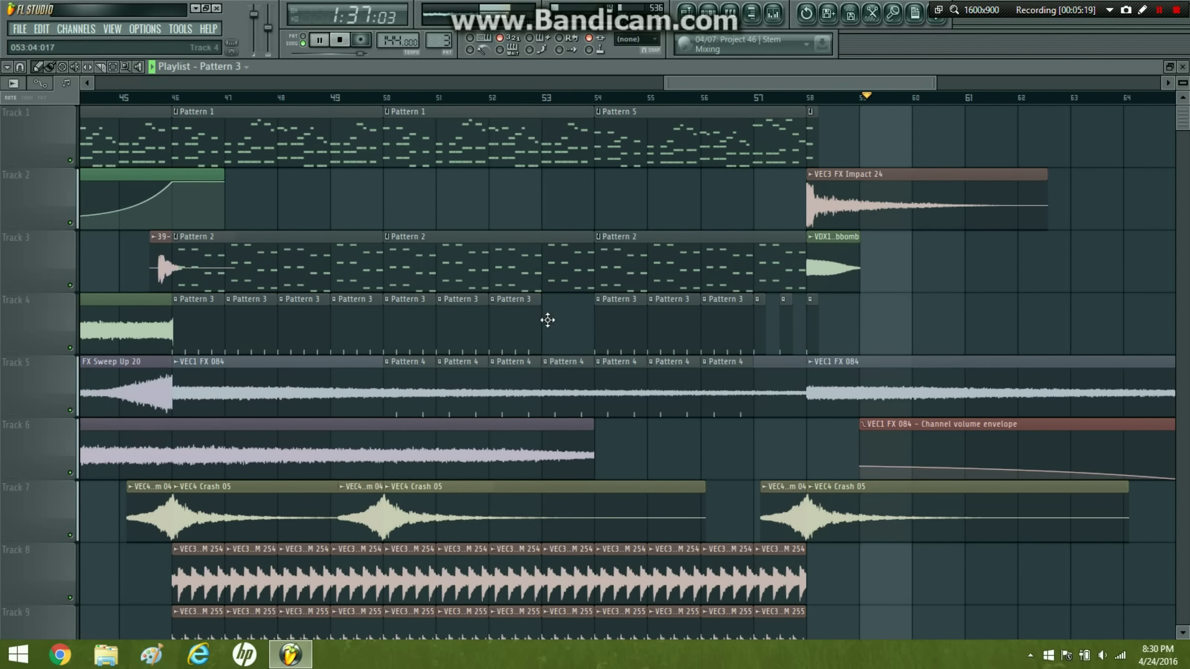
- Extend the mstCut envelope on Track 2 to bar 58, with its closing drop running from bar 57 to bar 58
{"action": "left_click", "coordinate": [478, 99]}
{"action": "left_click_drag", "start_coordinate": [223, 189], "coordinate": [811, 185]}
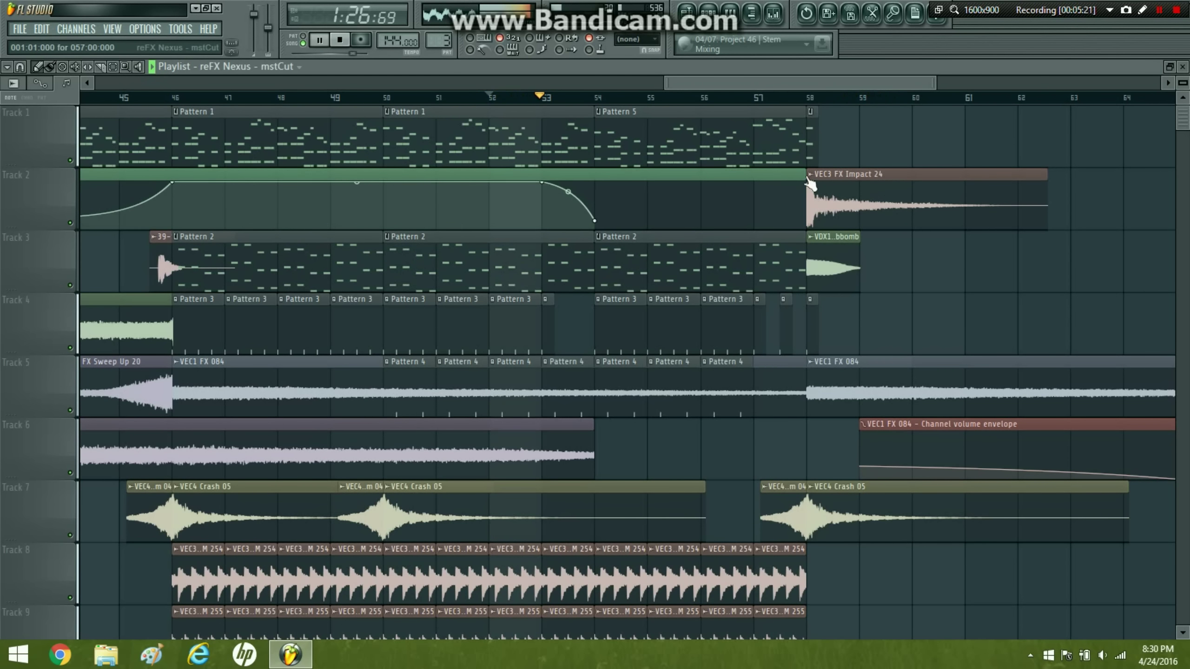
{"action": "left_click_drag", "start_coordinate": [543, 188], "coordinate": [755, 183]}
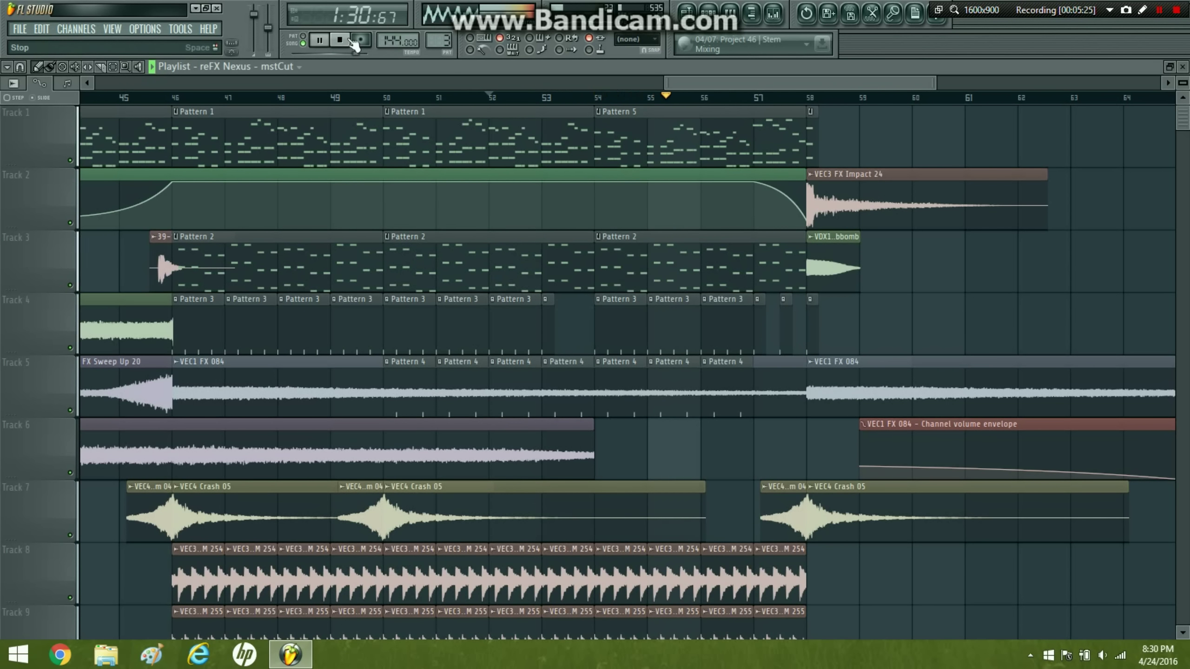
- Add mstCut envelope points at bars 53, 54 and 55 to shape a dip at bar 54 that recovers by bar 55
{"action": "right_click", "coordinate": [543, 186]}
{"action": "right_click", "coordinate": [595, 194]}
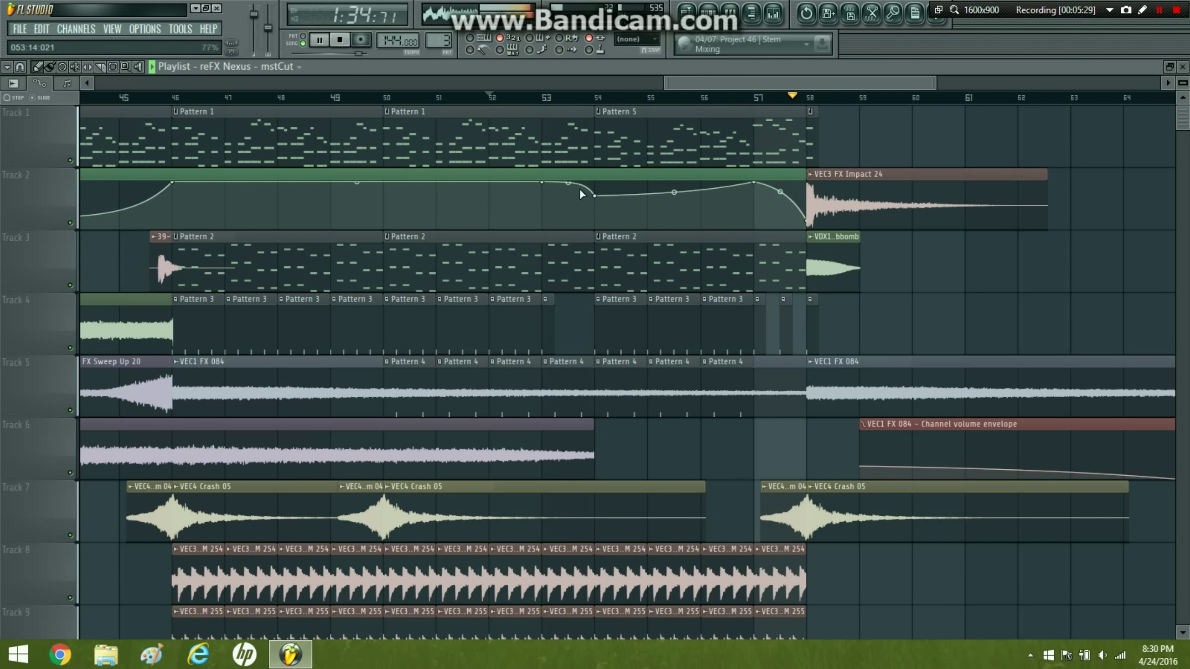
{"action": "right_click", "coordinate": [594, 193]}
{"action": "left_click_drag", "start_coordinate": [594, 194], "coordinate": [597, 184]}
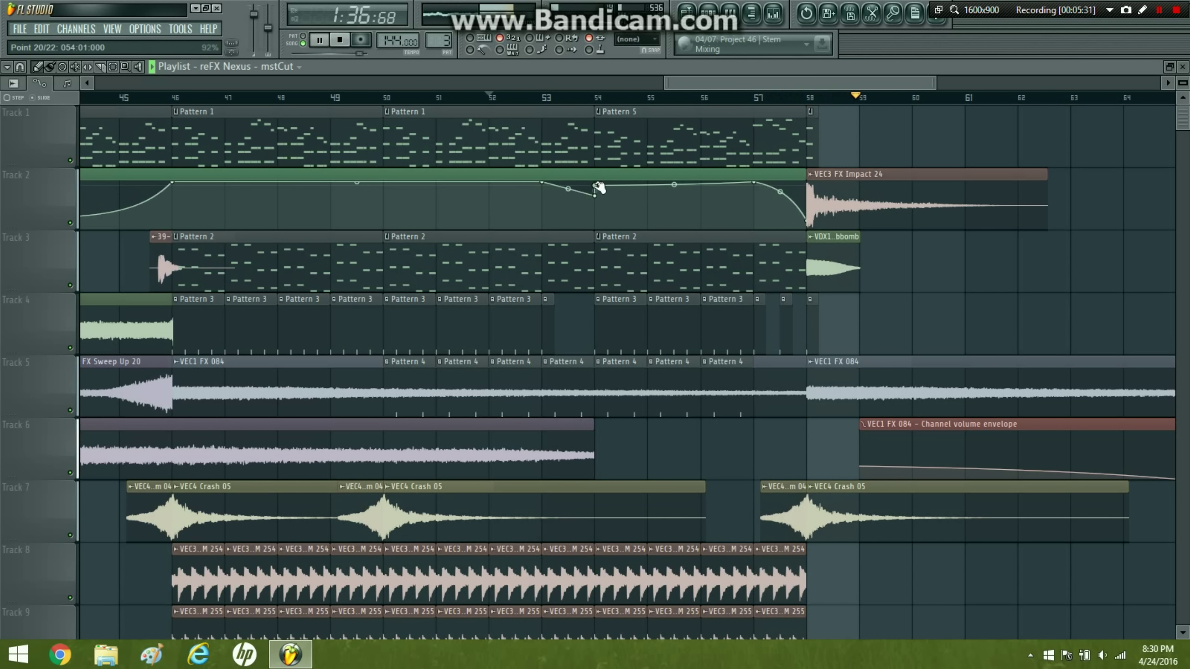
{"action": "right_click", "coordinate": [597, 188]}
{"action": "left_click", "coordinate": [630, 206]}
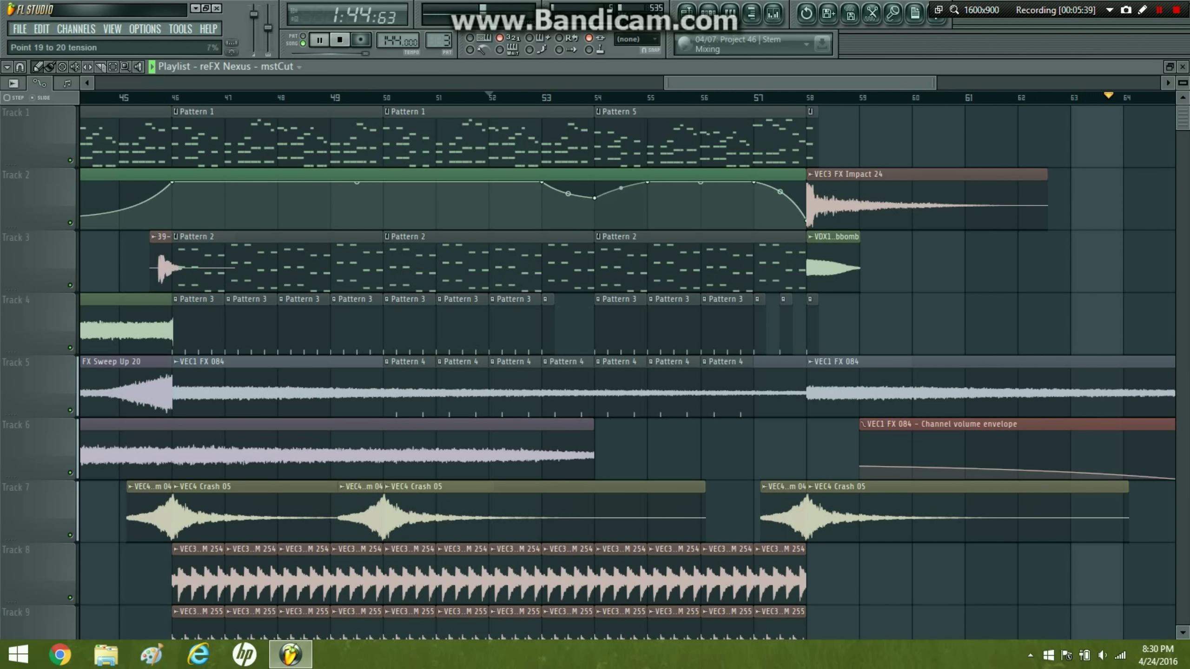
- Audition the mstCut dip from bar 52, lower its bar 54 point, and replay from bar 53
{"action": "left_click", "coordinate": [491, 96]}
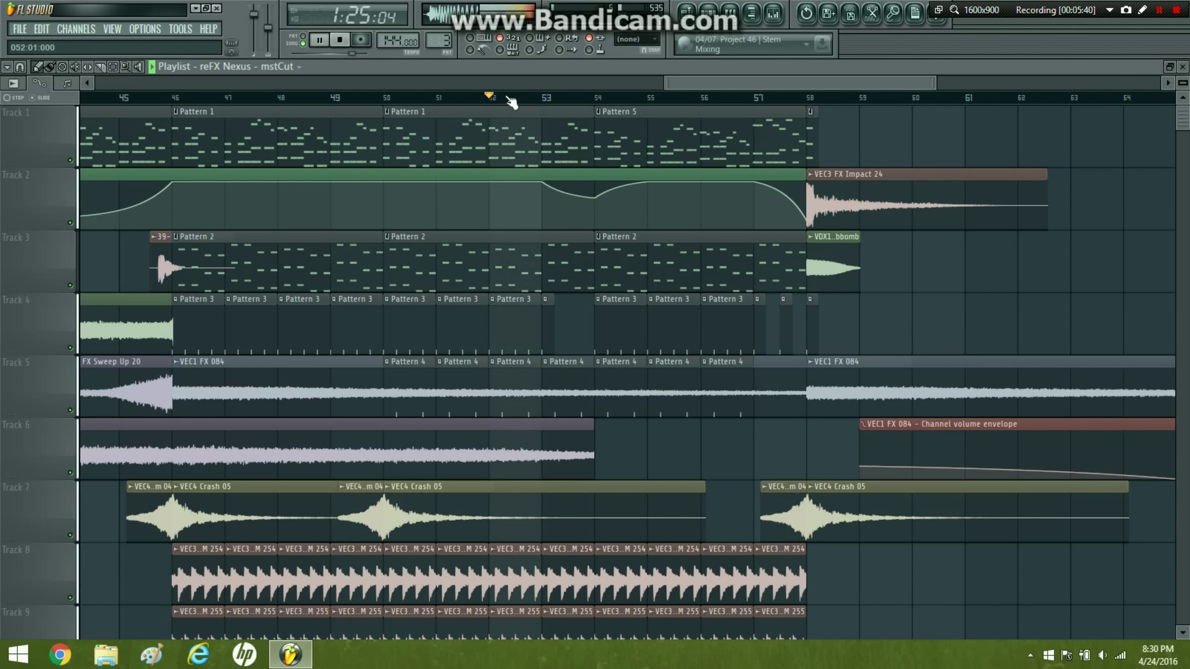
{"action": "left_click", "coordinate": [519, 137]}
{"action": "left_click_drag", "start_coordinate": [596, 198], "coordinate": [597, 206]}
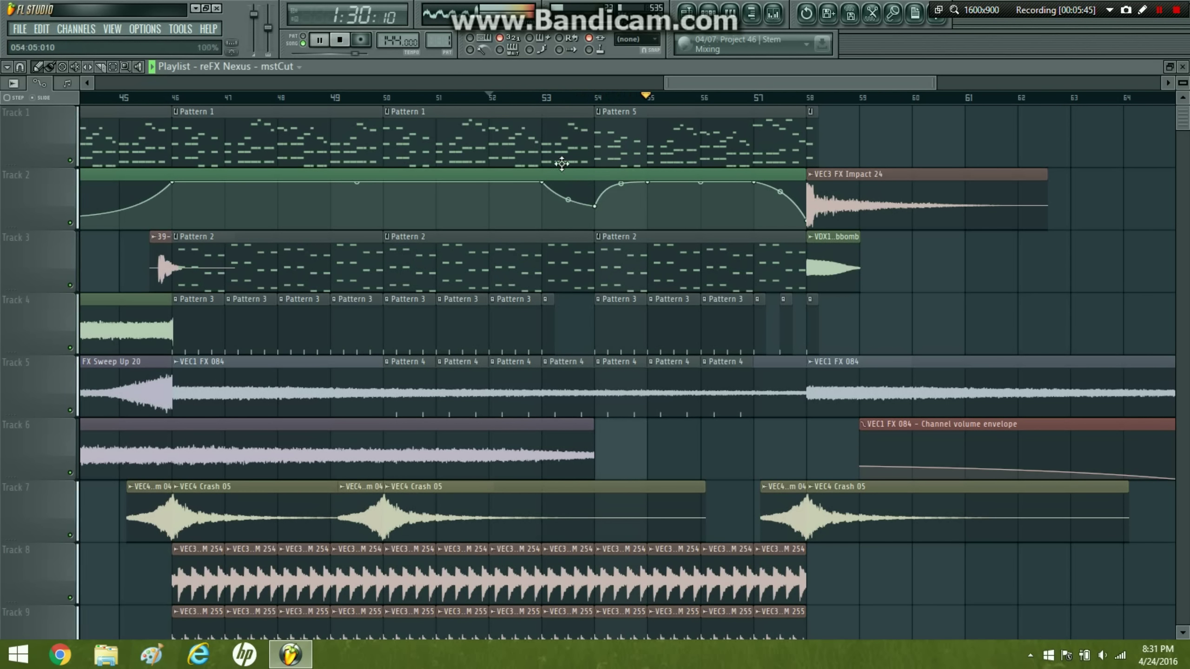
{"action": "left_click", "coordinate": [542, 97]}
- Straighten the mstCut curves on both sides of the bar 54 dip, and bow the rise slightly upward with 10% tension
{"action": "right_click", "coordinate": [567, 201]}
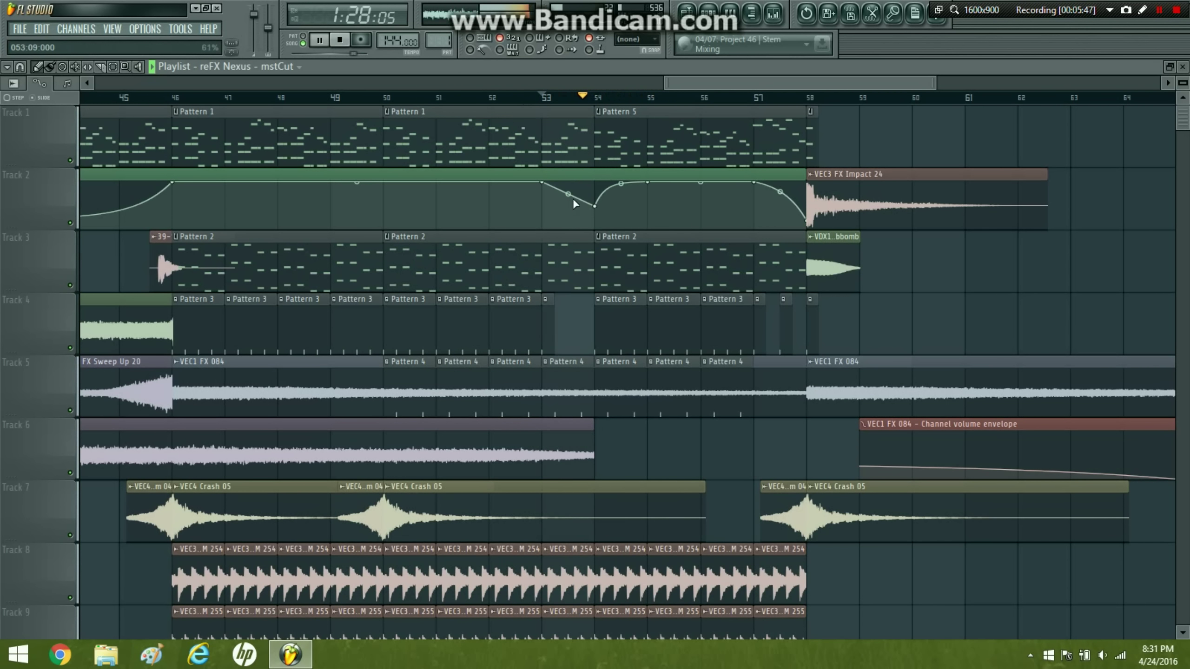
{"action": "key", "text": "space"}
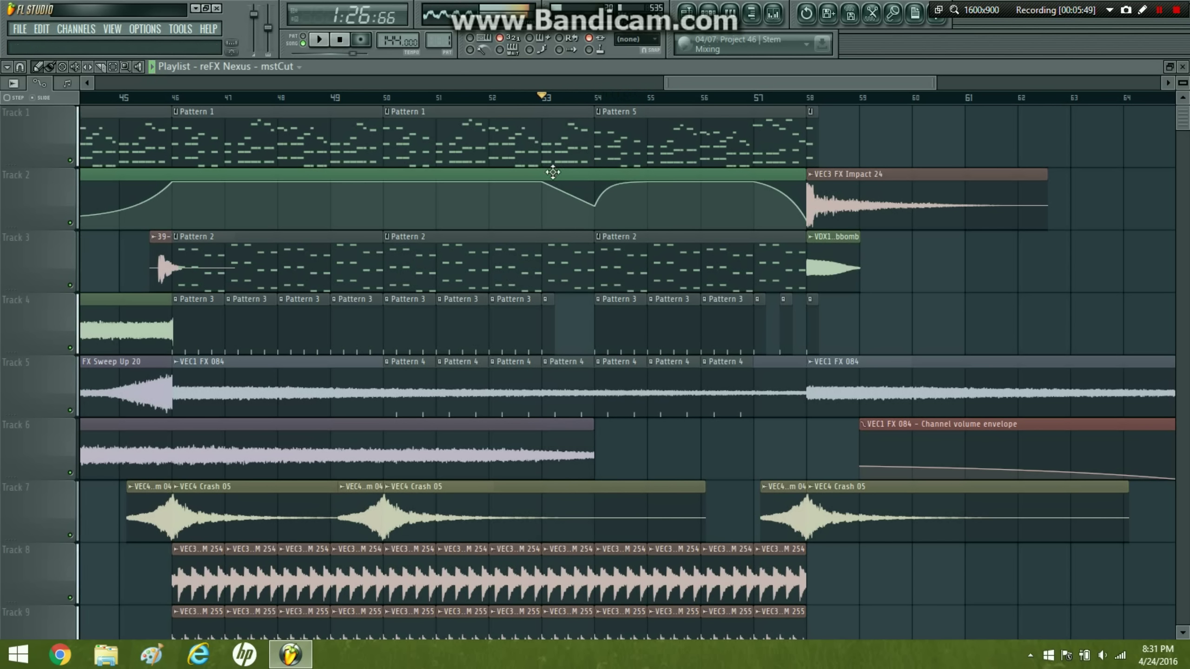
{"action": "right_click", "coordinate": [621, 185]}
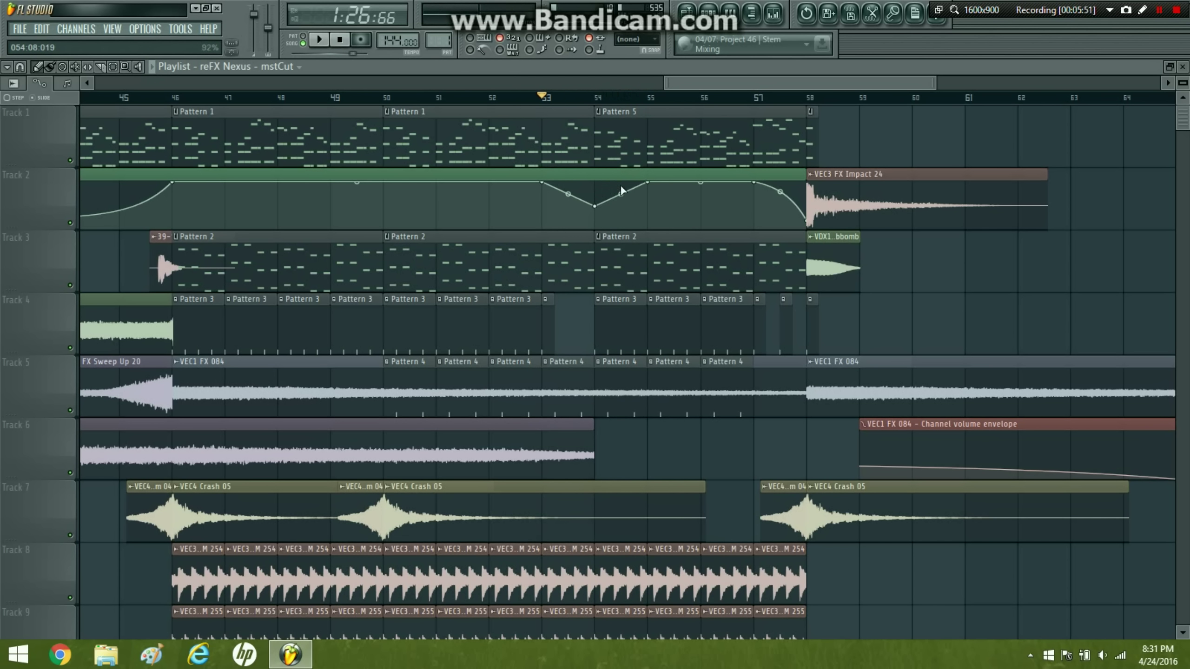
{"action": "key", "text": "space"}
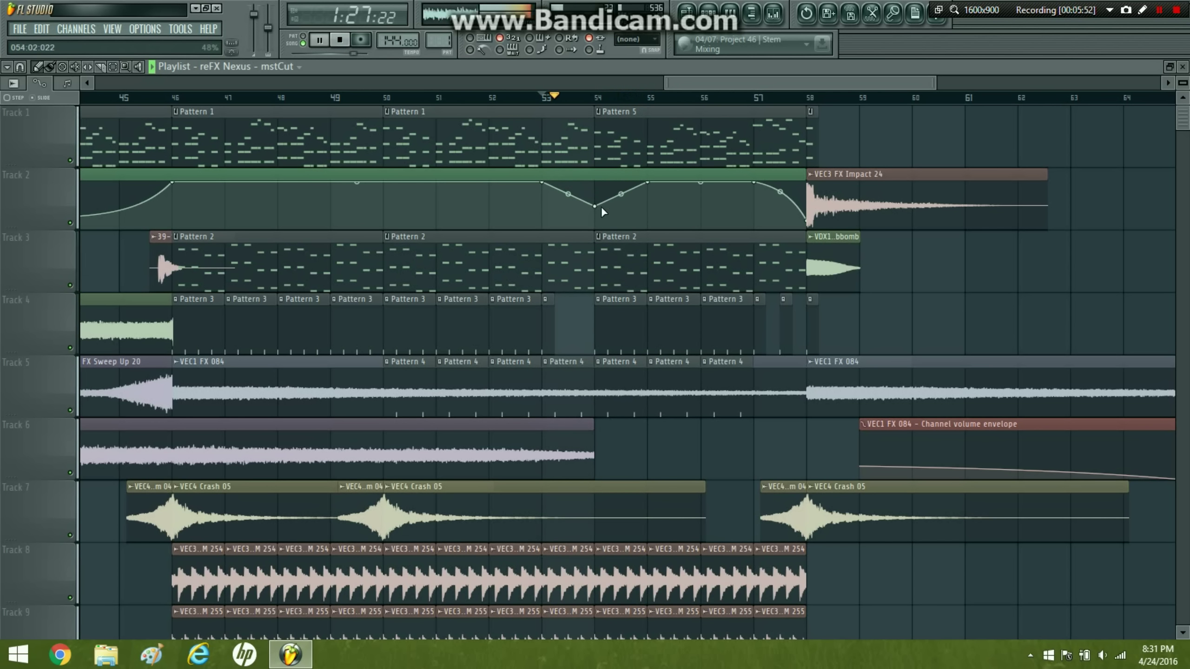
{"action": "left_click_drag", "start_coordinate": [620, 194], "coordinate": [620, 189]}
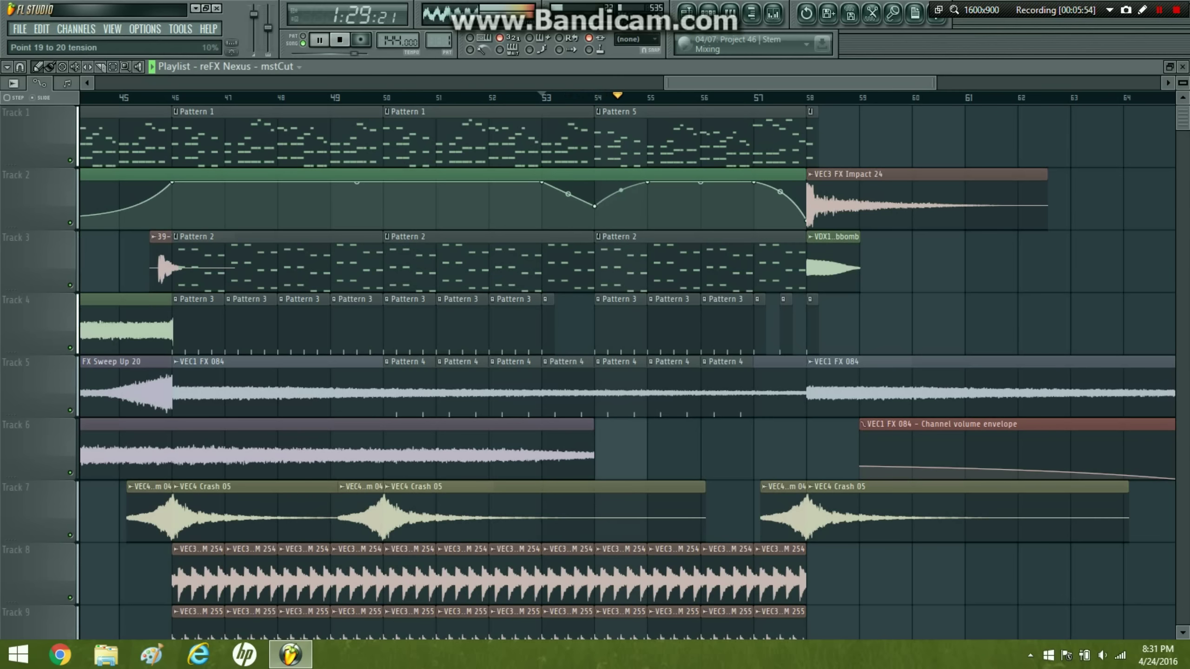
- Add a second, lower mstCut point at bar 54, move the recovery point to halfway through bar 54, and replay from bar 53
{"action": "right_click", "coordinate": [597, 221]}
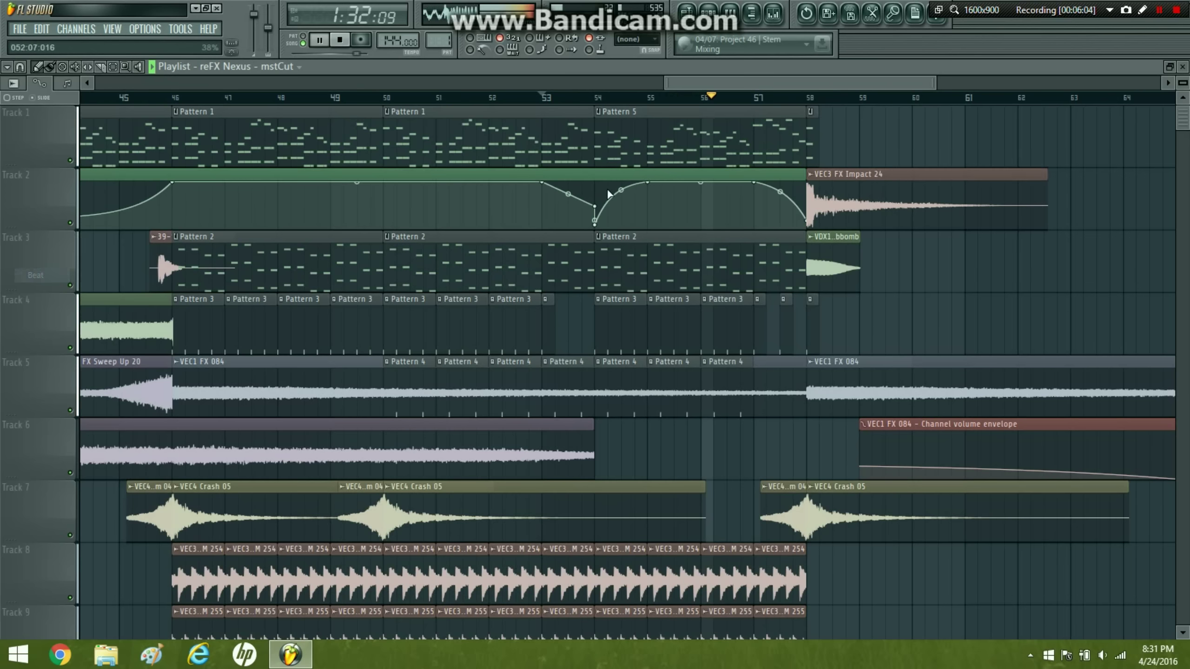
{"action": "left_click_drag", "start_coordinate": [648, 182], "coordinate": [622, 182]}
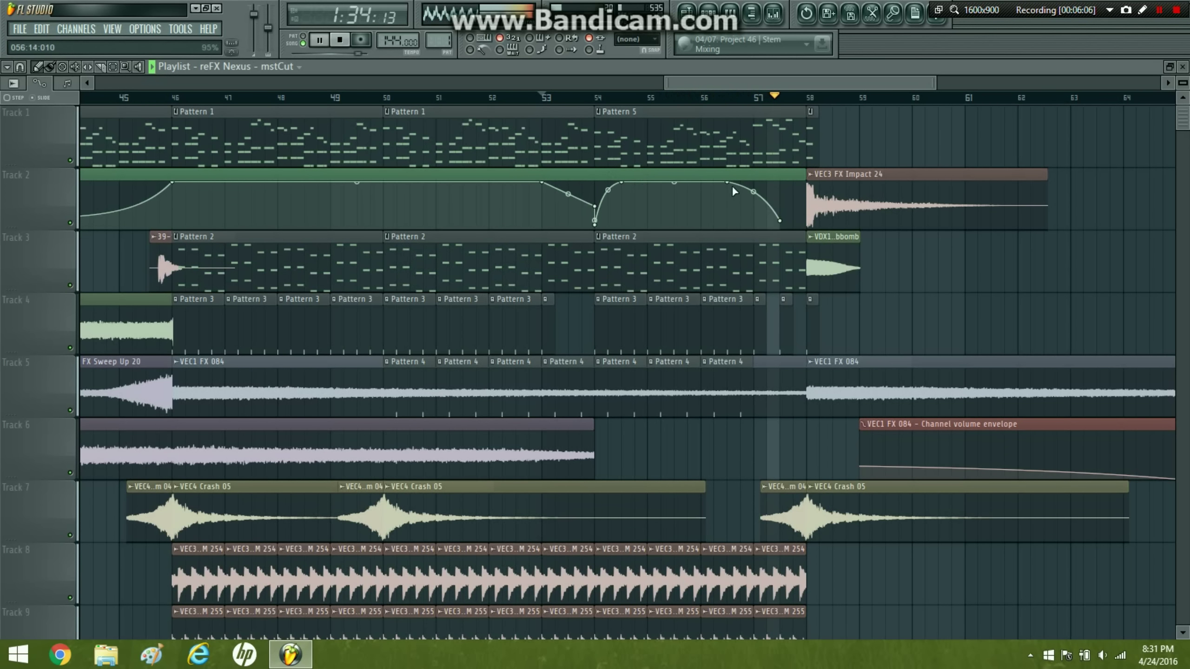
{"action": "left_click", "coordinate": [570, 97]}
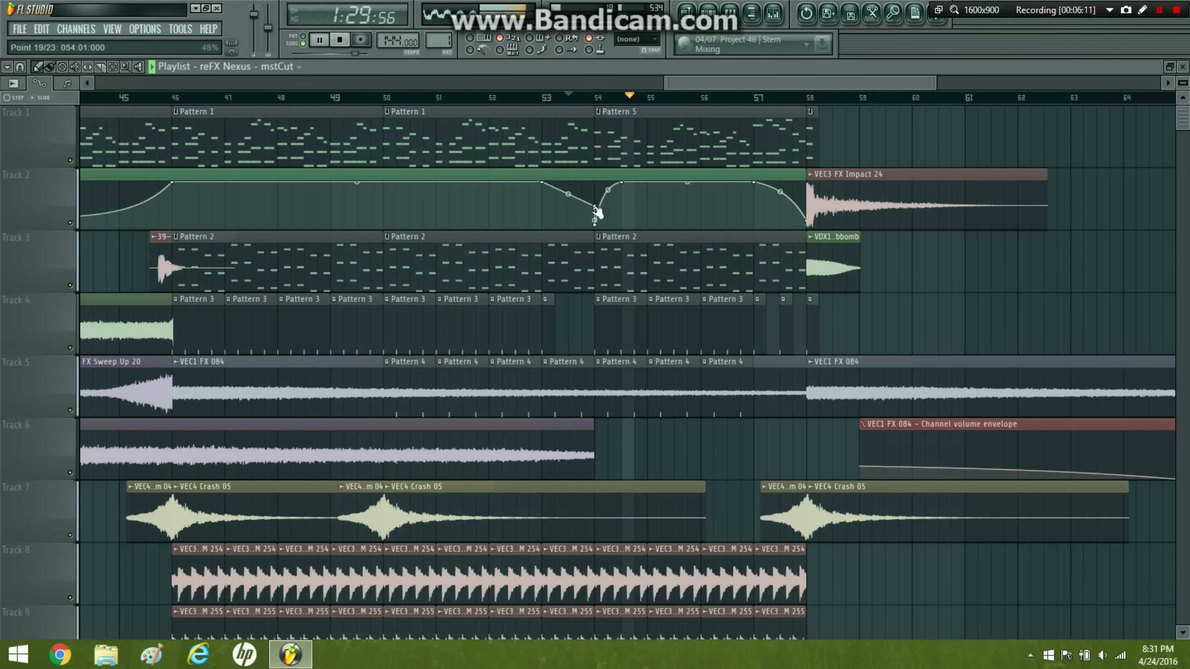
{"action": "left_click", "coordinate": [544, 98]}
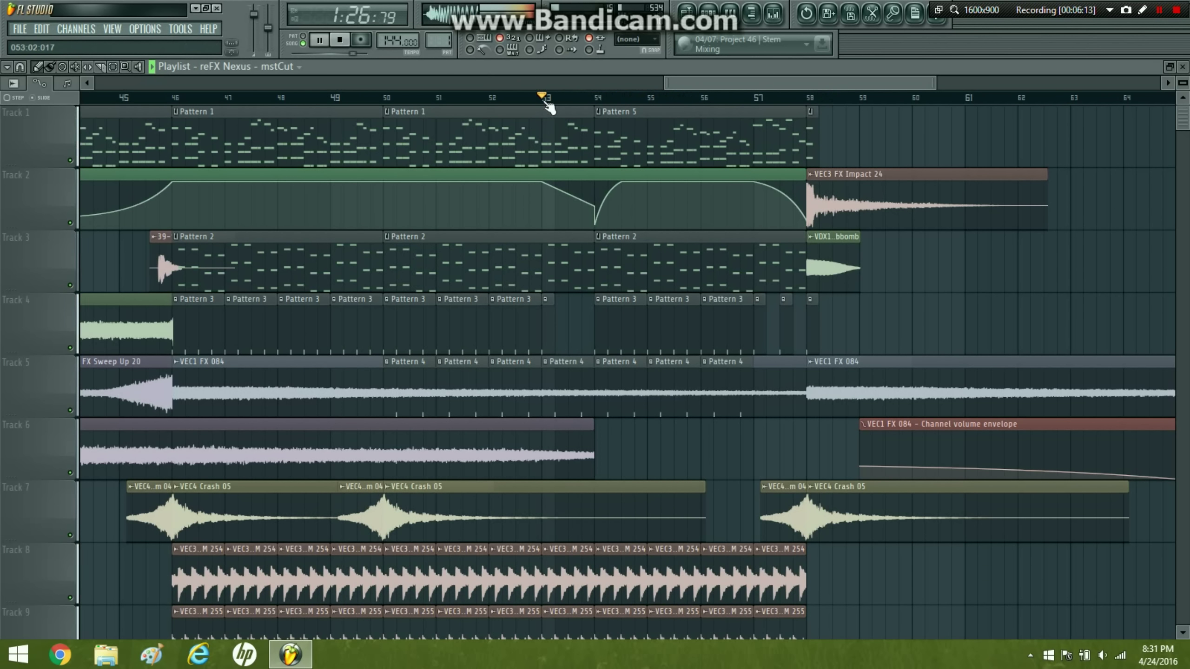
- Set the playlist snap to whole bars, stop playback, and show the full arrangement
{"action": "left_click", "coordinate": [21, 67]}
{"action": "left_click", "coordinate": [44, 292]}
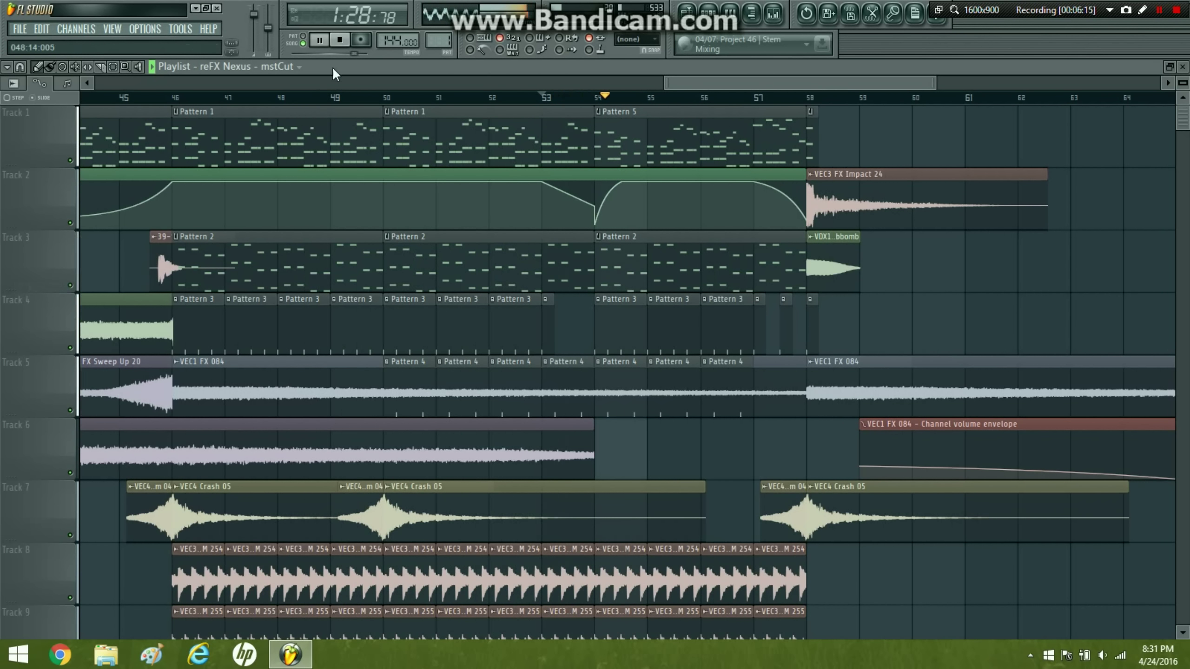
{"action": "key", "text": "space"}
{"action": "scroll", "coordinate": [393, 137], "scroll_direction": "down", "scroll_amount": 3}
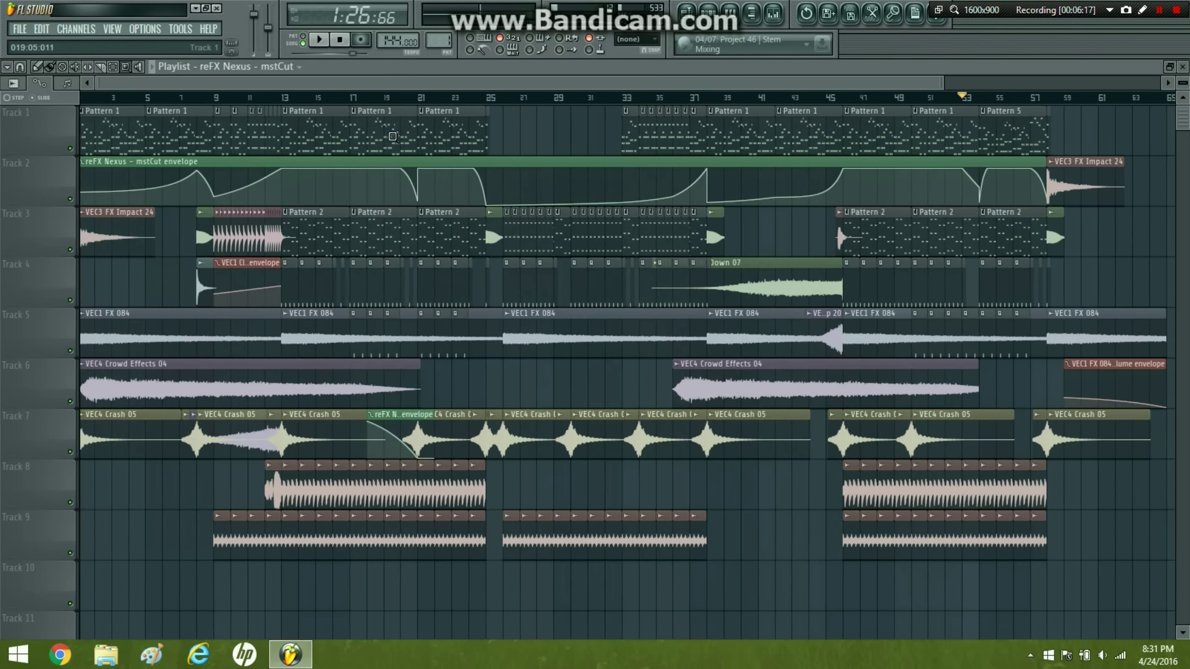